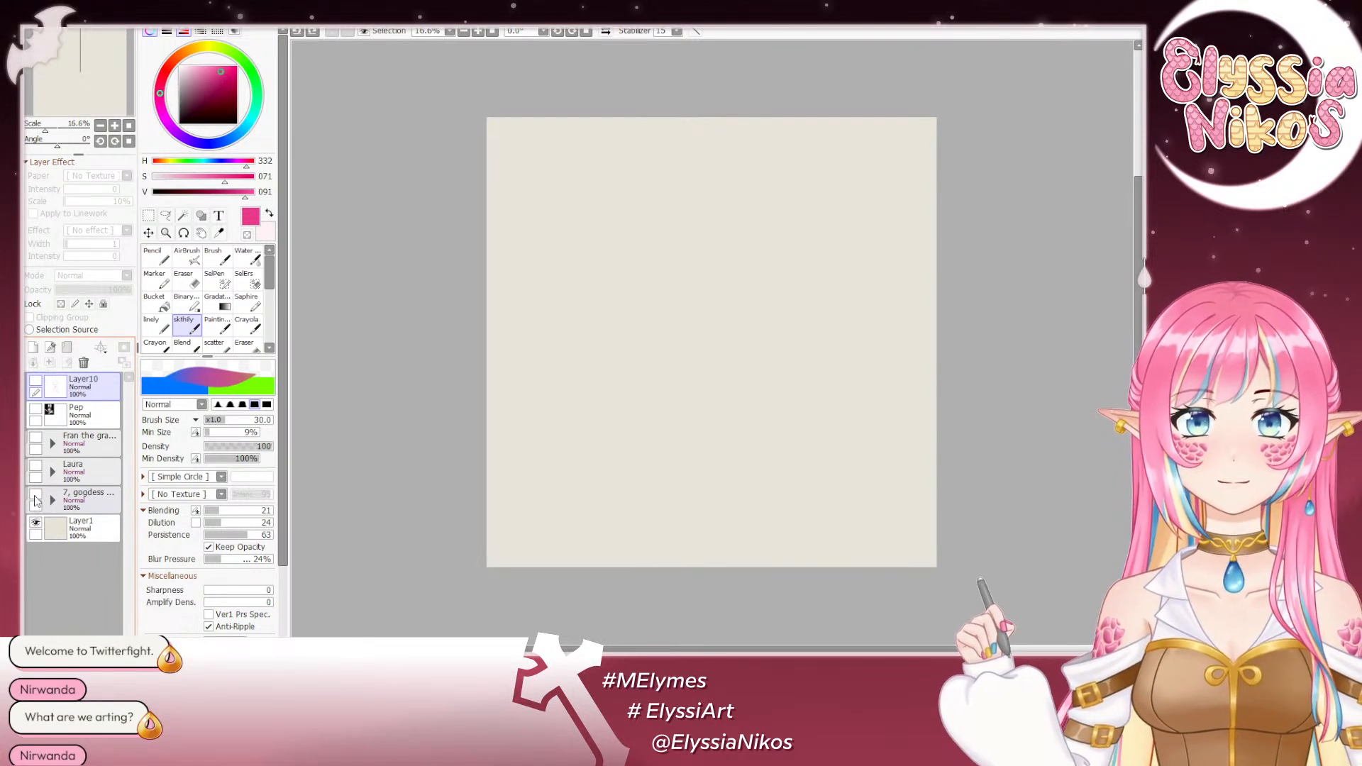
- Display the "7, gogdess" reference folder and examine both goddess images at 33.3% zoom
click(35, 496)
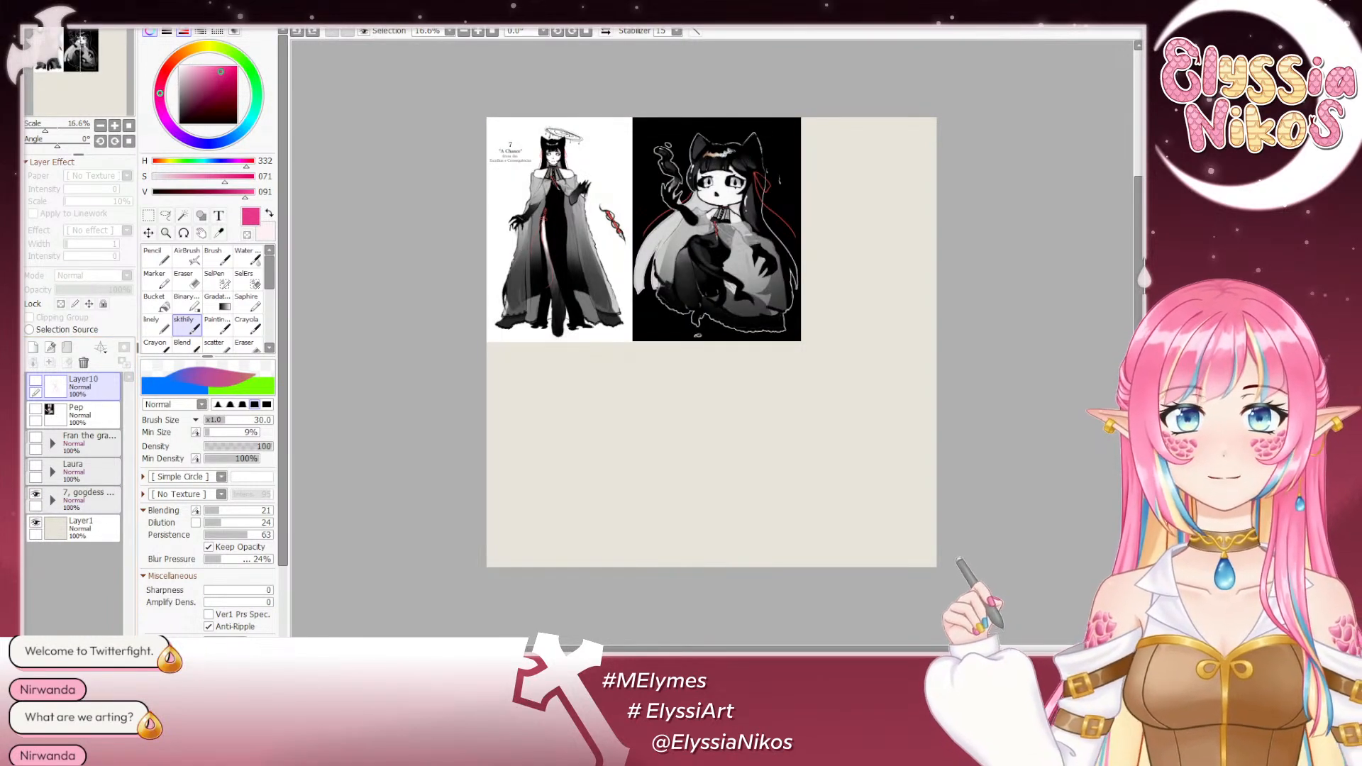
click(115, 126)
click(115, 126)
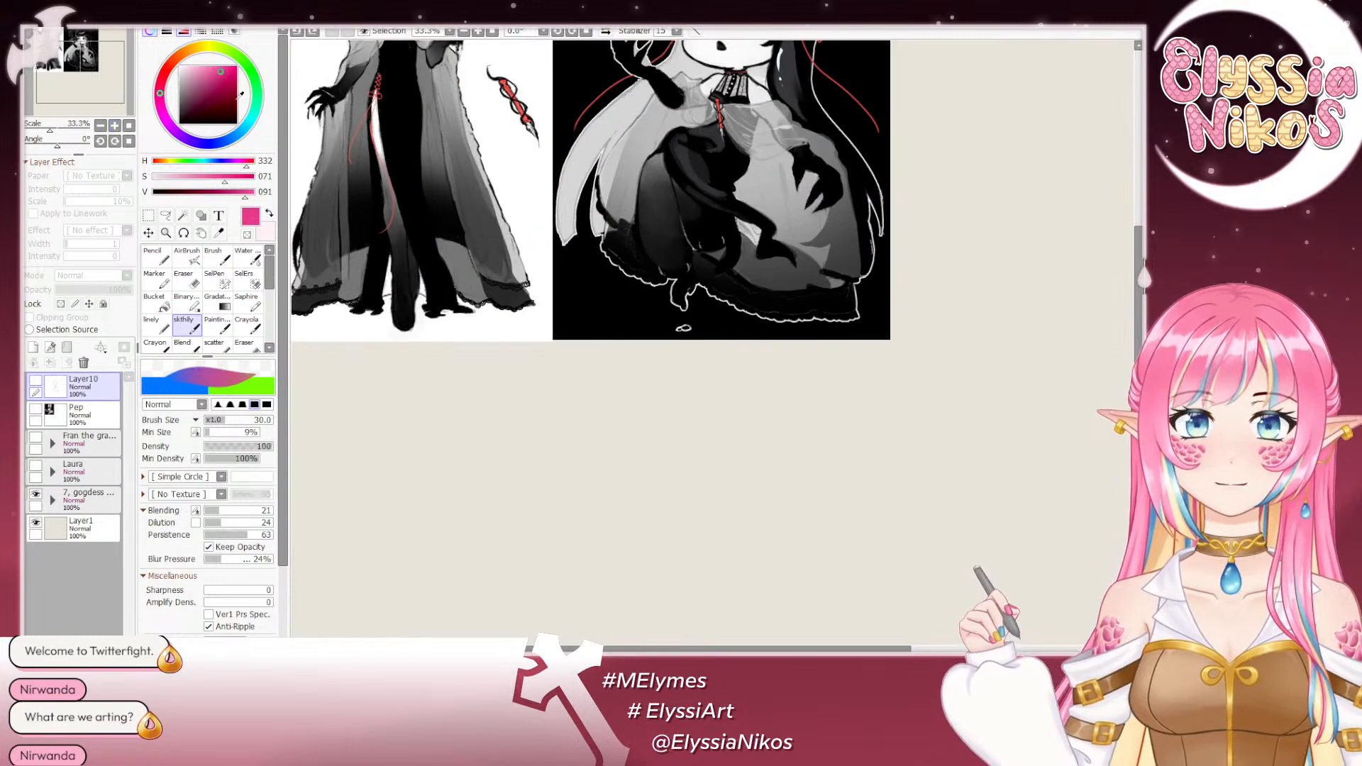
drag(647, 156, 782, 398)
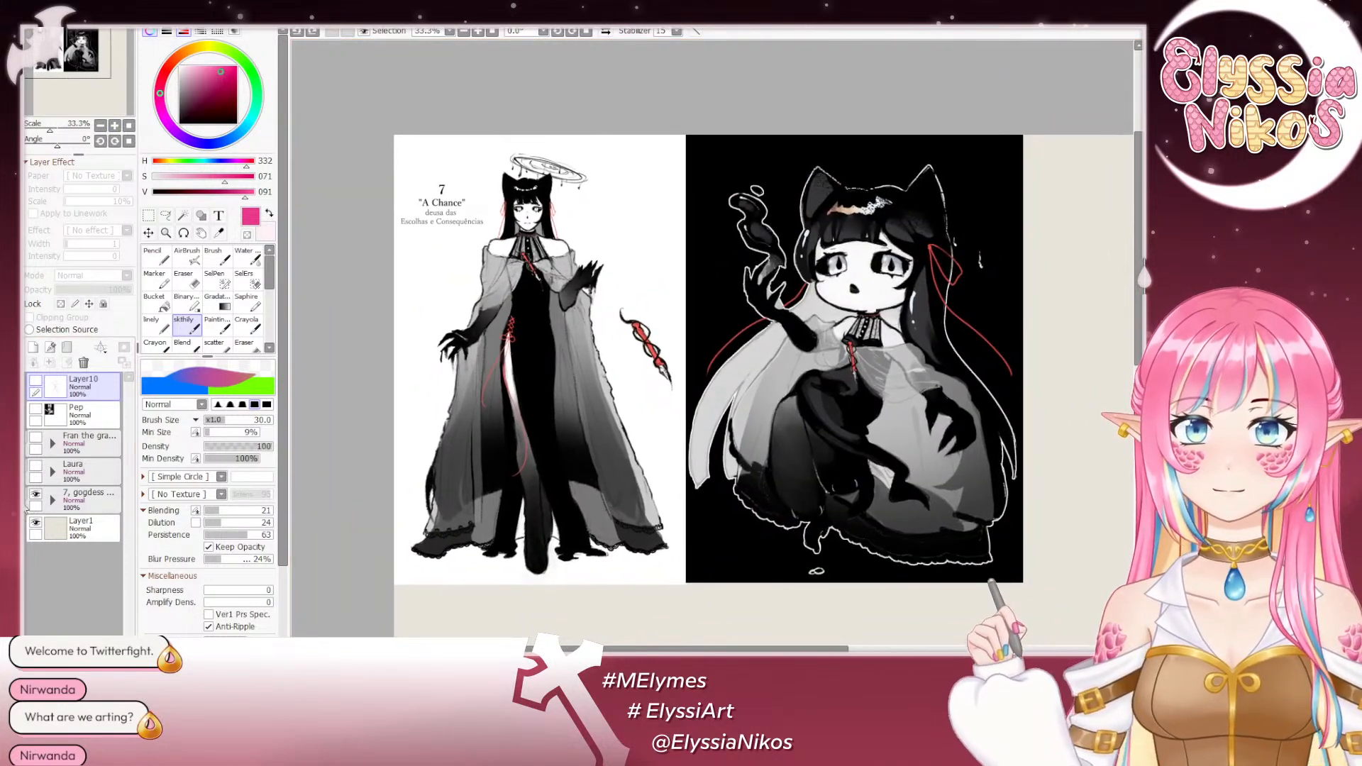
click(82, 501)
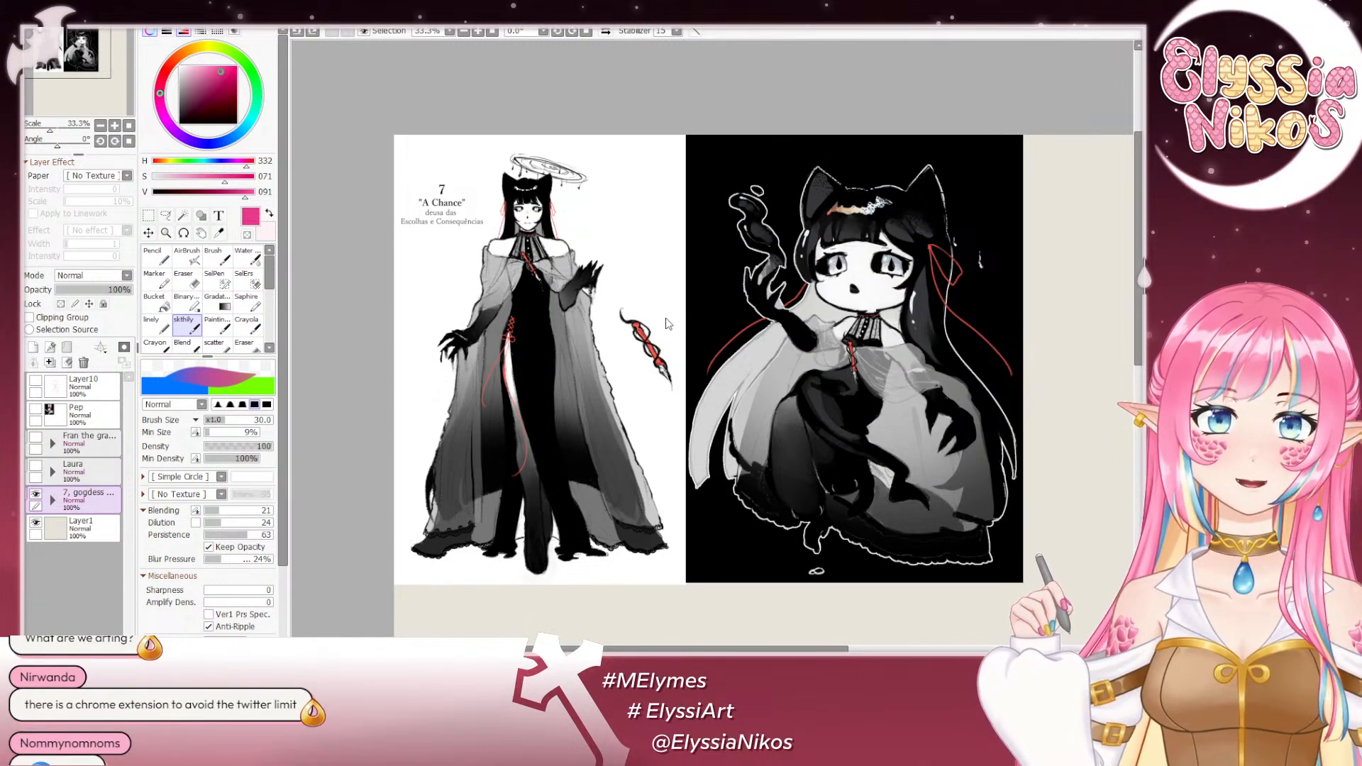
drag(697, 404, 680, 349)
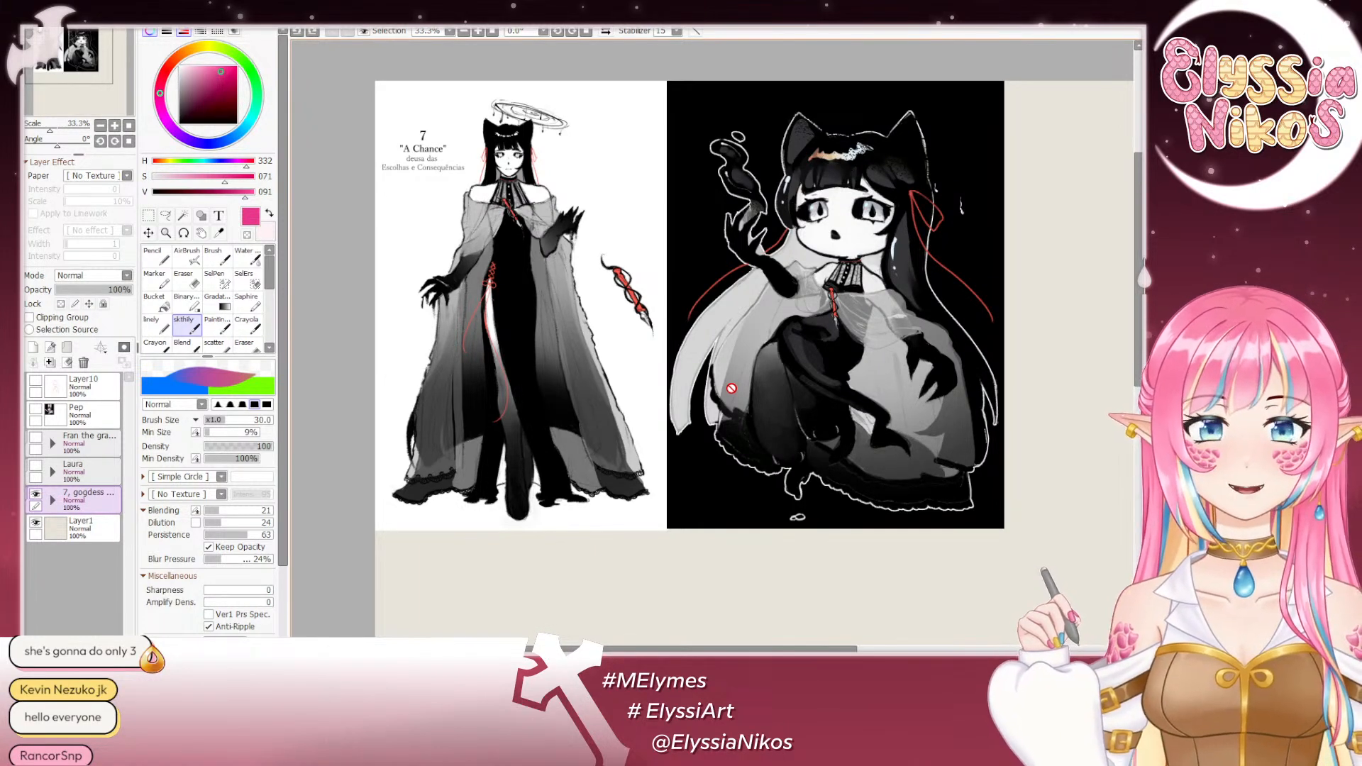
drag(731, 389, 665, 219)
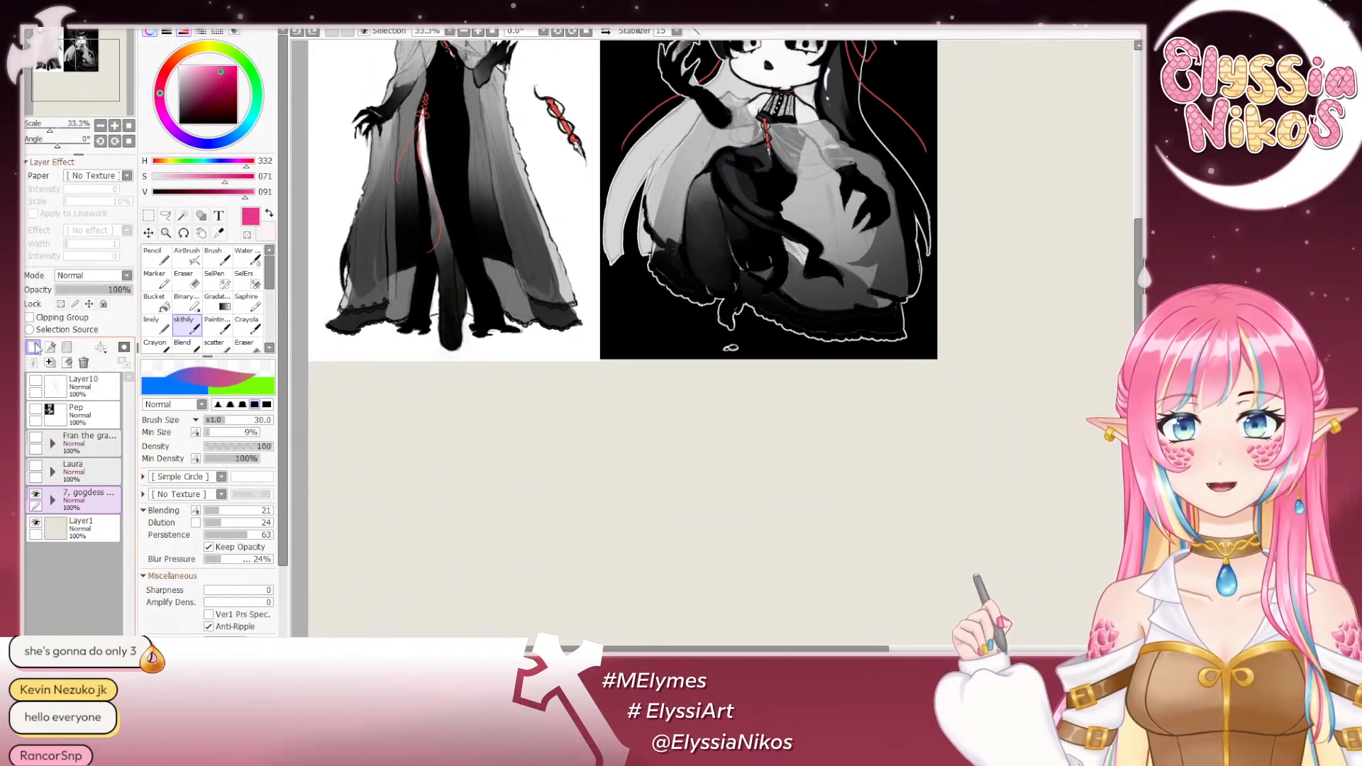
- Add a new layer above Layer10 for sketching on the empty canvas area below the goddess images
click(106, 387)
click(33, 346)
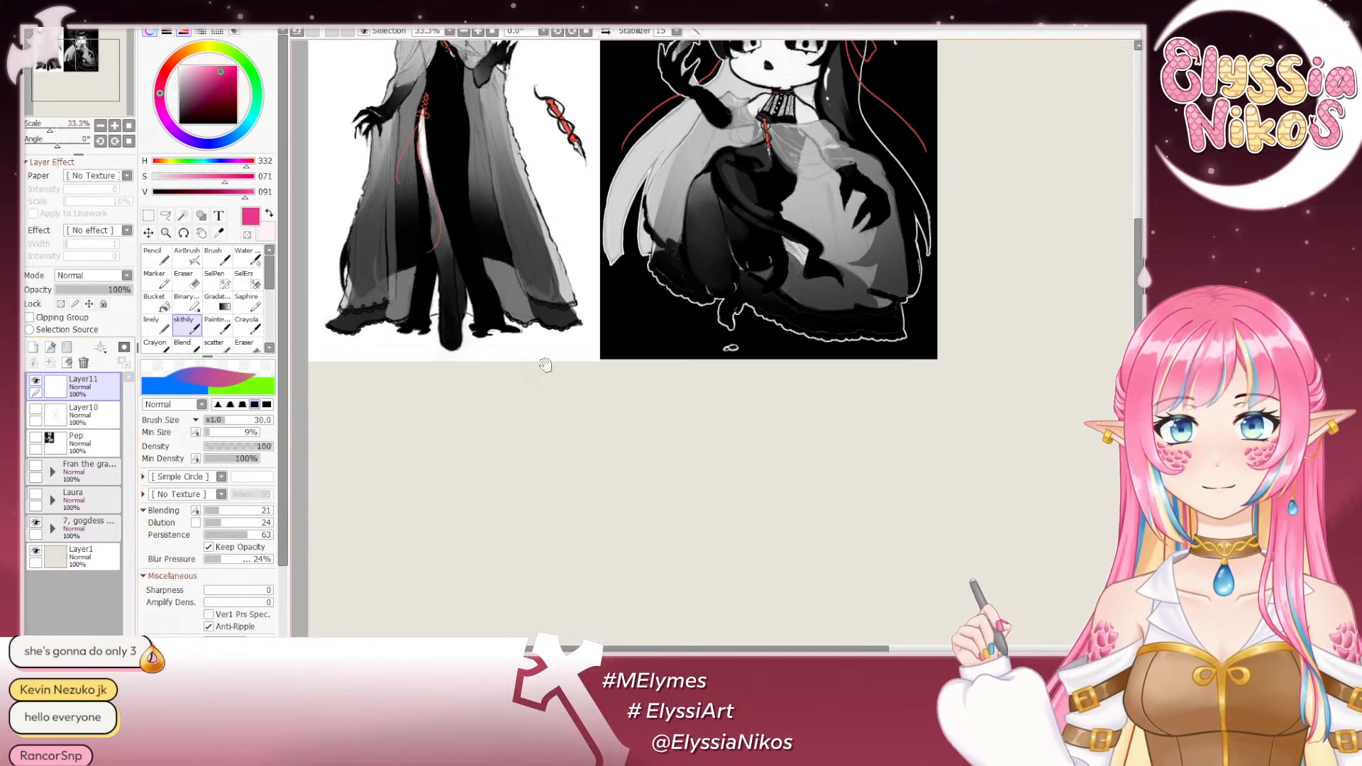
drag(545, 365, 580, 123)
- Sketch a rough pink stick figure with an oval head, shoulder line, tapered torso and outstretched arms
mouse_move(714, 339)
mouse_down()
mouse_move(740, 344)
mouse_move(714, 347)
mouse_move(749, 408)
mouse_move(738, 428)
mouse_up()
mouse_move(704, 381)
mouse_down()
mouse_move(725, 427)
mouse_move(773, 374)
mouse_move(755, 417)
mouse_move(788, 351)
mouse_up()
key(ctrl+z)
drag(689, 419, 680, 388)
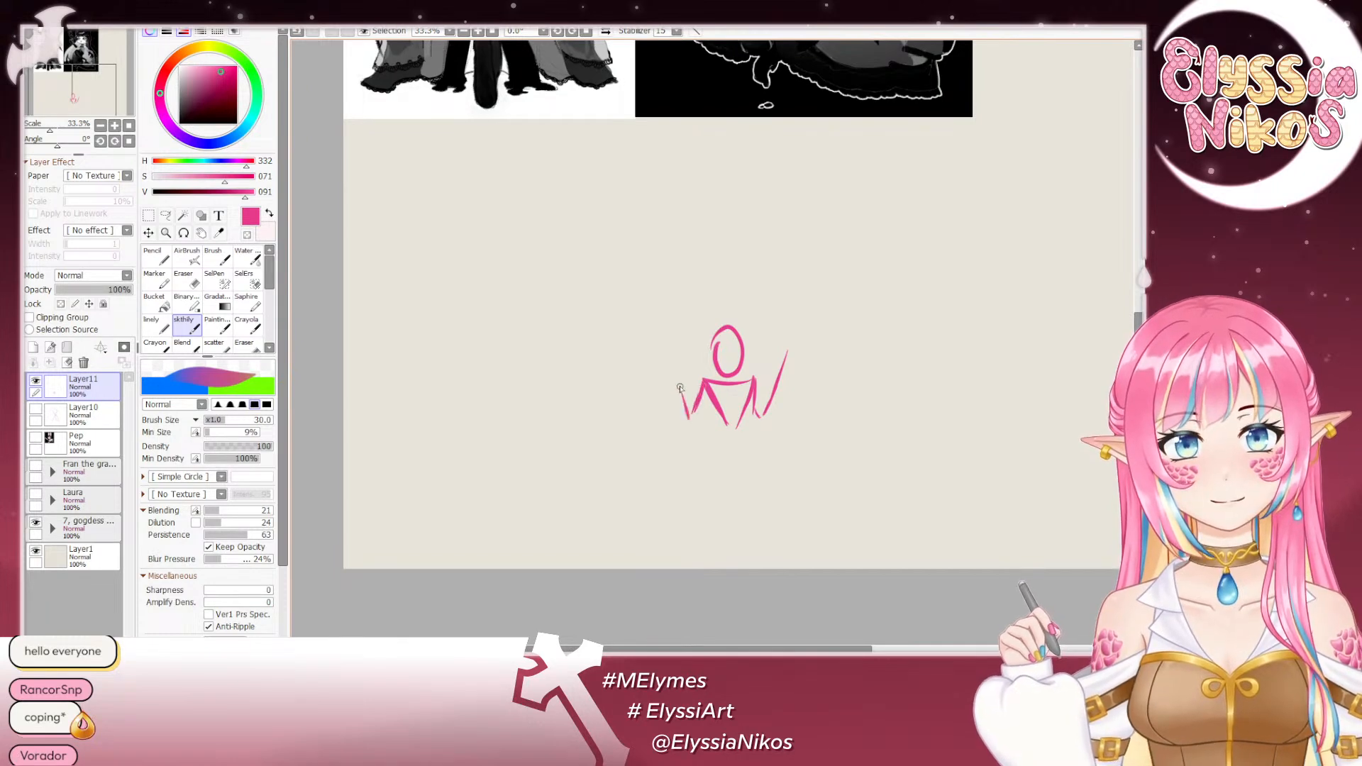
key(ctrl+z)
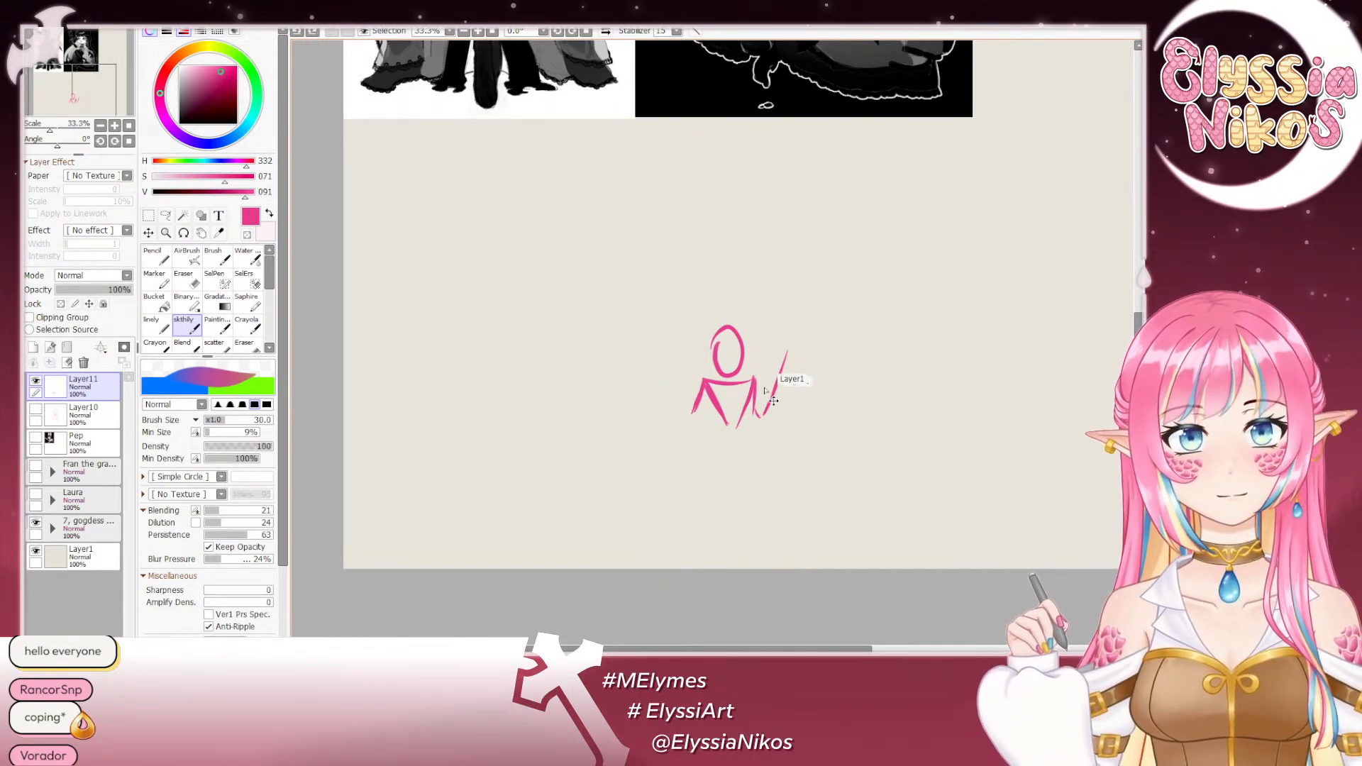
key(ctrl+z)
key(ctrl+z)
mouse_move(749, 386)
mouse_down()
mouse_move(792, 358)
mouse_move(813, 377)
mouse_up()
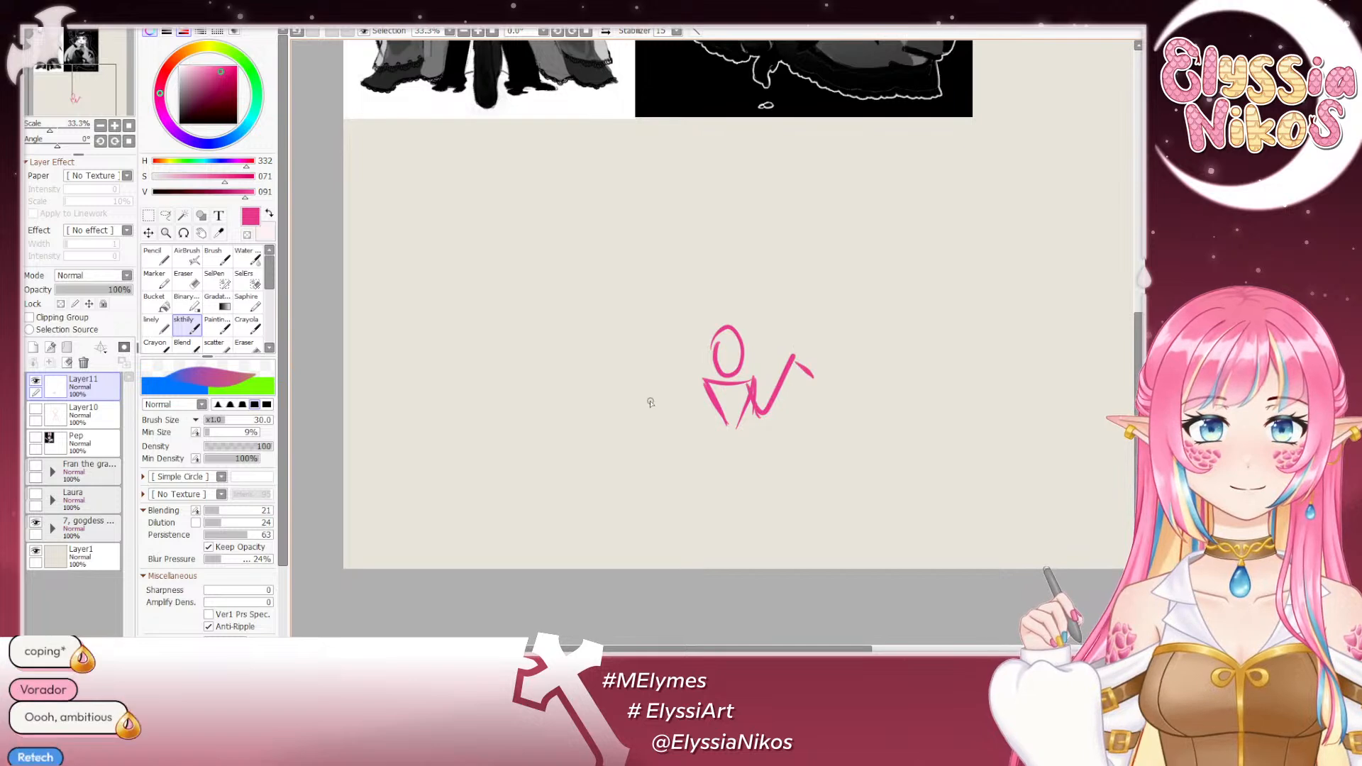
mouse_move(706, 388)
mouse_down()
mouse_move(685, 413)
mouse_move(676, 355)
mouse_move(638, 369)
mouse_up()
- Undo the stick figure's arm, torso and shoulder strokes, keeping only the oval head
key(ctrl+z)
key(ctrl+z)
key(ctrl+z)
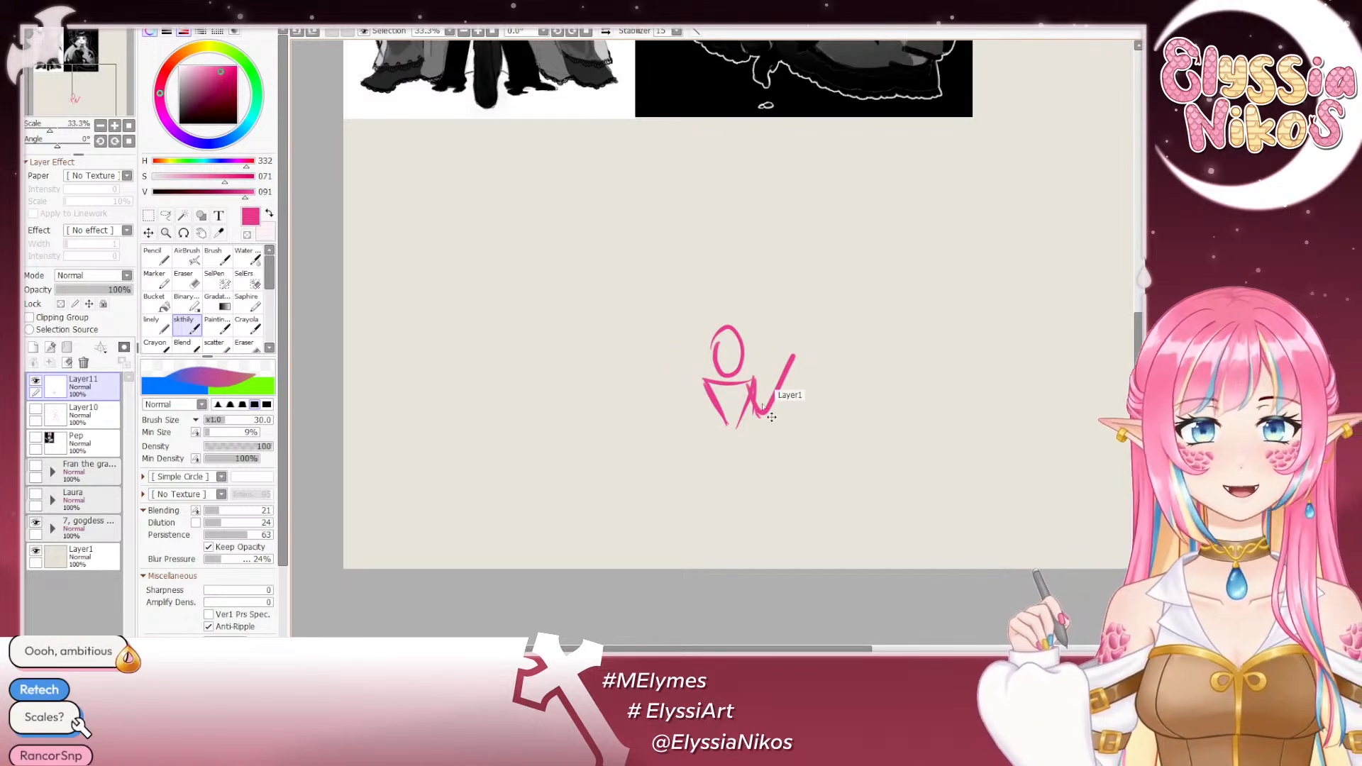
key(ctrl+z)
key(ctrl+z)
key(ctrl+z)
key(ctrl+z)
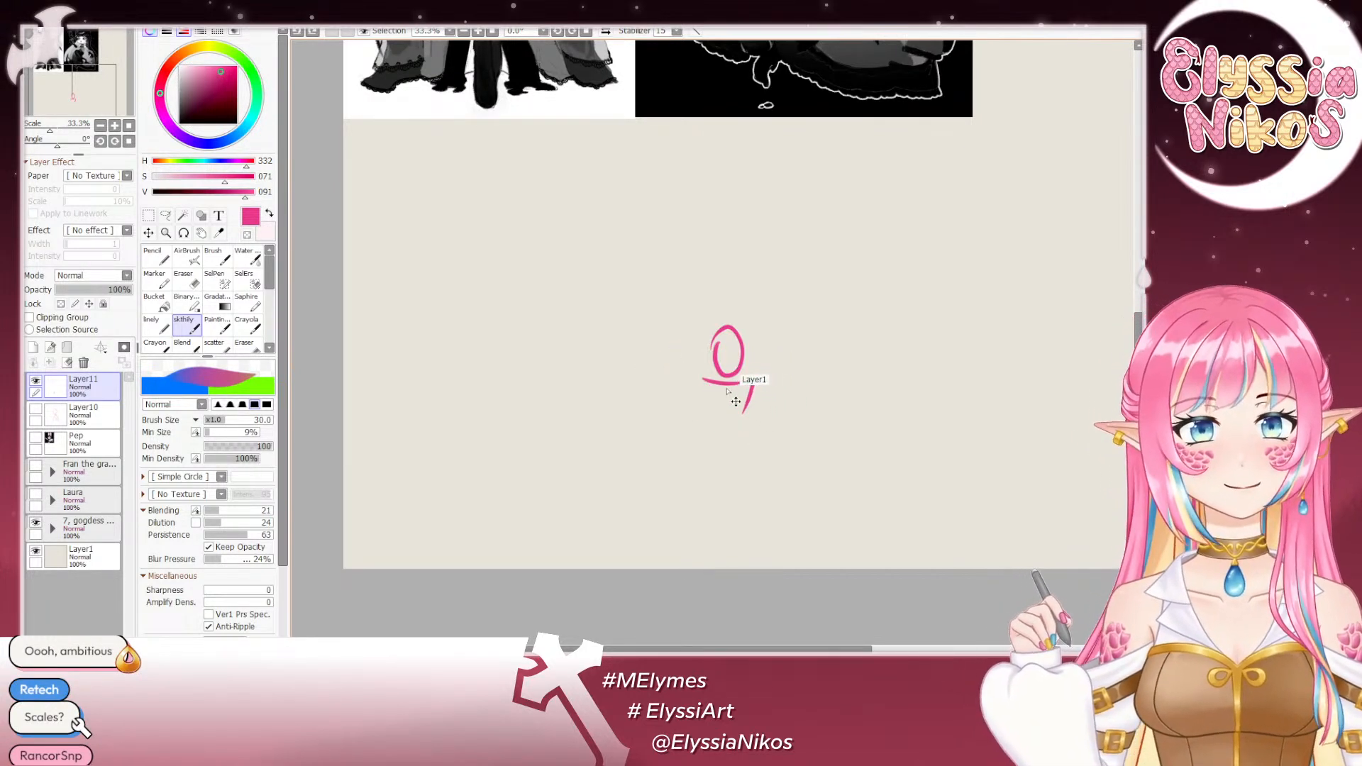
key(ctrl+z)
key(ctrl+z)
- Redraw the figure with shoulders, torso, legs and two raised arms, adding a round shape above each hand
mouse_move(708, 392)
mouse_down()
mouse_move(755, 396)
mouse_move(721, 430)
mouse_move(763, 470)
mouse_move(705, 476)
mouse_up()
key(ctrl+z)
key(ctrl+z)
mouse_move(758, 400)
mouse_down()
mouse_move(778, 438)
mouse_move(775, 414)
mouse_move(795, 430)
mouse_up()
key(ctrl+z)
mouse_move(794, 429)
mouse_down()
mouse_move(786, 391)
mouse_move(803, 375)
mouse_move(778, 388)
mouse_move(794, 355)
mouse_up()
drag(800, 350, 779, 363)
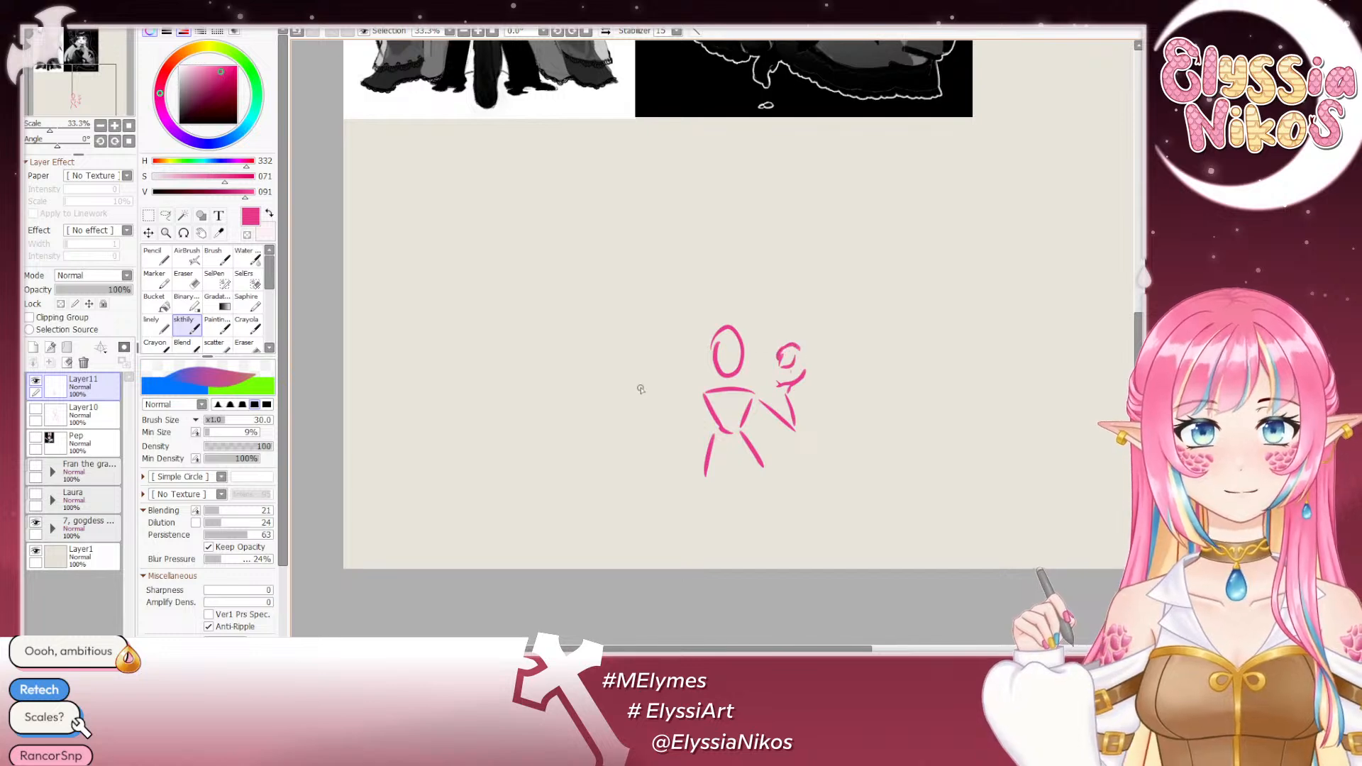
mouse_move(705, 394)
mouse_down()
mouse_move(671, 424)
mouse_move(670, 368)
mouse_move(651, 361)
mouse_move(687, 362)
mouse_move(675, 344)
mouse_up()
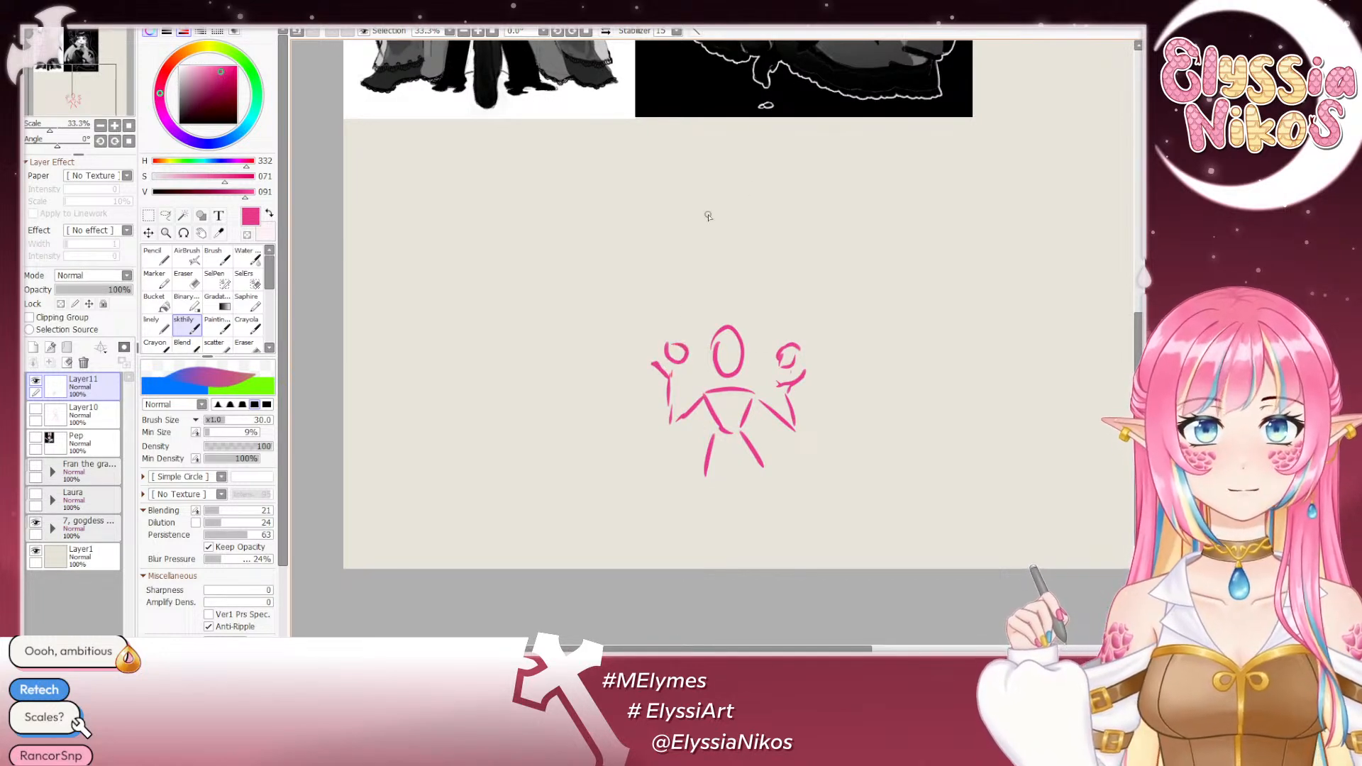
- Check the goddess references against the sketch and erase the whole stick figure with the large Eraser
scroll(928, 344, up, 6)
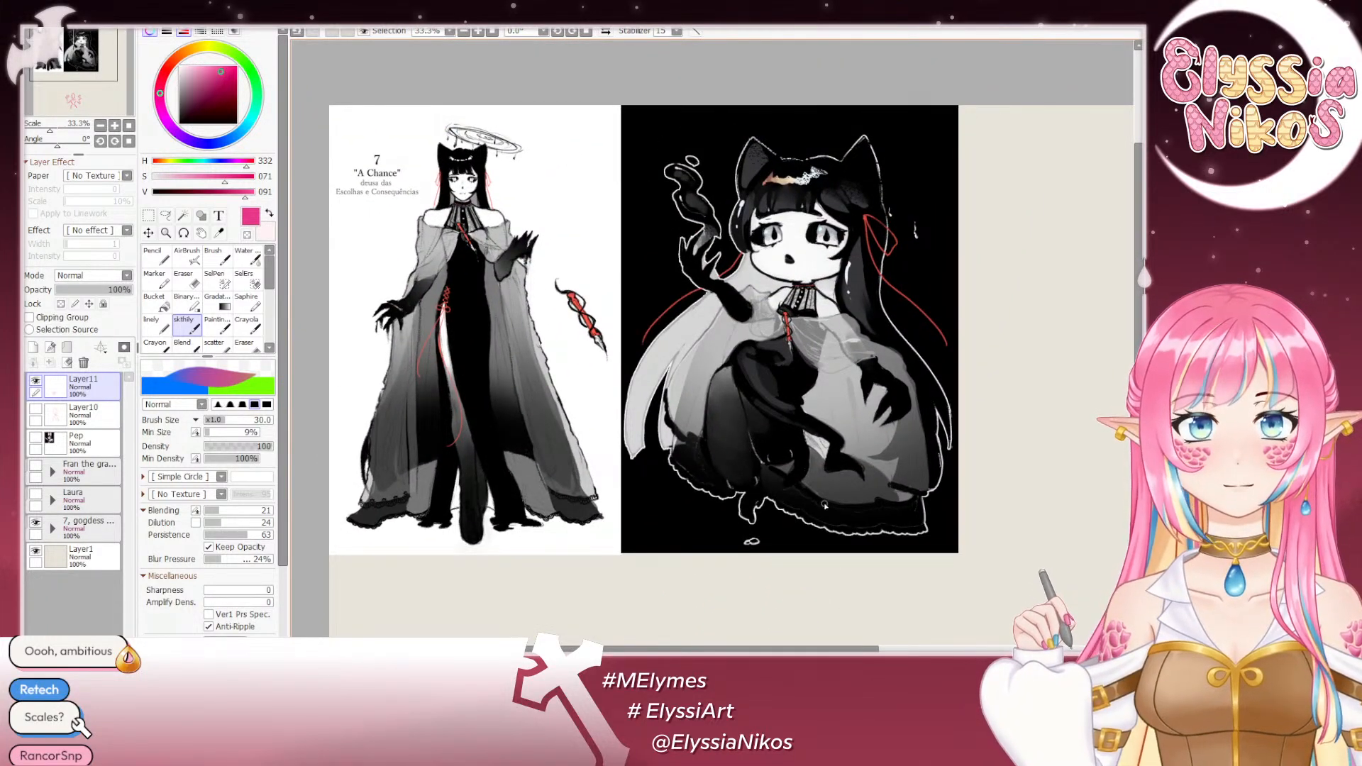
scroll(825, 505, down, 6)
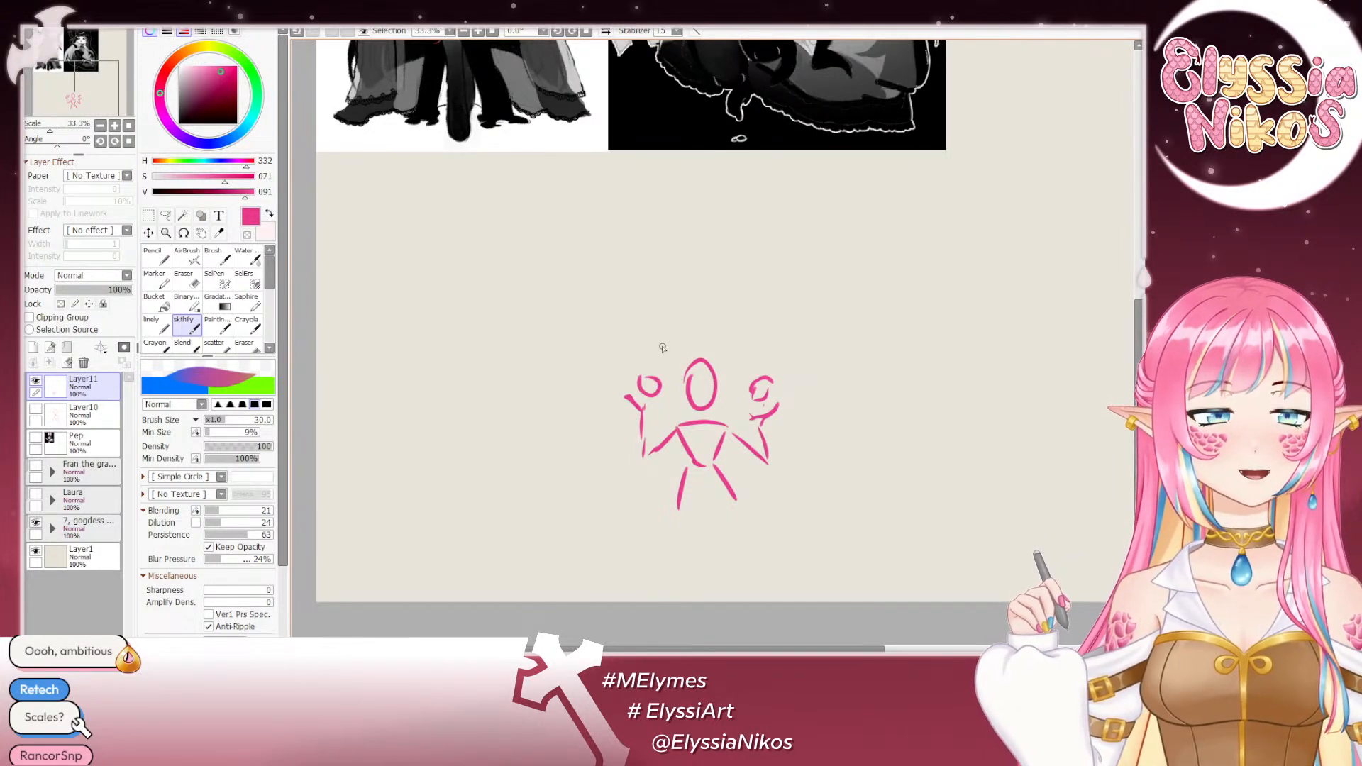
mouse_move(669, 360)
mouse_down()
mouse_move(626, 307)
mouse_move(636, 333)
mouse_up()
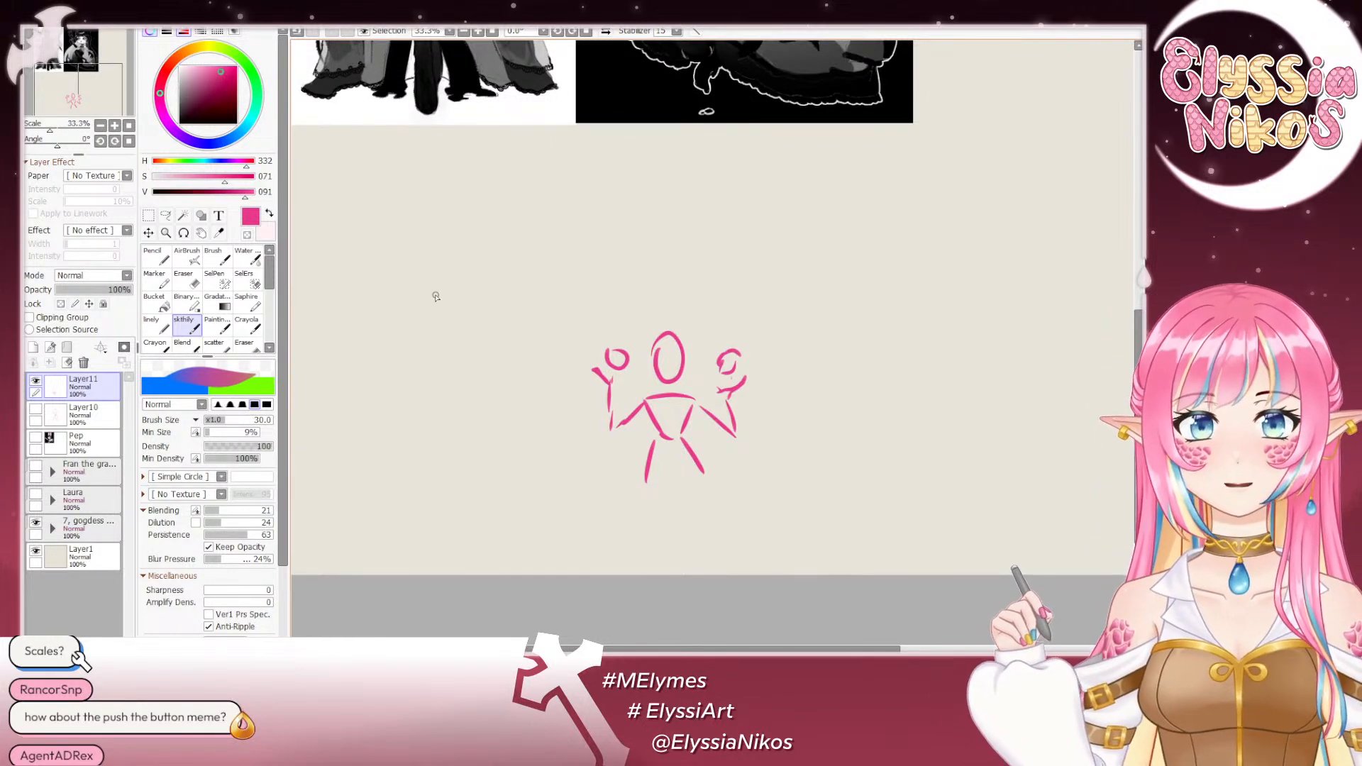
key(e)
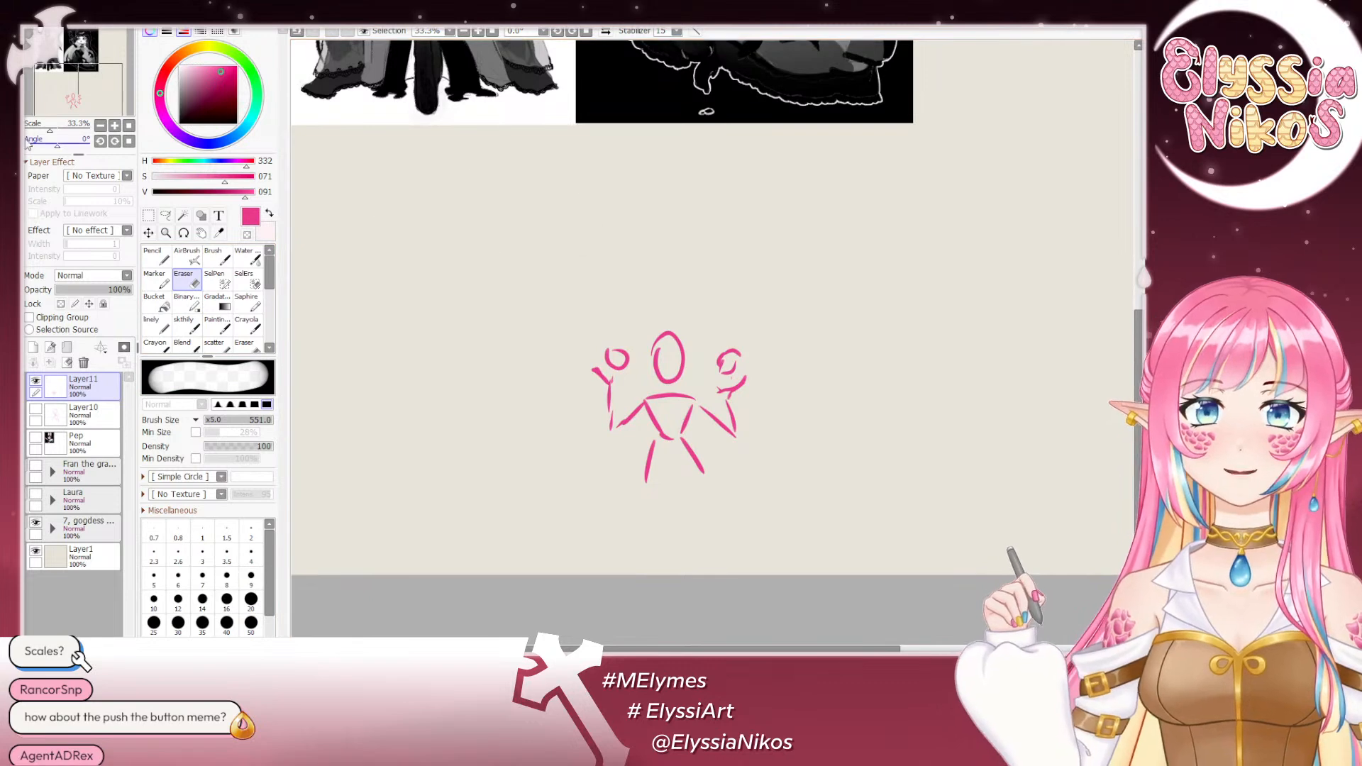
mouse_move(873, 234)
mouse_down()
mouse_move(577, 435)
mouse_move(687, 455)
mouse_up()
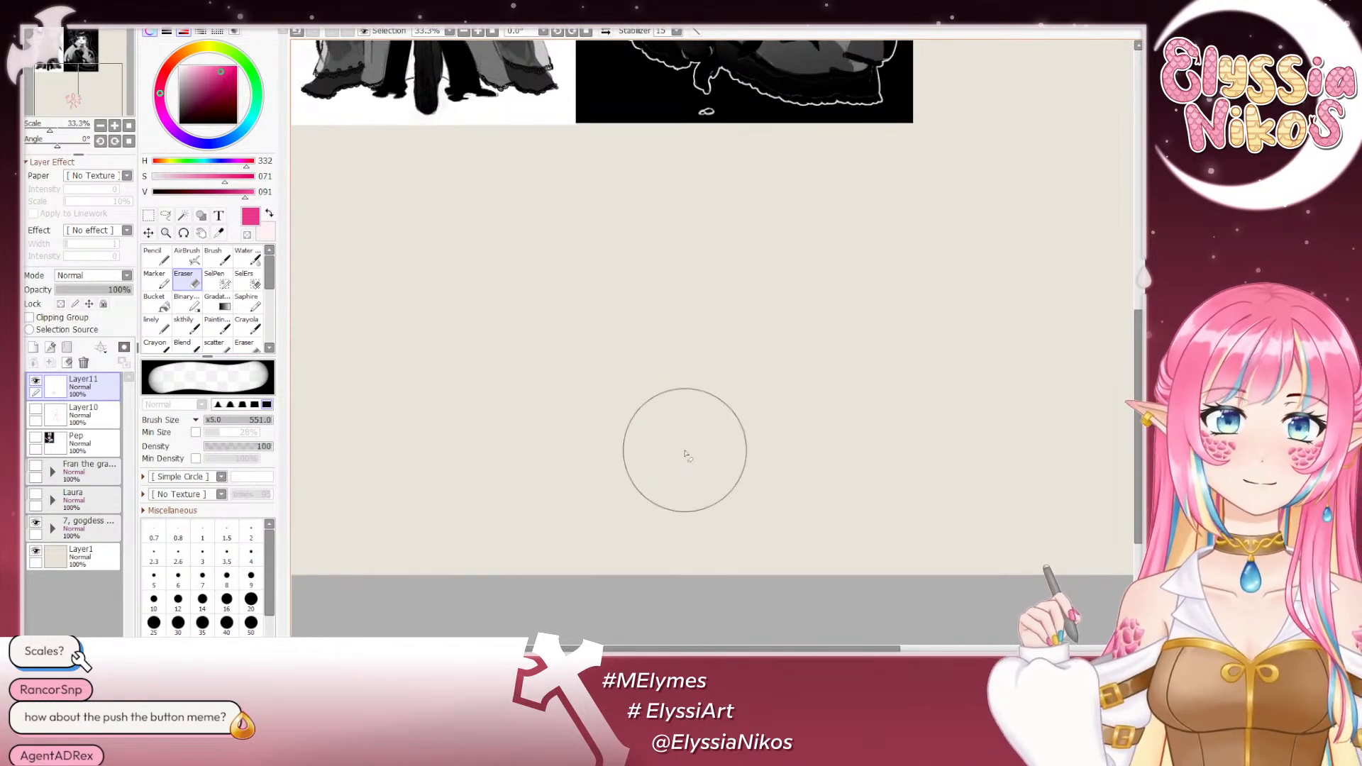
- Reset the zoom to 33.3% and review the full-body and chibi goddess references
click(90, 129)
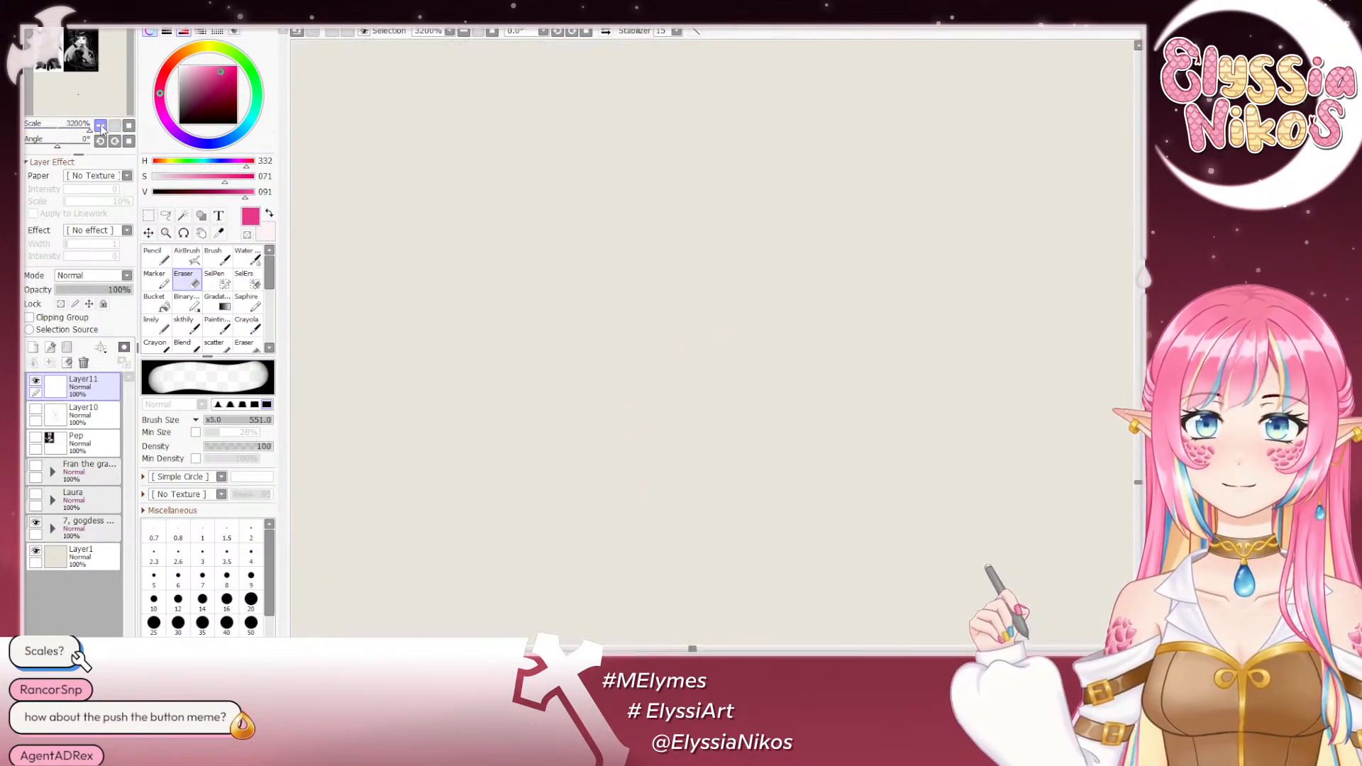
click(128, 127)
click(114, 126)
click(114, 127)
mouse_move(582, 158)
mouse_down()
mouse_move(701, 325)
mouse_move(707, 399)
mouse_move(711, 388)
mouse_up()
drag(644, 312, 664, 289)
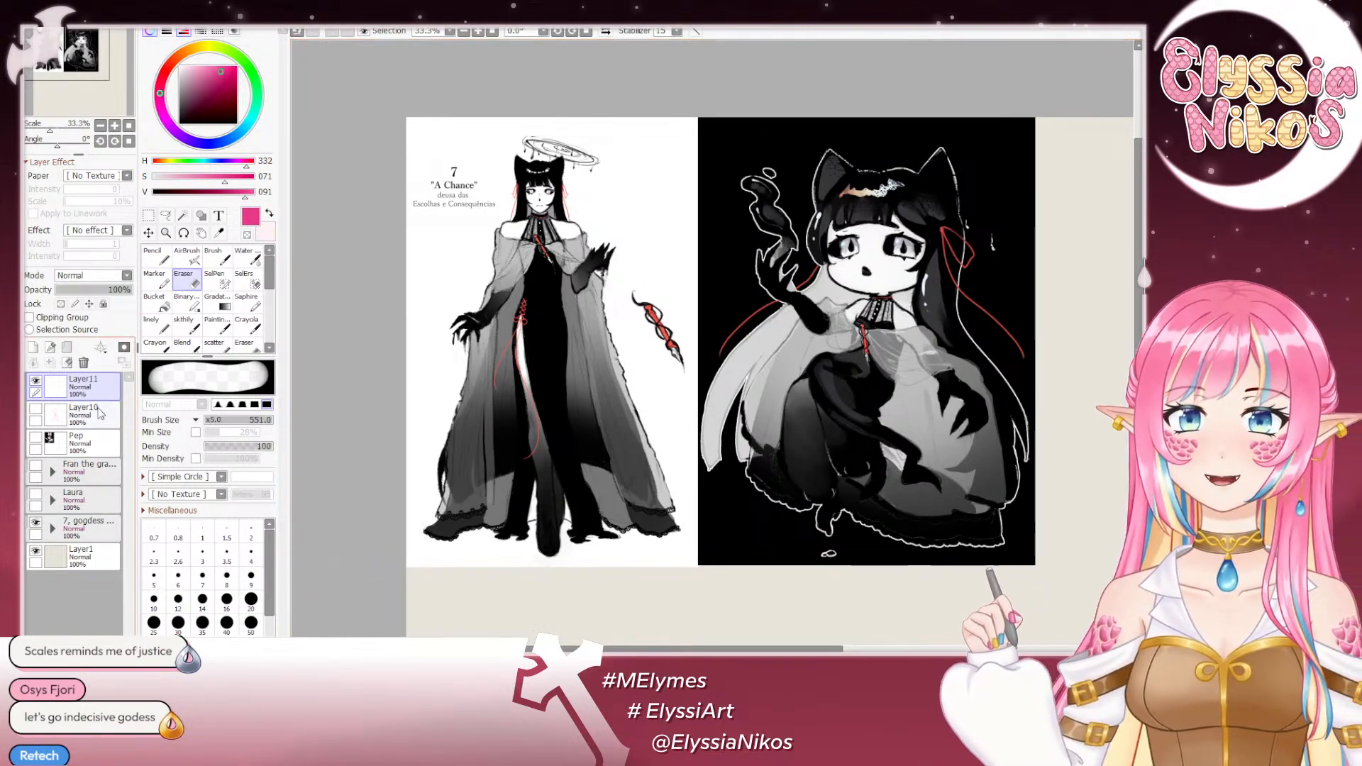
- Hide the "7, gogdess" folder, show the folder directly above it and view its brown-haired character reference
click(36, 524)
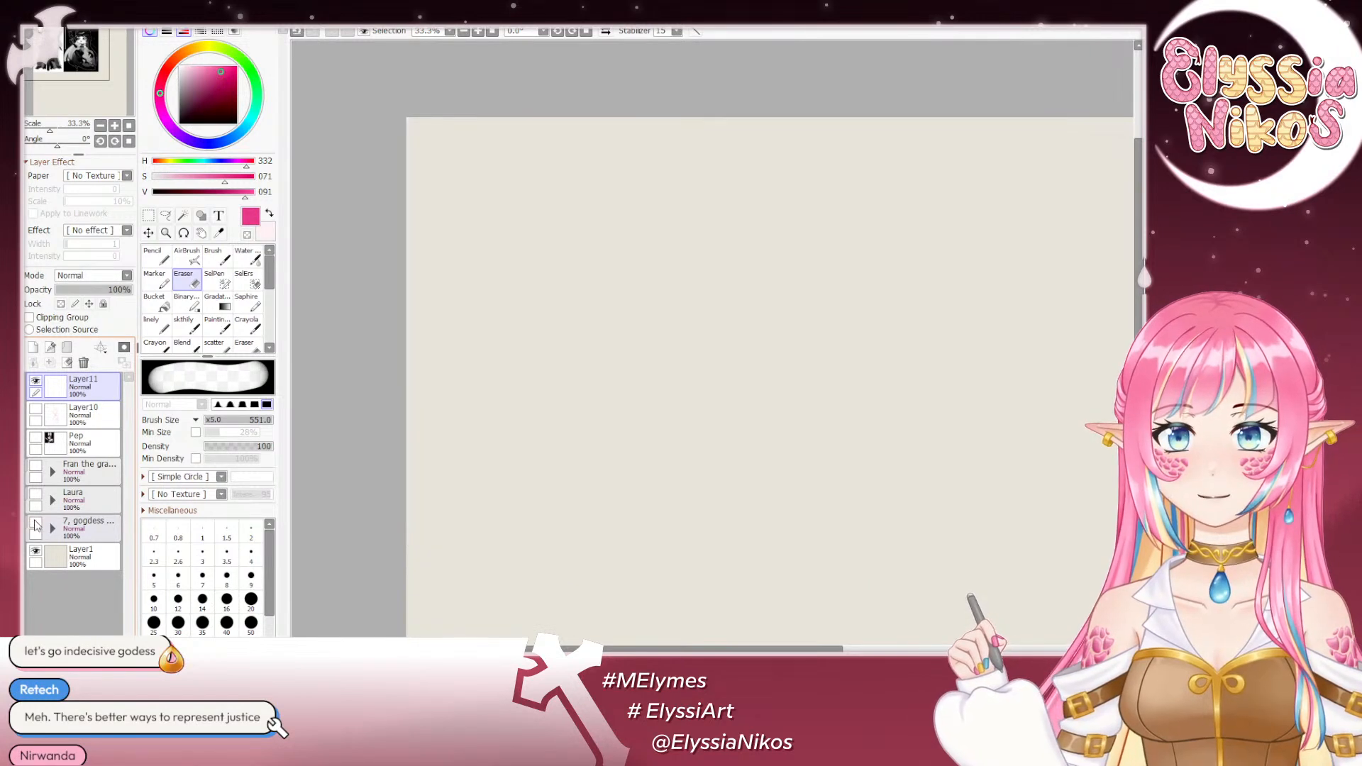
click(37, 498)
click(35, 495)
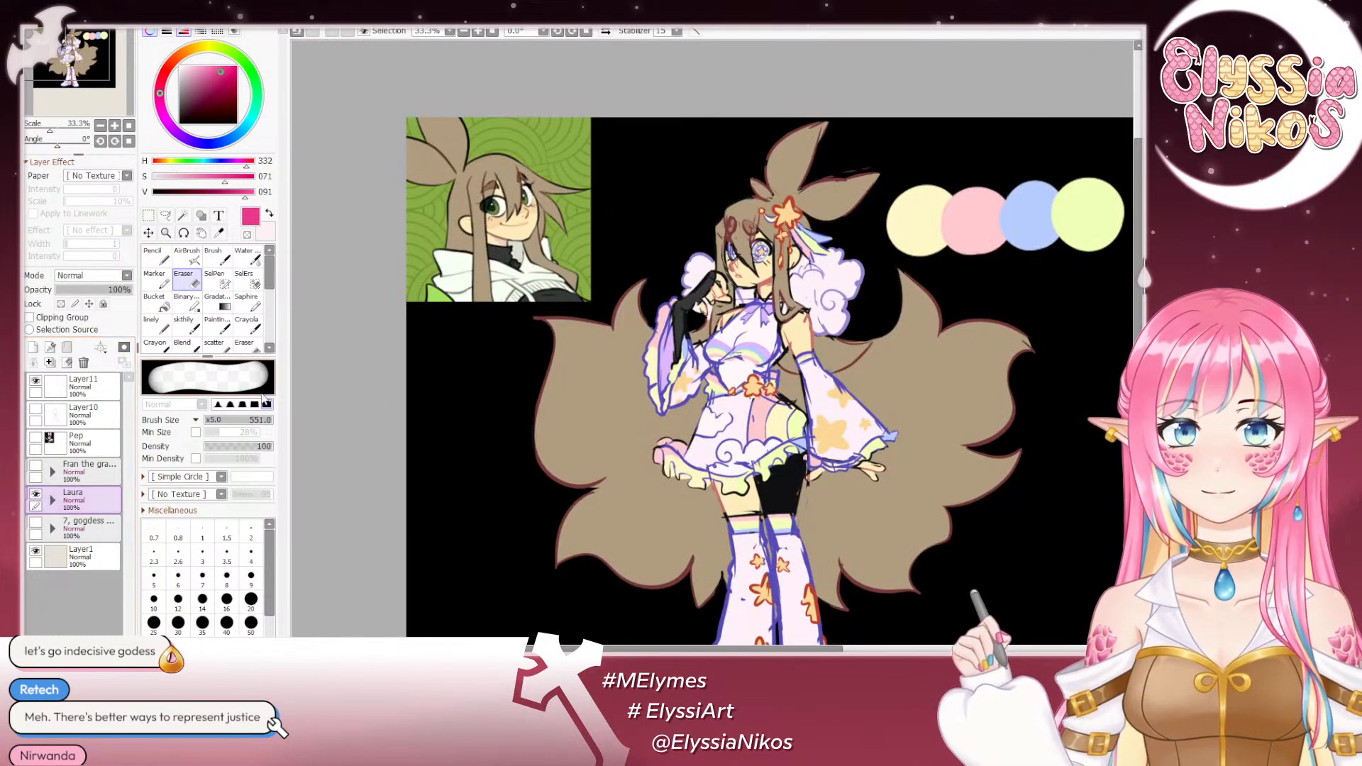
drag(666, 358, 571, 263)
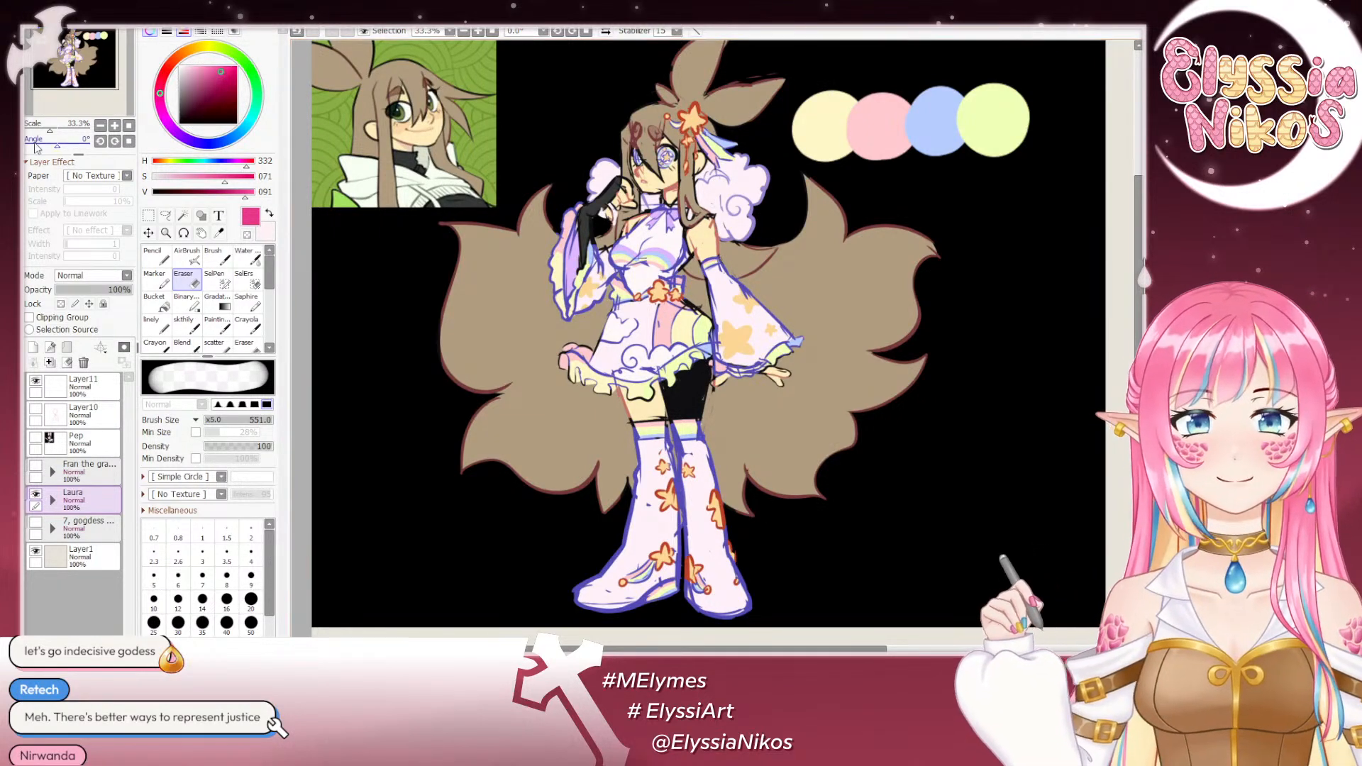
- Swap the brown-haired character reference for the grass-dragon sheet and examine its human and dragon forms
click(36, 493)
click(37, 466)
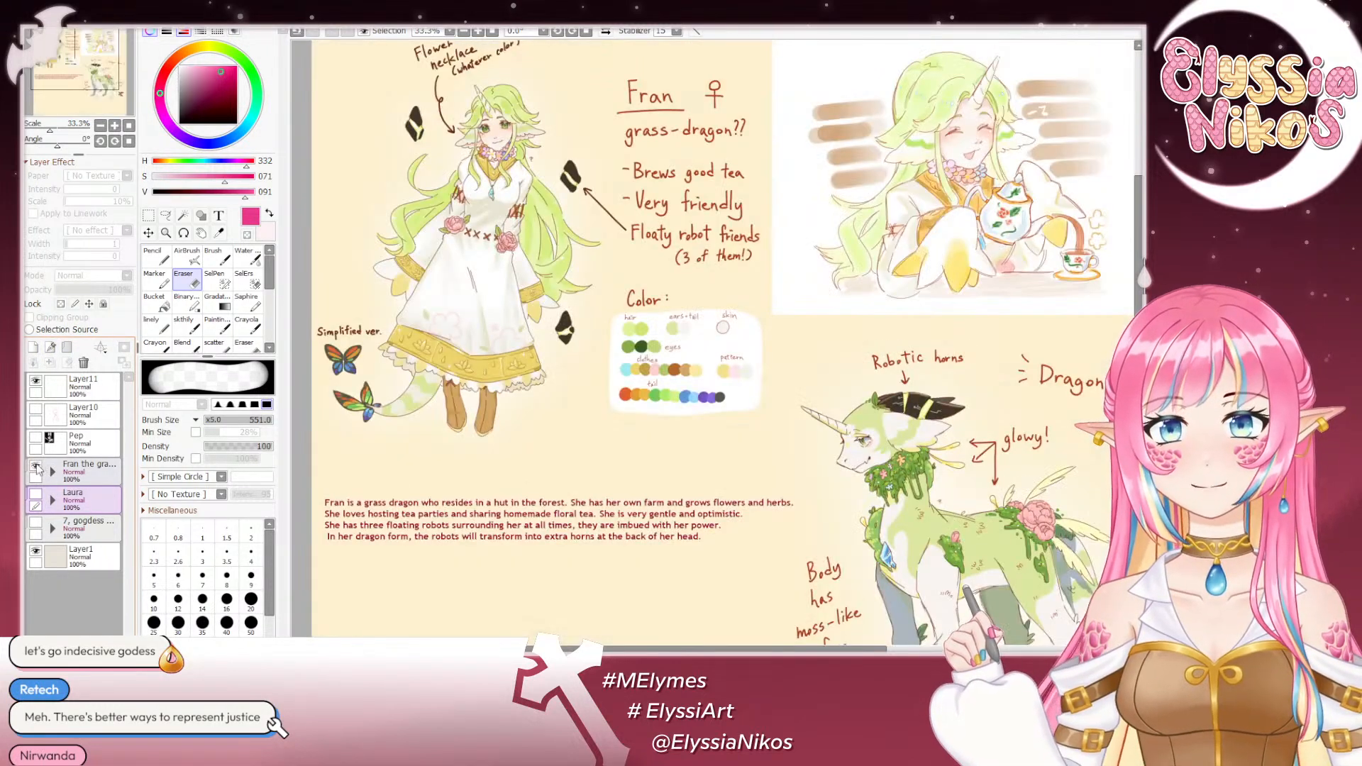
drag(738, 277, 780, 371)
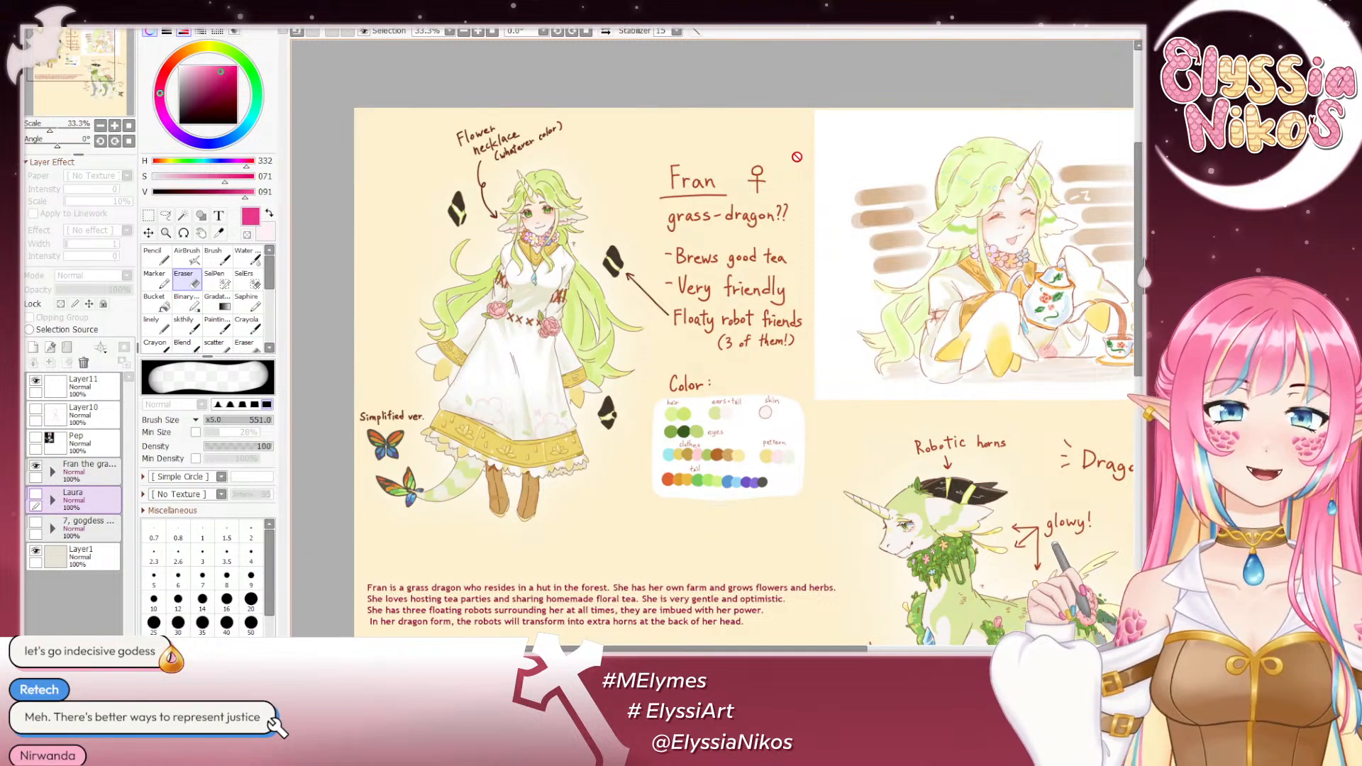
drag(741, 502, 481, 413)
drag(564, 466, 540, 362)
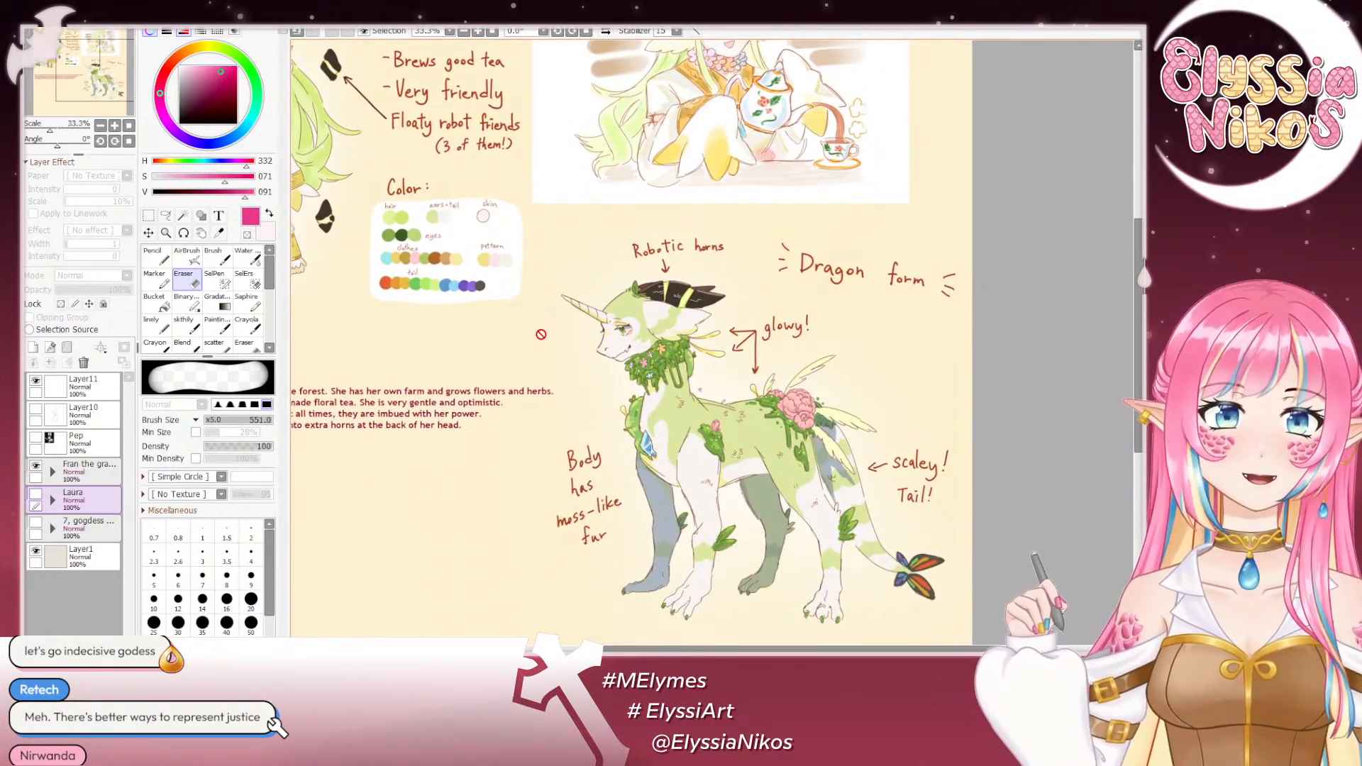
drag(551, 217, 709, 425)
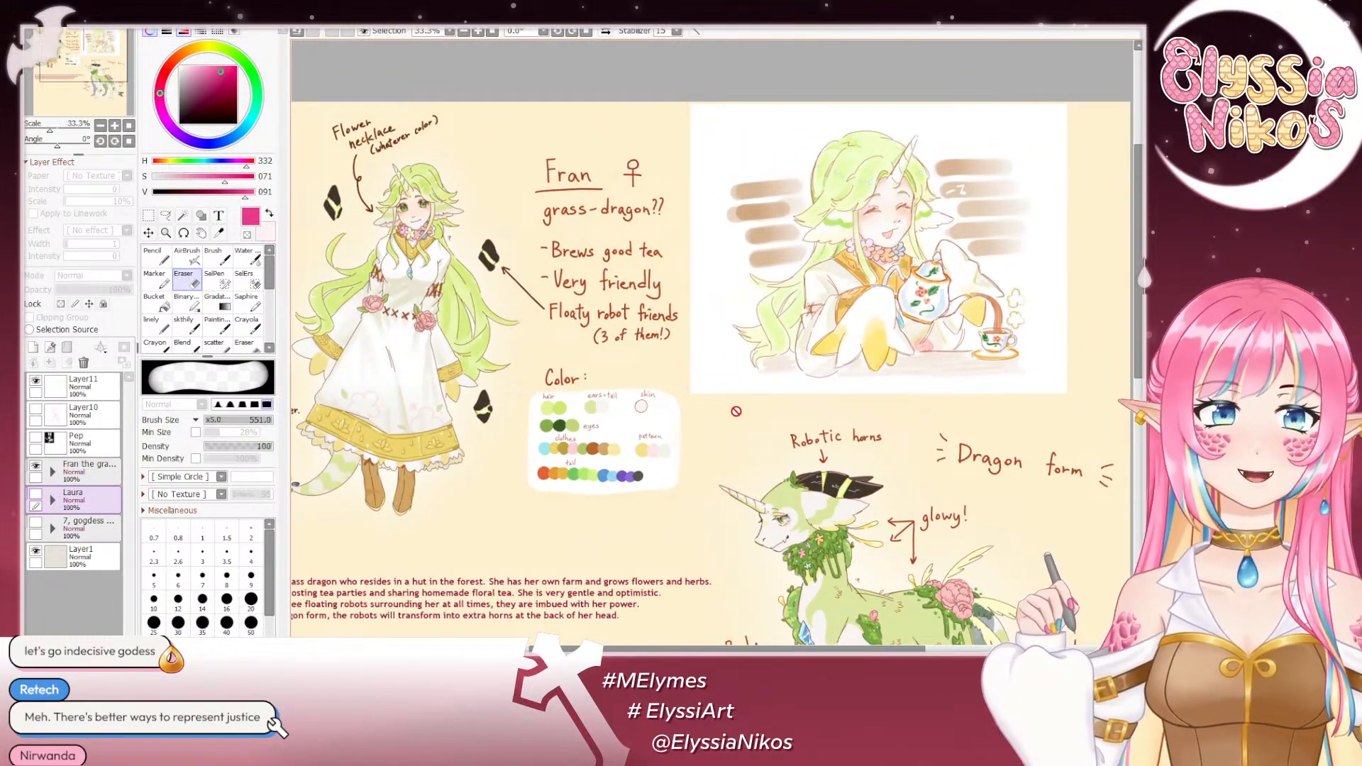
- Hide the grass-dragon folder, view the rabbit character on the Pep layer and hide that layer again
click(36, 465)
click(36, 437)
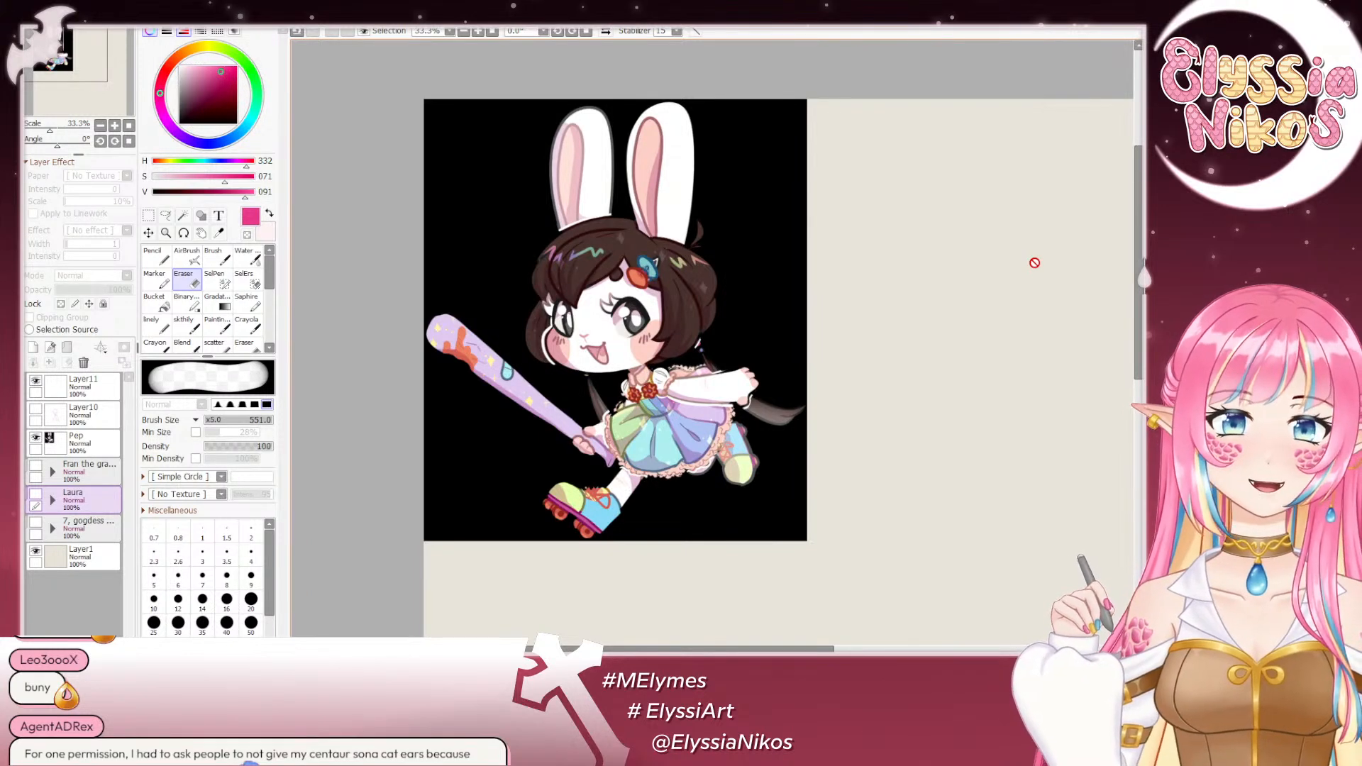
click(35, 437)
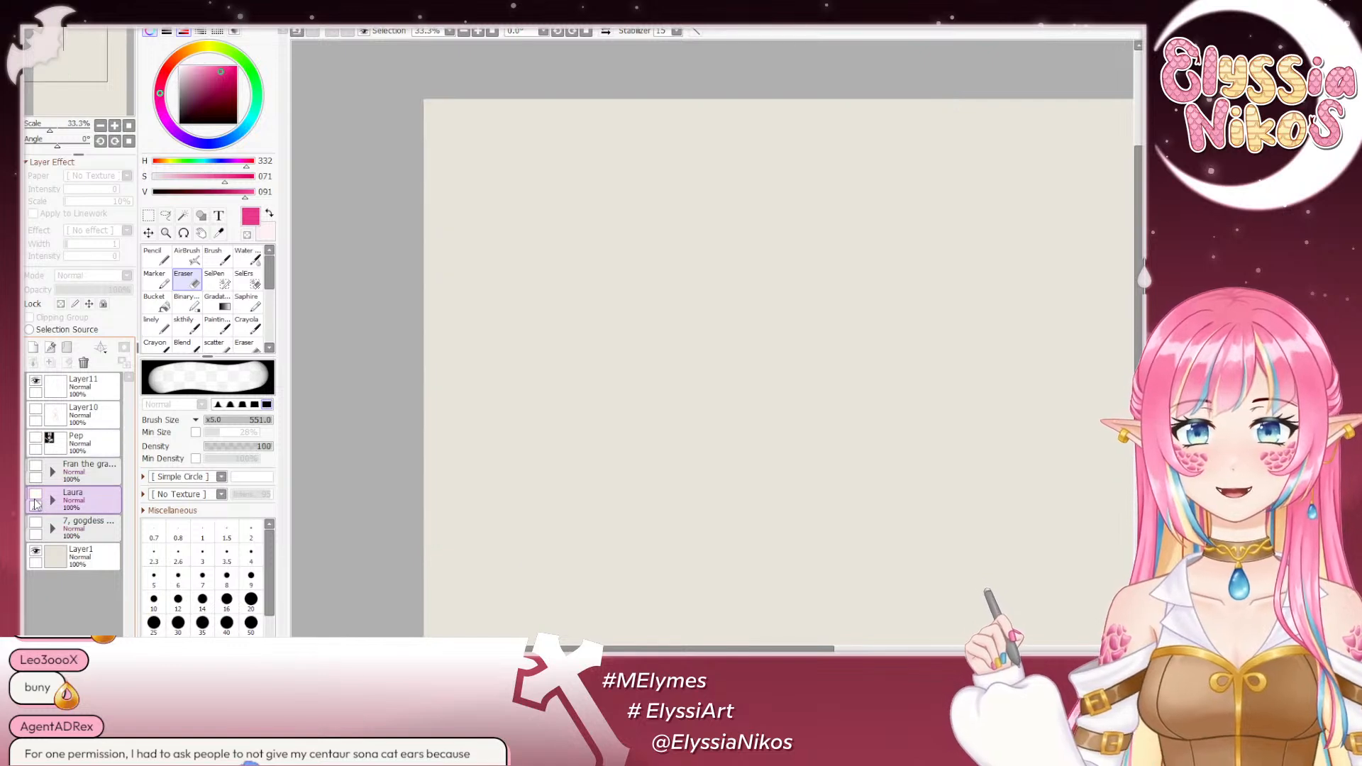
- Show the brown-haired character's folder, examine the full pastel outfit and tails, and hide the folder again
click(35, 494)
drag(866, 420, 781, 310)
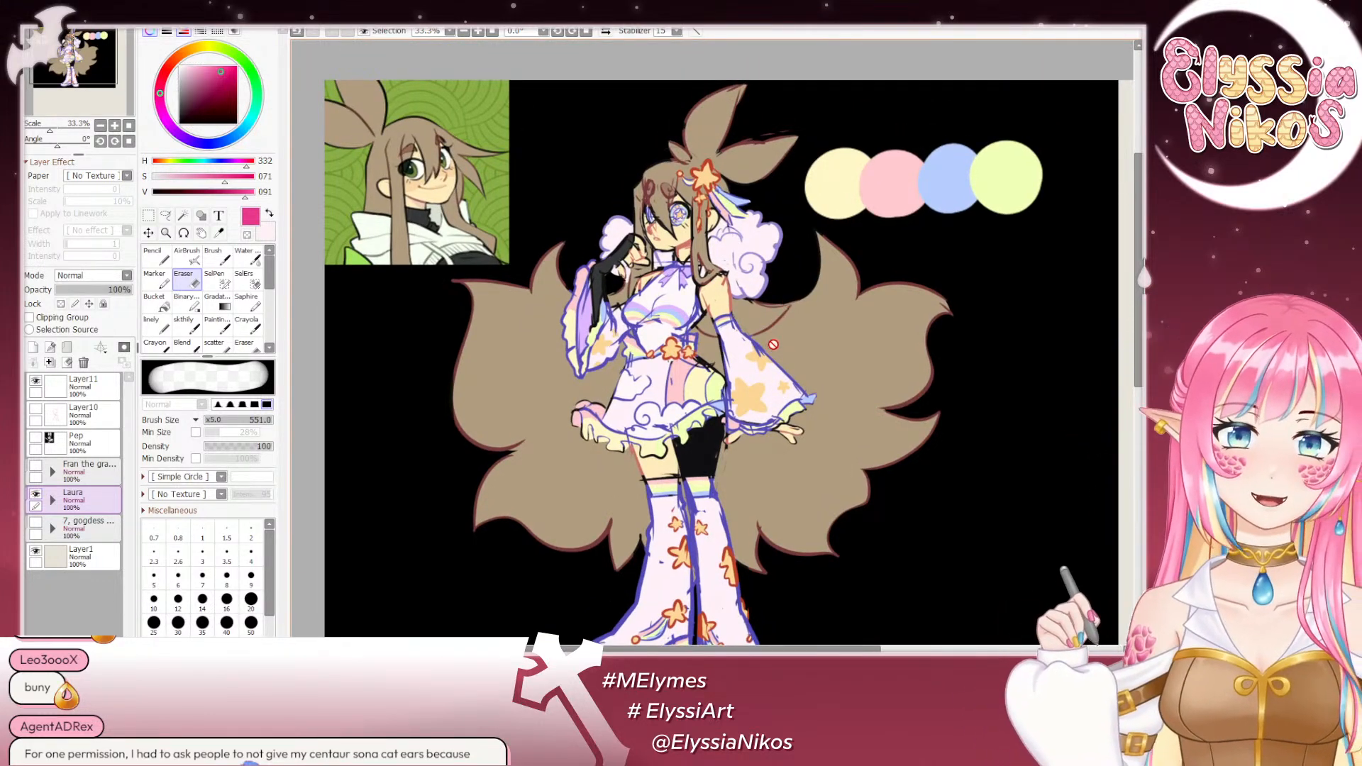
drag(685, 340, 746, 263)
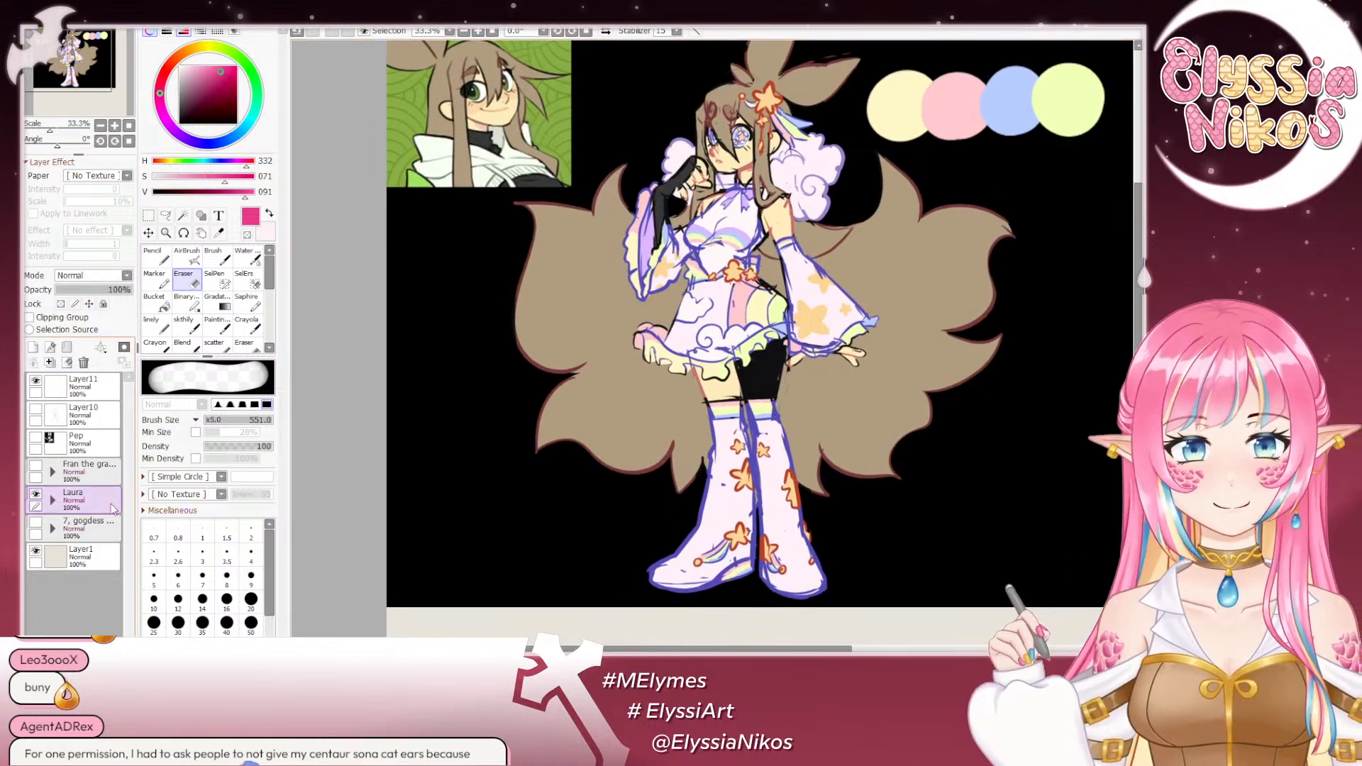
click(35, 493)
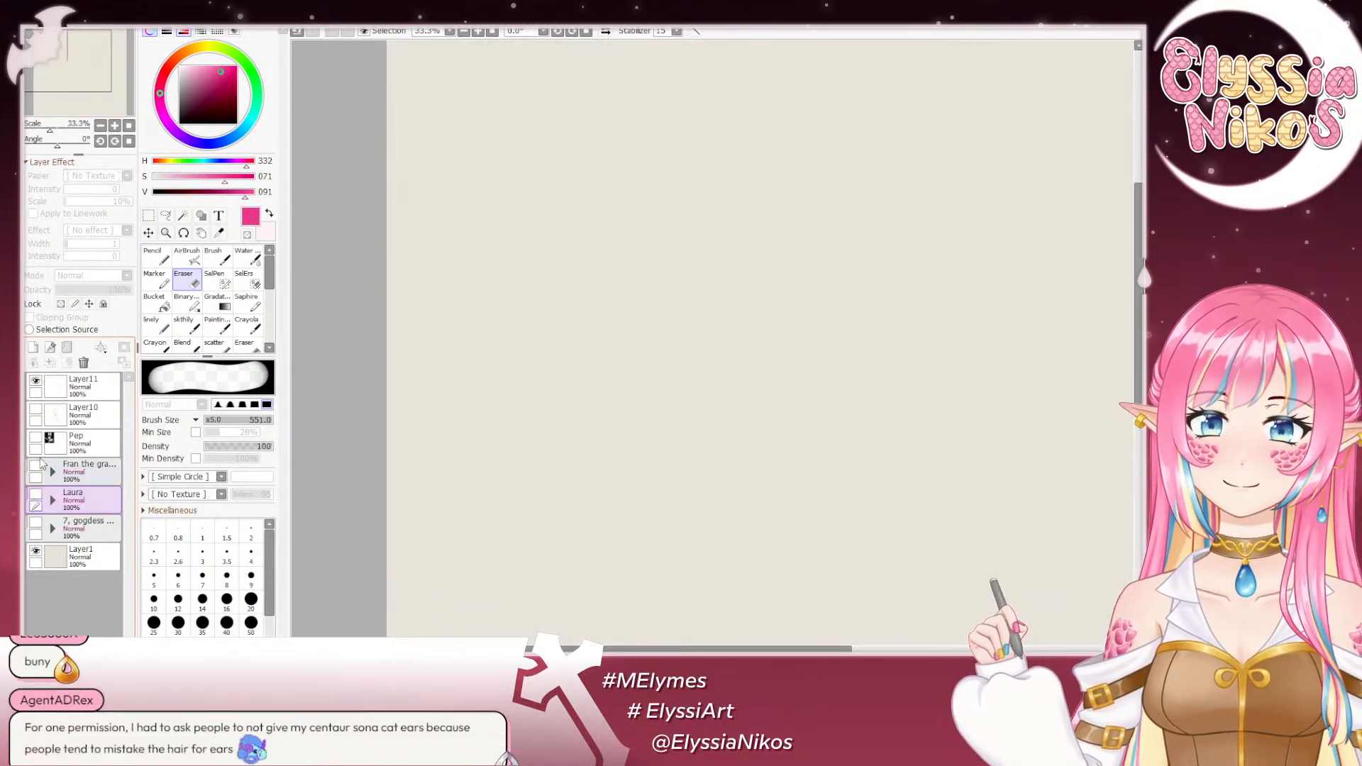
- Show the rabbit reference on the Pep layer together with the brown-haired character's folder
click(36, 437)
drag(830, 256, 827, 362)
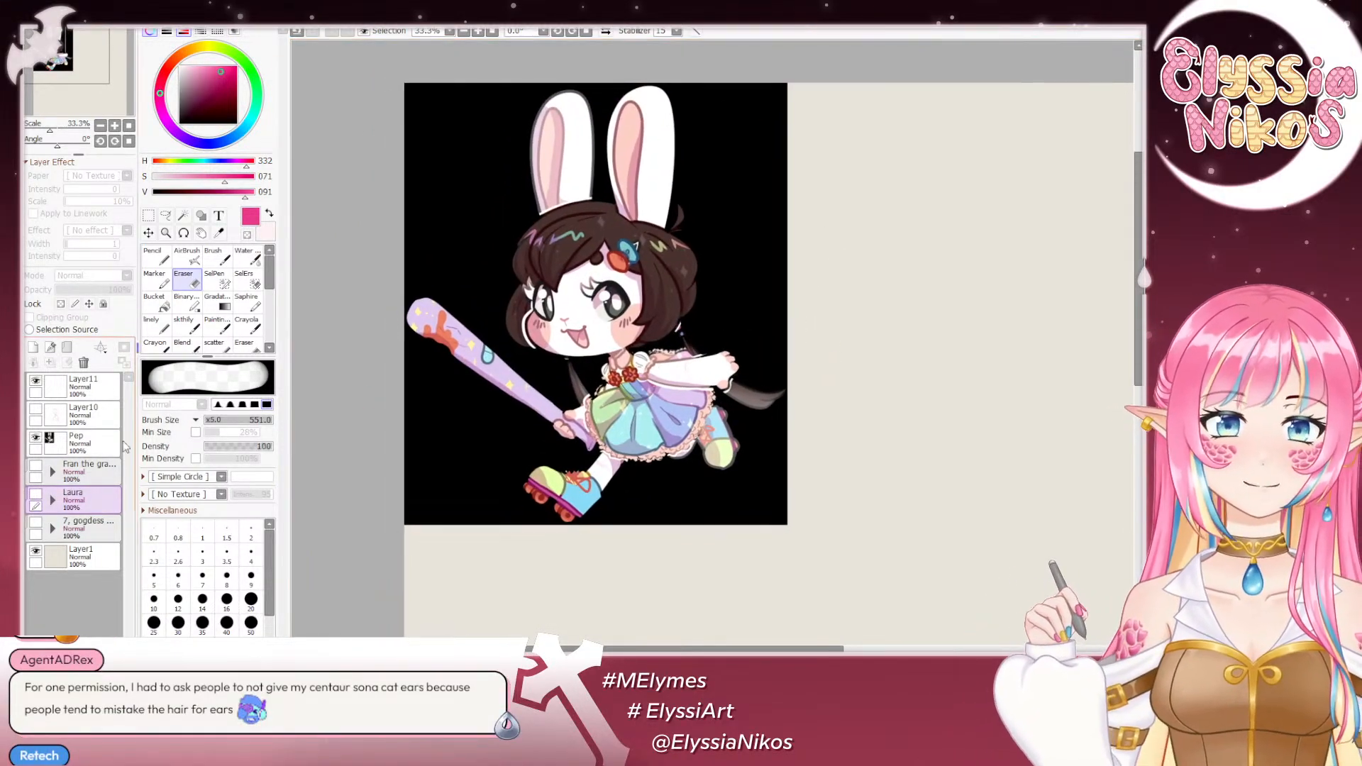
click(36, 494)
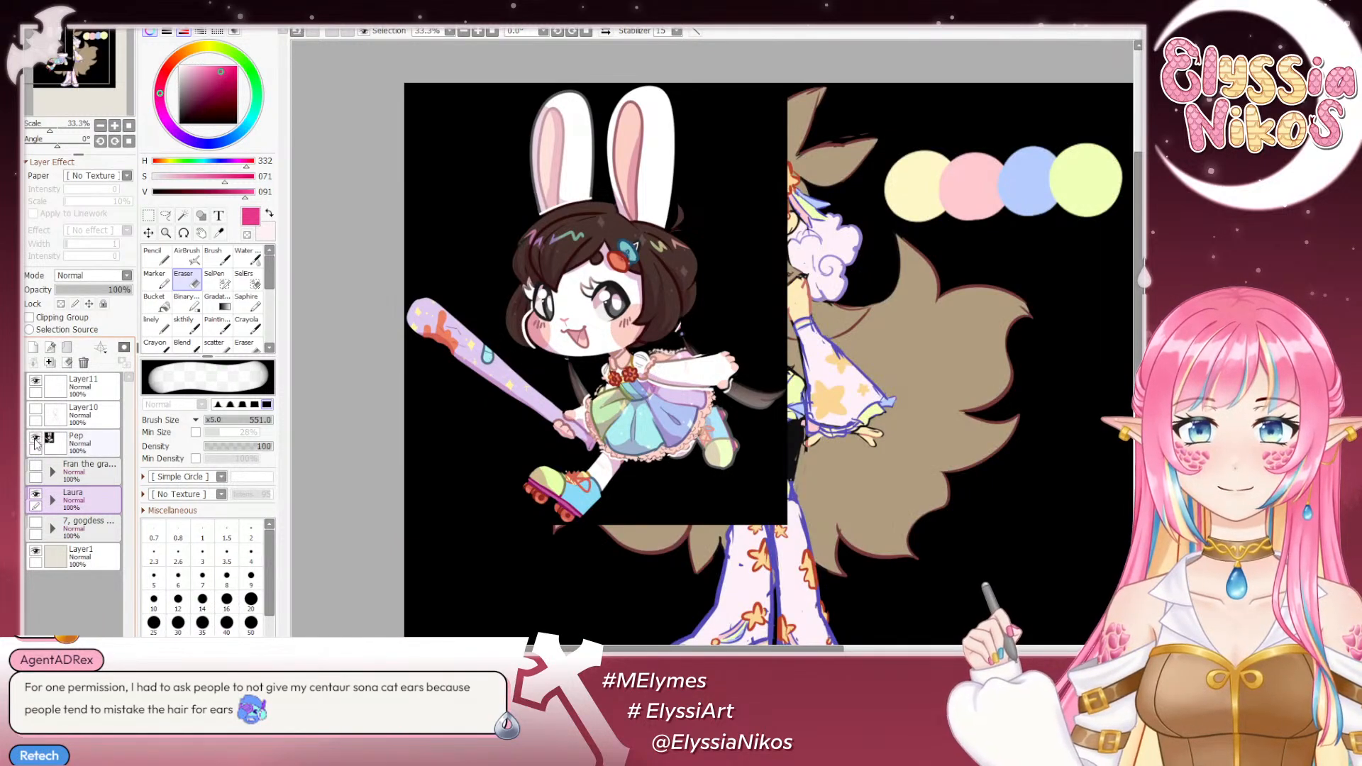
- Switch the Pep layer's visibility on and off to compare the rabbit reference with the brown-haired character's outfit underneath
click(35, 439)
click(36, 438)
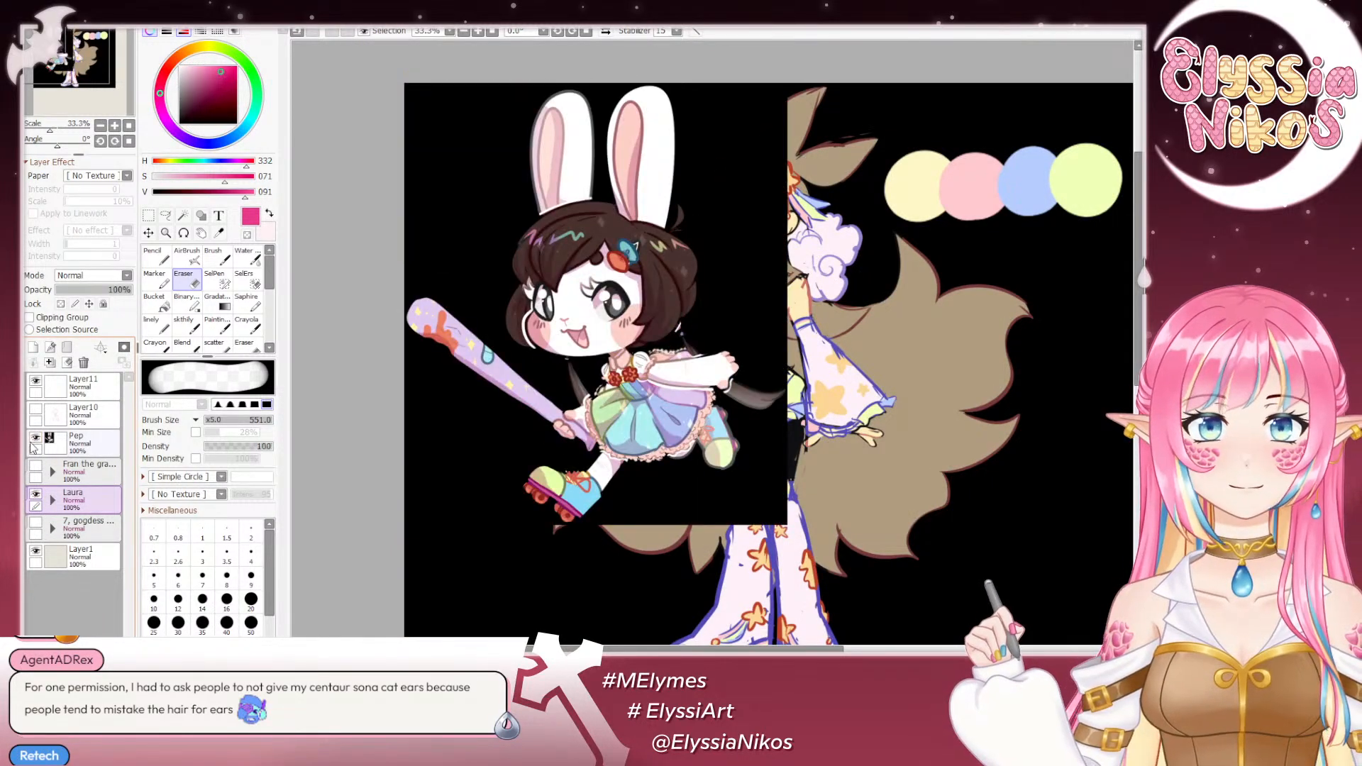
click(34, 439)
click(37, 439)
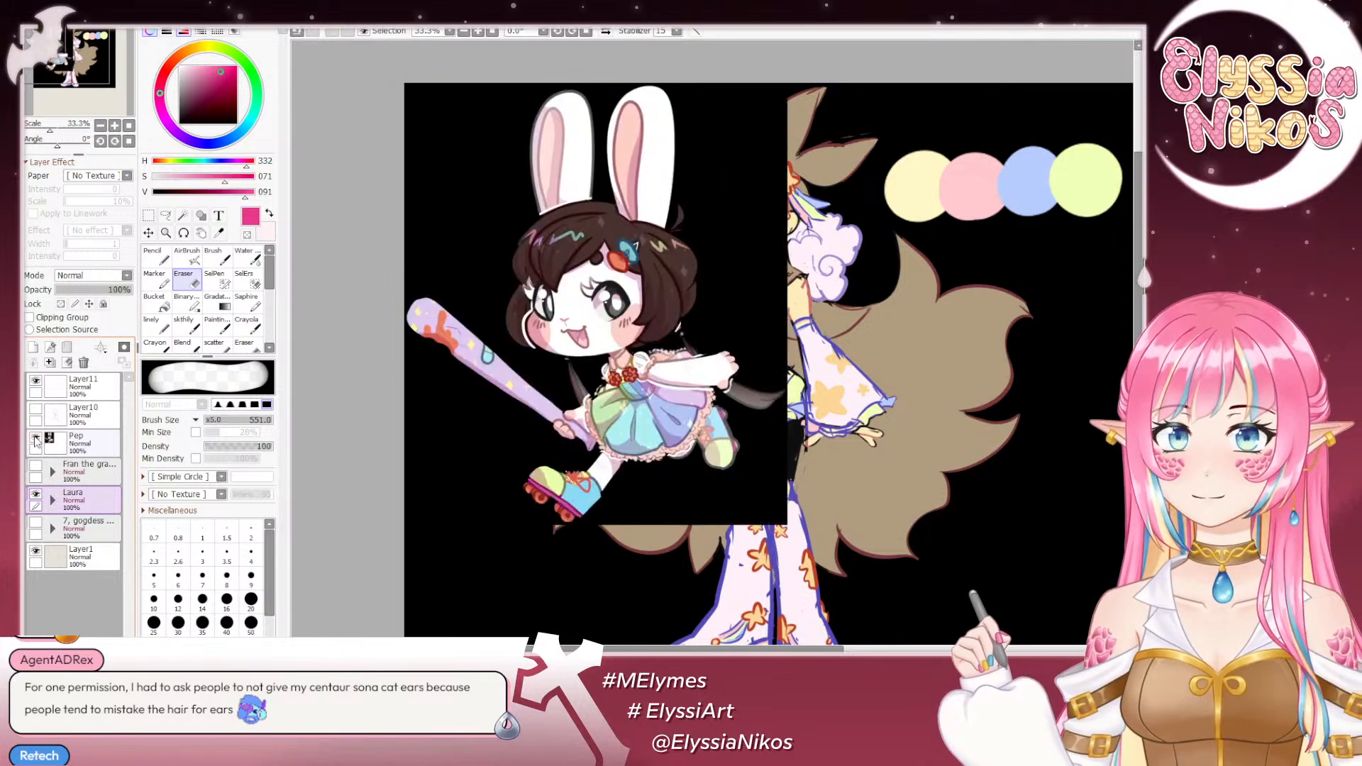
click(36, 439)
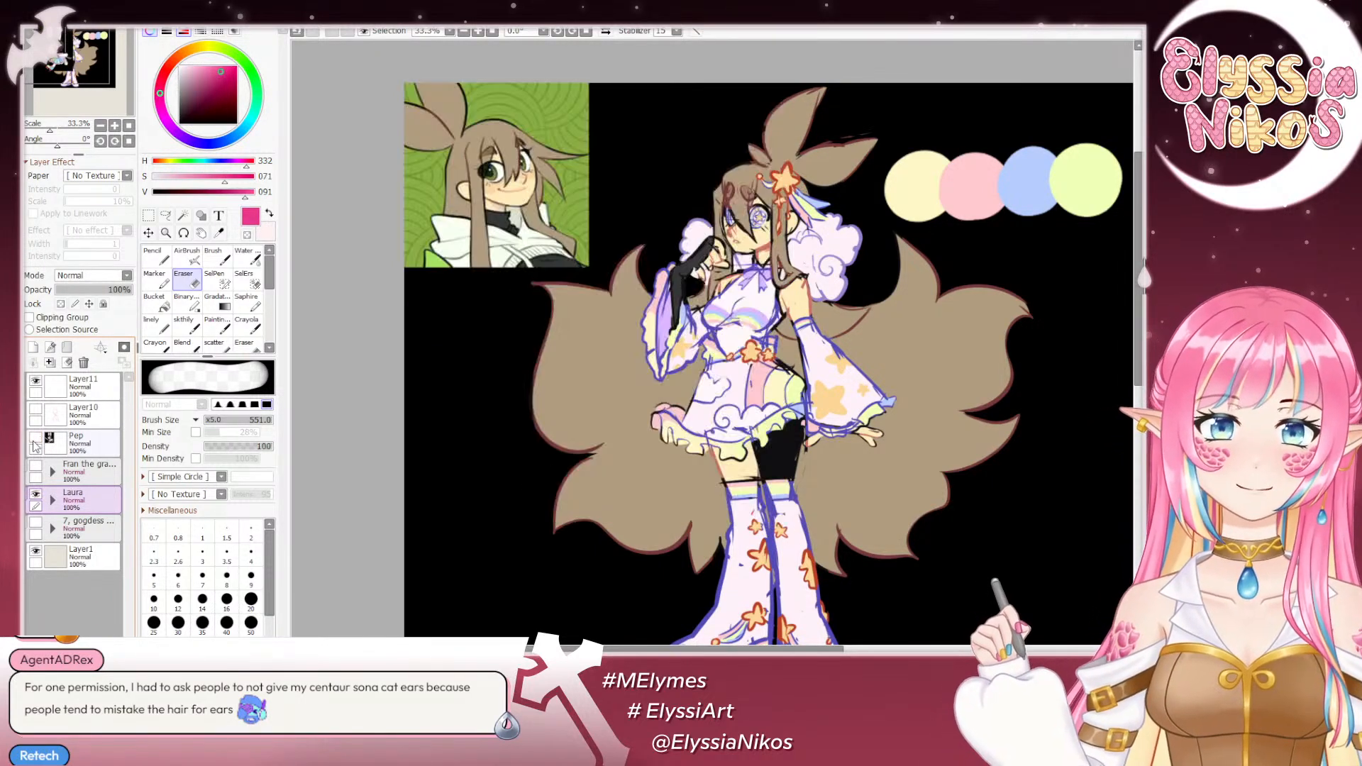
click(34, 440)
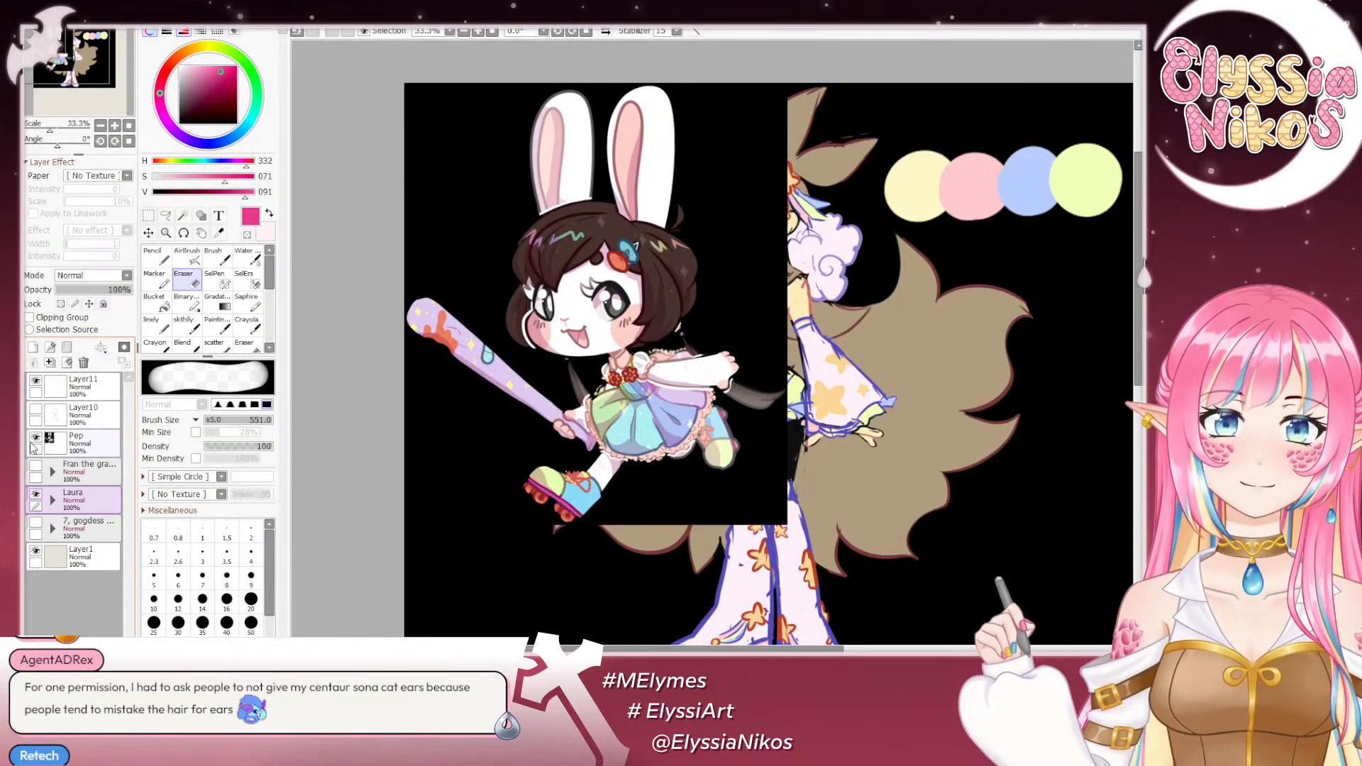
click(35, 439)
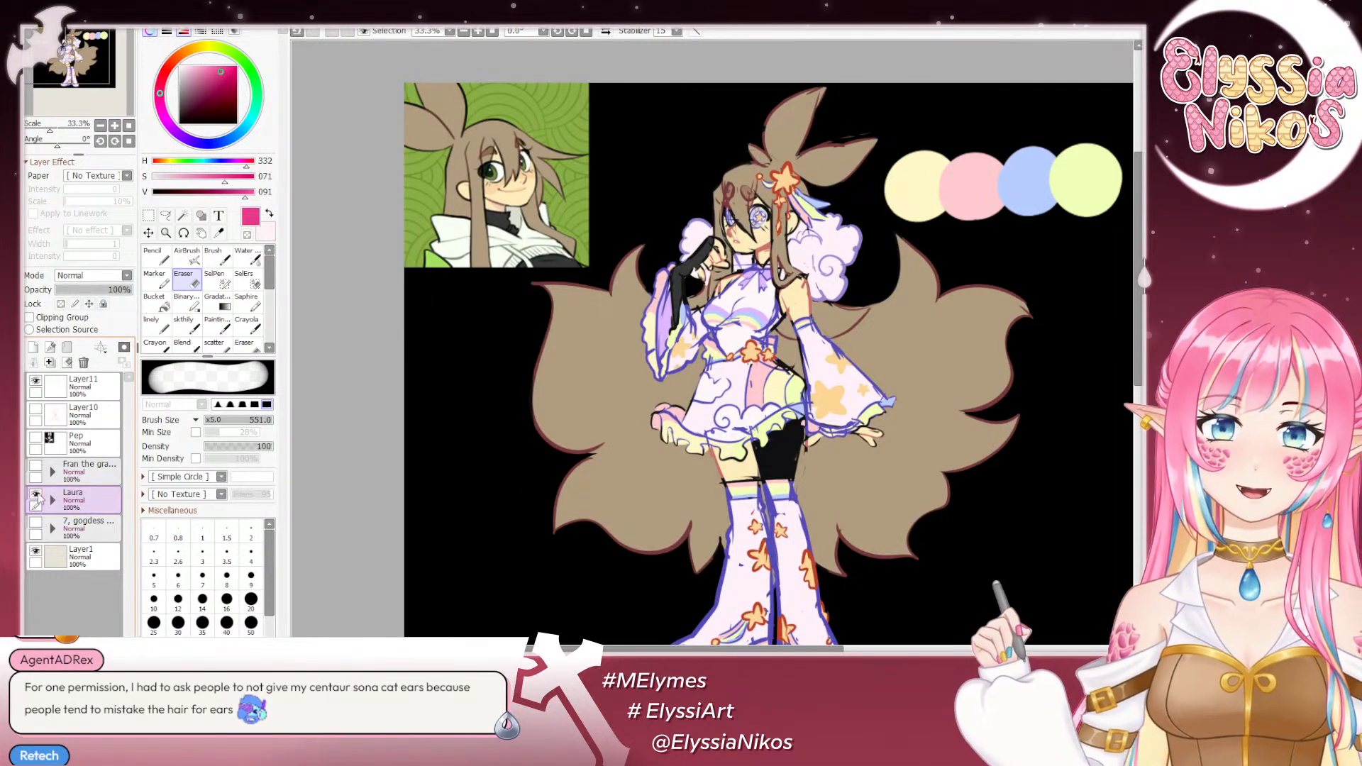
- Hide the brown-haired character's folder and display the rabbit reference on the Pep layer alone
click(35, 496)
click(35, 438)
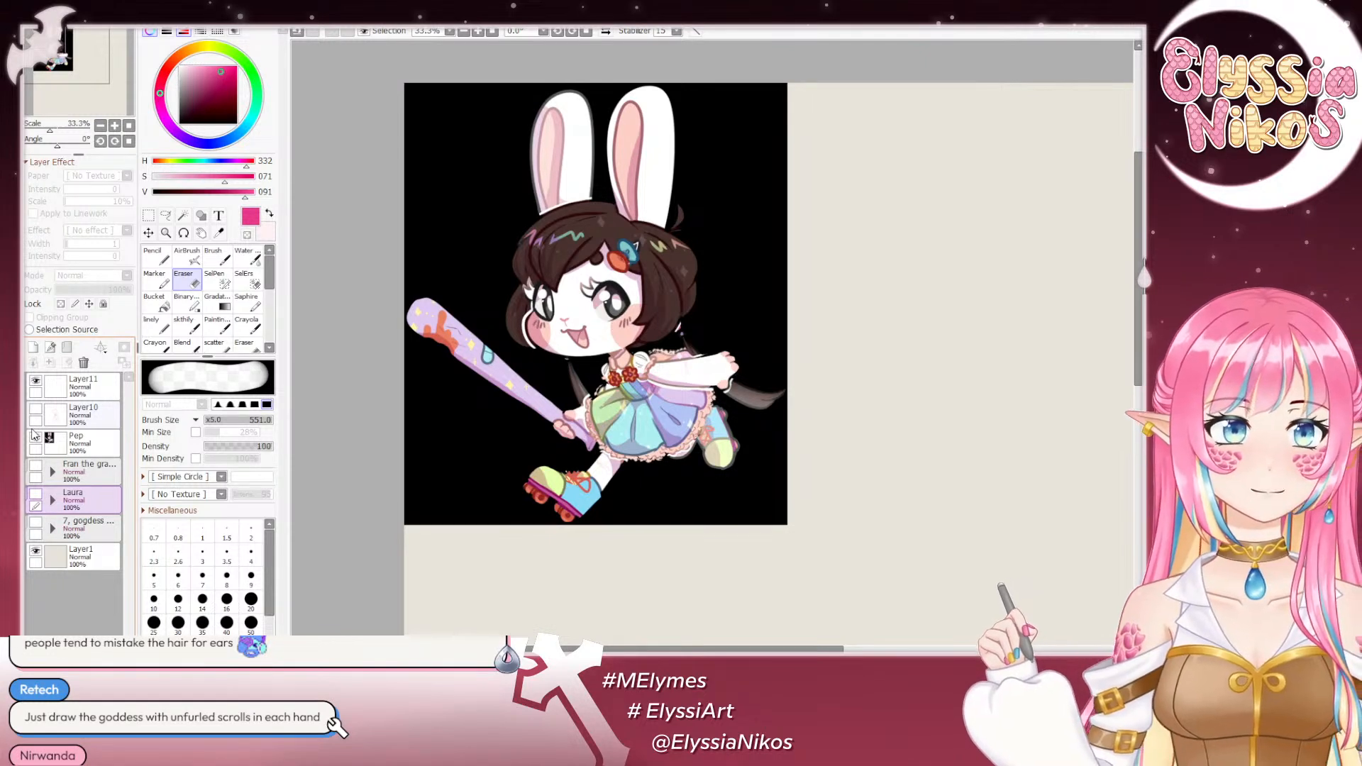
click(35, 437)
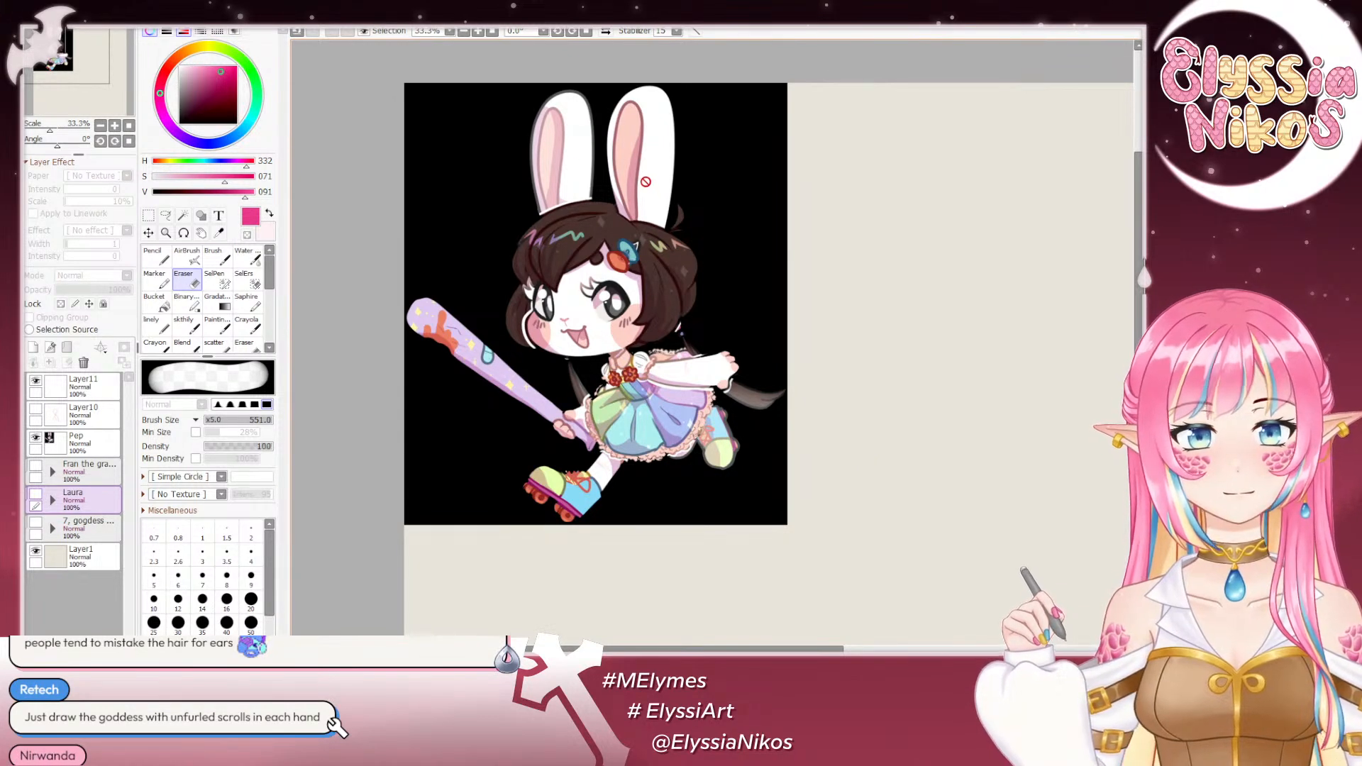
drag(645, 216, 582, 167)
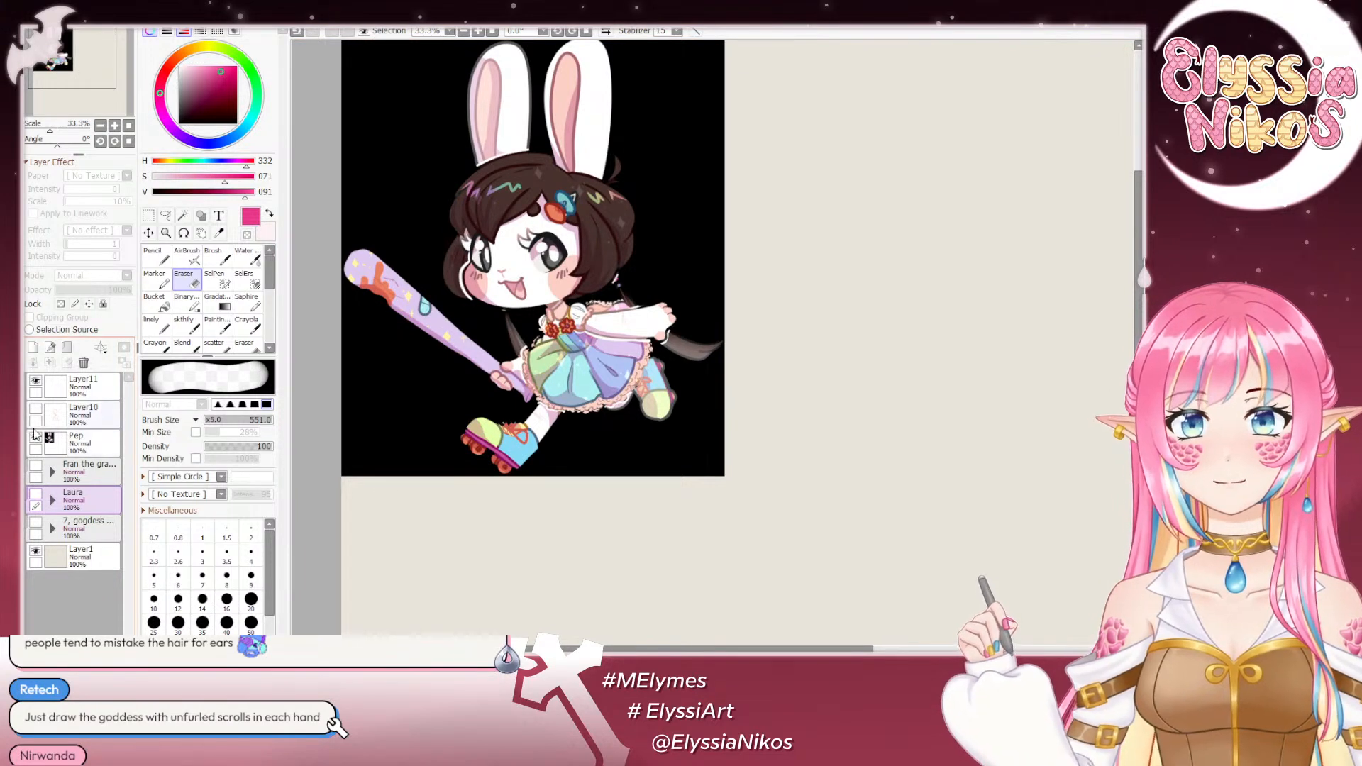
- Delete Layer11 and show the stick-figure pose sketch on Layer10
click(97, 385)
click(83, 362)
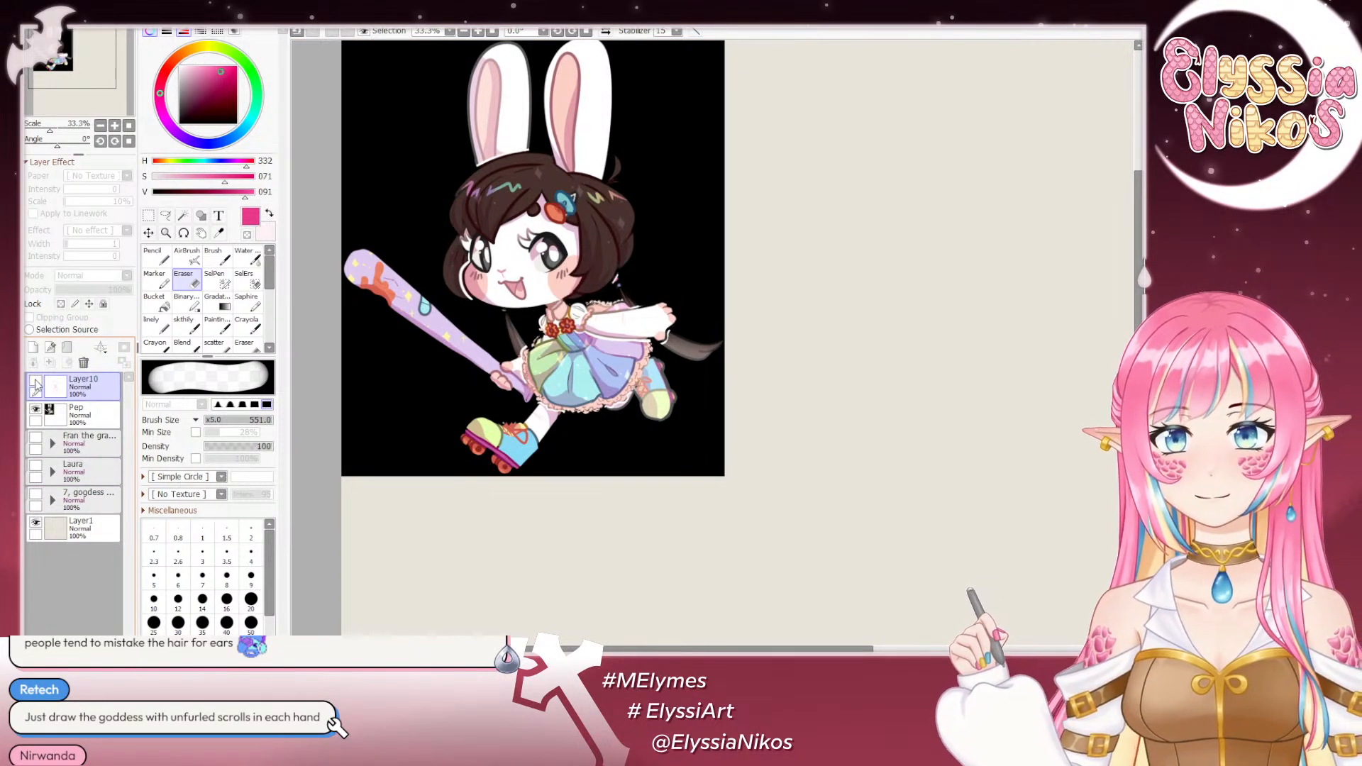
click(36, 381)
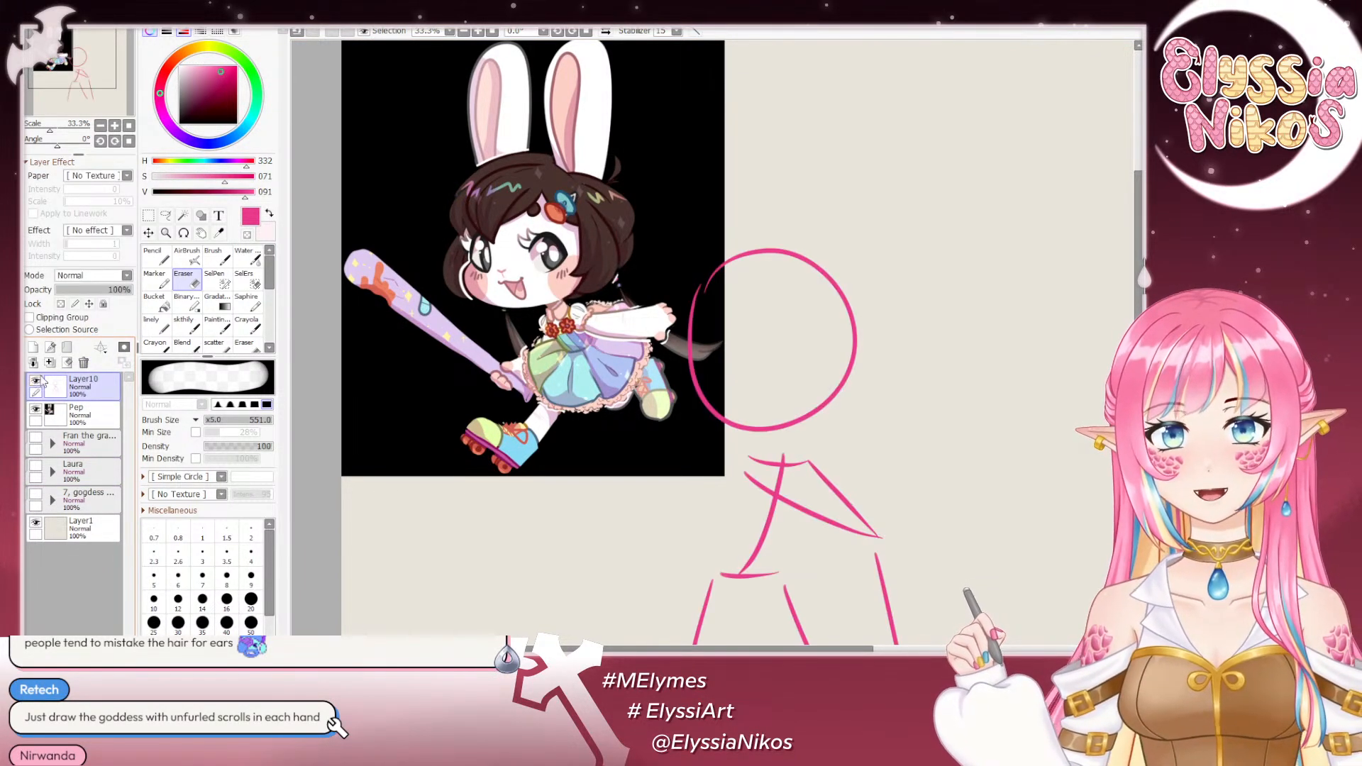
- Handwrite the label "Pep" in pink beside the rabbit reference, above the stick figure, using the sketch brush
click(100, 126)
click(100, 126)
drag(486, 196, 424, 144)
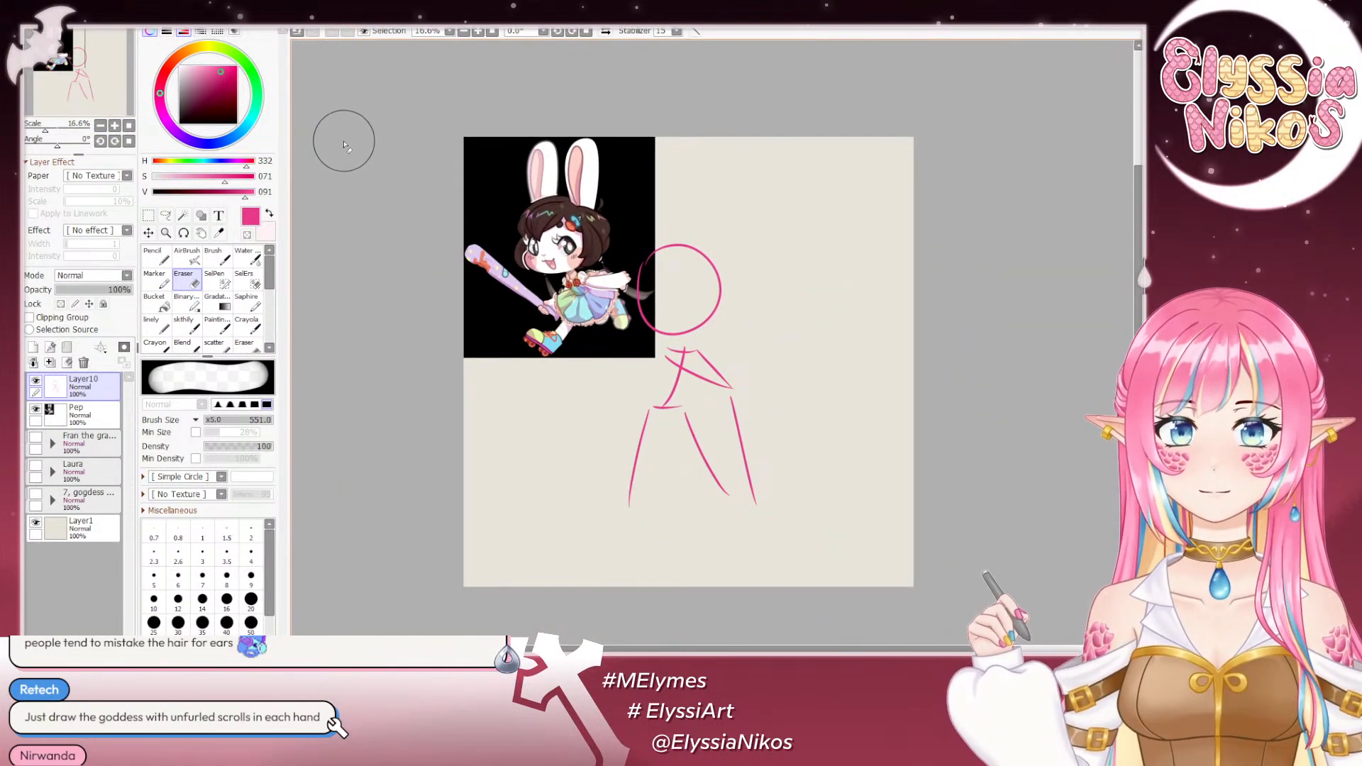
click(185, 326)
drag(675, 146, 674, 162)
mouse_move(674, 144)
mouse_down()
mouse_move(694, 162)
mouse_move(675, 175)
mouse_up()
key(ctrl+z)
key(ctrl+z)
key(ctrl+z)
drag(674, 150, 704, 183)
drag(702, 163, 709, 172)
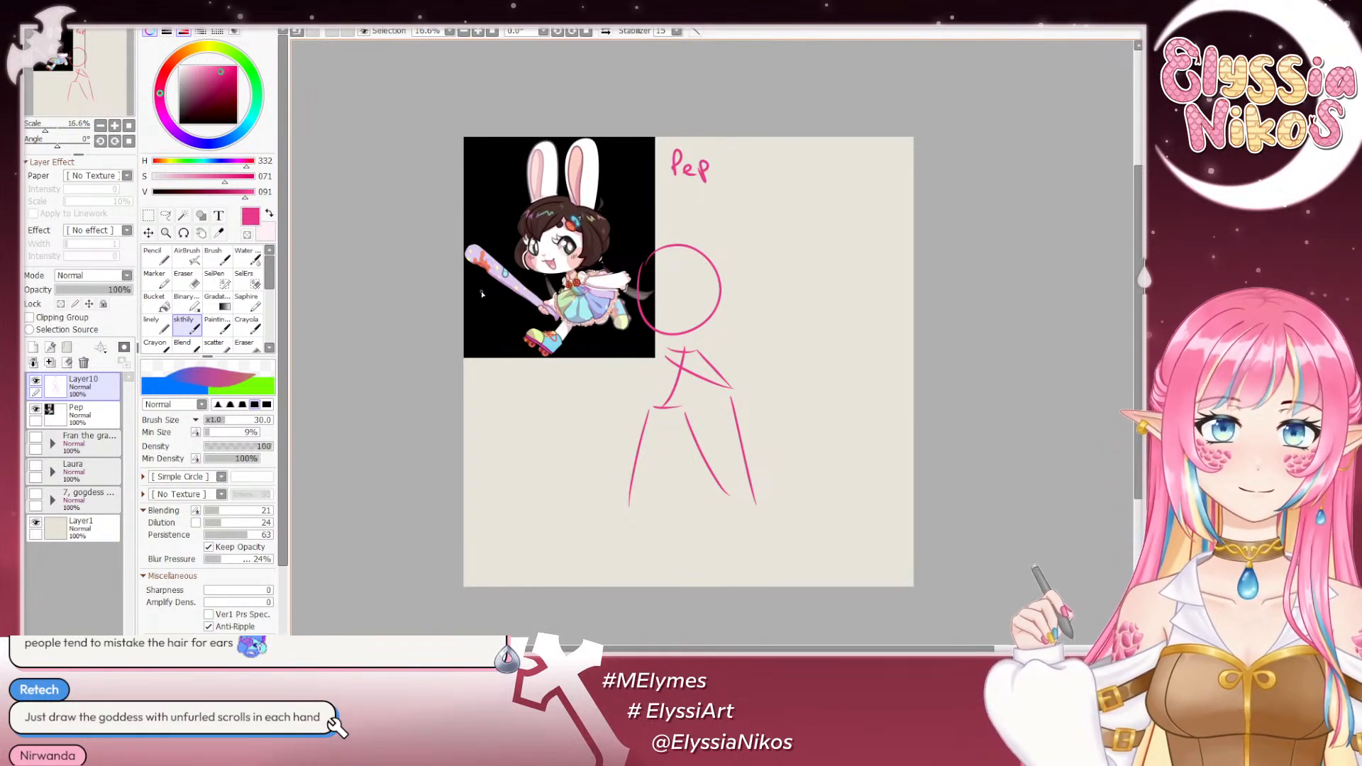
- Lasso the whole stick figure on Layer10, transform it down and to the right clear of the reference image, and deselect
drag(743, 229, 740, 186)
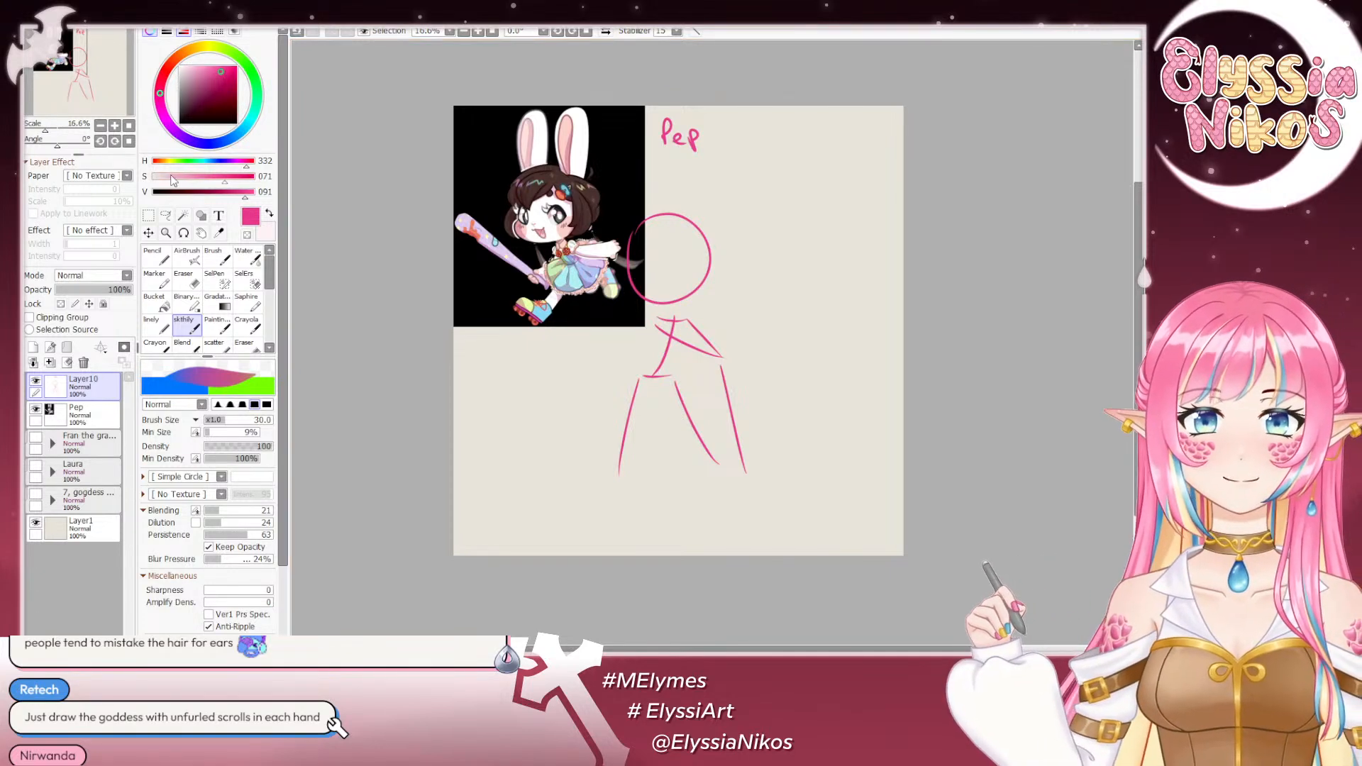
click(165, 215)
drag(714, 191, 833, 251)
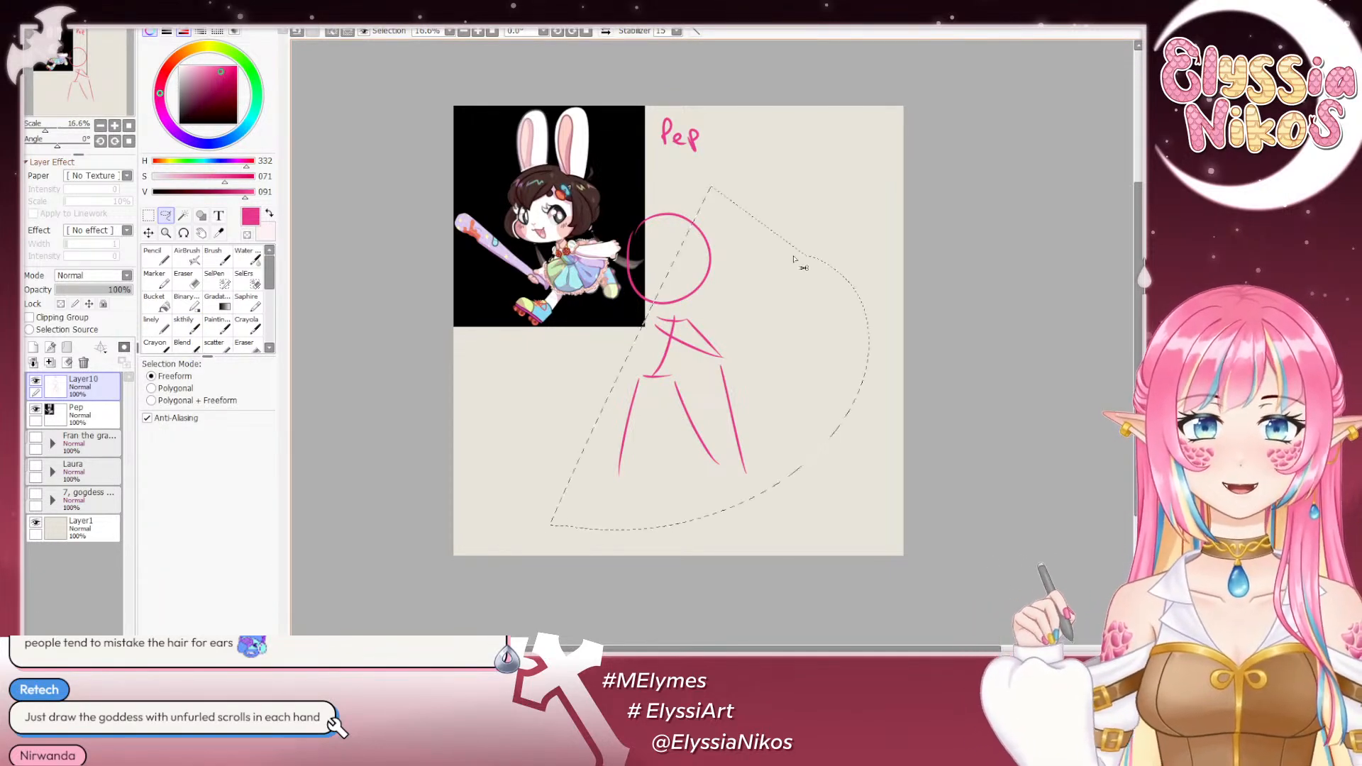
mouse_move(806, 190)
mouse_down()
mouse_move(470, 287)
mouse_move(893, 334)
mouse_up()
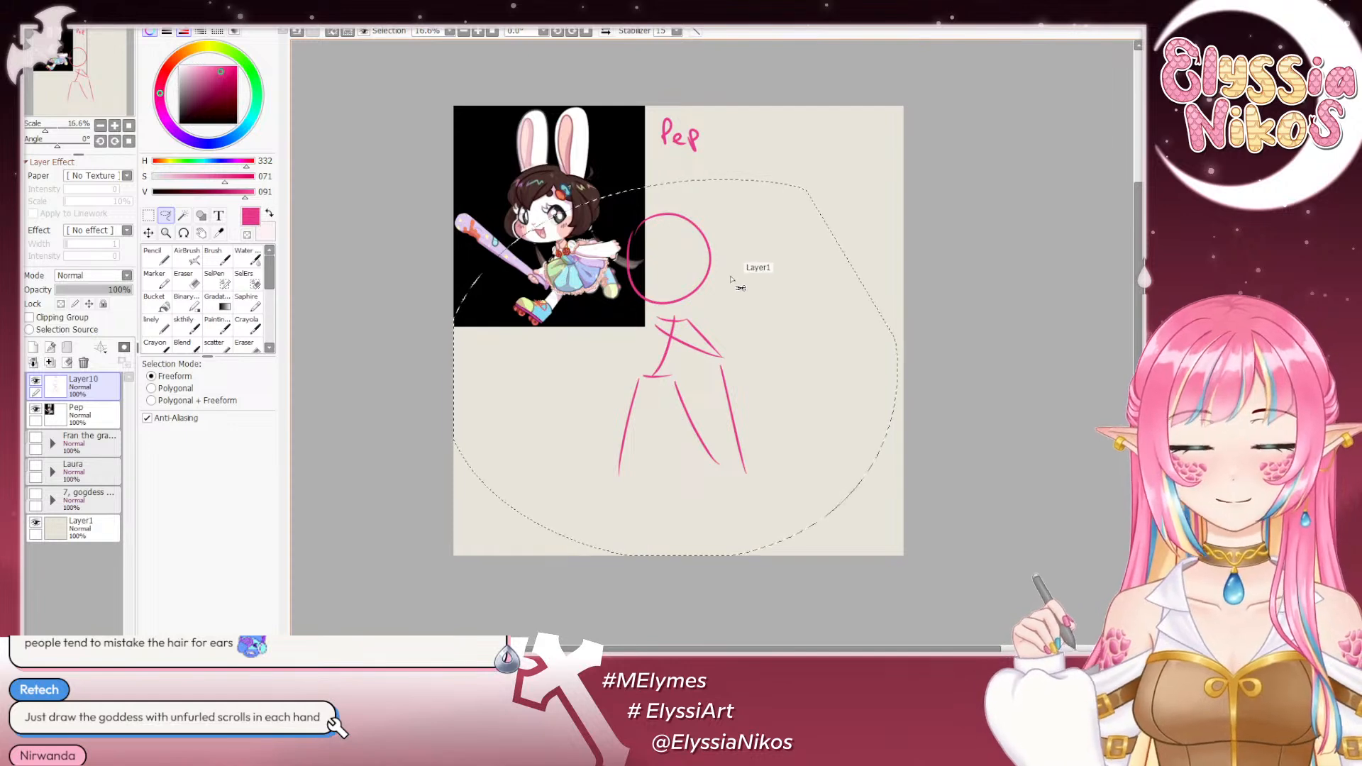
key(ctrl+t)
drag(680, 319, 715, 355)
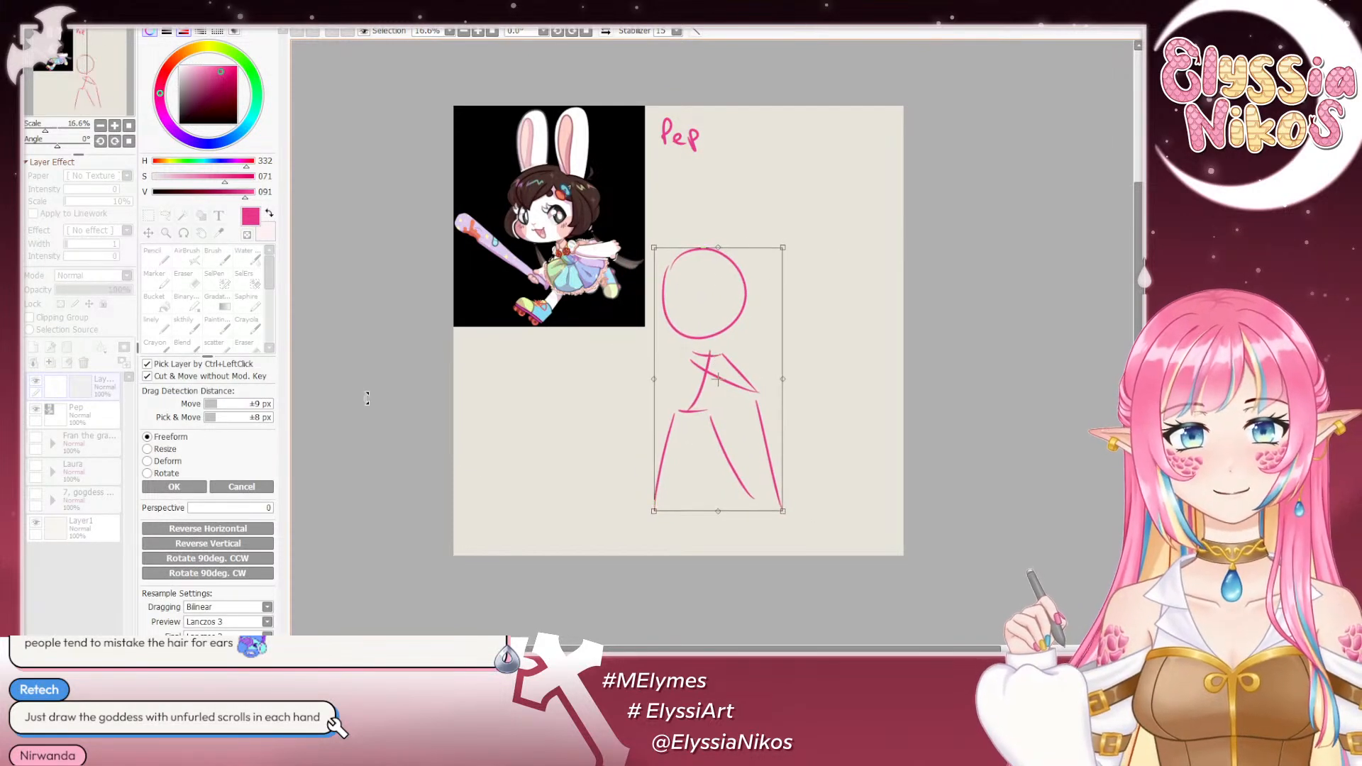
click(174, 488)
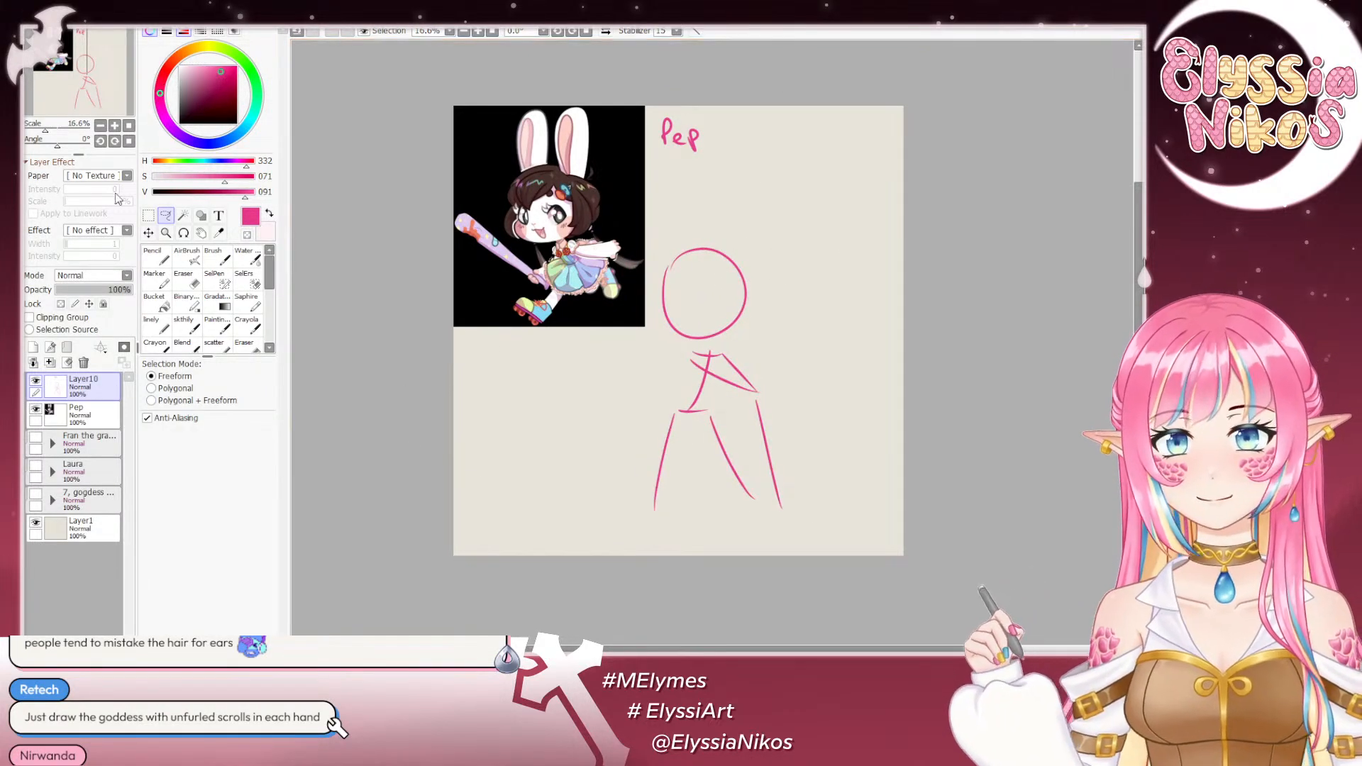
click(148, 215)
- Sketch the torso block, the hip curve and the outer contour of the image-left leg over the stick figure
click(186, 325)
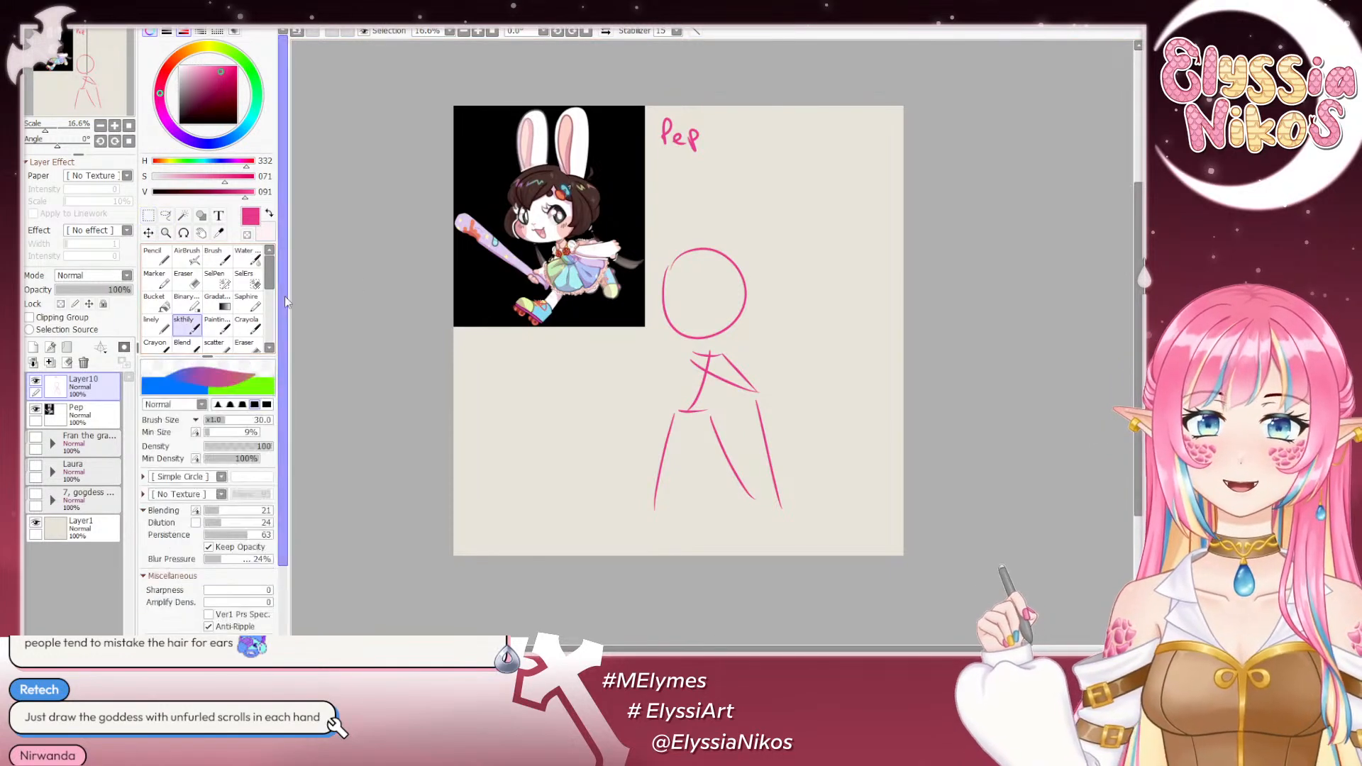
mouse_move(768, 307)
mouse_down()
mouse_move(674, 183)
mouse_move(725, 236)
mouse_up()
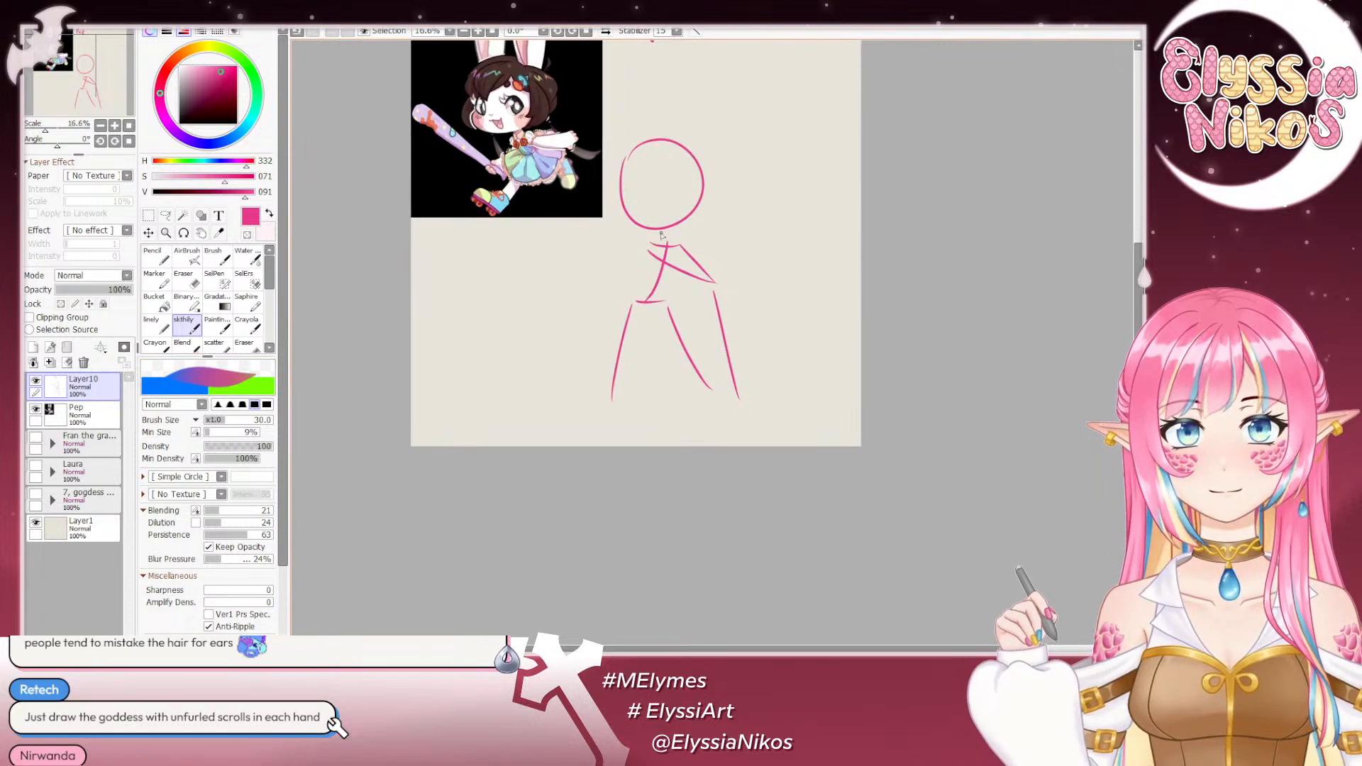
drag(663, 243, 673, 257)
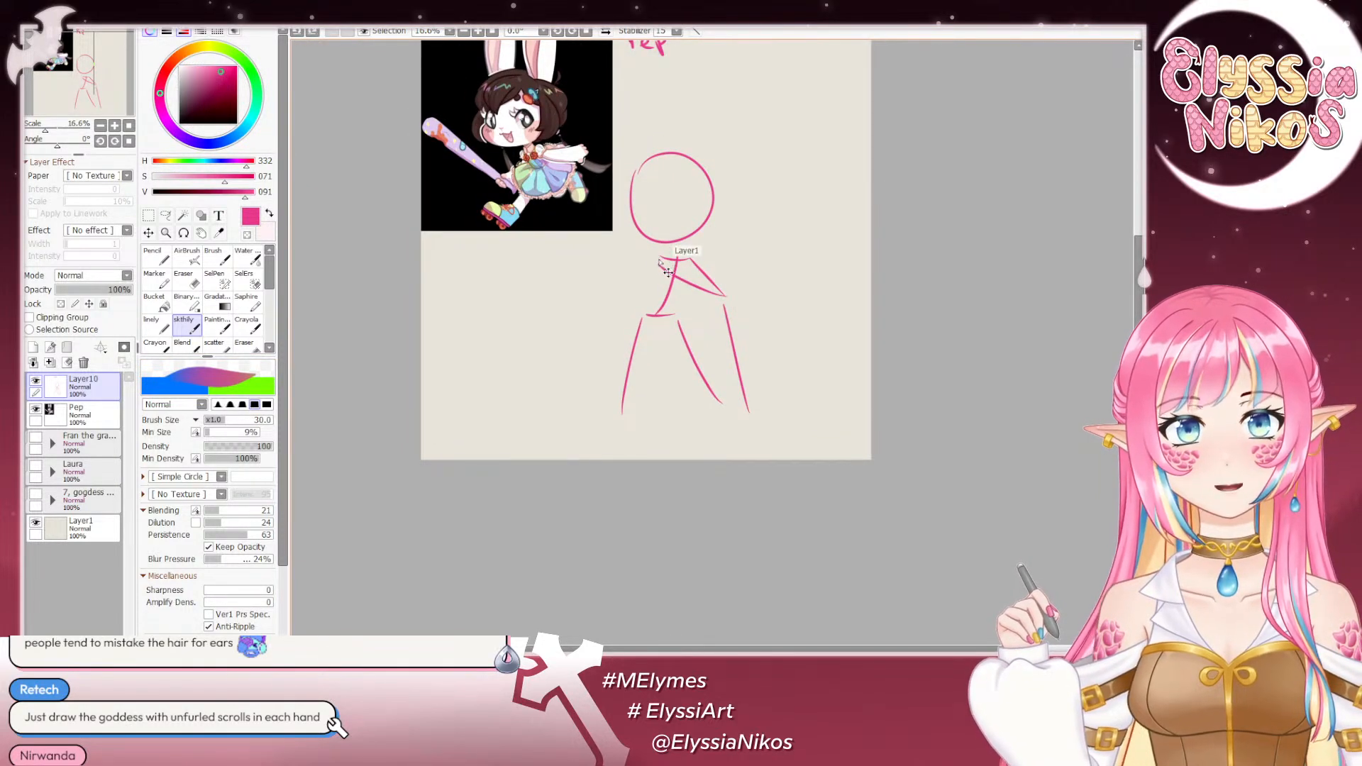
mouse_move(652, 262)
mouse_down()
mouse_move(663, 300)
mouse_move(678, 301)
mouse_move(667, 304)
mouse_move(682, 261)
mouse_up()
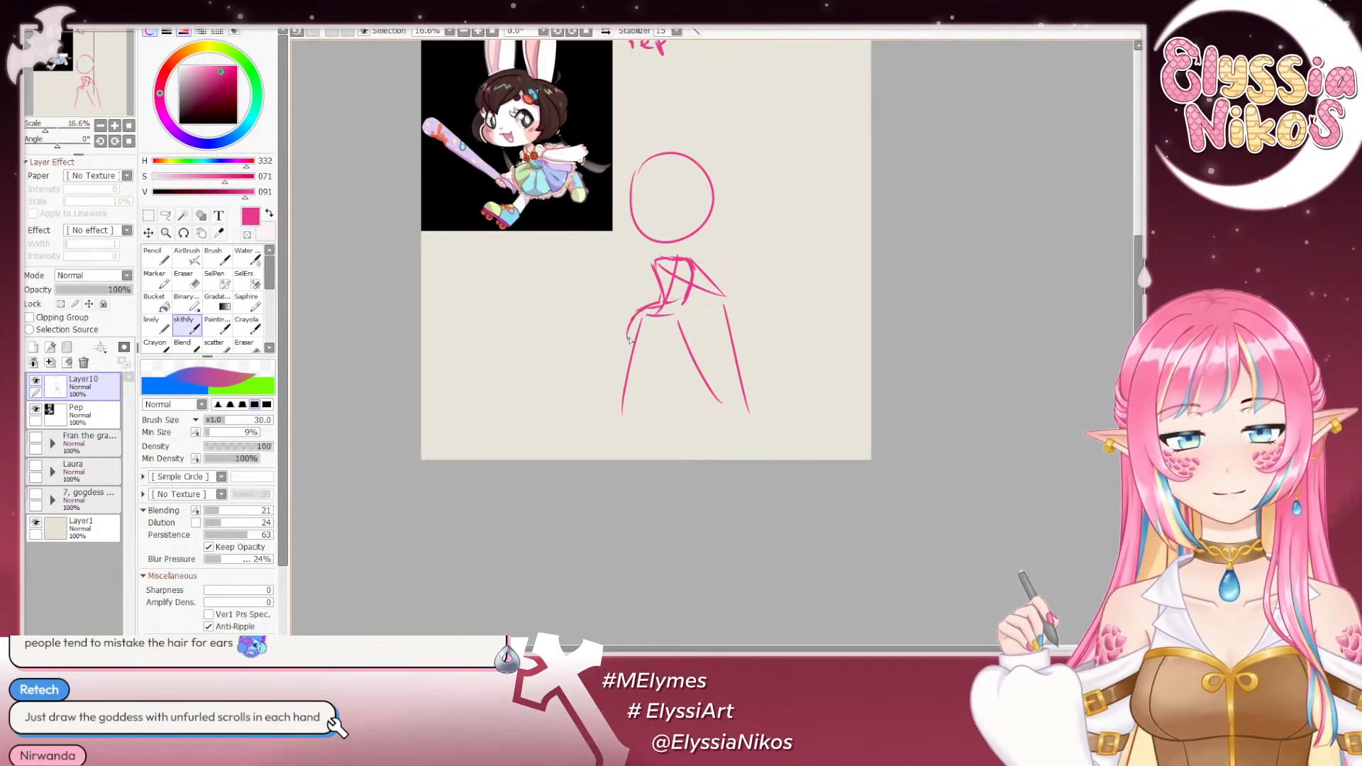
drag(629, 342, 615, 401)
key(ctrl+z)
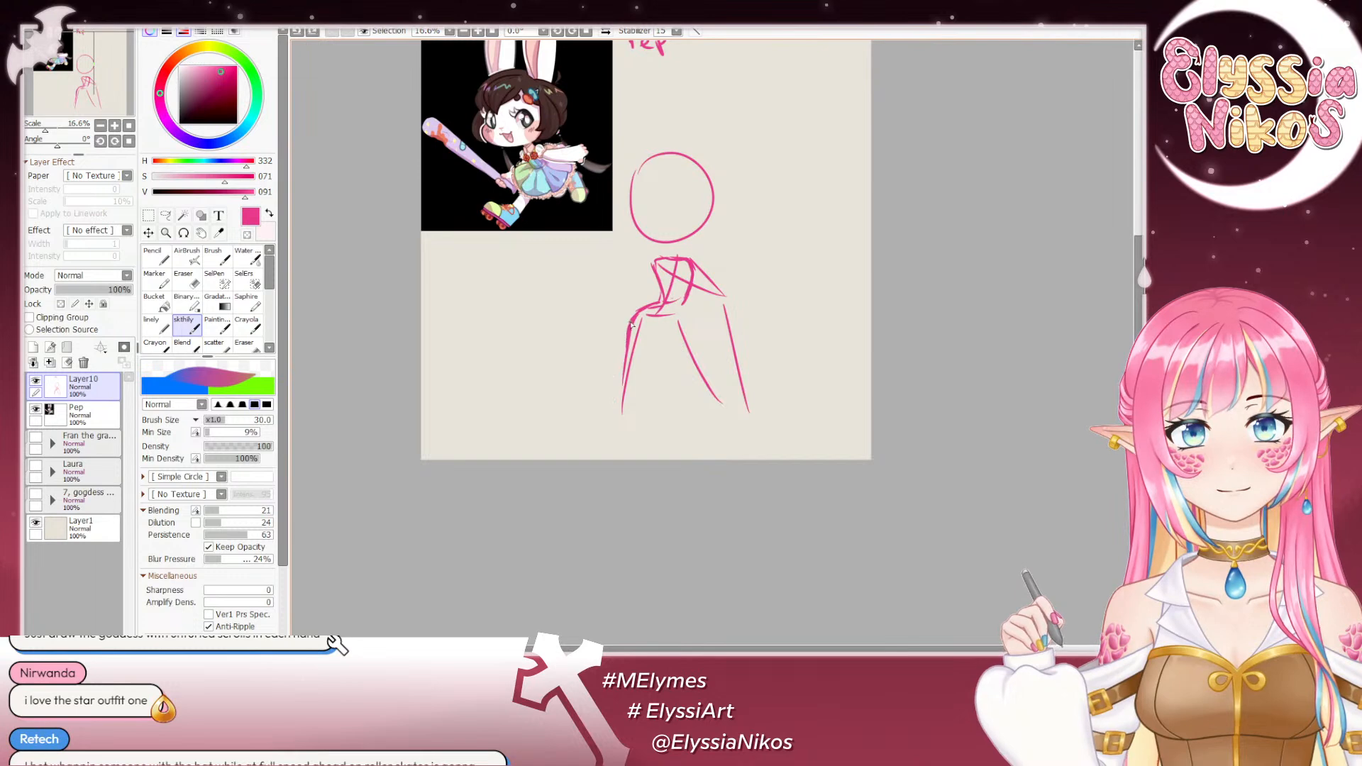
drag(628, 338, 623, 410)
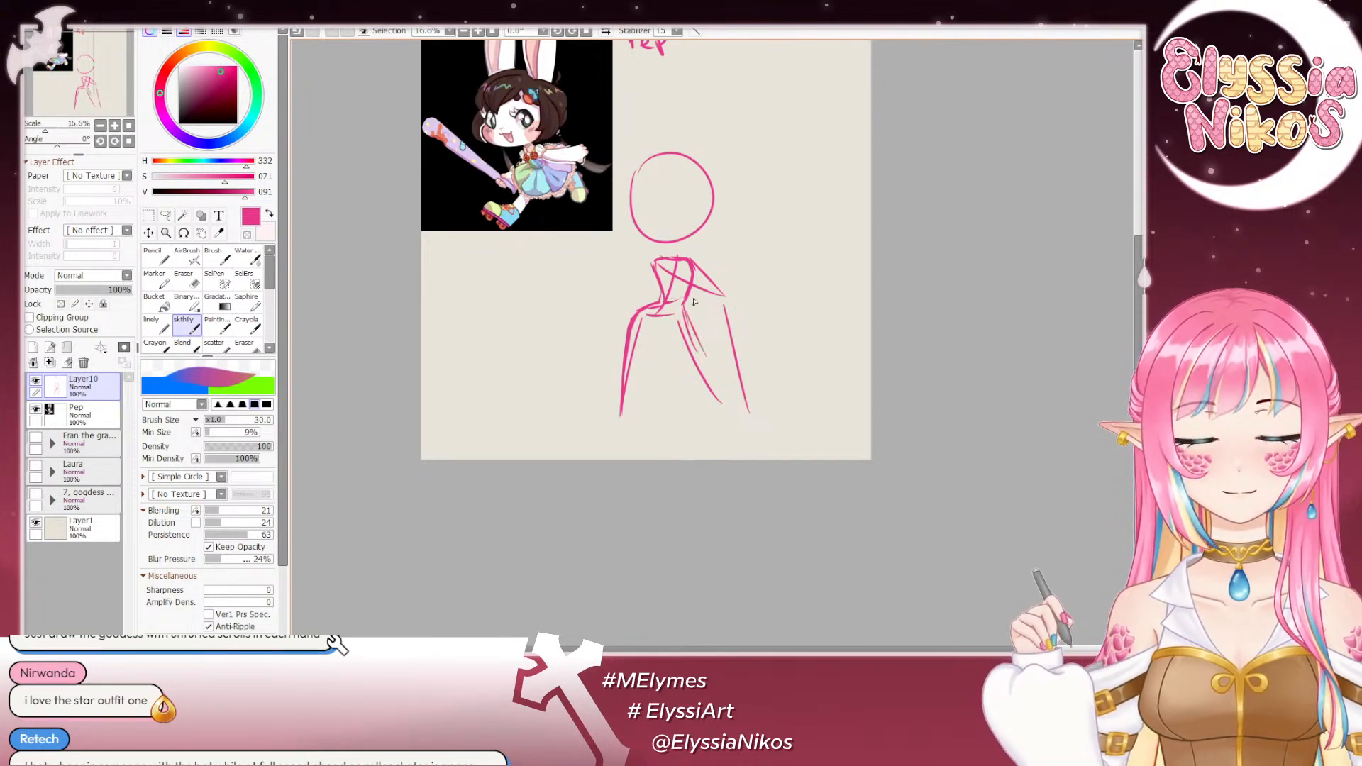
key(ctrl+z)
drag(674, 321, 716, 359)
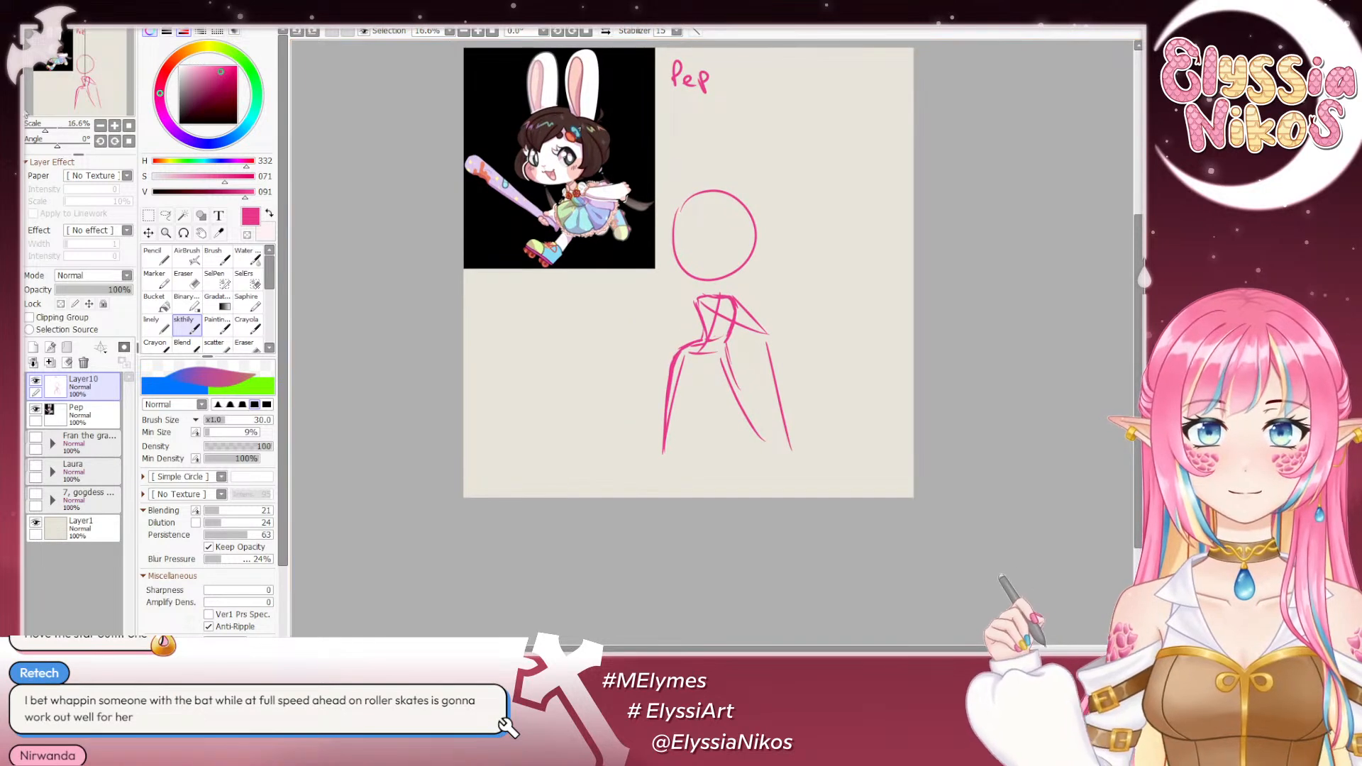
click(116, 128)
click(115, 128)
click(116, 128)
mouse_move(531, 105)
mouse_down()
mouse_move(783, 432)
mouse_move(792, 459)
mouse_move(752, 431)
mouse_move(799, 535)
mouse_move(598, 327)
mouse_up()
mouse_move(714, 377)
mouse_down()
mouse_move(725, 310)
mouse_move(645, 268)
mouse_move(590, 58)
mouse_up()
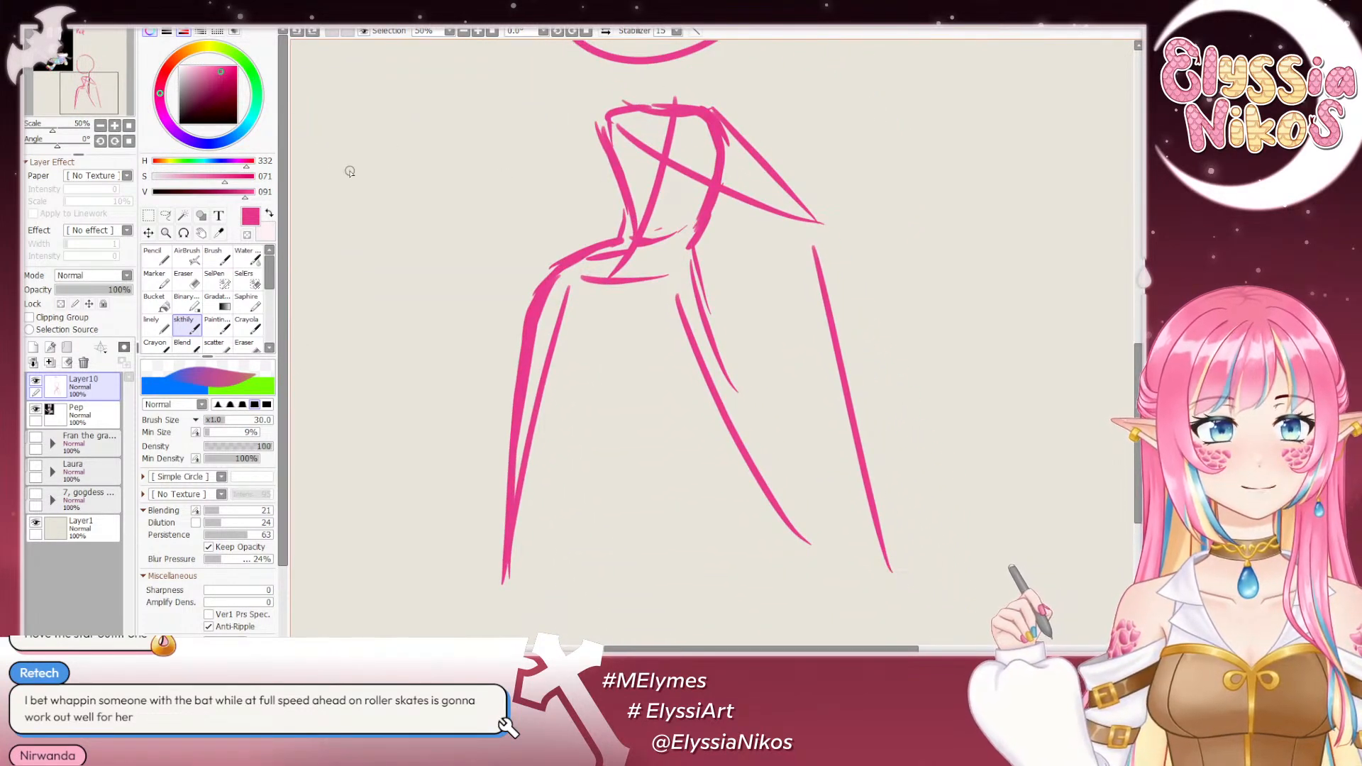
mouse_move(608, 315)
mouse_down()
mouse_move(589, 305)
mouse_move(707, 376)
mouse_move(823, 567)
mouse_up()
drag(647, 301, 842, 549)
mouse_move(749, 337)
mouse_down()
mouse_move(704, 315)
mouse_move(805, 433)
mouse_move(843, 454)
mouse_move(733, 263)
mouse_up()
mouse_move(901, 505)
mouse_down()
mouse_move(815, 349)
mouse_move(642, 252)
mouse_up()
mouse_move(756, 396)
mouse_down()
mouse_move(637, 316)
mouse_move(621, 252)
mouse_up()
drag(52, 129, 93, 128)
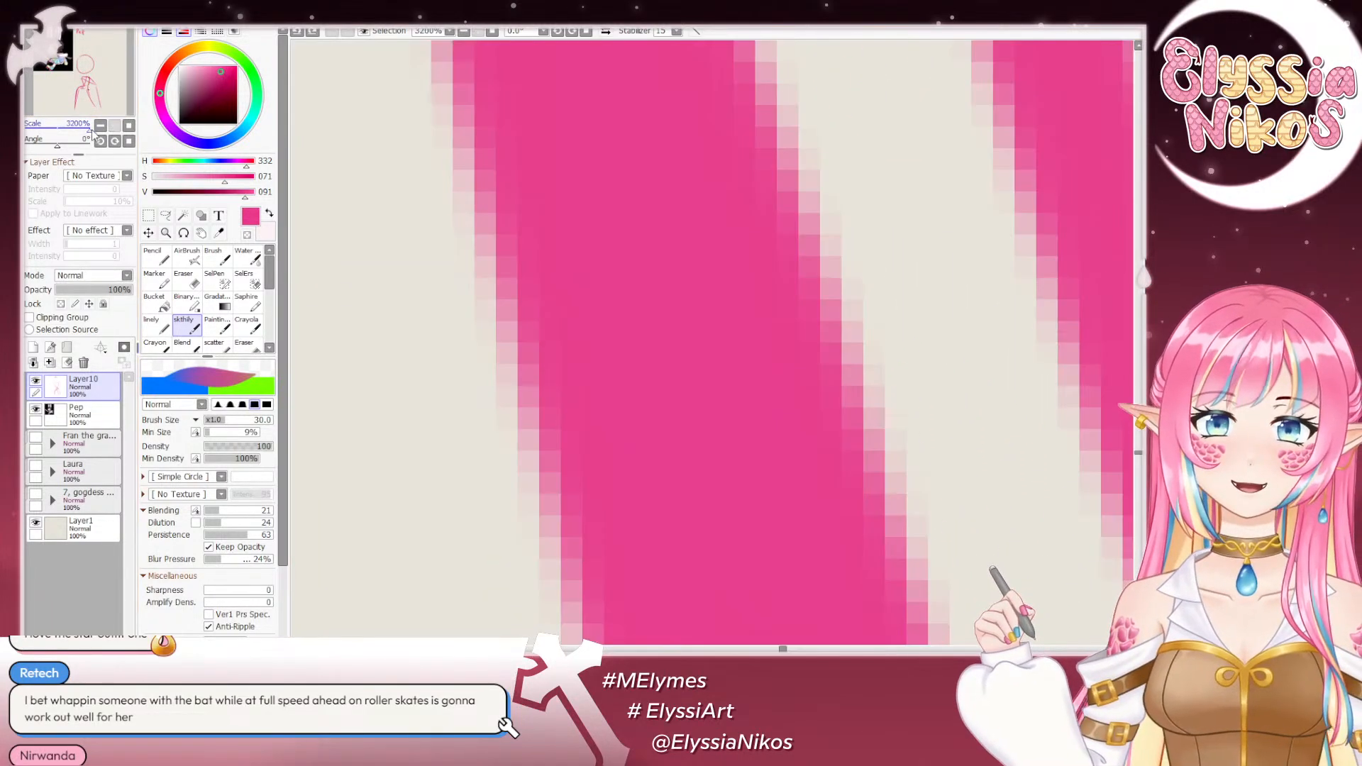
click(129, 126)
click(115, 126)
- Sketch the outer contour of the image-right leg and the V-shaped pelvis line between the thighs
drag(753, 515, 606, 350)
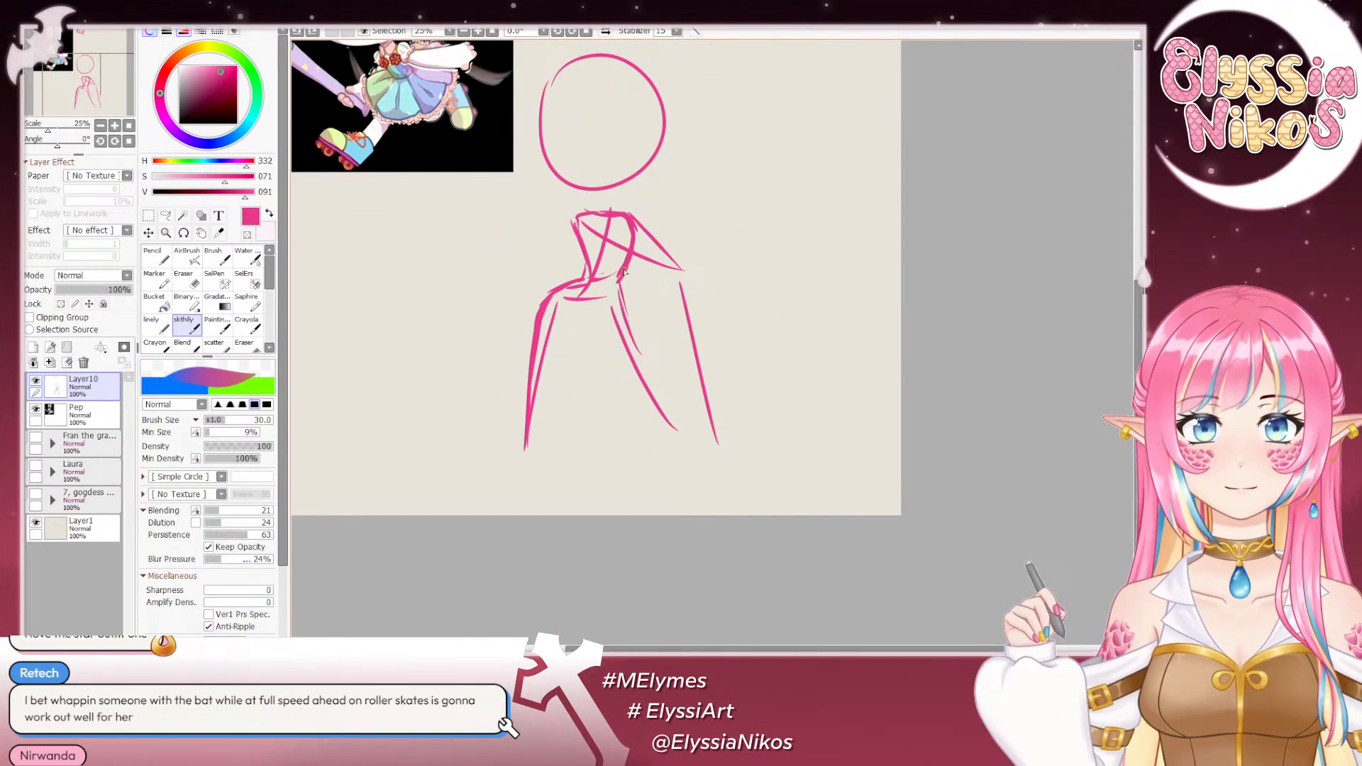
drag(631, 317, 701, 437)
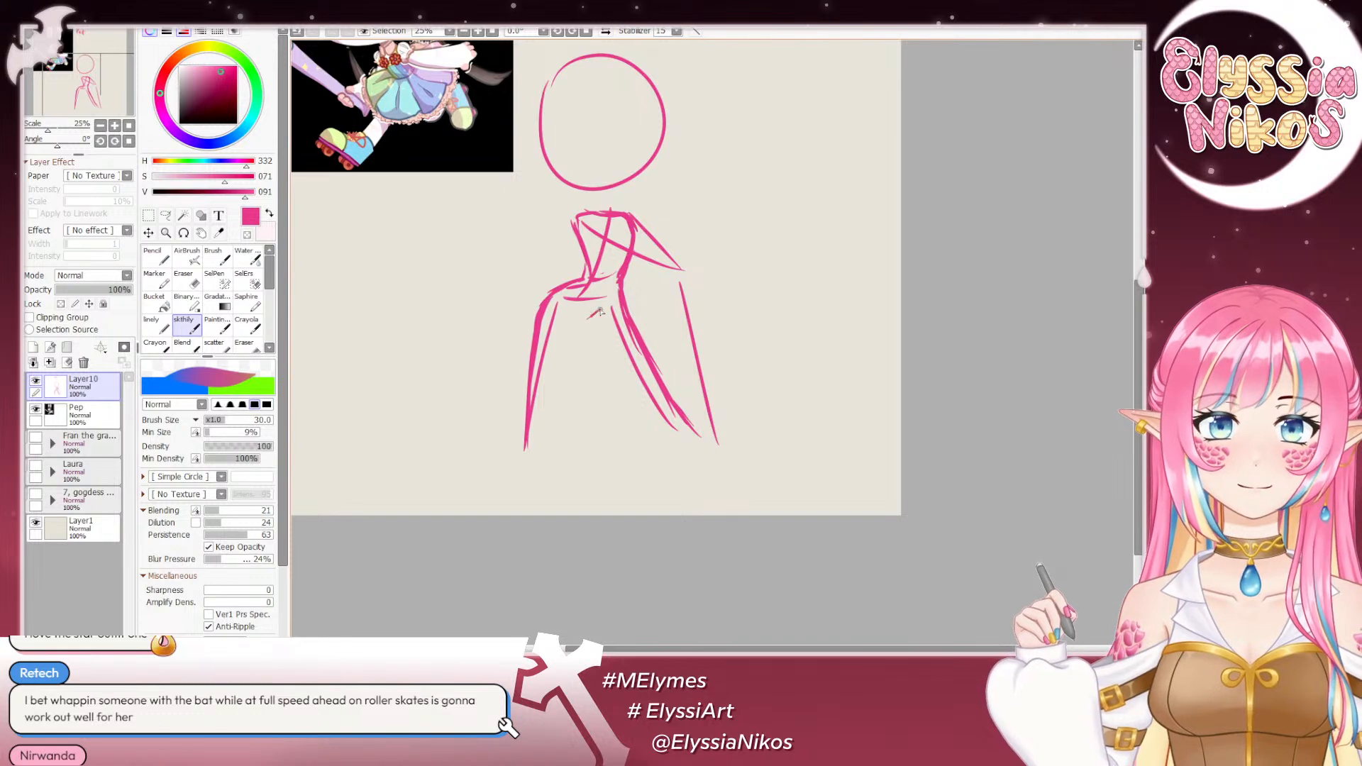
drag(600, 310, 613, 305)
key(ctrl+z)
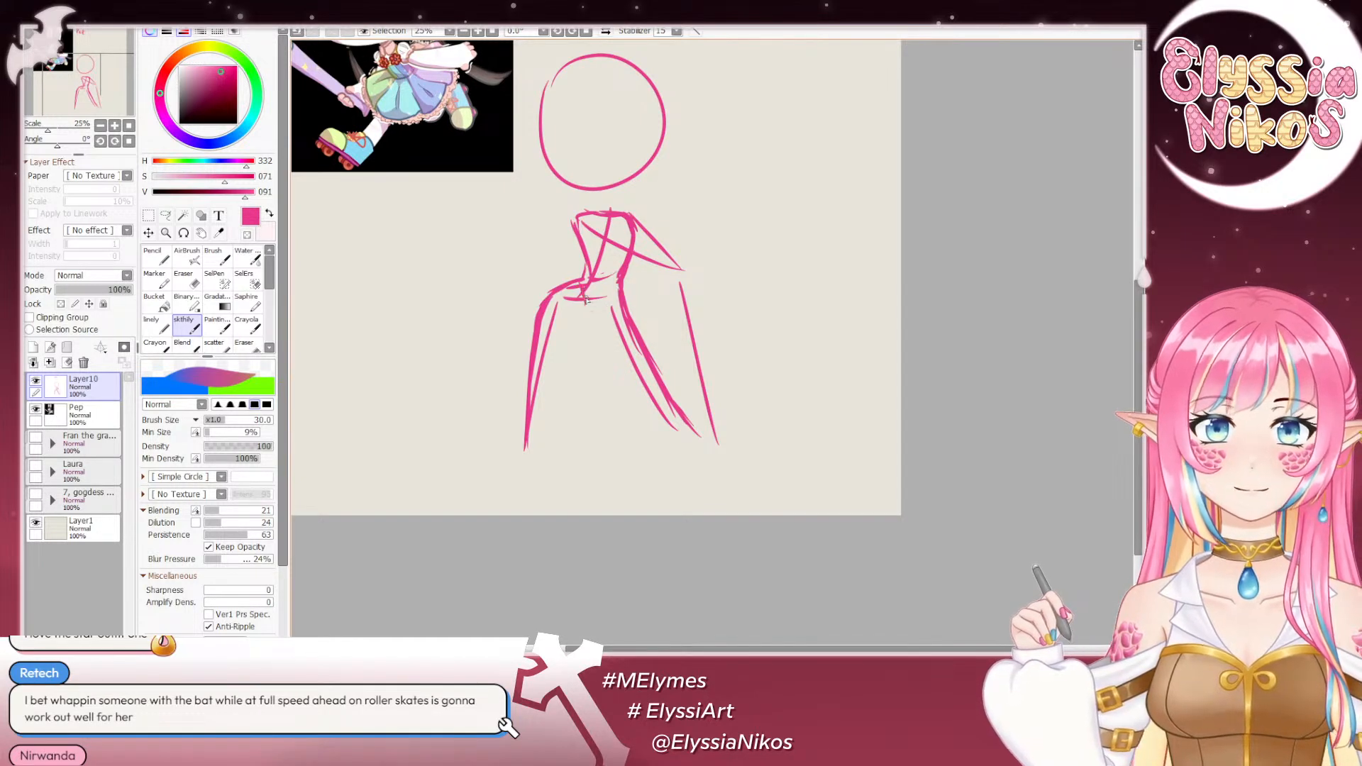
key(ctrl+z)
drag(604, 312, 619, 290)
key(ctrl+z)
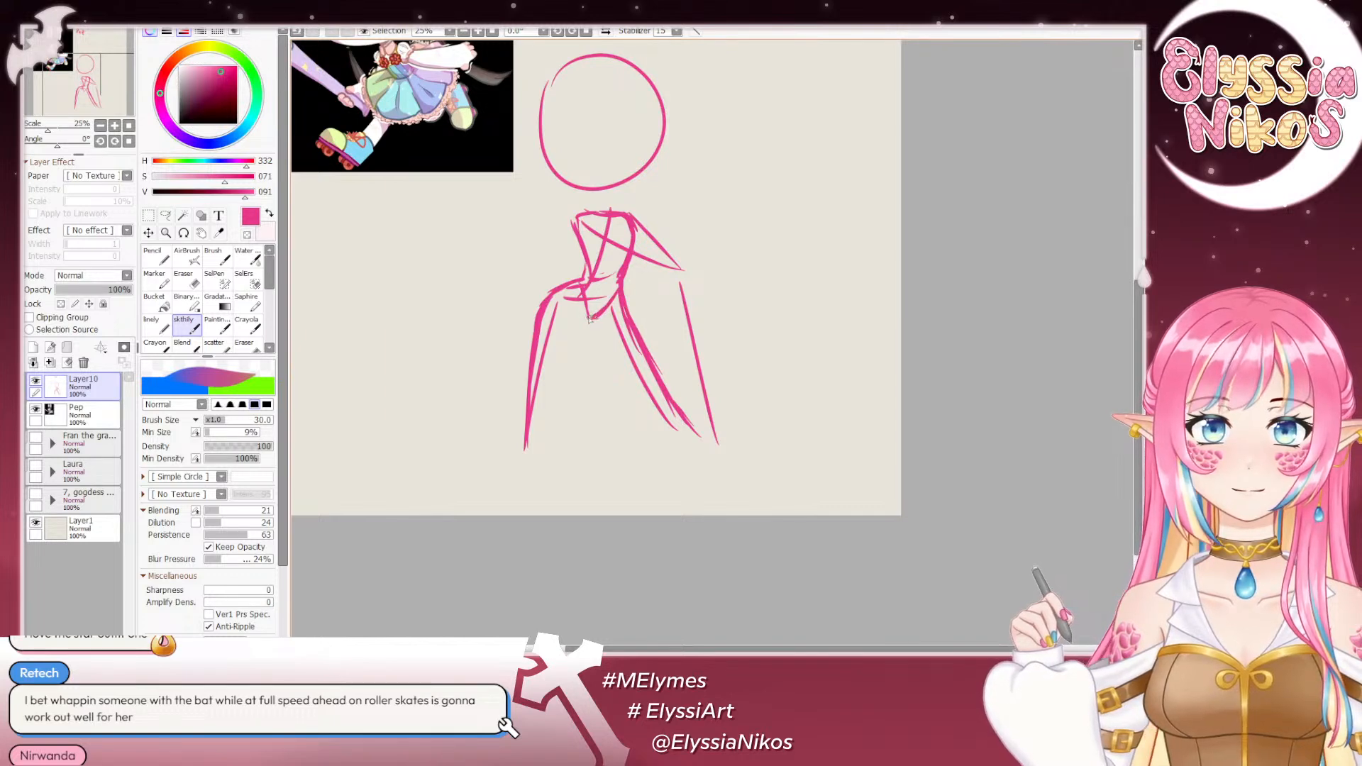
- Sketch the inner contour of the image-left leg, thicken its outer line and close the shape with a curved lower end
drag(583, 329, 551, 390)
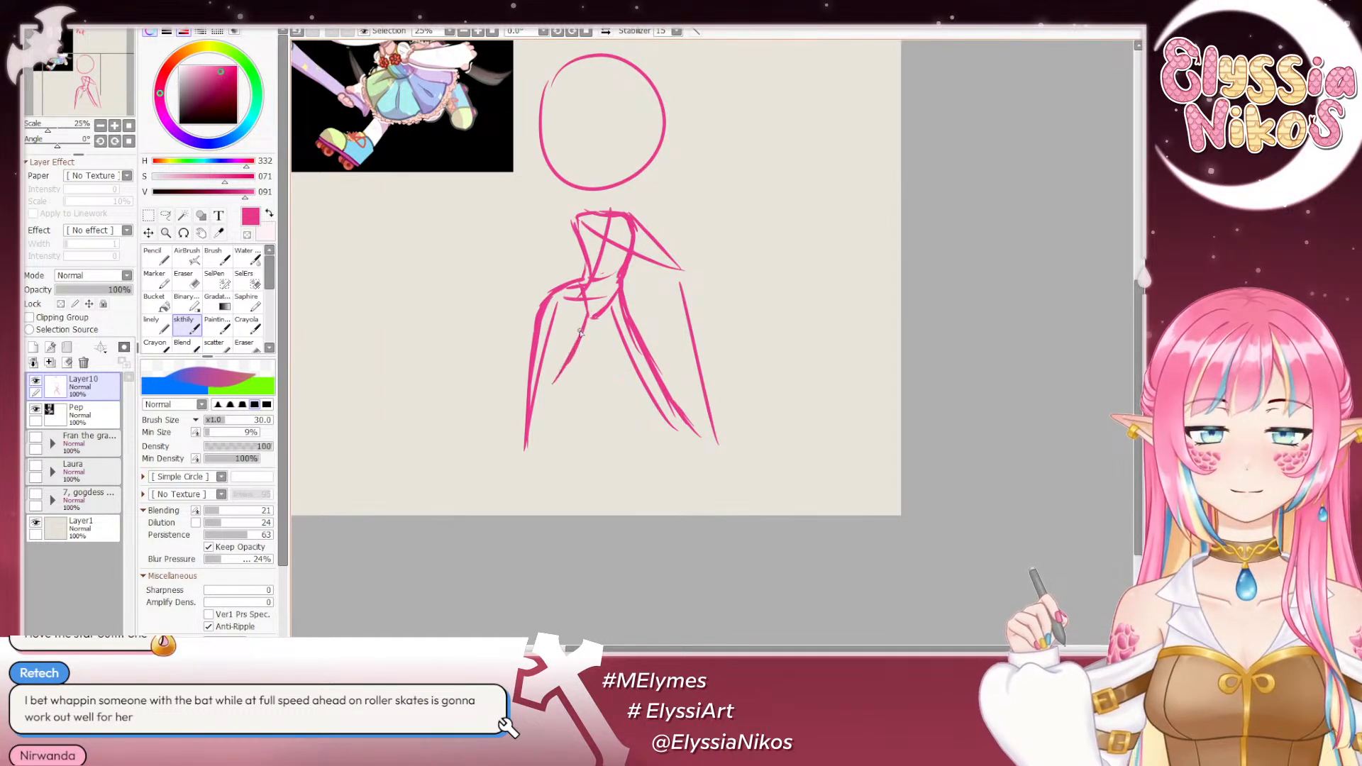
key(ctrl+z)
key(ctrl+z)
drag(584, 327, 571, 373)
drag(551, 295, 547, 377)
key(ctrl+z)
key(ctrl+z)
mouse_move(561, 289)
mouse_down()
mouse_move(527, 443)
mouse_move(551, 459)
mouse_up()
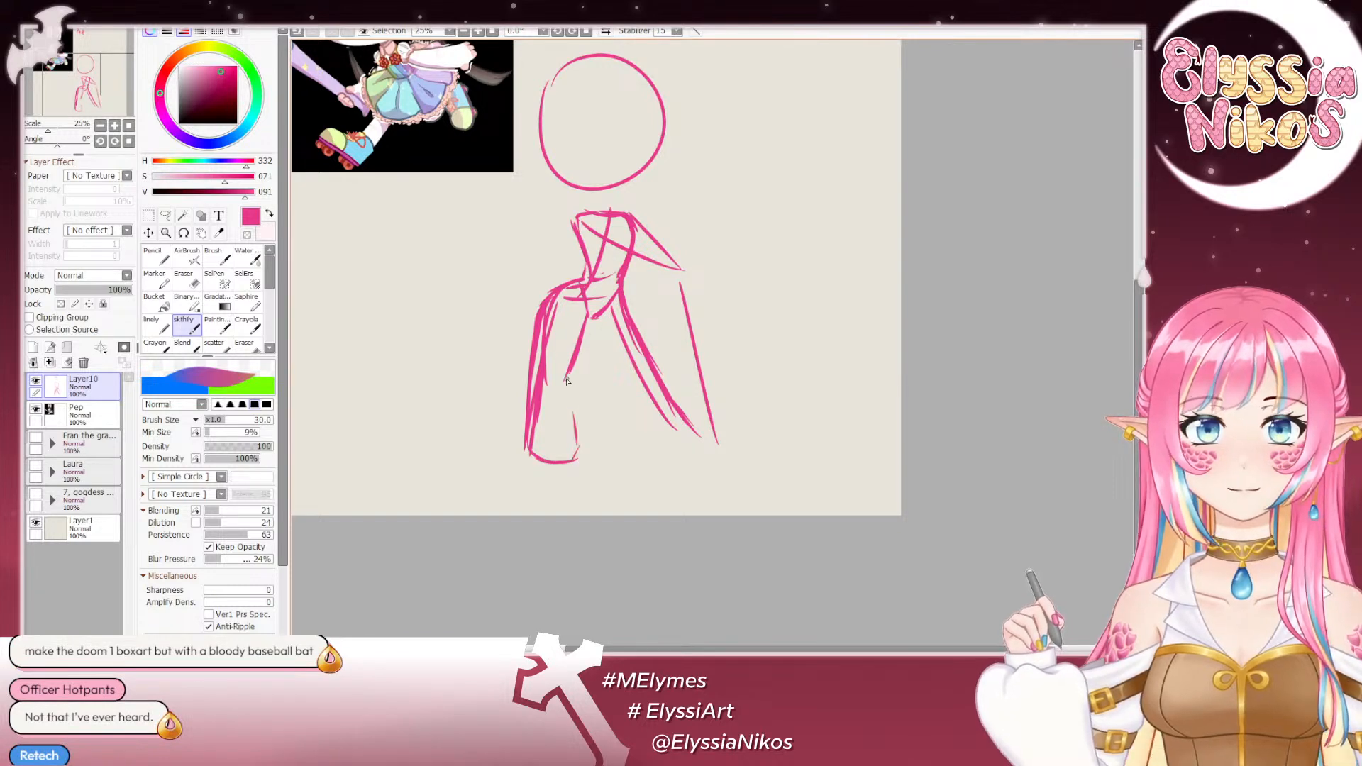
drag(567, 381, 580, 441)
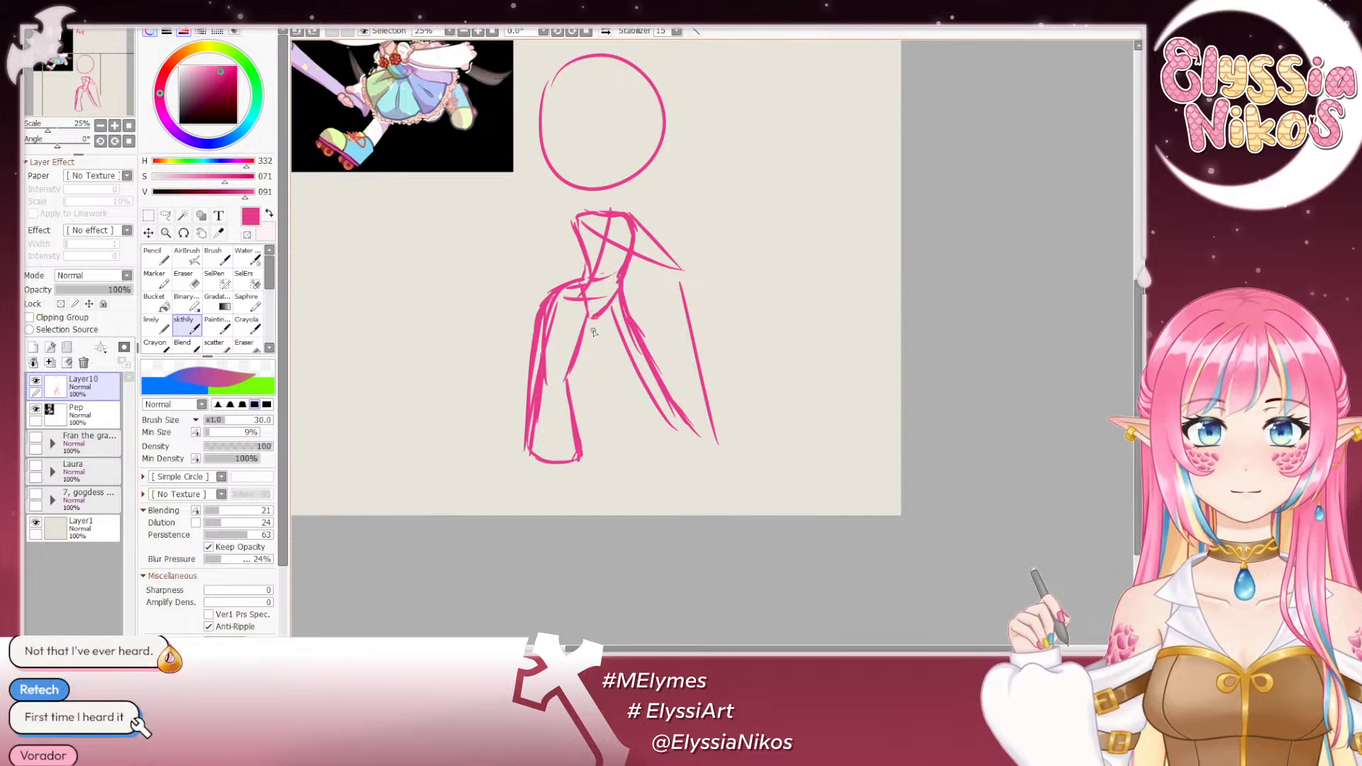
- Sketch the inner contour of the image-right leg and close its shape with a curved lower end
mouse_move(601, 342)
mouse_down()
mouse_move(646, 433)
mouse_move(690, 440)
mouse_move(679, 443)
mouse_move(665, 415)
mouse_move(690, 435)
mouse_up()
key(ctrl+z)
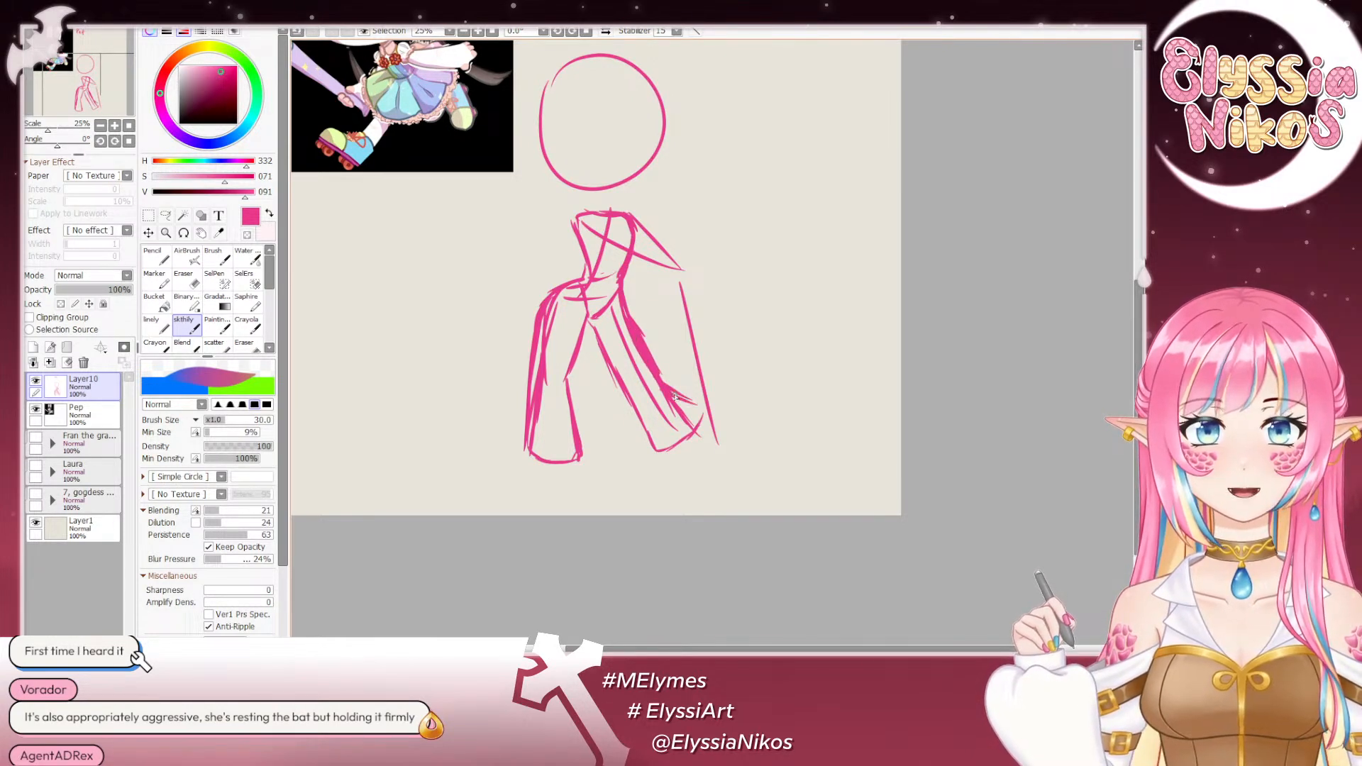
key(ctrl+z)
drag(699, 405, 678, 394)
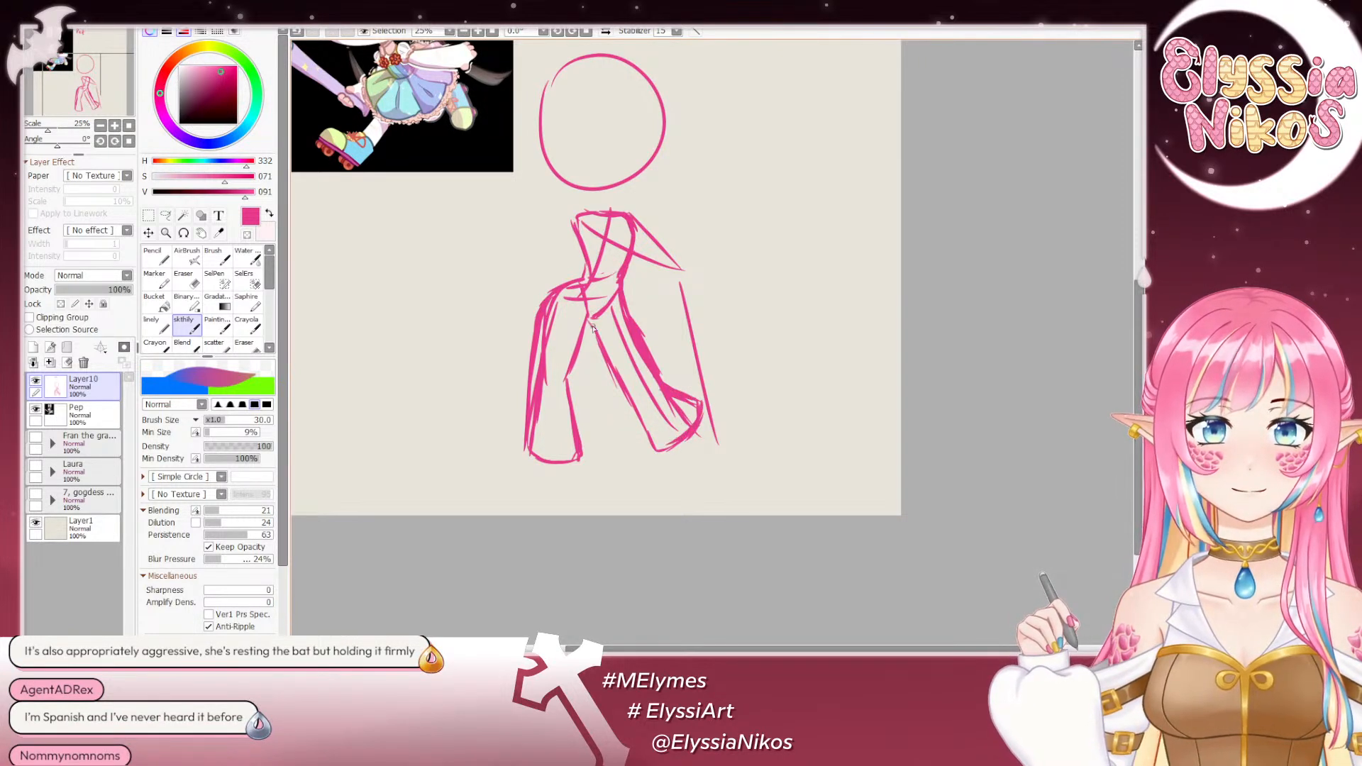
- Erase the construction line inside the image-left leg and thin its outer contour with the eraser at size 67
click(185, 280)
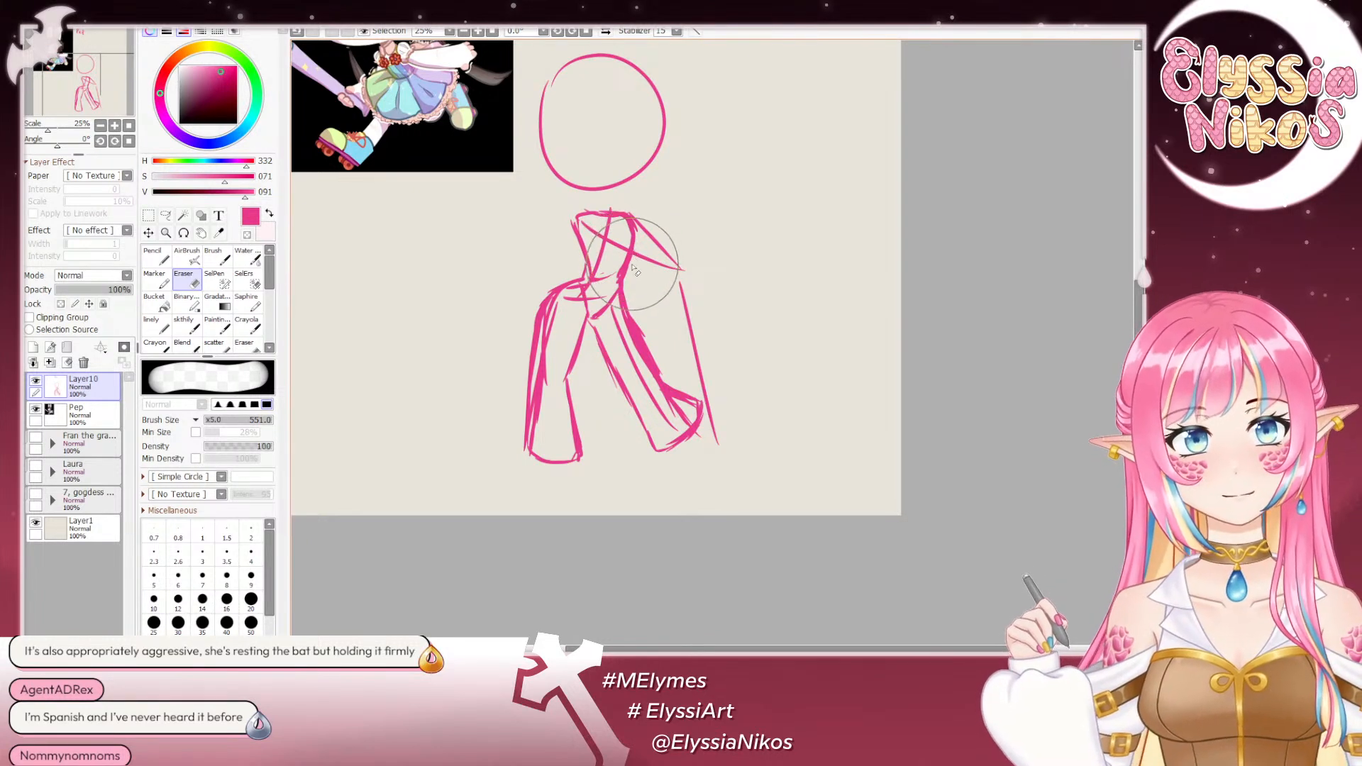
mouse_move(630, 311)
mouse_down()
mouse_move(631, 219)
mouse_move(650, 309)
mouse_up()
right_click(559, 299)
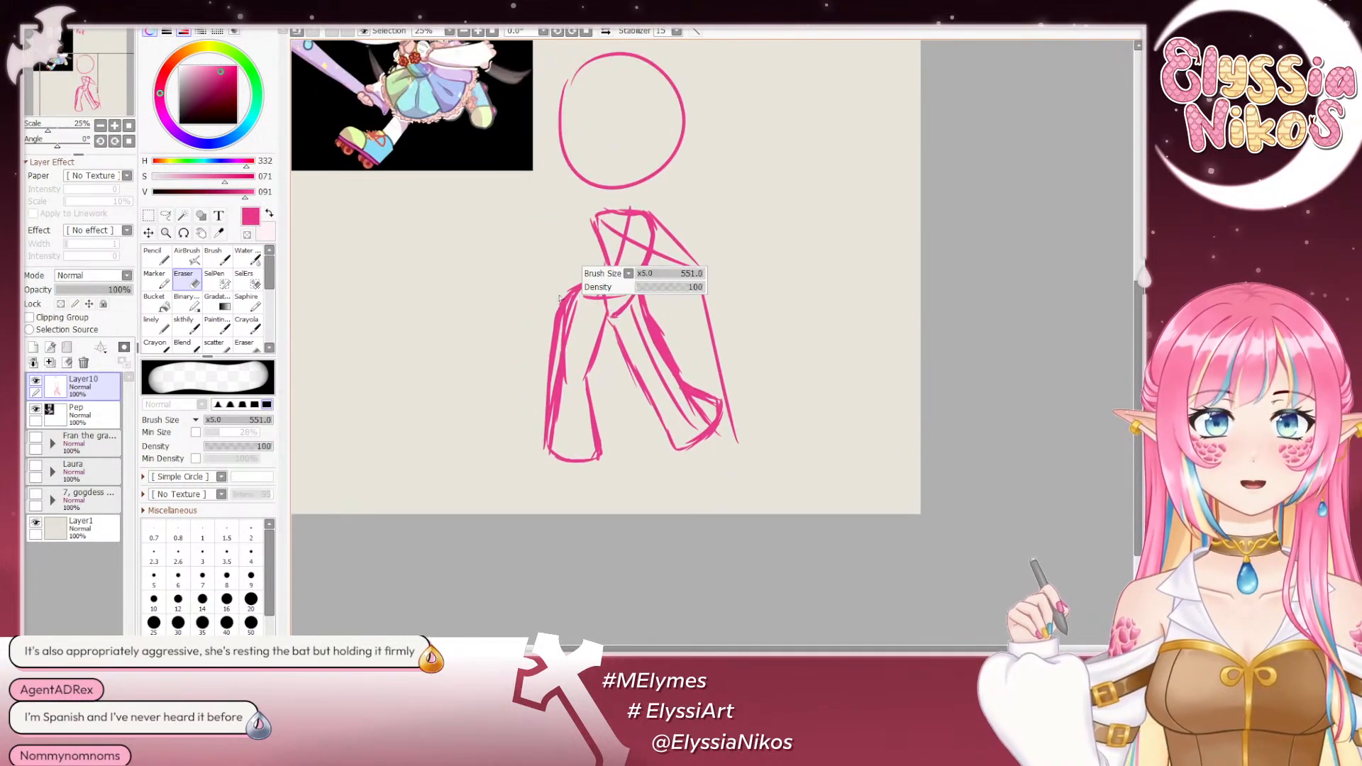
mouse_move(558, 299)
mouse_down()
mouse_move(581, 276)
mouse_move(539, 329)
mouse_move(564, 296)
mouse_move(547, 354)
mouse_move(557, 287)
mouse_move(547, 356)
mouse_up()
drag(577, 267, 535, 424)
drag(550, 350, 534, 467)
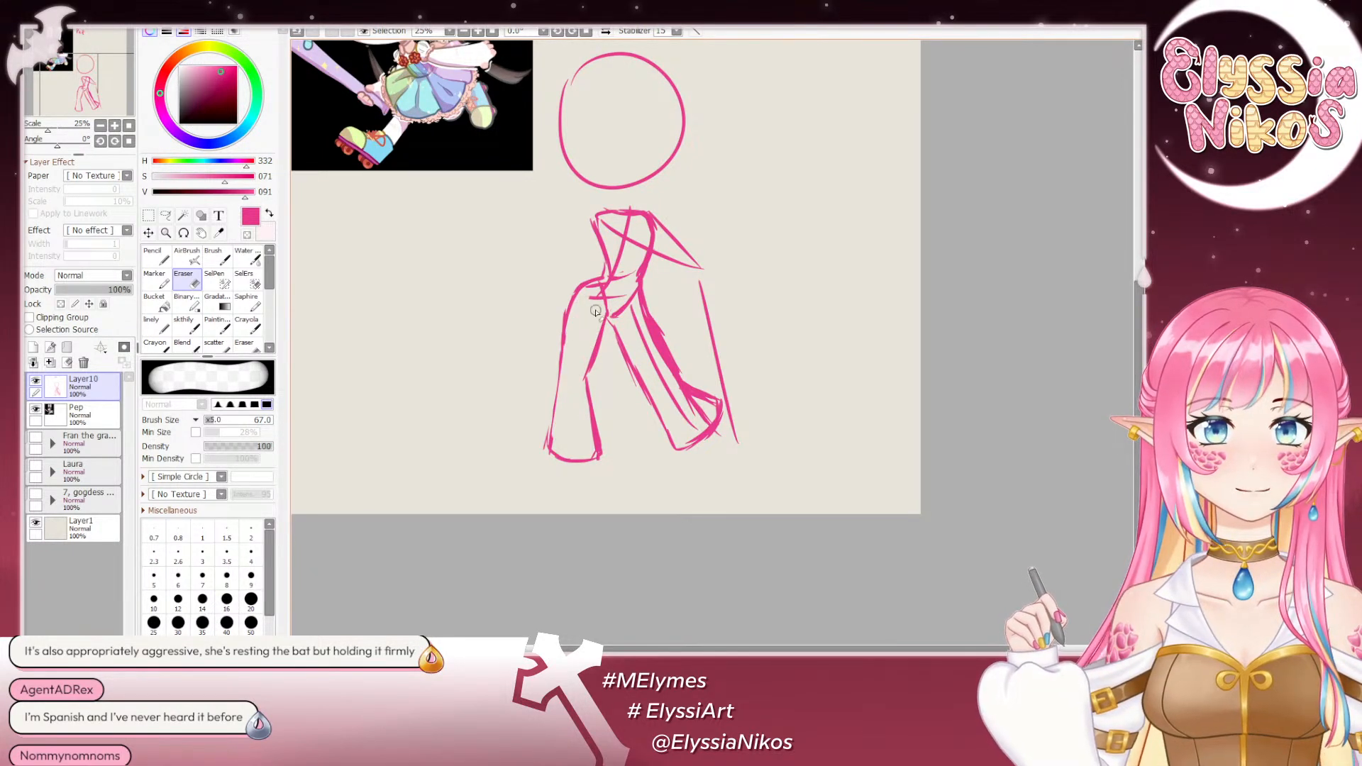
- Redraw the lower inner contour of the image-left leg as a smooth curve and reinforce its rounded lower end
click(184, 324)
mouse_move(585, 328)
mouse_down()
mouse_move(560, 272)
mouse_move(577, 371)
mouse_up()
key(ctrl+z)
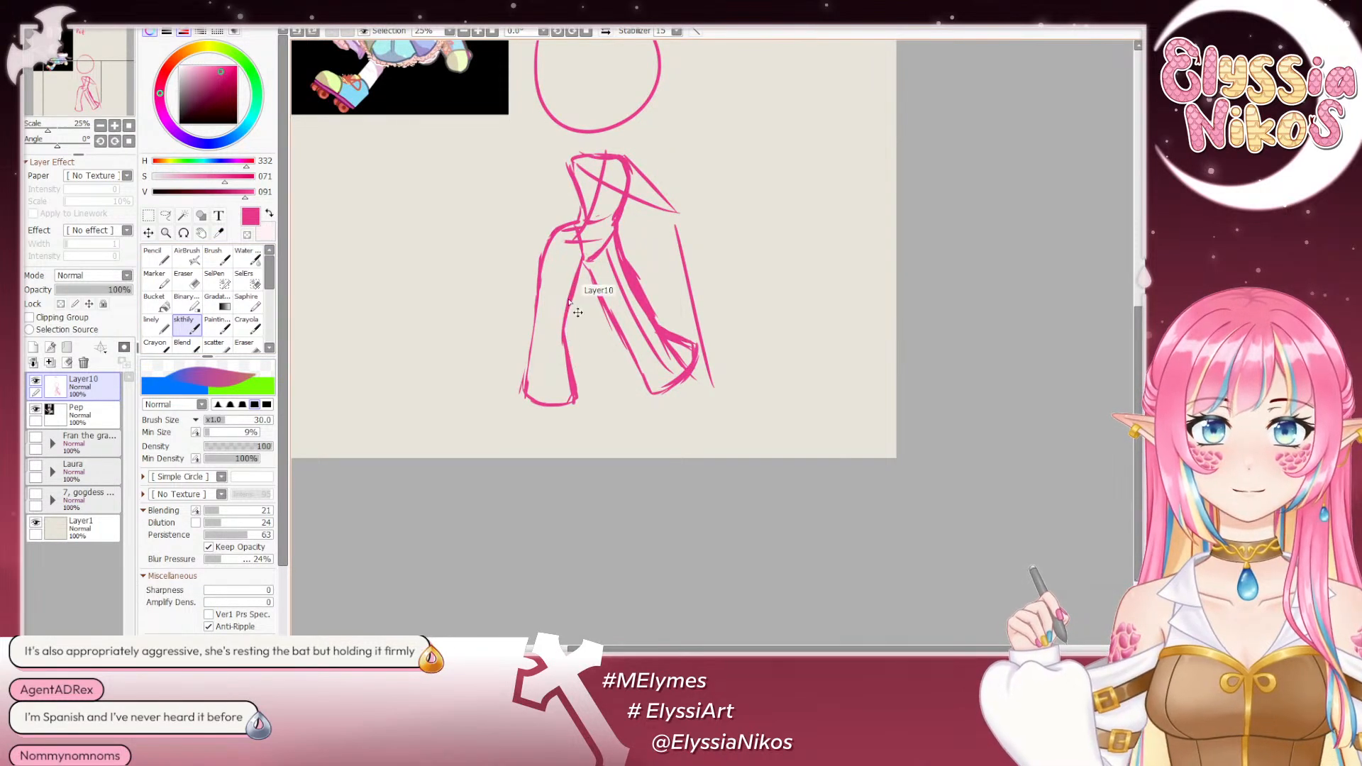
drag(570, 296, 577, 387)
key(ctrl+z)
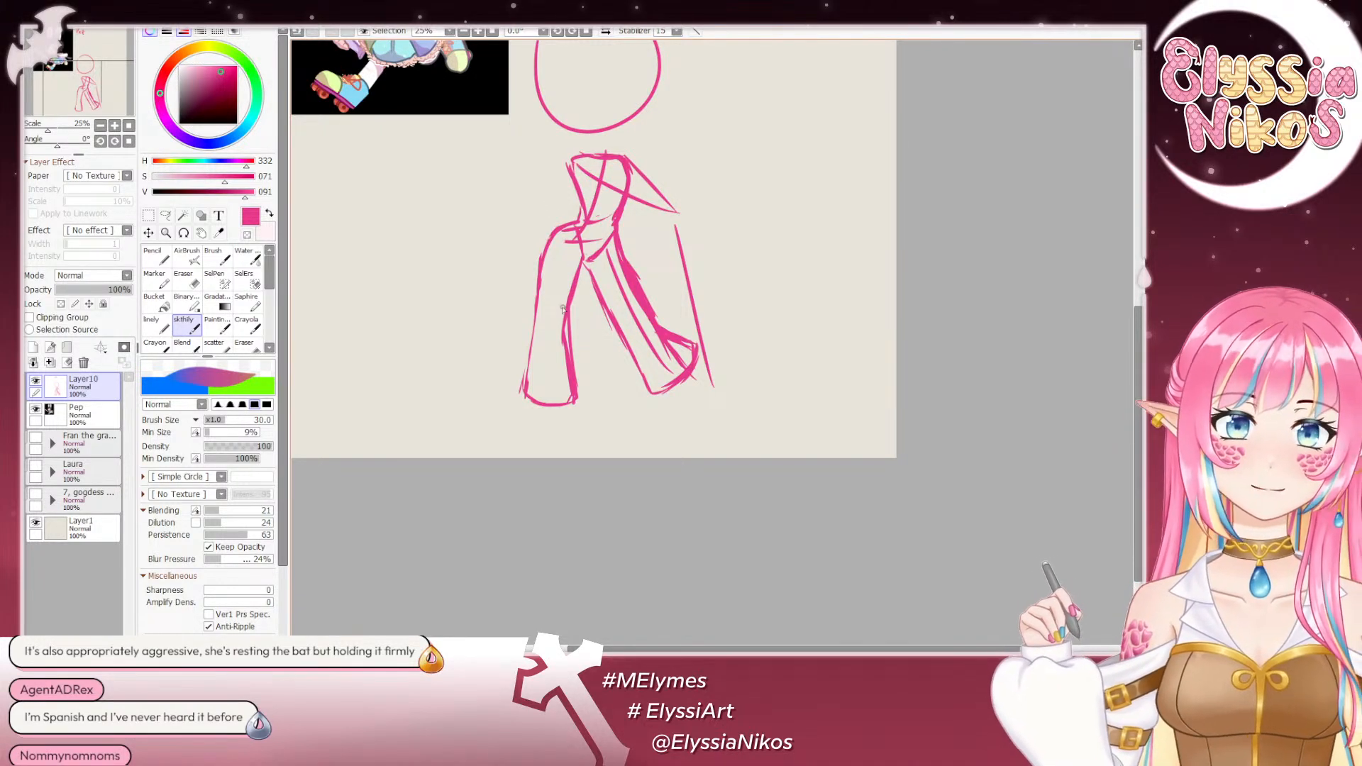
key(ctrl+z)
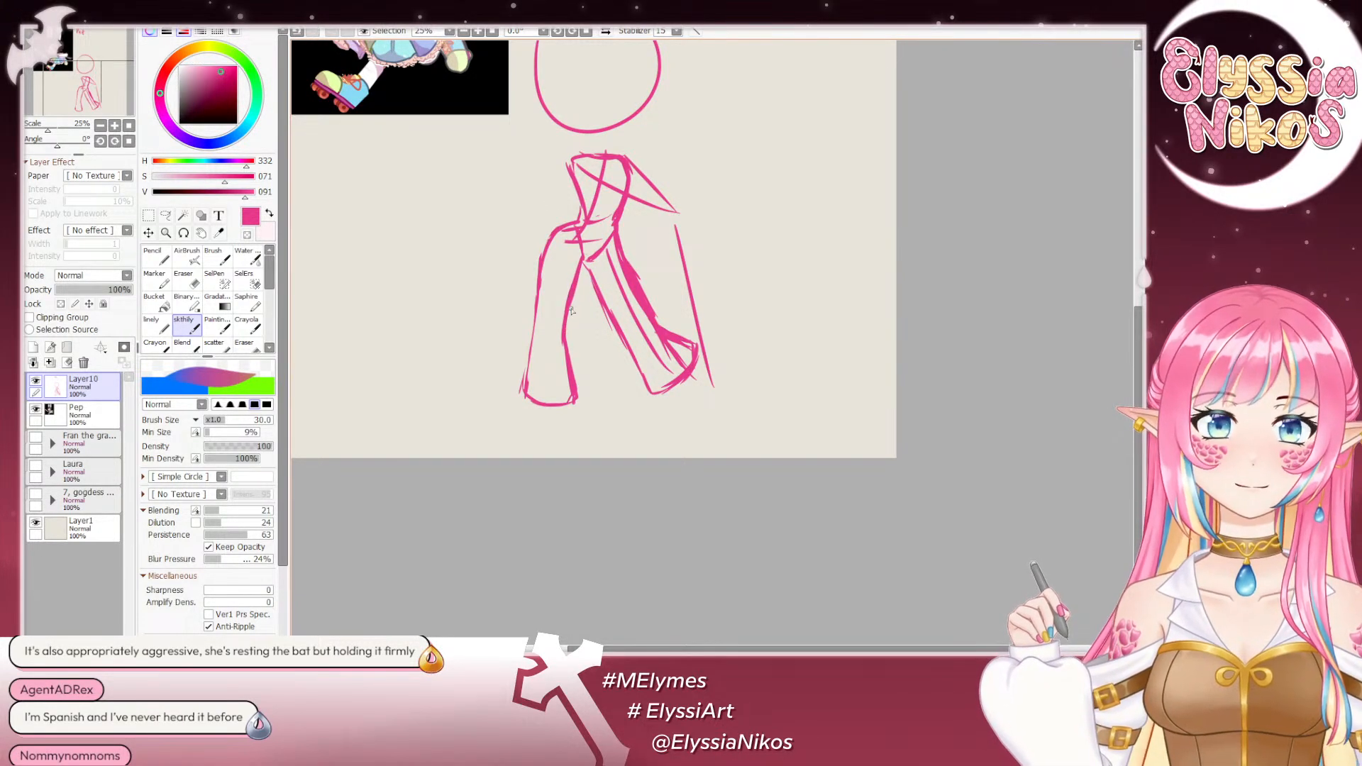
key(ctrl+z)
mouse_move(569, 306)
mouse_down()
mouse_move(580, 400)
mouse_move(567, 365)
mouse_move(579, 394)
mouse_move(574, 366)
mouse_move(578, 390)
mouse_move(553, 405)
mouse_move(525, 393)
mouse_move(569, 409)
mouse_move(525, 395)
mouse_move(585, 403)
mouse_move(528, 399)
mouse_move(534, 409)
mouse_move(578, 401)
mouse_move(523, 395)
mouse_move(579, 407)
mouse_up()
key(ctrl+z)
key(ctrl+z)
key(ctrl+z)
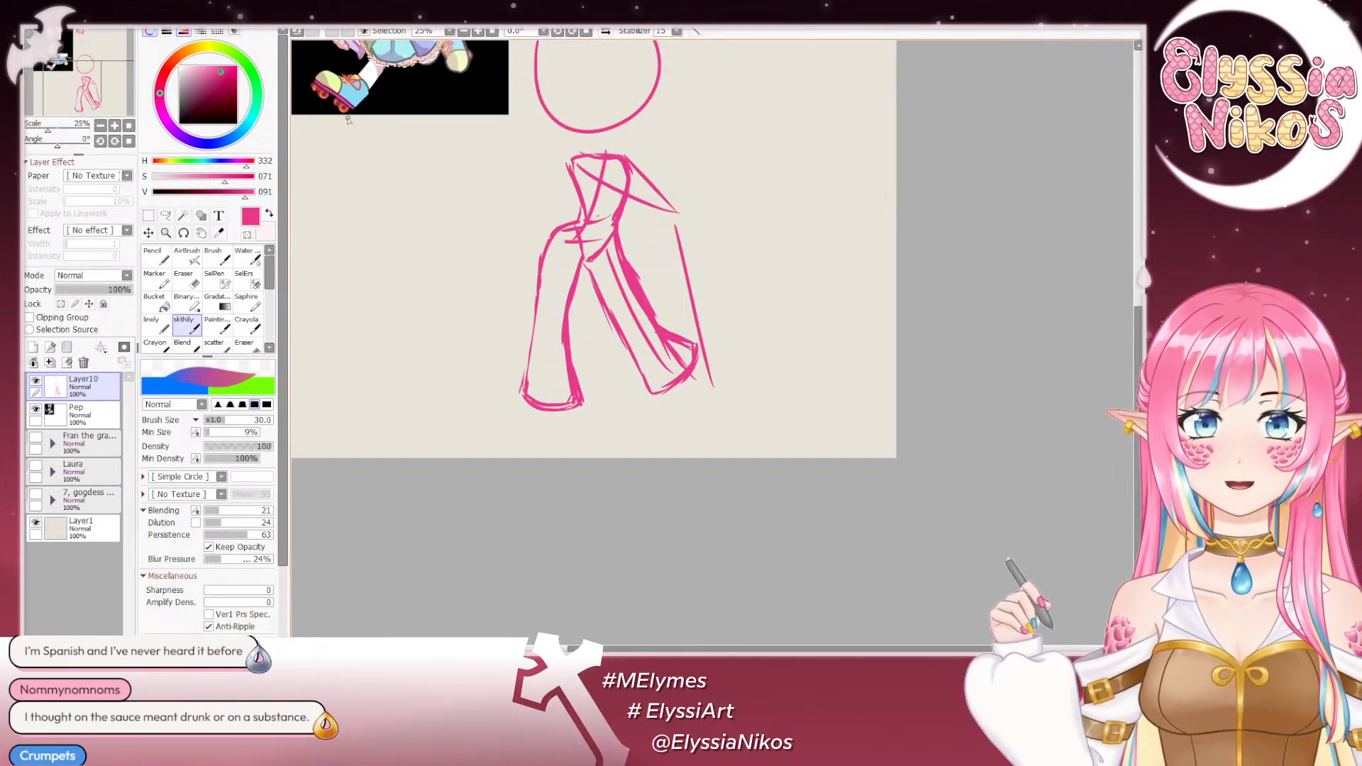
- Erase the rough middle part of the image-left leg's inner contour and redraw it around knee height
click(187, 282)
drag(522, 301, 538, 262)
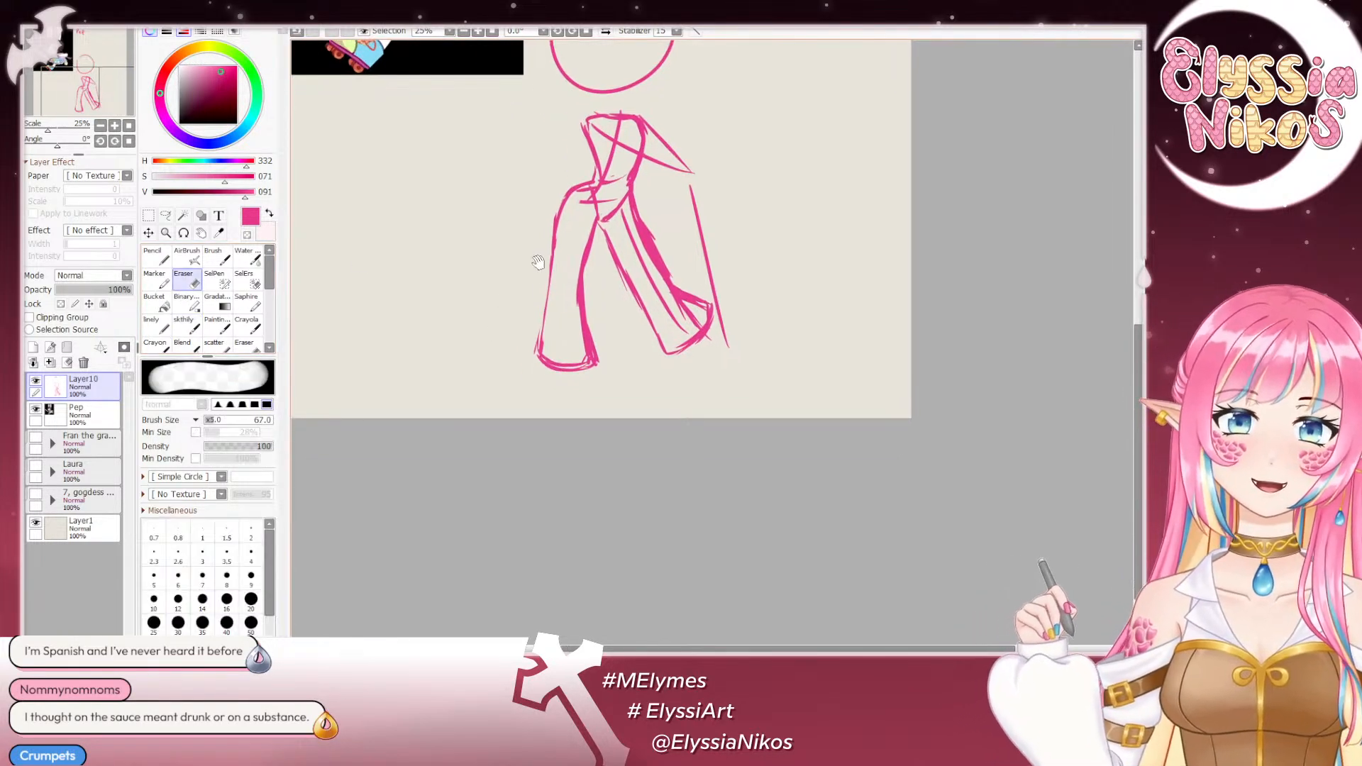
mouse_move(569, 182)
mouse_down()
mouse_move(580, 248)
mouse_move(585, 213)
mouse_move(571, 287)
mouse_move(587, 219)
mouse_move(565, 316)
mouse_move(597, 281)
mouse_move(570, 320)
mouse_move(568, 275)
mouse_move(584, 355)
mouse_up()
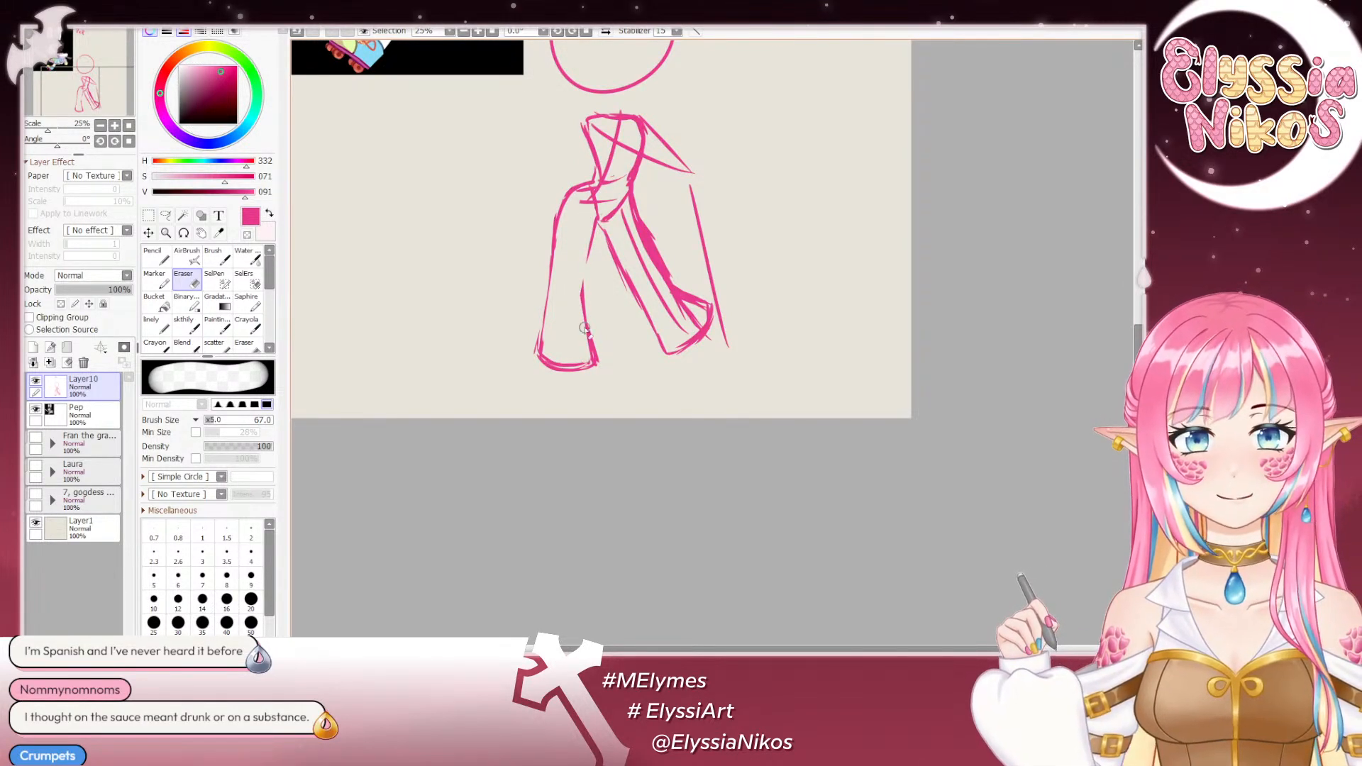
click(195, 327)
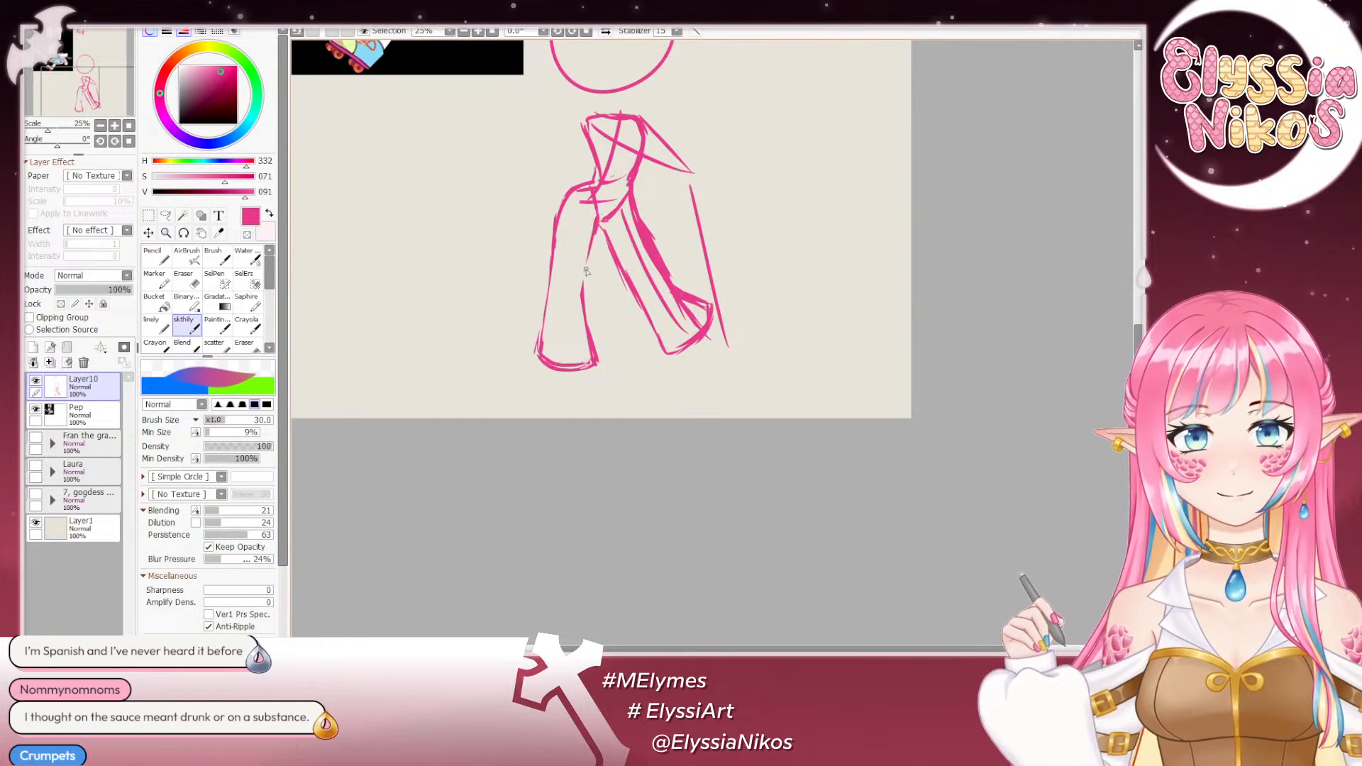
mouse_move(587, 272)
mouse_down()
mouse_move(599, 221)
mouse_move(582, 293)
mouse_up()
key(ctrl+z)
key(ctrl+z)
drag(593, 242, 581, 300)
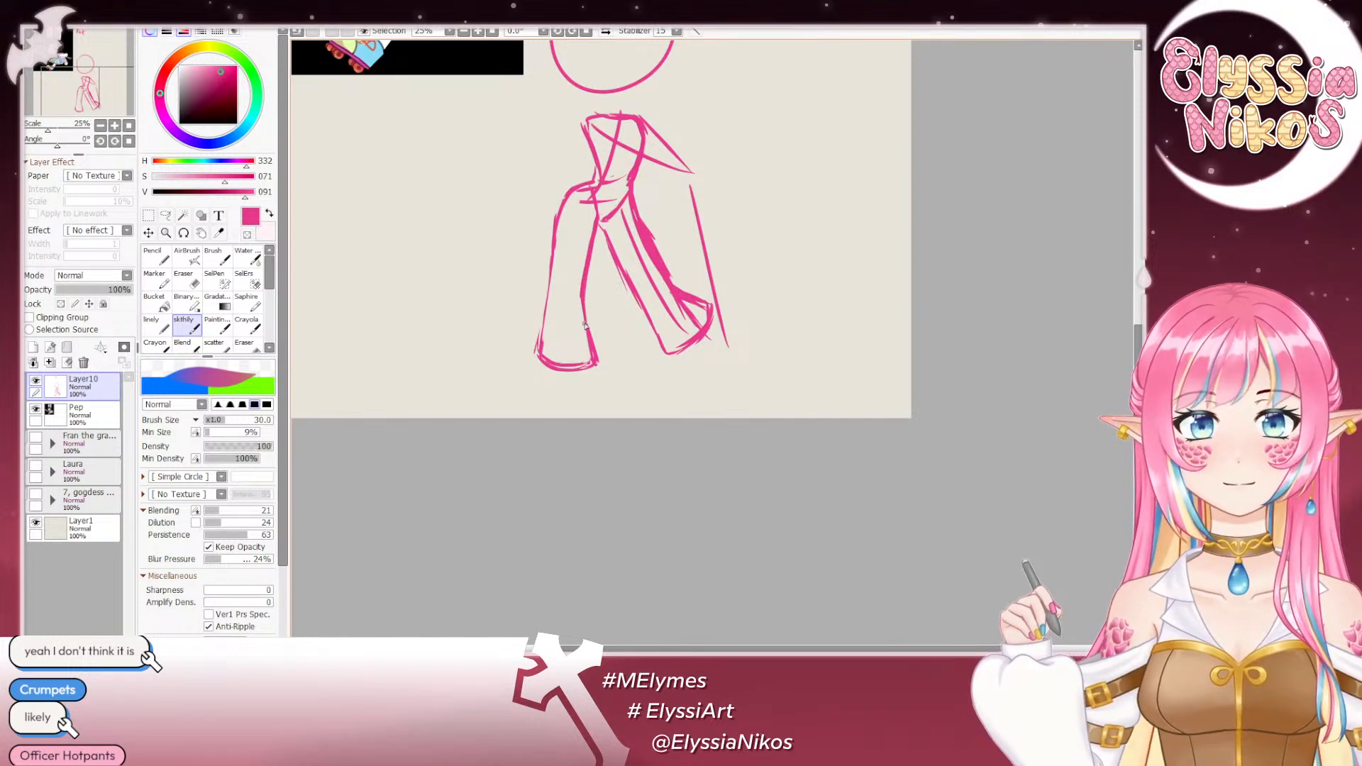
- Clean up the image-left leg with the eraser, thinning its contours and curved lower end
key(e)
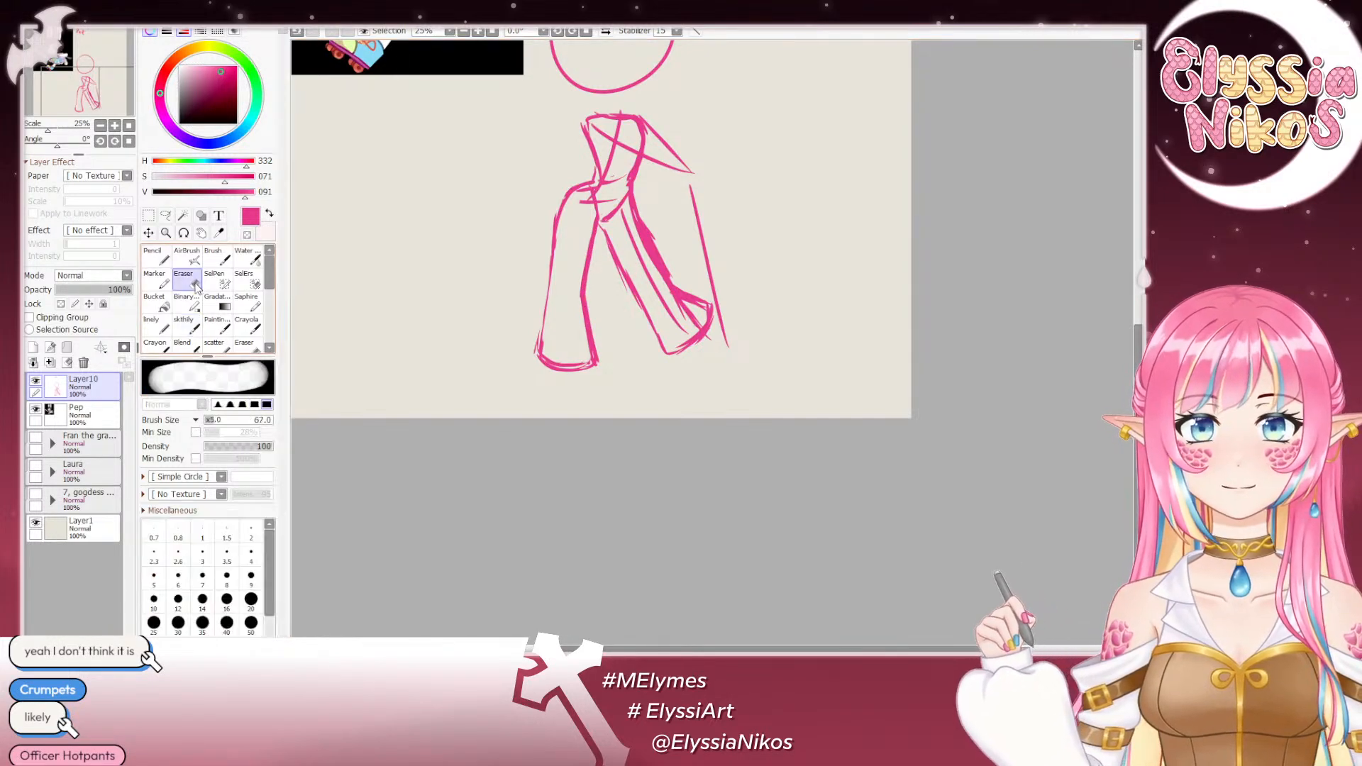
drag(556, 162, 519, 156)
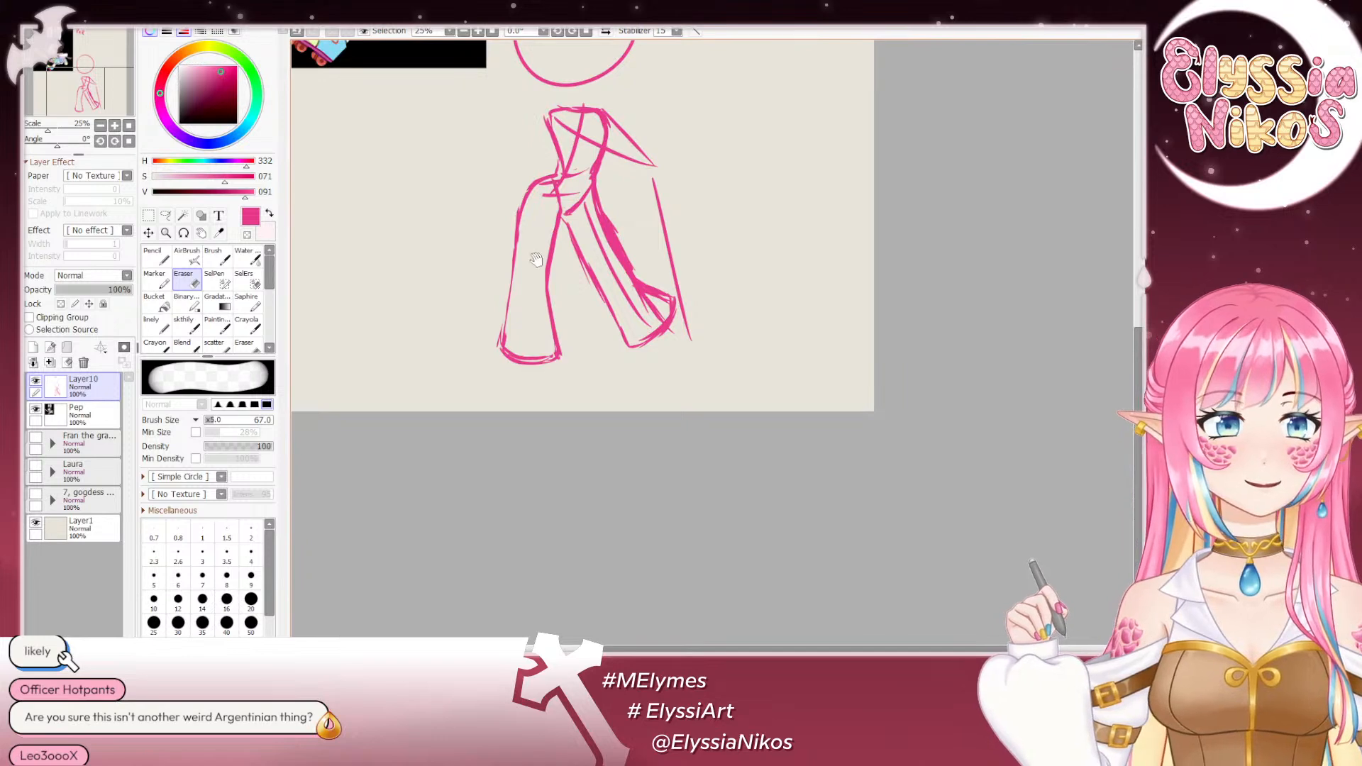
drag(577, 327, 589, 304)
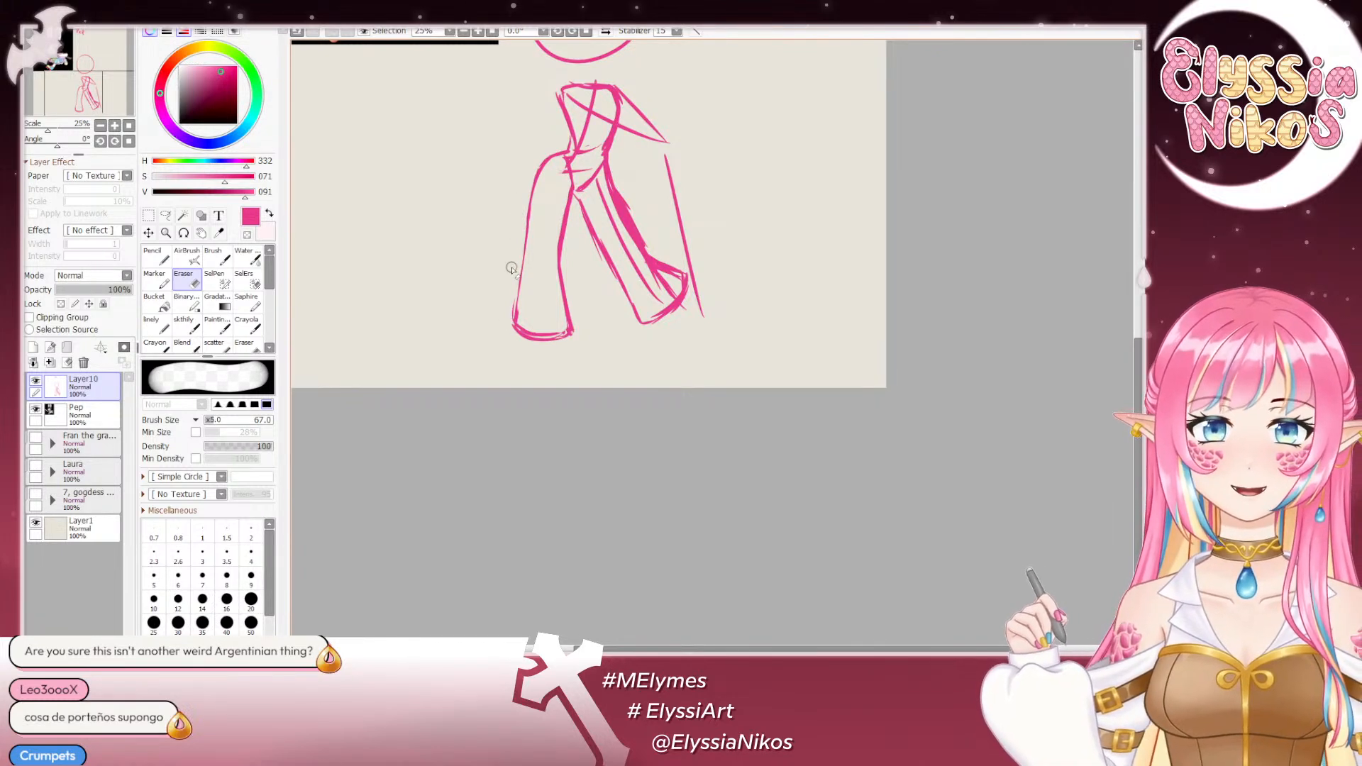
drag(520, 324, 560, 319)
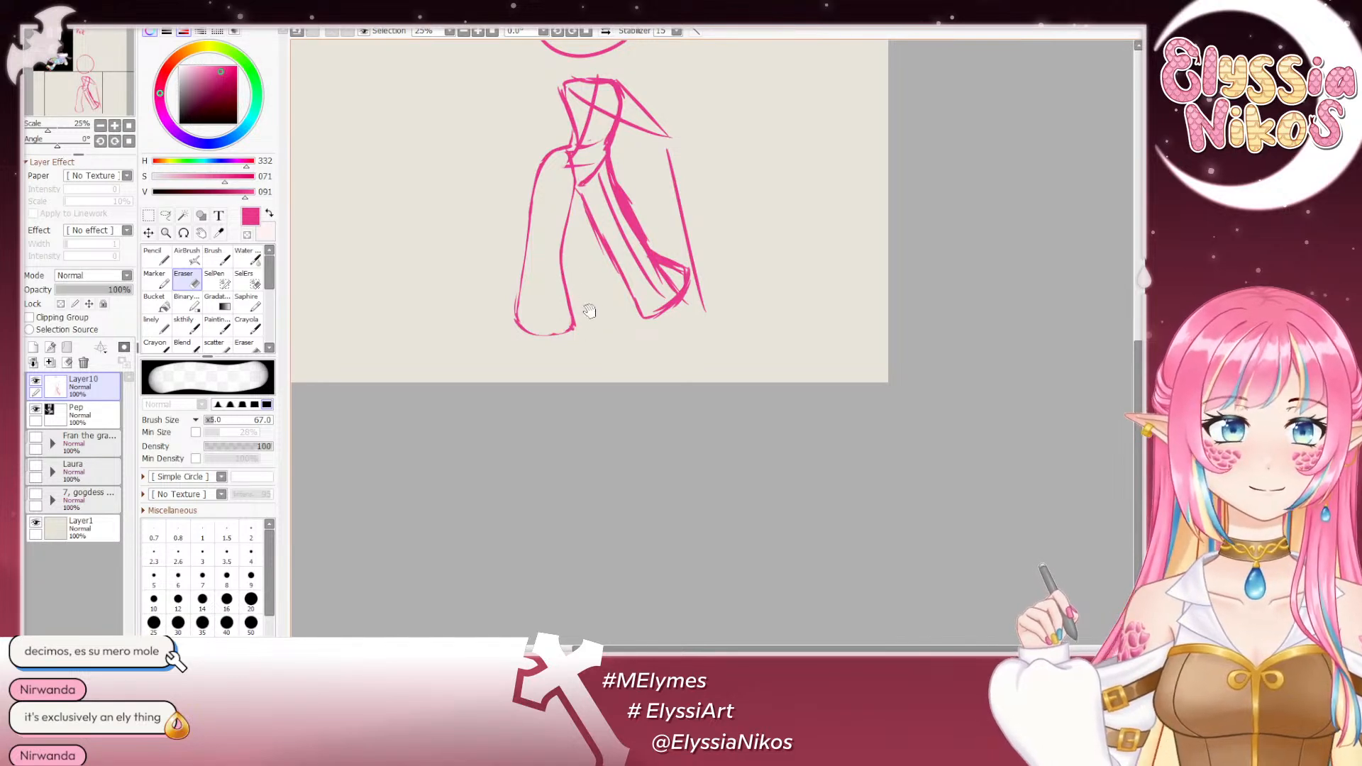
- Erase the guideline inside the image-right leg and thin its contours and lower end with the eraser
drag(590, 311, 583, 279)
mouse_move(588, 219)
mouse_down()
mouse_move(719, 334)
mouse_move(759, 485)
mouse_move(646, 433)
mouse_move(614, 349)
mouse_up()
click(184, 324)
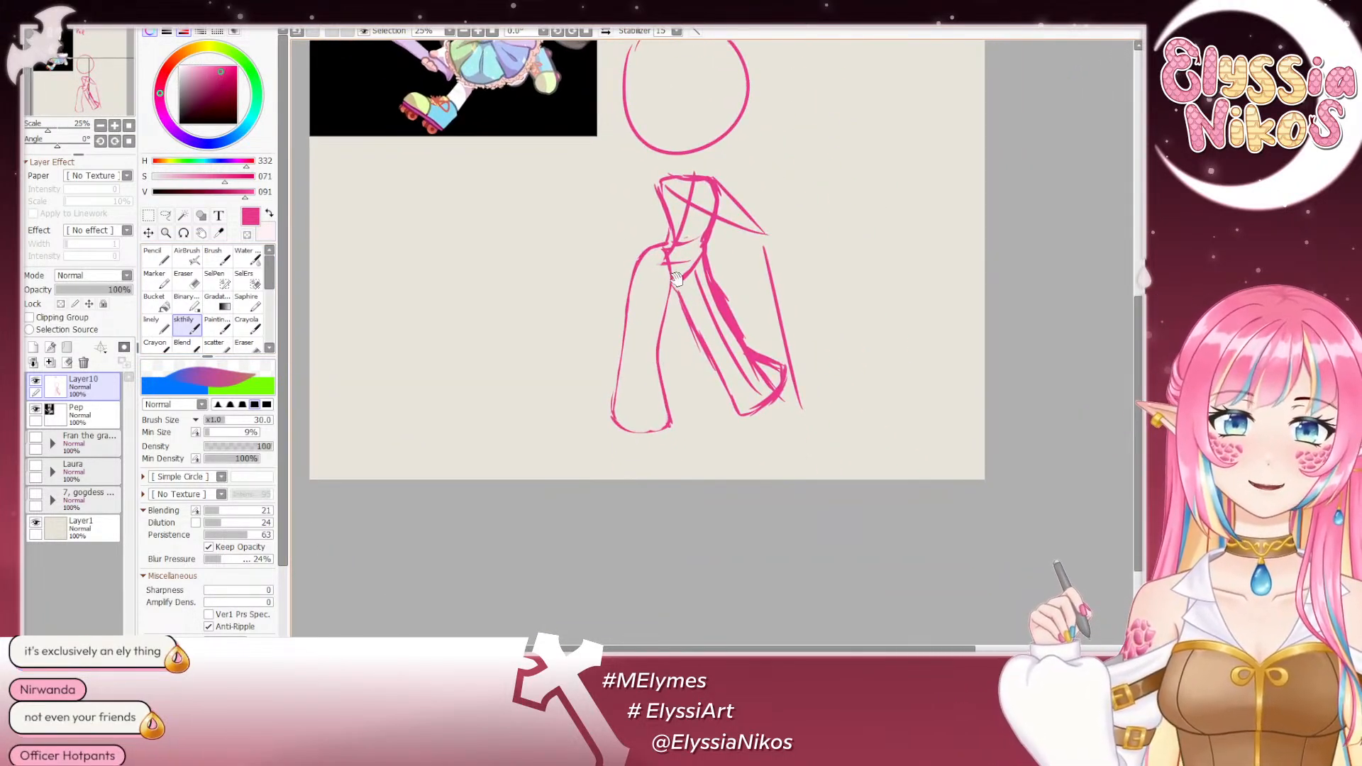
click(187, 284)
mouse_move(727, 278)
mouse_down()
mouse_move(684, 289)
mouse_move(645, 356)
mouse_move(698, 440)
mouse_up()
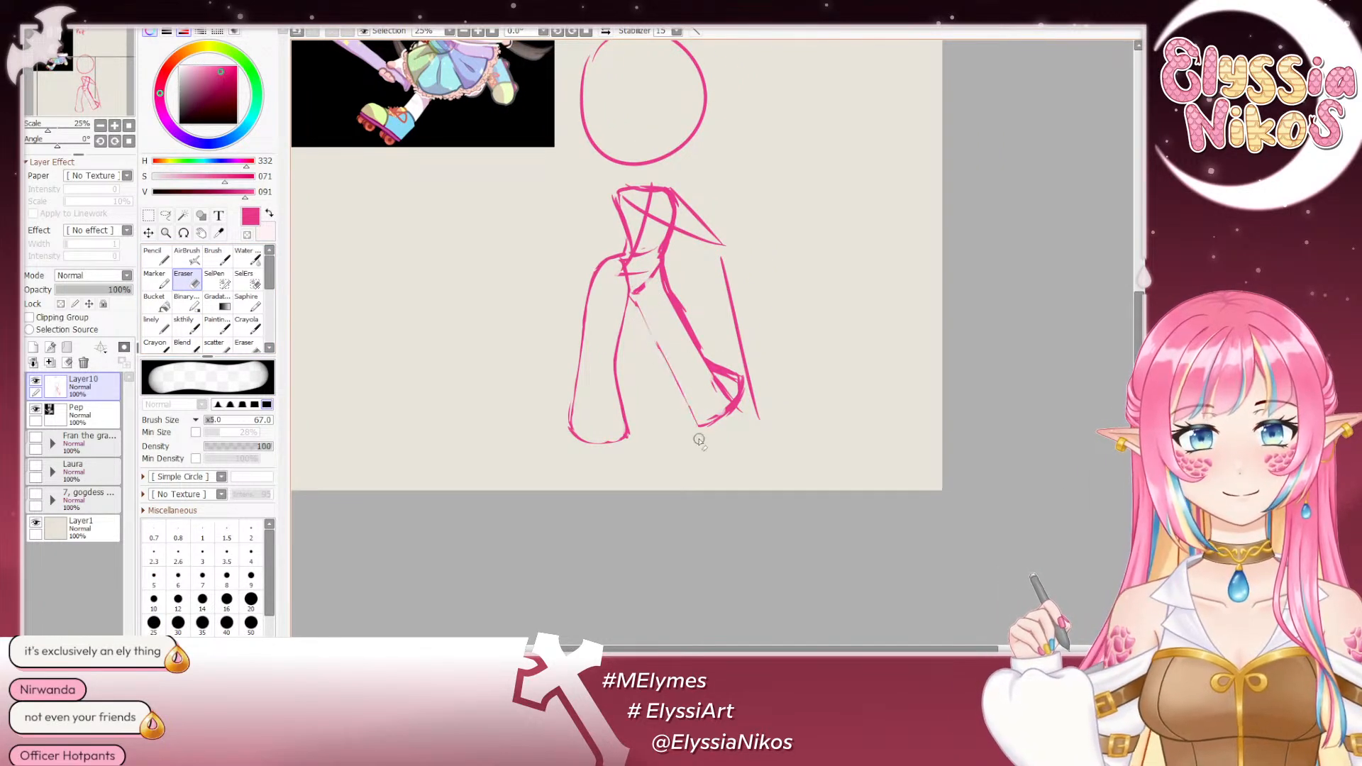
mouse_move(670, 312)
mouse_down()
mouse_move(729, 384)
mouse_move(692, 357)
mouse_move(702, 419)
mouse_up()
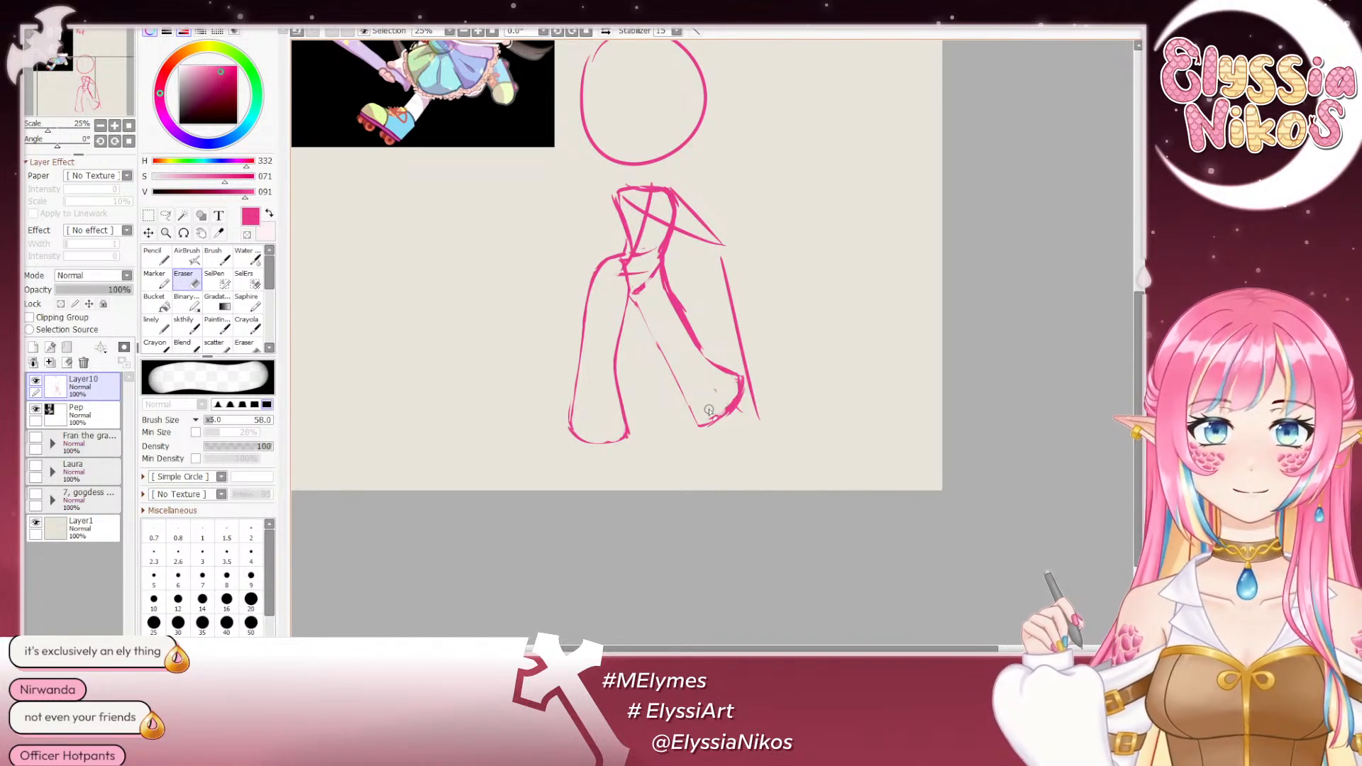
drag(731, 385, 722, 412)
- Examine the whole canvas and the Pep reference up close, especially her legs and roller skates
mouse_move(590, 363)
mouse_down()
mouse_move(627, 368)
mouse_move(660, 524)
mouse_up()
click(100, 125)
drag(444, 174, 380, 188)
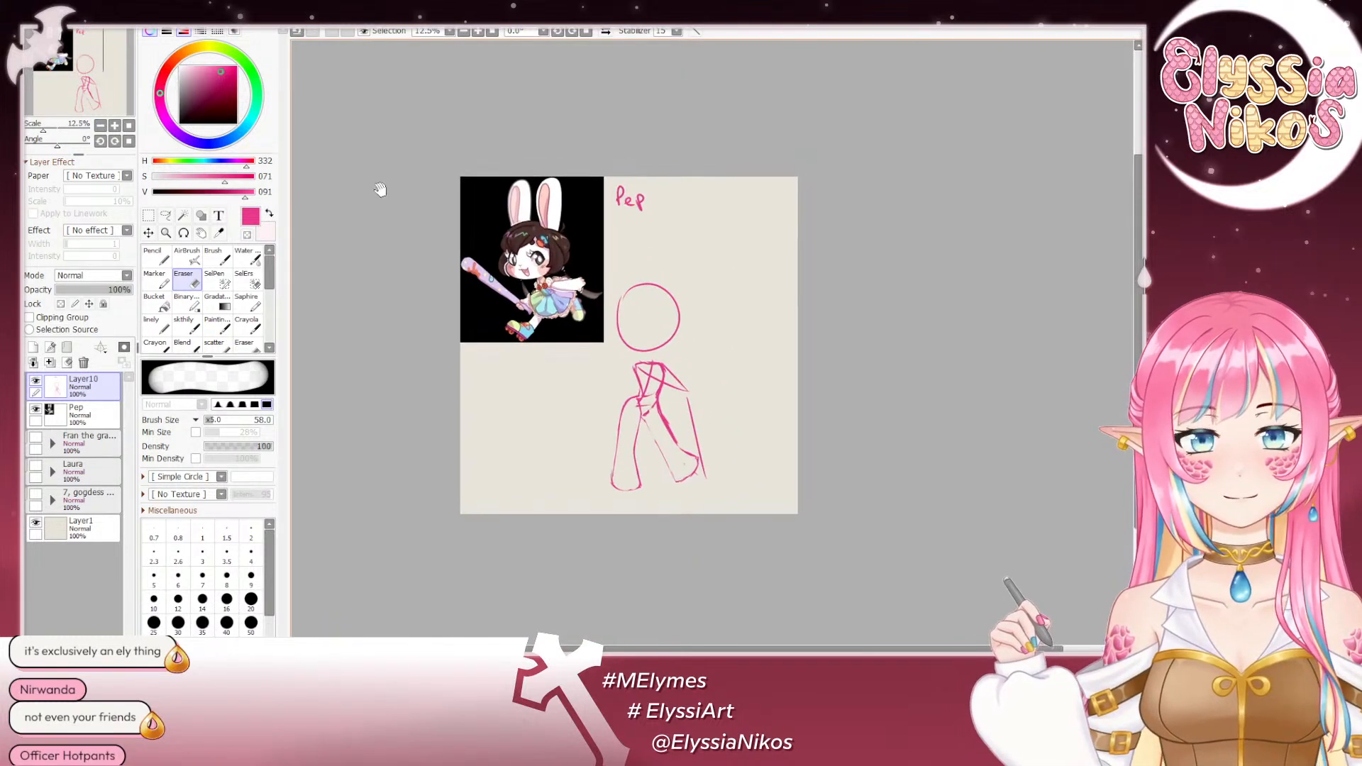
click(115, 125)
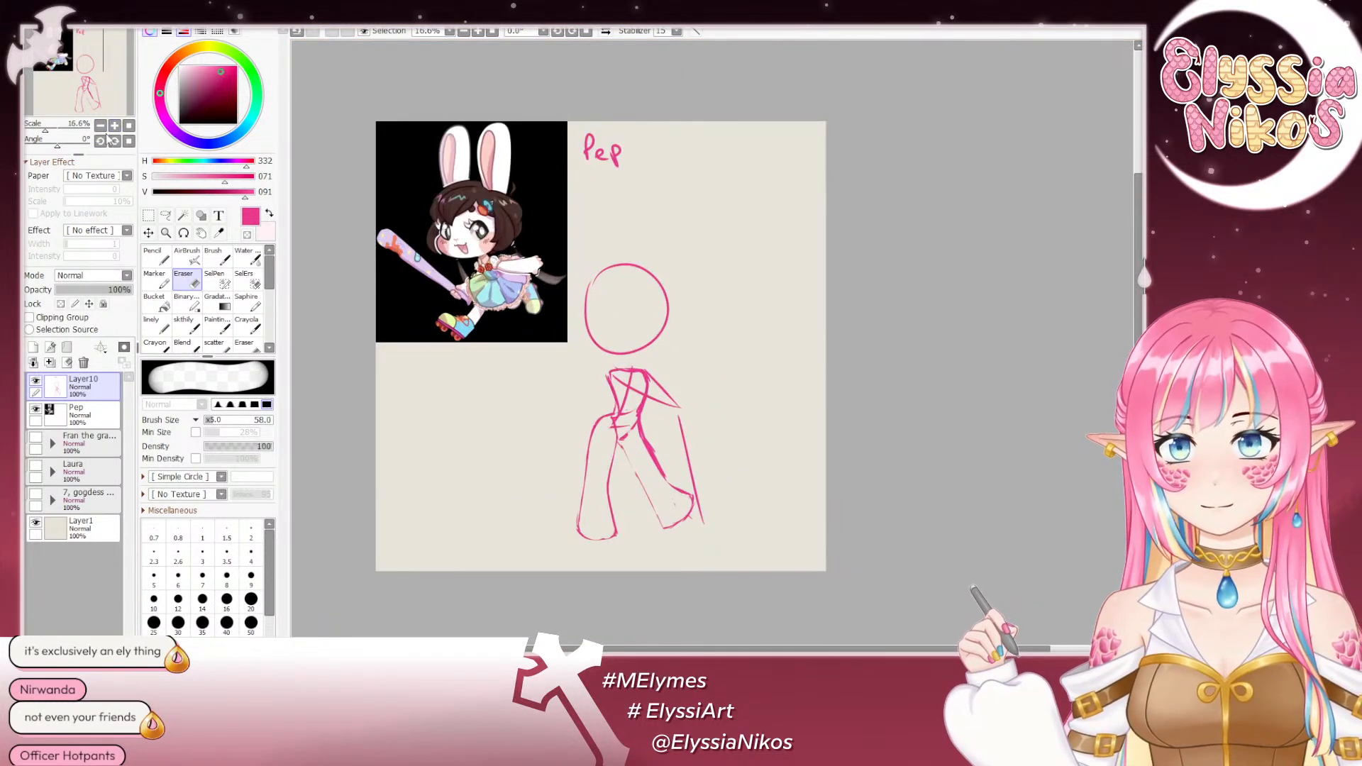
click(114, 125)
click(114, 125)
click(114, 126)
click(114, 125)
drag(555, 170, 994, 228)
drag(440, 205, 923, 406)
click(100, 125)
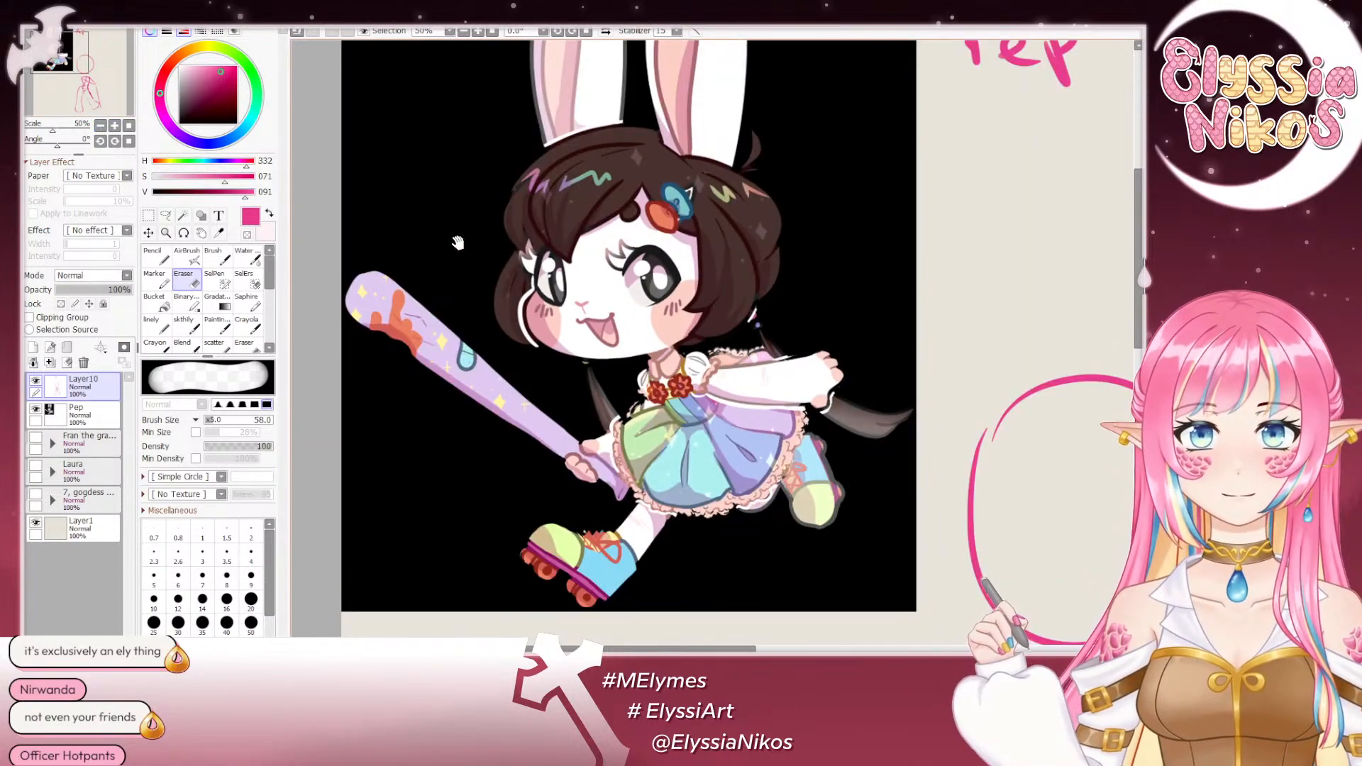
drag(457, 243, 448, 58)
drag(483, 304, 424, 153)
drag(434, 232, 513, 271)
- Try to sketch extra wheels at the toe and heel of the front roller skate in the reference
click(186, 324)
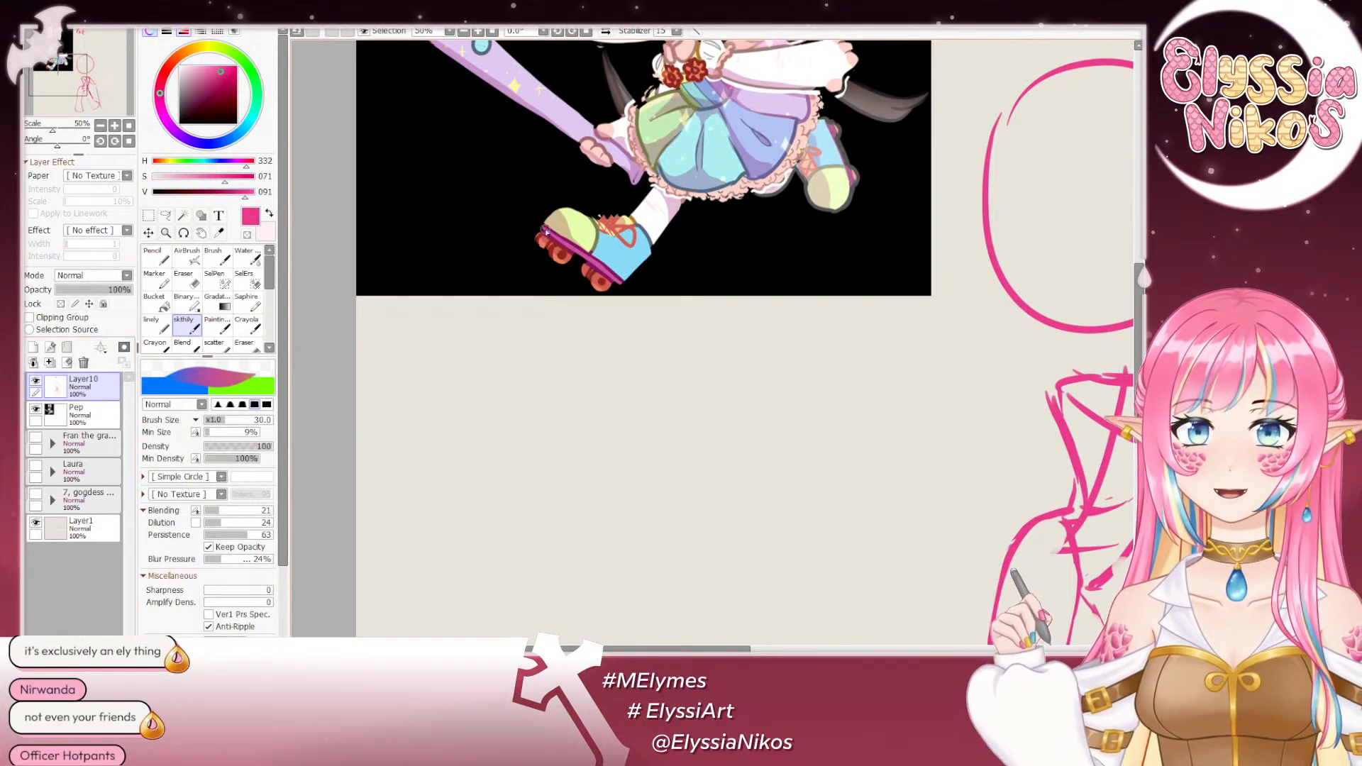
drag(537, 241, 529, 256)
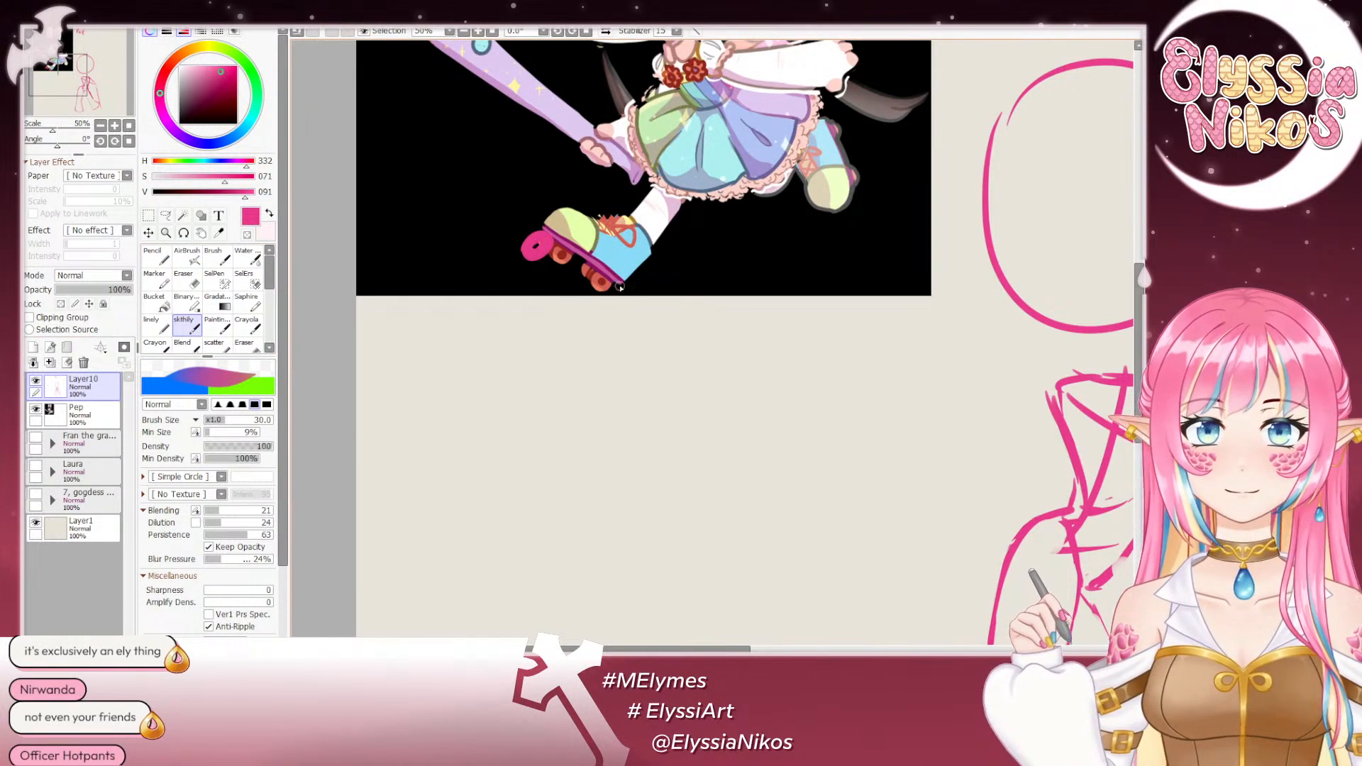
drag(620, 287, 614, 306)
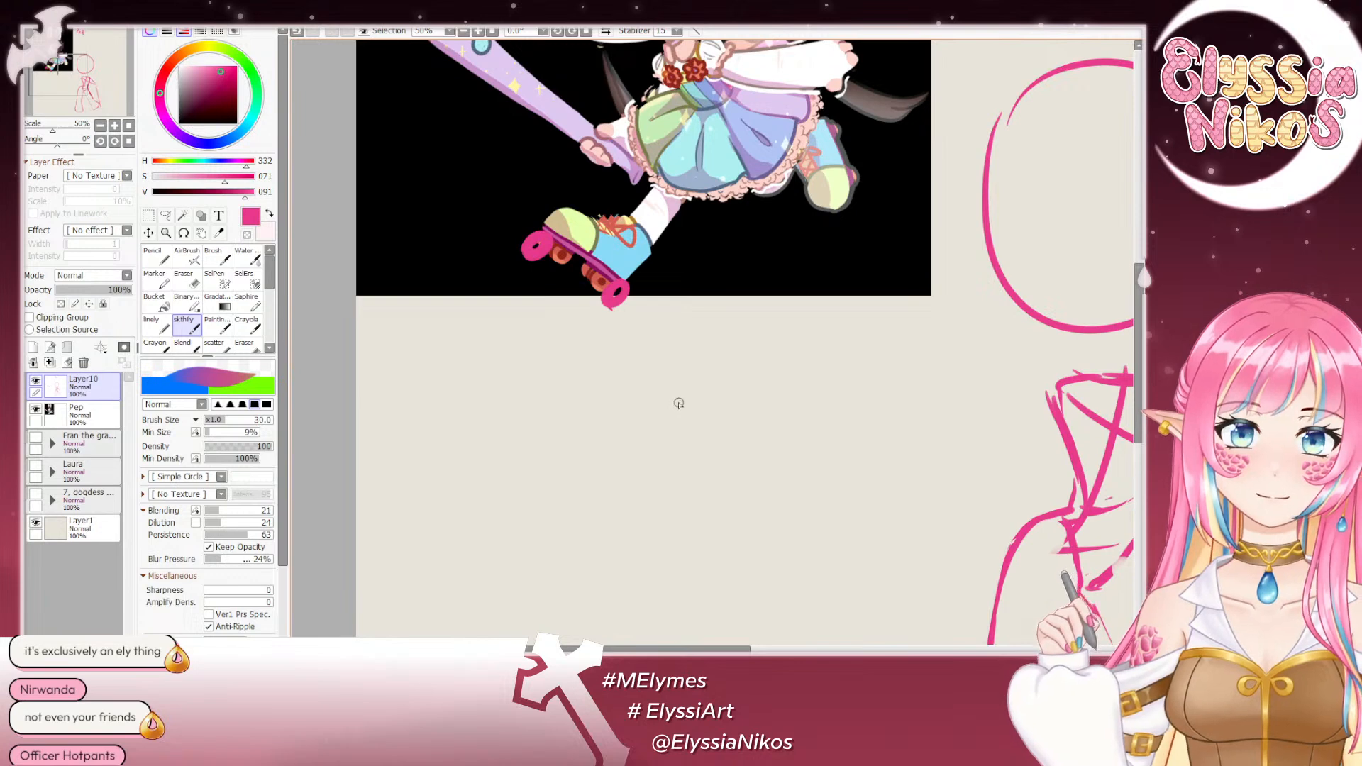
drag(652, 377, 683, 456)
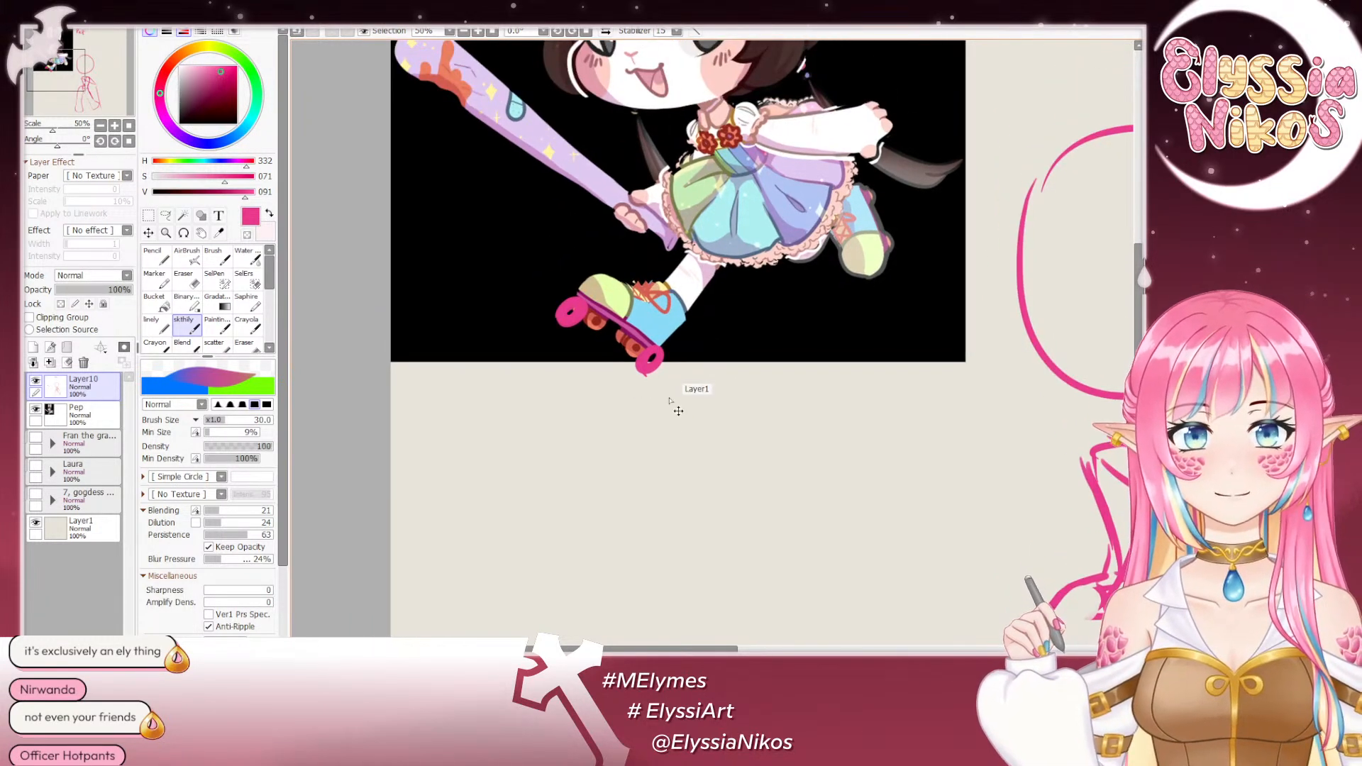
key(ctrl+z)
key(ctrl+z)
click(649, 351)
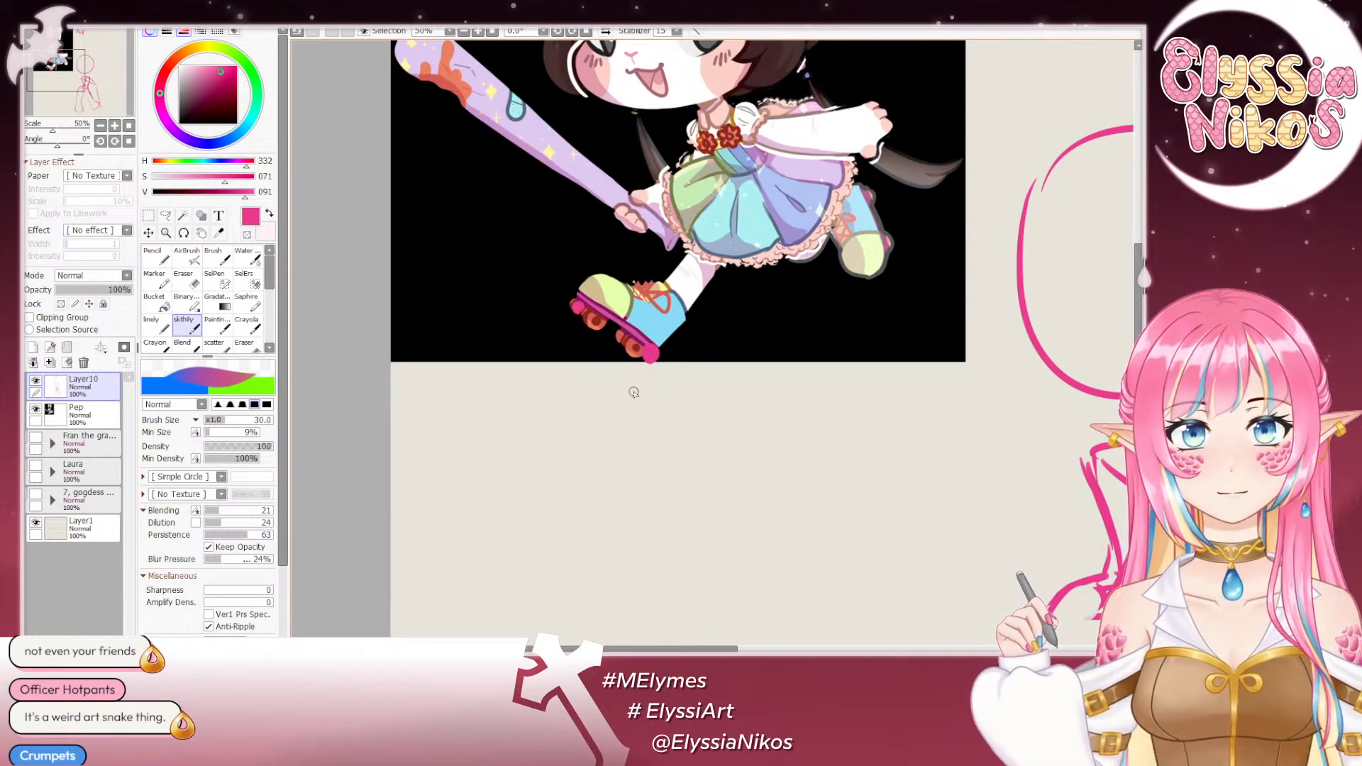
- Try to mark a heel point at the lower inner corner of the image-right leg
mouse_move(645, 398)
mouse_down()
mouse_move(738, 359)
mouse_move(718, 527)
mouse_move(560, 596)
mouse_move(559, 562)
mouse_move(395, 162)
mouse_up()
mouse_move(685, 400)
mouse_down()
mouse_move(581, 237)
mouse_move(441, 71)
mouse_up()
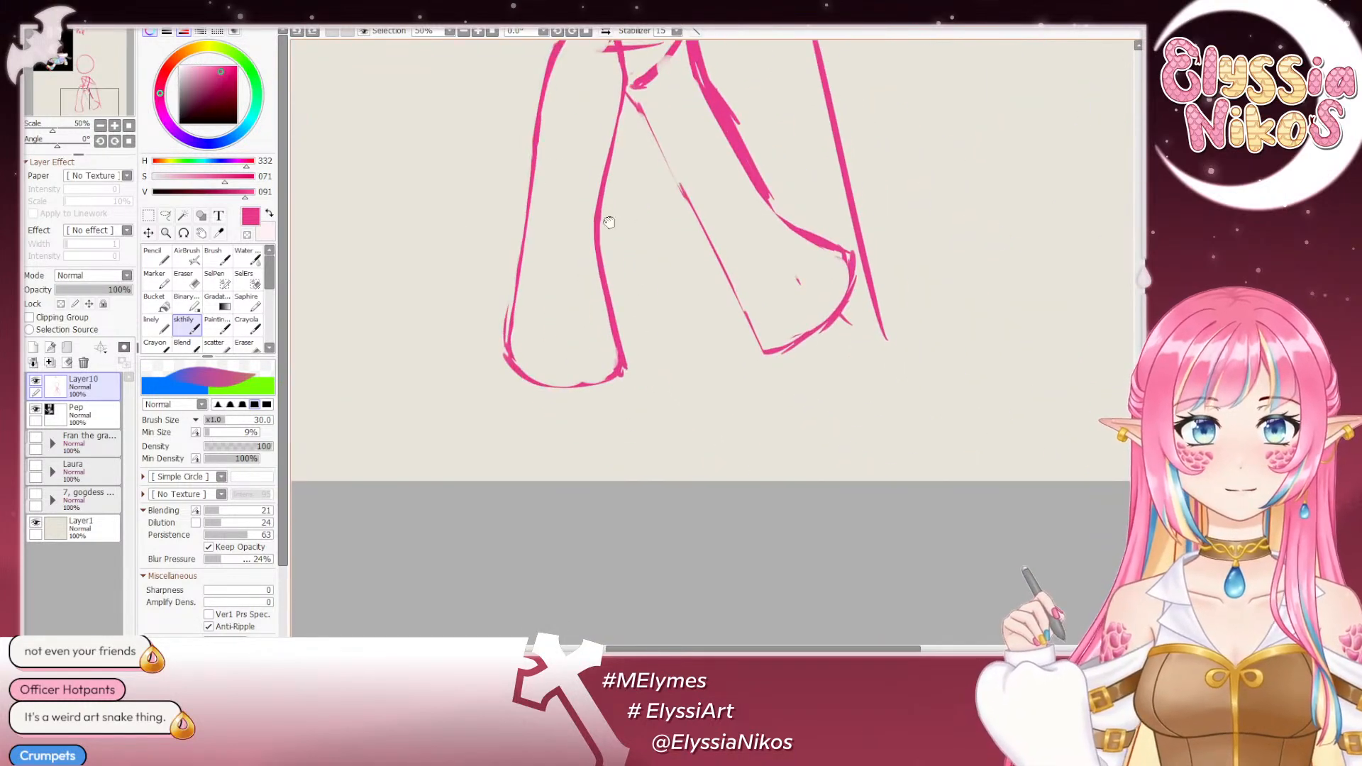
drag(767, 354, 777, 363)
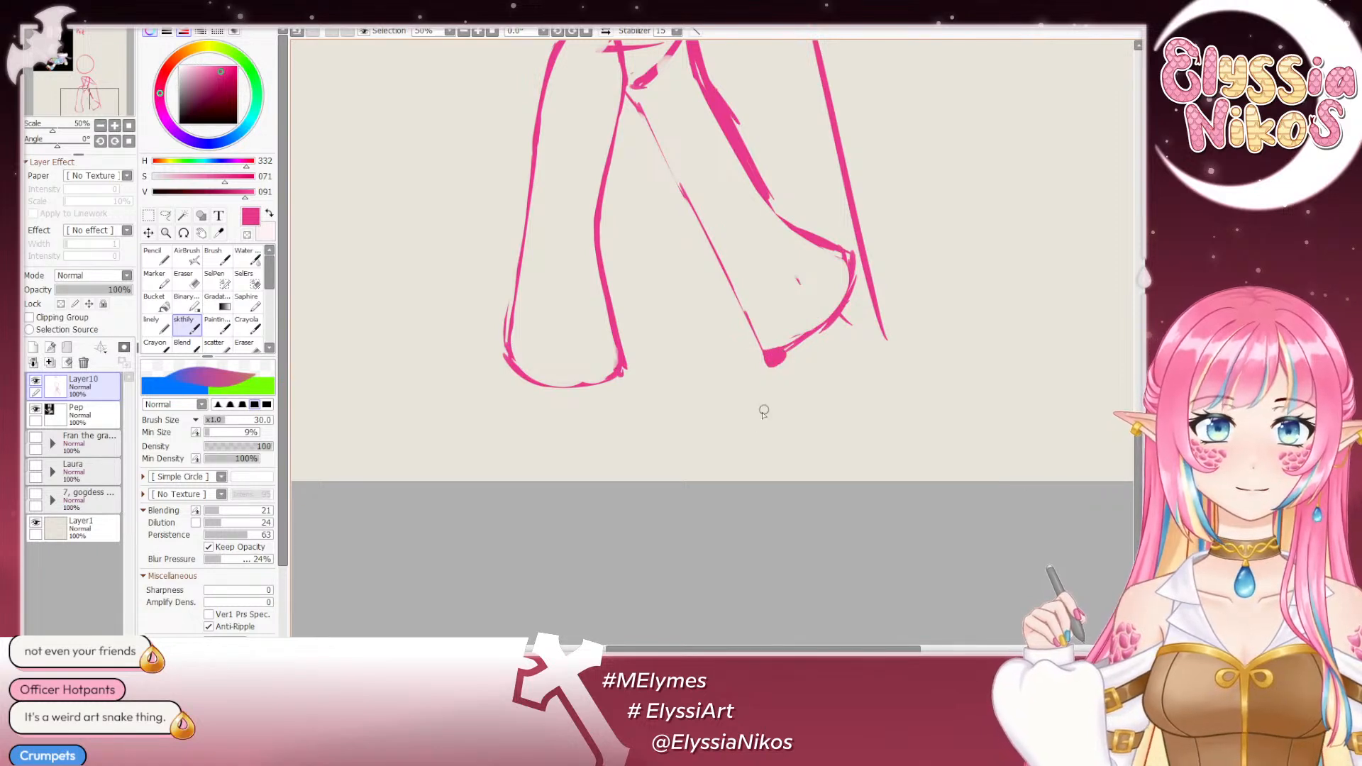
key(ctrl+z)
- Redraw the faint inner contour of the image-right leg as one solid line from the crotch to its lower end
drag(749, 313, 760, 645)
drag(738, 376, 689, 410)
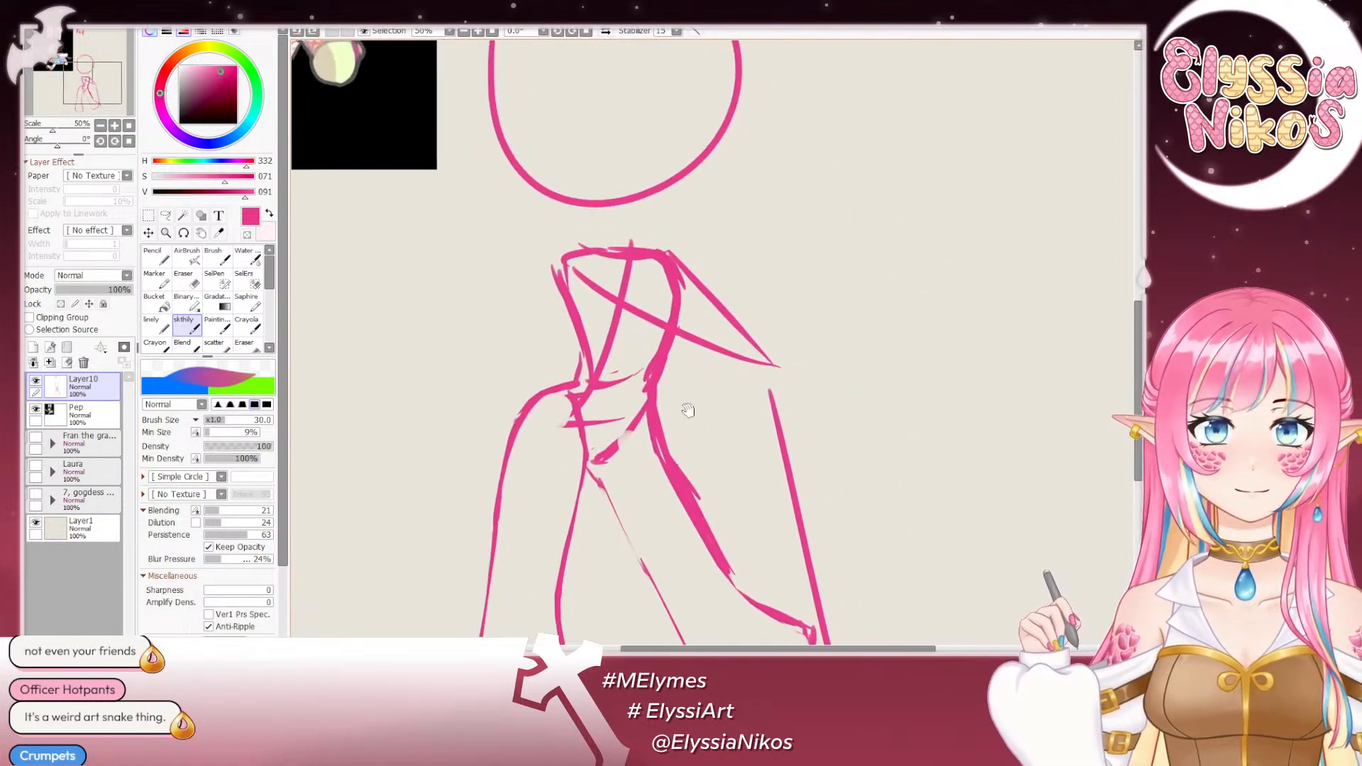
click(100, 126)
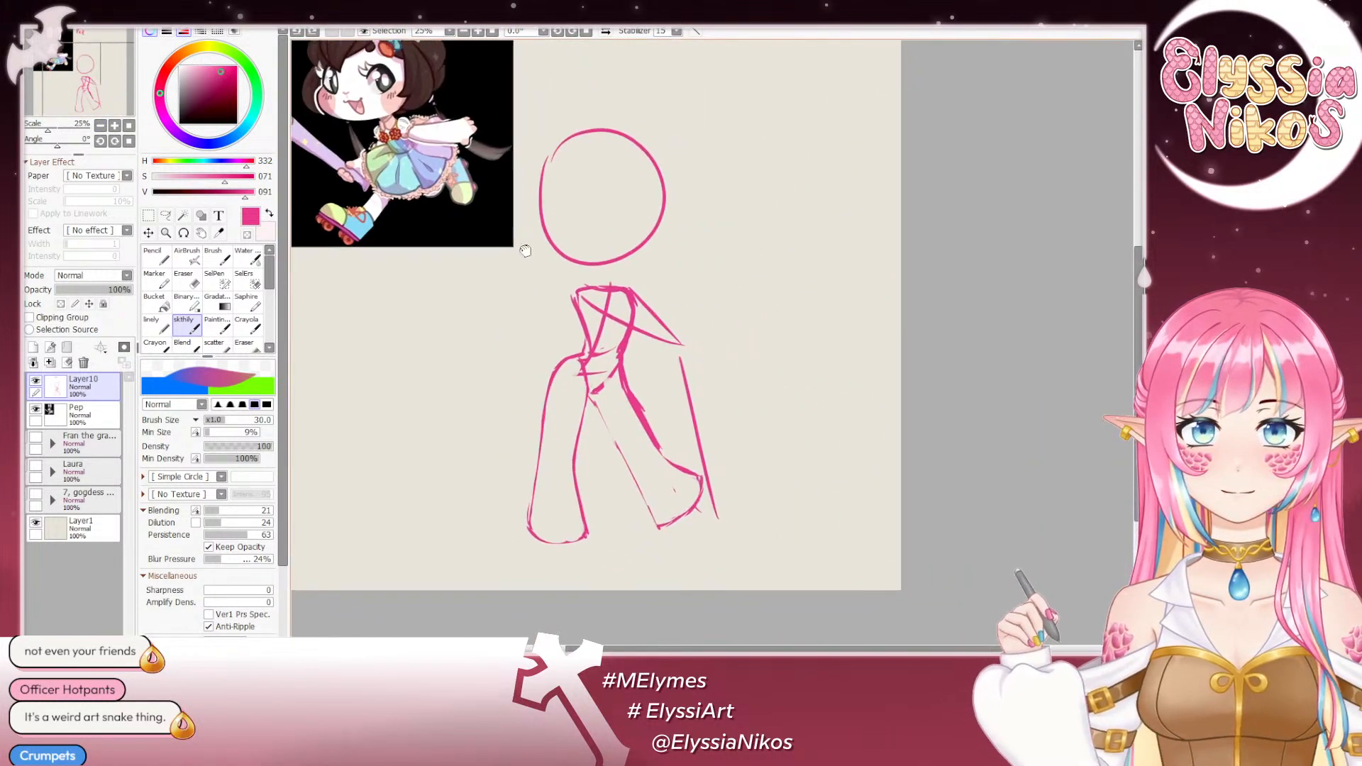
drag(559, 309, 554, 230)
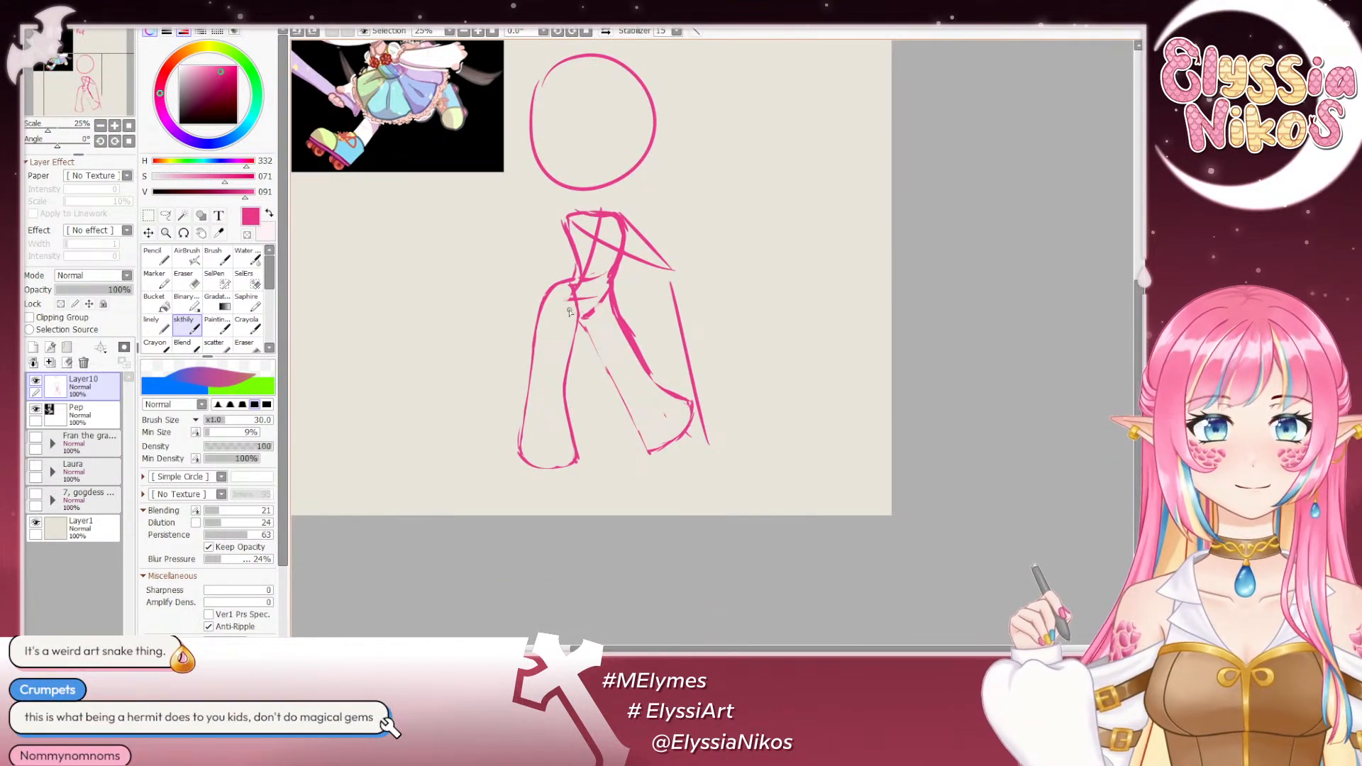
drag(584, 328, 623, 404)
key(ctrl+z)
key(ctrl+z)
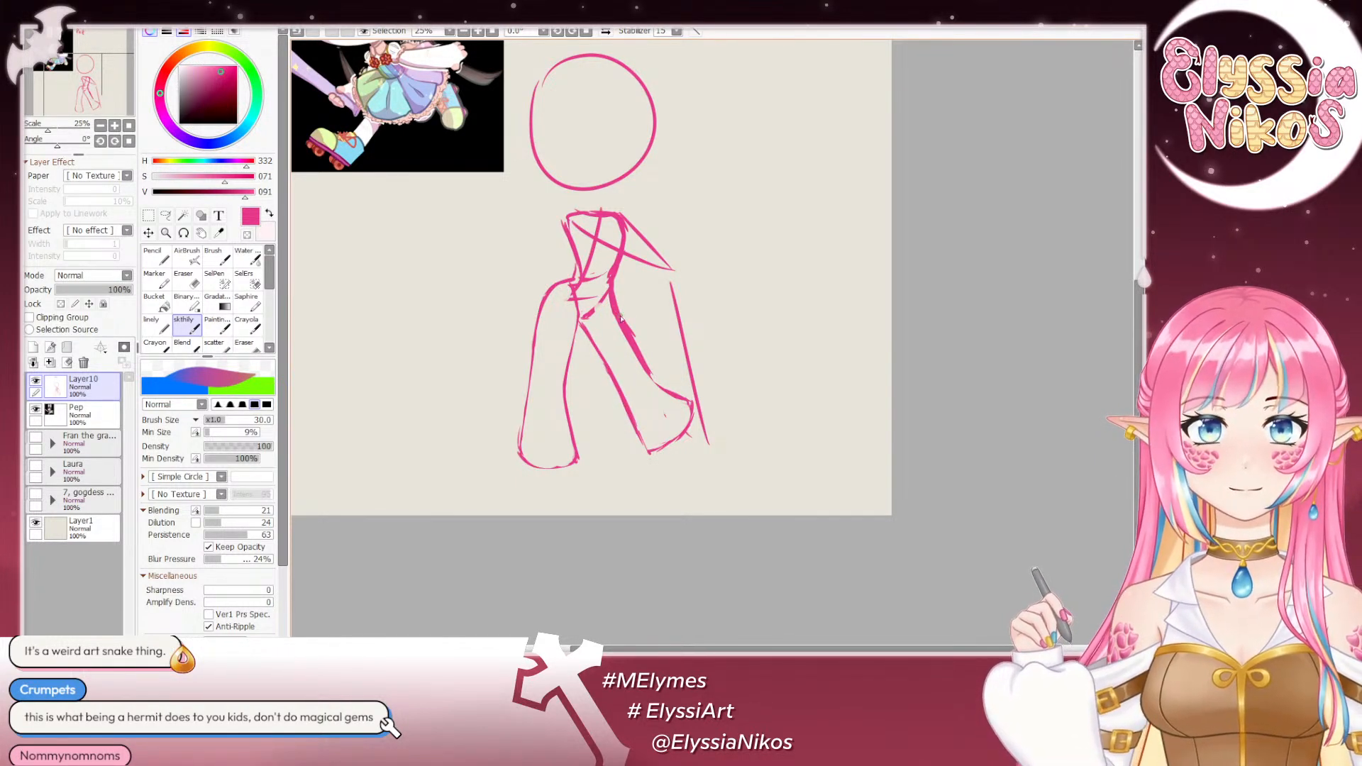
- Erase the construction lines inside the waist and pelvis, leaving only the outer body contour there
key(e)
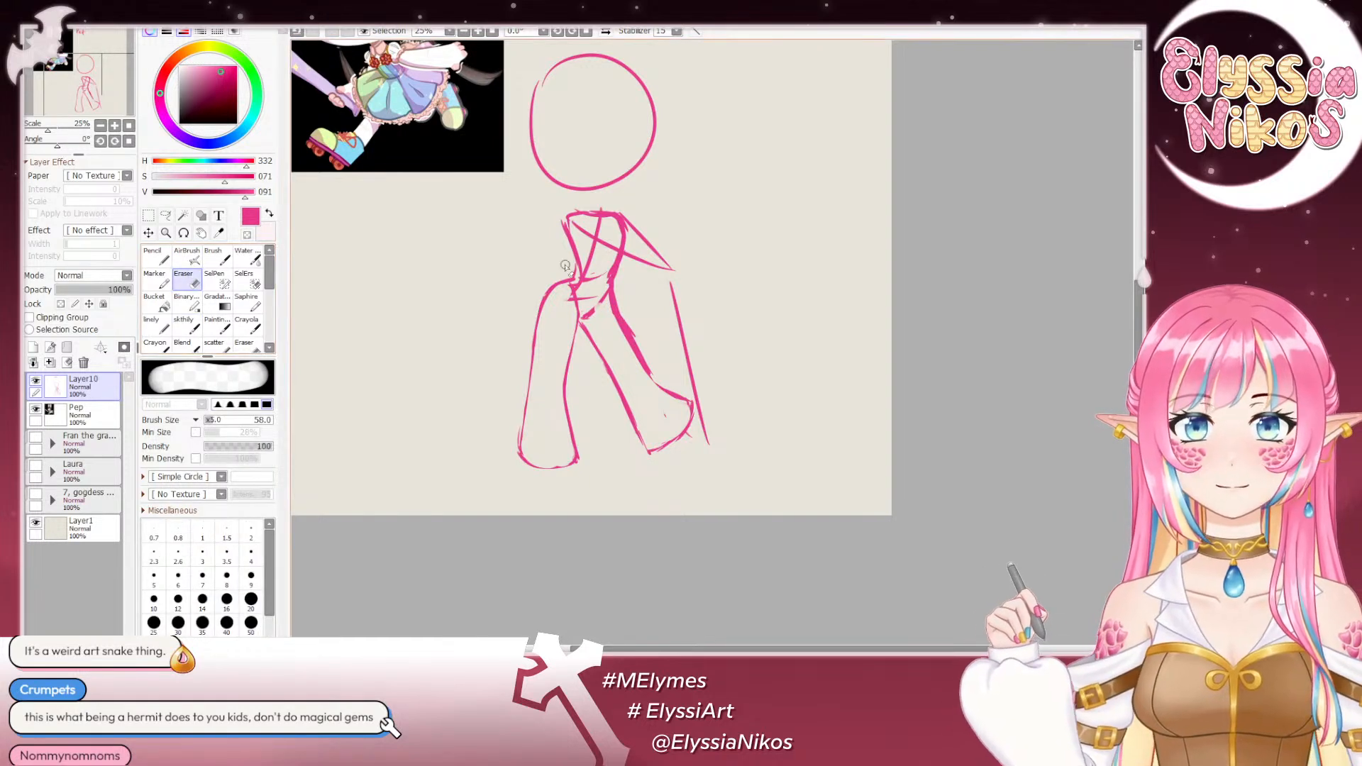
drag(590, 278, 571, 295)
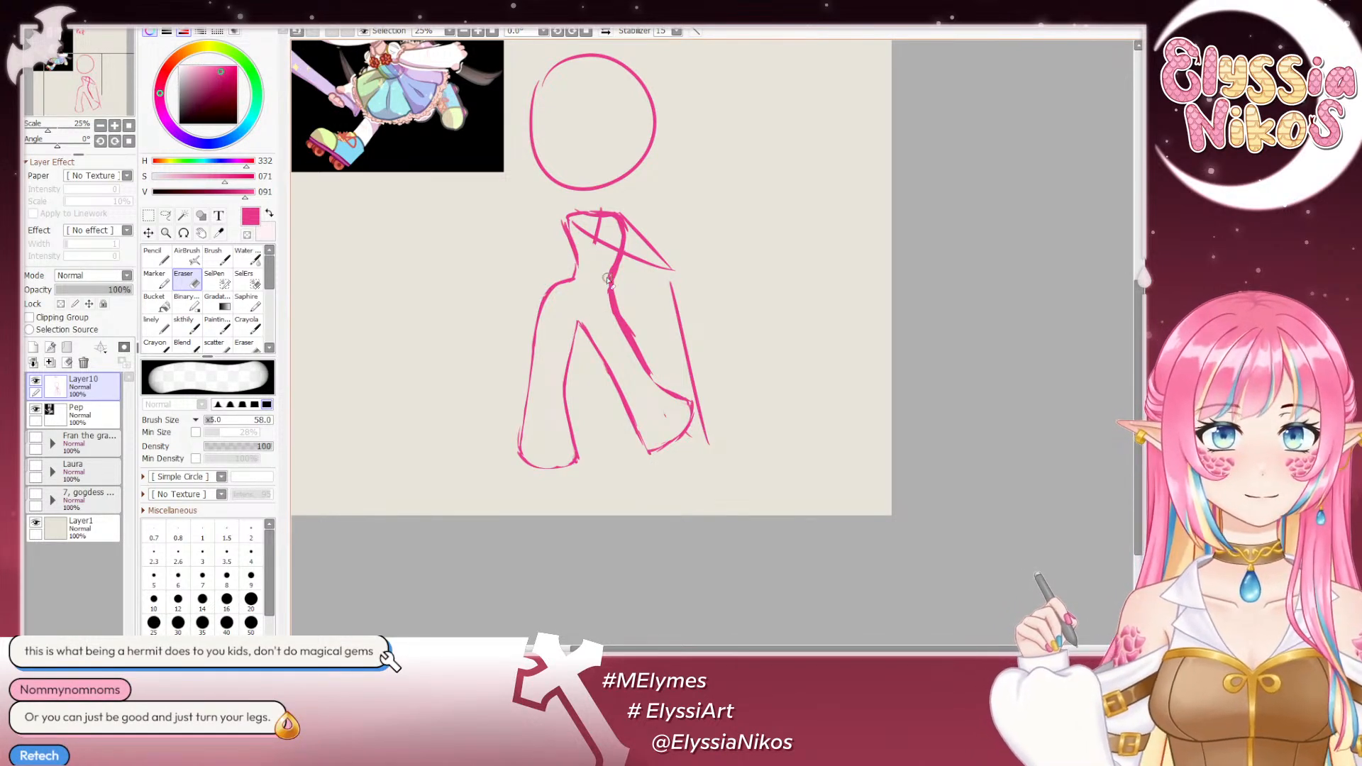
drag(583, 290, 583, 276)
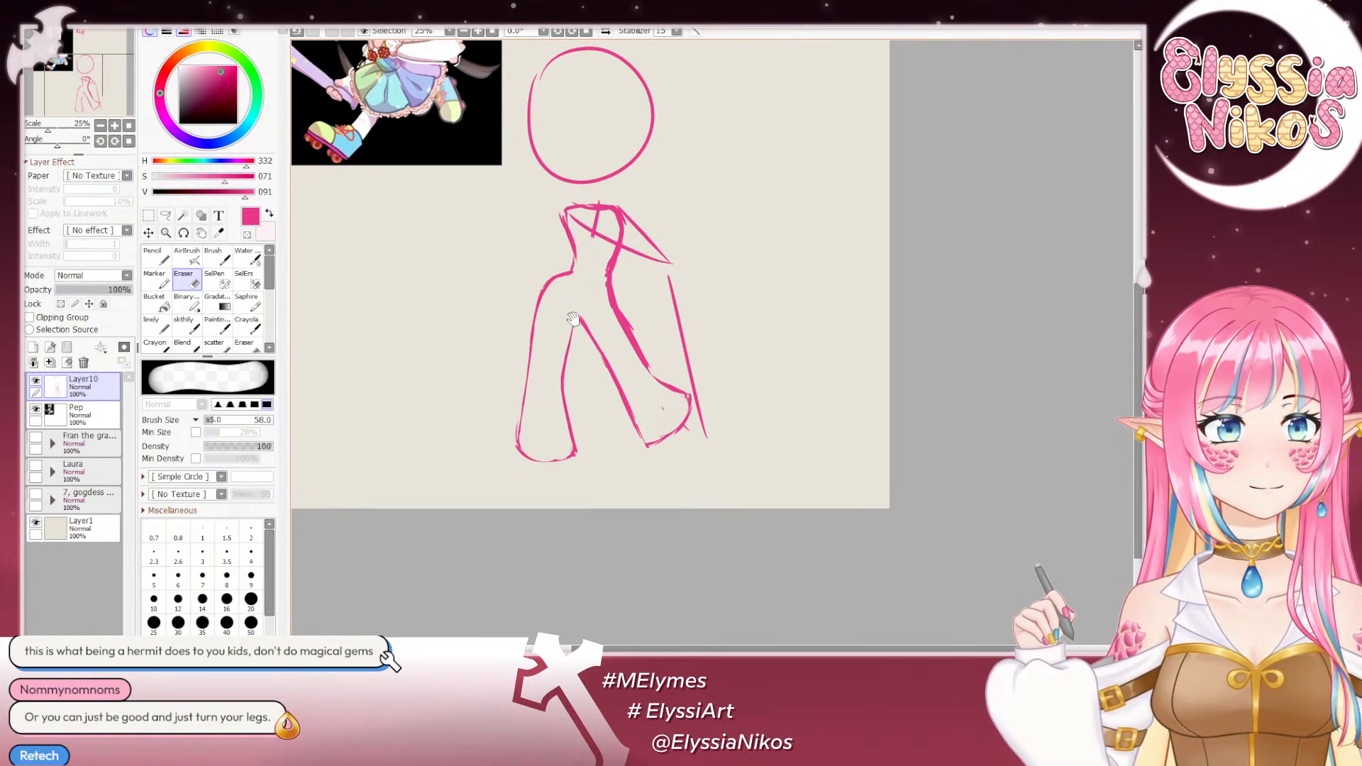
- Sharpen the notch where the image-left side of the waist meets the hip, filling in the line and trimming its inner edge
drag(594, 325, 614, 283)
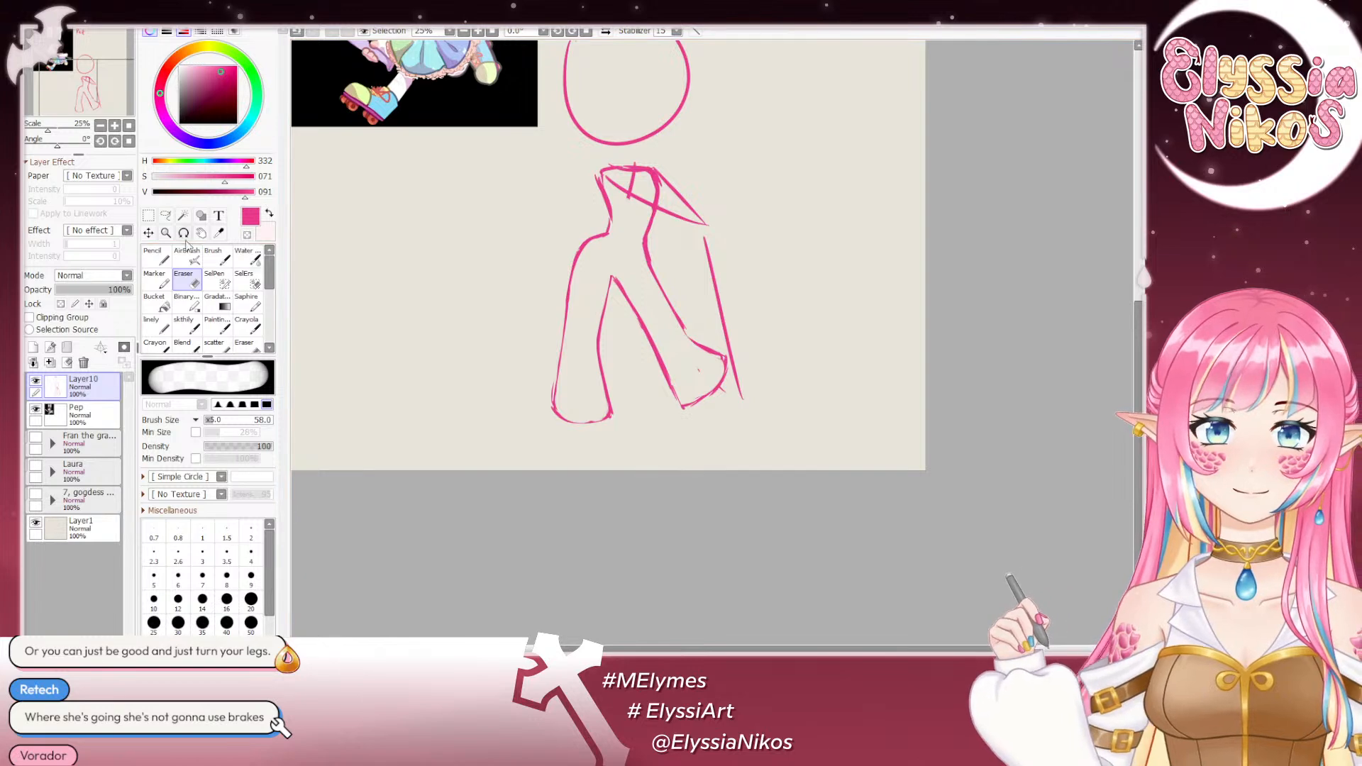
click(183, 322)
drag(404, 261, 427, 224)
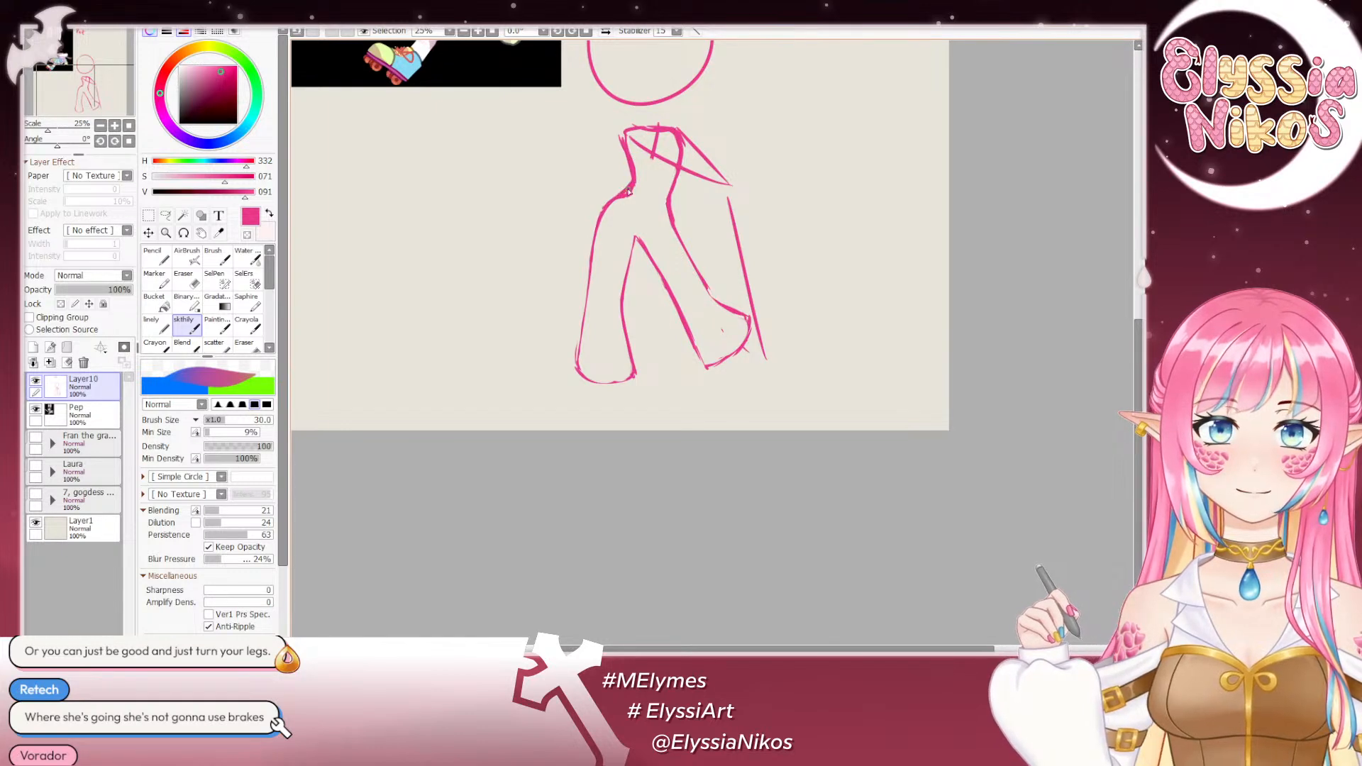
key(e)
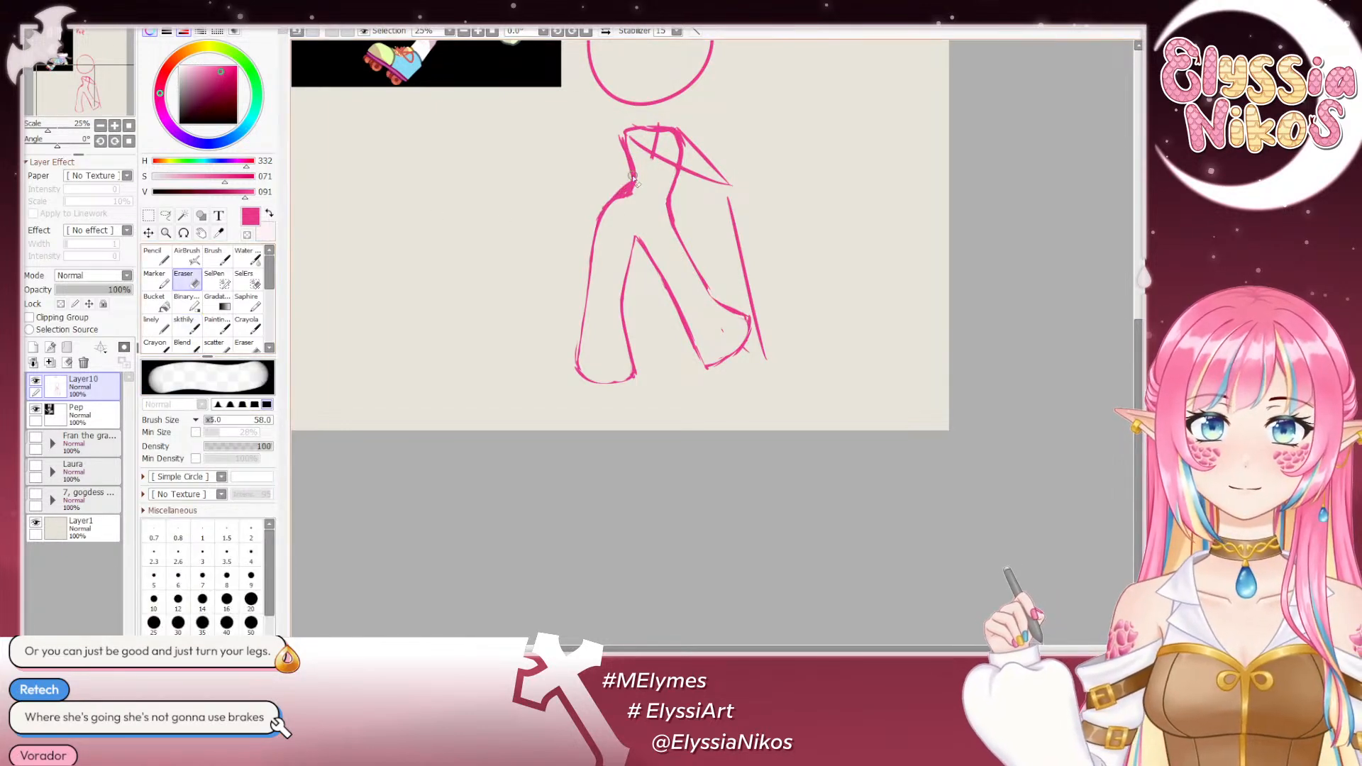
mouse_move(624, 207)
mouse_down()
mouse_move(637, 162)
mouse_move(637, 192)
mouse_up()
key(ctrl+z)
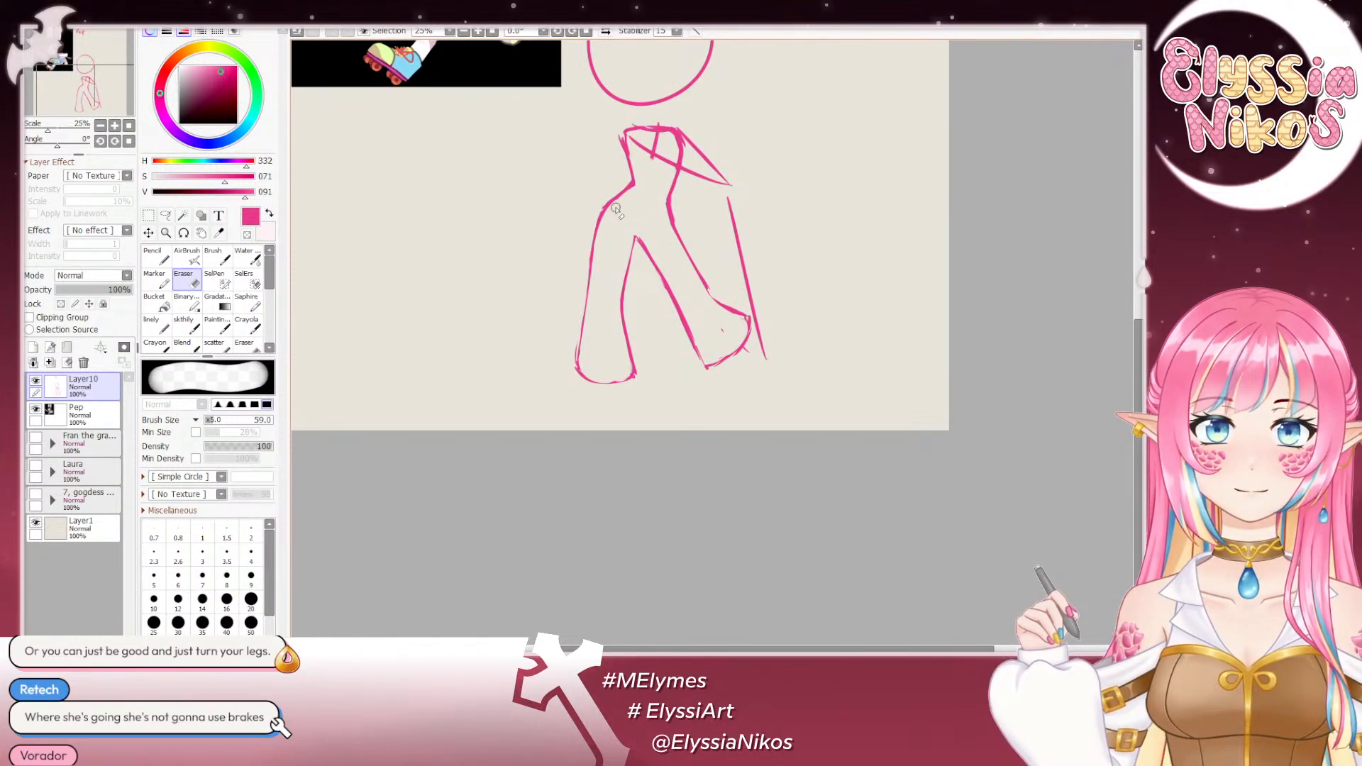
- Erase the piece of the diagonal guide line beside the image-right waist and redraw the contour from the waist down that leg's outer side
mouse_move(610, 283)
mouse_down()
mouse_move(567, 313)
mouse_move(584, 308)
mouse_up()
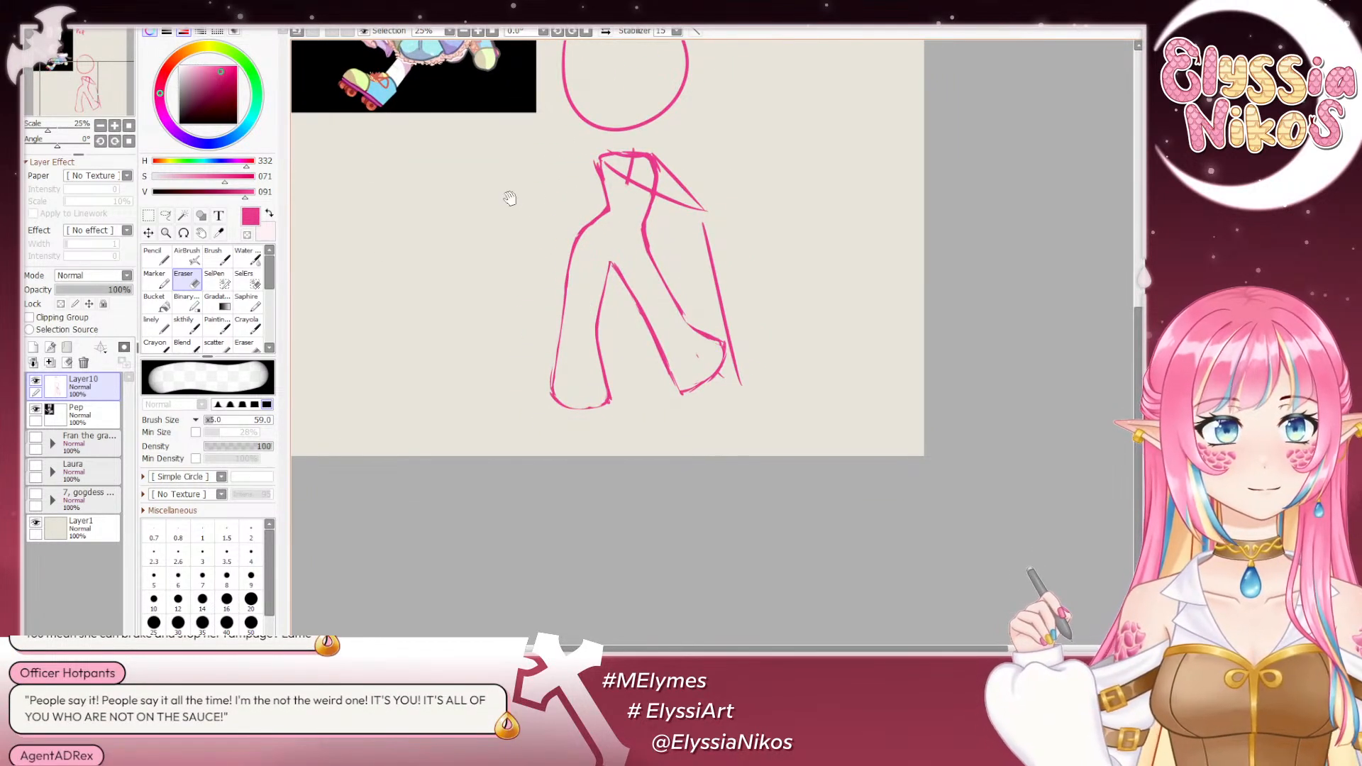
mouse_move(510, 198)
mouse_down()
mouse_move(535, 228)
mouse_move(596, 152)
mouse_move(581, 389)
mouse_up()
click(184, 322)
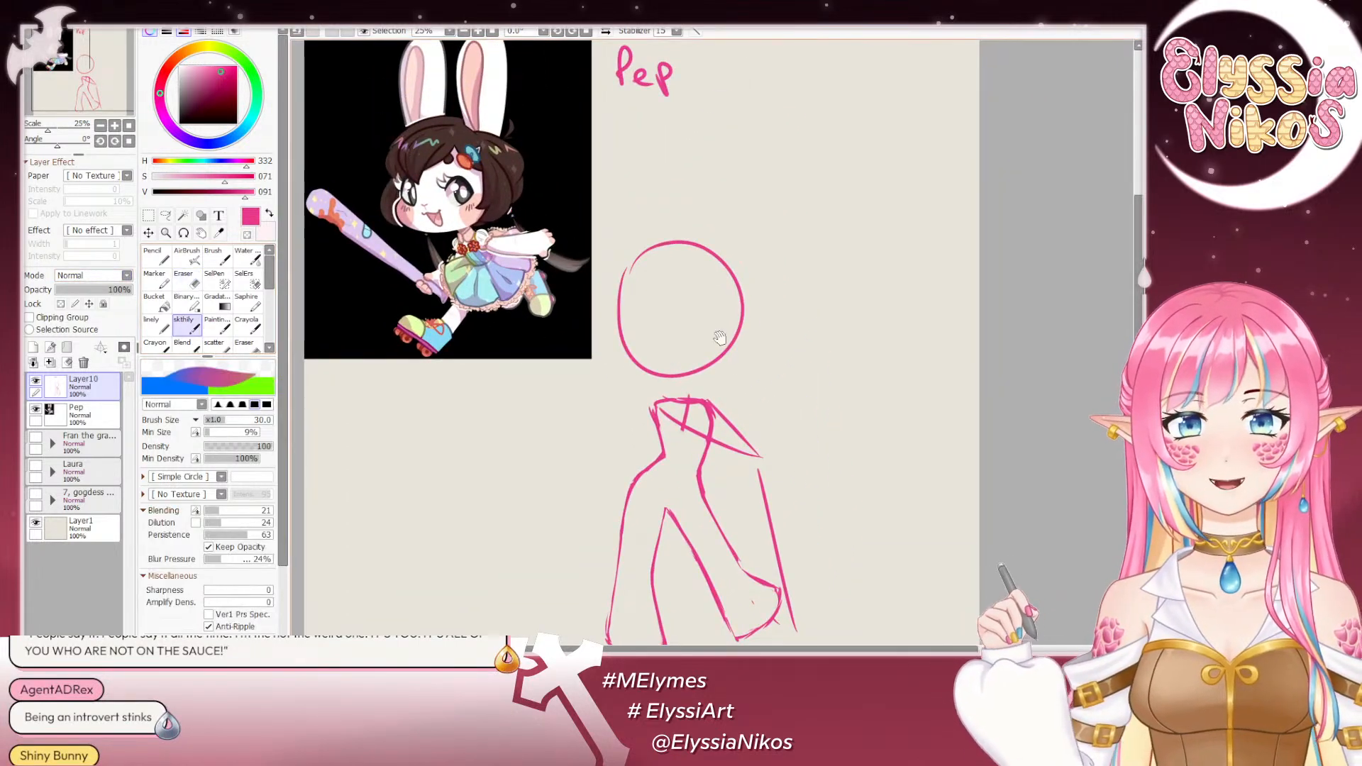
drag(719, 338, 660, 222)
key(e)
mouse_move(693, 385)
mouse_down()
mouse_move(636, 270)
mouse_move(596, 264)
mouse_up()
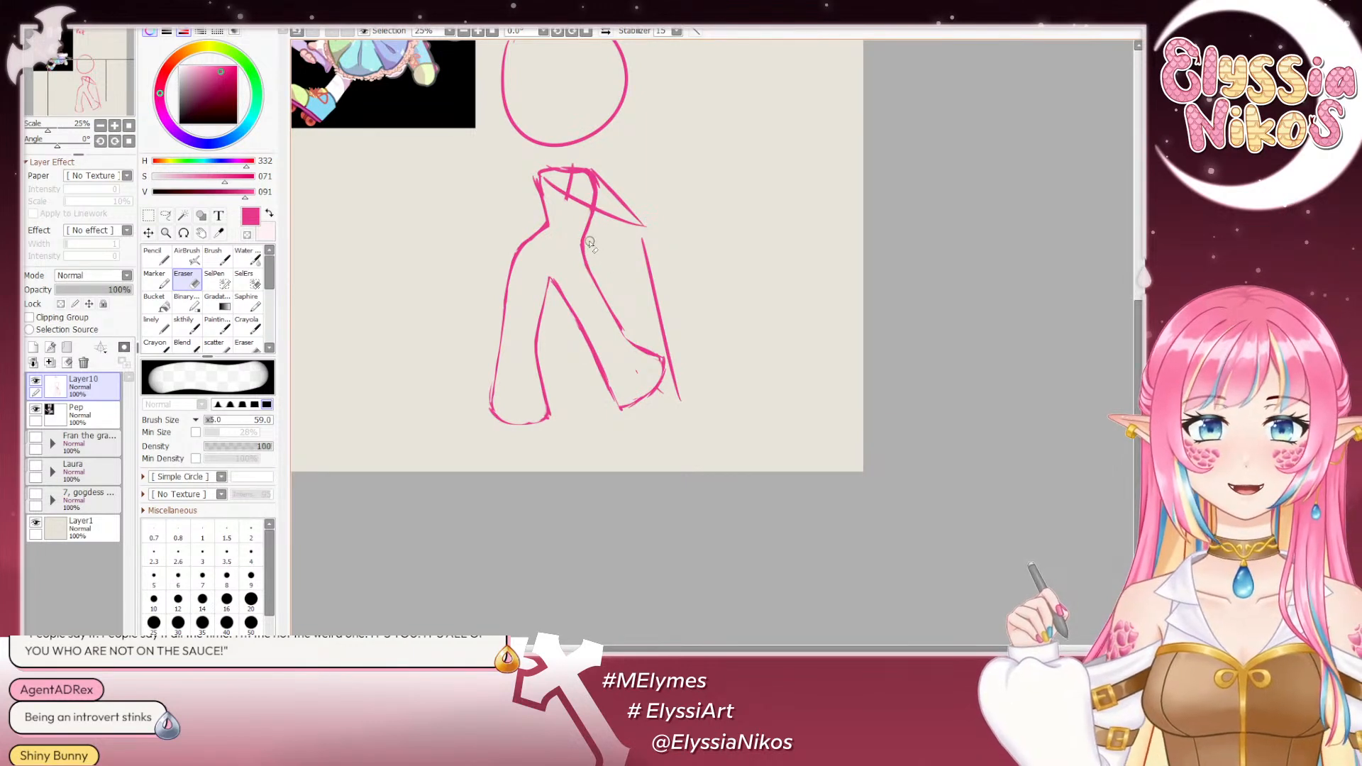
drag(602, 214, 589, 238)
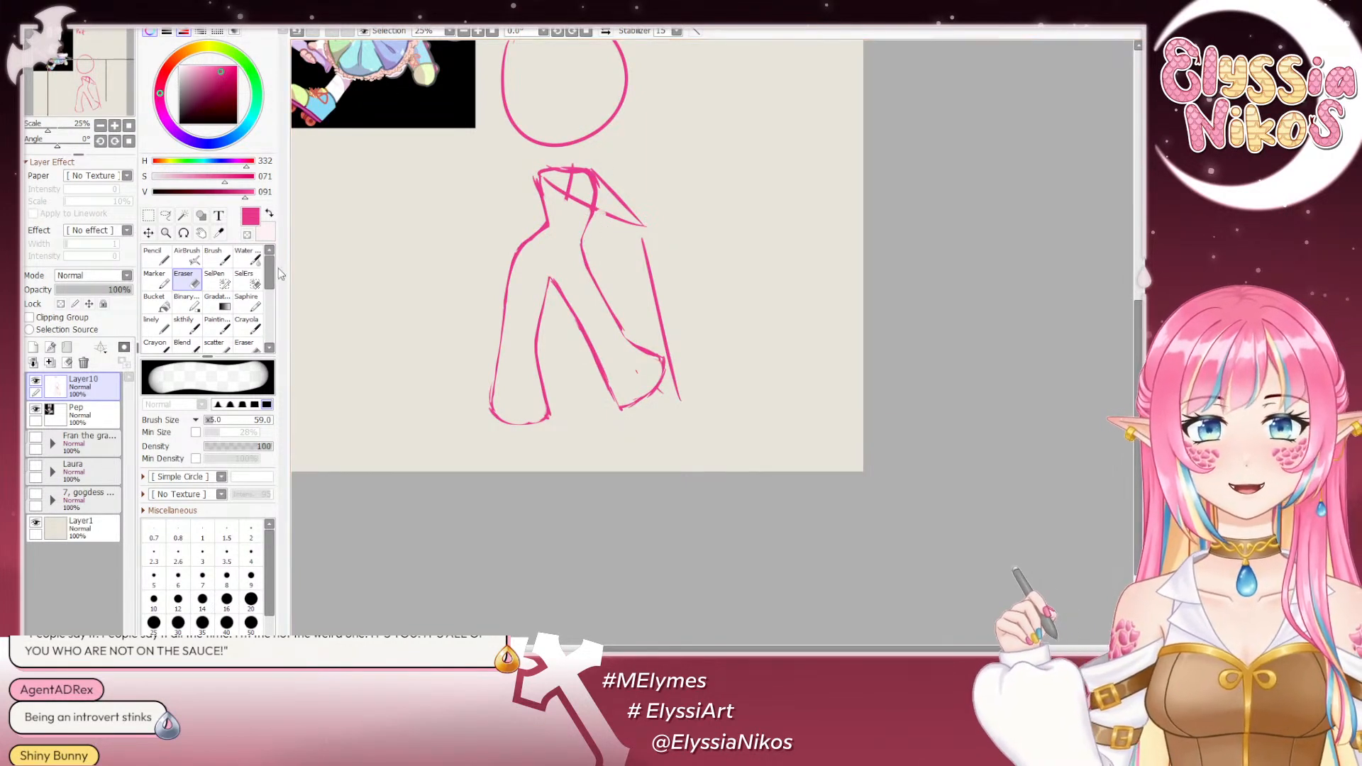
click(187, 327)
drag(625, 300, 650, 361)
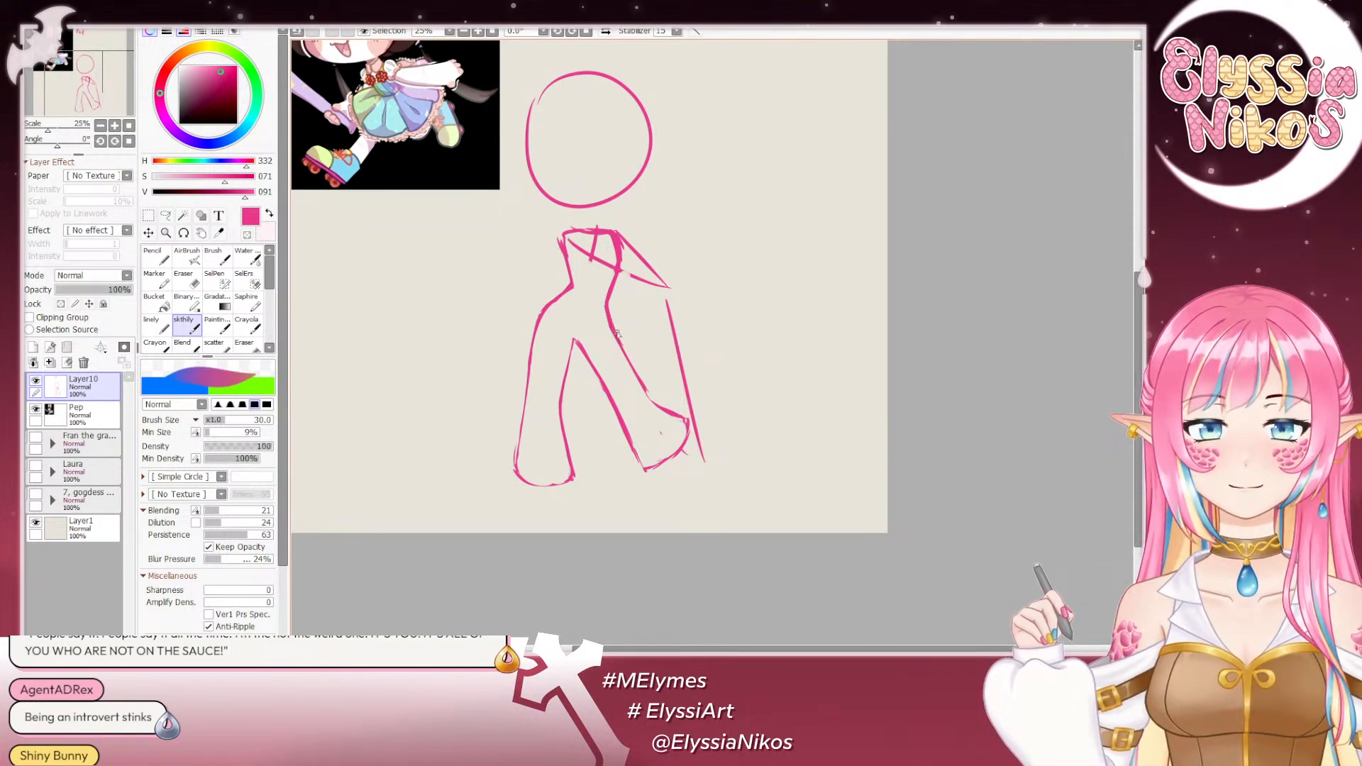
drag(608, 307, 638, 369)
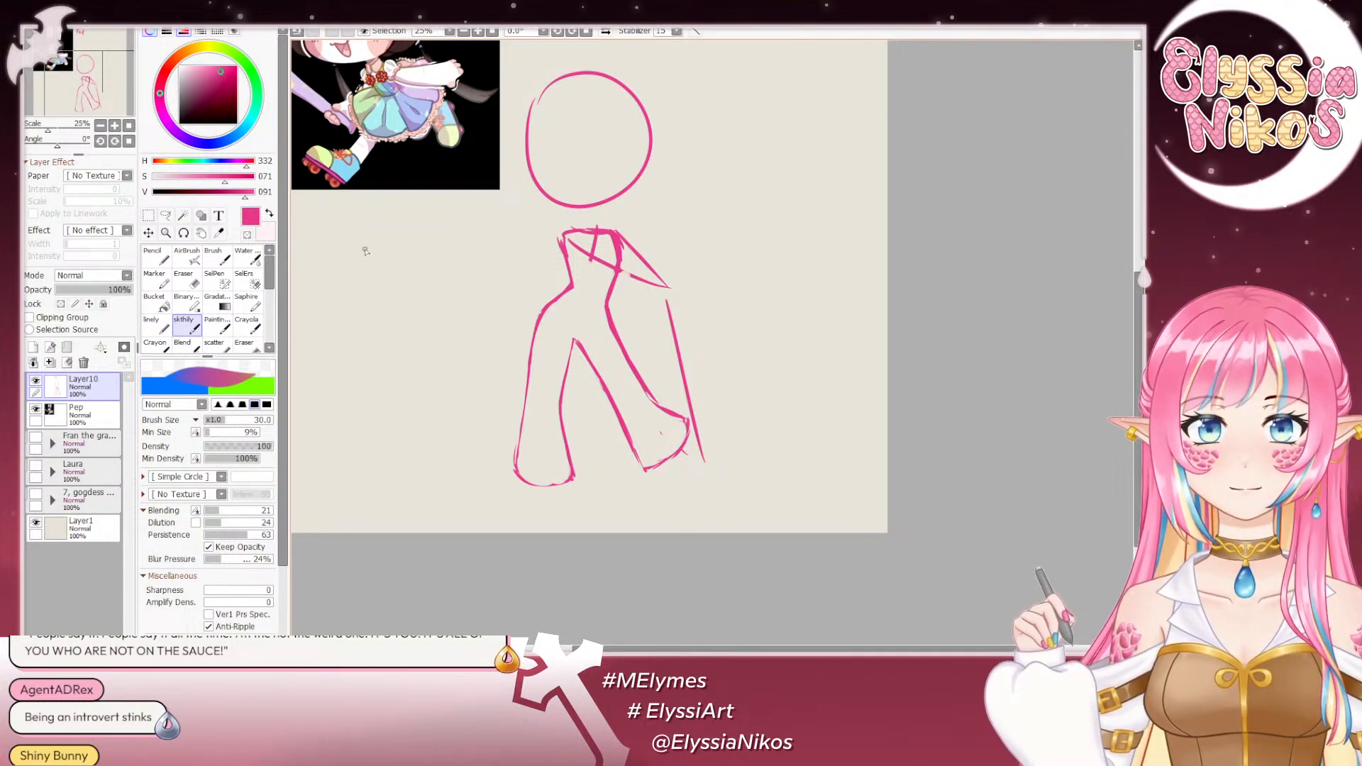
- Trim the rough outer contour of the image-left hip and thigh to a thin line with the Eraser
key(e)
mouse_move(575, 316)
mouse_down()
mouse_move(747, 530)
mouse_move(675, 454)
mouse_move(637, 349)
mouse_move(737, 460)
mouse_up()
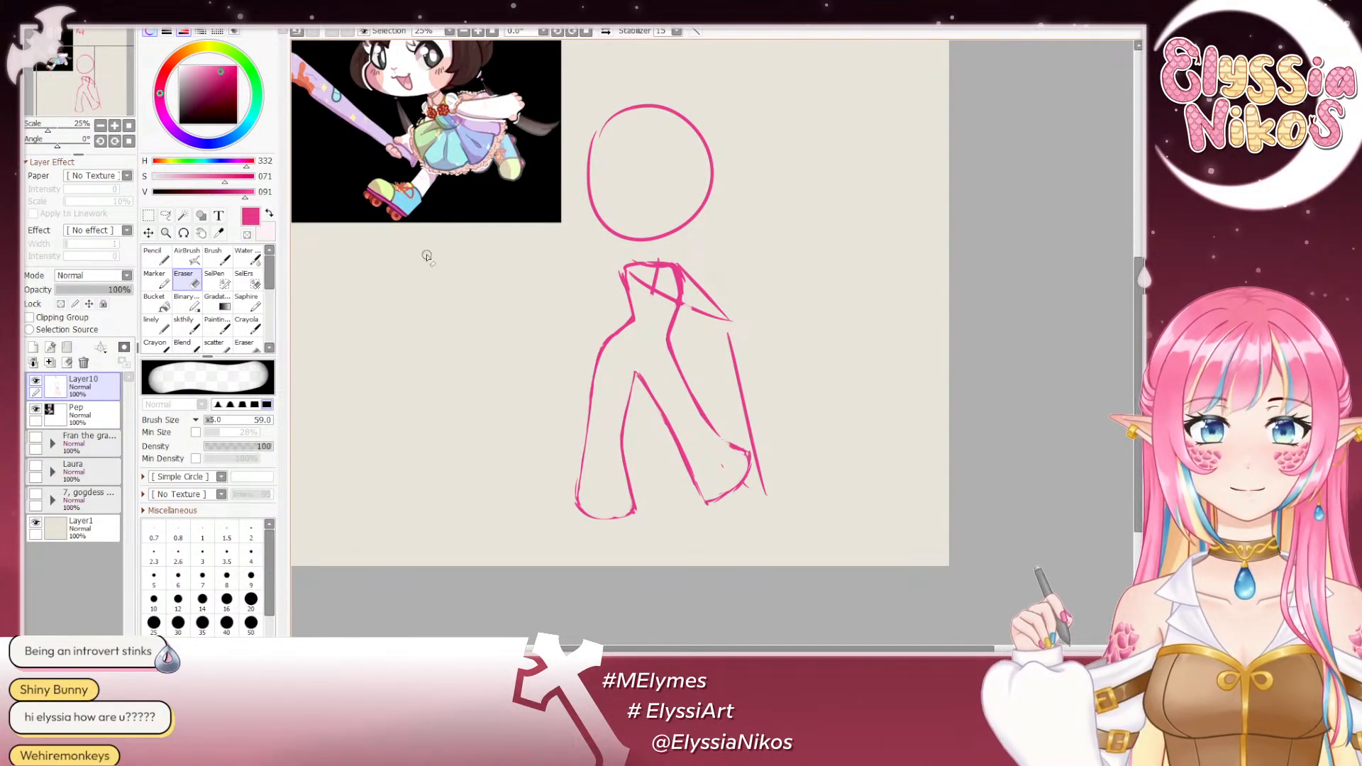
mouse_move(514, 334)
mouse_down()
mouse_move(647, 532)
mouse_move(541, 305)
mouse_up()
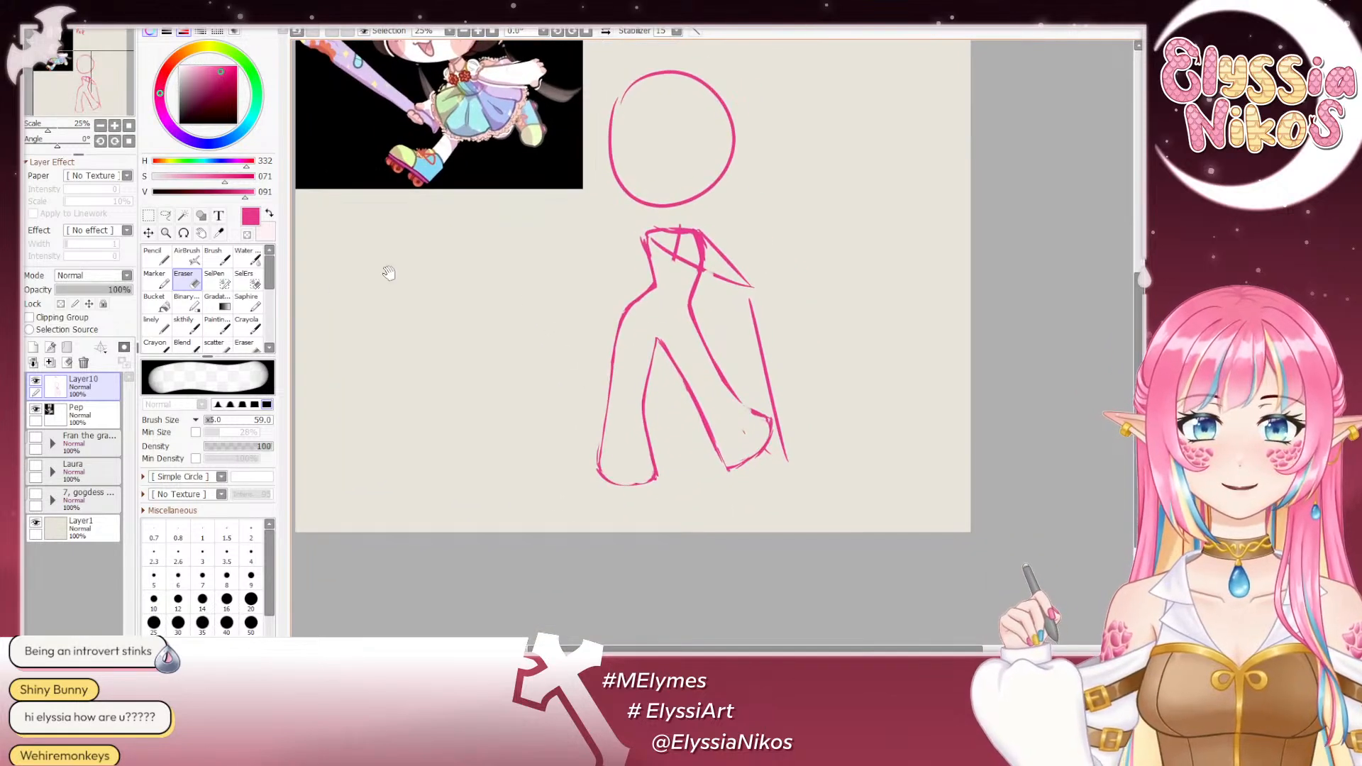
click(192, 325)
drag(622, 334, 614, 299)
key(e)
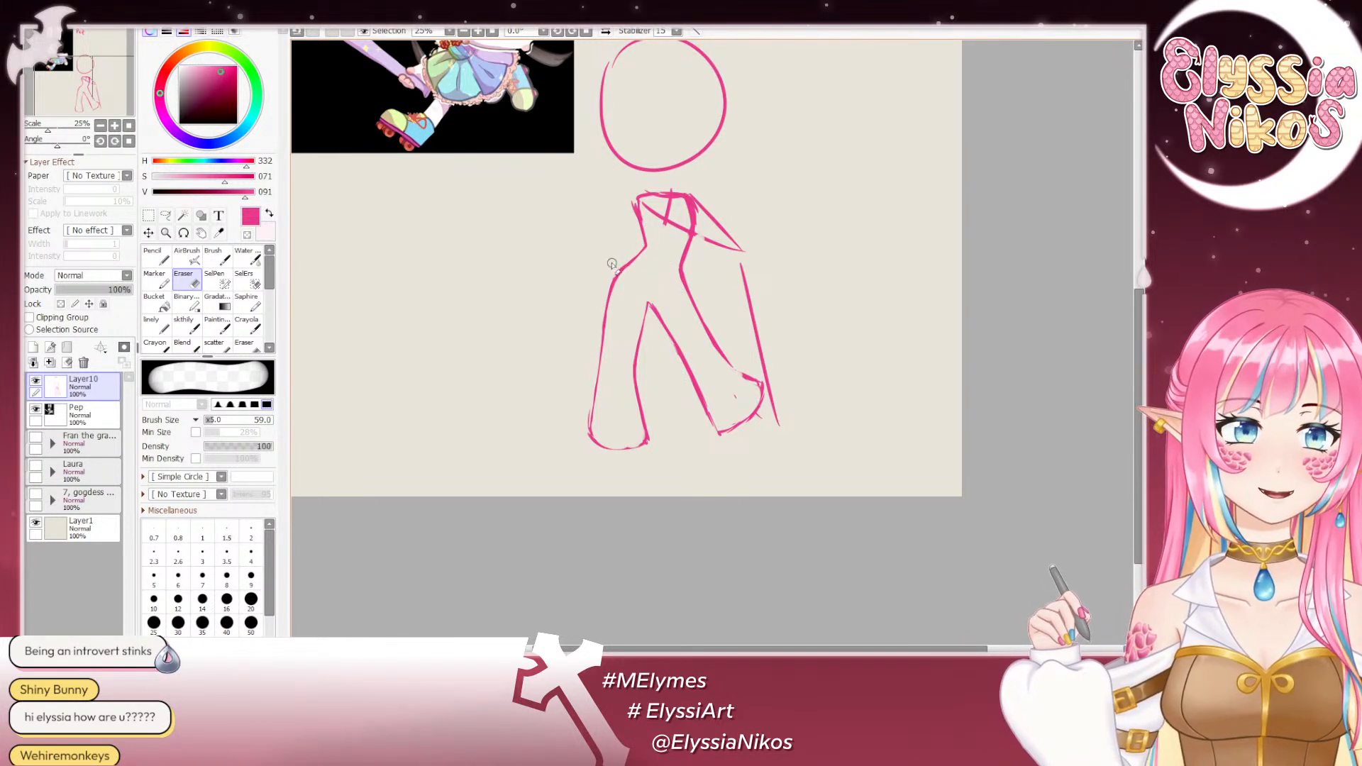
mouse_move(632, 281)
mouse_down()
mouse_move(608, 298)
mouse_move(642, 321)
mouse_up()
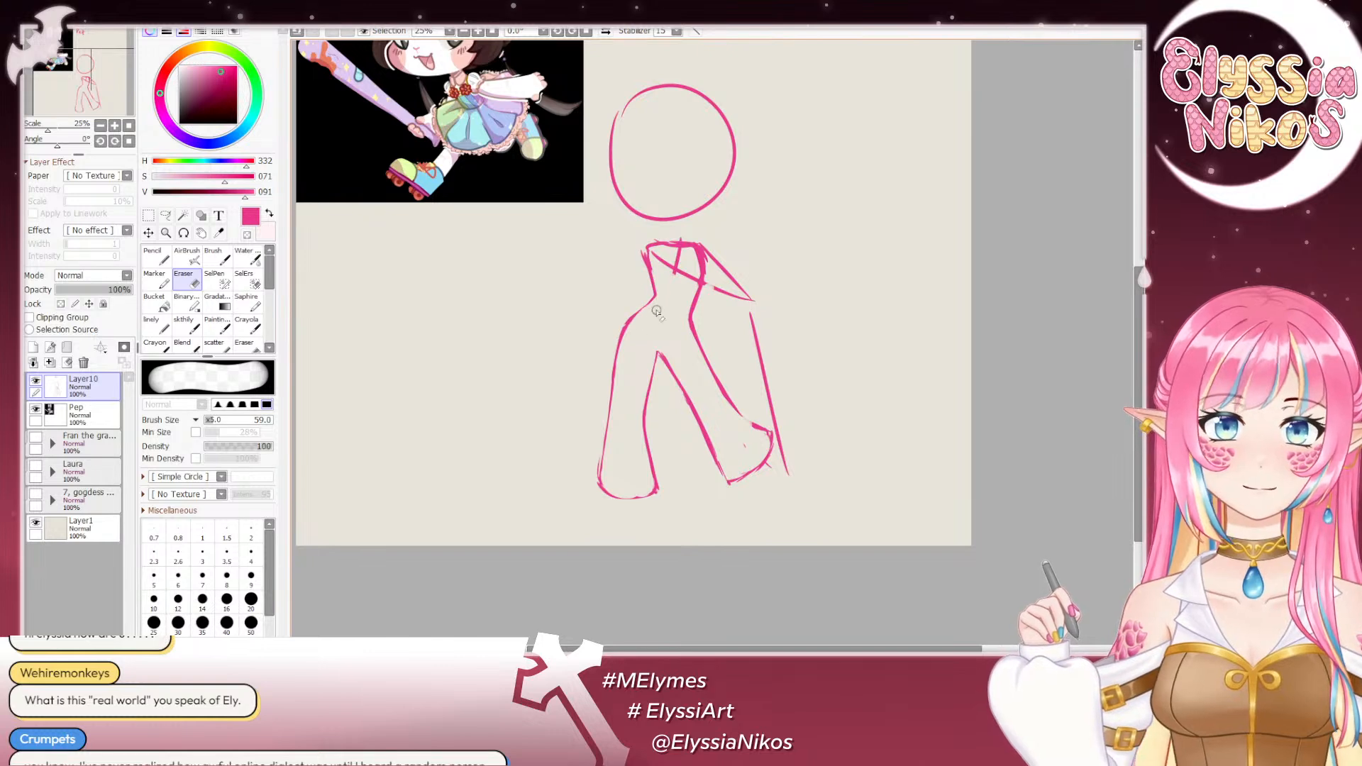
- Redraw the outer contour of the image-left hip and thigh as one smooth curve from the waist downward, retrying the stroke as needed
click(188, 326)
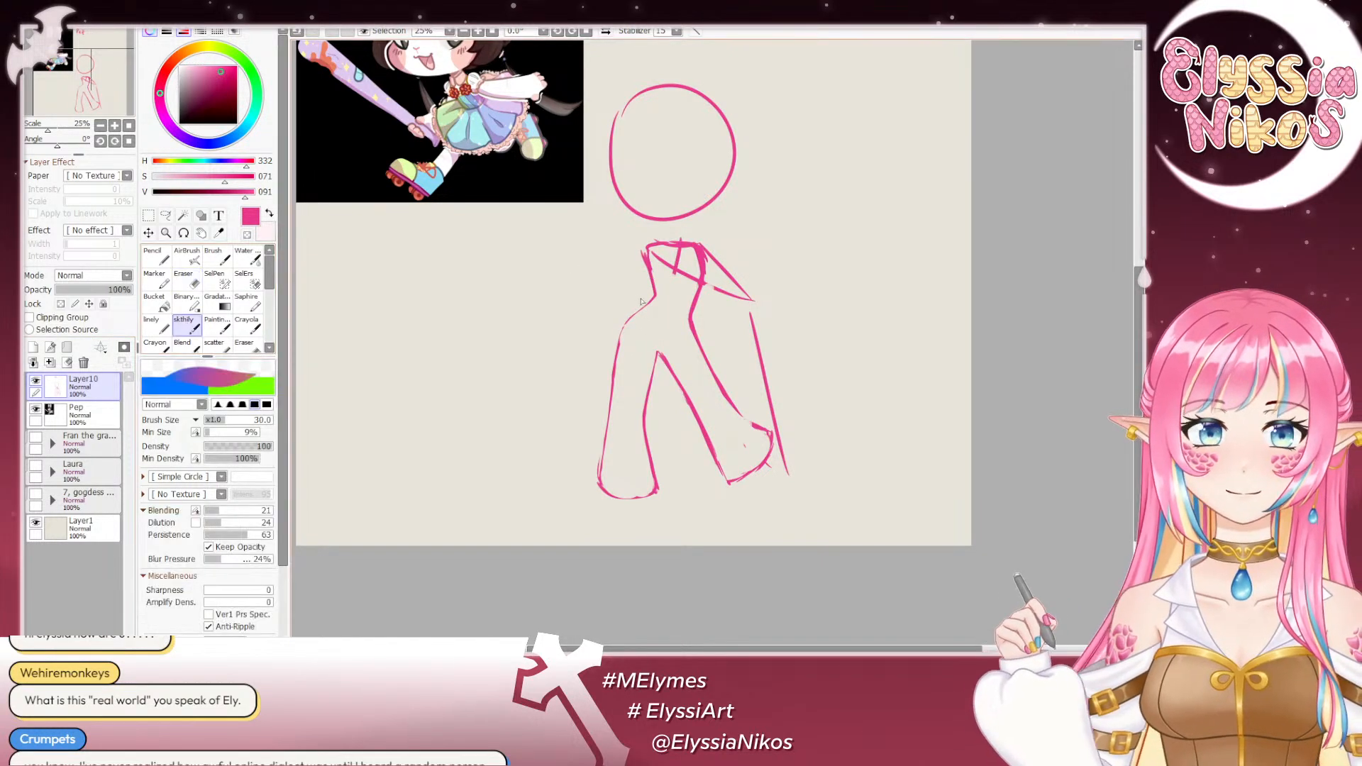
drag(639, 285, 642, 236)
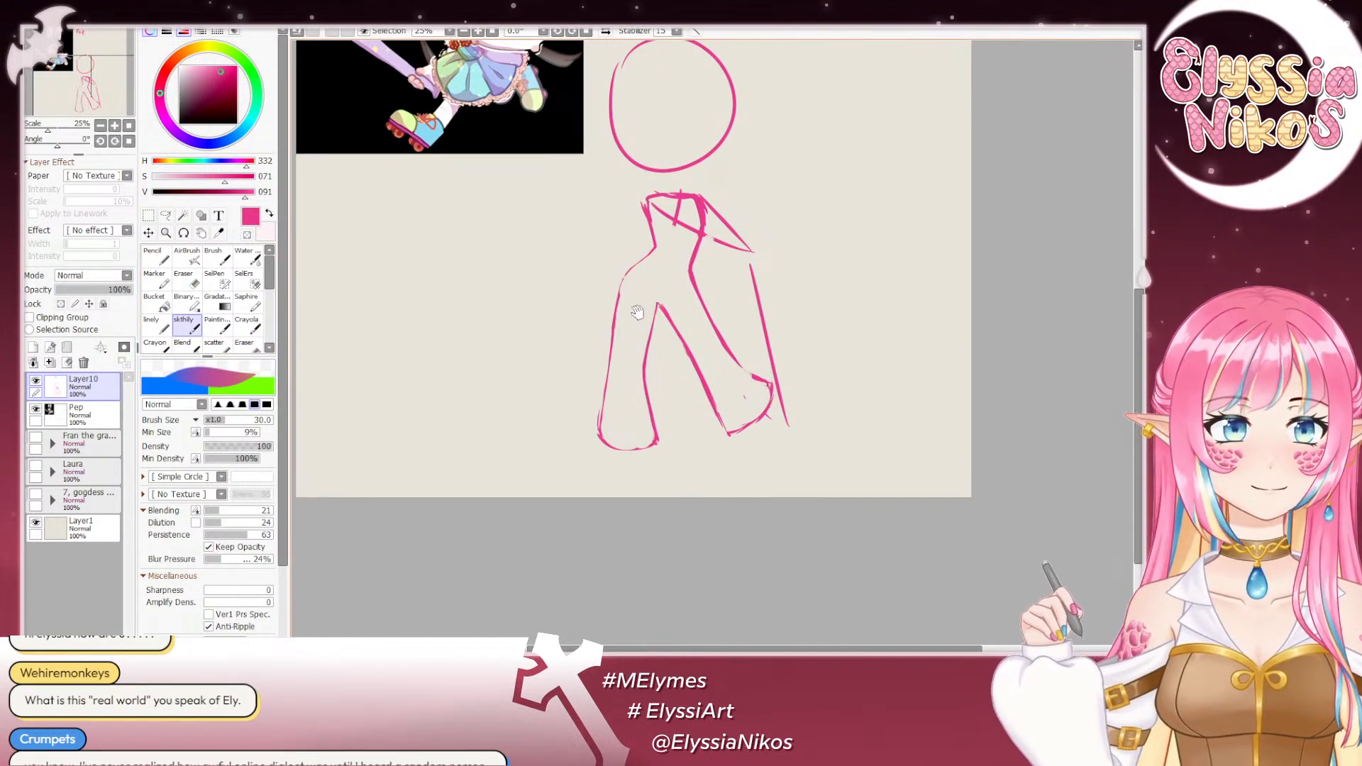
drag(637, 312, 635, 284)
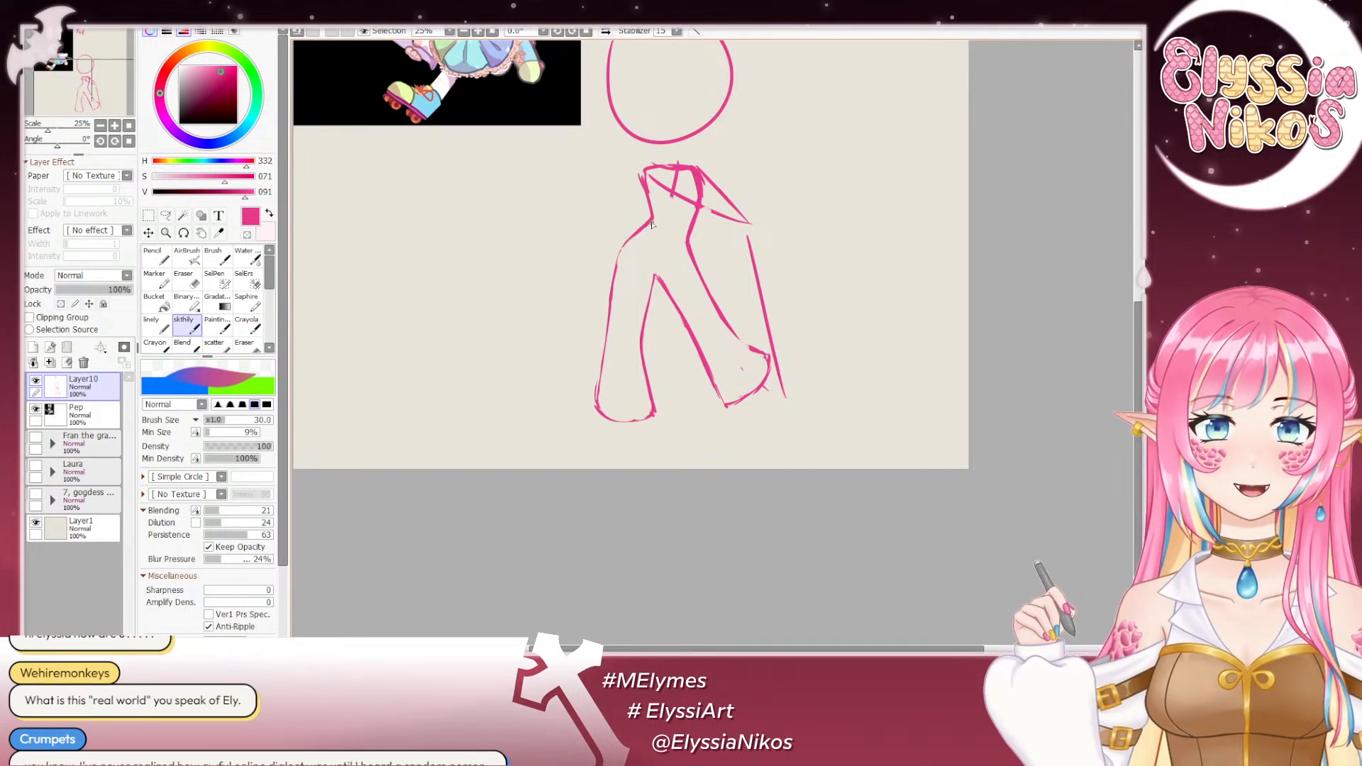
key(ctrl+z)
drag(652, 221, 606, 282)
key(ctrl+z)
key(ctrl+z)
drag(637, 231, 612, 280)
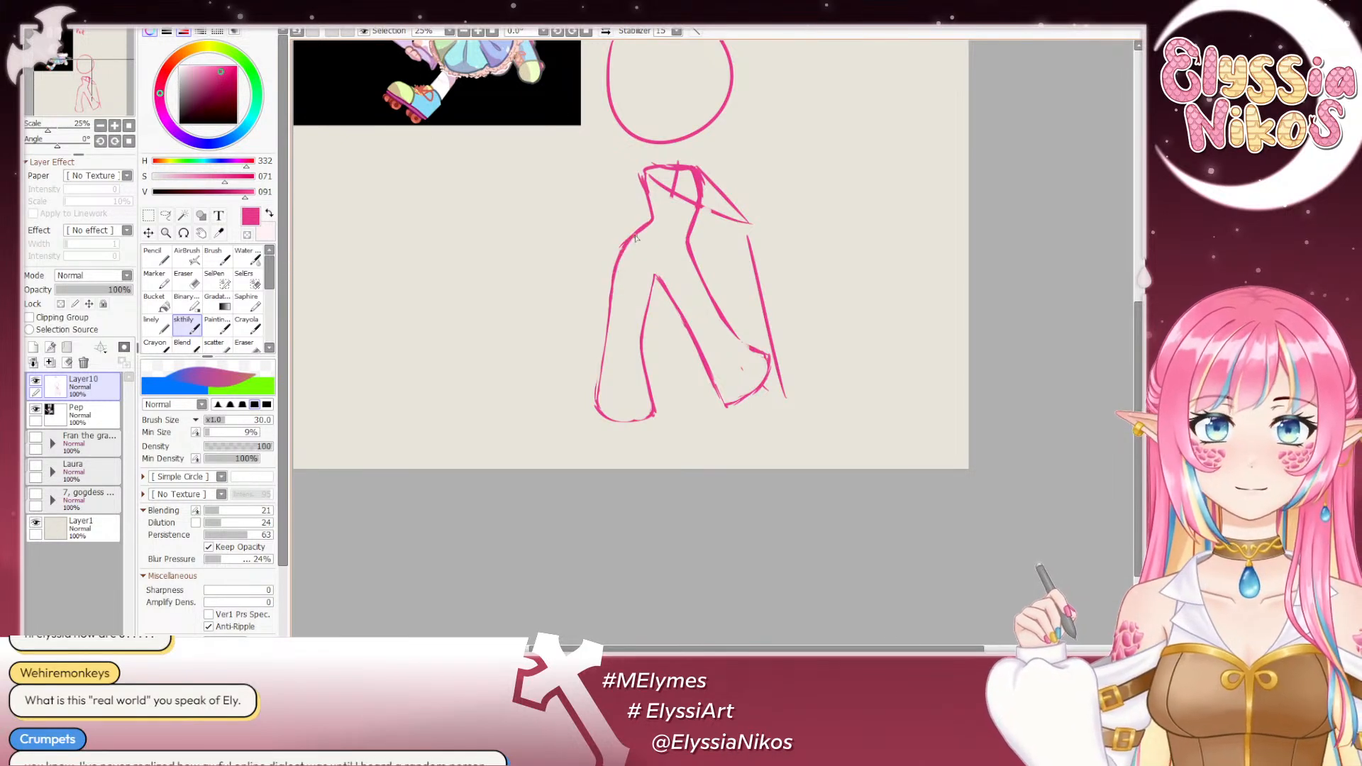
key(ctrl+z)
drag(649, 224, 607, 290)
key(ctrl+z)
drag(649, 222, 610, 286)
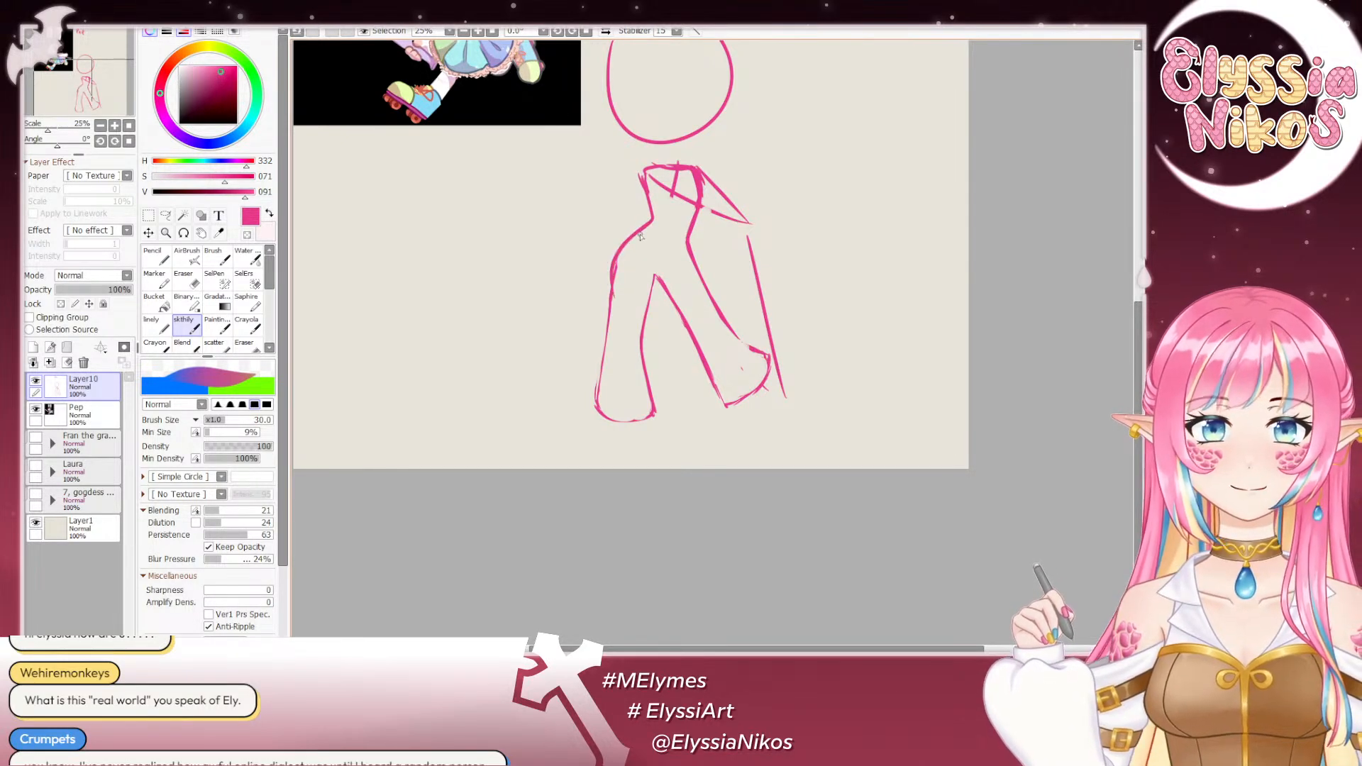
key(ctrl+z)
drag(634, 234, 605, 351)
key(ctrl+z)
key(ctrl+z)
key(ctrl+z)
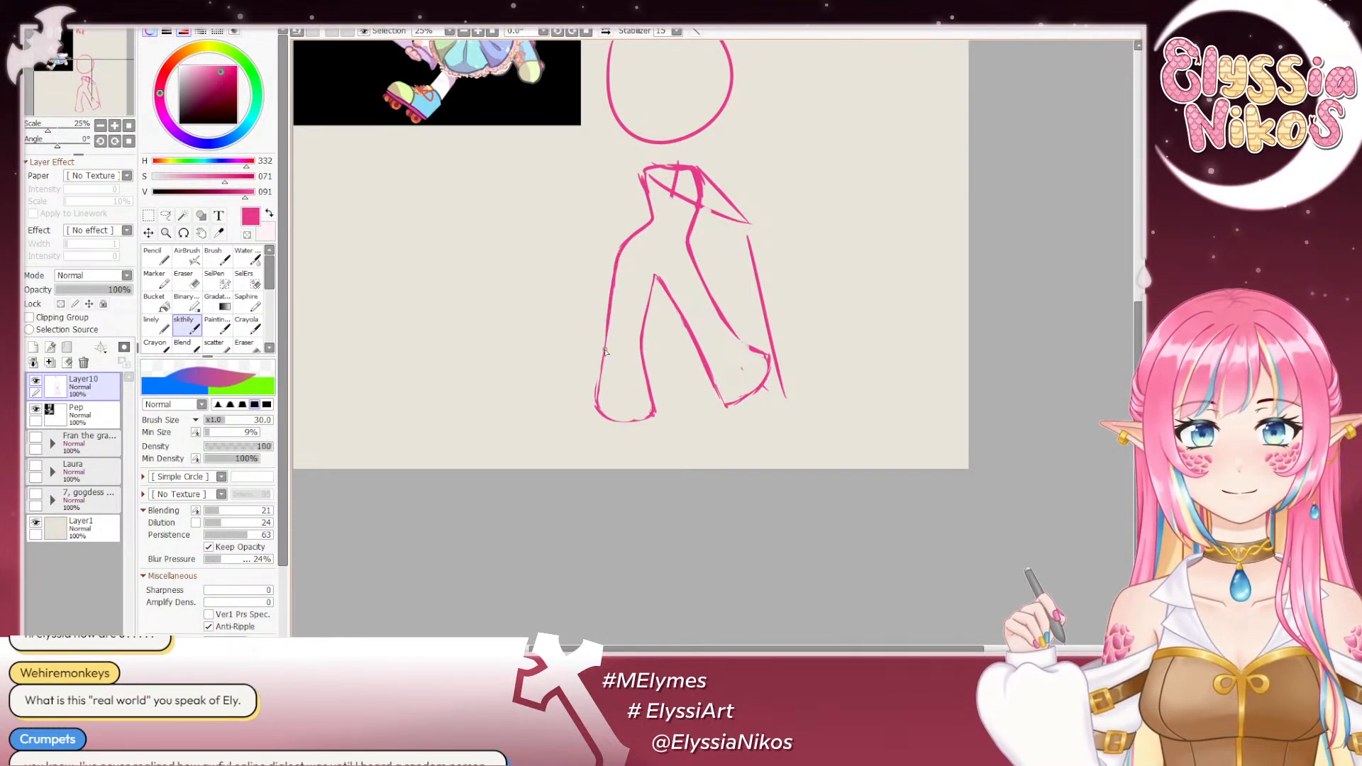
- Sketch a short dashed line from the image-left hip crease down to the crotch to mark where that leg joins the pelvis
key(e)
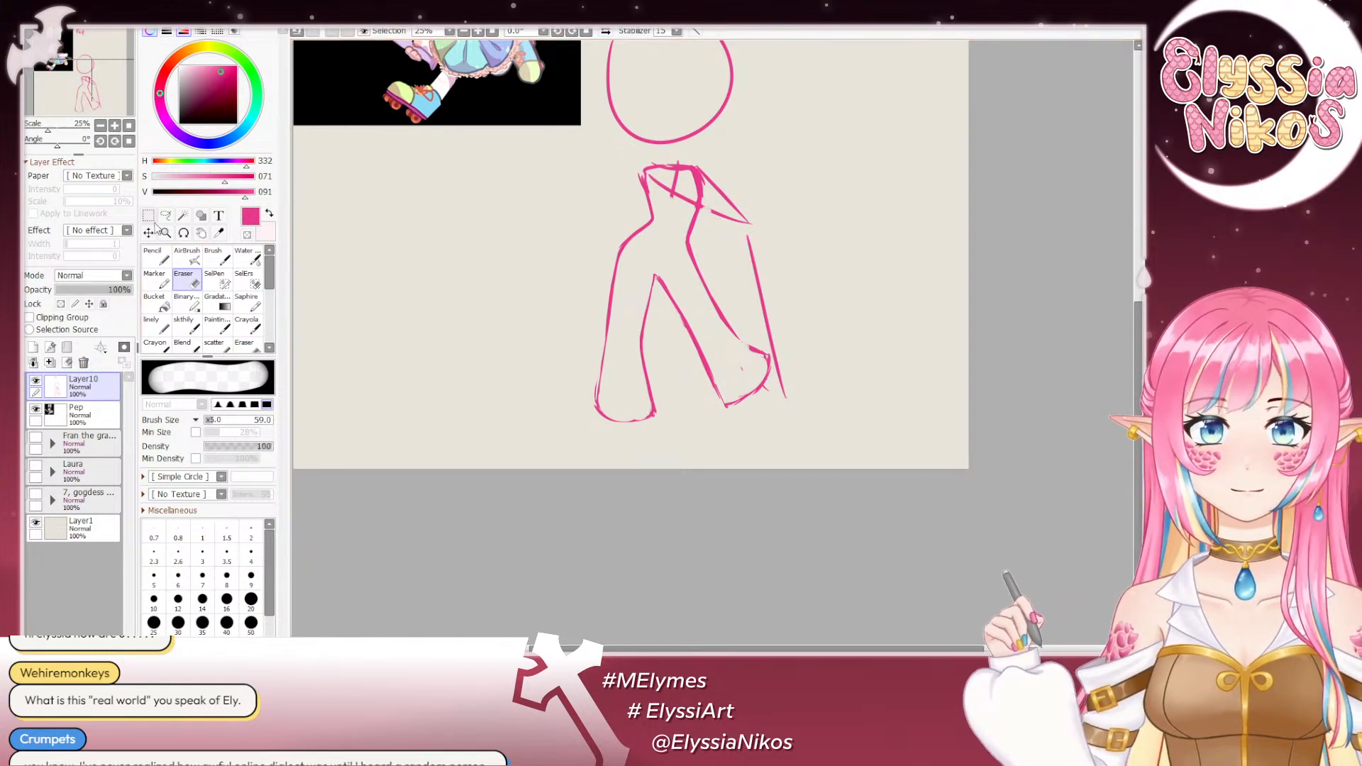
key(a)
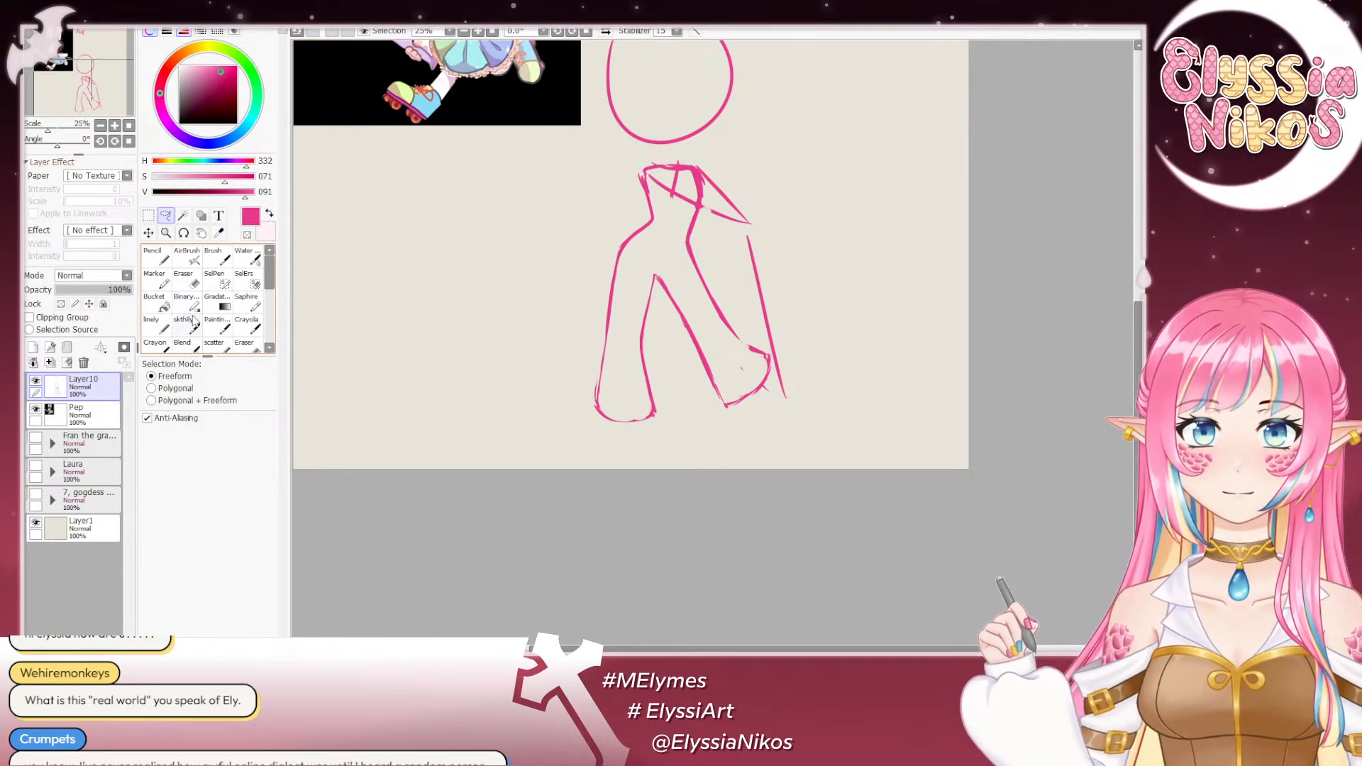
key(b)
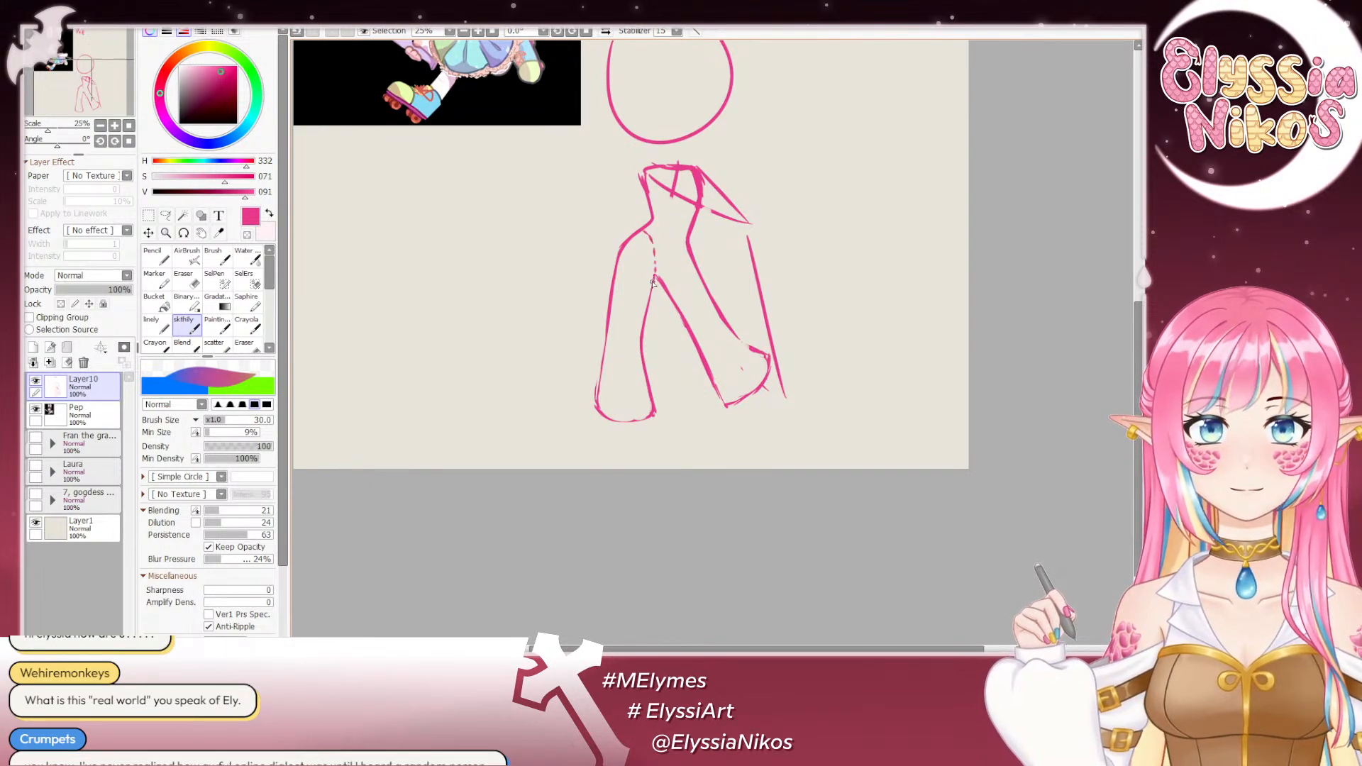
- Lasso the whole image-left leg, paste a copy of it on a new layer and start a free transform on the copy
key(a)
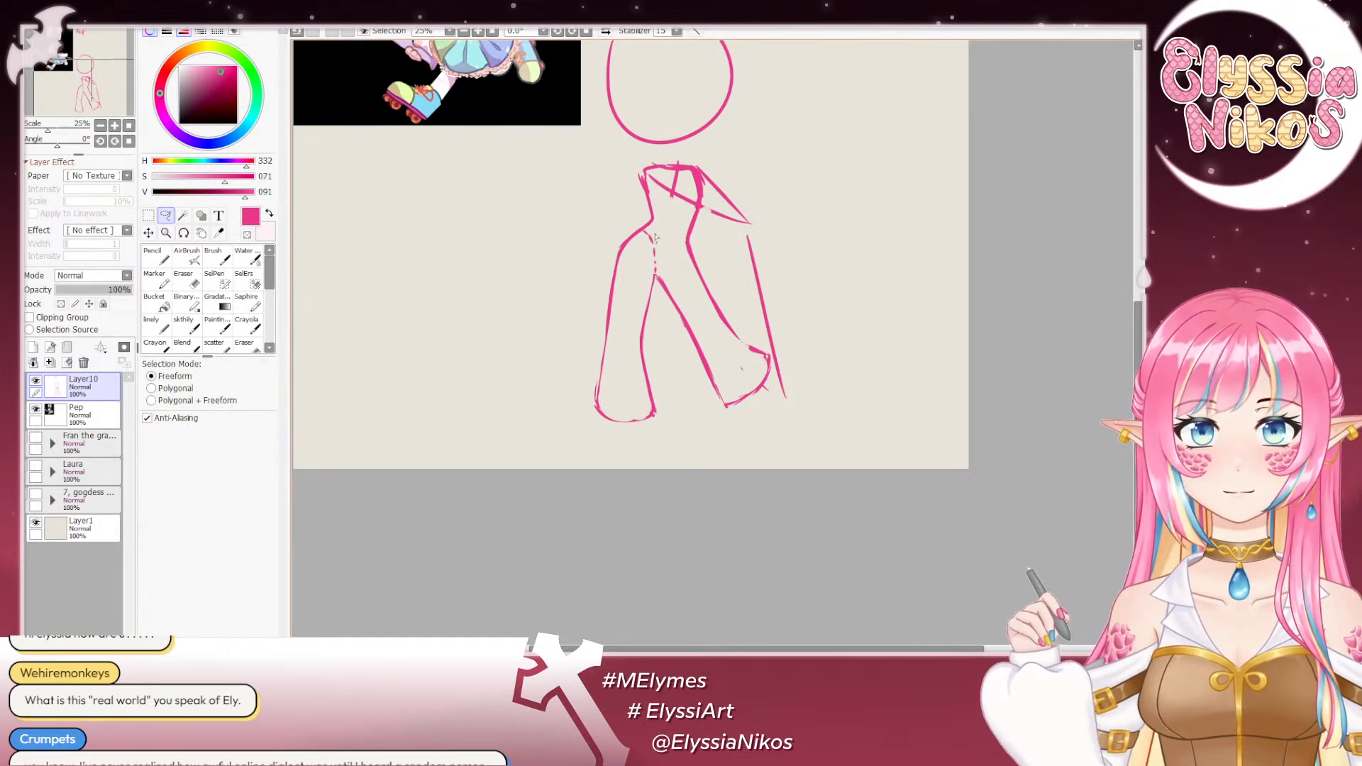
mouse_move(655, 238)
mouse_down()
mouse_move(611, 506)
mouse_move(660, 365)
mouse_up()
drag(653, 295, 656, 271)
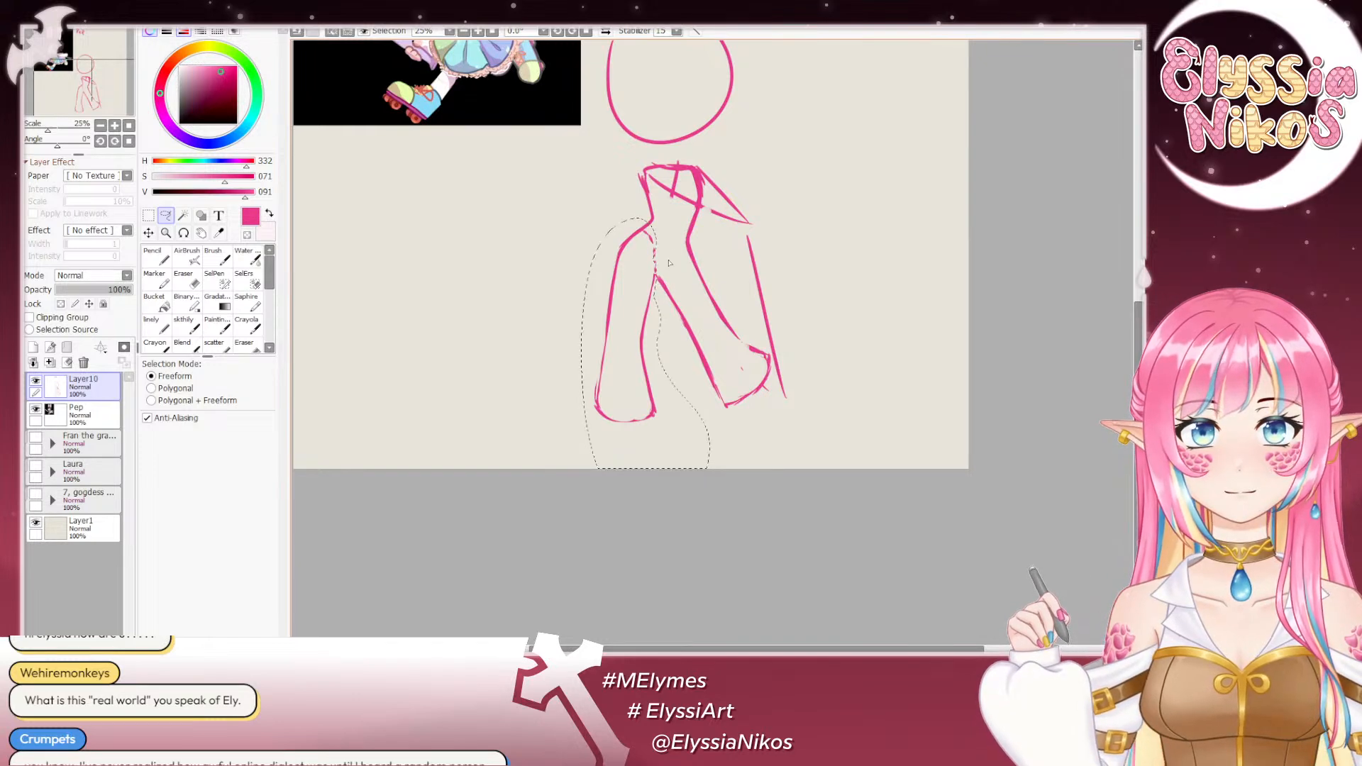
key(ctrl+x)
key(ctrl+v)
key(ctrl+t)
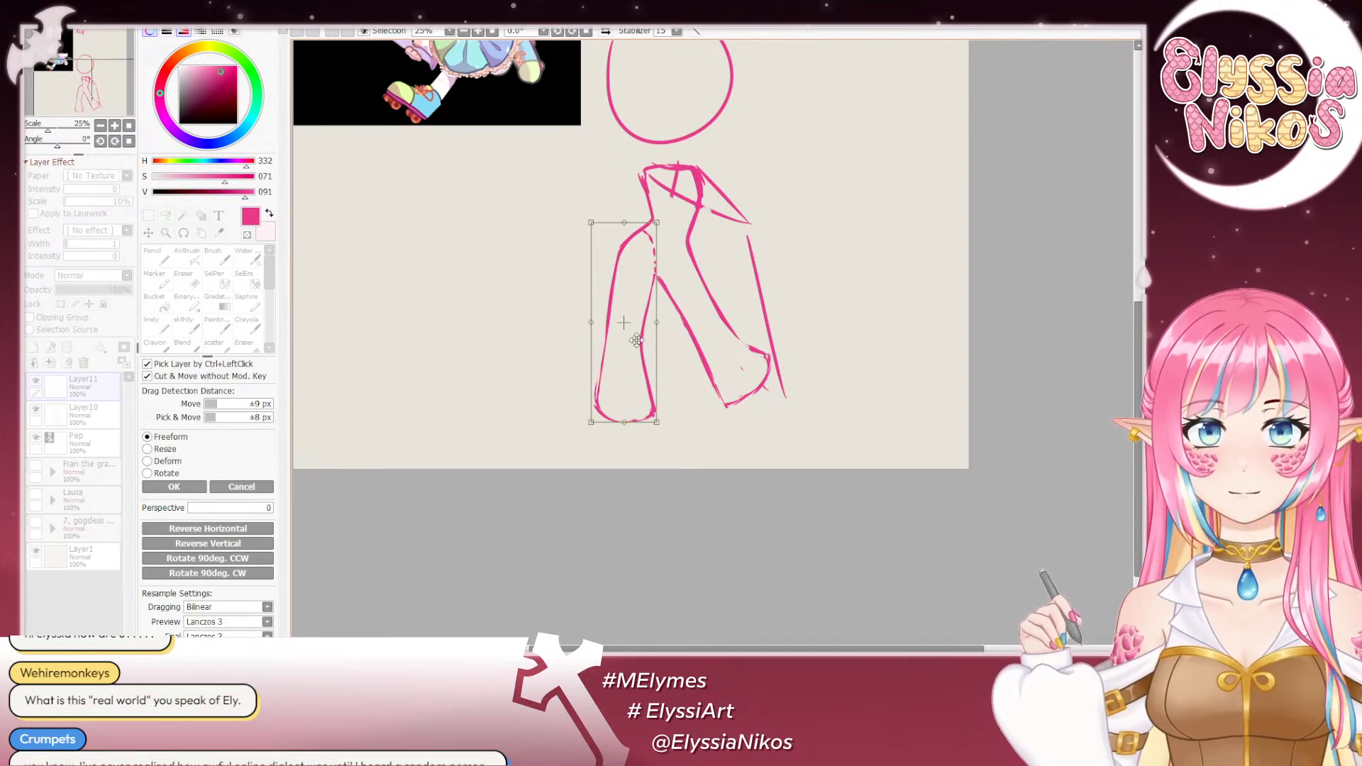
- Try to move and rotate the copied leg over the image-right leg for comparison, and discard the transform and the copy's layer
drag(622, 322, 673, 320)
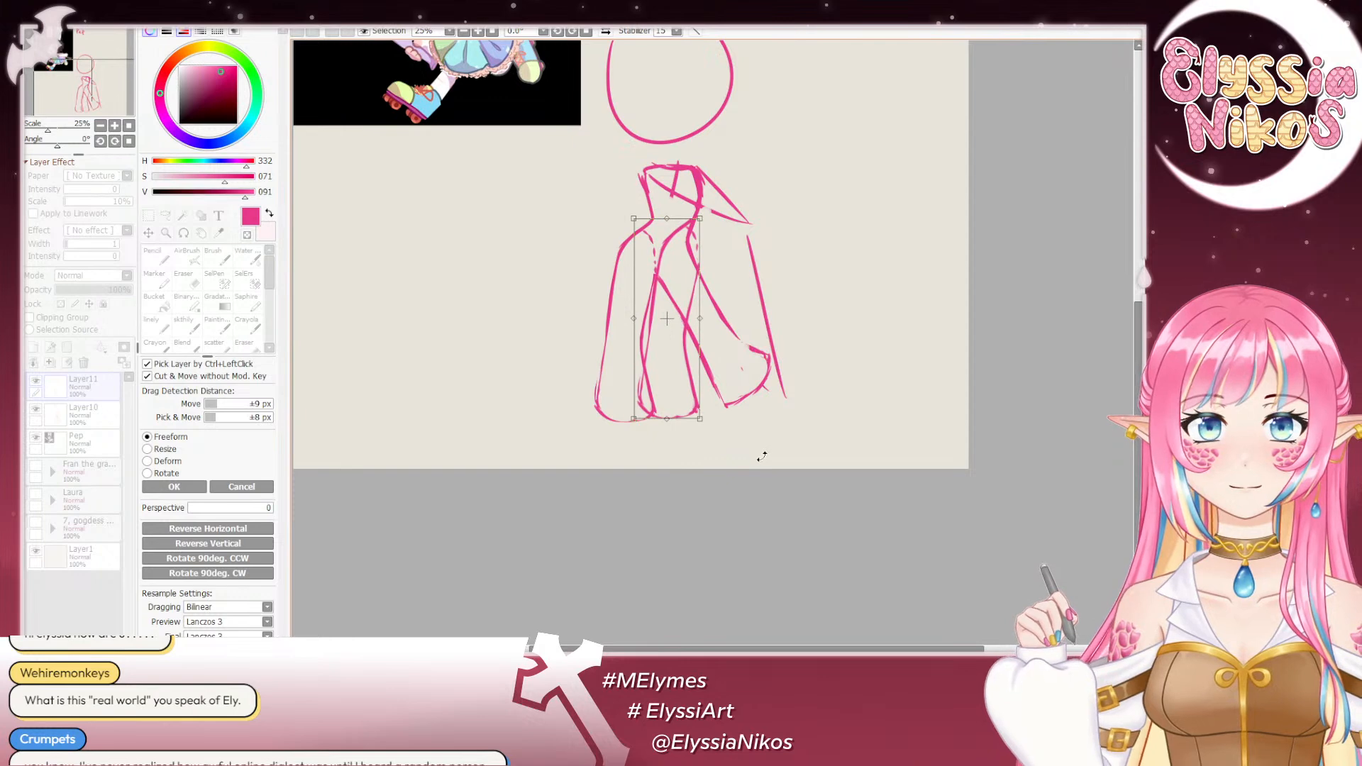
drag(761, 457, 820, 396)
drag(661, 309, 689, 310)
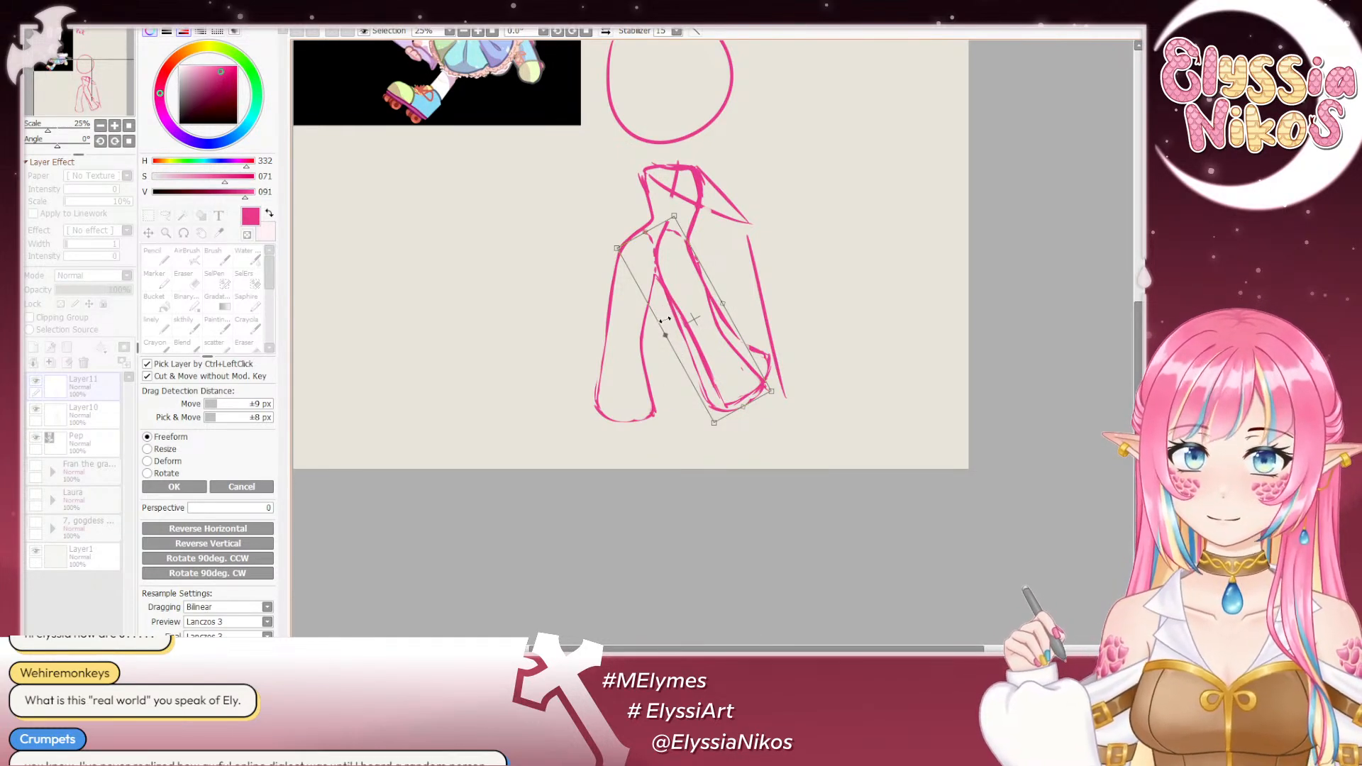
drag(687, 306, 699, 311)
drag(700, 312, 689, 323)
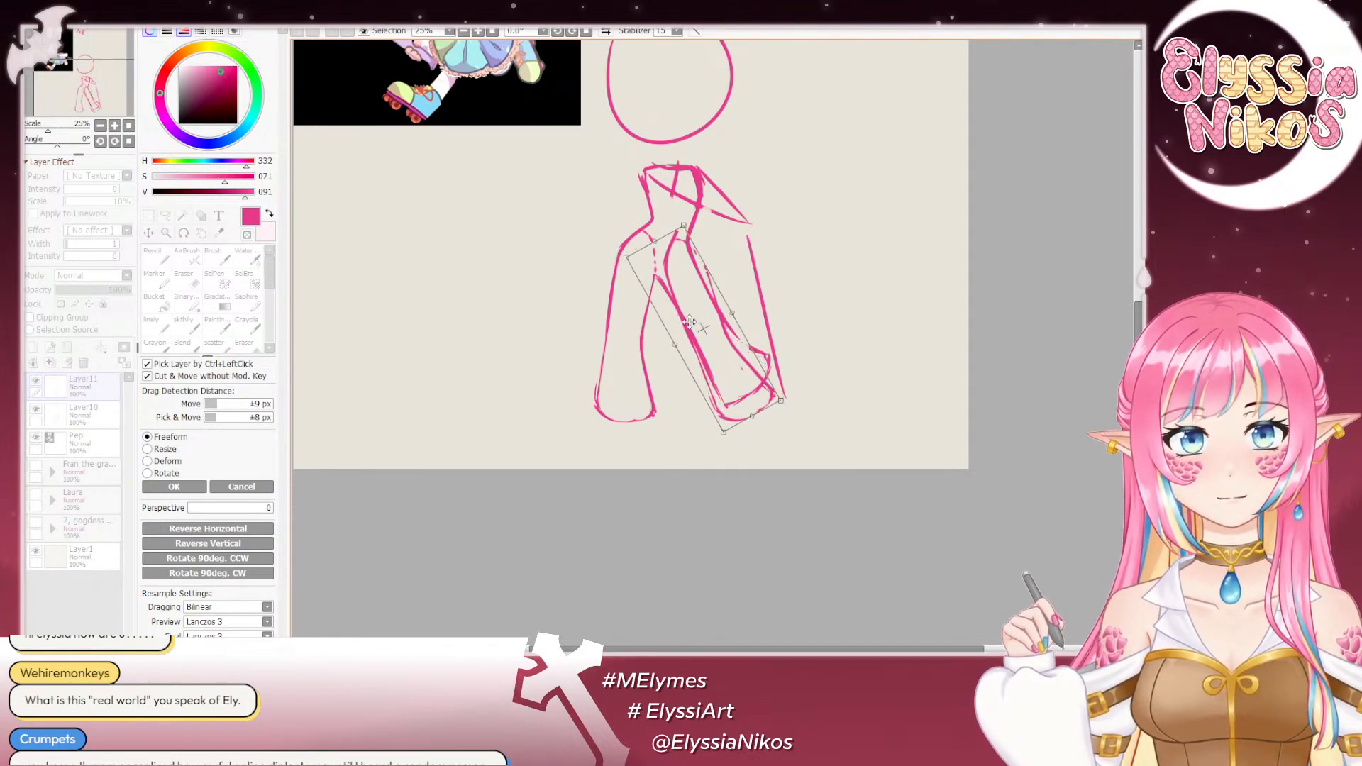
click(244, 489)
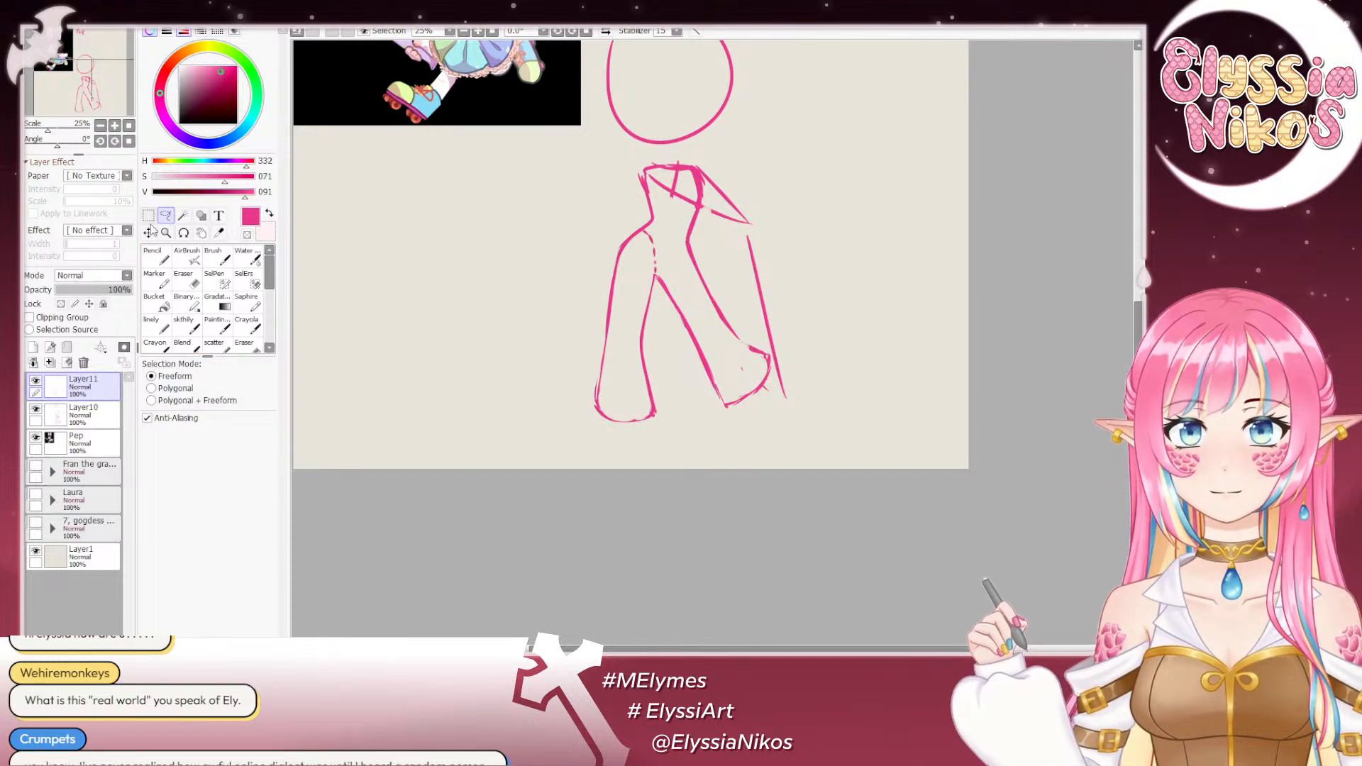
click(83, 363)
- Draw a straight horizontal ground line in the linely brush under the image-left foot, running to the canvas edge beyond the other leg
click(155, 325)
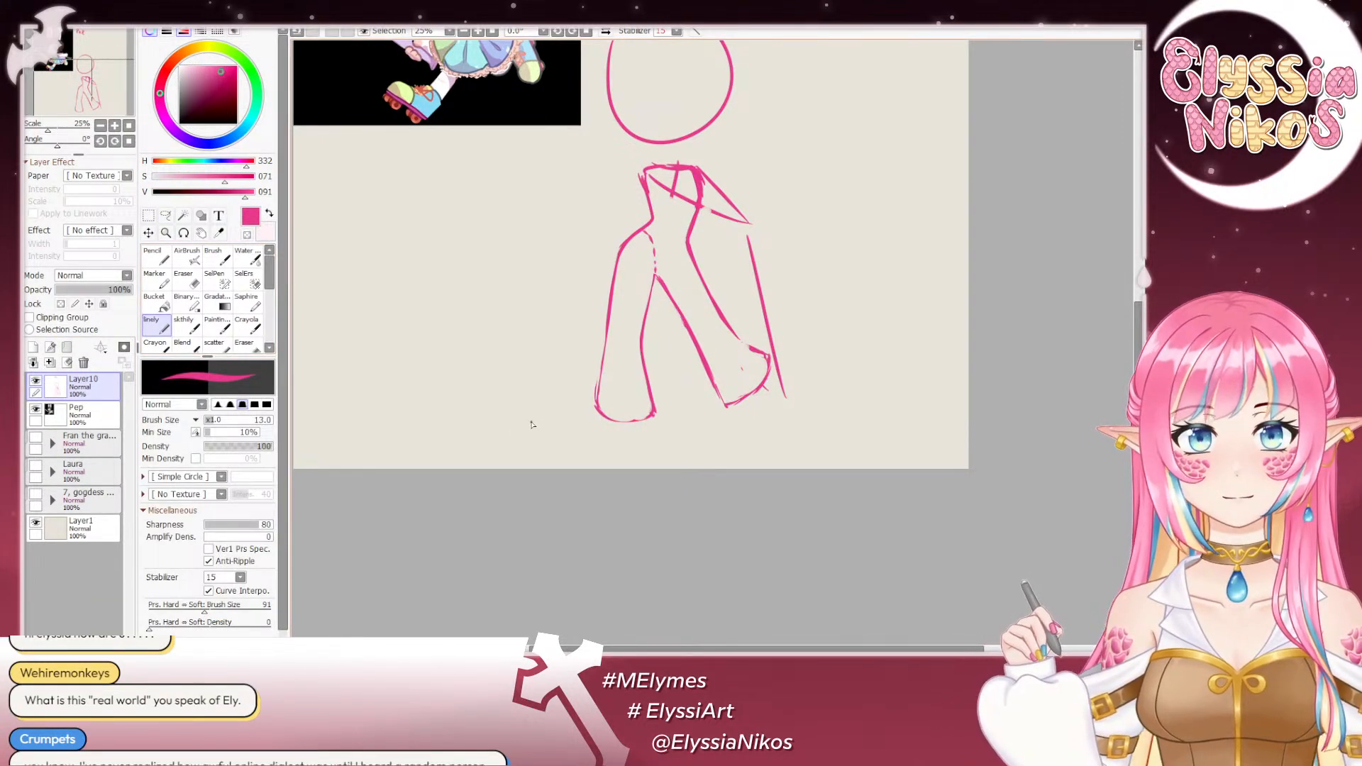
drag(532, 421, 980, 427)
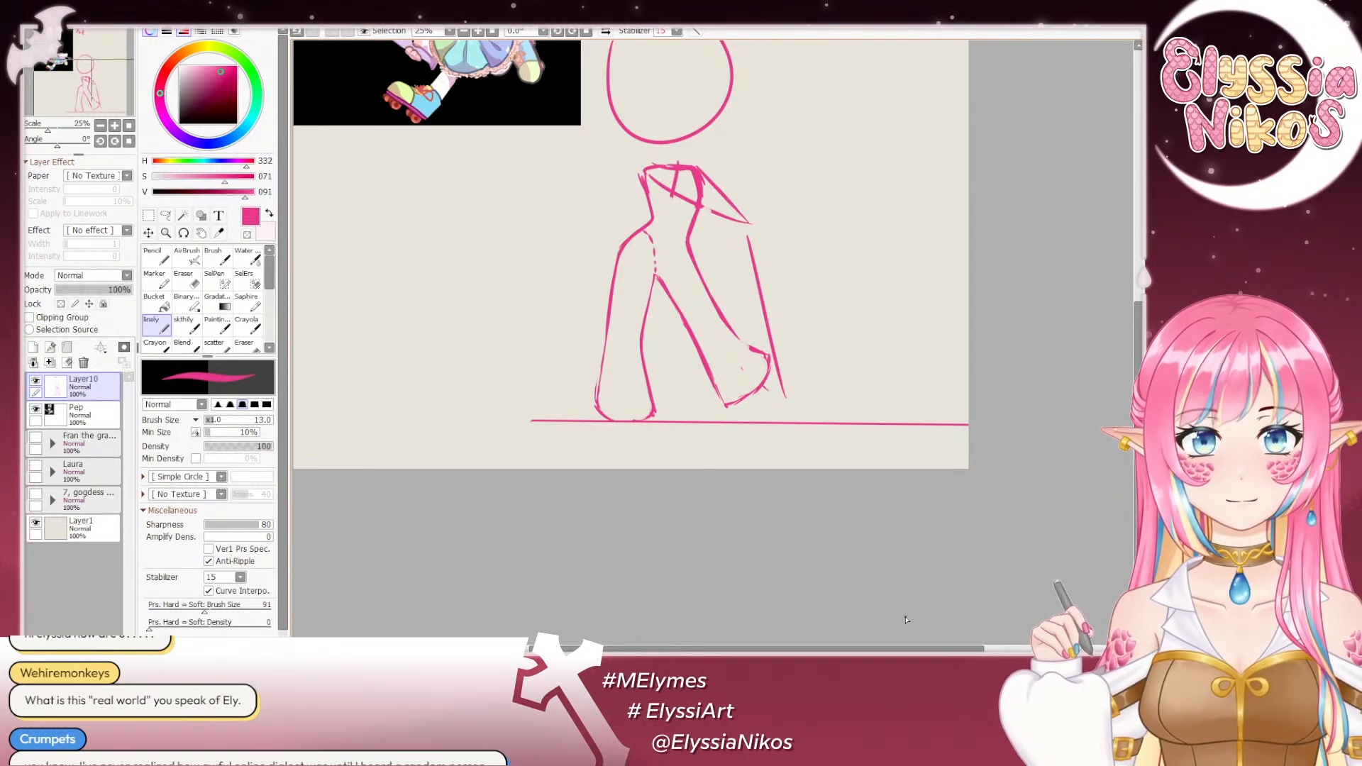
key(ctrl+z)
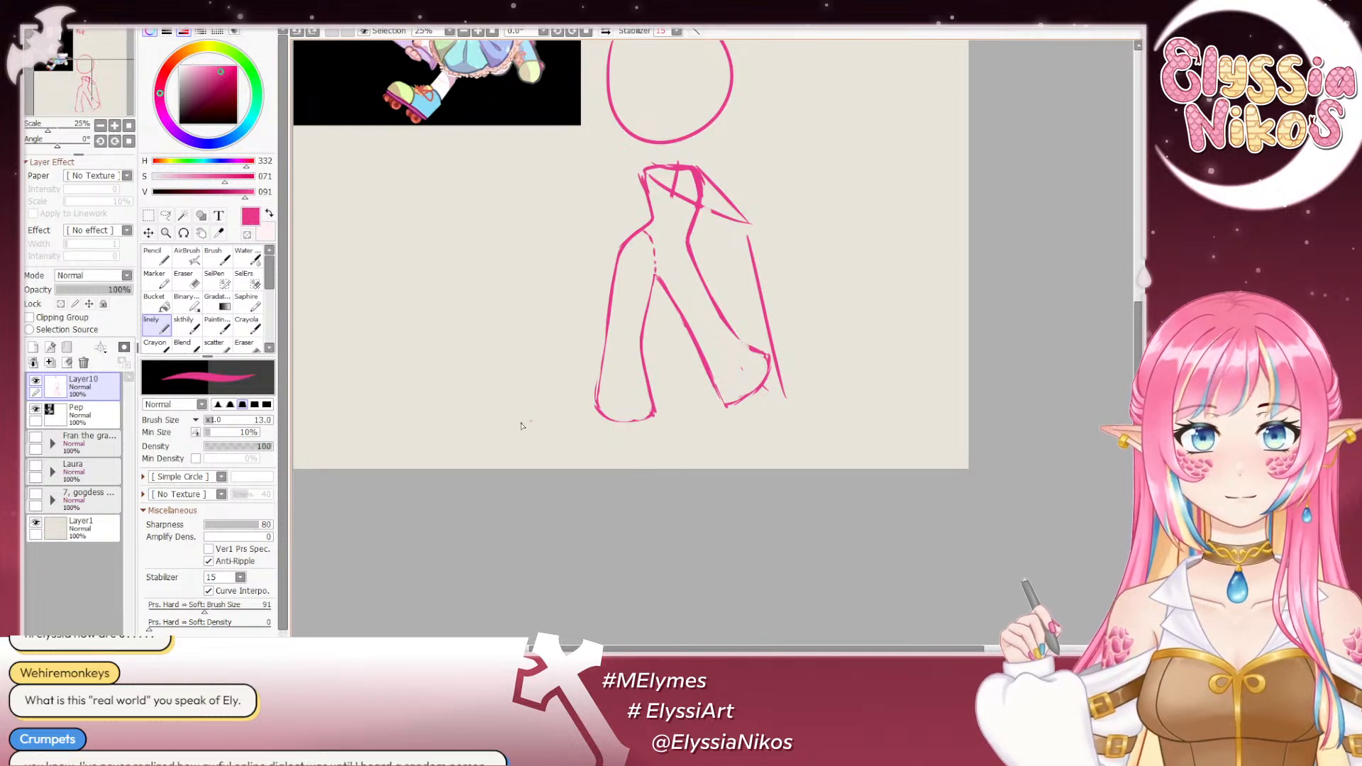
drag(537, 426, 981, 426)
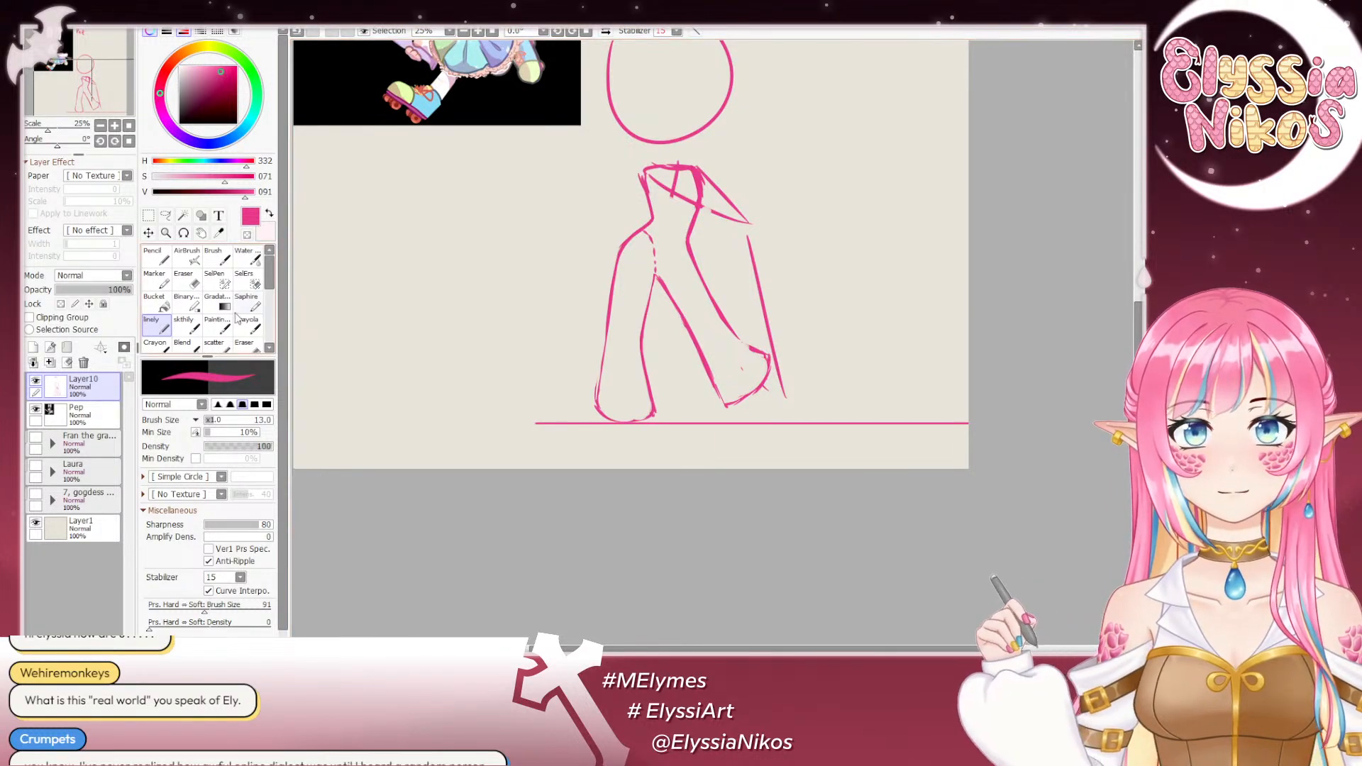
click(183, 323)
drag(722, 270, 652, 271)
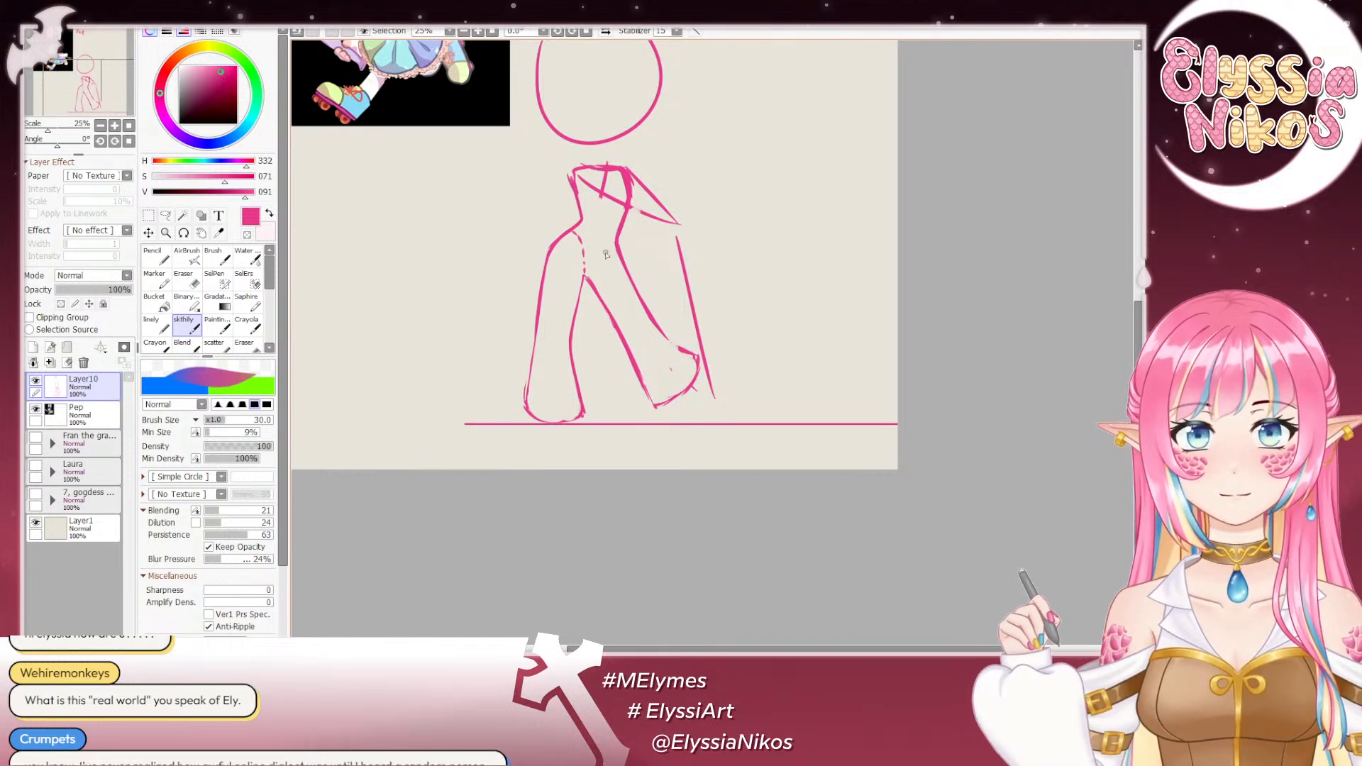
- Sketch dashed curves in the skthily brush to mark the knees of both legs and the image-right hip crease
click(195, 279)
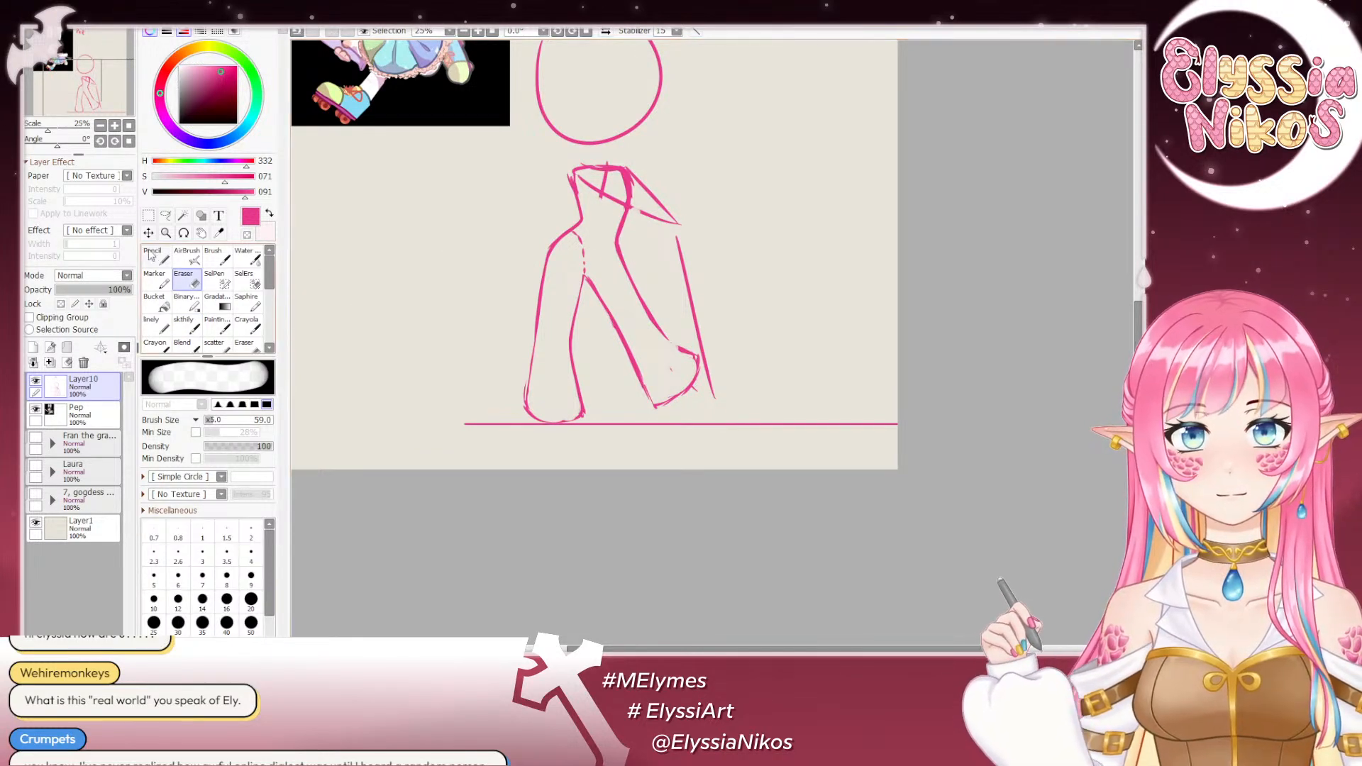
click(167, 215)
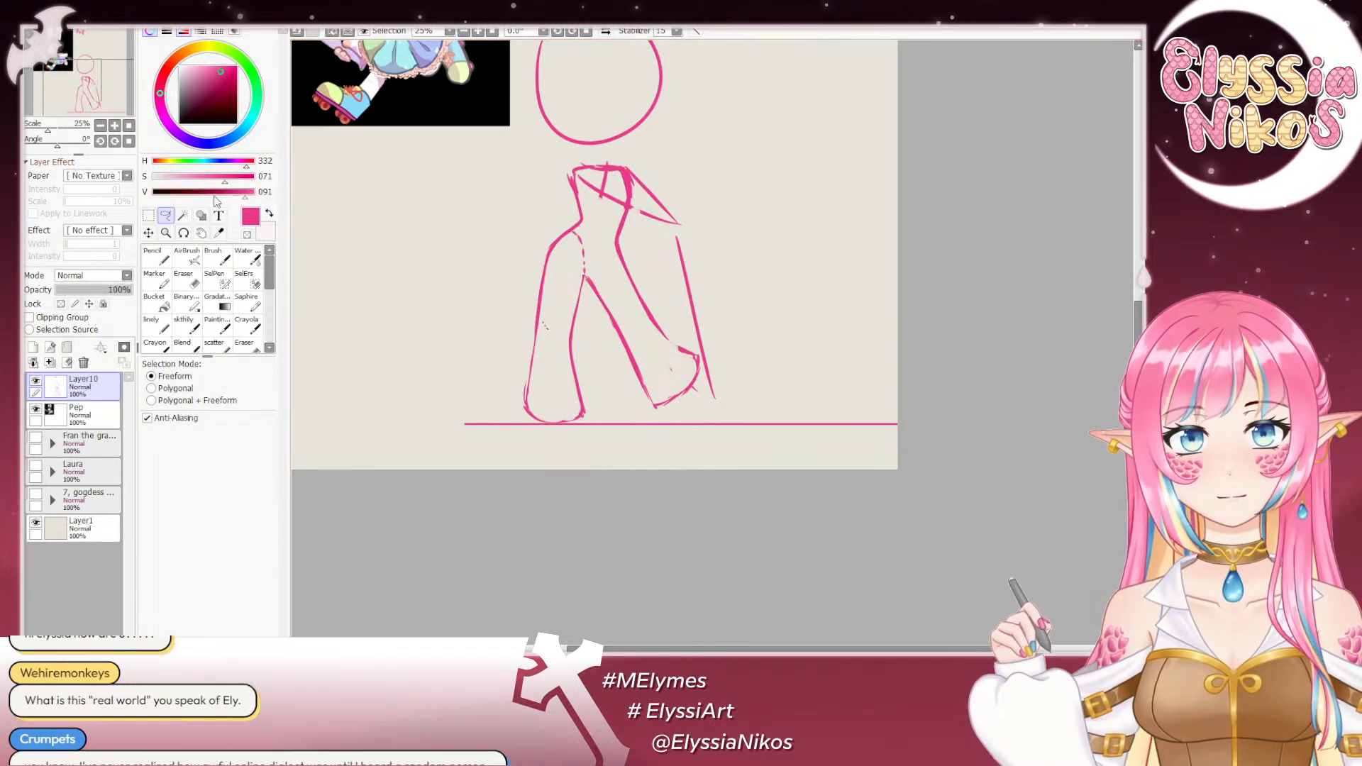
click(149, 215)
click(183, 327)
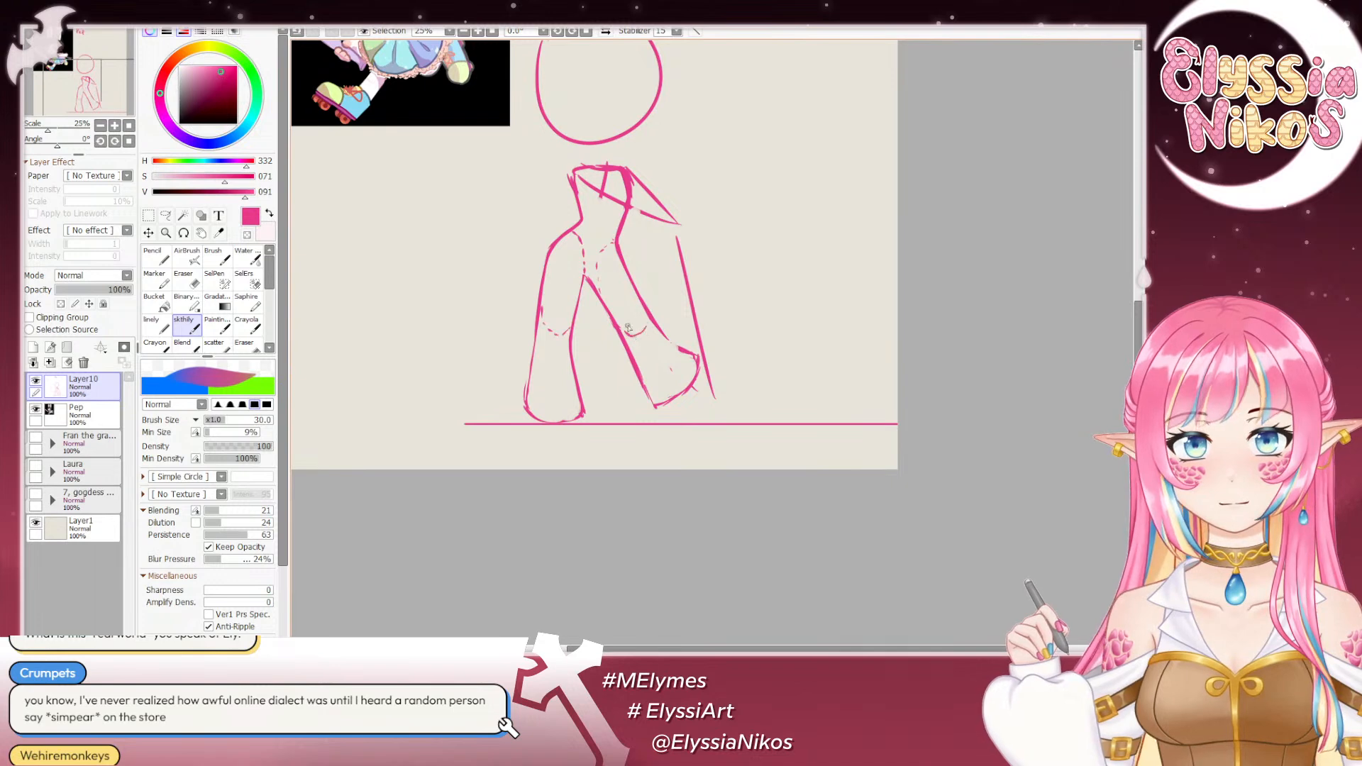
- Undo the image-right knee mark, redraw that thigh with a solid rounded knee end, and erase the old outer contour beside it
key(ctrl+z)
mouse_move(616, 326)
mouse_down()
mouse_move(643, 332)
mouse_move(631, 282)
mouse_up()
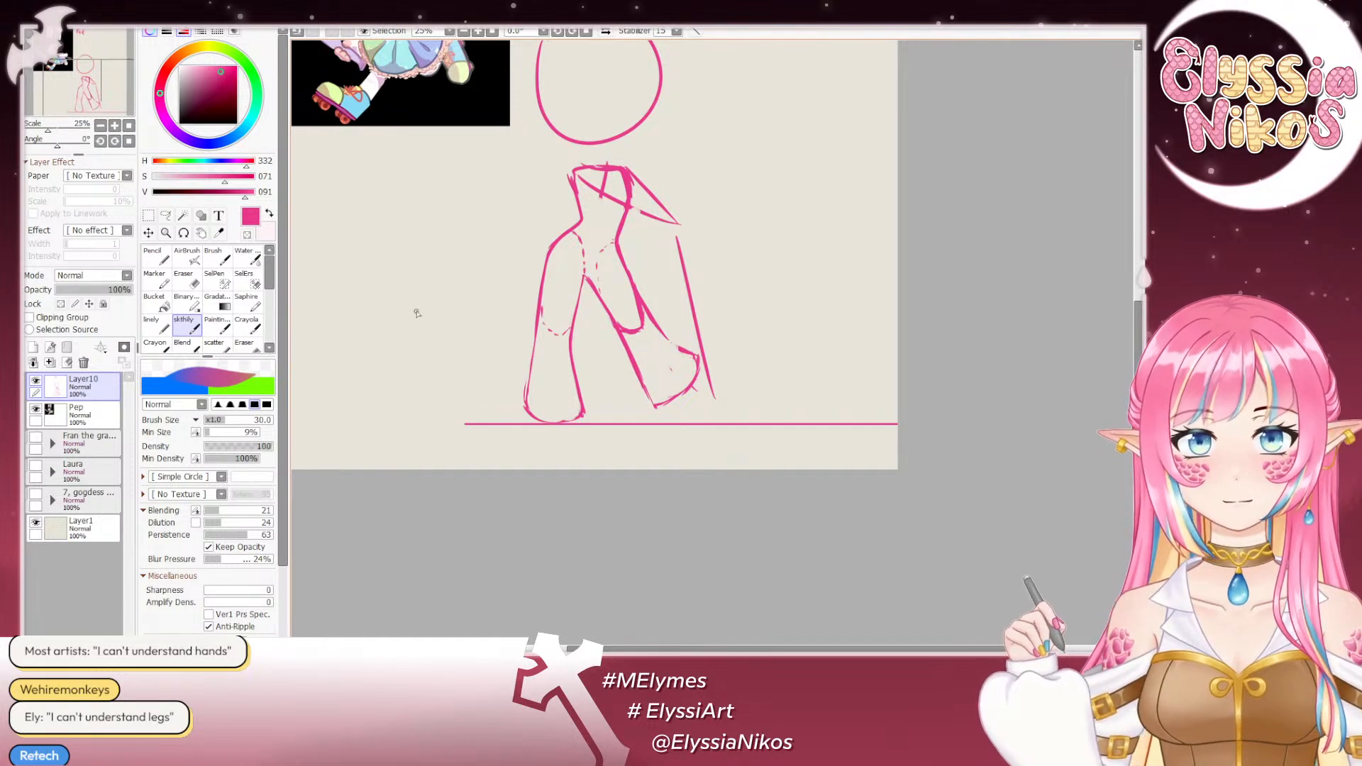
key(e)
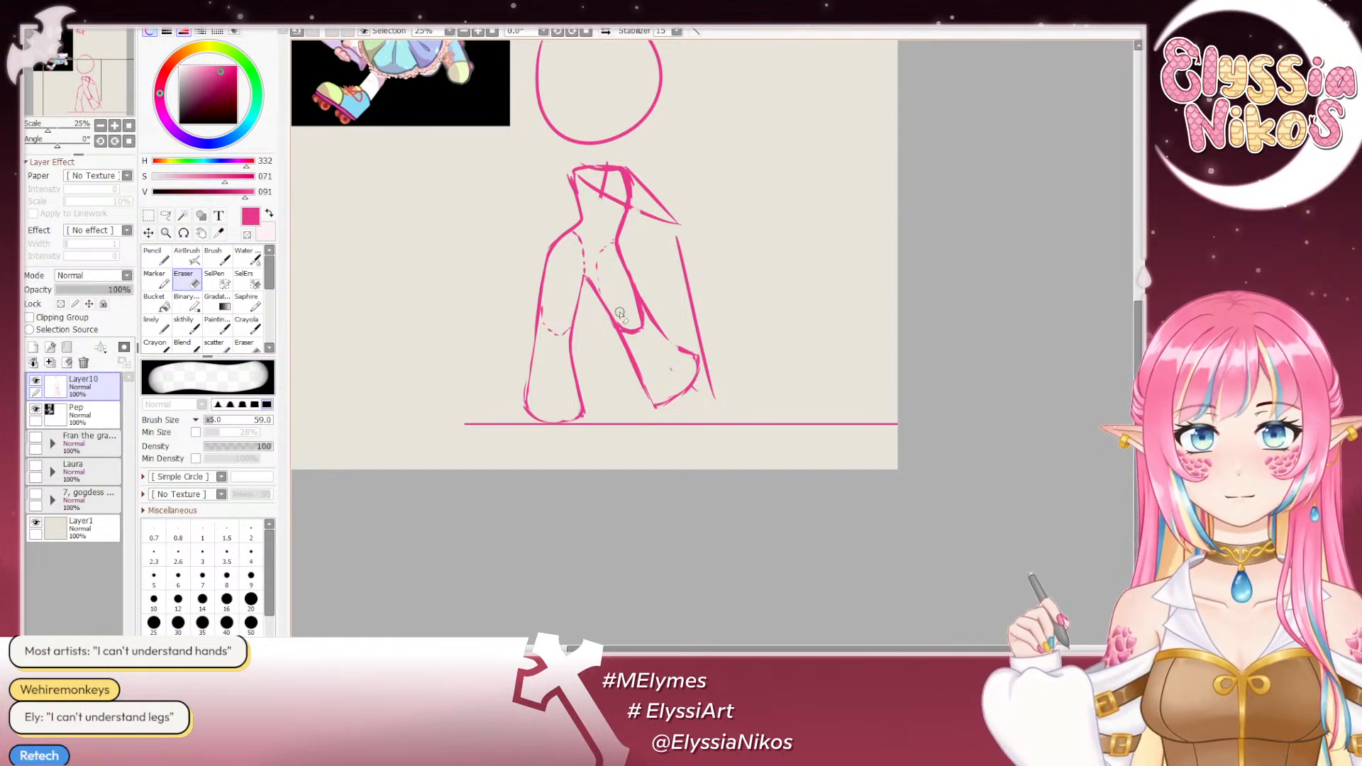
drag(620, 313, 657, 321)
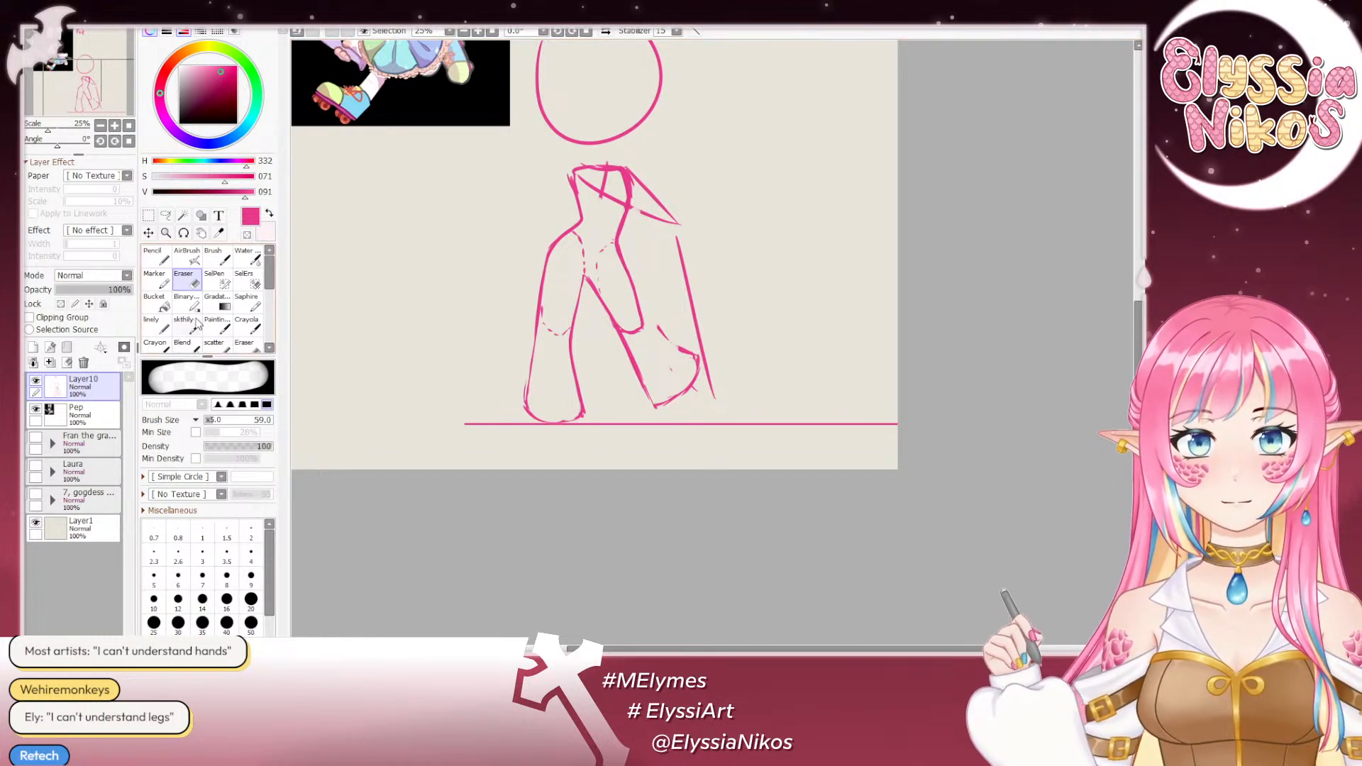
- Lasso the lower half of the image-left leg, from below the knee down to the foot, for copying
click(165, 215)
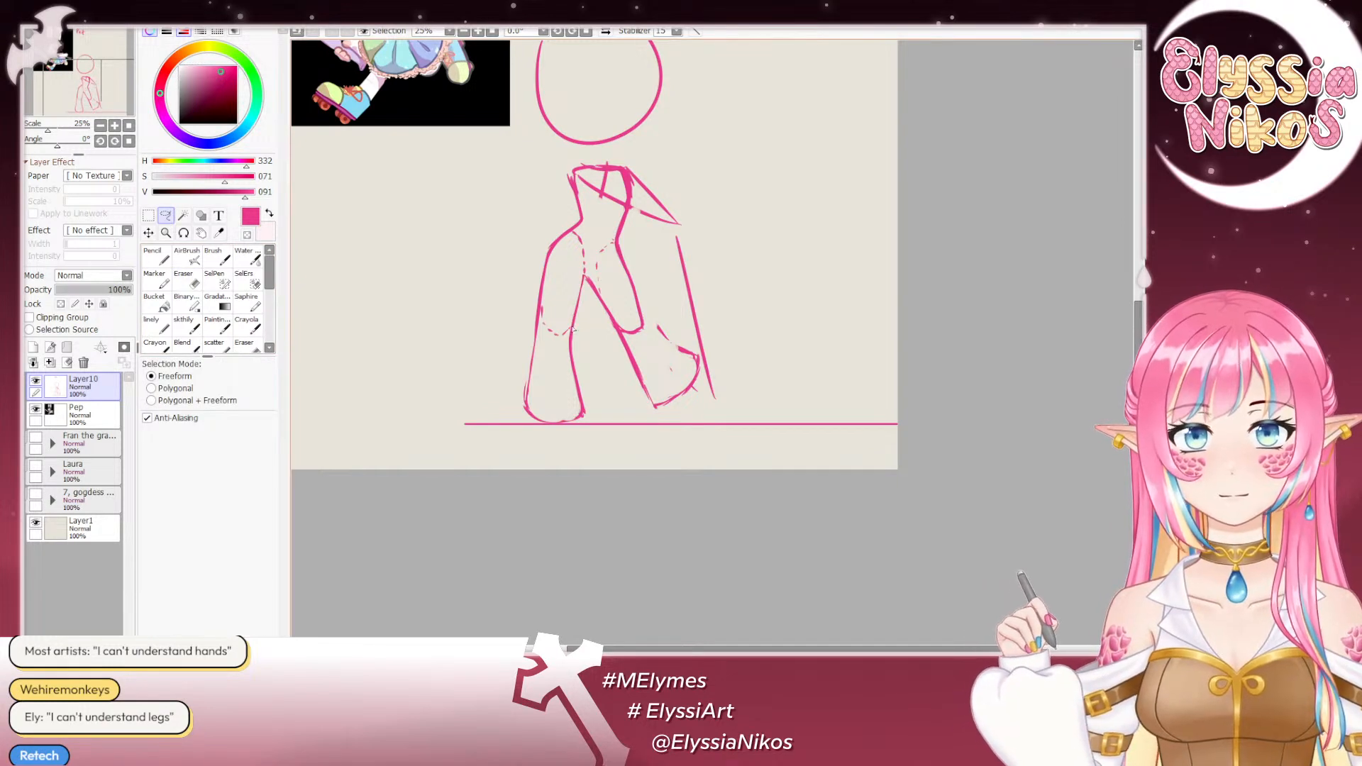
mouse_move(500, 376)
mouse_down()
mouse_move(544, 443)
mouse_move(600, 383)
mouse_up()
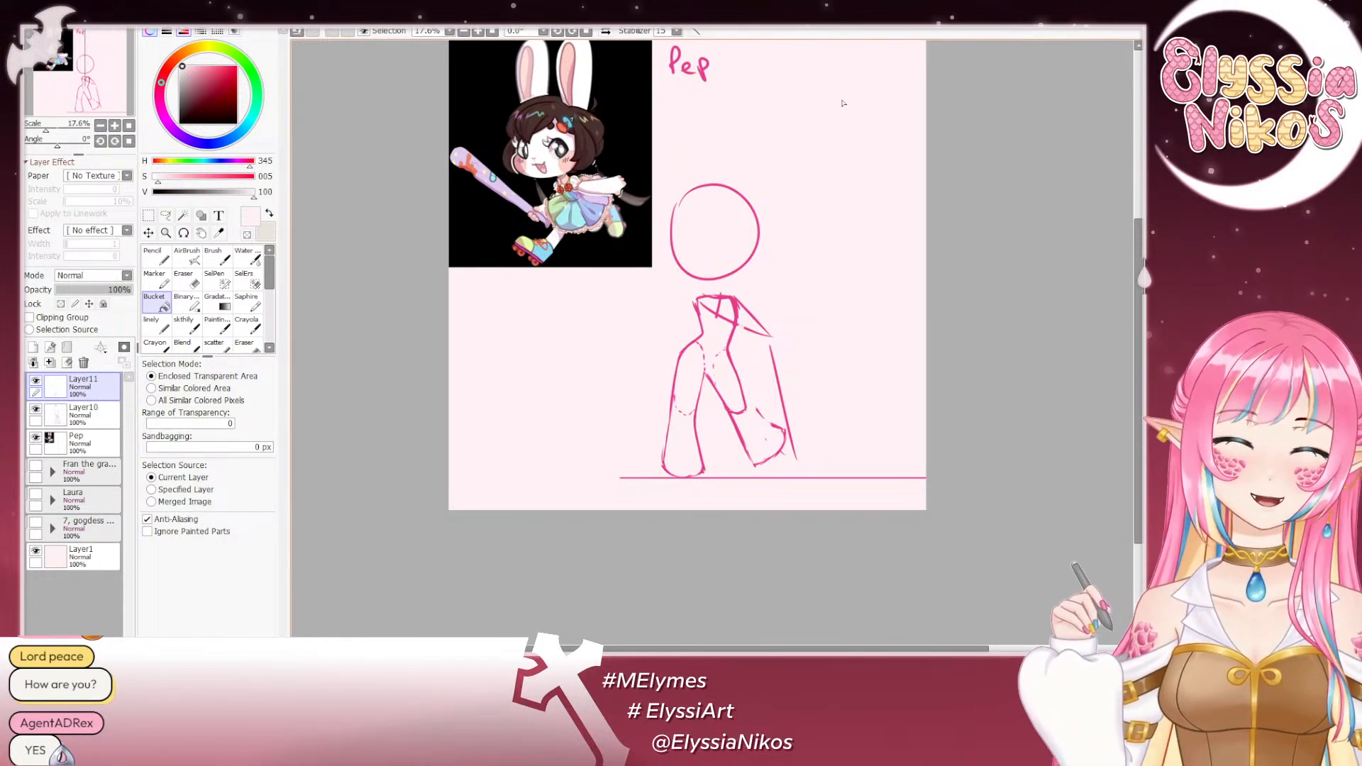
- Switch back to the skthily brush and sample the sketch's magenta from the shoulder line as the drawing colour
click(186, 326)
click(115, 127)
click(116, 127)
click(116, 126)
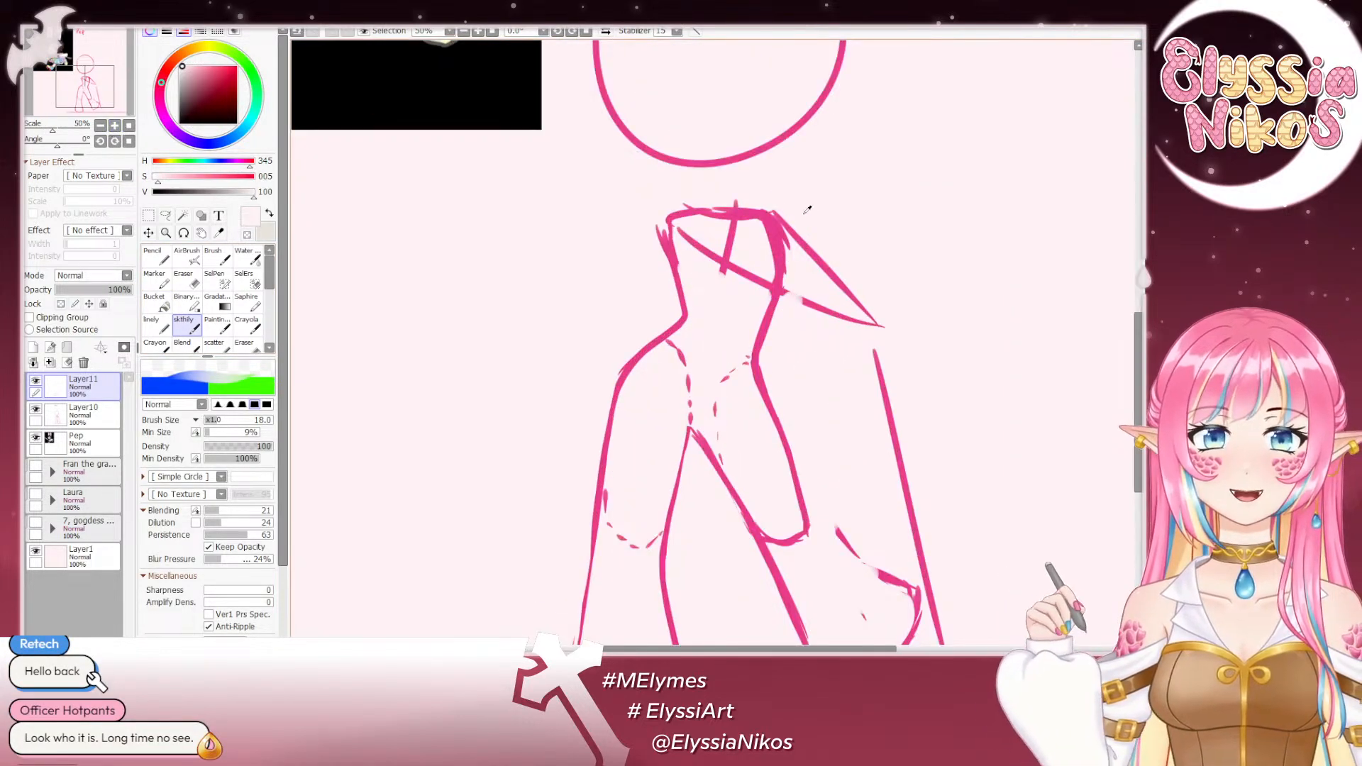
right_click(773, 214)
drag(777, 211, 755, 258)
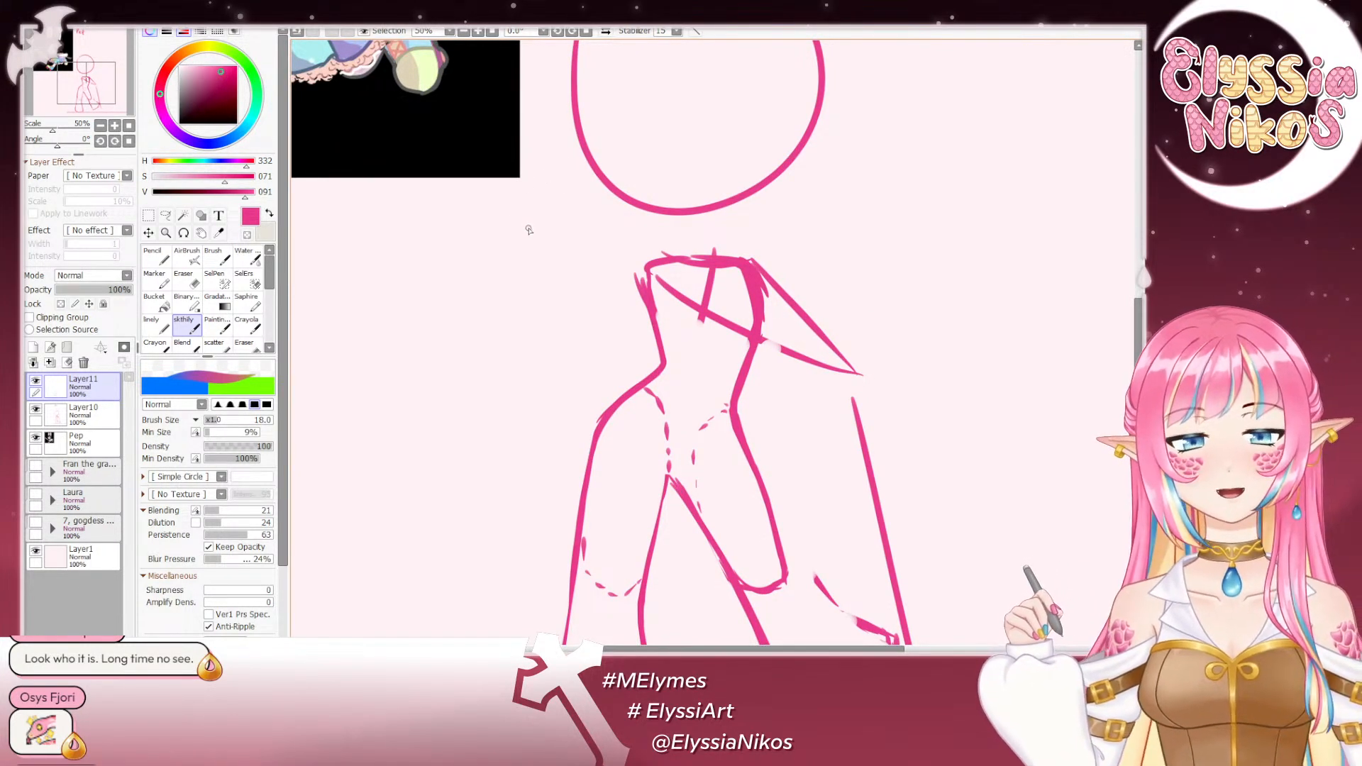
click(100, 126)
click(100, 126)
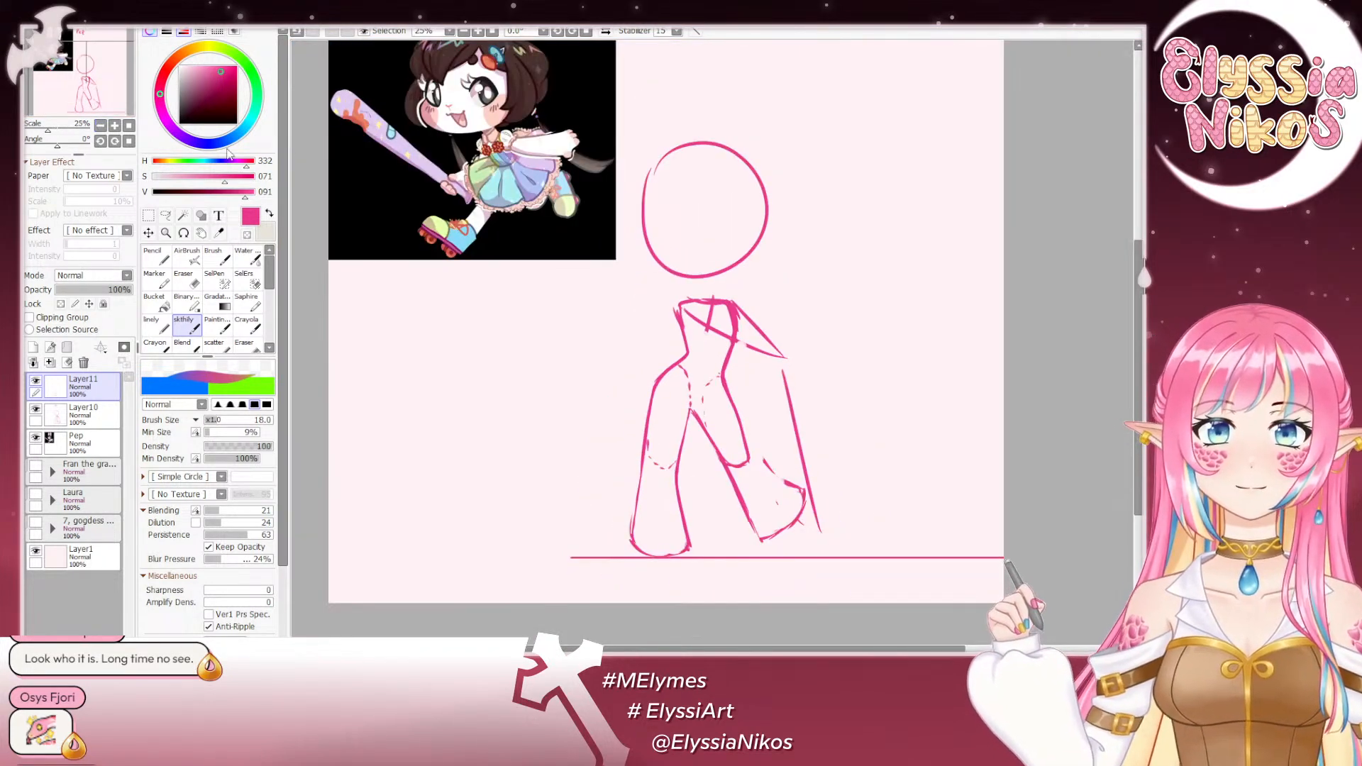
drag(561, 251, 508, 221)
drag(671, 404, 650, 329)
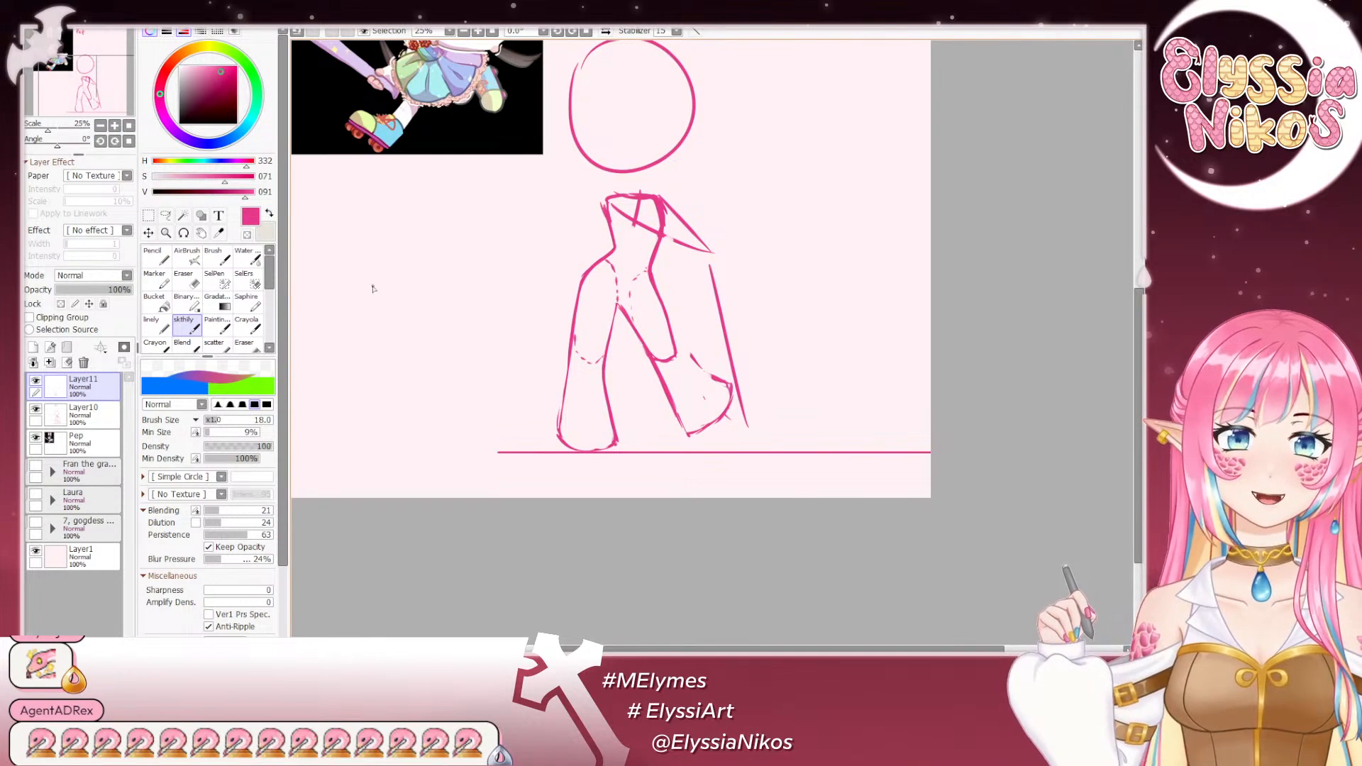
- Move and rotate the copied shin below the image-right knee so its foot meets the ground line, and merge it into the sketch layer
click(165, 216)
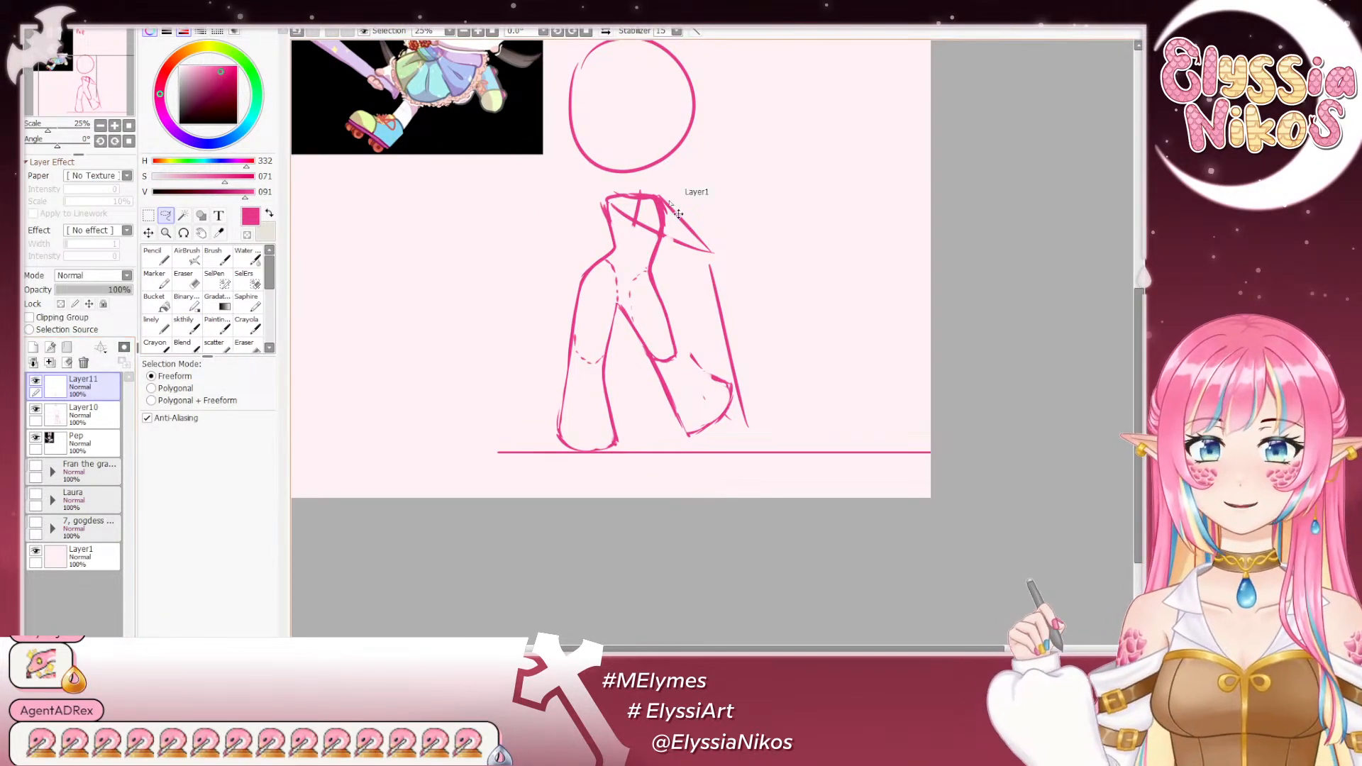
key(ctrl+t)
drag(593, 388, 686, 395)
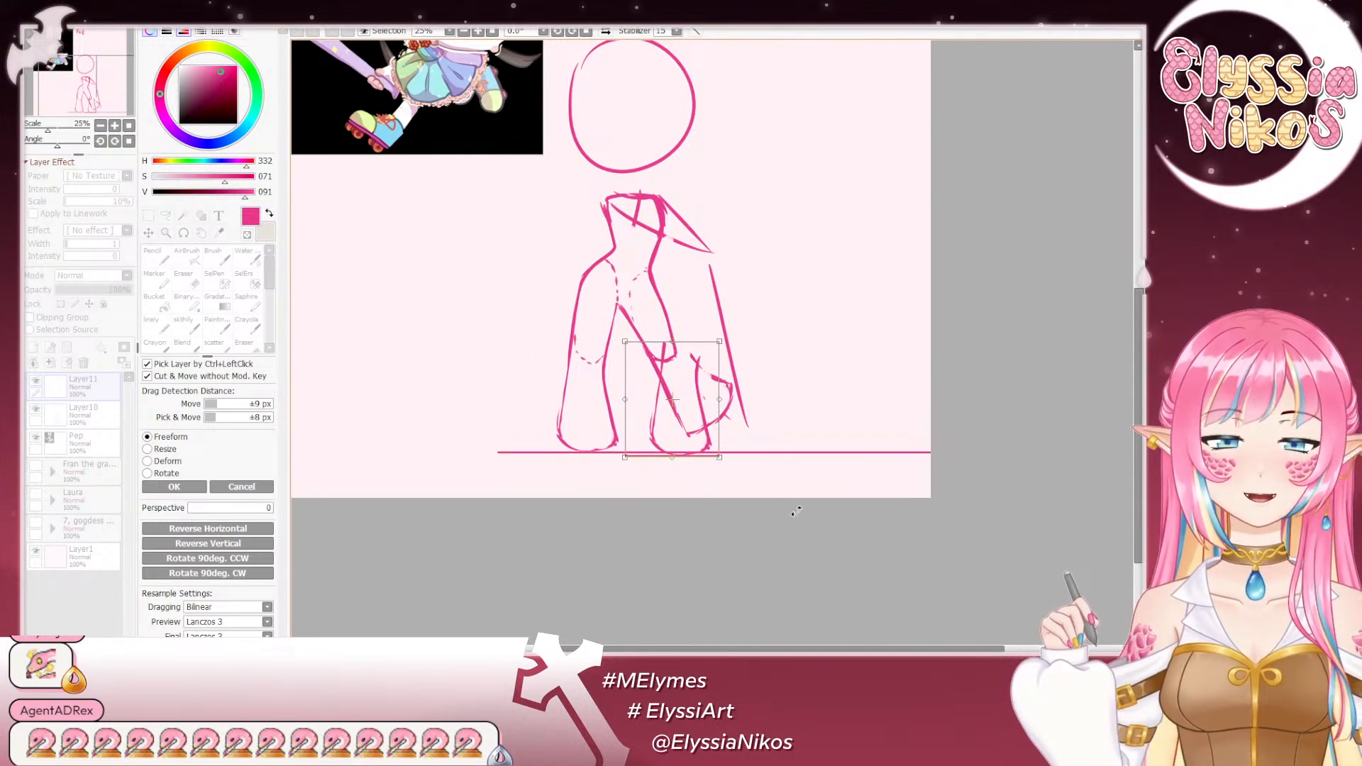
drag(796, 510, 863, 431)
drag(681, 383, 683, 381)
drag(801, 464, 788, 477)
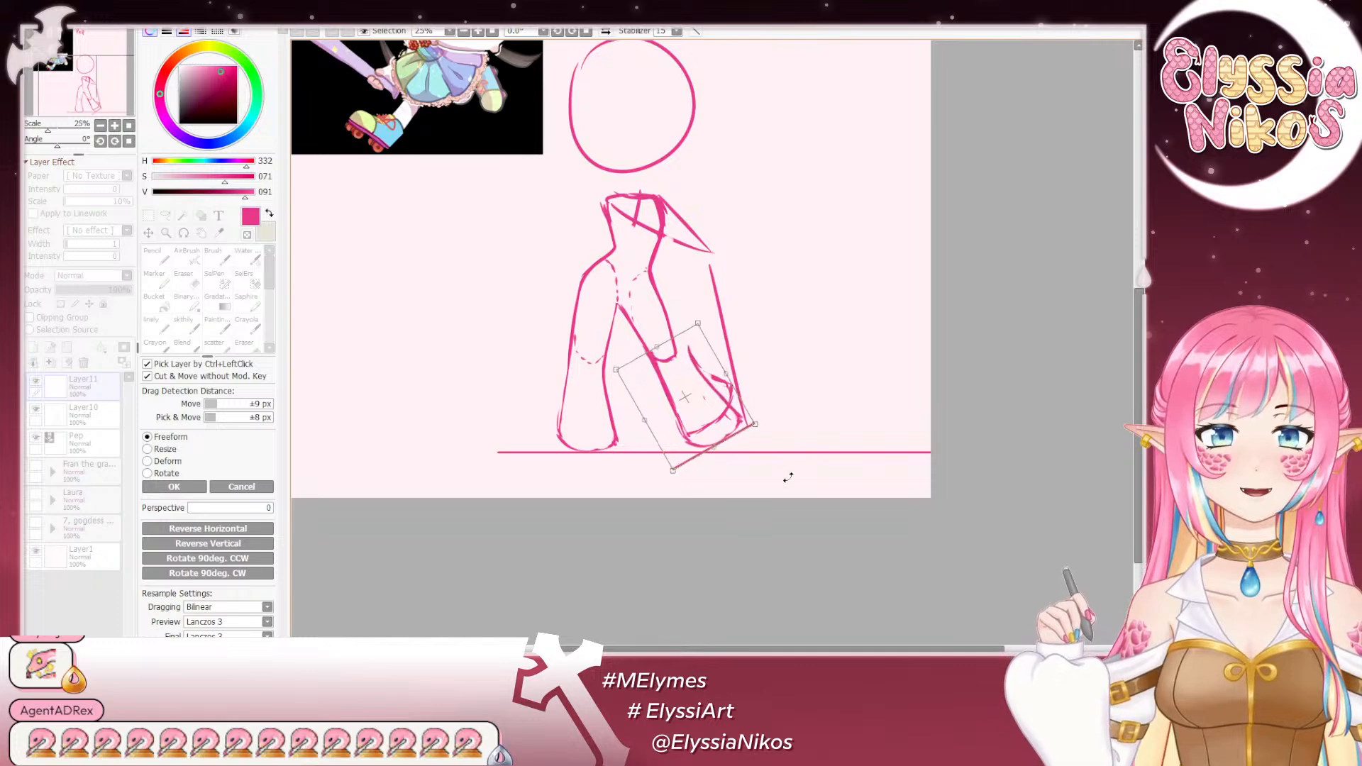
drag(690, 400, 687, 405)
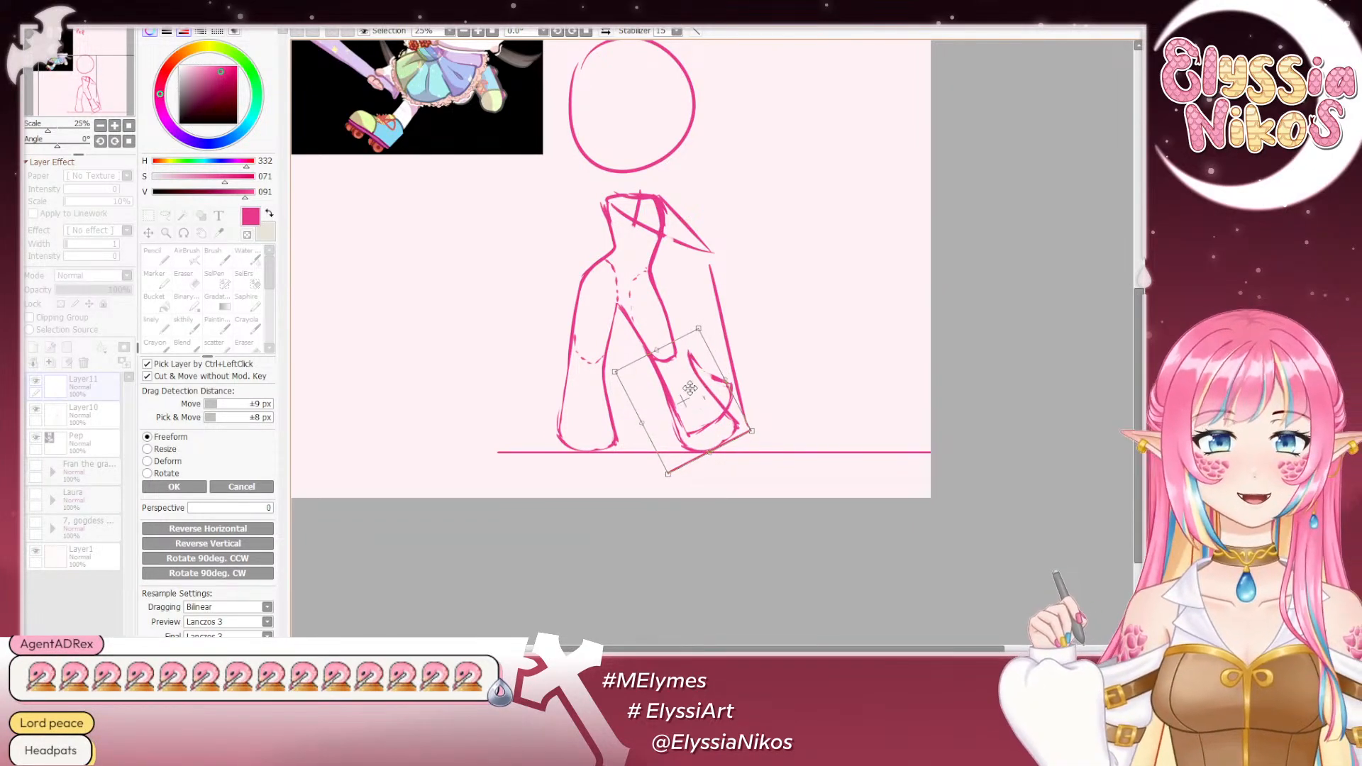
click(174, 486)
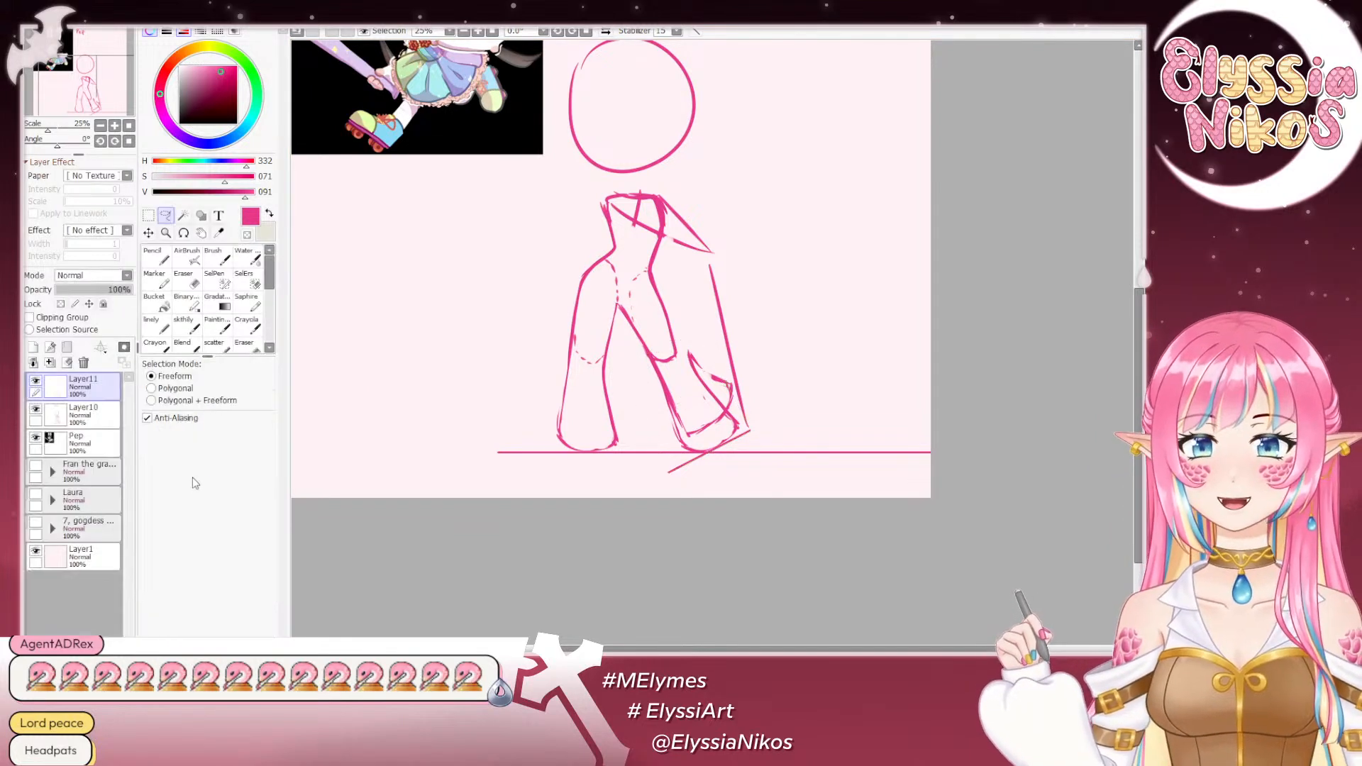
click(197, 279)
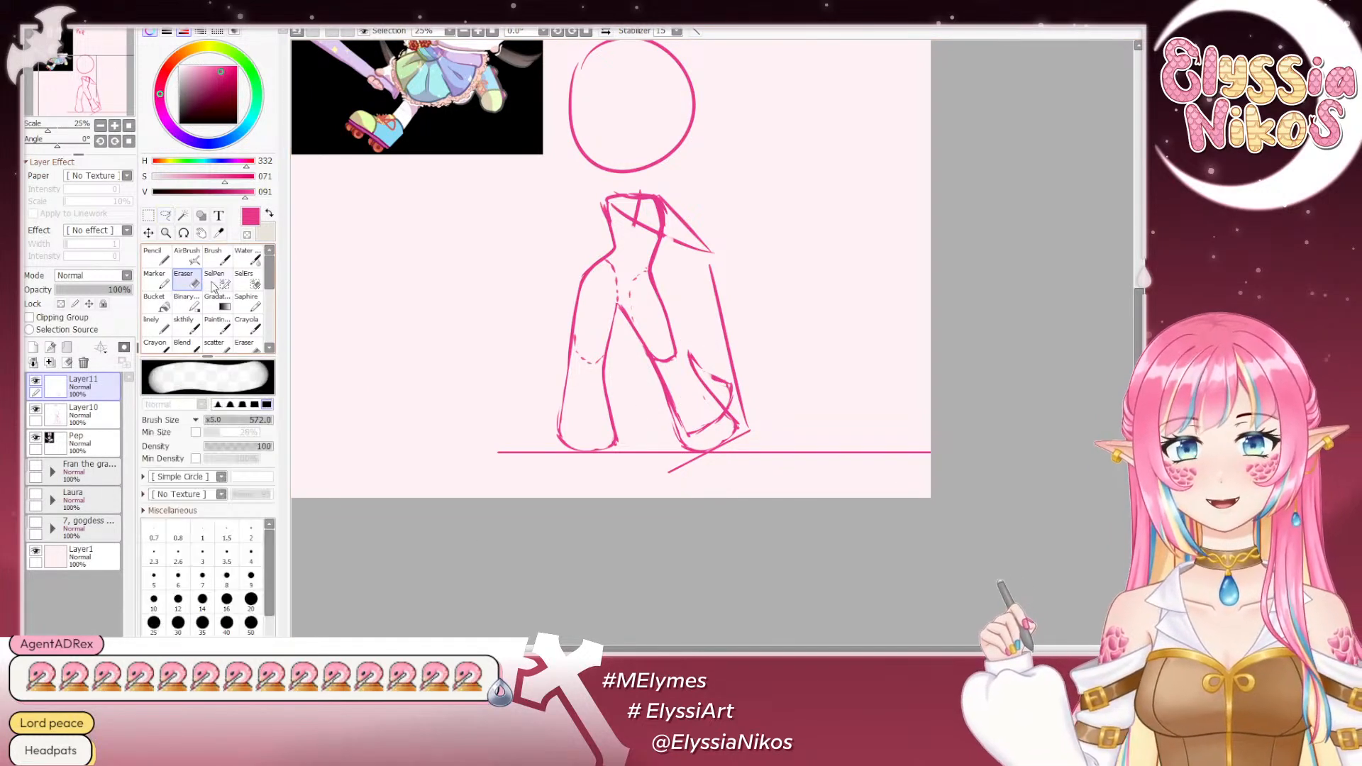
key(ctrl+e)
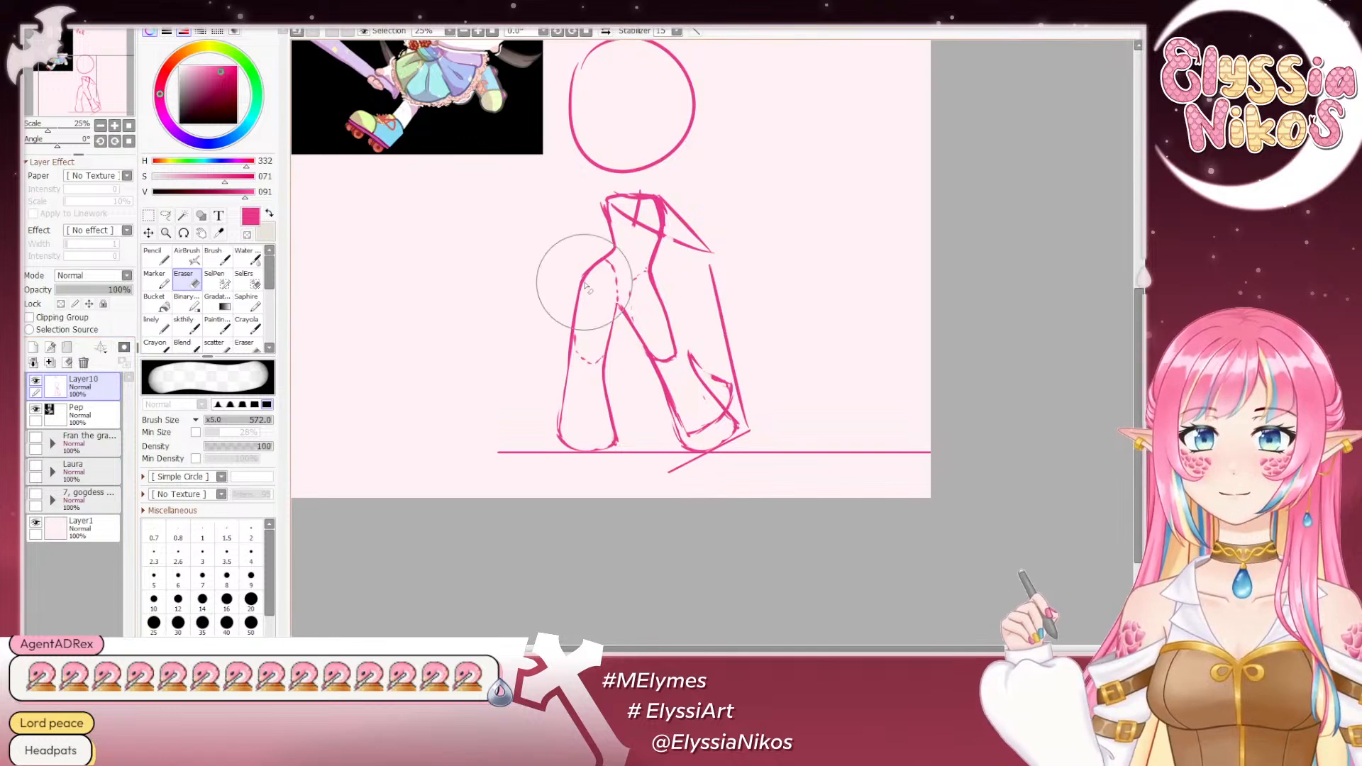
- Erase the old image-right shin lines, lower guideline and stray ground piece around the copied shin, and touch up its contour below the knee
mouse_move(702, 354)
mouse_down()
mouse_move(660, 358)
mouse_move(685, 429)
mouse_up()
key(ctrl+z)
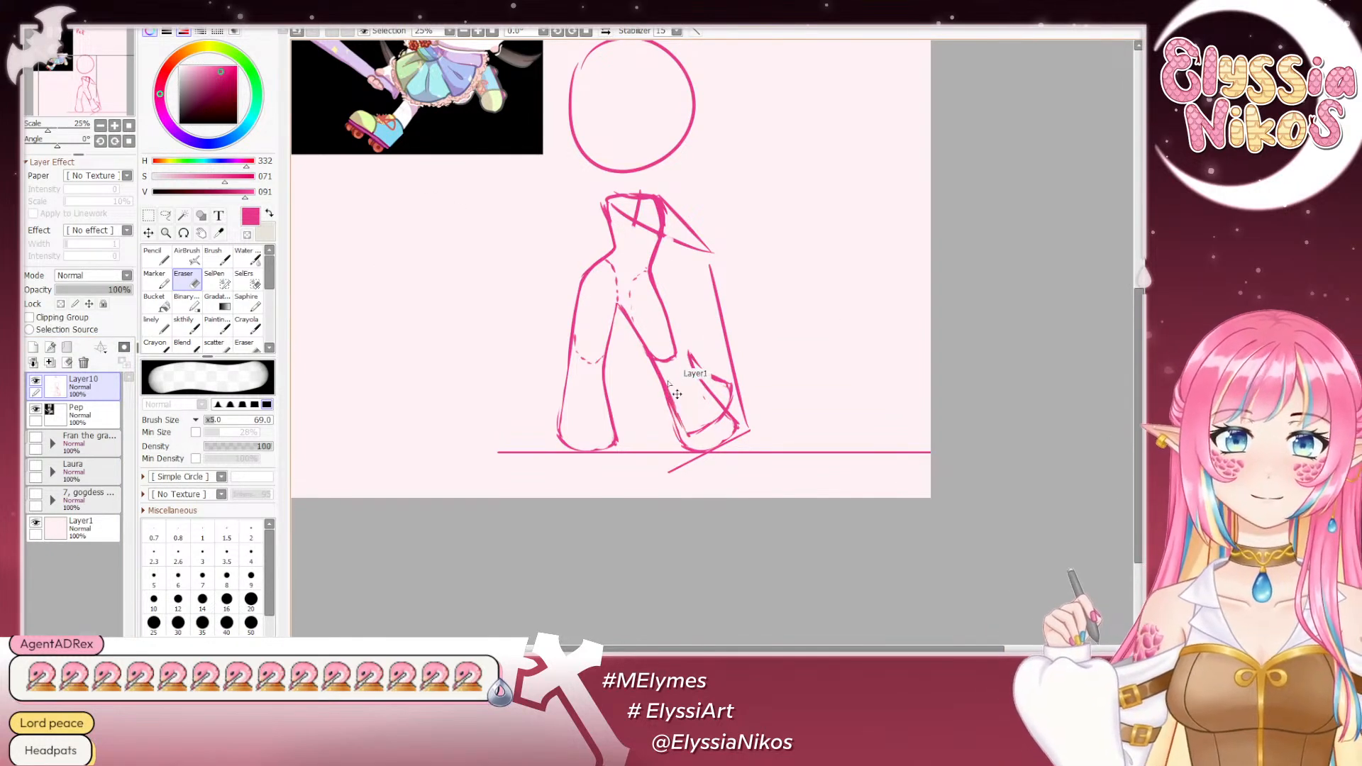
mouse_move(663, 368)
mouse_down()
mouse_move(687, 435)
mouse_move(727, 427)
mouse_move(686, 370)
mouse_move(718, 417)
mouse_up()
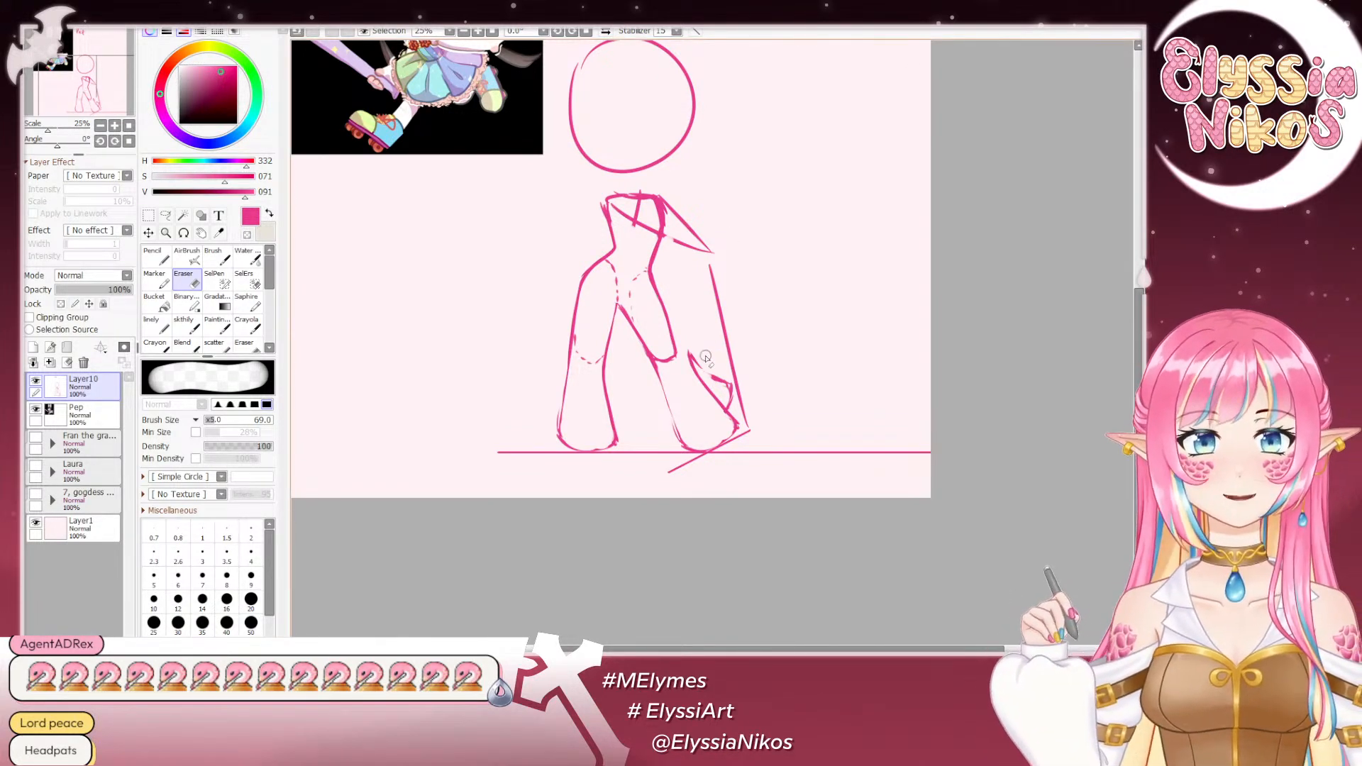
mouse_move(684, 346)
mouse_down()
mouse_move(746, 416)
mouse_move(706, 371)
mouse_move(703, 355)
mouse_move(725, 383)
mouse_move(721, 357)
mouse_up()
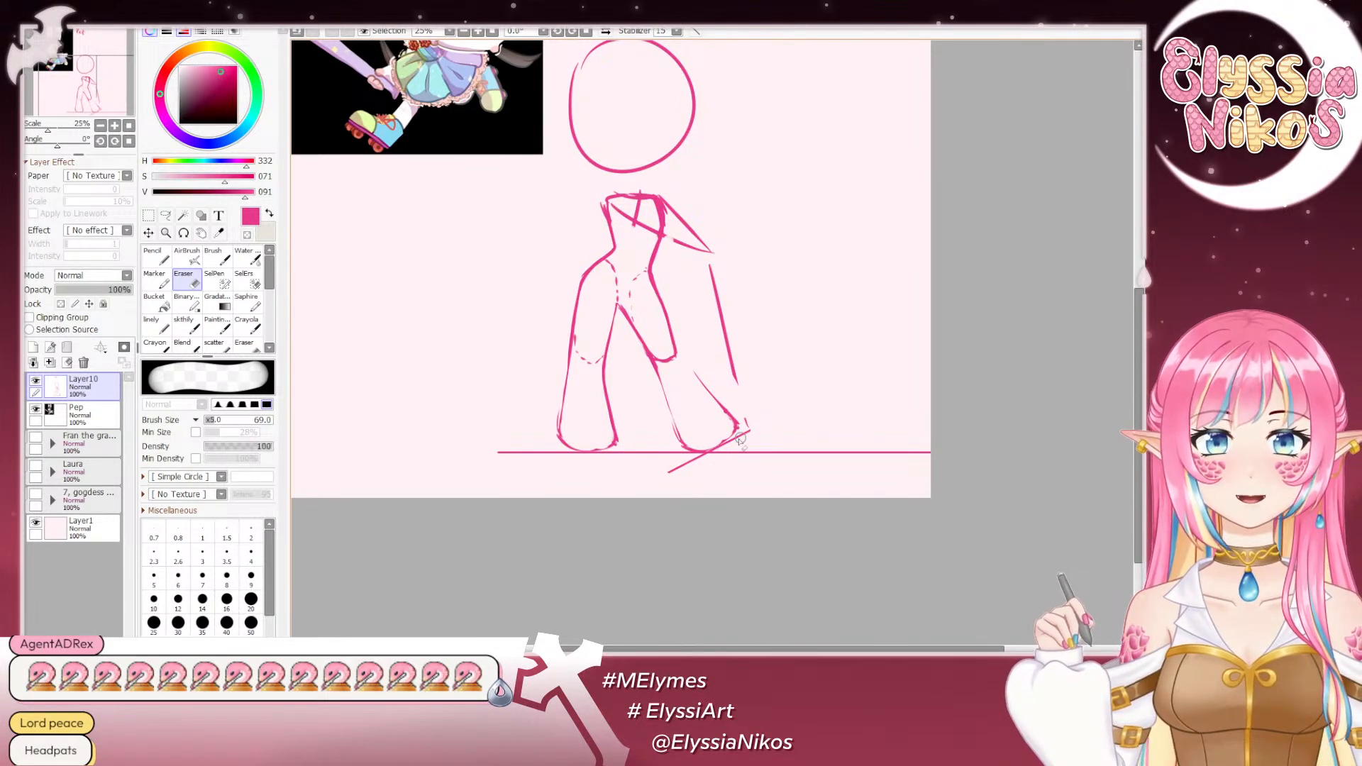
mouse_move(766, 406)
mouse_down()
mouse_move(742, 441)
mouse_move(745, 413)
mouse_move(717, 400)
mouse_move(698, 462)
mouse_up()
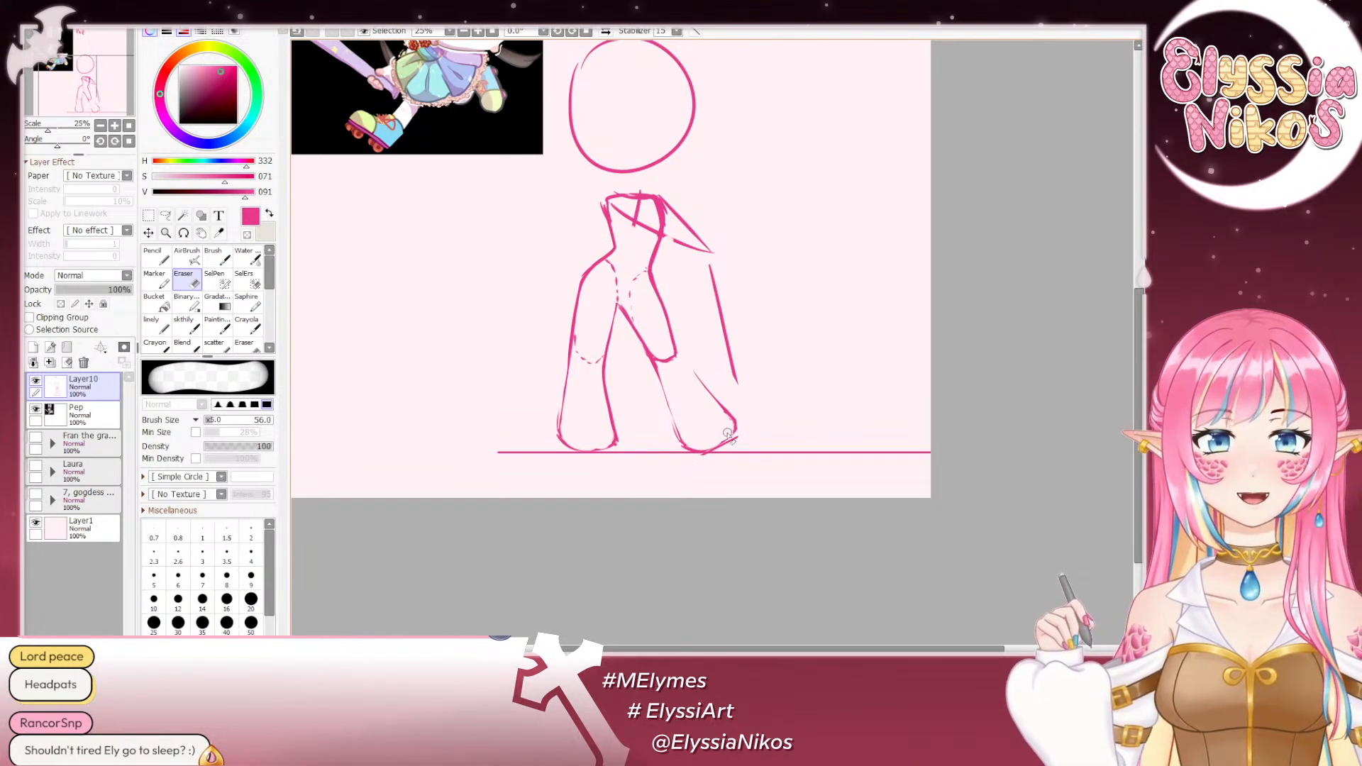
click(185, 332)
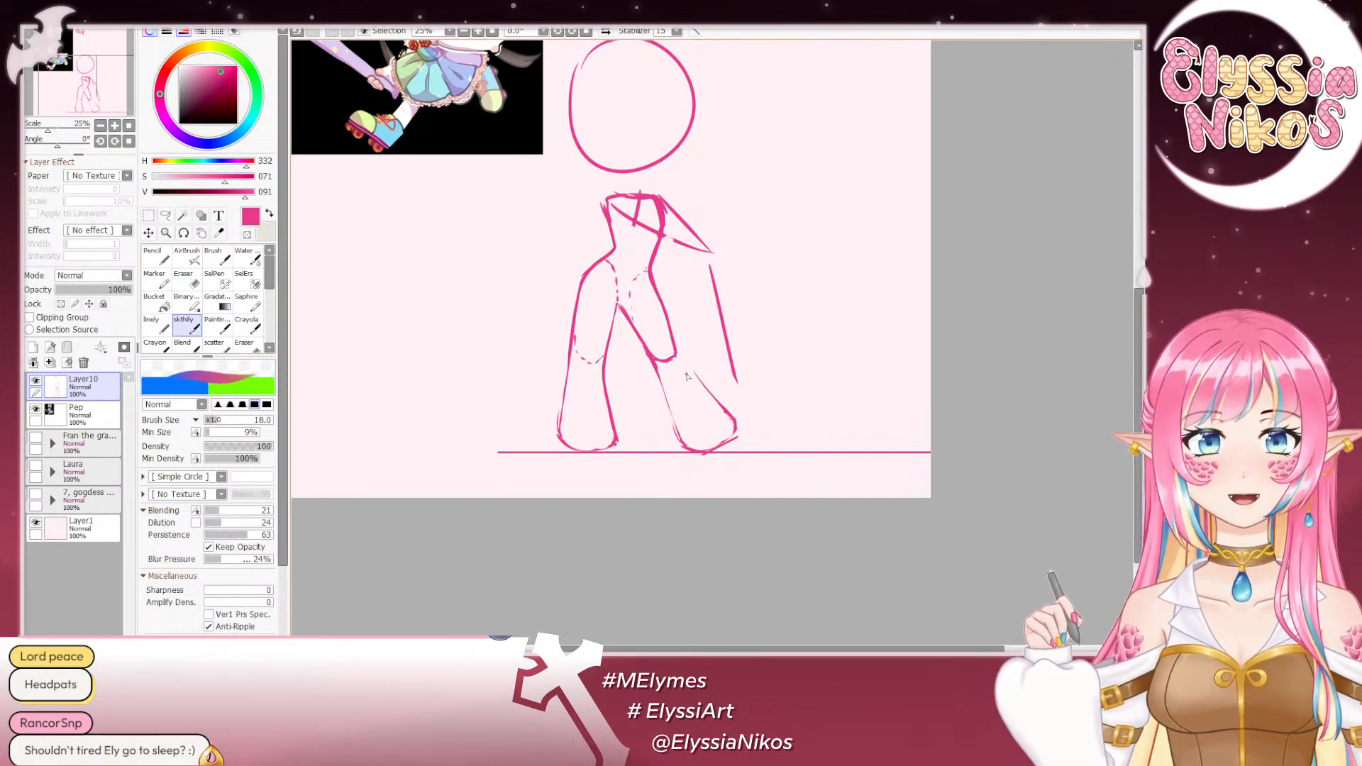
mouse_move(683, 360)
ctrl+alt+mouse_down()
mouse_move(706, 362)
mouse_move(683, 356)
ctrl+alt+mouse_up()
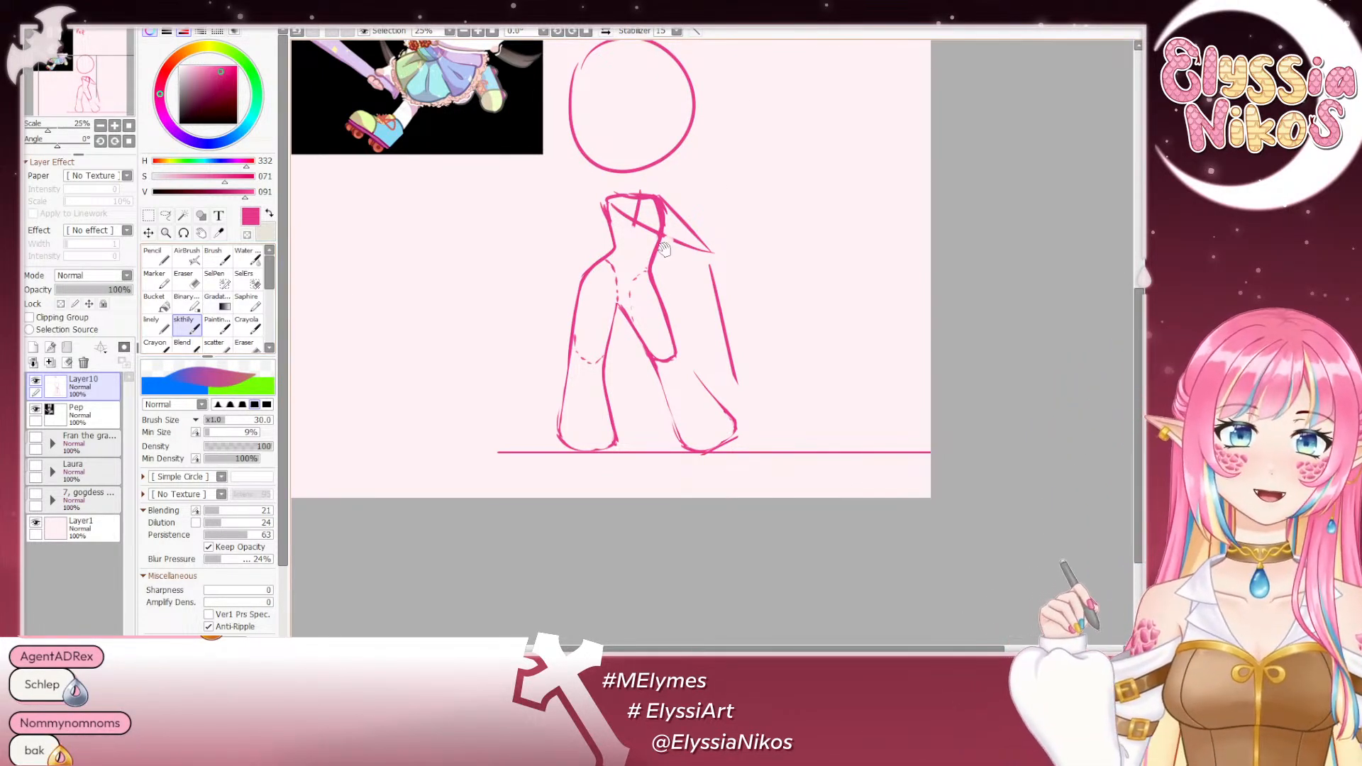
- Lasso the head circle and move it slightly down, closer to the shoulders
mouse_move(663, 249)
mouse_down()
mouse_move(642, 193)
mouse_move(609, 186)
mouse_move(606, 237)
mouse_move(654, 289)
mouse_up()
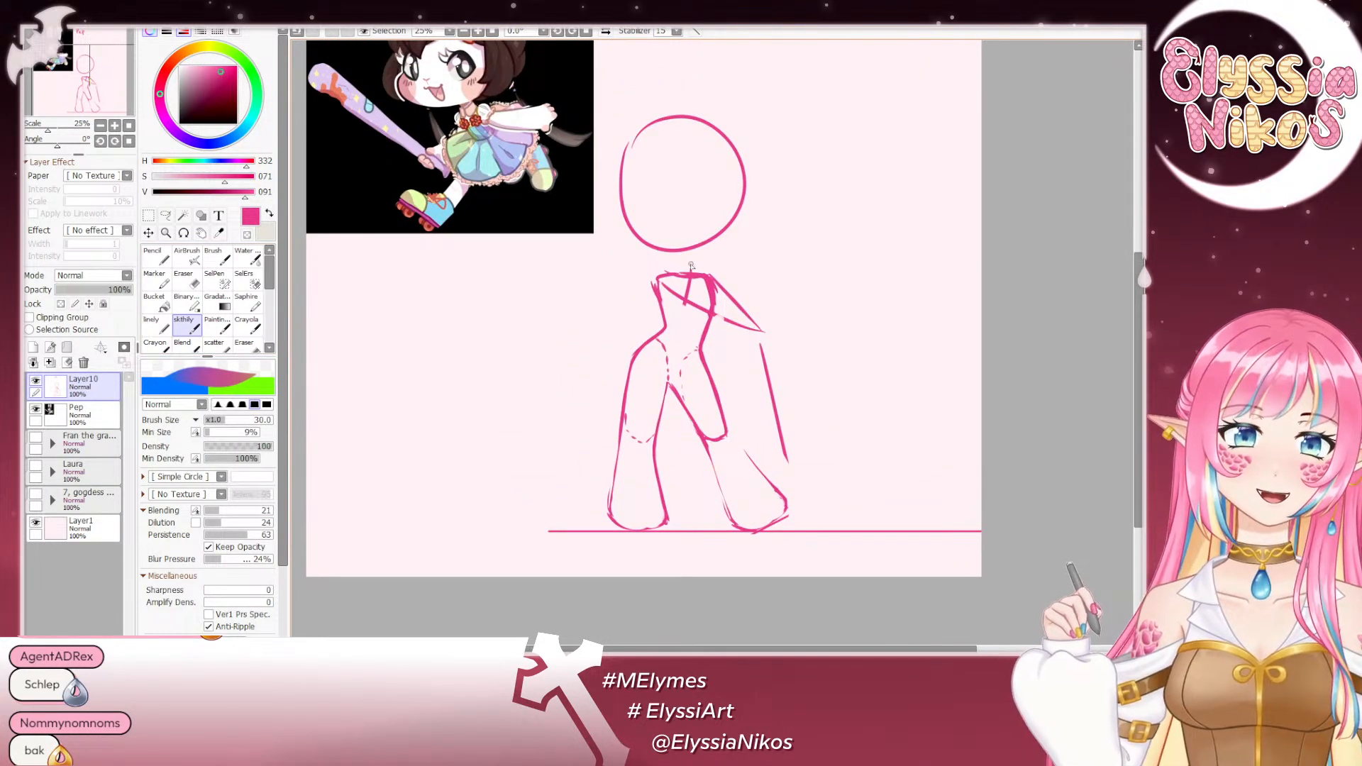
click(166, 215)
mouse_move(702, 70)
mouse_down()
mouse_move(731, 147)
mouse_move(614, 317)
mouse_move(702, 339)
mouse_move(835, 146)
mouse_up()
key(ctrl+t)
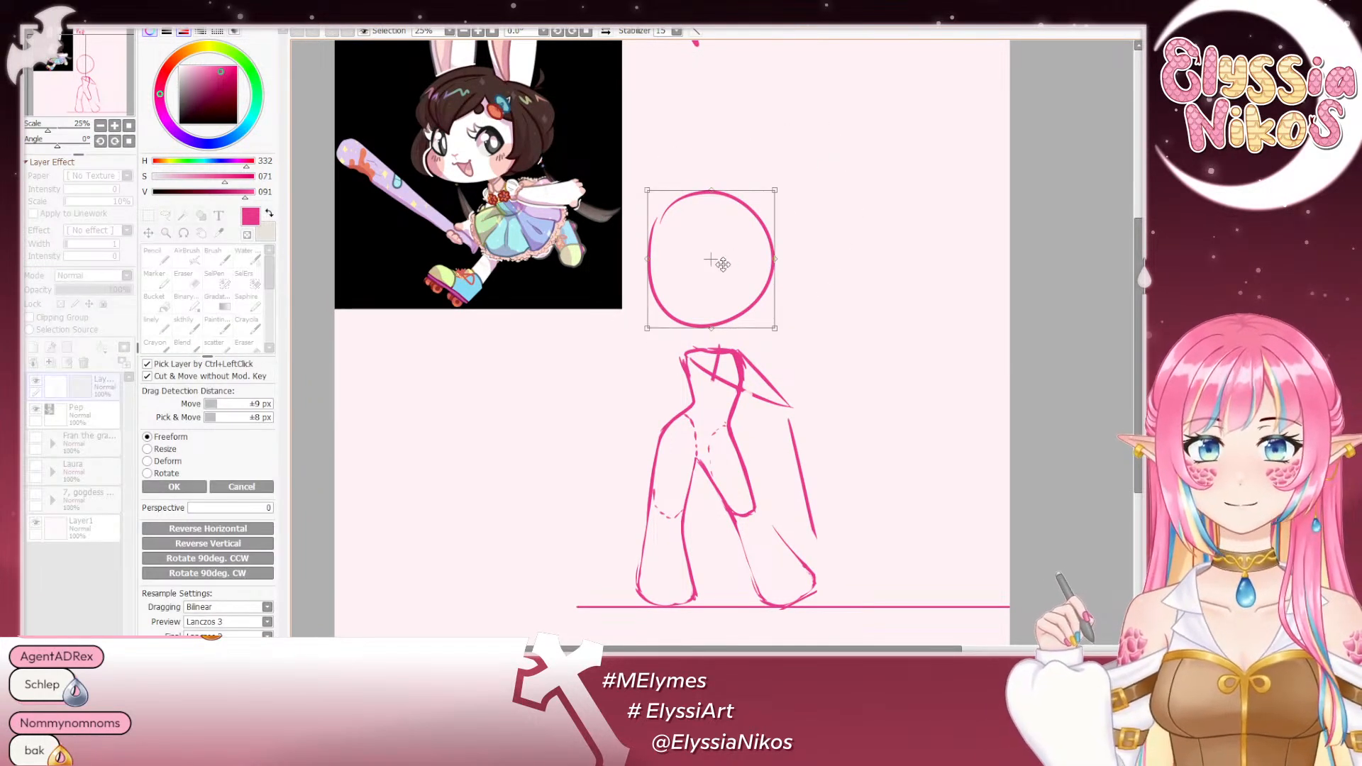
drag(722, 264, 728, 277)
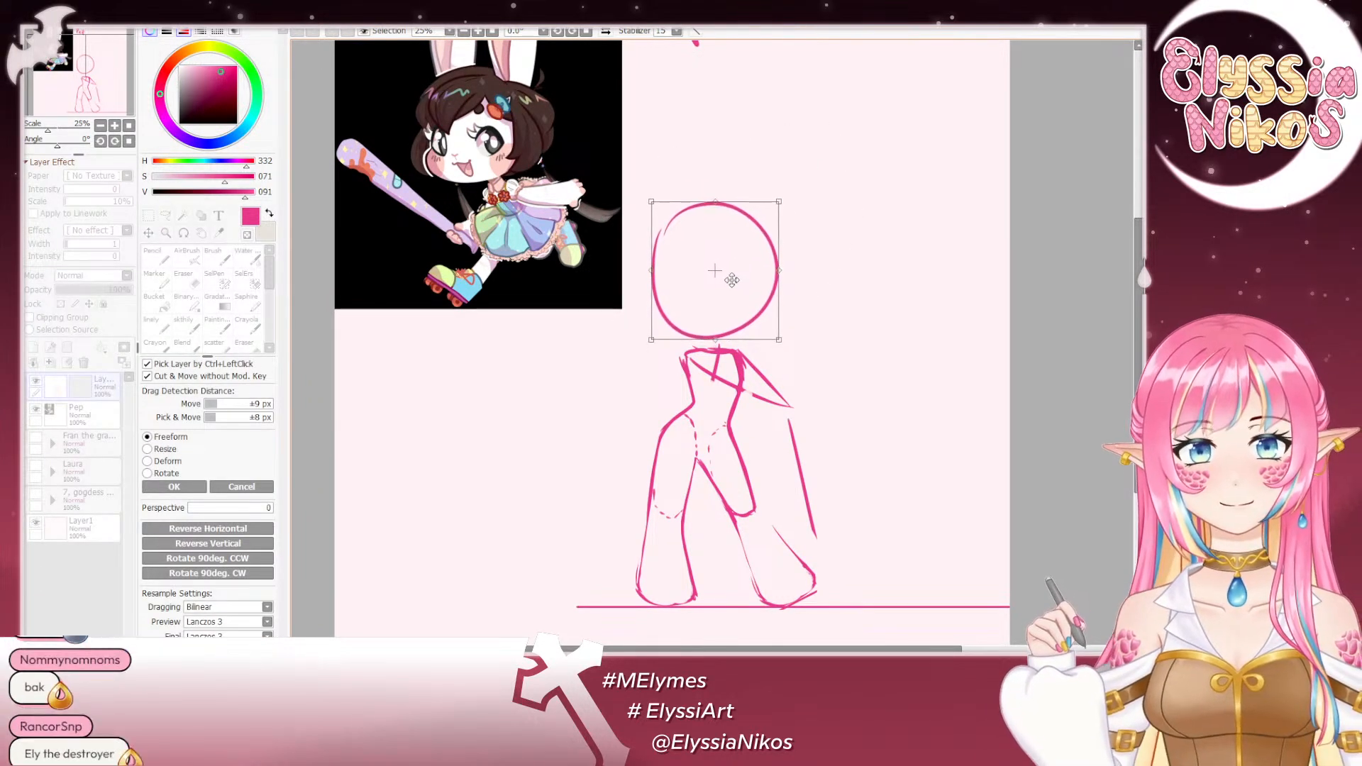
click(174, 487)
- Restore the head selection, enlarge the circle to about one and a half times its size just above the shoulders, and deselect it
key(ctrl+t)
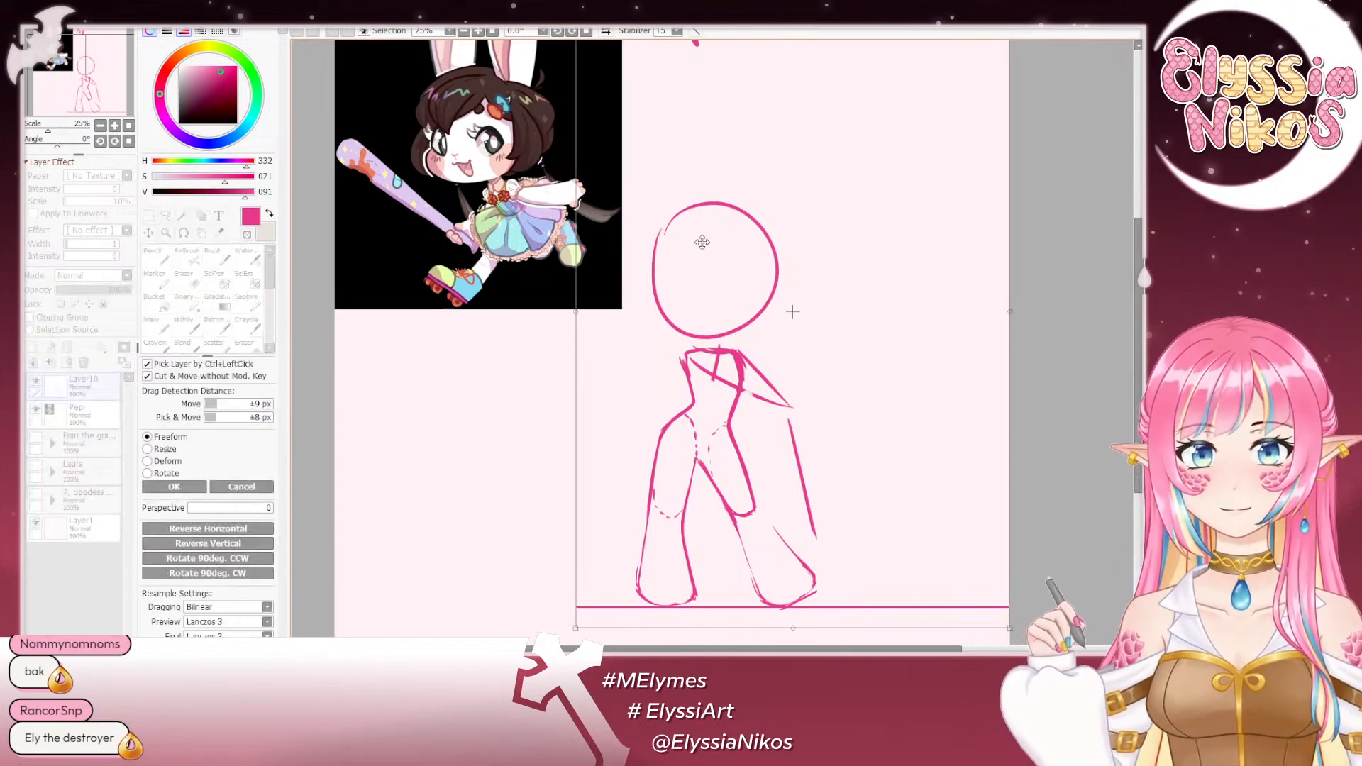
click(242, 488)
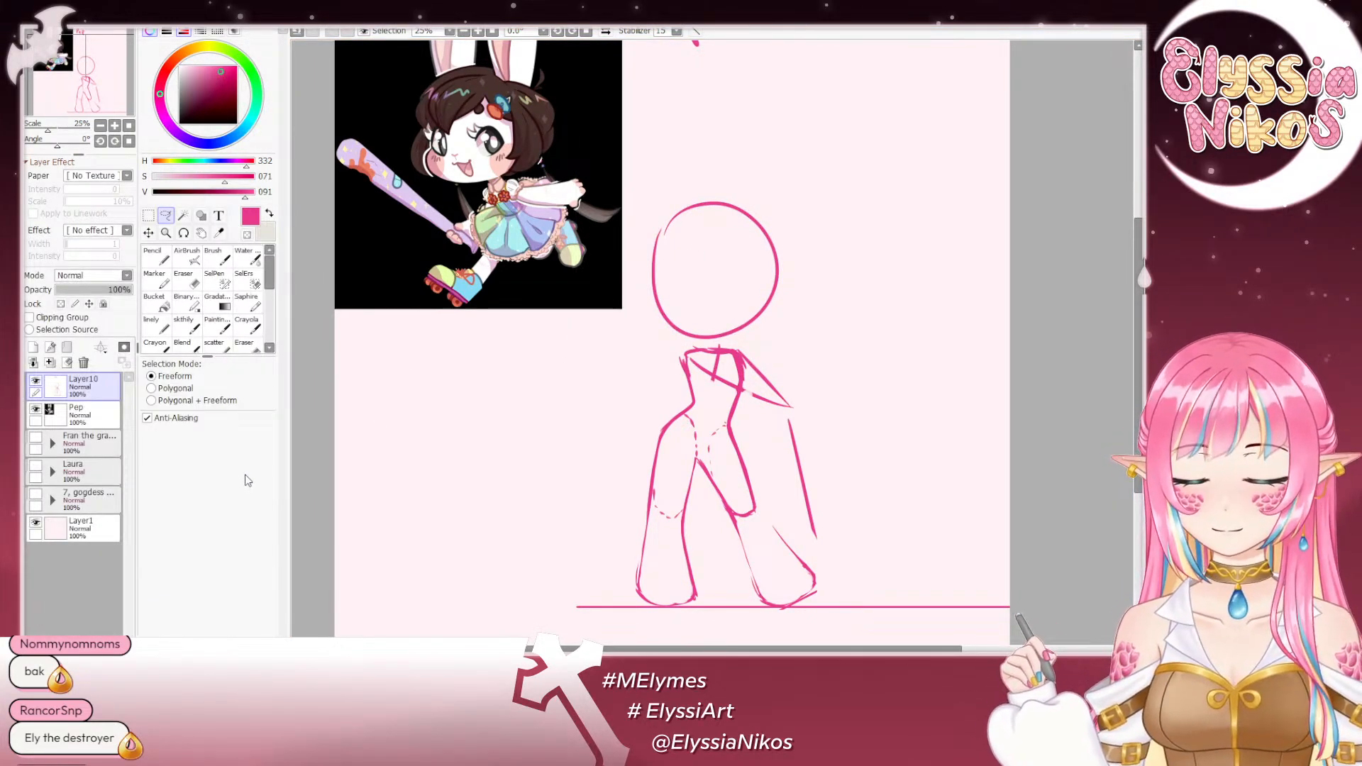
key(ctrl+z)
key(ctrl+t)
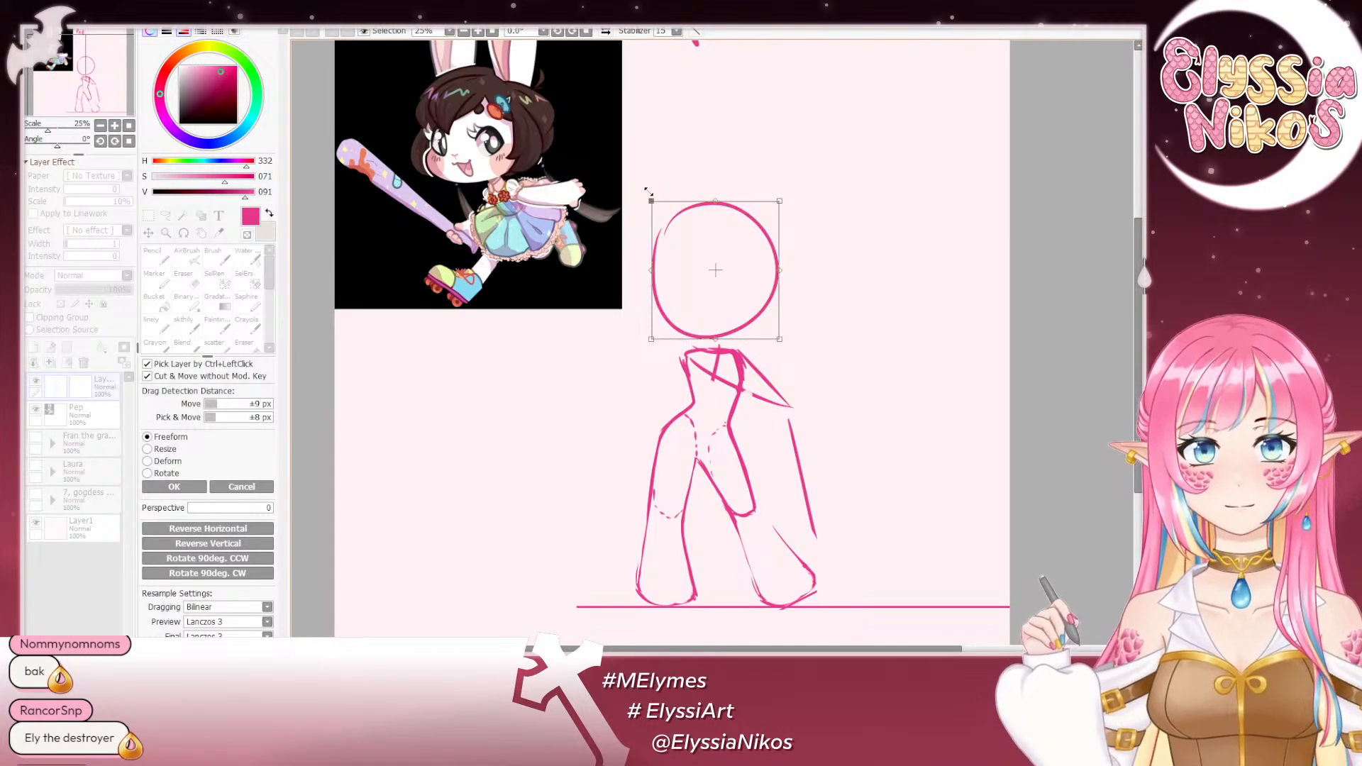
drag(647, 191, 616, 143)
drag(707, 242, 707, 229)
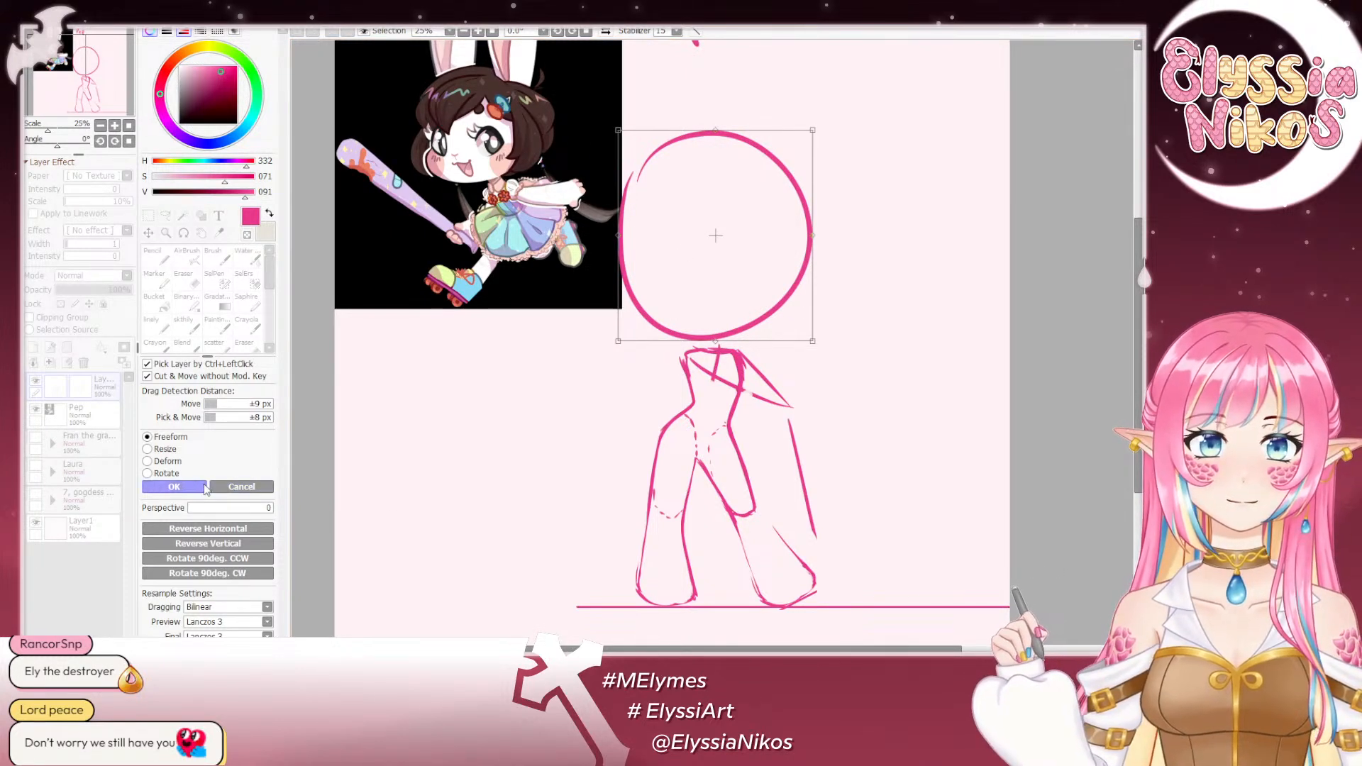
click(174, 487)
key(ctrl+d)
- Try placing a copy of the enlarged head circle over the body to compare proportions, and cancel the transform
mouse_move(750, 78)
mouse_down()
mouse_move(608, 365)
mouse_move(696, 345)
mouse_move(879, 145)
mouse_up()
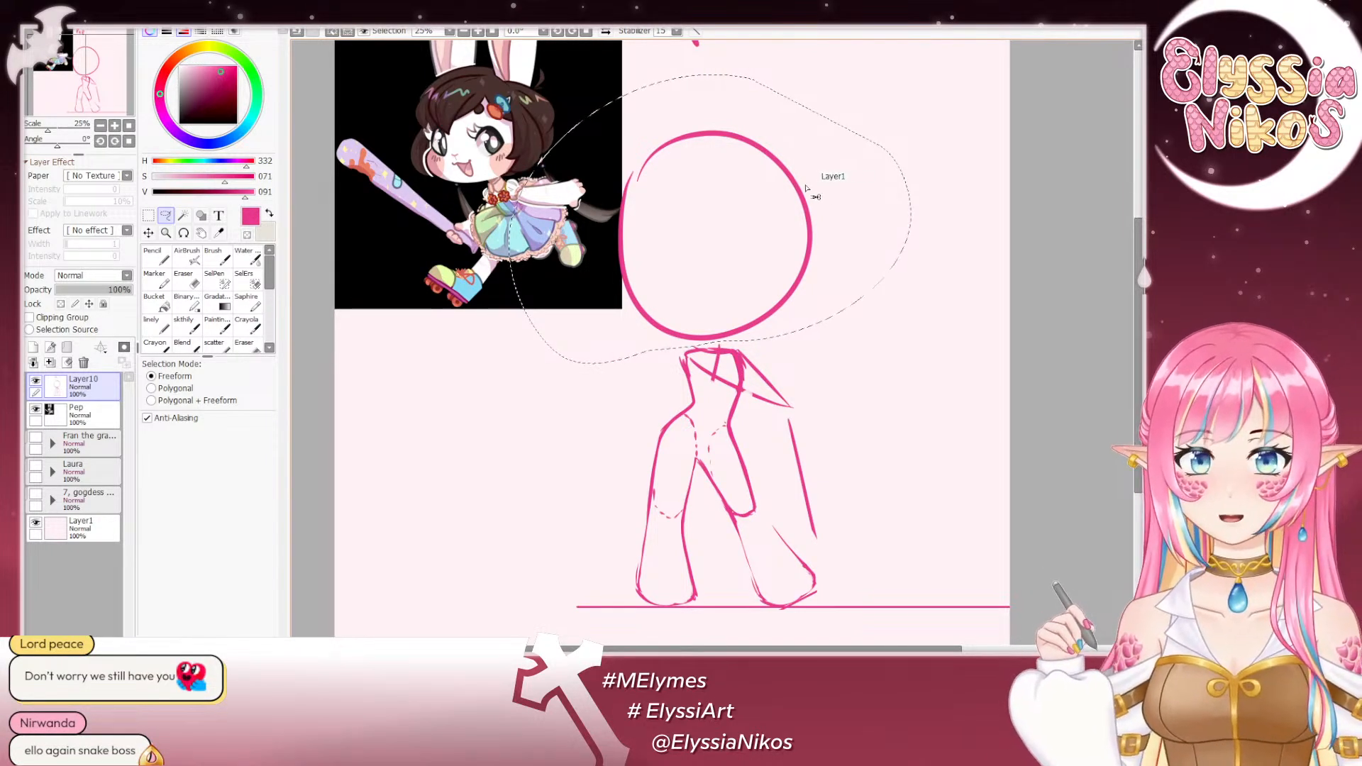
key(ctrl+t)
drag(705, 214, 717, 395)
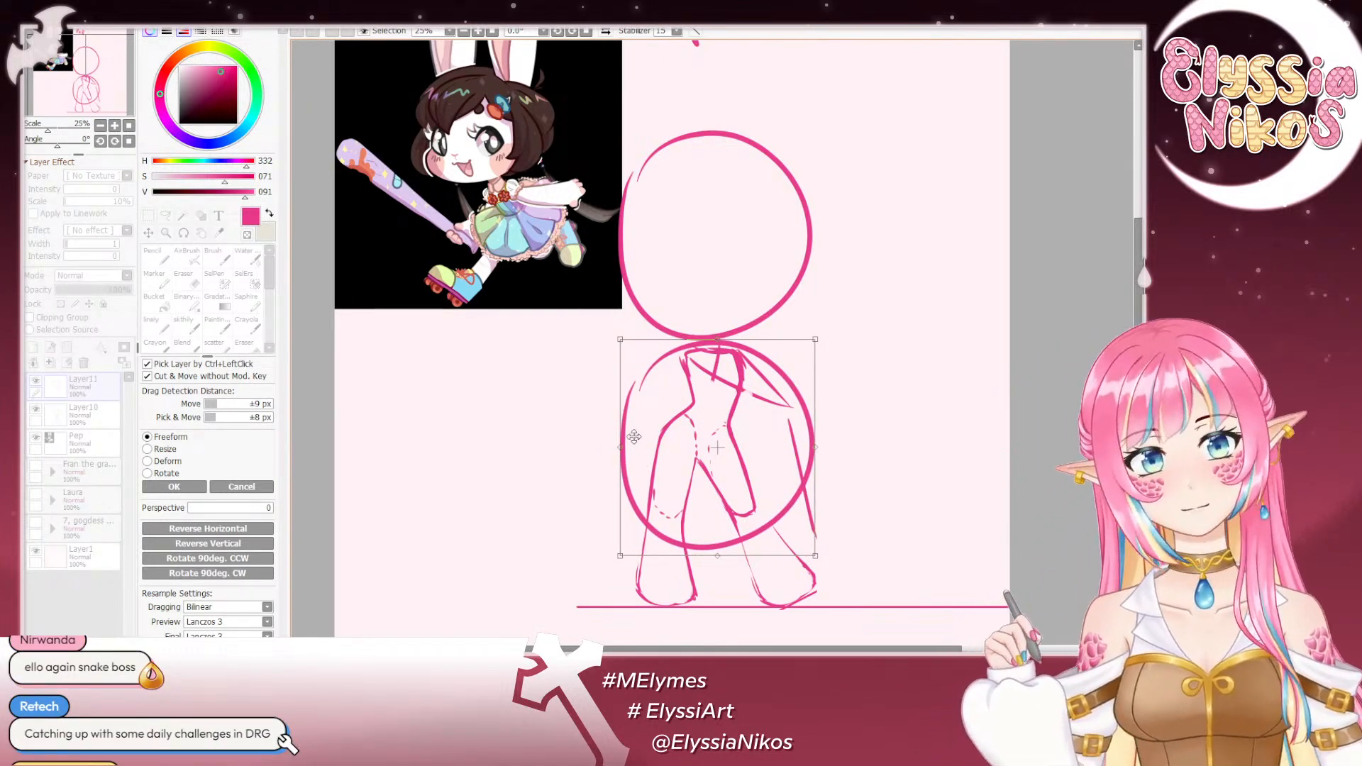
click(242, 487)
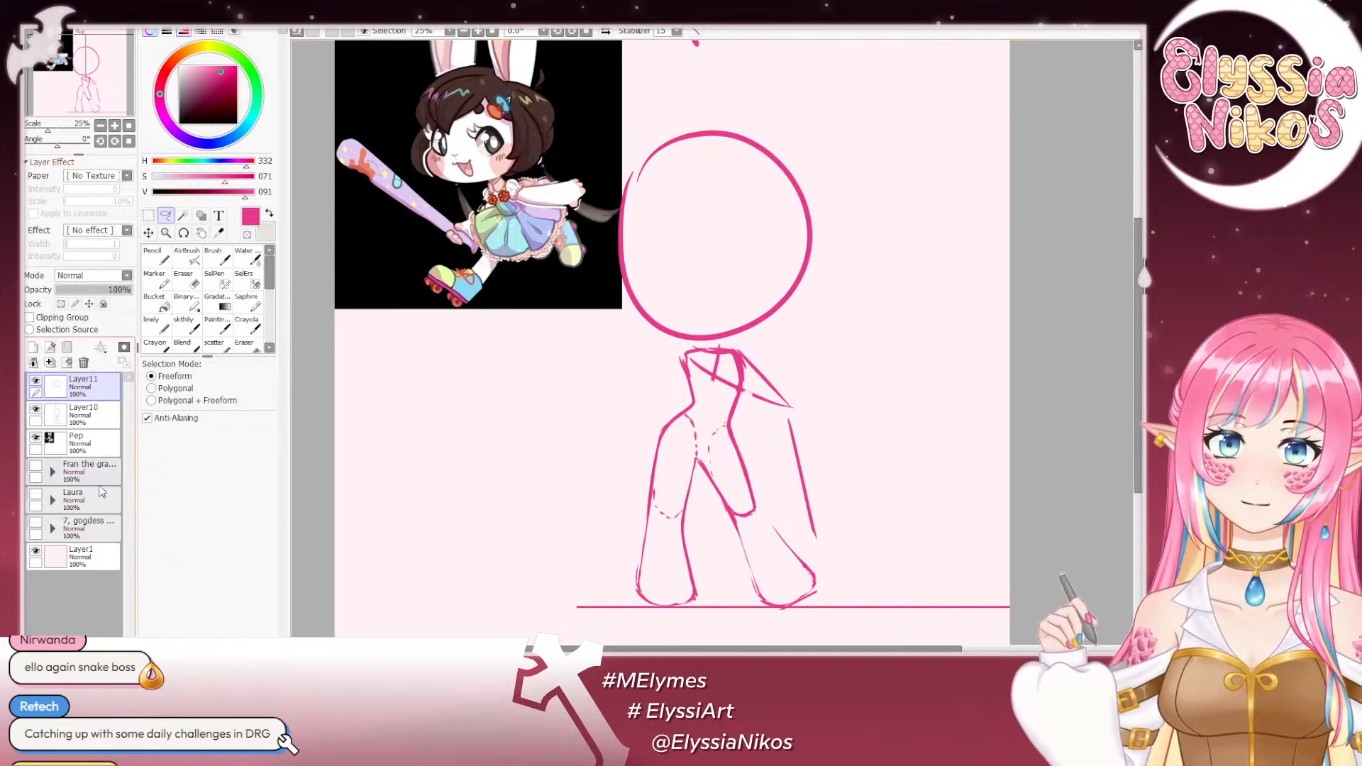
- Delete the spare Layer11 above the sketch and try selecting the head circle for a transform
click(83, 362)
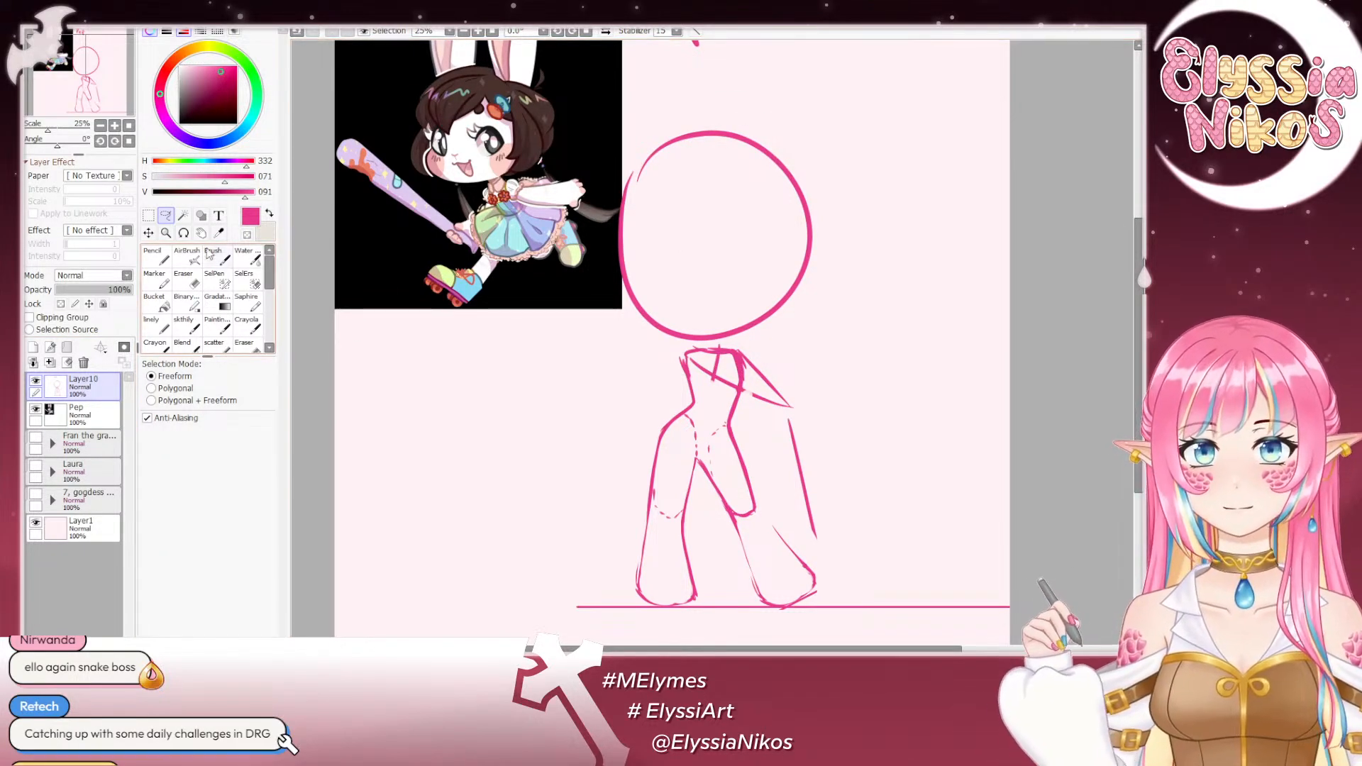
mouse_move(779, 105)
mouse_down()
mouse_move(650, 118)
mouse_move(569, 270)
mouse_move(676, 350)
mouse_up()
click(524, 442)
key(ctrl+t)
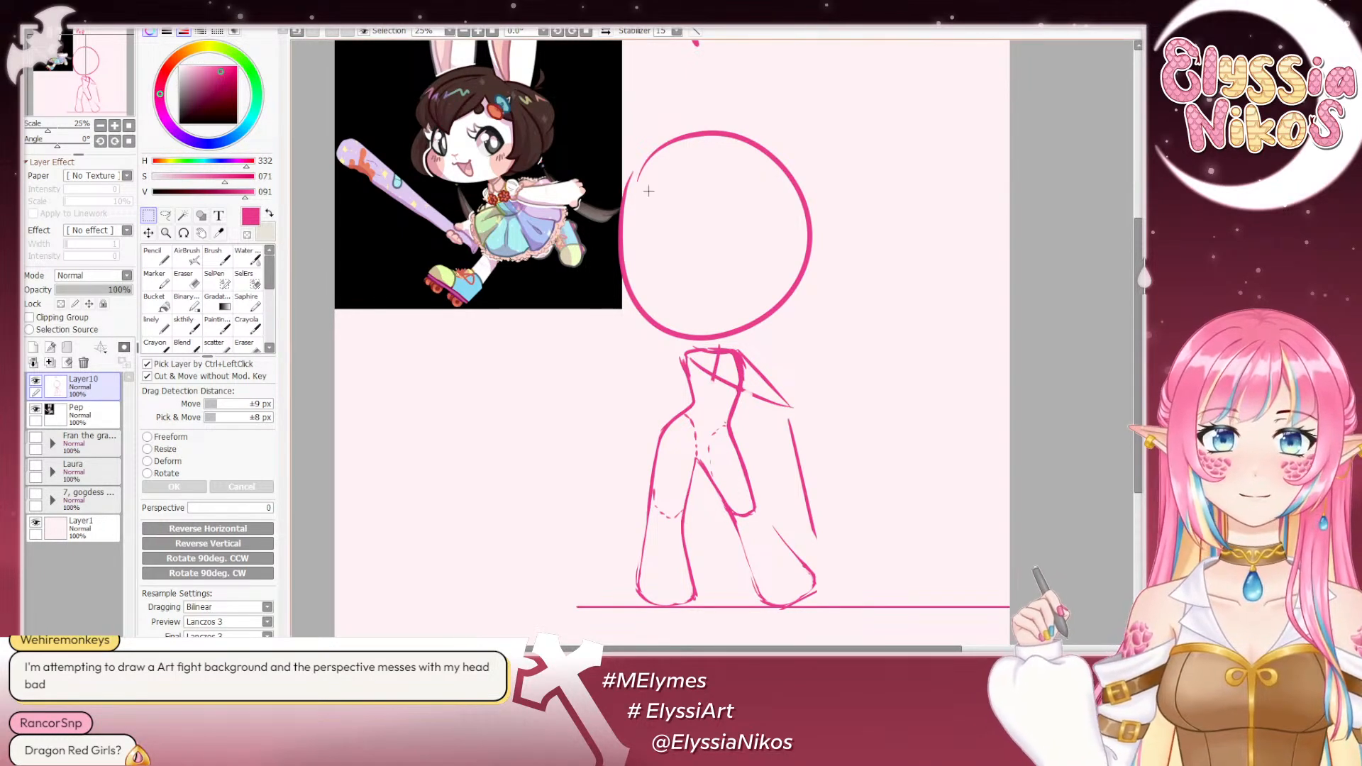
- Draw the outer contour of the image-right shin from the knee down to the foot with the sketchy brush
drag(729, 398, 669, 281)
click(213, 323)
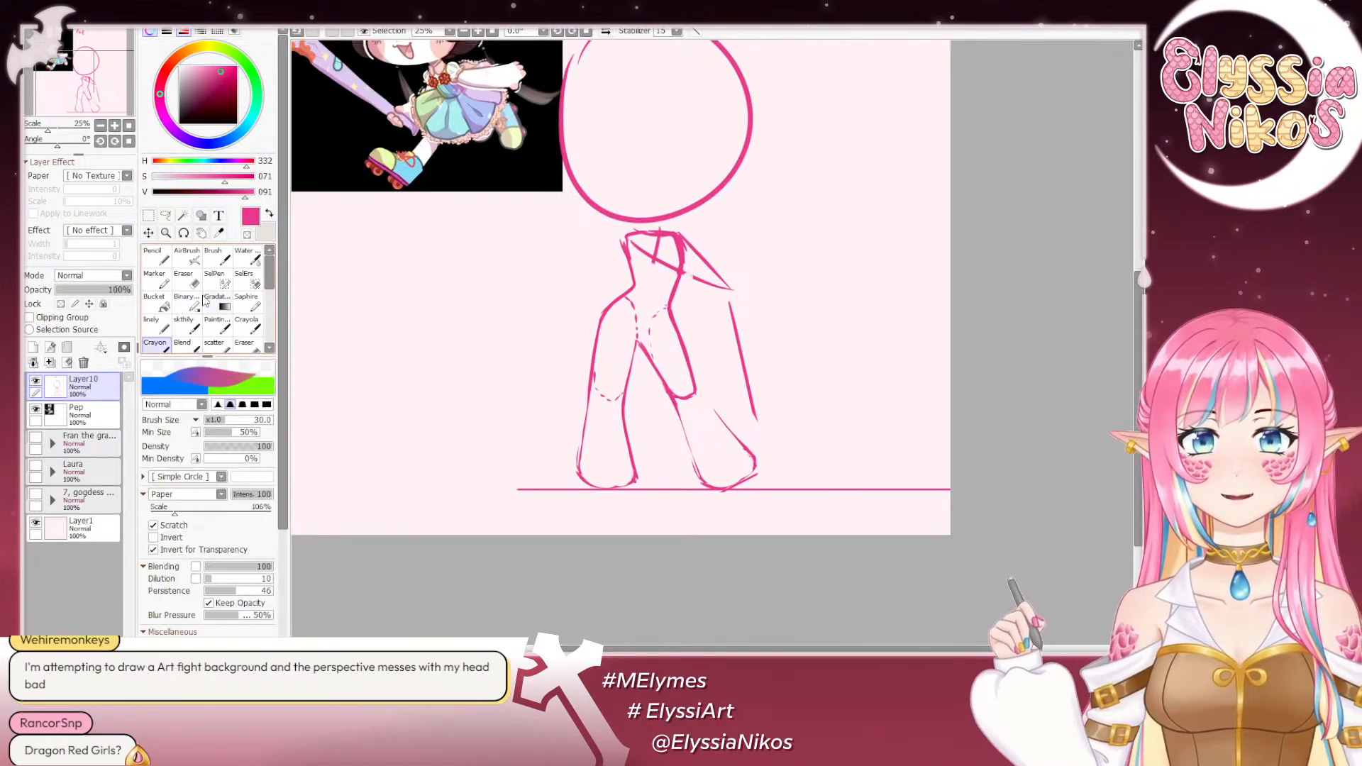
click(186, 306)
click(185, 326)
drag(610, 458, 647, 400)
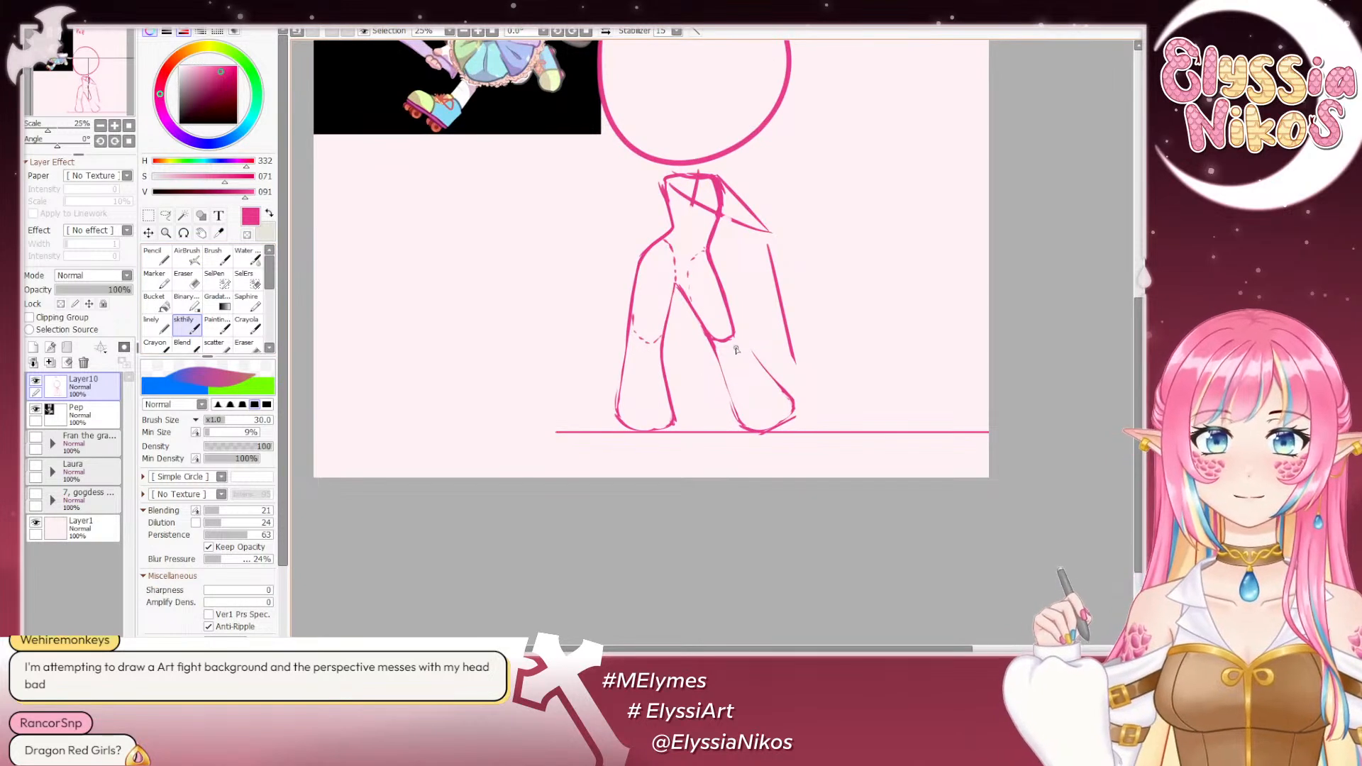
drag(736, 334, 777, 386)
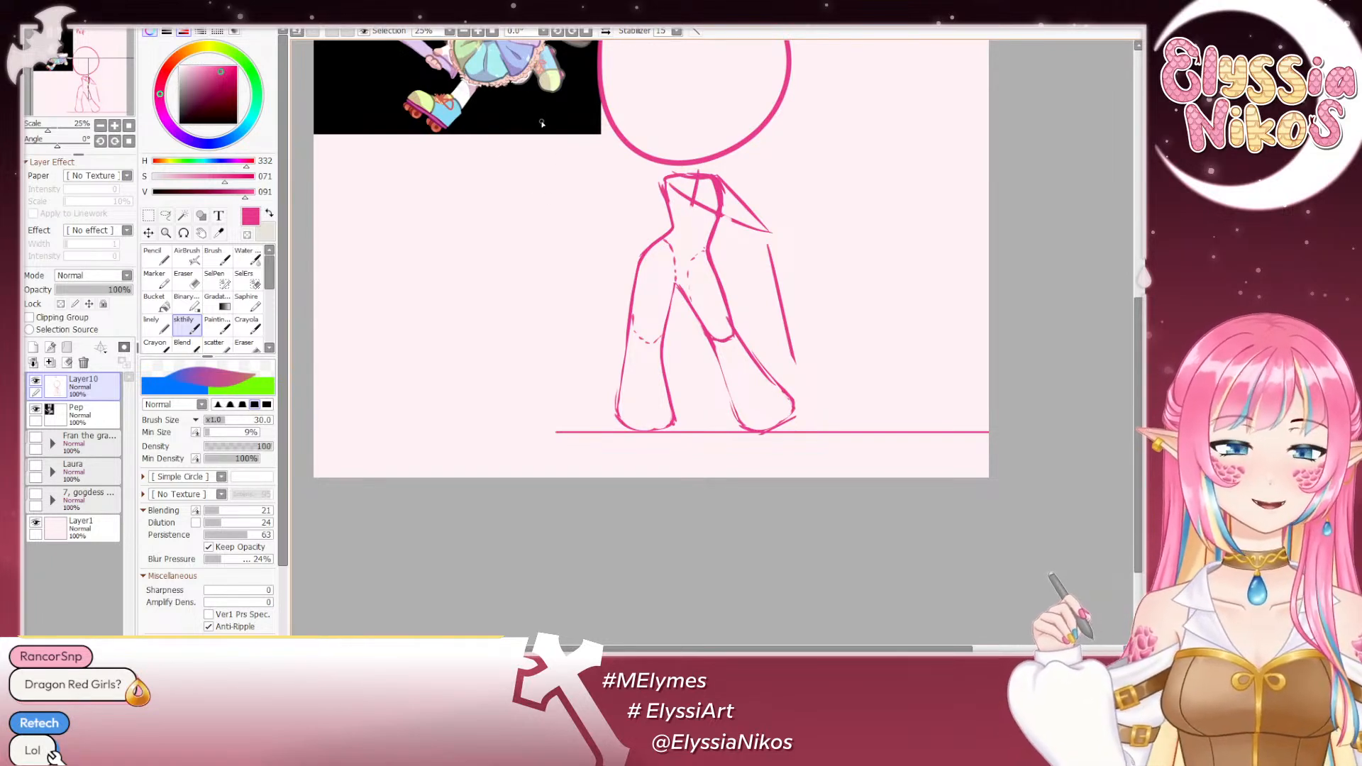
- Sketch a curved waist line and a rounded guide for the top of the image-right thigh
mouse_move(703, 307)
mouse_down()
mouse_move(640, 239)
mouse_move(706, 305)
mouse_up()
key(ctrl+z)
drag(668, 250, 716, 325)
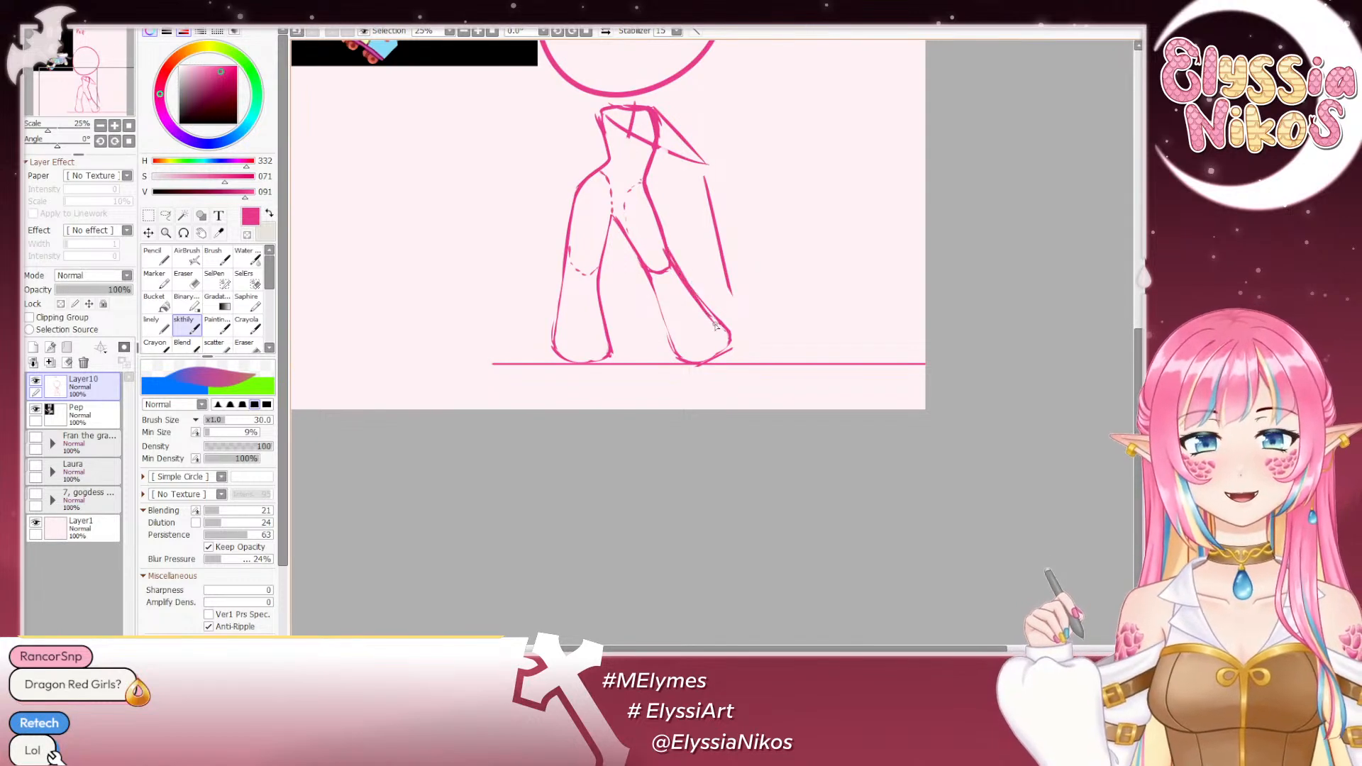
key(ctrl+z)
drag(647, 175, 662, 231)
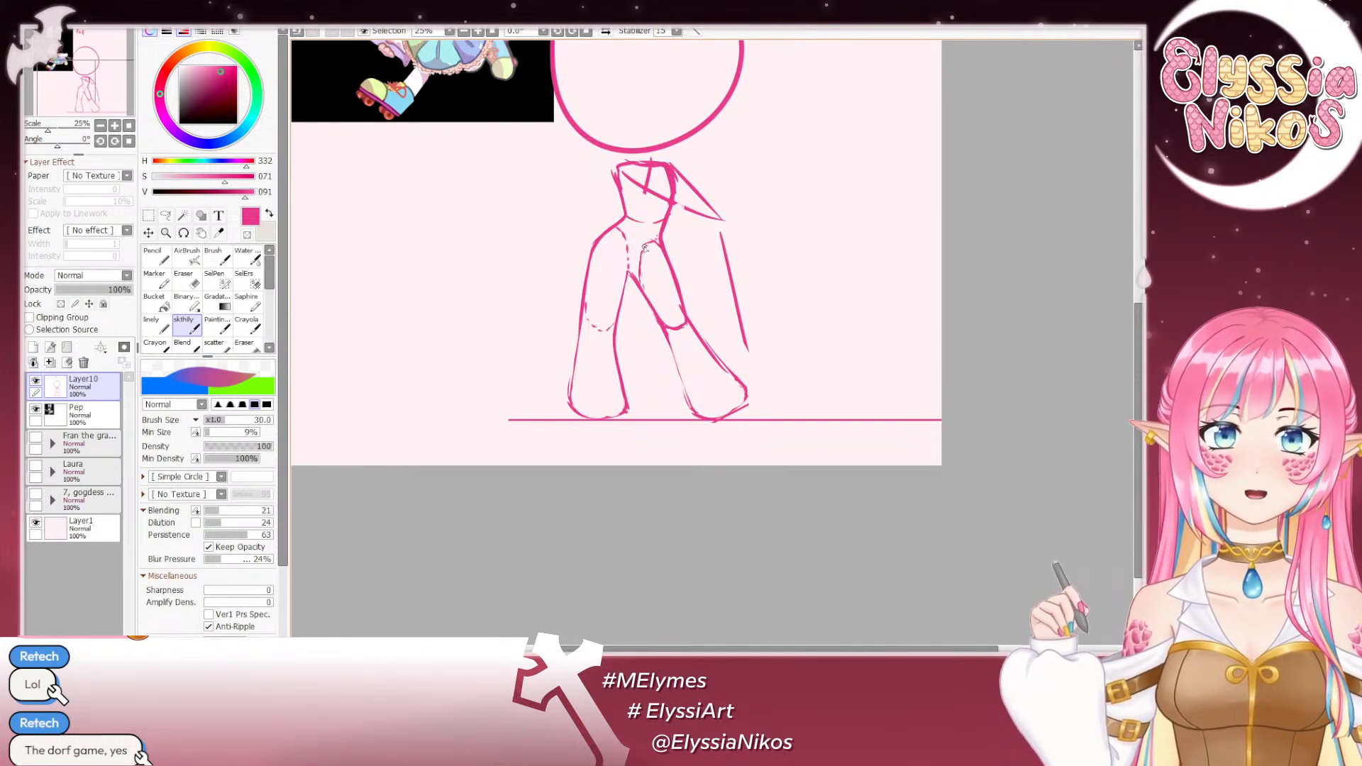
- Erase and redraw the outer contour of the image-right thigh from the hip to the knee
click(185, 278)
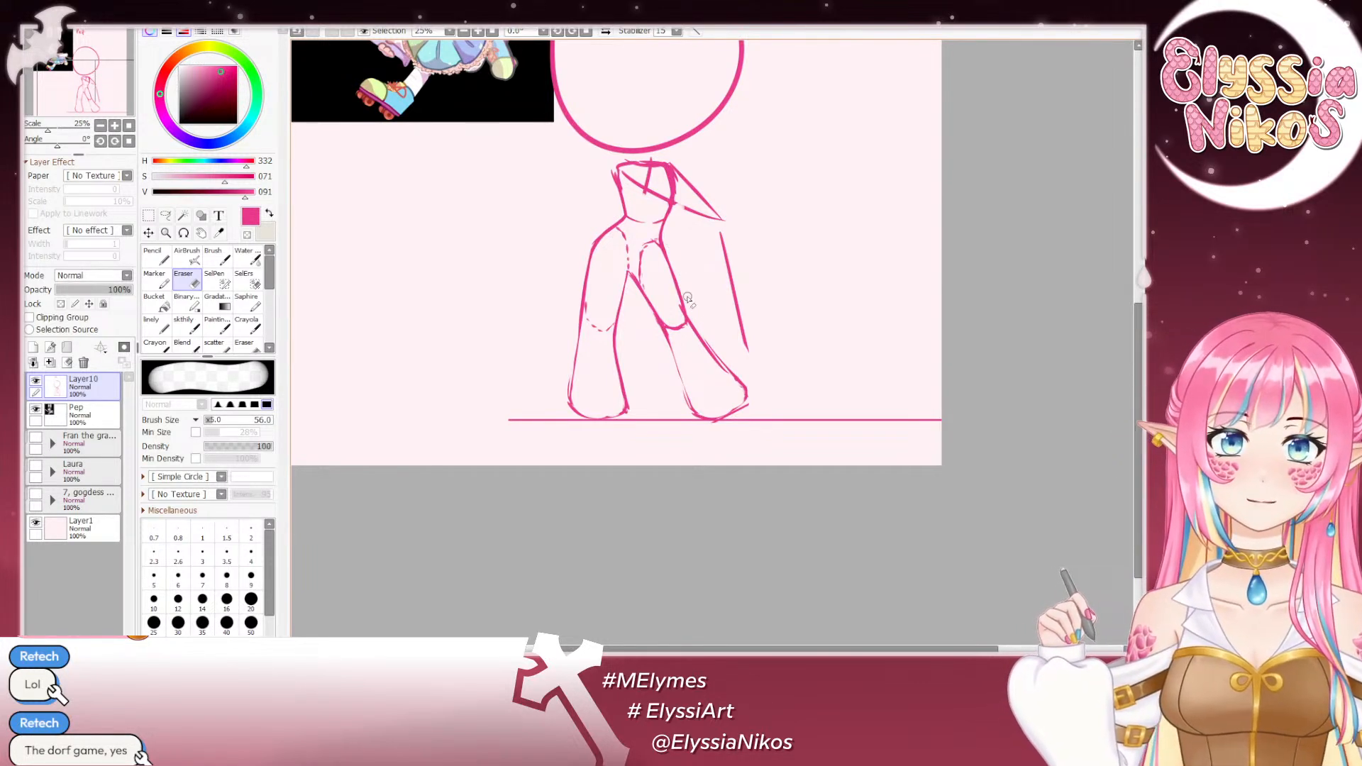
click(188, 331)
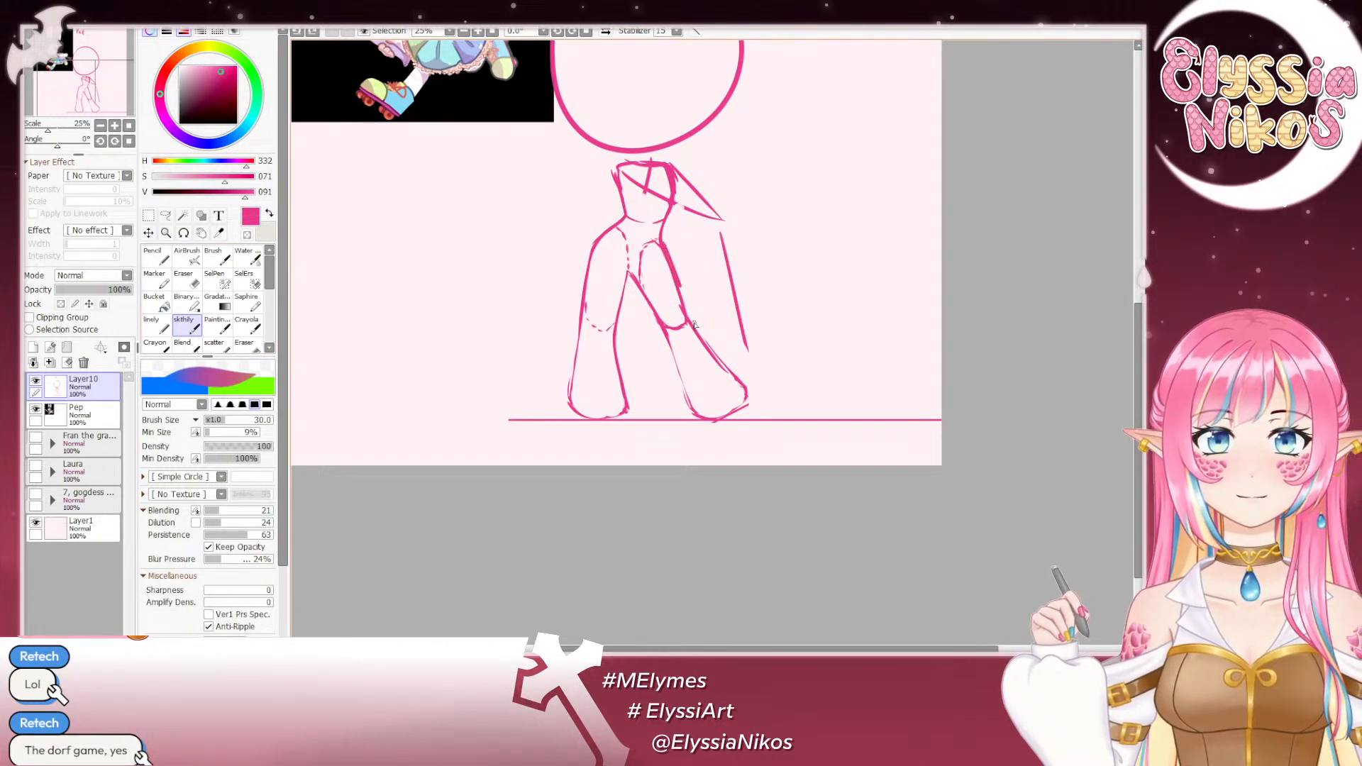
drag(663, 246, 689, 321)
mouse_move(654, 222)
mouse_down()
mouse_move(714, 252)
mouse_move(814, 566)
mouse_move(590, 256)
mouse_move(718, 464)
mouse_move(649, 384)
mouse_move(684, 231)
mouse_up()
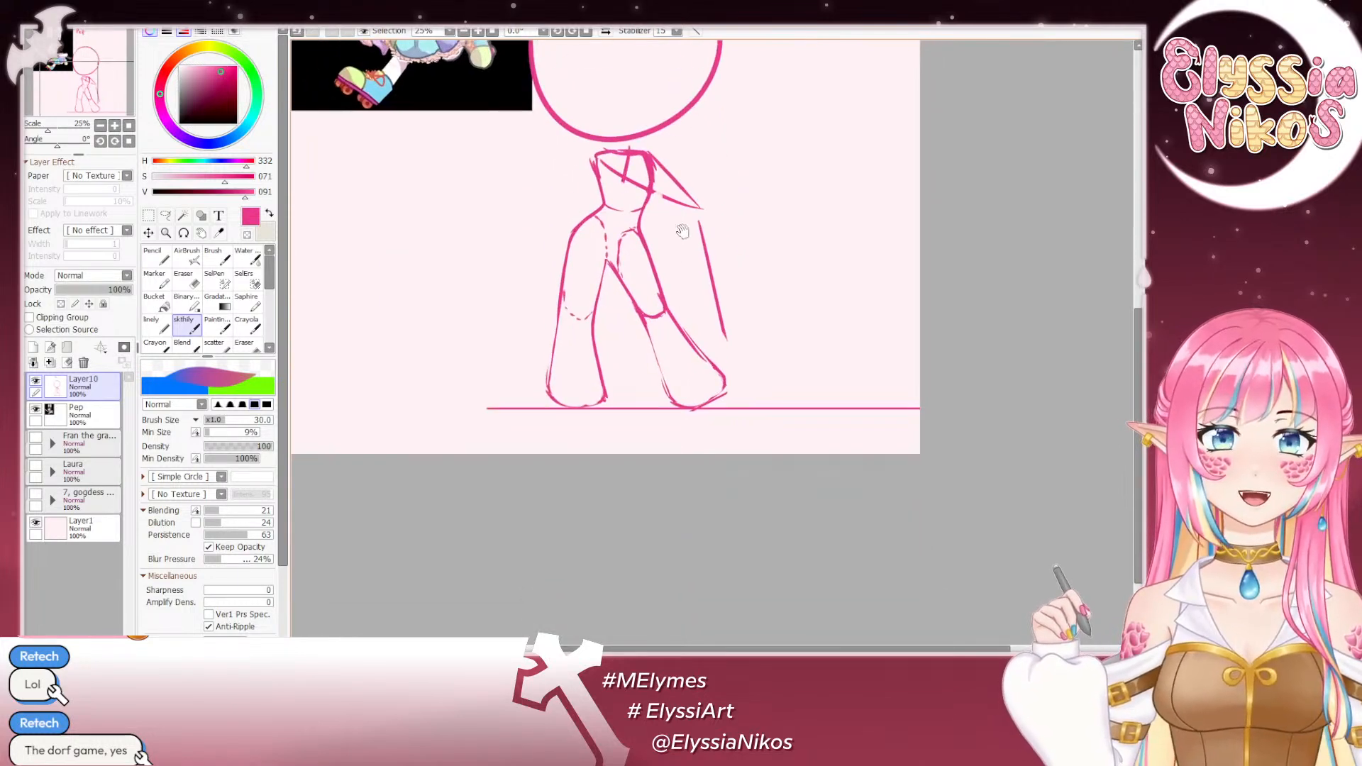
drag(659, 352, 640, 359)
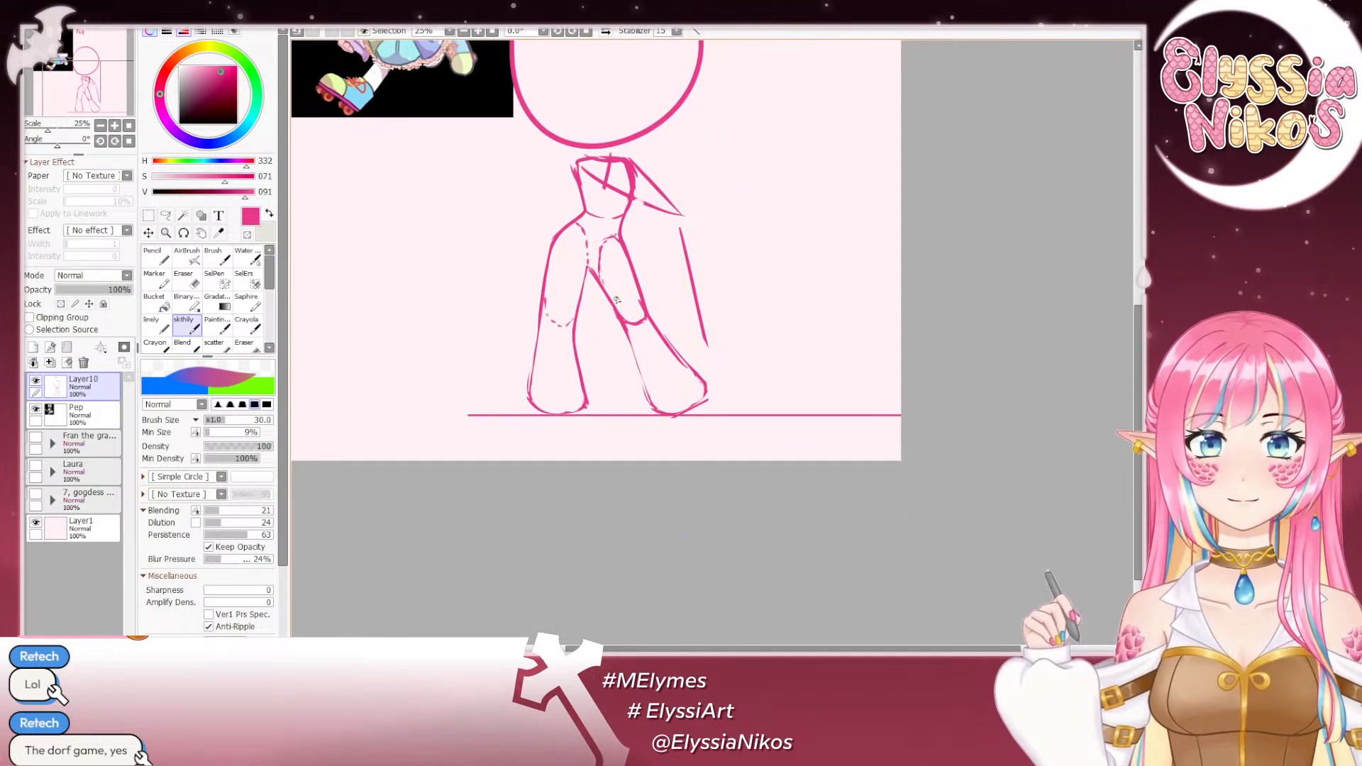
- Erase the knee curve and inner thigh guide on the image-right leg, thinning its inner contour between crotch and knee
drag(587, 270, 624, 326)
key(ctrl+z)
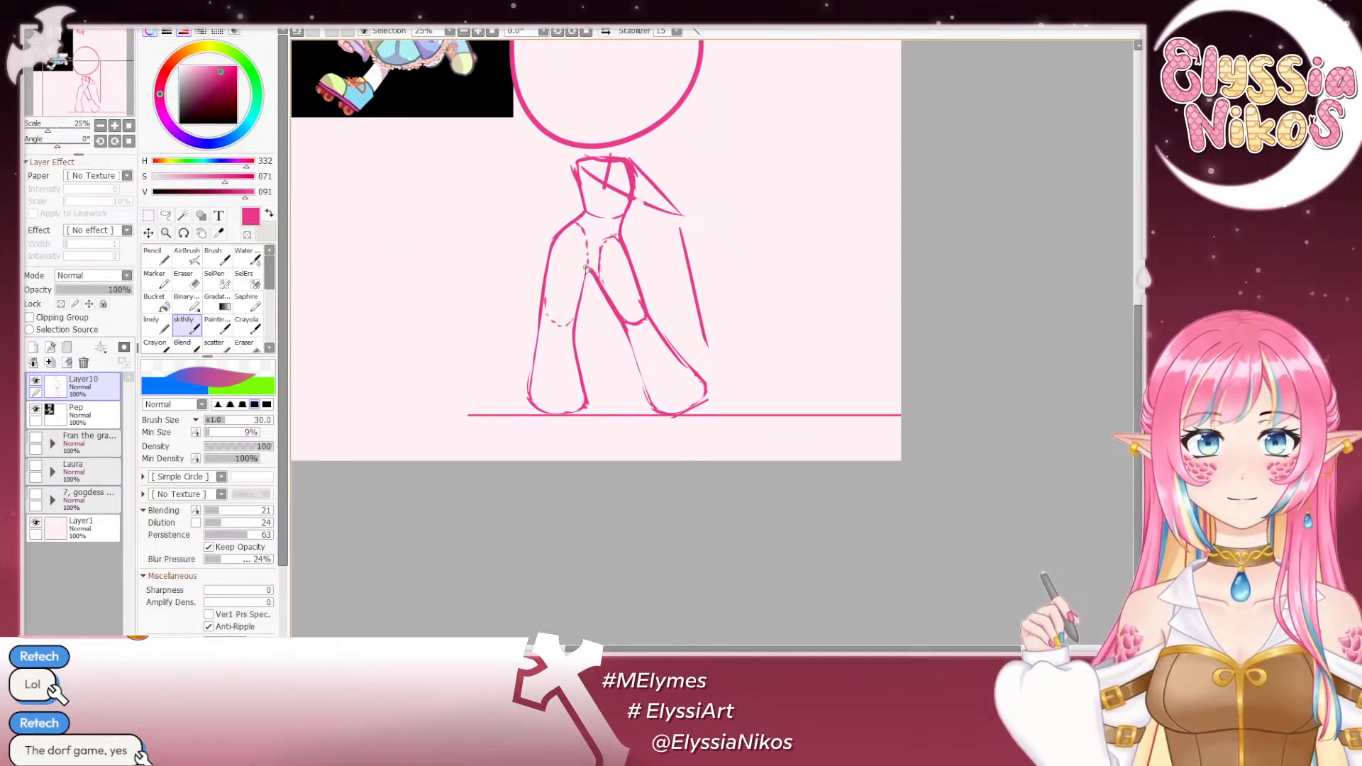
key(e)
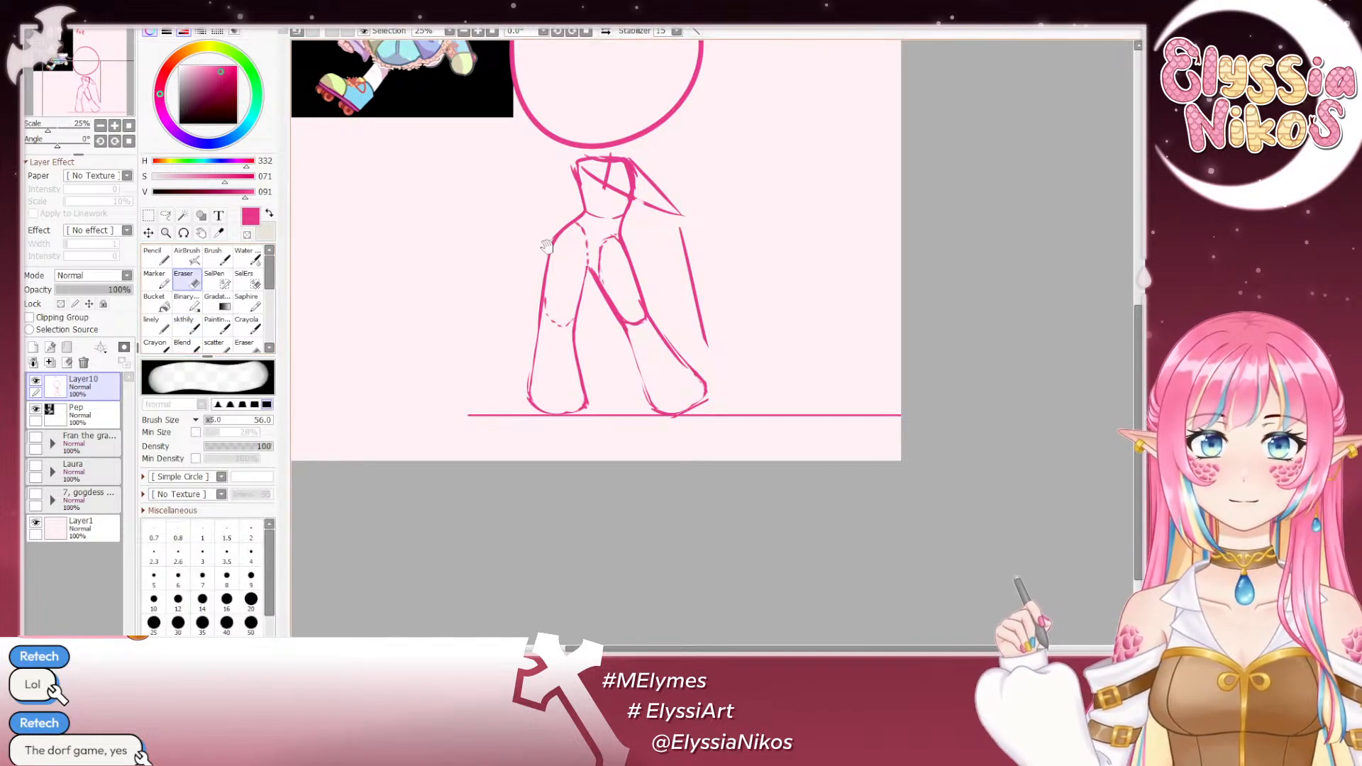
drag(546, 247, 660, 359)
drag(624, 305, 662, 373)
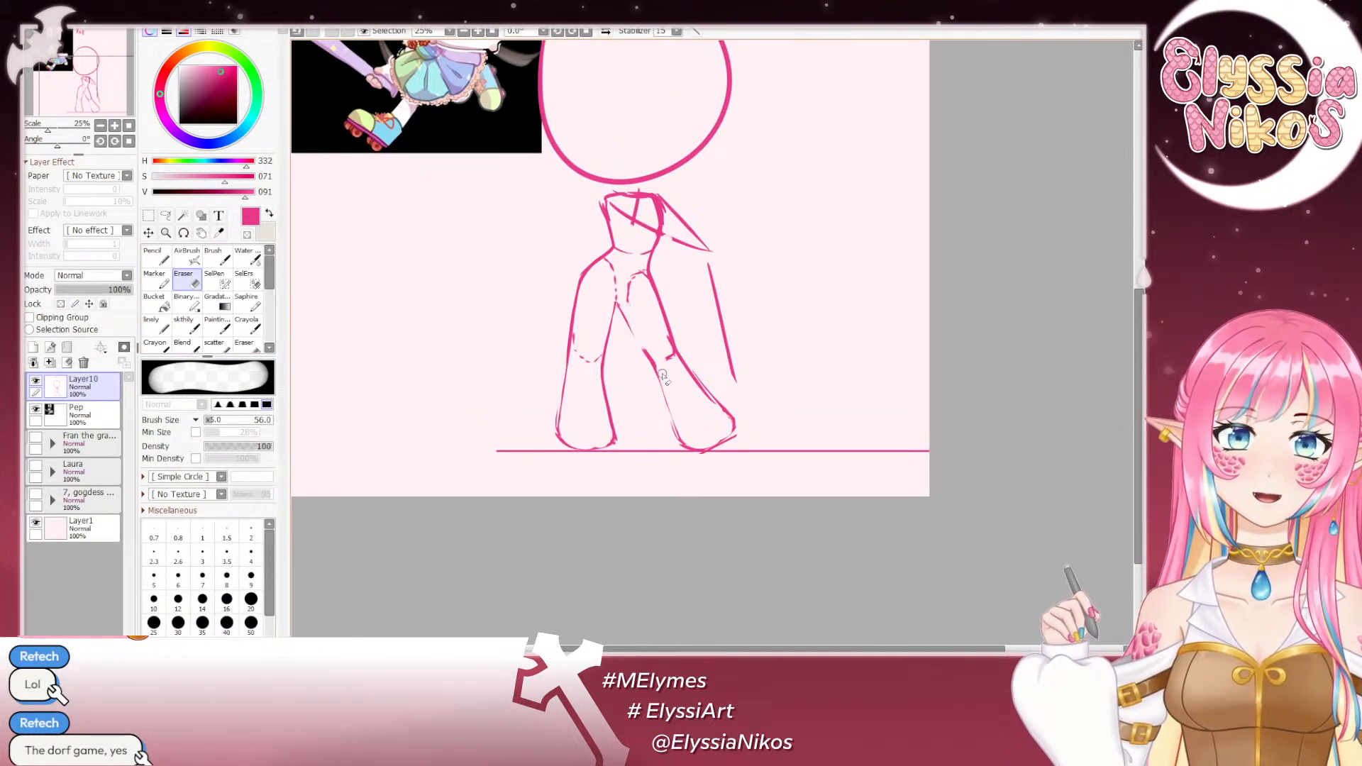
key(ctrl+z)
drag(636, 324, 674, 392)
drag(627, 313, 676, 387)
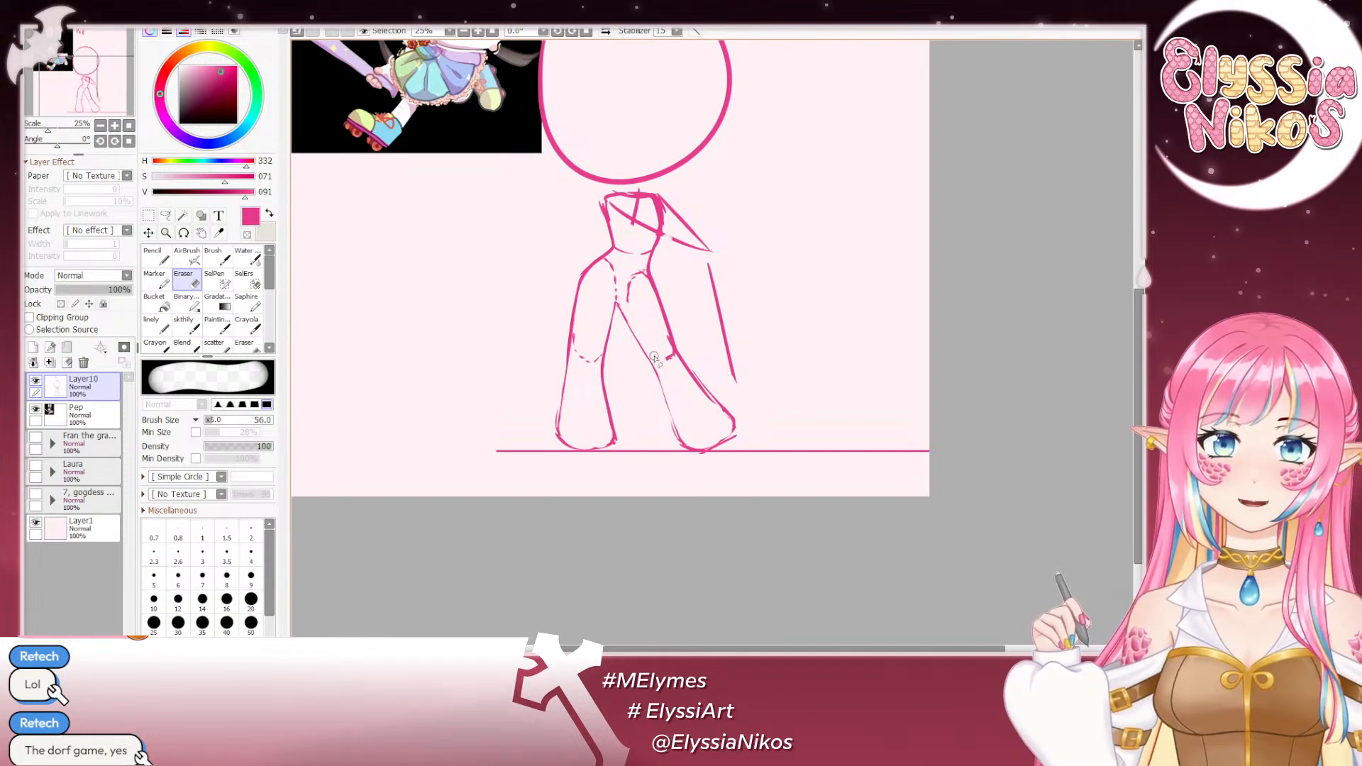
- Retrace the image-right leg's inner contour as a bolder, smooth line from the crotch down to the foot
key(e)
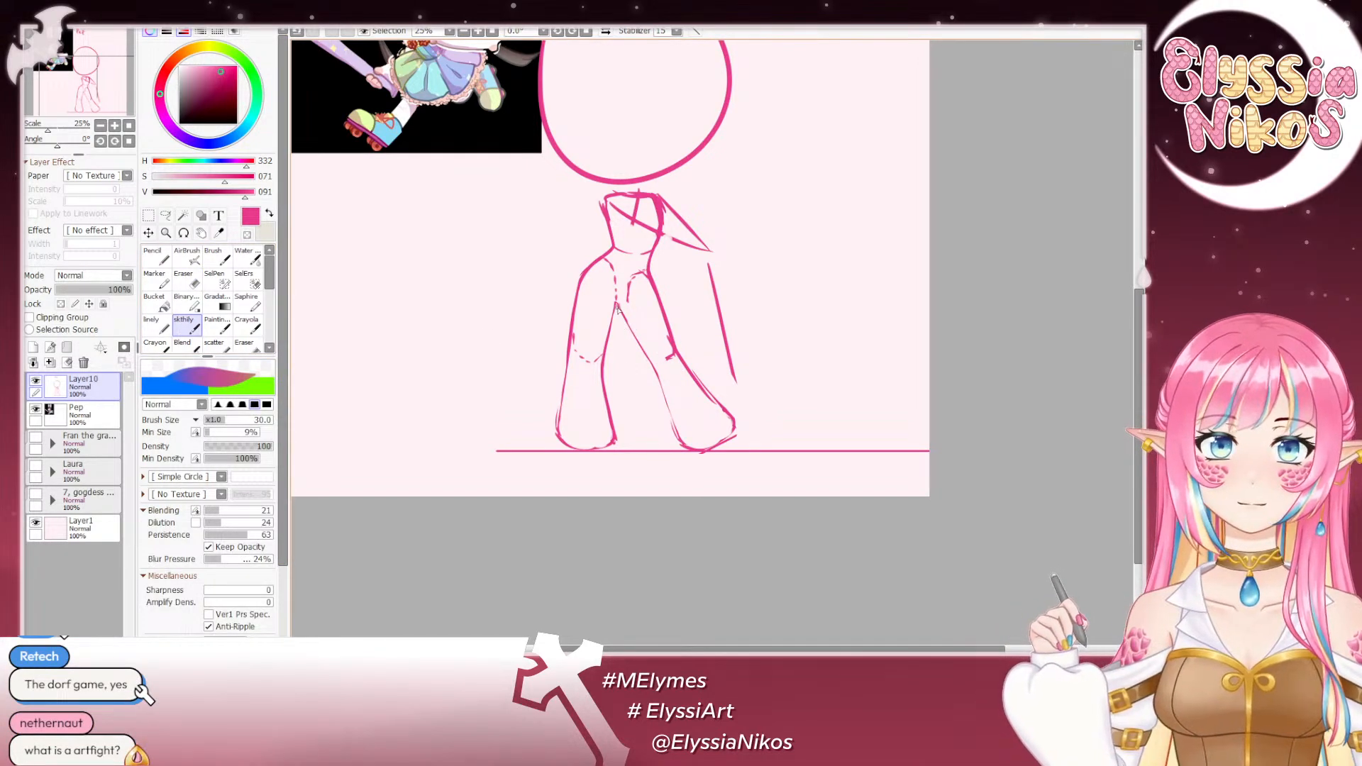
drag(617, 307, 652, 363)
key(ctrl+z)
drag(621, 313, 657, 372)
key(ctrl+z)
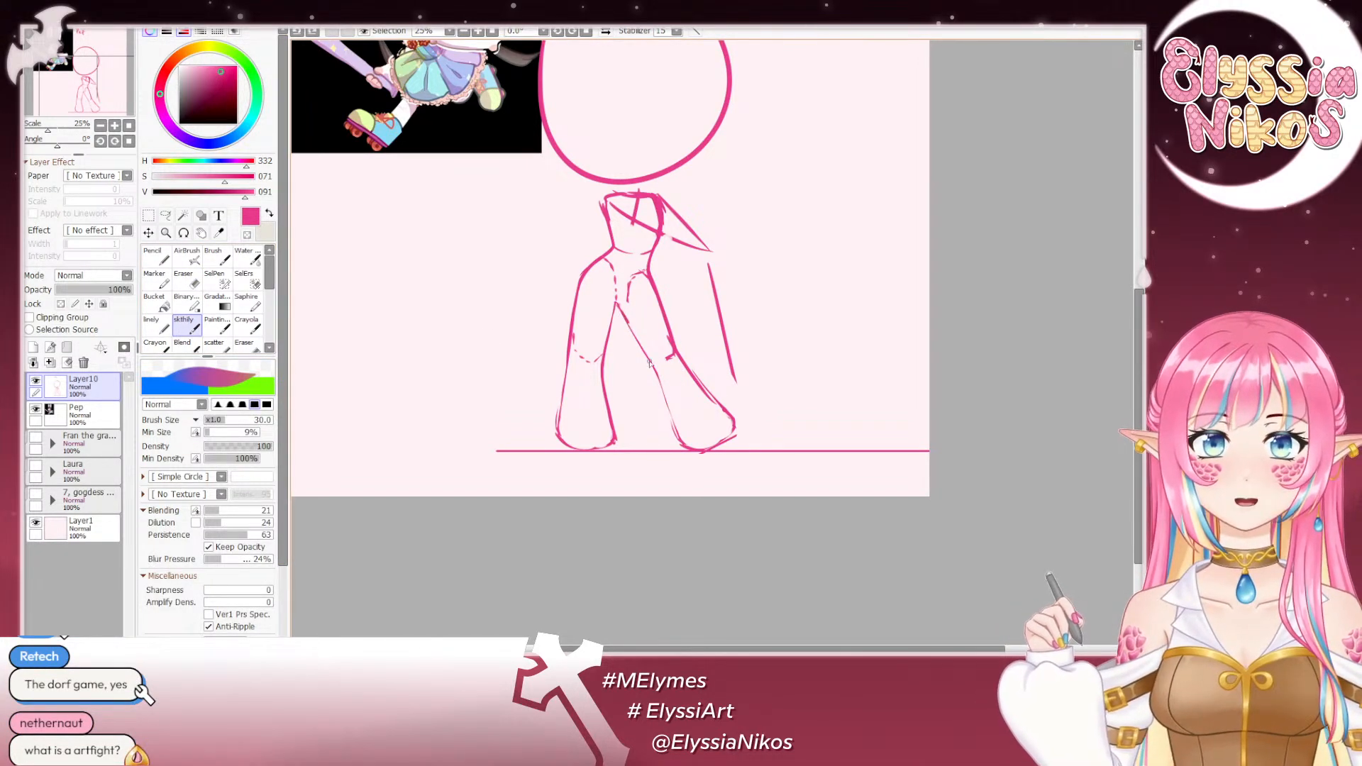
drag(628, 322, 666, 405)
key(ctrl+z)
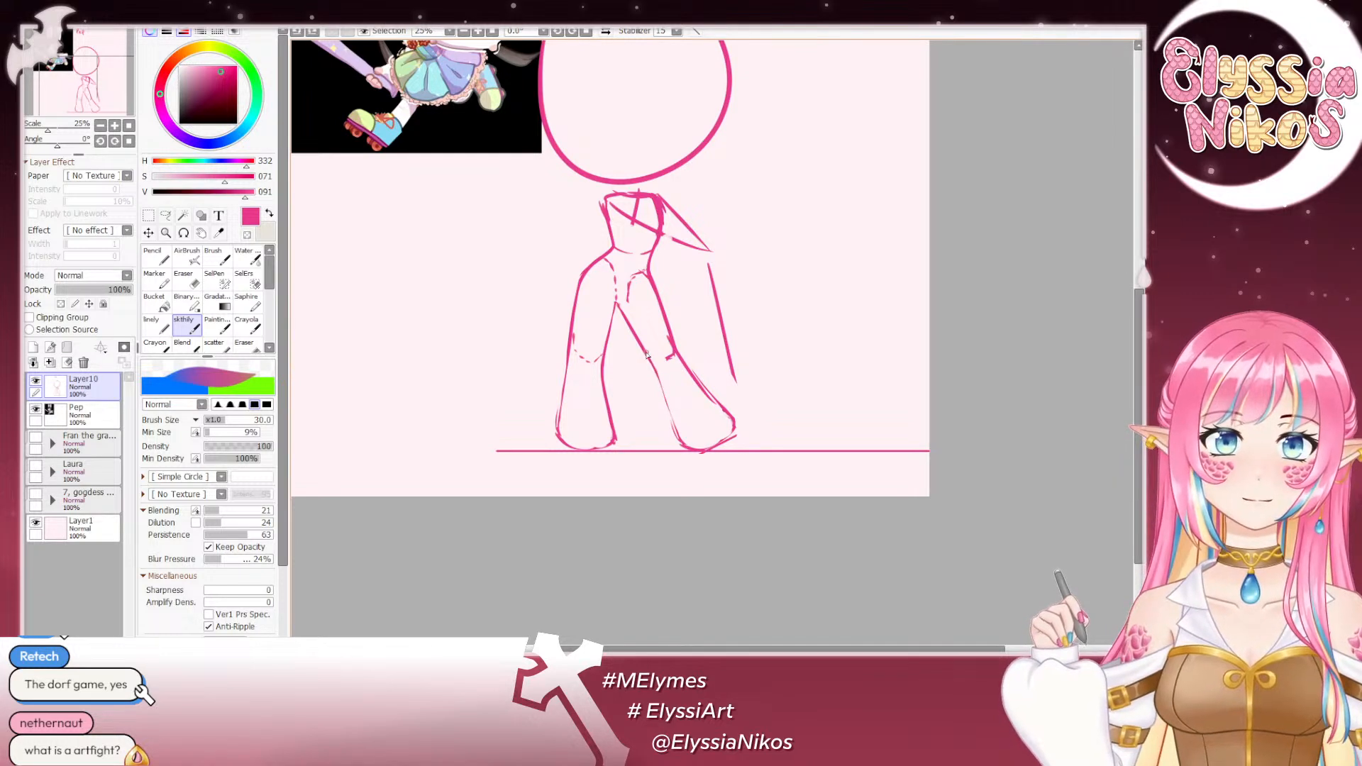
key(ctrl+z)
drag(650, 359, 682, 448)
key(ctrl+z)
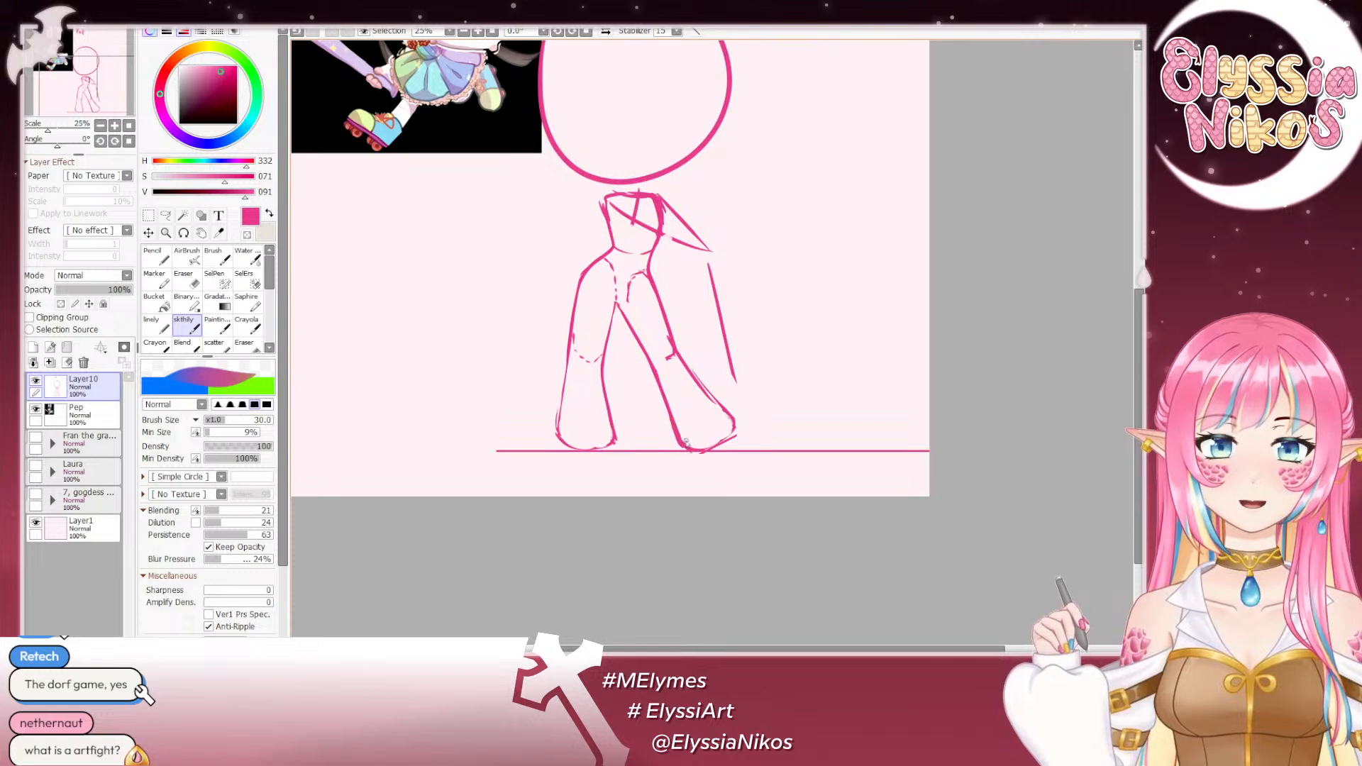
key(ctrl+z)
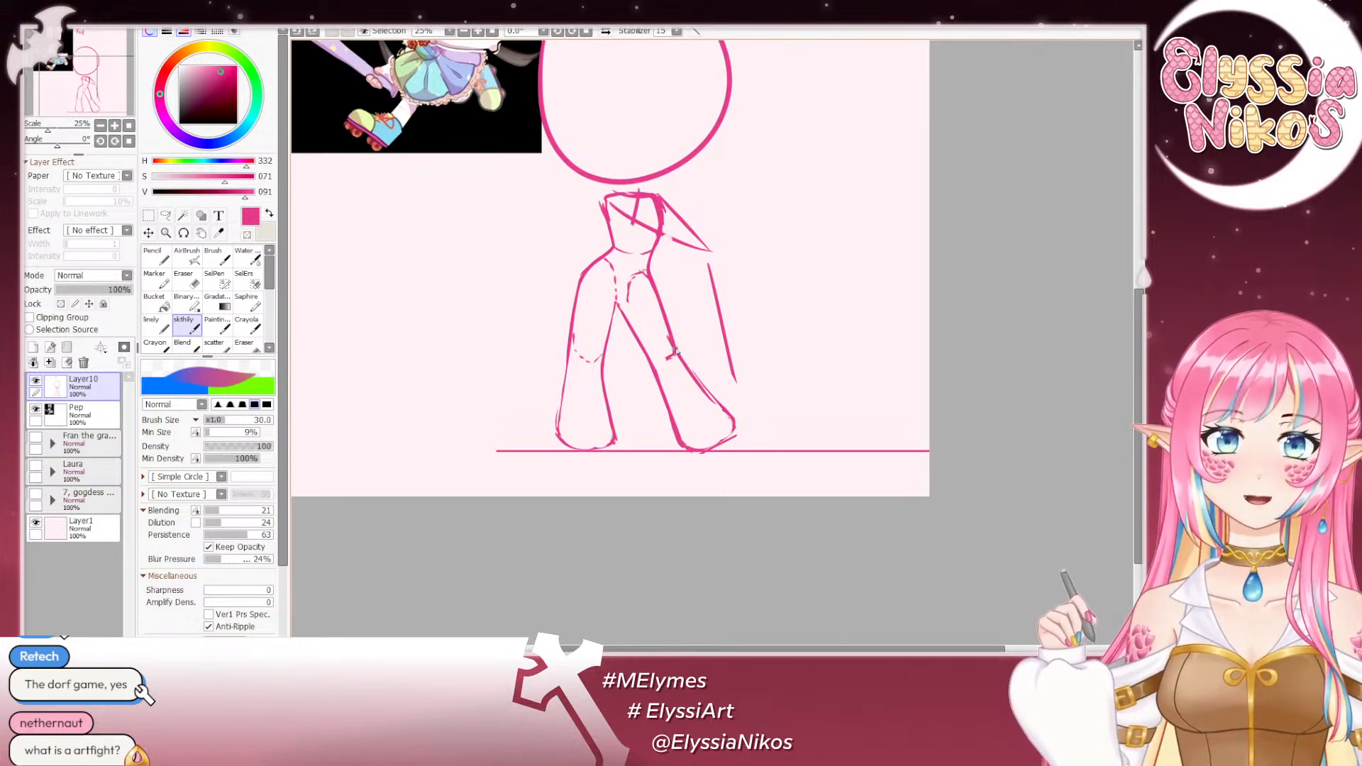
- Rework the image-right shin's outer contour below the knee, curving it outward into a raised, flared foot
drag(675, 347, 738, 418)
key(ctrl+z)
drag(690, 369, 736, 417)
mouse_move(687, 364)
mouse_down()
mouse_move(735, 407)
mouse_move(738, 430)
mouse_move(747, 396)
mouse_move(730, 432)
mouse_up()
key(ctrl+z)
key(ctrl+z)
key(ctrl+z)
key(ctrl+z)
key(ctrl+z)
key(ctrl+z)
key(ctrl+z)
key(ctrl+z)
key(ctrl+z)
key(ctrl+z)
key(ctrl+z)
key(ctrl+z)
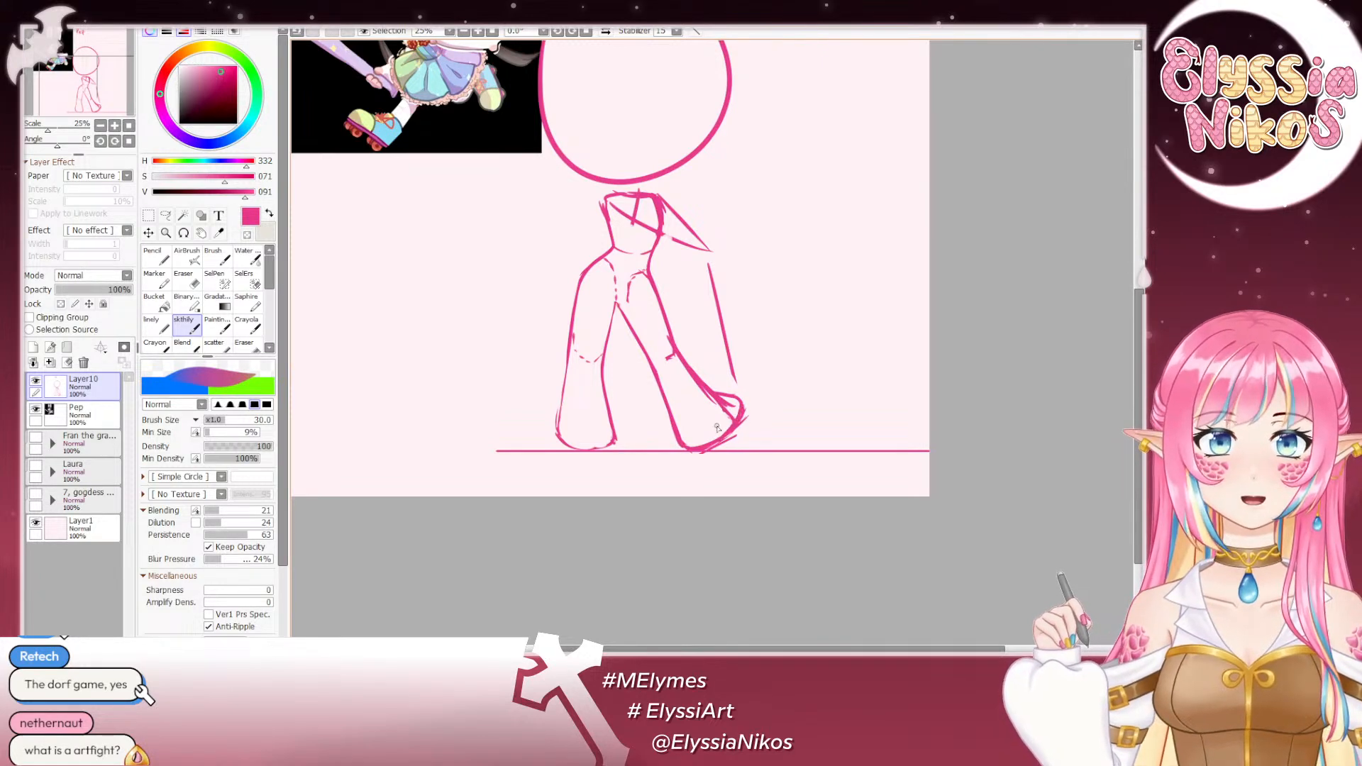
- Erase the leftover knee mark and doubled shin lines so the image-right leg keeps a single clean outer contour
key(e)
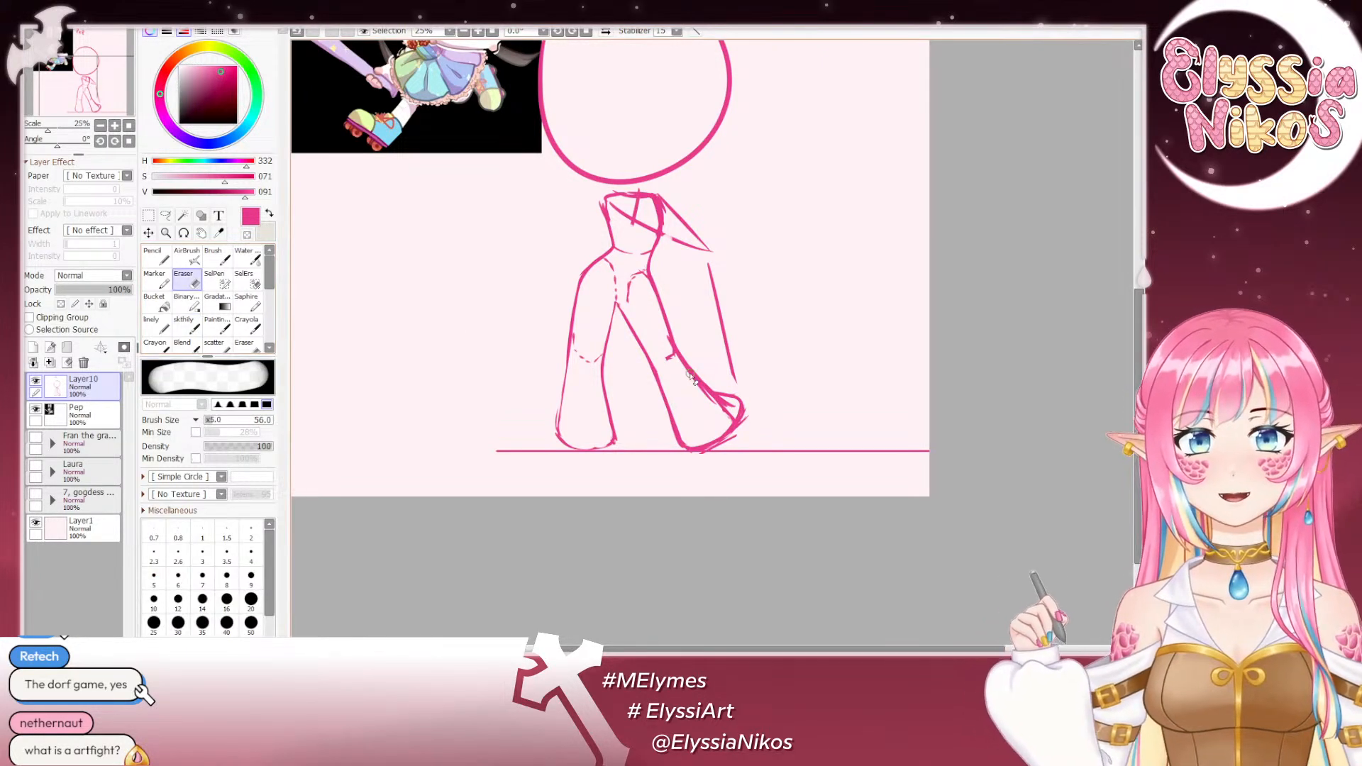
drag(669, 336, 687, 375)
key(ctrl+z)
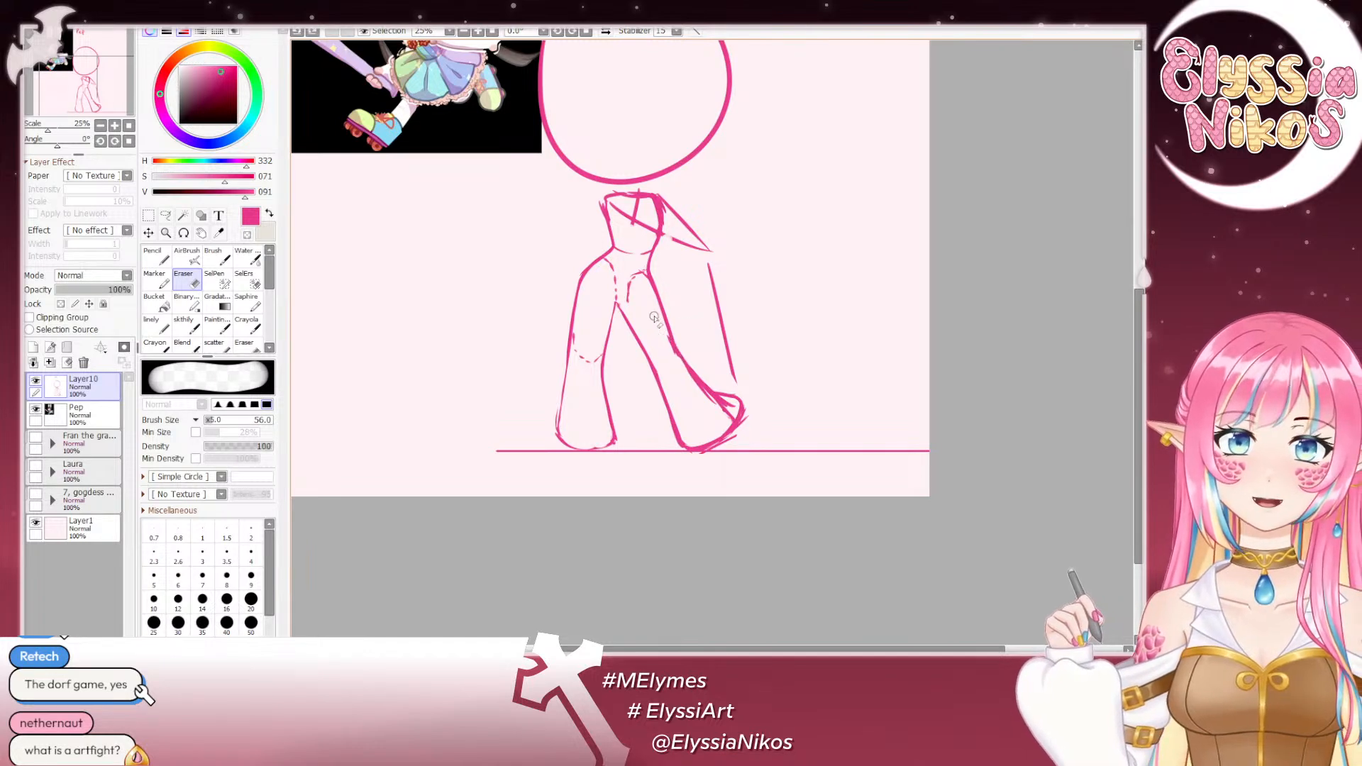
drag(657, 322, 687, 381)
key(ctrl+z)
drag(657, 323, 679, 378)
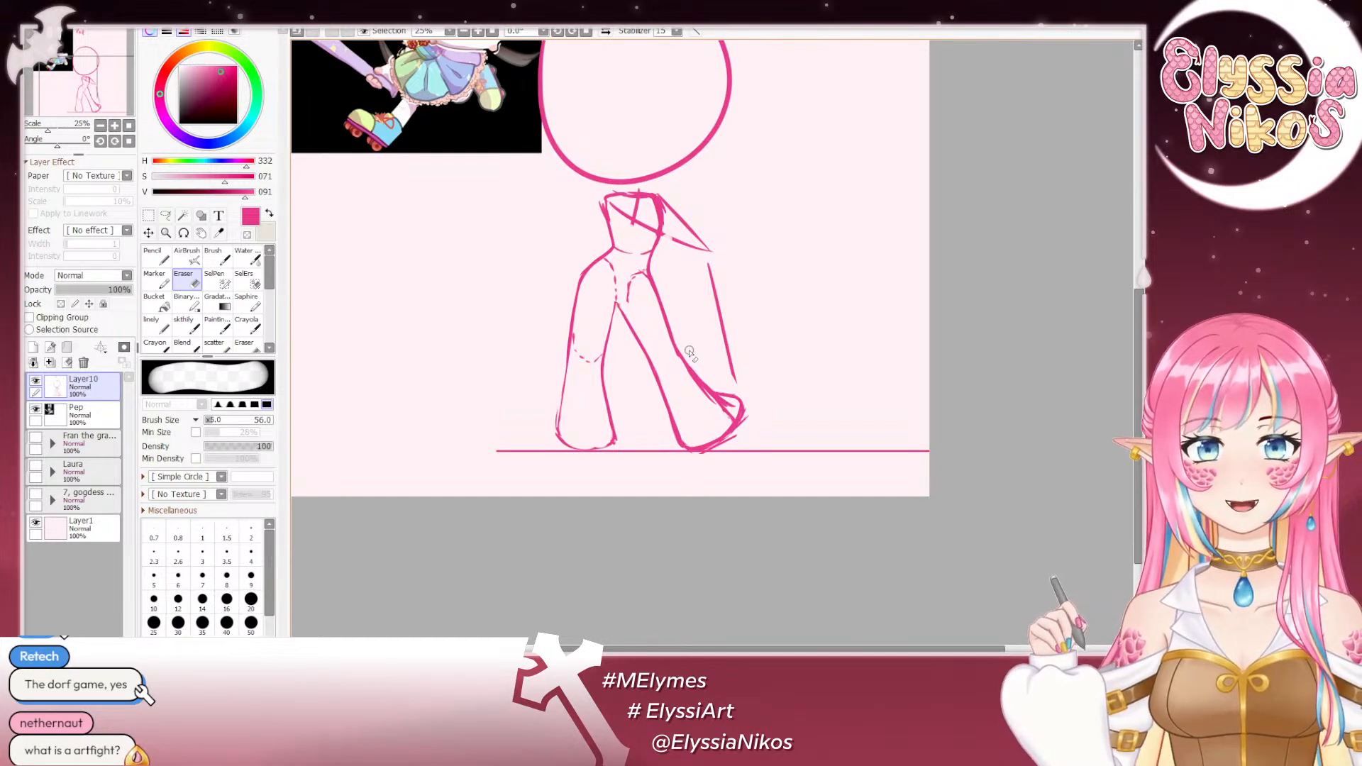
mouse_move(690, 353)
mouse_down()
mouse_move(729, 392)
mouse_move(708, 379)
mouse_move(713, 411)
mouse_up()
key(ctrl+z)
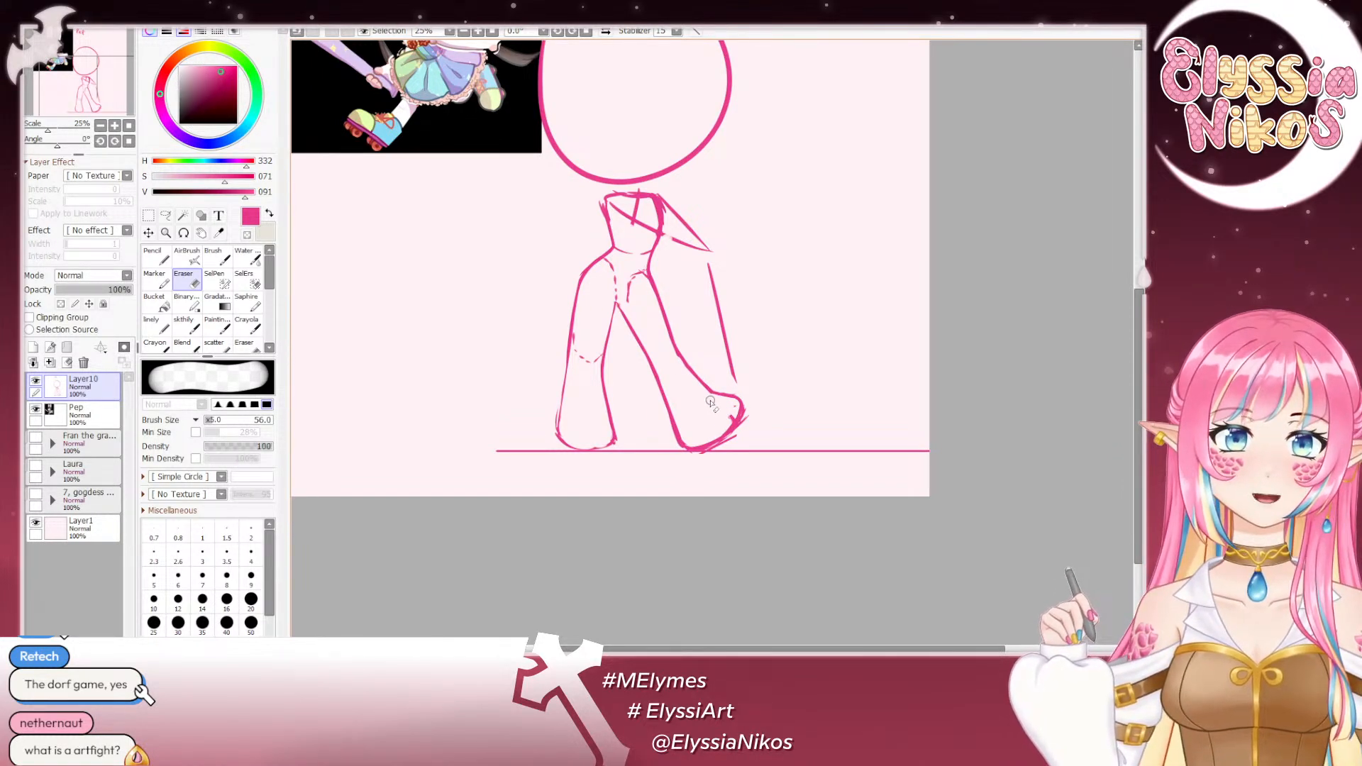
- Erase the ground line around the image-right foot and clean the stray strokes along its sole with a size 40 eraser
drag(706, 420, 729, 361)
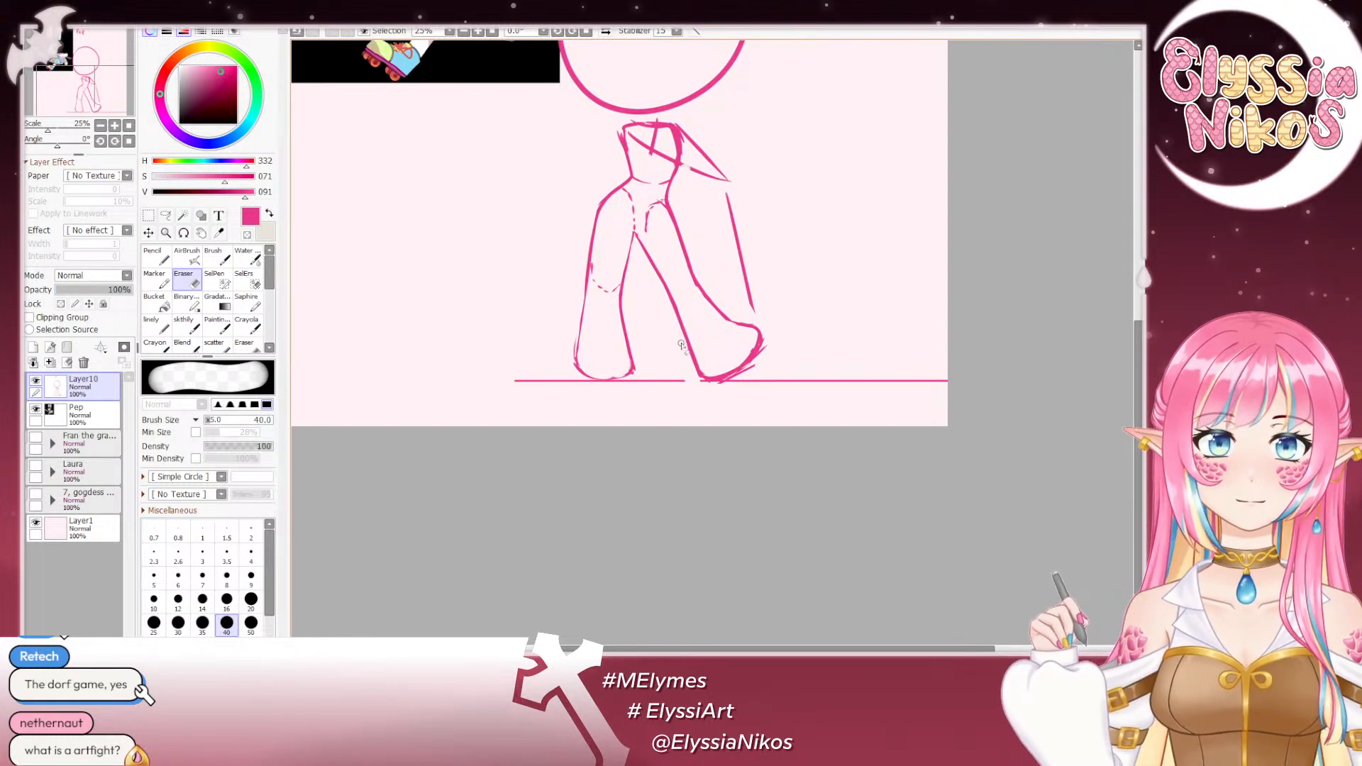
drag(694, 370, 682, 342)
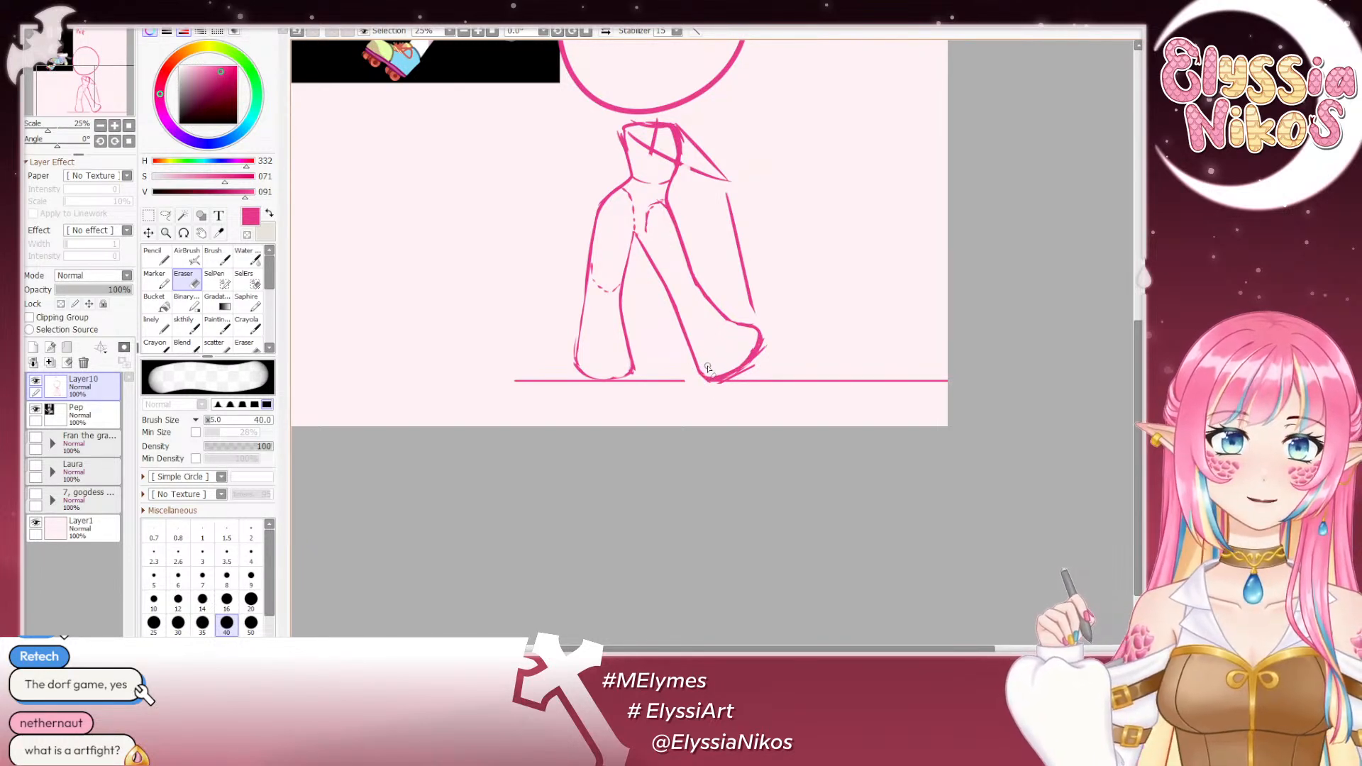
drag(741, 353, 764, 346)
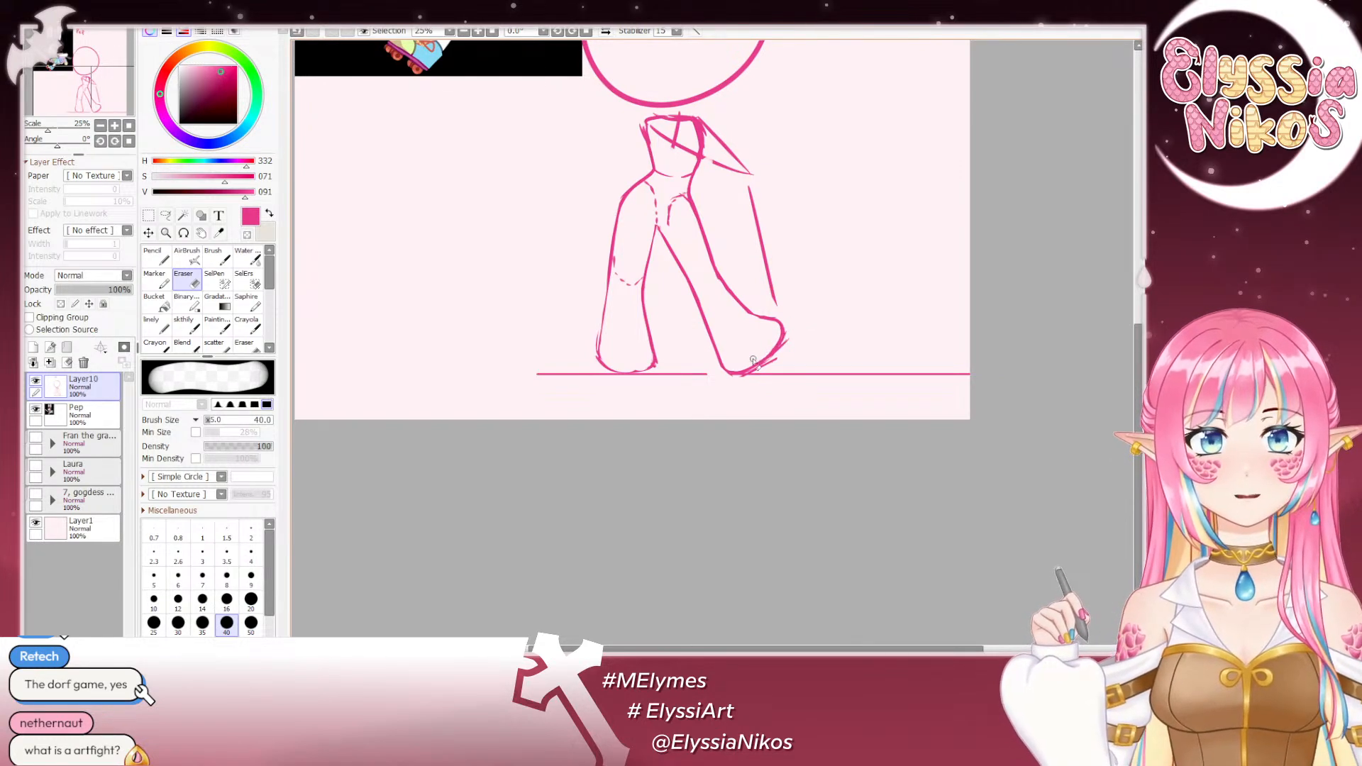
key(ctrl)
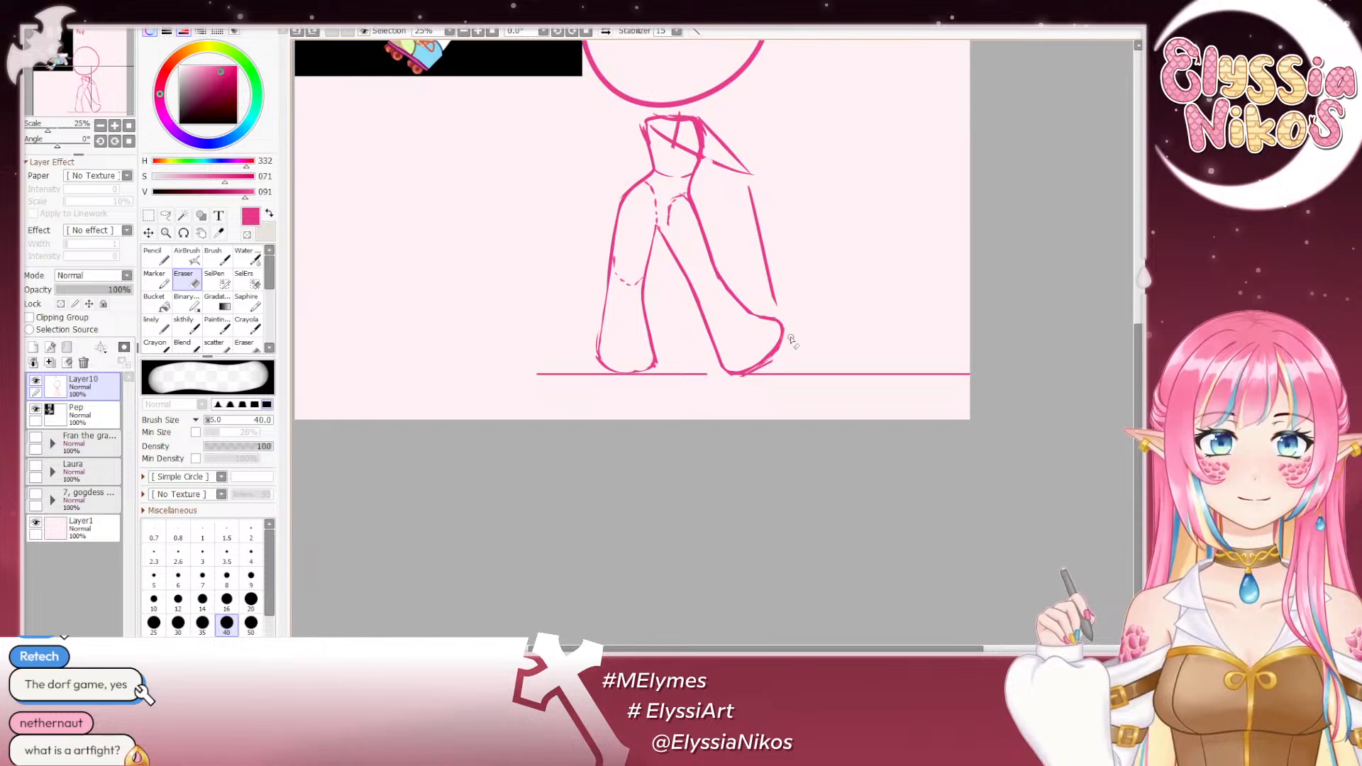
mouse_move(769, 370)
mouse_down()
mouse_move(791, 328)
mouse_move(755, 374)
mouse_move(790, 339)
mouse_move(760, 373)
mouse_move(771, 365)
mouse_move(784, 342)
mouse_move(742, 382)
mouse_move(775, 363)
mouse_up()
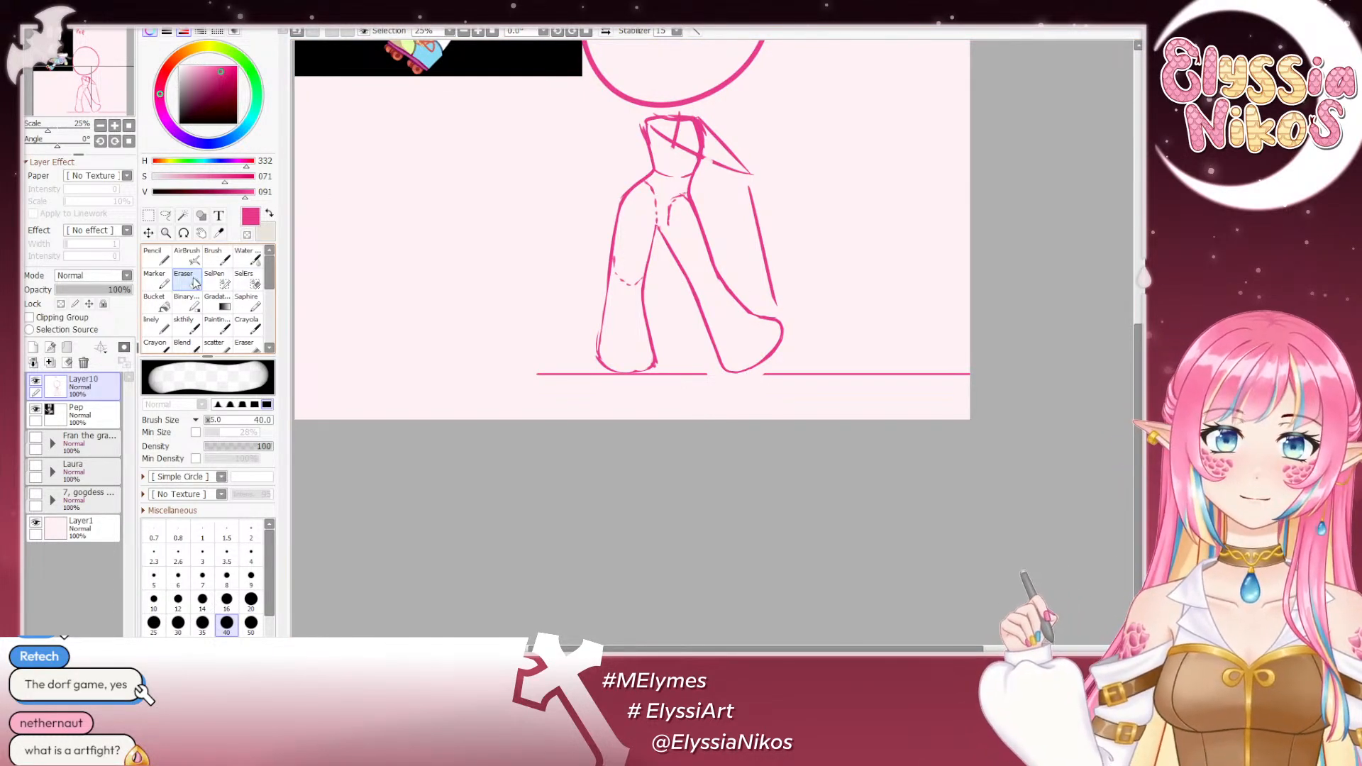
- Erase the remaining hip and image-left knee guide lines inside the legs, and add a short crotch stroke
mouse_move(671, 227)
mouse_down()
mouse_move(669, 196)
mouse_move(683, 212)
mouse_move(657, 186)
mouse_move(642, 190)
mouse_move(677, 213)
mouse_up()
click(199, 323)
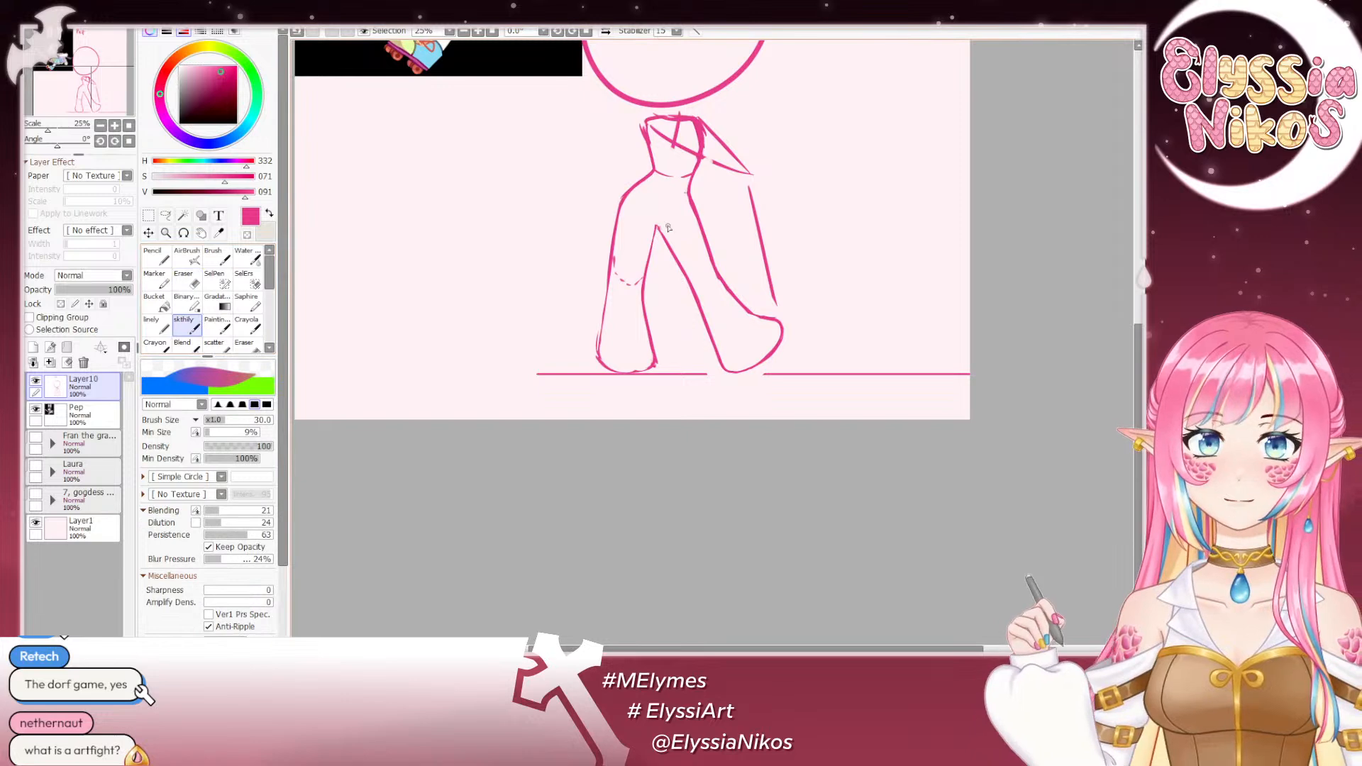
drag(572, 274, 617, 266)
drag(659, 324, 588, 407)
key(e)
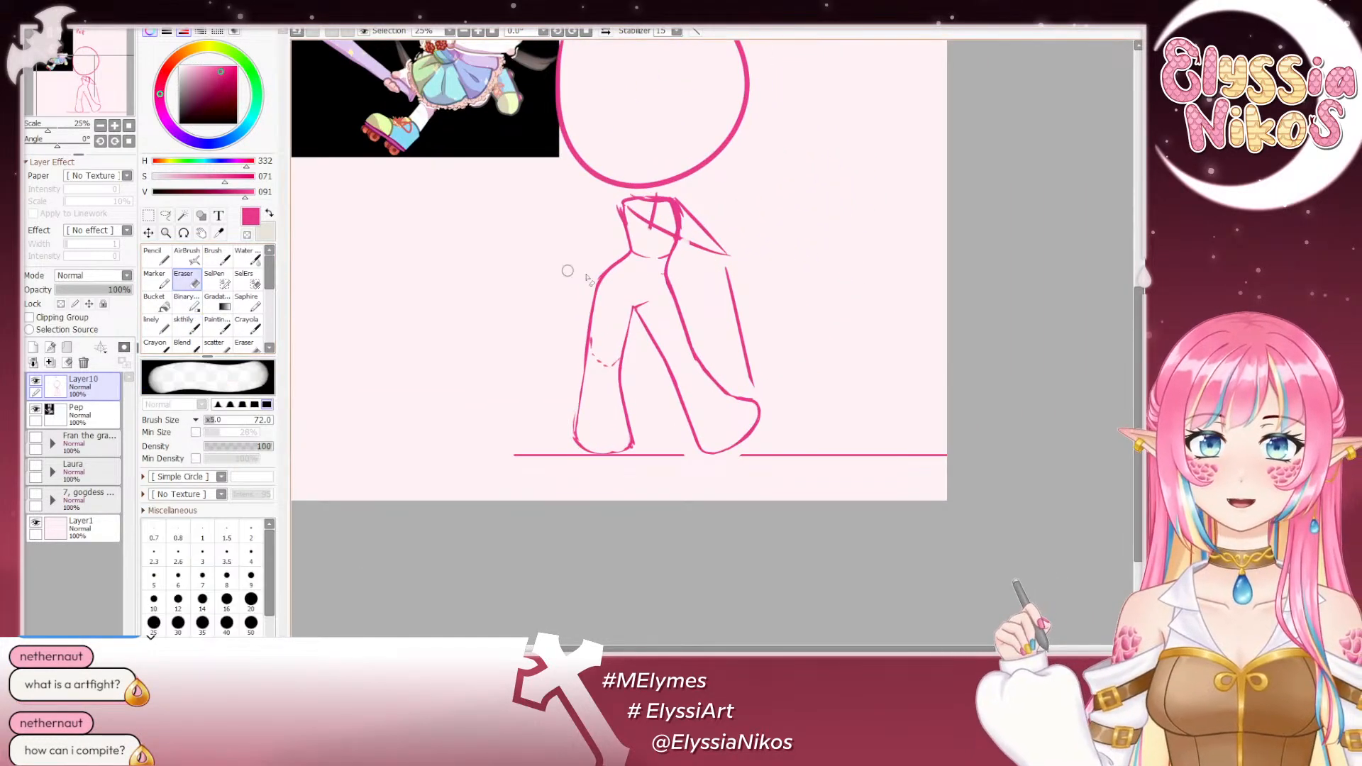
mouse_move(600, 333)
mouse_down()
mouse_move(606, 383)
mouse_move(620, 325)
mouse_move(596, 385)
mouse_move(594, 343)
mouse_up()
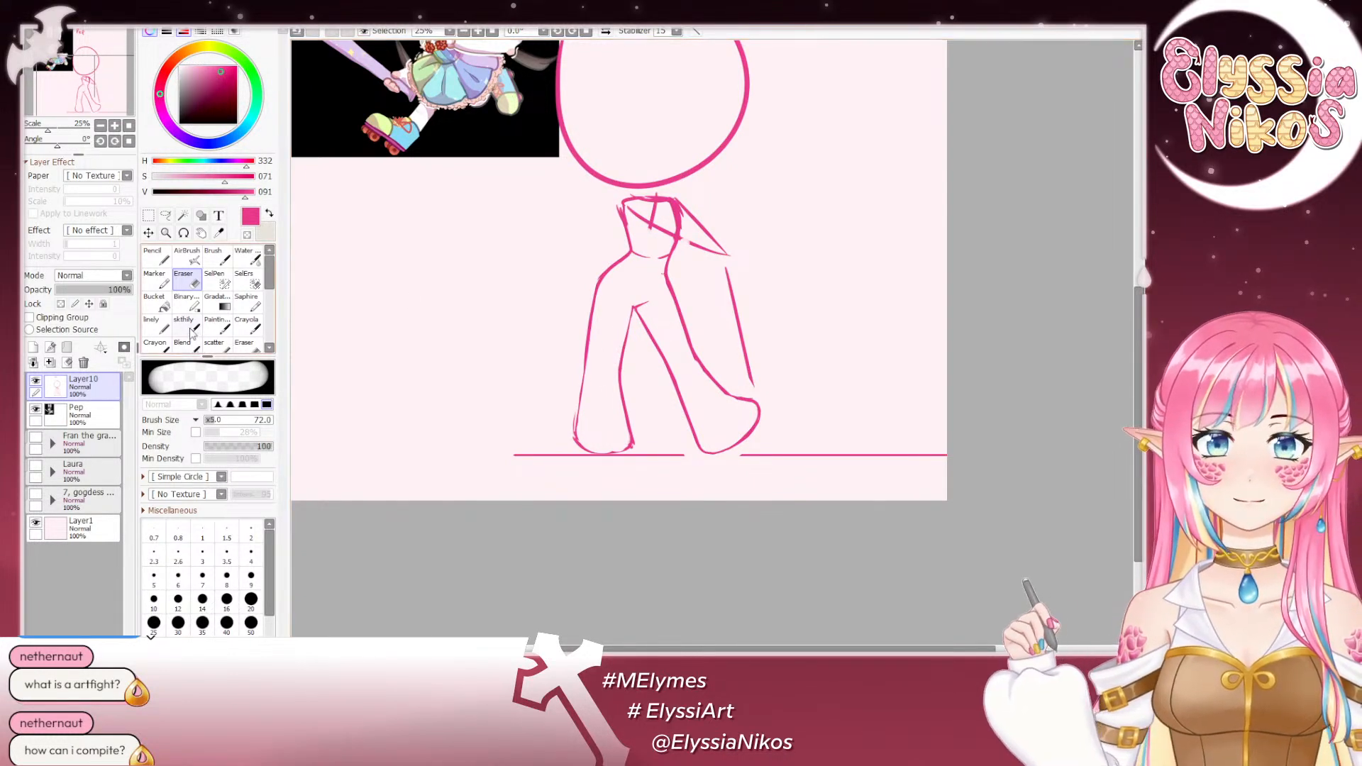
- Retrace the image-left leg's outer contour from the hip down past the knee as one smooth line with the size 30 sketch brush
click(189, 326)
drag(616, 267, 585, 372)
key(ctrl+z)
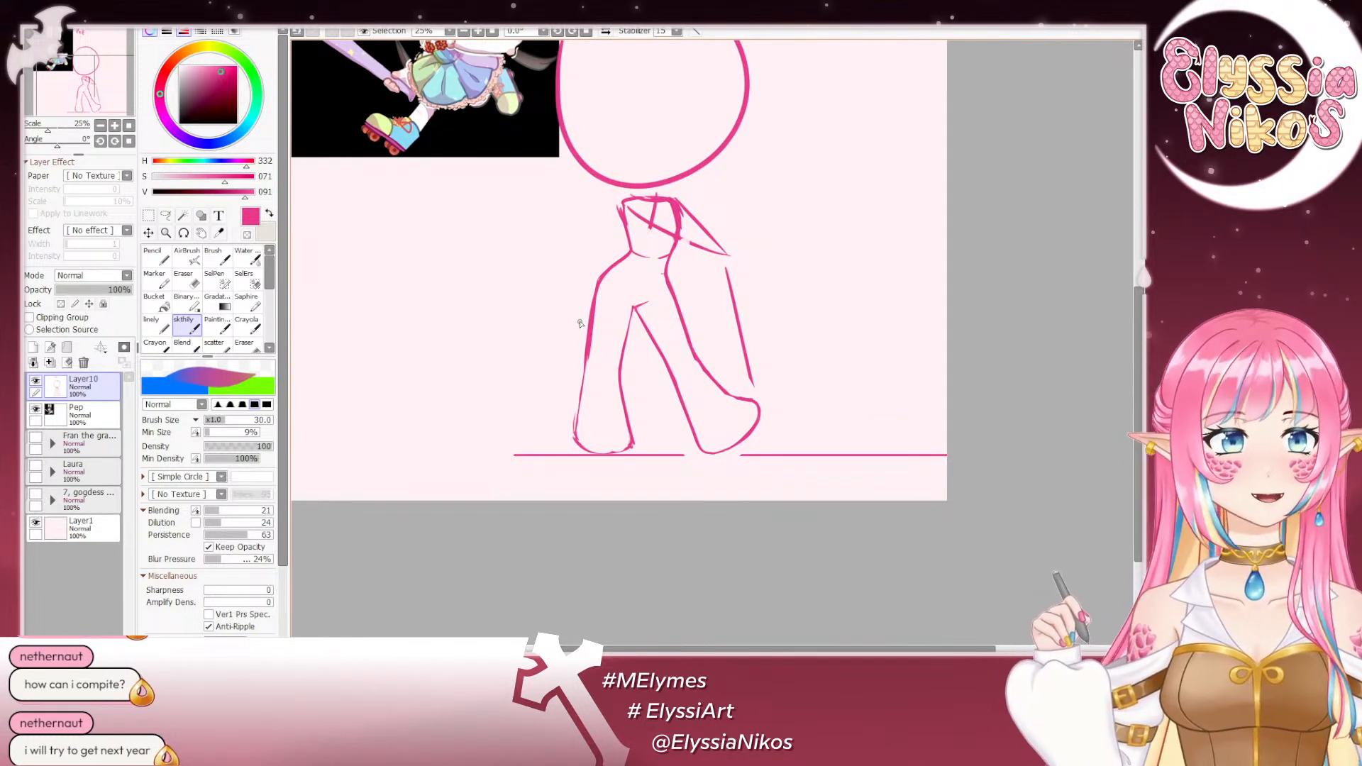
key(ctrl+z)
drag(602, 279, 588, 354)
key(ctrl+z)
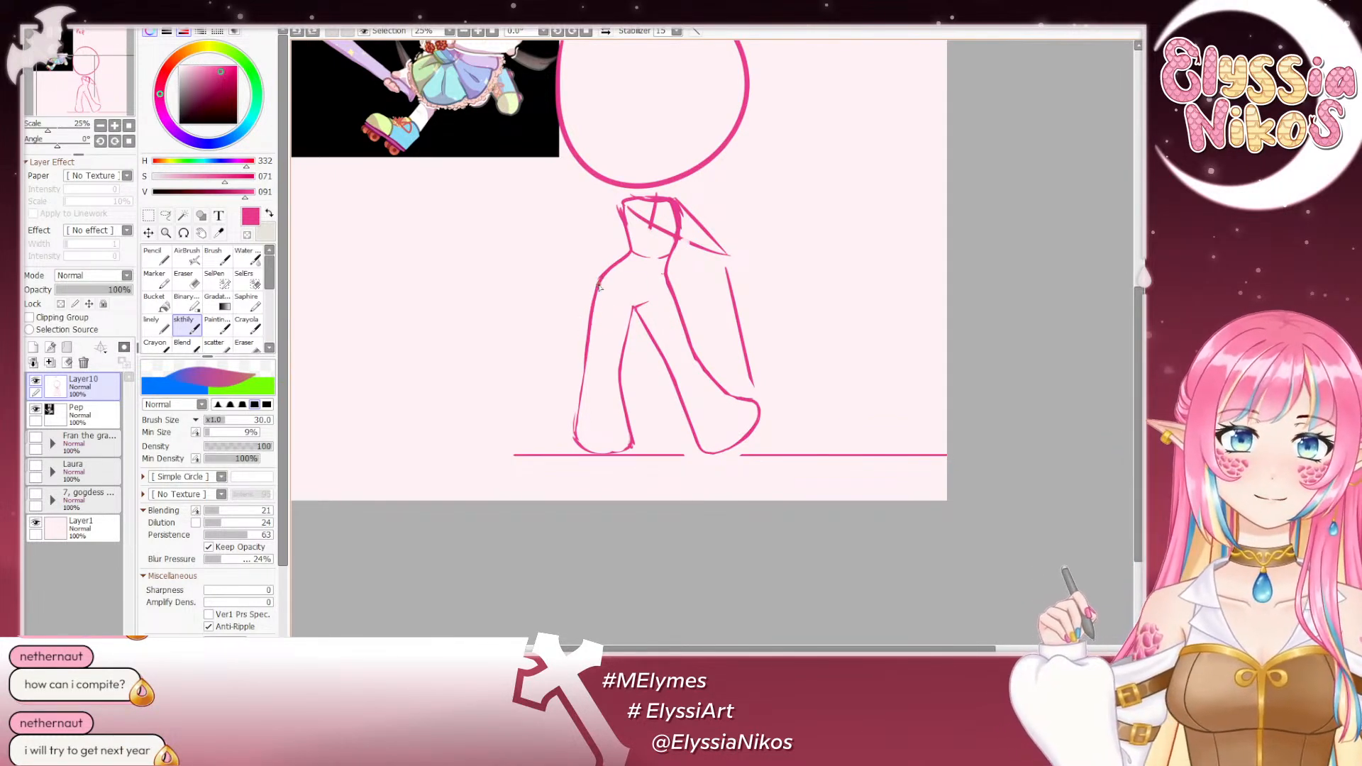
drag(599, 285, 588, 357)
key(ctrl+z)
drag(600, 282, 590, 360)
key(ctrl+z)
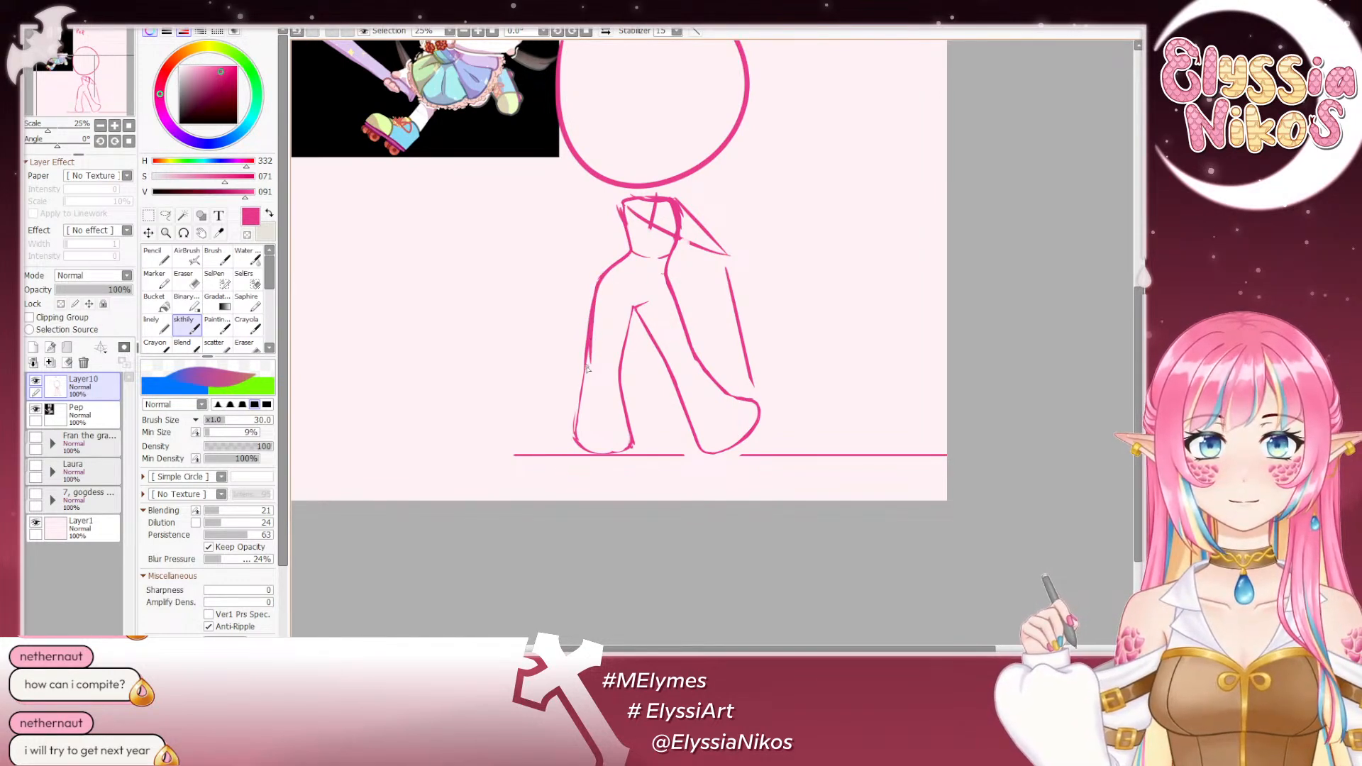
key(ctrl+z)
drag(600, 282, 587, 365)
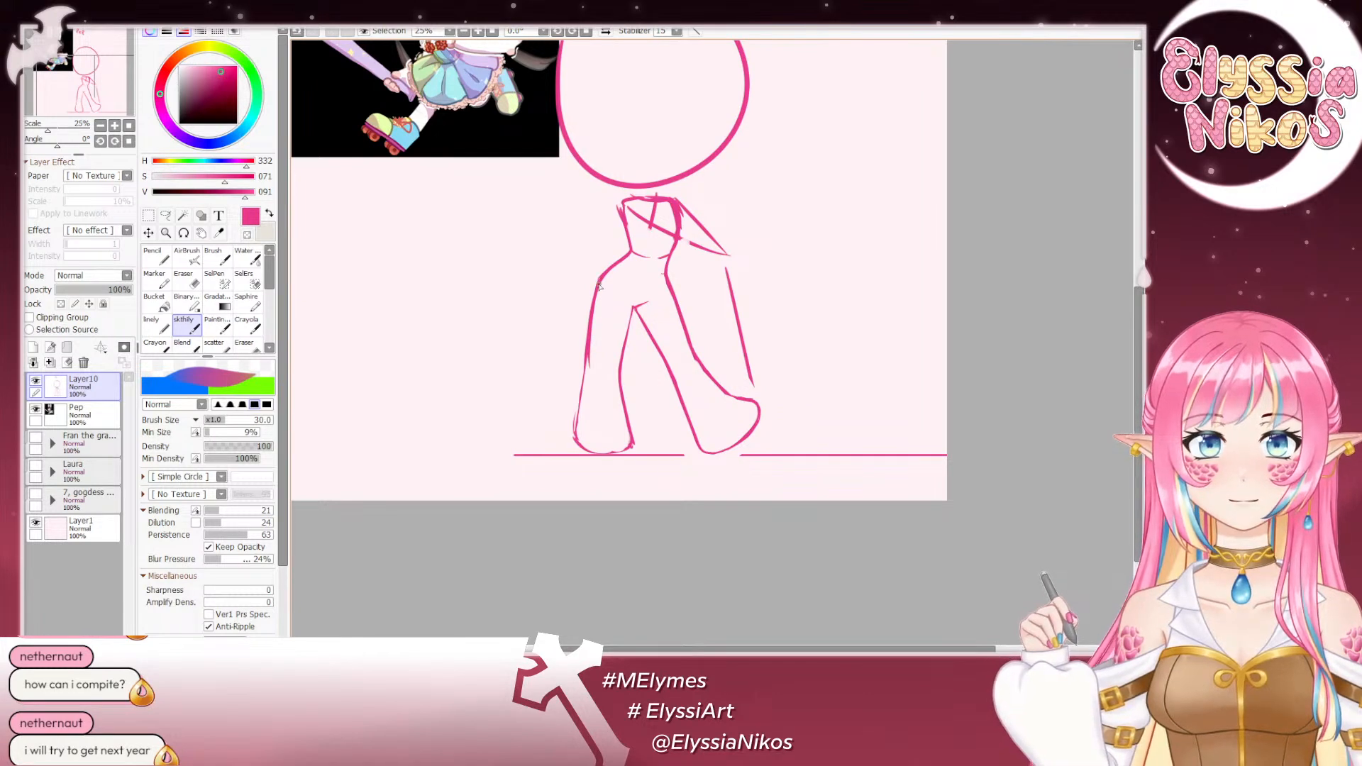
drag(599, 285, 587, 365)
key(ctrl+z)
key(ctrl+z)
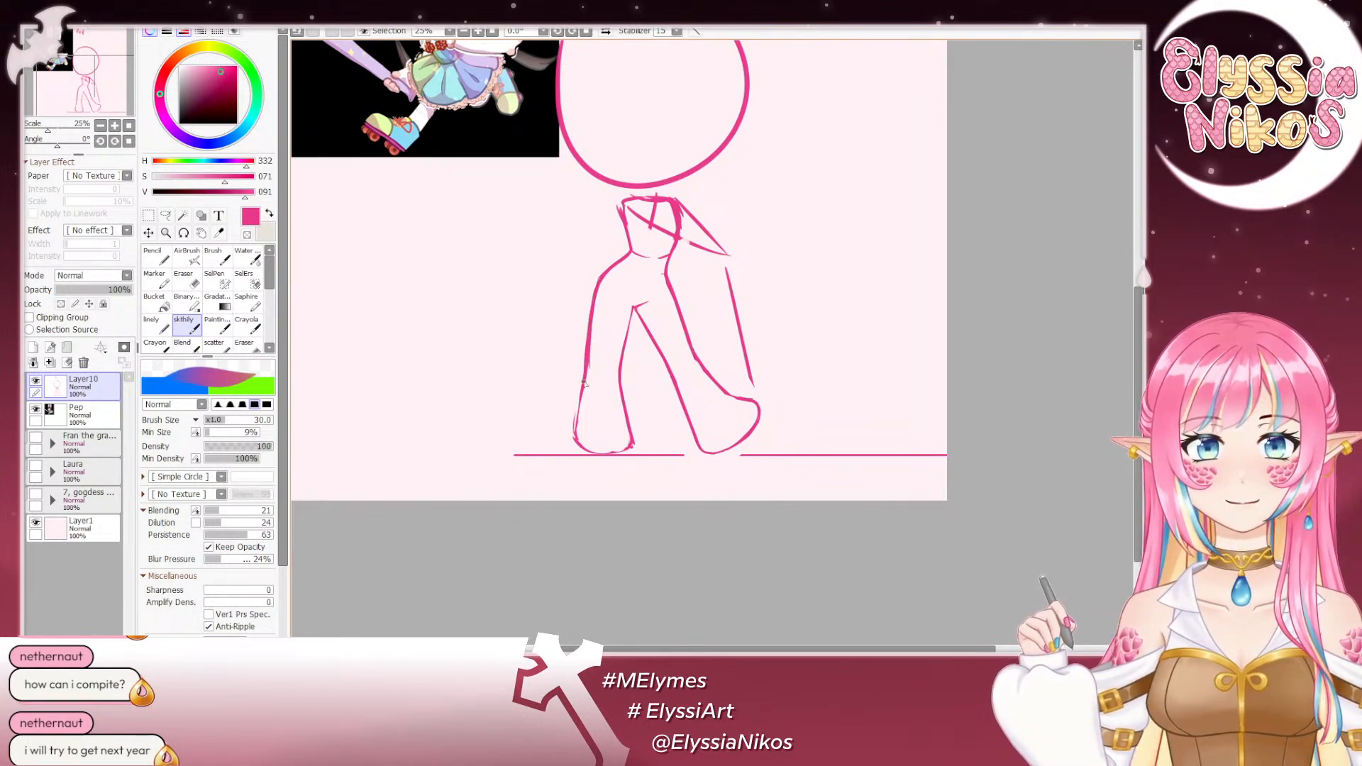
- Continue the image-left leg's outer contour from below the knee to the ankle, and darken the heel and start of the sole
drag(578, 418, 576, 424)
key(ctrl+z)
drag(588, 359, 582, 411)
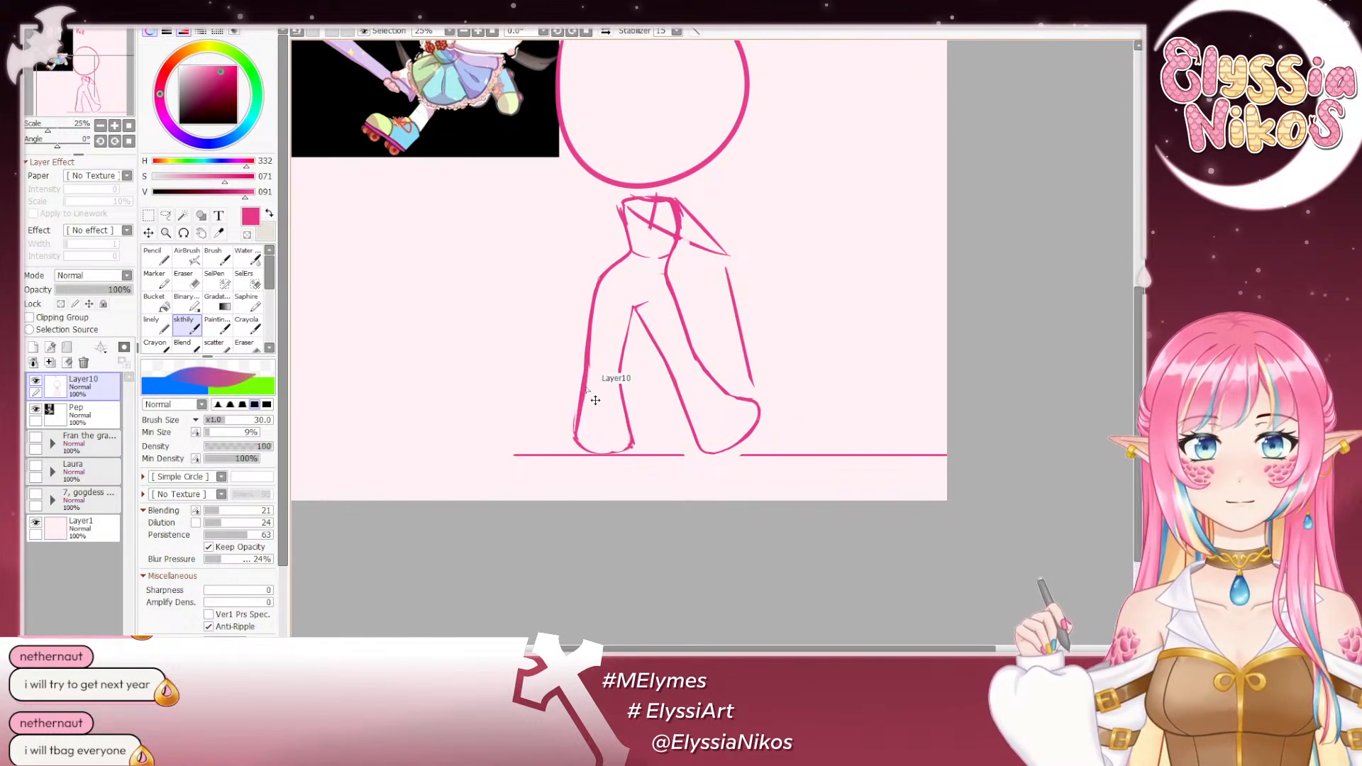
key(ctrl+z)
mouse_move(576, 441)
mouse_down()
mouse_move(579, 424)
mouse_move(580, 453)
mouse_move(616, 450)
mouse_move(600, 455)
mouse_up()
key(ctrl+z)
key(ctrl+z)
key(ctrl+z)
key(ctrl+z)
key(ctrl+z)
key(ctrl+z)
key(ctrl+z)
key(ctrl+z)
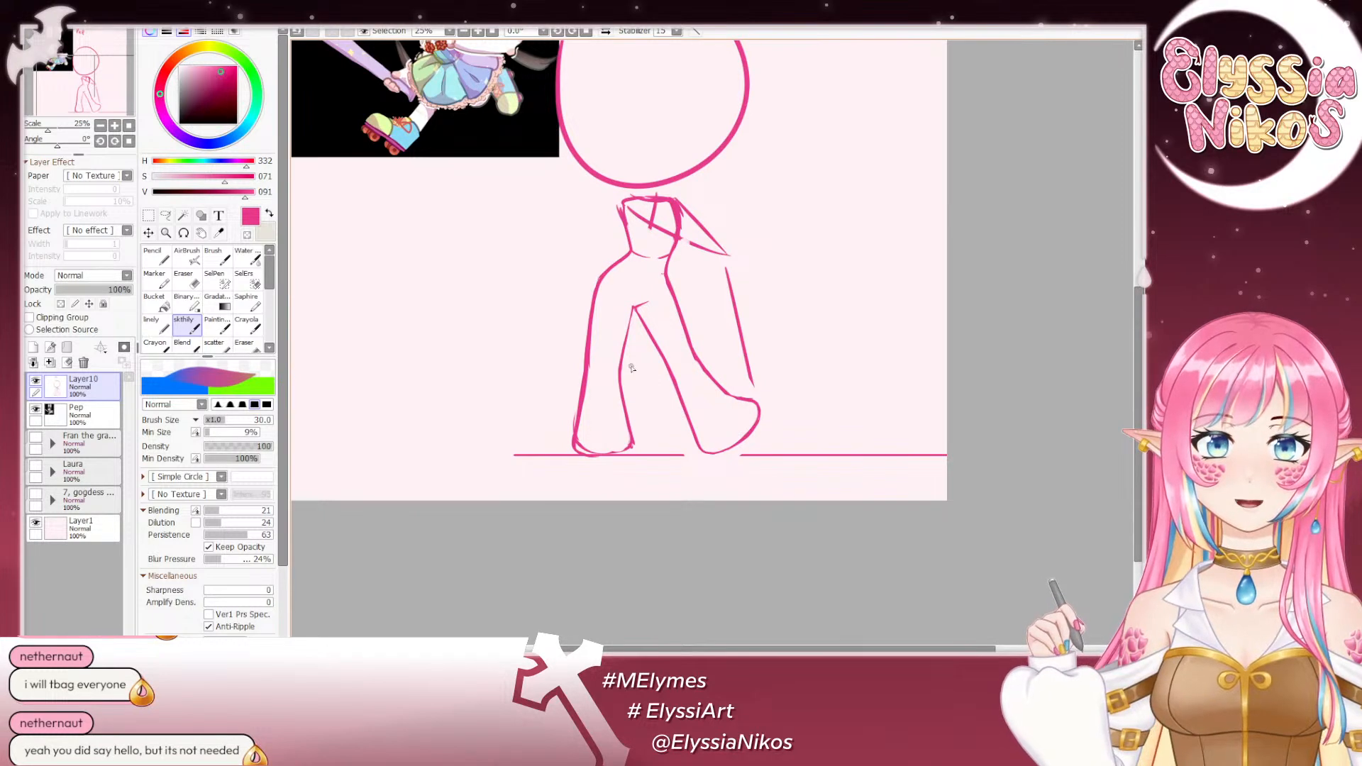
key(ctrl+z)
- Retrace the image-left leg's inner contour from the crotch to the ankle, and round off the foot's inner end
drag(628, 328, 621, 371)
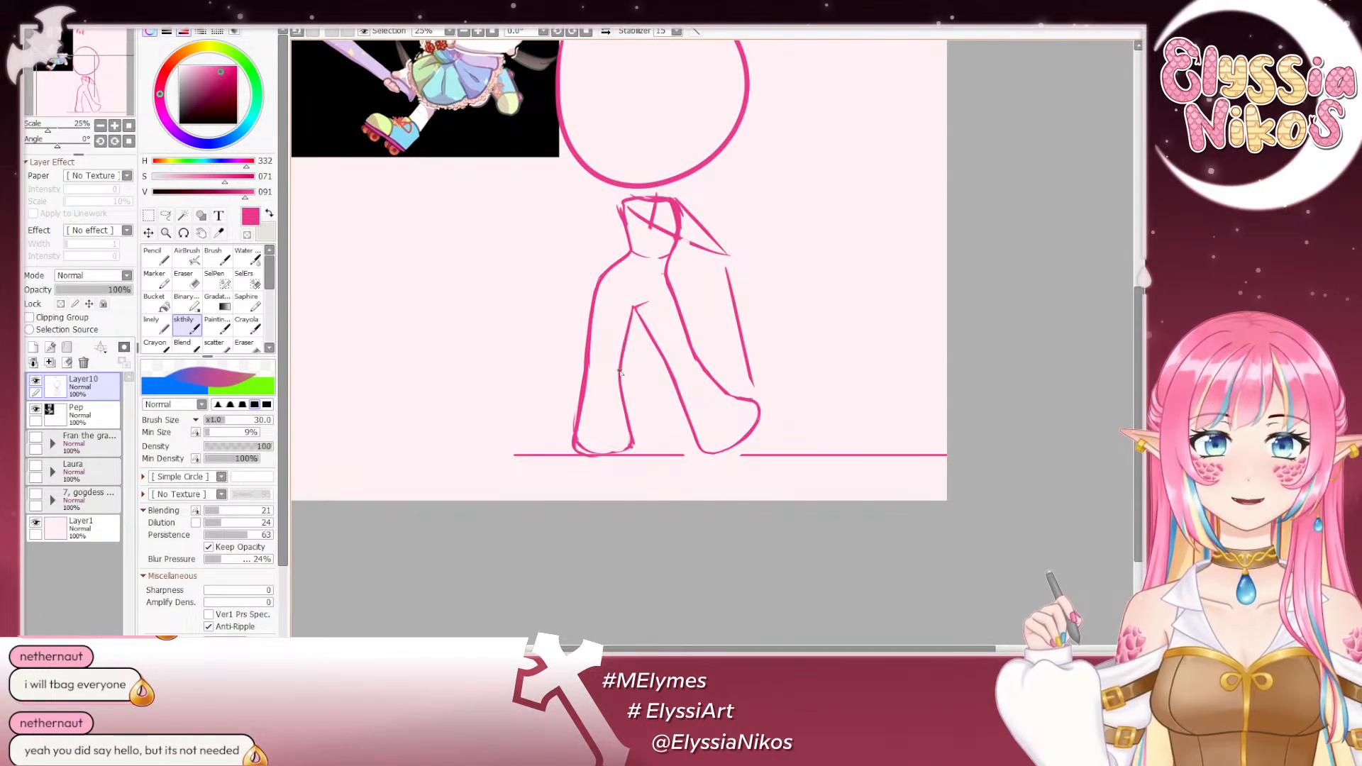
drag(632, 319, 620, 400)
key(ctrl+z)
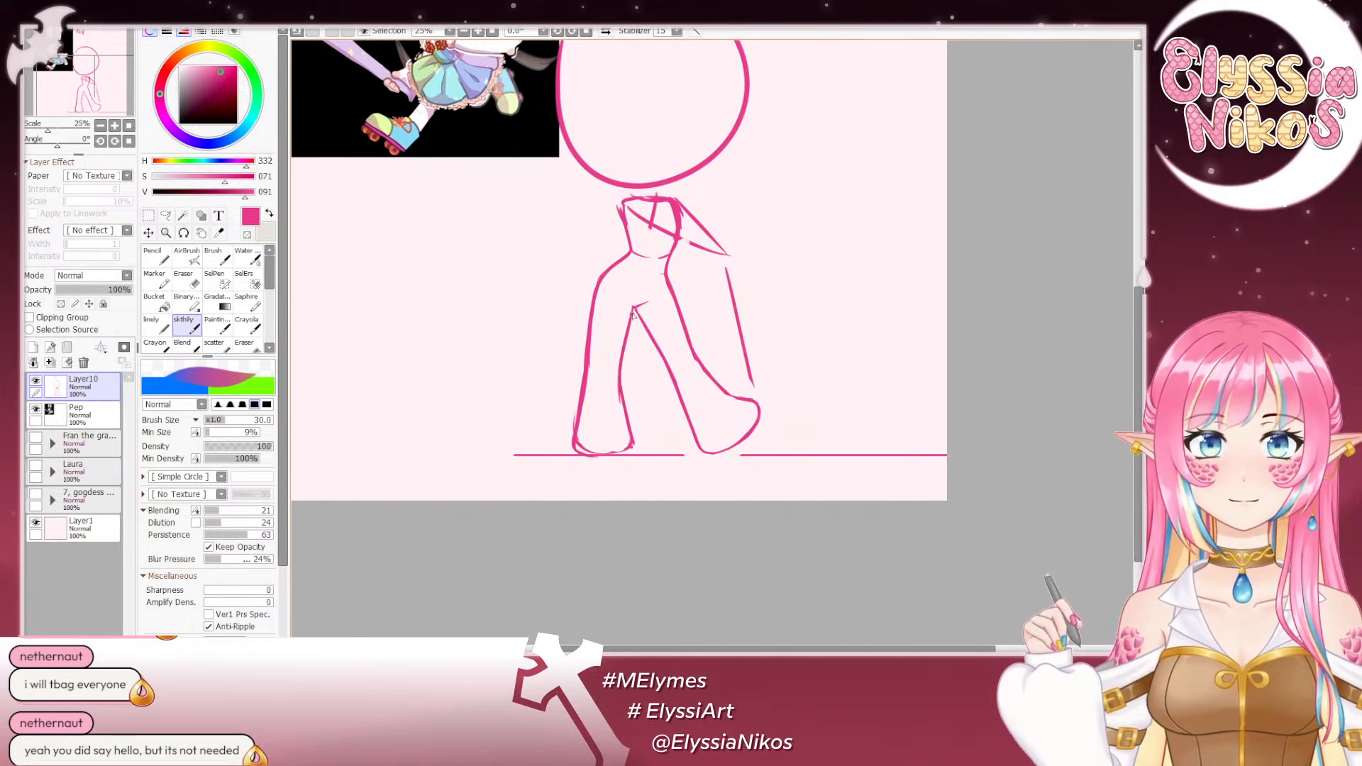
key(ctrl+z)
drag(635, 309, 621, 357)
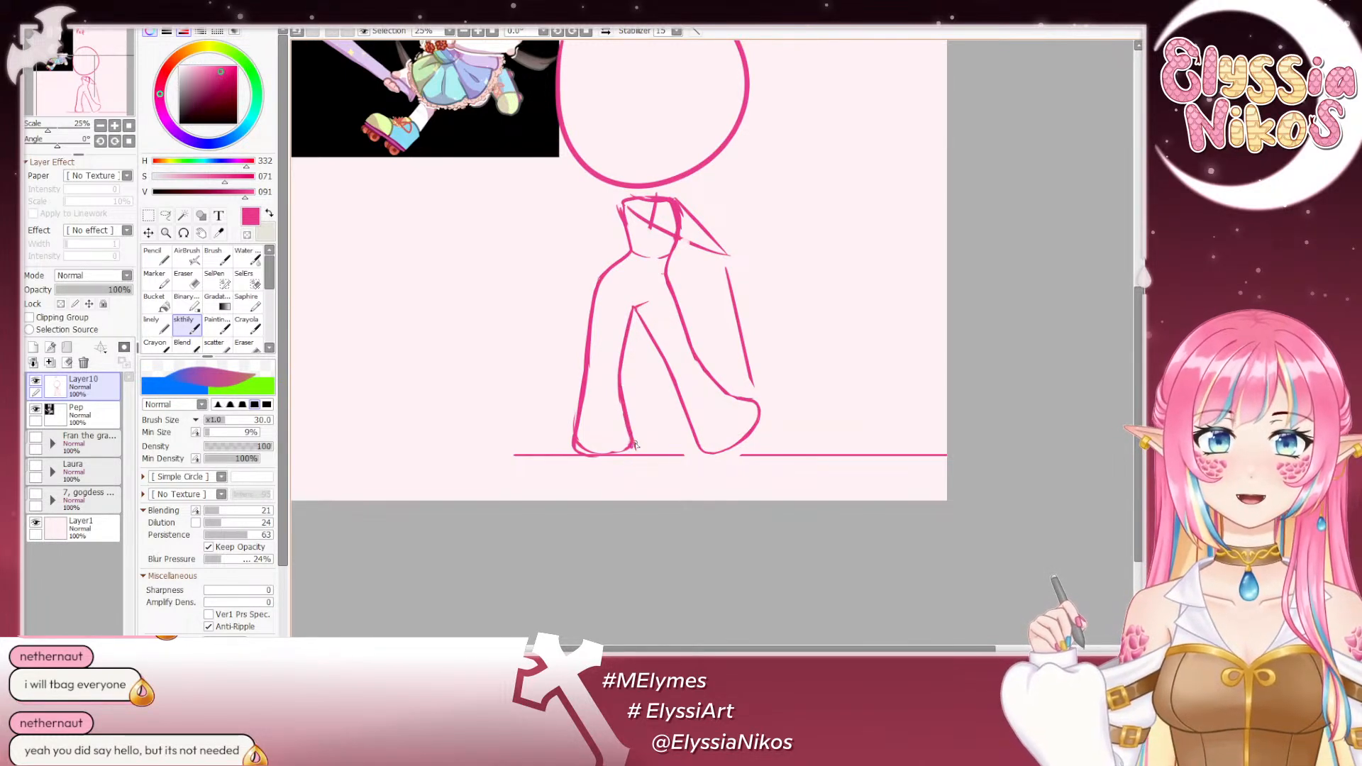
key(ctrl+z)
mouse_move(631, 431)
mouse_down()
mouse_move(630, 452)
mouse_move(604, 457)
mouse_up()
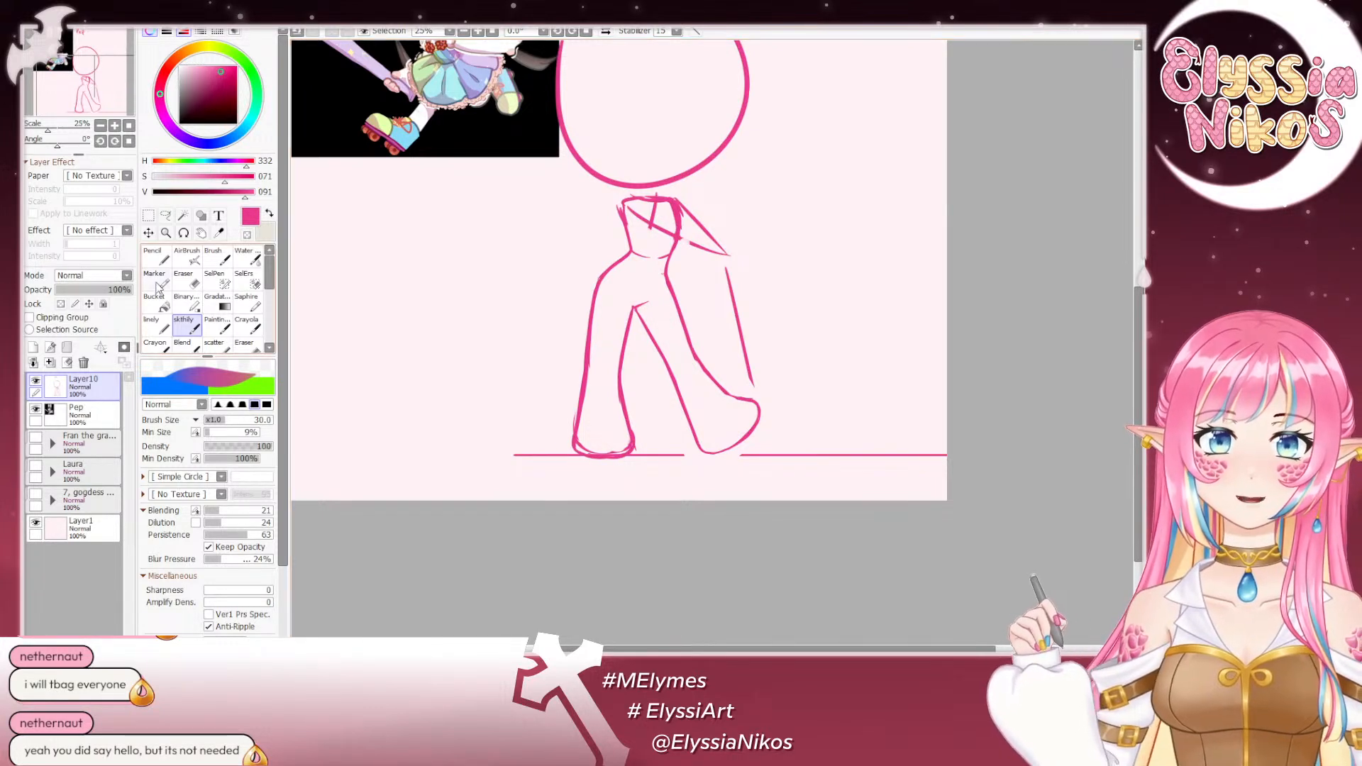
- Erase the doubled strokes inside and around the image-left foot so its outline is a single clean line
key(e)
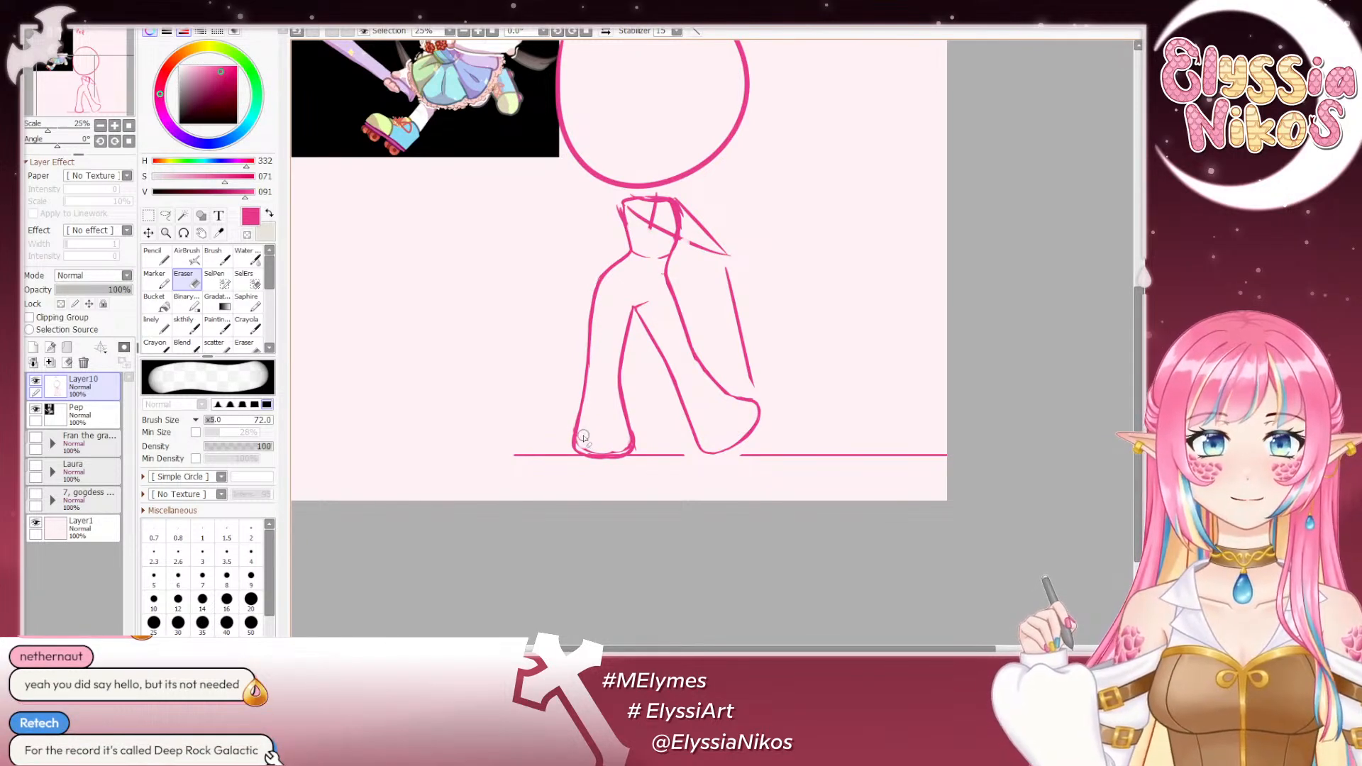
key(ctrl+z)
mouse_move(587, 442)
mouse_down()
mouse_move(619, 444)
mouse_move(589, 446)
mouse_up()
key(ctrl+z)
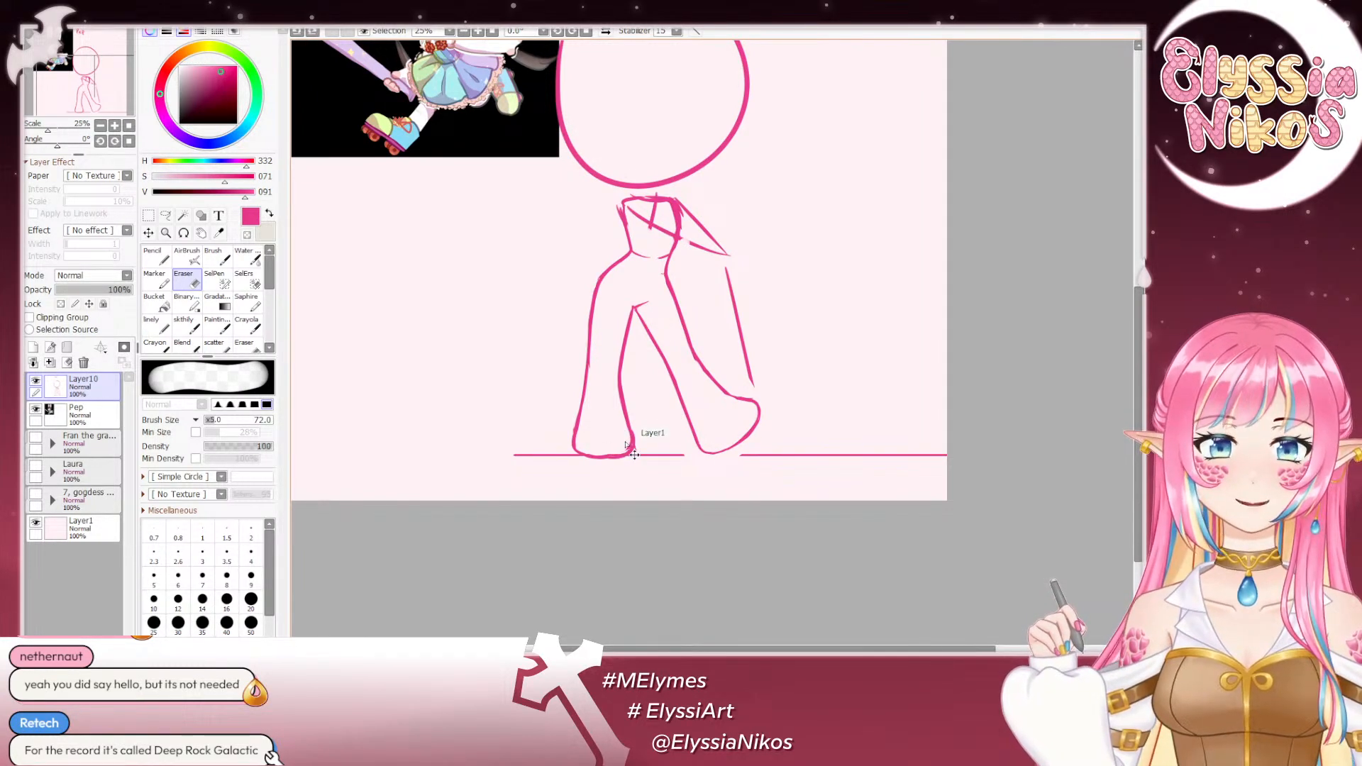
drag(639, 457, 626, 448)
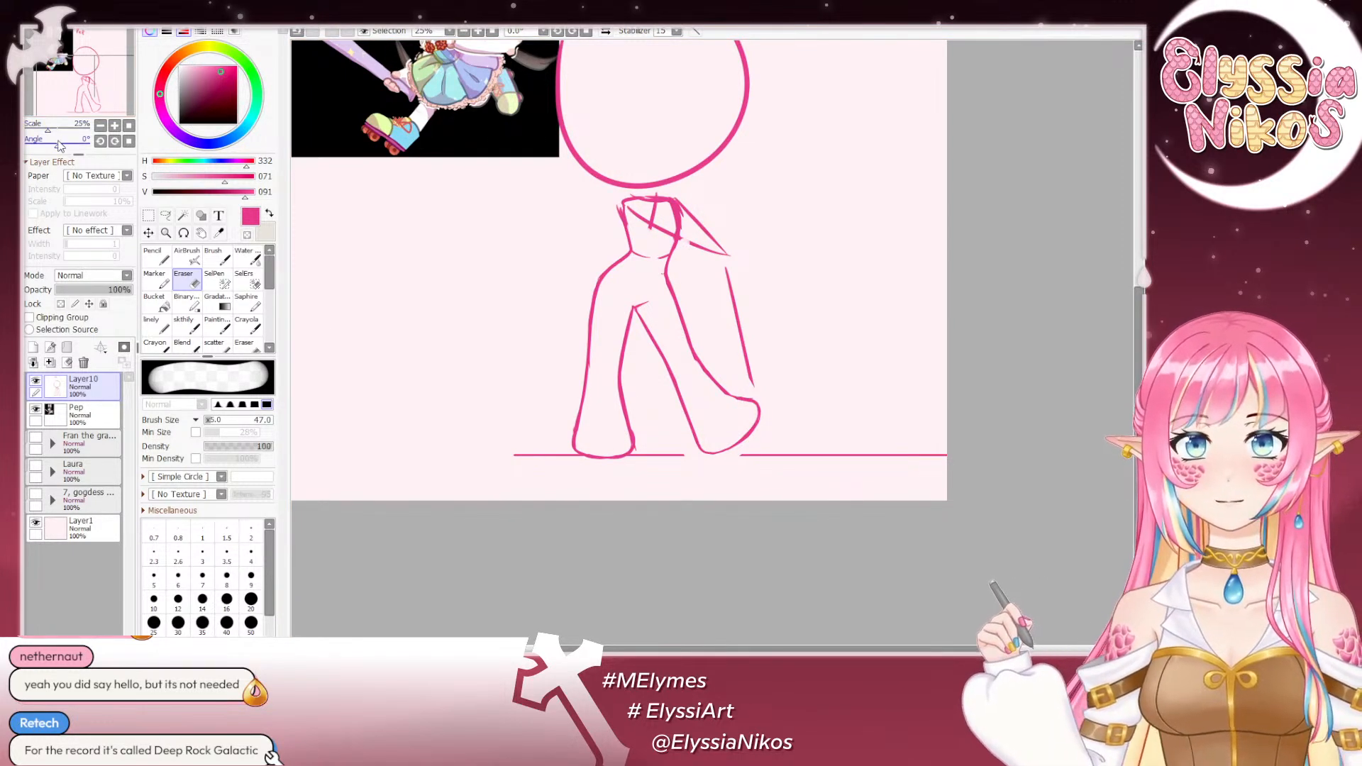
- Erase a short piece of the ground line beside the image-left foot's inner end with a size 47 eraser
drag(58, 144, 367, 127)
drag(90, 145, 67, 145)
drag(592, 294, 541, 268)
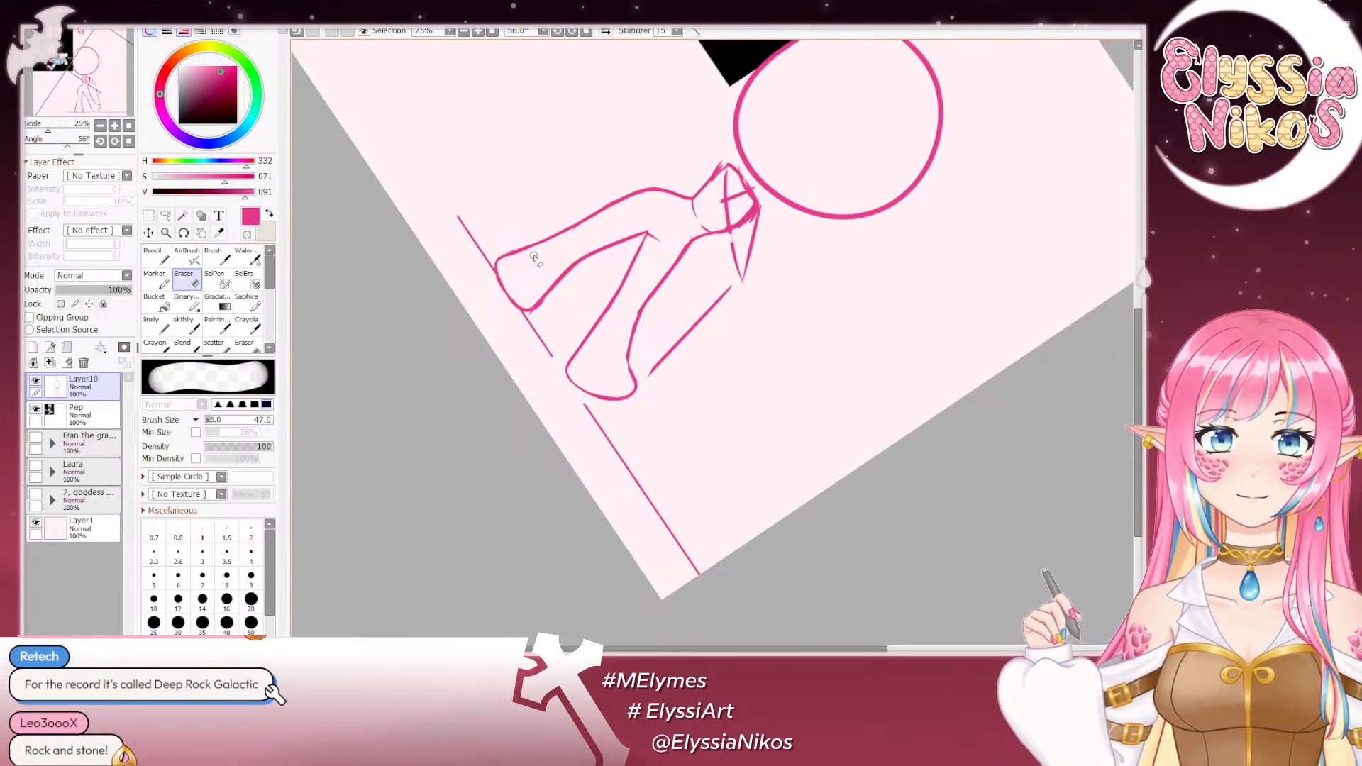
click(129, 141)
drag(441, 385, 454, 267)
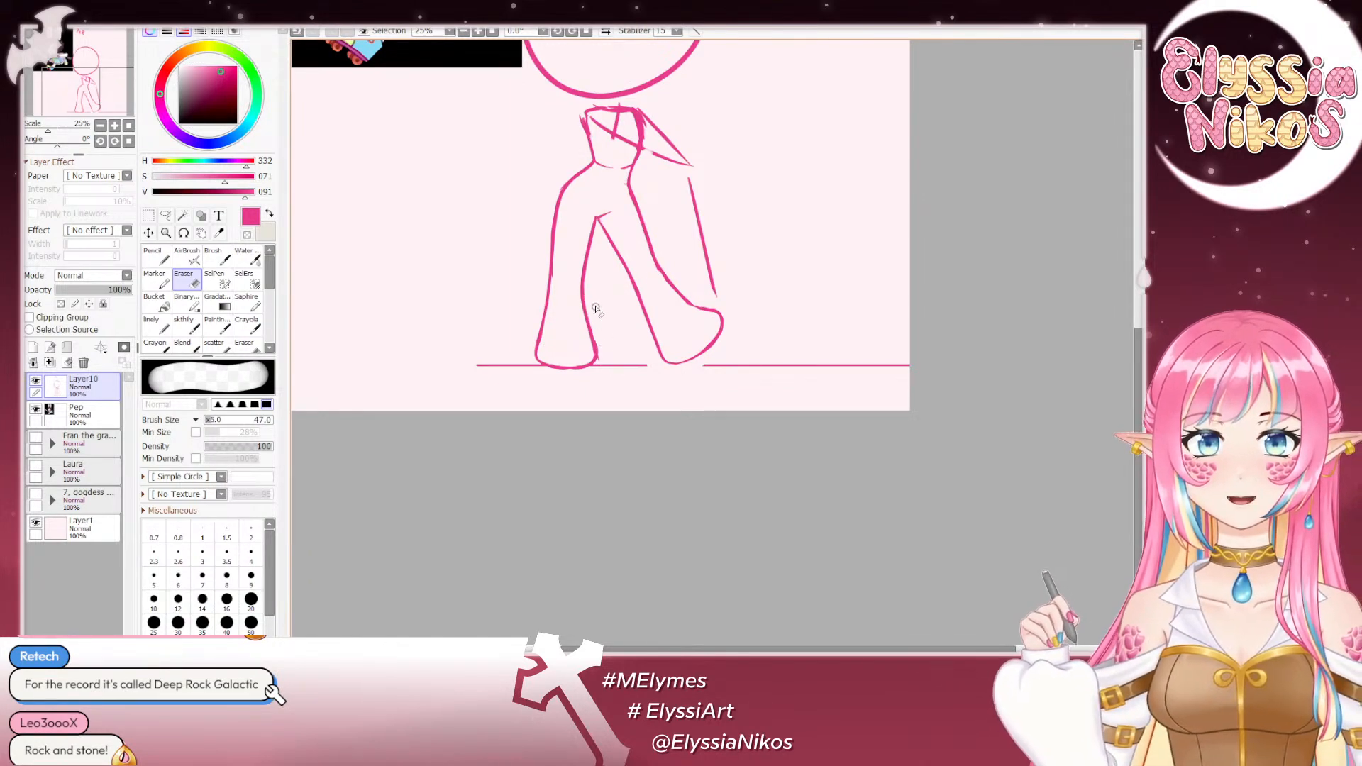
drag(598, 366, 604, 366)
drag(576, 305, 599, 430)
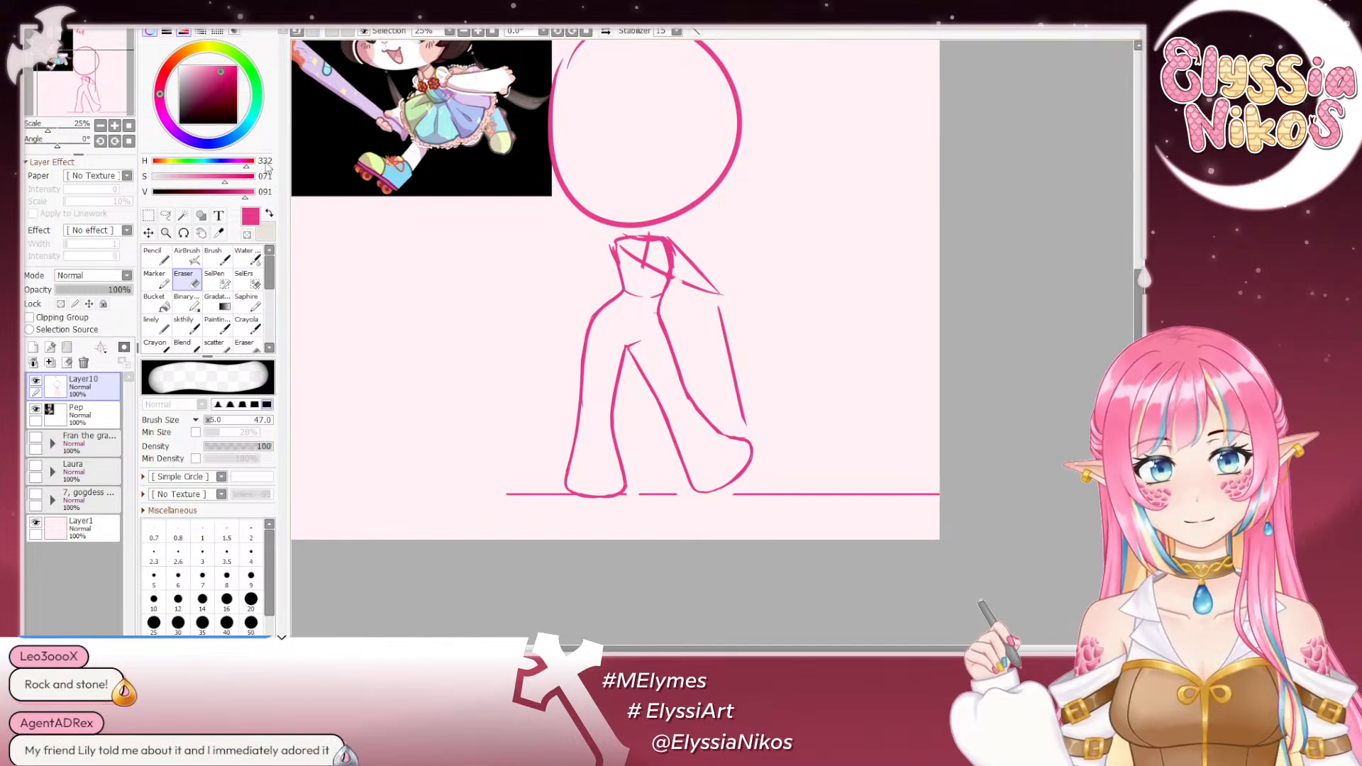
- View the whole canvas mirrored to check the pose's balance, and restore the normal orientation
drag(425, 246, 433, 324)
click(103, 125)
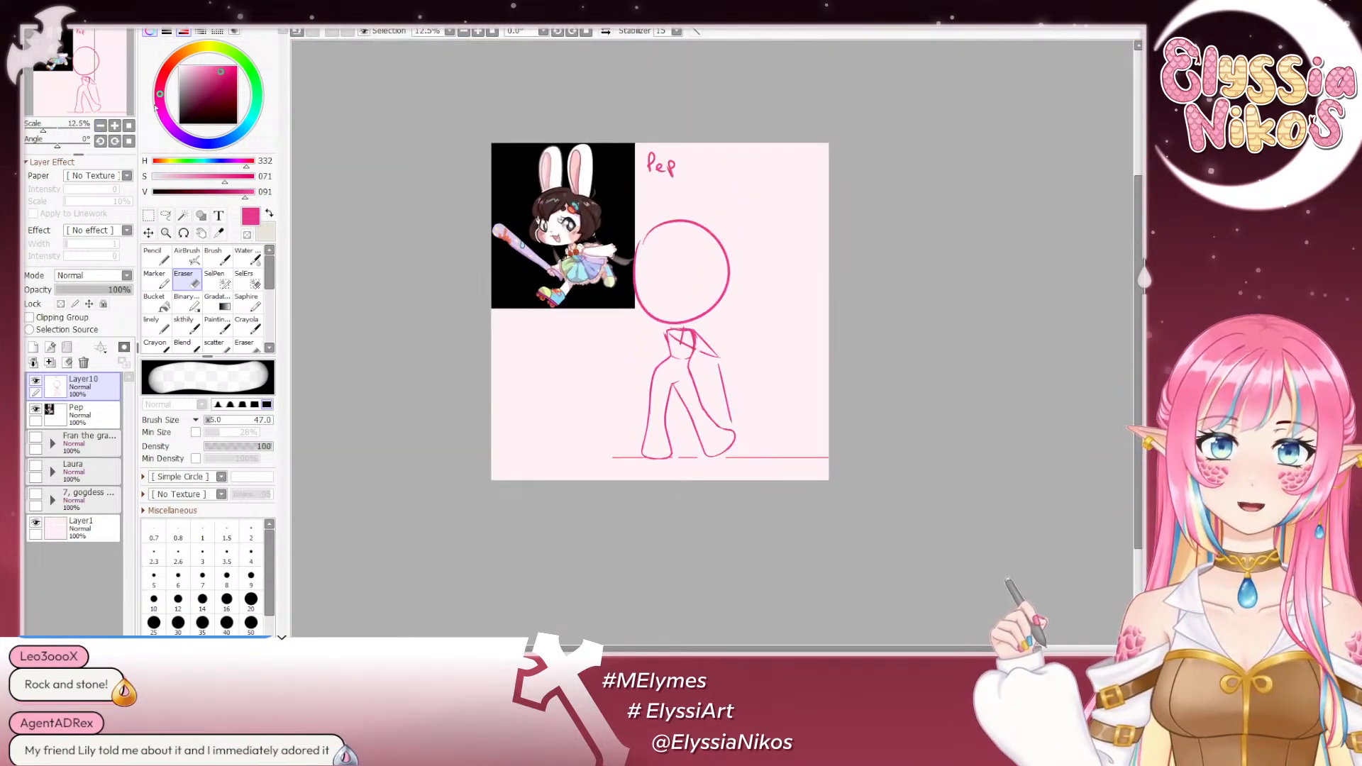
click(605, 32)
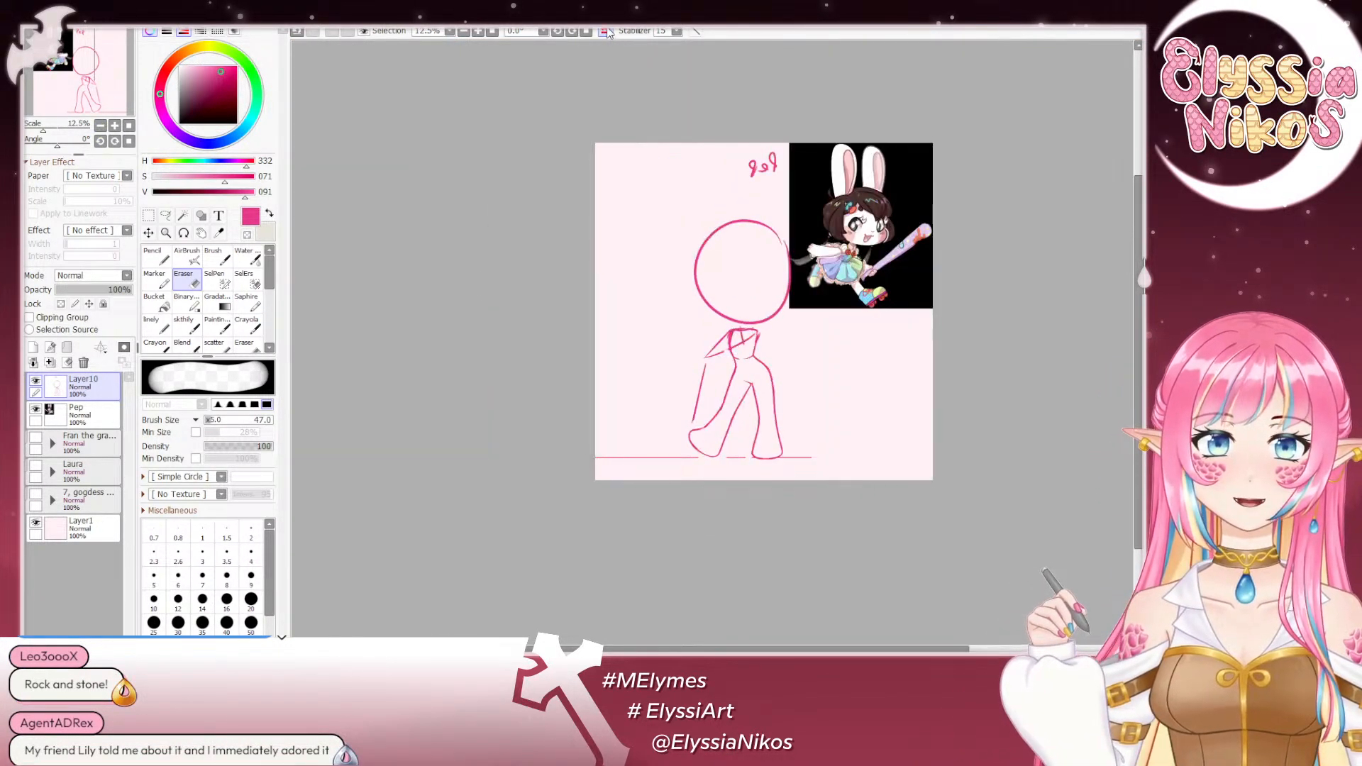
click(605, 32)
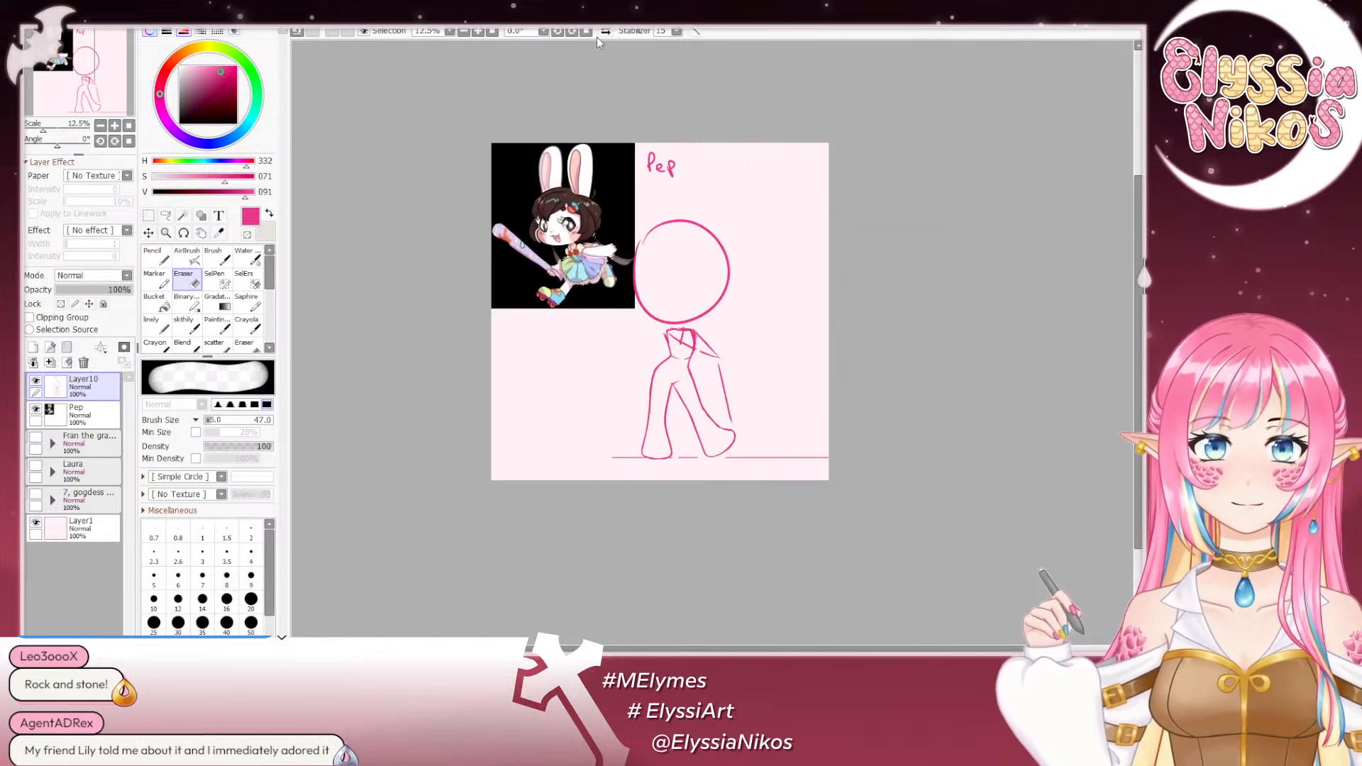
- Sketch a rounded shoulder at the image-left top of the torso with the size 30 sketch brush
click(115, 126)
click(115, 125)
click(115, 125)
drag(568, 300, 521, 229)
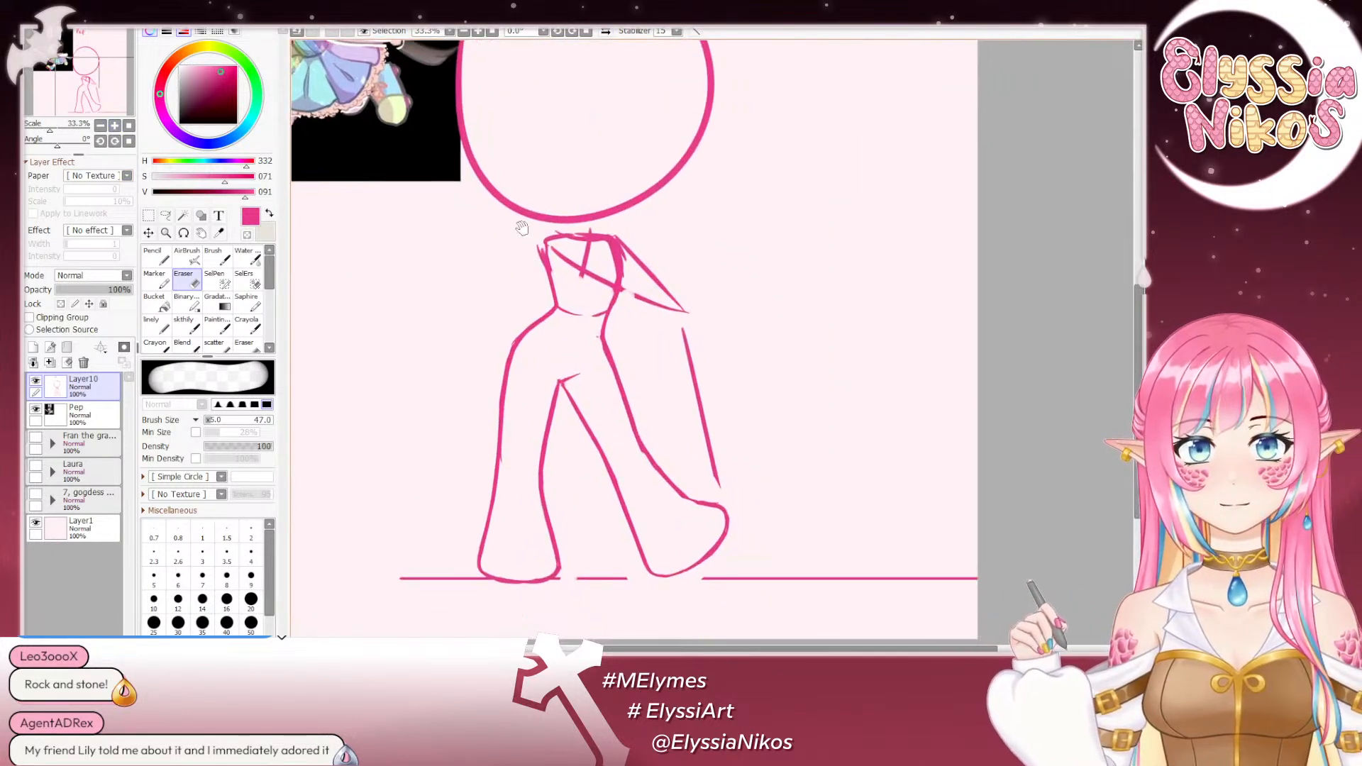
click(191, 324)
drag(638, 296, 607, 322)
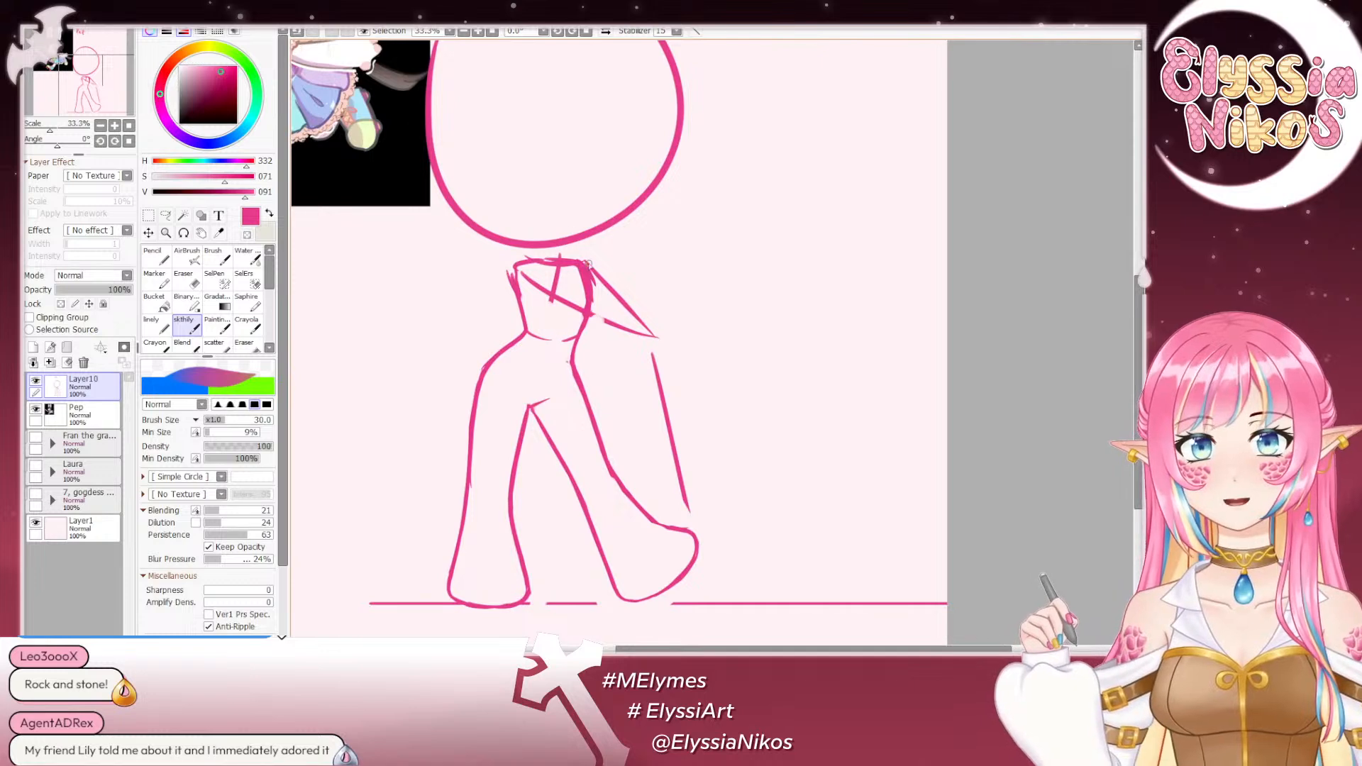
key(ctrl+z)
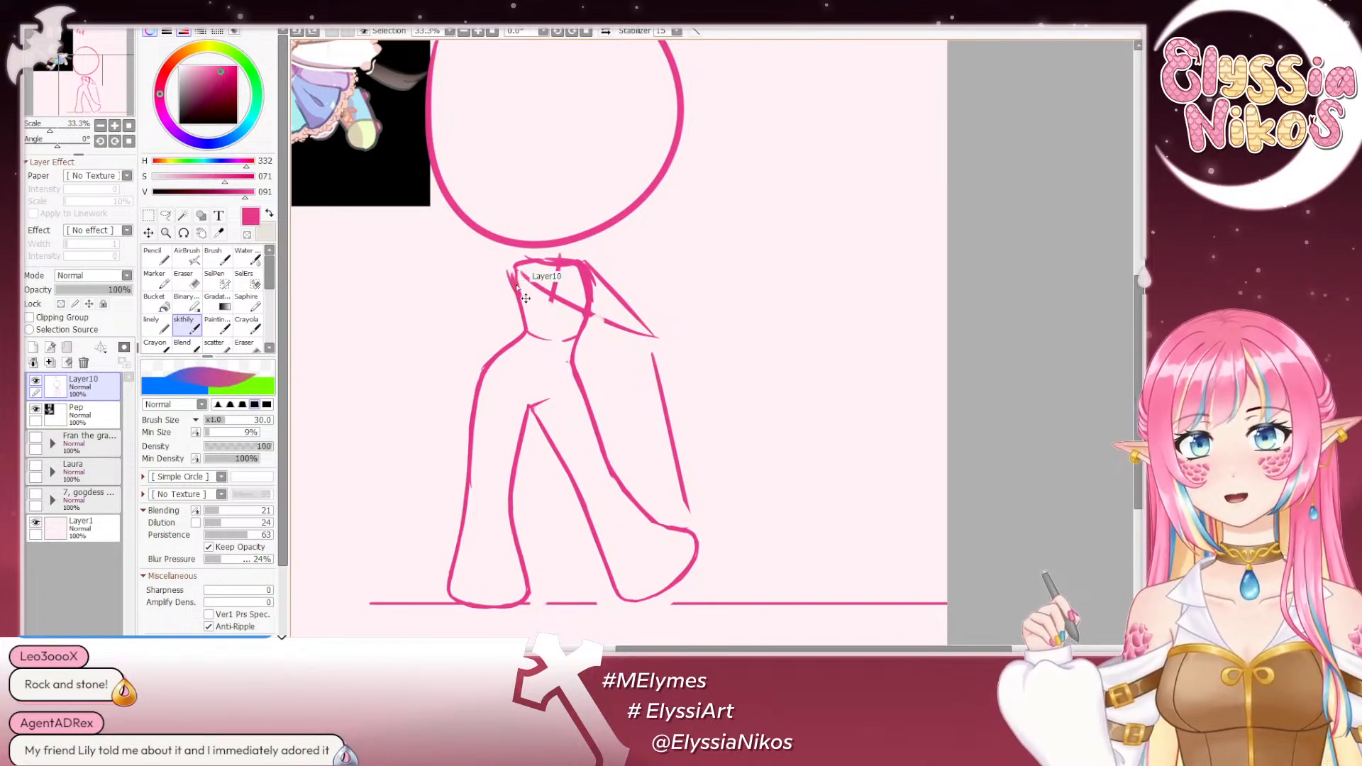
mouse_move(524, 260)
mouse_down()
mouse_move(509, 278)
mouse_move(519, 298)
mouse_move(694, 483)
mouse_move(723, 680)
mouse_move(604, 478)
mouse_move(598, 429)
mouse_move(639, 429)
mouse_move(658, 461)
mouse_move(655, 445)
mouse_up()
key(ctrl+z)
key(ctrl+z)
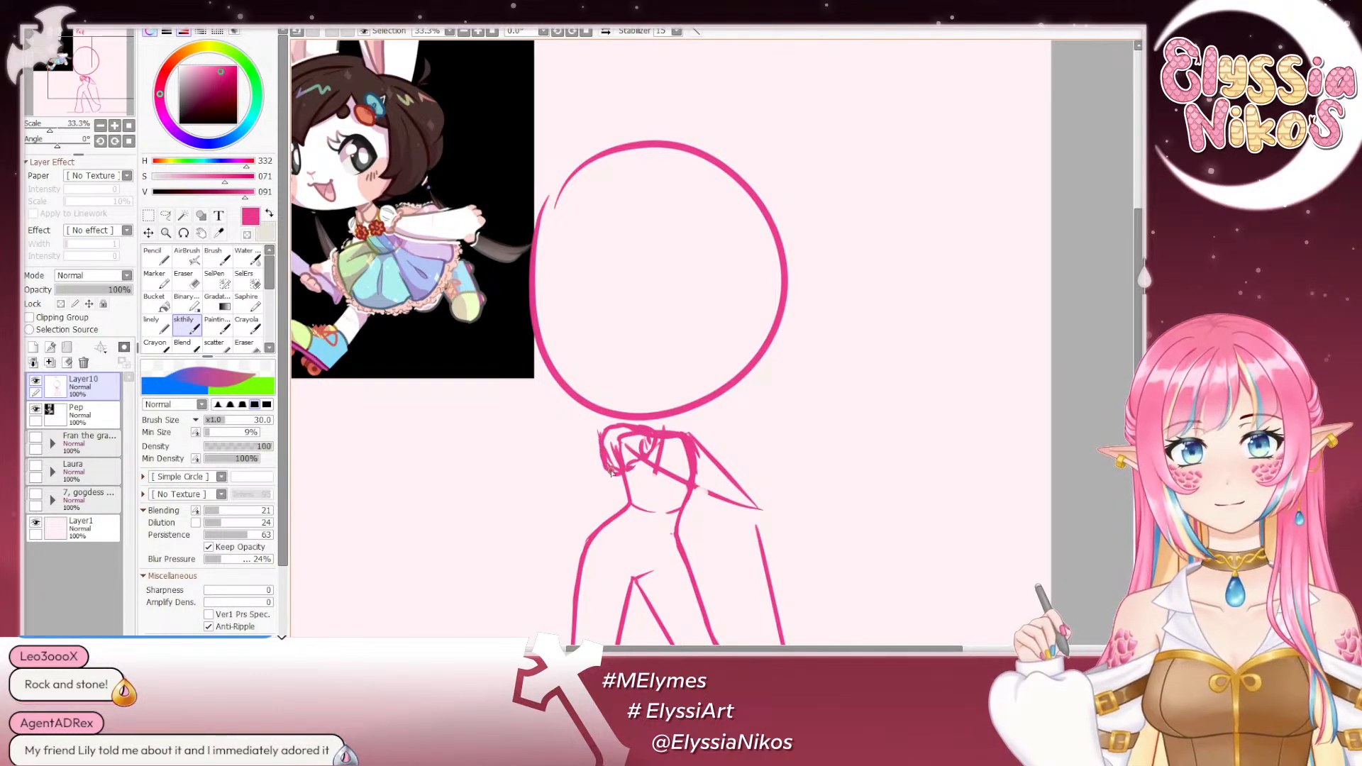
key(ctrl+z)
key(ctrl+z)
drag(612, 453, 618, 468)
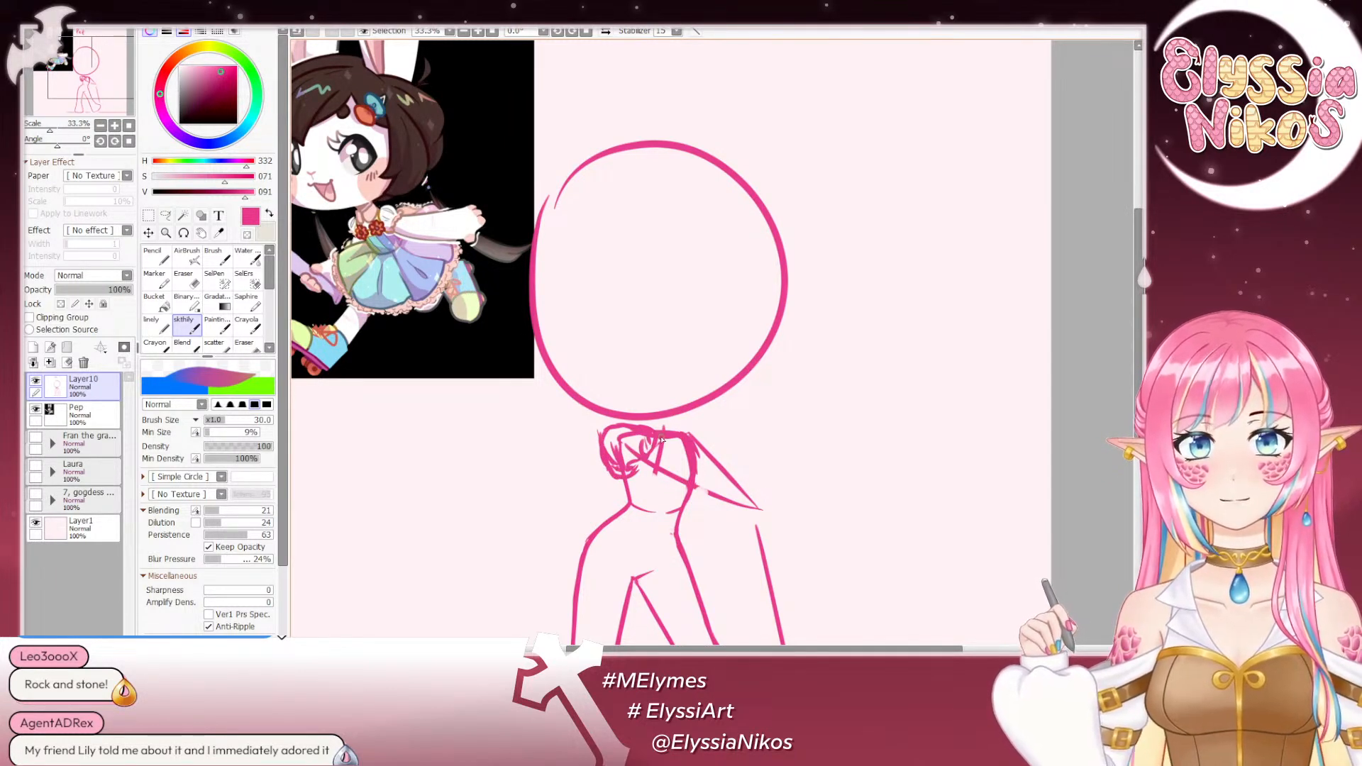
- Draw the upper edge of an arm reaching from the image-left shoulder across the torso to beyond the image-right elbow
drag(668, 386, 578, 374)
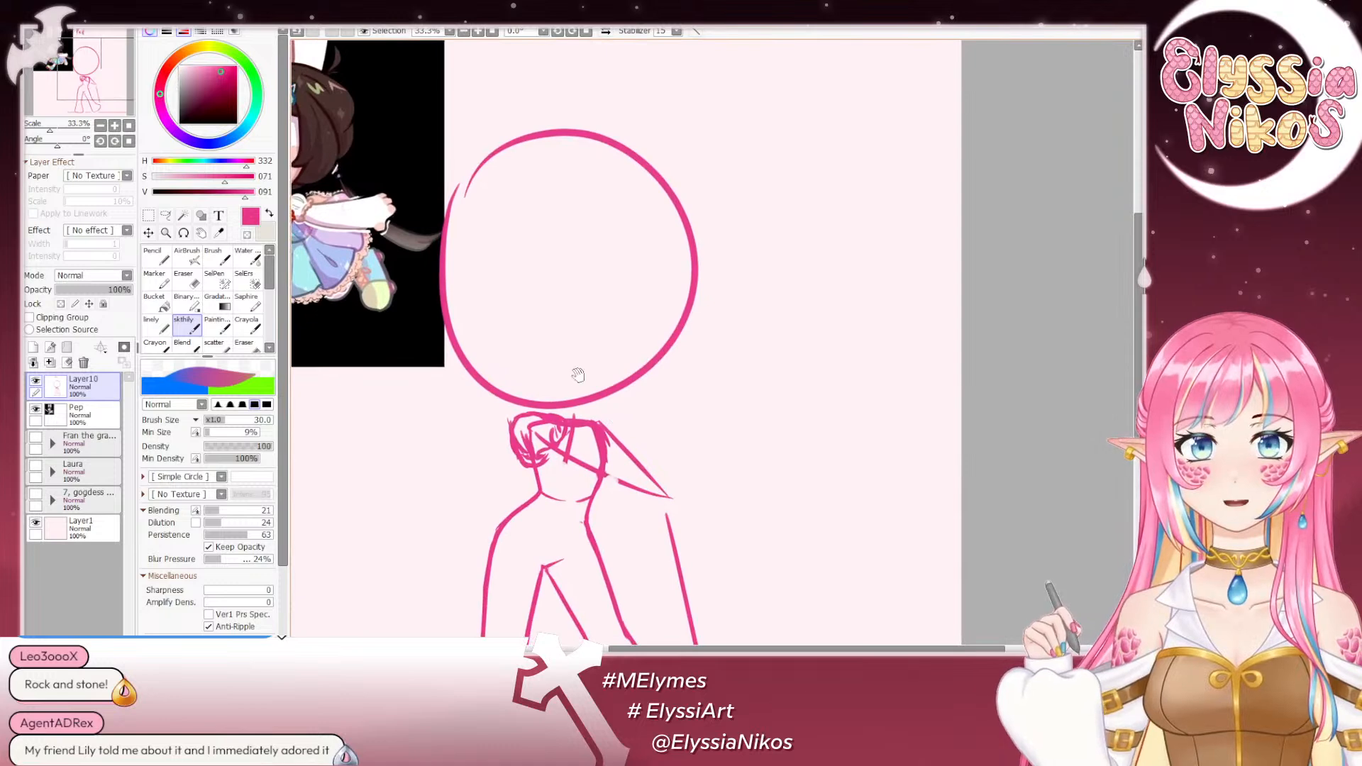
key(ctrl+z)
drag(566, 442, 699, 490)
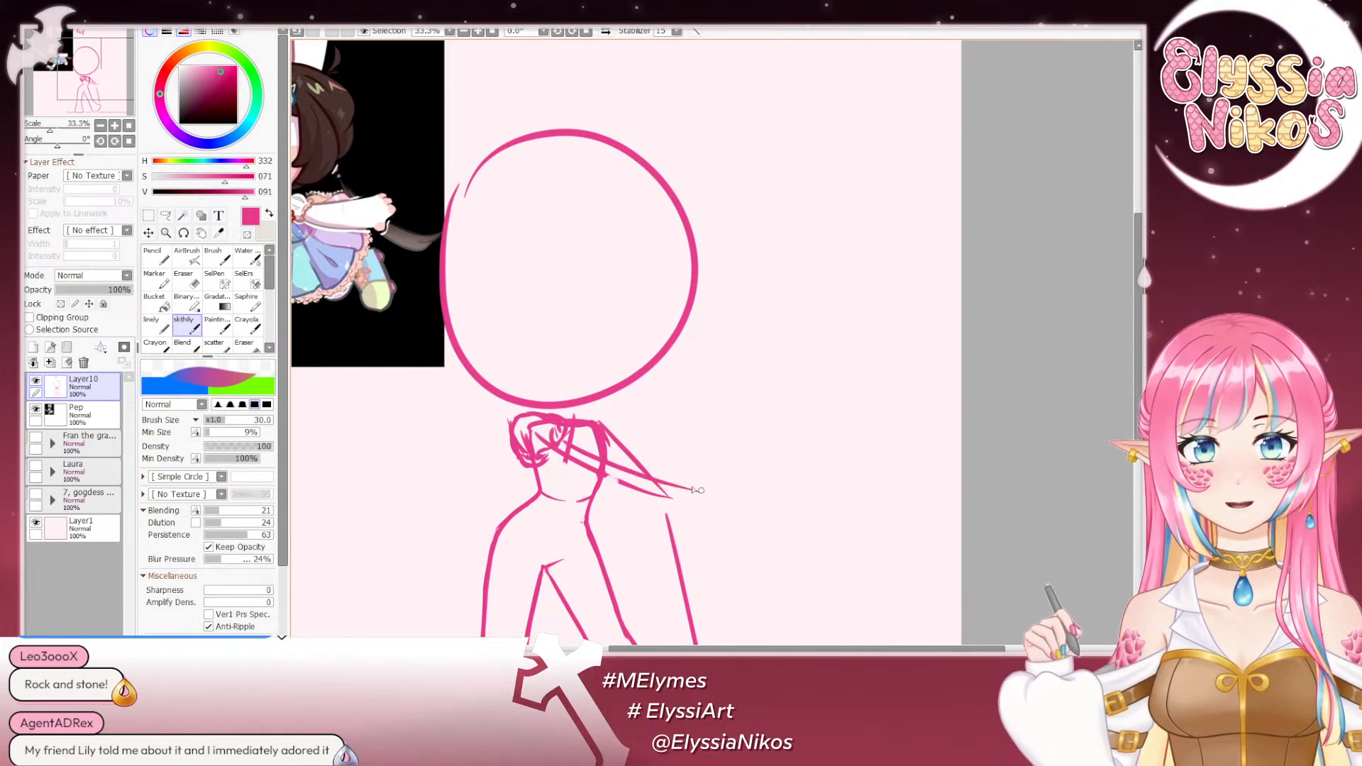
key(ctrl+z)
mouse_move(566, 442)
mouse_down()
mouse_move(621, 475)
mouse_move(692, 487)
mouse_up()
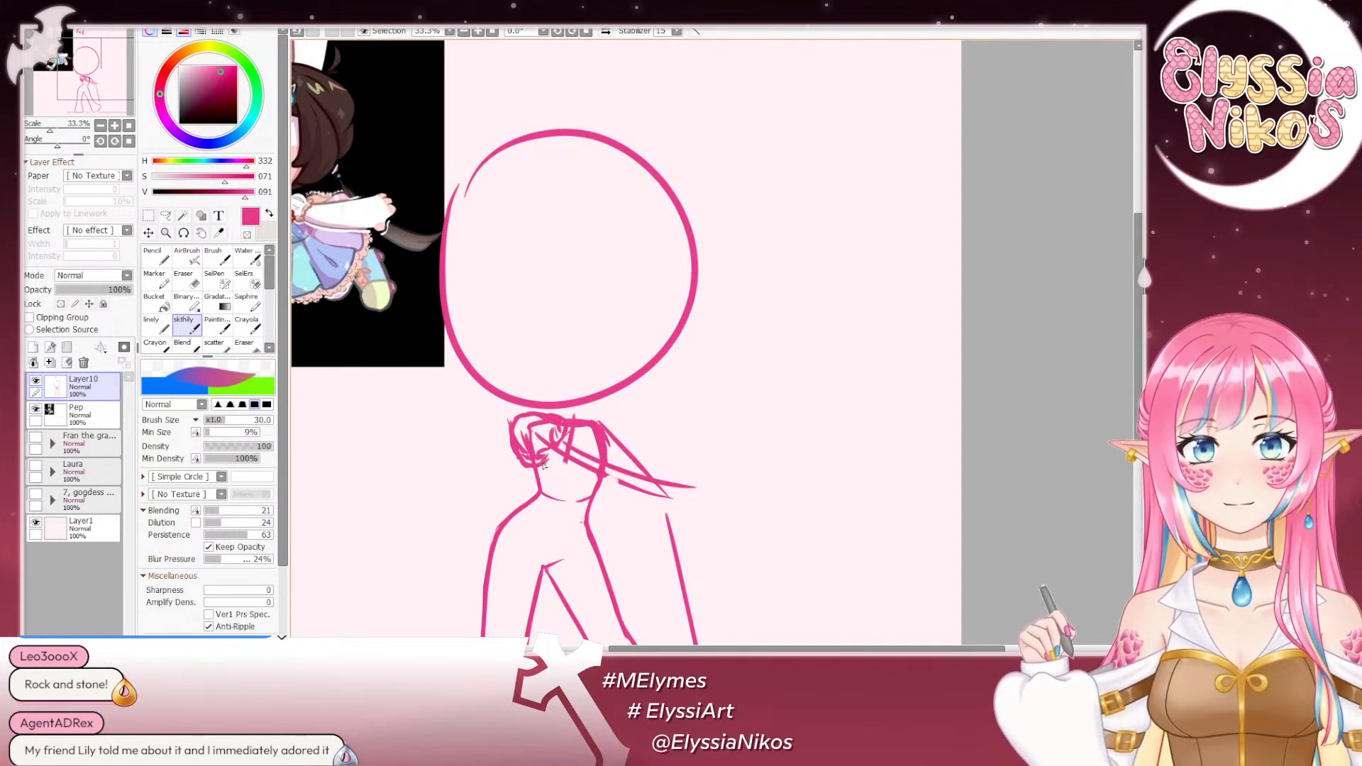
- Draw the crossing arm's lower edge parallel to the upper one, and close its end with a blocky hand and finger marks
drag(545, 464, 649, 533)
key(ctrl+z)
key(ctrl+z)
mouse_move(571, 479)
mouse_down()
mouse_move(668, 544)
mouse_move(701, 528)
mouse_move(684, 542)
mouse_move(695, 547)
mouse_up()
drag(699, 546, 704, 543)
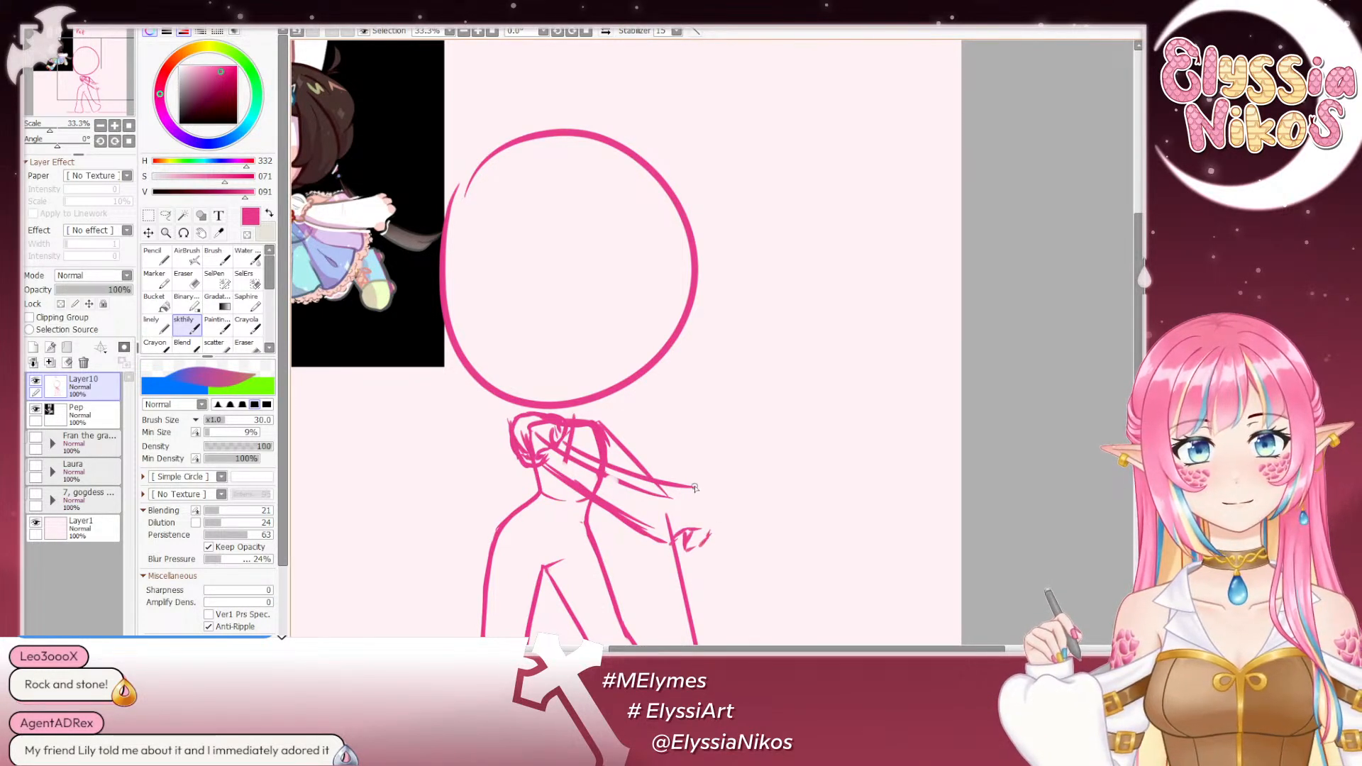
mouse_move(691, 488)
mouse_down()
mouse_move(711, 486)
mouse_move(714, 509)
mouse_move(708, 537)
mouse_move(682, 547)
mouse_up()
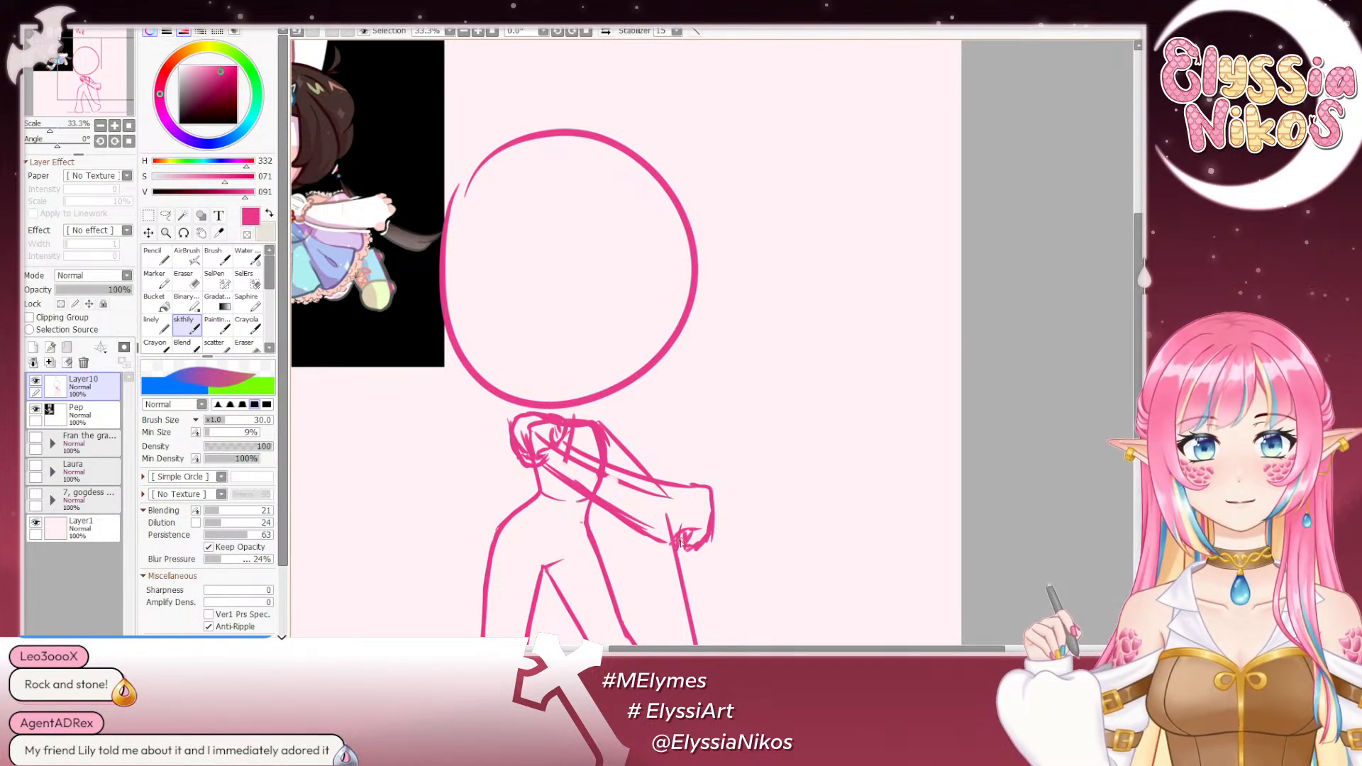
- Round the image-right shoulder, and clean and reshape the hand at the end of the crossing arms
click(100, 127)
click(100, 127)
drag(517, 330, 514, 250)
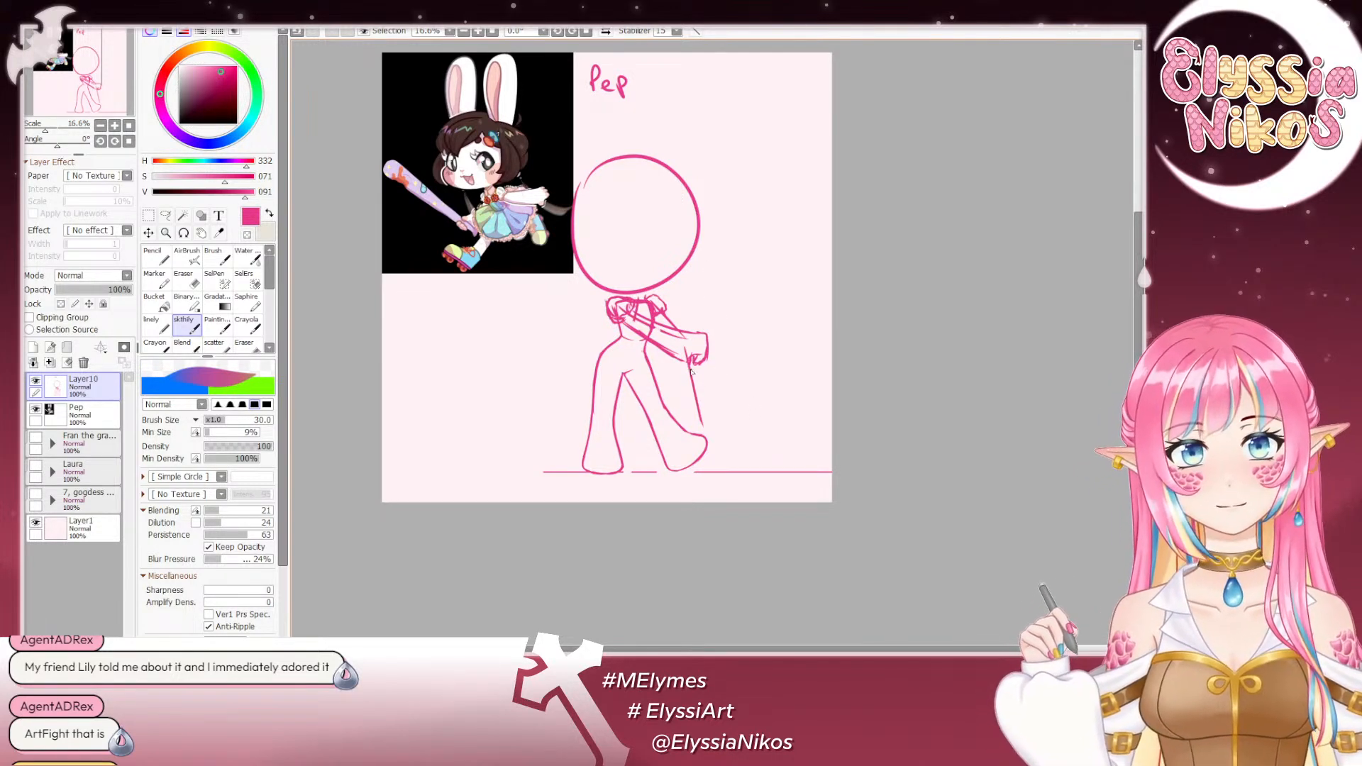
drag(706, 449, 712, 483)
key(ctrl+z)
drag(687, 364, 700, 368)
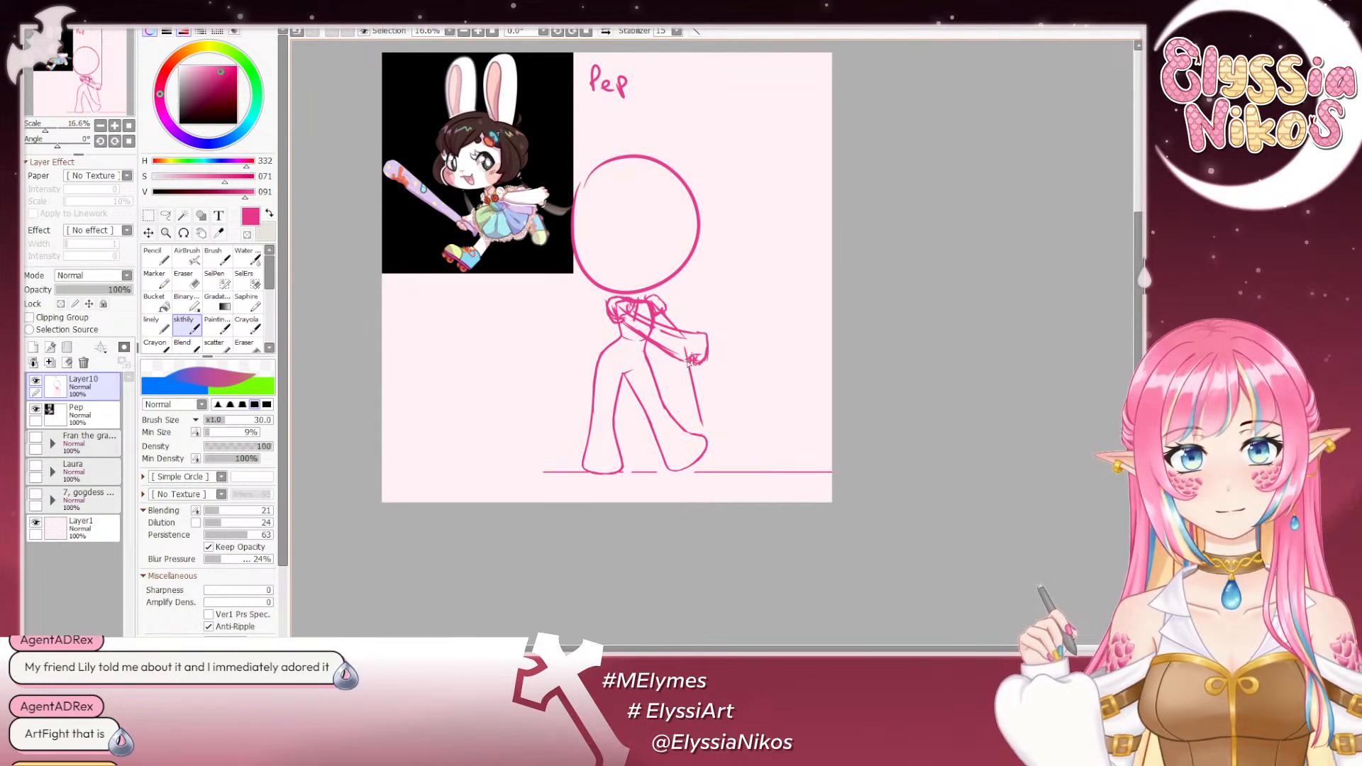
key(e)
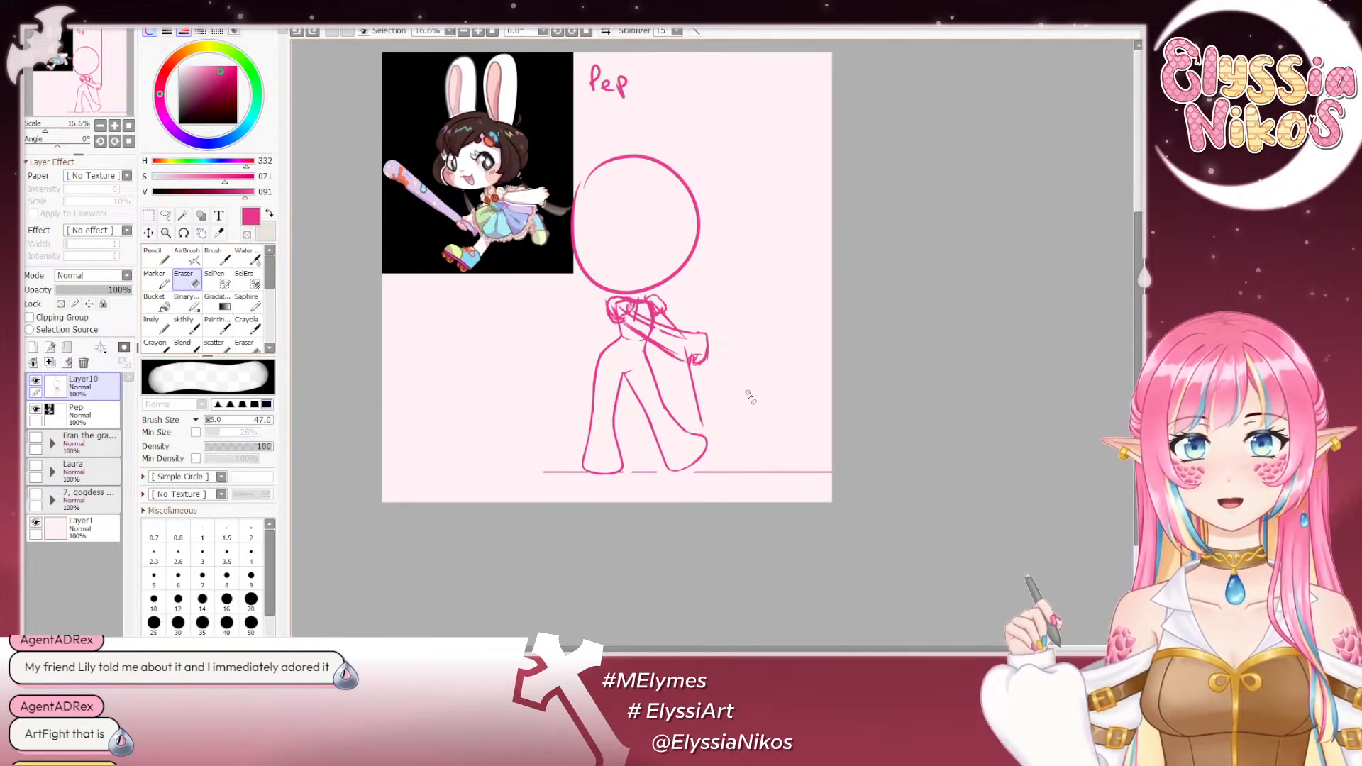
mouse_move(706, 369)
mouse_down()
mouse_move(683, 337)
mouse_move(712, 332)
mouse_up()
- Draw a long straight bat edge from the hand down to the ground line beside the raised foot
click(183, 325)
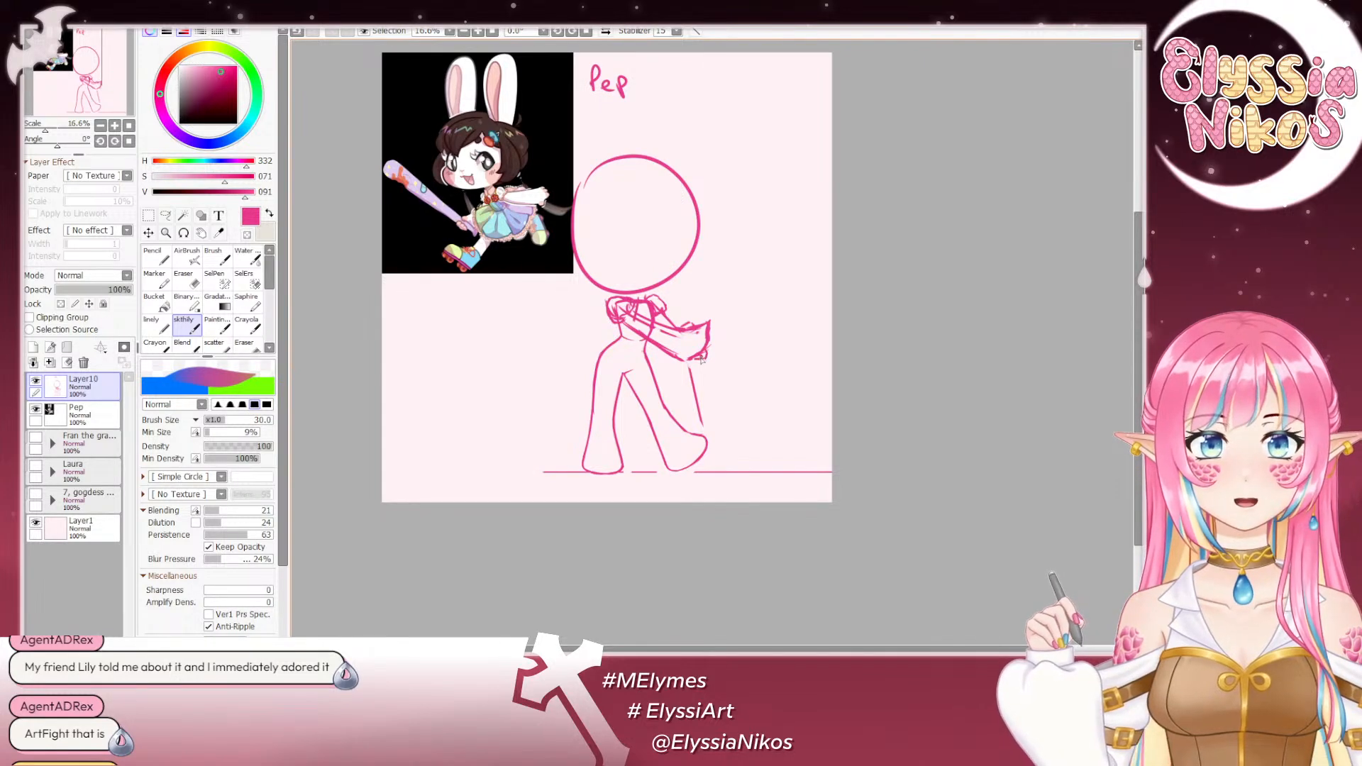
drag(700, 360, 720, 461)
drag(706, 387, 725, 474)
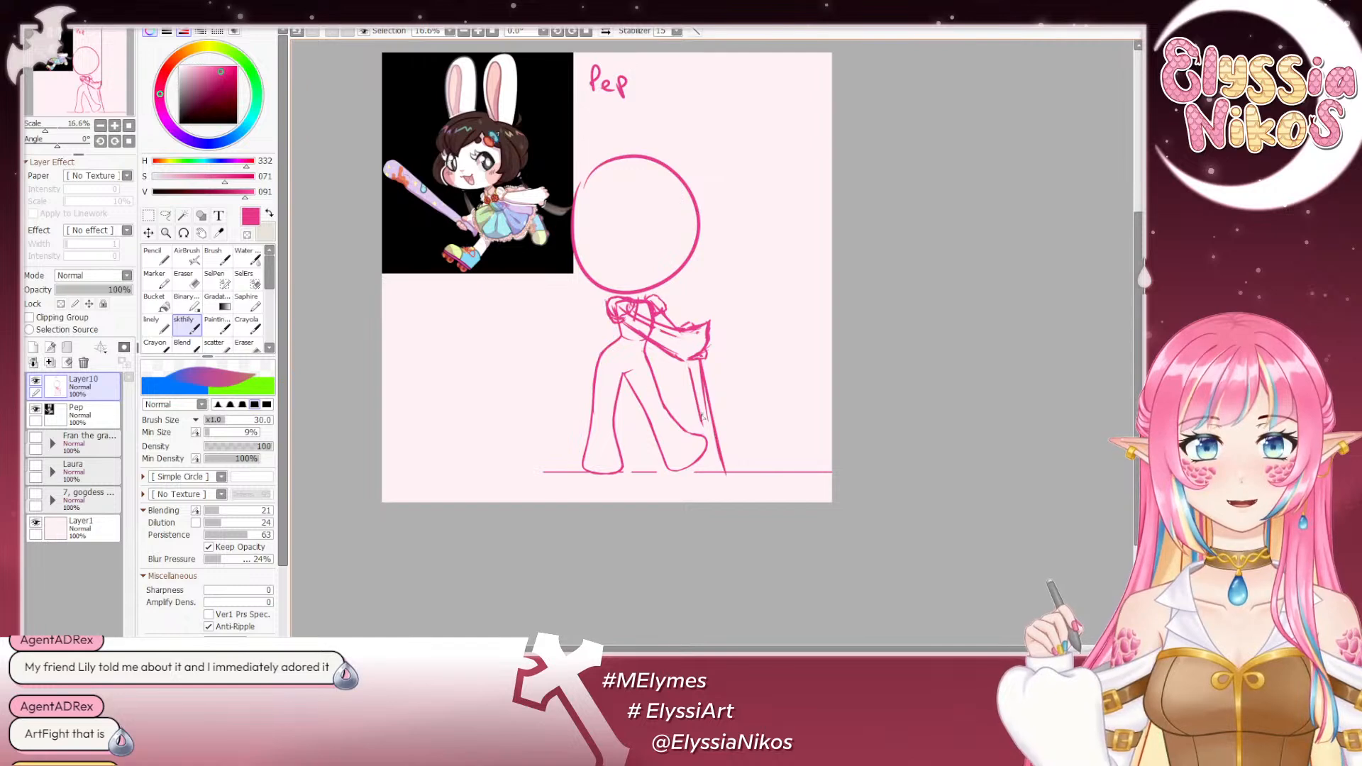
- Finish the bat with its second long edge and a rounded end, and add skate wheels under both feet
mouse_move(691, 364)
mouse_down()
mouse_move(697, 466)
mouse_move(702, 480)
mouse_move(723, 476)
mouse_move(717, 433)
mouse_move(676, 472)
mouse_up()
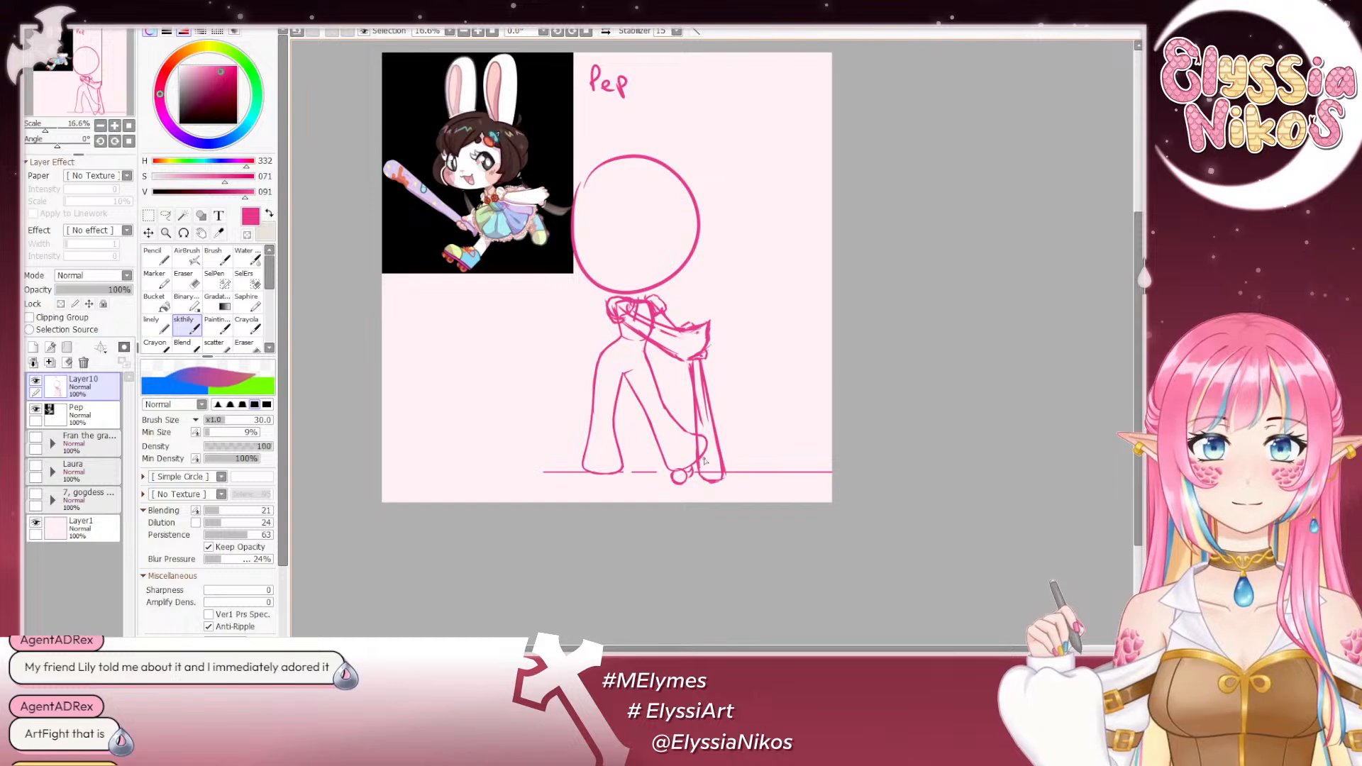
key(ctrl+z)
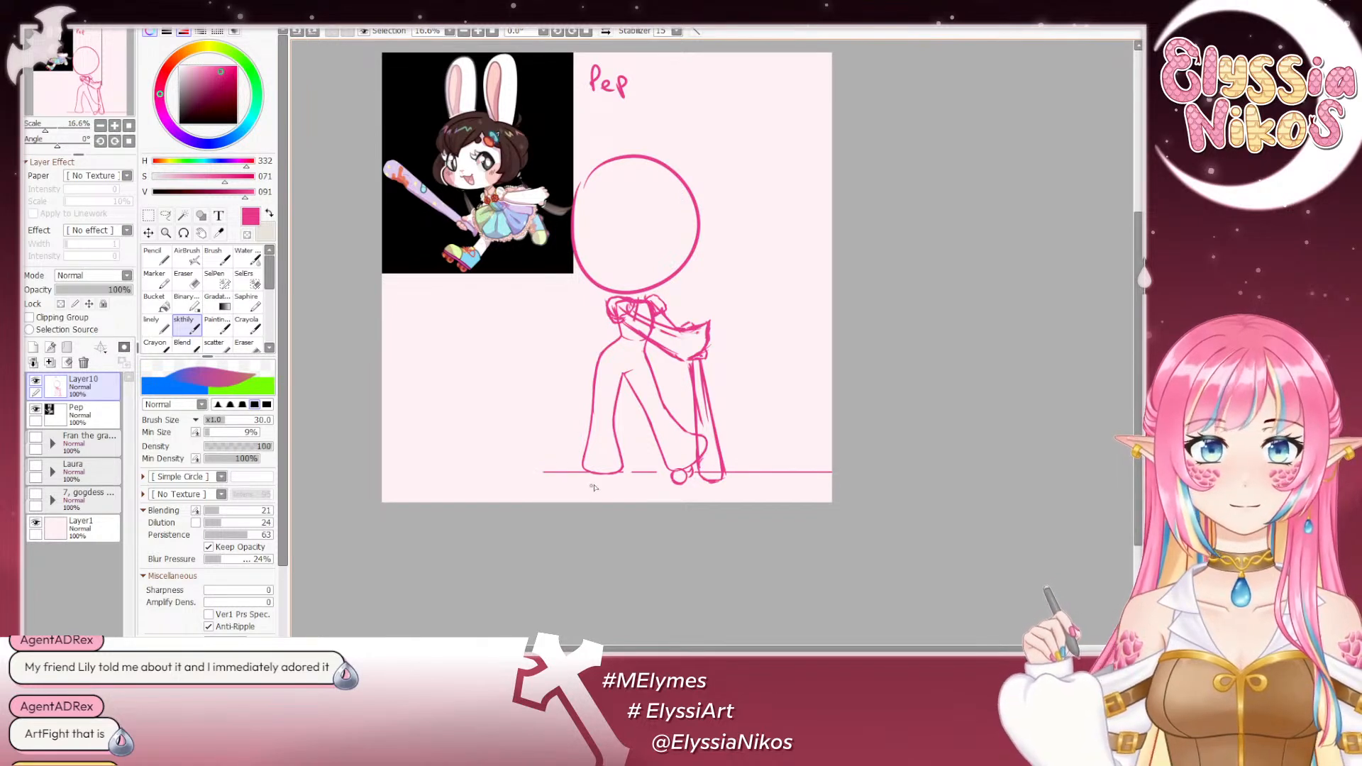
key(ctrl+z)
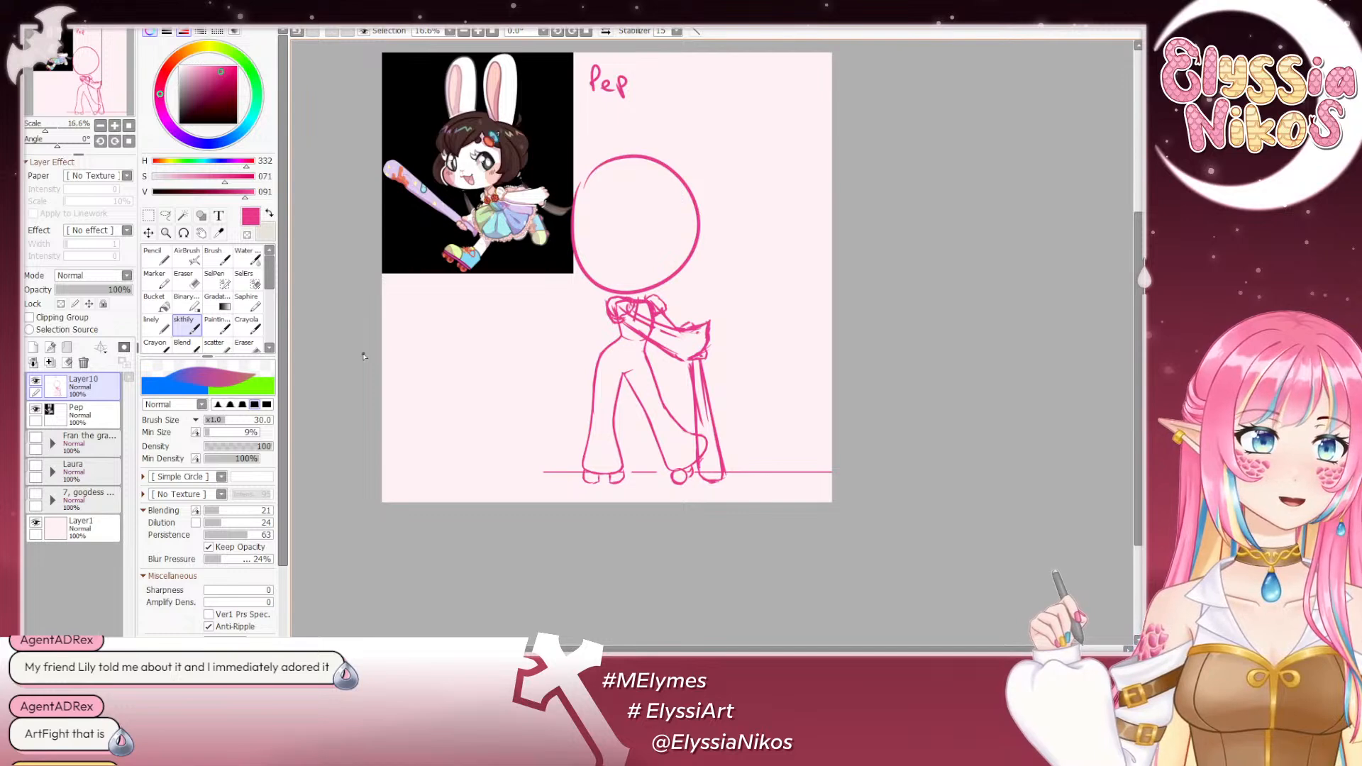
- Draw curved vertical and horizontal face guidelines inside the head circle, angled toward image-right
drag(720, 283, 775, 283)
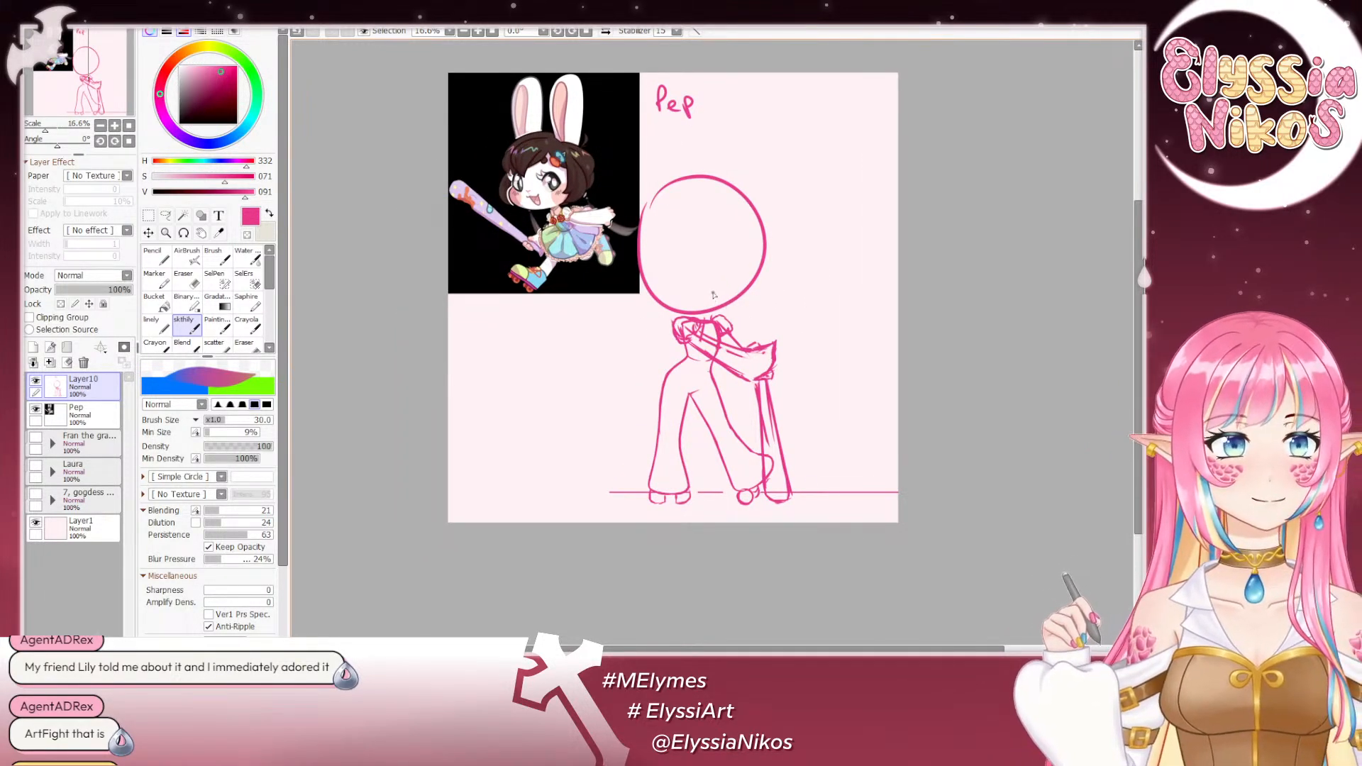
drag(717, 261, 700, 276)
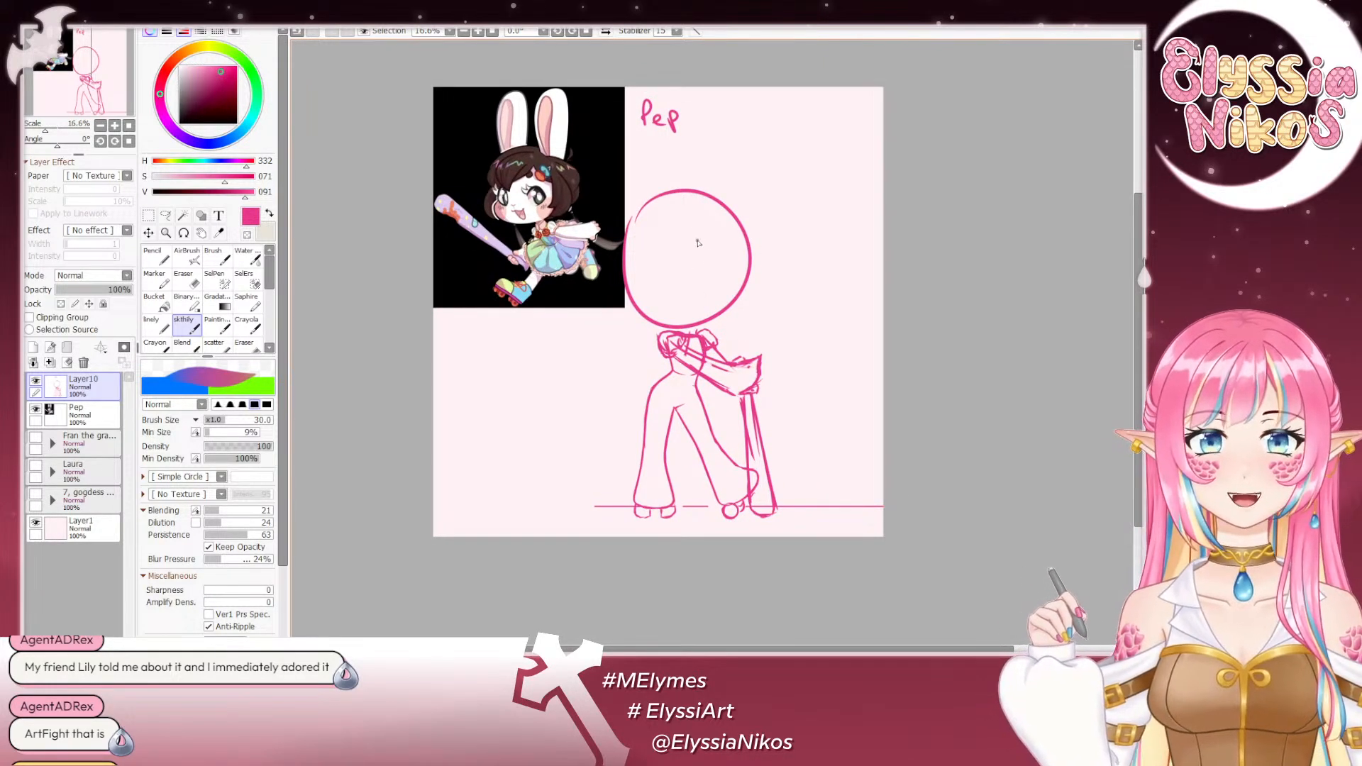
mouse_move(693, 224)
mouse_down()
mouse_move(717, 287)
mouse_move(734, 263)
mouse_up()
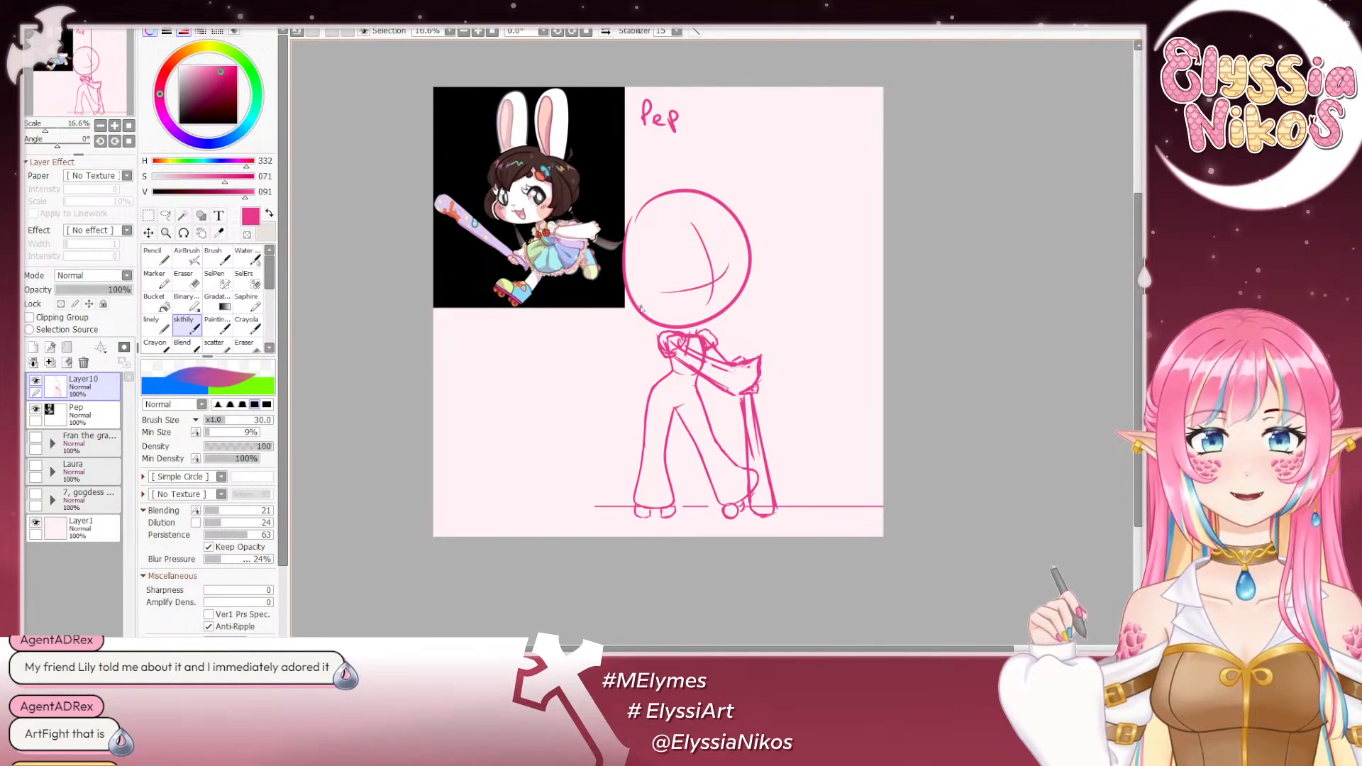
key(ctrl+z)
drag(635, 287, 744, 261)
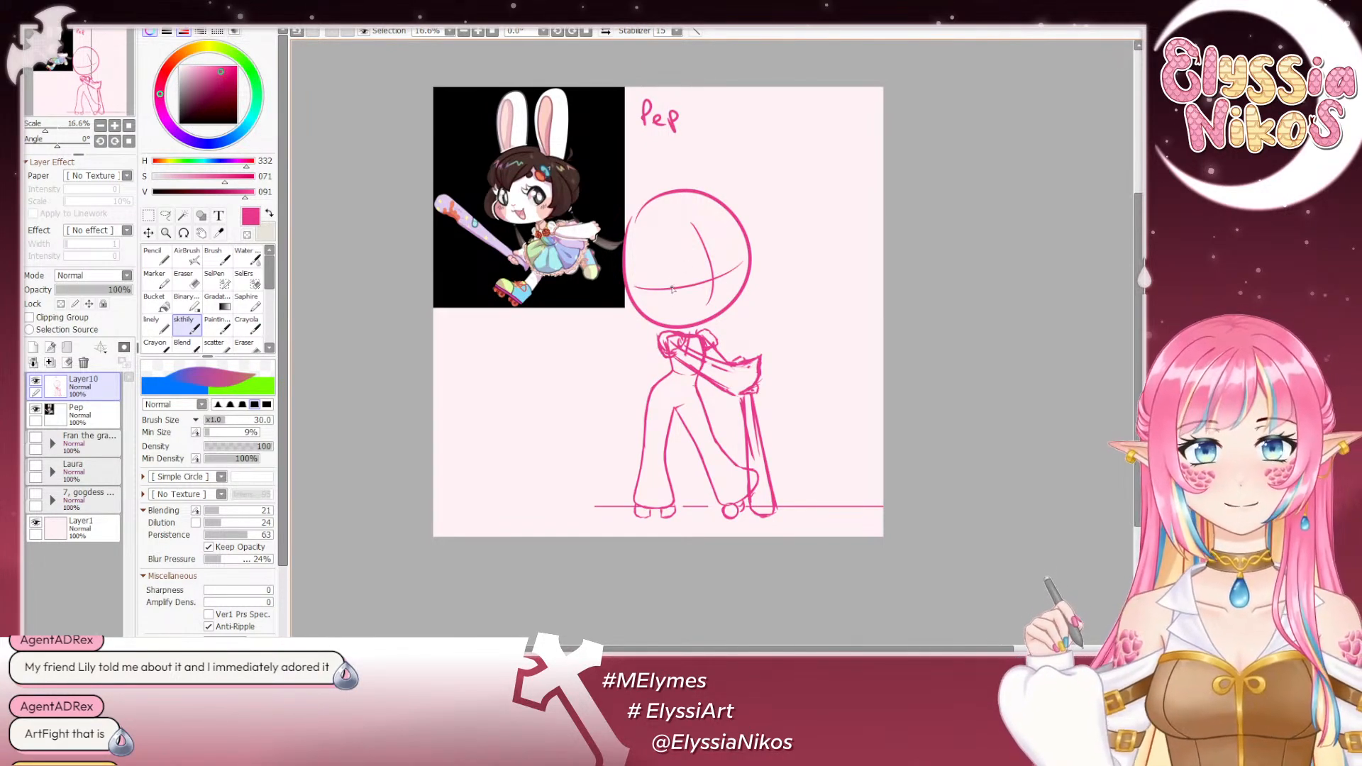
mouse_move(731, 248)
mouse_down()
mouse_move(693, 244)
mouse_move(718, 262)
mouse_up()
key(ctrl+z)
- Sketch an outer contour along the image-right side of the head, from the crown to eye level
drag(687, 193, 719, 245)
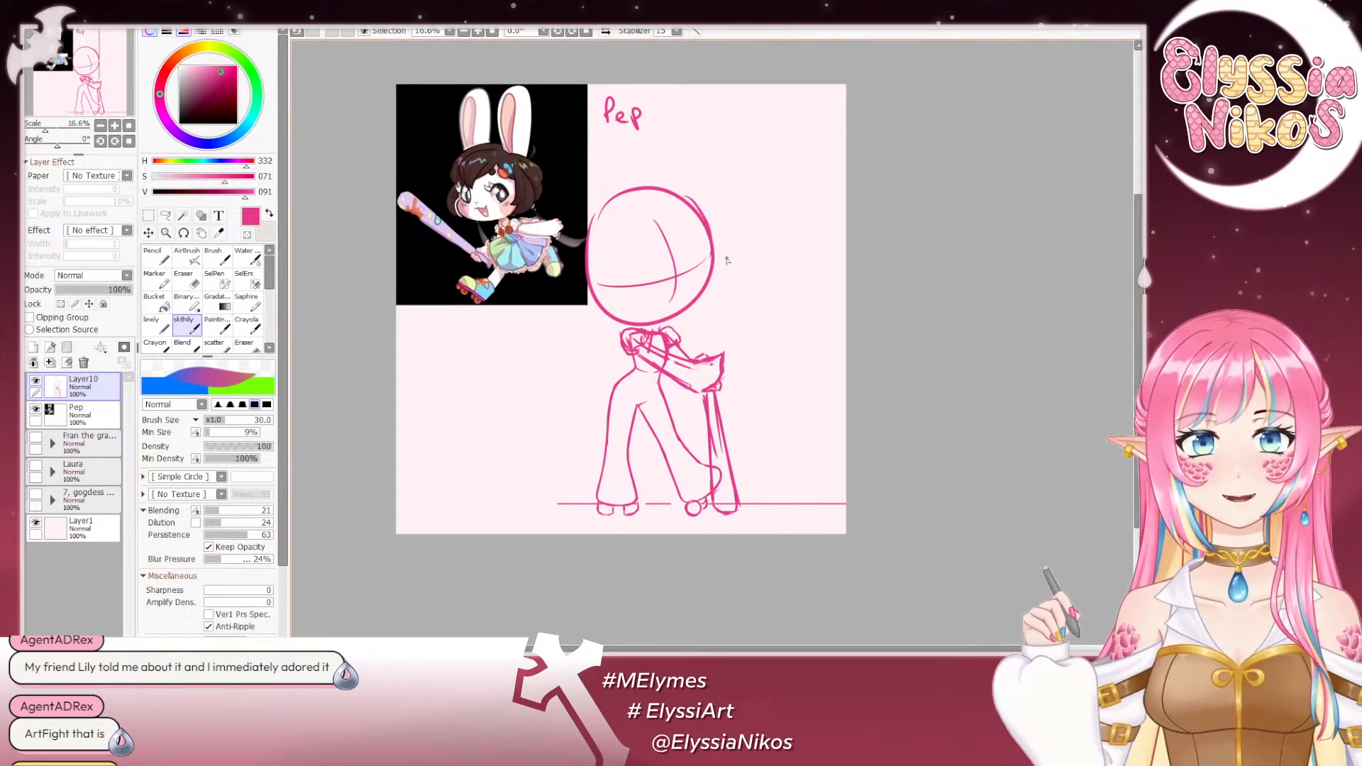
key(ctrl+z)
drag(690, 193, 717, 265)
key(ctrl+z)
mouse_move(689, 193)
mouse_down()
mouse_move(717, 250)
mouse_move(693, 313)
mouse_move(709, 282)
mouse_move(679, 315)
mouse_move(712, 269)
mouse_move(704, 212)
mouse_move(724, 291)
mouse_move(704, 305)
mouse_up()
key(ctrl+z)
- Try replacing the circle's image-right edge with a wider contour that bulges into a rounded cheek
click(188, 280)
click(189, 329)
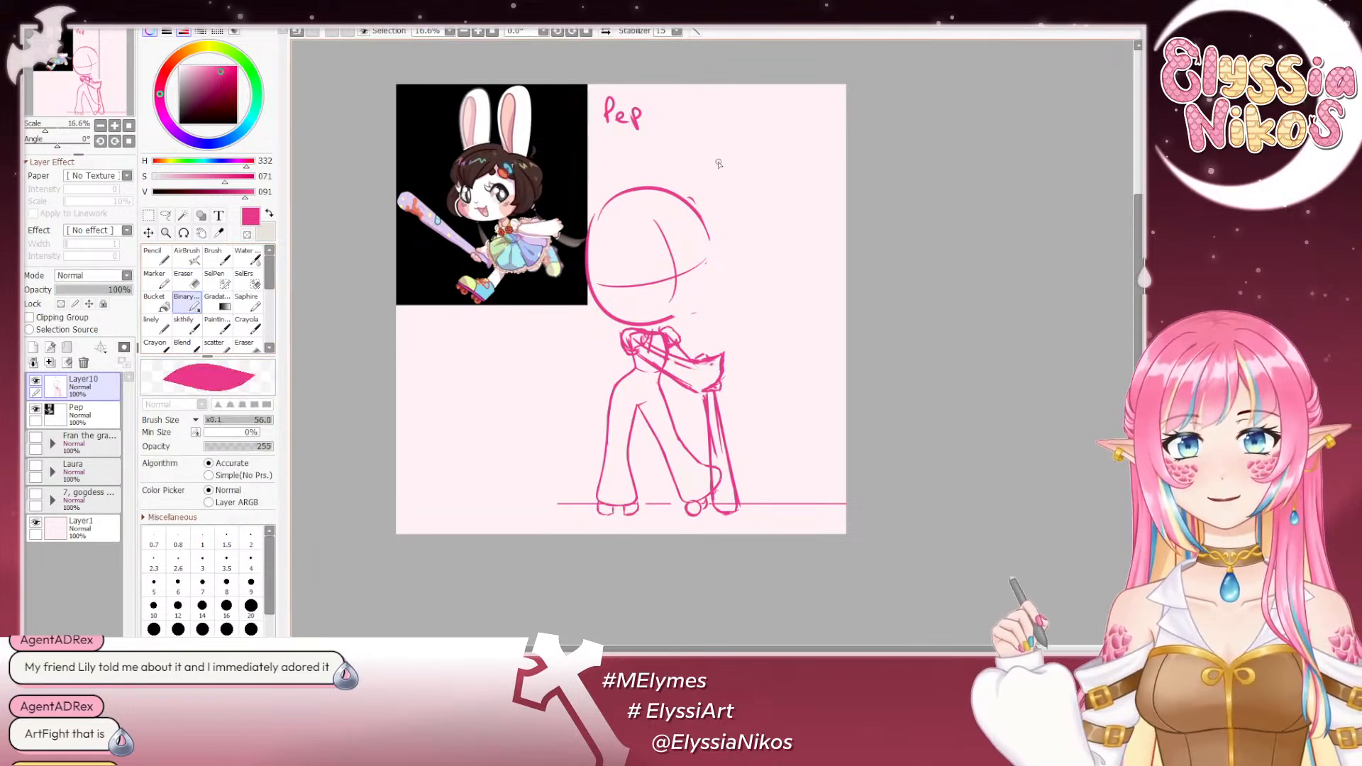
mouse_move(701, 205)
mouse_down()
mouse_move(723, 248)
mouse_move(706, 215)
mouse_move(718, 296)
mouse_move(731, 293)
mouse_move(729, 278)
mouse_move(724, 303)
mouse_move(706, 308)
mouse_up()
key(ctrl+z)
key(ctrl+z)
key(ctrl+z)
key(ctrl+z)
key(ctrl+z)
key(ctrl+z)
key(ctrl+z)
key(ctrl+z)
mouse_move(721, 261)
mouse_down()
mouse_move(720, 300)
mouse_move(698, 312)
mouse_move(732, 292)
mouse_move(646, 321)
mouse_move(603, 316)
mouse_move(702, 310)
mouse_up()
- Try a jaw stroke along the lower edge of the head, and undo it
key(ctrl+z)
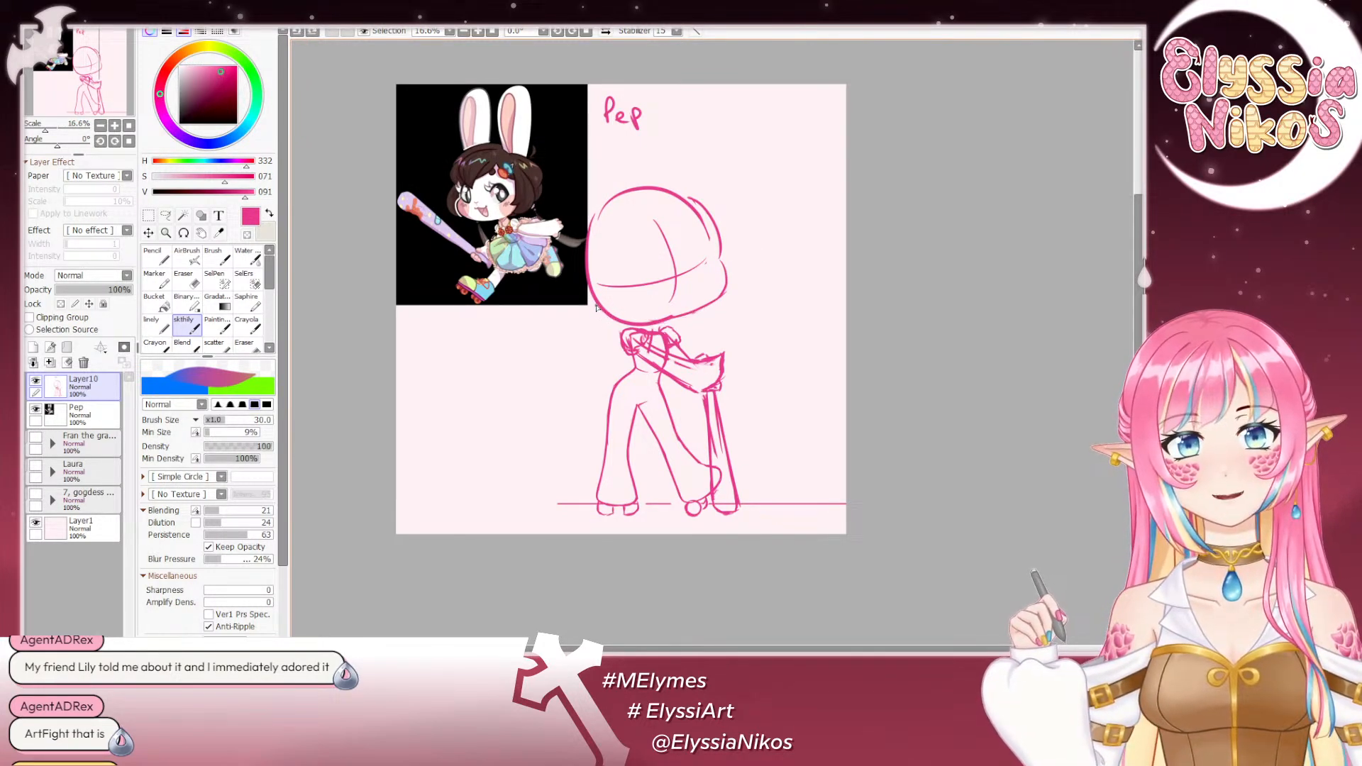
mouse_move(607, 310)
mouse_down()
mouse_move(739, 296)
mouse_move(613, 309)
mouse_move(641, 324)
mouse_move(683, 305)
mouse_move(593, 316)
mouse_move(618, 327)
mouse_move(697, 305)
mouse_move(601, 312)
mouse_move(667, 318)
mouse_up()
key(ctrl+z)
key(ctrl+z)
key(ctrl+z)
key(ctrl+z)
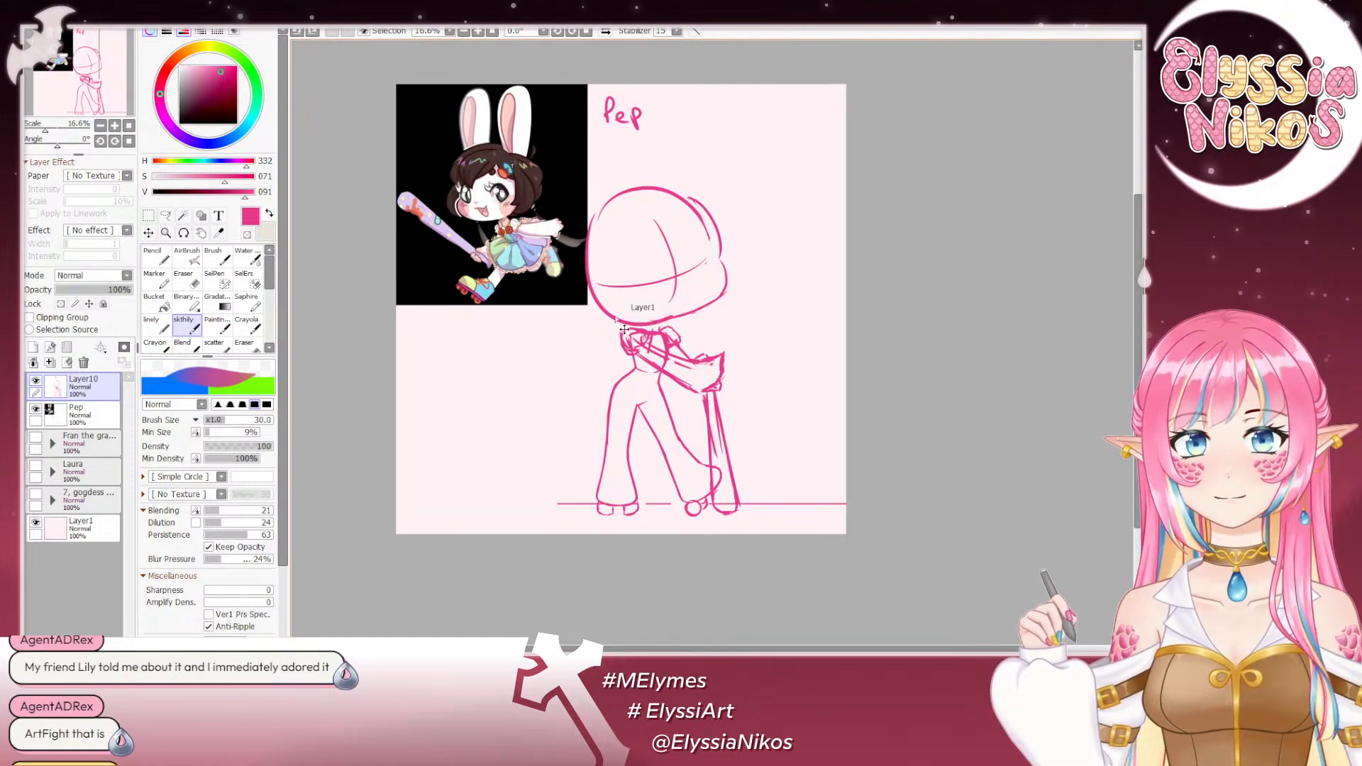
- Erase the image-right half of the head outline and redraw it from the crown to the cheek
click(186, 277)
drag(702, 264, 704, 284)
mouse_move(681, 199)
mouse_down()
mouse_move(730, 279)
mouse_move(717, 302)
mouse_move(659, 313)
mouse_up()
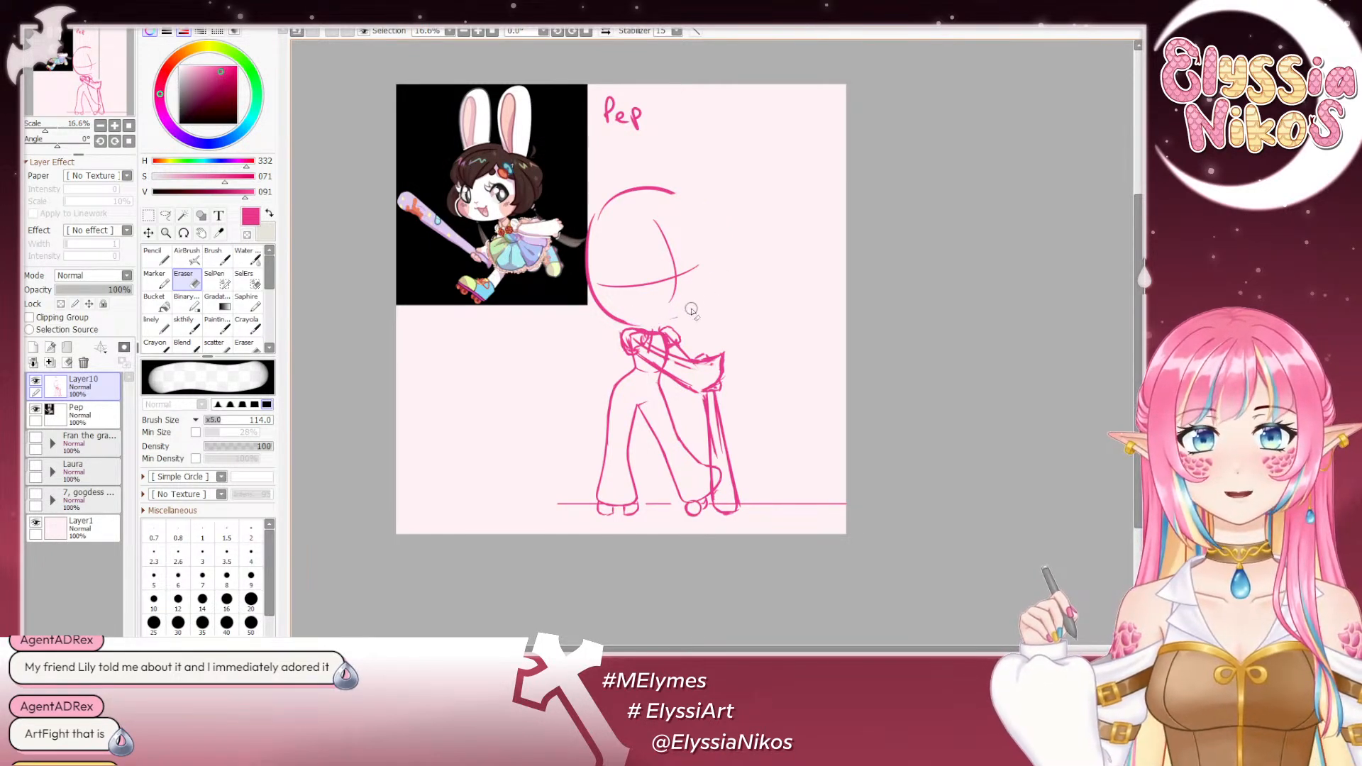
click(180, 332)
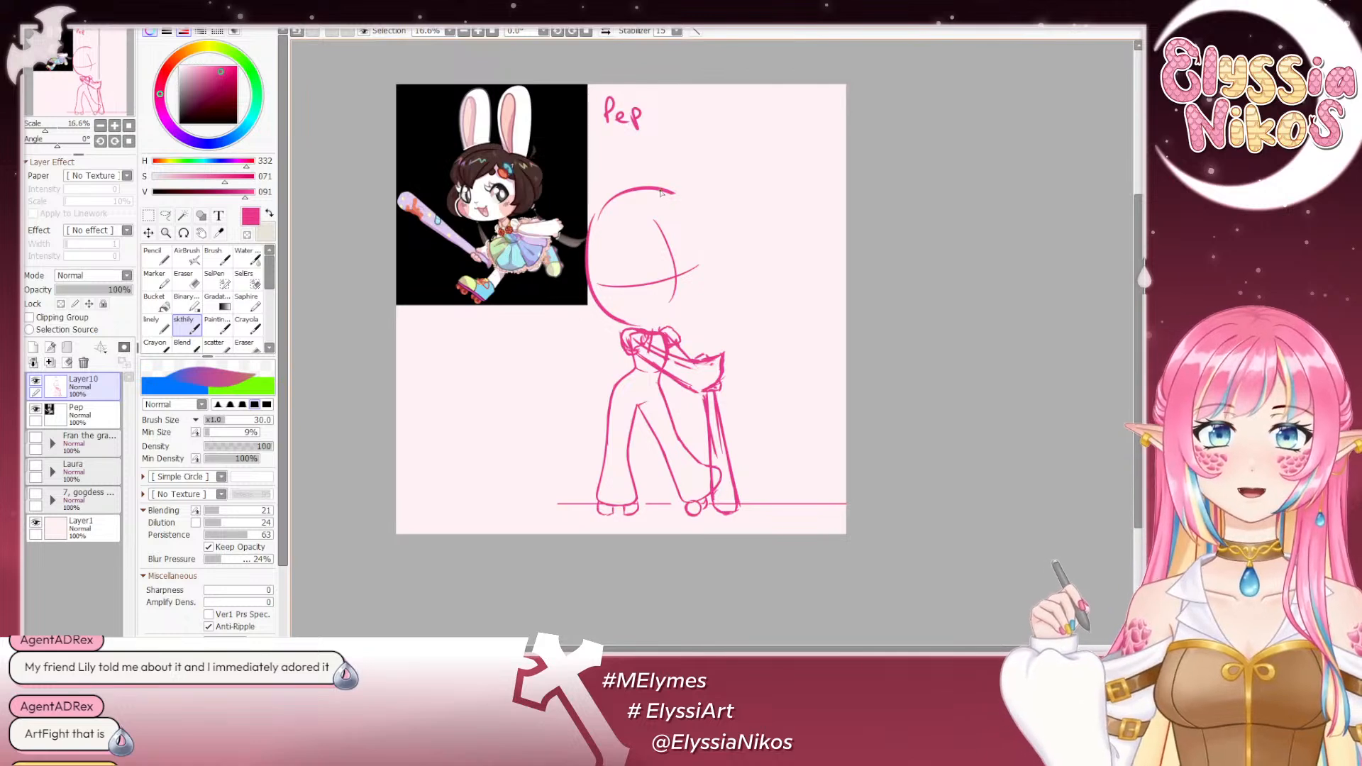
mouse_move(666, 190)
mouse_down()
mouse_move(726, 281)
mouse_move(712, 305)
mouse_up()
key(ctrl+z)
key(ctrl+z)
key(ctrl+z)
key(ctrl+z)
key(ctrl+z)
drag(715, 256, 718, 301)
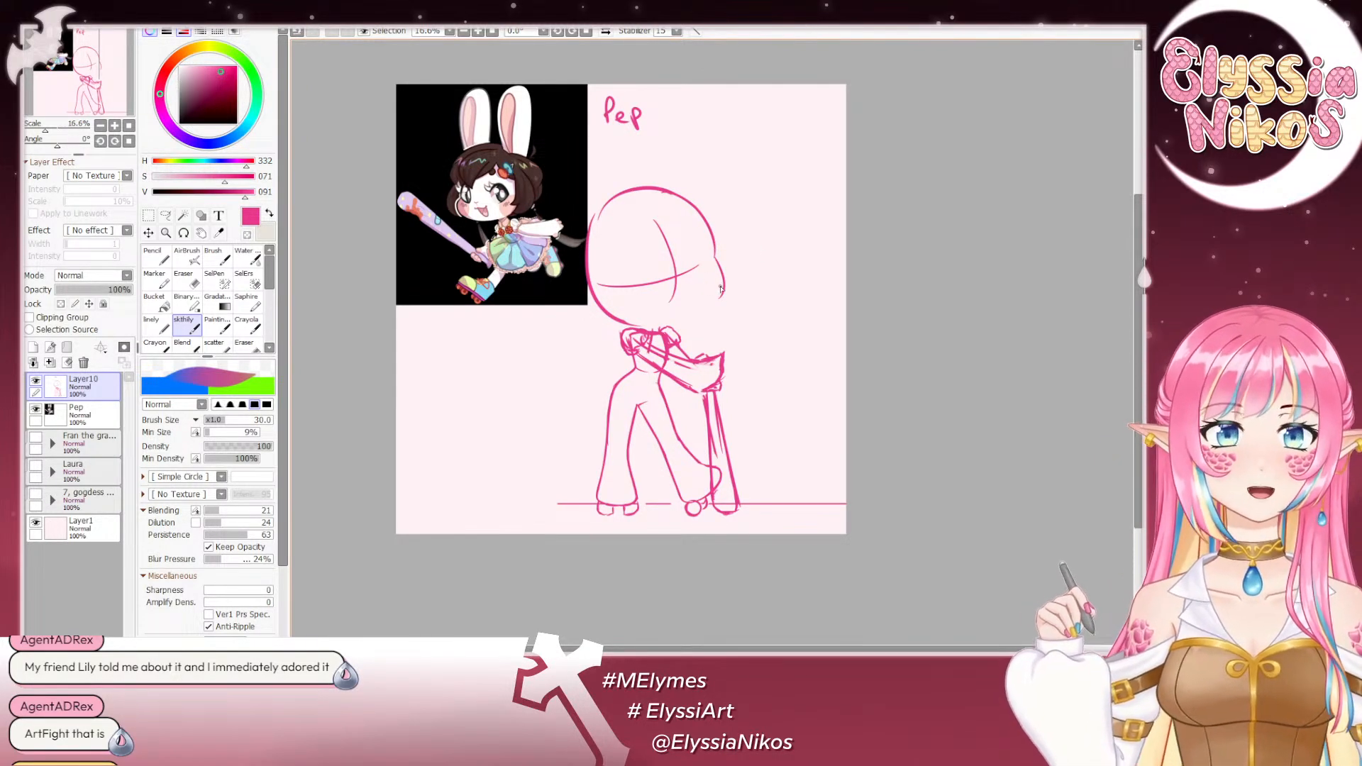
- Draw the cheek curving down to the chin, and add a wider back-of-head curve on the image-left side
mouse_move(718, 295)
mouse_down()
mouse_move(633, 326)
mouse_move(646, 323)
mouse_up()
key(ctrl+z)
key(ctrl+z)
mouse_move(726, 283)
mouse_down()
mouse_move(679, 324)
mouse_move(608, 312)
mouse_move(593, 324)
mouse_move(681, 320)
mouse_up()
key(ctrl+z)
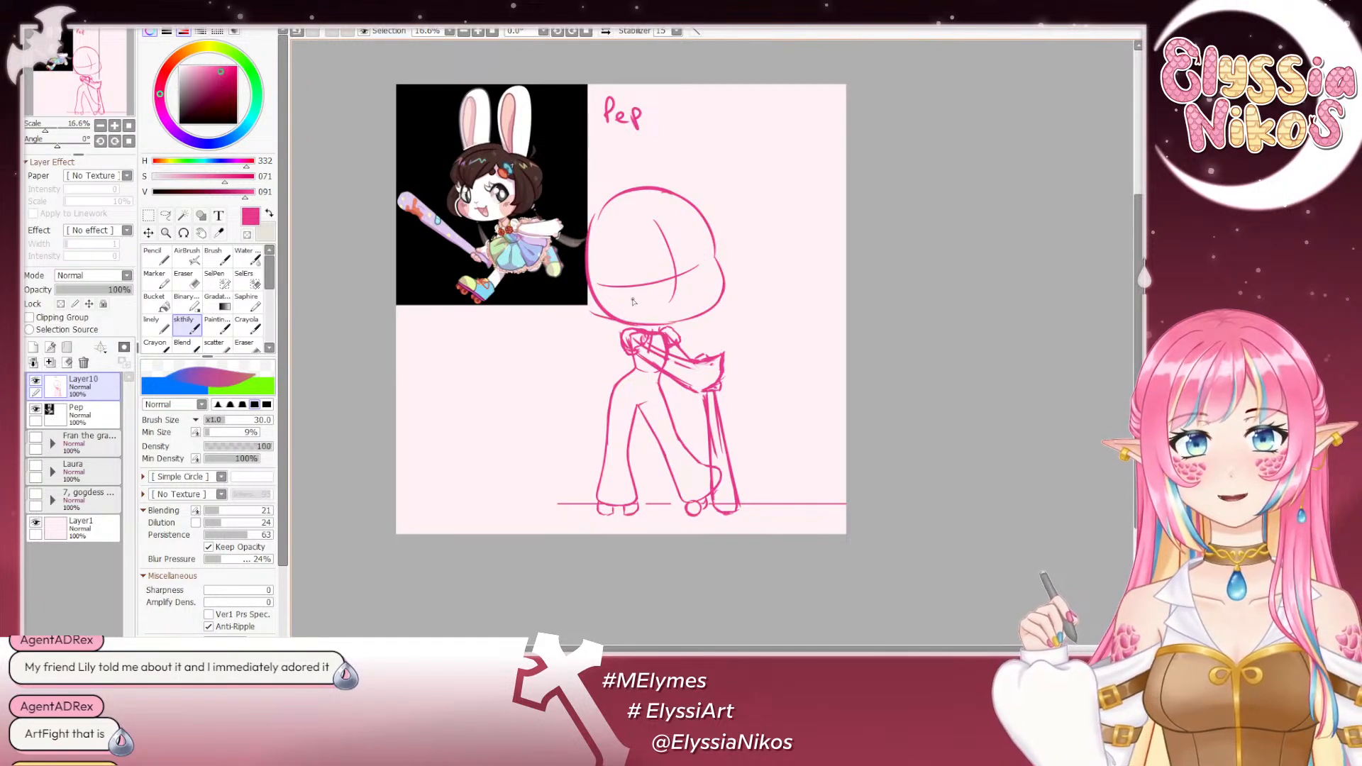
mouse_move(647, 190)
mouse_down()
mouse_move(573, 235)
mouse_move(589, 287)
mouse_move(548, 258)
mouse_up()
key(ctrl+z)
- Scale down the reference picture on the Pep layer to clear room for the head
click(88, 423)
key(ctrl+t)
key(Return)
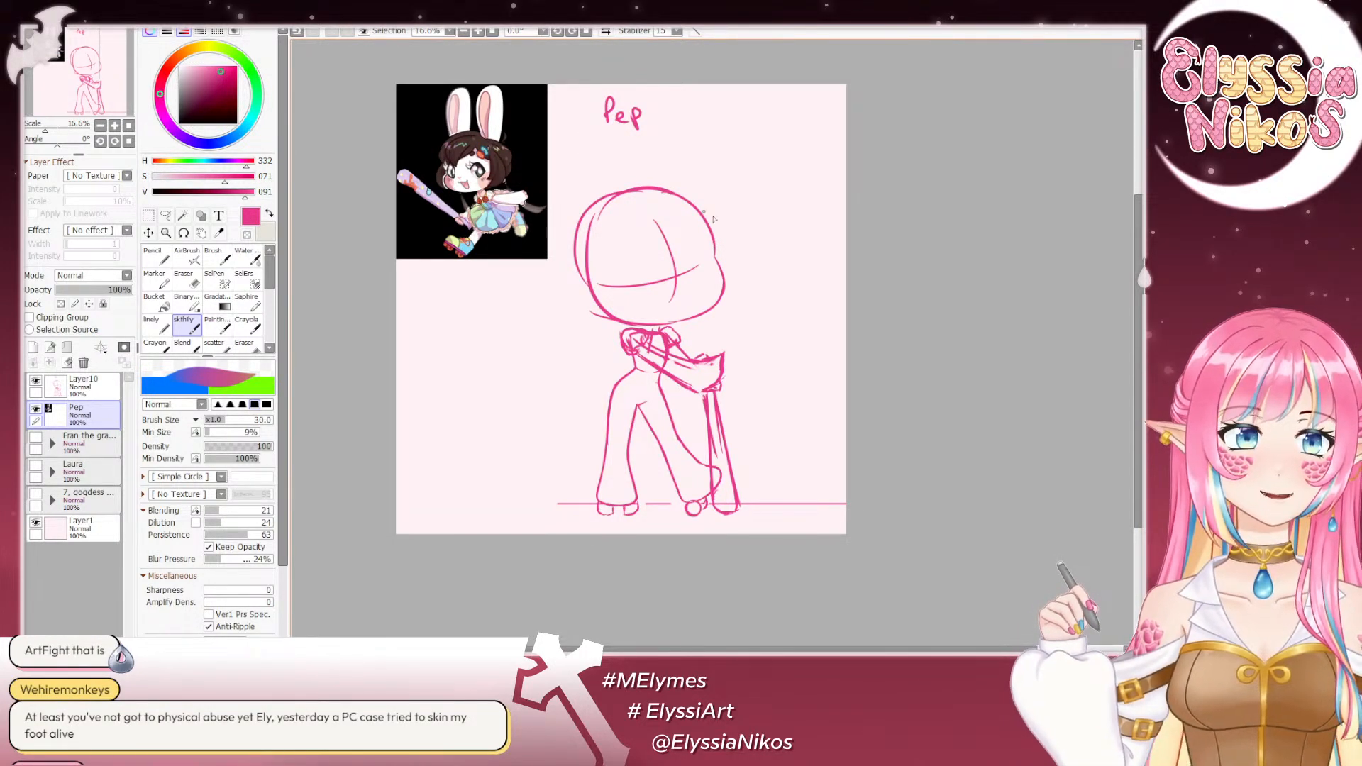
- On Layer10, erase the old circle line inside the new image-left head contour
drag(796, 301, 795, 296)
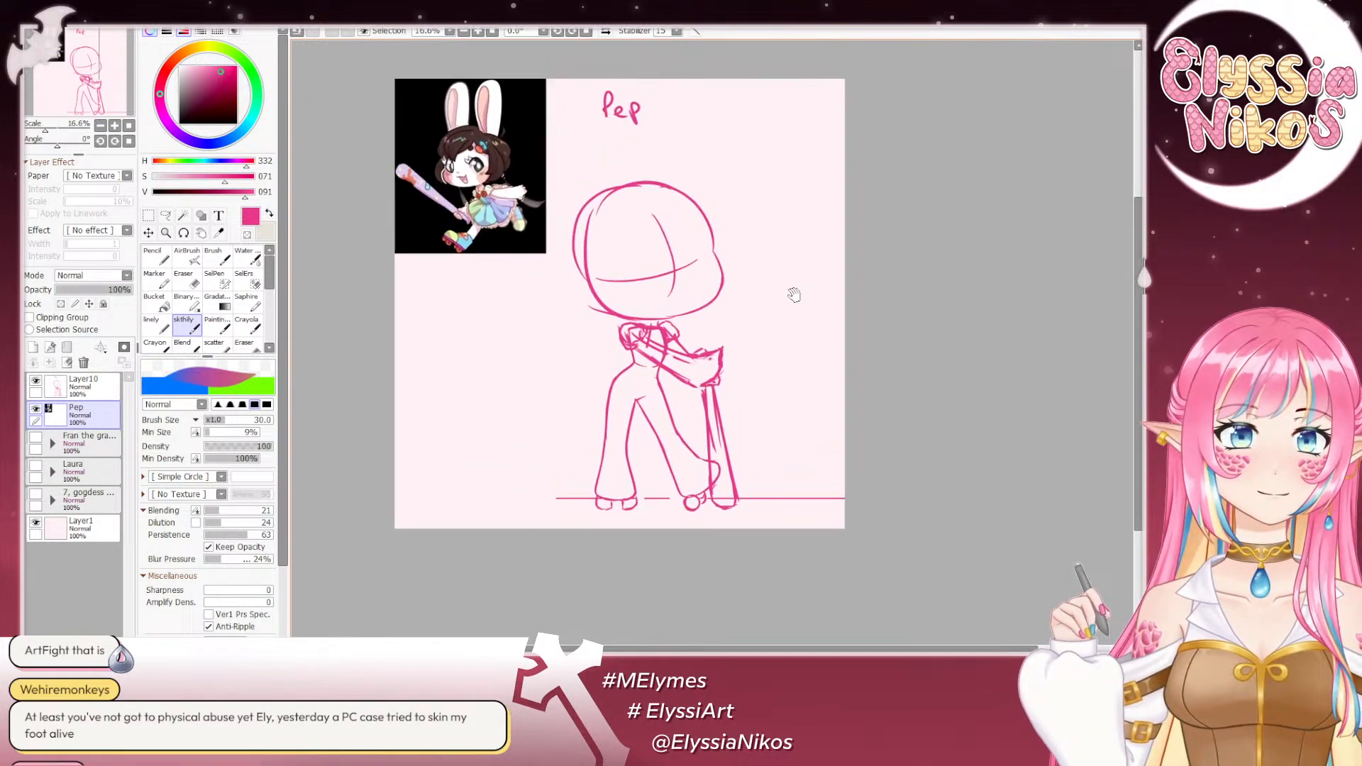
click(186, 282)
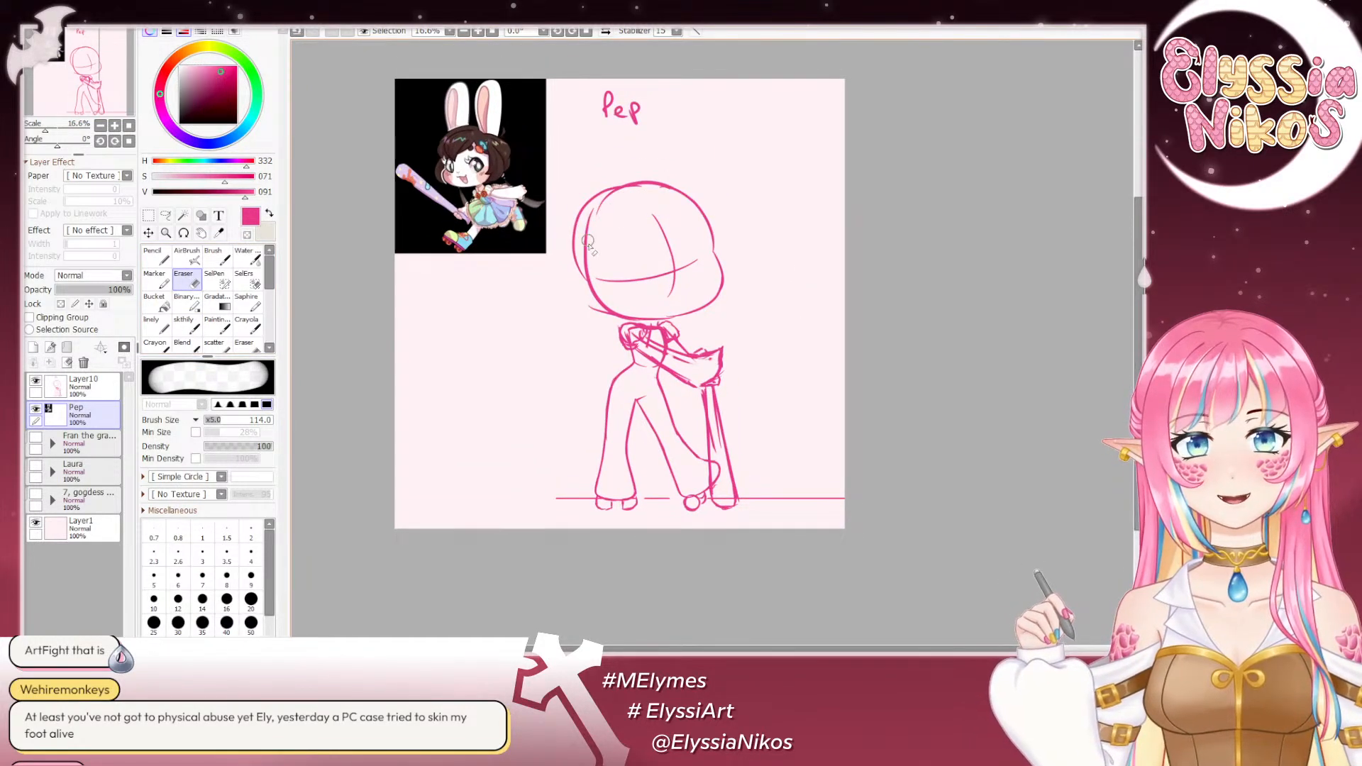
click(148, 215)
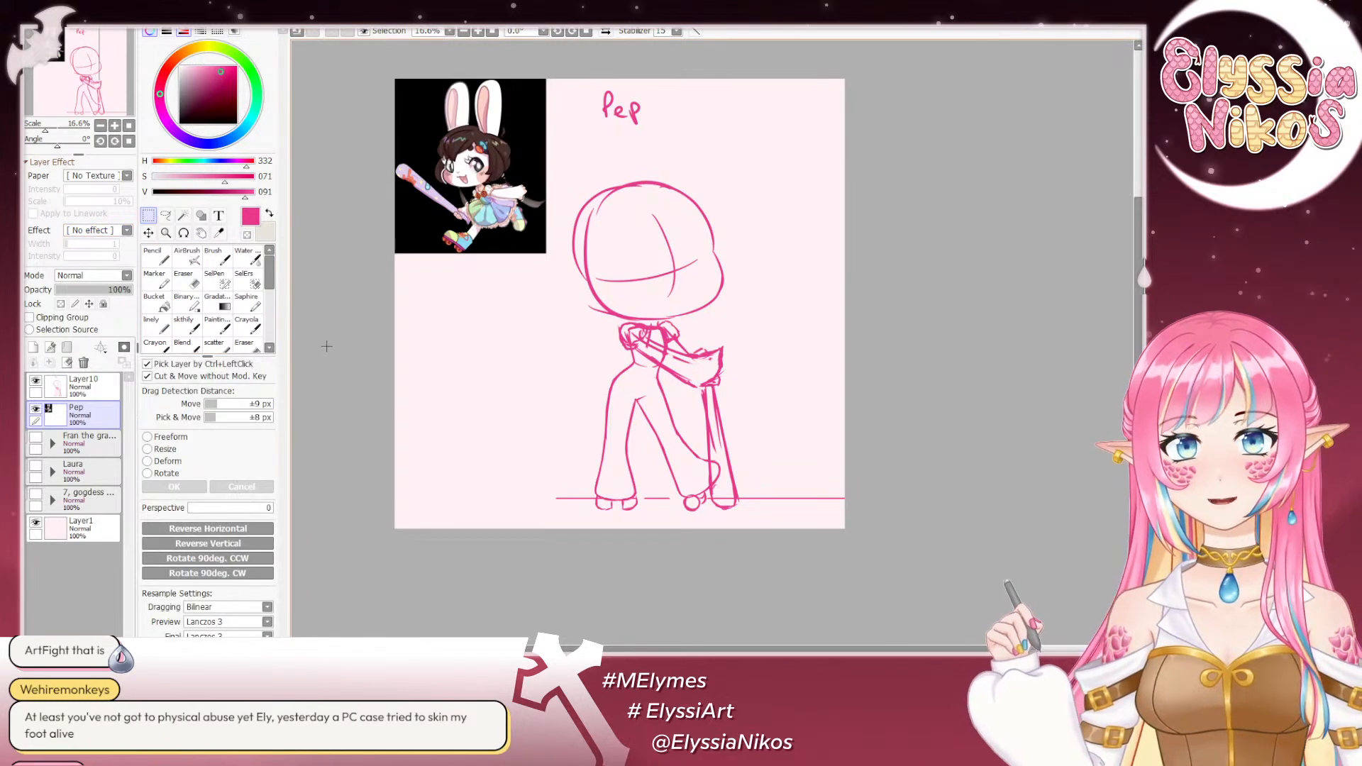
click(80, 385)
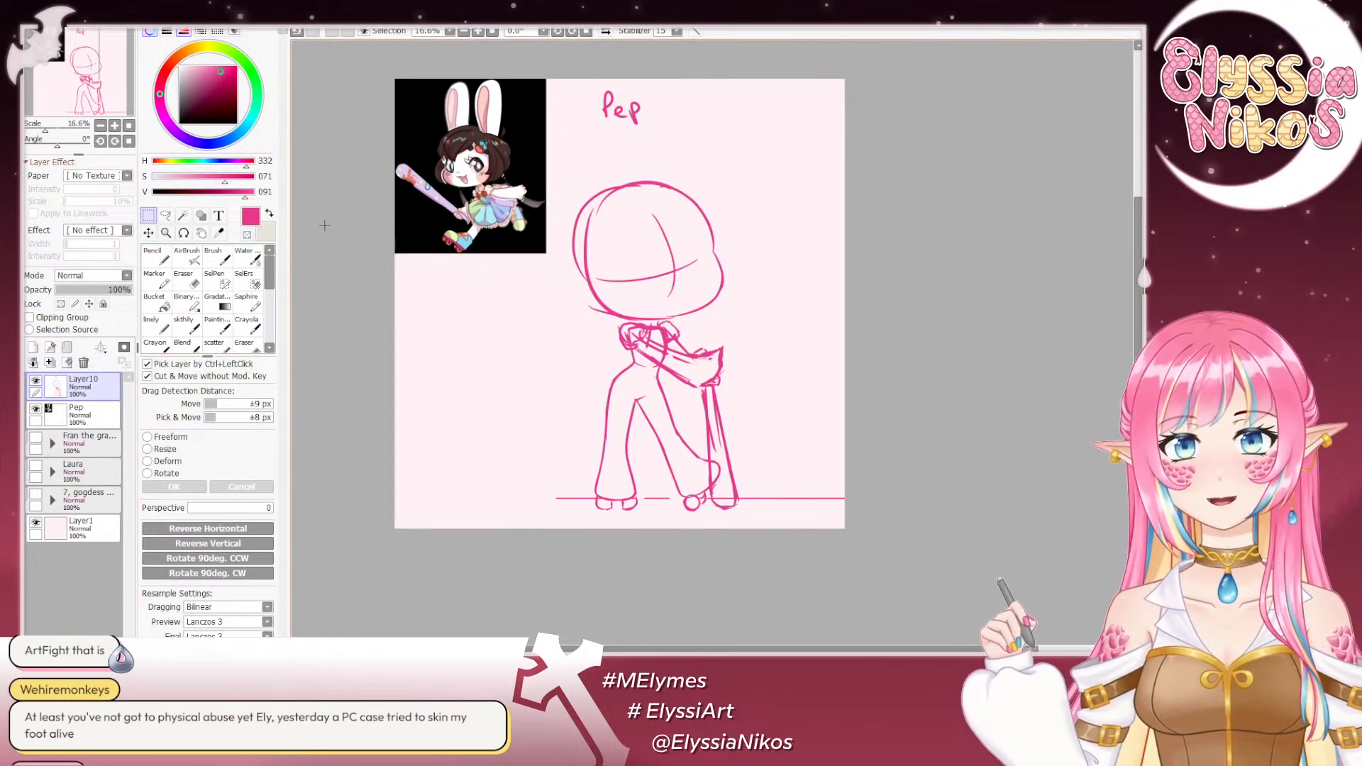
key(e)
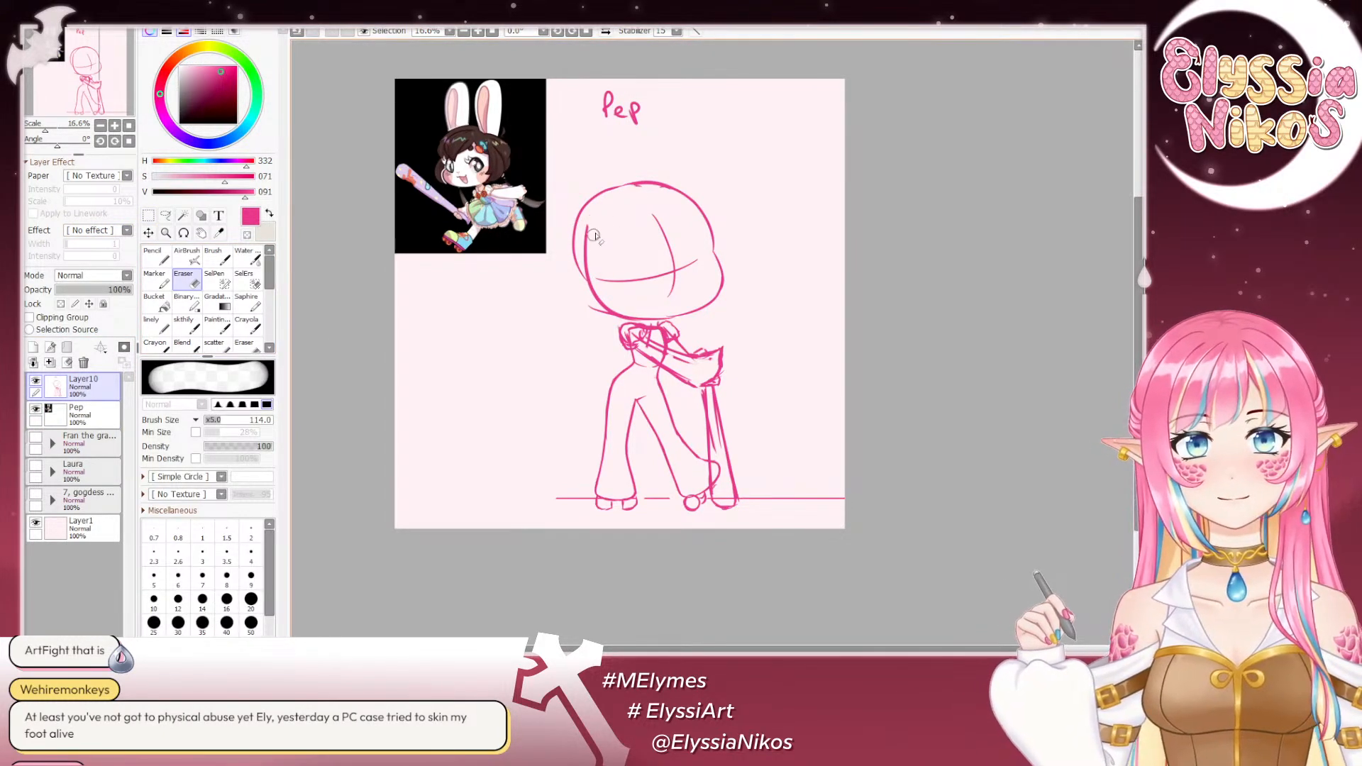
drag(594, 237, 597, 305)
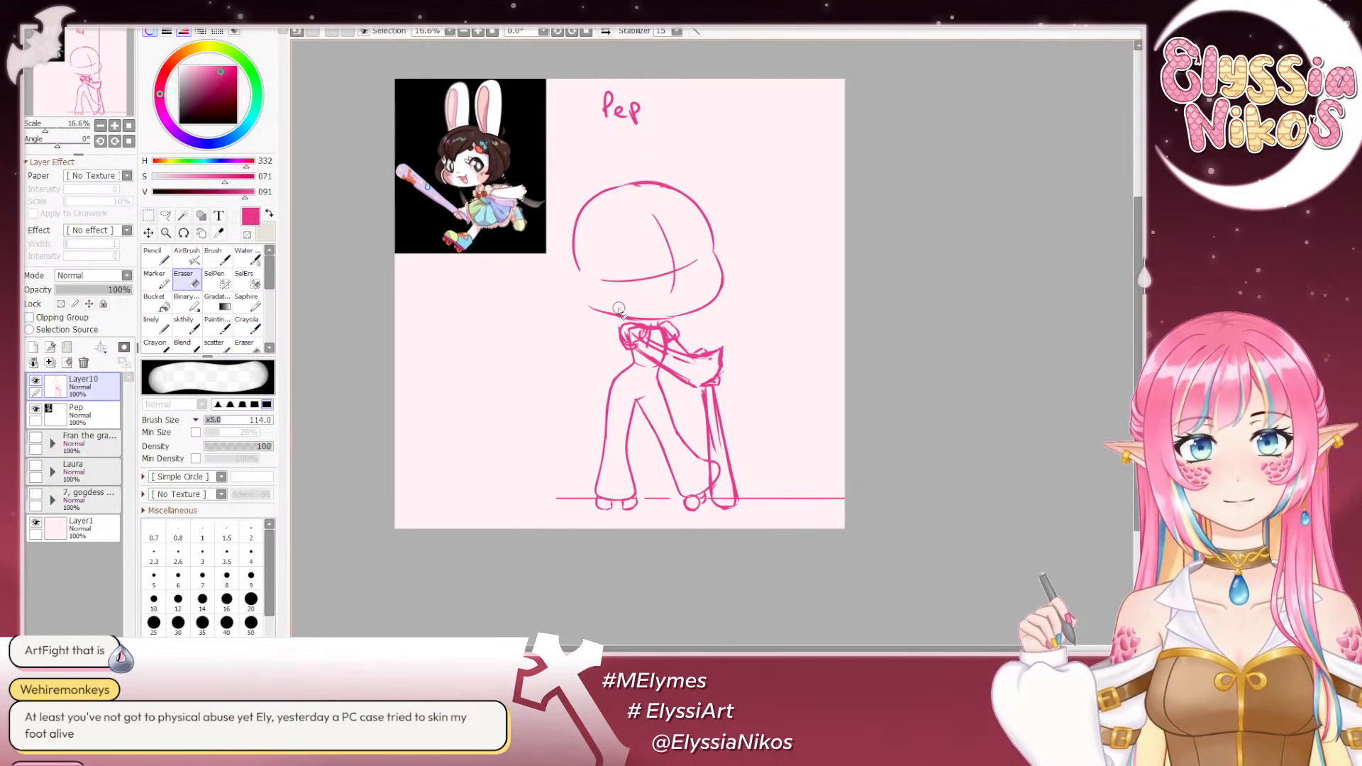
- Try erasing the whole head with a larger eraser, and undo it together with the head reshaping and reference resize
mouse_move(613, 305)
mouse_down()
mouse_move(656, 297)
mouse_move(596, 307)
mouse_move(680, 316)
mouse_move(704, 297)
mouse_move(626, 310)
mouse_move(697, 312)
mouse_move(715, 284)
mouse_move(605, 199)
mouse_up()
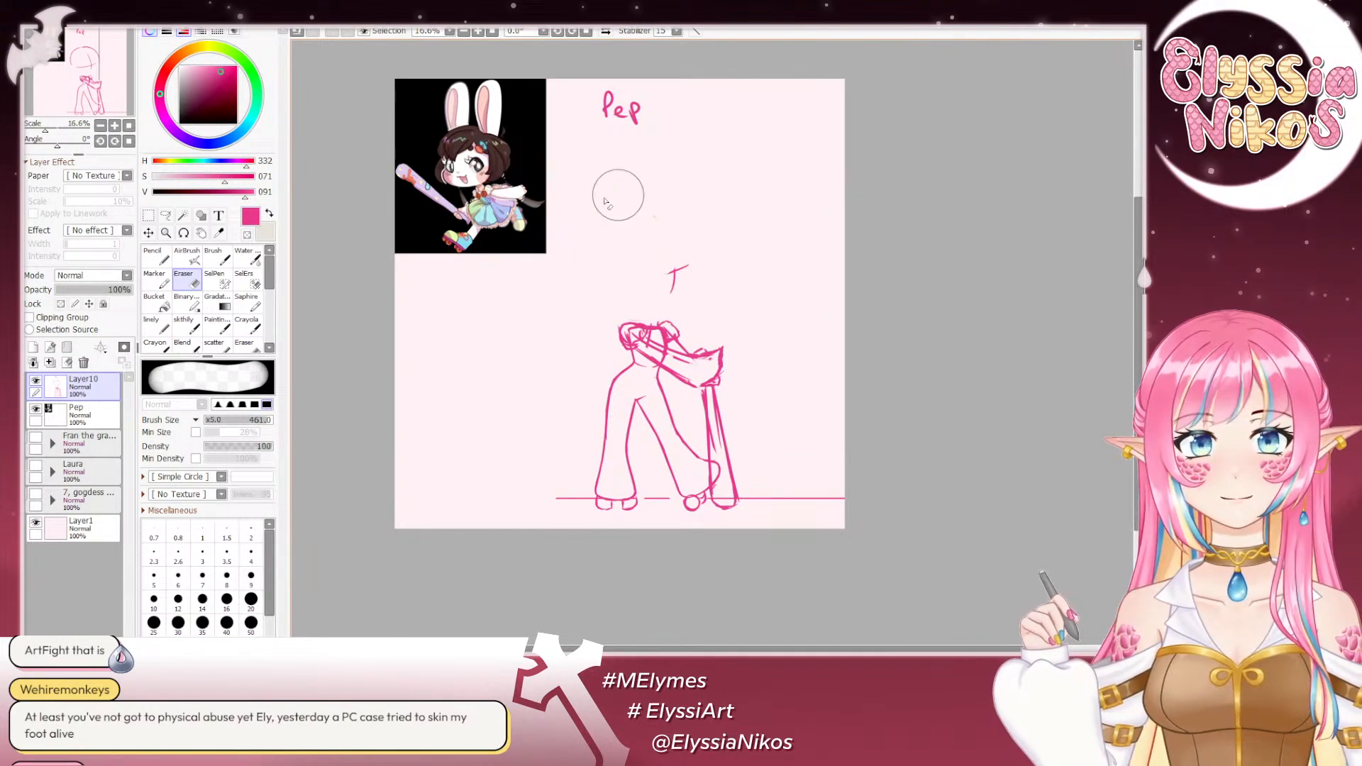
key(ctrl+z)
key(ctrl+z)
key(ctrl+z)
key(ctrl+z)
key(ctrl+z)
key(ctrl+z)
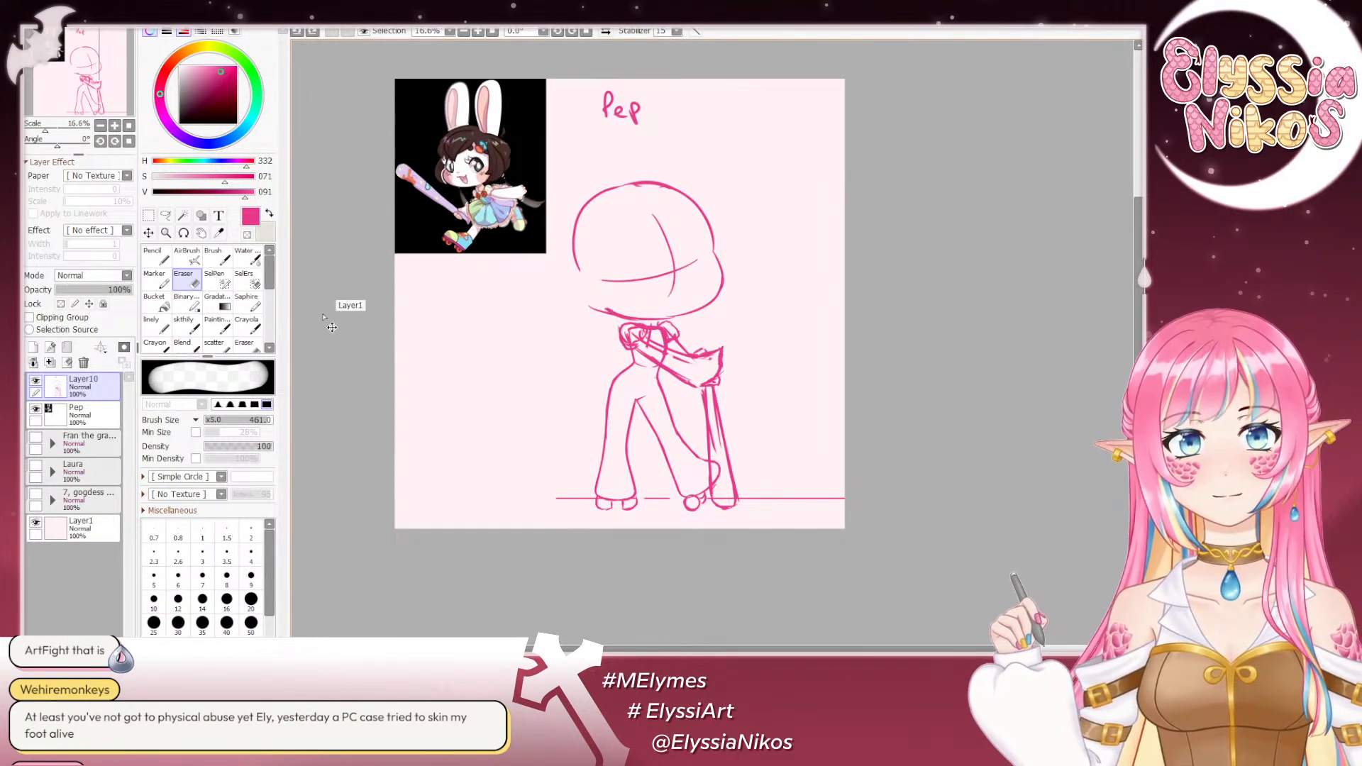
key(ctrl+z)
key(ctrl+z)
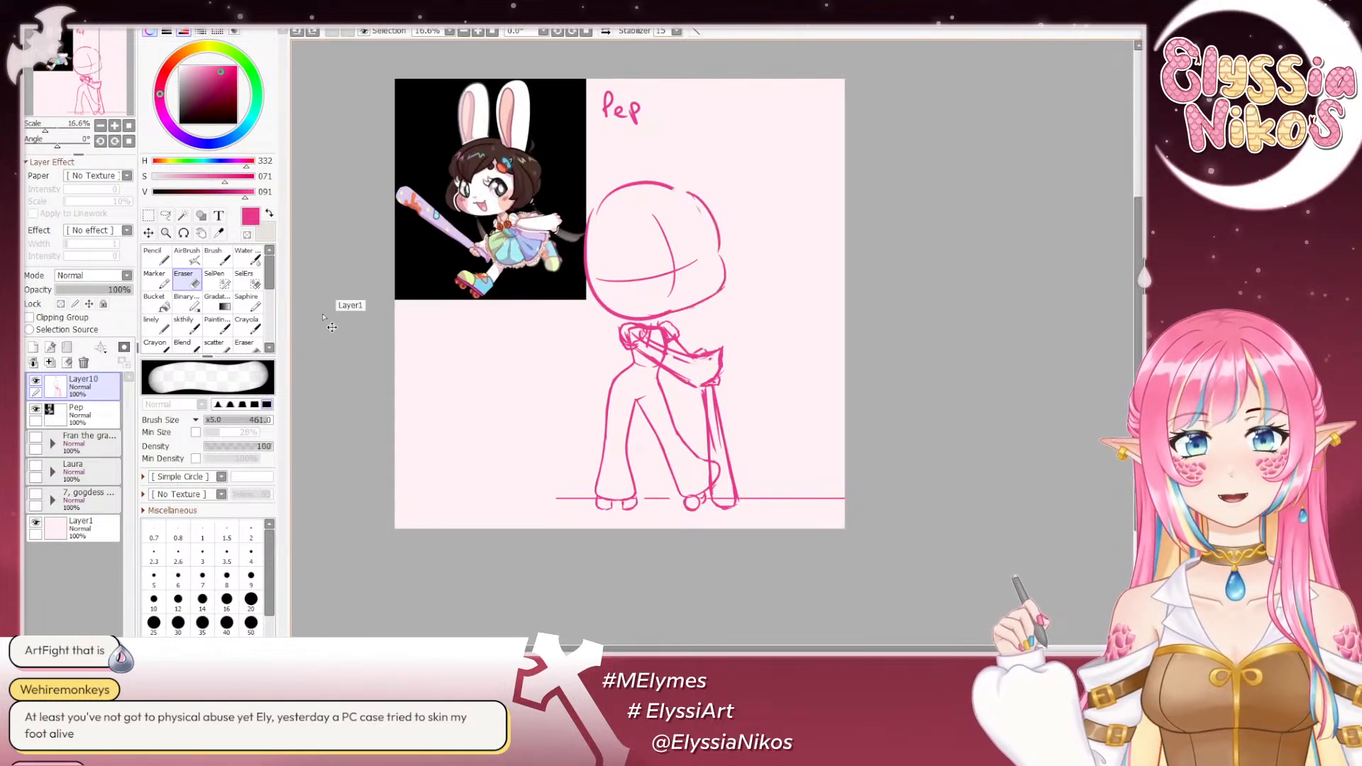
key(ctrl+z)
key(ctrl+z)
key(ctrl+z)
key(ctrl+z)
key(ctrl+z)
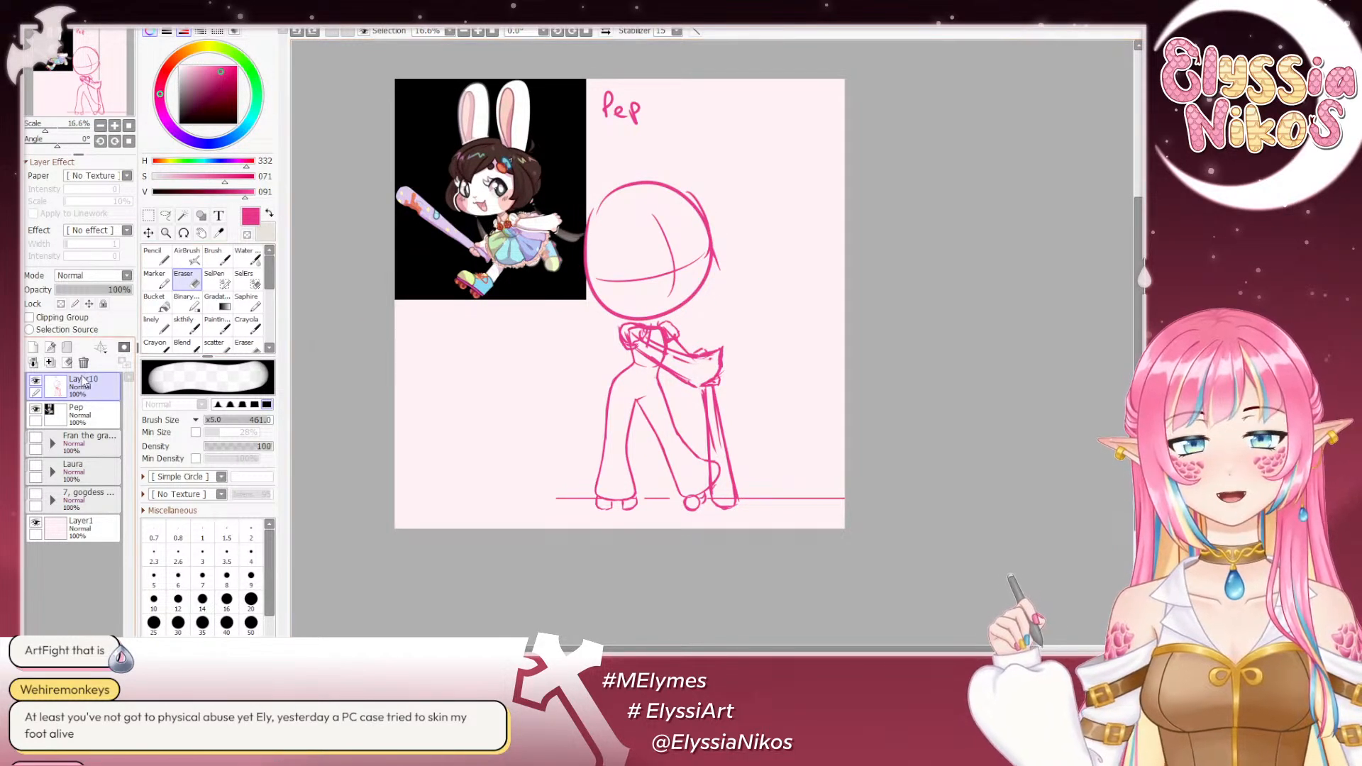
- Shrink the reference picture on the Pep layer toward its upper-left corner, leaving a gap beside the head
click(85, 424)
key(ctrl+t)
drag(586, 301, 545, 268)
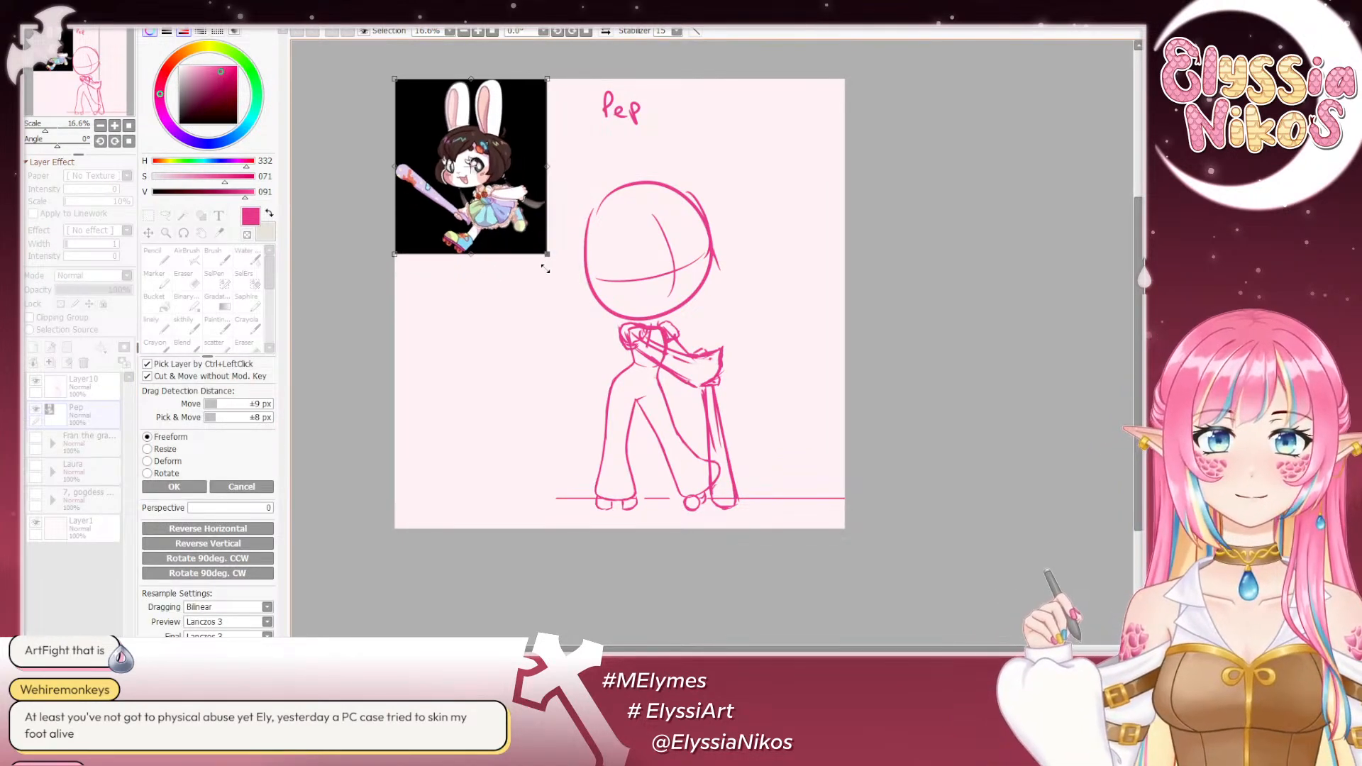
click(174, 486)
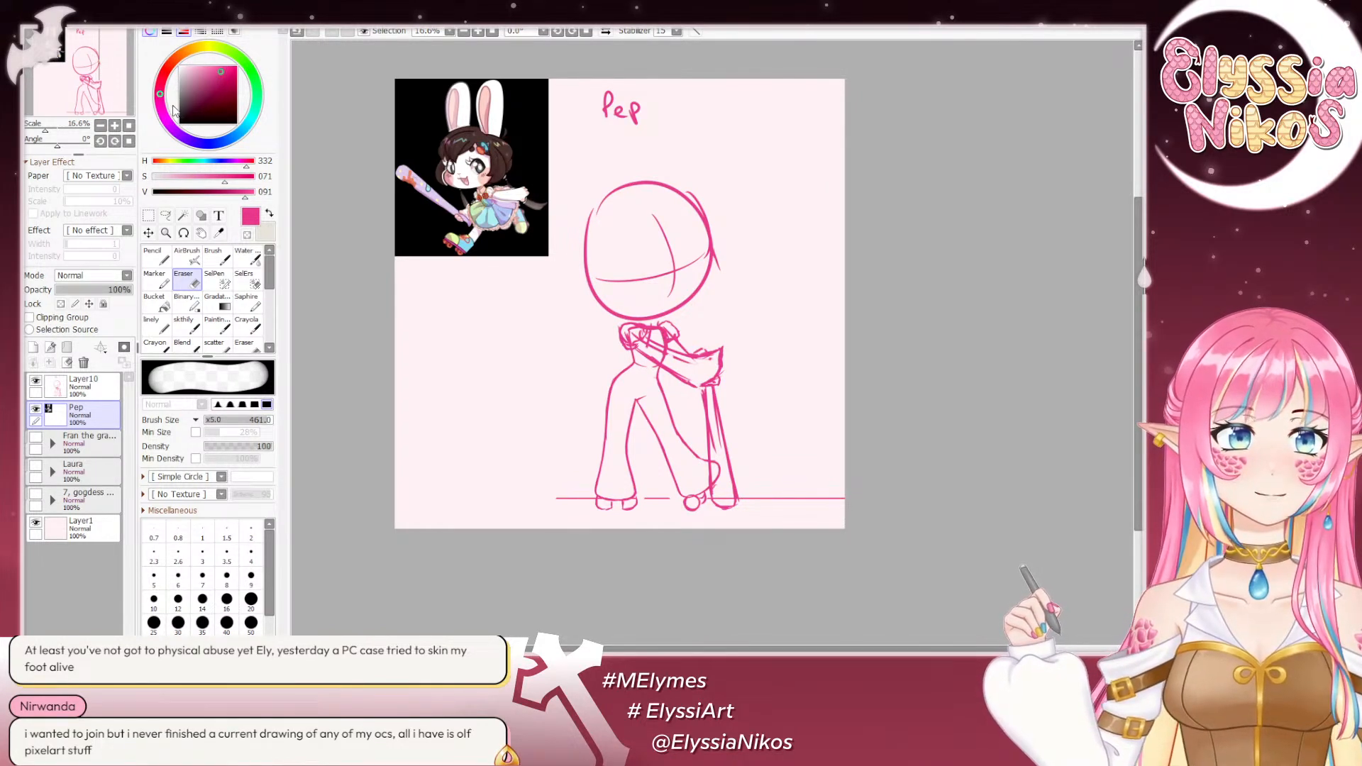
- On Layer10, erase the doubled edge lines of the bat with a size 45 eraser
click(188, 325)
drag(541, 284, 466, 271)
click(115, 127)
mouse_move(385, 203)
mouse_down()
mouse_move(535, 163)
mouse_move(544, 102)
mouse_move(565, 208)
mouse_move(598, 229)
mouse_up()
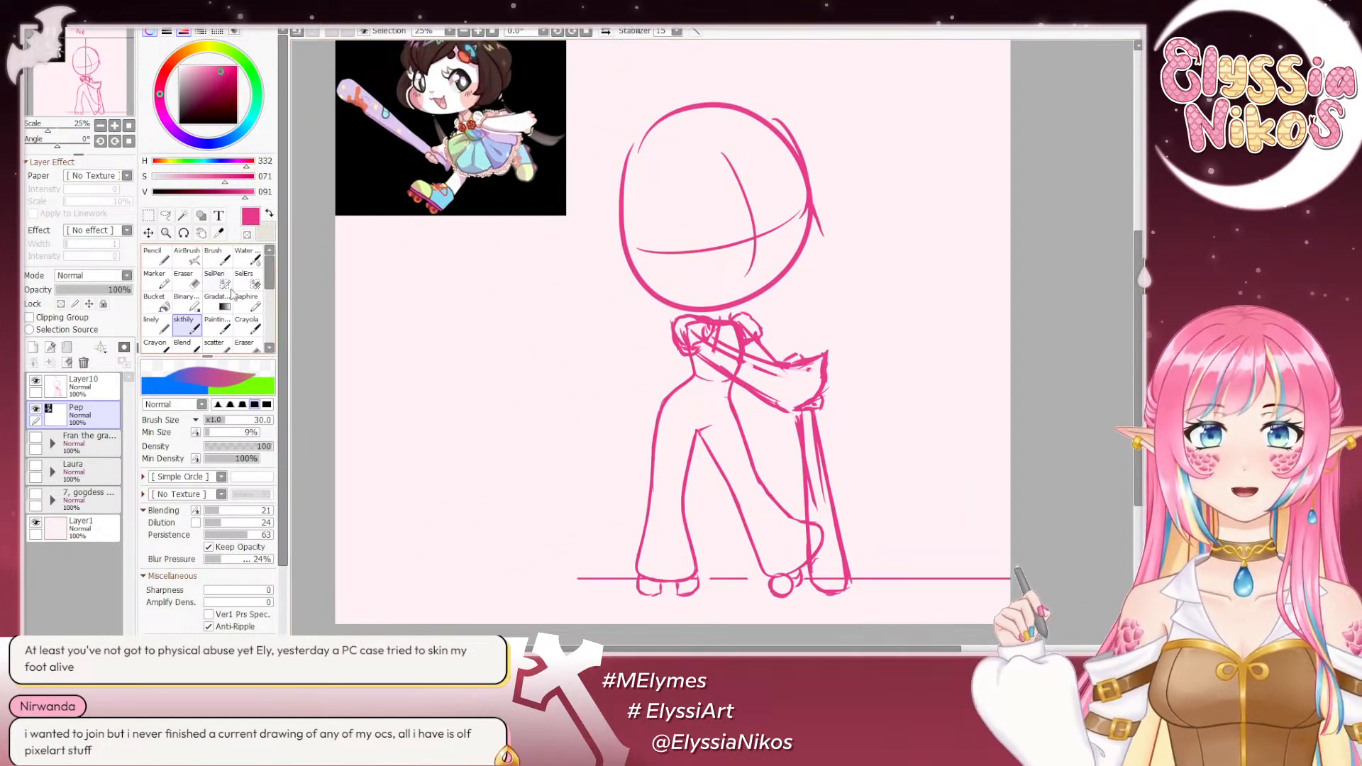
key(e)
drag(823, 449, 692, 292)
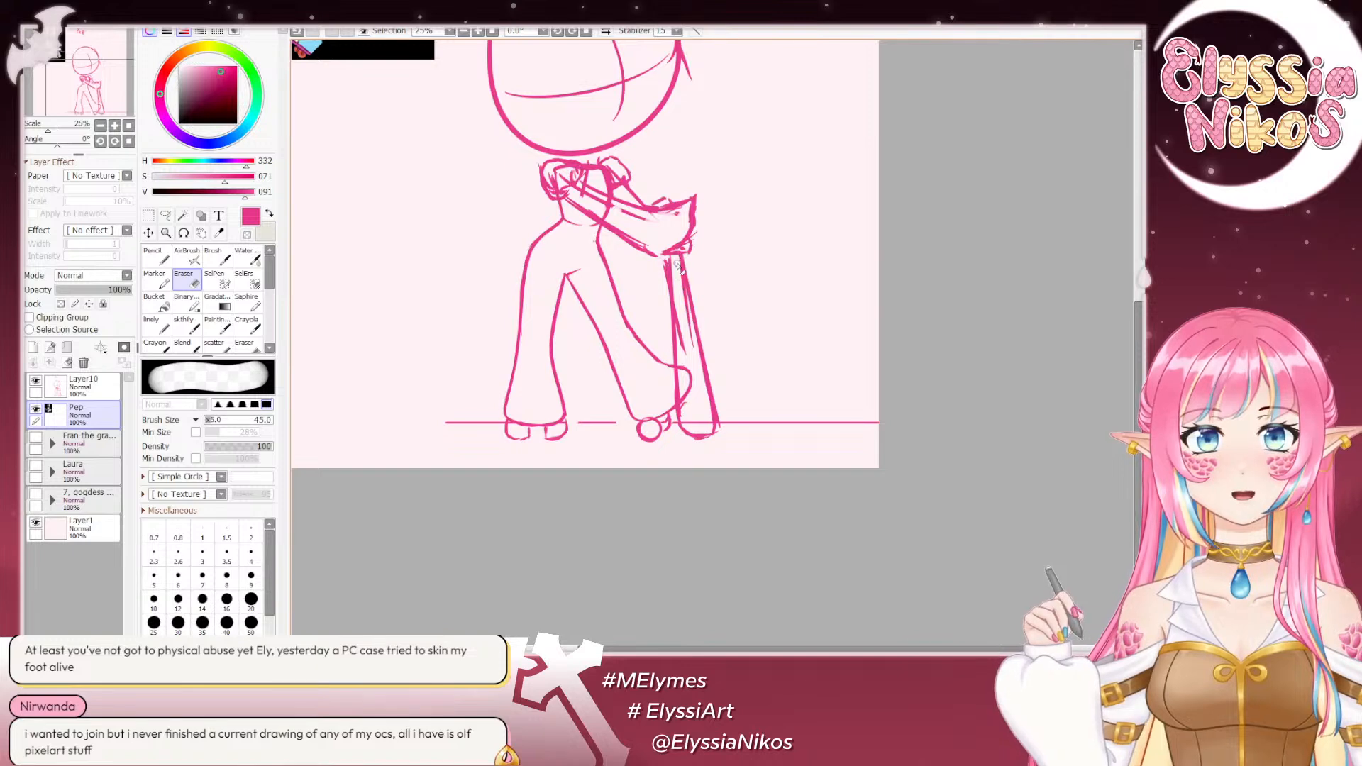
click(85, 387)
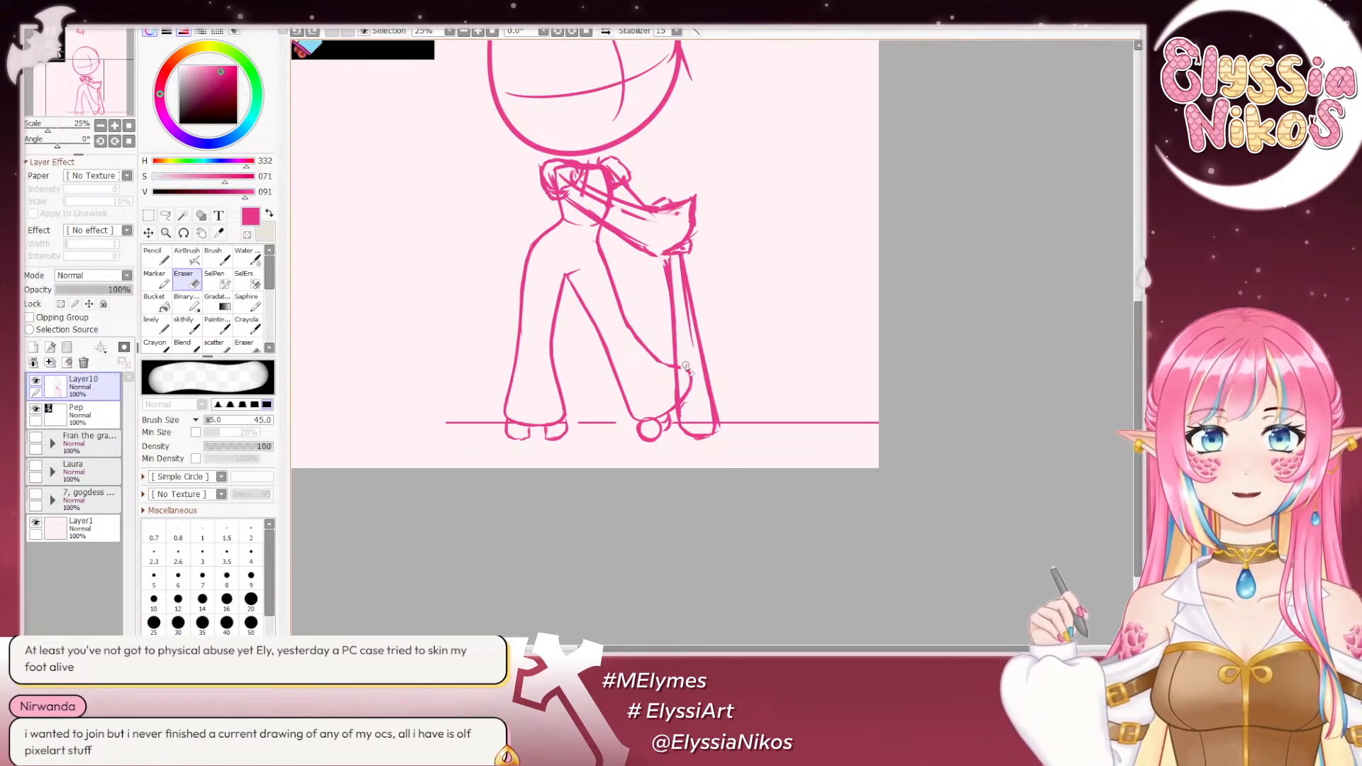
mouse_move(680, 288)
mouse_down()
mouse_move(665, 262)
mouse_move(668, 336)
mouse_up()
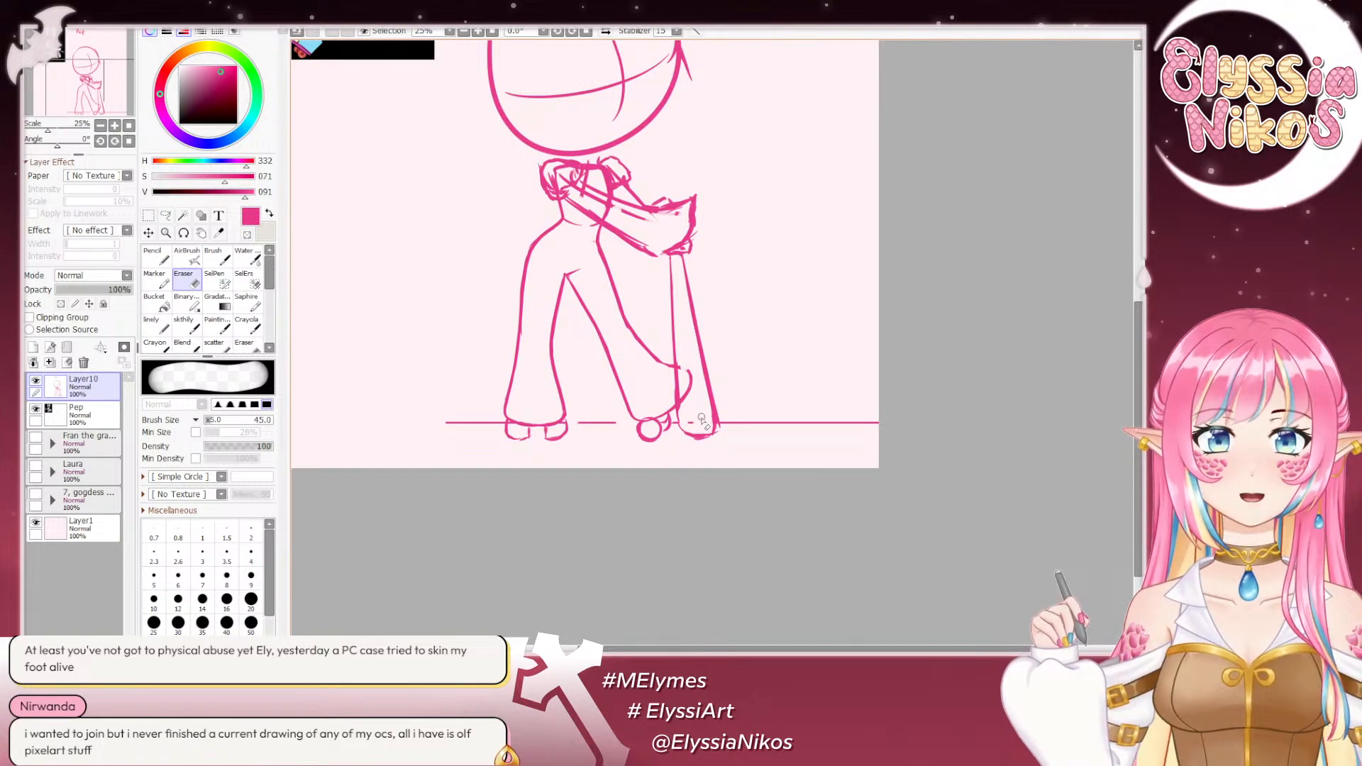
- Redraw the outer edge of the image-right leg from hip to foot, and trim the thickened line with the eraser
click(101, 126)
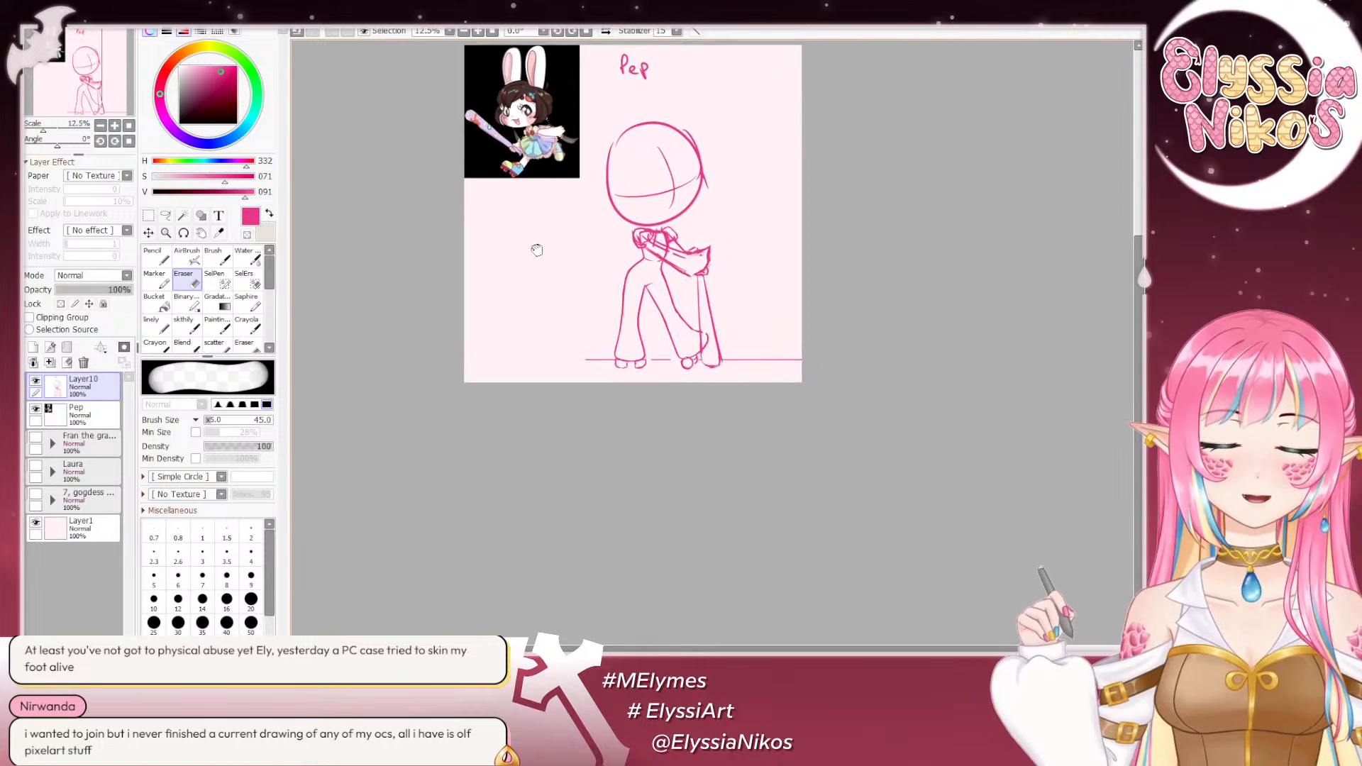
click(114, 125)
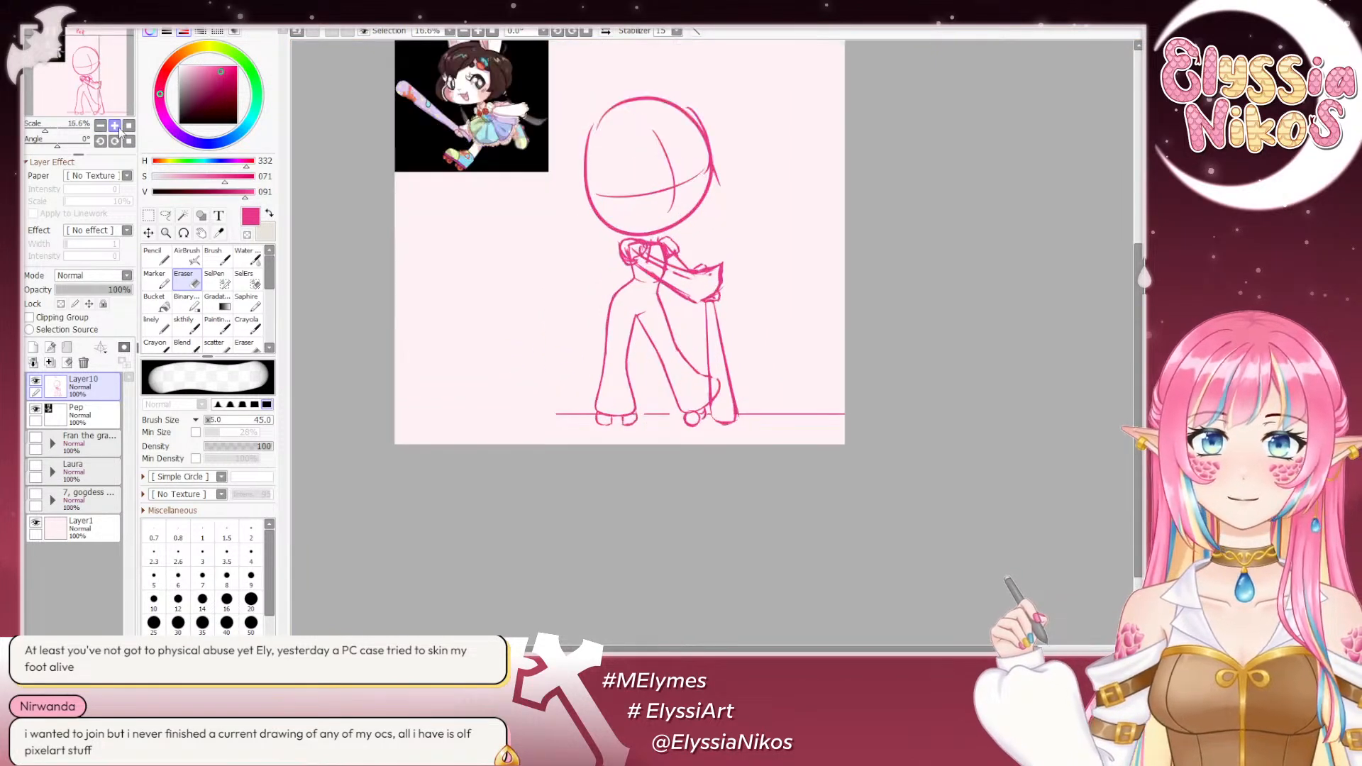
click(114, 126)
click(184, 324)
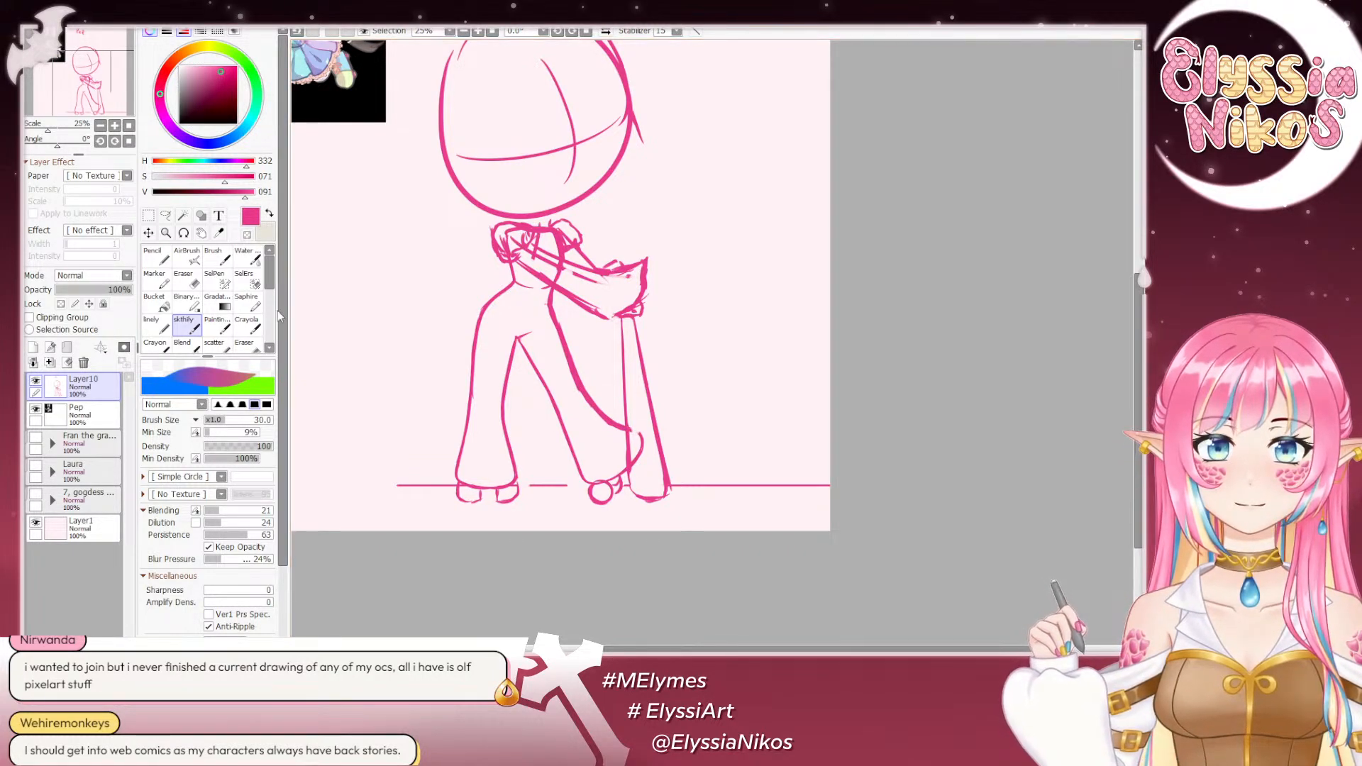
key(e)
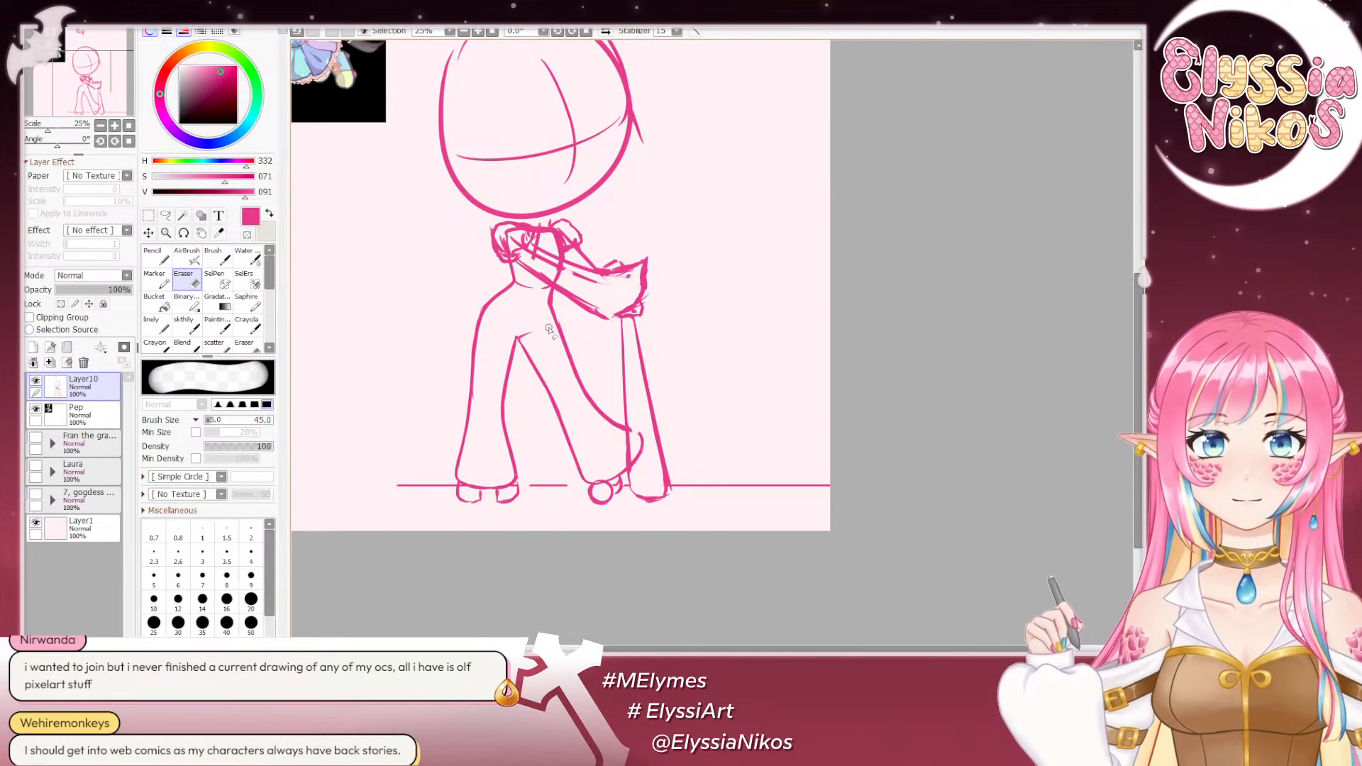
drag(619, 380, 622, 362)
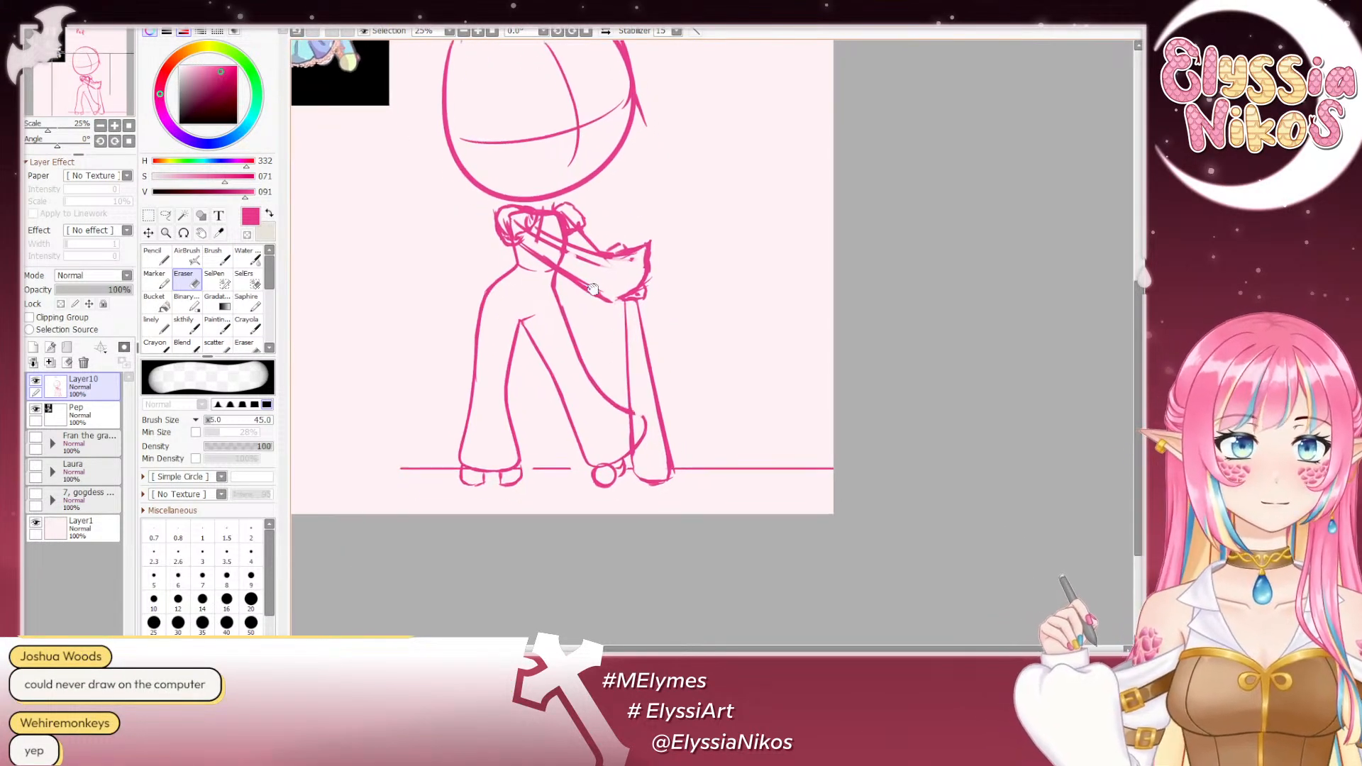
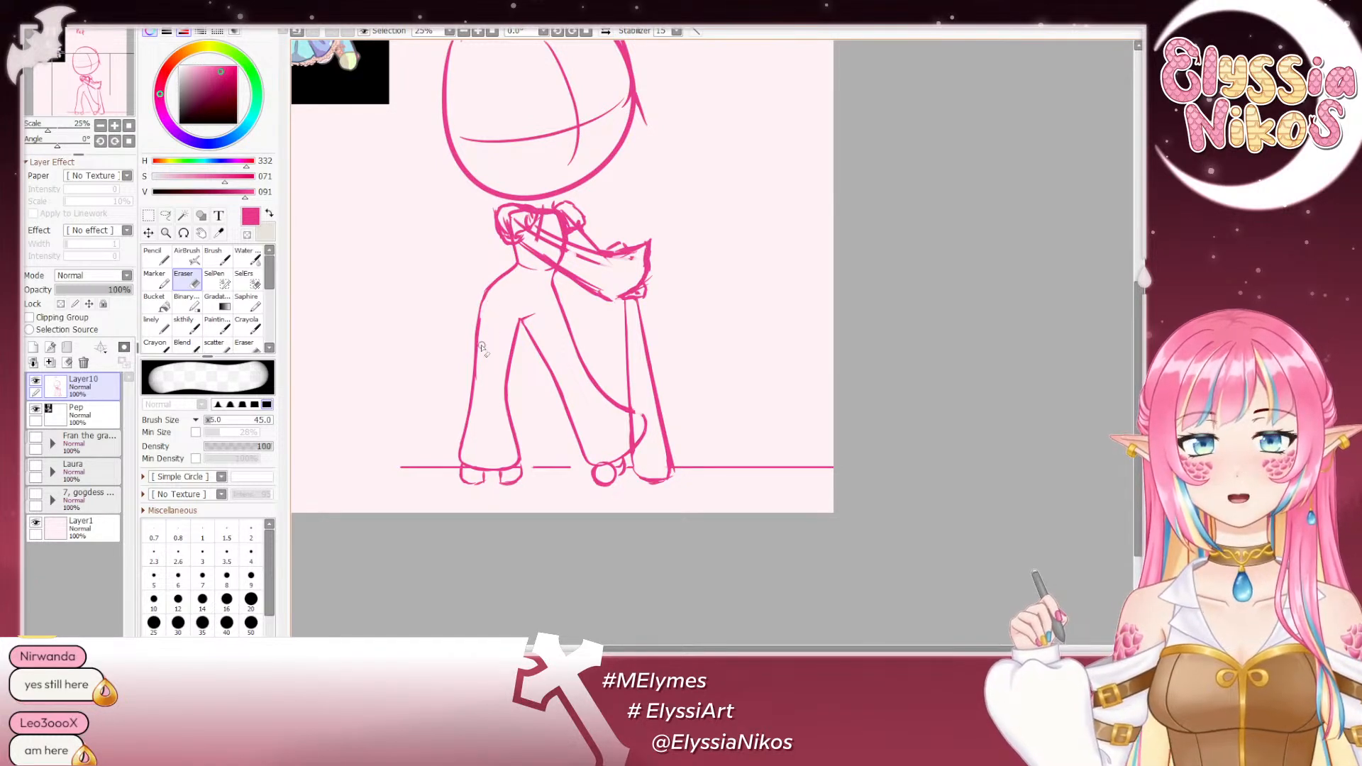
- Undo the last eraser stroke and trim the outer edge of the image-left leg again
key(ctrl+z)
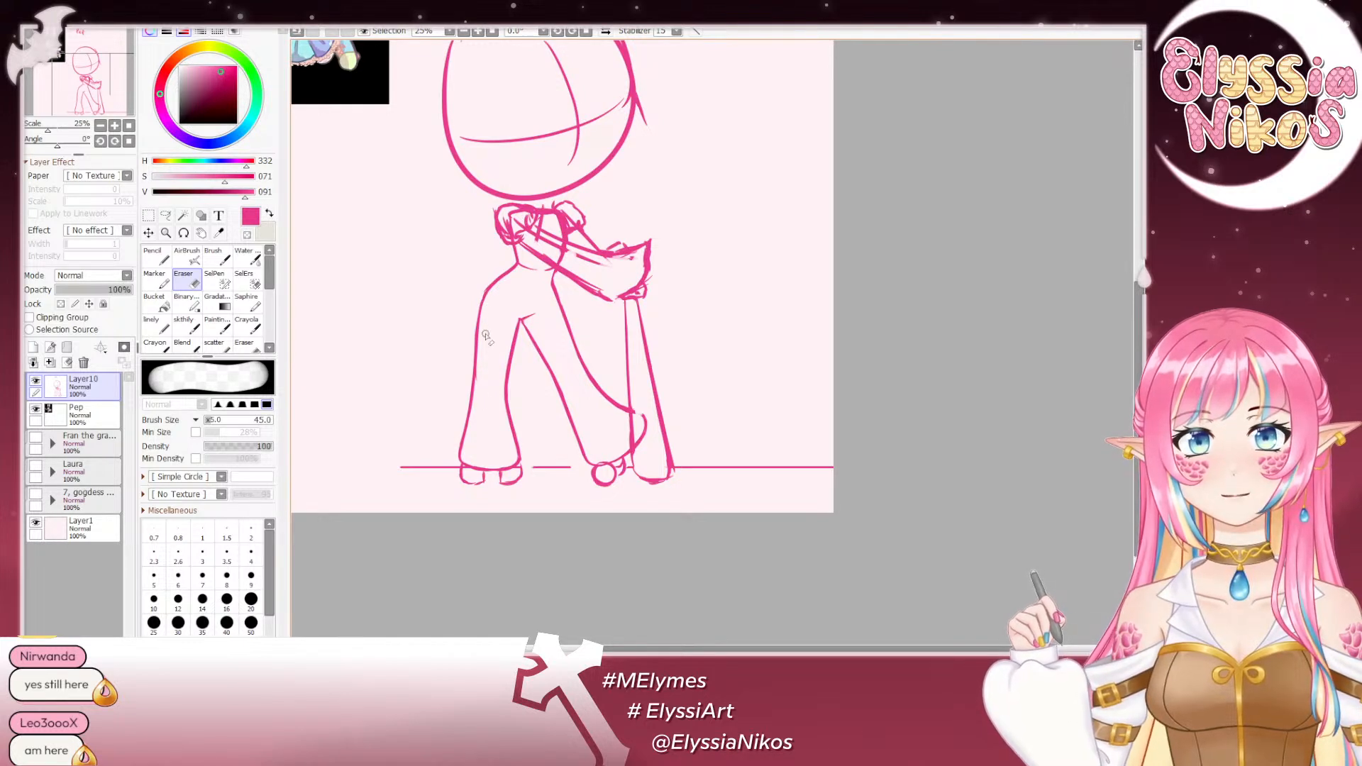
drag(485, 335, 478, 388)
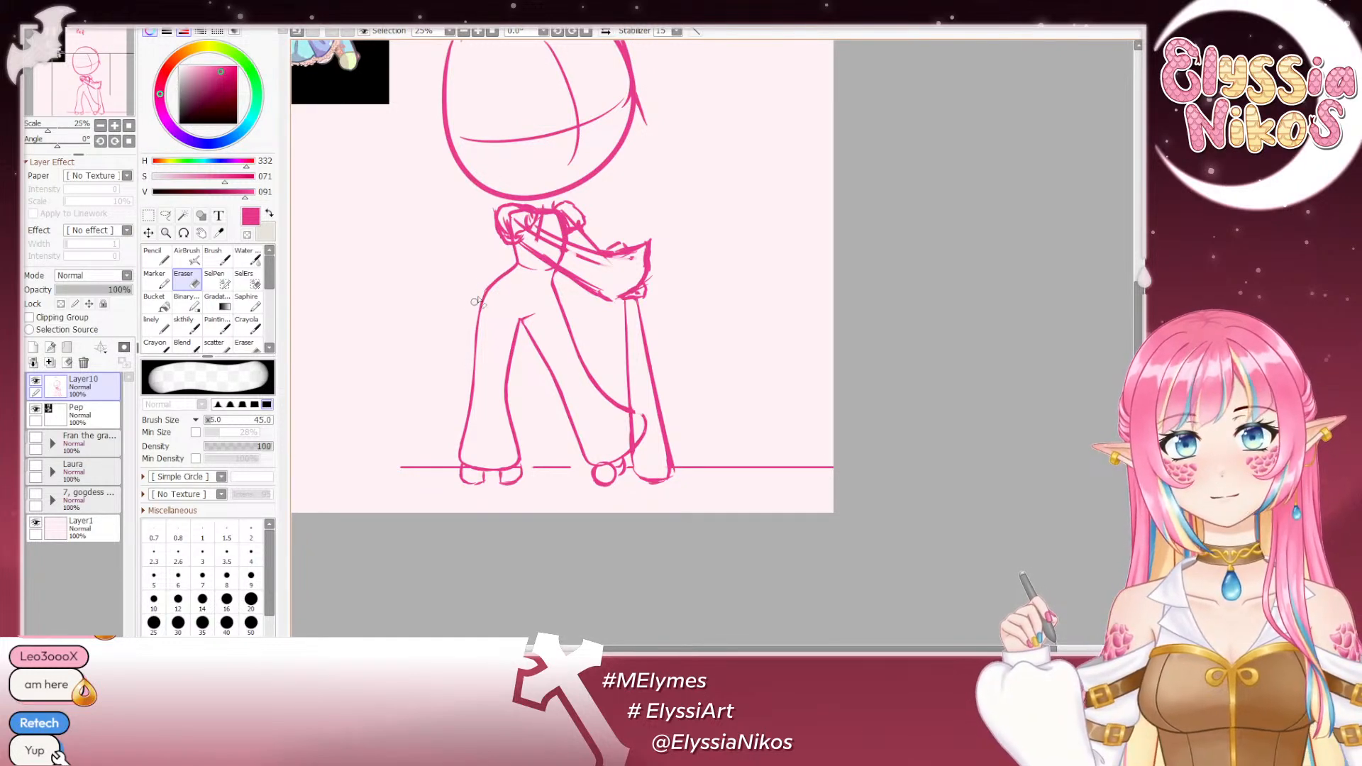
- Check the figure's overall pose and proportions against the reference, both zoomed out and mirrored
click(100, 126)
click(100, 126)
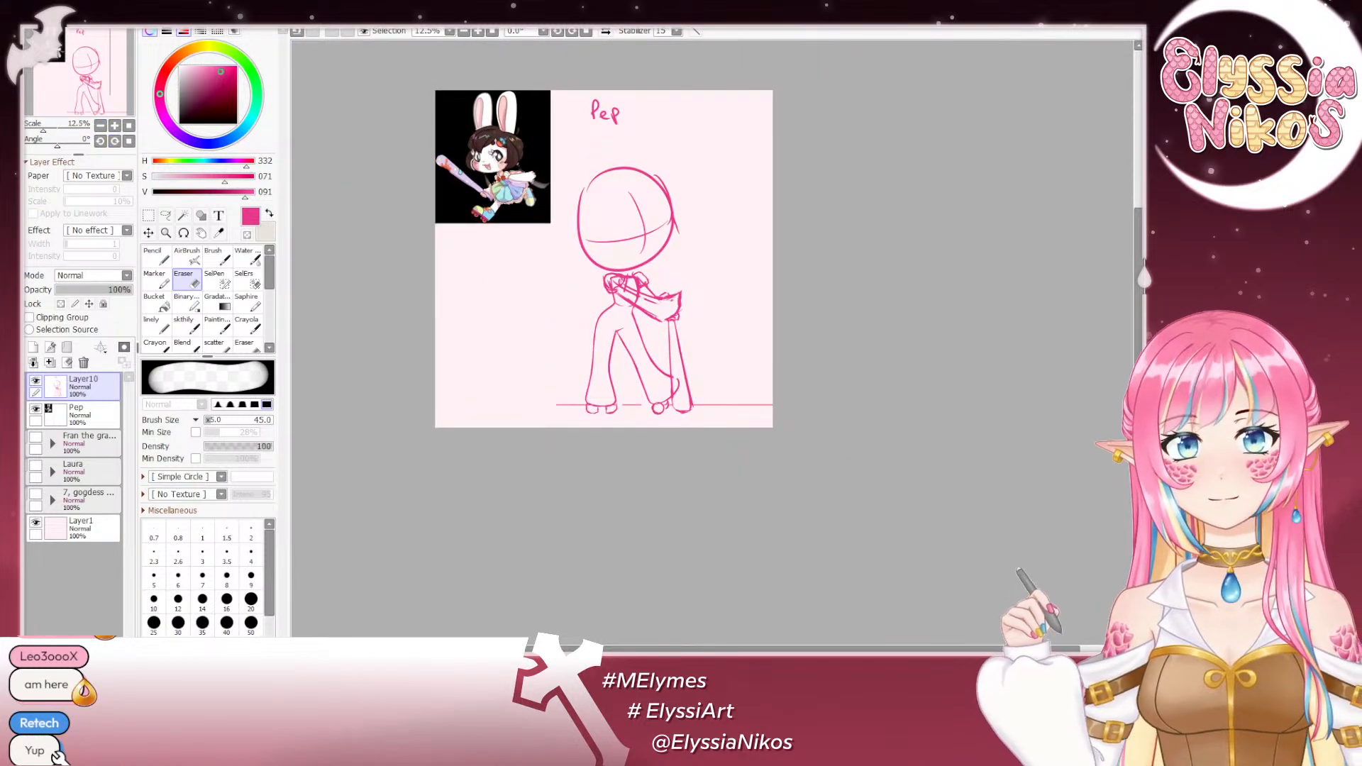
click(605, 33)
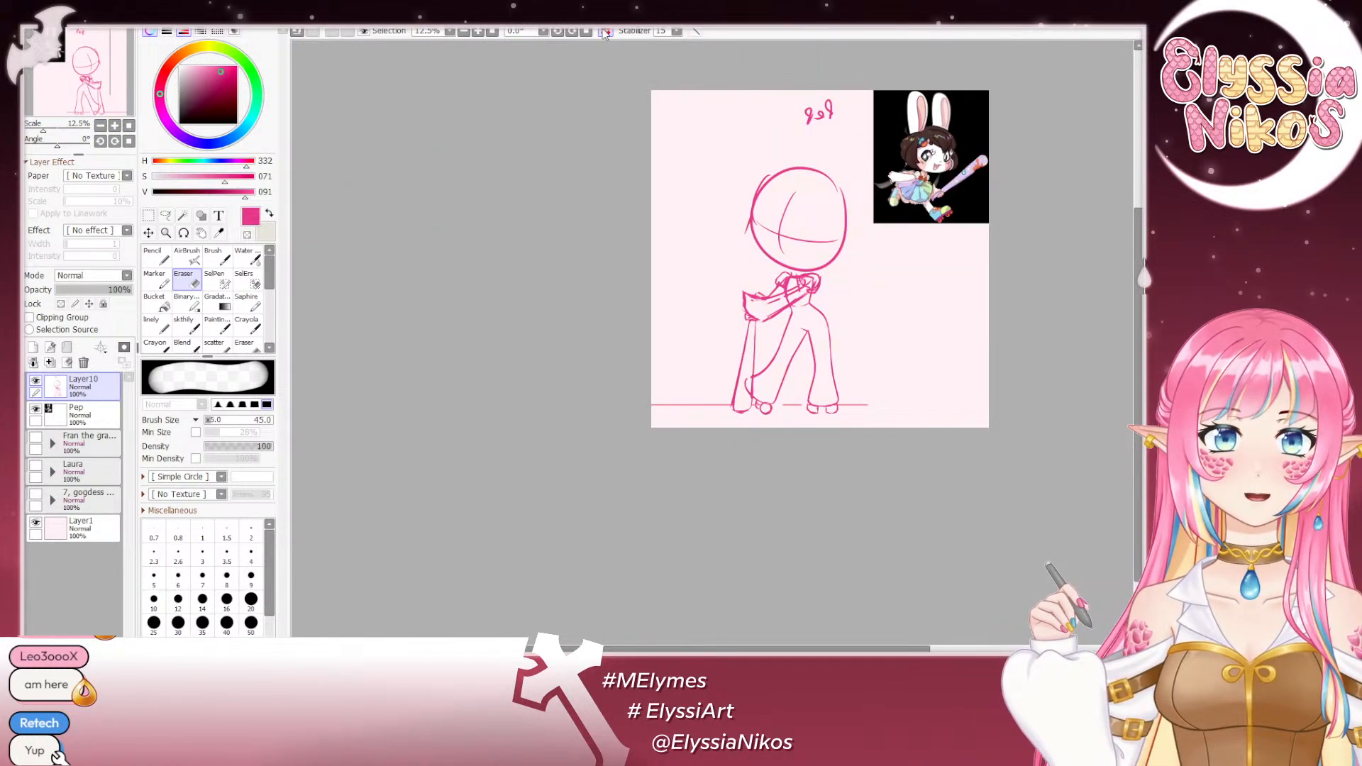
click(604, 33)
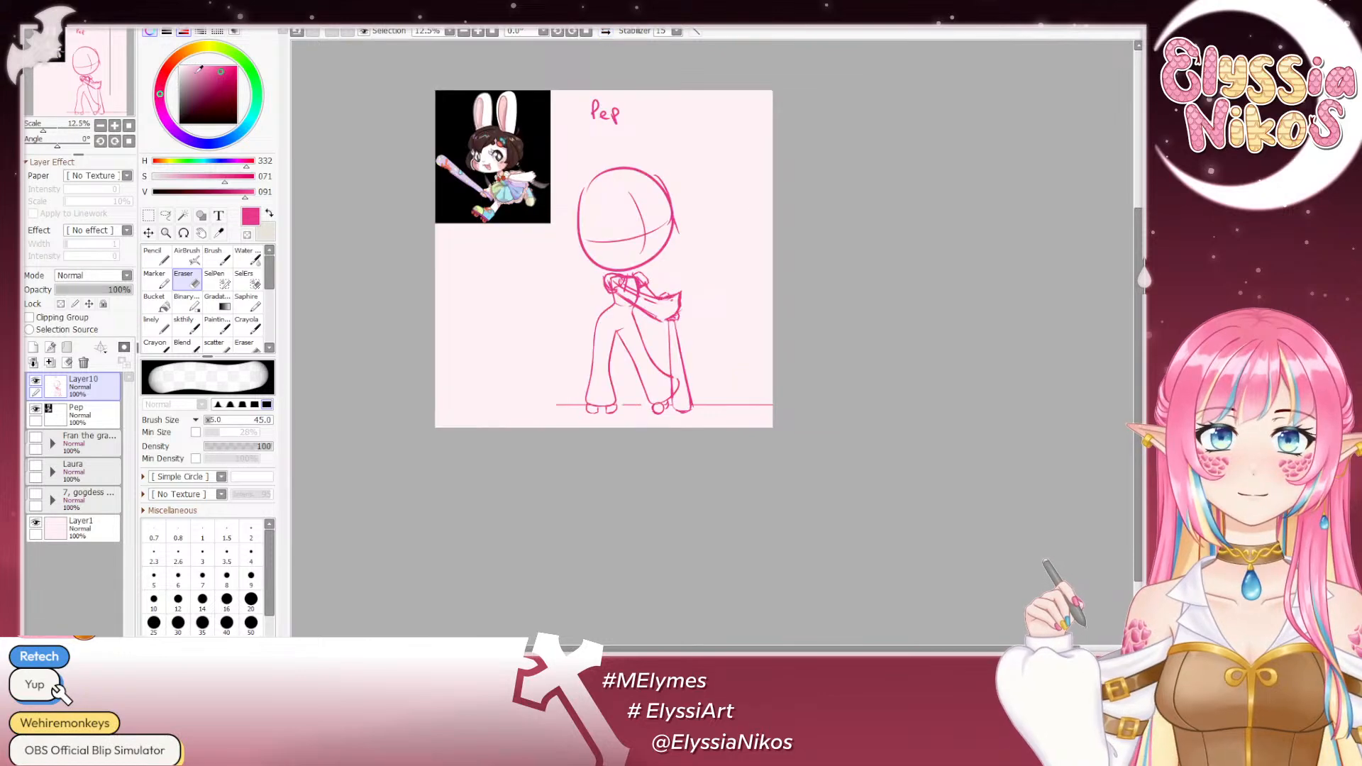
click(115, 125)
click(115, 126)
click(115, 126)
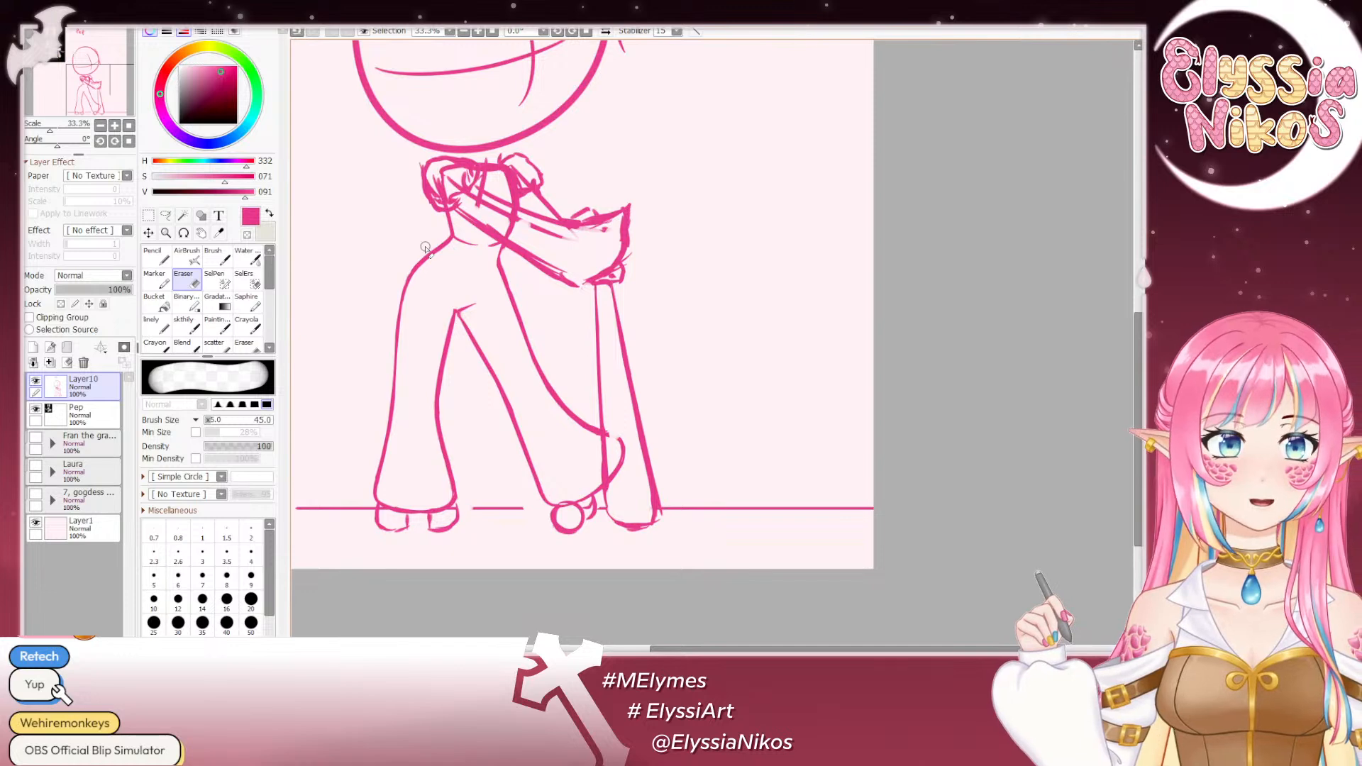
drag(513, 306, 549, 144)
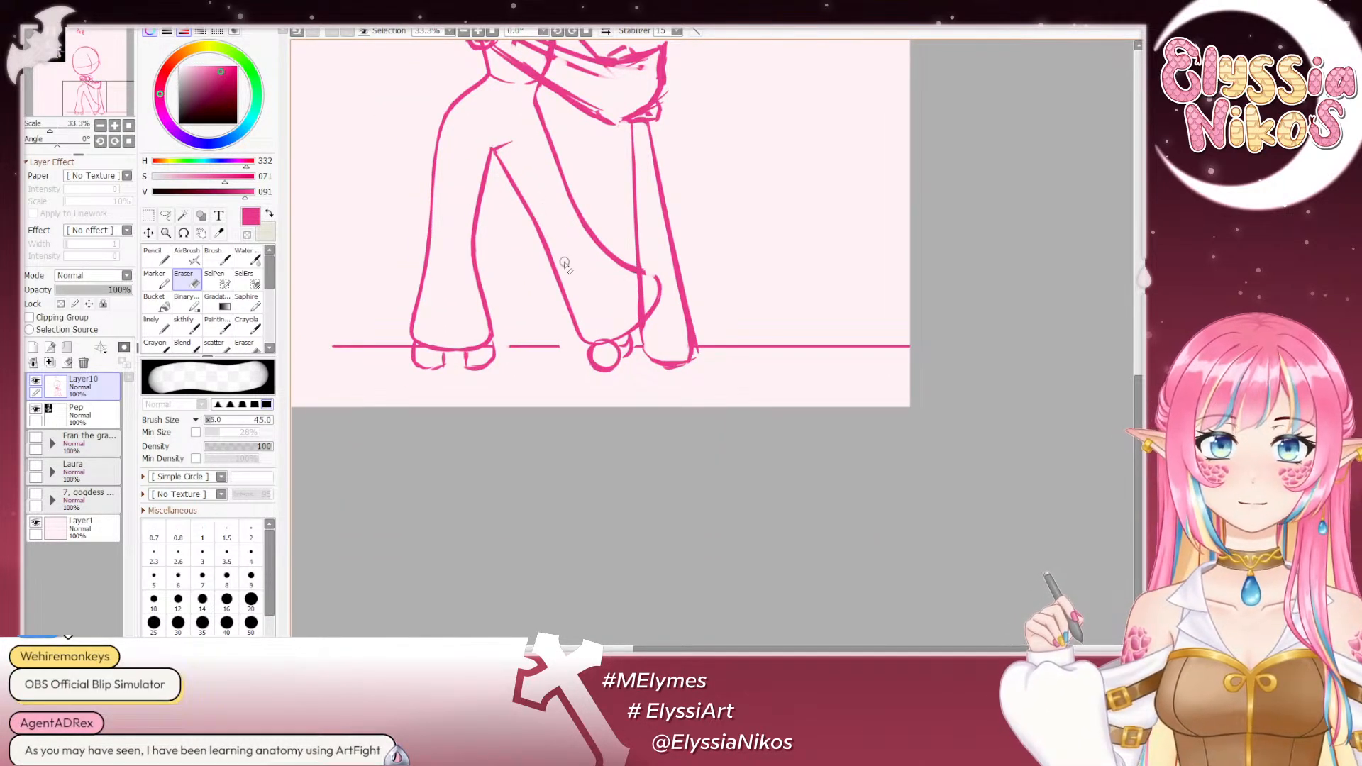
click(100, 126)
click(100, 126)
click(101, 126)
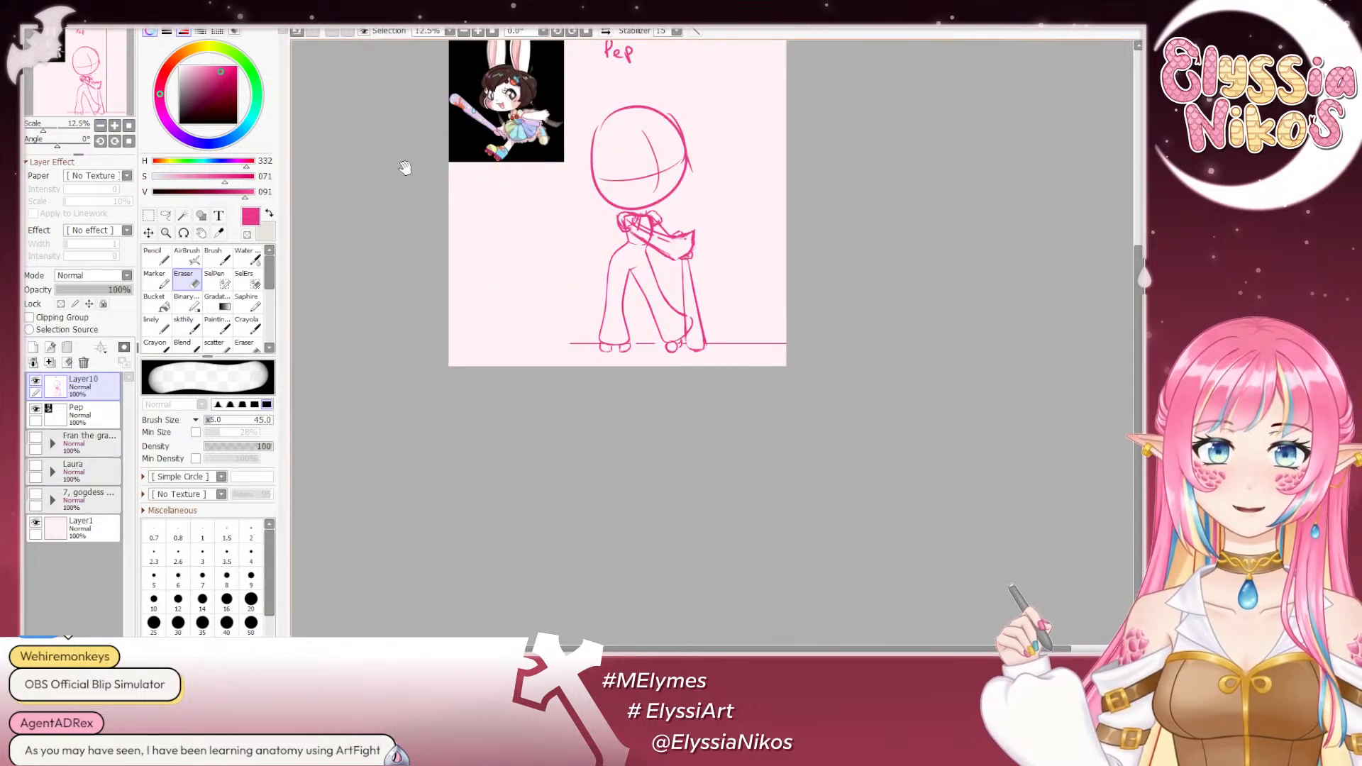
drag(405, 168, 453, 242)
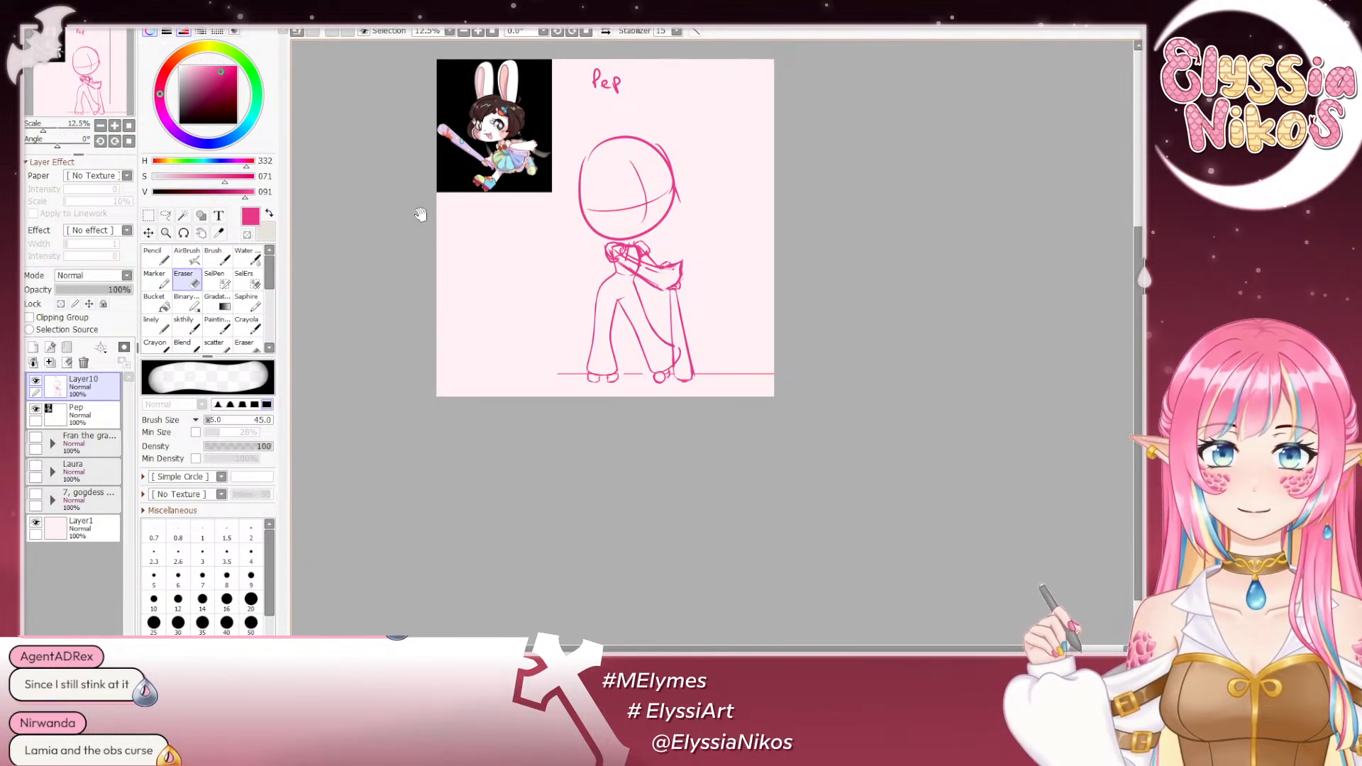
drag(420, 214, 403, 202)
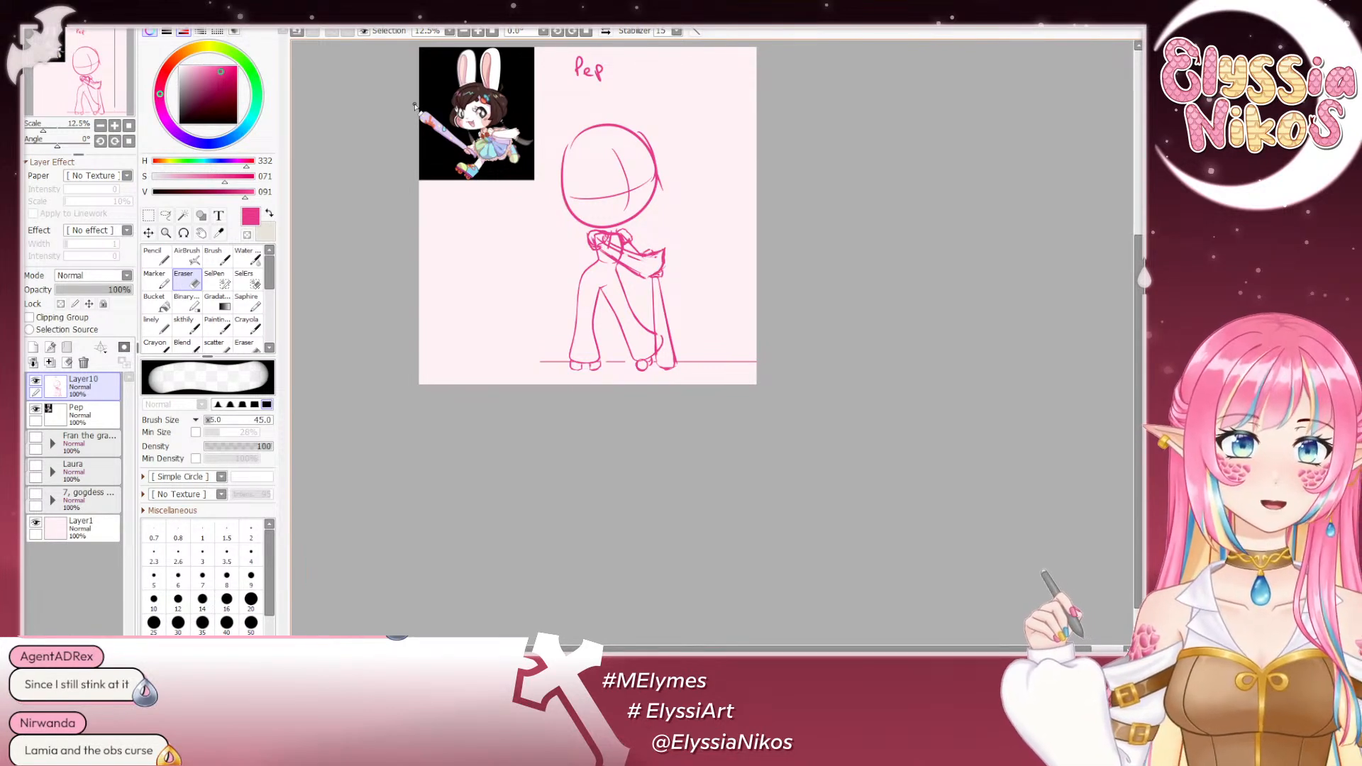
drag(542, 173, 569, 172)
click(115, 126)
click(114, 126)
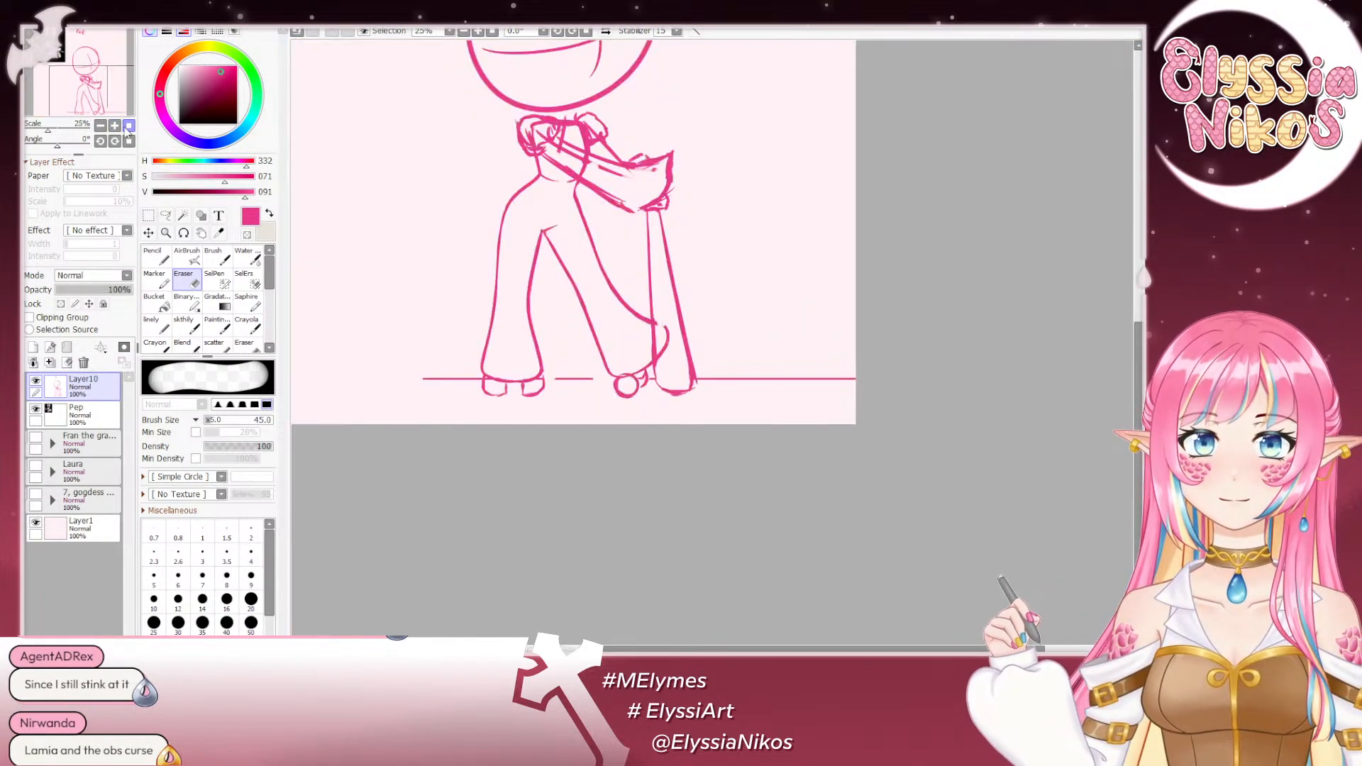
drag(454, 197, 508, 459)
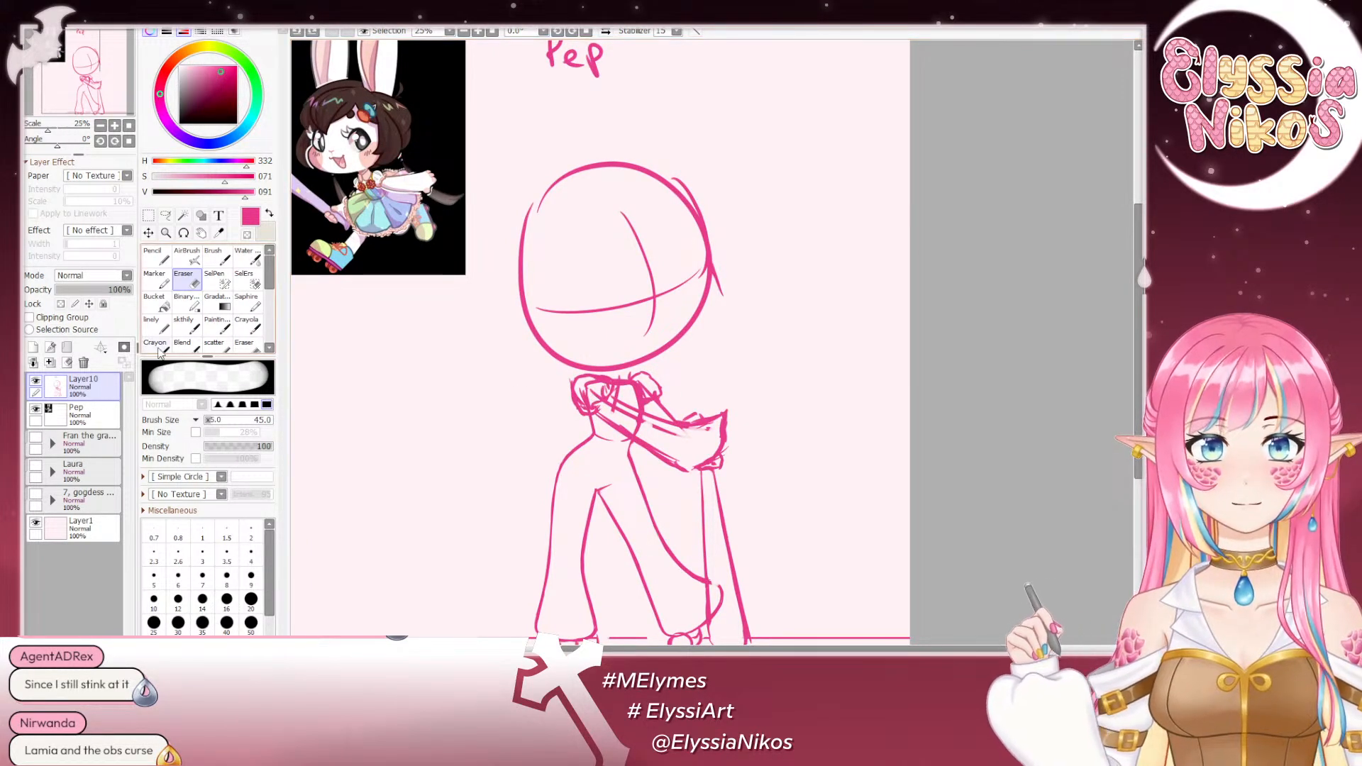
- Erase the lower image-right part of the head outline and the end of the horizontal guideline with a size 102 eraser
click(183, 324)
drag(704, 286, 728, 262)
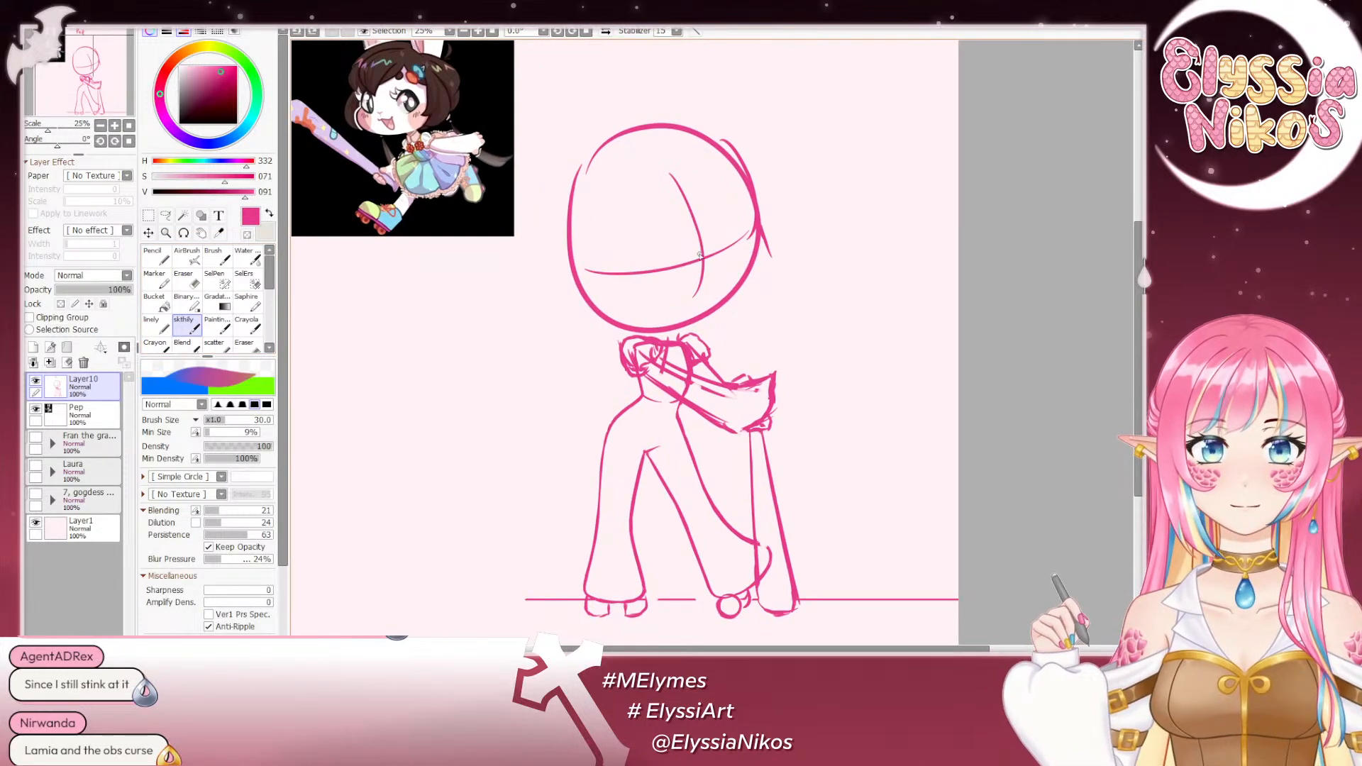
click(185, 284)
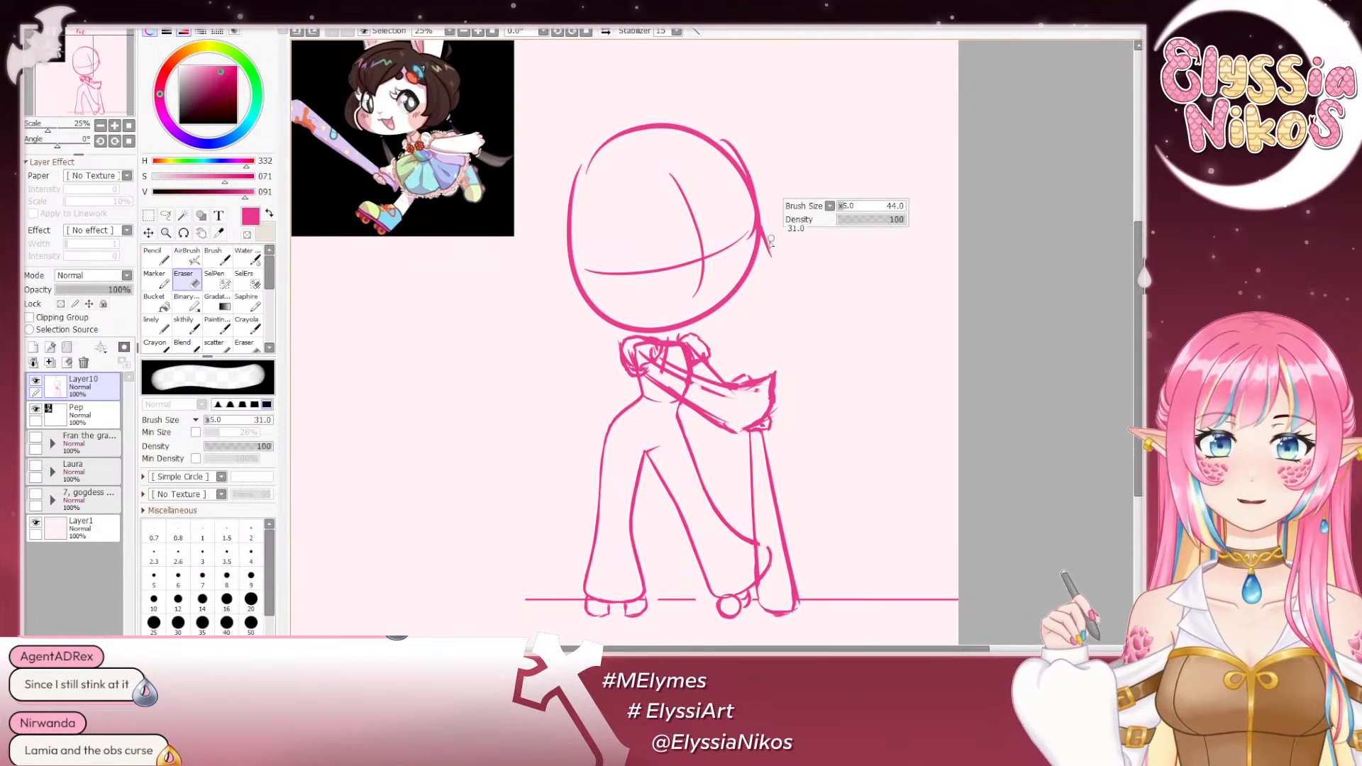
mouse_move(749, 257)
mouse_down()
mouse_move(743, 282)
mouse_move(753, 242)
mouse_up()
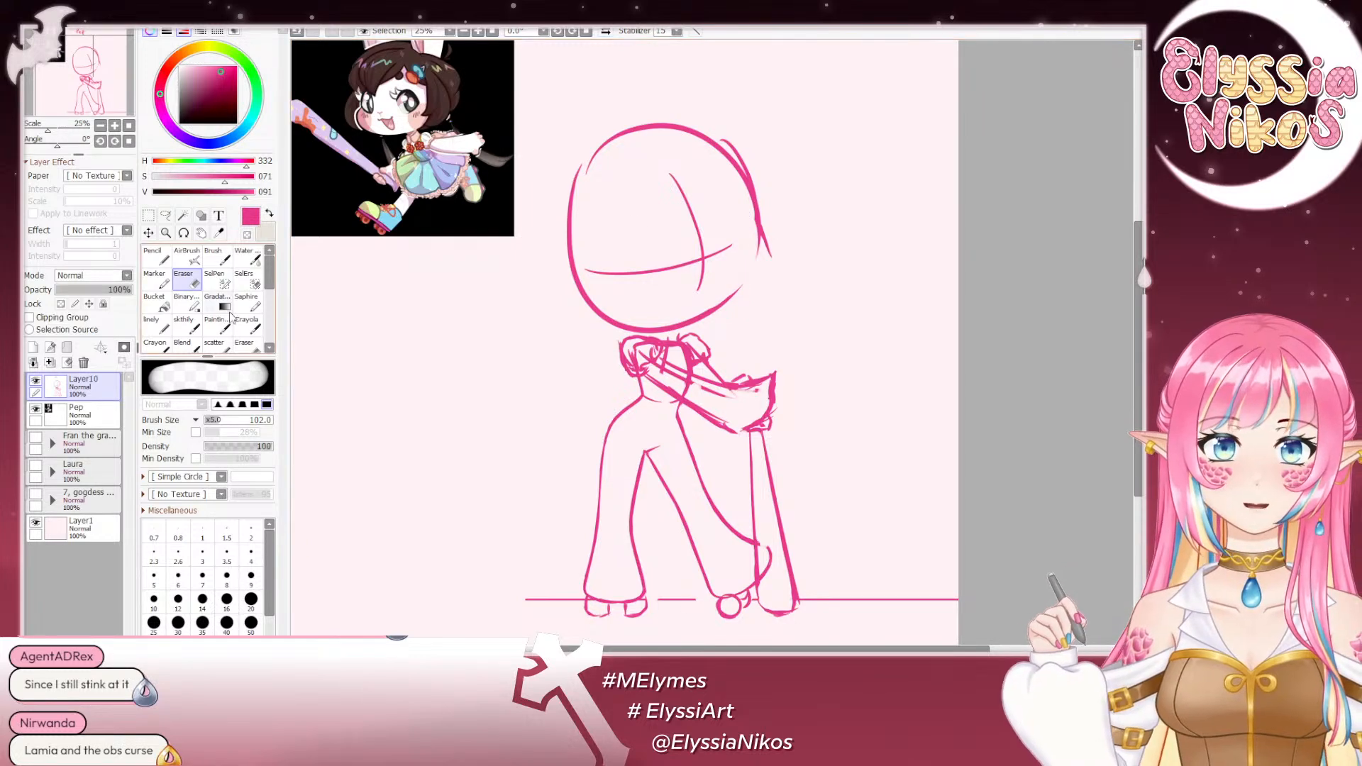
- Draw a second vertical and horizontal face guideline with the size 30 brush, retrying strokes until the curves wrap around the head
click(183, 324)
mouse_move(686, 171)
mouse_down()
mouse_move(693, 298)
mouse_move(711, 235)
mouse_move(701, 314)
mouse_up()
key(ctrl+z)
key(ctrl+z)
key(ctrl+z)
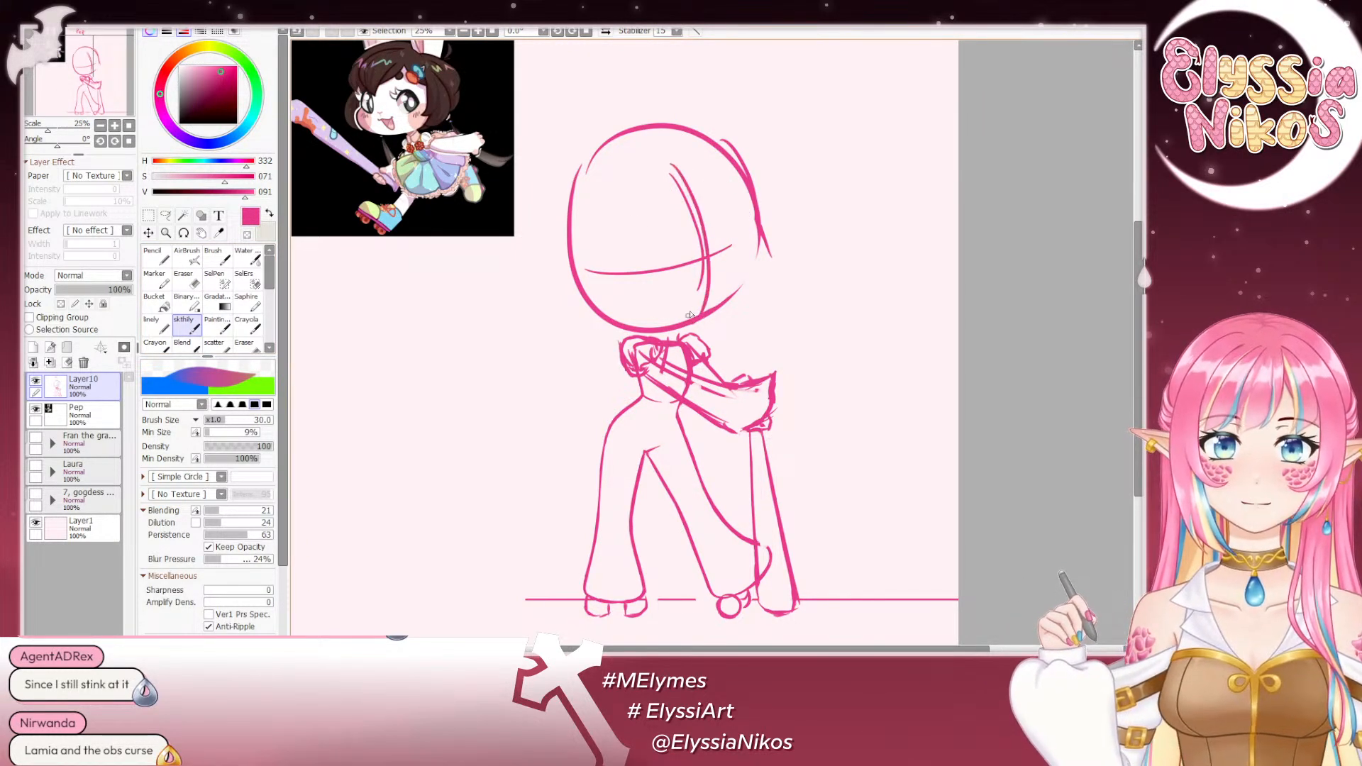
drag(583, 270, 759, 240)
key(ctrl+z)
drag(590, 263, 748, 239)
key(ctrl+z)
key(ctrl+z)
drag(603, 271, 738, 240)
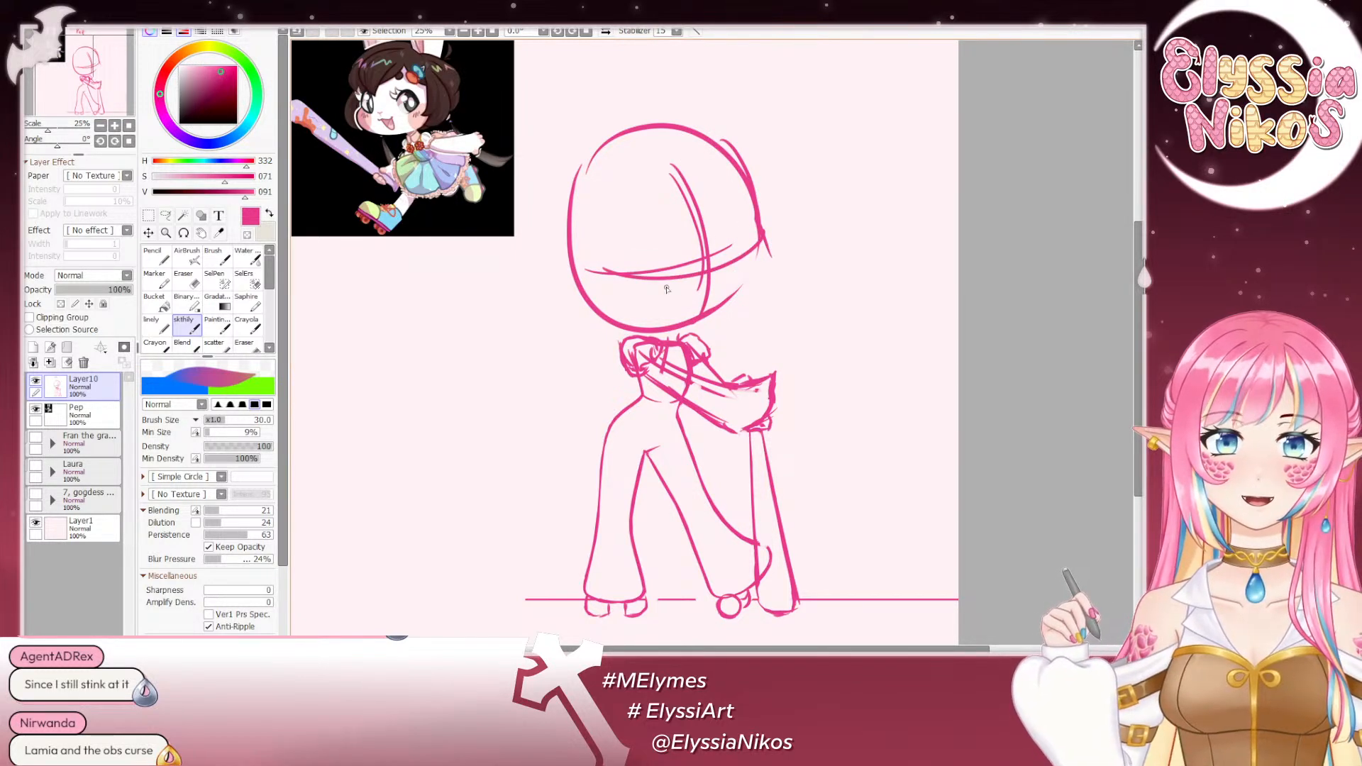
key(ctrl+z)
key(ctrl+z)
mouse_move(580, 271)
mouse_down()
mouse_move(696, 271)
mouse_move(756, 243)
mouse_up()
mouse_move(670, 172)
mouse_down()
mouse_move(699, 317)
mouse_move(707, 203)
mouse_move(693, 316)
mouse_up()
key(ctrl+z)
- Try erasing the original face guidelines and the stray doubled outline on the image-right side of the head
click(186, 280)
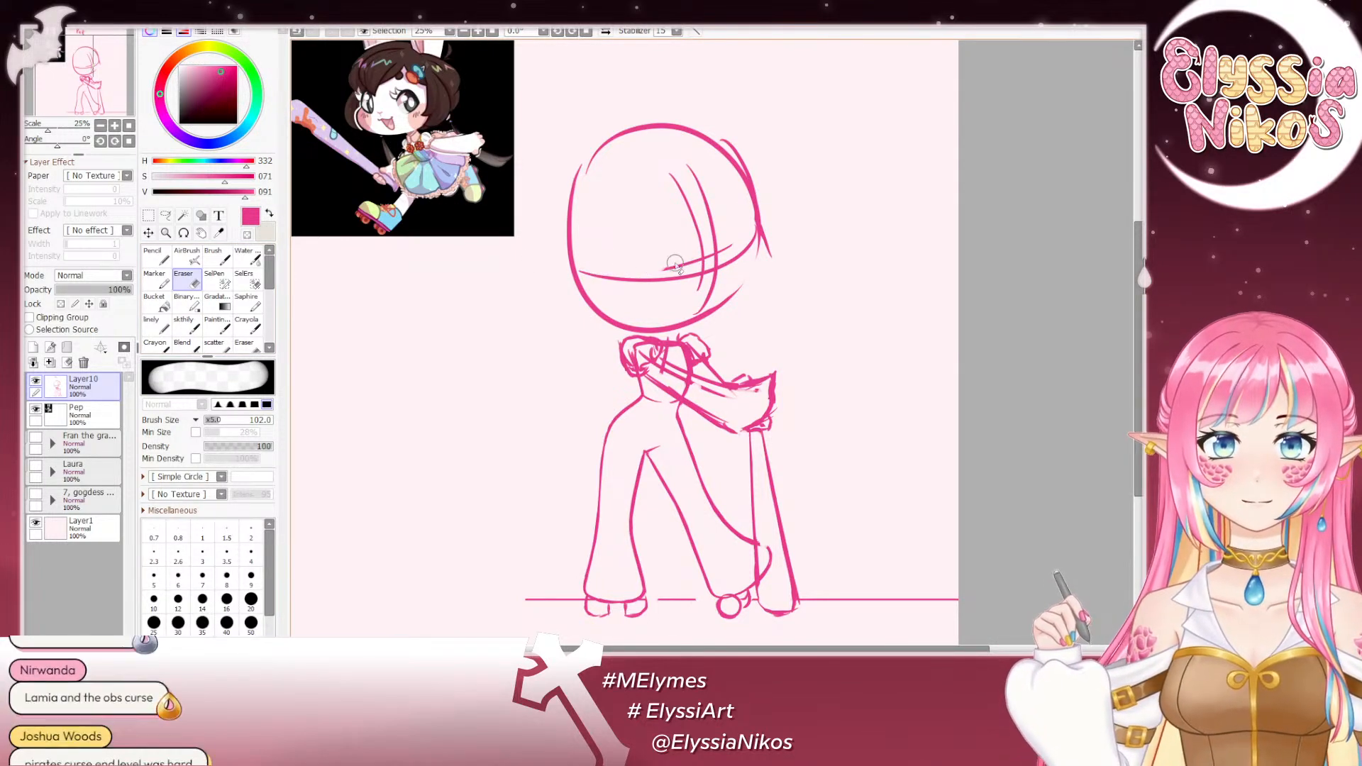
drag(706, 259, 679, 167)
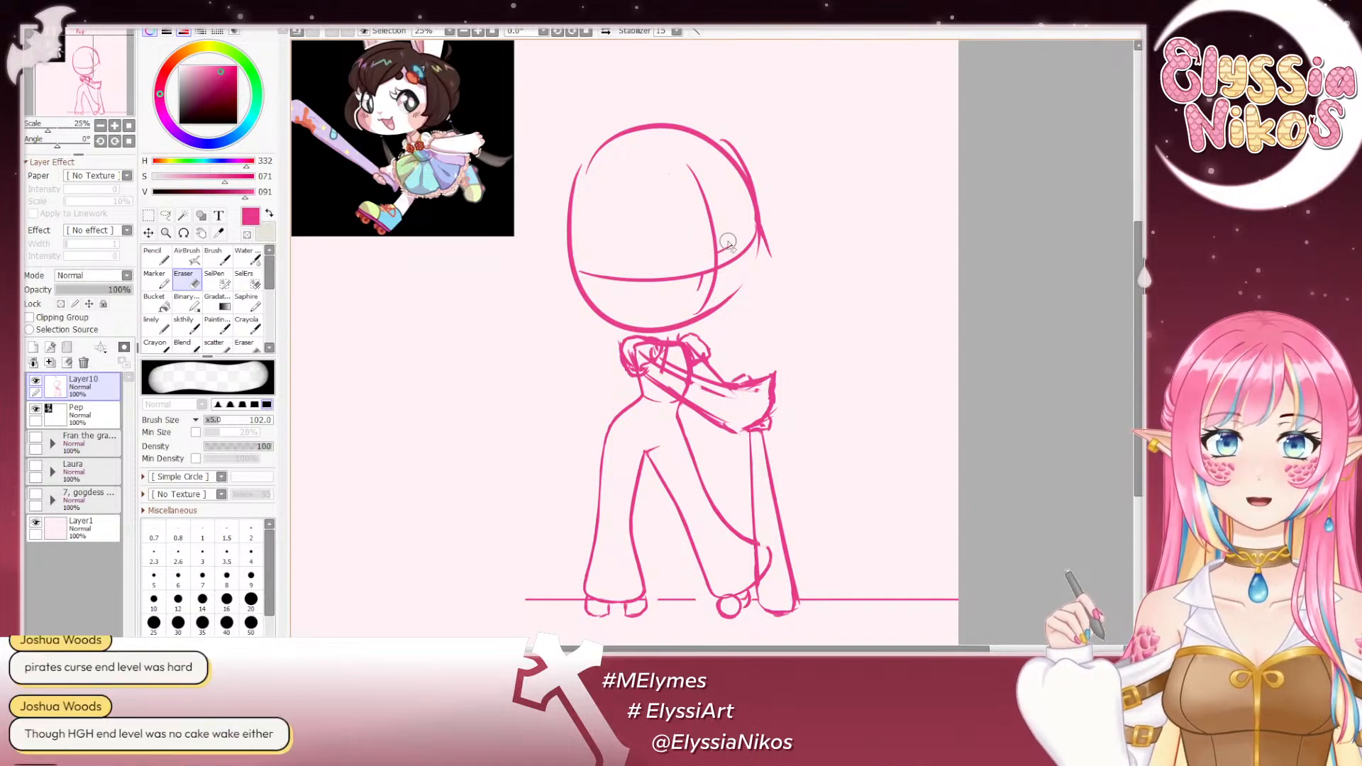
mouse_move(727, 242)
mouse_down()
mouse_move(690, 292)
mouse_move(699, 284)
mouse_up()
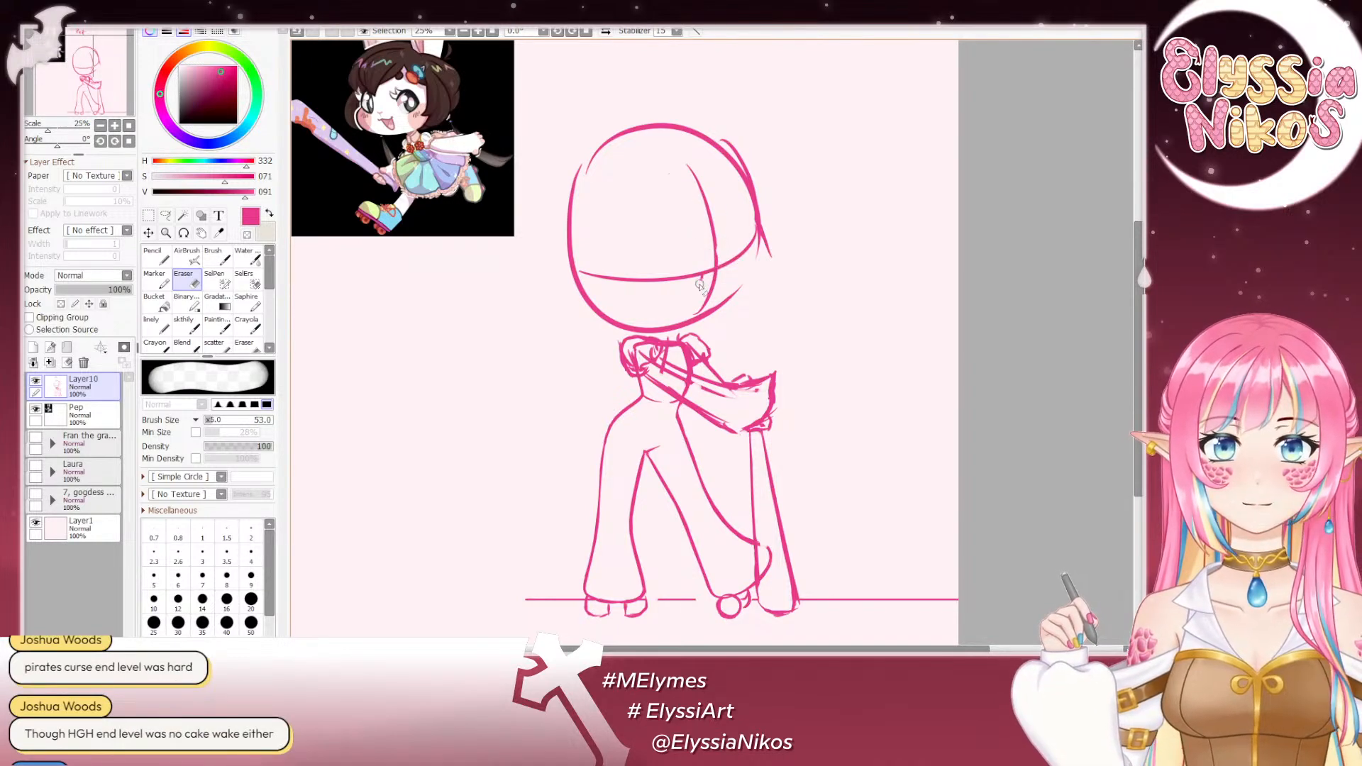
drag(768, 254, 769, 249)
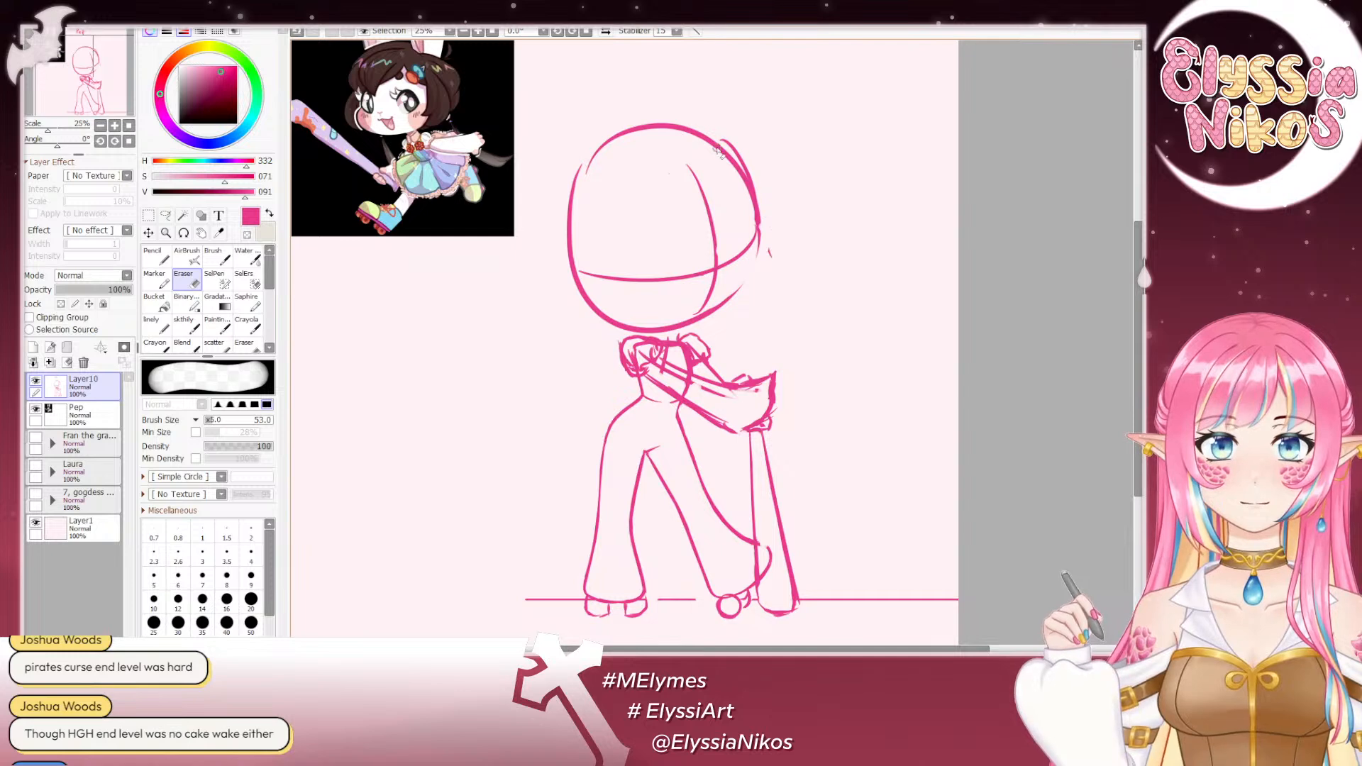
mouse_move(695, 135)
mouse_down()
mouse_move(743, 177)
mouse_move(726, 157)
mouse_move(746, 231)
mouse_move(724, 149)
mouse_move(748, 206)
mouse_move(737, 166)
mouse_move(729, 206)
mouse_up()
- Try redrawing the head's upper image-right outline and cheek with the size 30 brush, and undo the cheek strokes
click(183, 323)
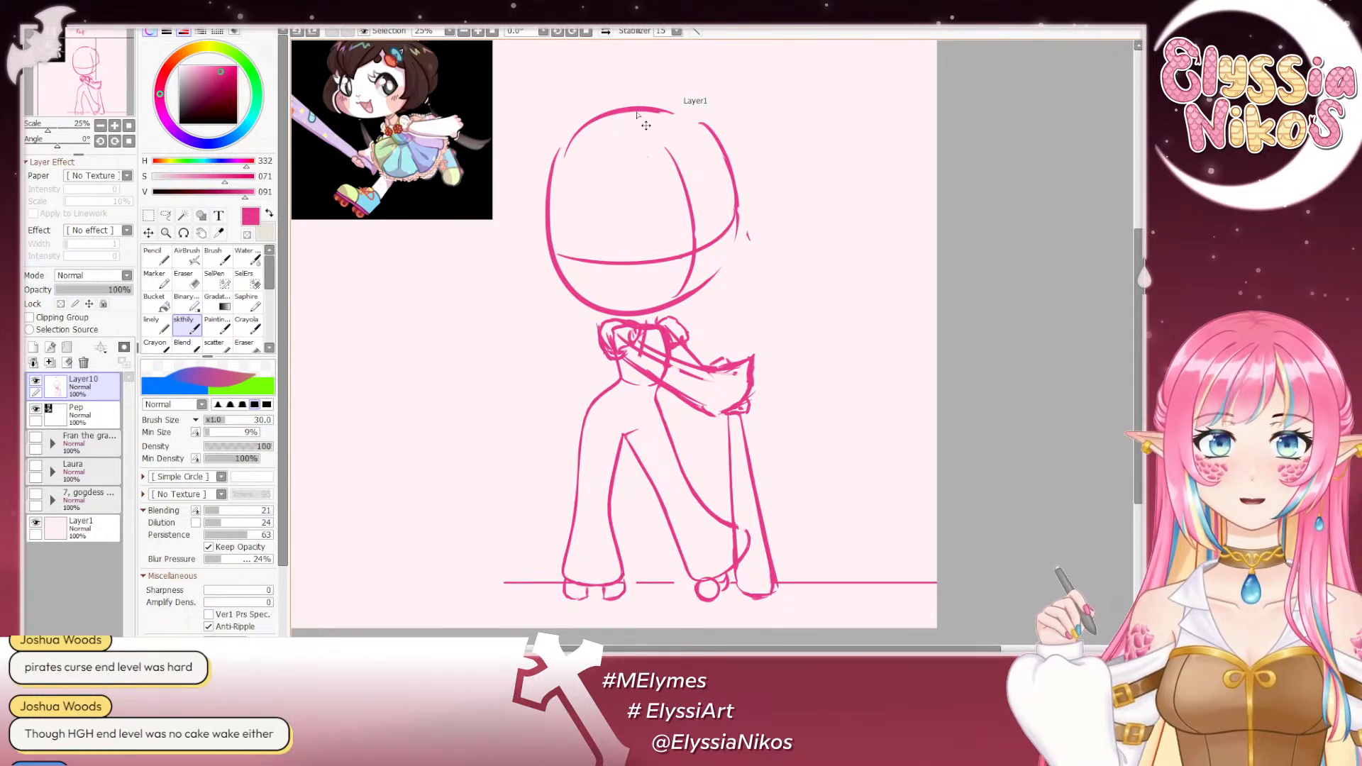
drag(649, 108, 735, 186)
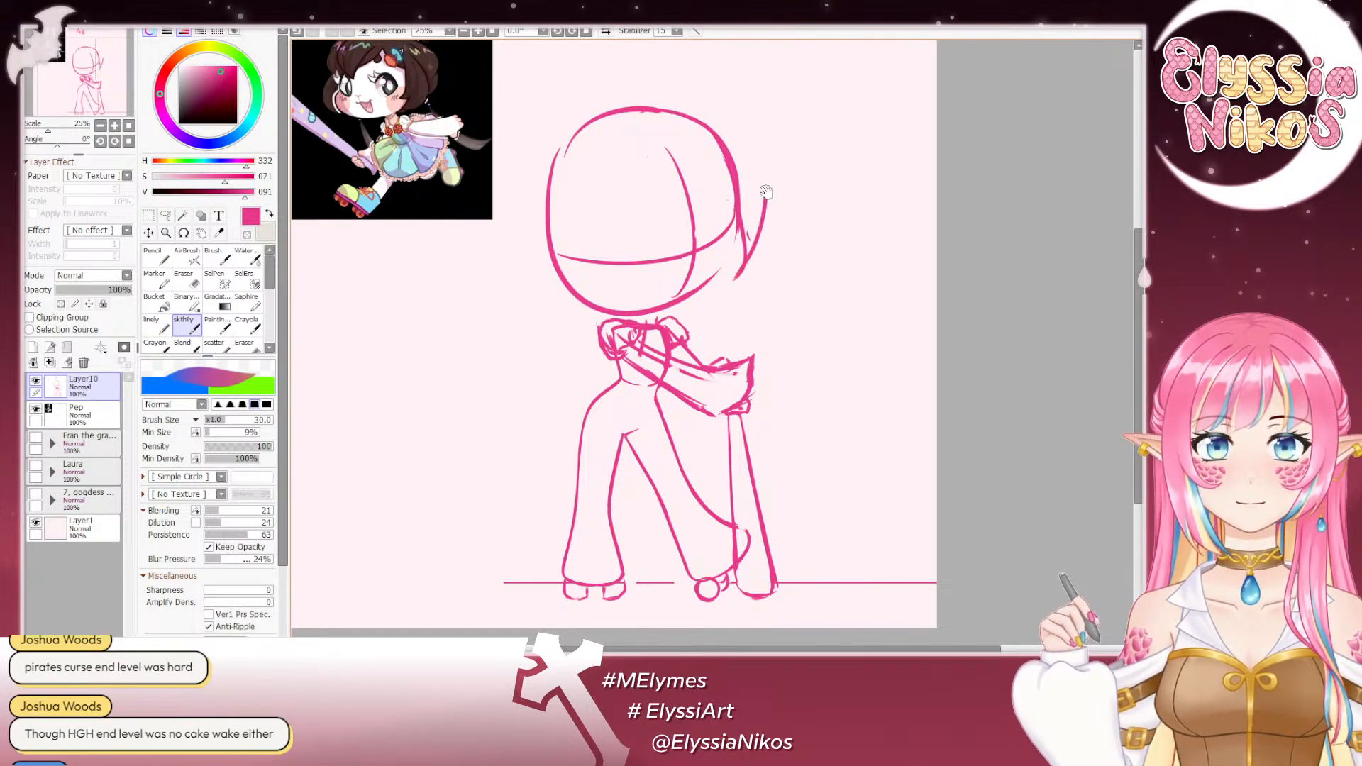
drag(745, 238, 688, 301)
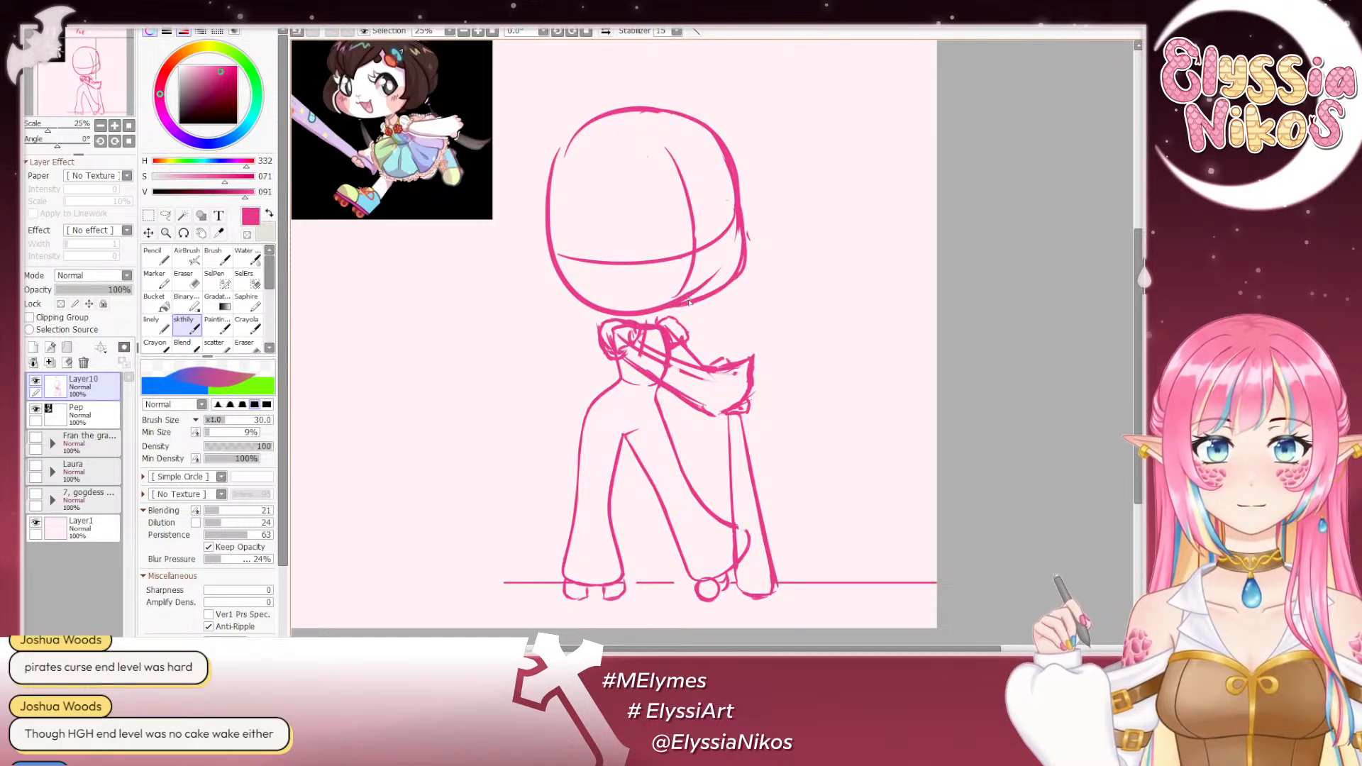
key(ctrl+z)
key(ctrl+z)
key(ctrl+z)
click(193, 286)
key(ctrl+z)
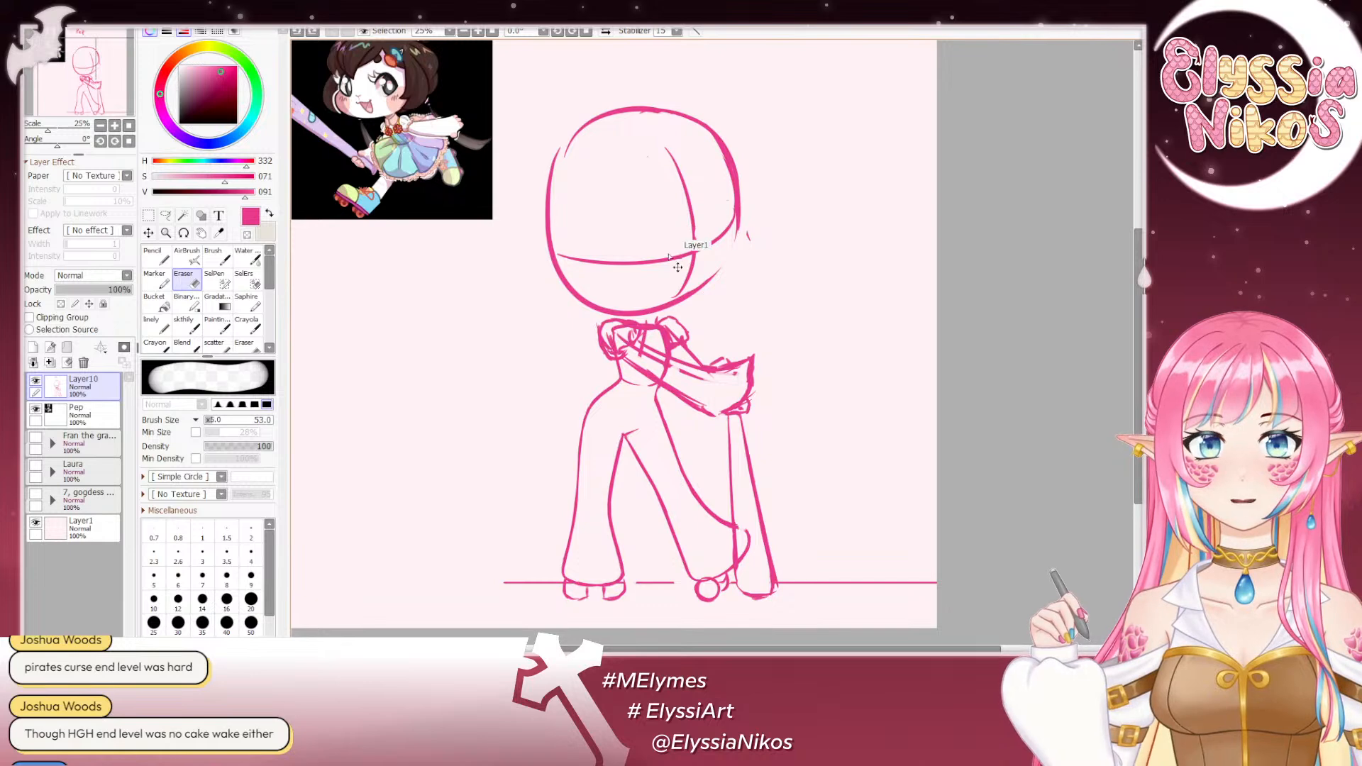
- Undo the redrawn upper head outline and the erasing of the original guidelines and stray outline
key(ctrl+z)
key(ctrl+z)
key(ctrl+z)
key(ctrl+z)
key(ctrl+z)
key(ctrl+z)
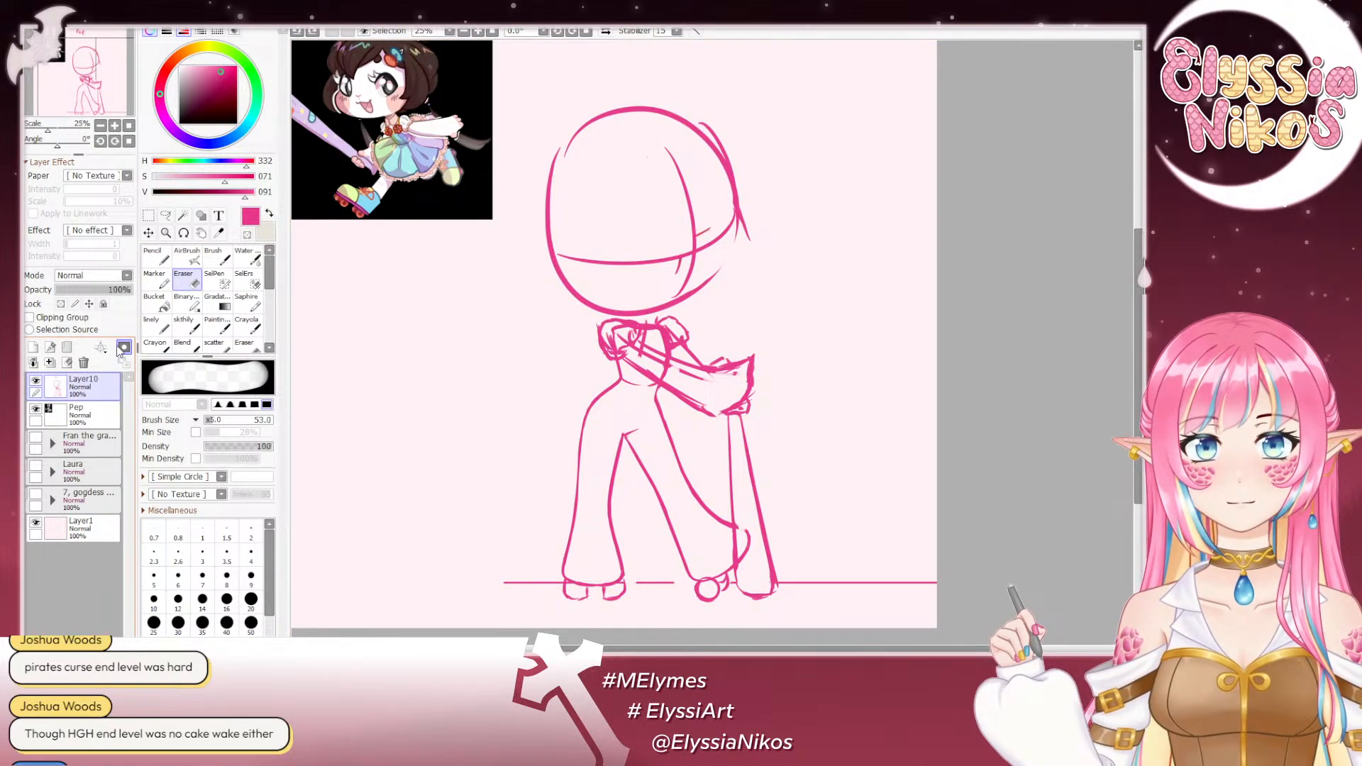
key(ctrl+z)
key(ctrl+z)
key(ctrl+z)
key(ctrl+z)
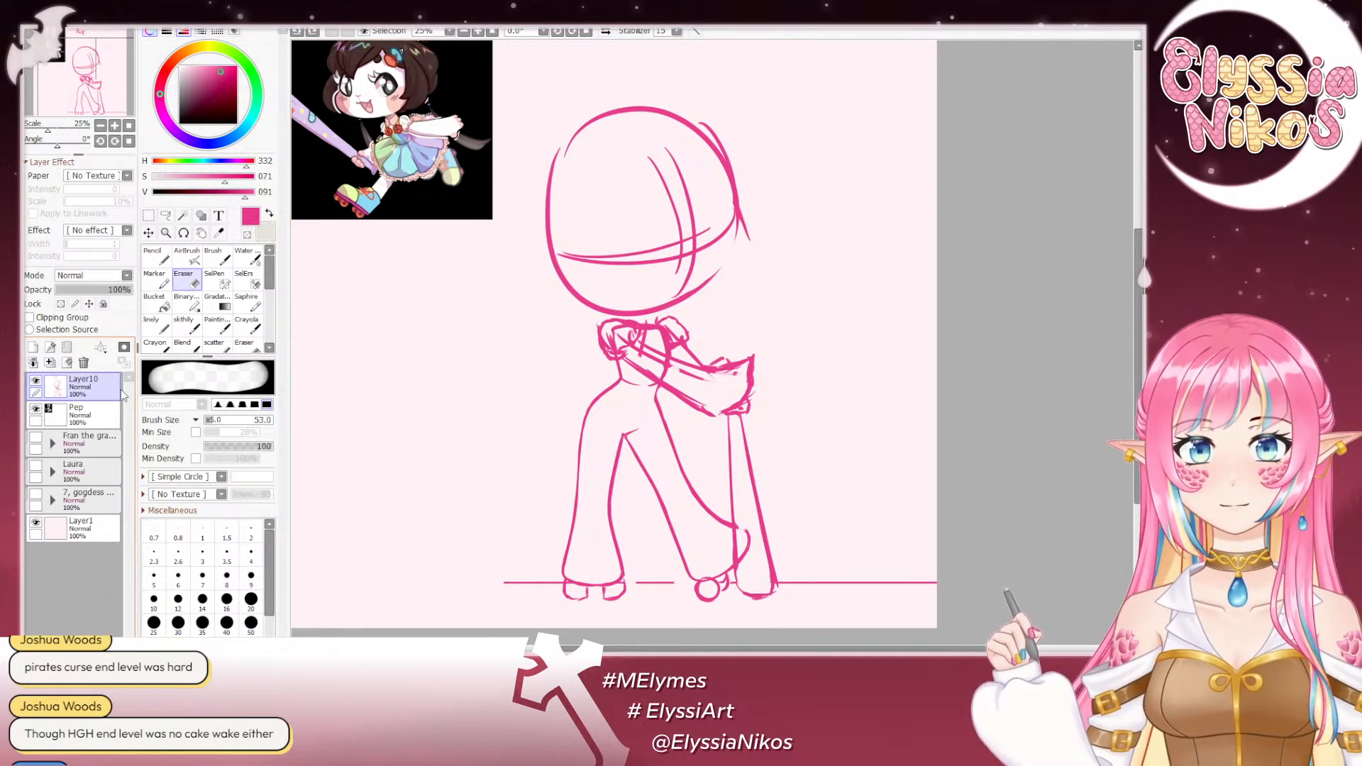
- Lower Layer10's opacity to 24% and add a new layer above it for a cleaner sketch
drag(93, 290, 73, 289)
click(32, 347)
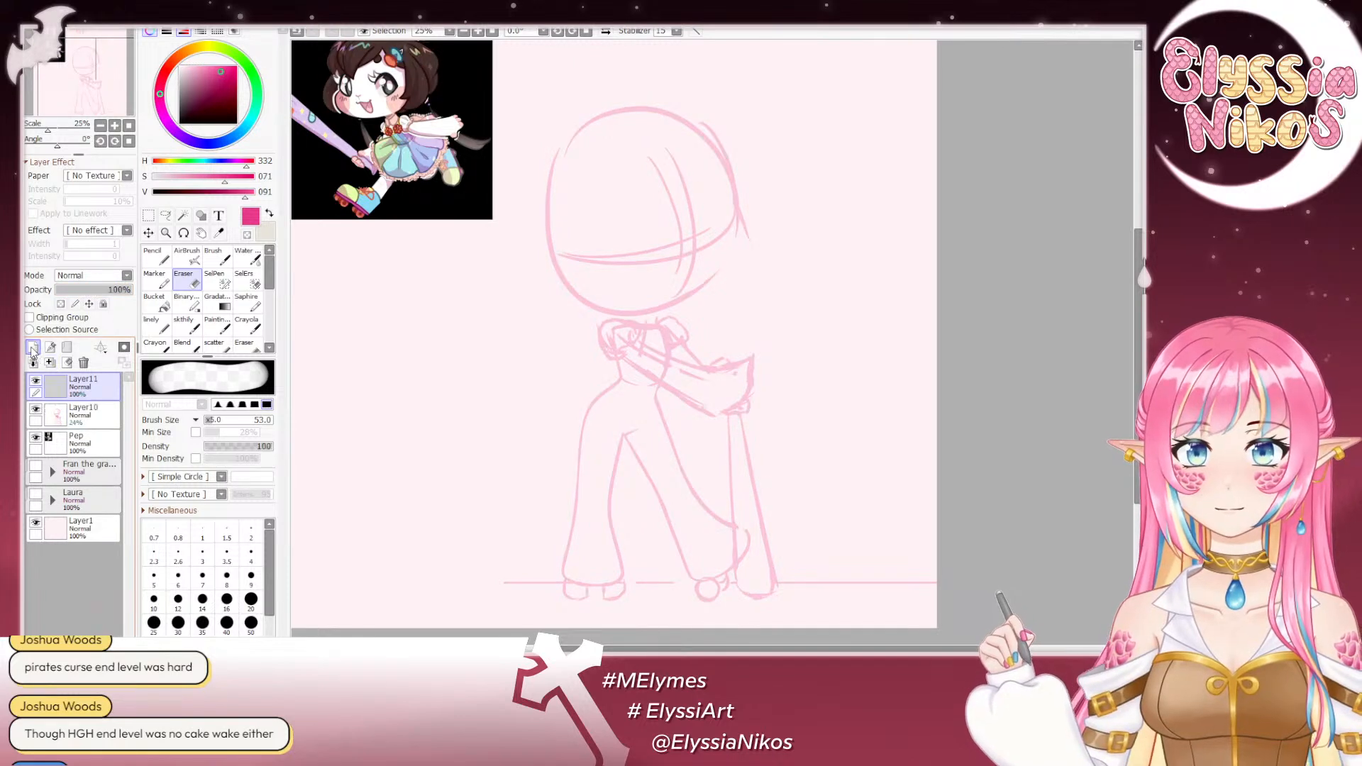
- On the new layer, draw the curved jaw line along the underside of the head with the size 30 brush
click(194, 324)
drag(664, 285, 677, 256)
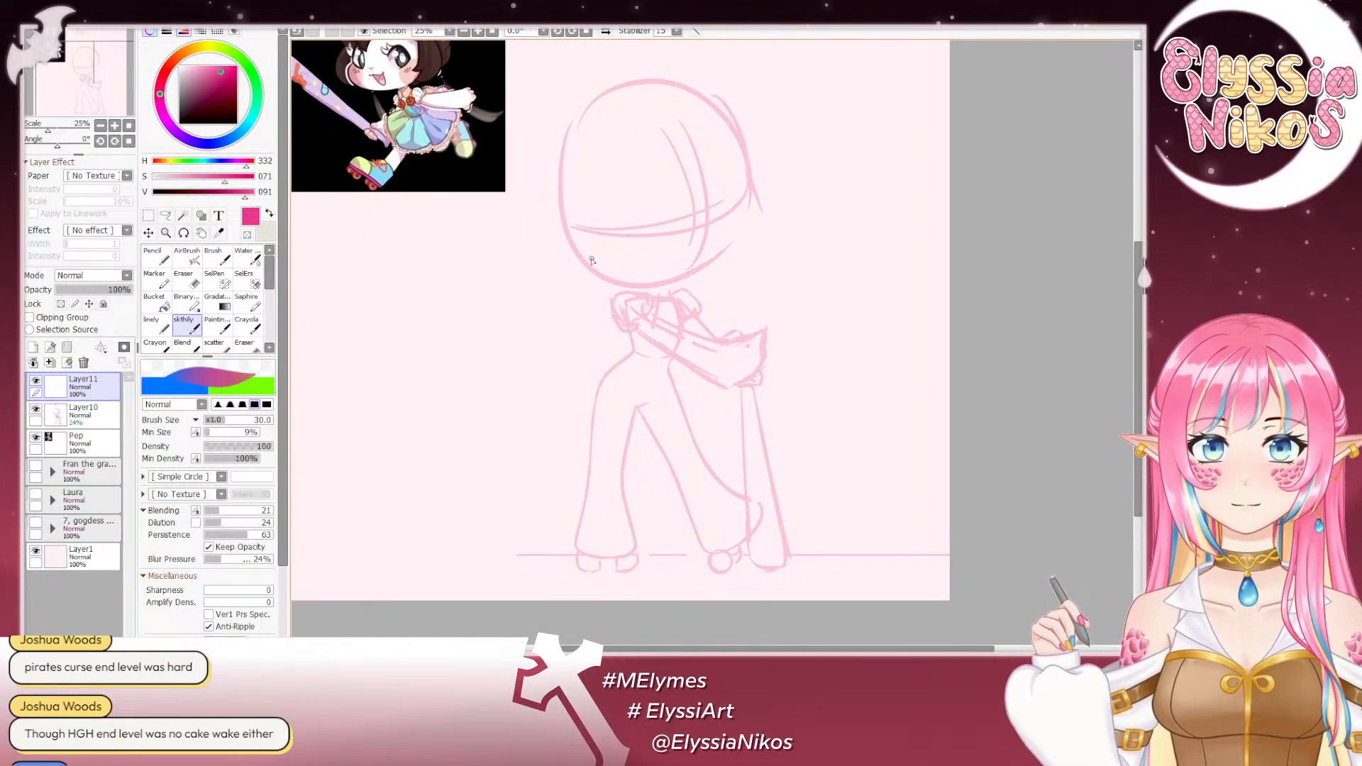
drag(591, 260, 758, 249)
key(ctrl+z)
drag(579, 258, 723, 250)
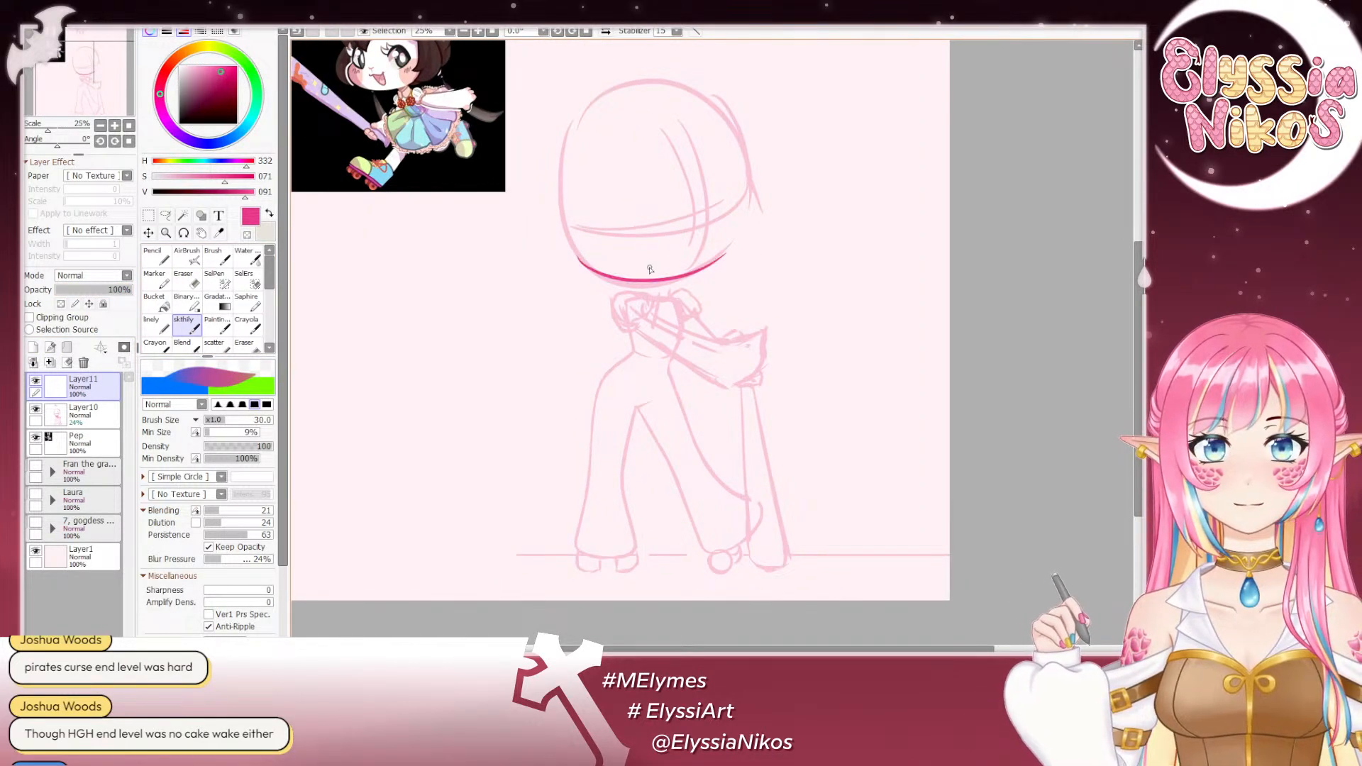
- Draw the curved outline of the head's upper image-right side, from near the crown down to the eye guideline
drag(661, 279, 720, 320)
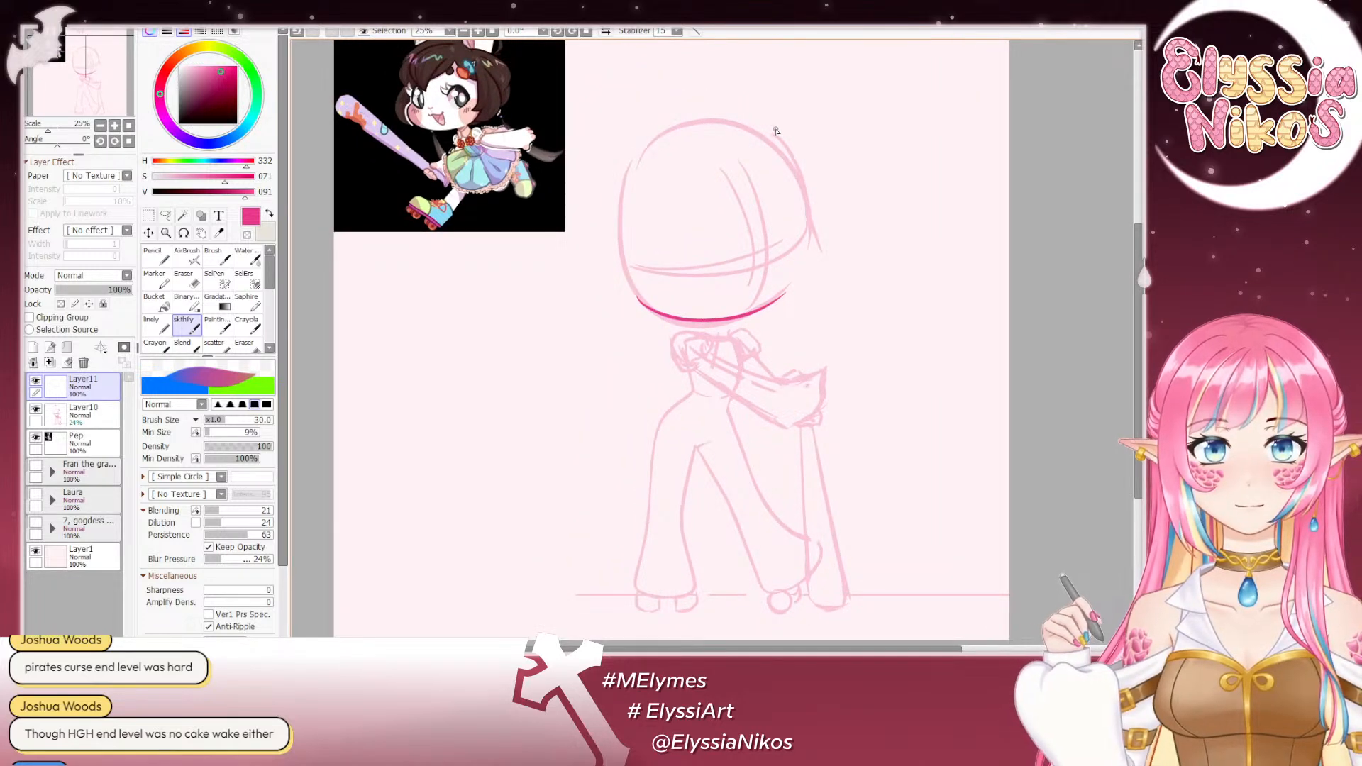
drag(776, 131, 809, 211)
key(ctrl+z)
mouse_move(750, 122)
mouse_down()
mouse_move(811, 228)
mouse_move(805, 150)
mouse_move(801, 285)
mouse_up()
key(ctrl+z)
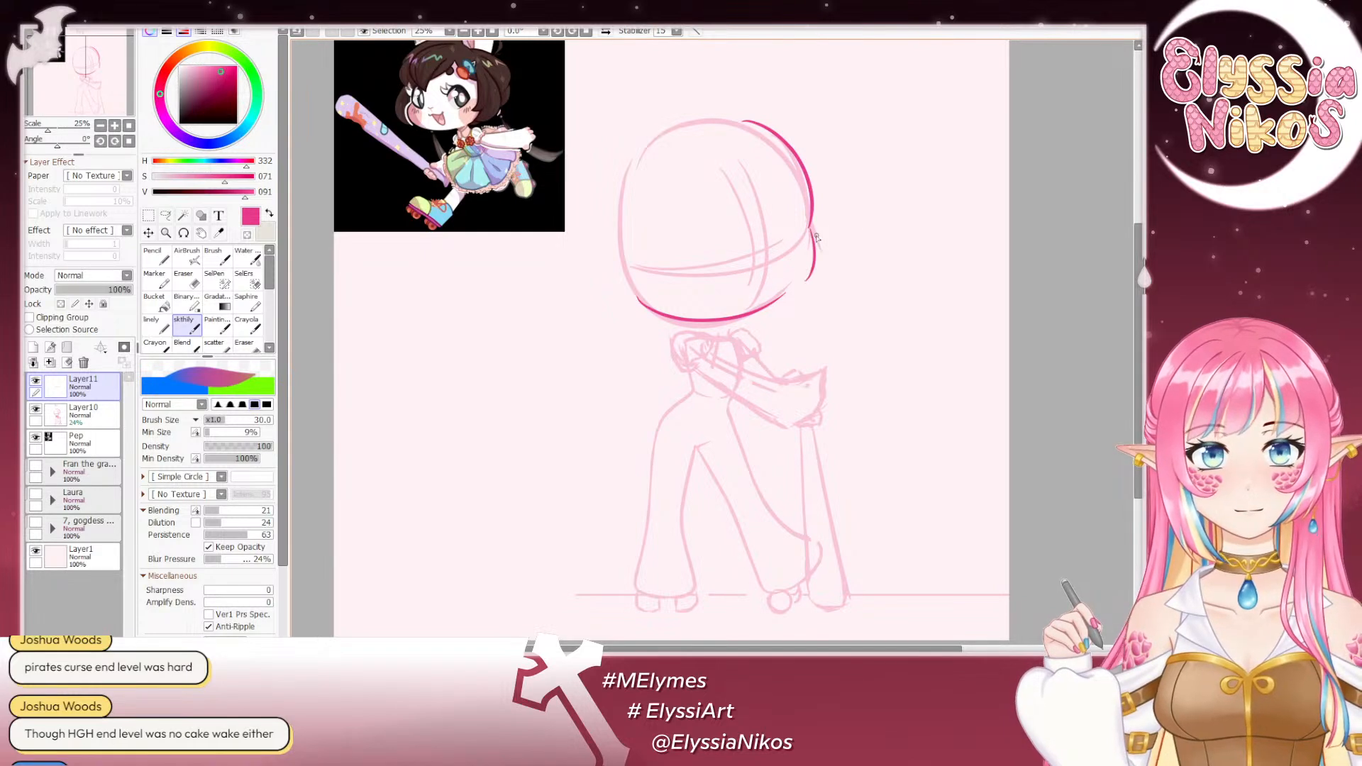
- Redraw the rounded cheek curve on the head's image-right side, from the eye guideline toward the jaw
key(ctrl+z)
drag(811, 229, 786, 301)
key(ctrl+z)
mouse_move(812, 231)
mouse_down()
mouse_move(783, 298)
mouse_move(730, 312)
mouse_up()
key(ctrl+z)
drag(58, 144, 26, 144)
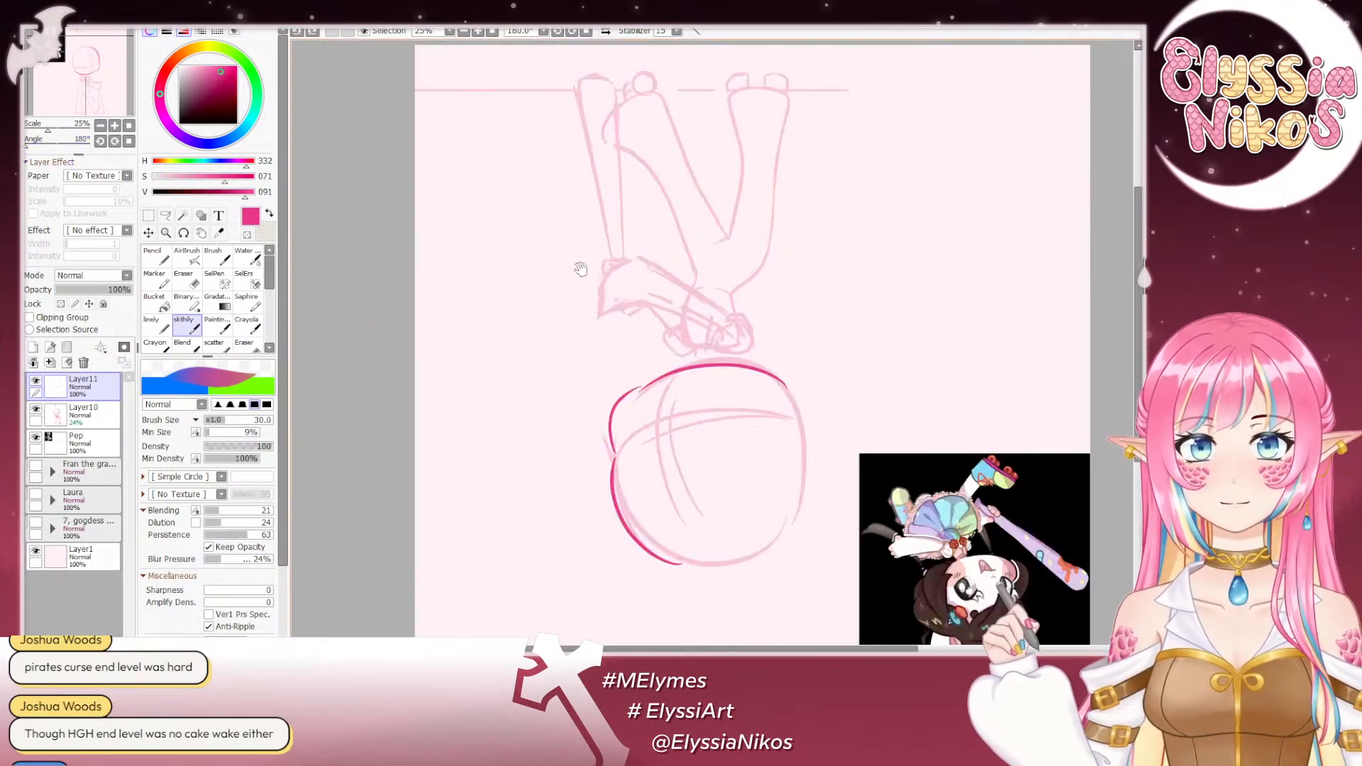
drag(51, 136, 54, 137)
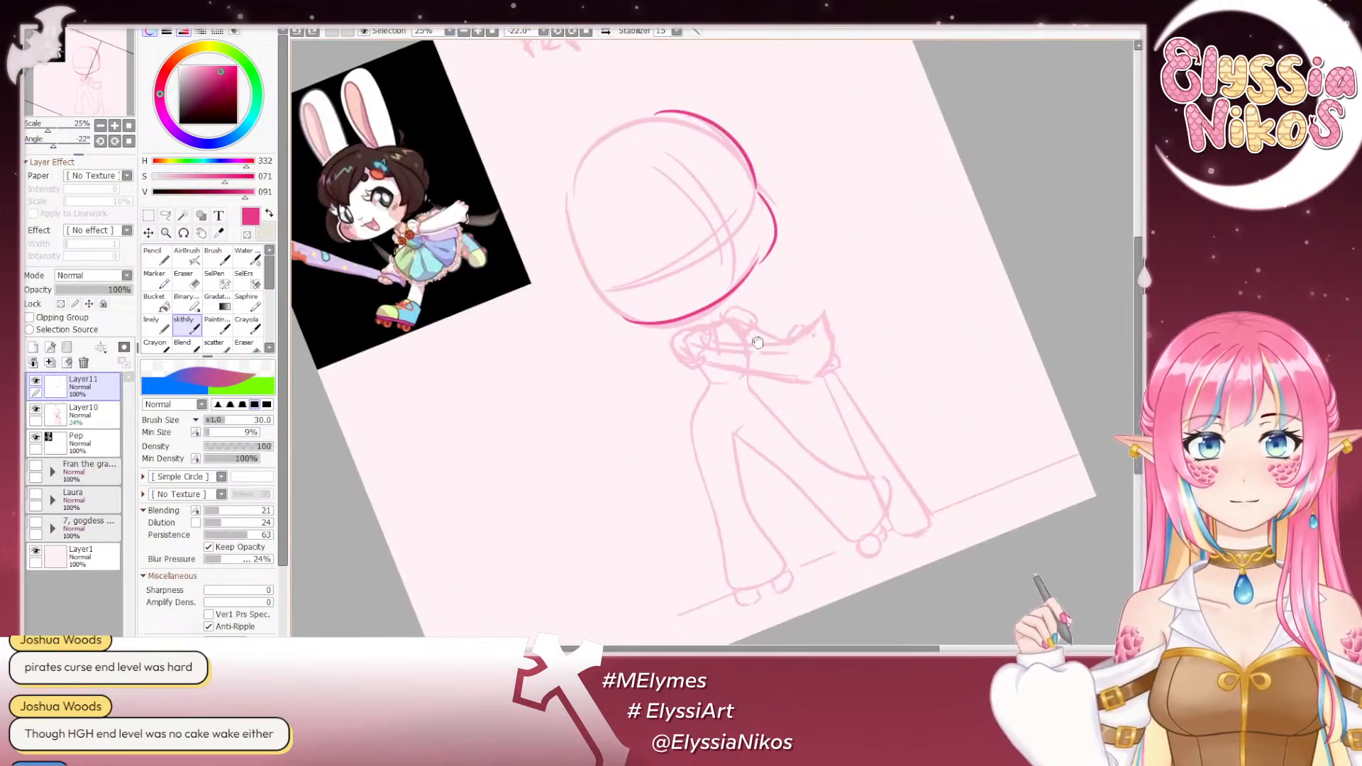
drag(787, 259, 736, 254)
click(114, 125)
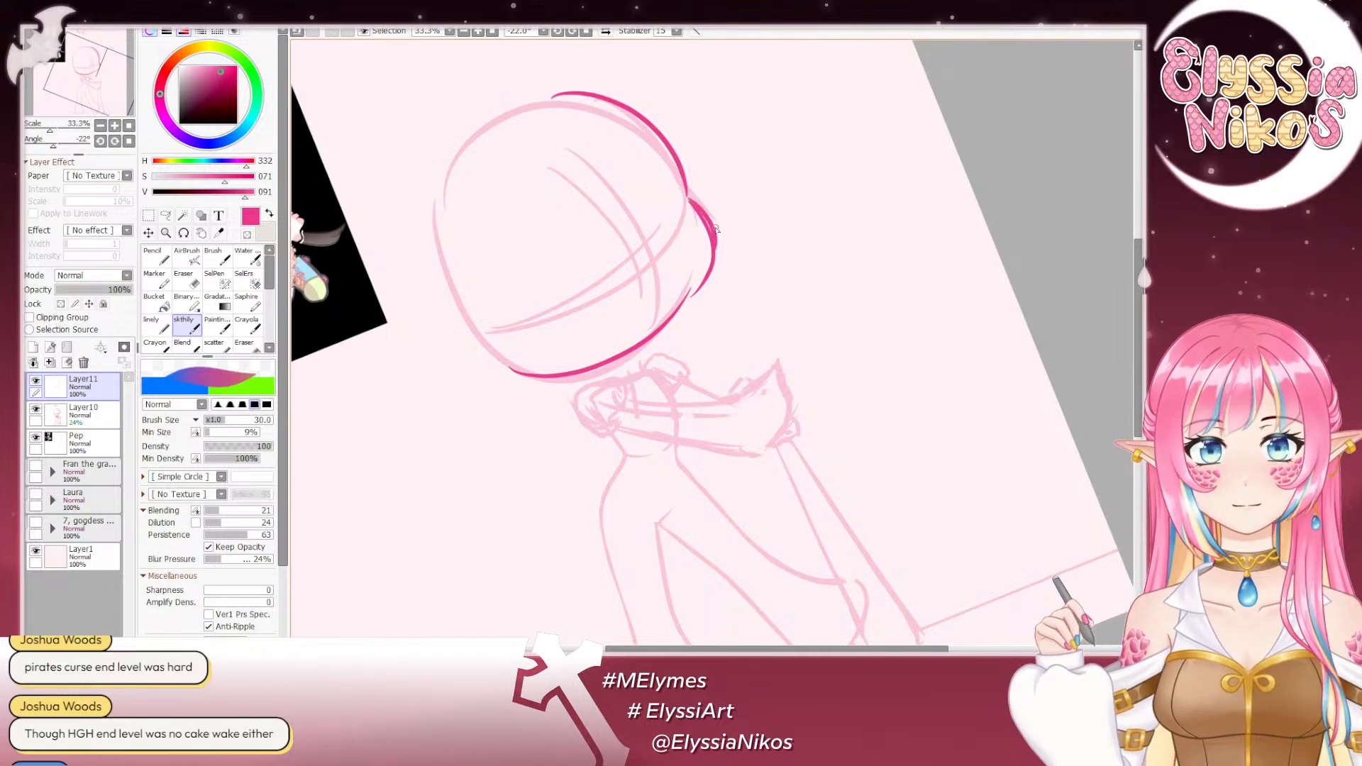
- Join the image-right cheek curve to the jaw line with a smooth connecting stroke
mouse_move(713, 223)
mouse_down()
mouse_move(742, 149)
mouse_move(695, 243)
mouse_up()
key(ctrl+z)
drag(739, 172, 662, 279)
key(ctrl+z)
drag(717, 224, 664, 267)
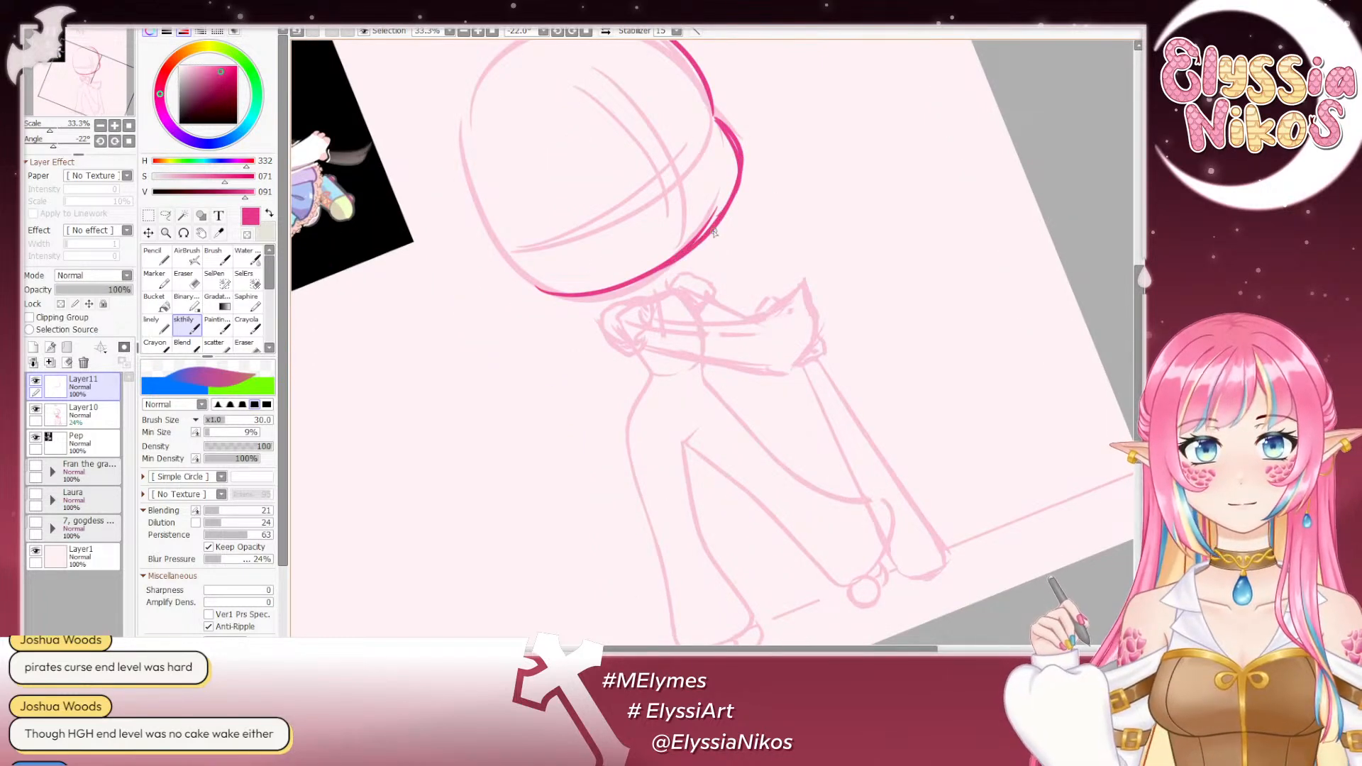
key(ctrl+z)
drag(713, 227, 640, 275)
key(ctrl+z)
drag(714, 227, 677, 256)
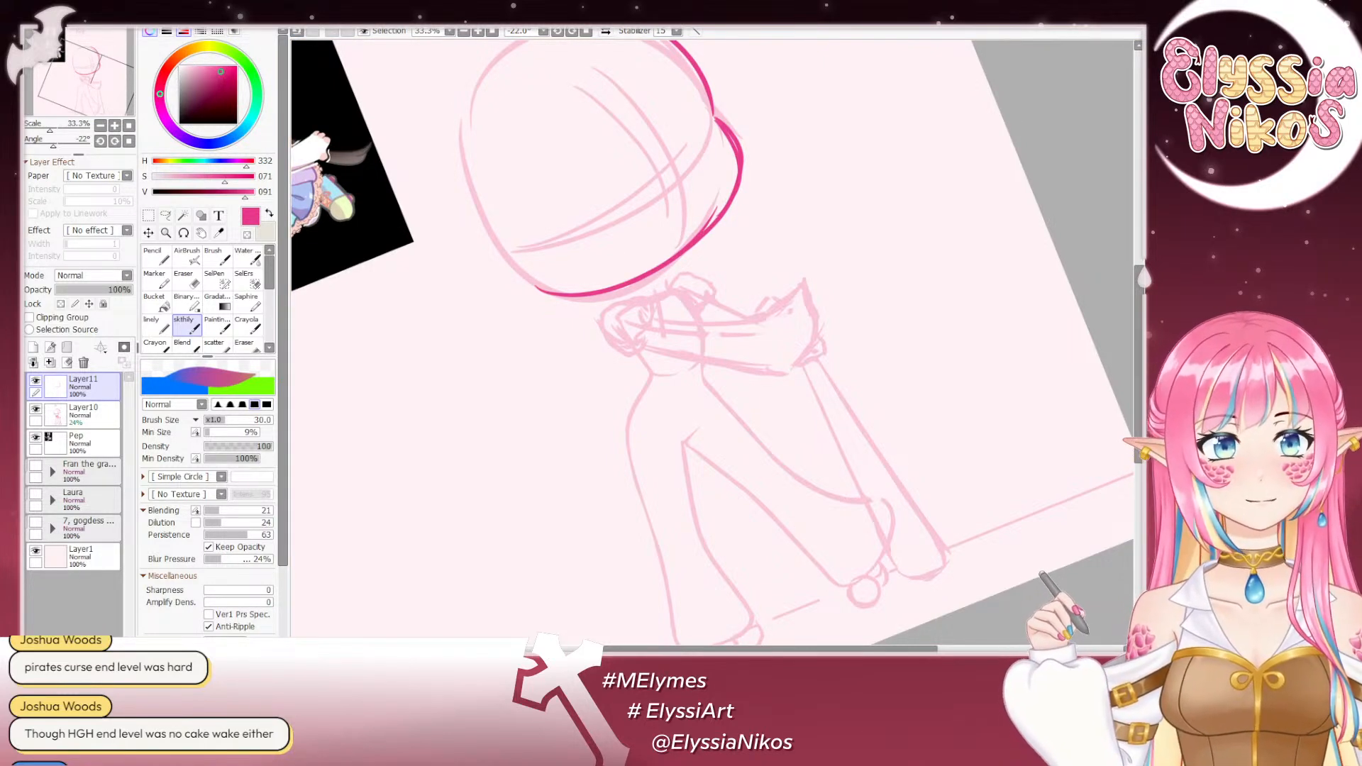
- Extend the jaw line upward on the head's image-left side past the faded sketch outline
drag(659, 144, 696, 287)
drag(565, 155, 599, 100)
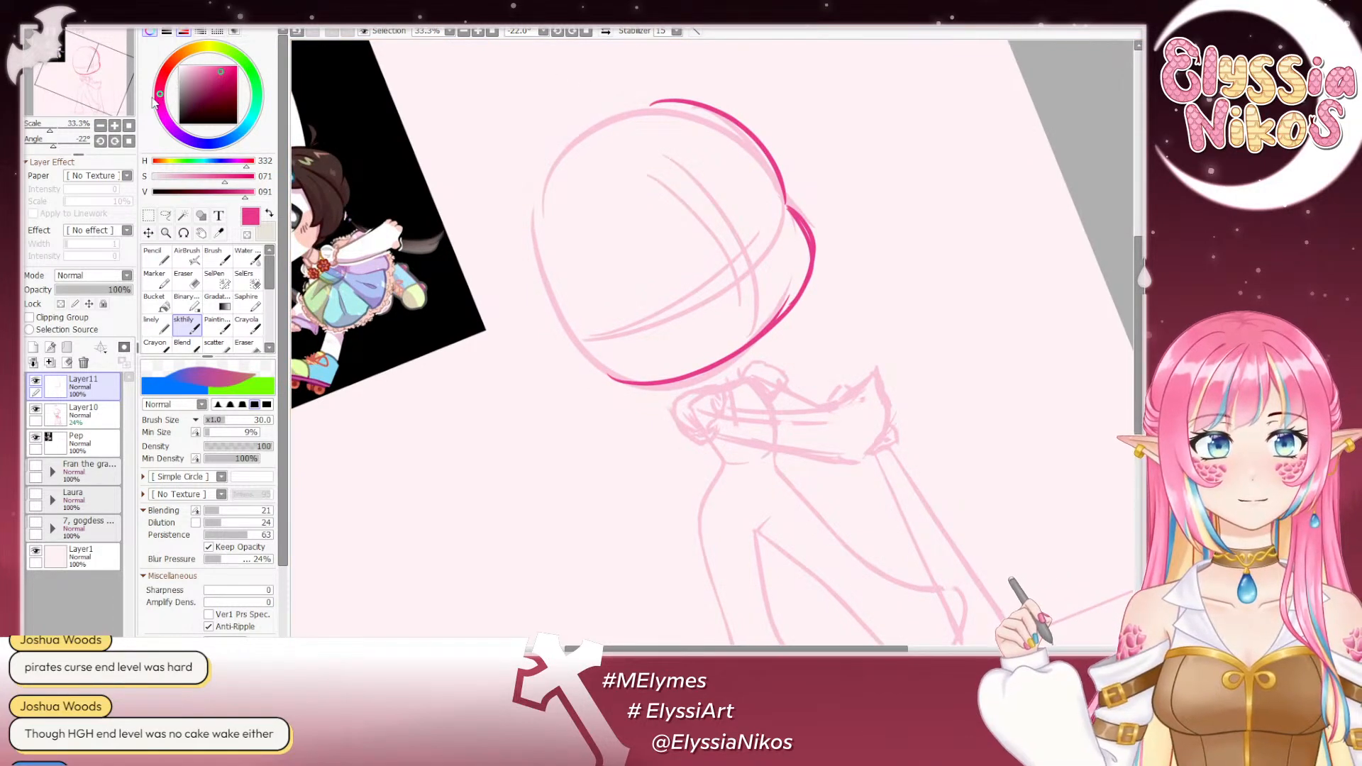
drag(58, 149, 65, 147)
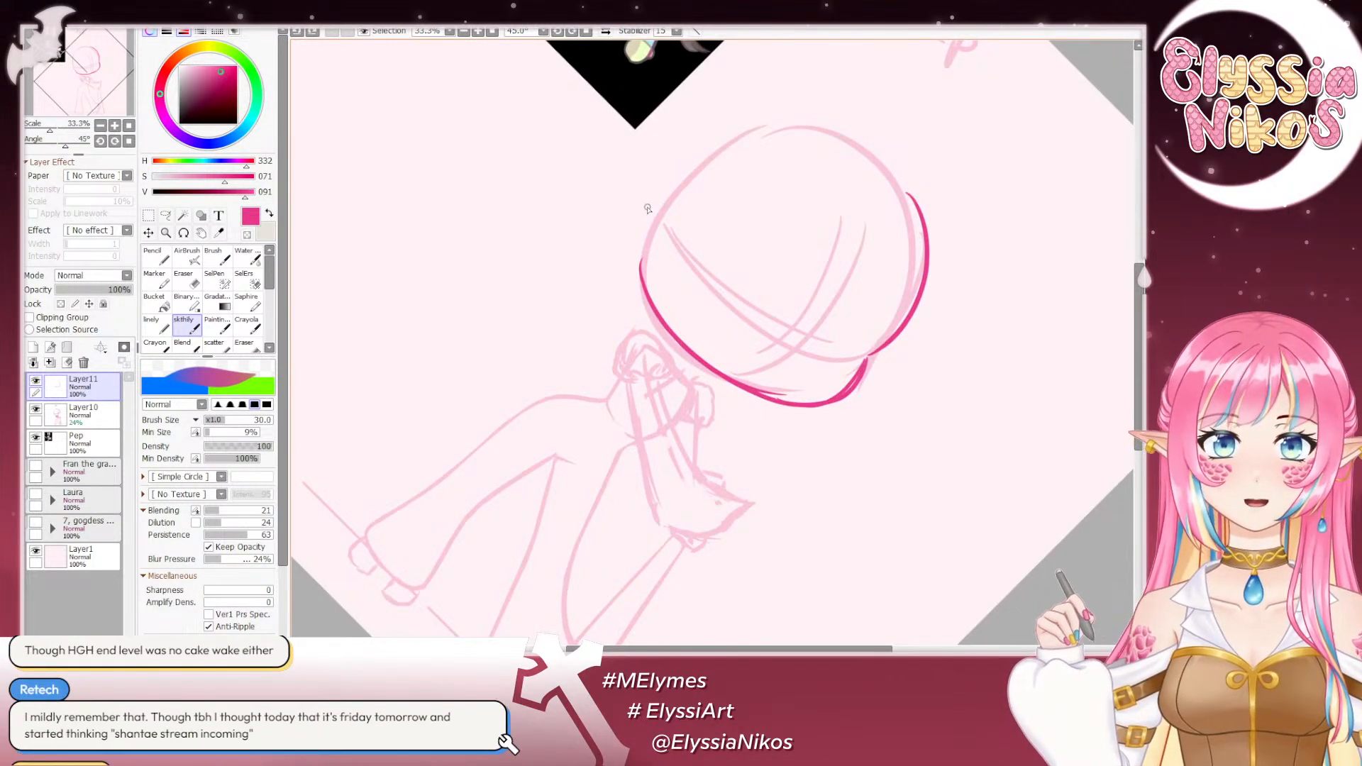
drag(643, 220, 678, 333)
key(ctrl+z)
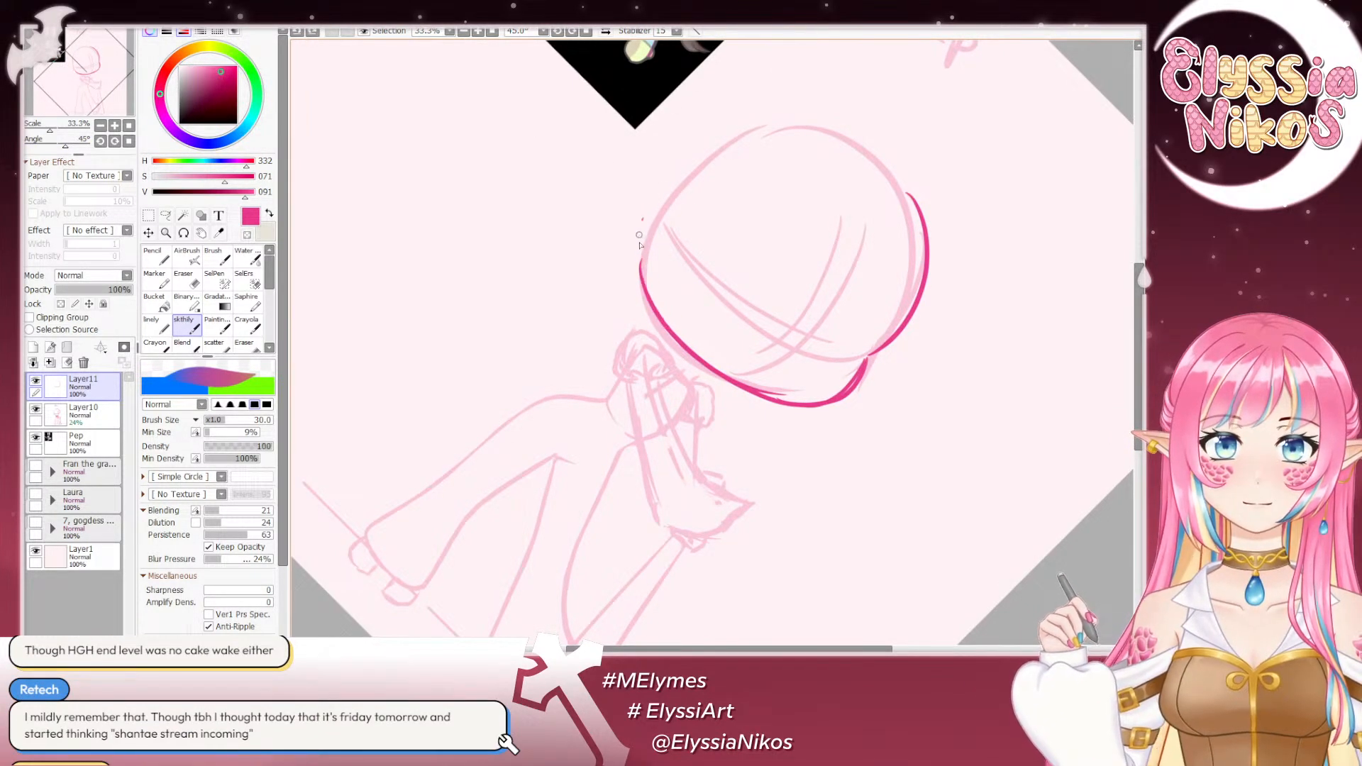
drag(642, 219, 671, 328)
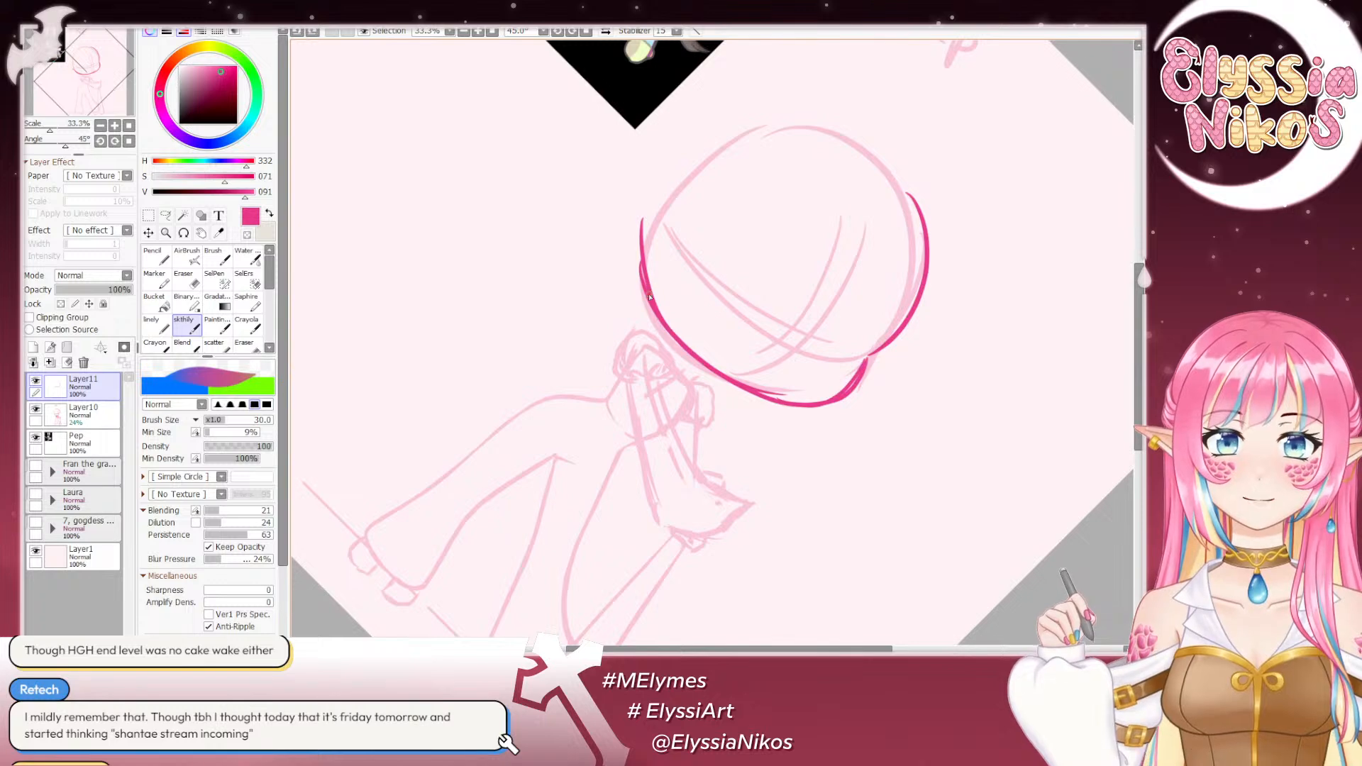
key(Delete)
drag(639, 333, 654, 241)
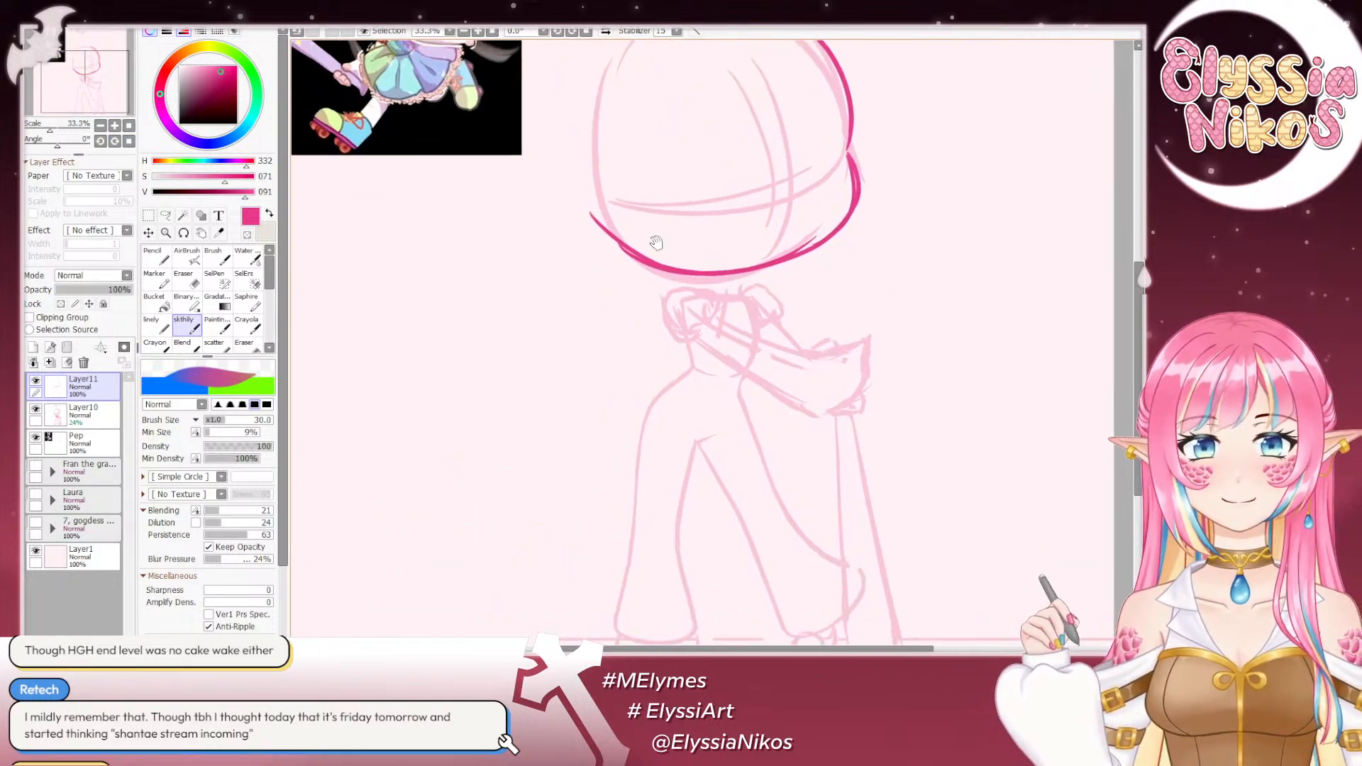
- Erase the excess line at the notch where the upper head outline meets the image-right cheek, using the size 53 eraser
click(191, 280)
drag(55, 144, 77, 145)
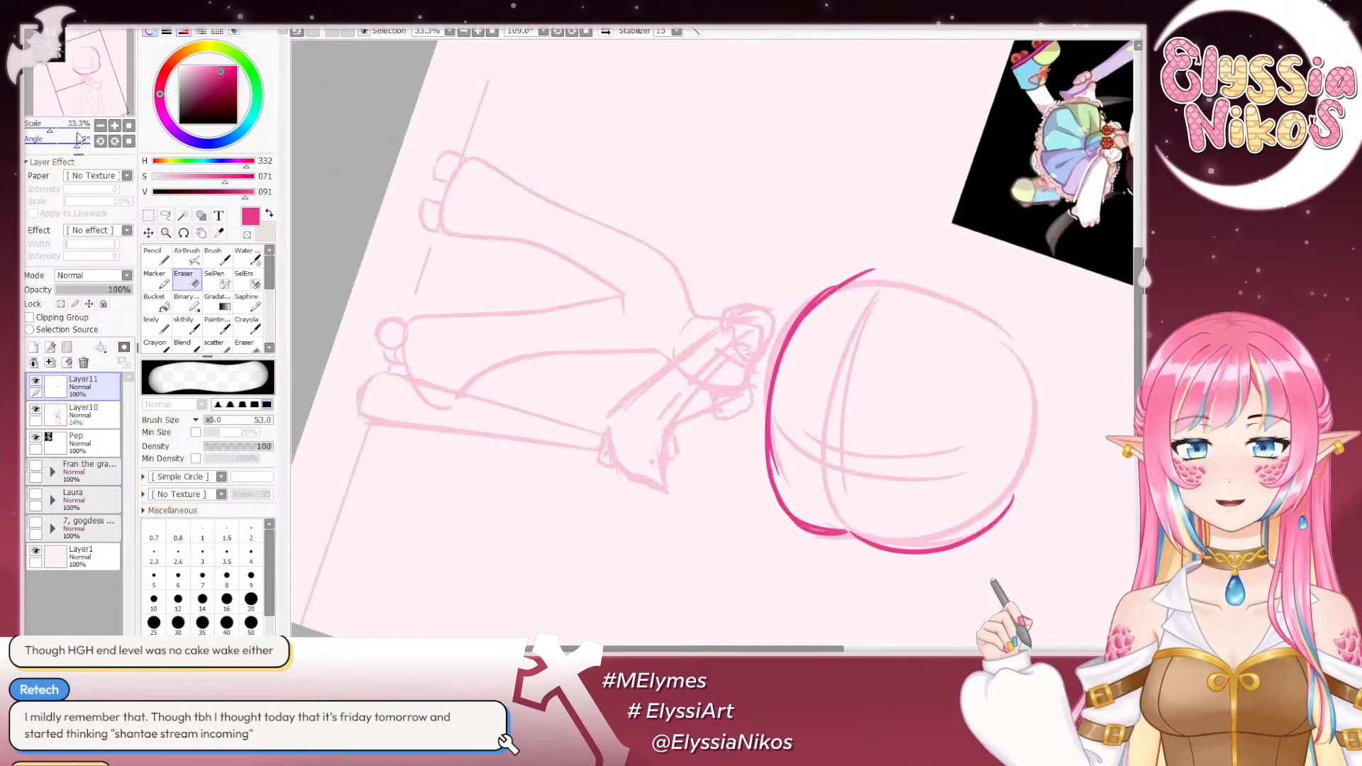
mouse_move(836, 257)
mouse_down()
mouse_move(811, 56)
mouse_move(754, 105)
mouse_up()
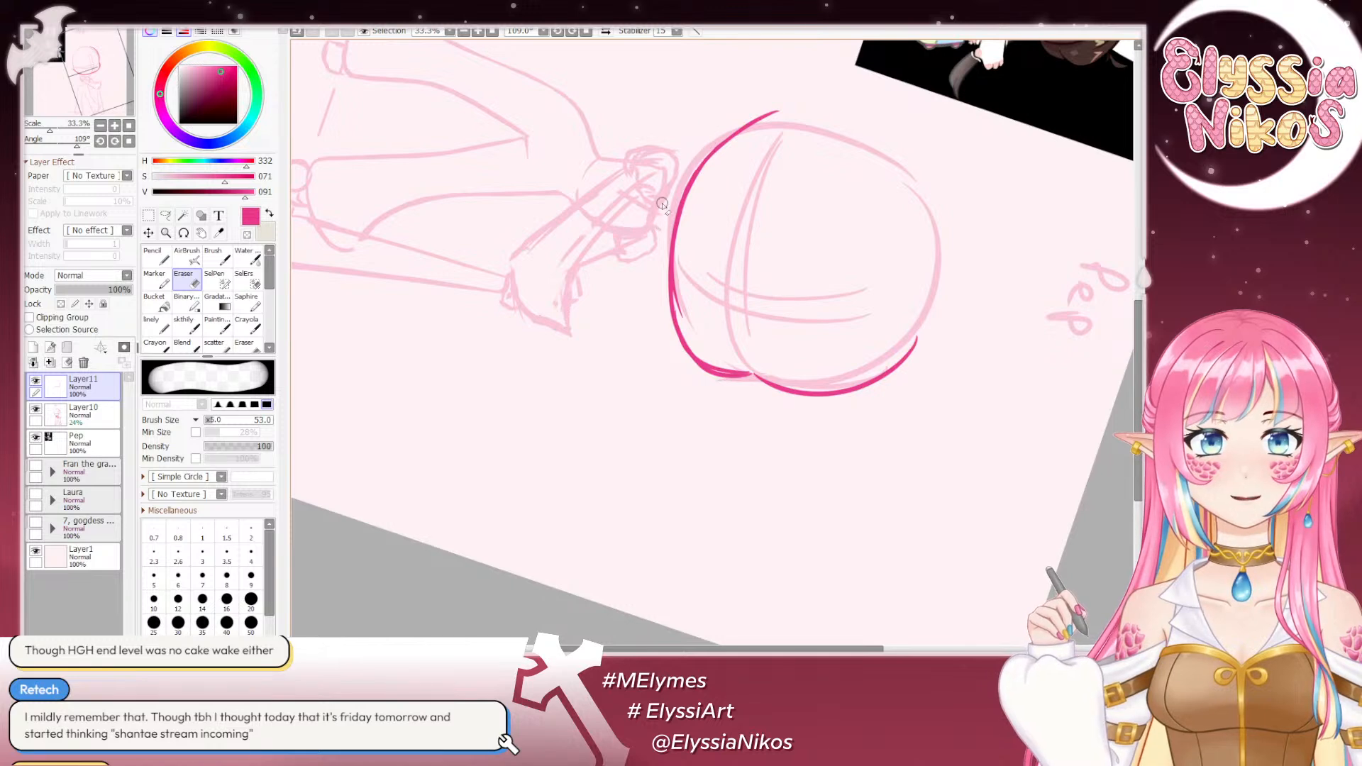
click(114, 142)
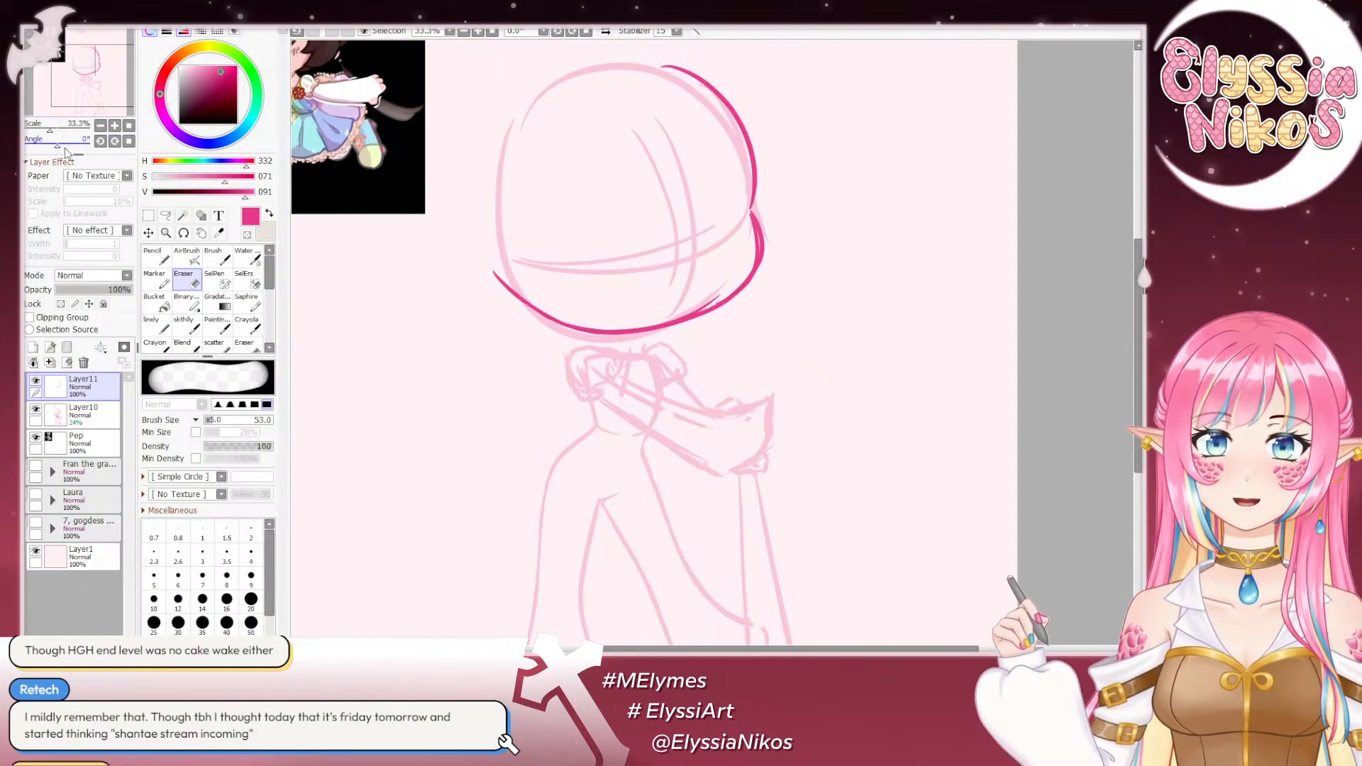
drag(64, 146, 40, 146)
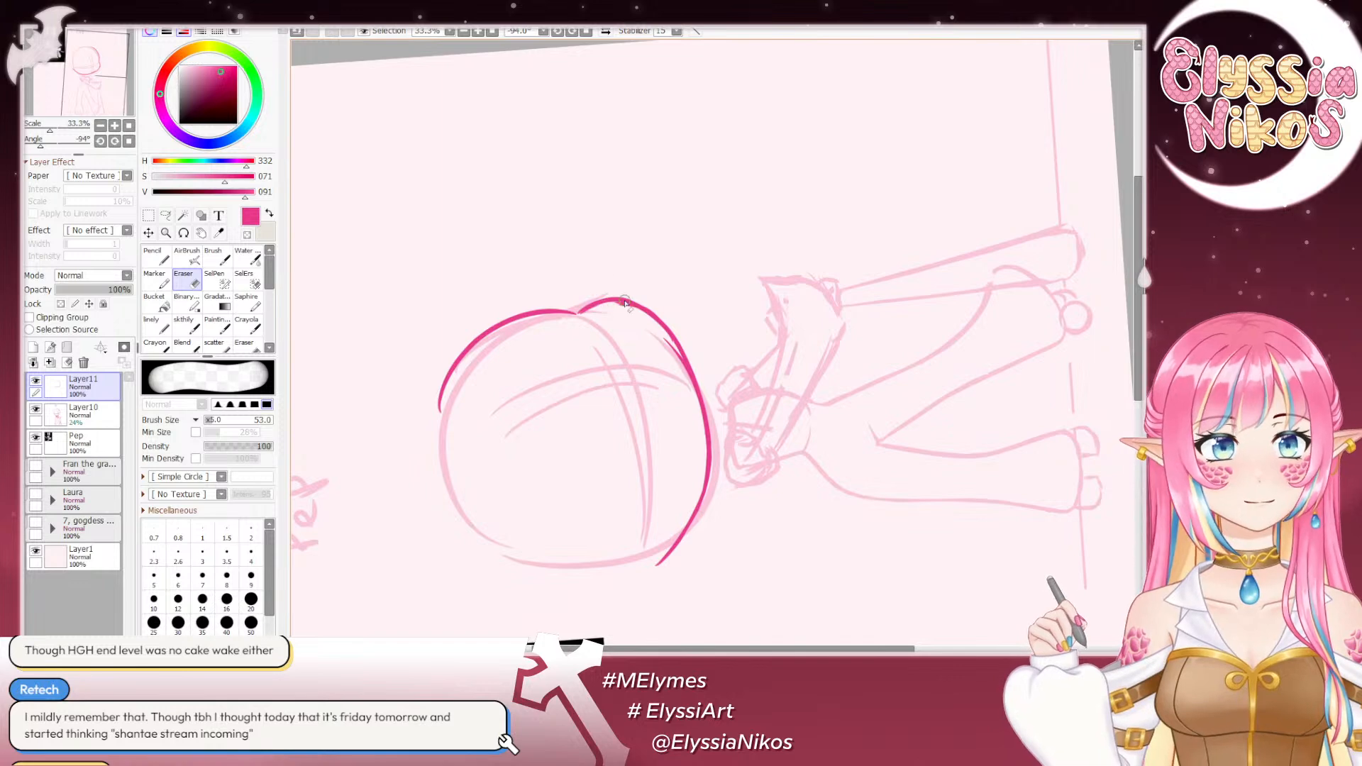
drag(619, 347, 605, 292)
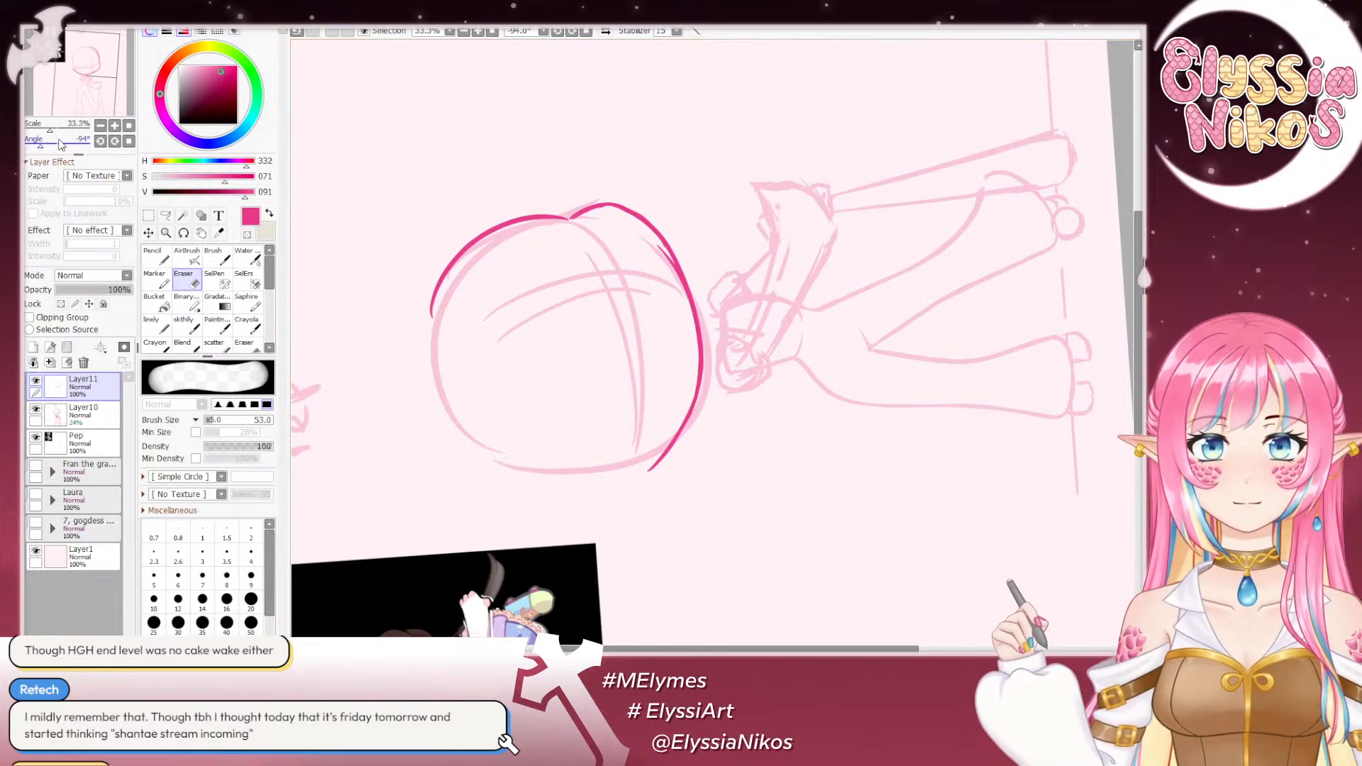
- Trim the inner edge of the line between the image-right cheek and the jaw with the eraser to smooth it
drag(41, 147, 51, 146)
key(ctrl+z)
mouse_move(765, 178)
mouse_down()
mouse_move(768, 228)
mouse_move(773, 209)
mouse_move(715, 298)
mouse_up()
key(ctrl+z)
key(ctrl+z)
key(ctrl+z)
key(ctrl+z)
drag(770, 224, 715, 303)
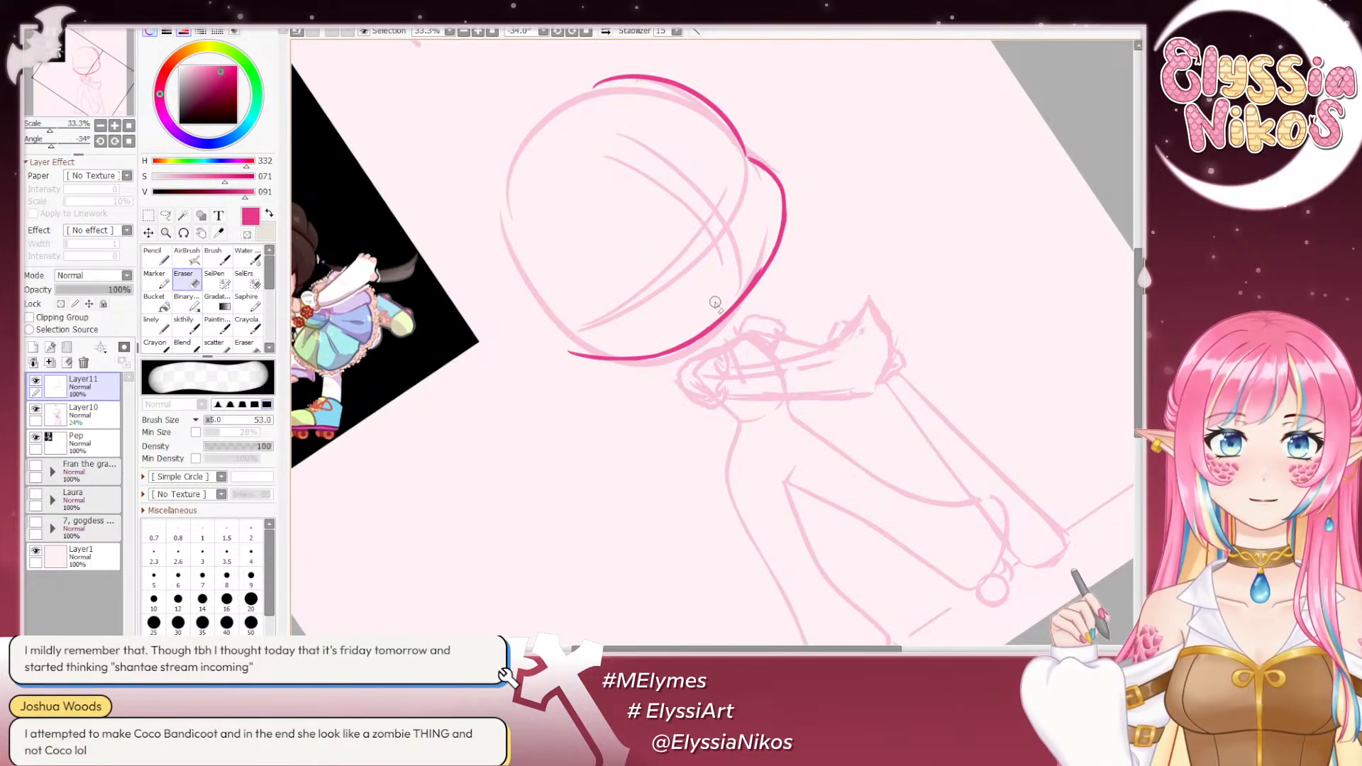
key(ctrl+z)
drag(775, 228, 697, 325)
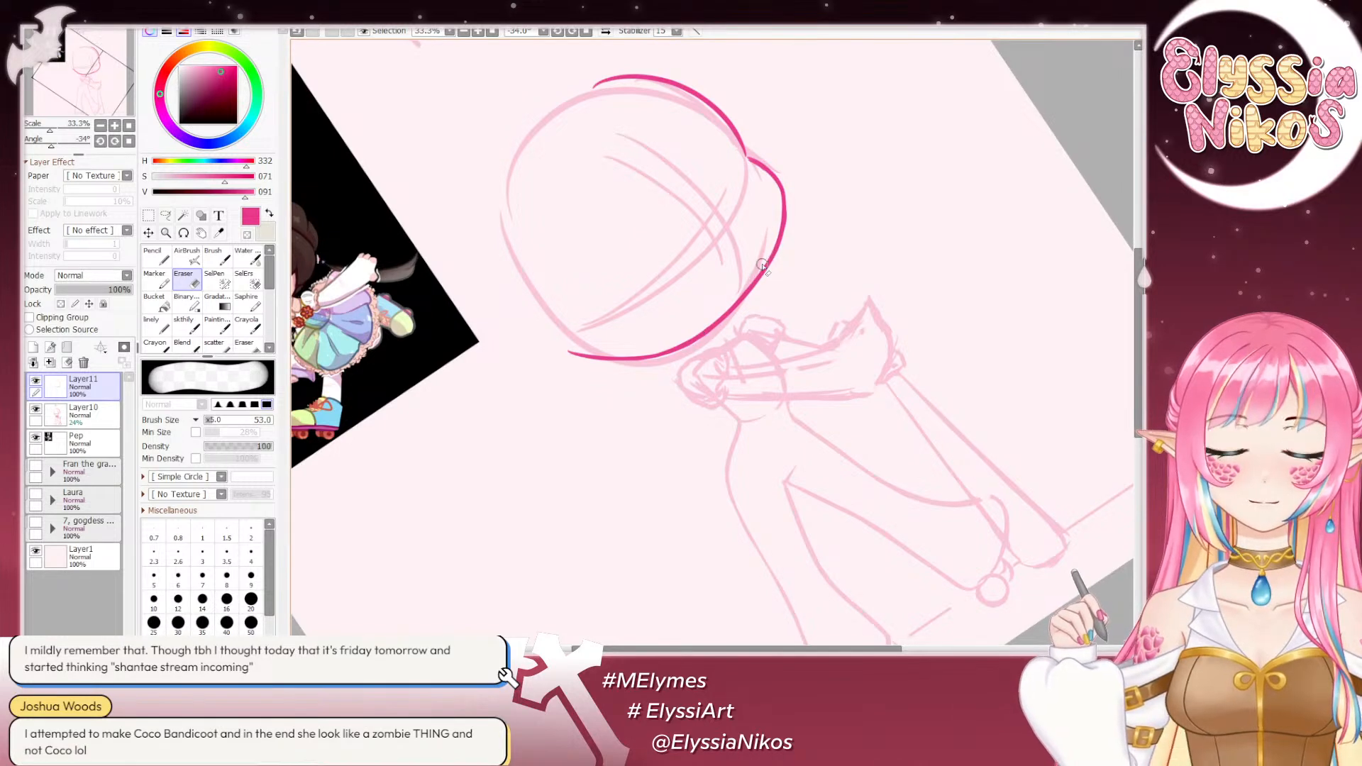
drag(767, 254, 678, 332)
key(ctrl+z)
key(ctrl+z)
drag(749, 263, 688, 324)
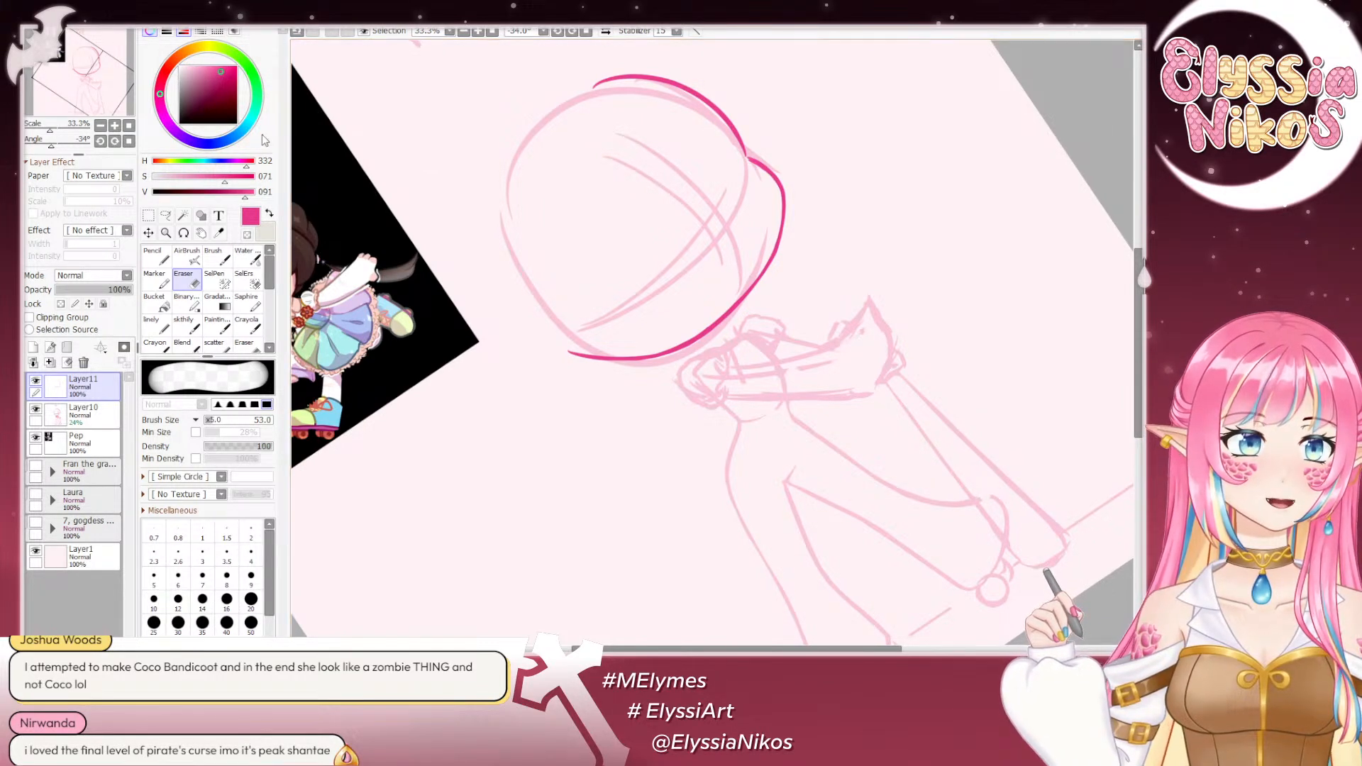
- Thicken the upper part of the image-right cheek curve with the size 30 sketch brush
click(130, 141)
click(101, 125)
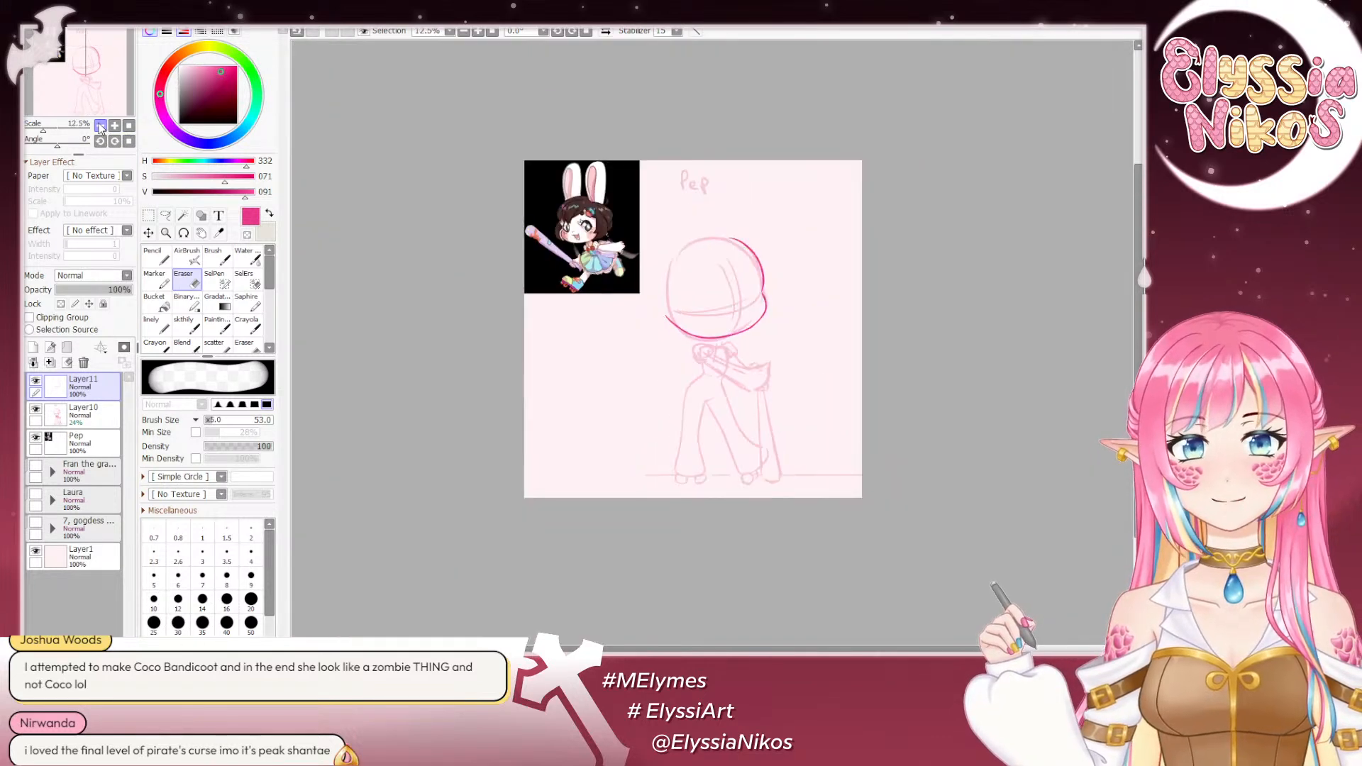
click(114, 126)
click(114, 126)
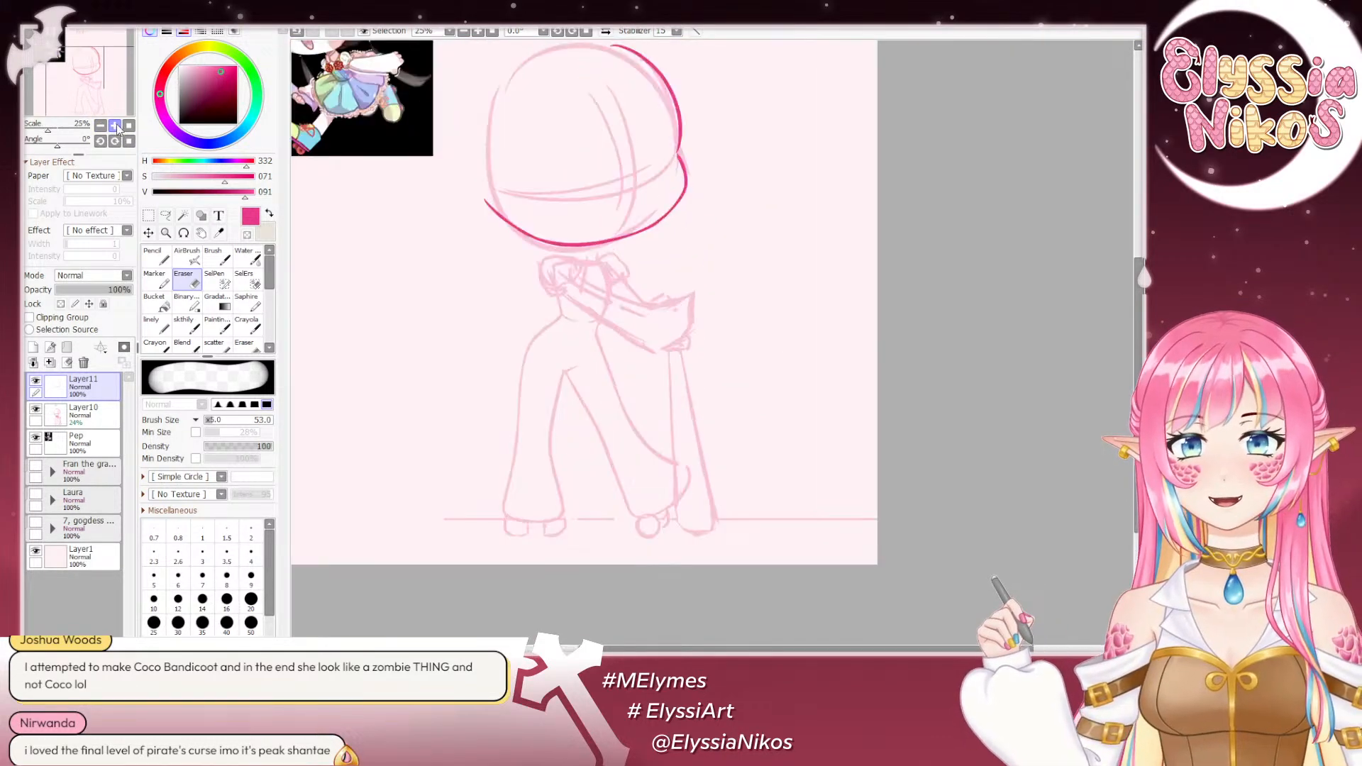
click(114, 126)
click(114, 126)
drag(58, 146, 39, 153)
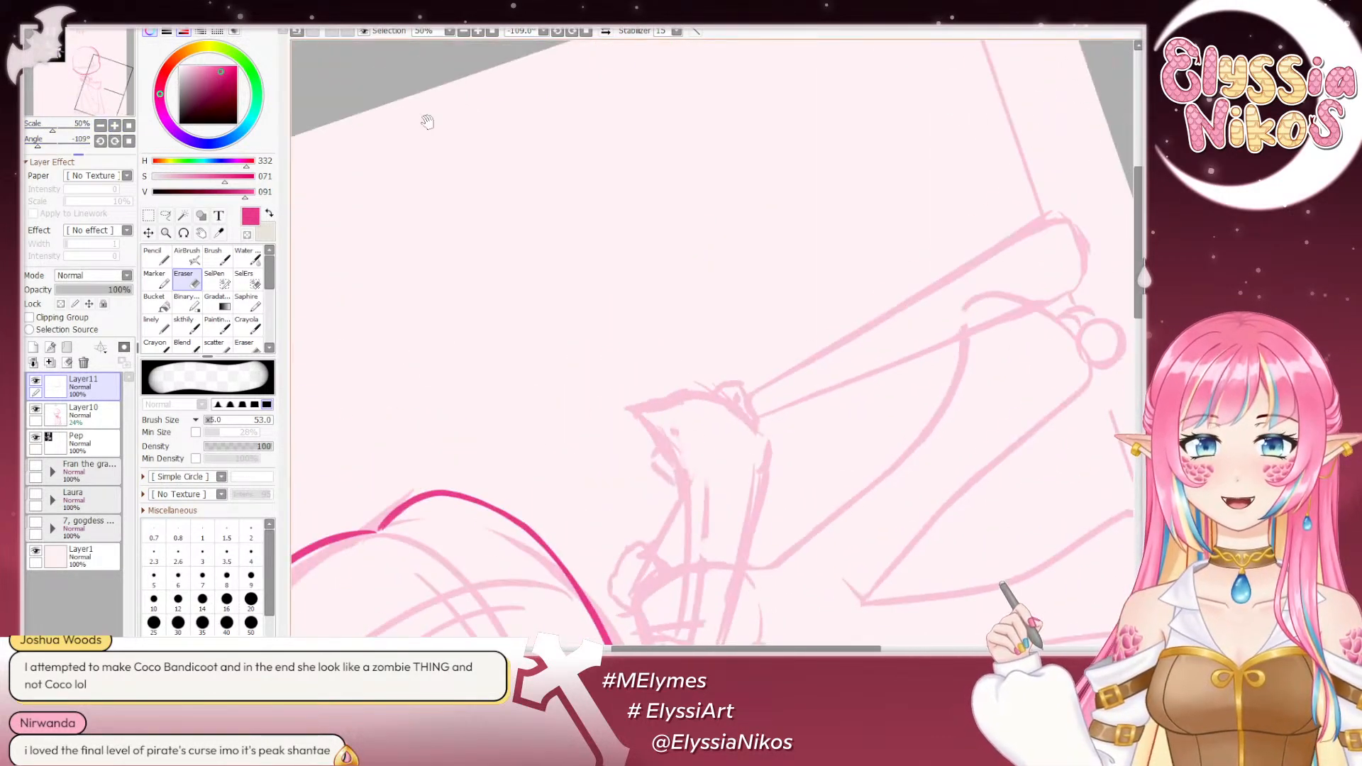
drag(428, 121, 781, 267)
drag(747, 497, 663, 91)
drag(39, 154, 49, 153)
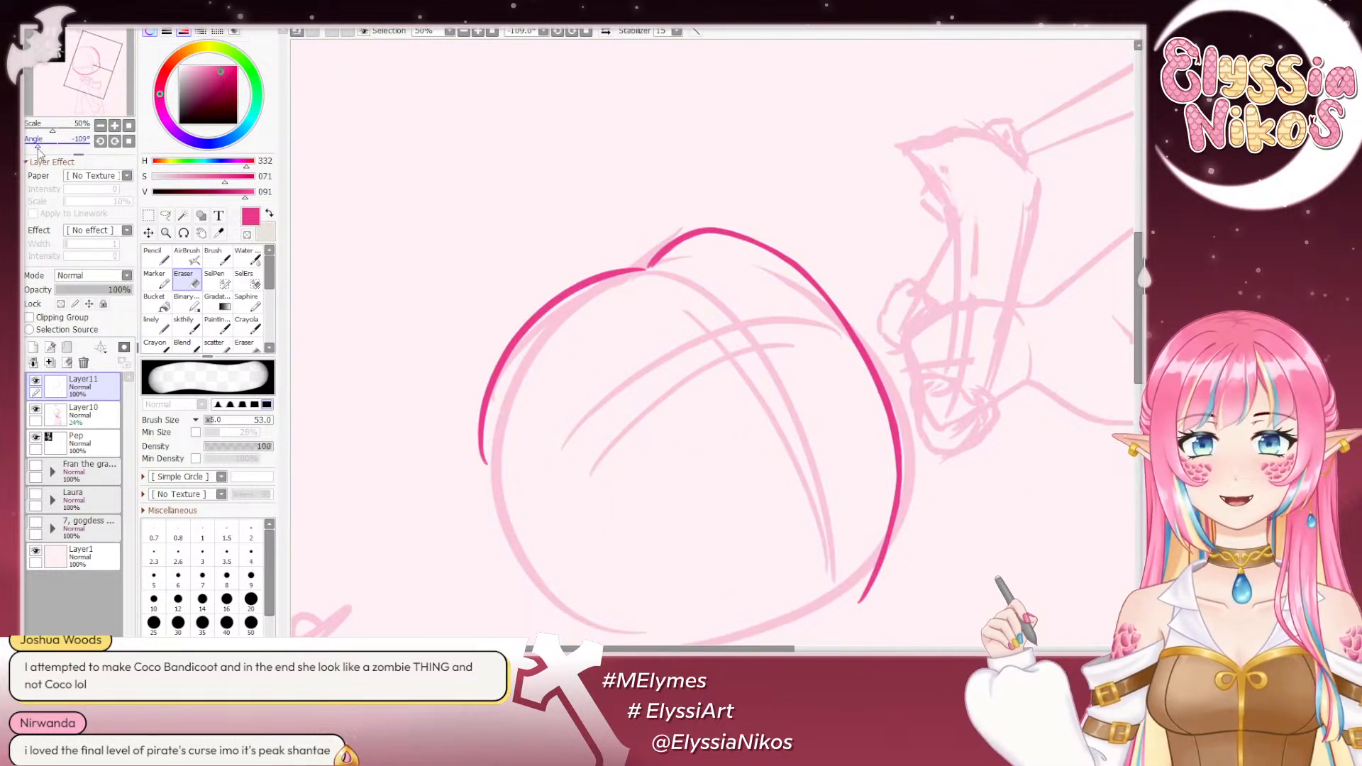
click(186, 325)
scroll(796, 194, down, 3)
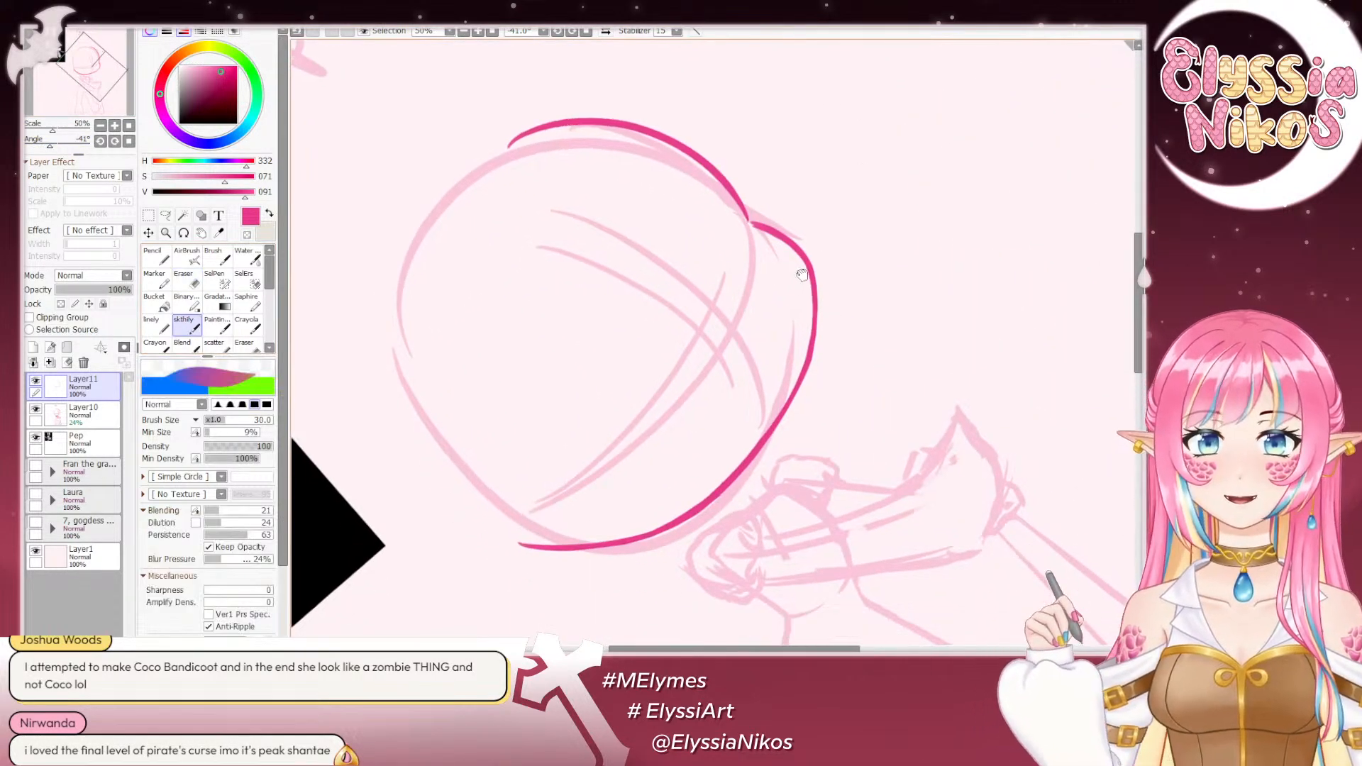
drag(761, 183, 824, 240)
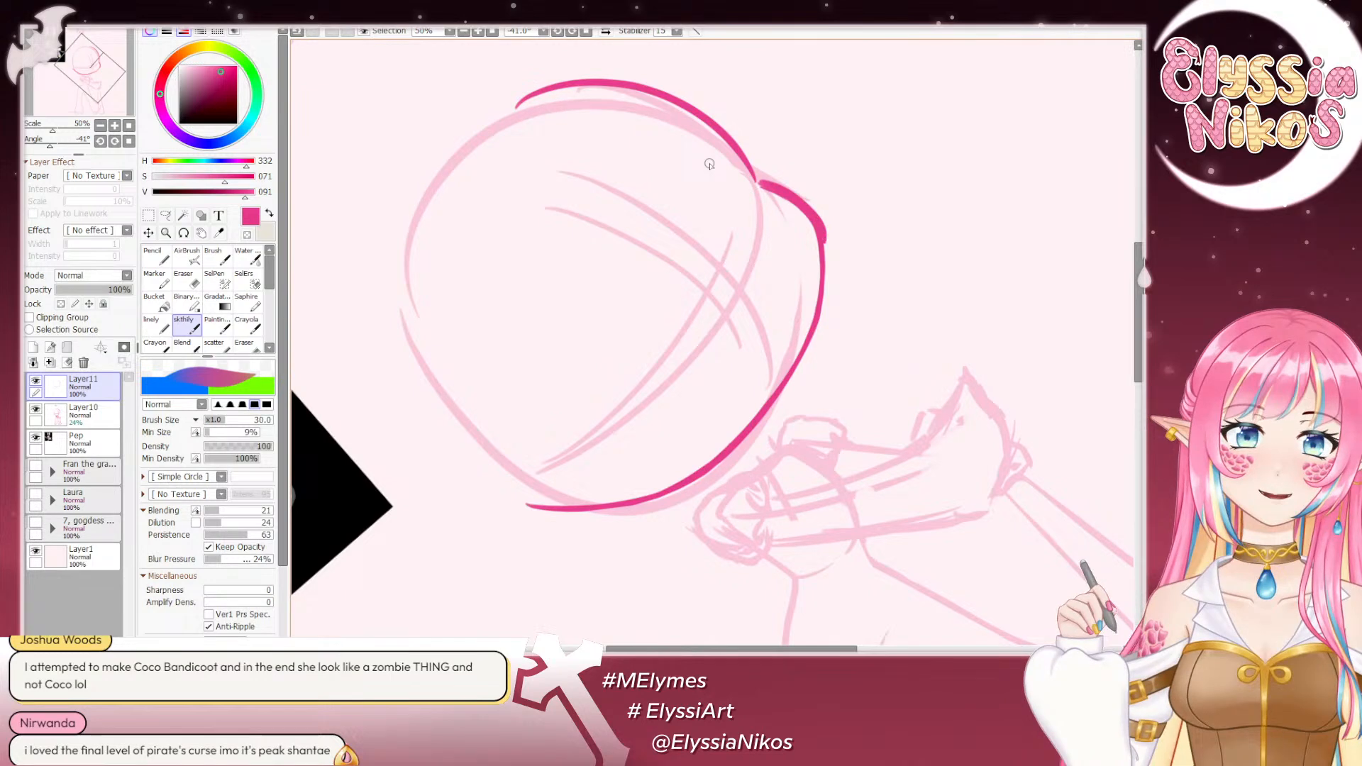
click(128, 140)
drag(750, 300, 692, 241)
key(ctrl+z)
drag(793, 193, 814, 265)
key(ctrl+z)
key(ctrl+z)
mouse_move(793, 195)
mouse_down()
mouse_move(812, 263)
mouse_move(792, 225)
mouse_move(802, 186)
mouse_up()
key(ctrl+z)
mouse_move(804, 127)
mouse_down()
mouse_move(819, 143)
mouse_move(819, 215)
mouse_move(819, 177)
mouse_up()
key(ctrl+z)
key(ctrl+z)
key(ctrl+z)
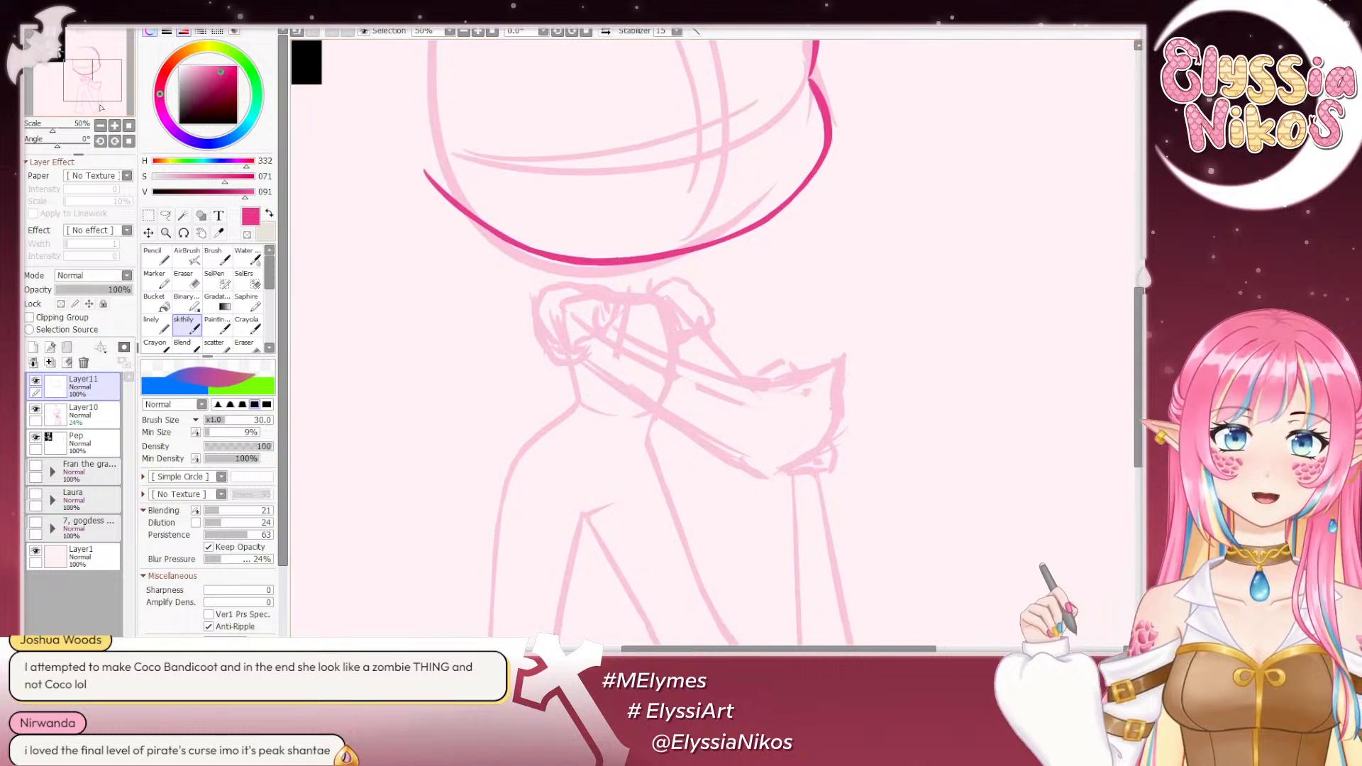
- Thicken the middle of the image-right cheek curve with the sketch brush so it flows evenly toward the jaw
click(46, 143)
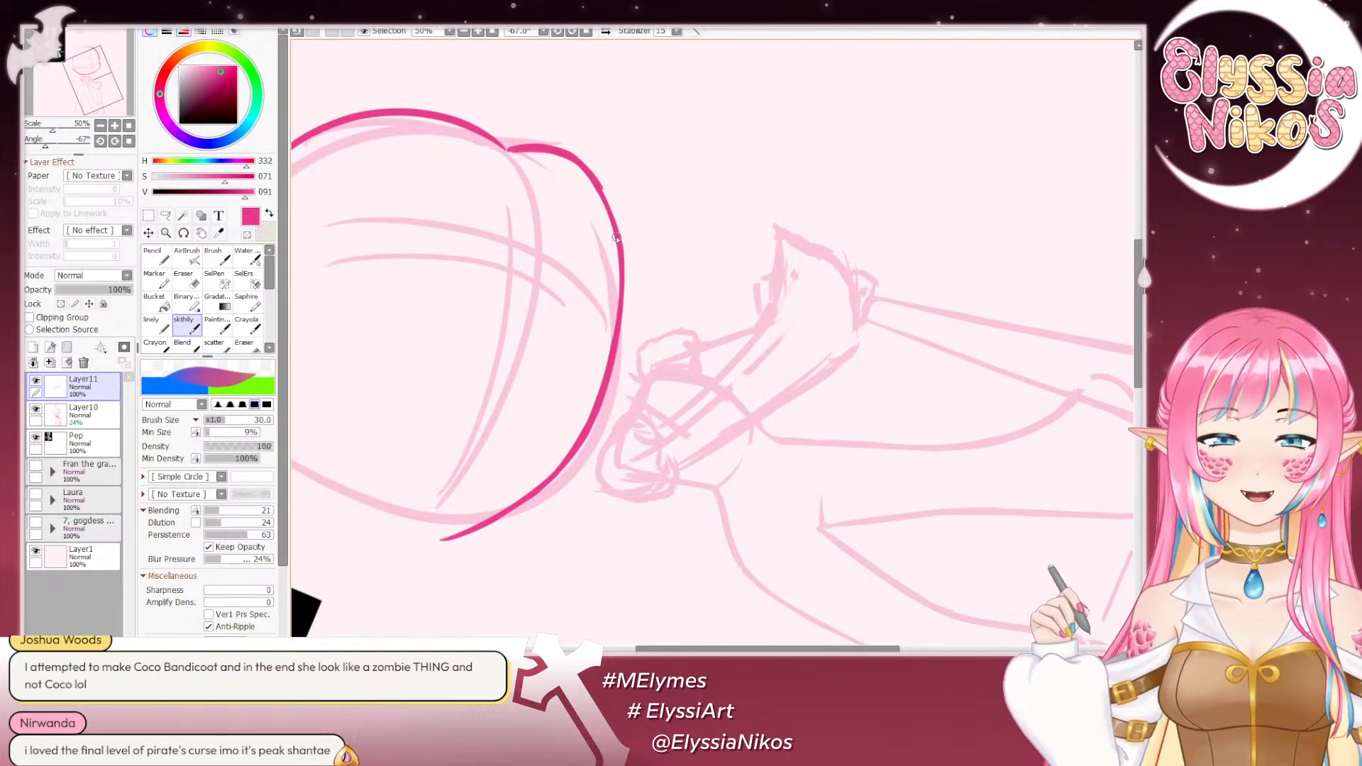
drag(616, 238, 618, 245)
key(ctrl+z)
drag(561, 151, 620, 245)
key(ctrl+z)
mouse_move(567, 154)
mouse_down()
mouse_move(611, 202)
mouse_move(627, 255)
mouse_up()
key(ctrl+z)
drag(613, 198, 624, 278)
key(ctrl+z)
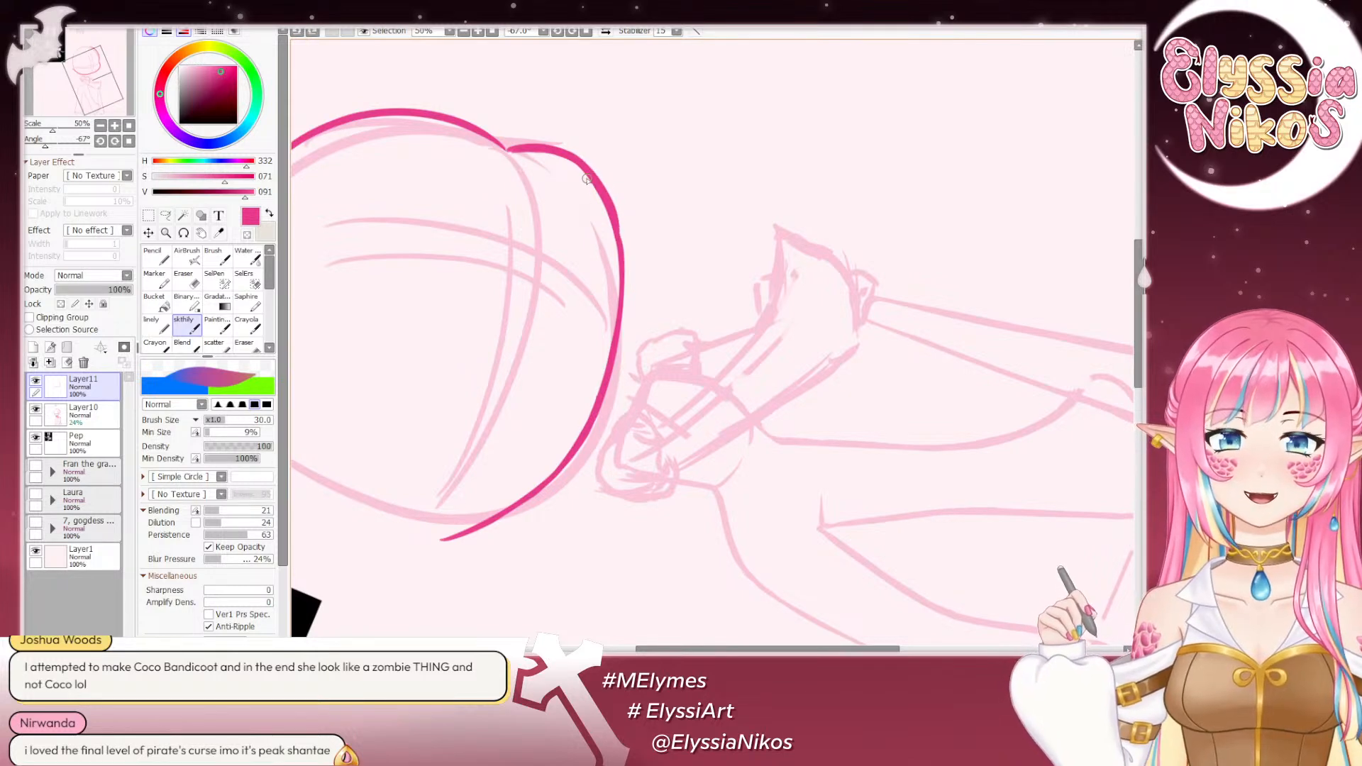
drag(614, 204, 627, 298)
key(ctrl+z)
key(ctrl+z)
drag(612, 197, 622, 297)
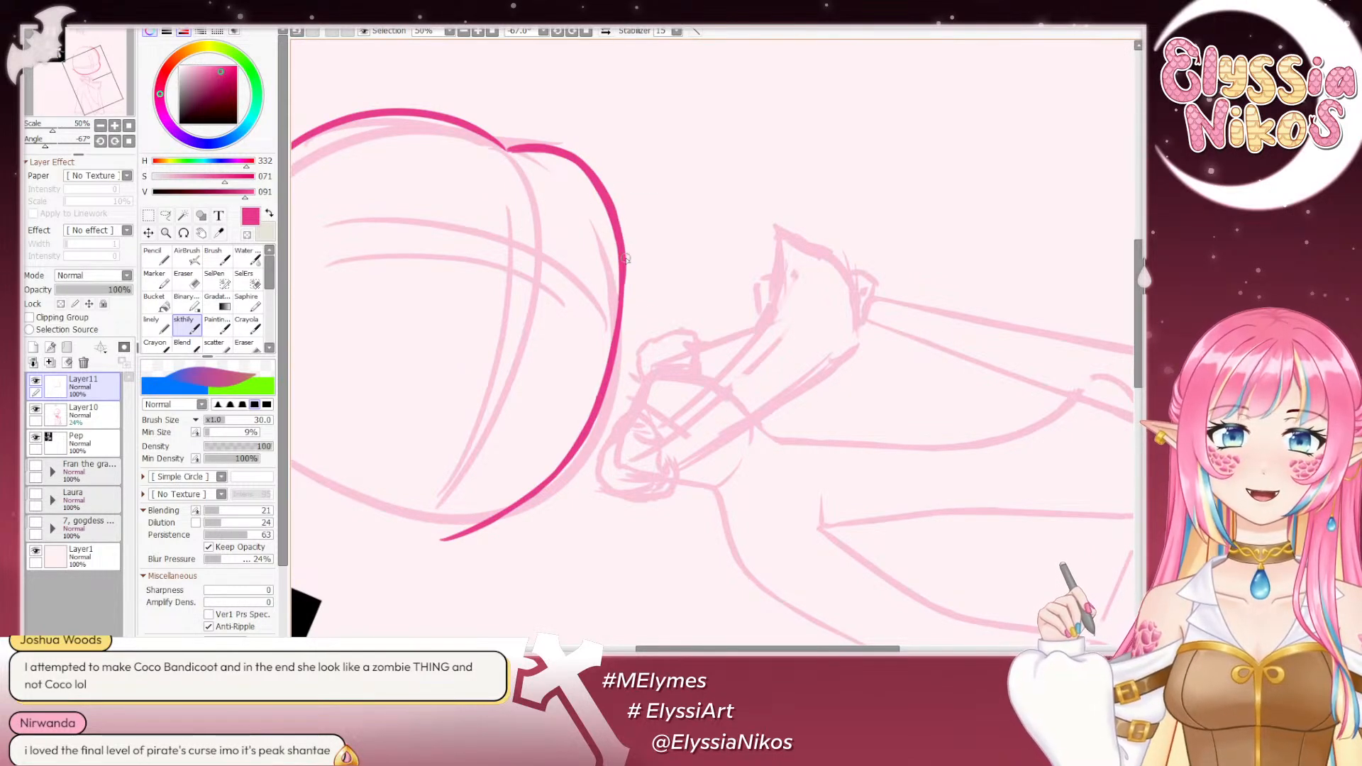
- Clean up the thickened cheek and jaw line with the eraser and check the head outline against the whole canvas
click(184, 279)
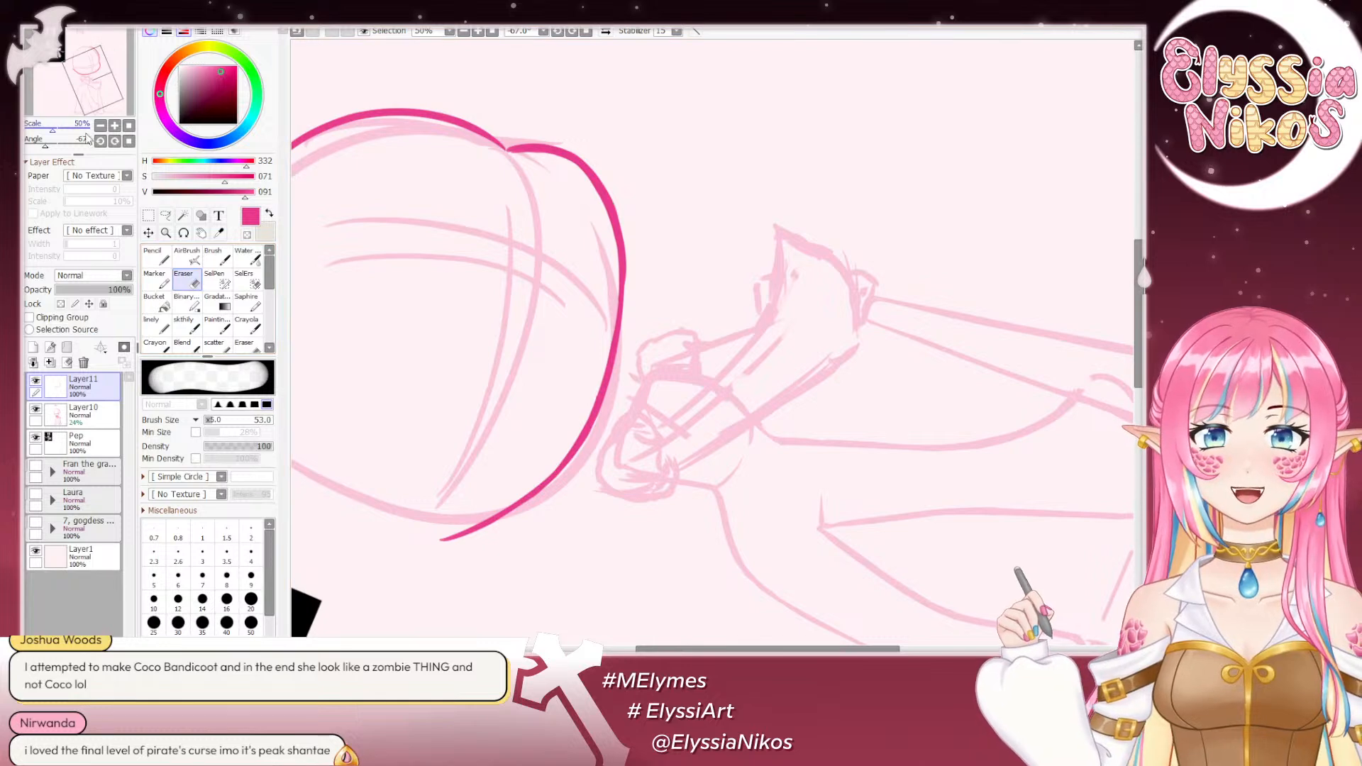
drag(50, 149, 56, 148)
drag(711, 262, 714, 398)
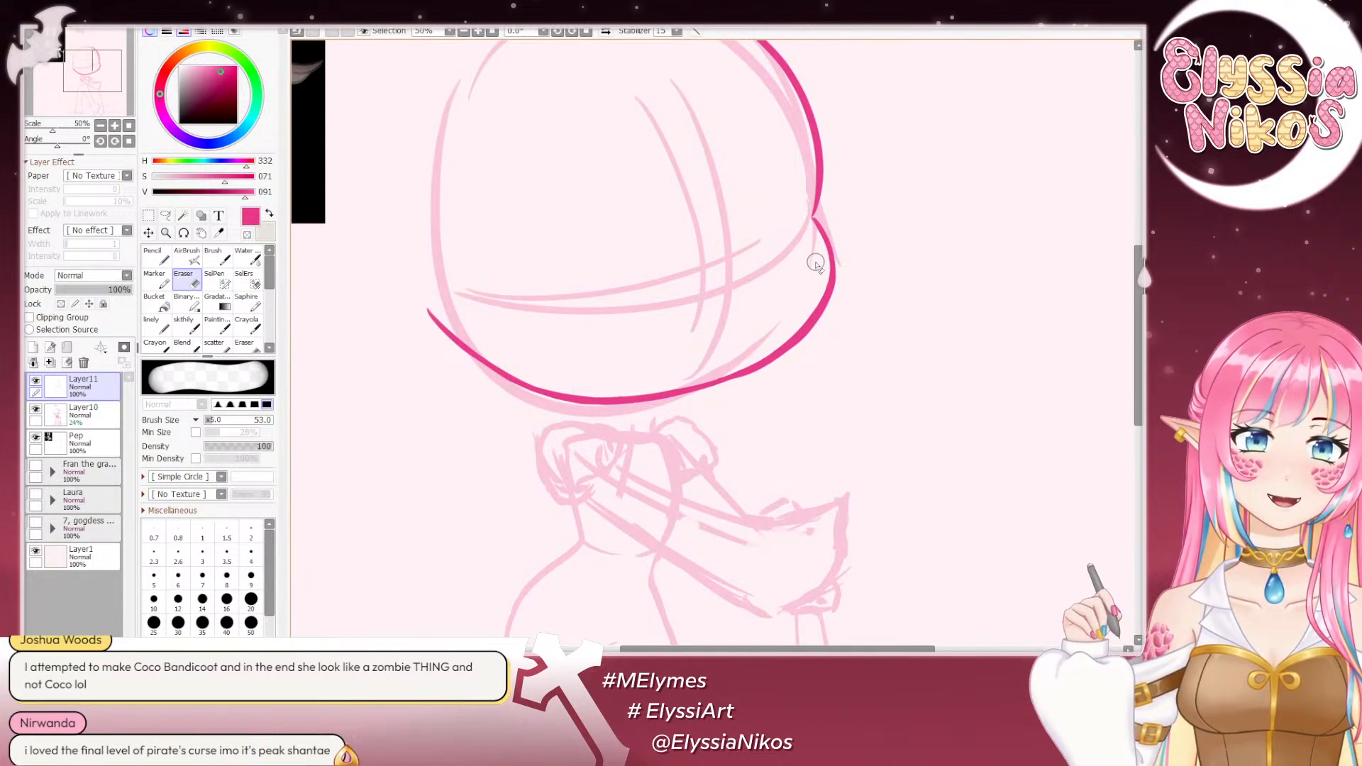
drag(422, 211, 424, 99)
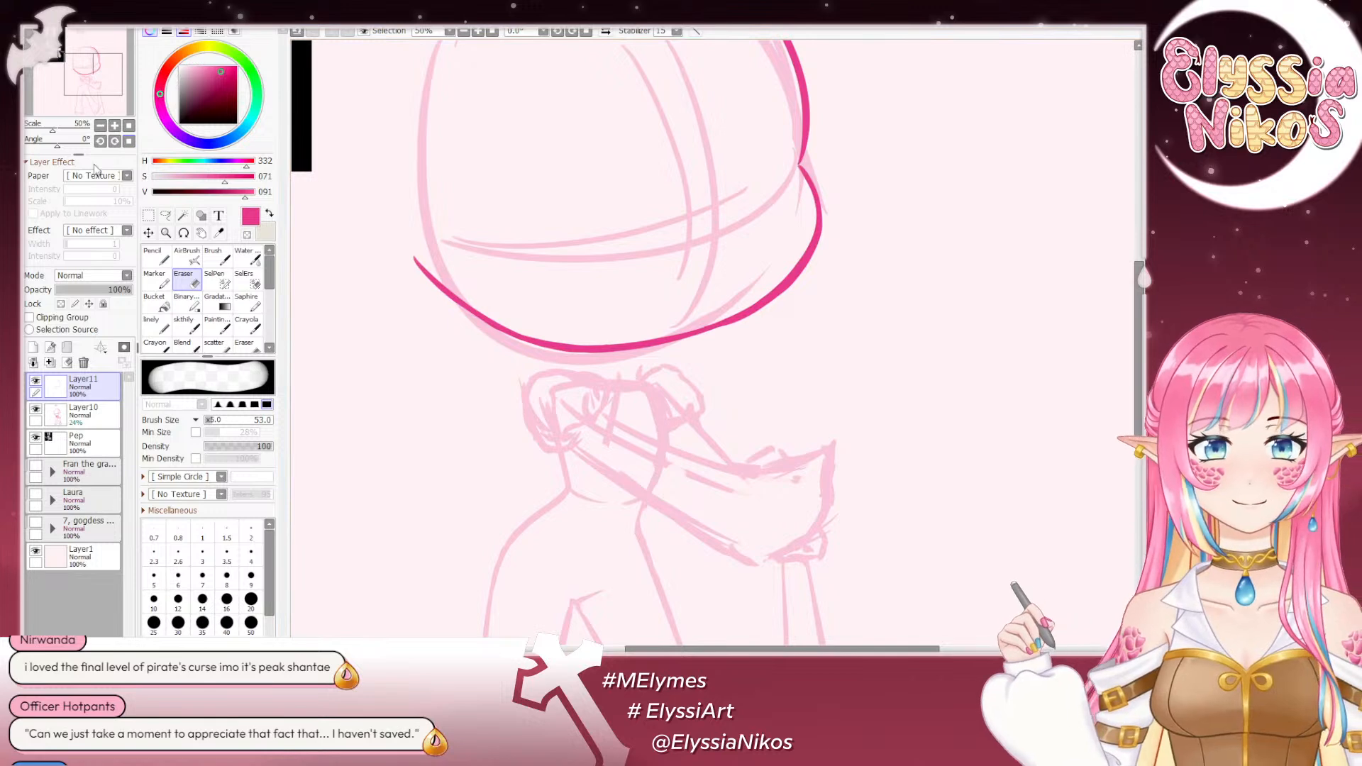
drag(57, 147, 82, 145)
mouse_move(705, 240)
mouse_down()
mouse_move(671, 217)
mouse_move(707, 224)
mouse_up()
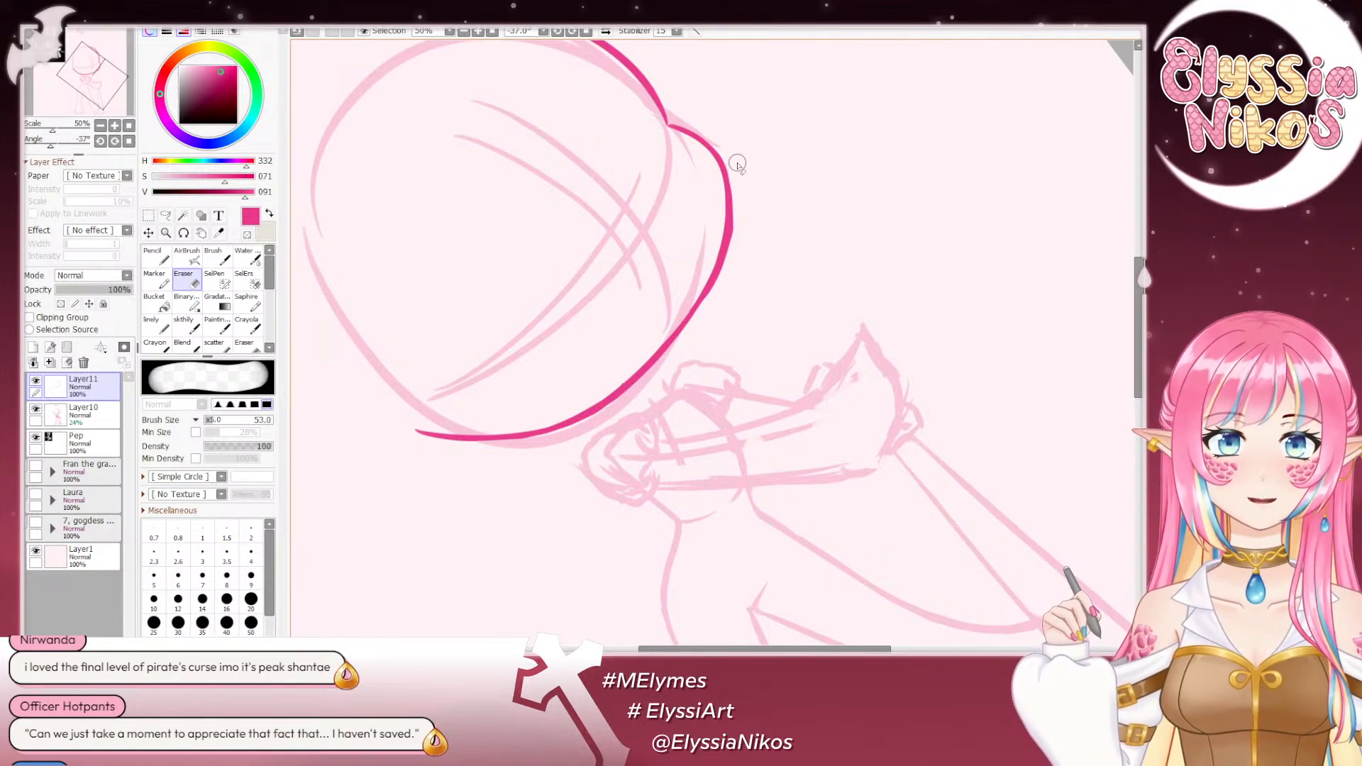
drag(752, 236, 773, 189)
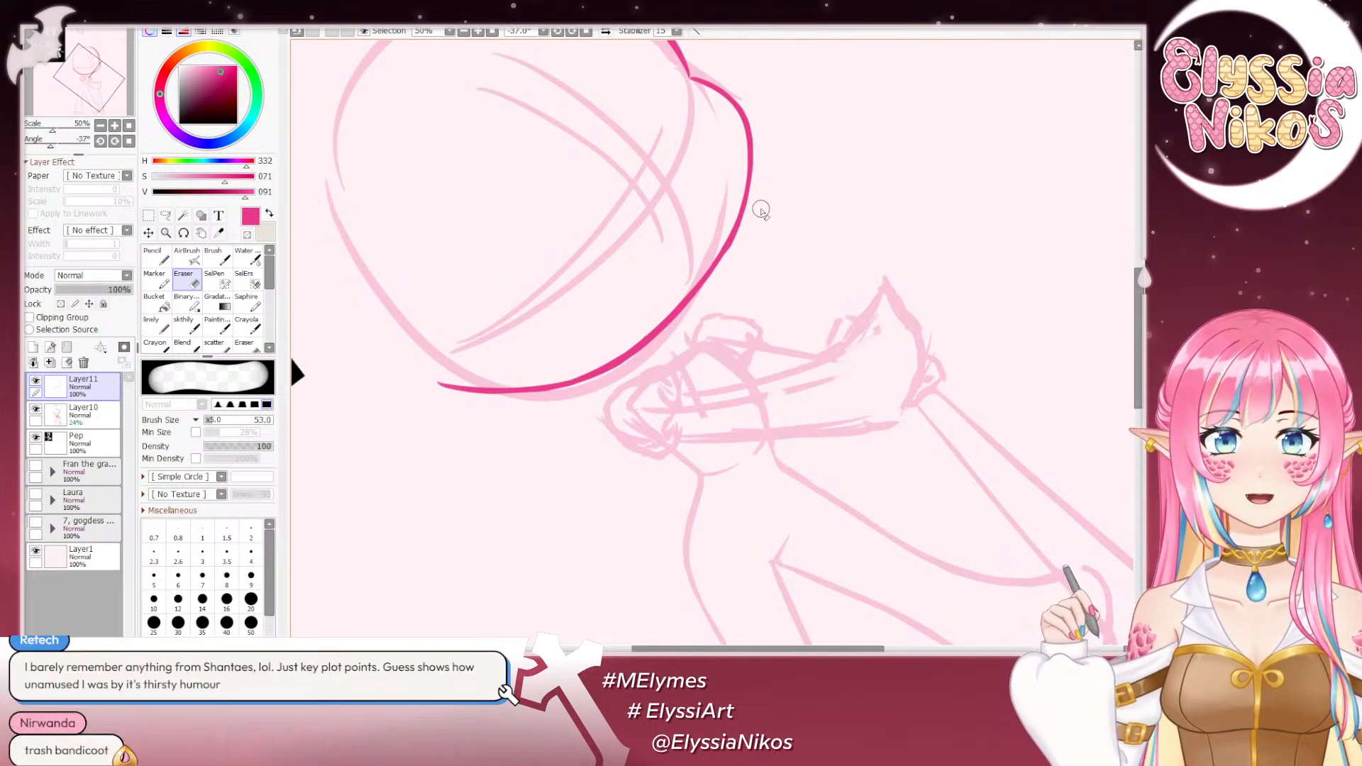
click(128, 141)
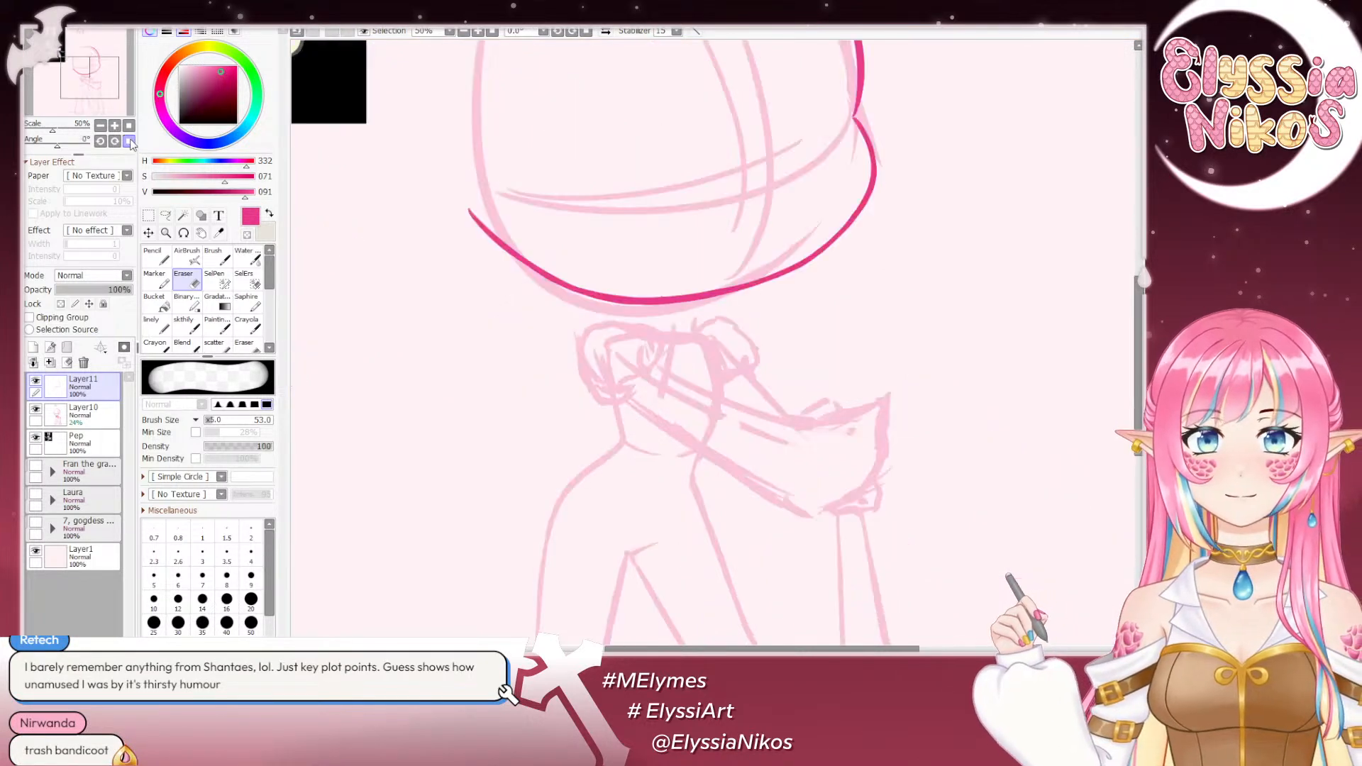
click(100, 125)
click(100, 126)
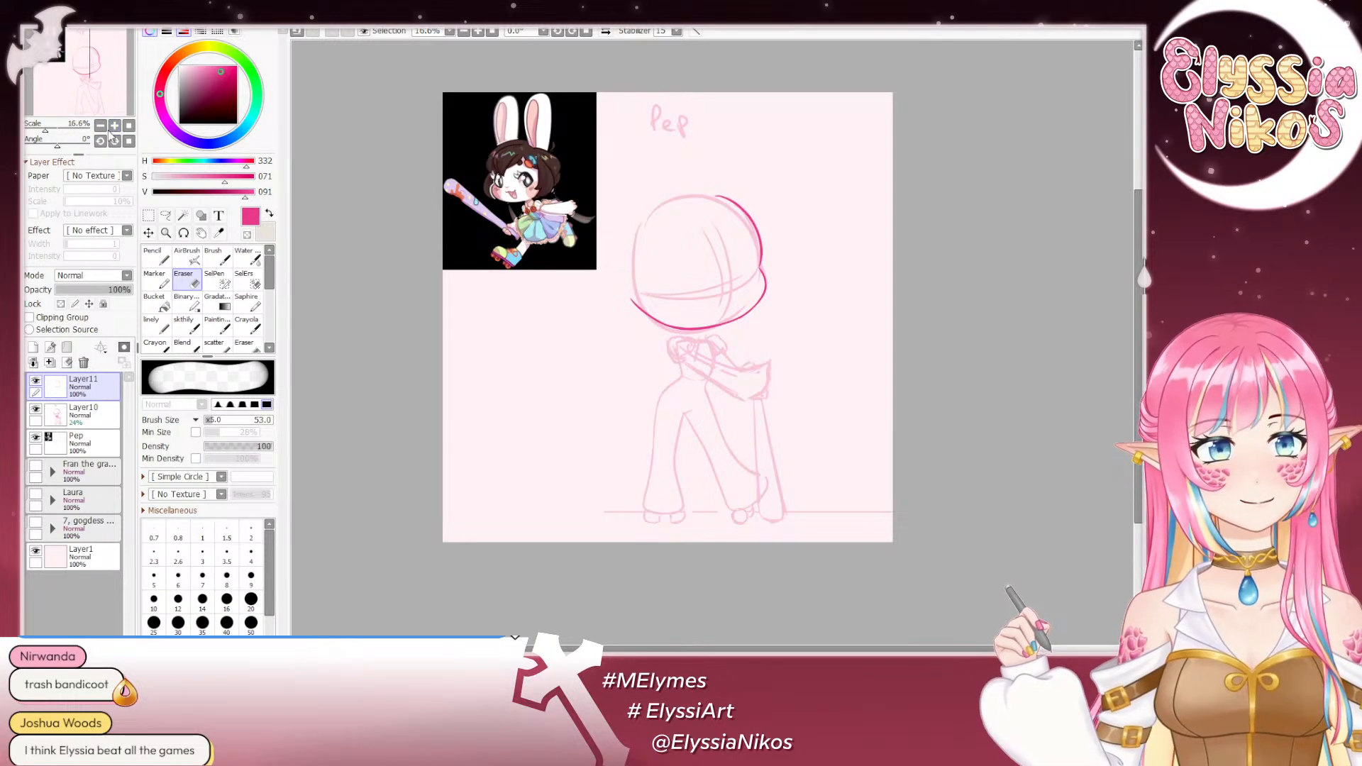
- Examine the redrawn head outline at several zoom levels and with the canvas rotated to check its curve
drag(562, 206, 533, 230)
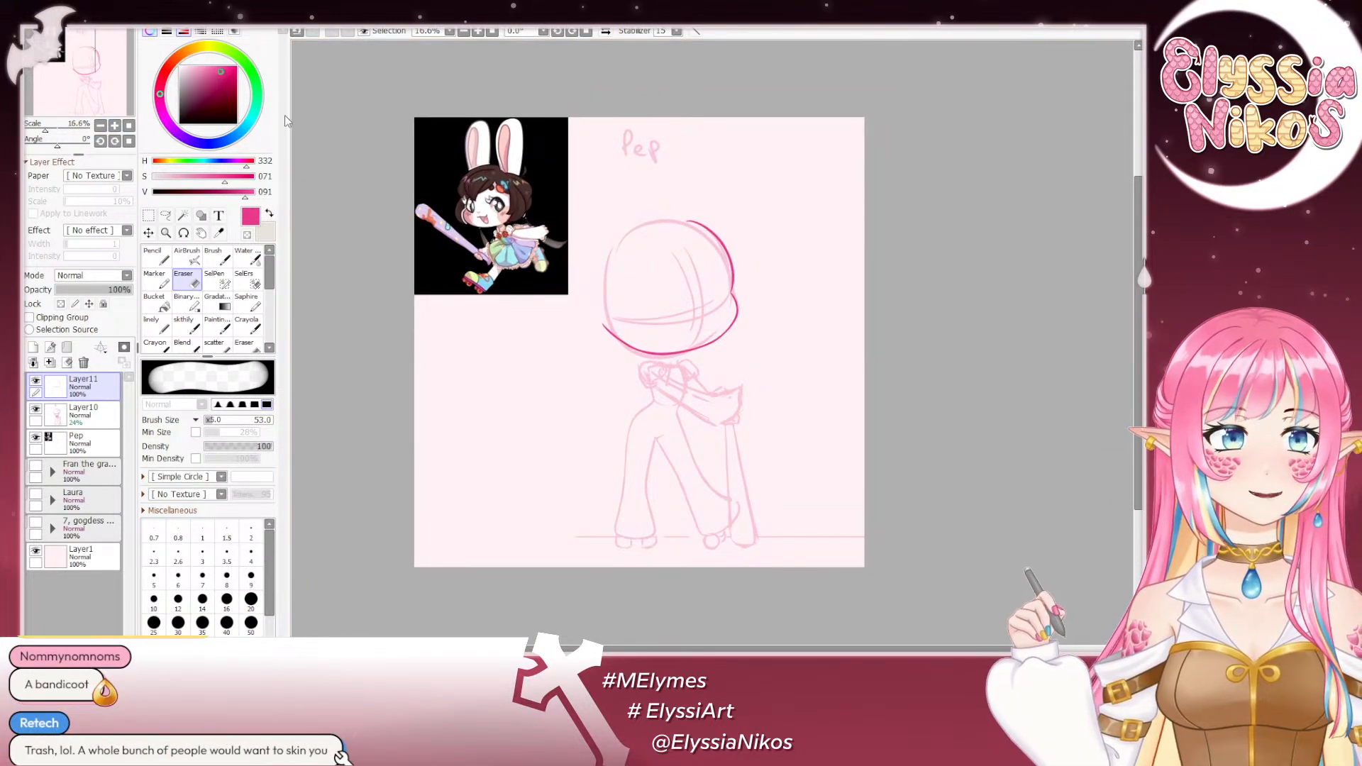
click(114, 125)
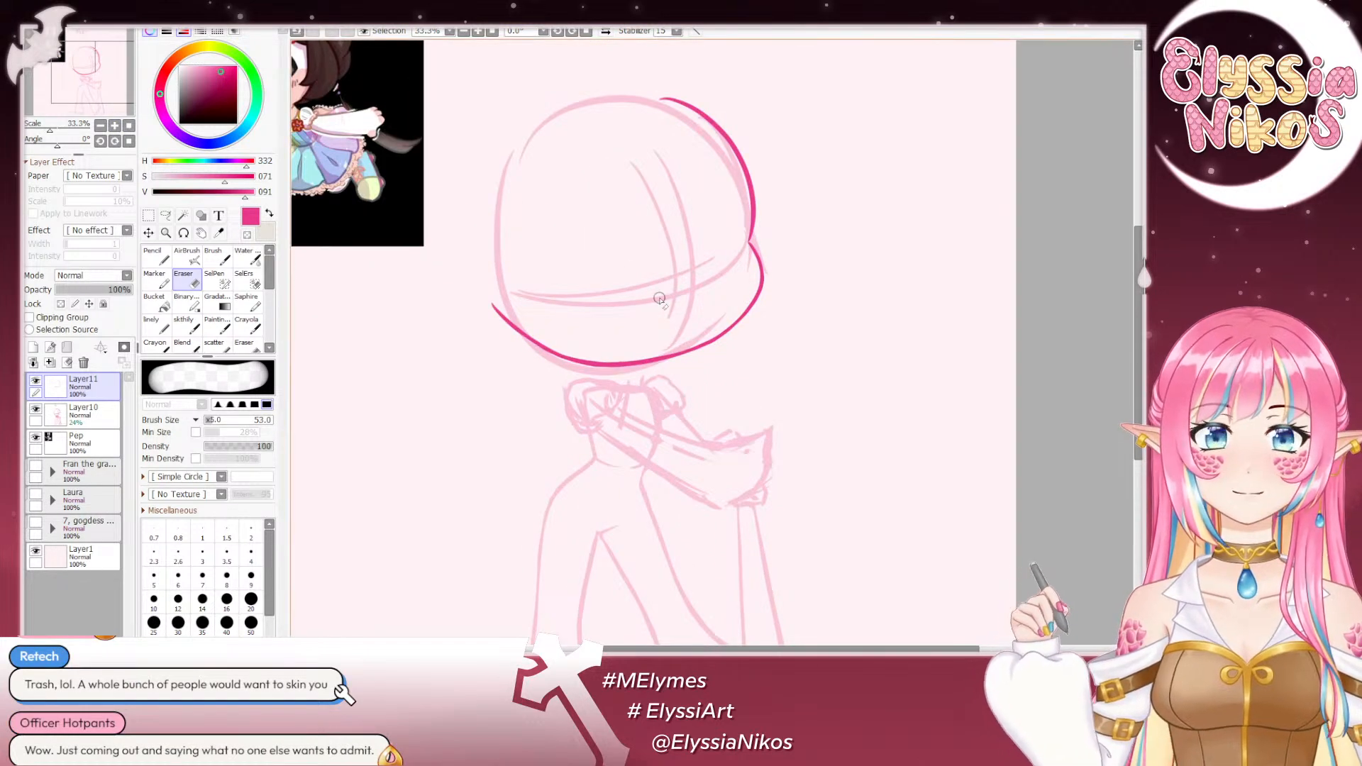
drag(58, 144, 77, 144)
drag(787, 144, 764, 77)
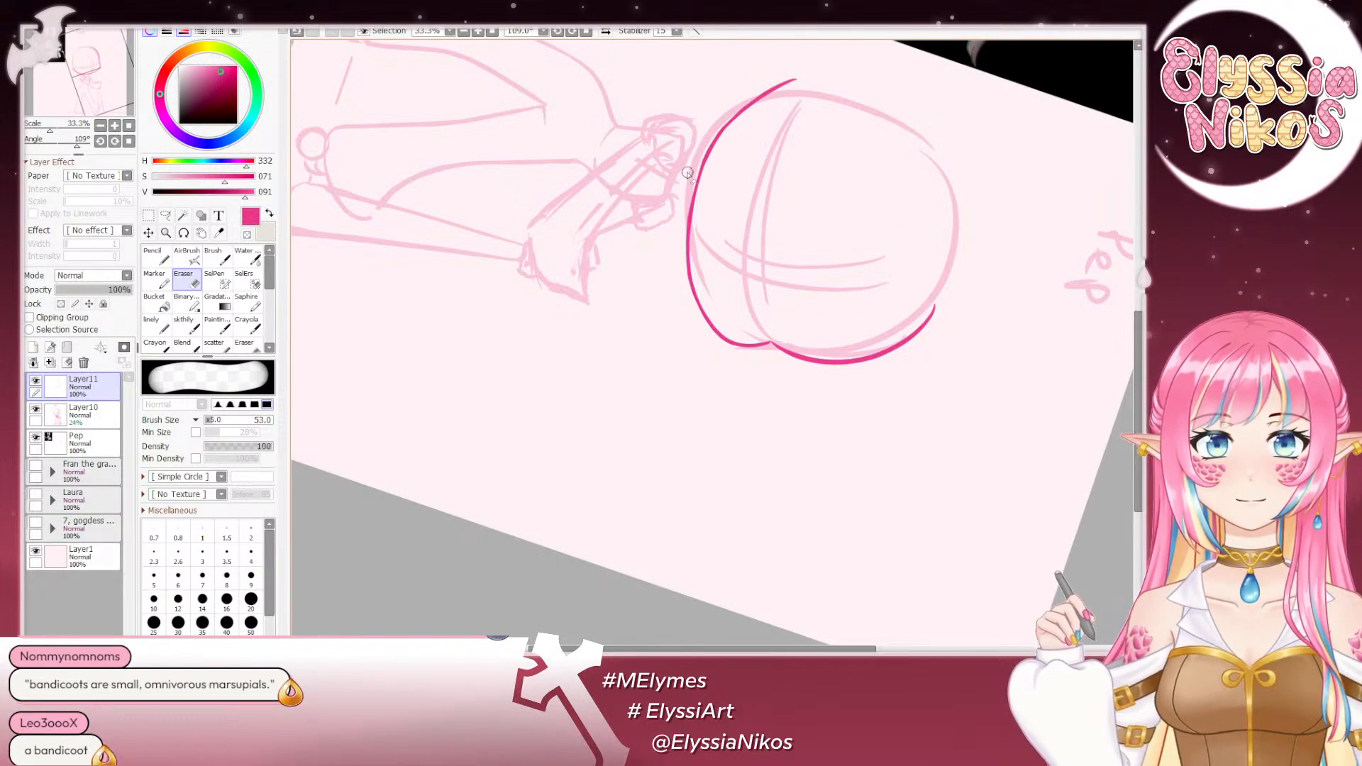
click(128, 141)
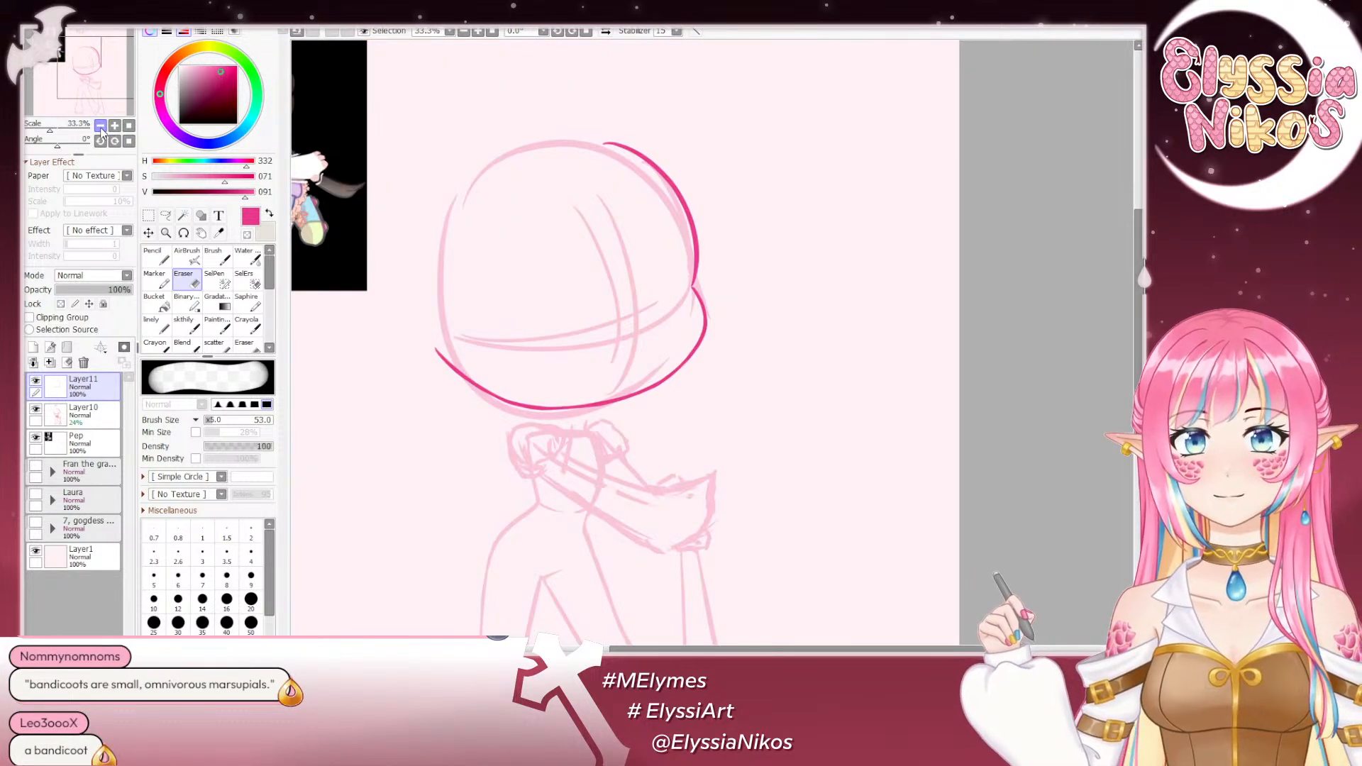
click(101, 127)
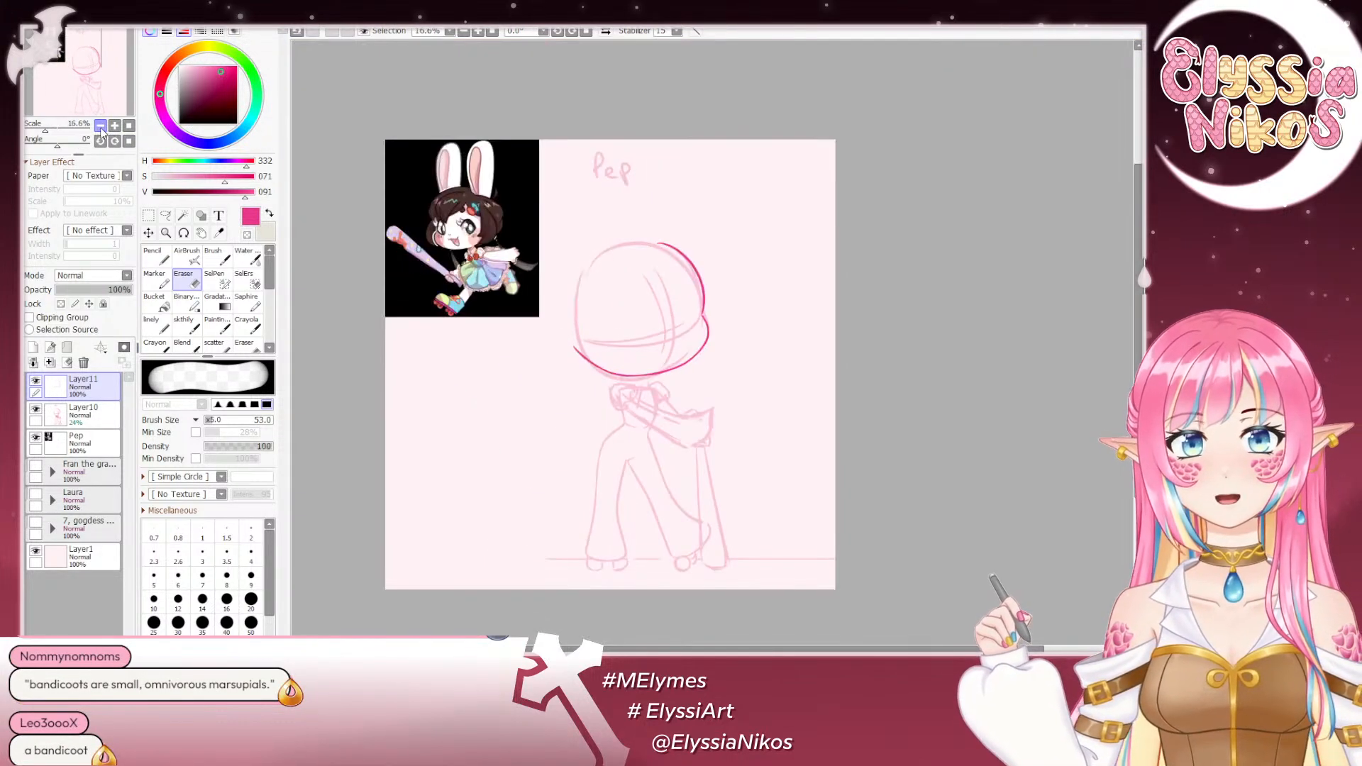
- Try a small heart-shaped nose where the face guidelines cross, using the size 30 sketch brush
click(183, 327)
mouse_move(698, 323)
mouse_down()
mouse_move(682, 221)
mouse_move(663, 240)
mouse_up()
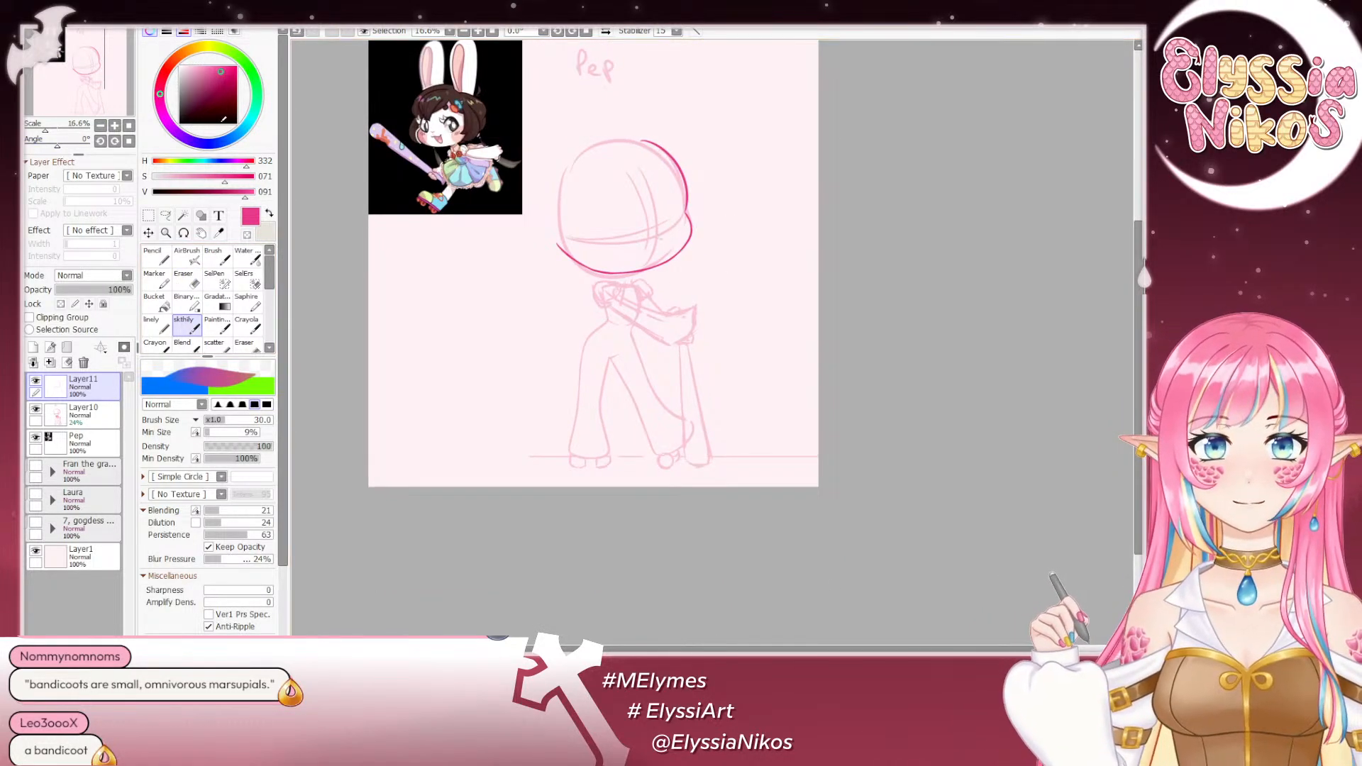
click(115, 126)
click(115, 127)
click(115, 126)
drag(476, 177, 898, 615)
mouse_move(851, 447)
mouse_down()
mouse_move(891, 490)
mouse_move(858, 466)
mouse_move(870, 450)
mouse_move(908, 454)
mouse_up()
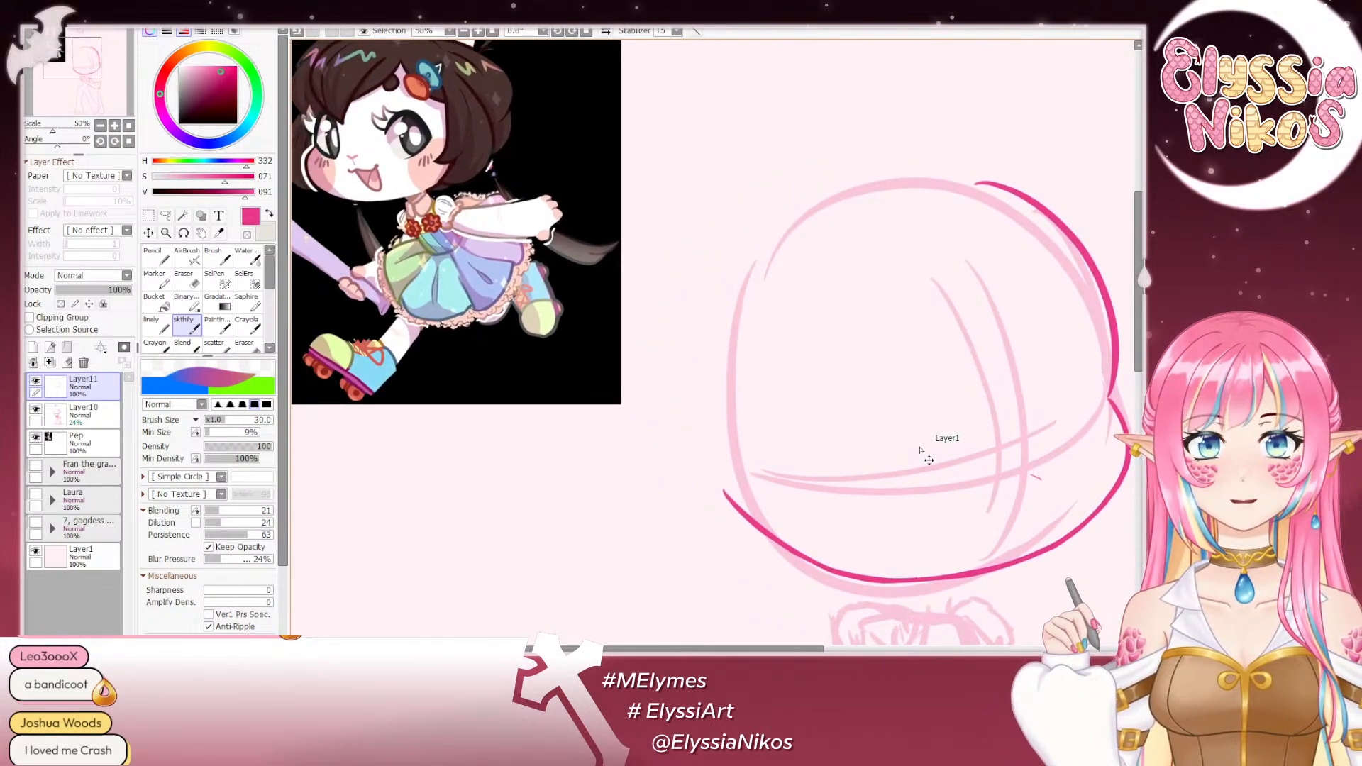
drag(1006, 453, 981, 430)
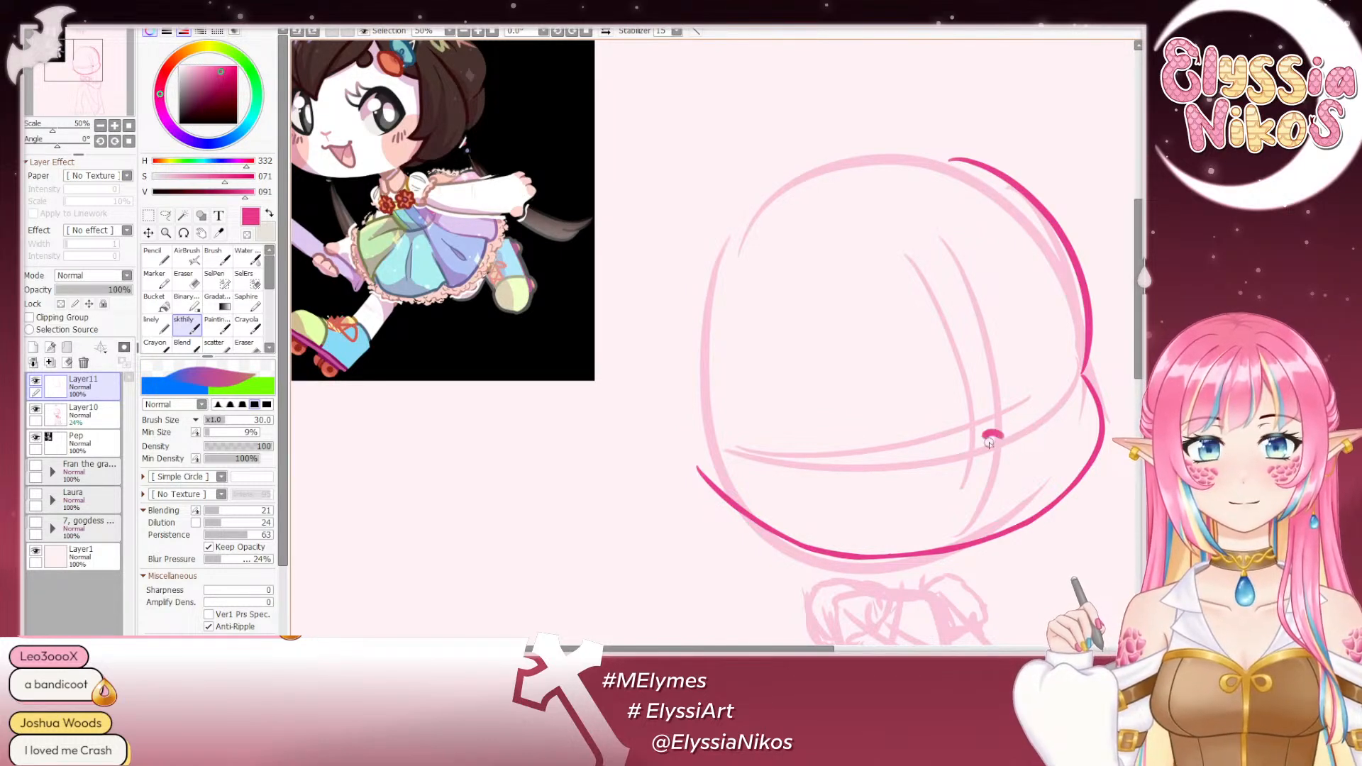
mouse_move(986, 432)
mouse_down()
mouse_move(1008, 439)
mouse_move(1005, 427)
mouse_up()
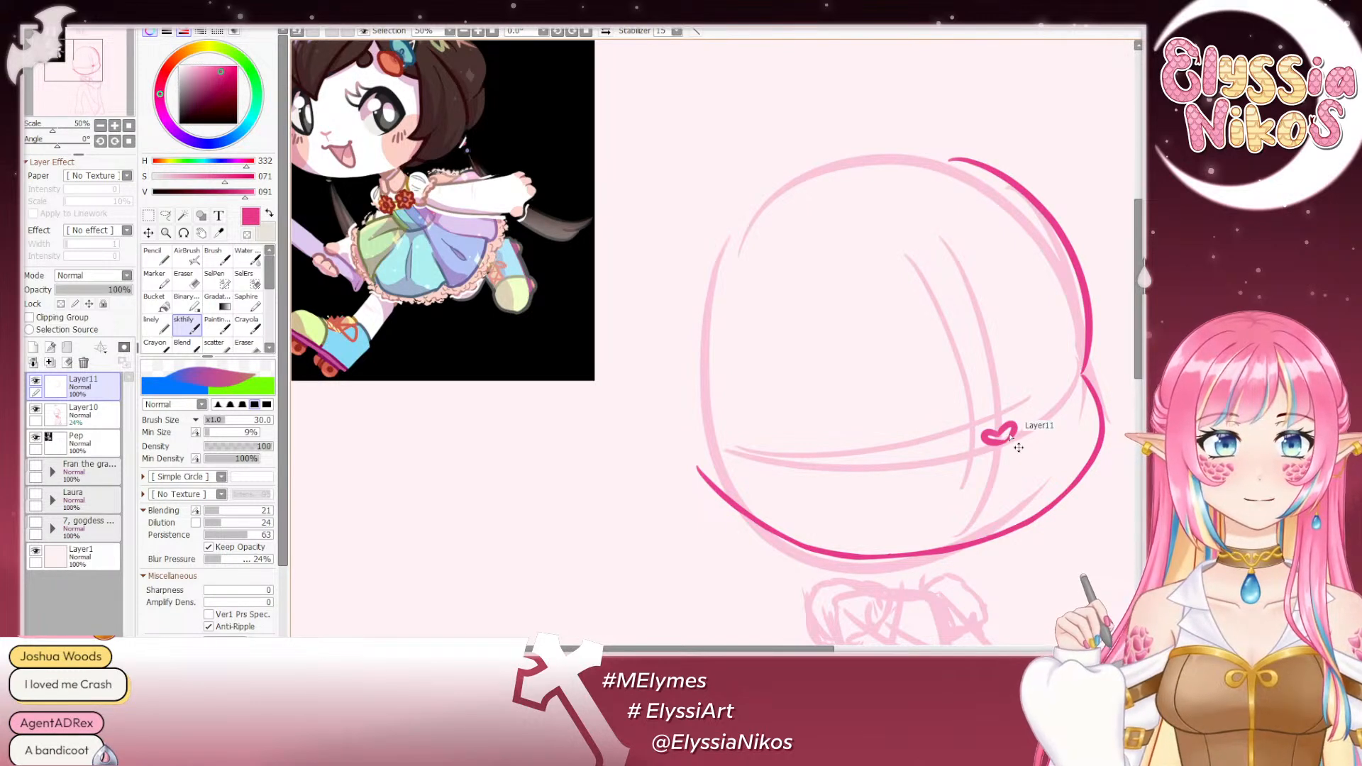
key(ctrl+z)
key(ctrl+z)
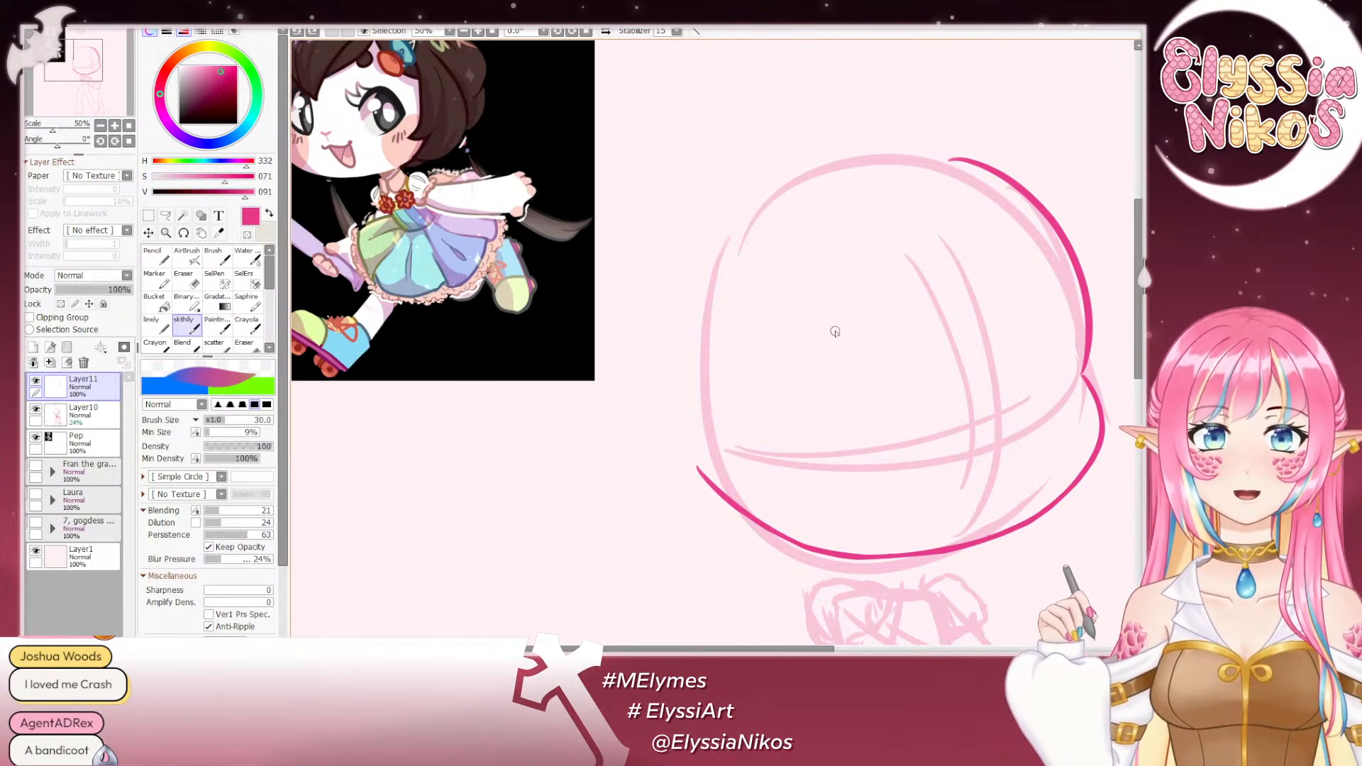
- Try sketching the image-right eye near the cheek directly on the head outline layer
mouse_move(859, 375)
mouse_down()
mouse_move(942, 580)
mouse_move(956, 513)
mouse_move(890, 444)
mouse_up()
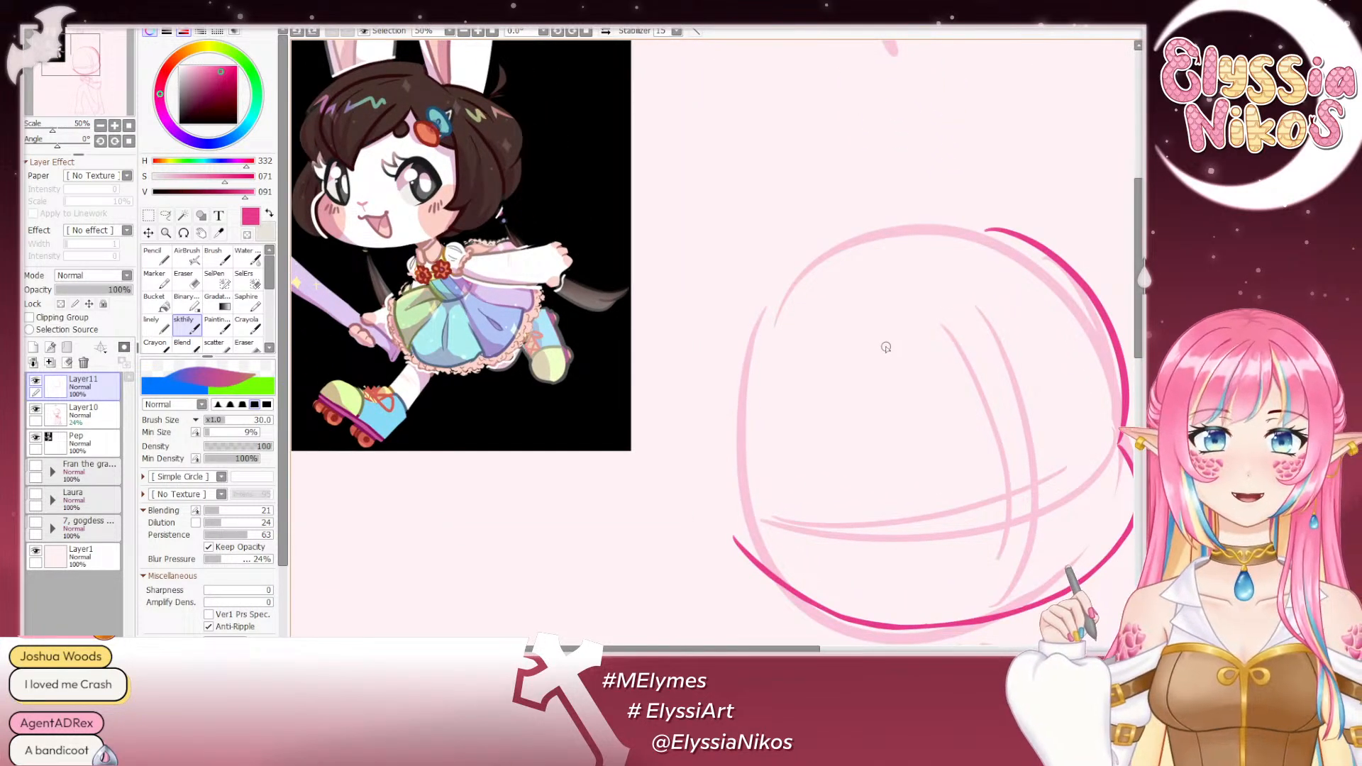
drag(919, 500, 723, 286)
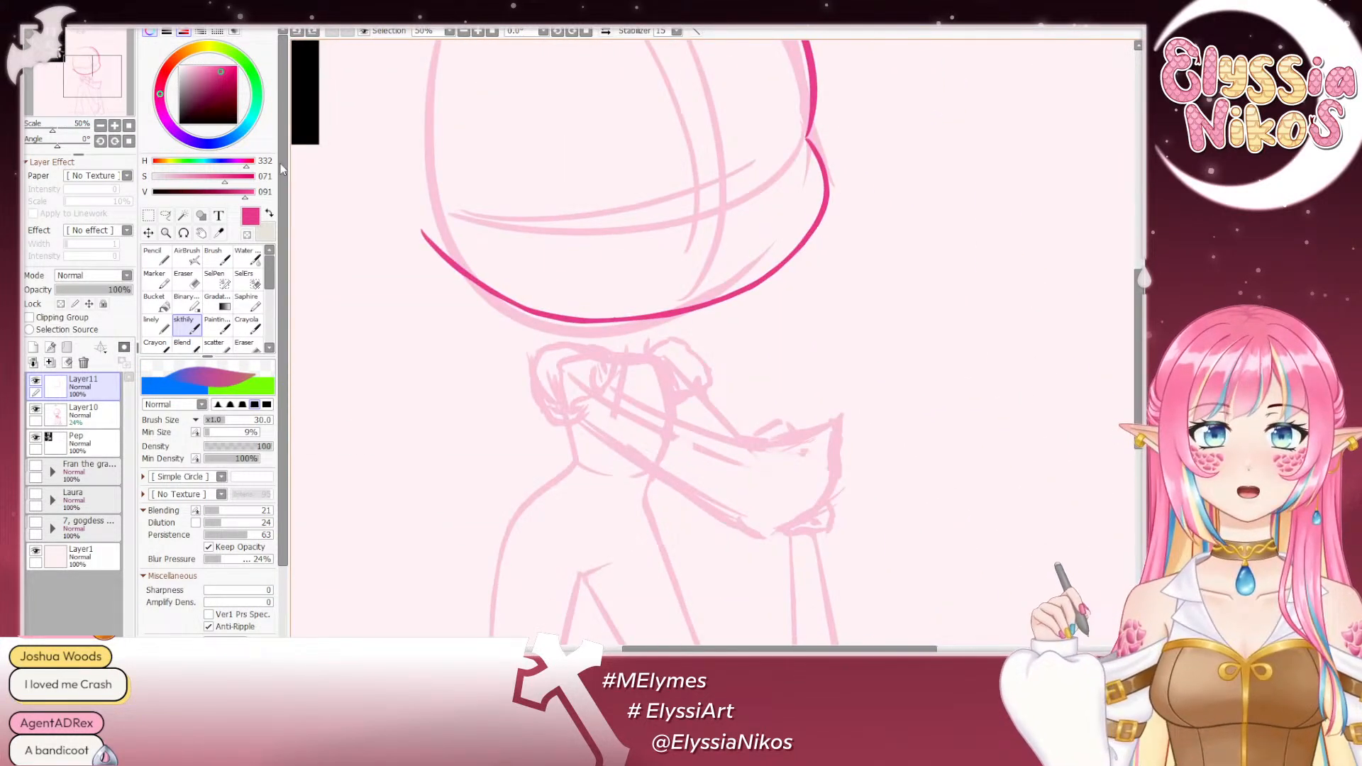
click(100, 125)
click(100, 125)
drag(677, 334, 667, 282)
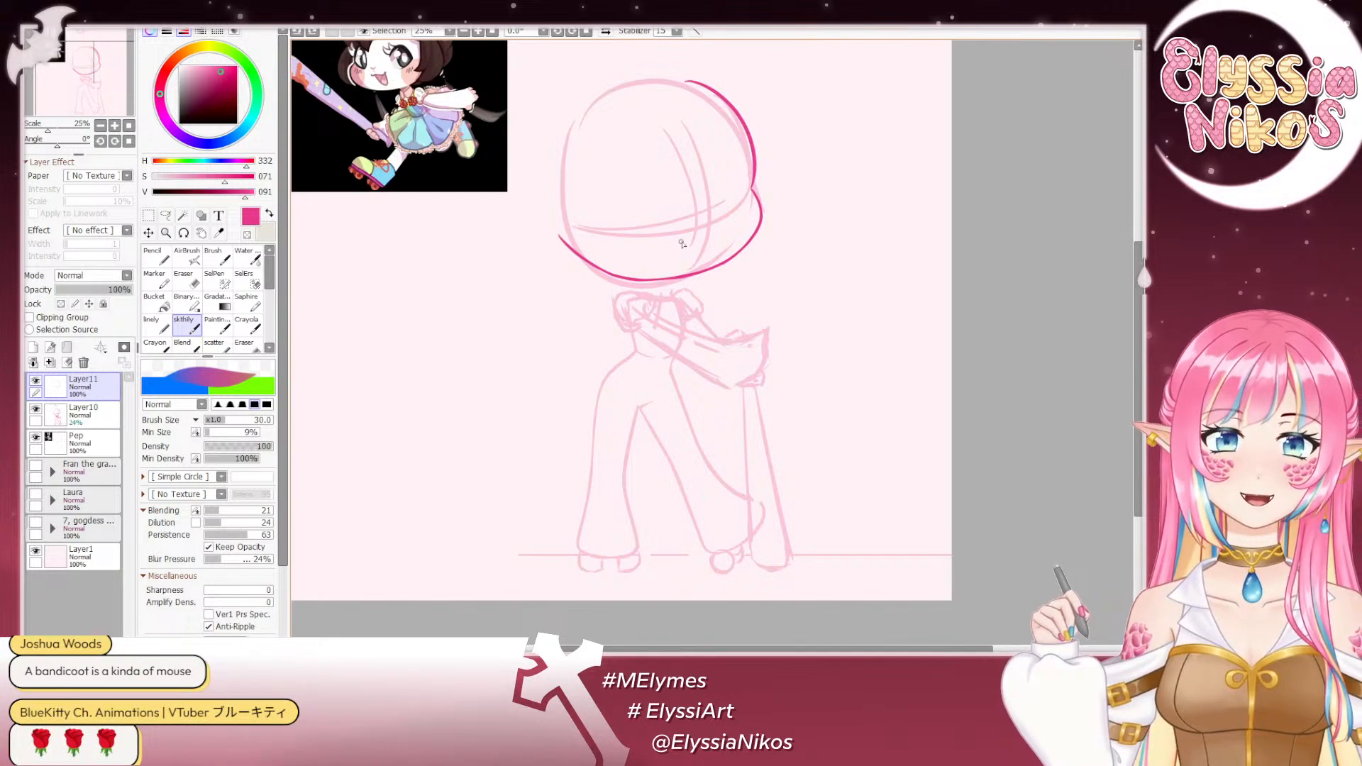
mouse_move(698, 349)
mouse_down()
mouse_move(856, 376)
mouse_move(820, 386)
mouse_move(724, 306)
mouse_up()
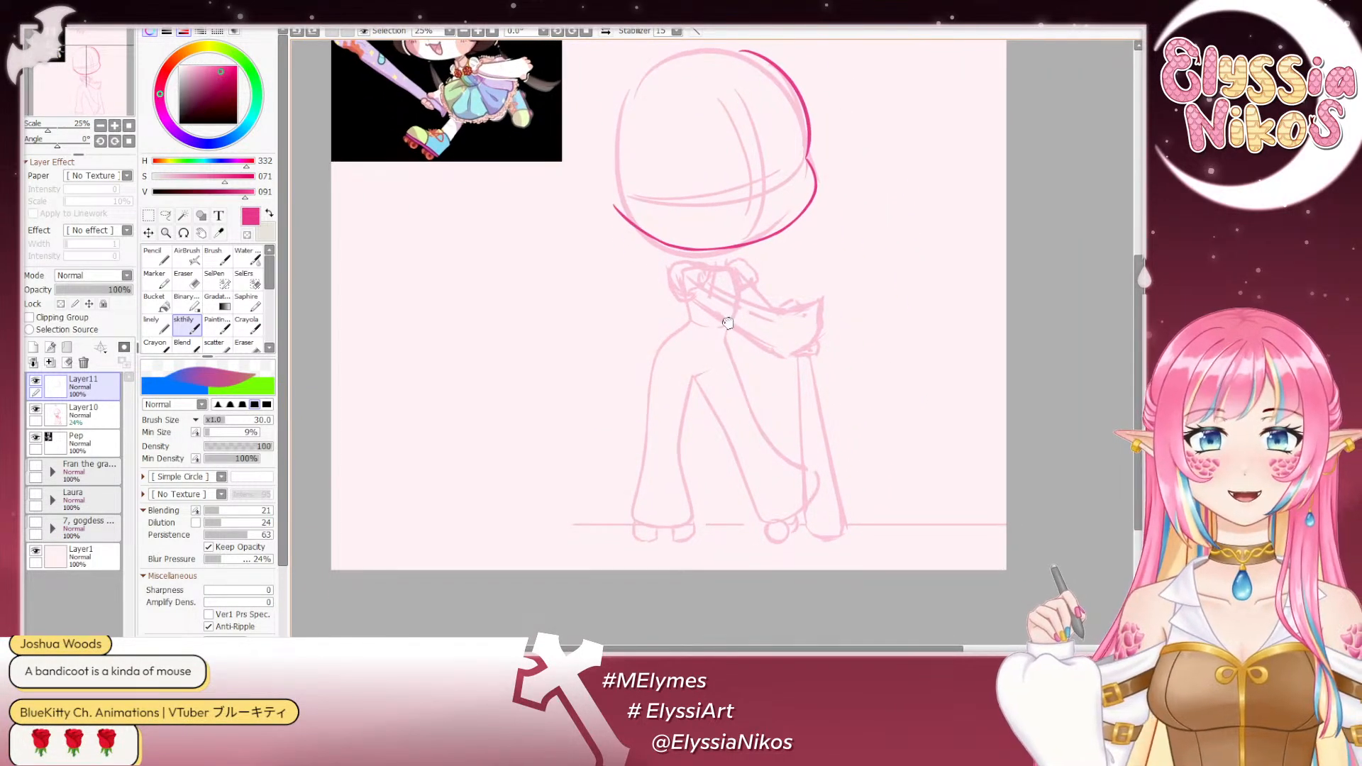
scroll(744, 320, up, 2)
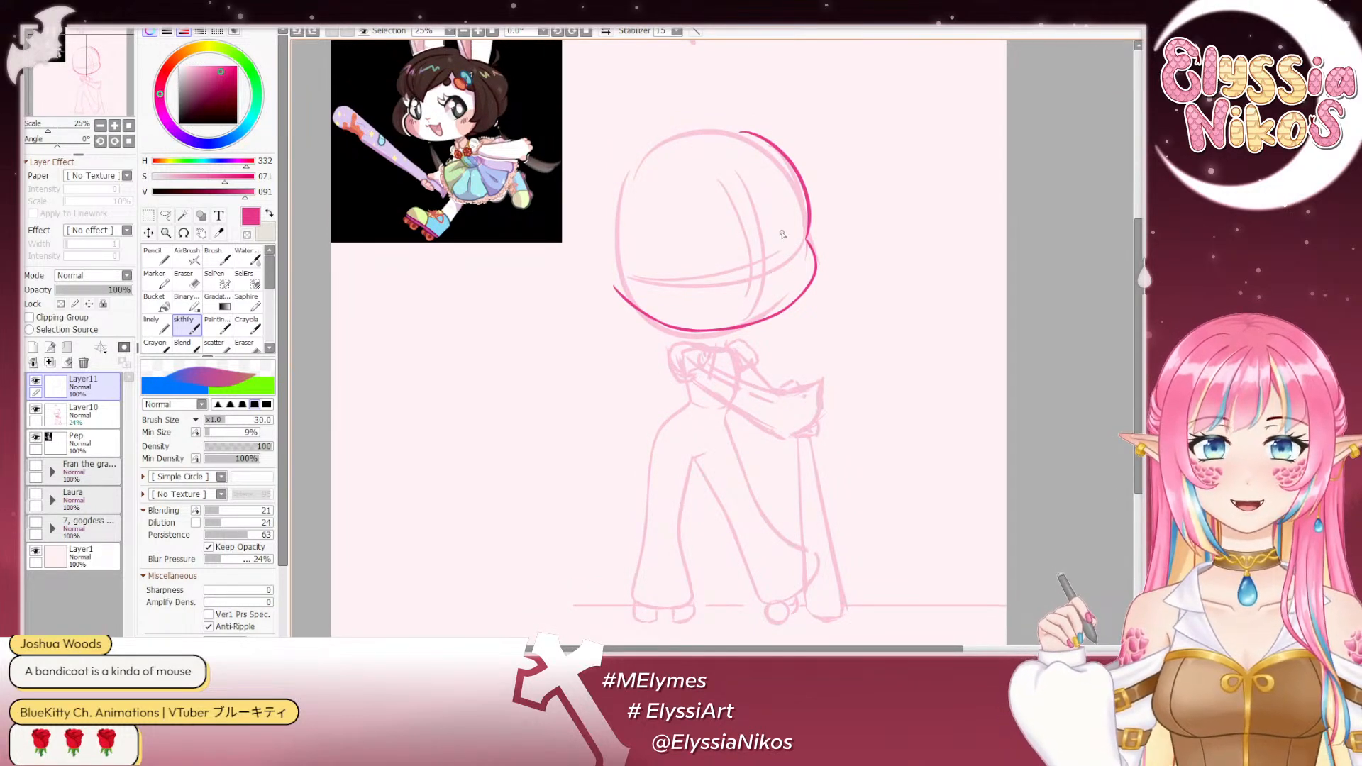
mouse_move(766, 237)
mouse_down()
mouse_move(780, 217)
mouse_move(799, 233)
mouse_move(790, 278)
mouse_up()
key(ctrl+z)
key(ctrl+z)
- Add a new layer above the head outline and sketch the oval image-right eye beside the cheek on it
click(33, 347)
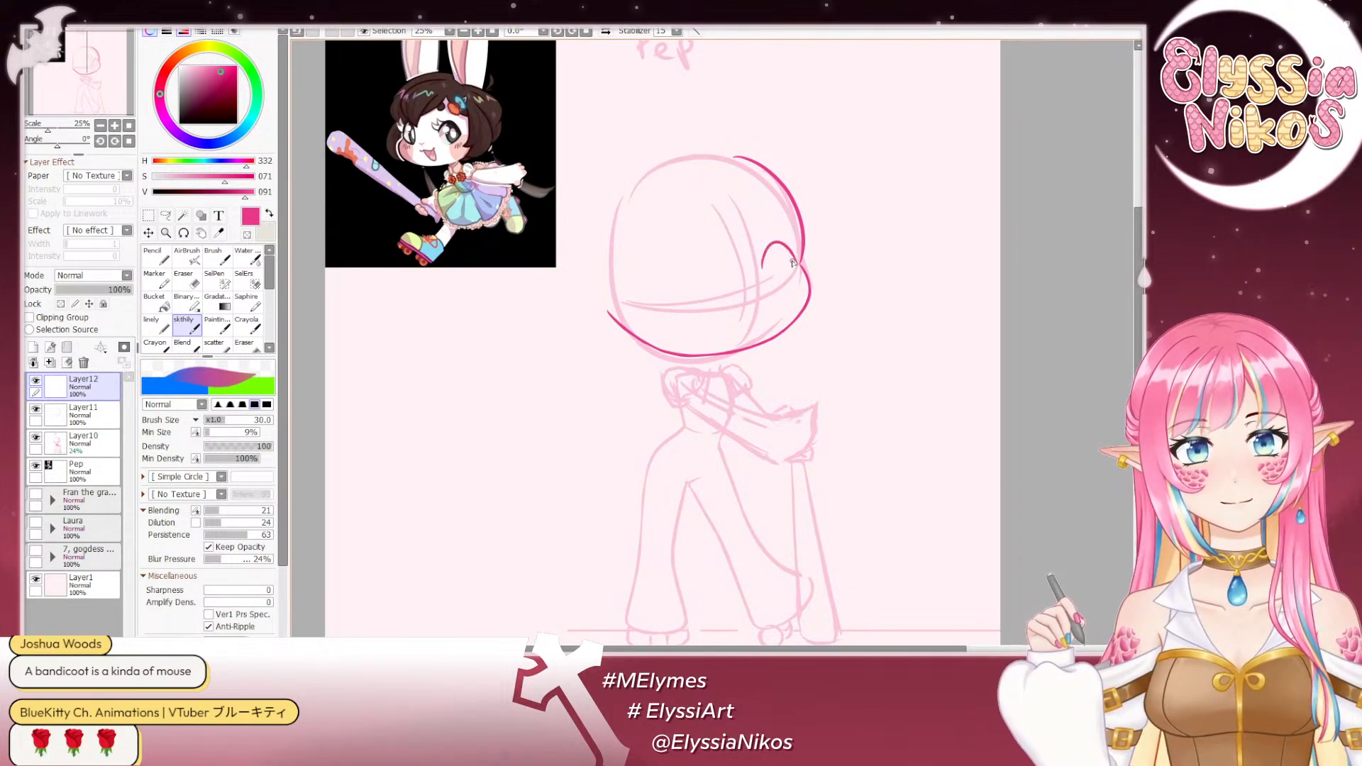
mouse_move(762, 269)
mouse_down()
mouse_move(800, 269)
mouse_move(771, 293)
mouse_up()
key(ctrl+z)
key(ctrl+z)
- Add the inner curve to the image-right eye and sketch the upper arc of the image-left eye
key(ctrl+z)
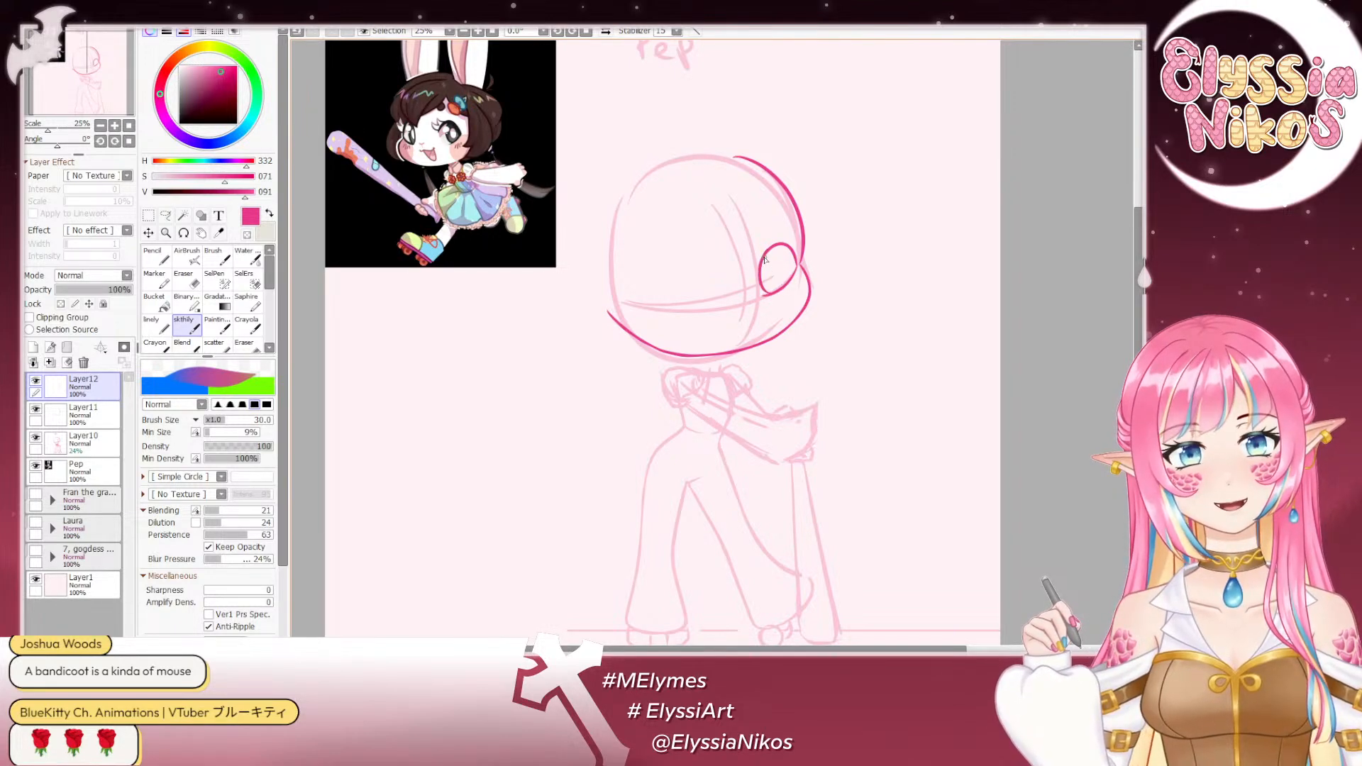
mouse_move(780, 245)
mouse_down()
mouse_move(777, 289)
mouse_move(792, 275)
mouse_move(779, 292)
mouse_move(790, 265)
mouse_move(780, 290)
mouse_move(671, 287)
mouse_move(658, 274)
mouse_up()
key(ctrl+z)
key(ctrl+z)
key(ctrl+z)
key(ctrl+z)
key(ctrl+z)
key(ctrl+z)
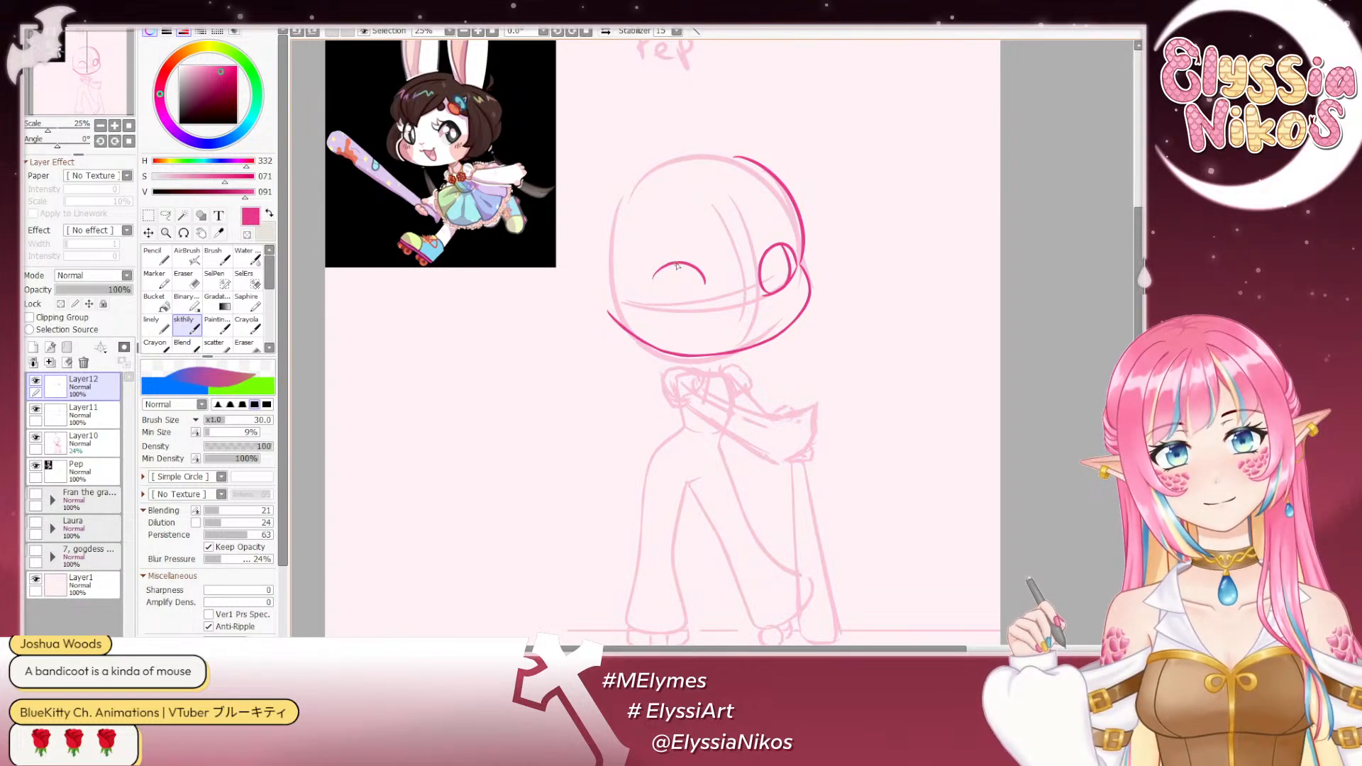
- Sketch the outer side and lower edge of the image-left eye below its upper arc
mouse_move(650, 276)
mouse_down()
mouse_move(651, 298)
mouse_move(702, 303)
mouse_move(669, 311)
mouse_up()
key(ctrl+z)
- Close the inner oval of the image-left eye with a curve down its image-right side, redrawing it until it fits
key(ctrl+z)
key(ctrl+z)
key(ctrl+z)
key(ctrl+z)
key(ctrl+z)
key(ctrl+z)
key(ctrl+z)
key(ctrl+z)
drag(683, 264, 687, 310)
key(ctrl+z)
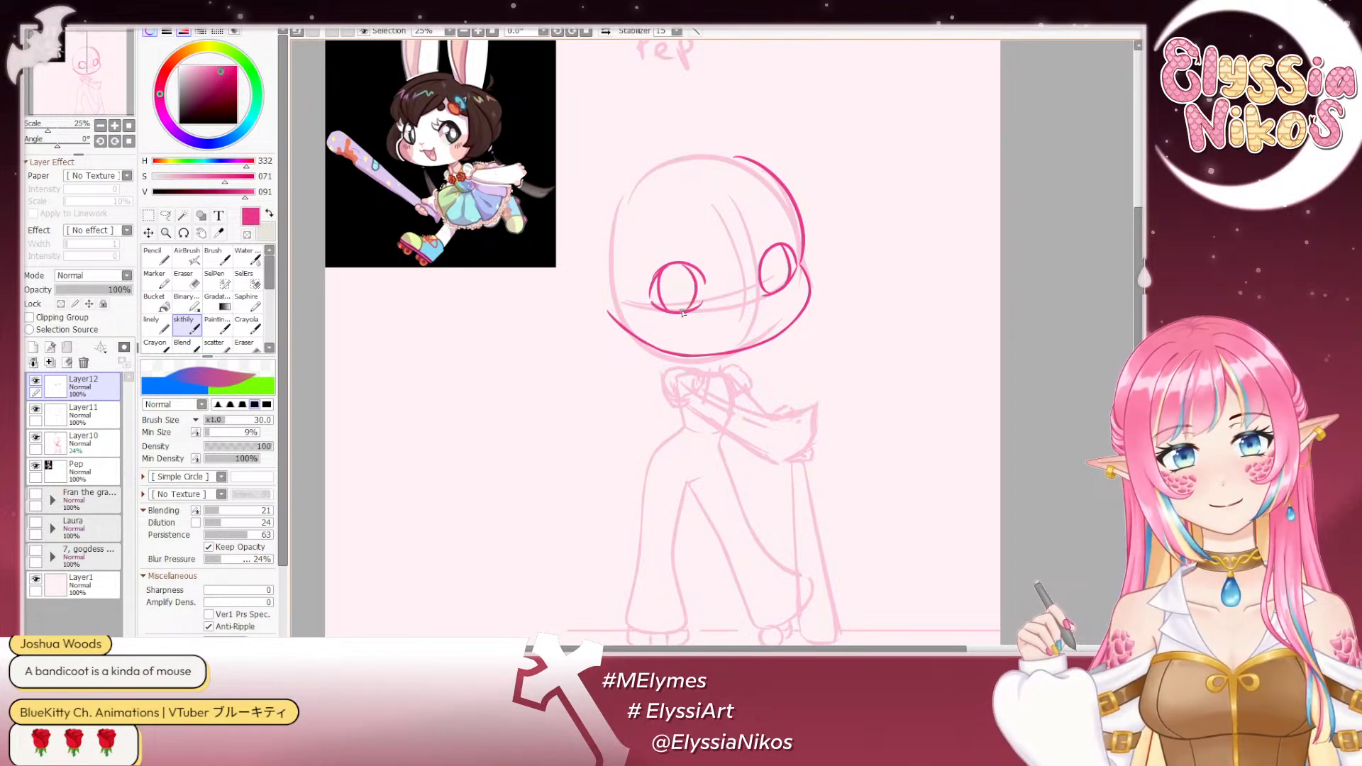
key(ctrl+z)
drag(683, 265, 690, 312)
key(ctrl+z)
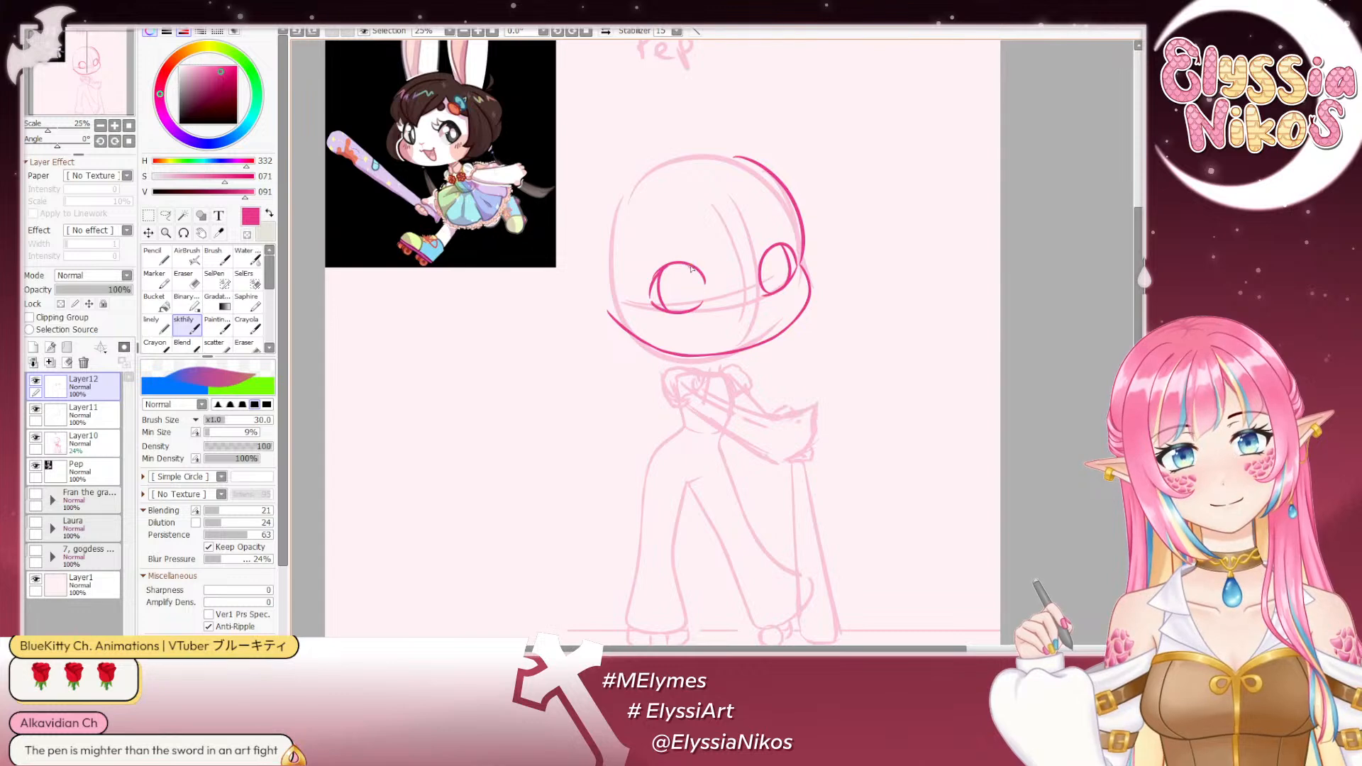
drag(682, 265, 681, 312)
key(ctrl+z)
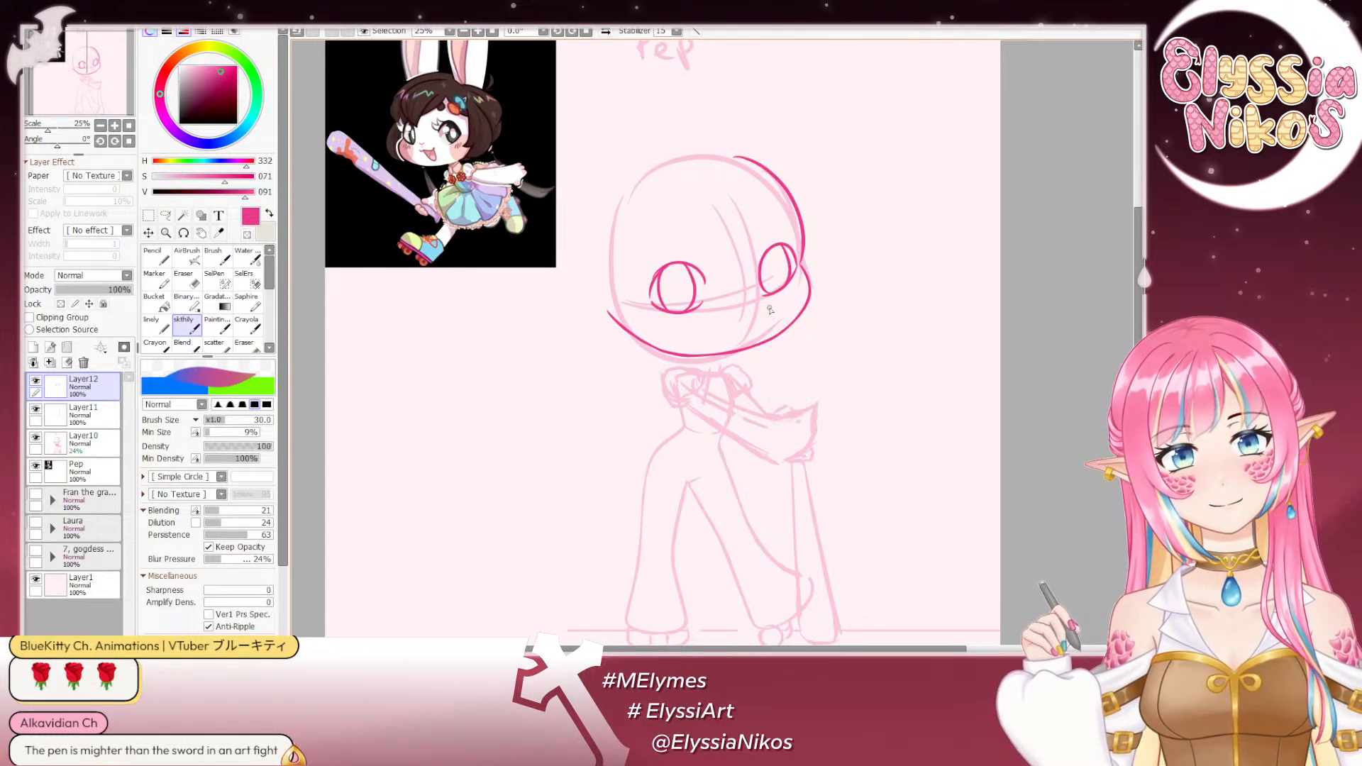
- Check the eyes in a mirrored view of the whole canvas, restore the view and erase the image-left eye
click(101, 126)
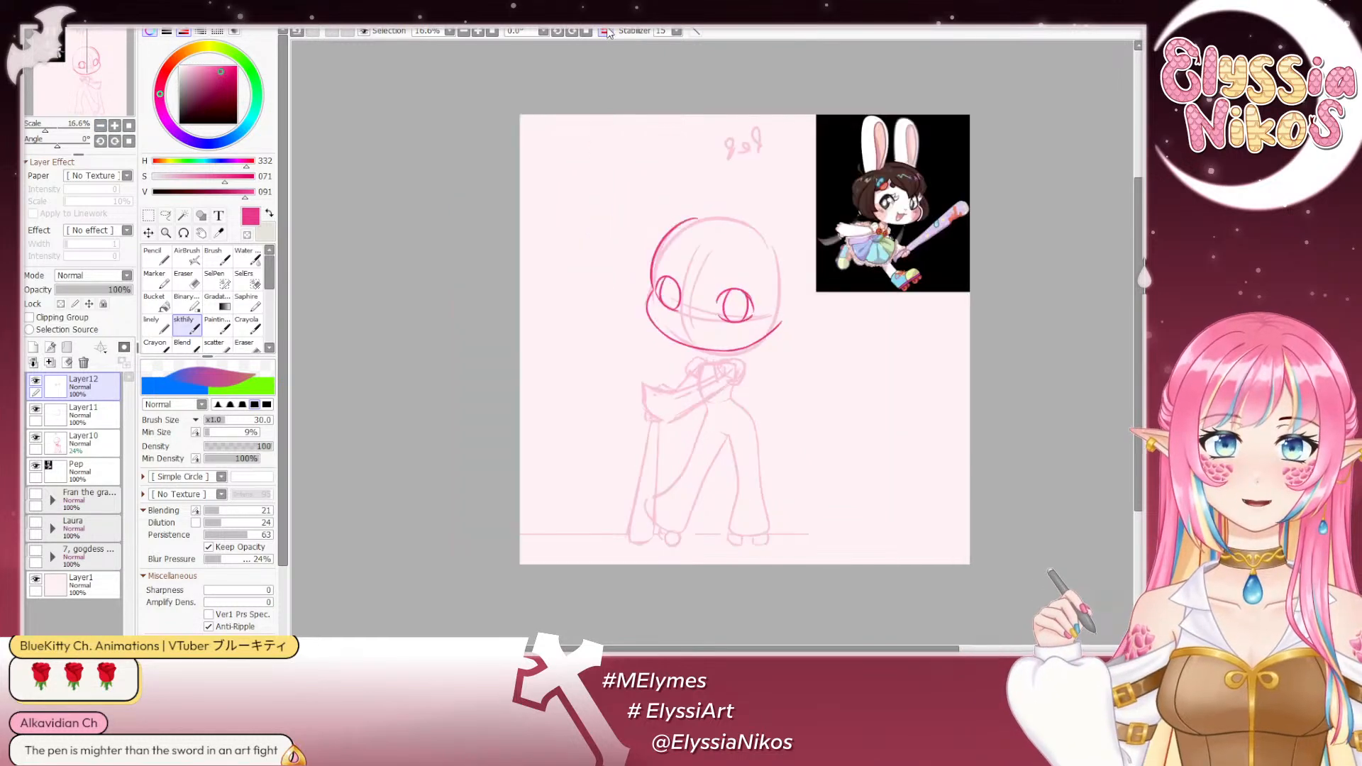
click(605, 31)
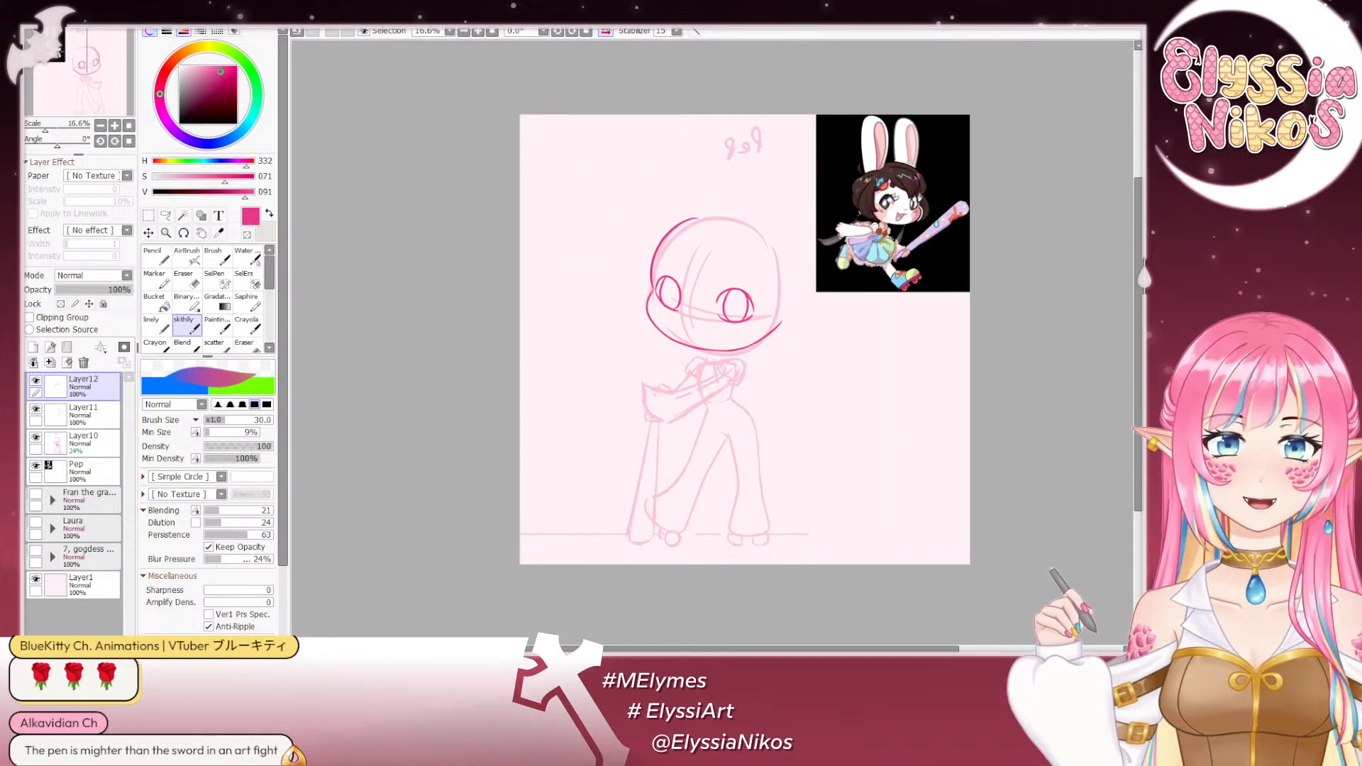
click(605, 31)
key(e)
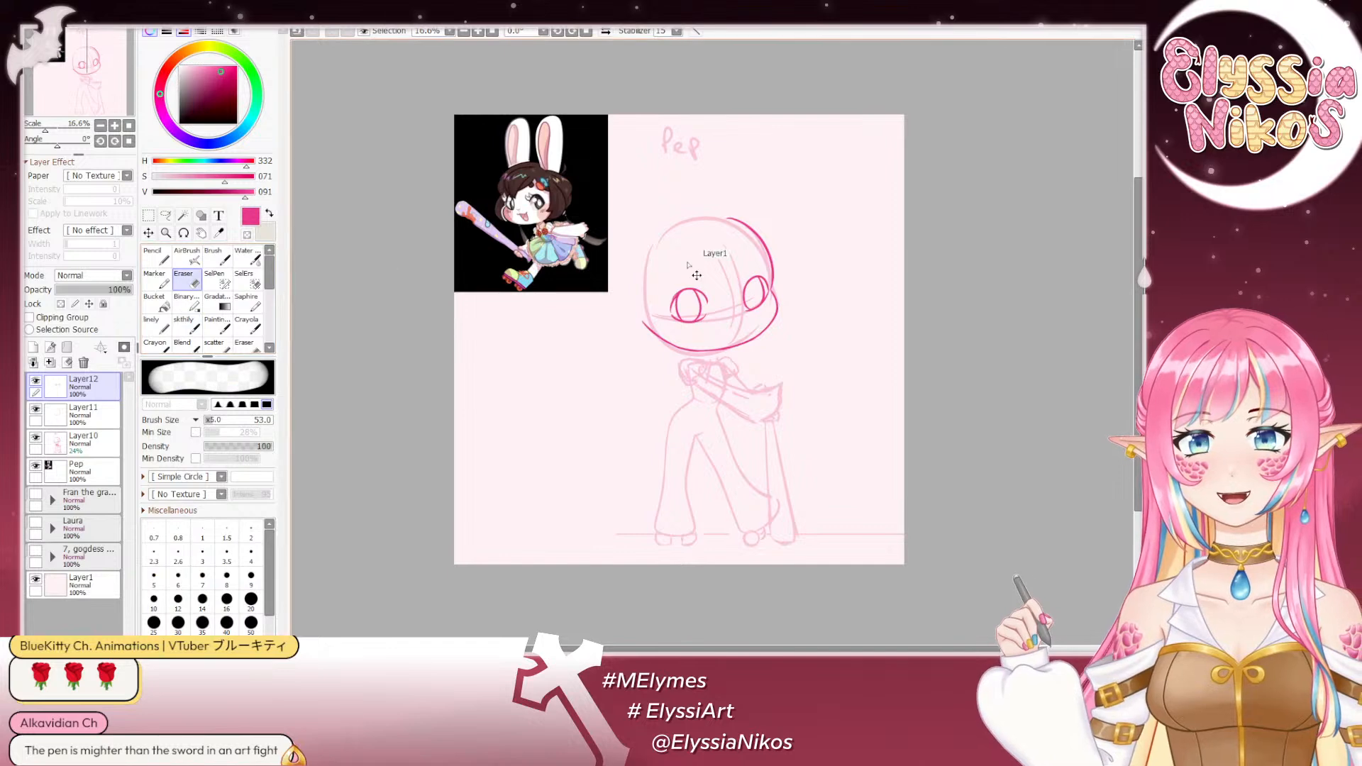
drag(682, 304, 699, 312)
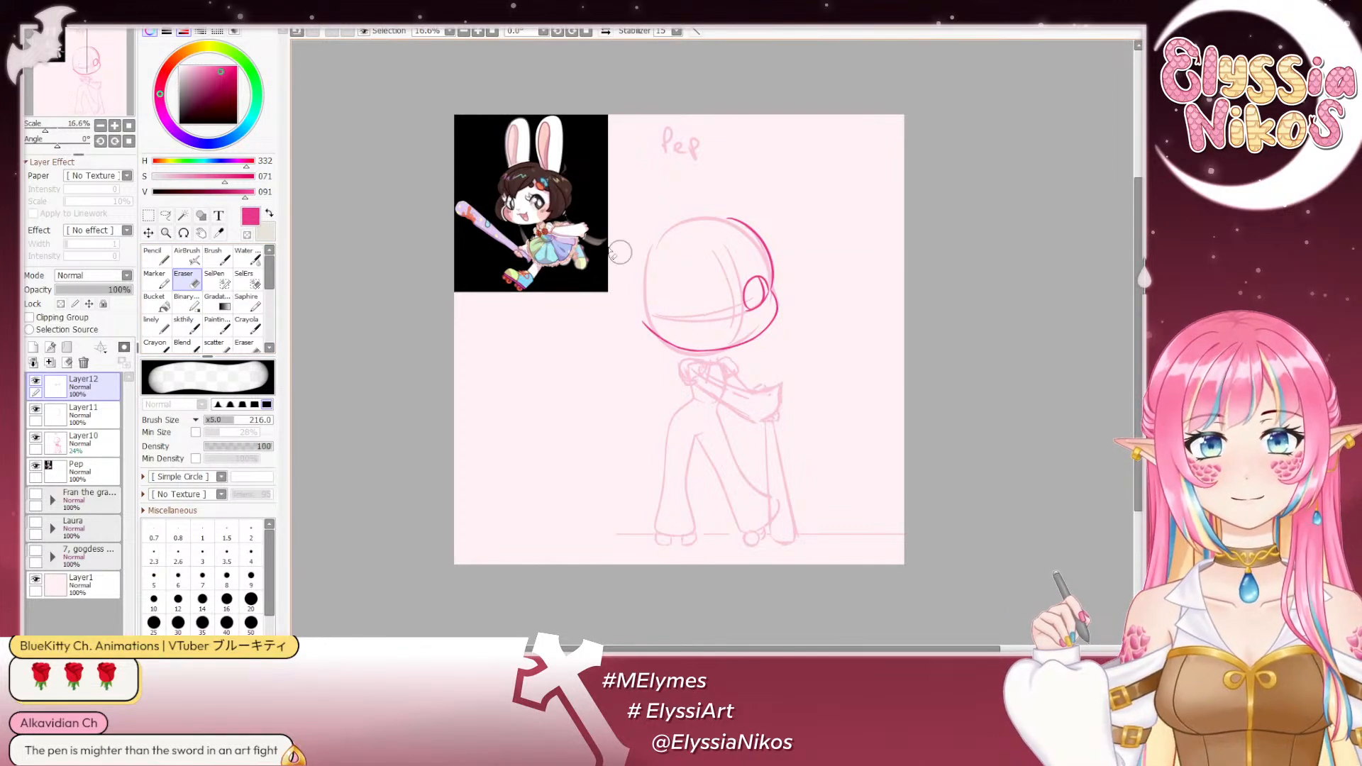
- Examine the image-right eye against the cheek and head outline at 50% zoom
click(116, 126)
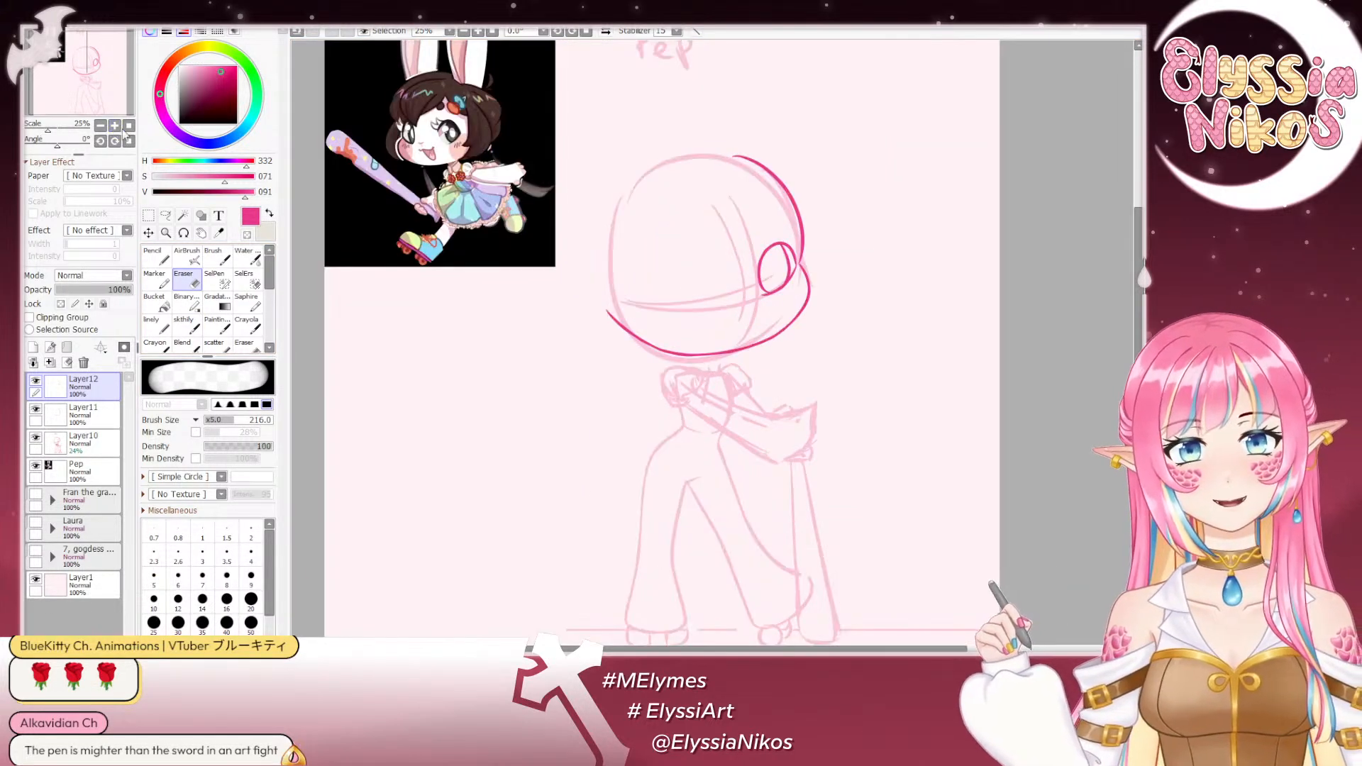
click(186, 325)
click(115, 126)
click(115, 127)
drag(711, 286, 686, 451)
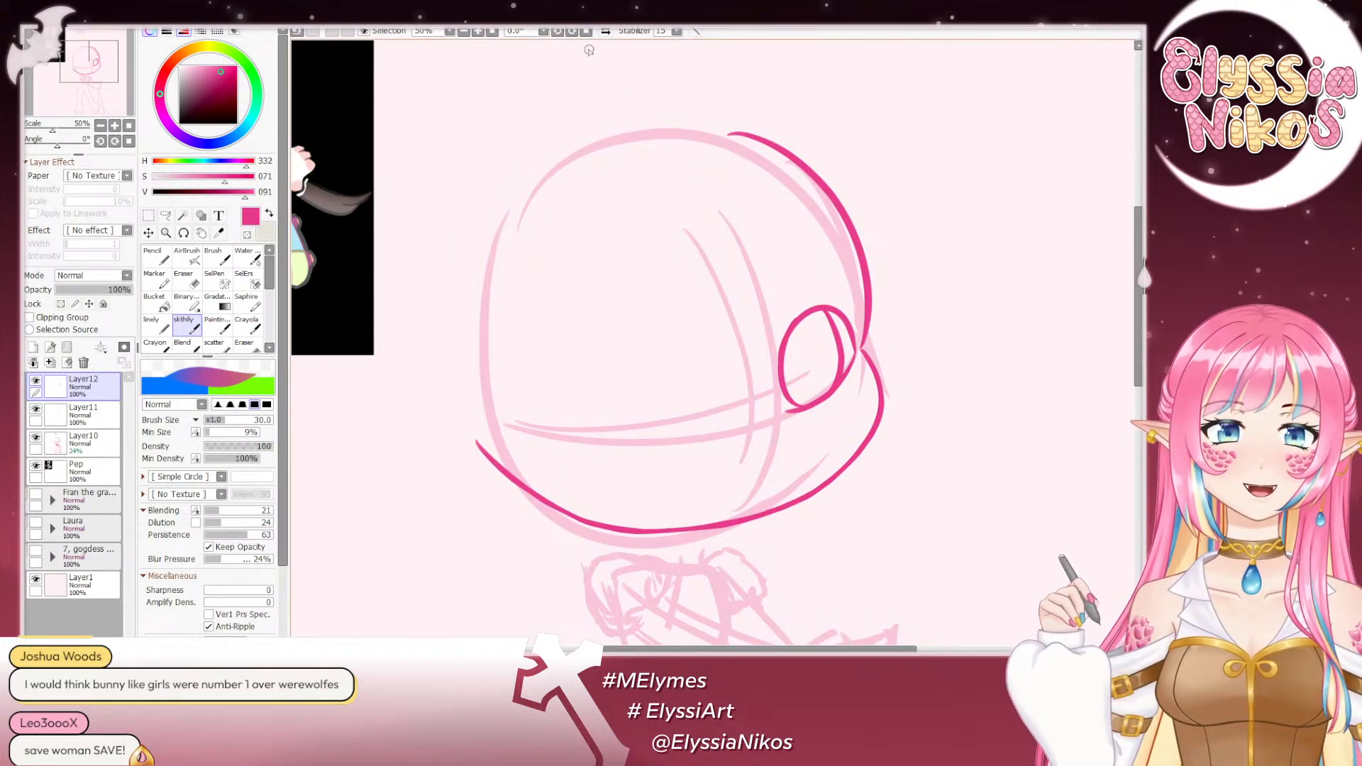
drag(607, 218, 584, 151)
click(185, 282)
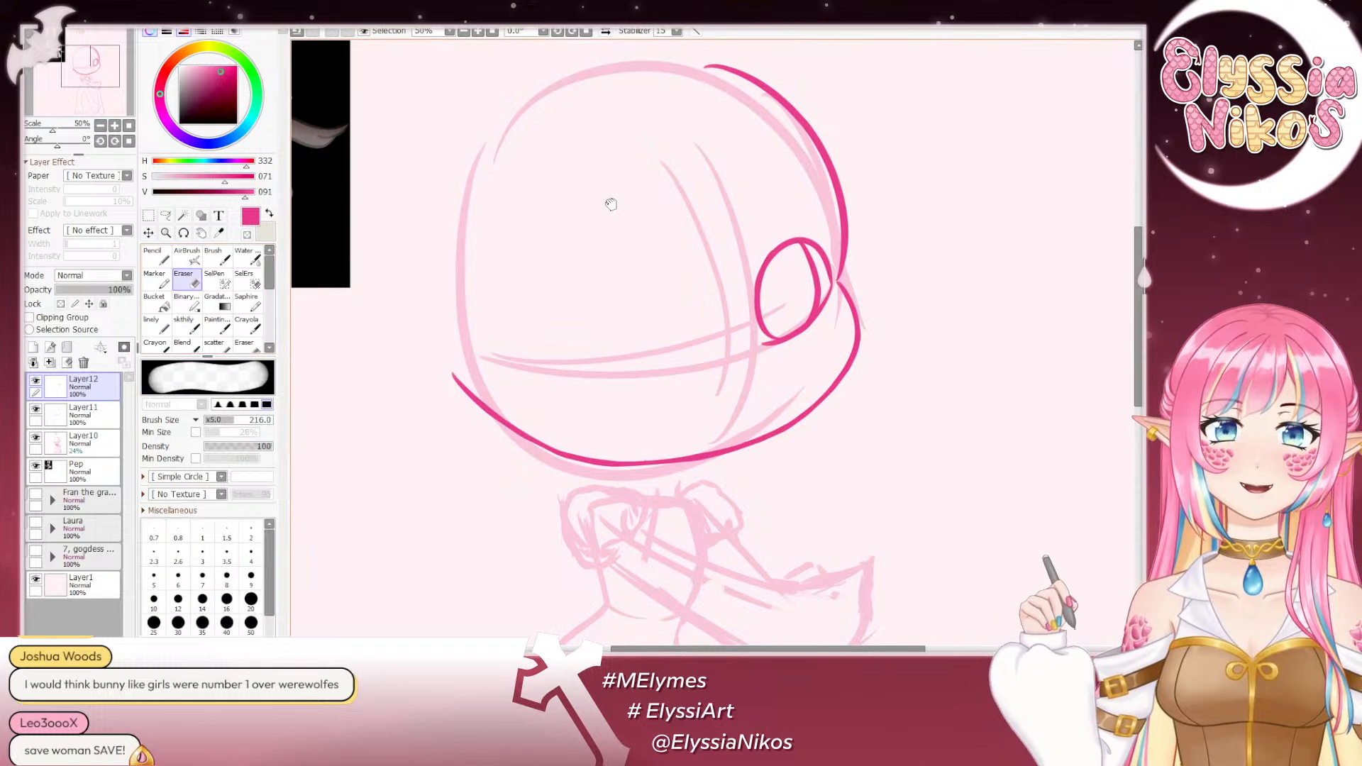
drag(608, 204, 558, 150)
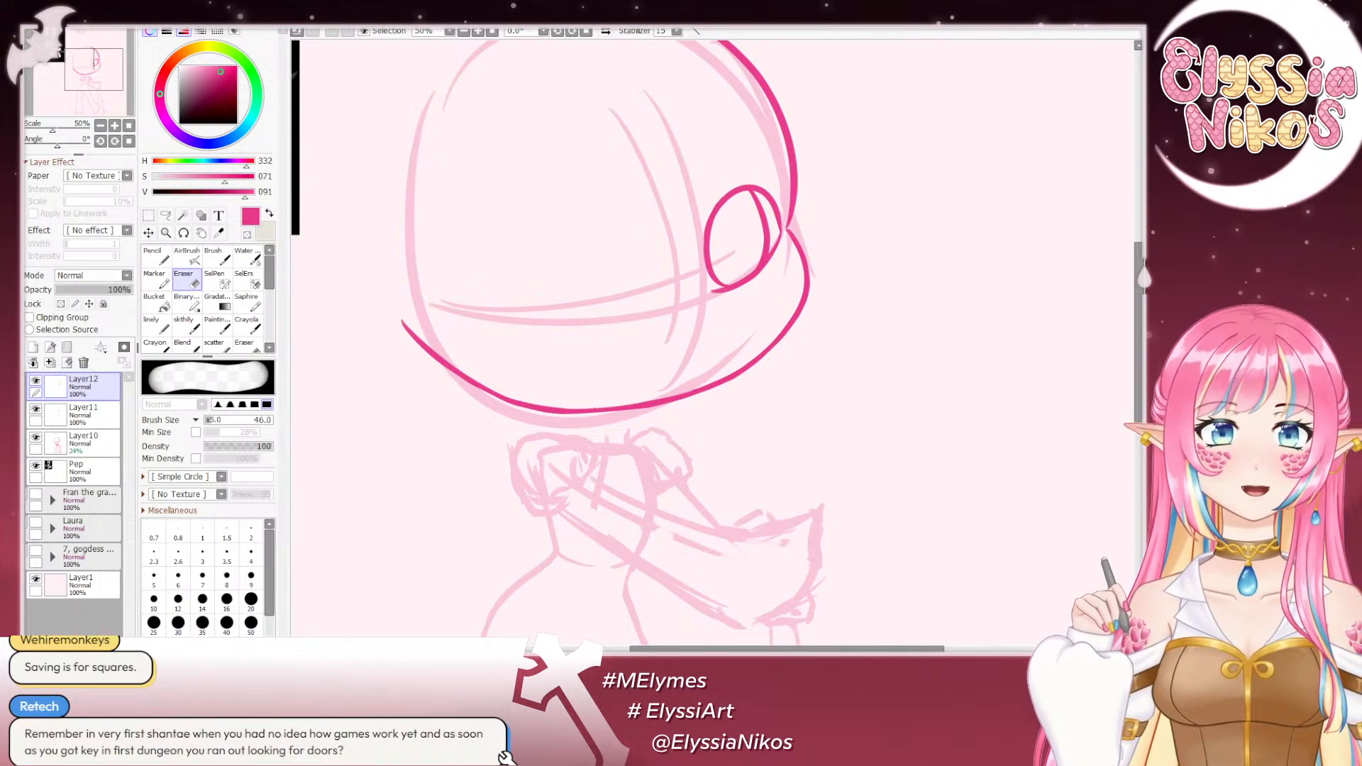
- Sketch a small heart-shaped nose on the face's centre guideline just below the image-right eye, redrawing it until it fits
click(100, 126)
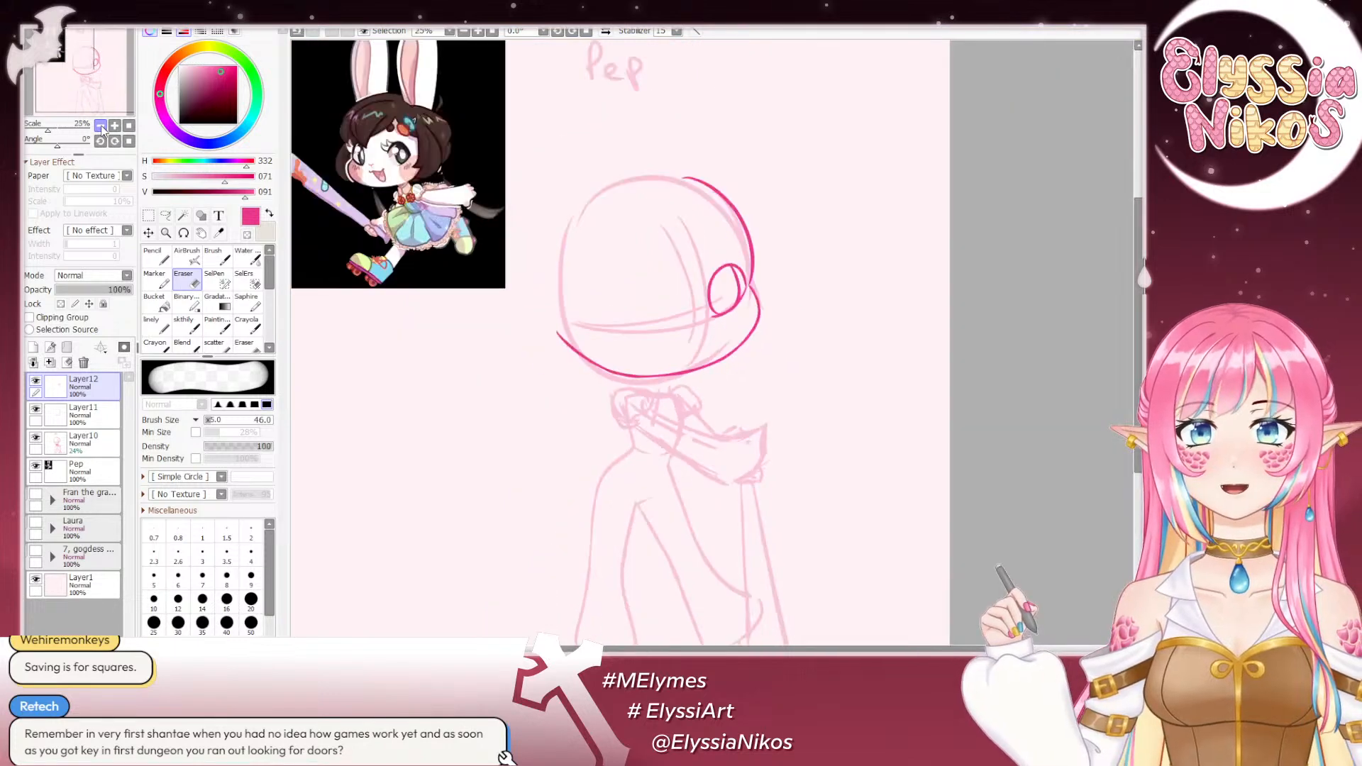
drag(769, 174, 957, 252)
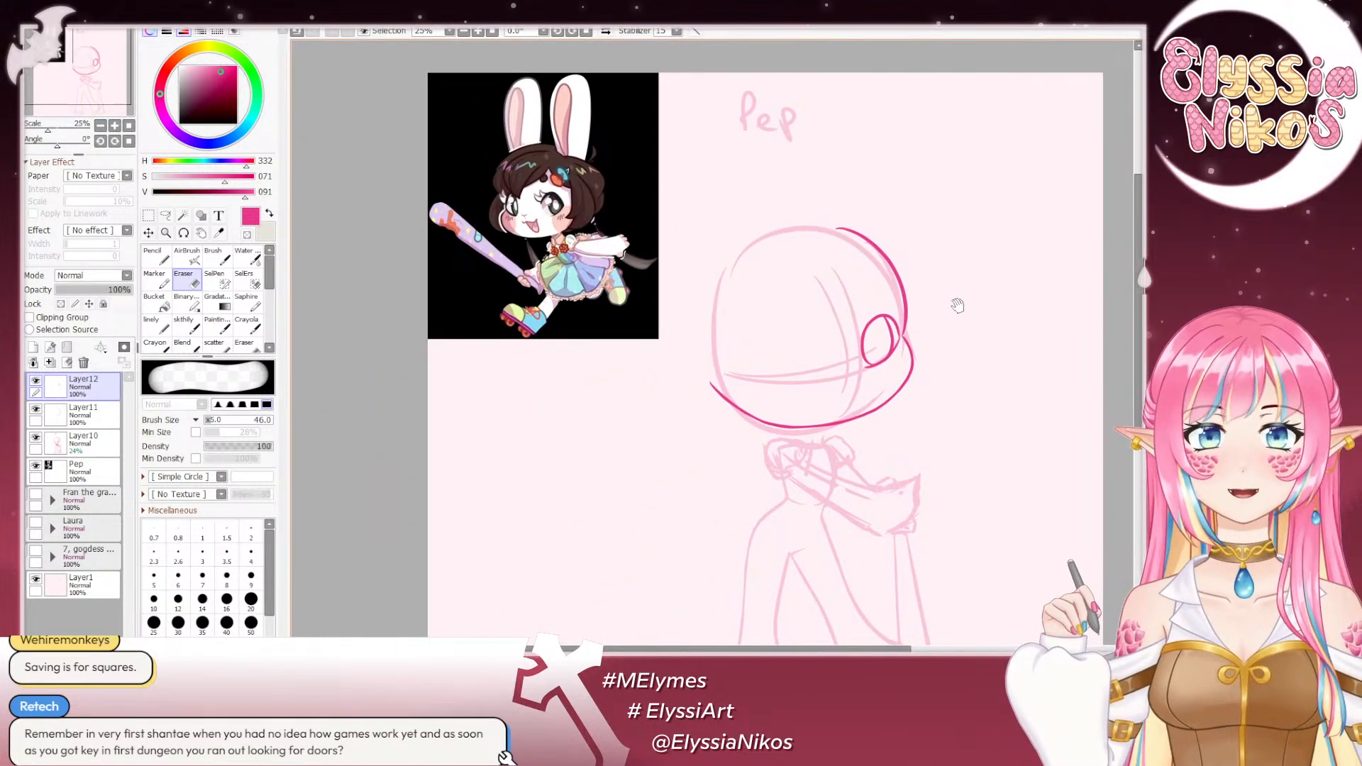
drag(958, 305, 927, 284)
click(185, 323)
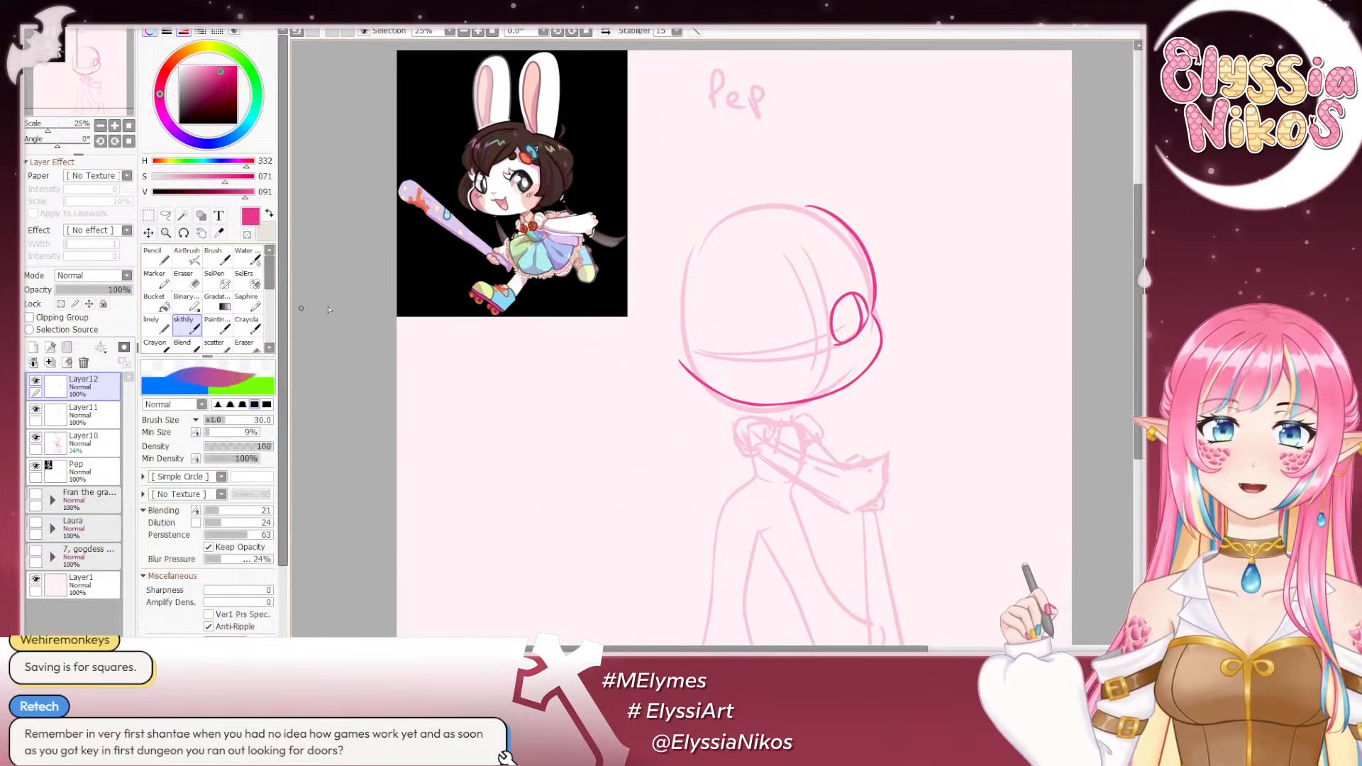
drag(811, 389, 686, 310)
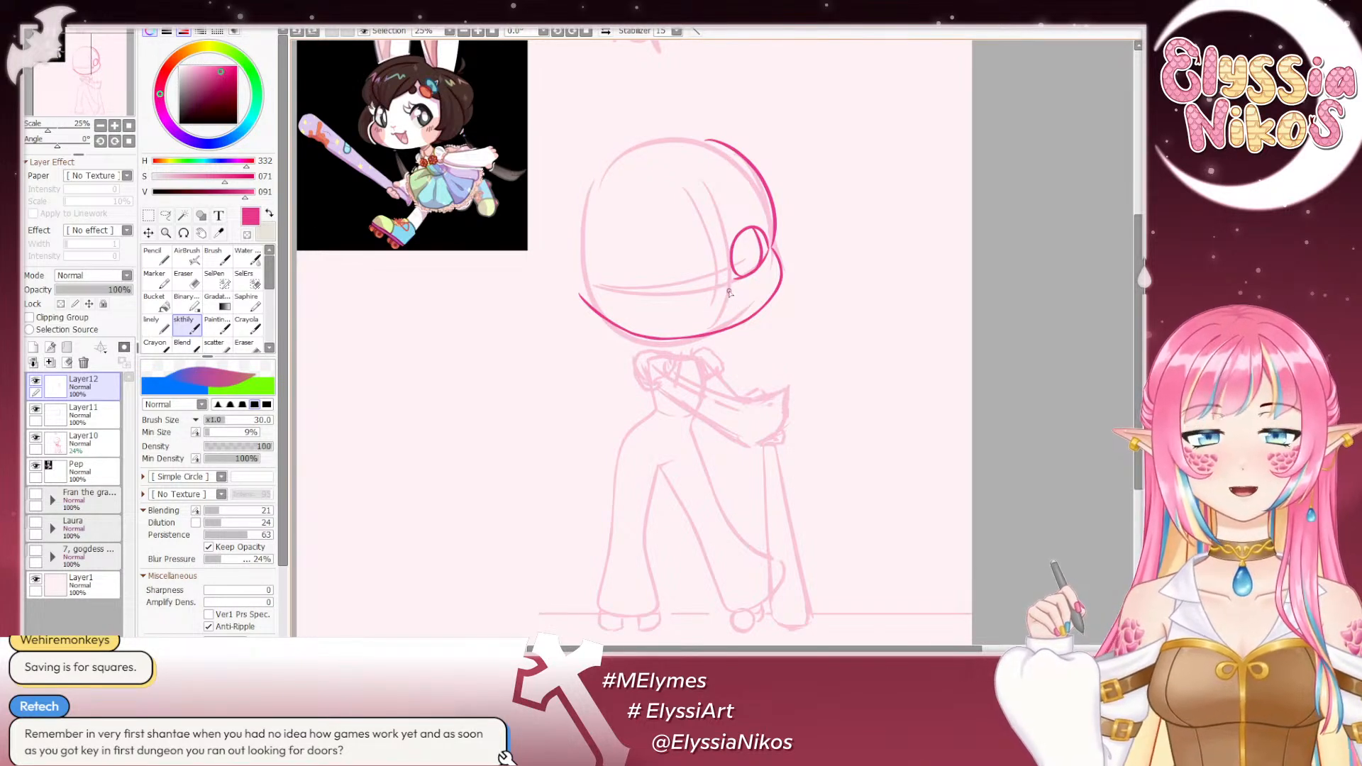
drag(729, 291, 721, 291)
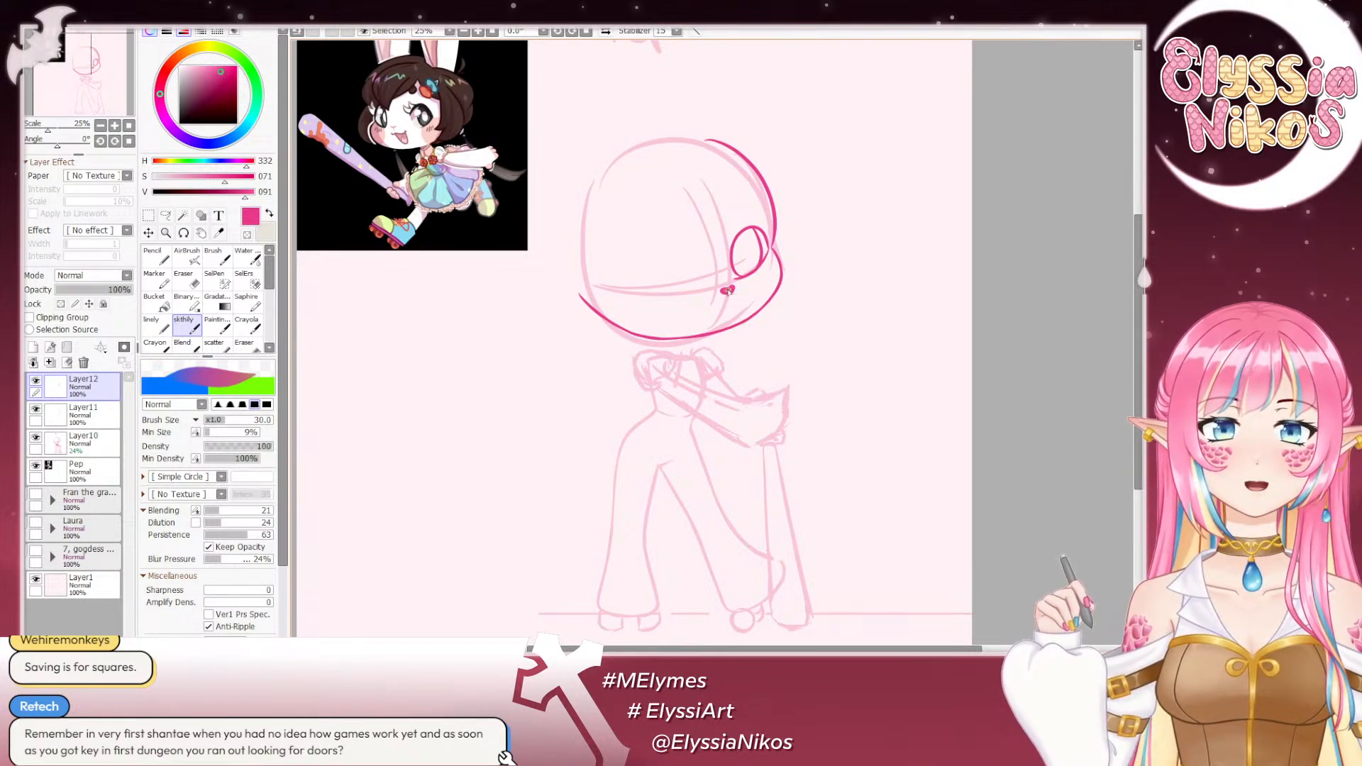
key(ctrl+z)
key(ctrl+z)
key(ctrl+z)
key(ctrl+z)
key(ctrl+z)
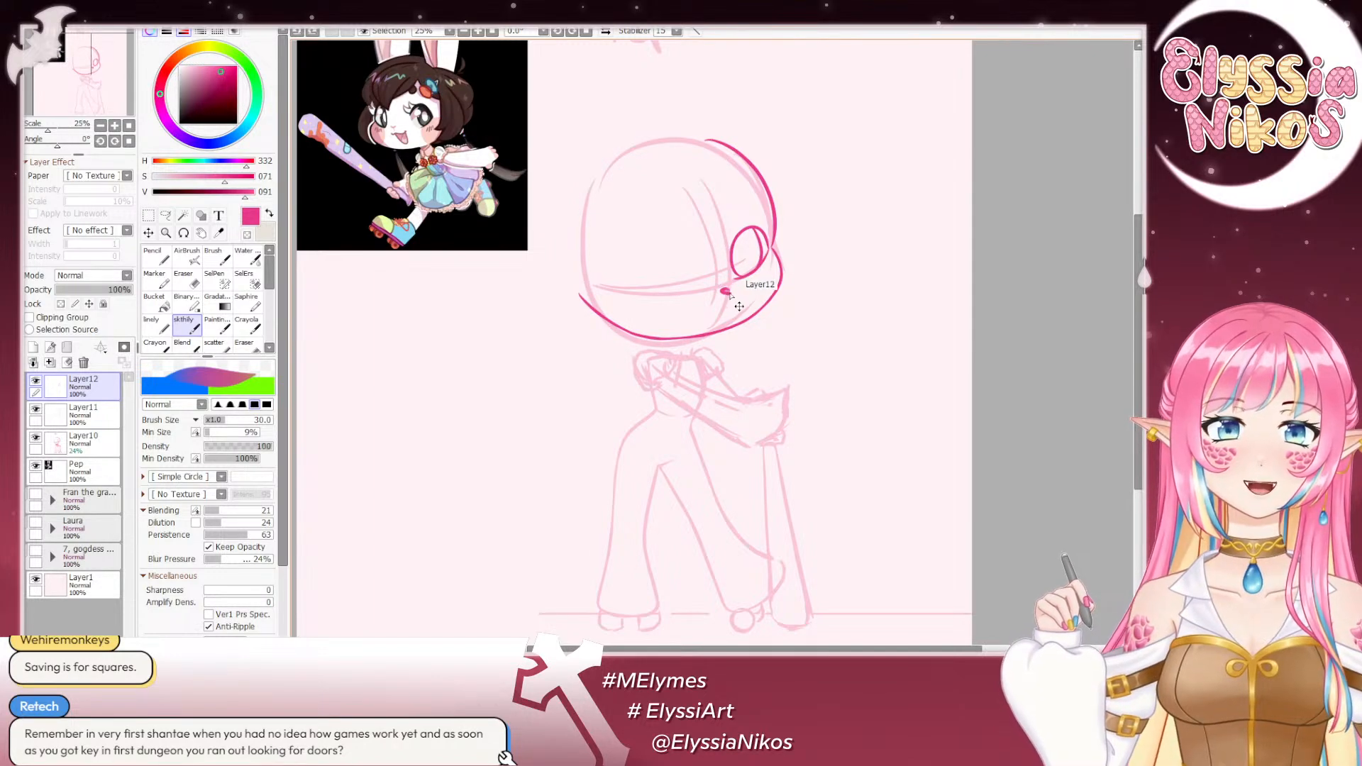
drag(722, 290, 725, 292)
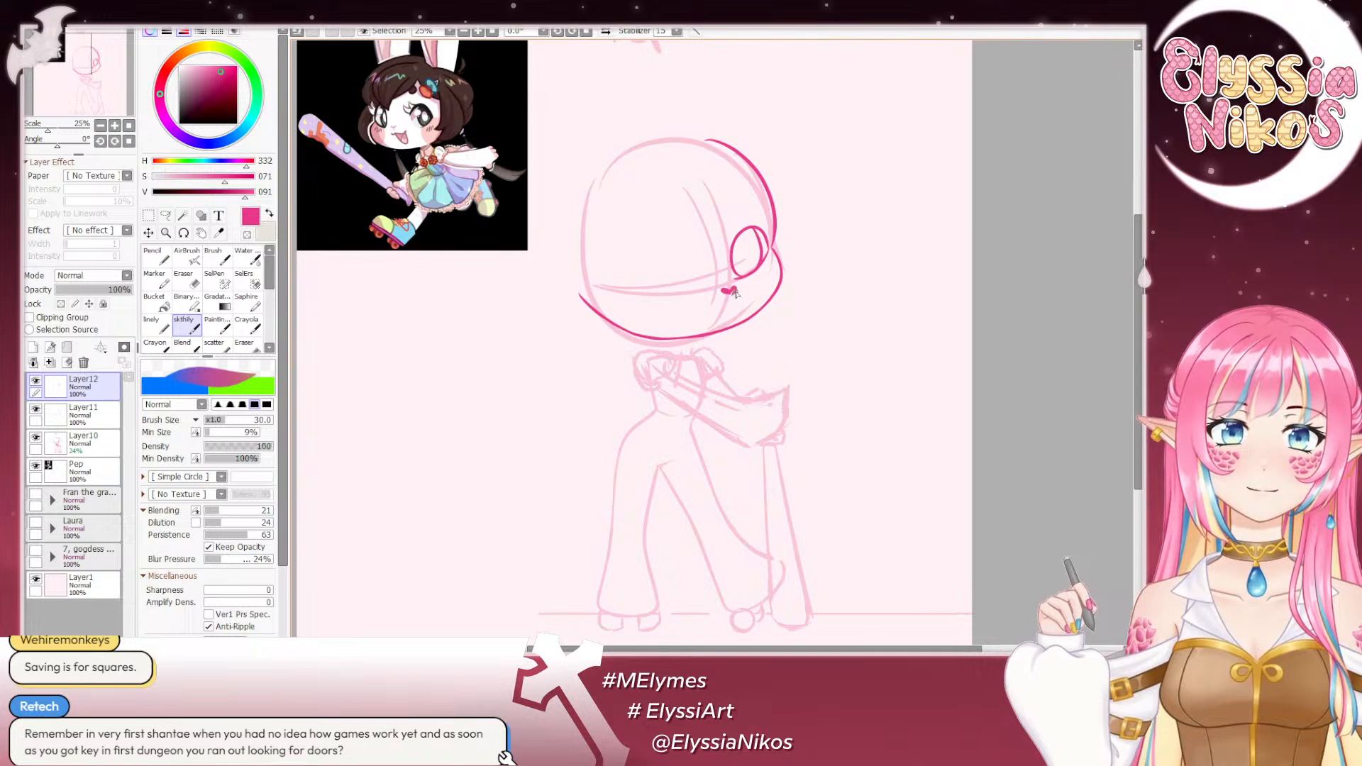
key(ctrl+z)
drag(734, 287, 735, 292)
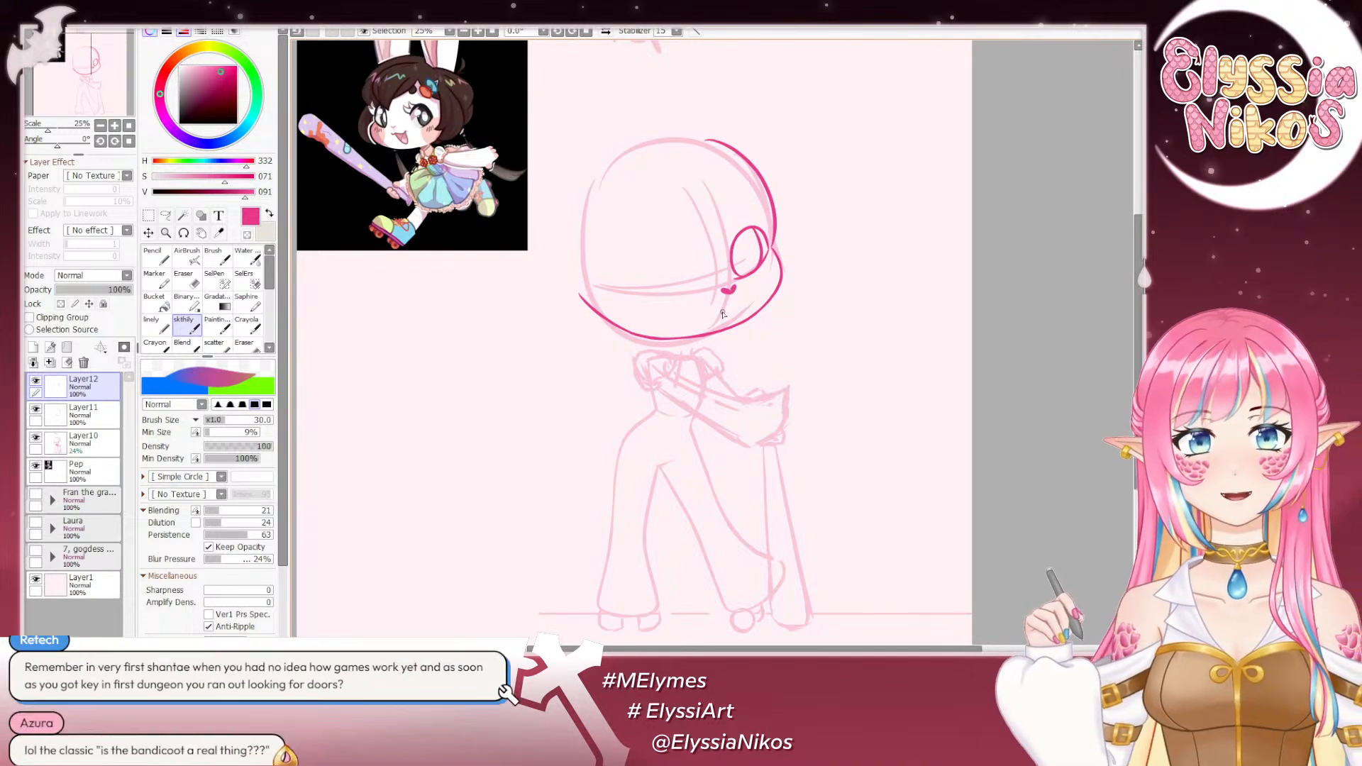
- Sketch the curved upper lip and open smiling mouth below the nose, redrawing the lower curve, and check the face in a mirrored view
drag(708, 306, 723, 302)
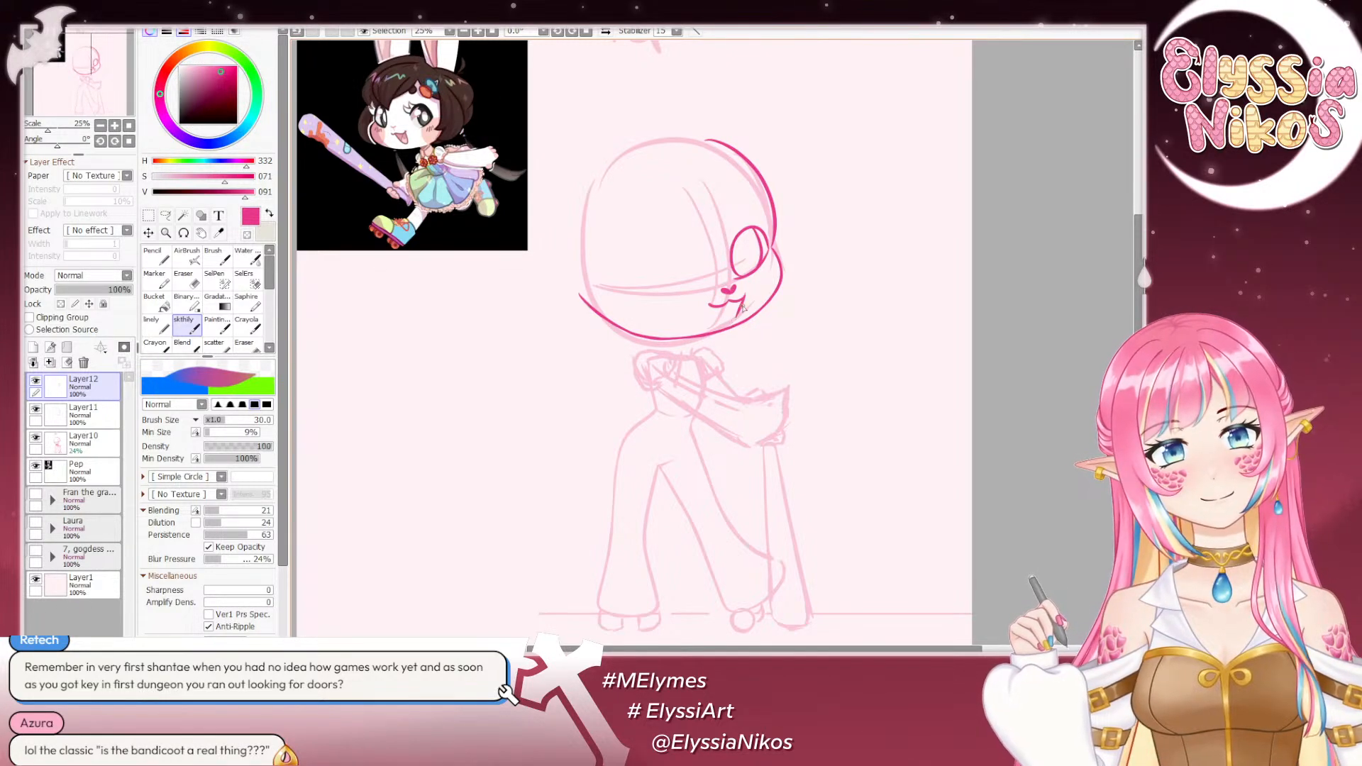
drag(708, 306, 725, 321)
key(ctrl+z)
key(ctrl+z)
key(ctrl+y)
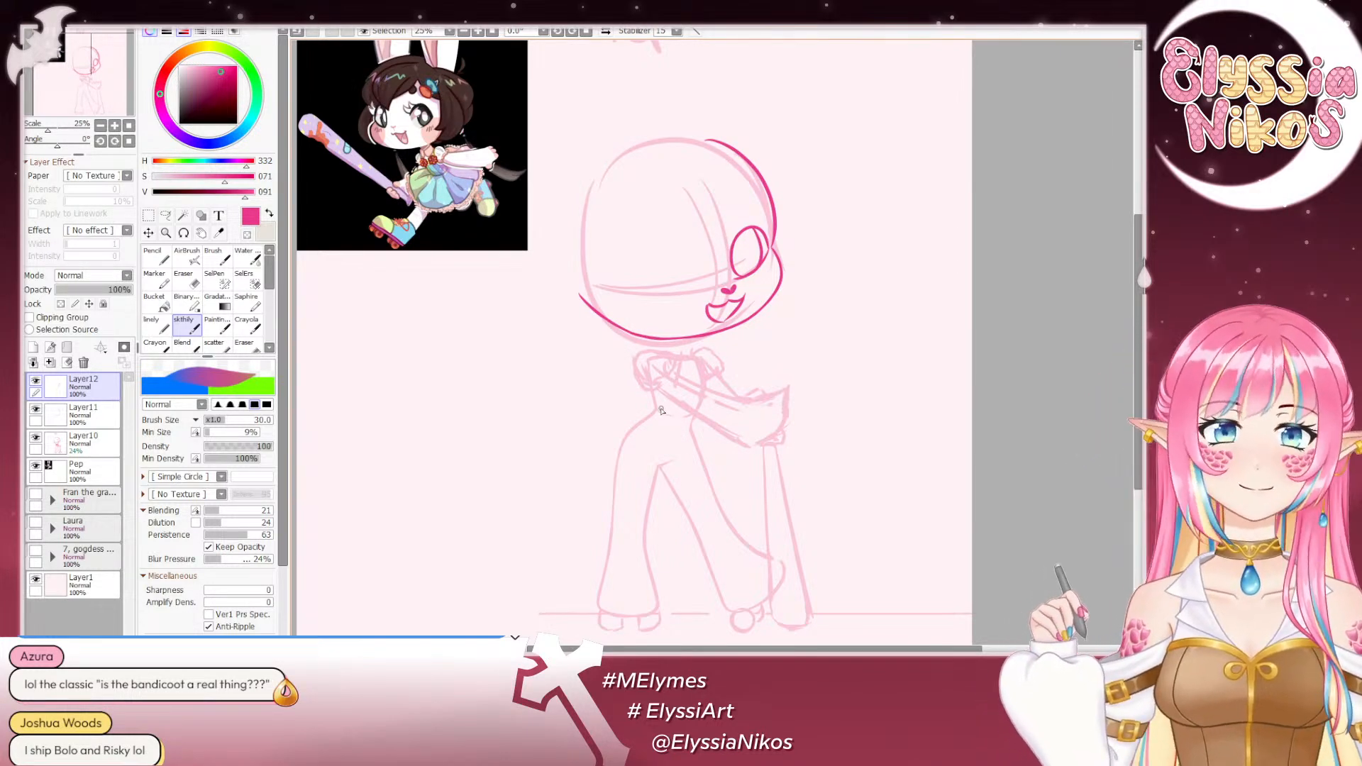
key(ctrl+z)
drag(709, 307, 724, 322)
key(ctrl+z)
key(ctrl+z)
key(ctrl+z)
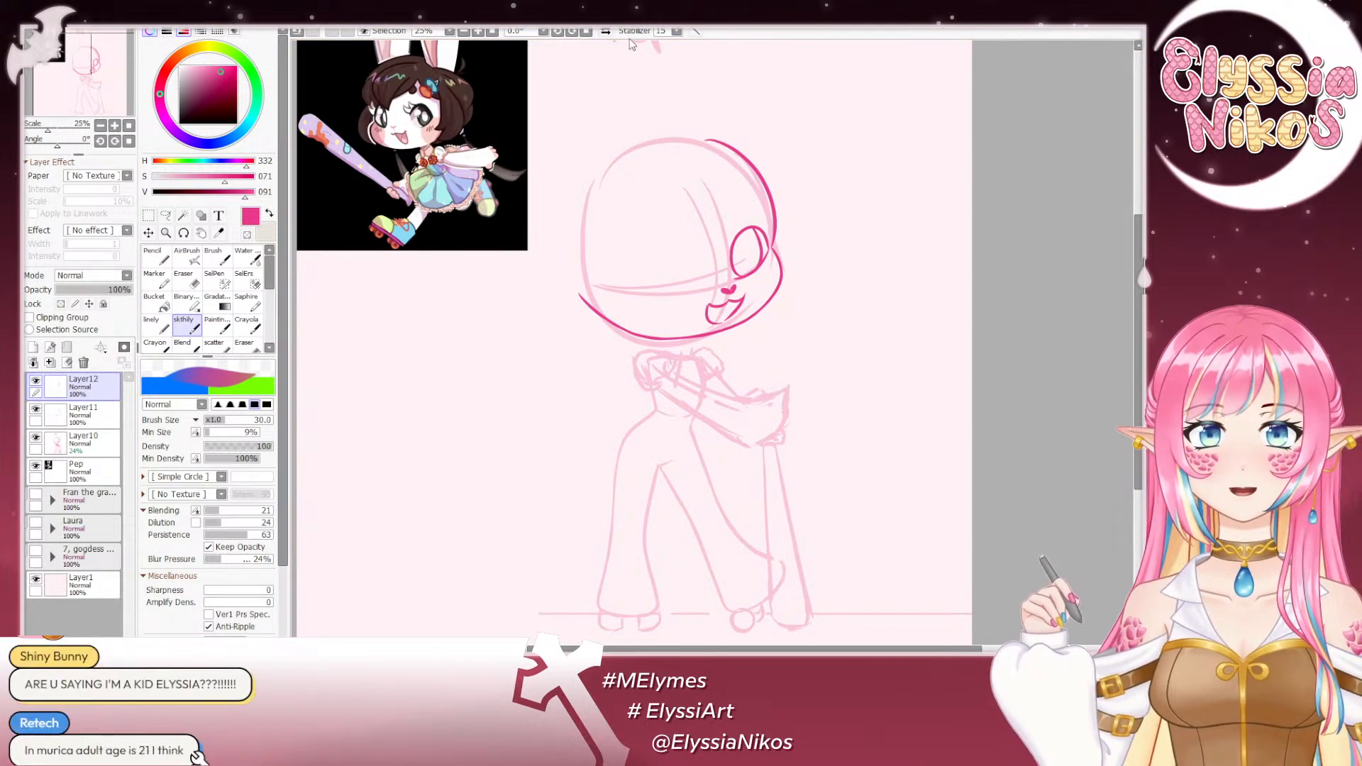
click(605, 32)
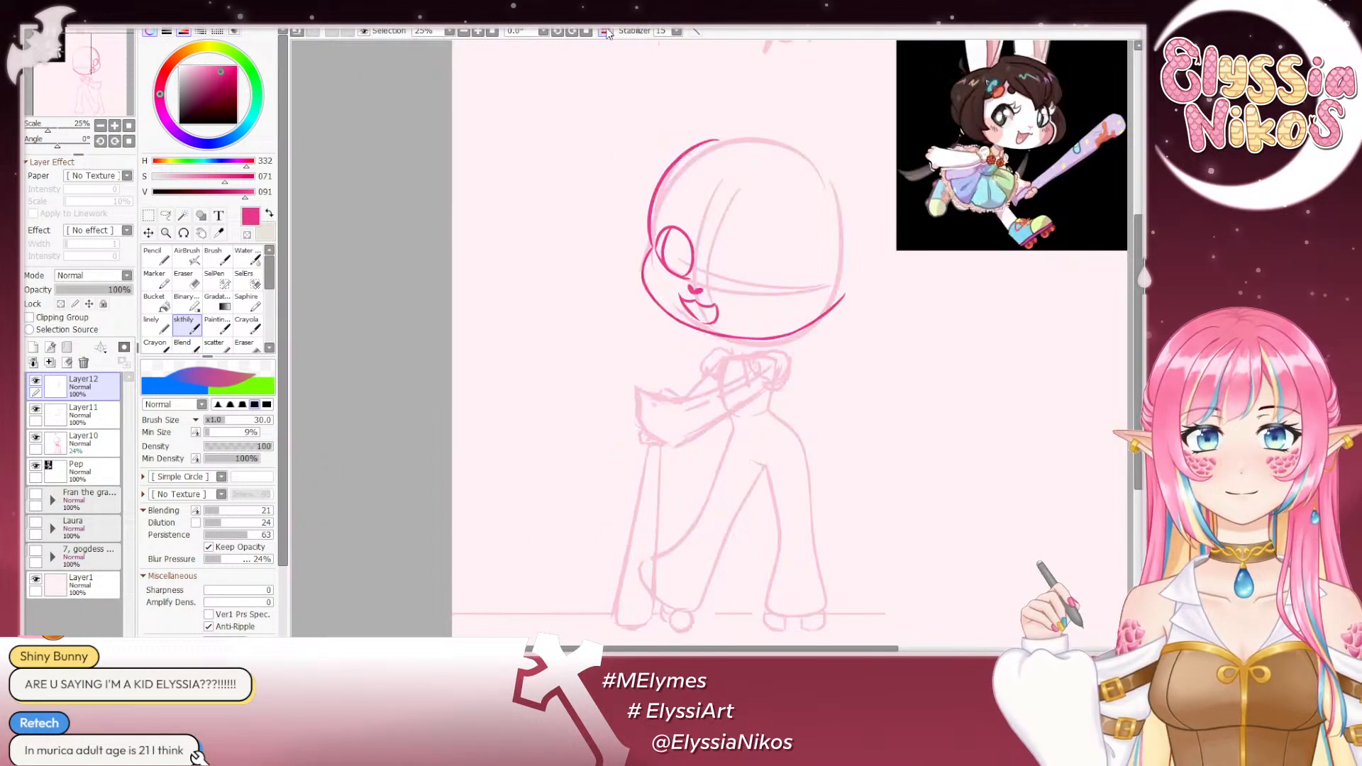
click(605, 31)
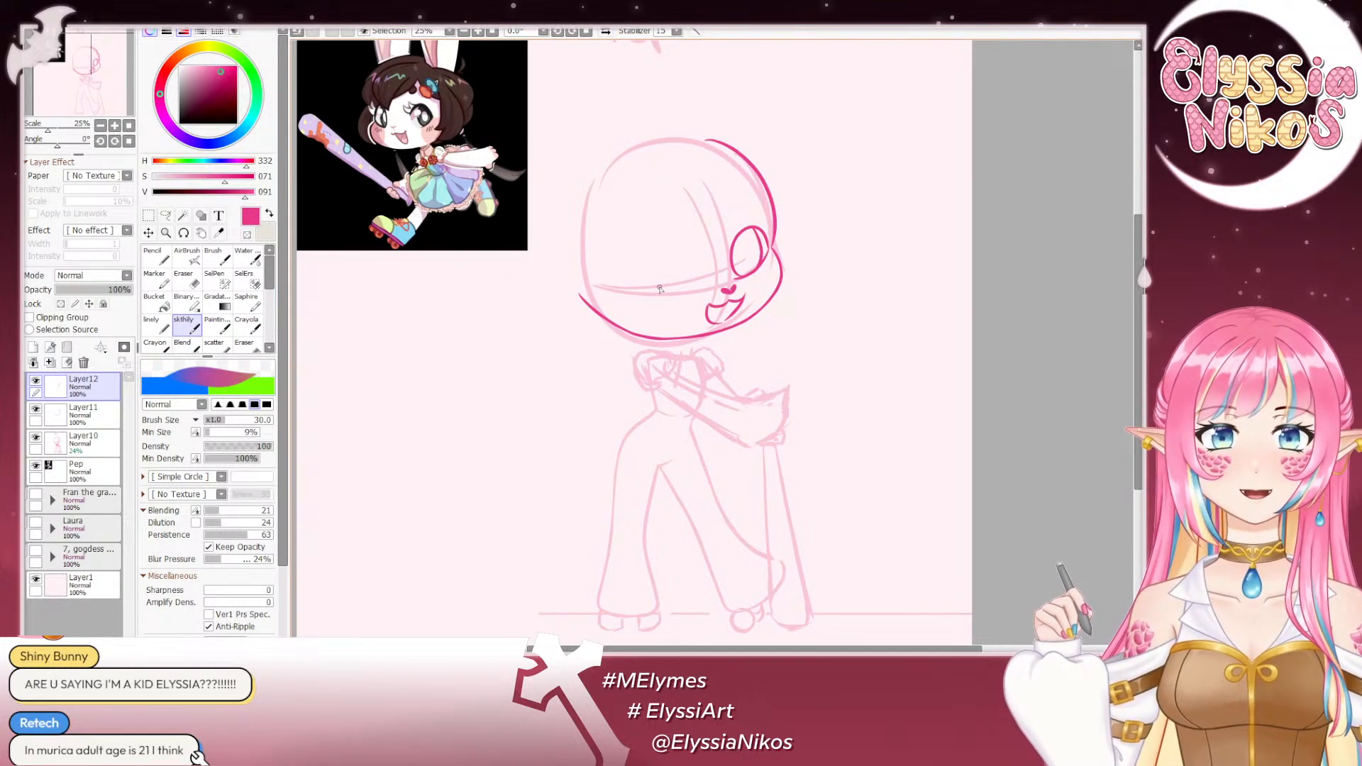
- Sketch the upper arc and short lower line of the image-left eye on the horizontal guideline, and compare both eyes in a mirrored view
mouse_move(645, 290)
mouse_down()
mouse_move(691, 289)
mouse_move(686, 247)
mouse_move(697, 278)
mouse_move(676, 244)
mouse_move(637, 277)
mouse_up()
key(ctrl+z)
key(ctrl+z)
key(ctrl+z)
key(ctrl+z)
key(ctrl+z)
key(ctrl+z)
key(ctrl+z)
click(605, 32)
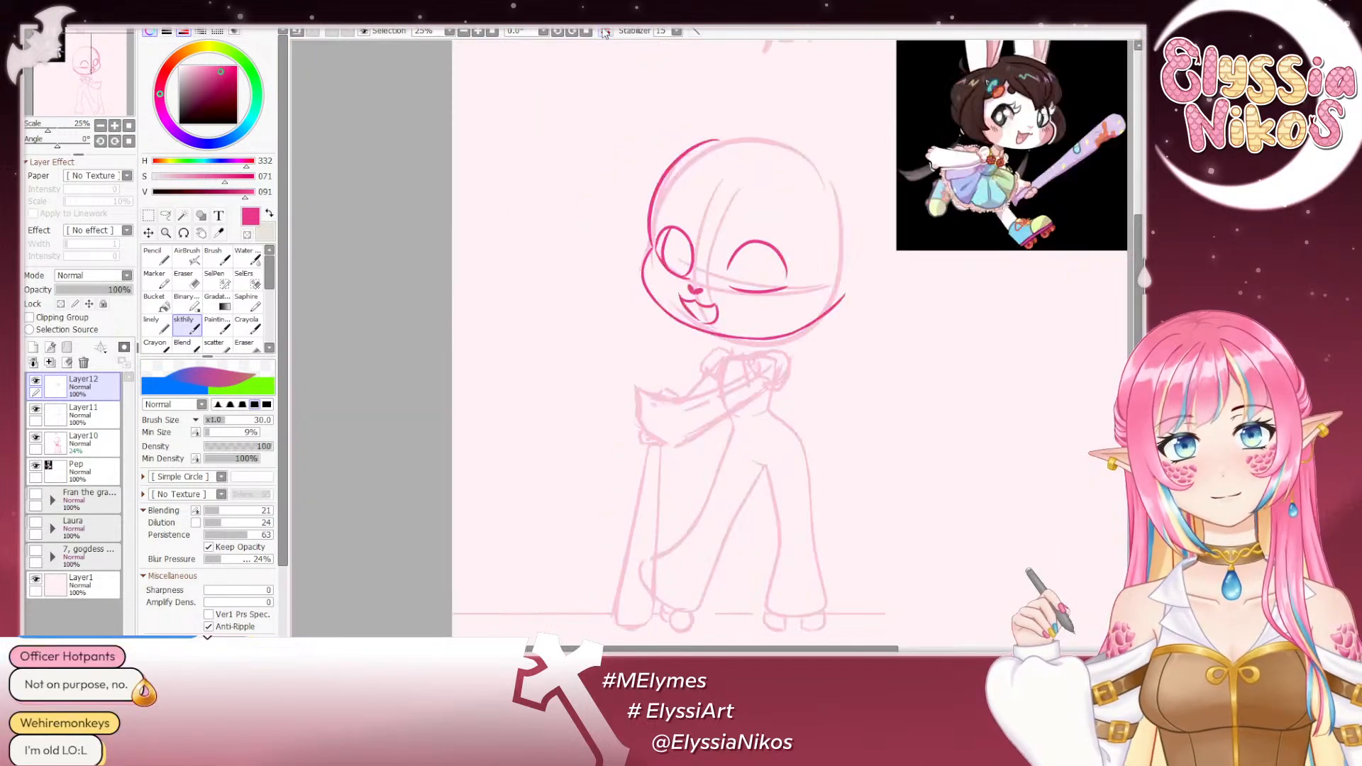
click(605, 32)
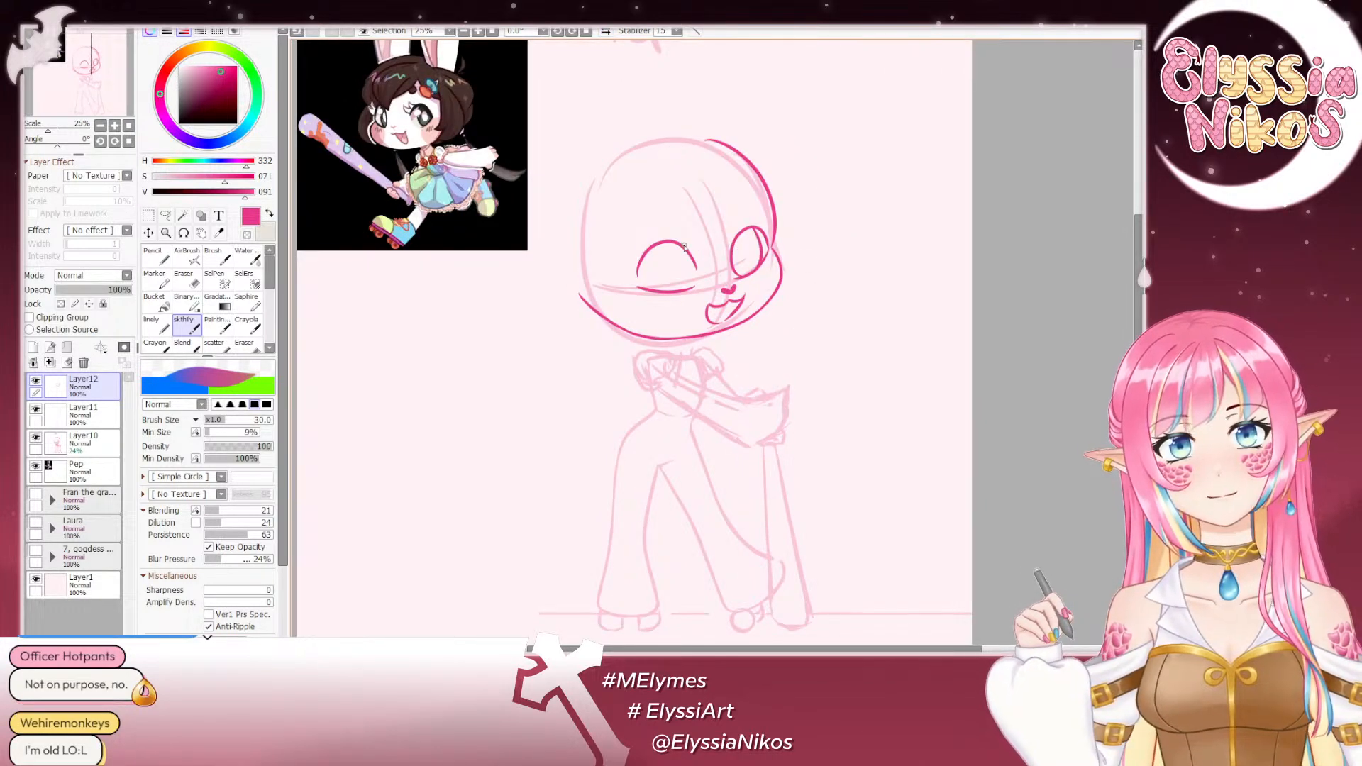
- Draw the sides of the inner oval inside the image-left eye, redrawing the curves until they fit
key(ctrl+z)
mouse_move(660, 246)
mouse_down()
mouse_move(656, 290)
mouse_move(679, 289)
mouse_move(683, 268)
mouse_move(680, 290)
mouse_up()
key(ctrl+z)
key(ctrl+z)
key(ctrl+z)
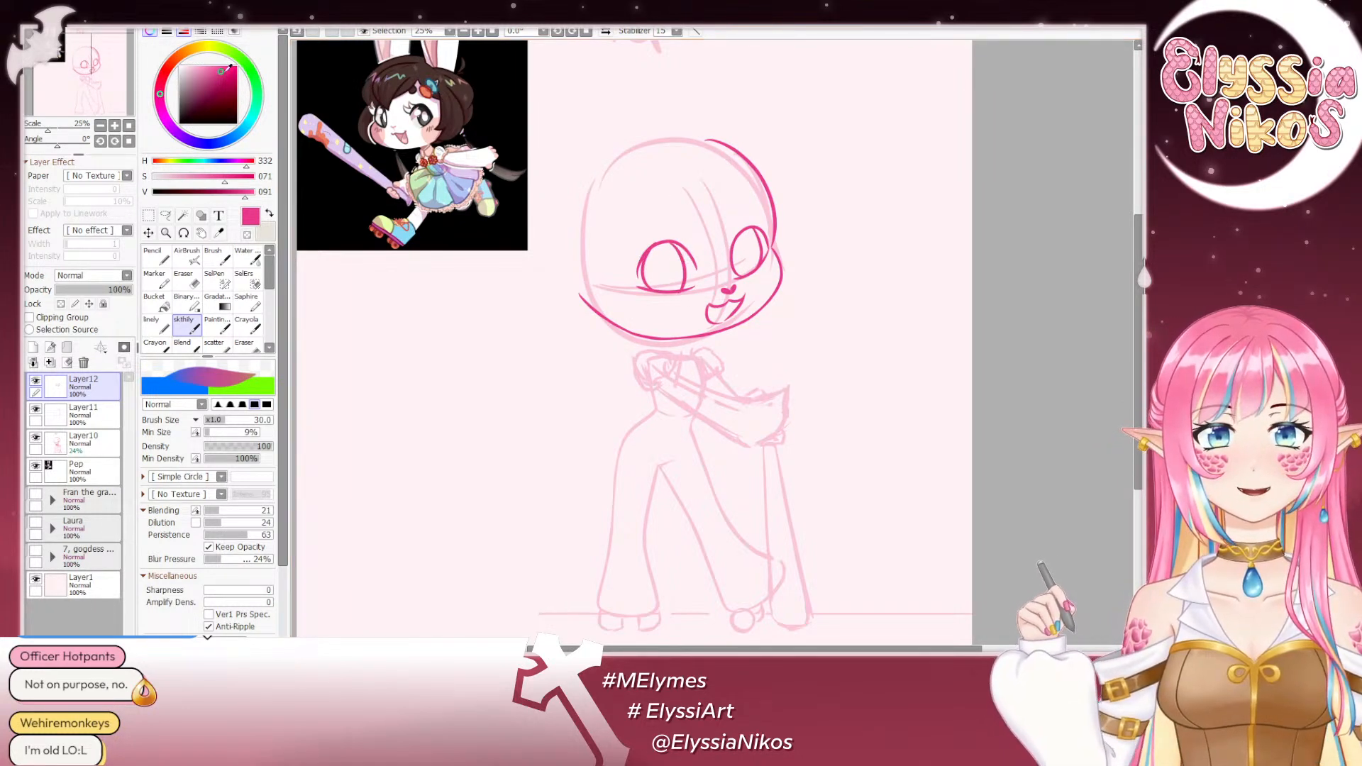
- Examine the face's proportions at 16.6% zoom by repeatedly mirroring the whole canvas and restoring the view
click(100, 125)
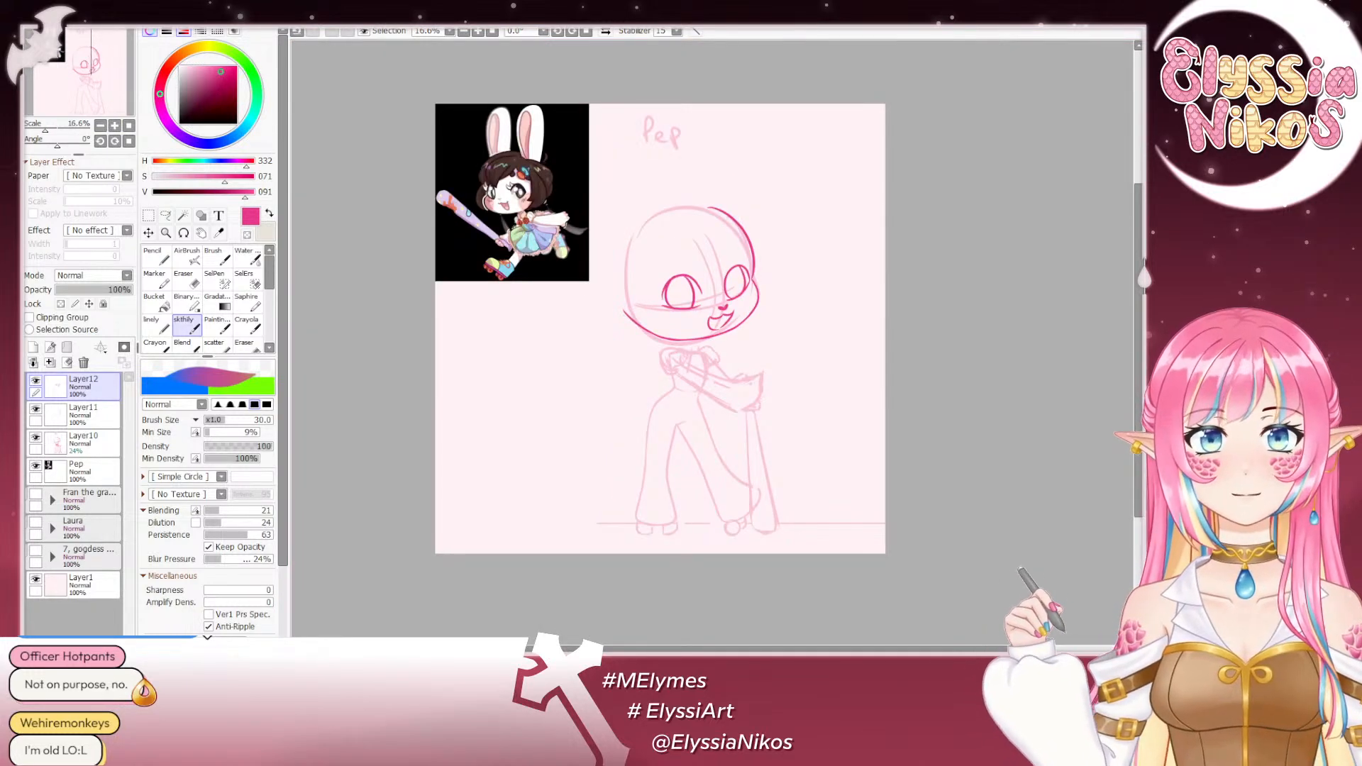
click(606, 31)
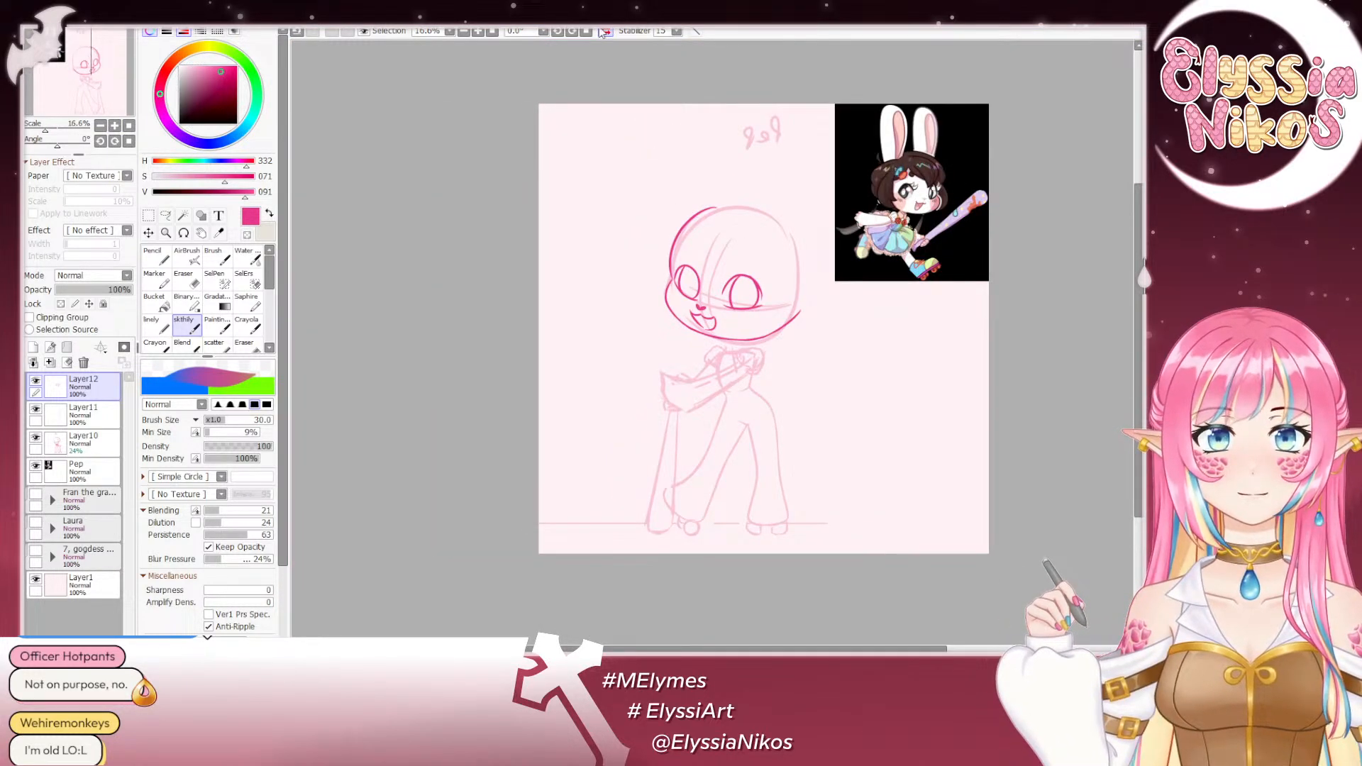
click(605, 32)
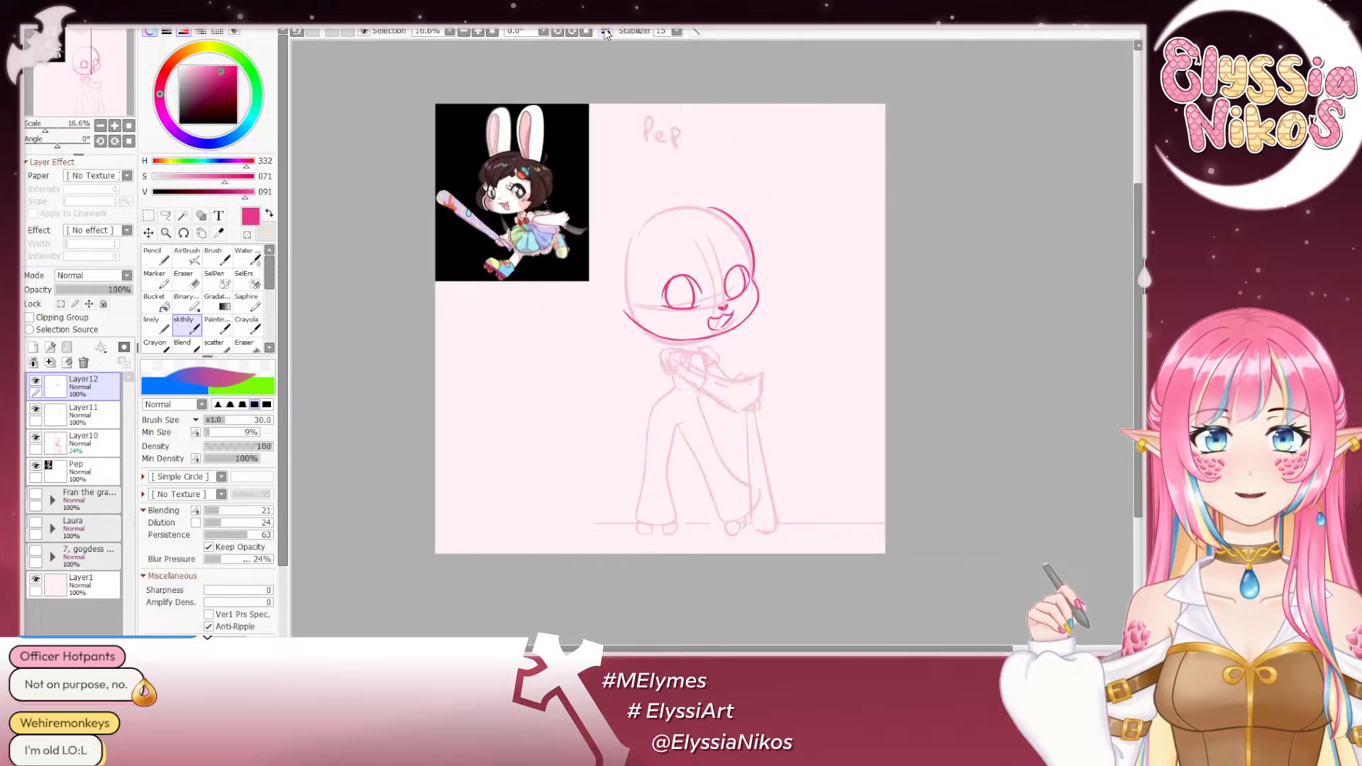
click(605, 31)
click(605, 32)
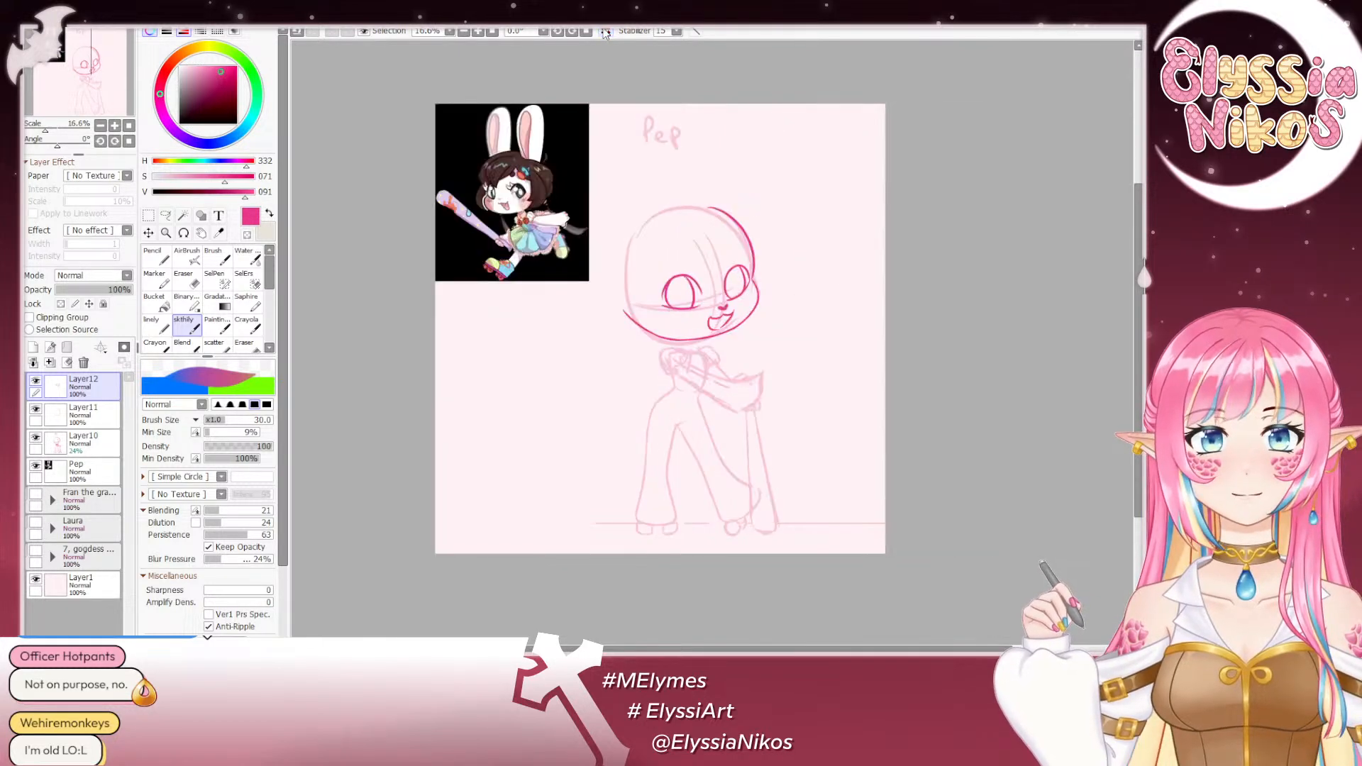
- Thicken and extend the outer end of the image-left eye's upper arc with extra strokes
click(114, 126)
click(114, 127)
mouse_move(670, 160)
mouse_down()
mouse_move(961, 352)
mouse_move(759, 217)
mouse_up()
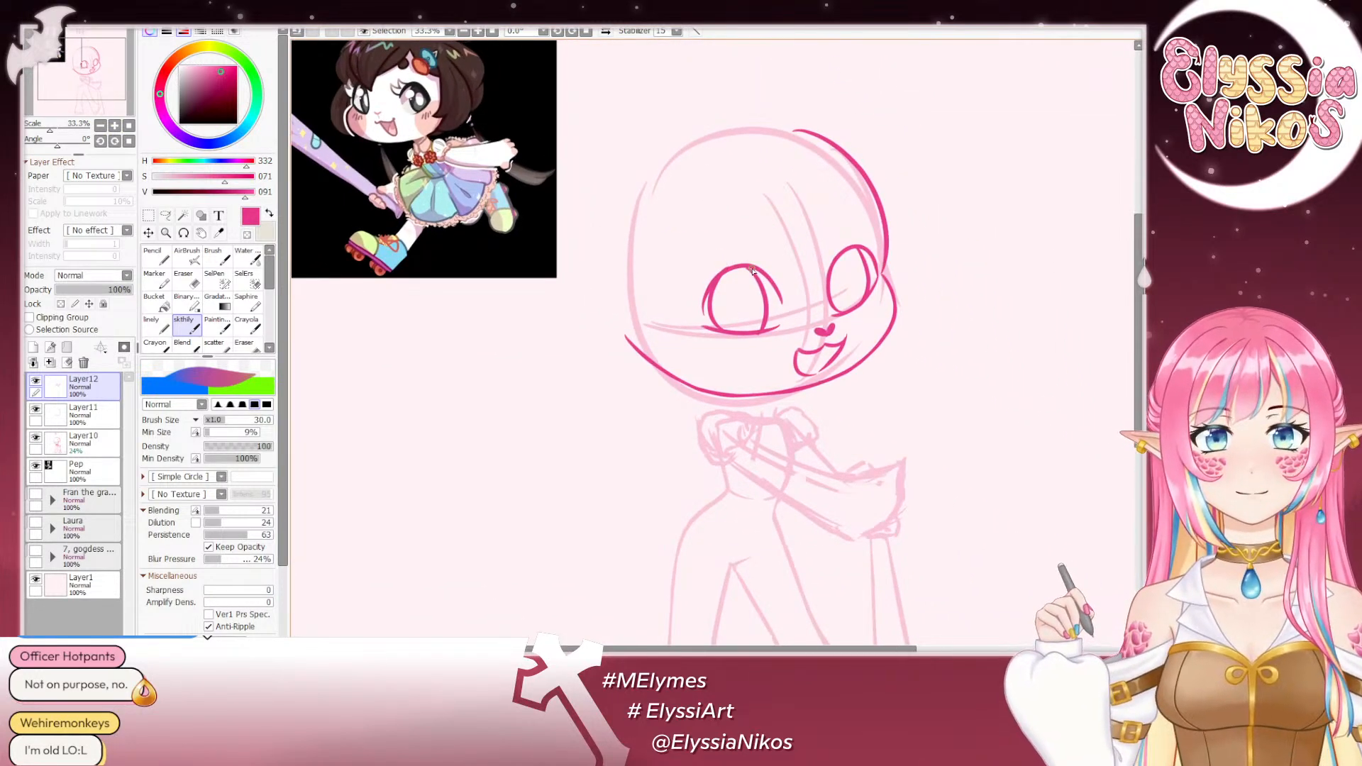
mouse_move(741, 264)
mouse_down()
mouse_move(718, 291)
mouse_move(735, 269)
mouse_move(698, 305)
mouse_move(712, 311)
mouse_move(700, 300)
mouse_move(717, 284)
mouse_move(697, 307)
mouse_move(712, 277)
mouse_up()
key(ctrl+z)
key(ctrl+z)
key(ctrl+z)
- Thin the outer end of the image-left eye's upper arc and clear the gap beside the inner oval with the eraser reduced to size 16
key(e)
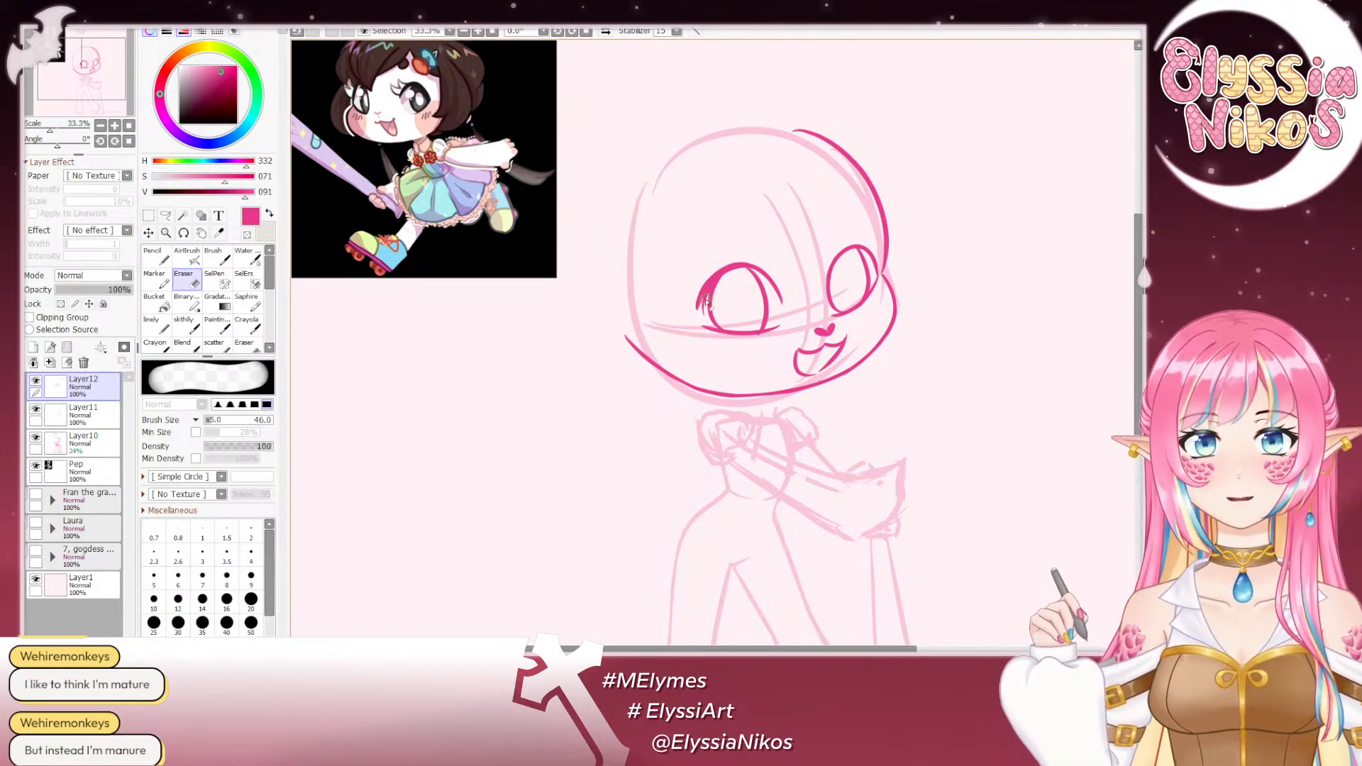
right_click(732, 284)
drag(732, 284, 724, 295)
key(ctrl+z)
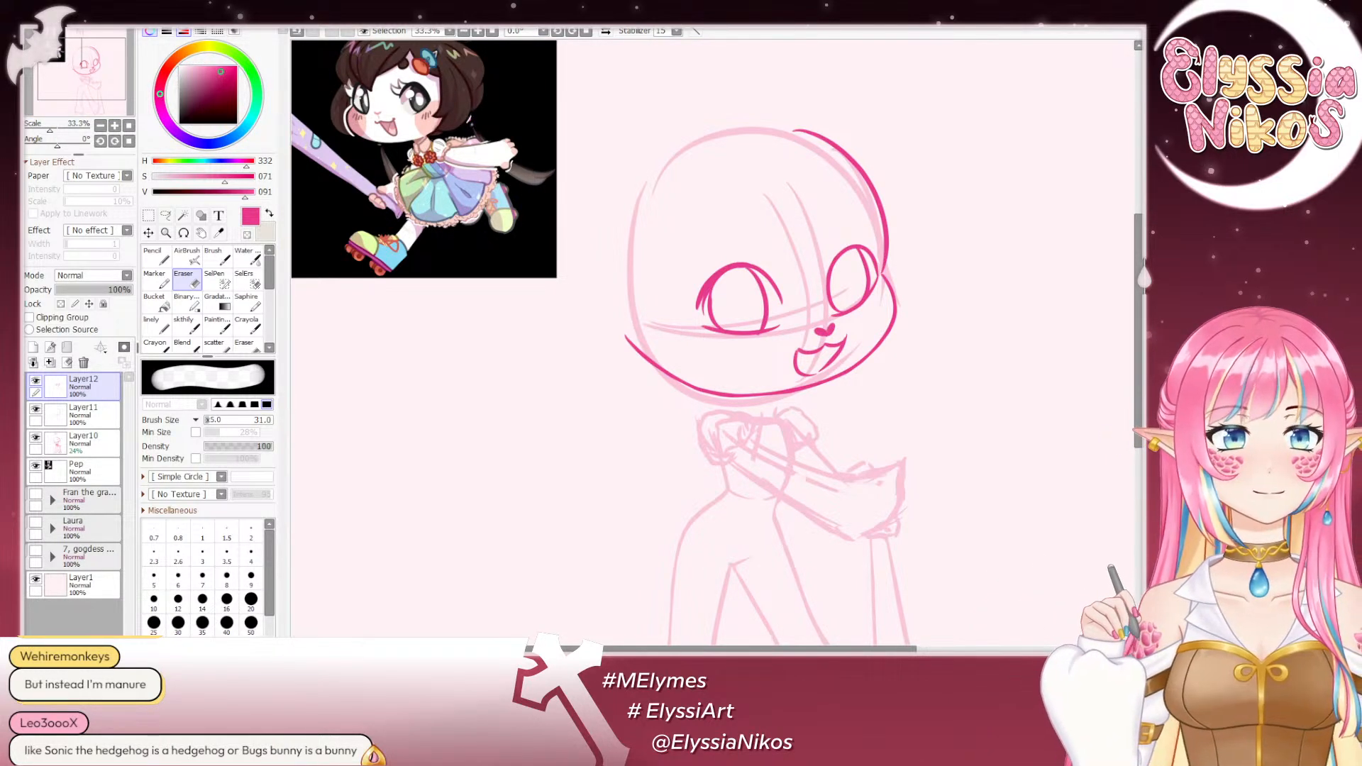
drag(571, 261, 551, 213)
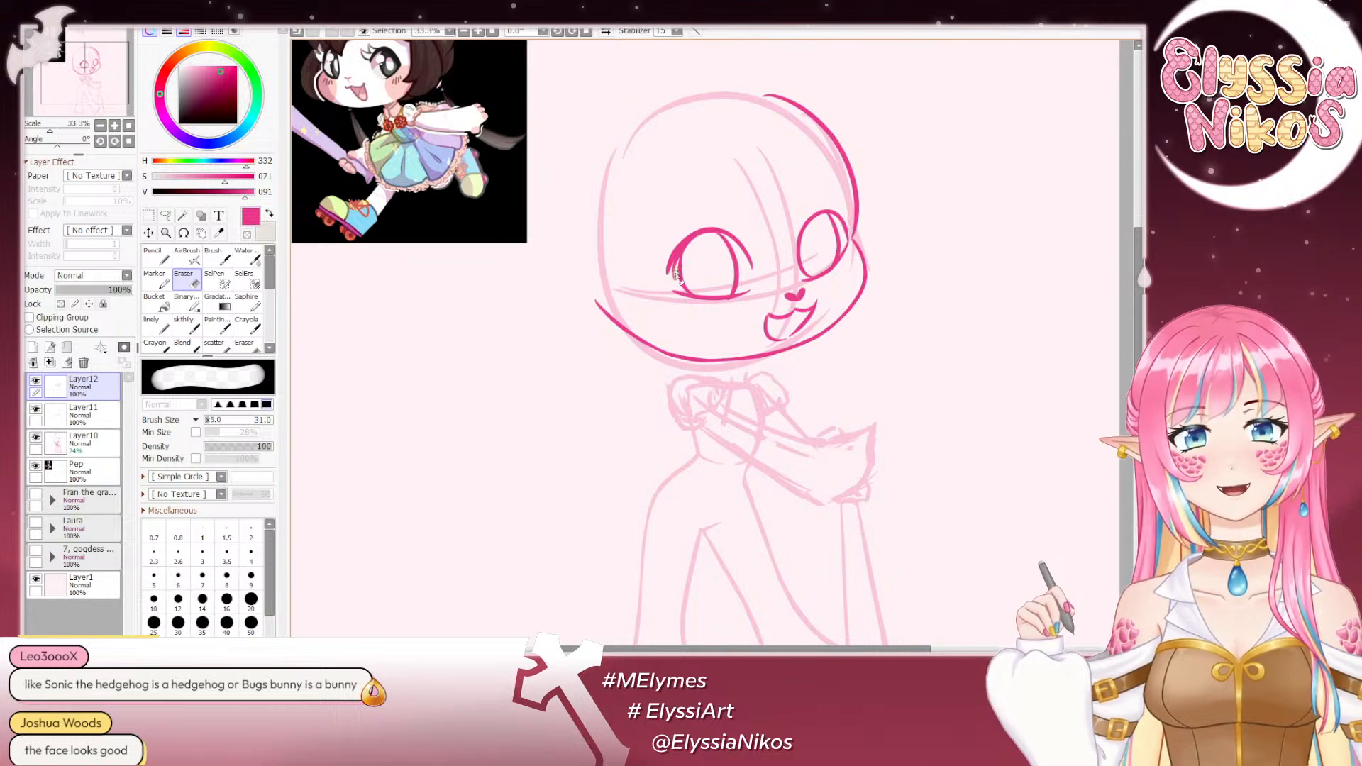
mouse_move(676, 274)
mouse_down()
mouse_move(678, 249)
mouse_move(676, 284)
mouse_up()
key(ctrl+z)
key(bracketleft)
key(bracketleft)
key(bracketleft)
key(bracketleft)
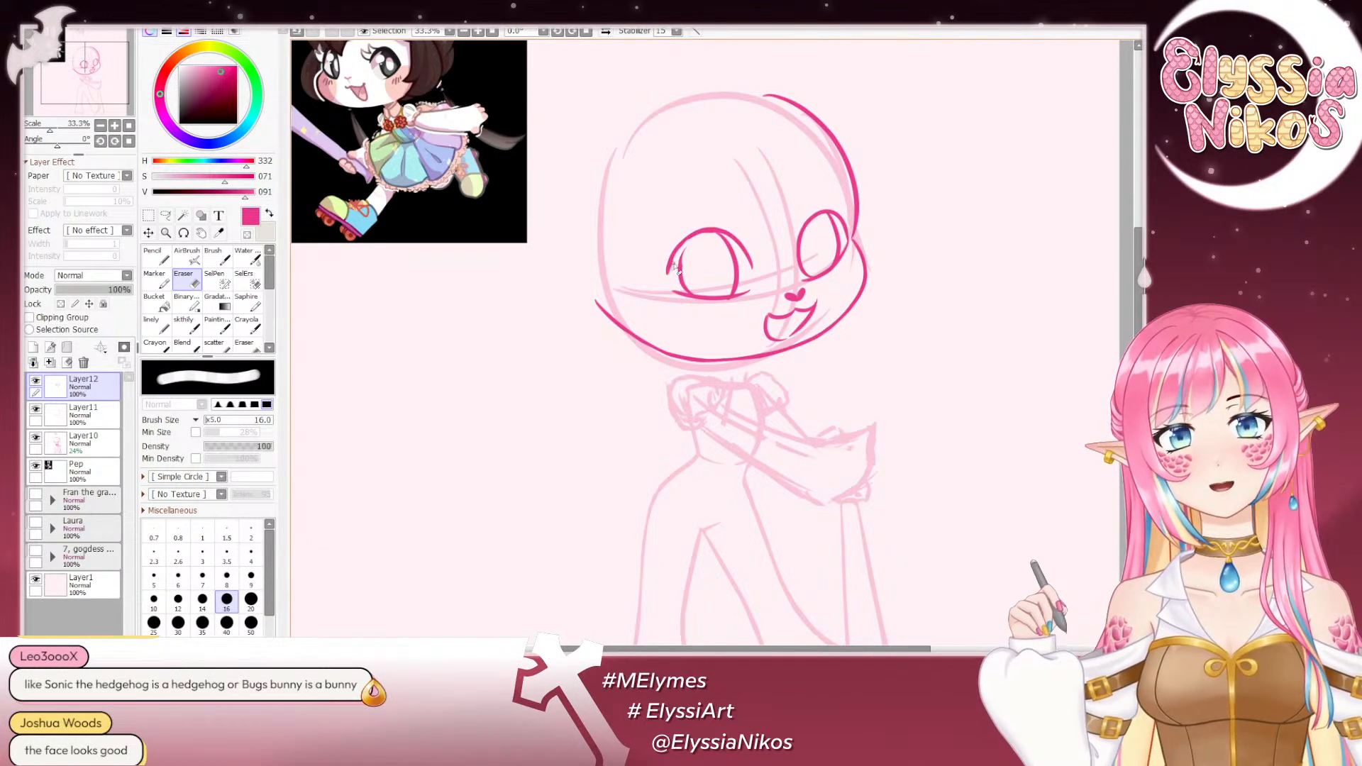
- Redraw the image-left side of the image-left eye's inner oval with the sketch brush, repeating the curve until it fits
click(186, 327)
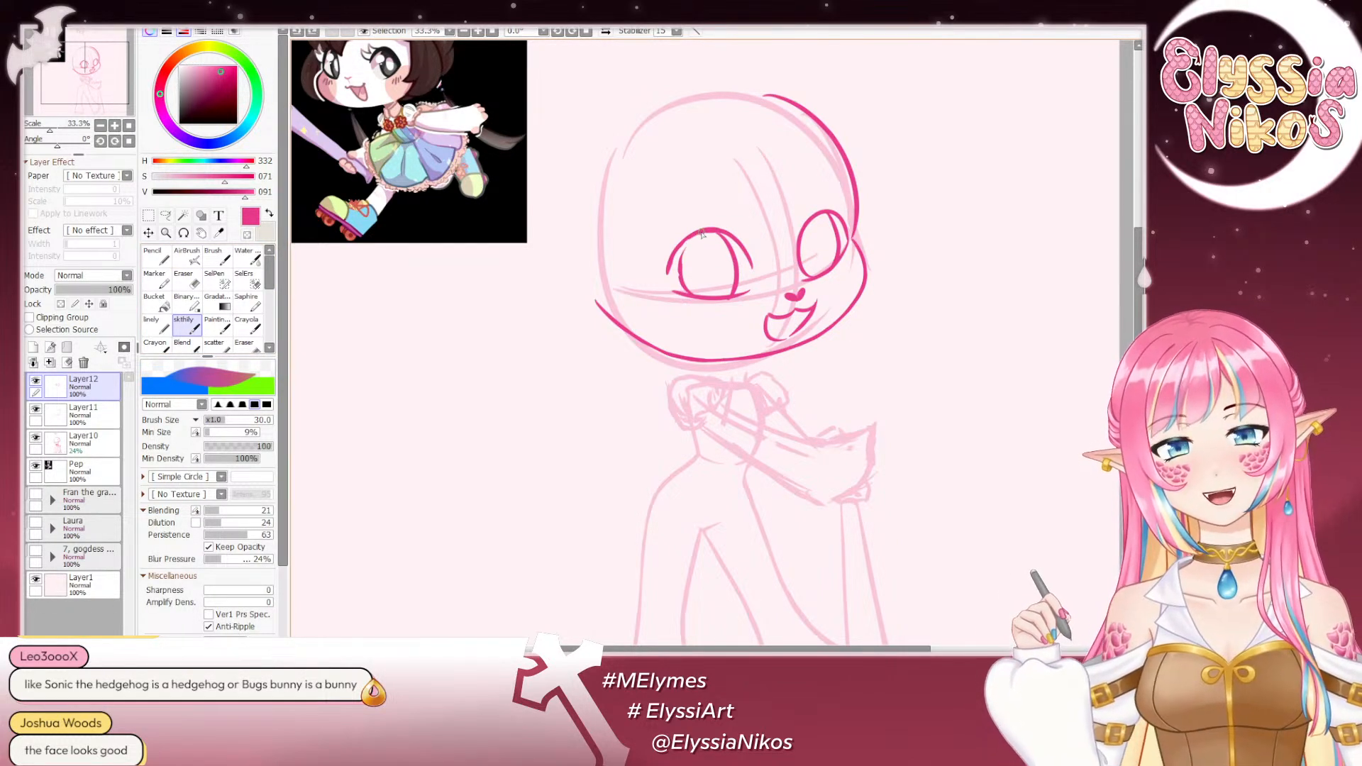
drag(679, 247, 683, 296)
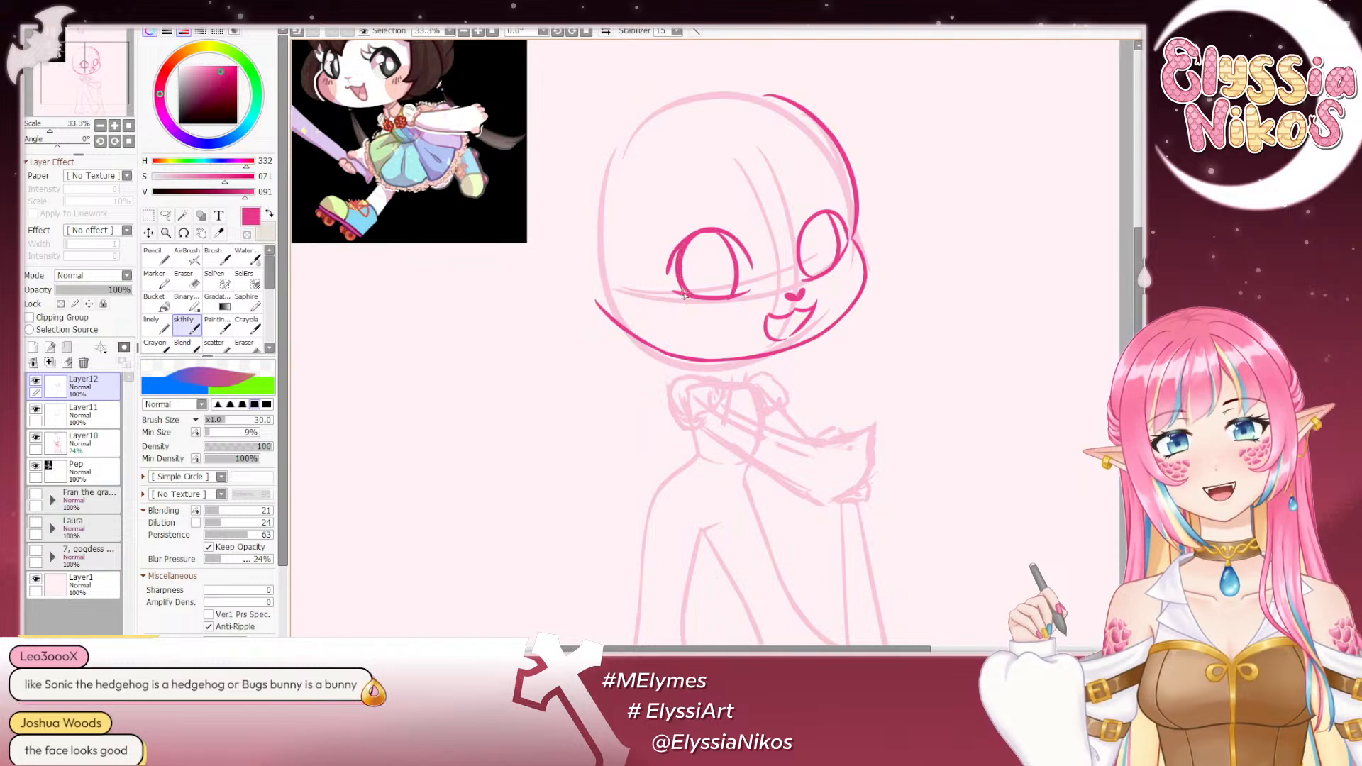
key(ctrl+z)
drag(683, 248, 687, 297)
key(ctrl+z)
drag(683, 249, 693, 296)
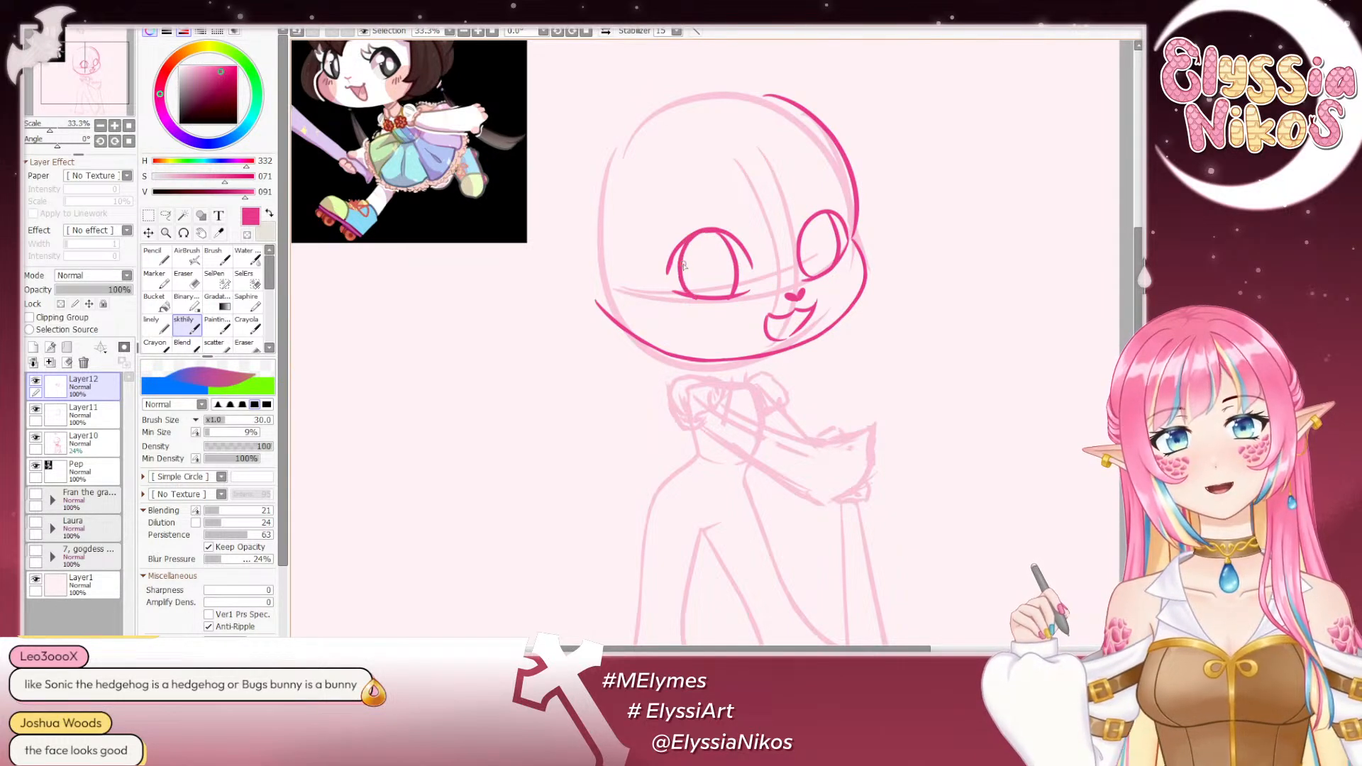
key(ctrl+z)
key(ctrl+z)
drag(683, 248, 694, 295)
key(ctrl+z)
key(ctrl+z)
key(ctrl+z)
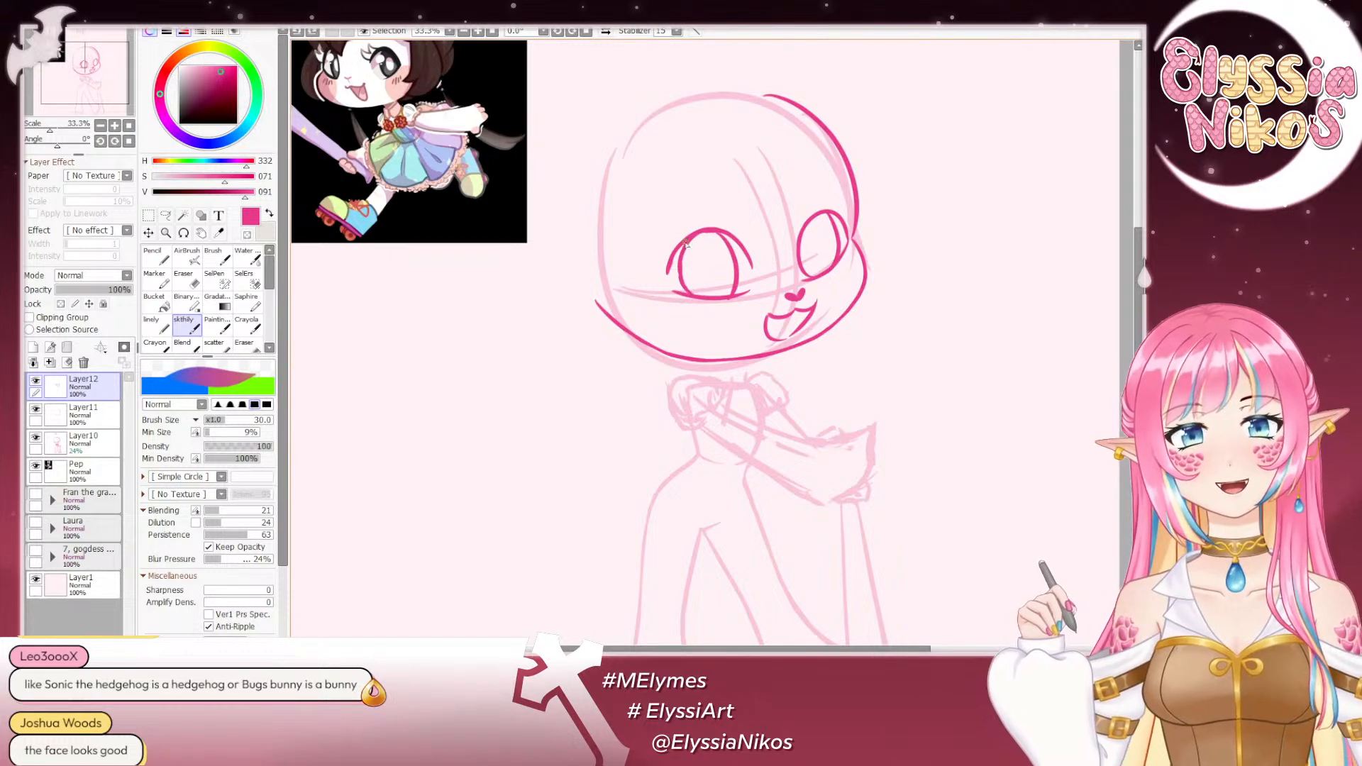
key(ctrl+z)
drag(683, 248, 697, 297)
key(ctrl+z)
key(ctrl+z)
drag(684, 248, 694, 294)
- Retrace the image-right side of the image-left eye's inner oval, redoing the stroke until it follows the curve
key(ctrl+z)
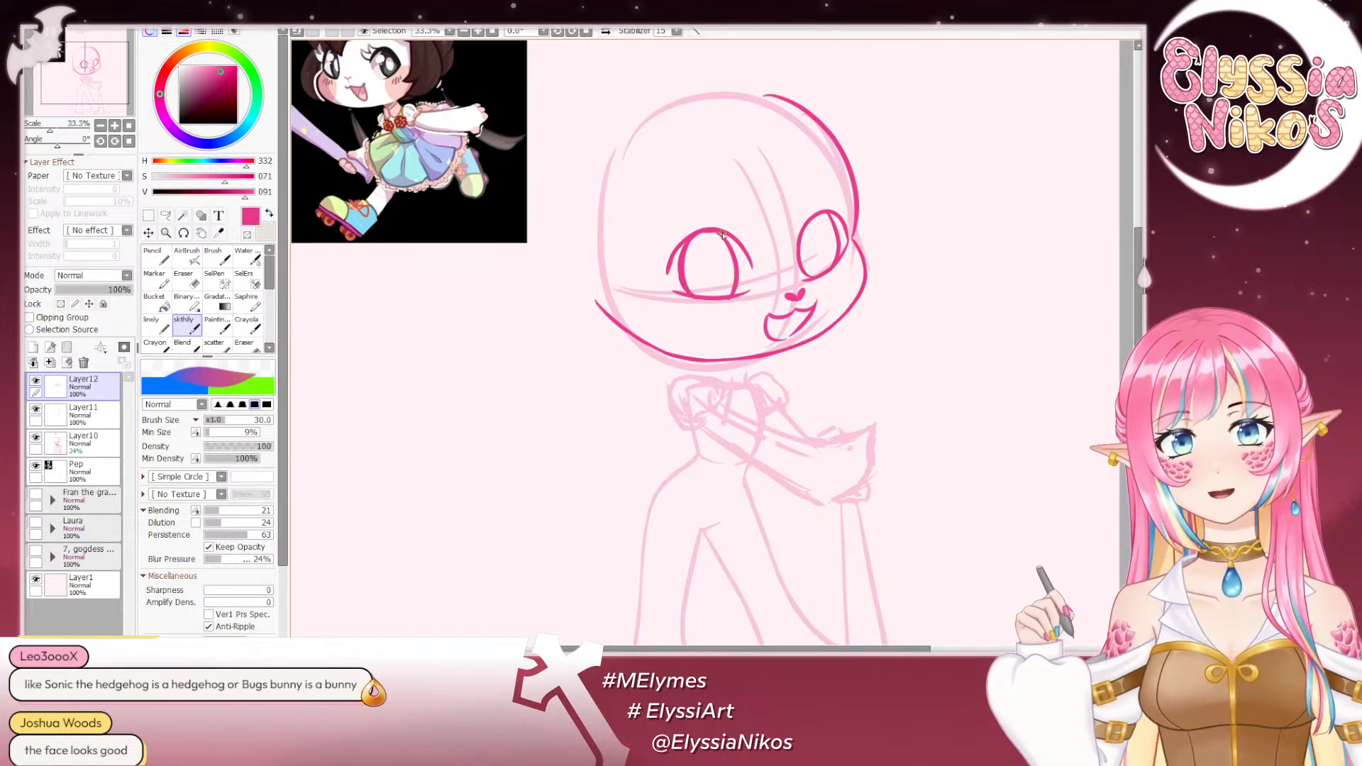
drag(722, 233, 737, 275)
key(ctrl+z)
key(ctrl+z)
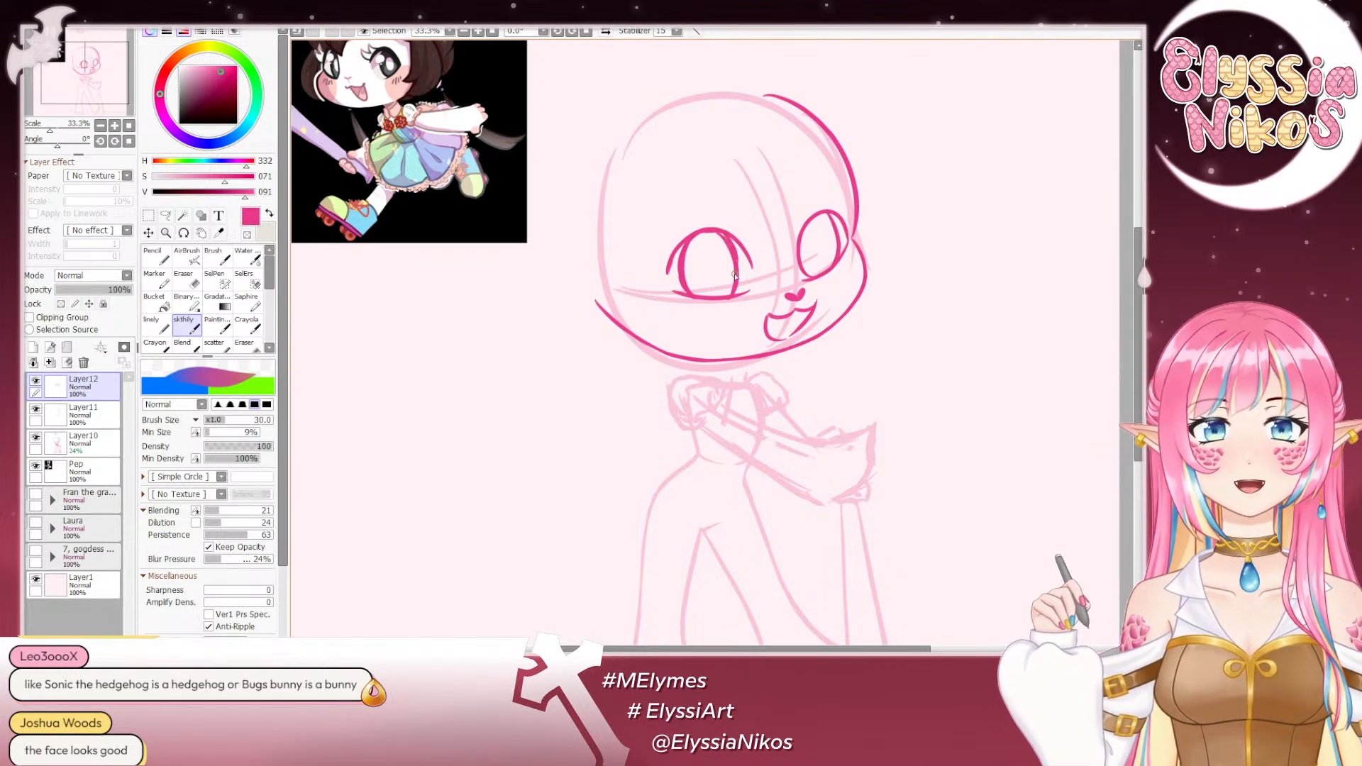
key(ctrl+z)
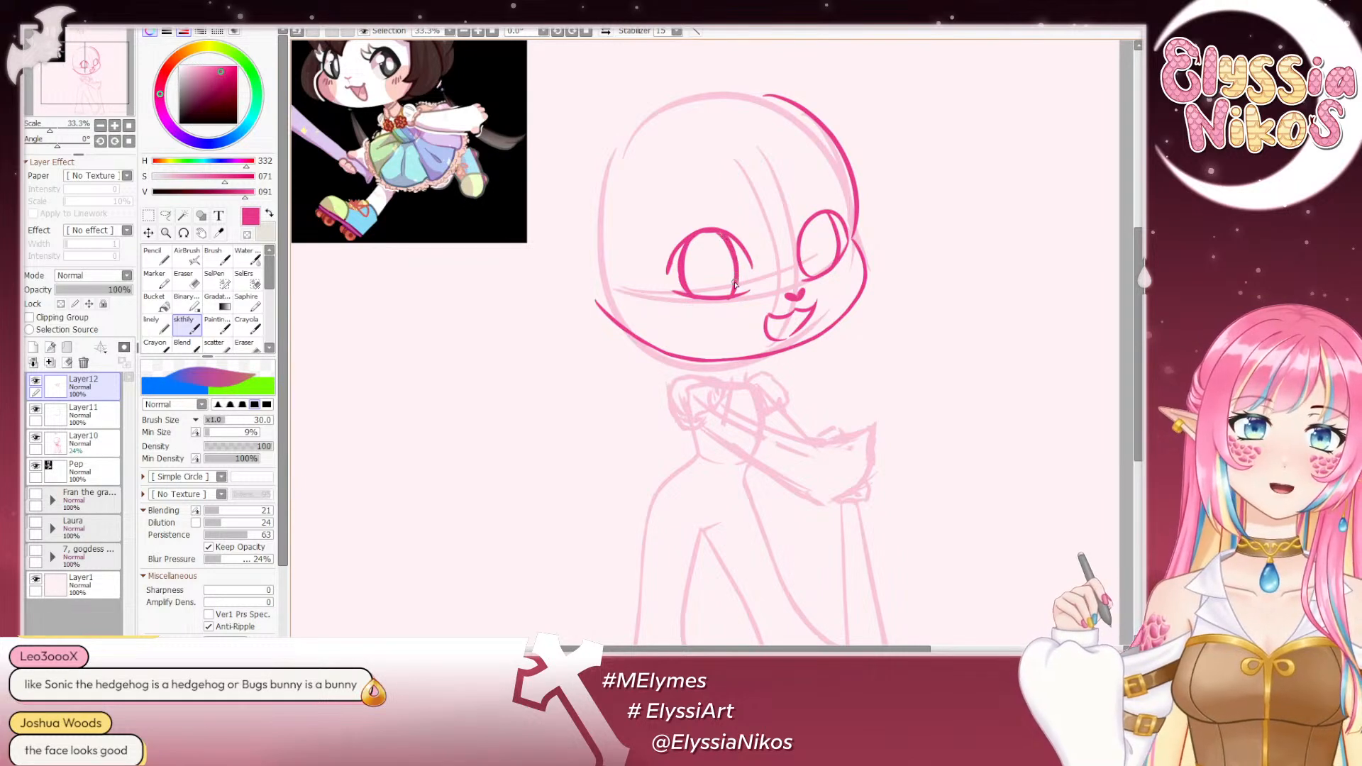
- Thin the inner edge of the image-left eye's oval with the eraser enlarged to sizes 32 and 49
key(e)
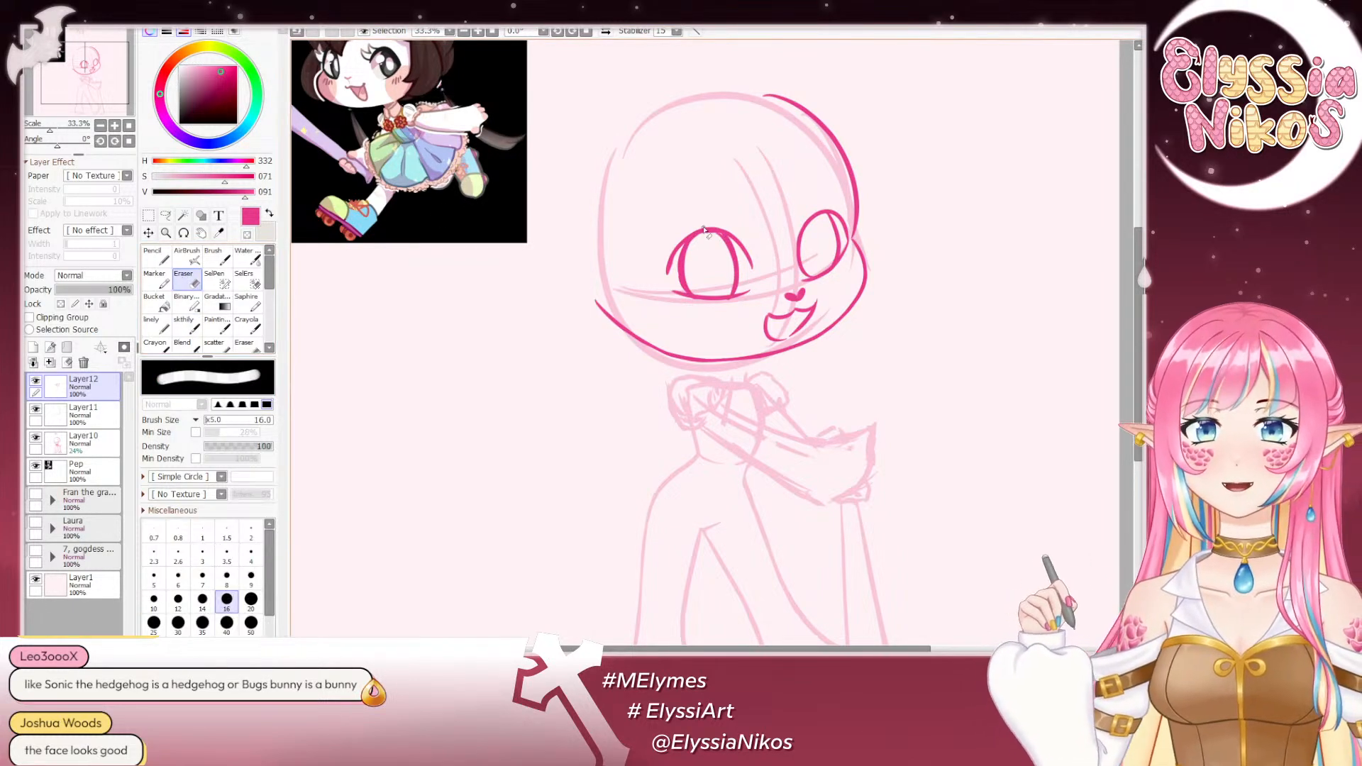
key(ctrl+z)
mouse_move(710, 234)
mouse_down()
mouse_move(749, 224)
mouse_move(711, 239)
mouse_up()
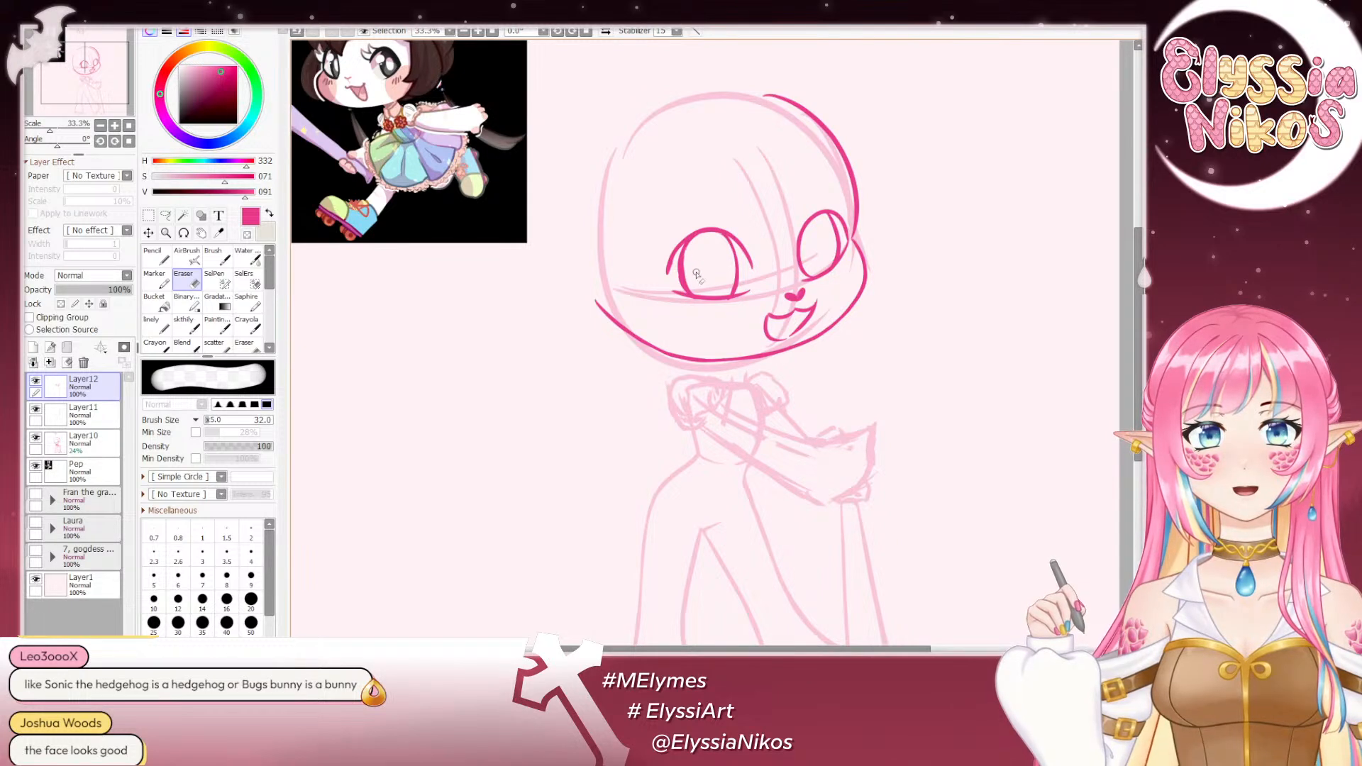
ctrl+alt+drag(699, 256, 690, 261)
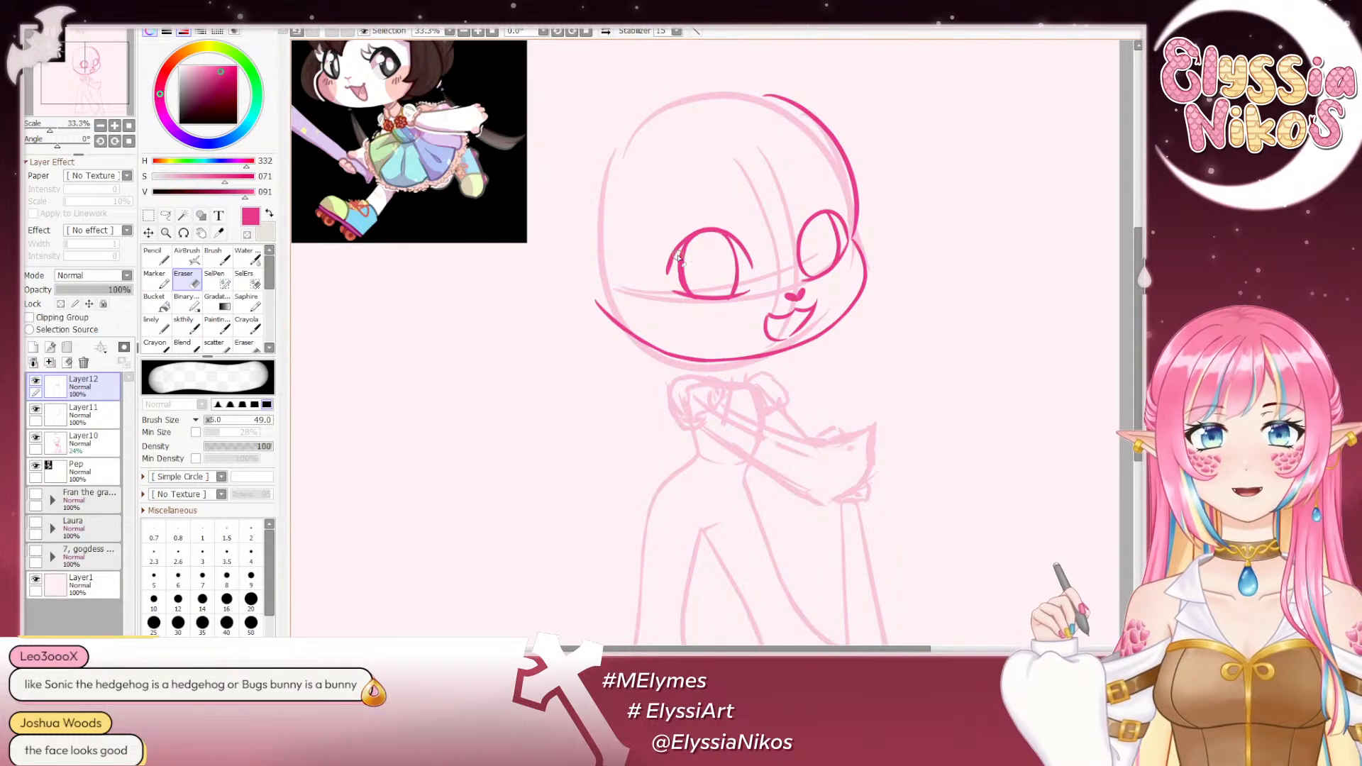
- Clean the outer edge of the image-left eye's oval with the eraser and check the face in mirrored view
ctrl+alt+drag(677, 255, 685, 245)
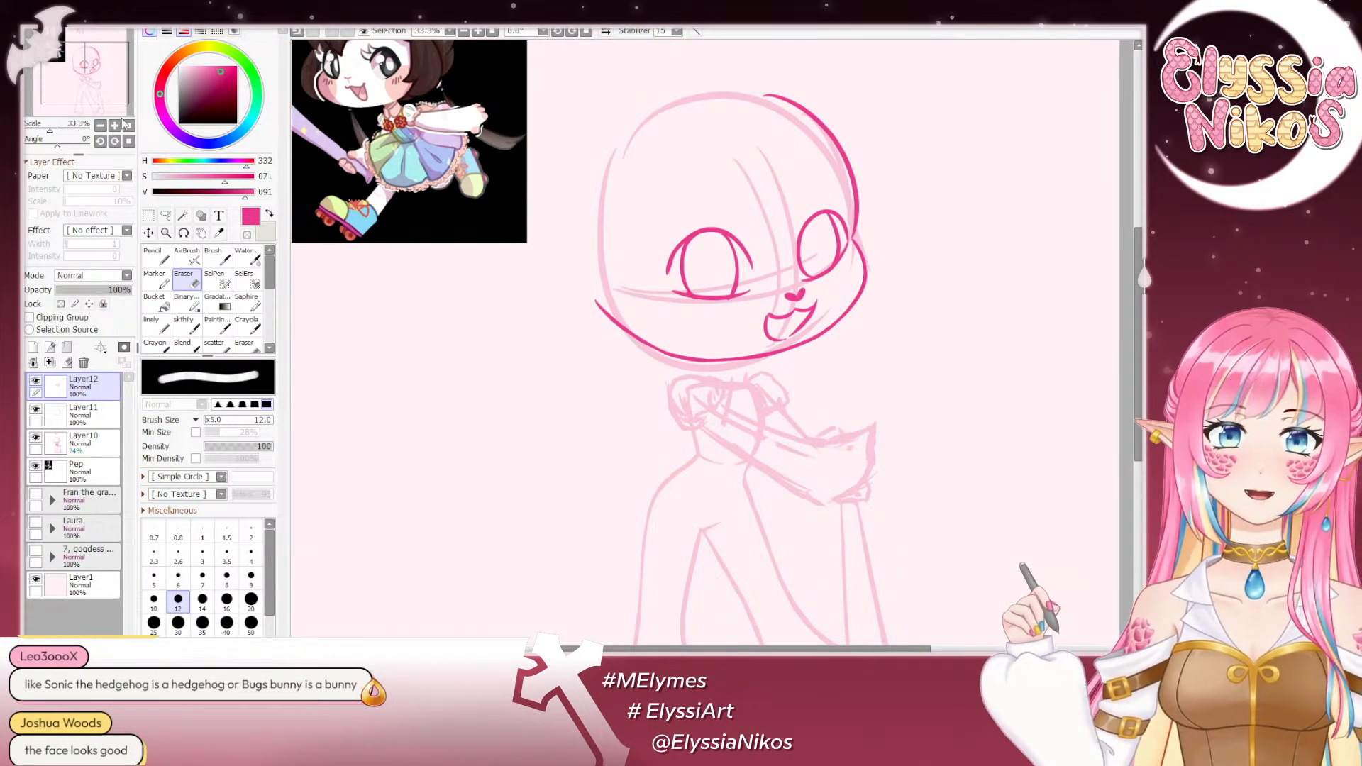
click(100, 125)
click(100, 125)
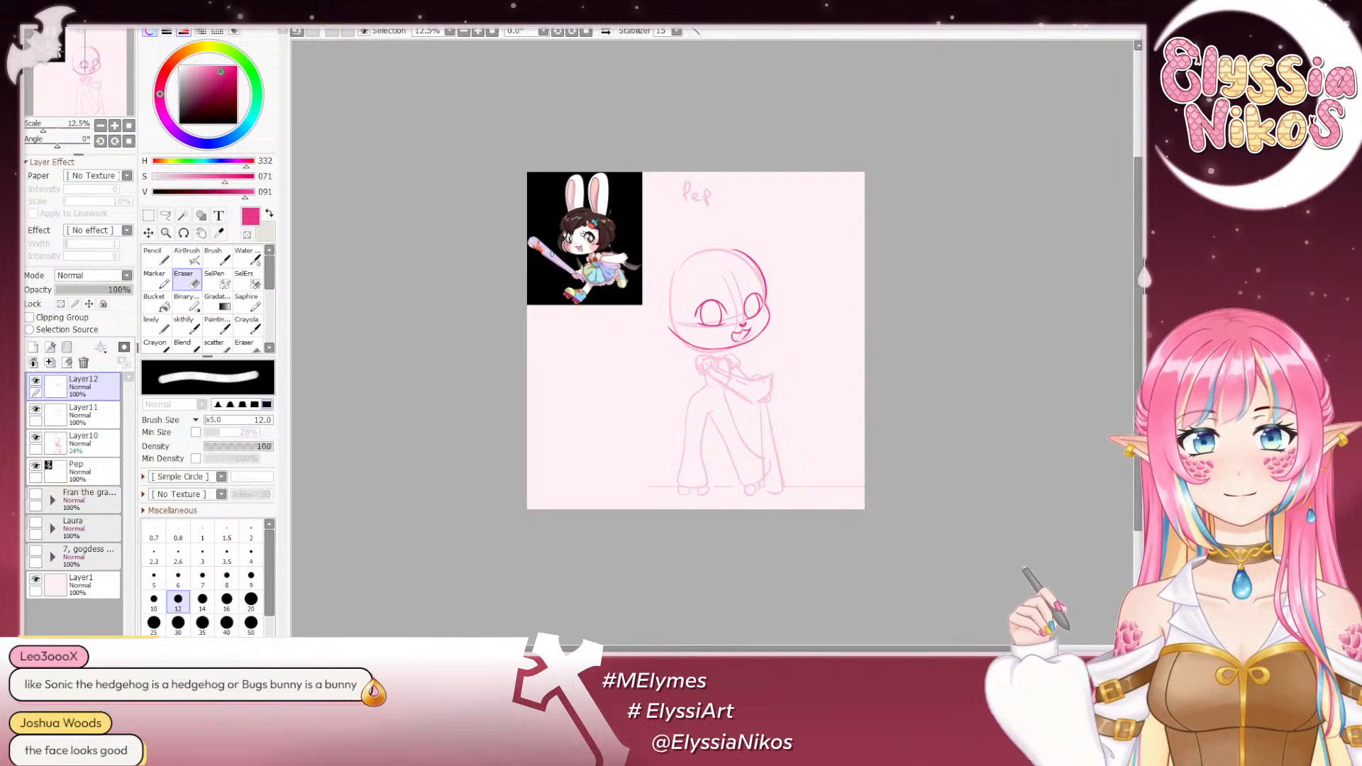
click(606, 32)
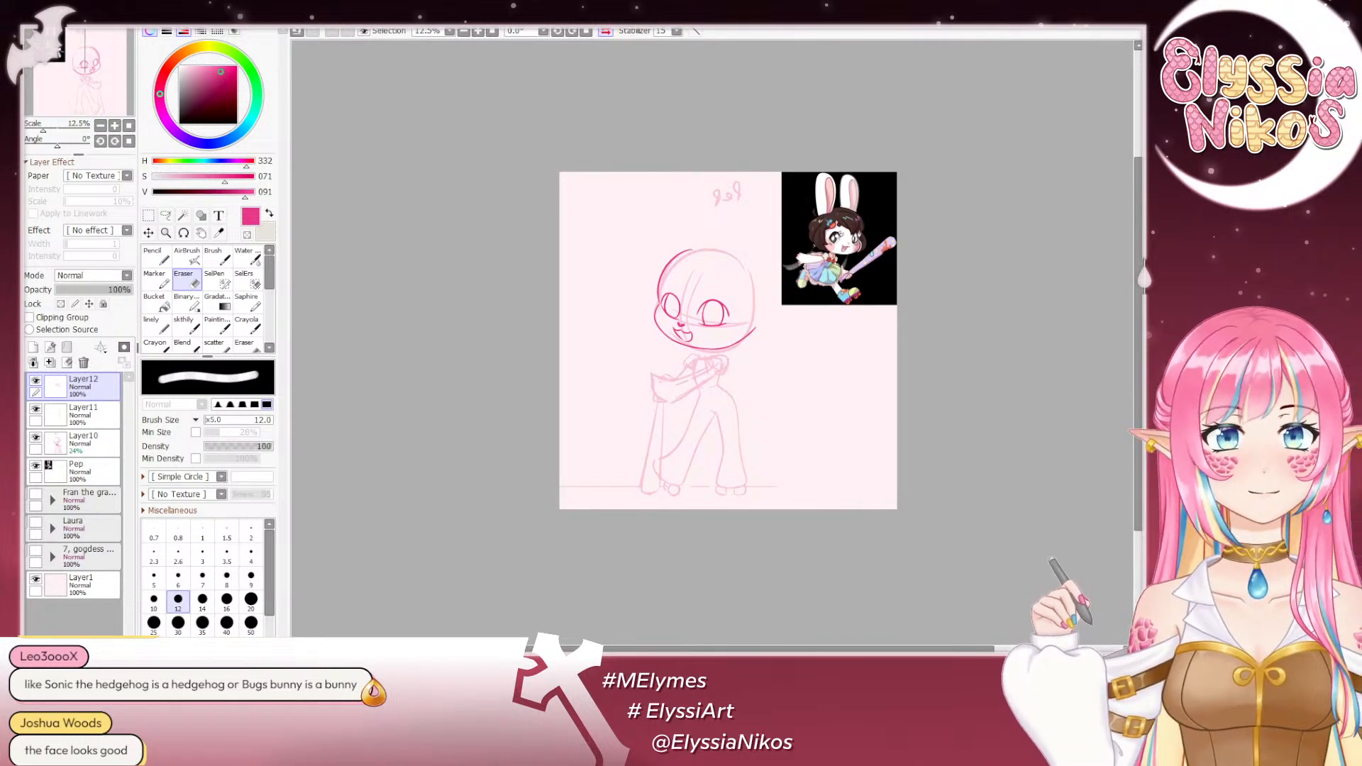
click(606, 32)
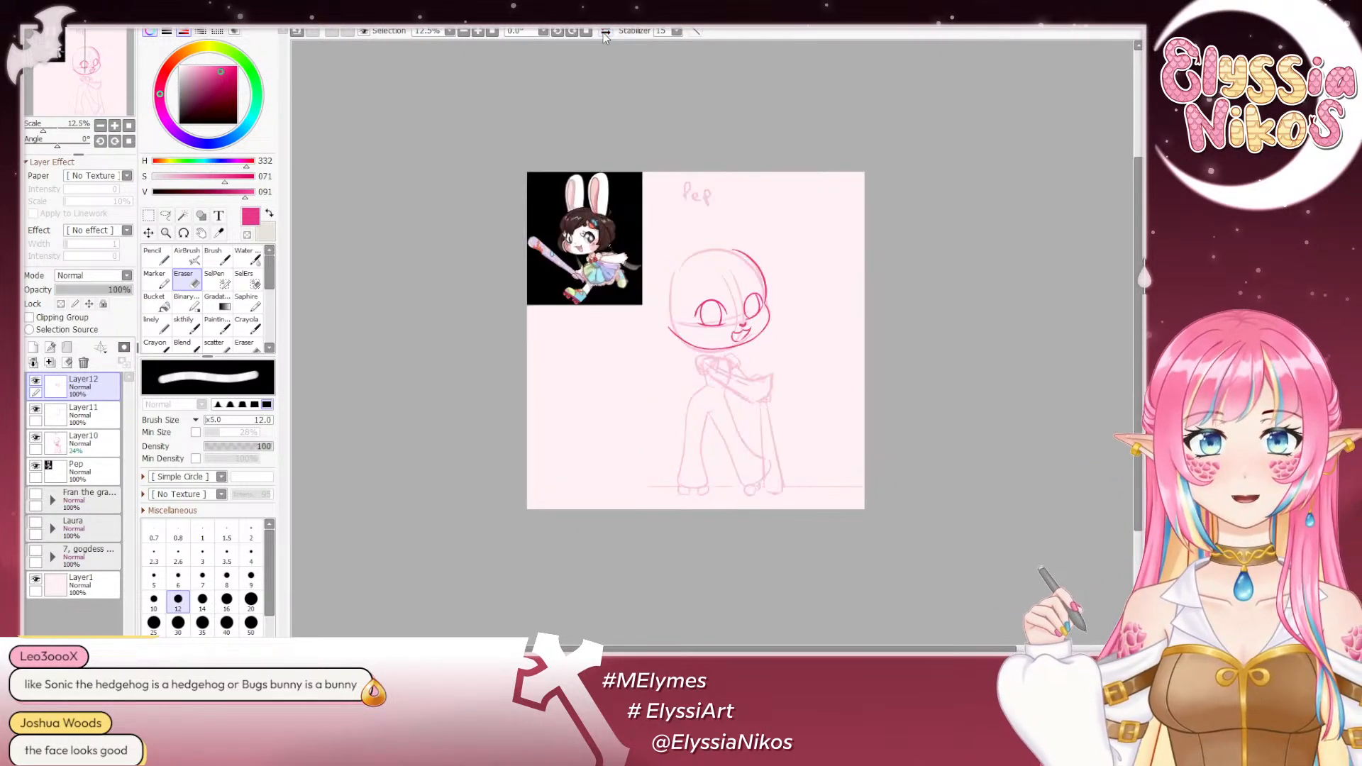
click(606, 32)
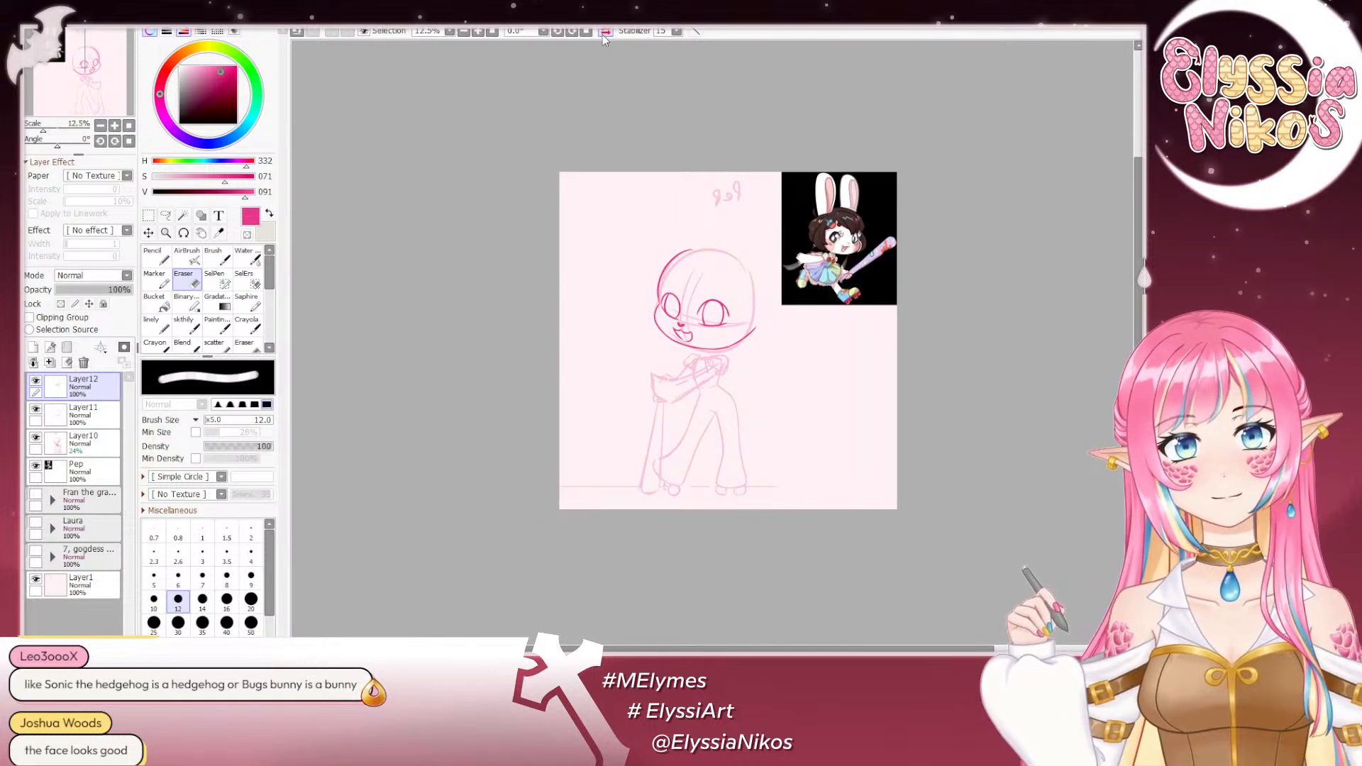
click(603, 34)
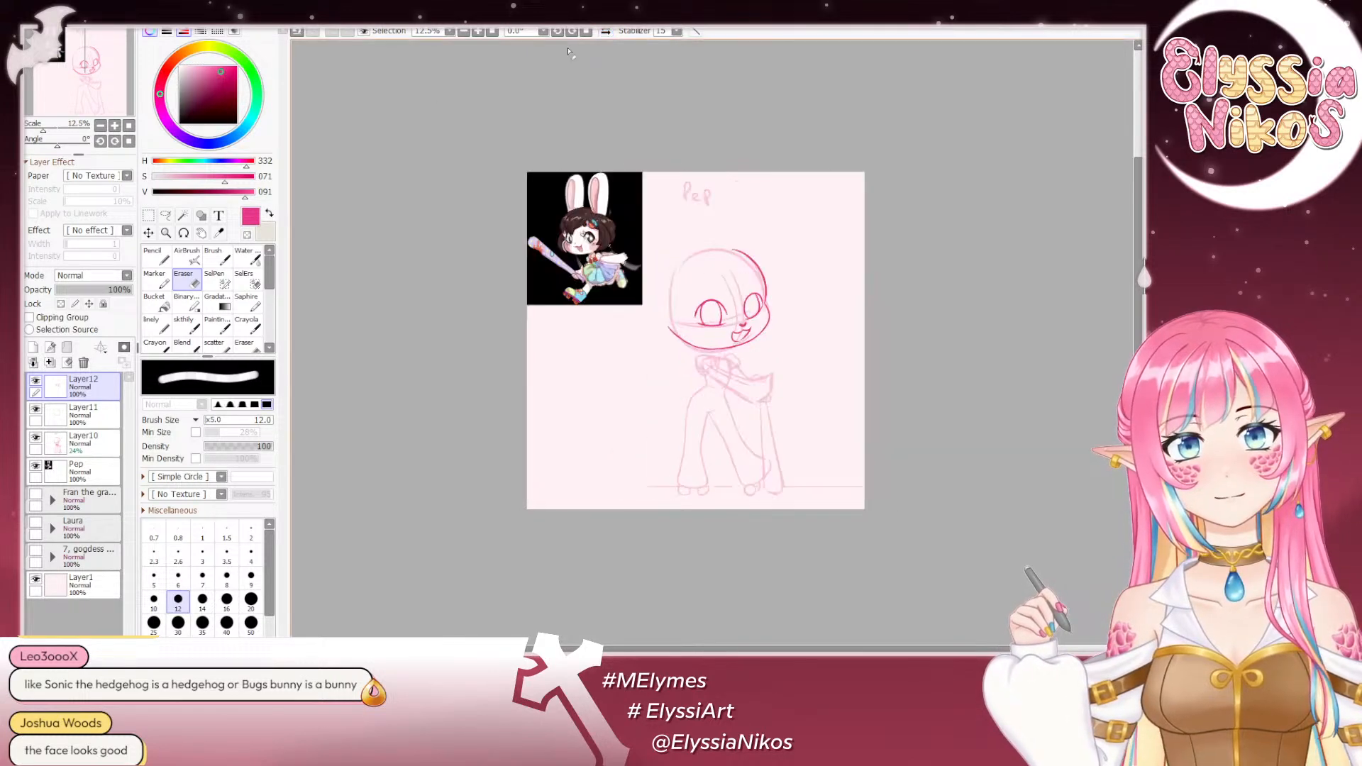
click(115, 126)
click(115, 127)
click(115, 127)
click(115, 126)
click(90, 68)
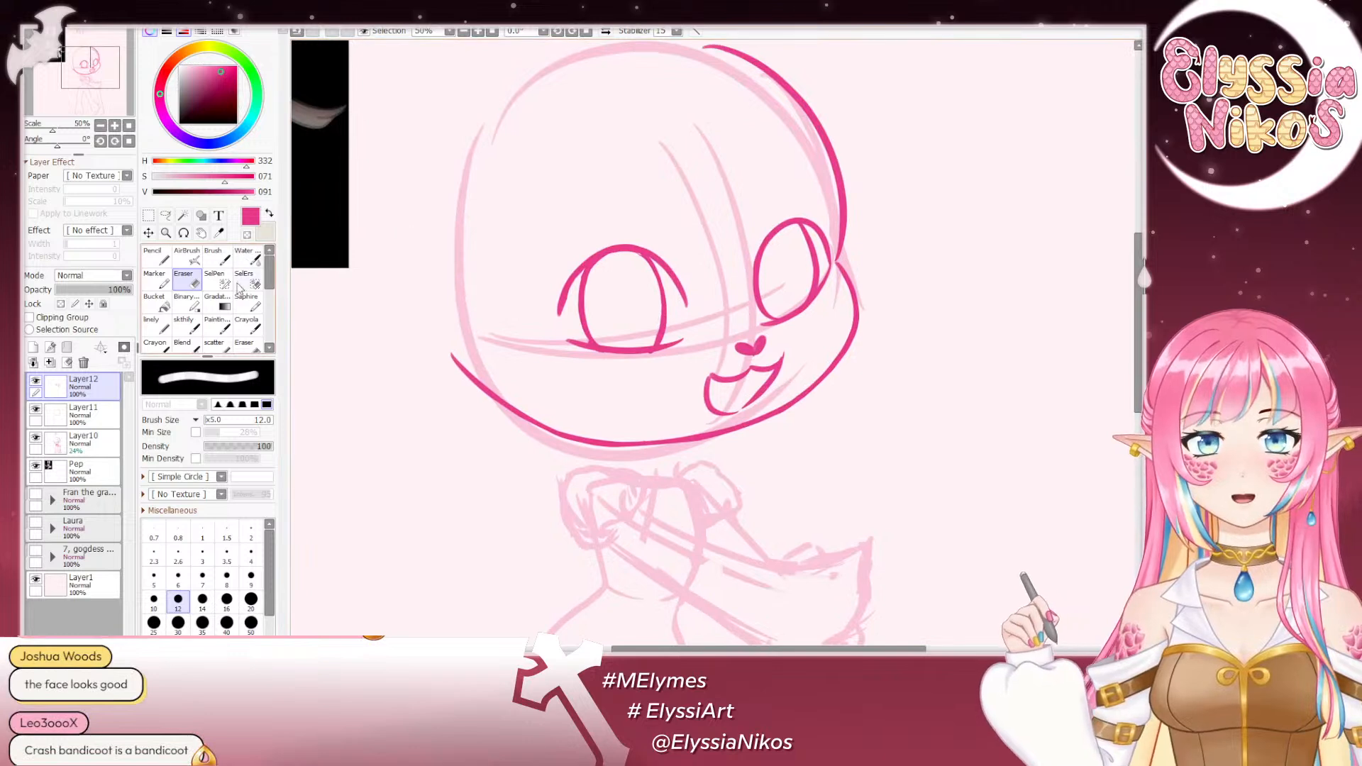
- Try to add strokes at the outer corner of the image-left eye with the sketch brush
click(183, 323)
mouse_move(561, 312)
mouse_down()
mouse_move(628, 250)
mouse_move(571, 305)
mouse_move(588, 345)
mouse_move(564, 331)
mouse_move(581, 343)
mouse_up()
key(ctrl+z)
key(ctrl+z)
key(ctrl+z)
key(ctrl+z)
key(ctrl+z)
key(ctrl+z)
key(ctrl+z)
key(ctrl+z)
key(ctrl+z)
key(ctrl+z)
- Retrace the outer side of the image-left eye's upper arc with the size 19 sketch brush, repeating the stroke until it fits
mouse_move(461, 334)
mouse_down()
mouse_move(860, 523)
mouse_move(925, 603)
mouse_move(656, 461)
mouse_move(993, 628)
mouse_move(625, 457)
mouse_move(412, 443)
mouse_up()
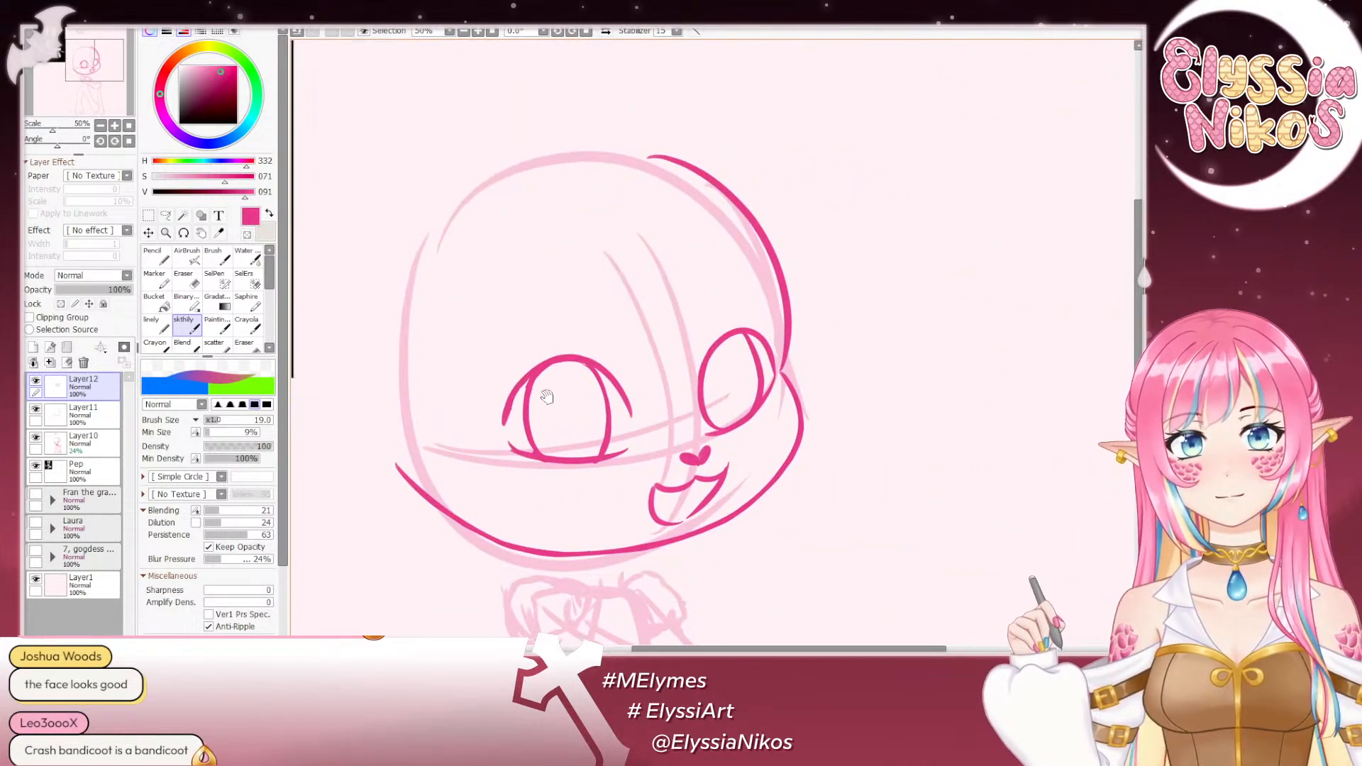
key(ctrl+z)
drag(504, 423, 550, 365)
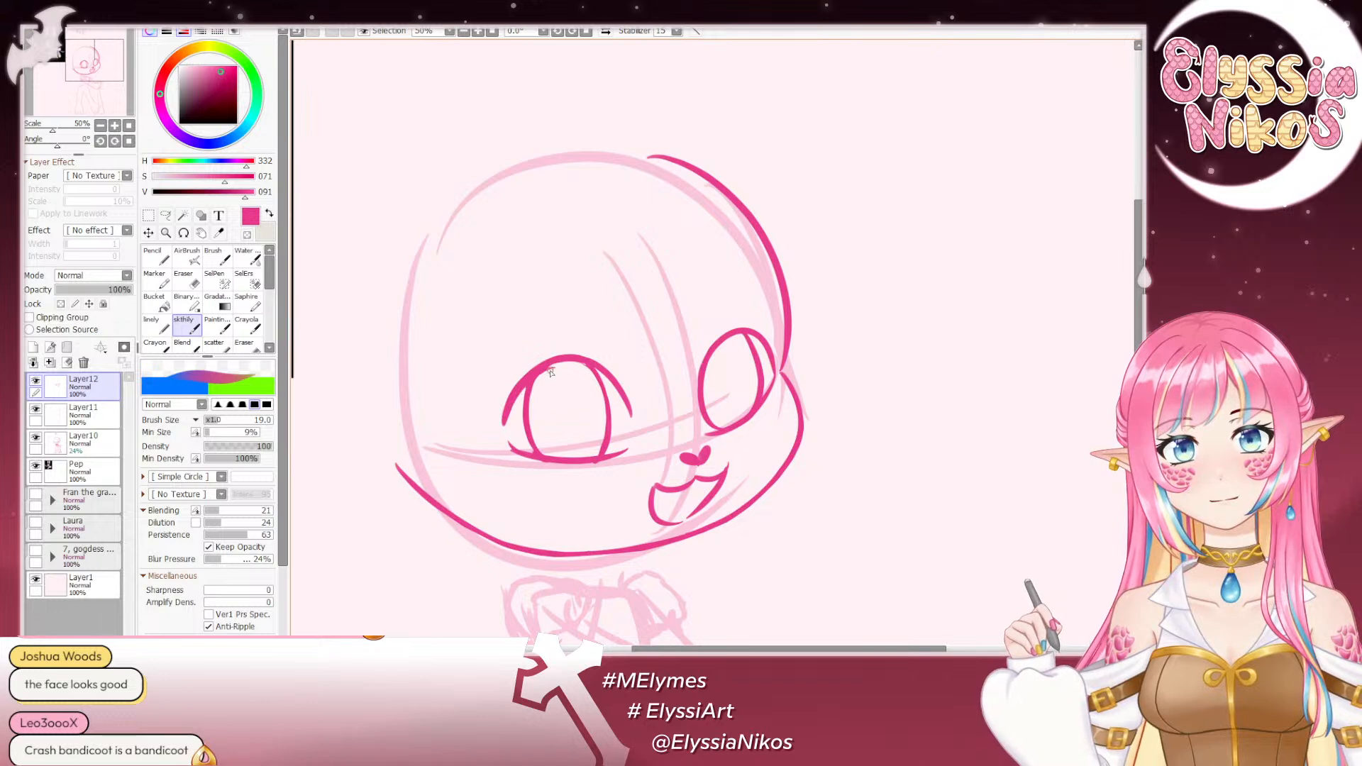
key(ctrl+z)
drag(505, 424, 550, 361)
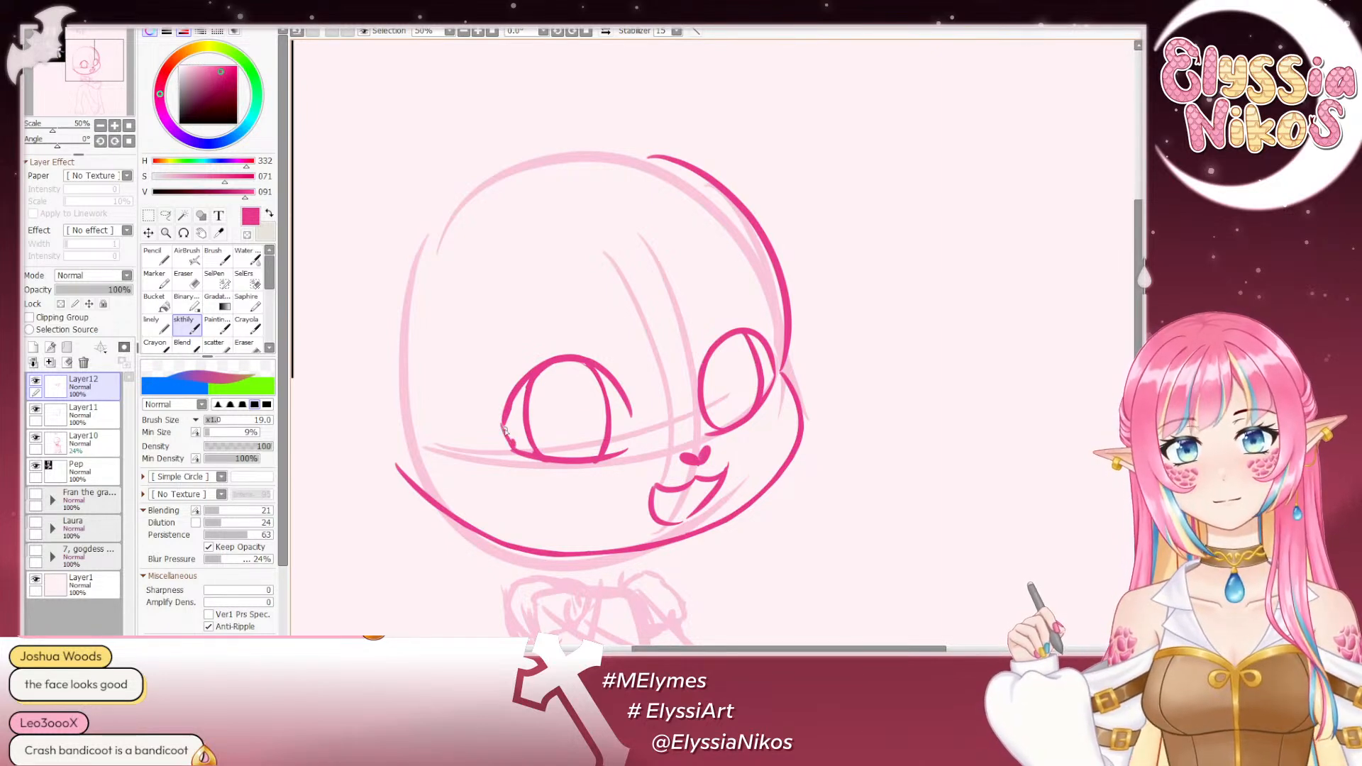
mouse_move(520, 406)
mouse_down()
mouse_move(622, 254)
mouse_move(660, 224)
mouse_up()
key(ctrl+z)
mouse_move(607, 266)
mouse_down()
mouse_move(616, 231)
mouse_move(669, 211)
mouse_up()
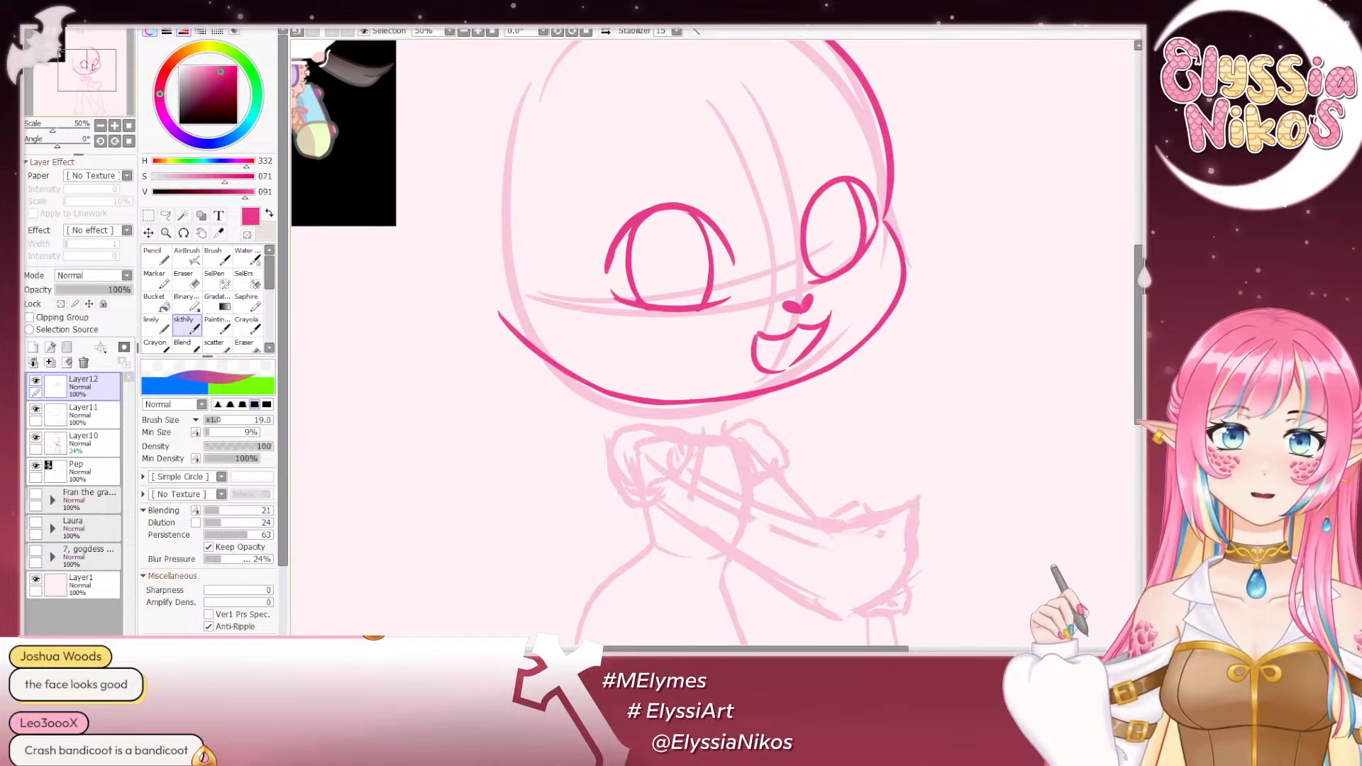
- Compare the whole figure with the reference in normal and mirrored view
key(Page_Down)
key(Page_Down)
key(Page_Down)
drag(716, 313, 660, 299)
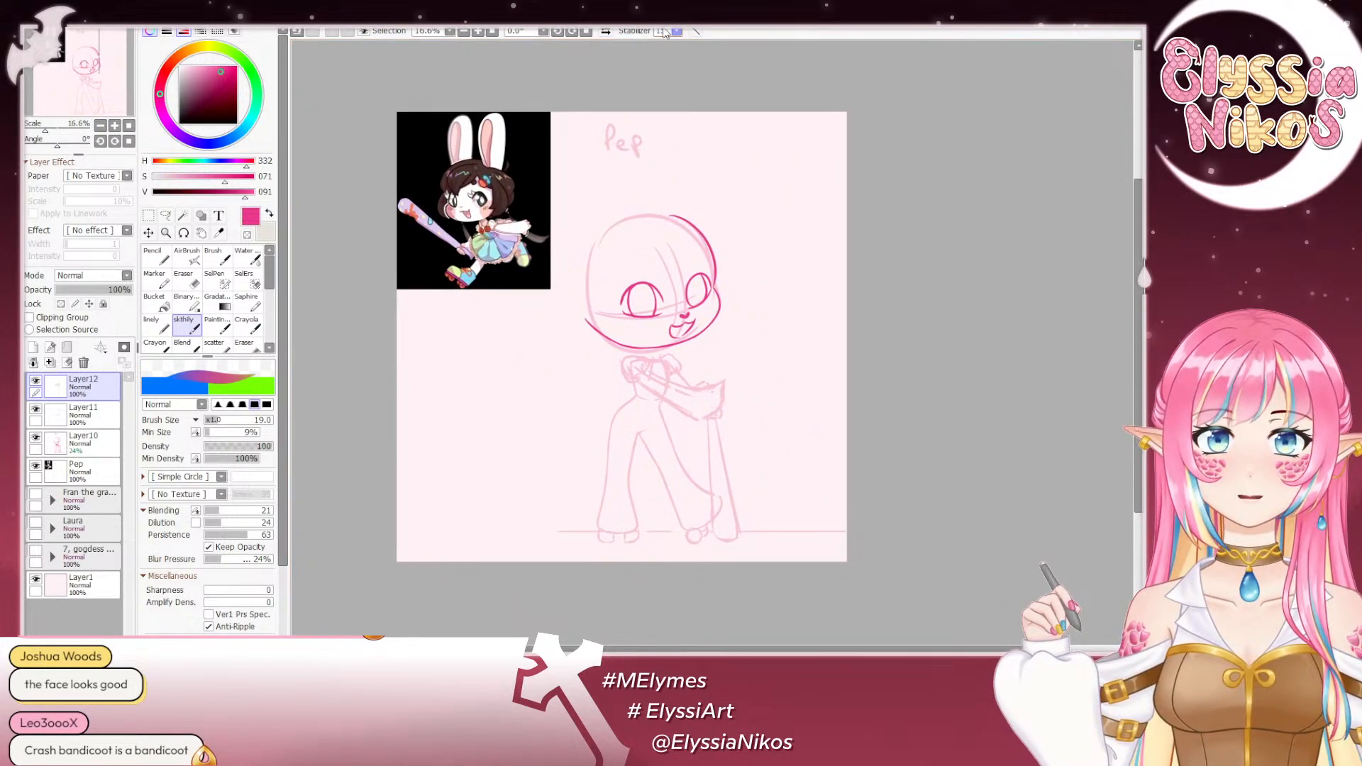
click(606, 32)
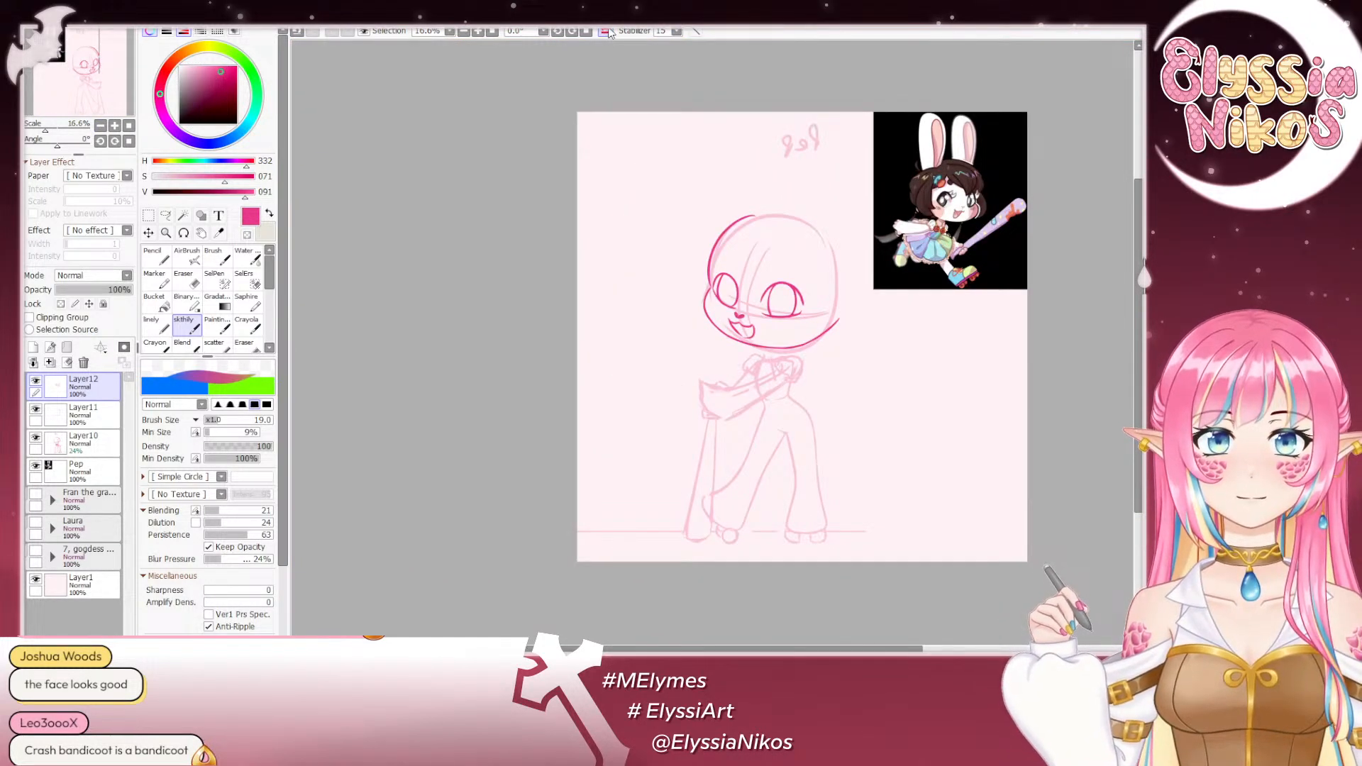
click(608, 33)
drag(723, 271, 716, 217)
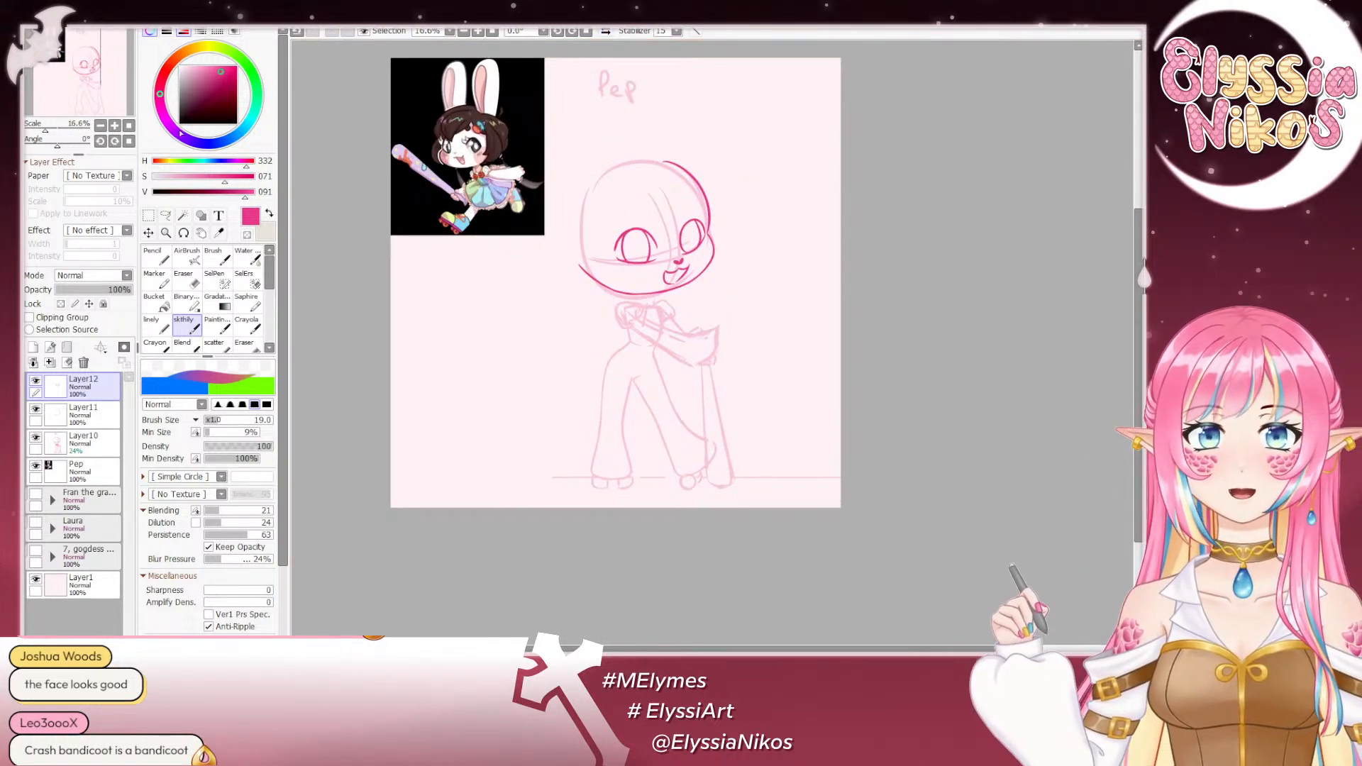
- Draw a small oval pupil inside the image-left eye with the sketch brush at size 30
click(116, 125)
click(115, 126)
click(116, 126)
mouse_move(470, 48)
mouse_down()
mouse_move(827, 368)
mouse_move(940, 559)
mouse_move(862, 482)
mouse_move(647, 346)
mouse_up()
mouse_move(674, 346)
mouse_down()
mouse_move(720, 358)
mouse_move(692, 342)
mouse_move(704, 363)
mouse_move(688, 345)
mouse_move(692, 376)
mouse_move(684, 347)
mouse_up()
key(ctrl+z)
key(ctrl+z)
key(ctrl+z)
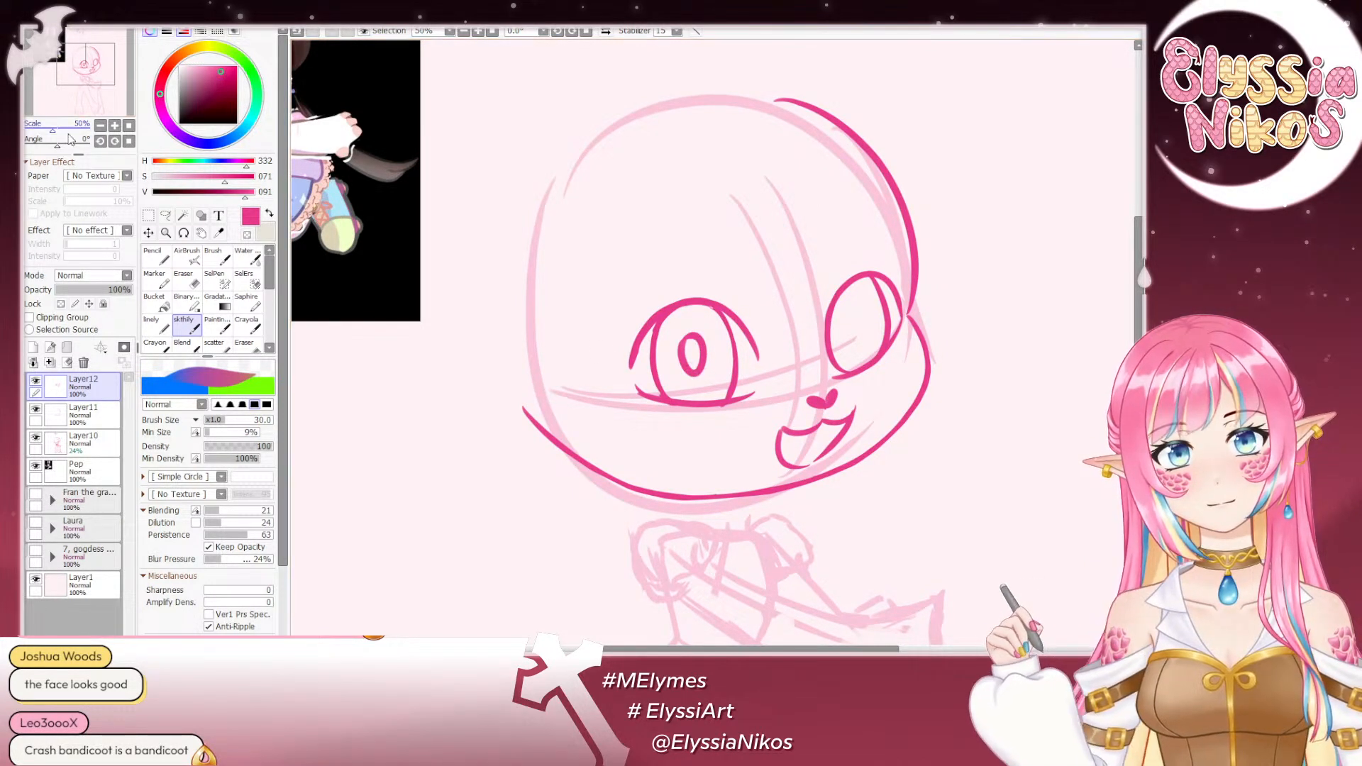
- Examine the face with its new pupil at small scale, in both mirrored and normal view
click(101, 125)
click(101, 126)
click(101, 125)
click(101, 126)
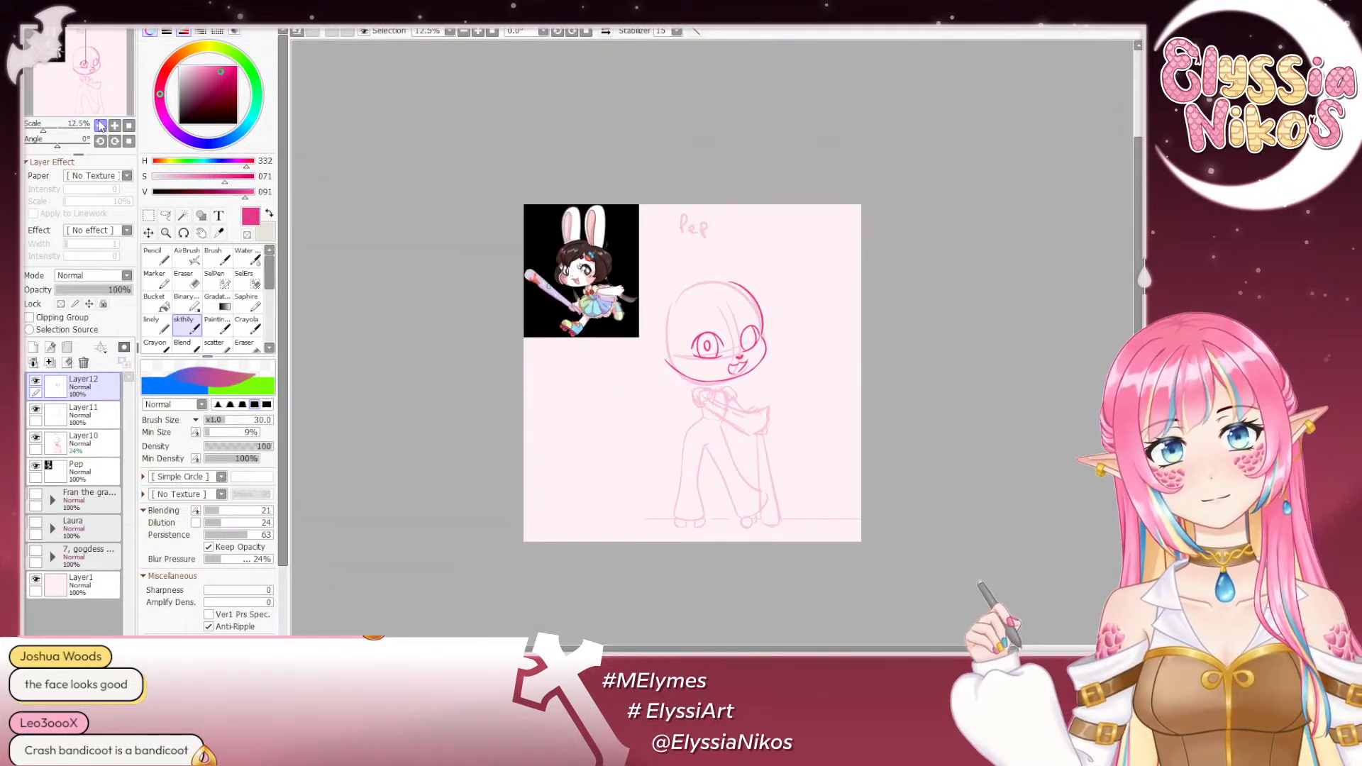
click(607, 33)
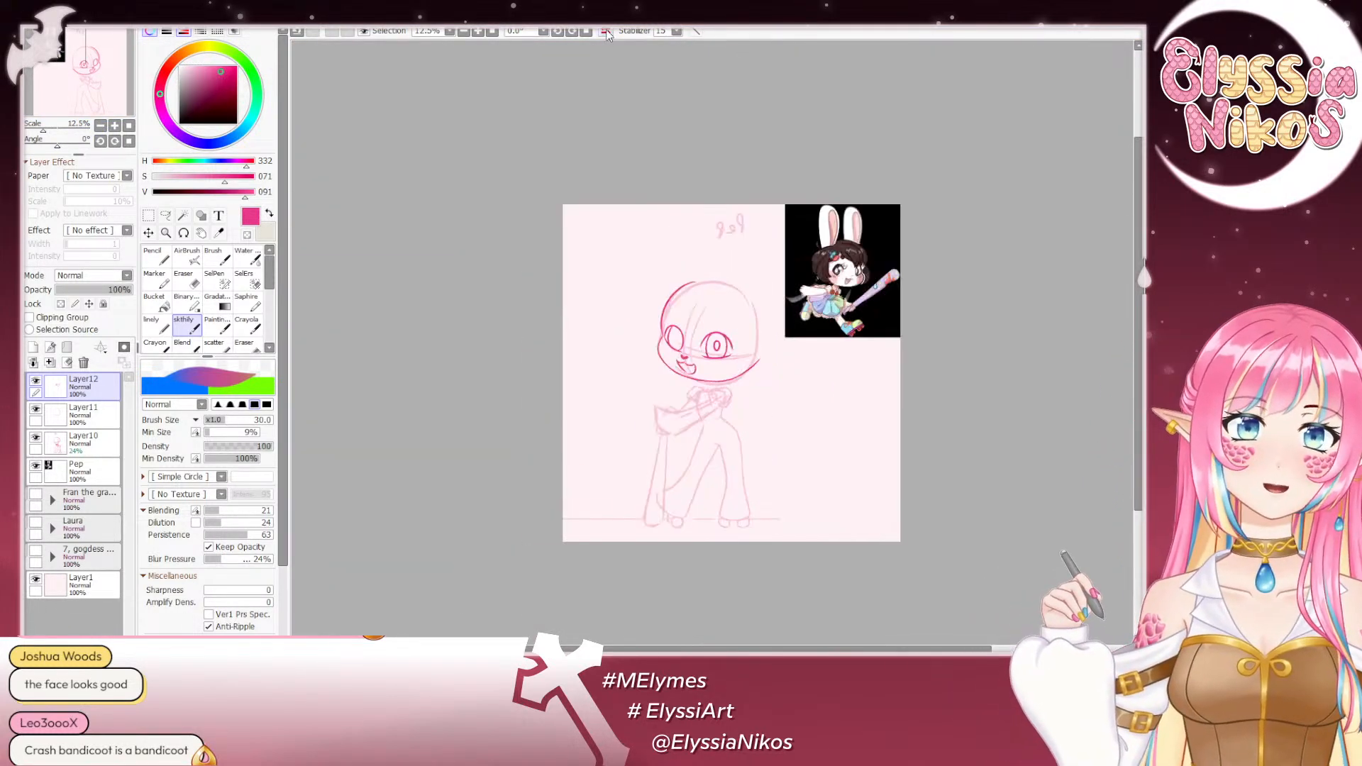
click(606, 32)
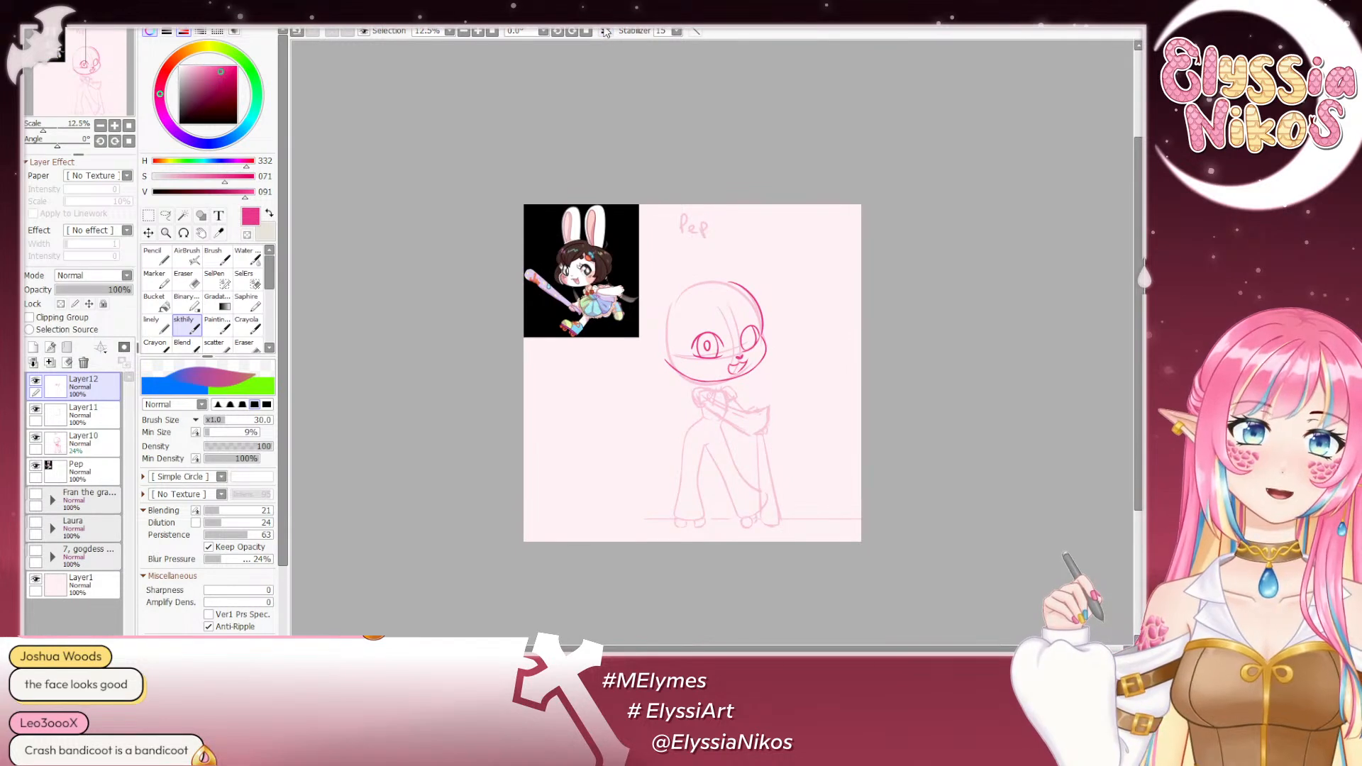
click(114, 126)
click(114, 126)
click(114, 126)
click(114, 126)
drag(731, 299, 616, 258)
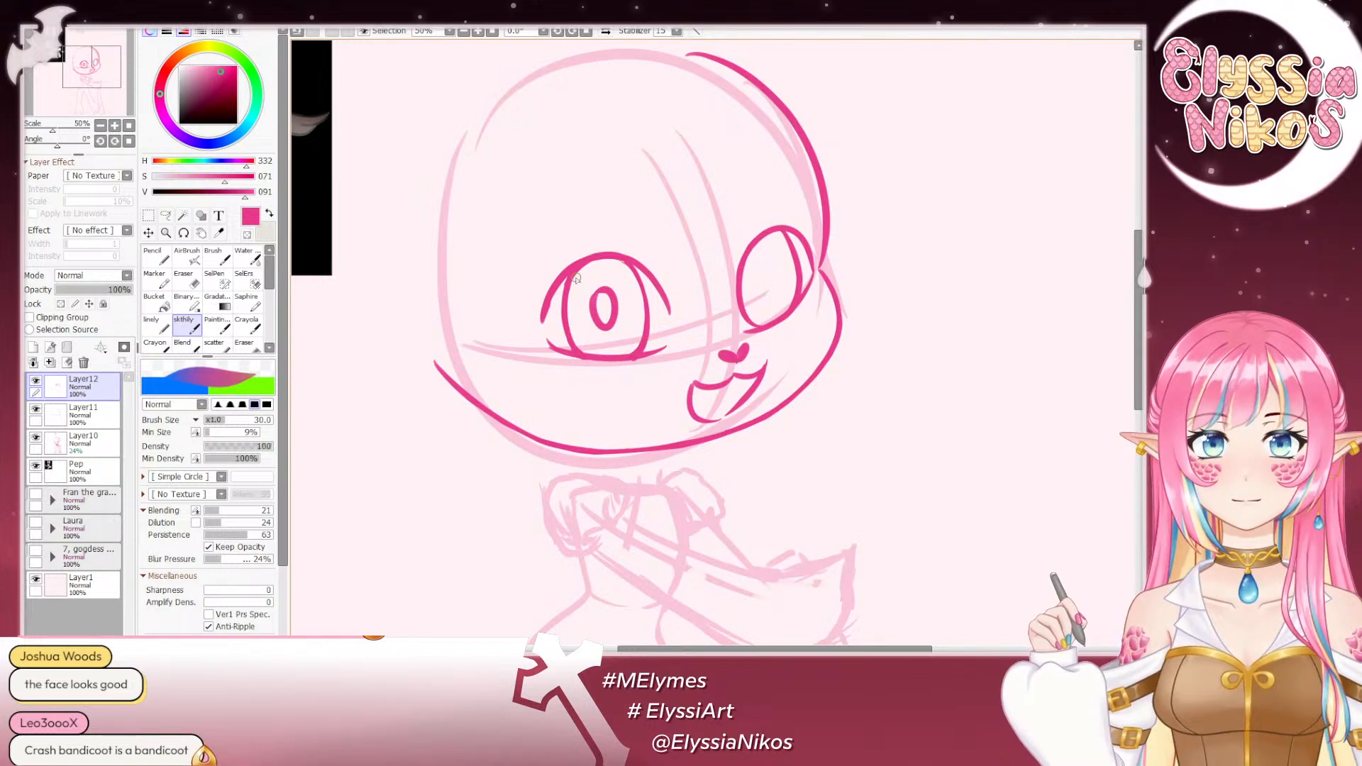
click(100, 126)
click(100, 126)
click(100, 126)
click(100, 126)
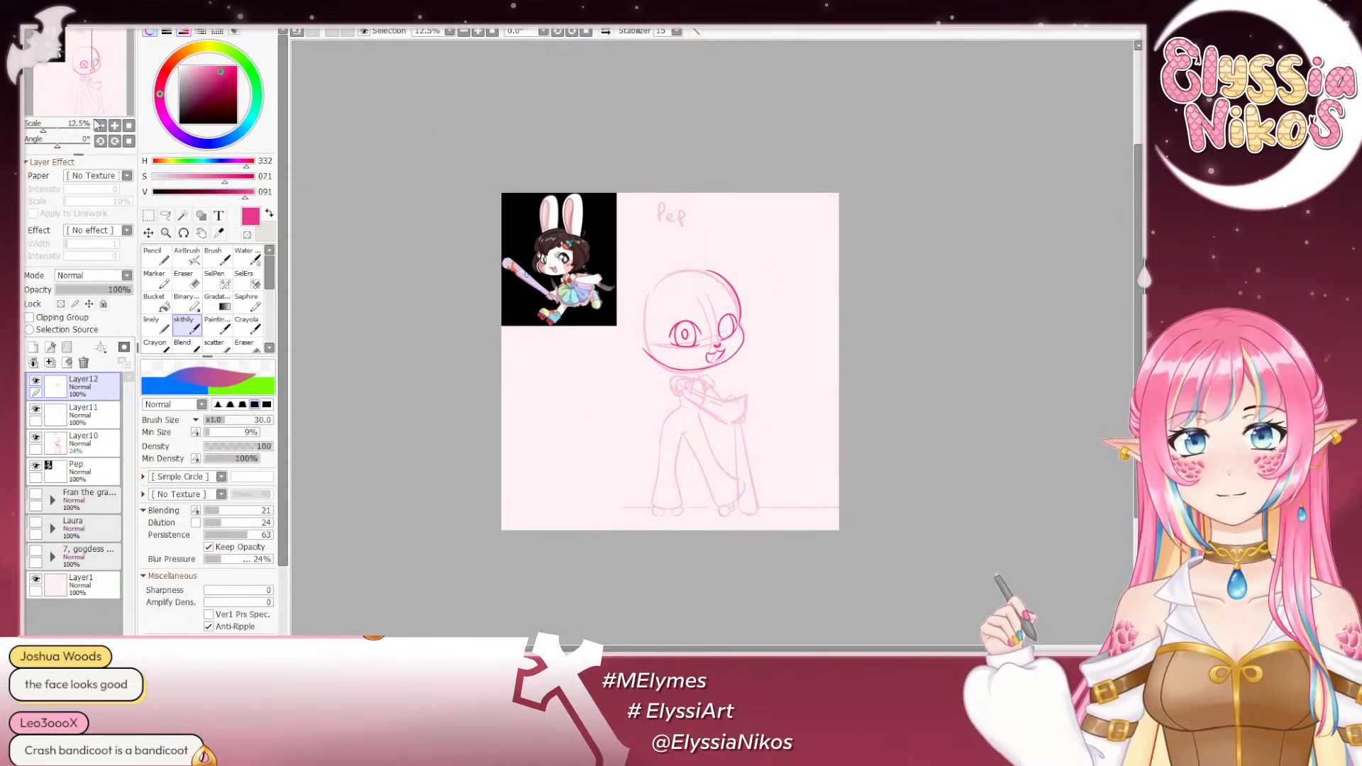
click(194, 286)
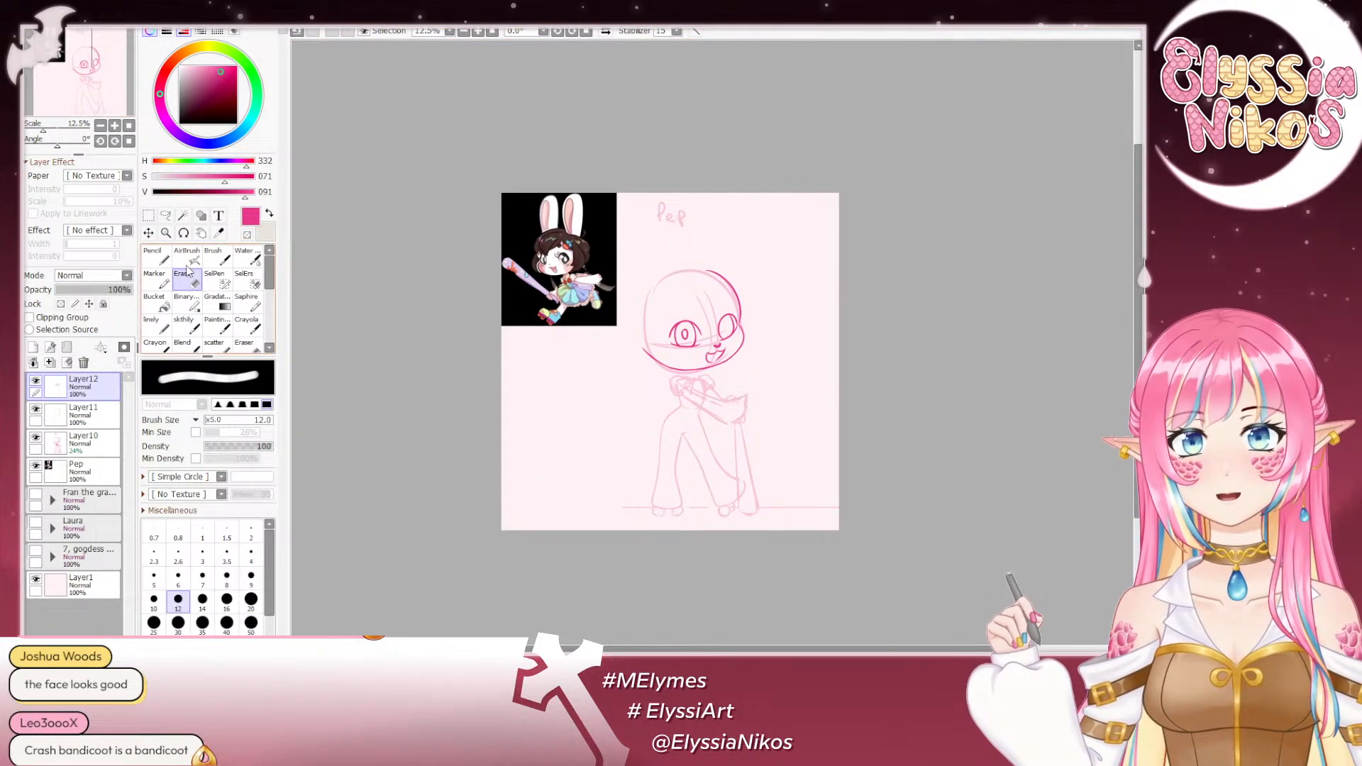
click(114, 125)
click(114, 126)
click(100, 126)
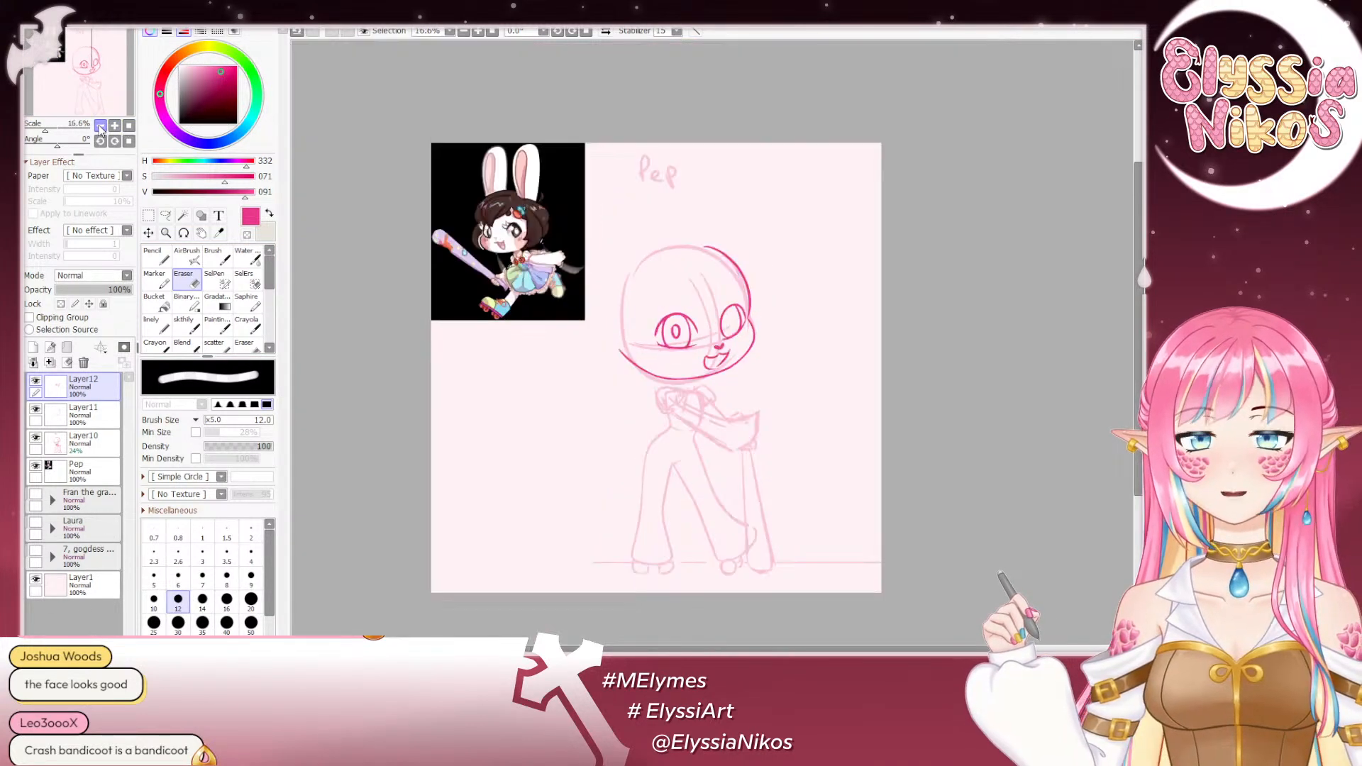
click(100, 126)
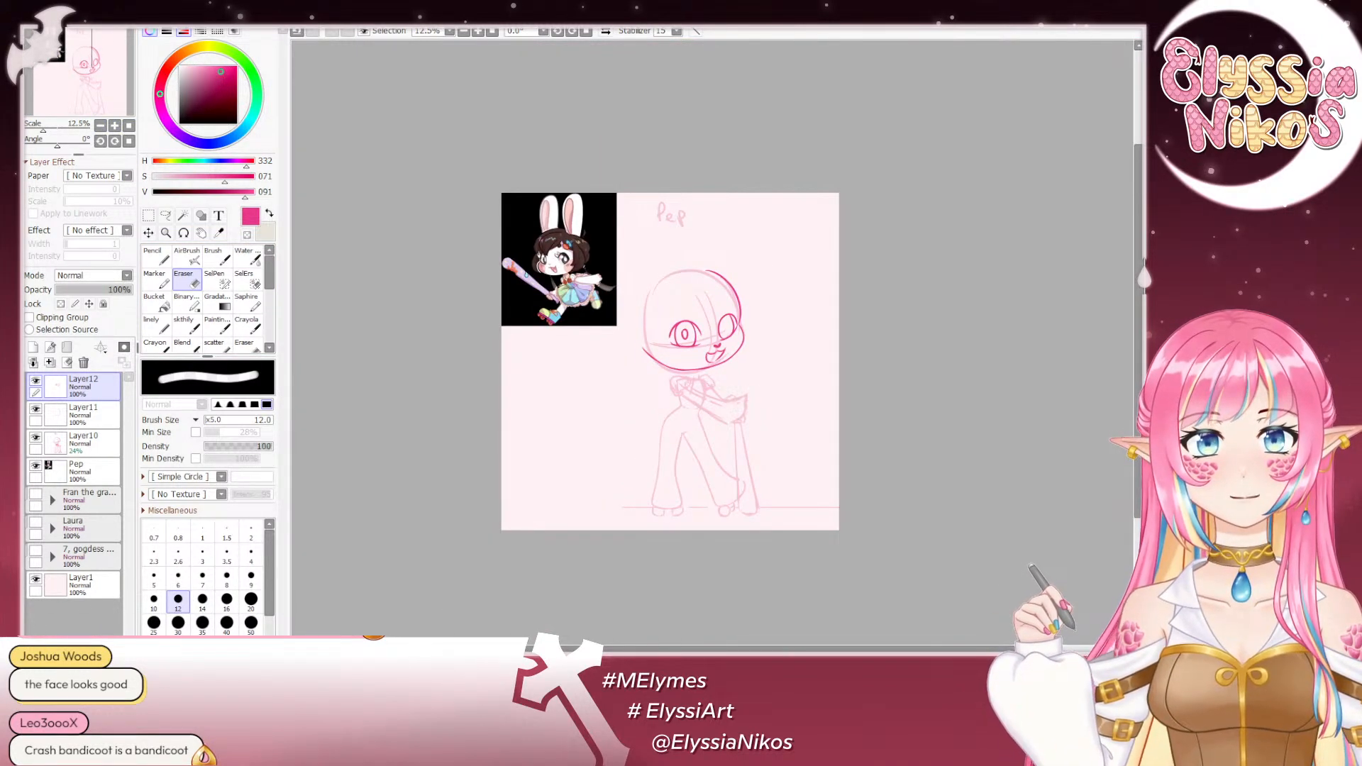
- Mirror the view and thicken the outer upper curve of the smaller far eye with the sketch brush reduced to size 20
click(605, 31)
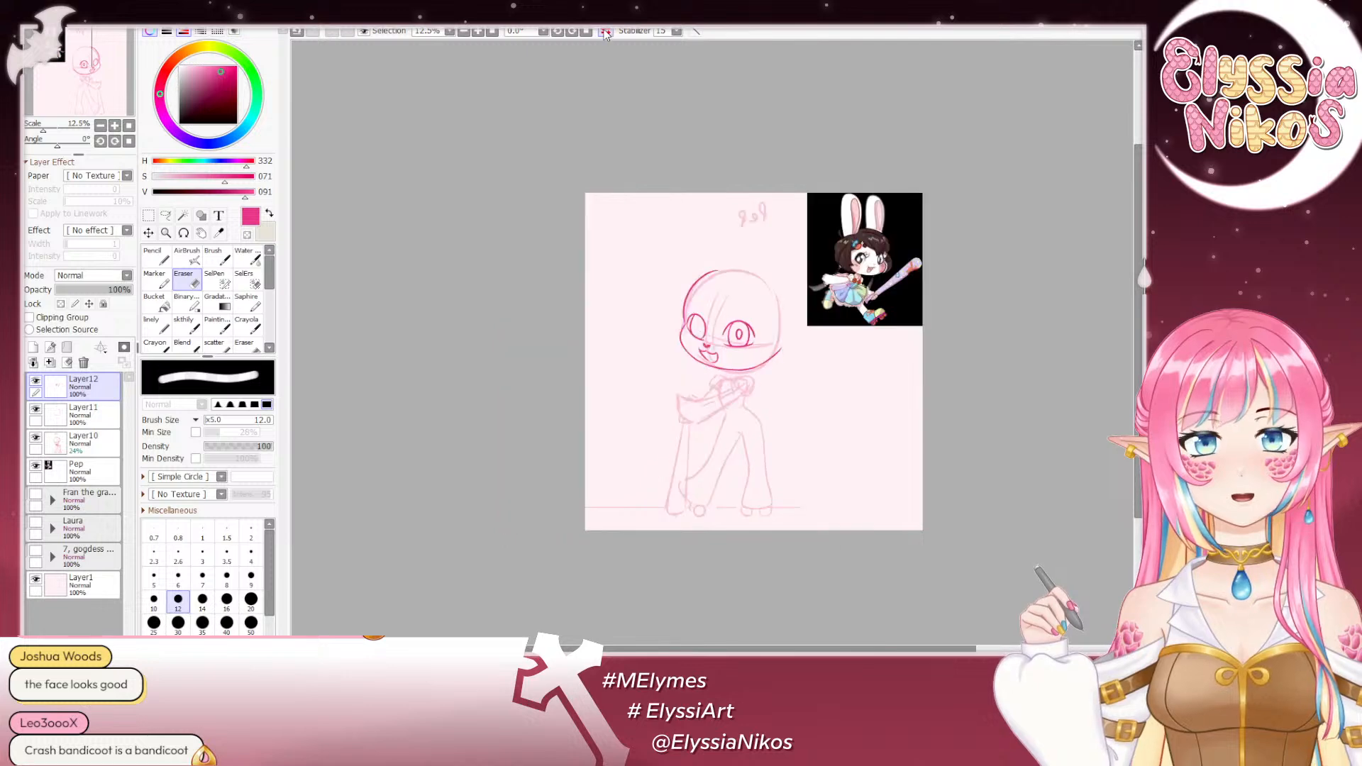
click(114, 126)
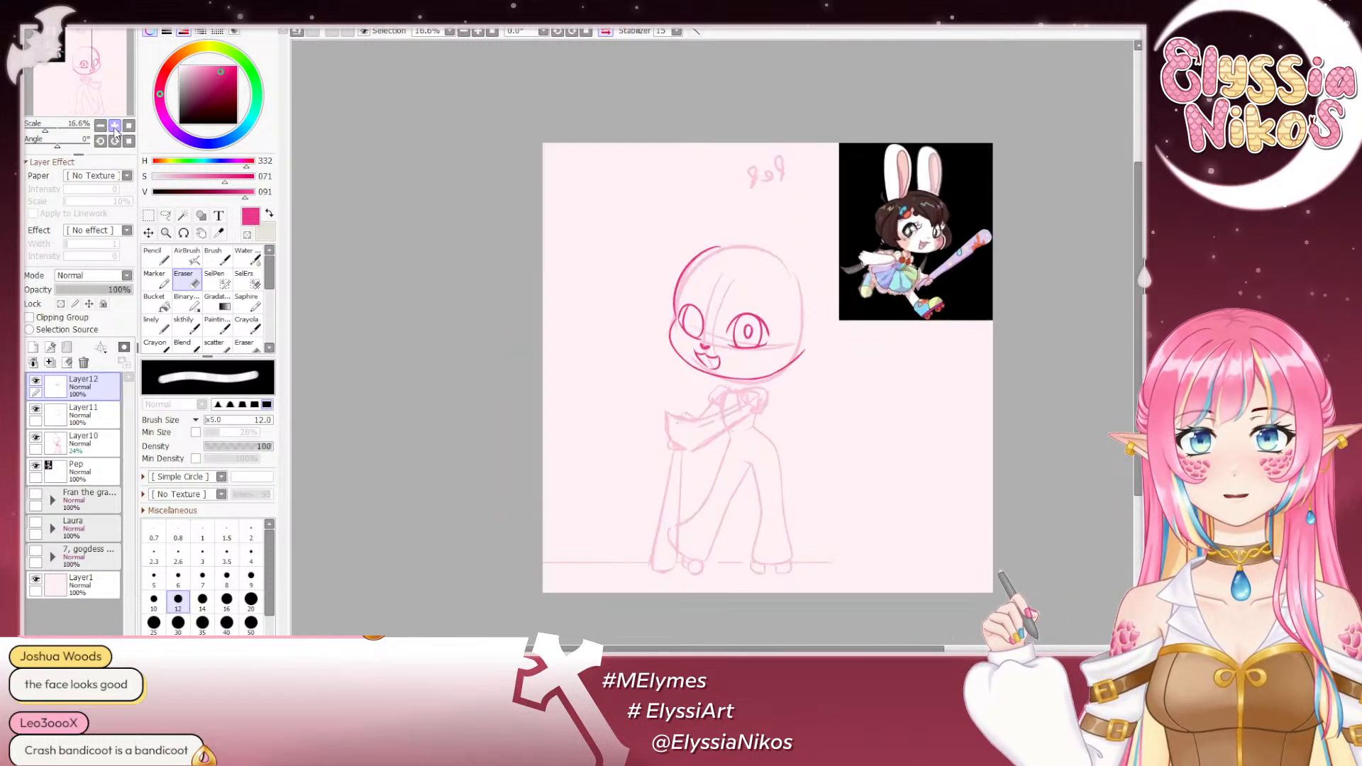
click(115, 125)
click(114, 125)
drag(602, 274, 513, 211)
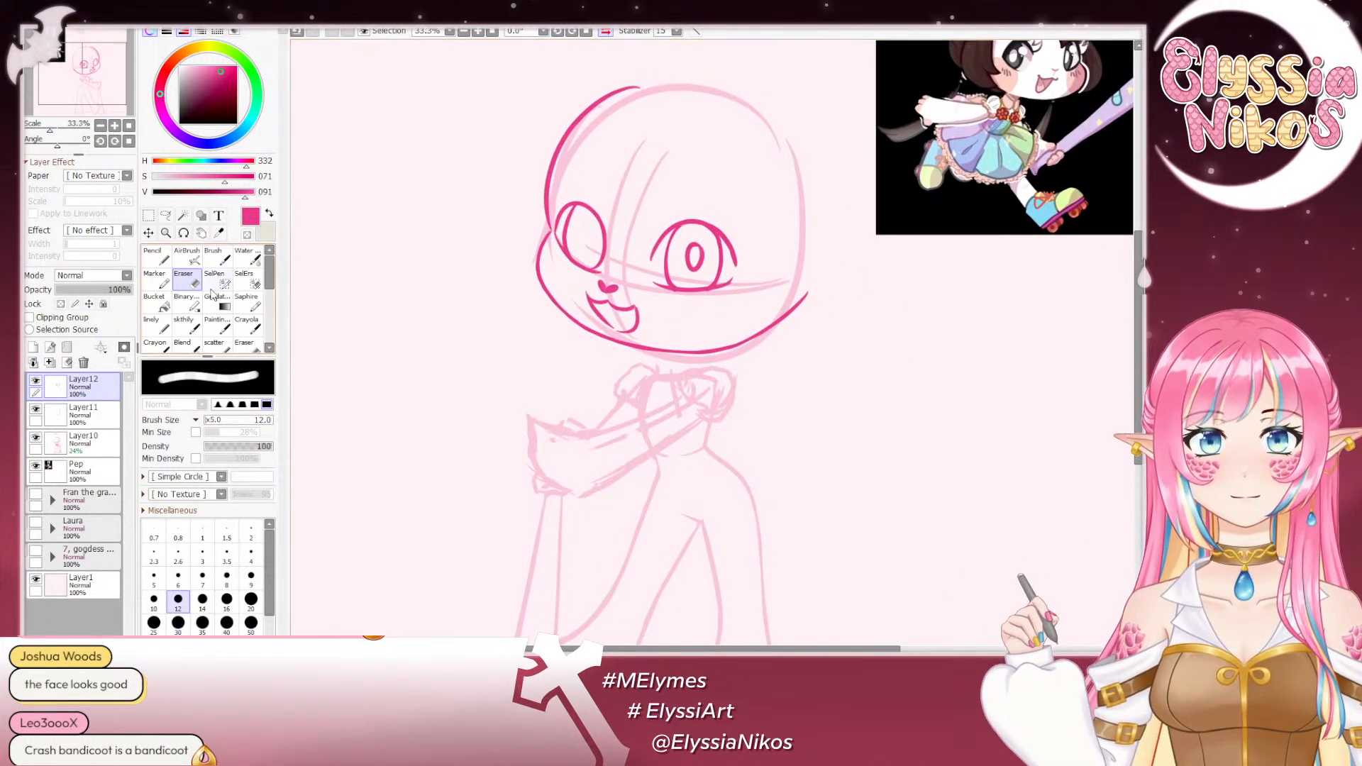
click(185, 325)
scroll(629, 221, up, 3)
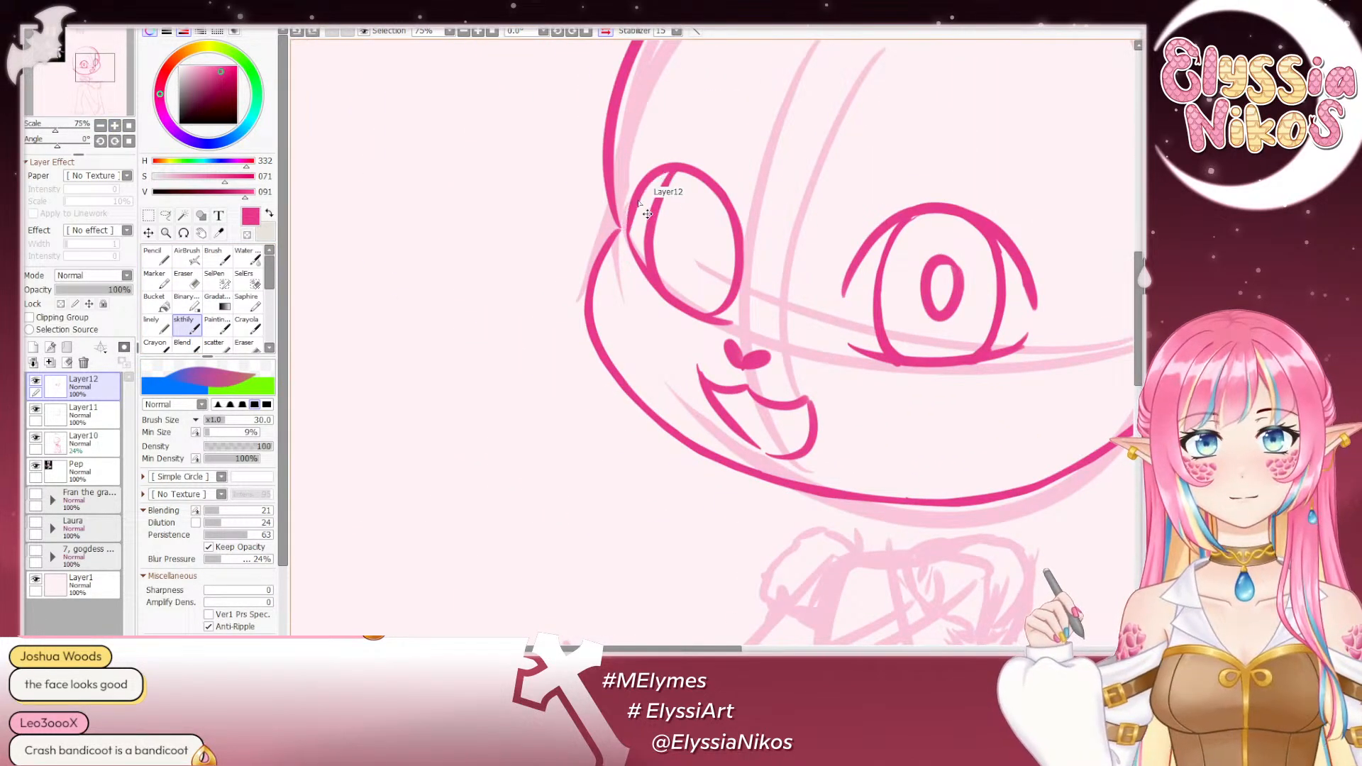
key(bracketleft)
key(bracketleft)
key(ctrl+z)
mouse_move(629, 224)
mouse_down()
mouse_move(671, 173)
mouse_move(695, 177)
mouse_move(604, 180)
mouse_up()
key(ctrl+z)
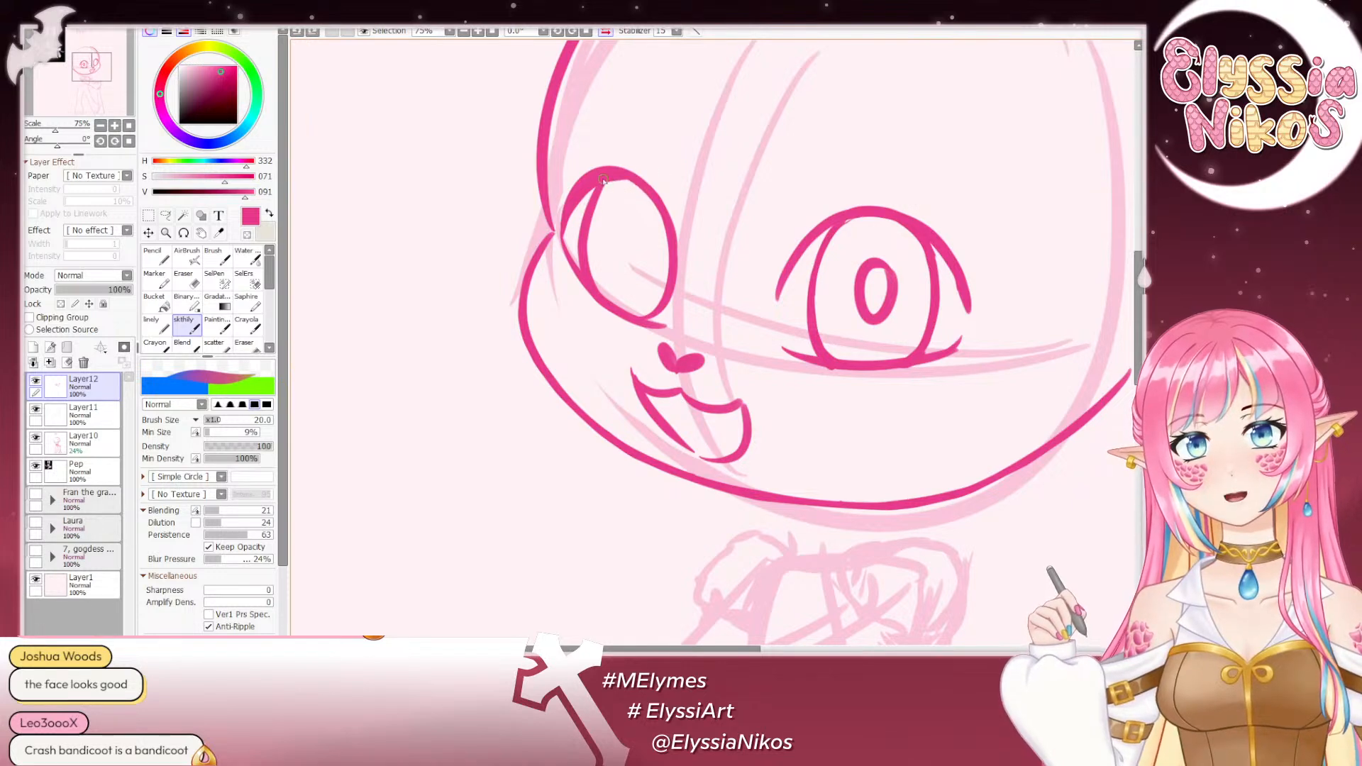
drag(619, 177, 653, 193)
key(ctrl+z)
key(ctrl+z)
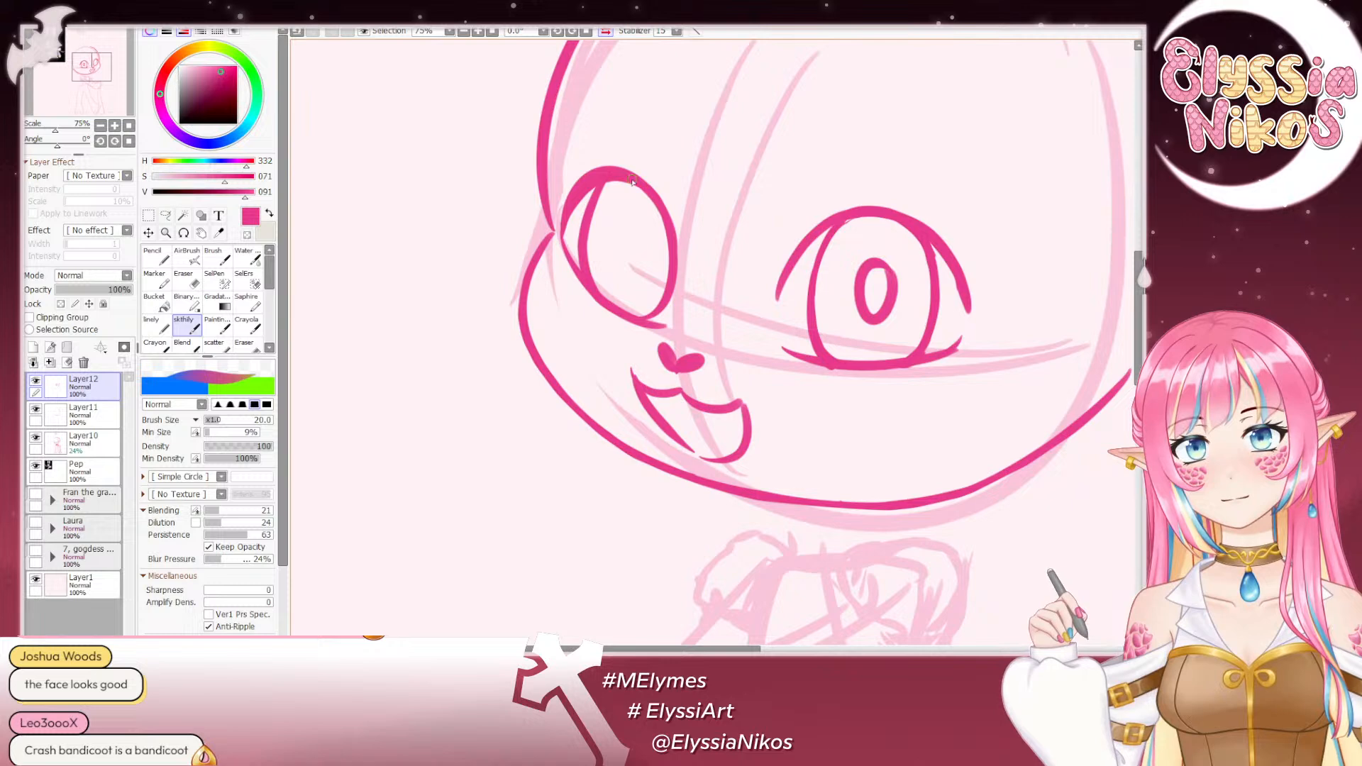
- Trim the outer edge of the smaller far eye with the eraser at sizes 12 and 26, and unmirror the view
key(e)
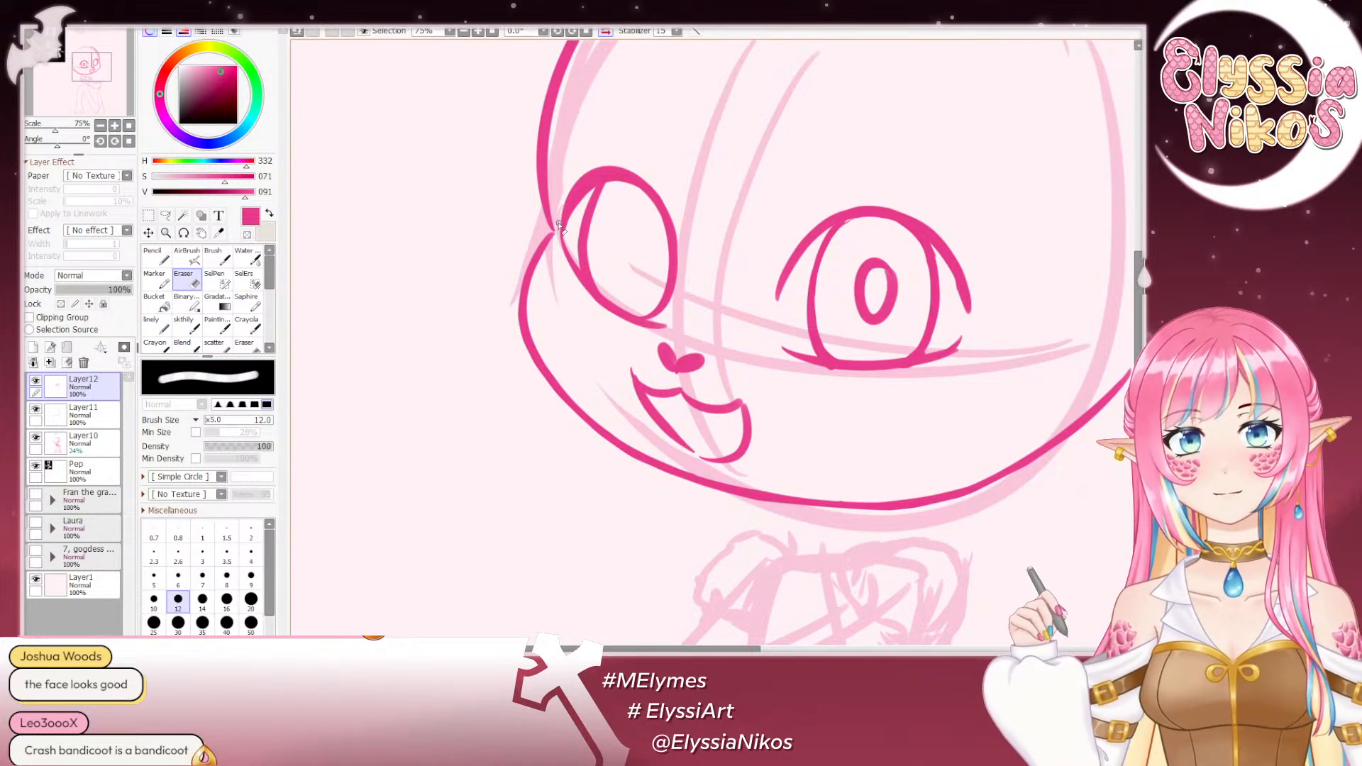
drag(560, 225, 596, 172)
key(ctrl+z)
drag(559, 223, 584, 174)
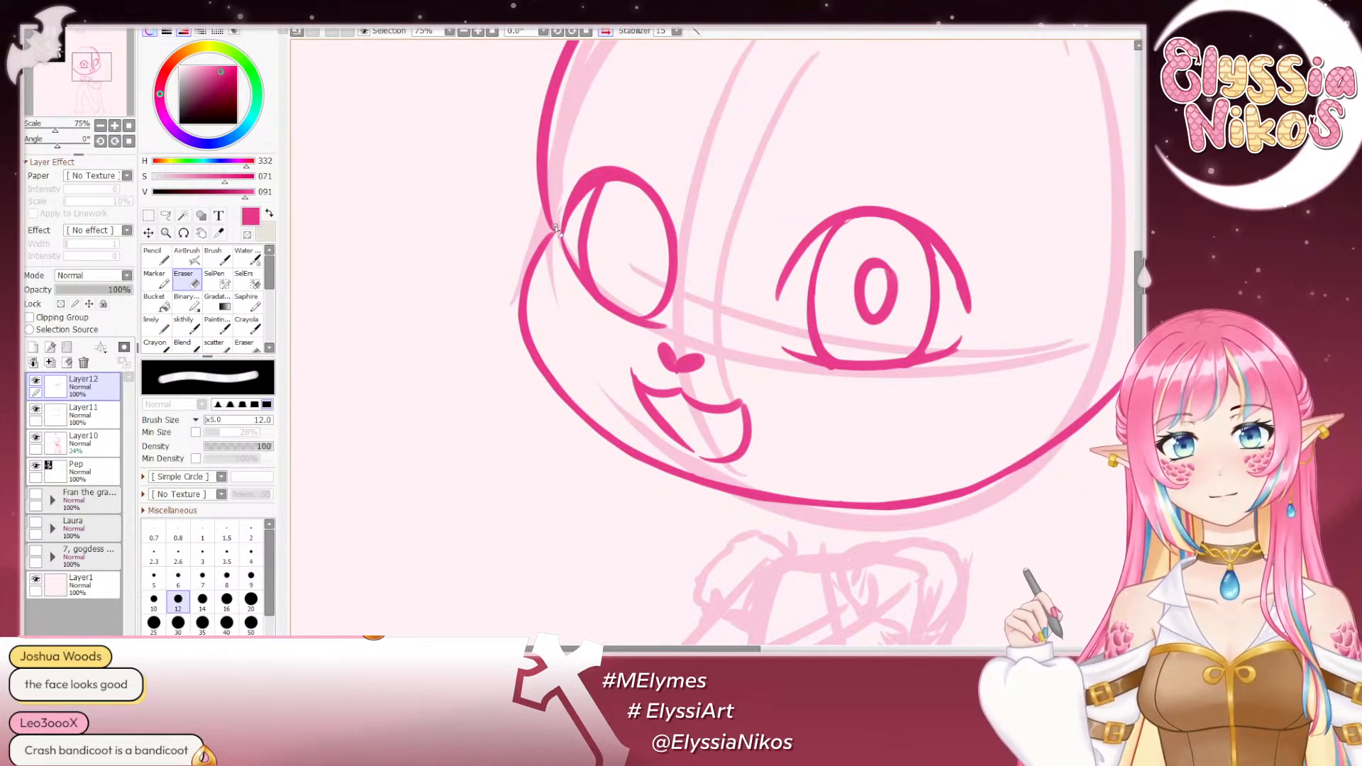
mouse_move(556, 226)
mouse_down()
mouse_move(609, 155)
mouse_move(627, 157)
mouse_move(586, 200)
mouse_move(636, 221)
mouse_up()
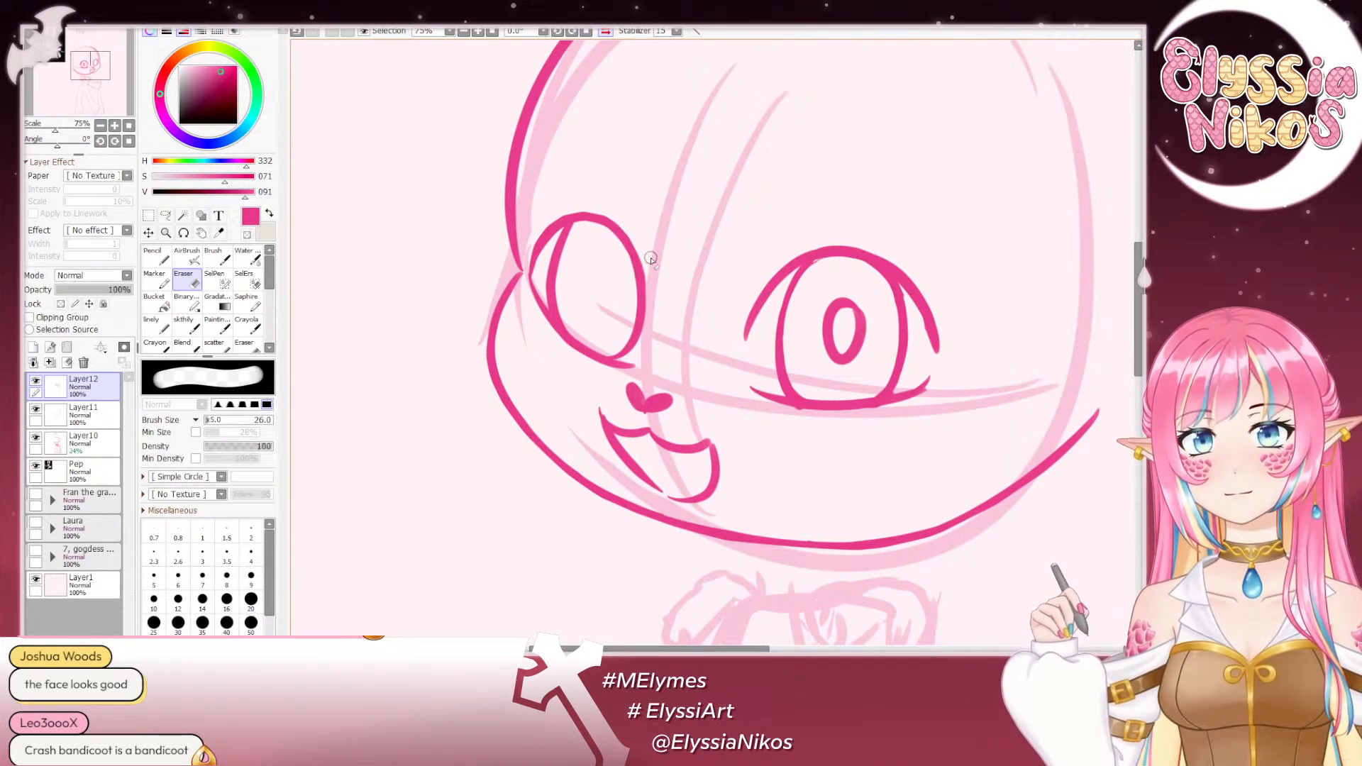
click(101, 126)
click(101, 126)
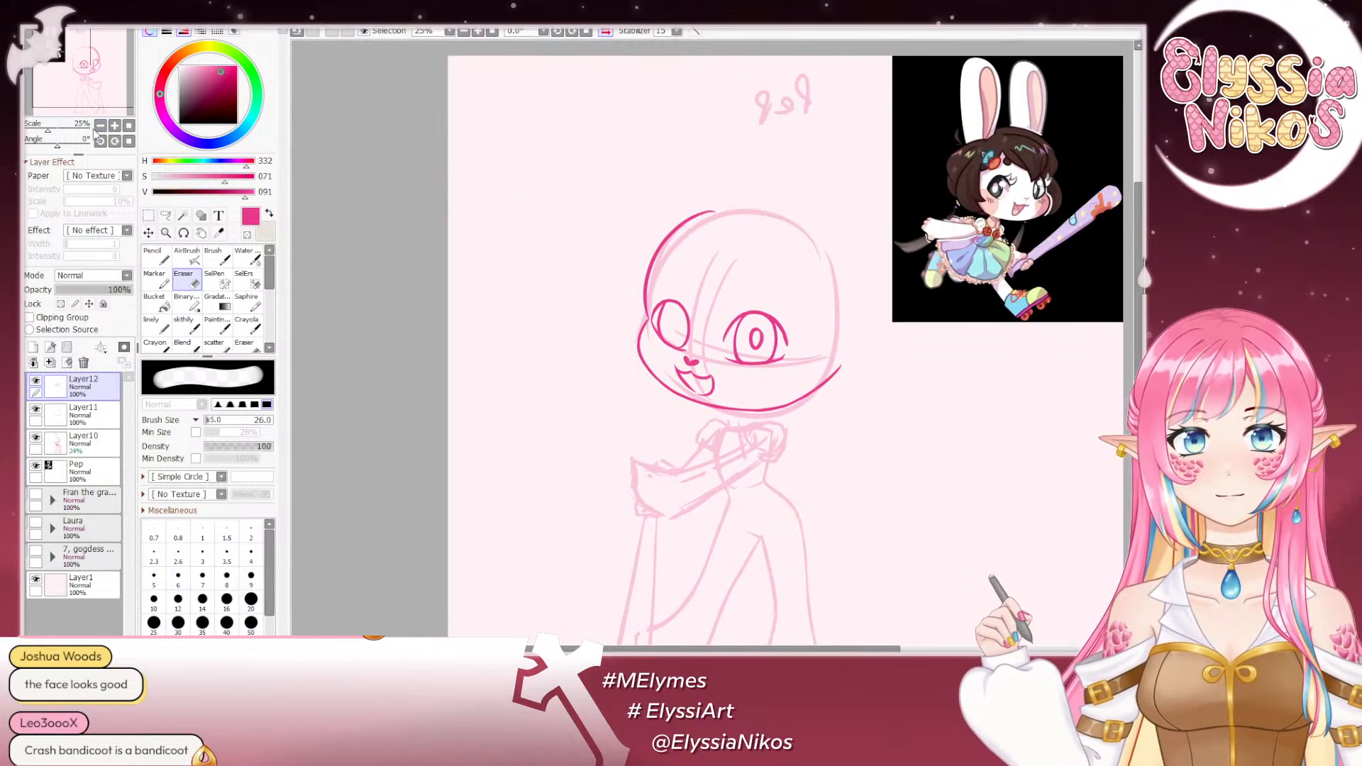
click(605, 31)
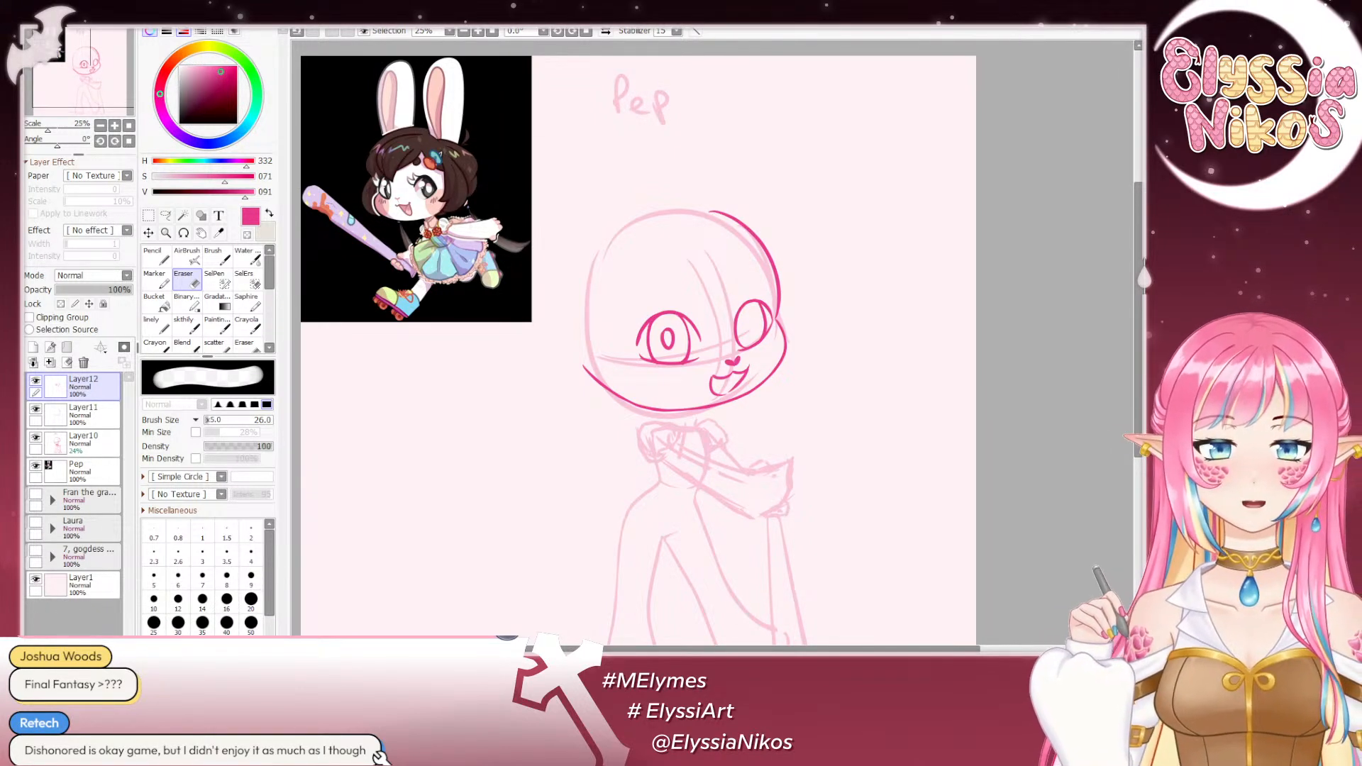
drag(653, 183, 654, 110)
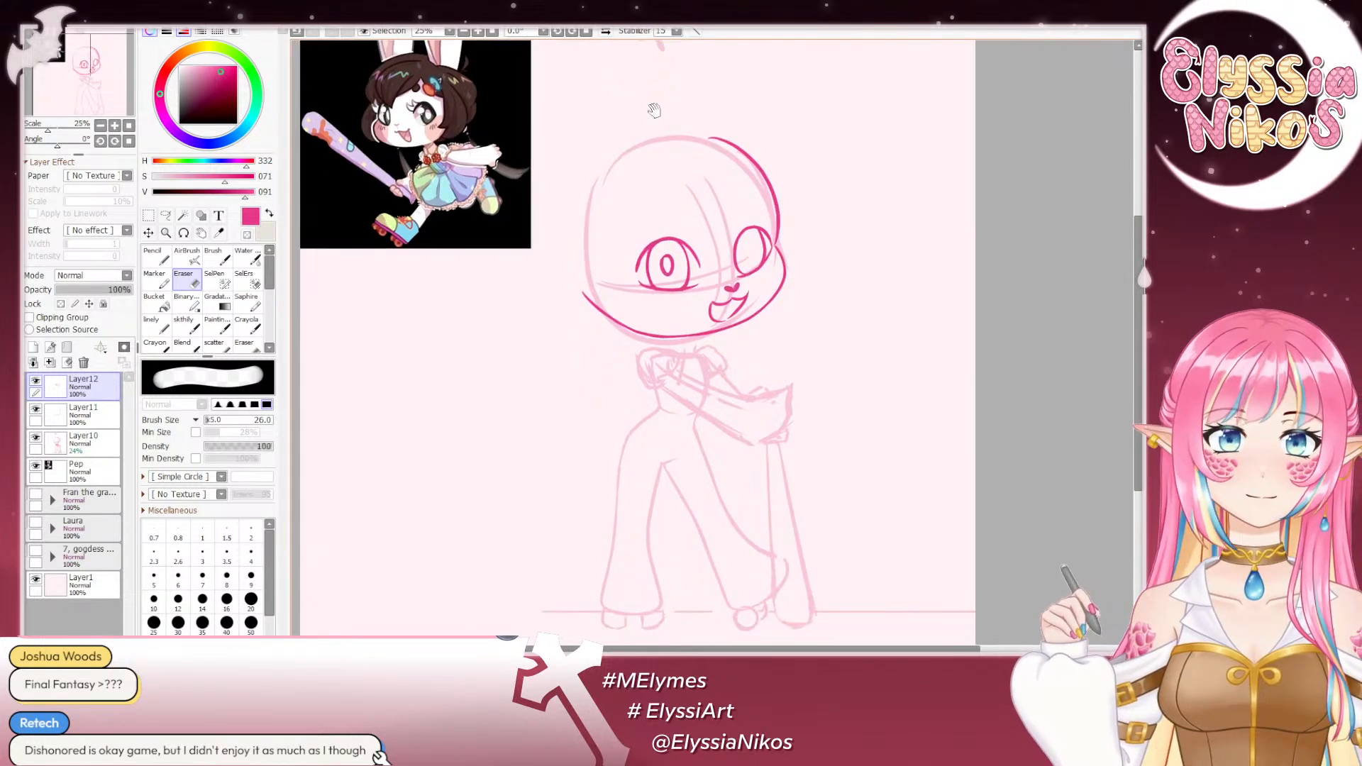
- Examine the whole figure at small scale, alternating between normal and mirrored view to judge the face
click(101, 126)
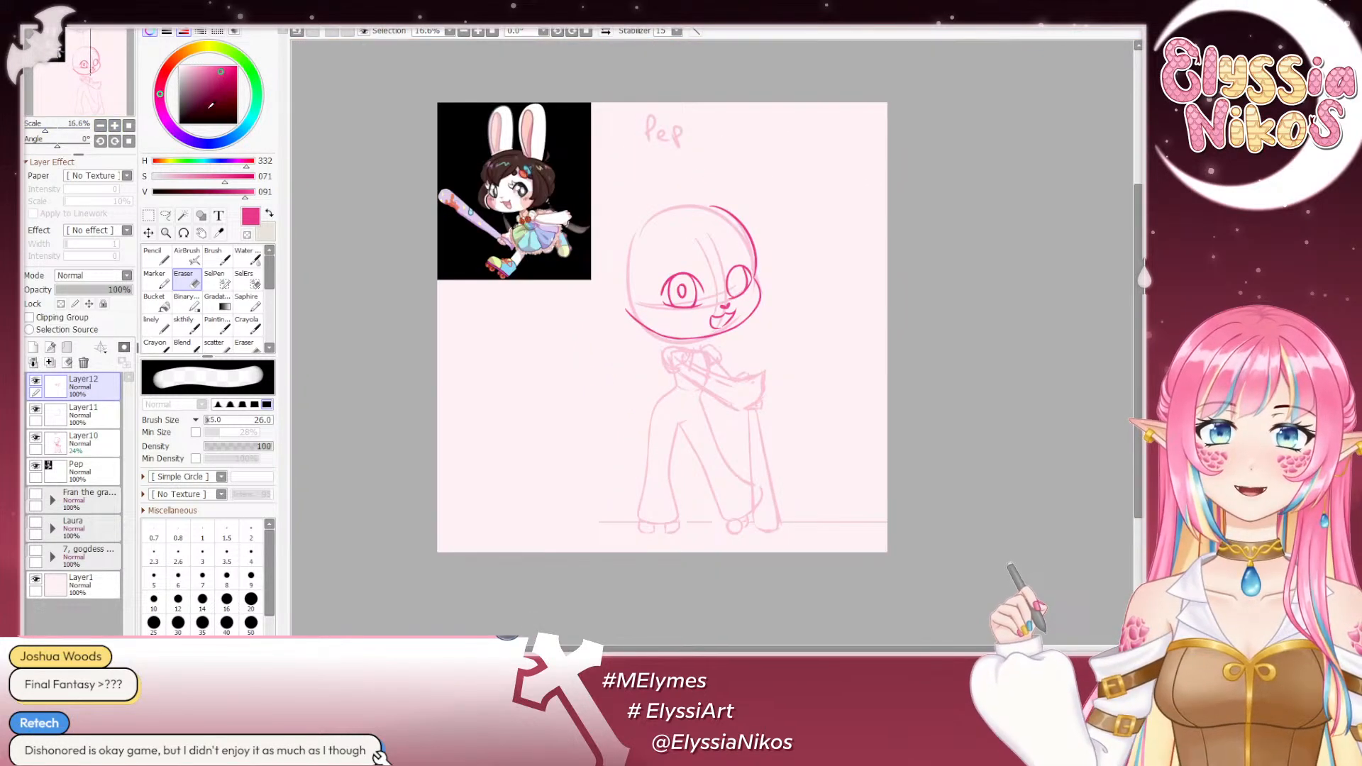
click(606, 32)
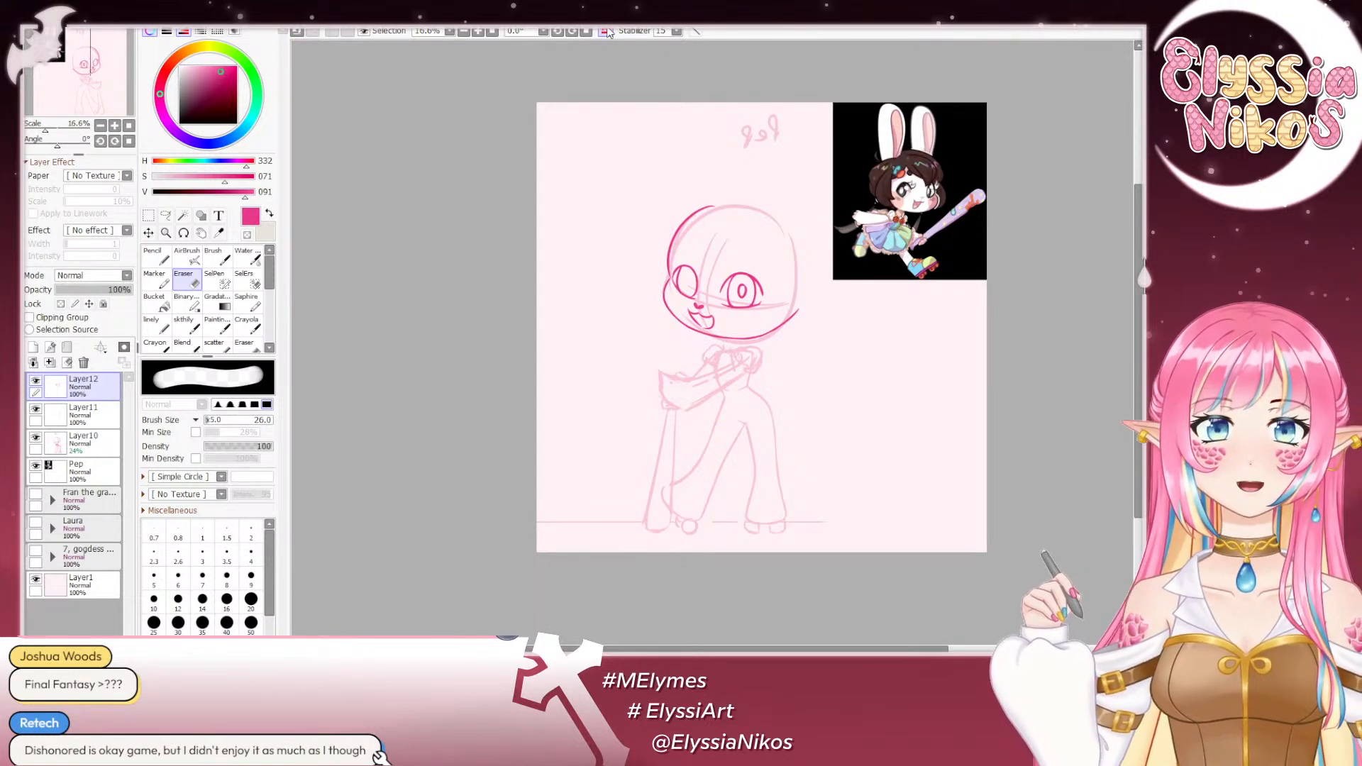
click(607, 32)
click(606, 32)
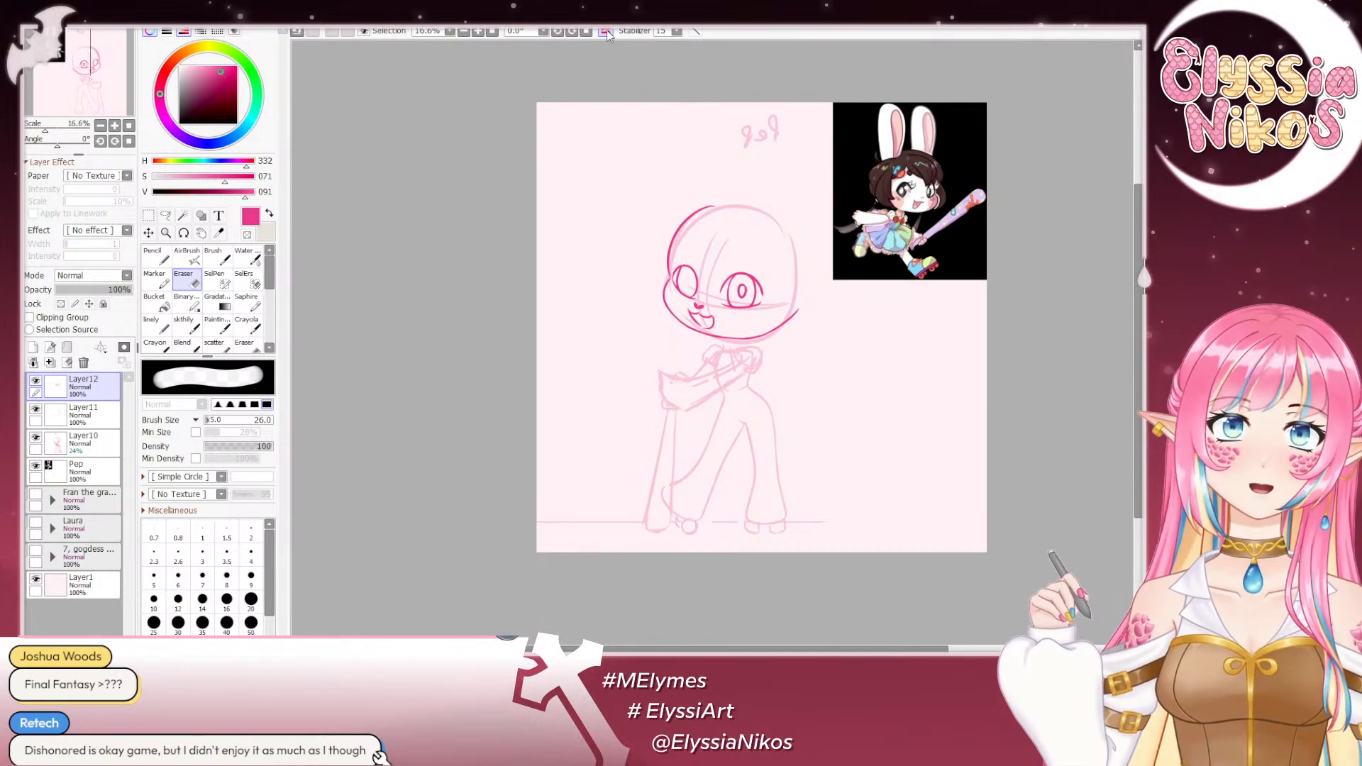
click(607, 32)
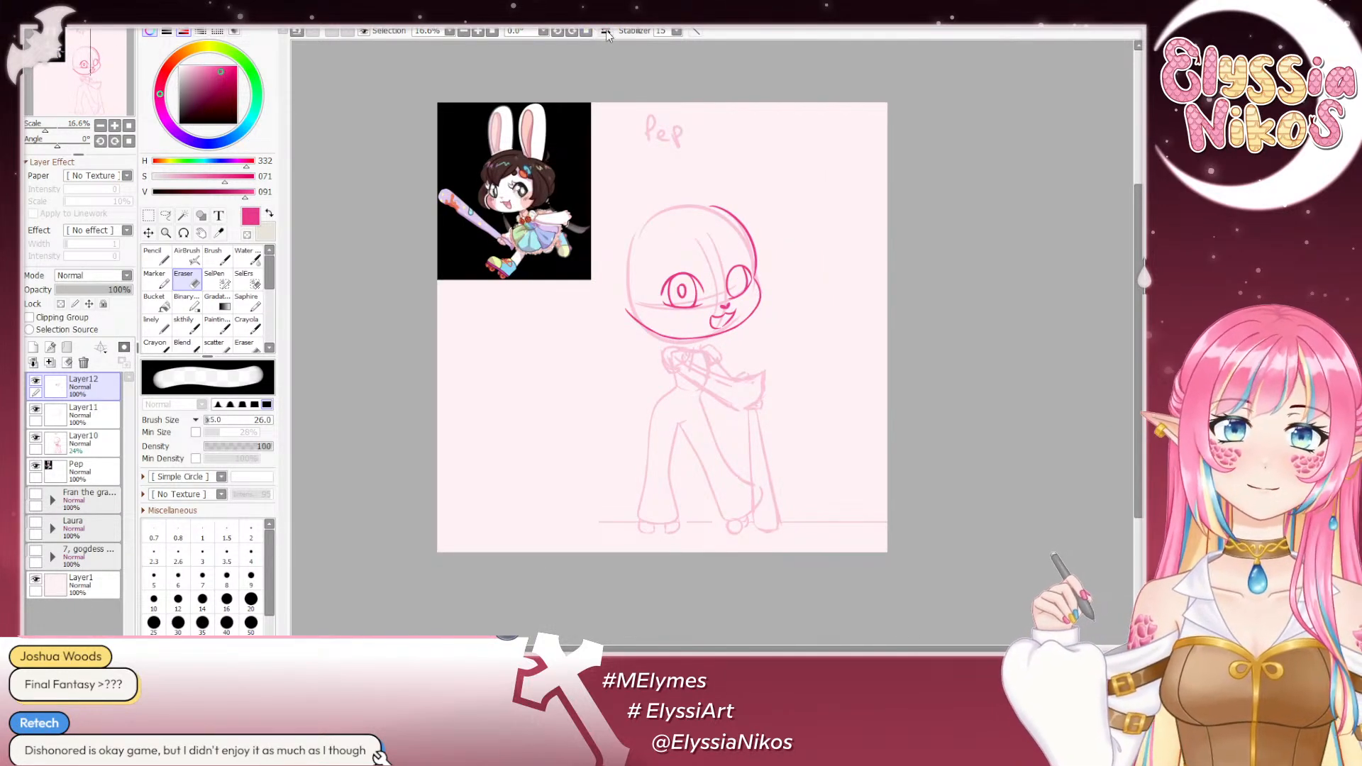
click(606, 32)
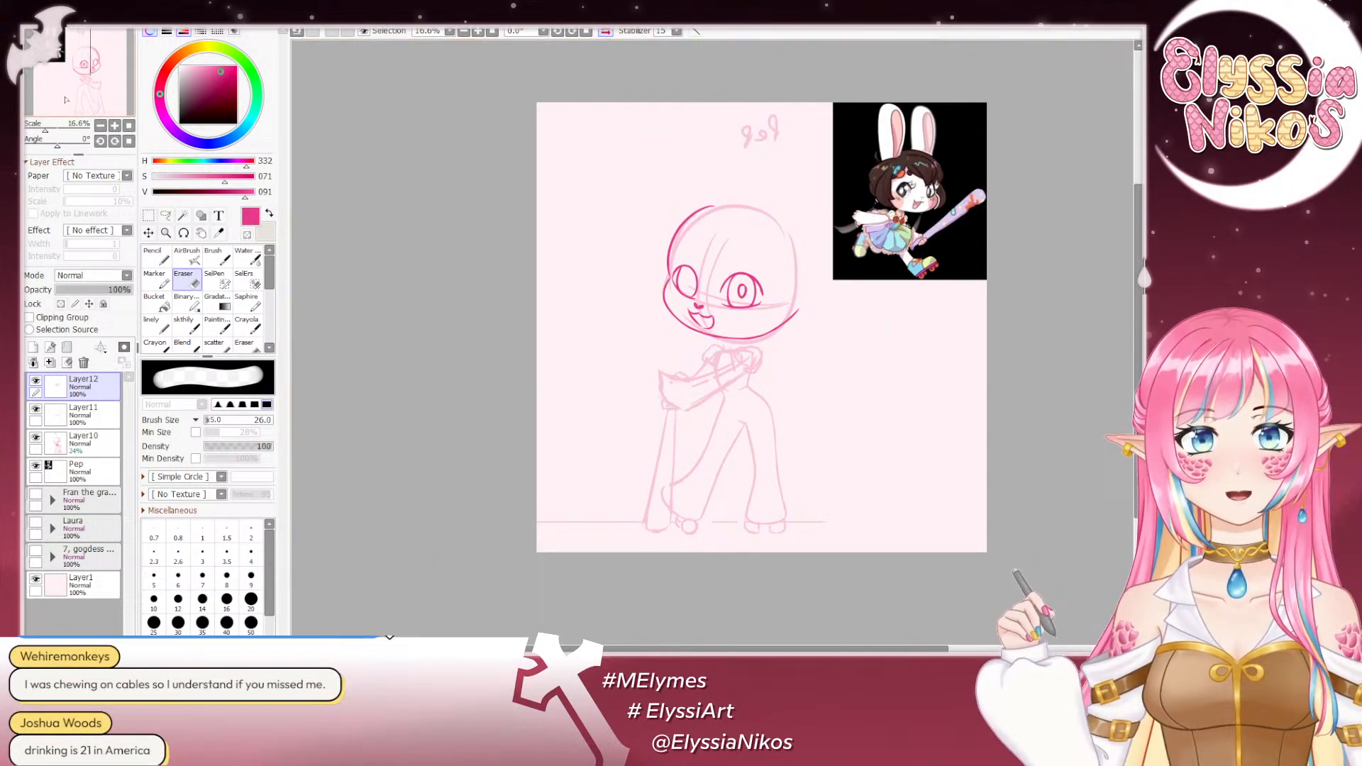
- Try loose circles around the larger eye with the sketch brush at size 20, and undo them
triple_click(114, 126)
drag(651, 228, 576, 316)
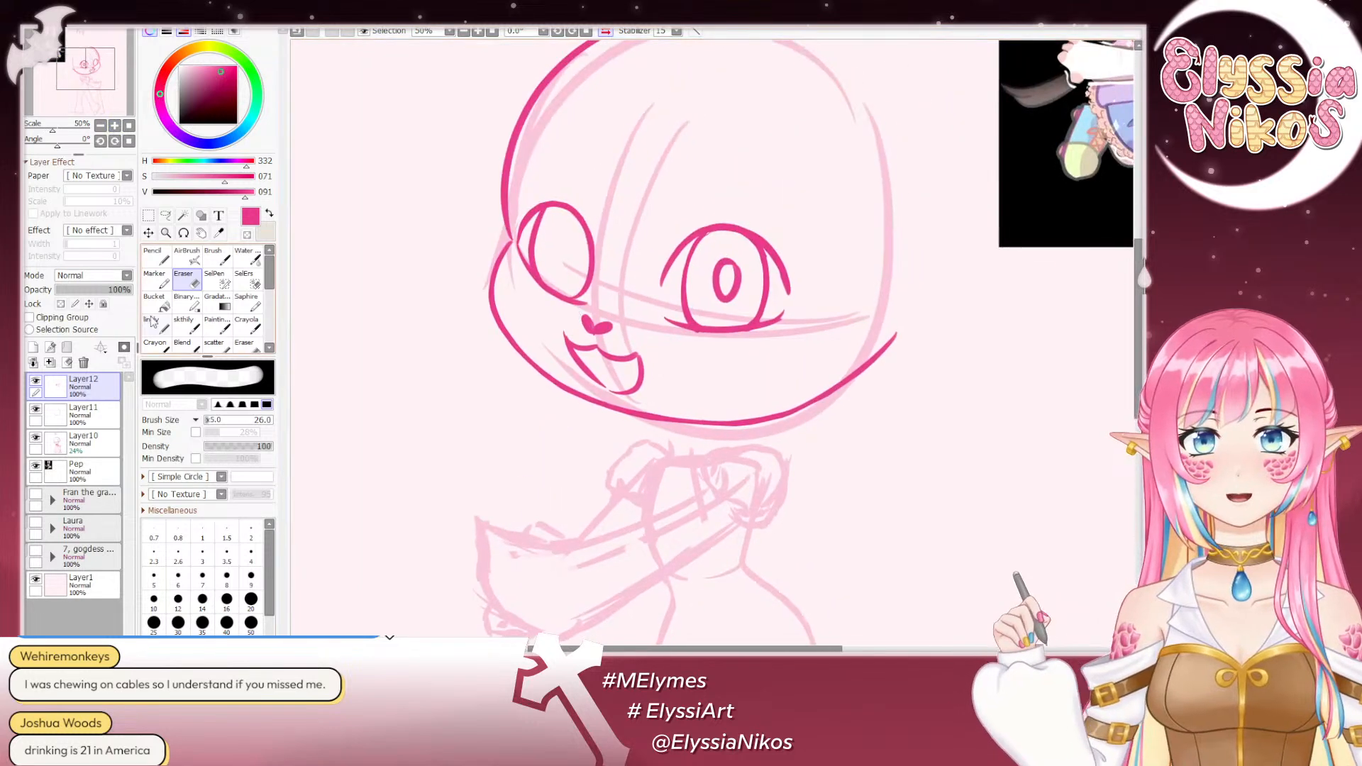
click(183, 323)
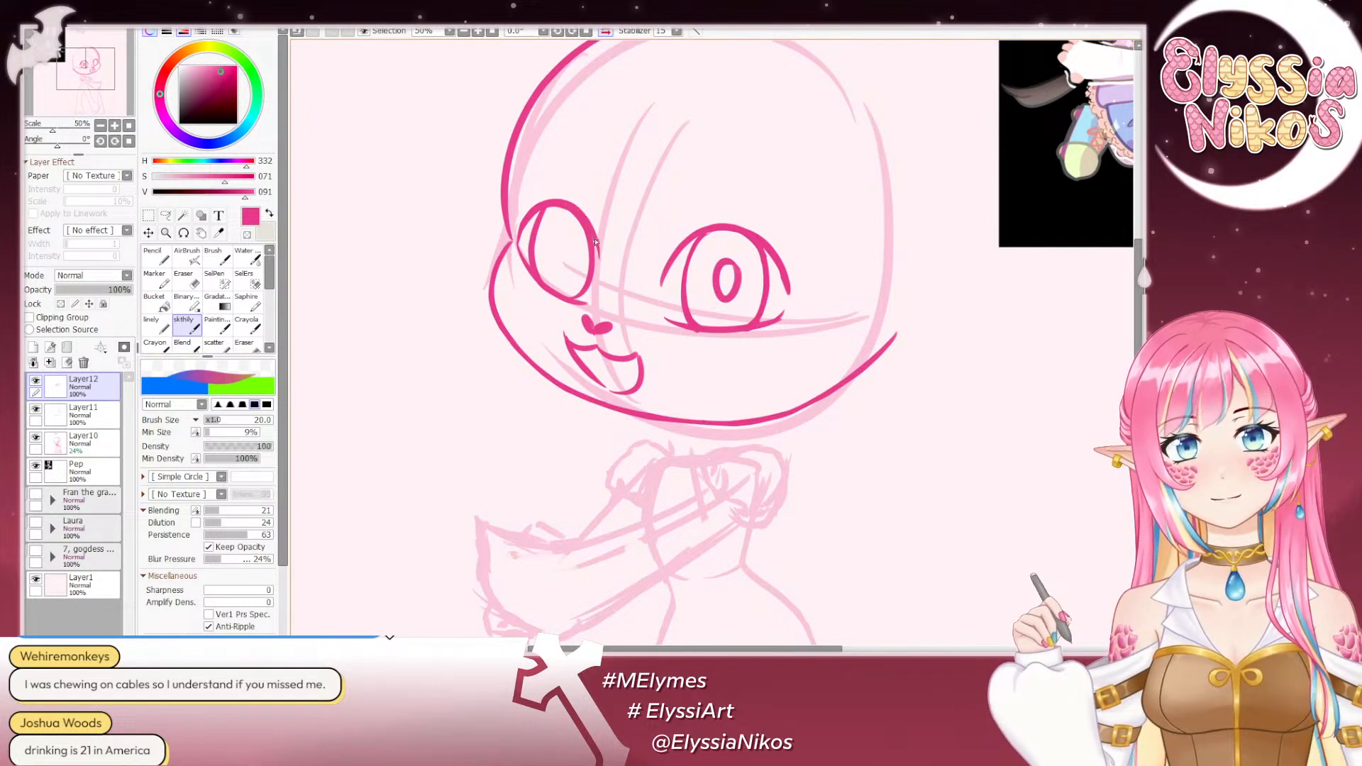
click(101, 125)
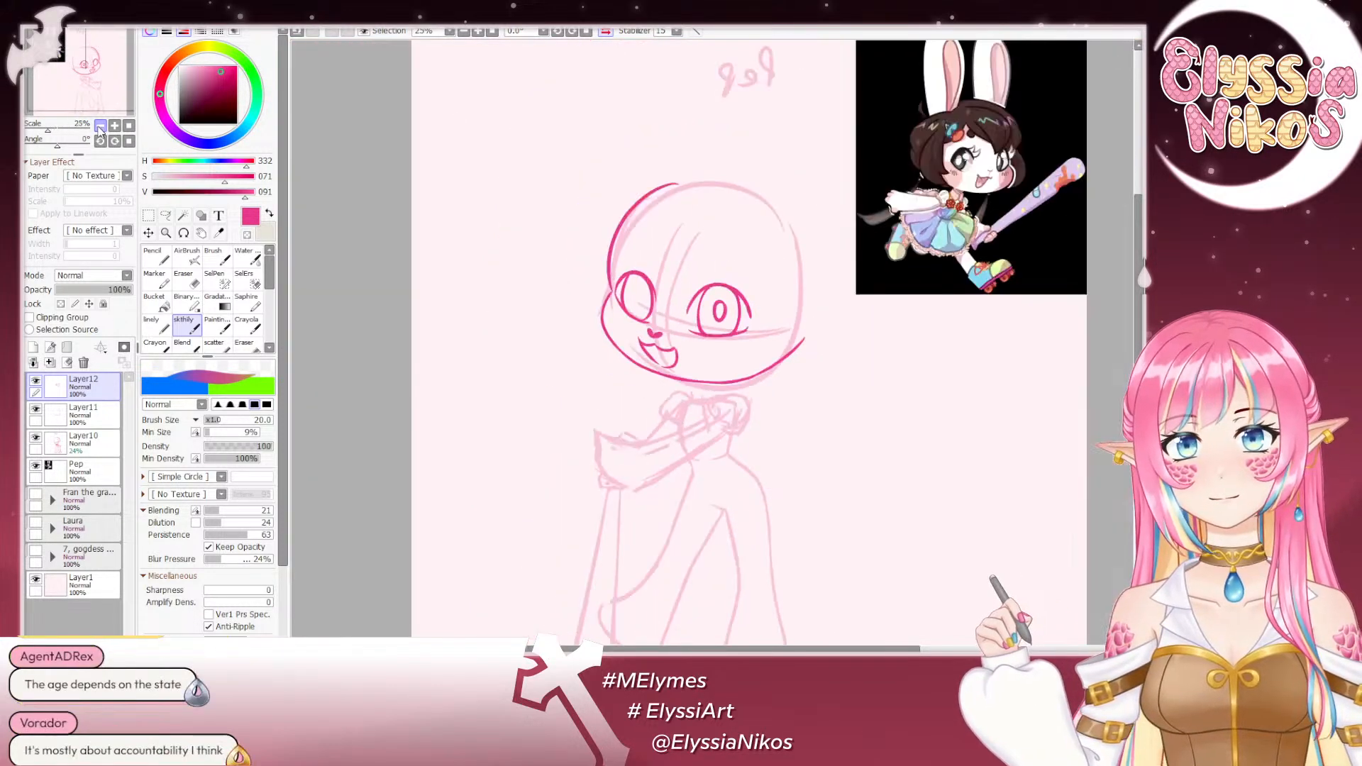
click(101, 125)
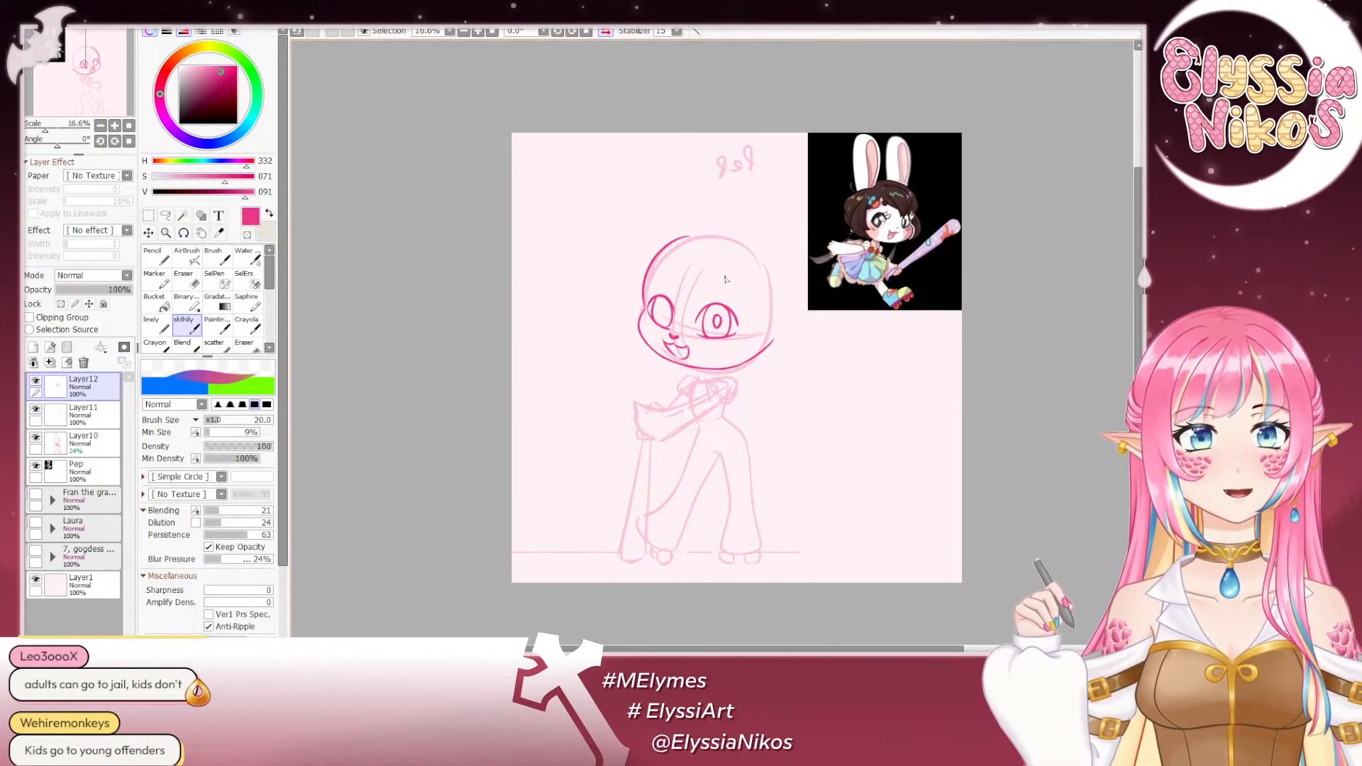
mouse_move(716, 298)
mouse_down()
mouse_move(702, 340)
mouse_move(752, 312)
mouse_move(724, 319)
mouse_up()
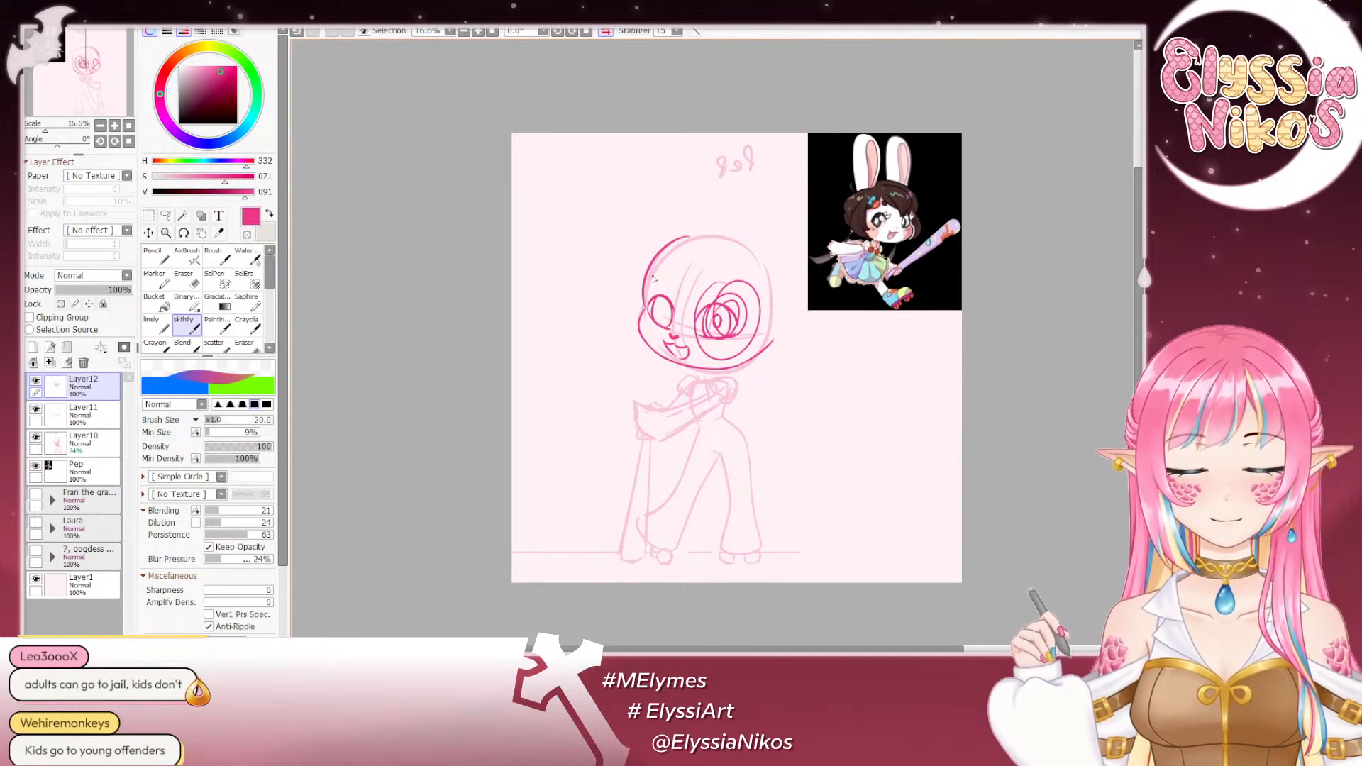
key(ctrl+z)
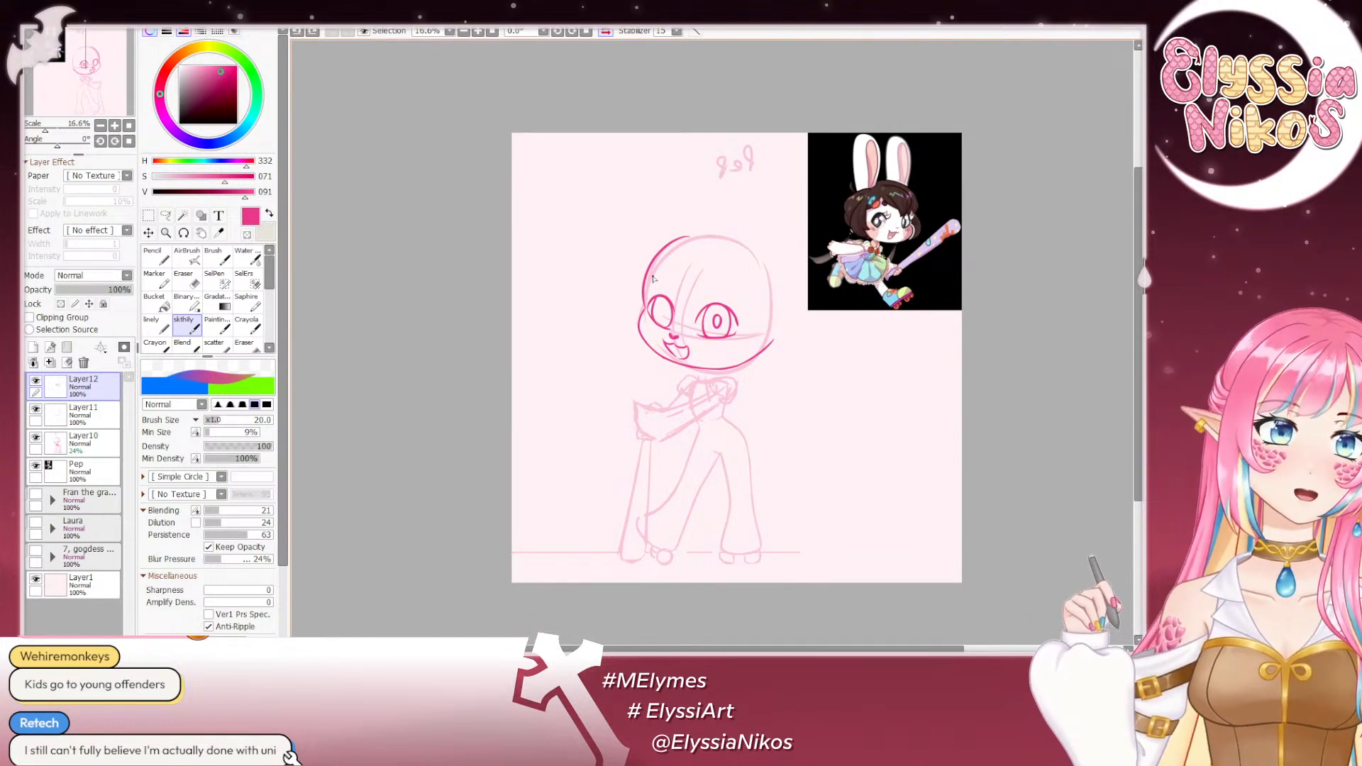
- Try reworking the lower outer edge of the smaller far eye with the sketch brush and the eraser, undoing the strokes
double_click(115, 125)
drag(616, 317, 564, 287)
click(184, 282)
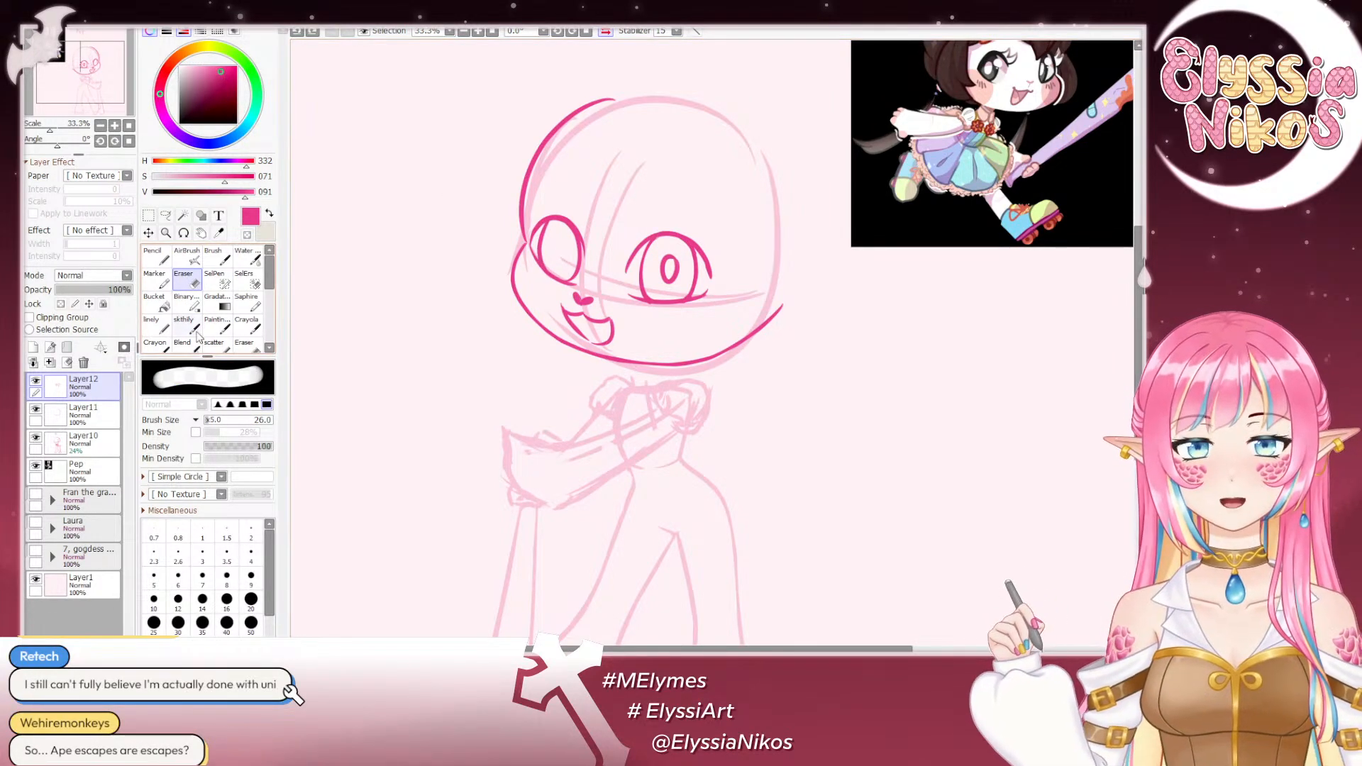
click(188, 330)
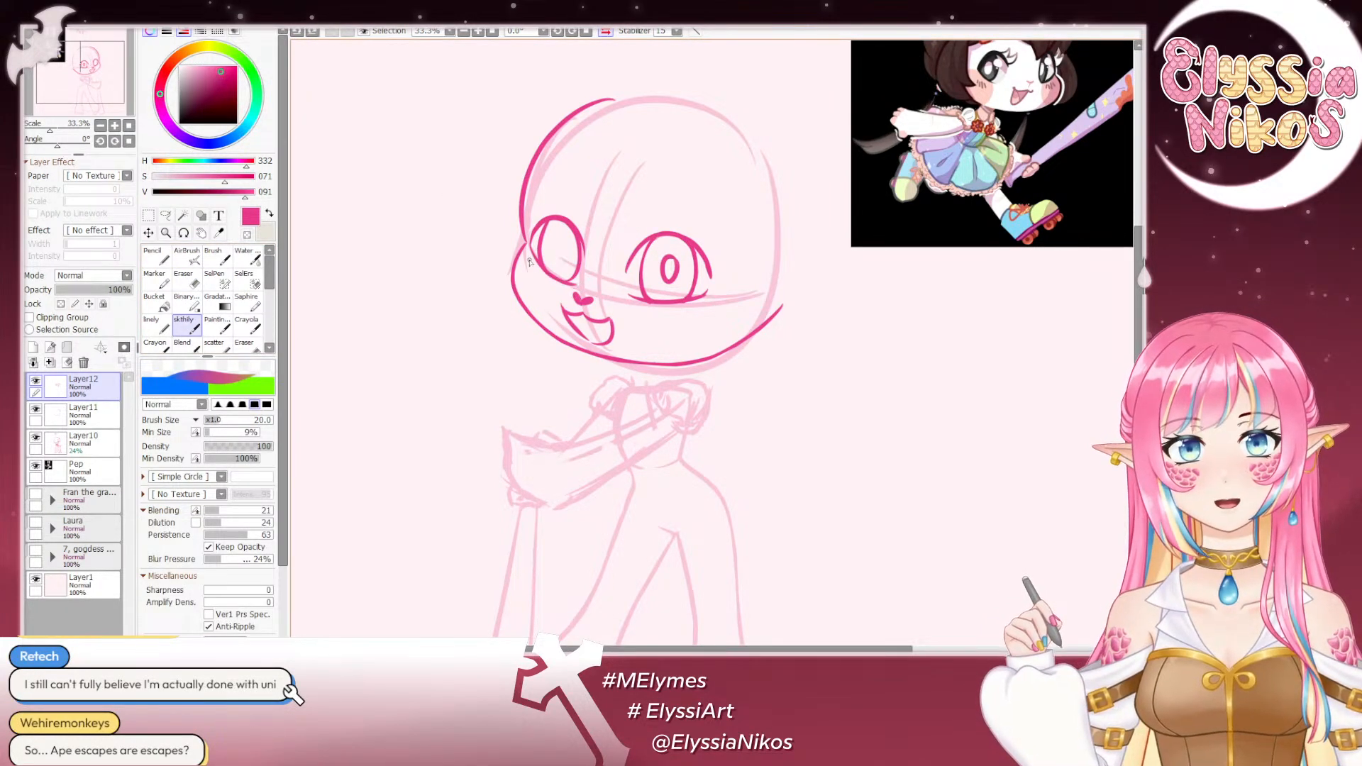
drag(530, 259, 579, 286)
key(ctrl+z)
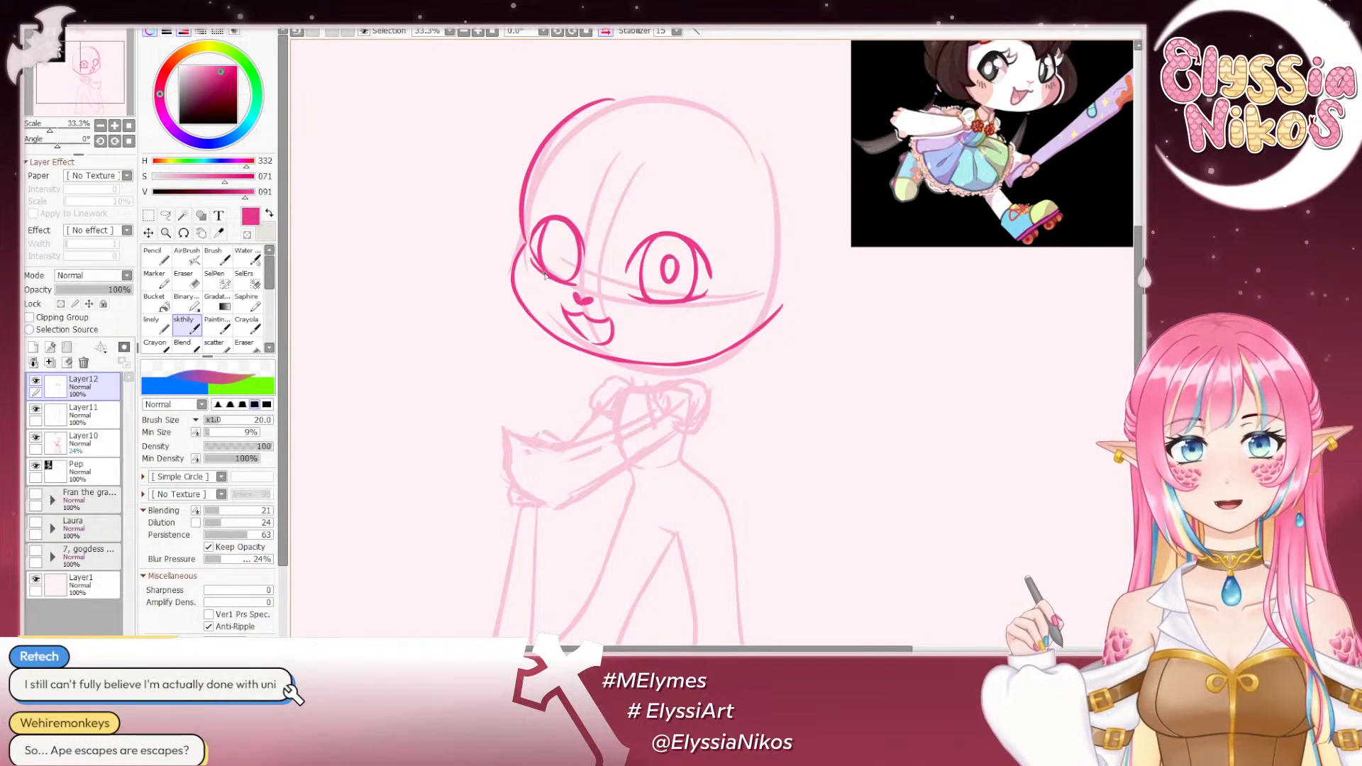
key(e)
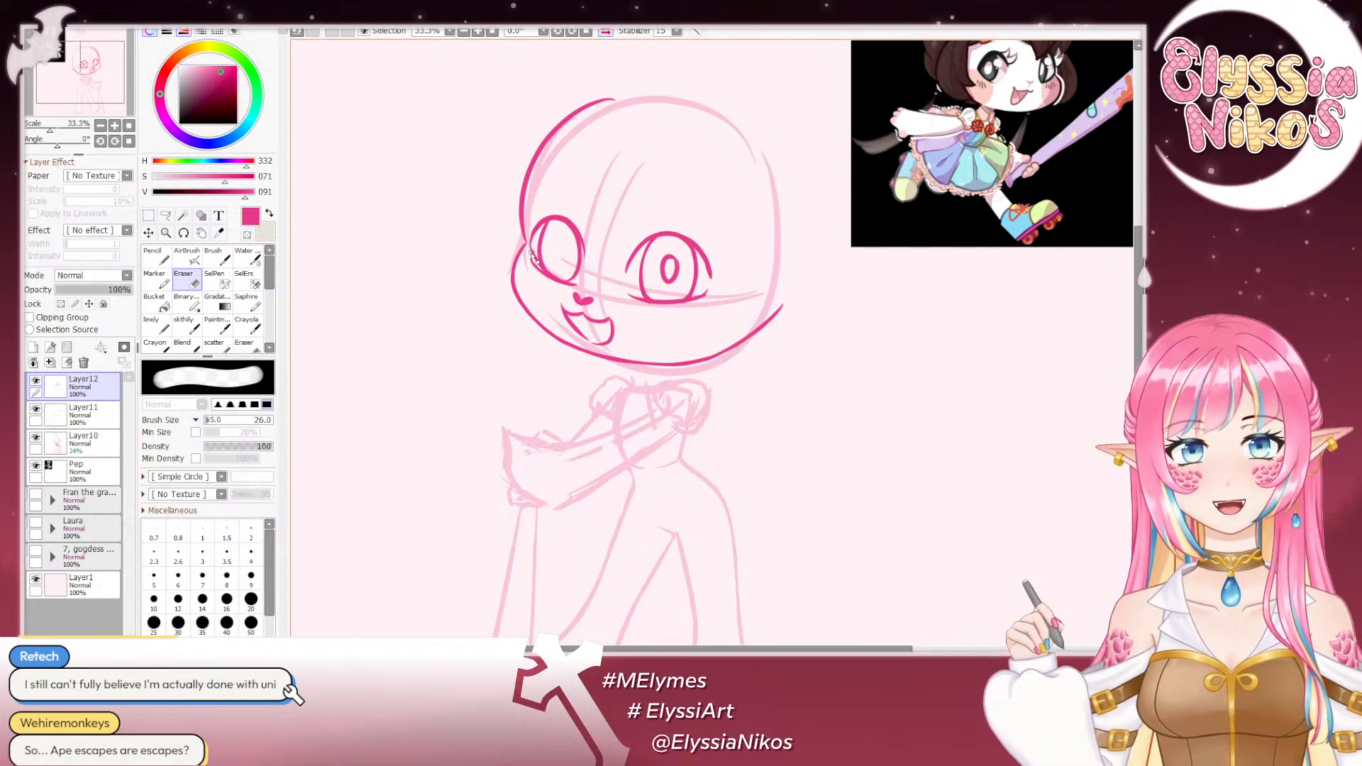
drag(531, 252, 539, 266)
key([)
key([)
key(ctrl+z)
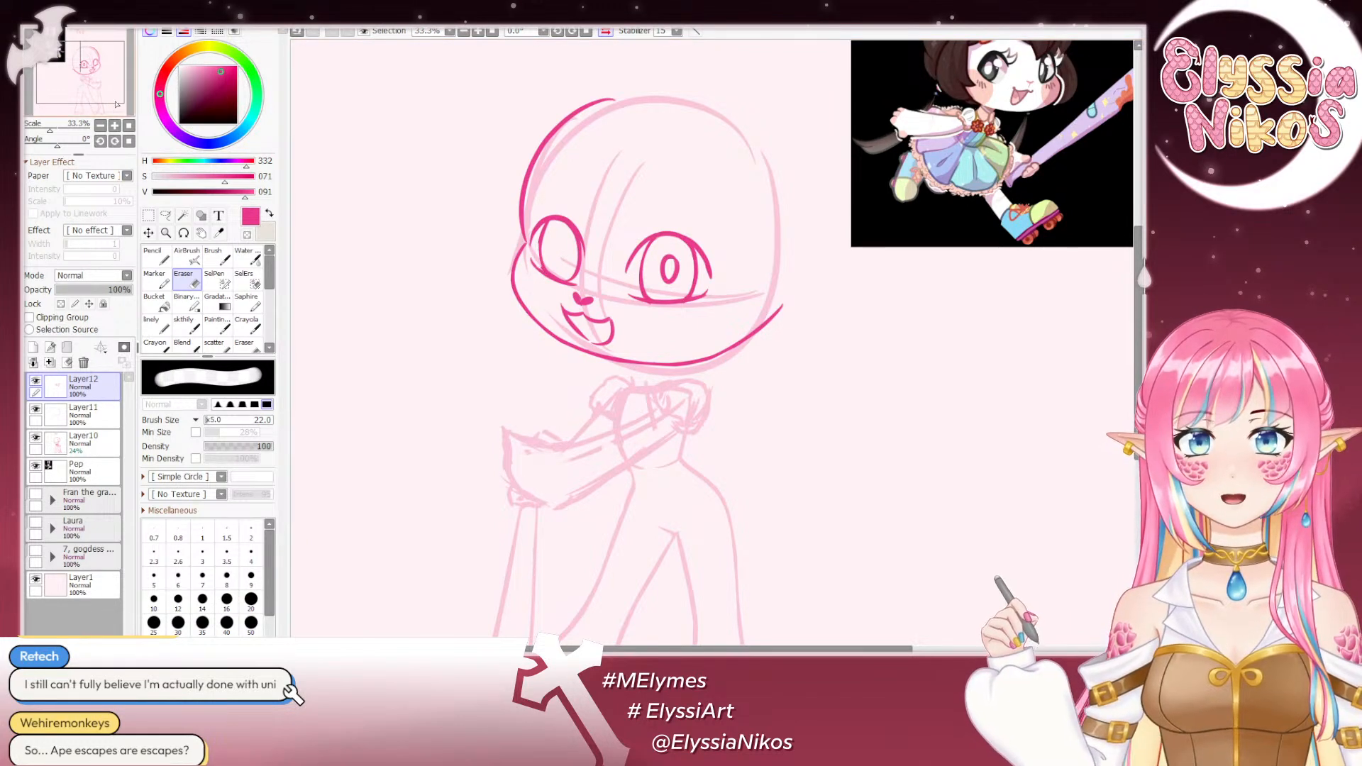
- Rotate the mirrored view to 79° and redraw the lower edge line of the smaller far eye with the sketch brush at size 20
click(101, 125)
click(101, 126)
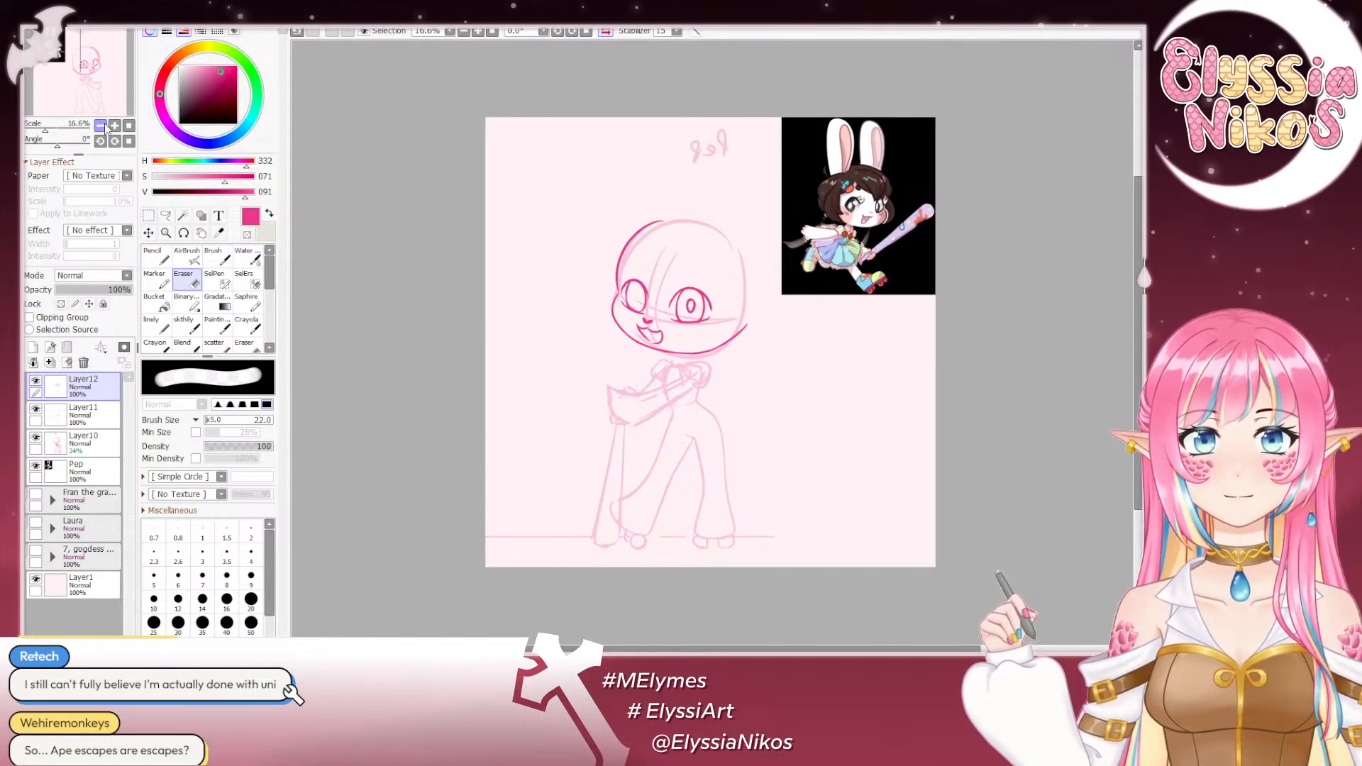
click(114, 125)
click(114, 125)
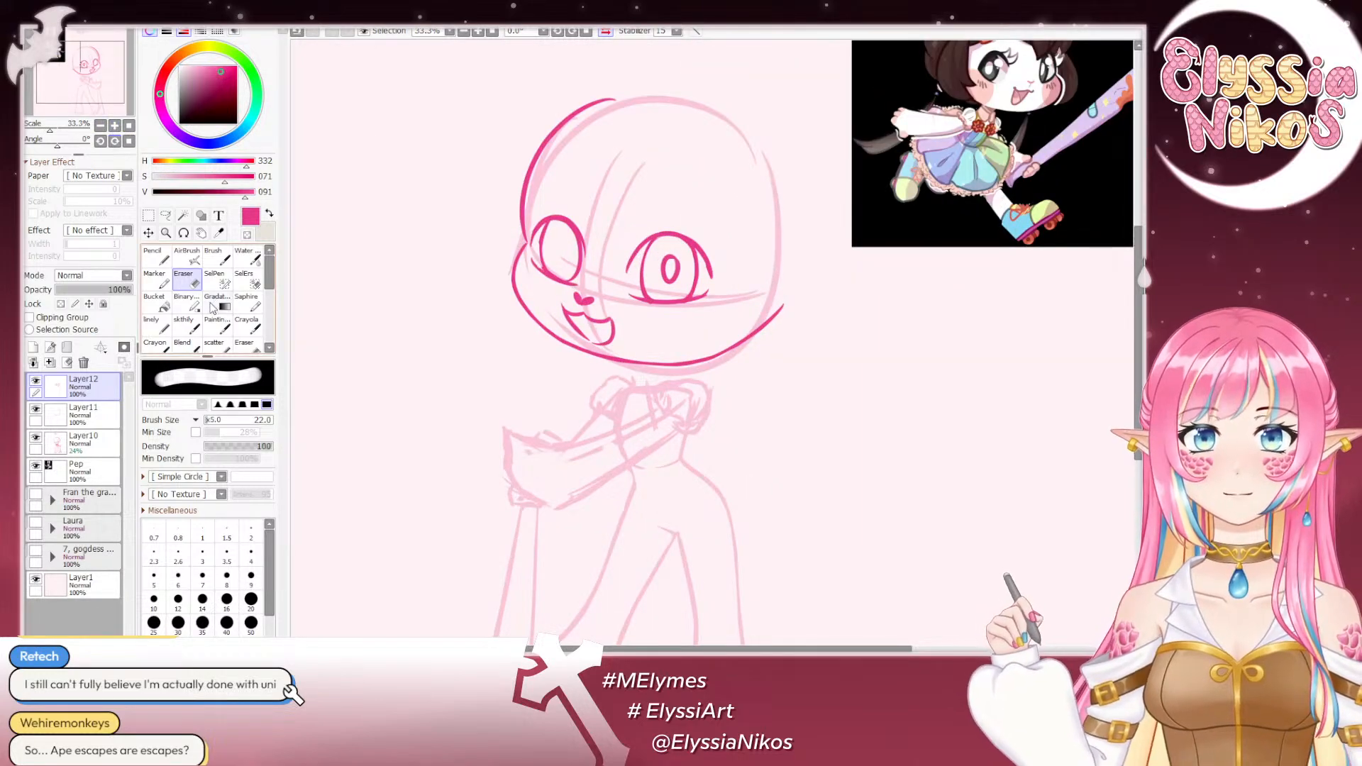
click(187, 326)
click(115, 125)
drag(58, 144, 71, 146)
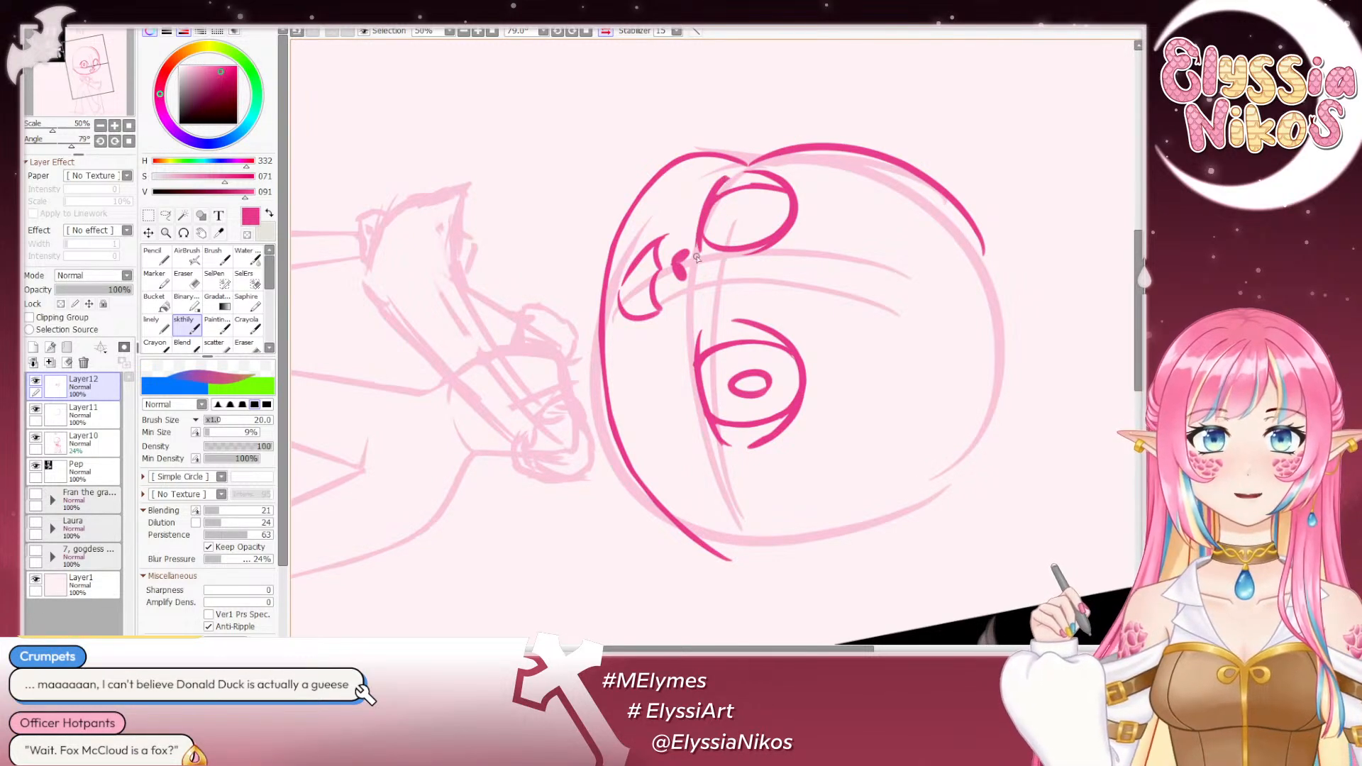
key(ctrl+z)
drag(720, 185, 702, 262)
key(ctrl+z)
key(ctrl+z)
drag(719, 187, 705, 251)
key(ctrl+z)
drag(711, 203, 706, 249)
key(ctrl+z)
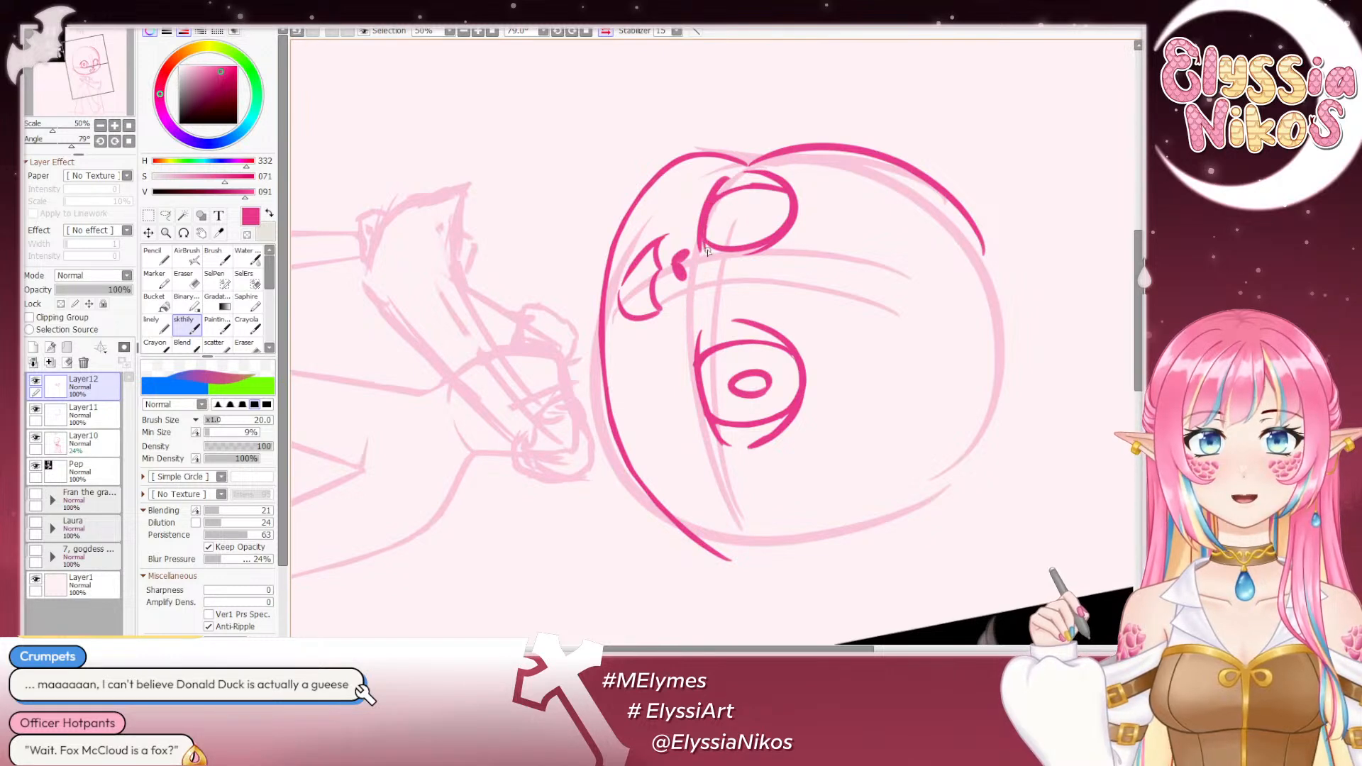
key(ctrl+z)
drag(712, 201, 700, 251)
key(ctrl+z)
key(ctrl+z)
key(ctrl+z)
key(ctrl+z)
drag(711, 199, 701, 252)
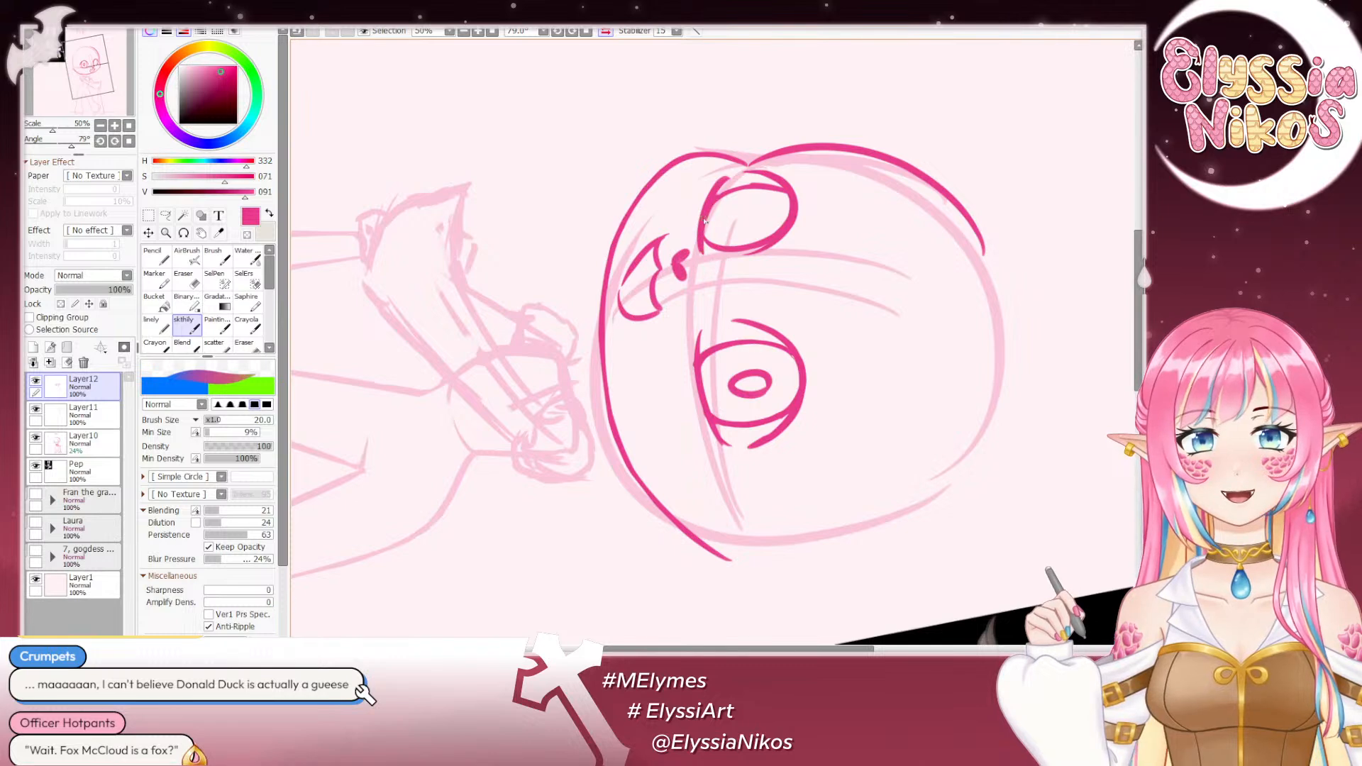
- Trim the outside of the smaller far eye's lower edge line with the eraser at size 22, and reset the view rotation
key(e)
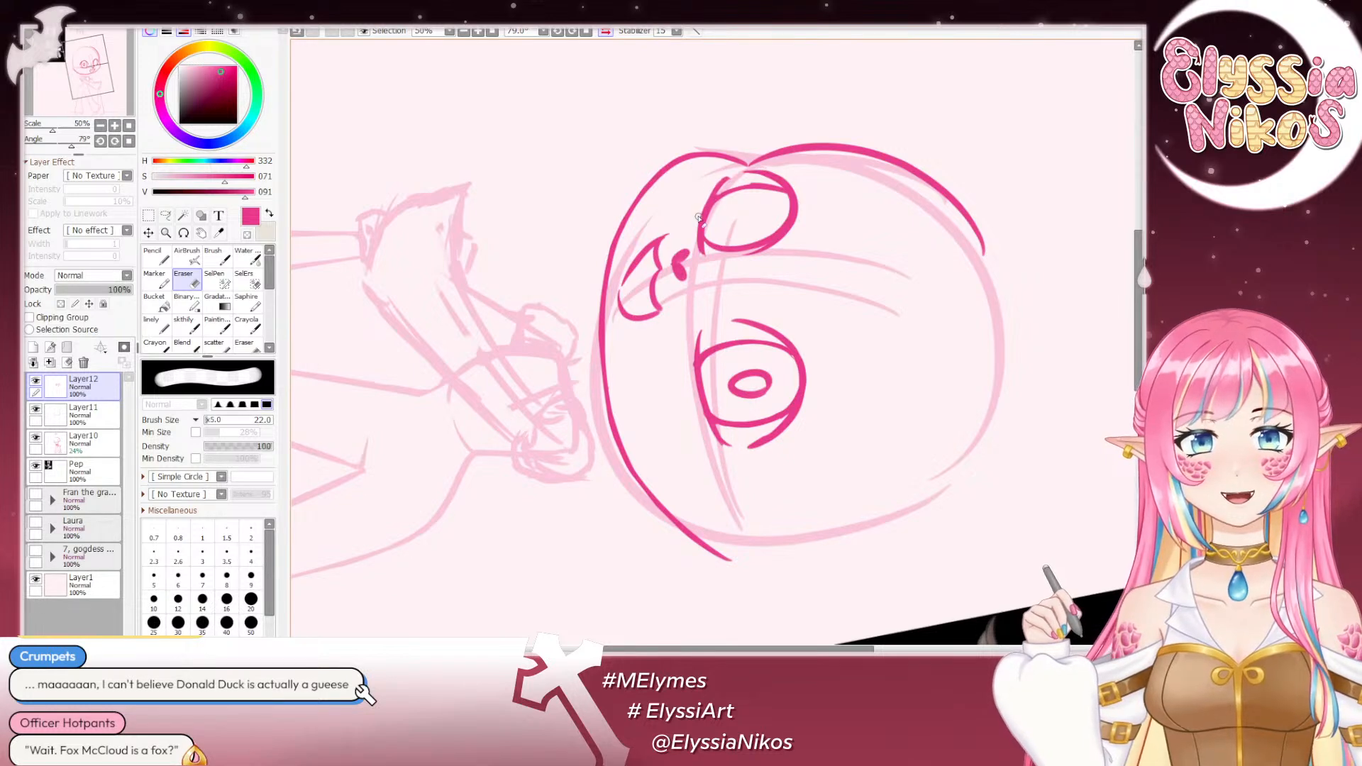
drag(708, 184, 702, 263)
key(ctrl+z)
drag(705, 191, 698, 259)
key(ctrl+z)
key(ctrl+z)
drag(699, 205, 700, 264)
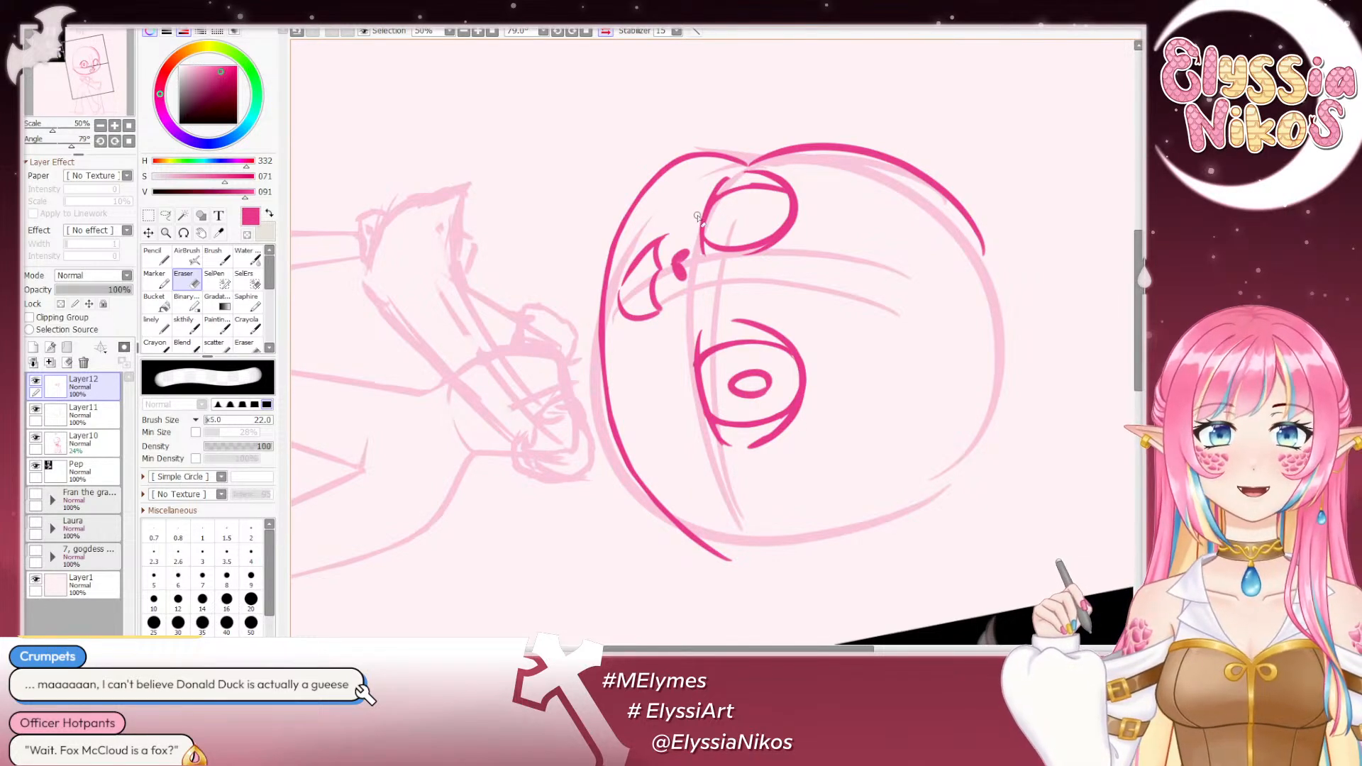
drag(699, 216, 703, 265)
click(129, 141)
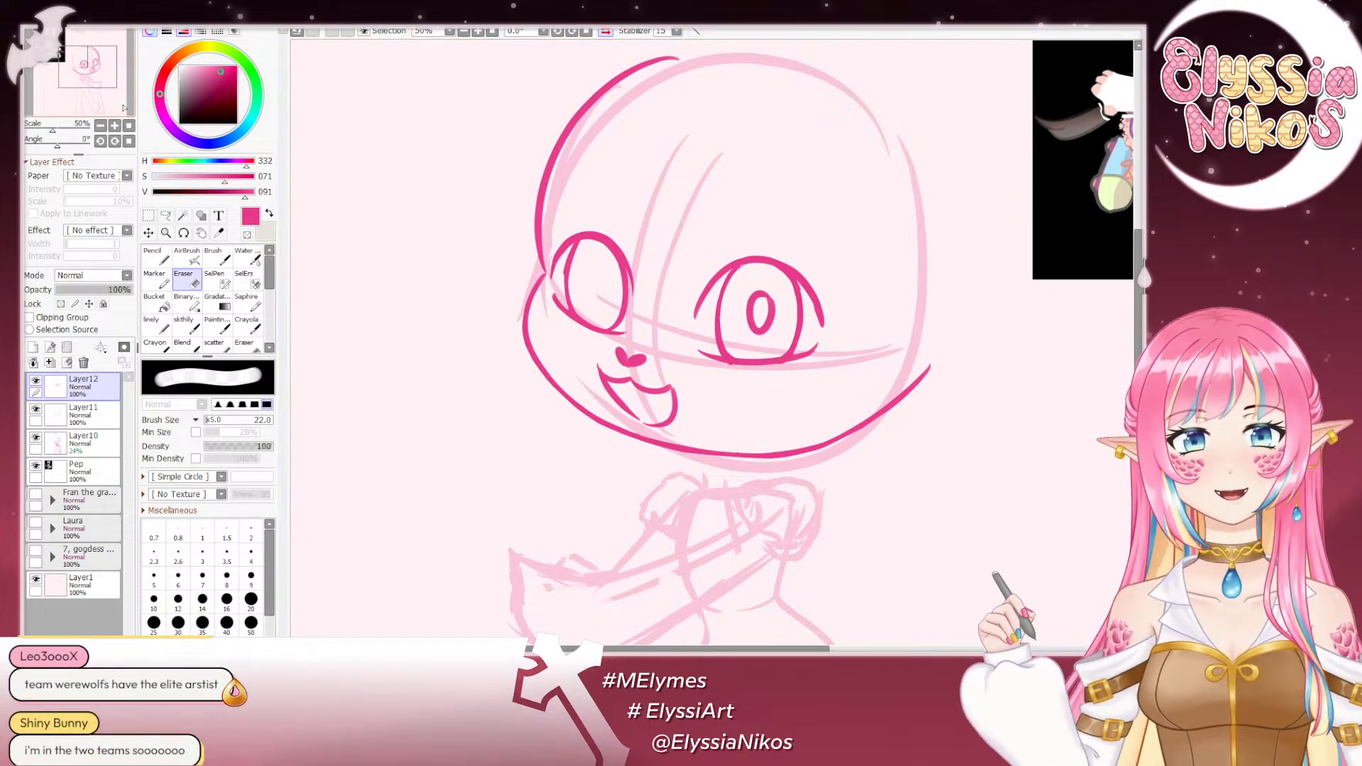
- Compare the reworked far eye with the rest of the figure at small scale in normal and mirrored view
click(101, 125)
click(101, 126)
click(101, 125)
drag(507, 165, 478, 136)
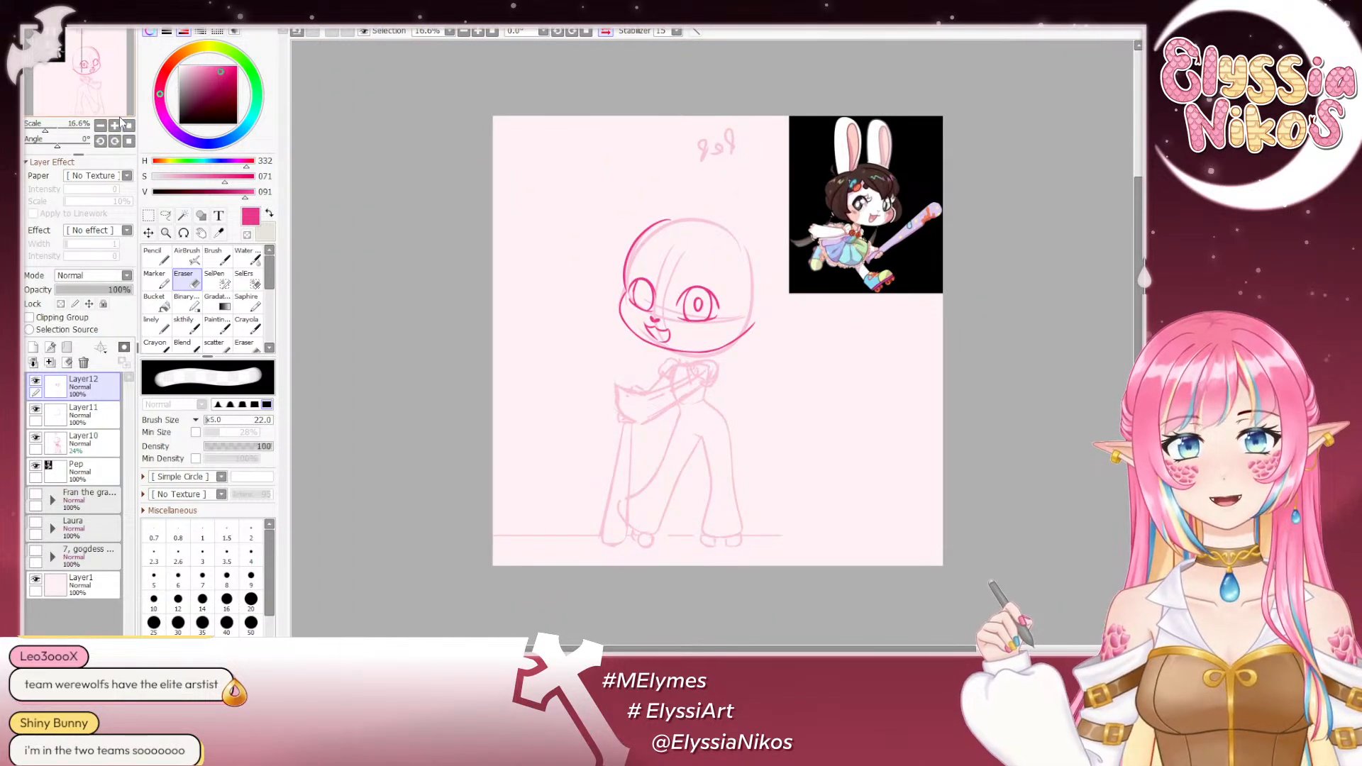
click(605, 33)
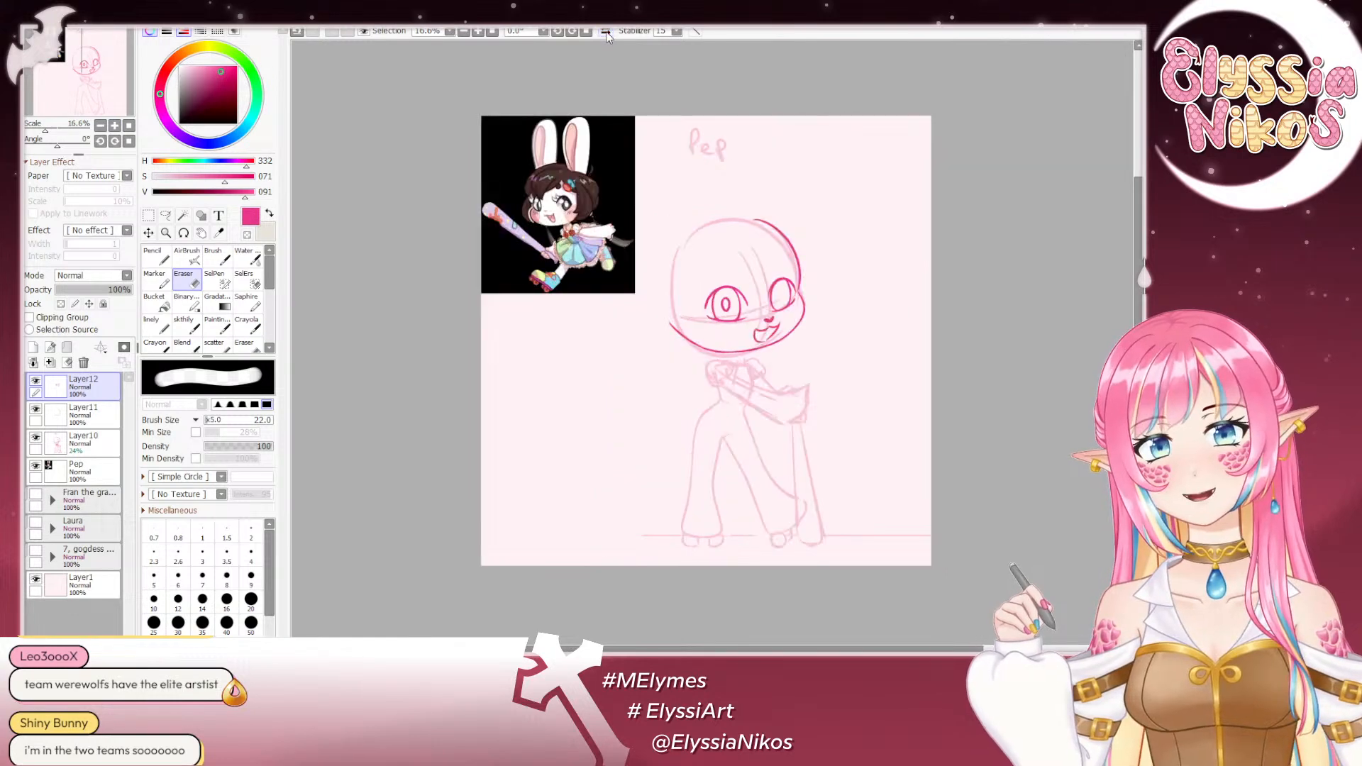
click(605, 33)
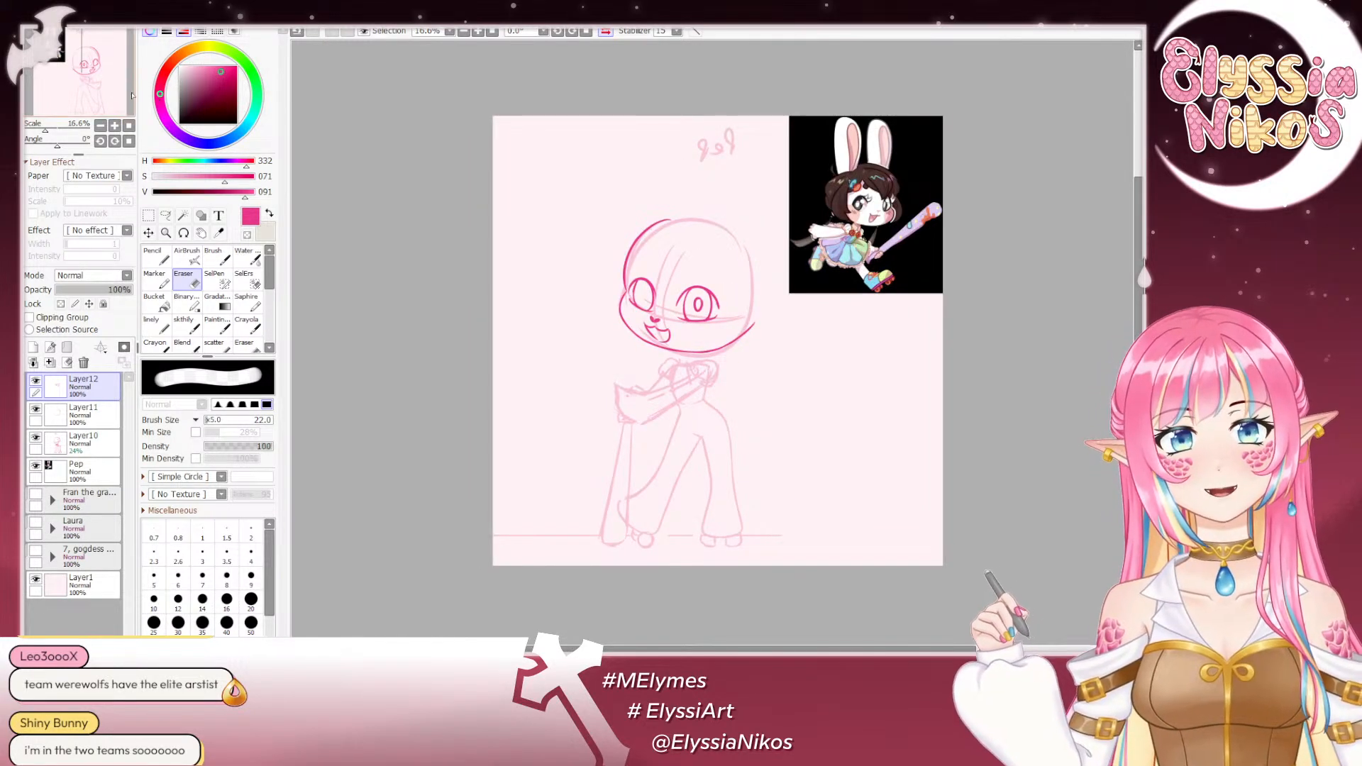
- Try trimming the lower edge of the smaller far eye with the eraser reduced to size 10, and undo it
click(117, 127)
click(117, 128)
drag(436, 278, 364, 264)
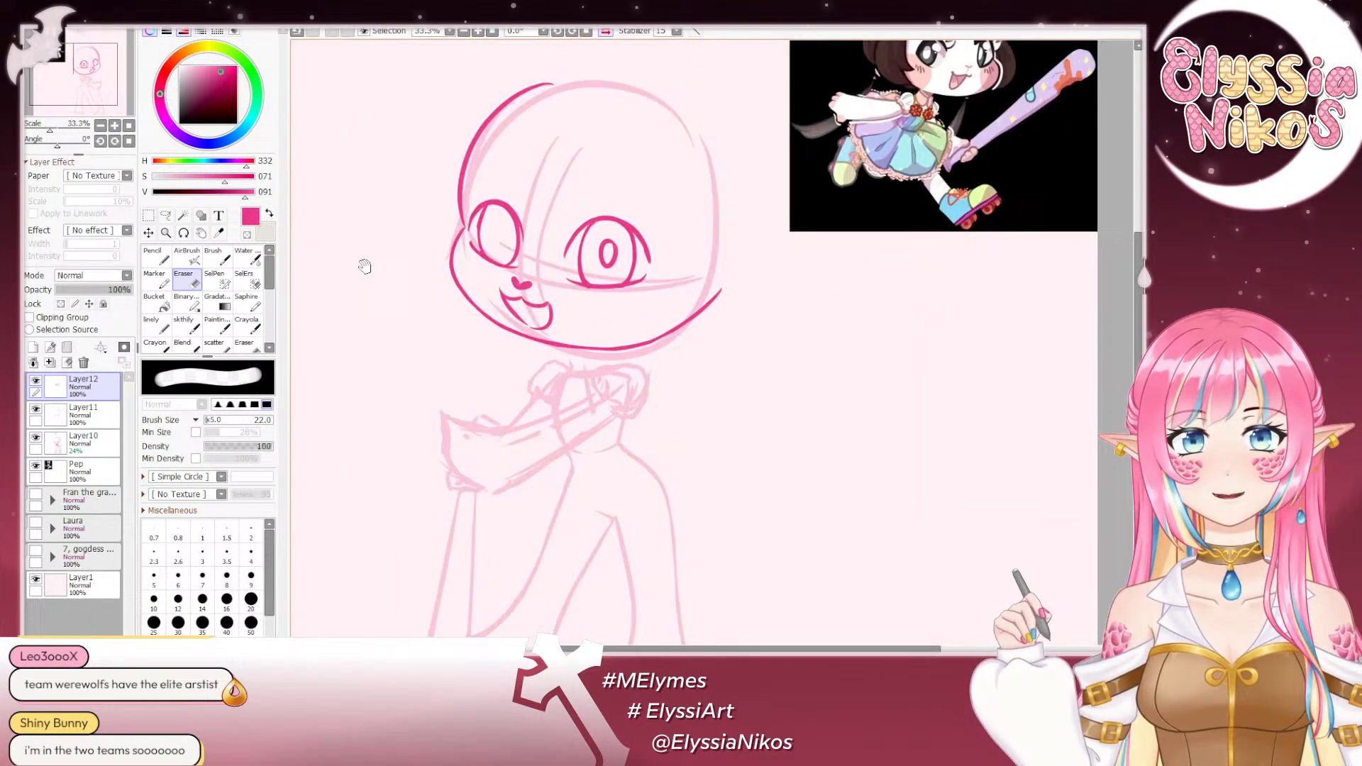
click(187, 326)
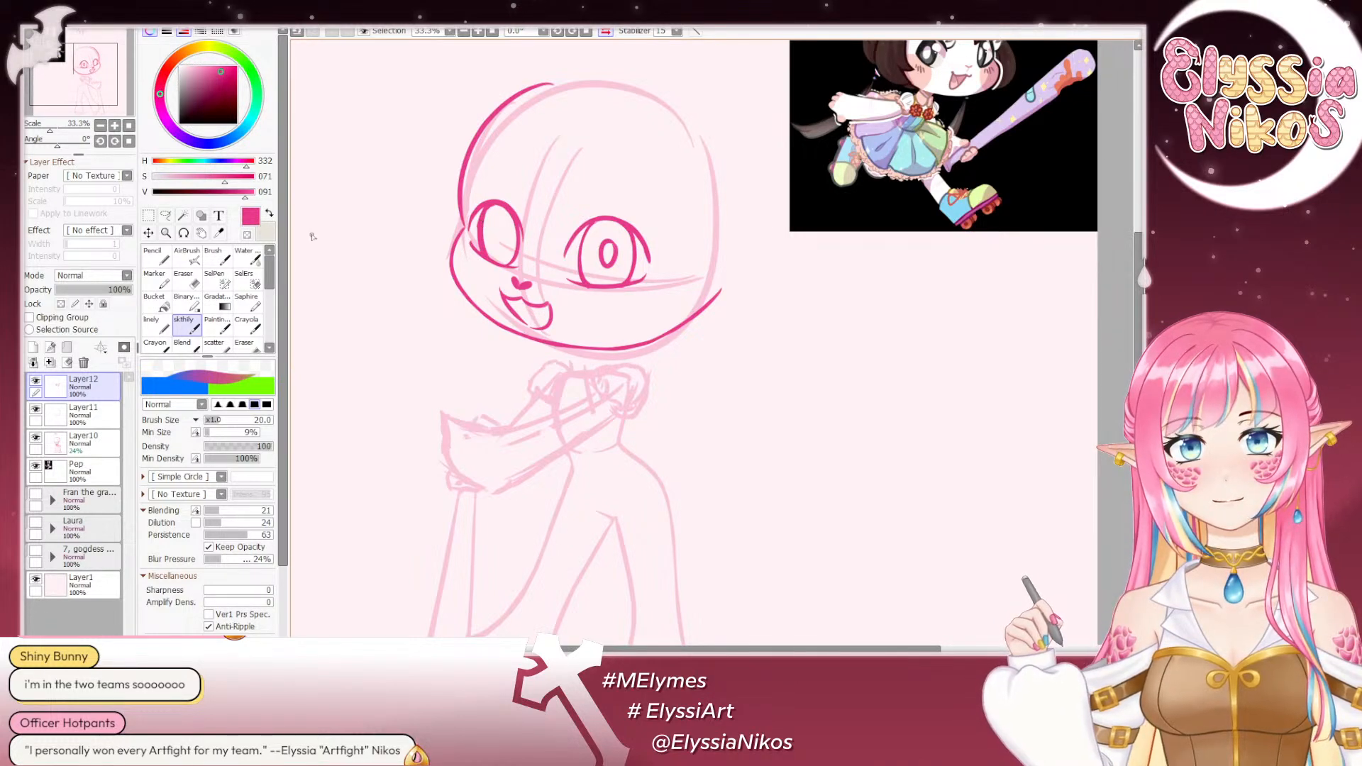
click(187, 256)
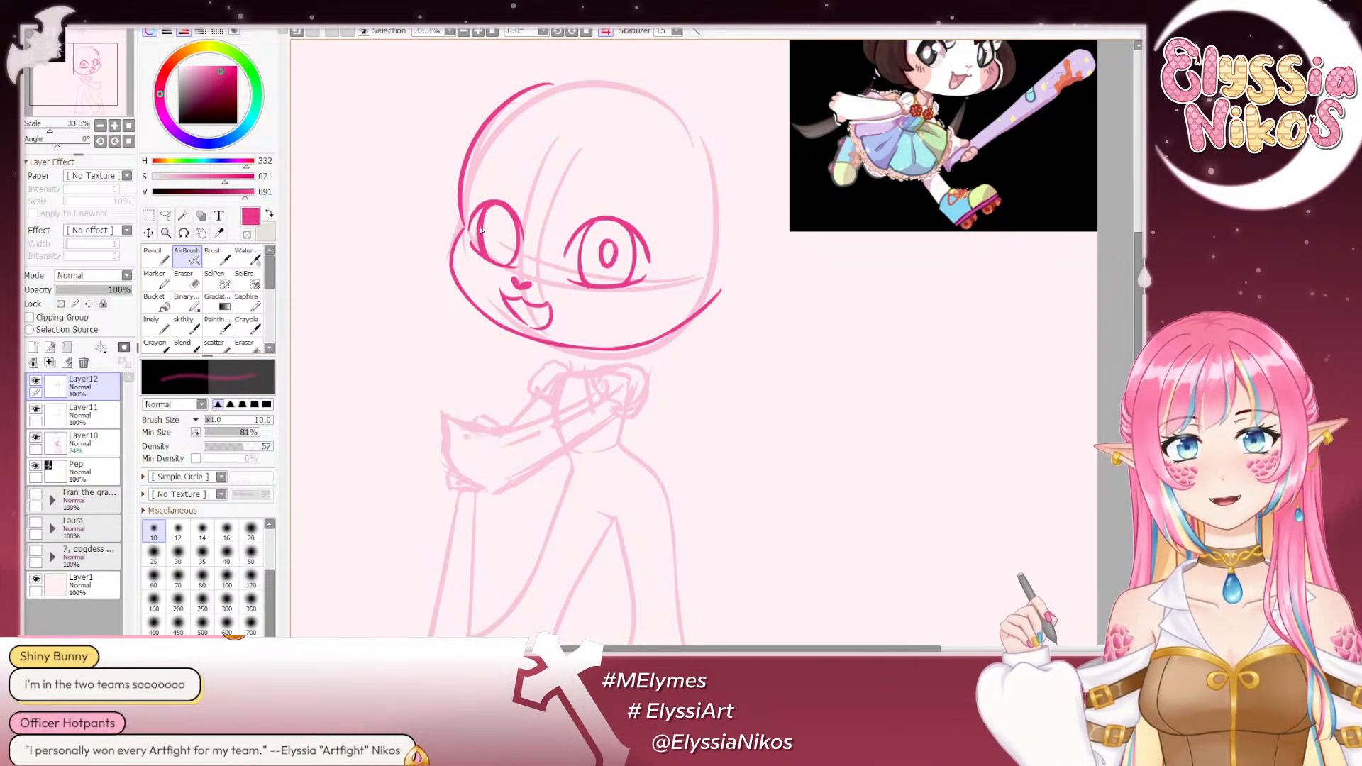
key(e)
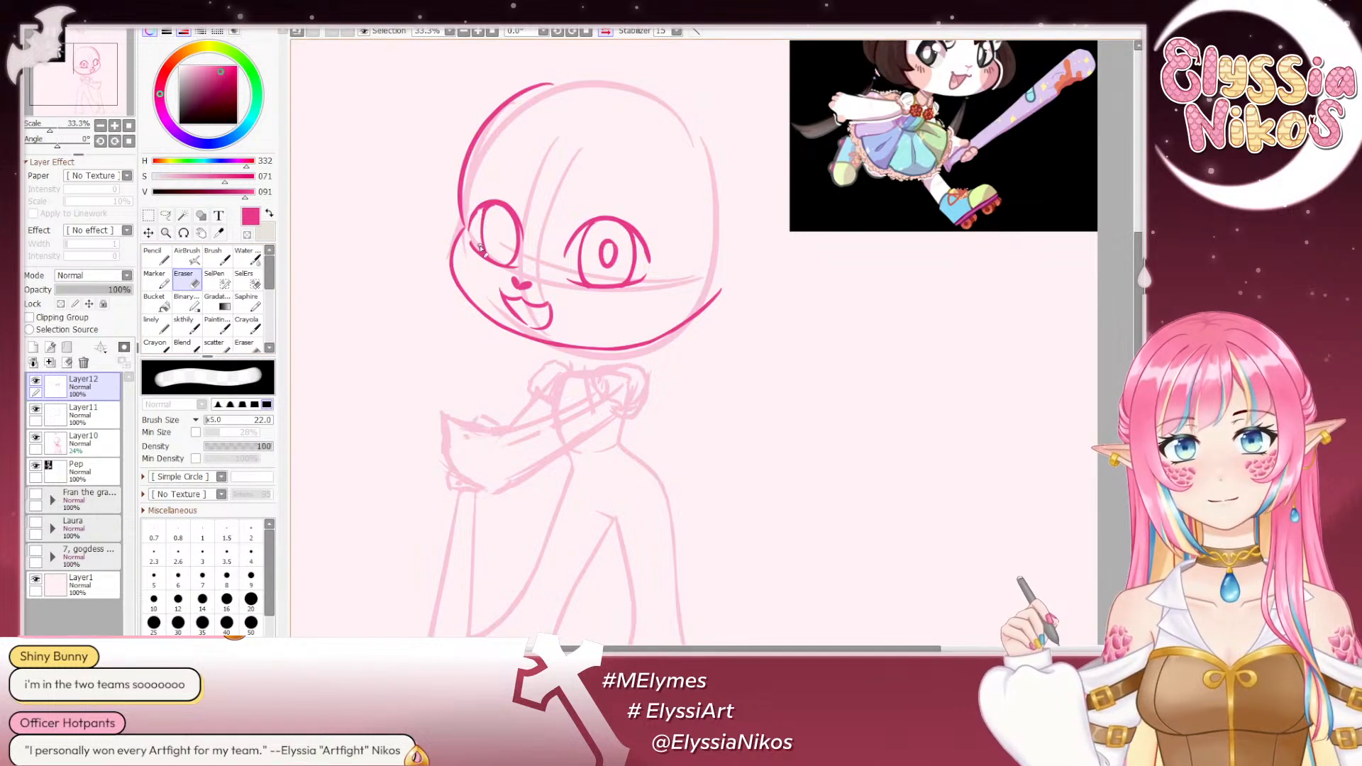
key(bracketleft)
key(bracketleft)
key(bracketleft)
key(bracketleft)
key(bracketleft)
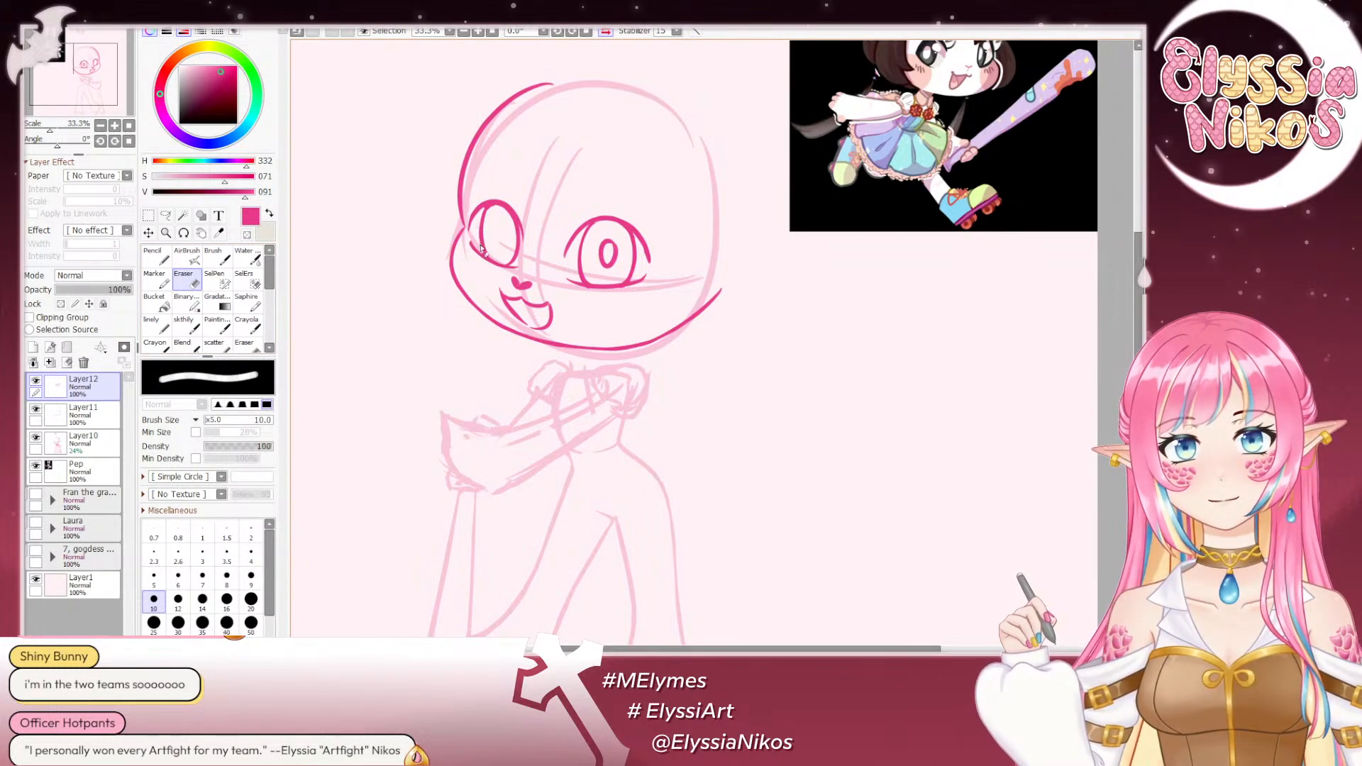
key(ctrl+z)
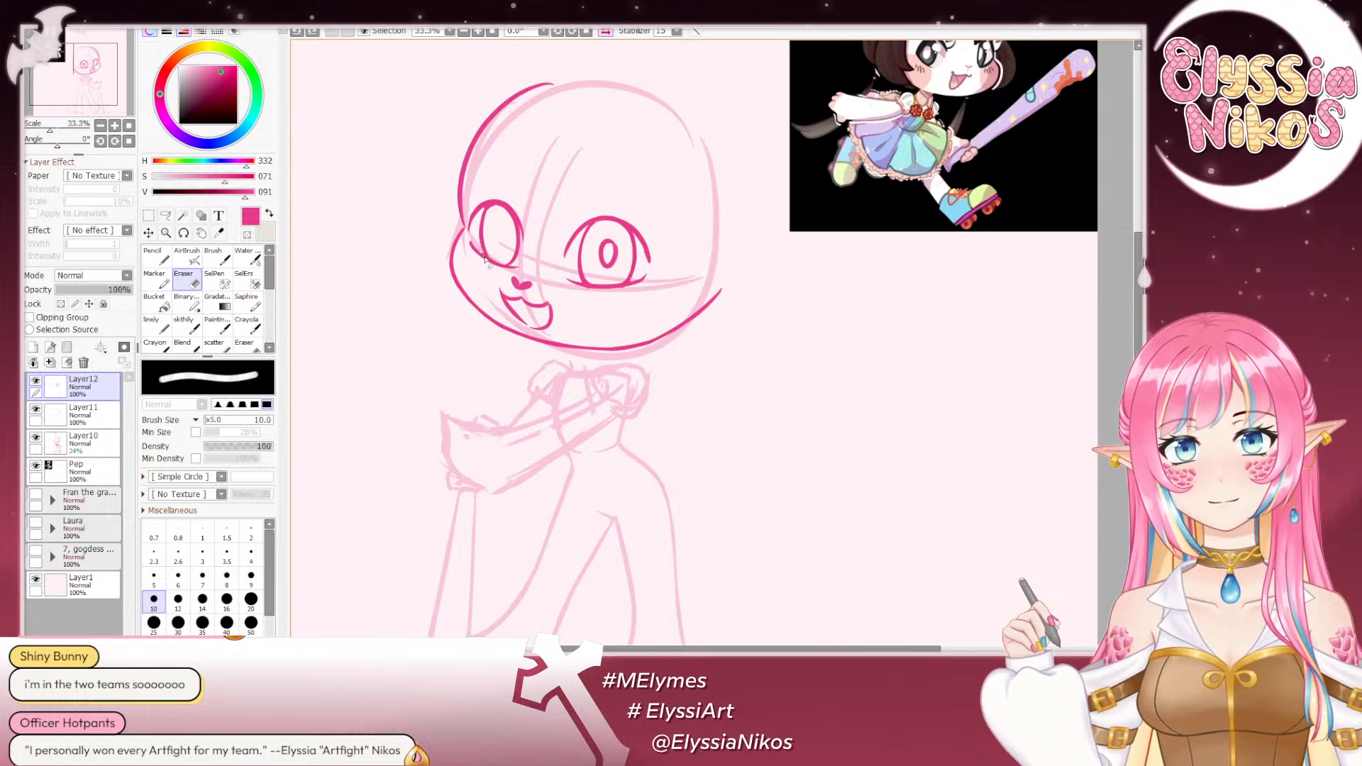
- Check the face sketch rotated to 90°, then at small scale in mirrored and normal view against the reference
click(190, 329)
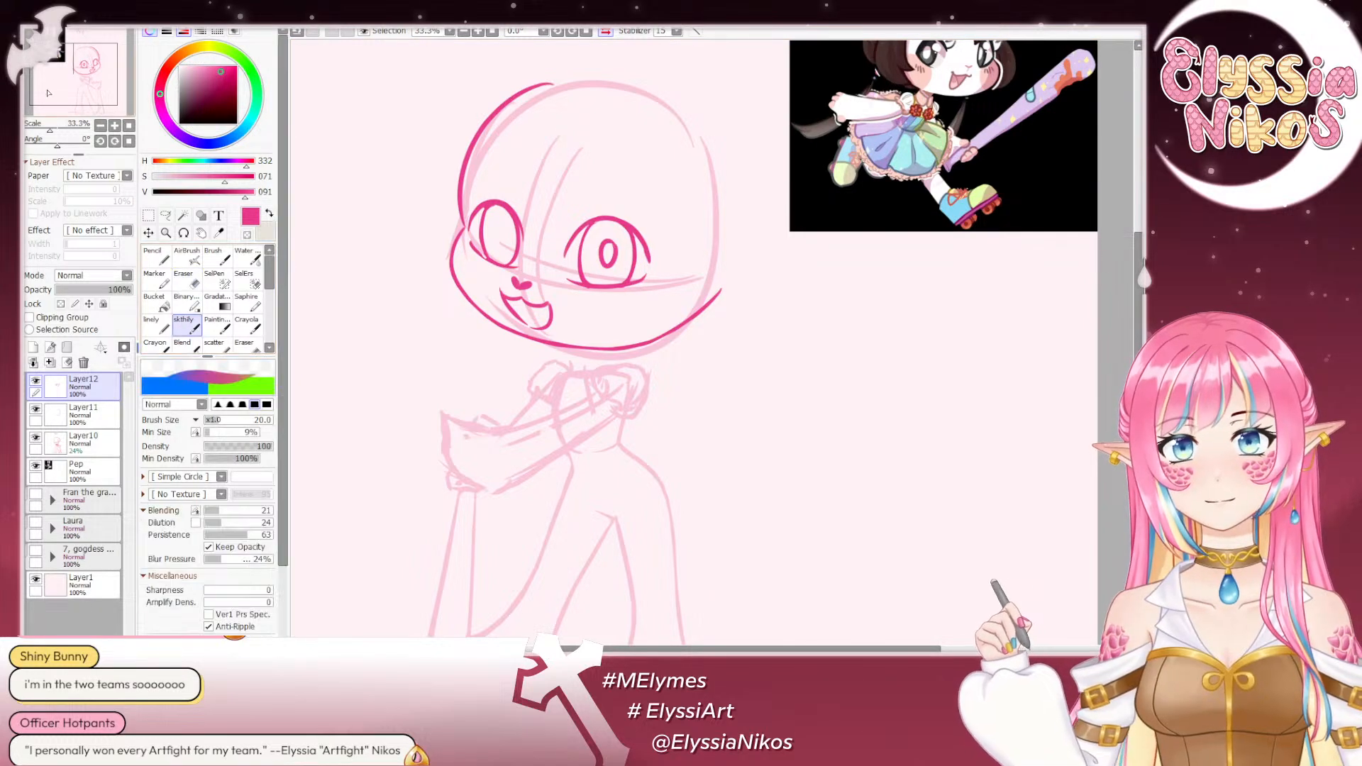
drag(59, 145, 74, 145)
drag(802, 146, 681, 249)
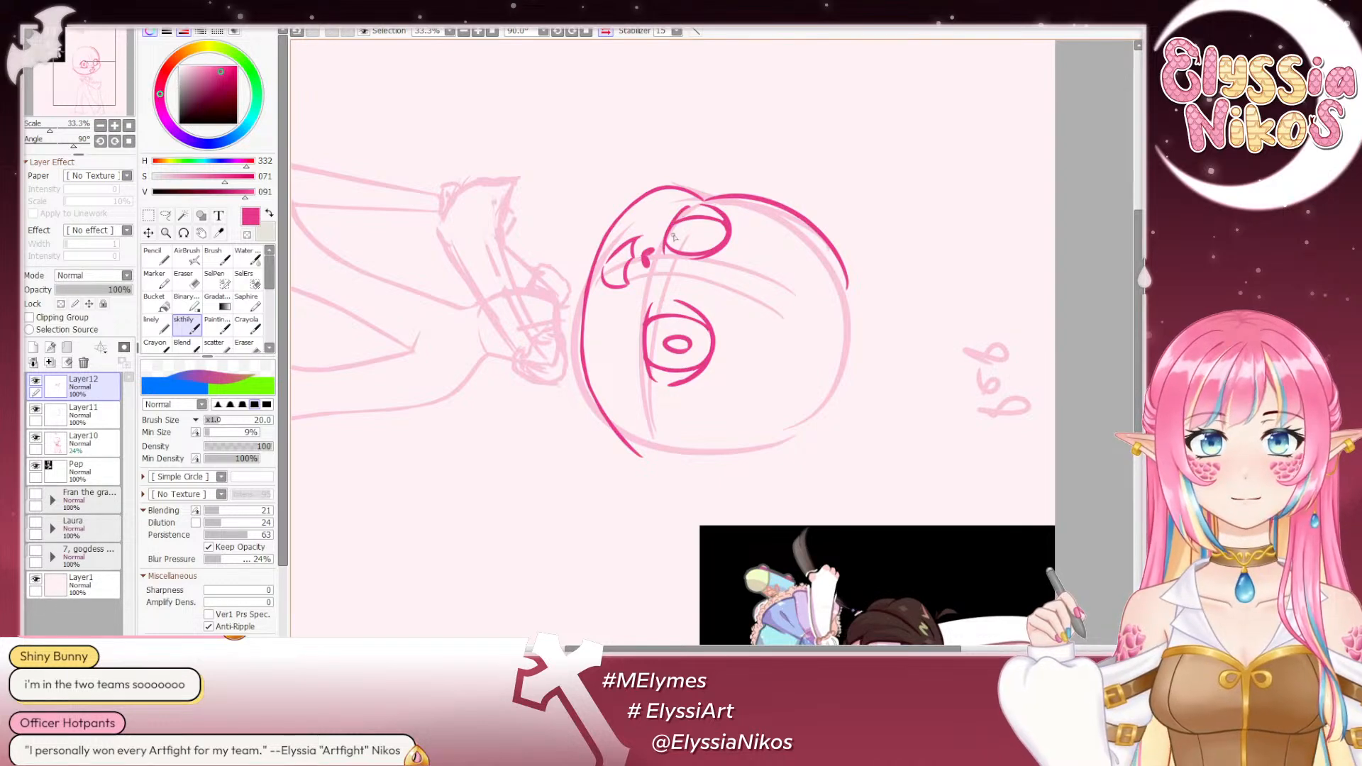
click(129, 141)
click(100, 125)
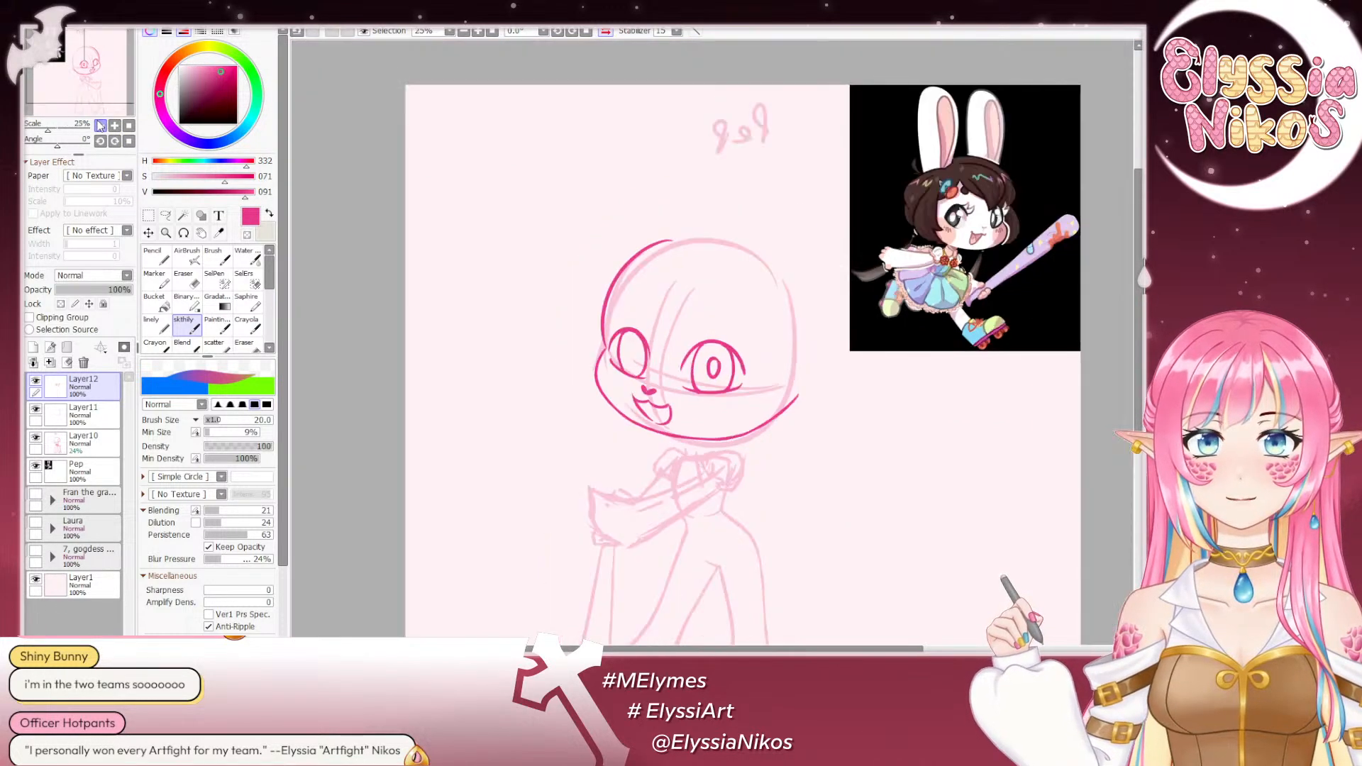
click(101, 125)
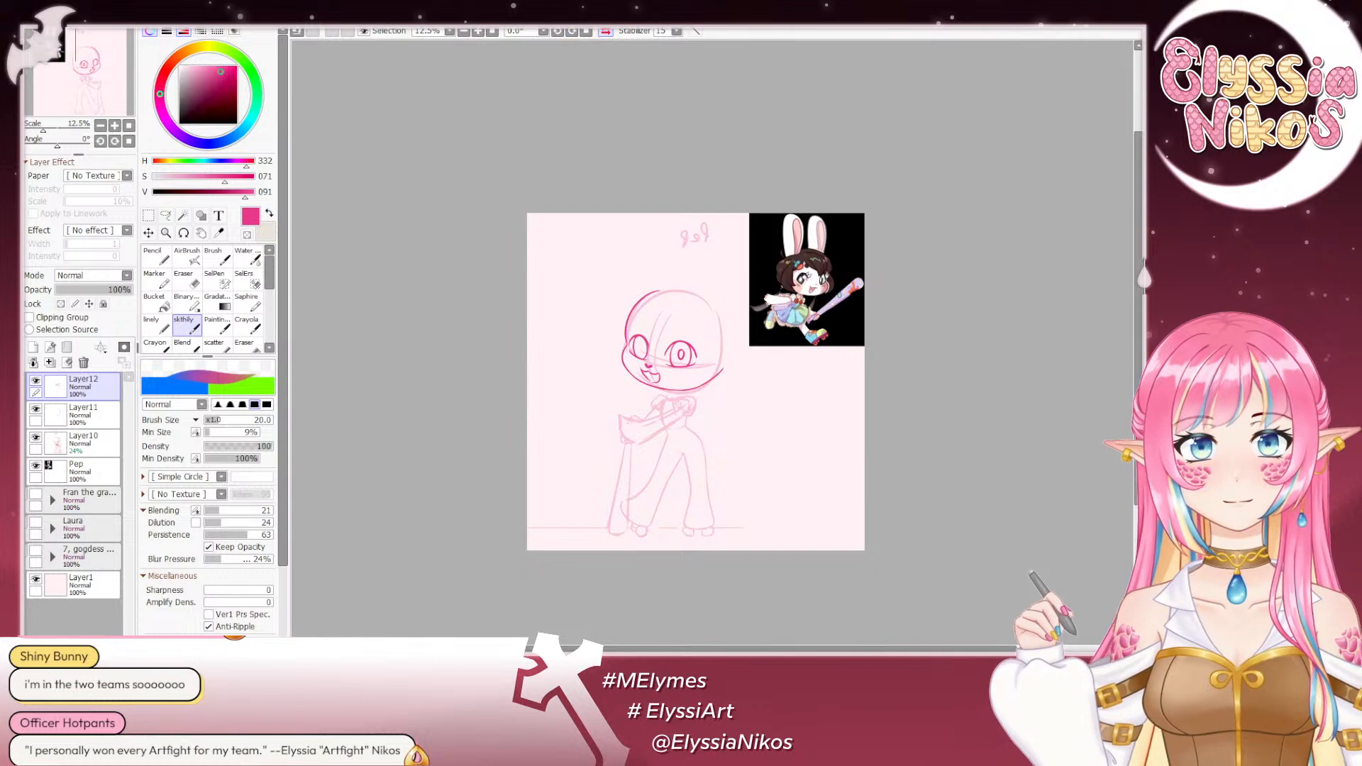
click(605, 31)
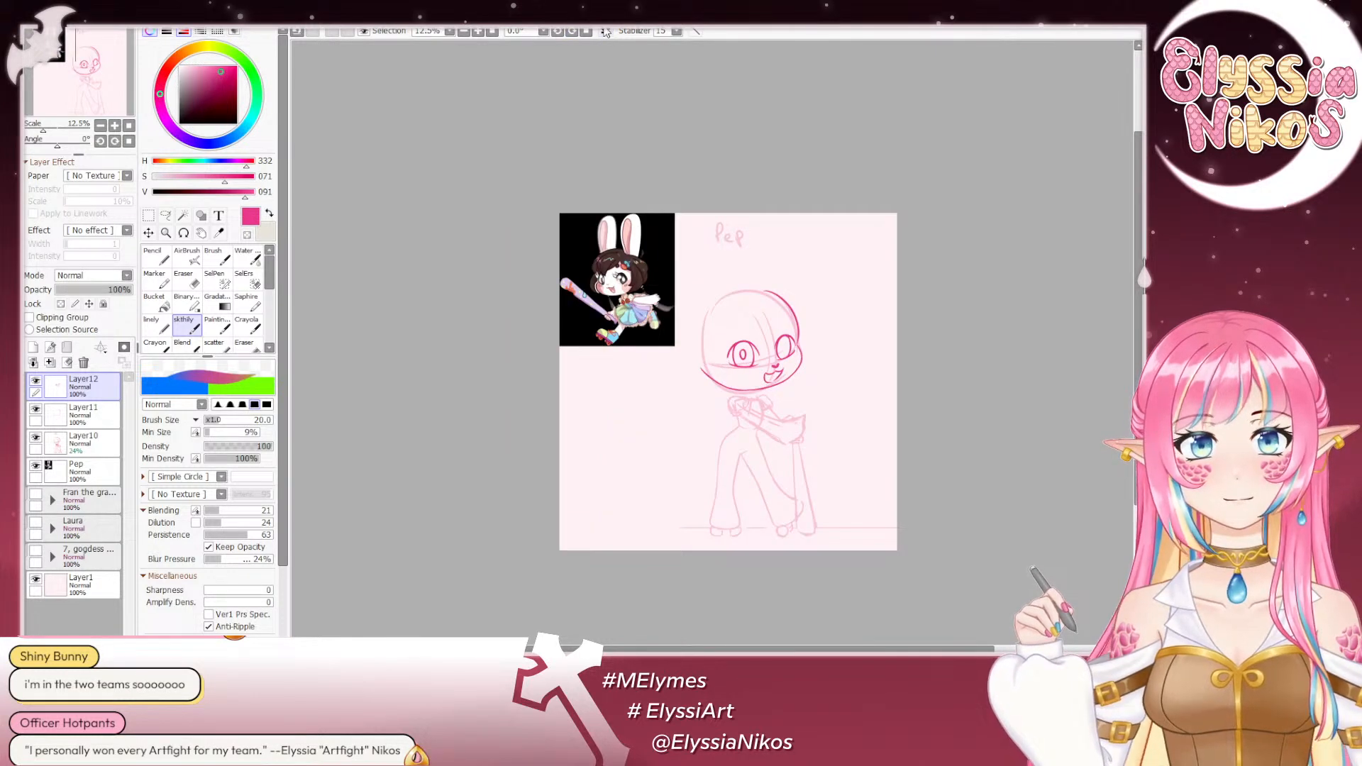
click(114, 126)
click(114, 125)
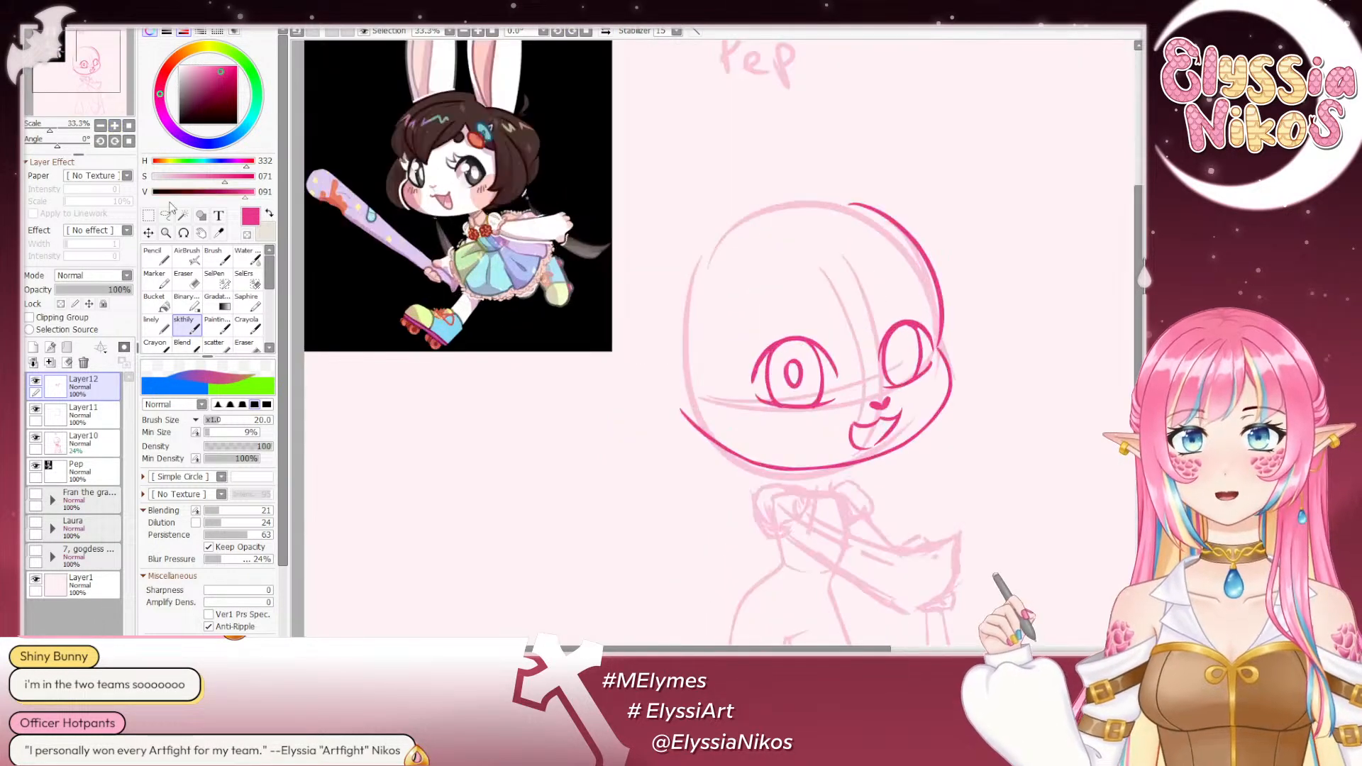
- Lasso the nose and mouth, shift them slightly toward the larger near eye, and deselect
click(168, 214)
drag(712, 319, 563, 206)
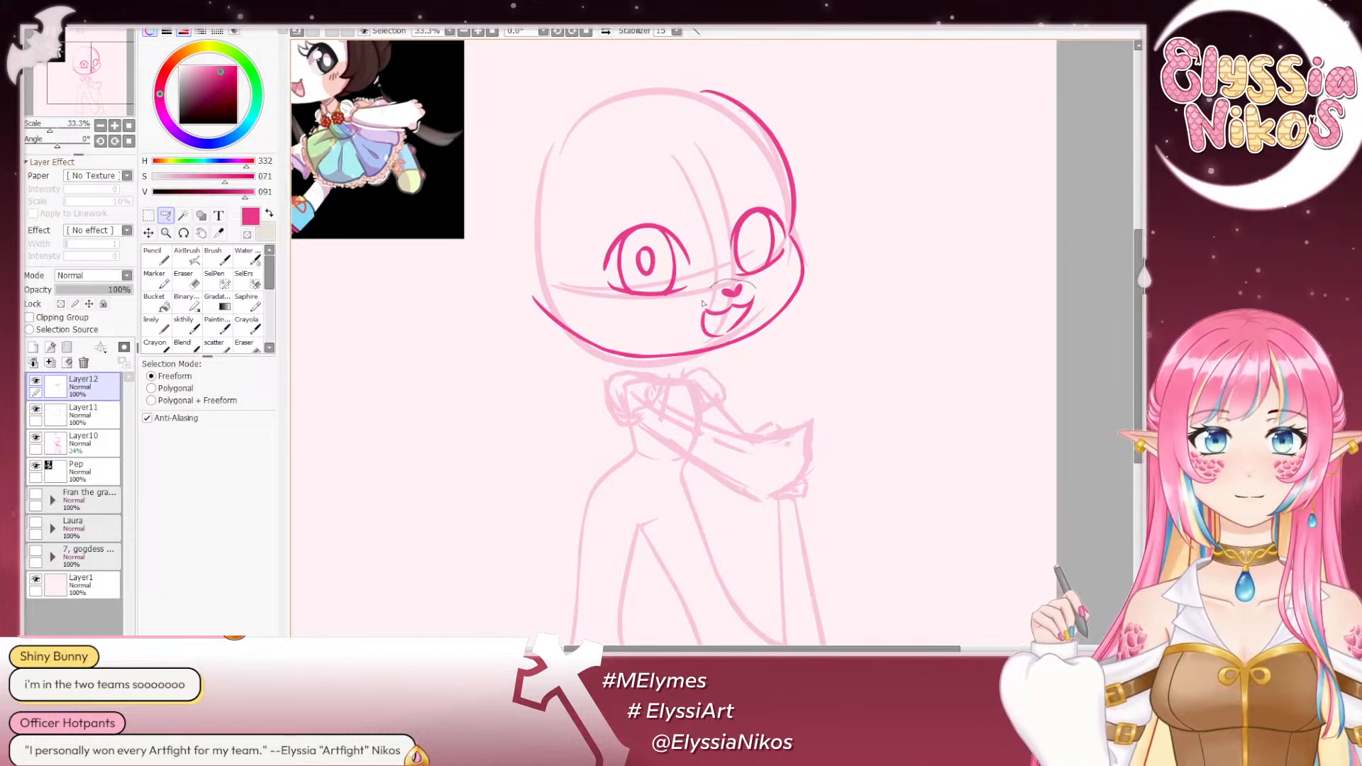
mouse_move(758, 320)
mouse_down()
mouse_move(708, 338)
mouse_move(739, 321)
mouse_up()
drag(709, 155, 702, 154)
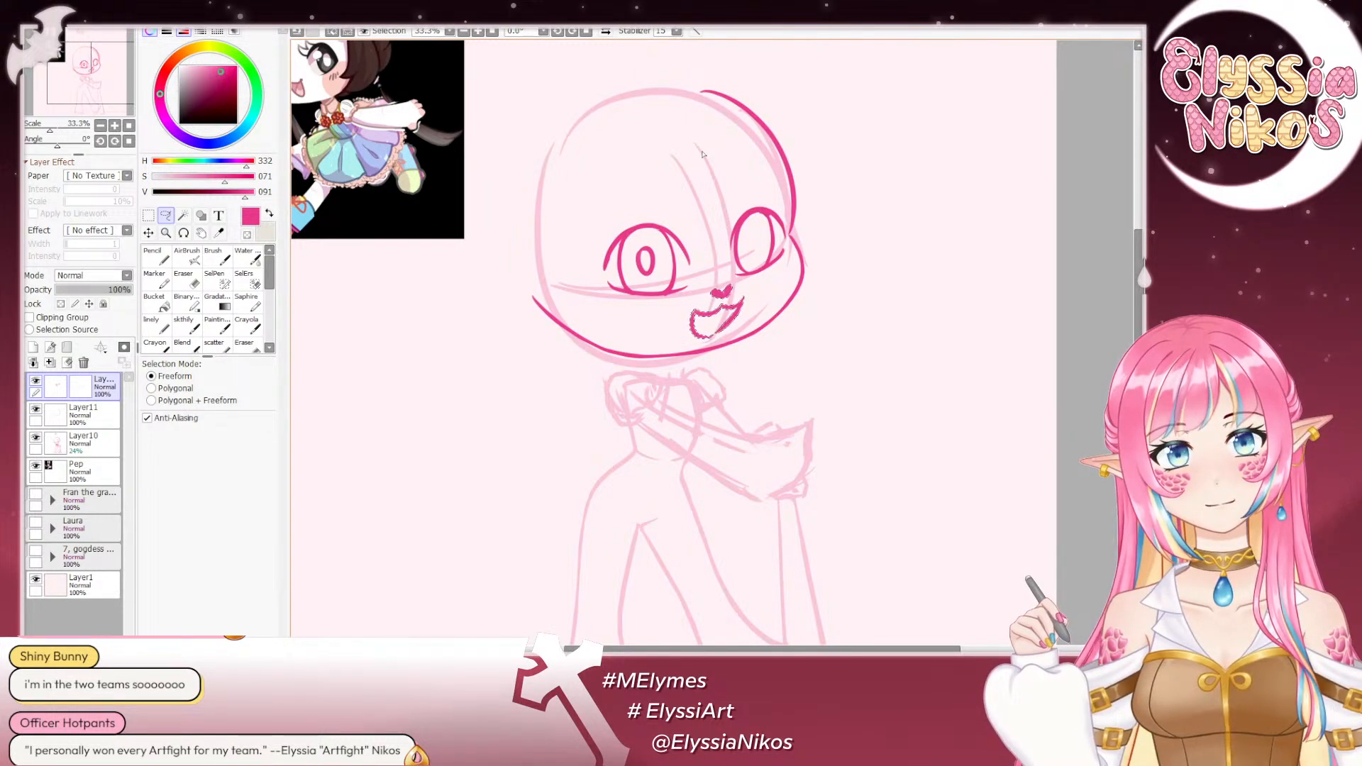
click(148, 215)
key(ctrl+d)
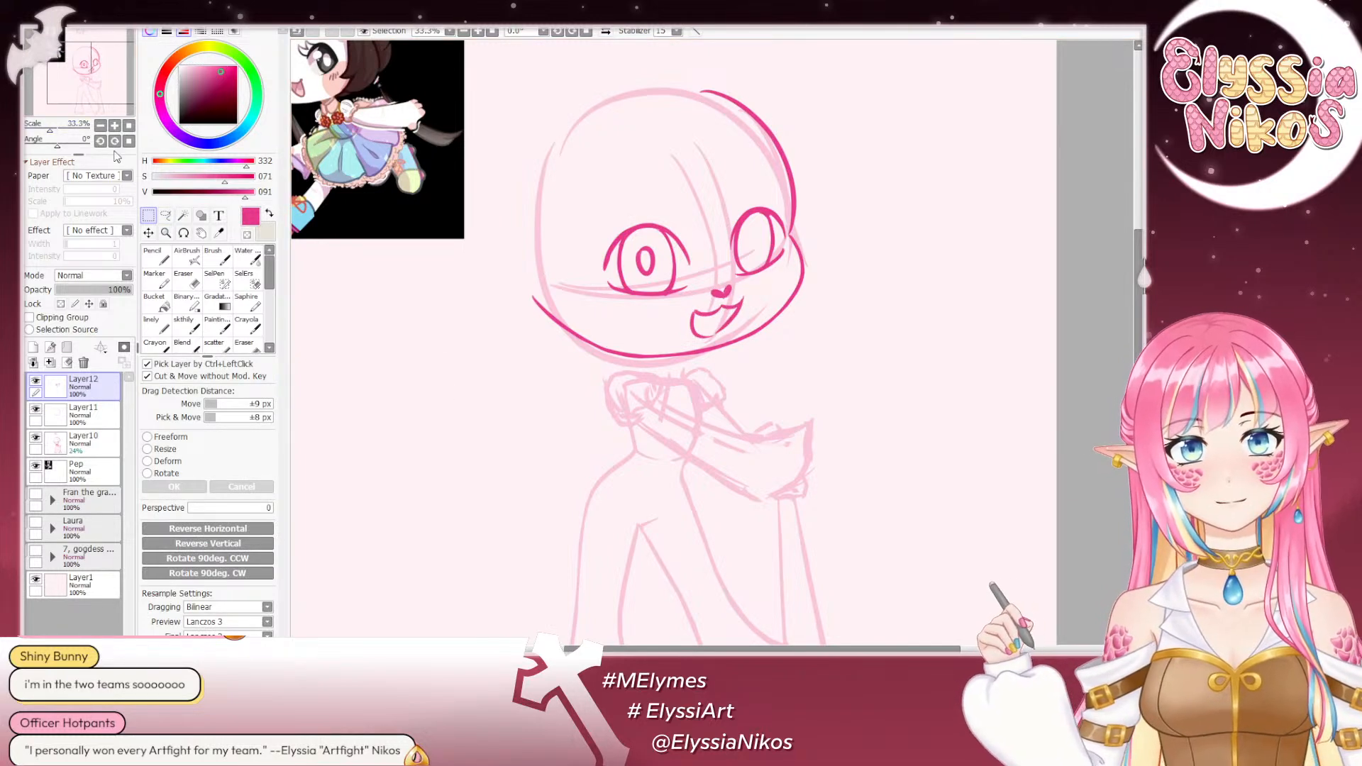
- Lasso the smaller far eye in mirrored view and nudge it slightly outward toward the face edge with a free transform
click(100, 125)
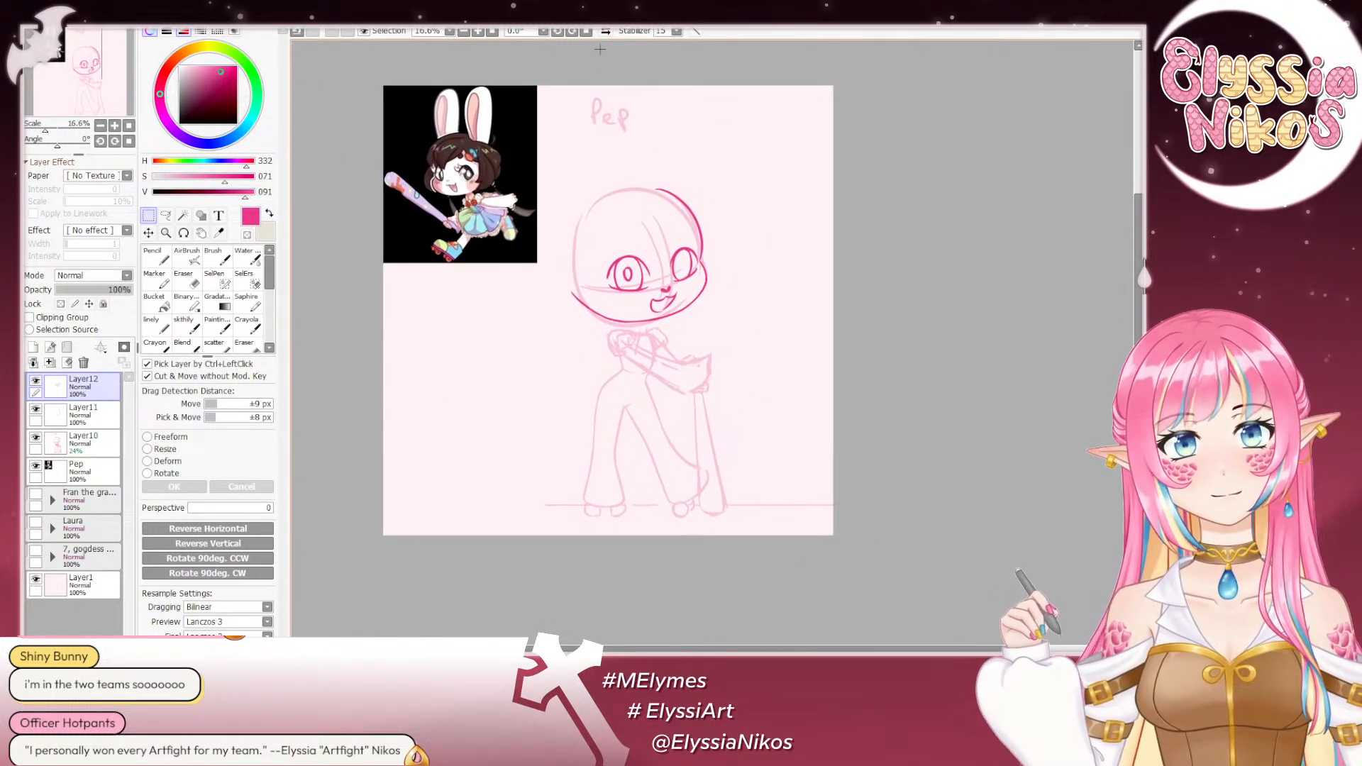
click(608, 32)
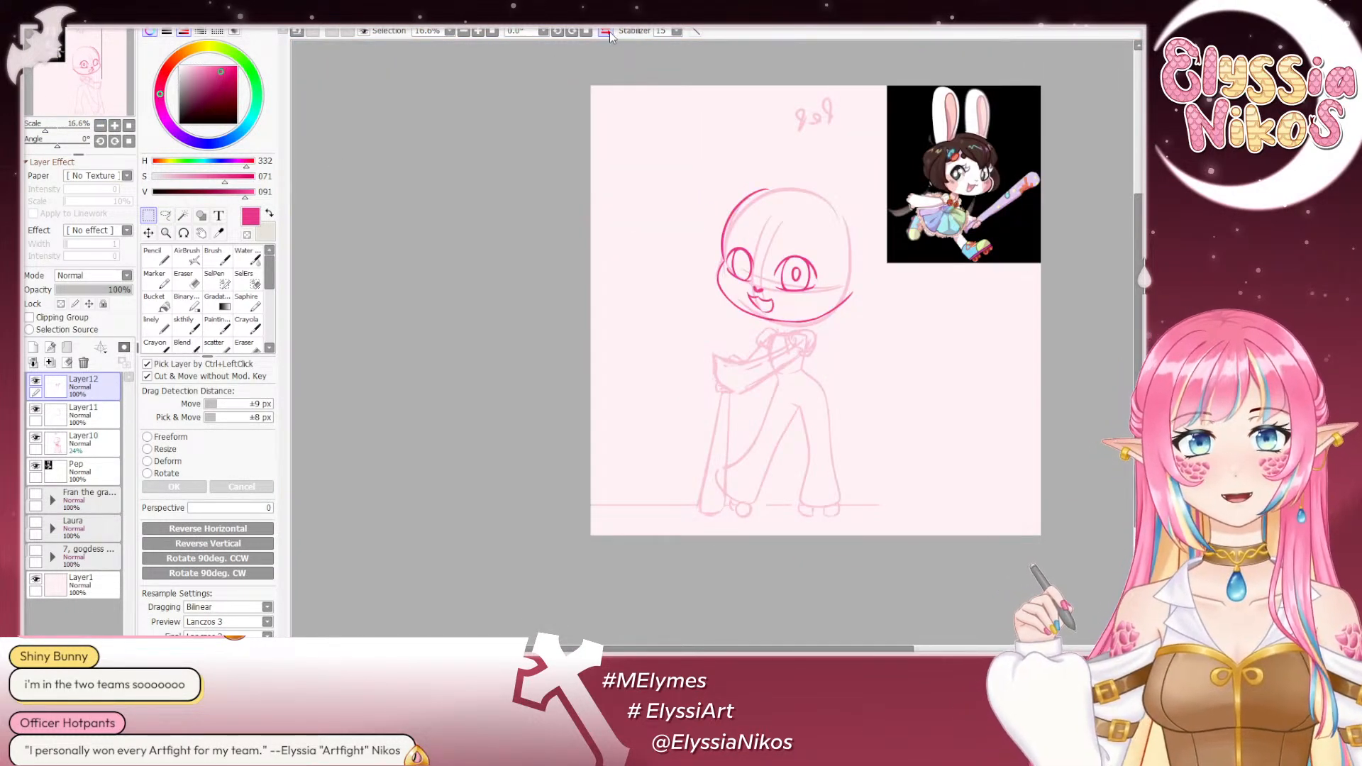
click(114, 125)
click(115, 125)
click(114, 125)
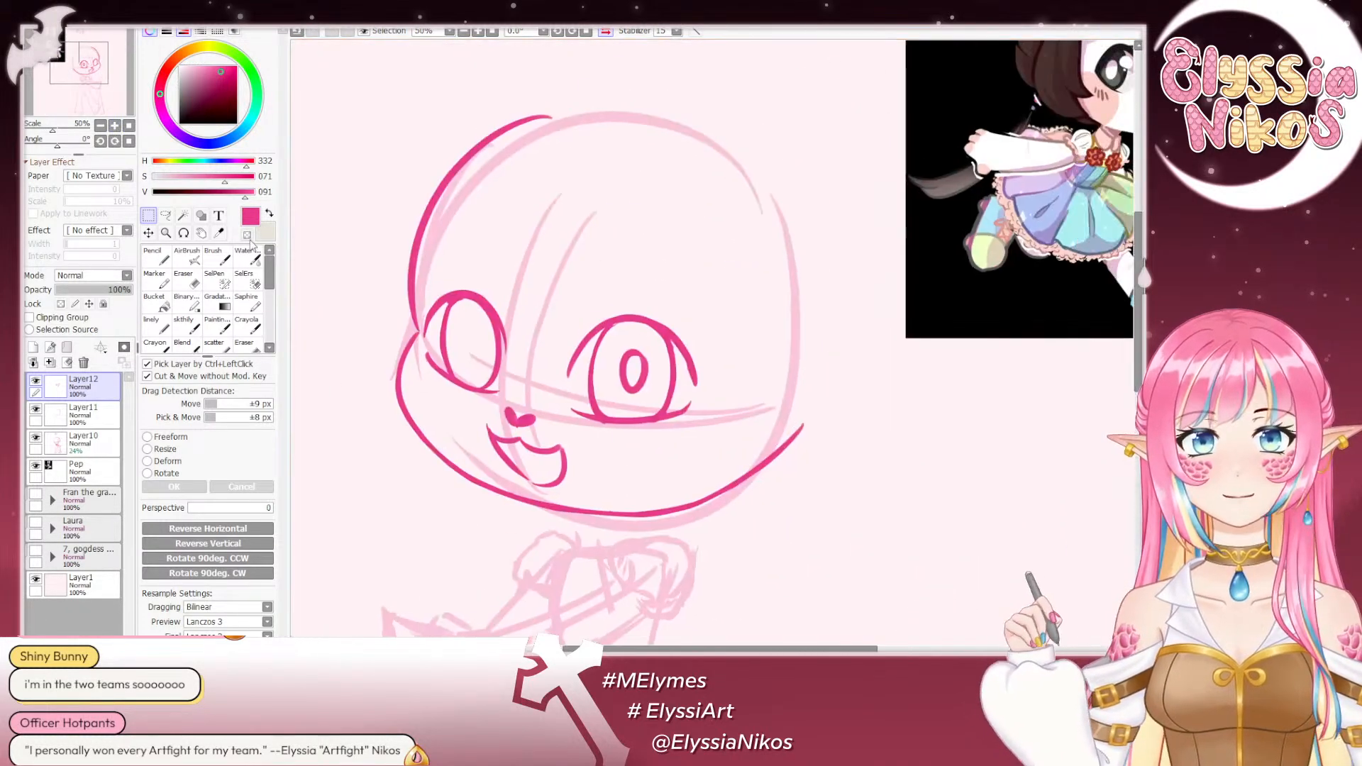
click(166, 216)
mouse_move(490, 250)
mouse_down()
mouse_move(448, 426)
mouse_move(499, 405)
mouse_move(560, 326)
mouse_move(539, 242)
mouse_up()
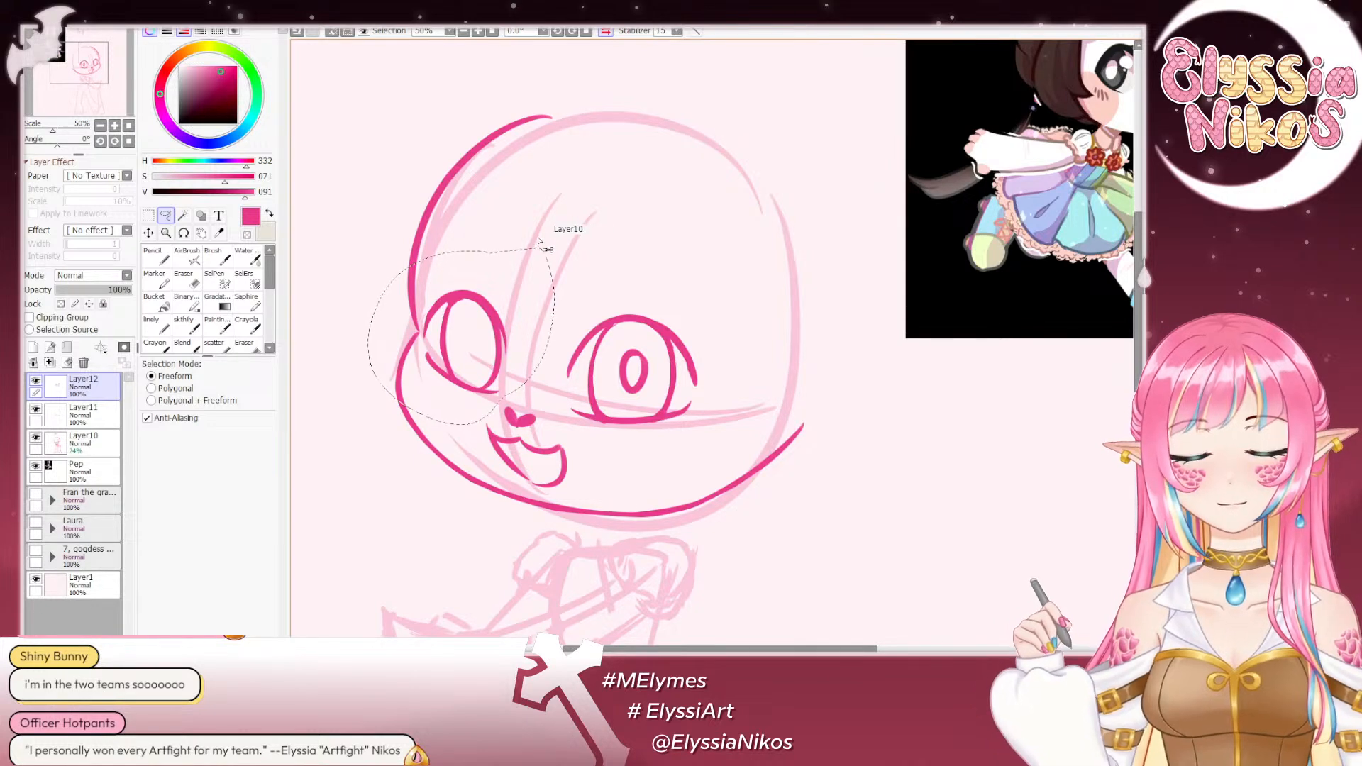
key(ctrl+t)
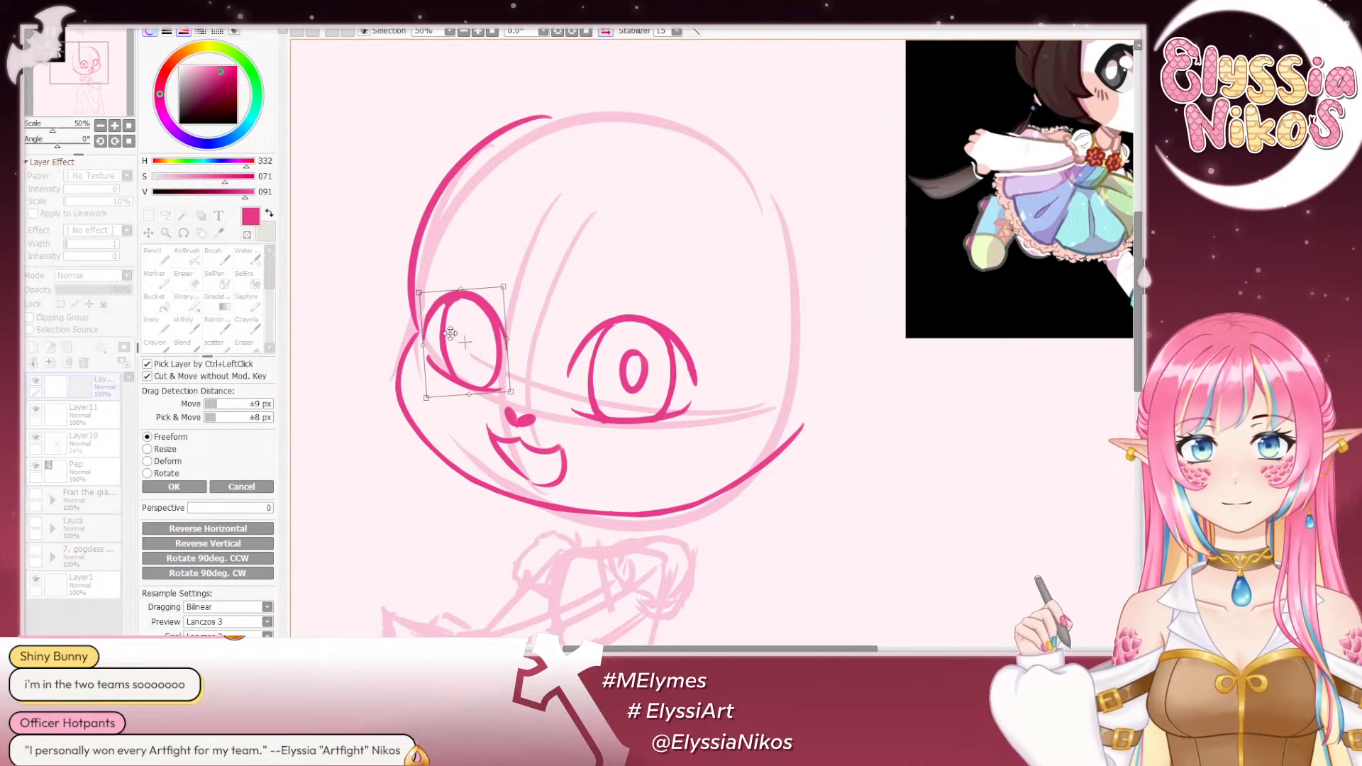
drag(462, 347, 460, 348)
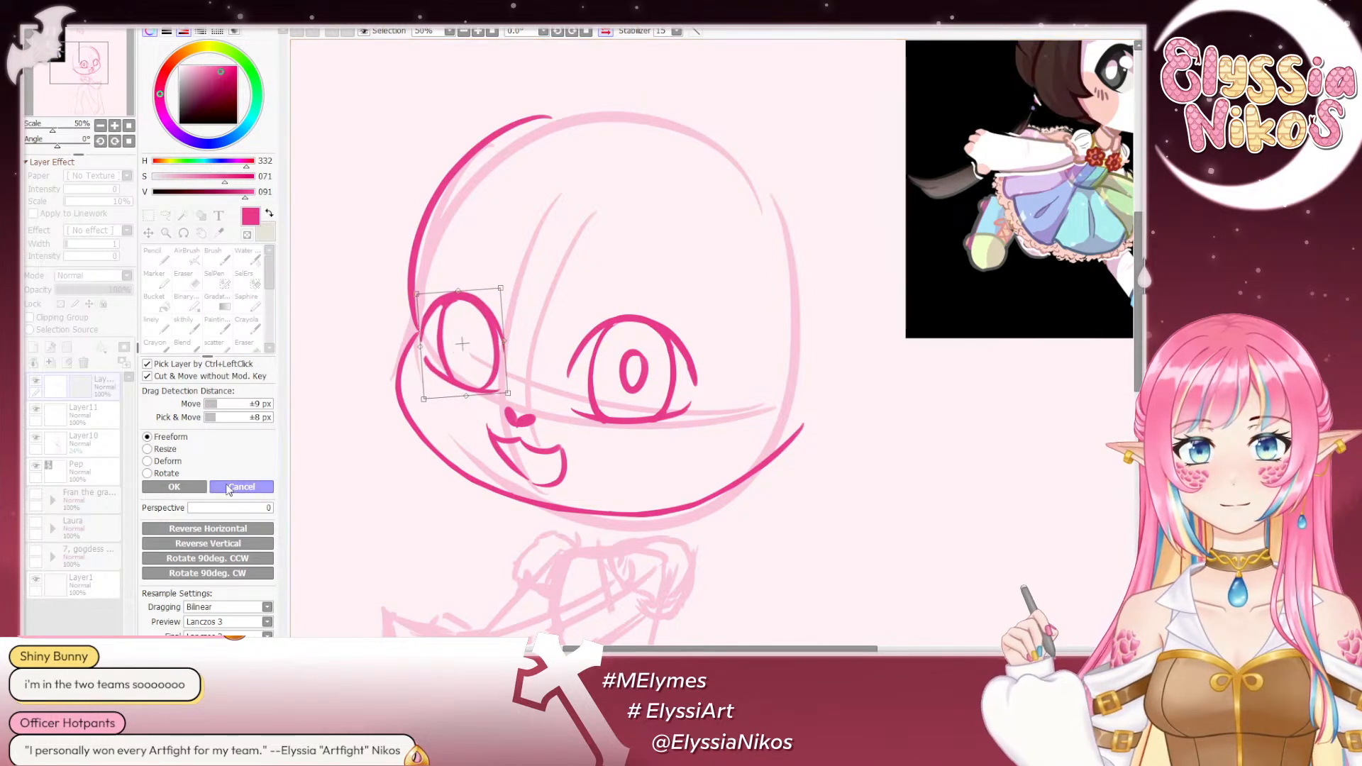
click(227, 488)
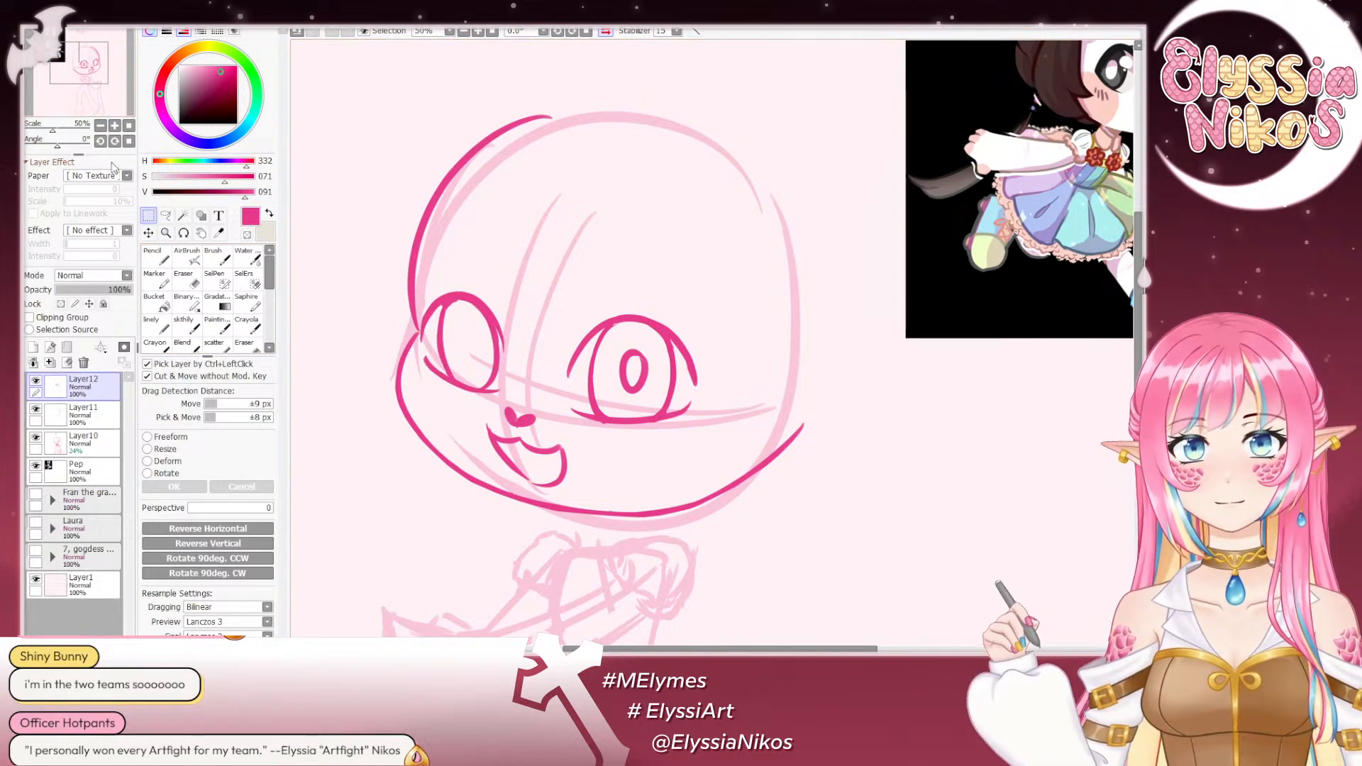
- Draw a small oval pupil inside the smaller far eye in normal view with the sketch brush at size 20
click(100, 126)
click(100, 126)
click(100, 127)
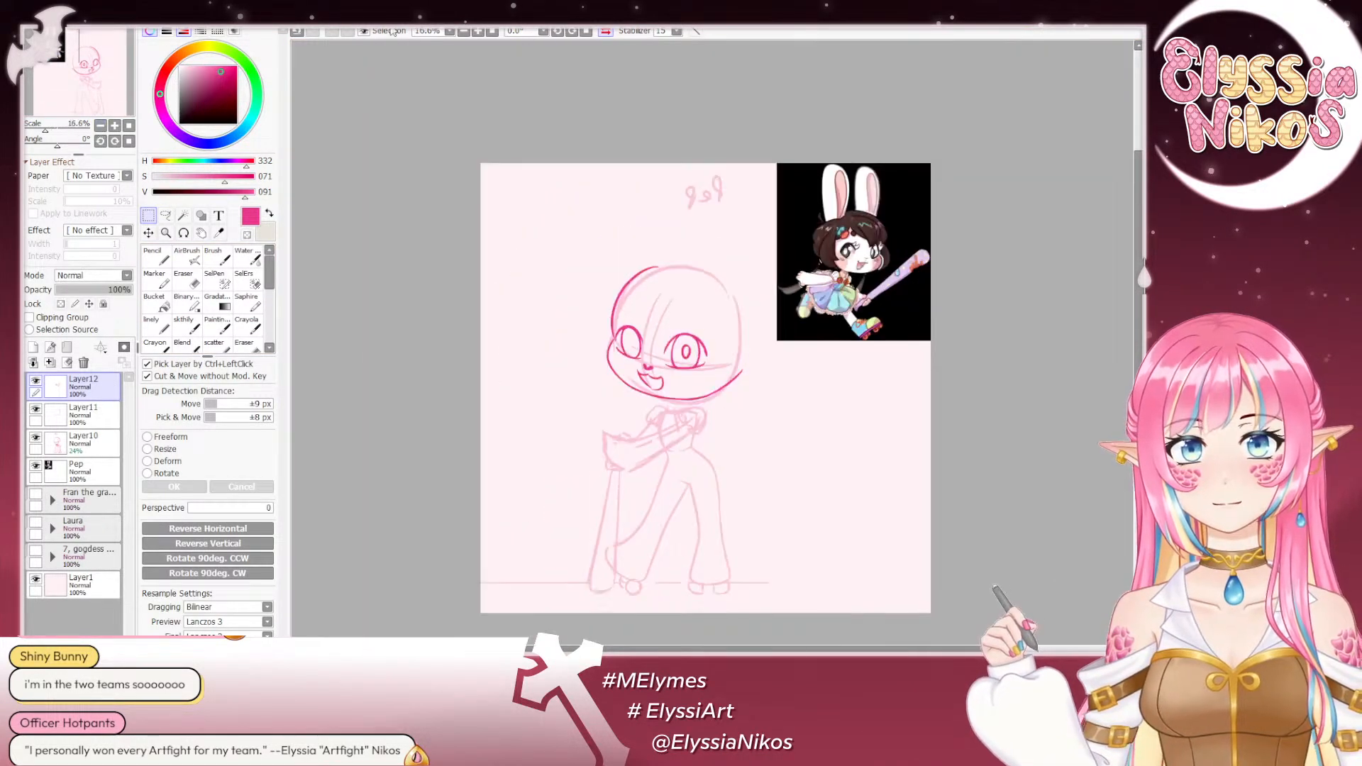
click(607, 32)
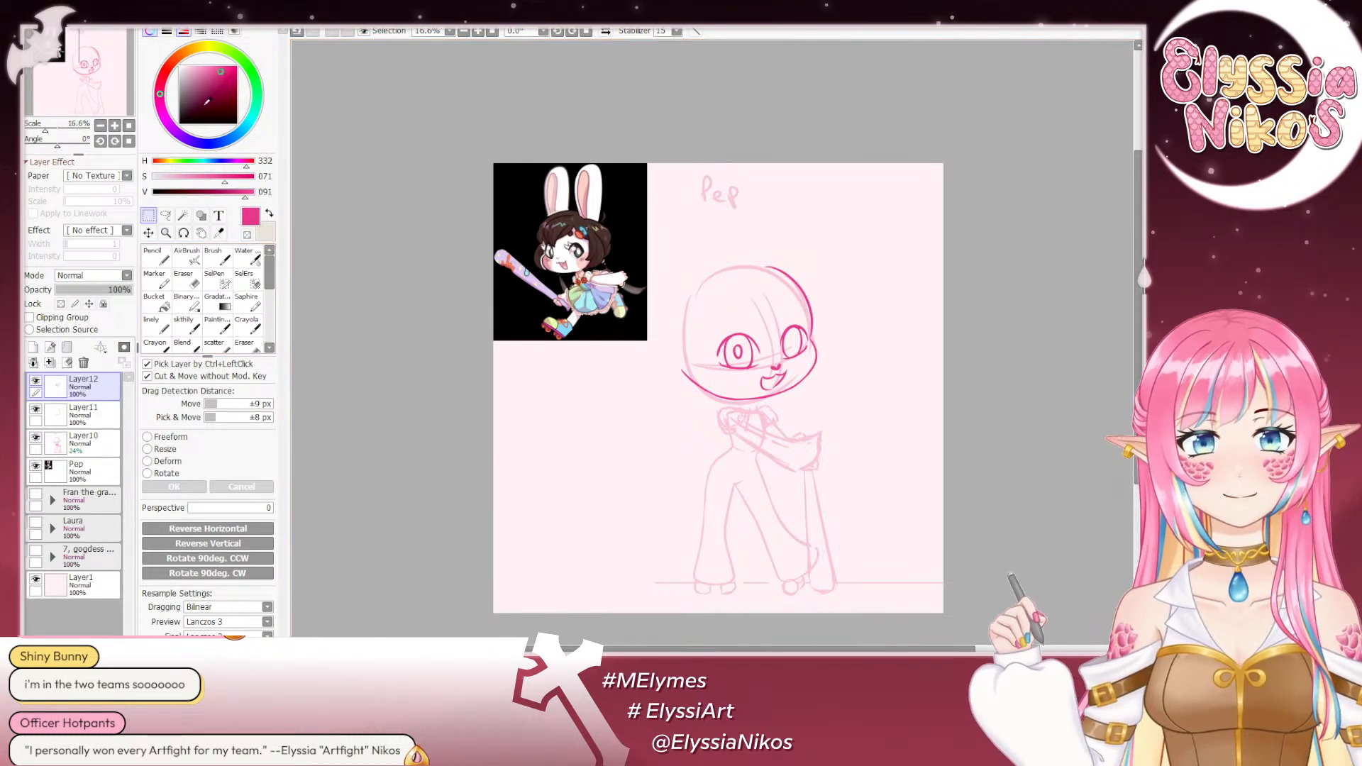
click(186, 328)
click(114, 126)
click(115, 126)
click(115, 126)
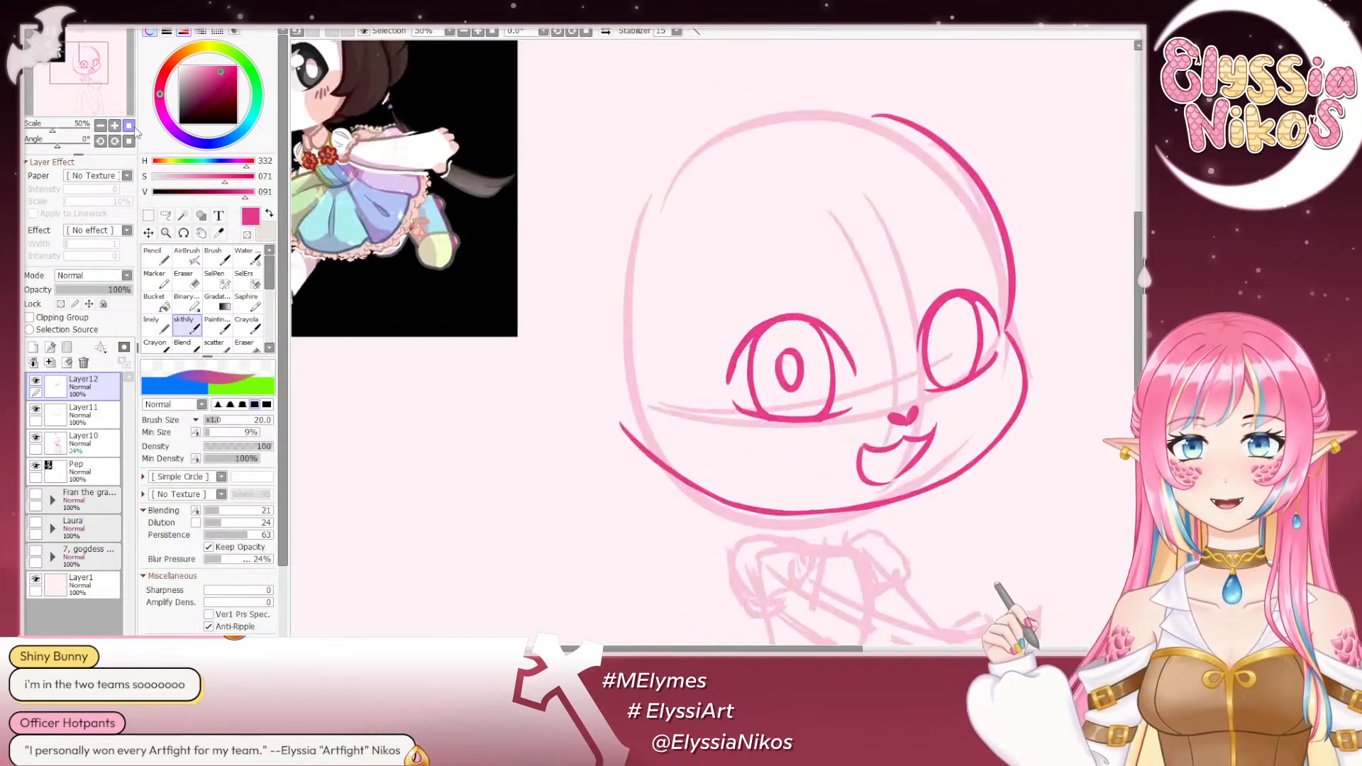
drag(743, 254, 398, 215)
mouse_move(604, 296)
mouse_down()
mouse_move(612, 319)
mouse_move(612, 290)
mouse_move(622, 299)
mouse_move(605, 290)
mouse_up()
key(ctrl+z)
key(ctrl+z)
key(ctrl+z)
key(ctrl+z)
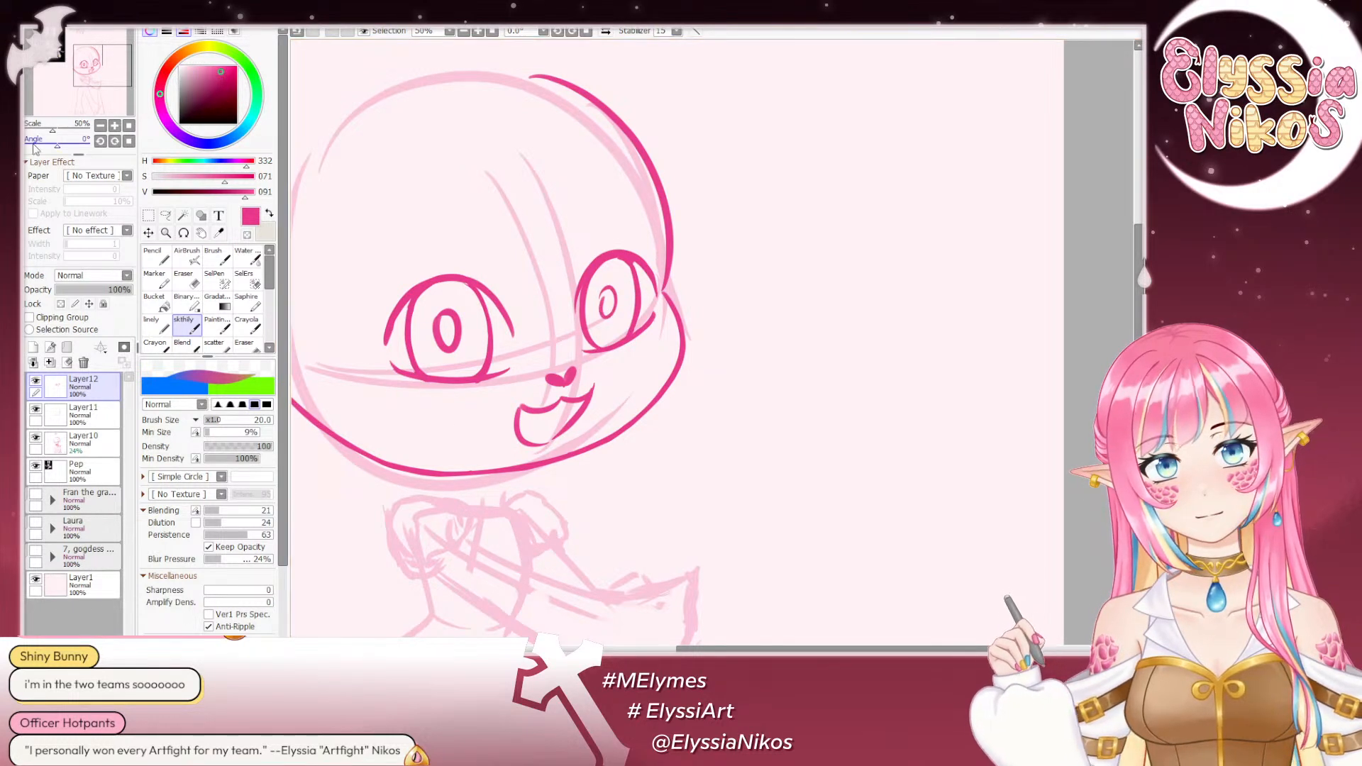
- Redraw the smaller far eye's pupil at 16.6% scale with the sketch brush at size 38, undoing unsuitable strokes
click(100, 125)
click(100, 126)
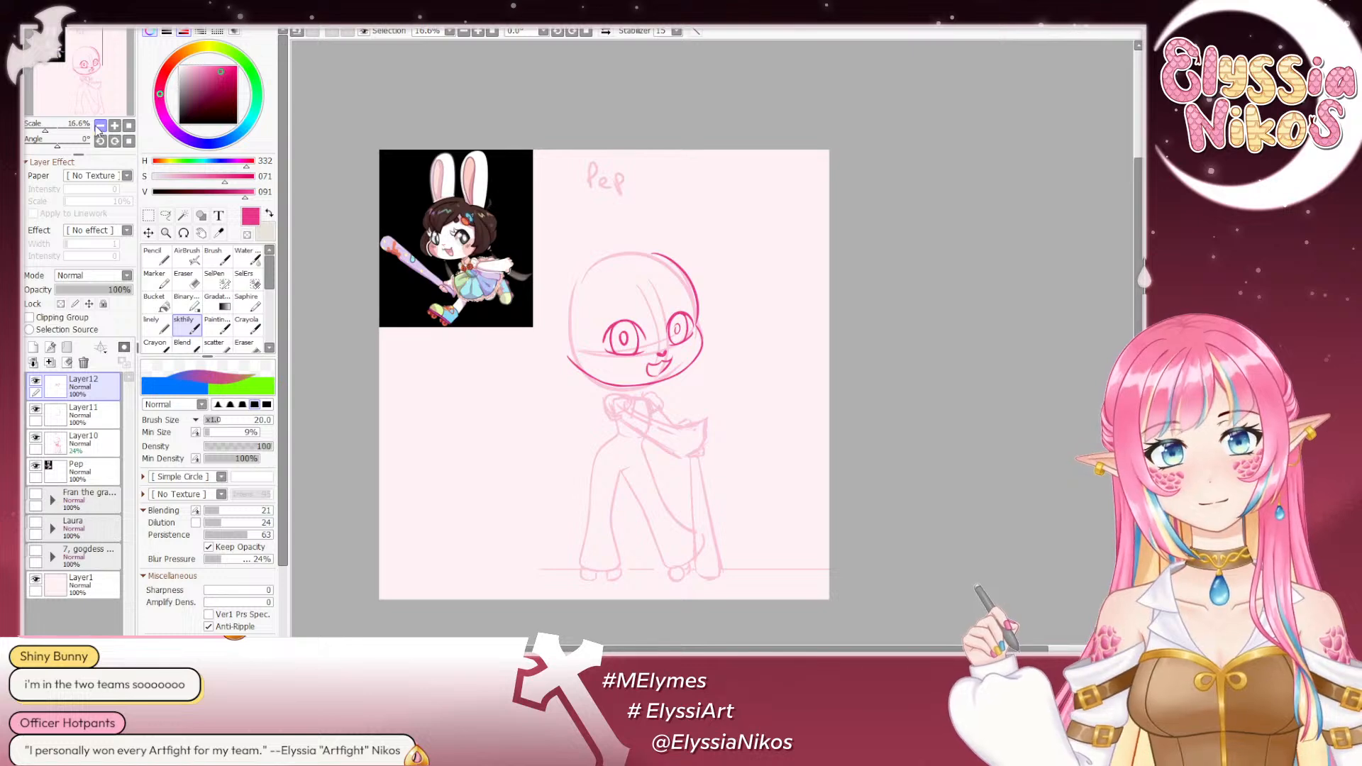
key(ctrl+z)
mouse_move(697, 322)
mouse_down()
mouse_move(715, 322)
mouse_move(676, 337)
mouse_move(697, 322)
mouse_up()
key(ctrl+z)
key(ctrl+z)
key(ctrl+z)
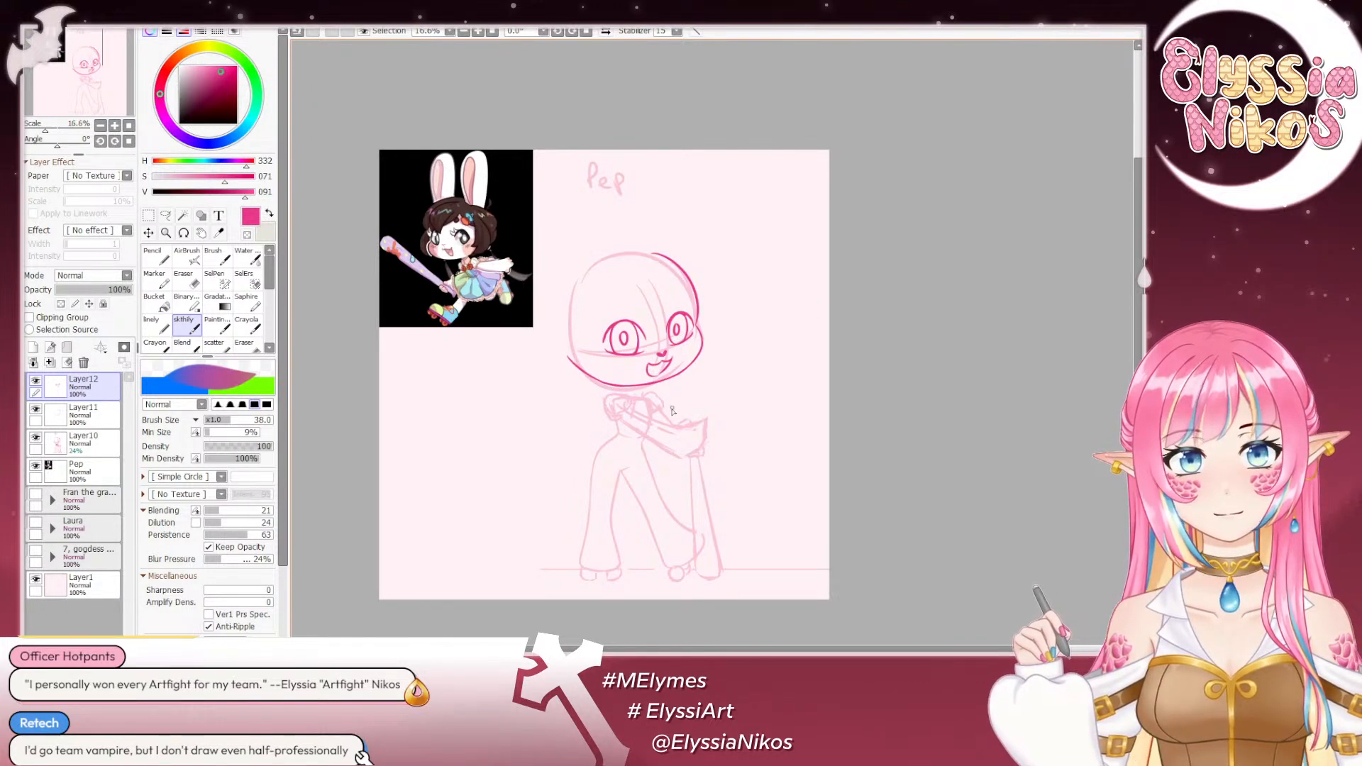
key(ctrl+z)
drag(680, 325, 679, 339)
key(ctrl+z)
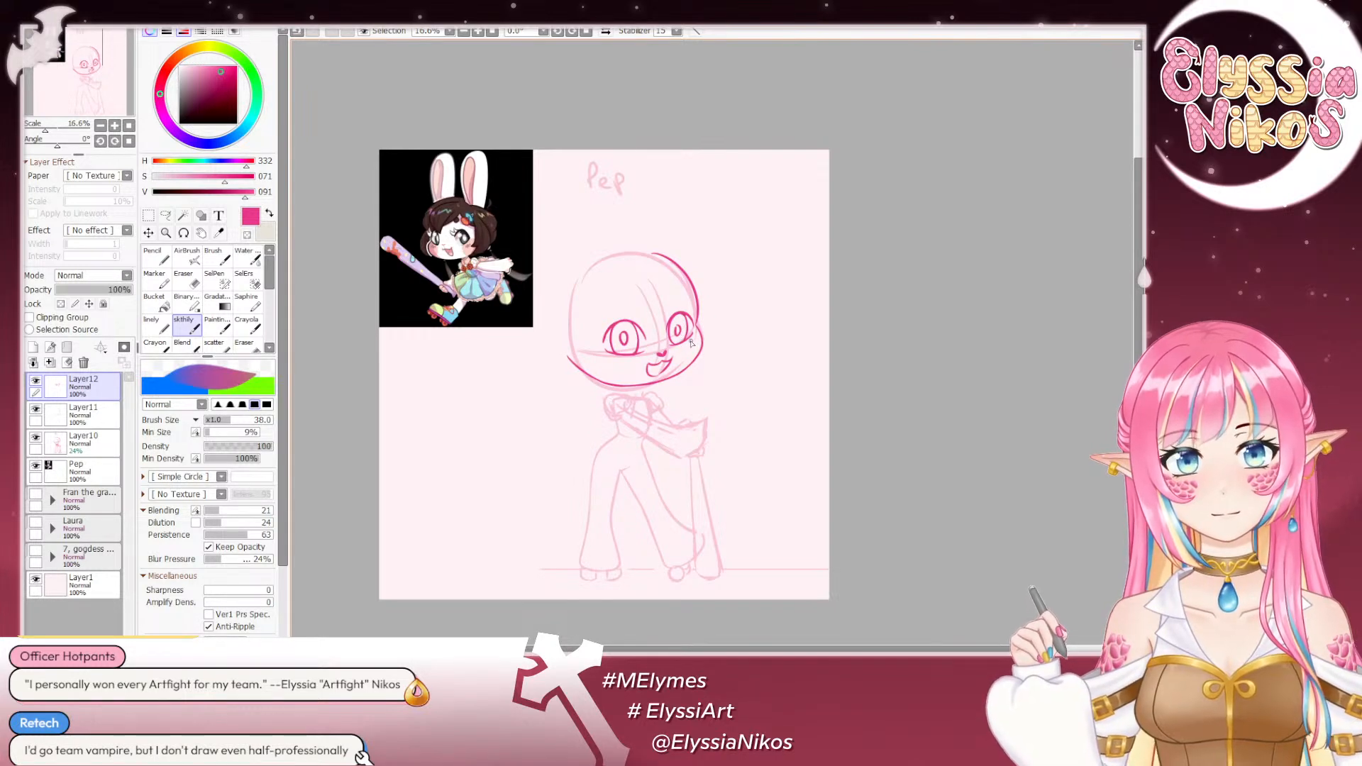
key(ctrl+z)
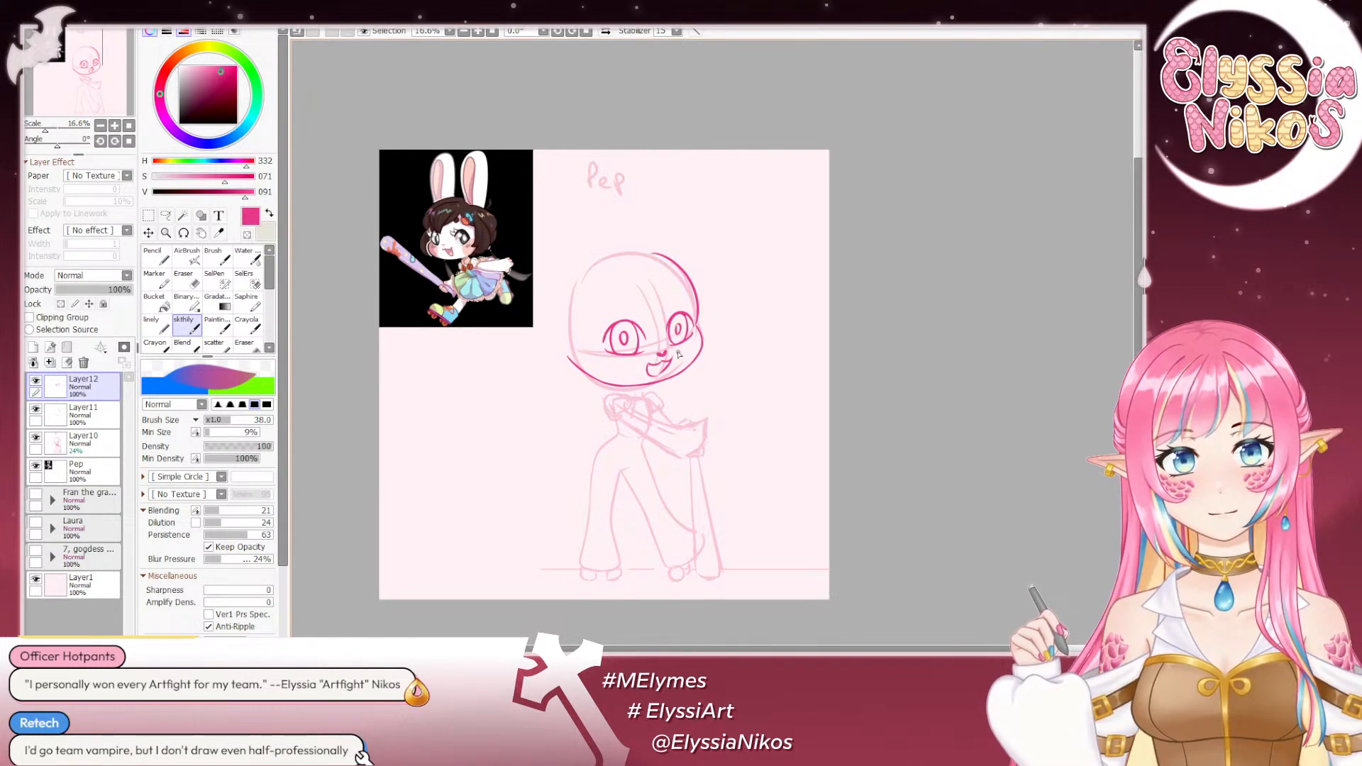
key(ctrl+z)
mouse_move(677, 325)
mouse_down()
mouse_move(678, 342)
mouse_move(680, 325)
mouse_up()
key(ctrl+z)
key(ctrl+z)
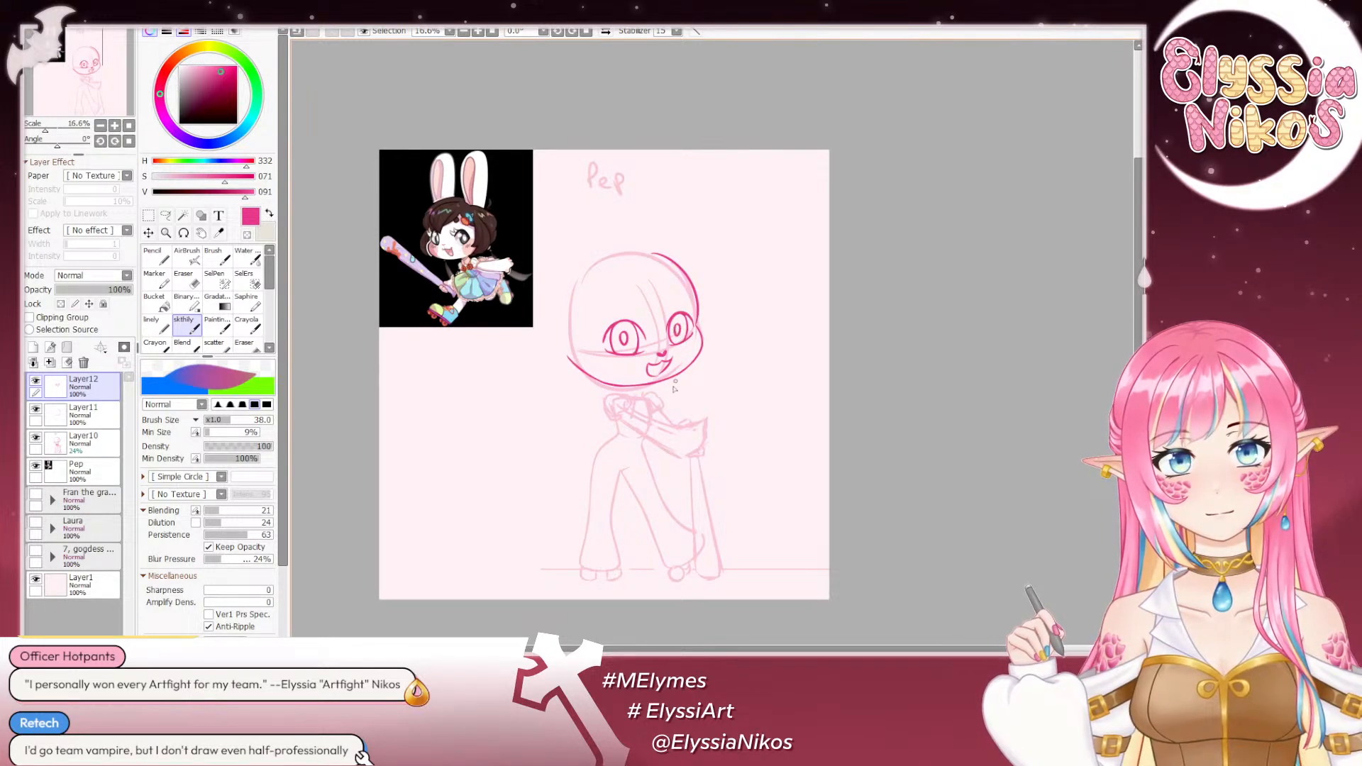
- Trim the nose-side outline of the smaller far eye in mirrored view with the eraser at size 10, and enlarge the eraser to 17
click(605, 32)
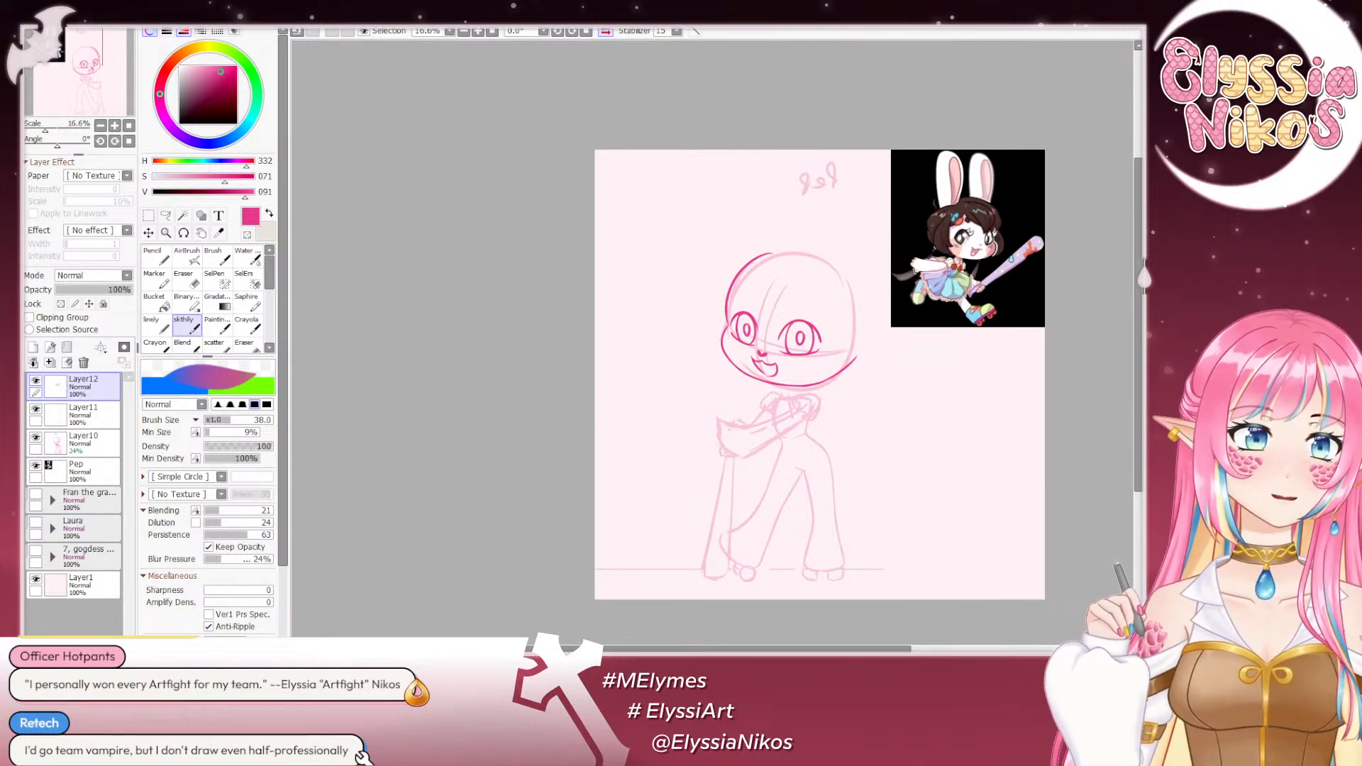
click(115, 126)
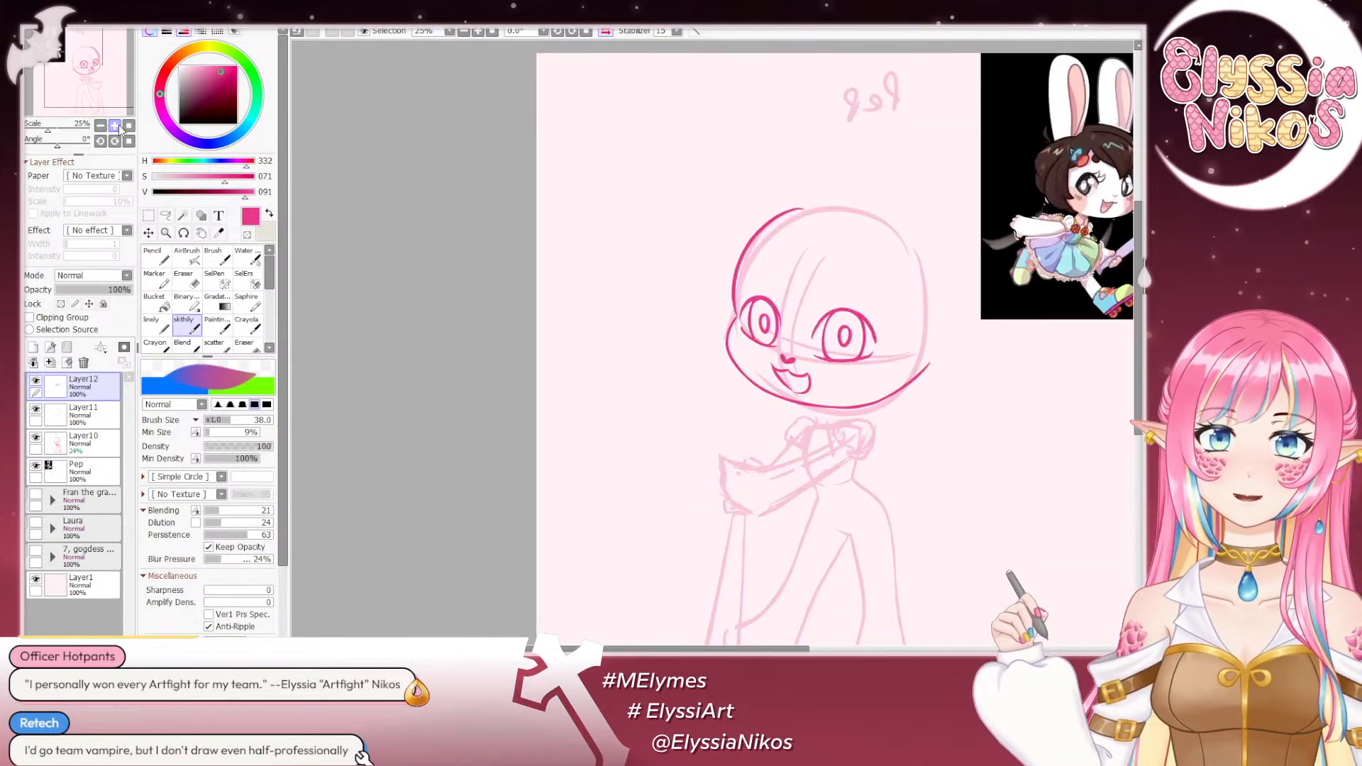
click(115, 125)
click(115, 126)
click(115, 126)
mouse_move(875, 238)
mouse_down()
mouse_move(576, 198)
mouse_move(603, 199)
mouse_up()
click(183, 280)
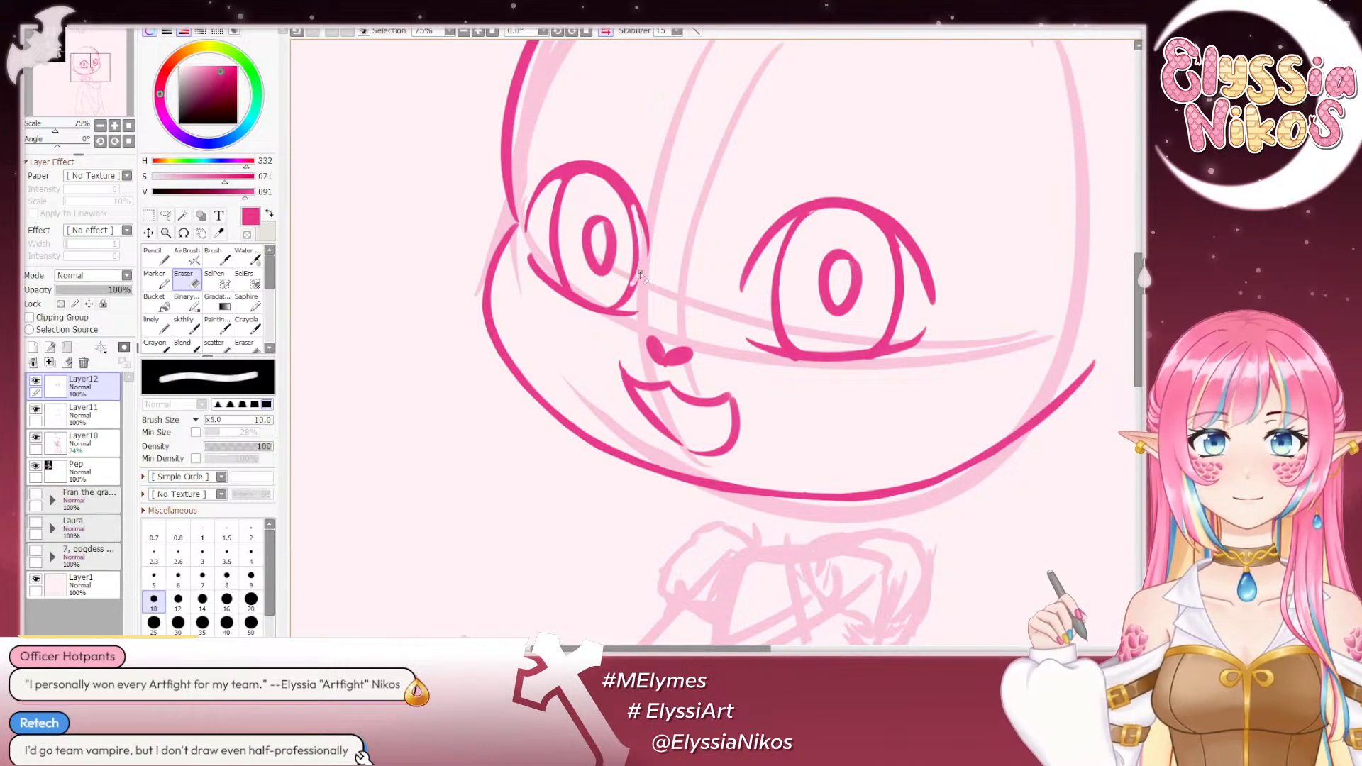
drag(637, 213, 644, 285)
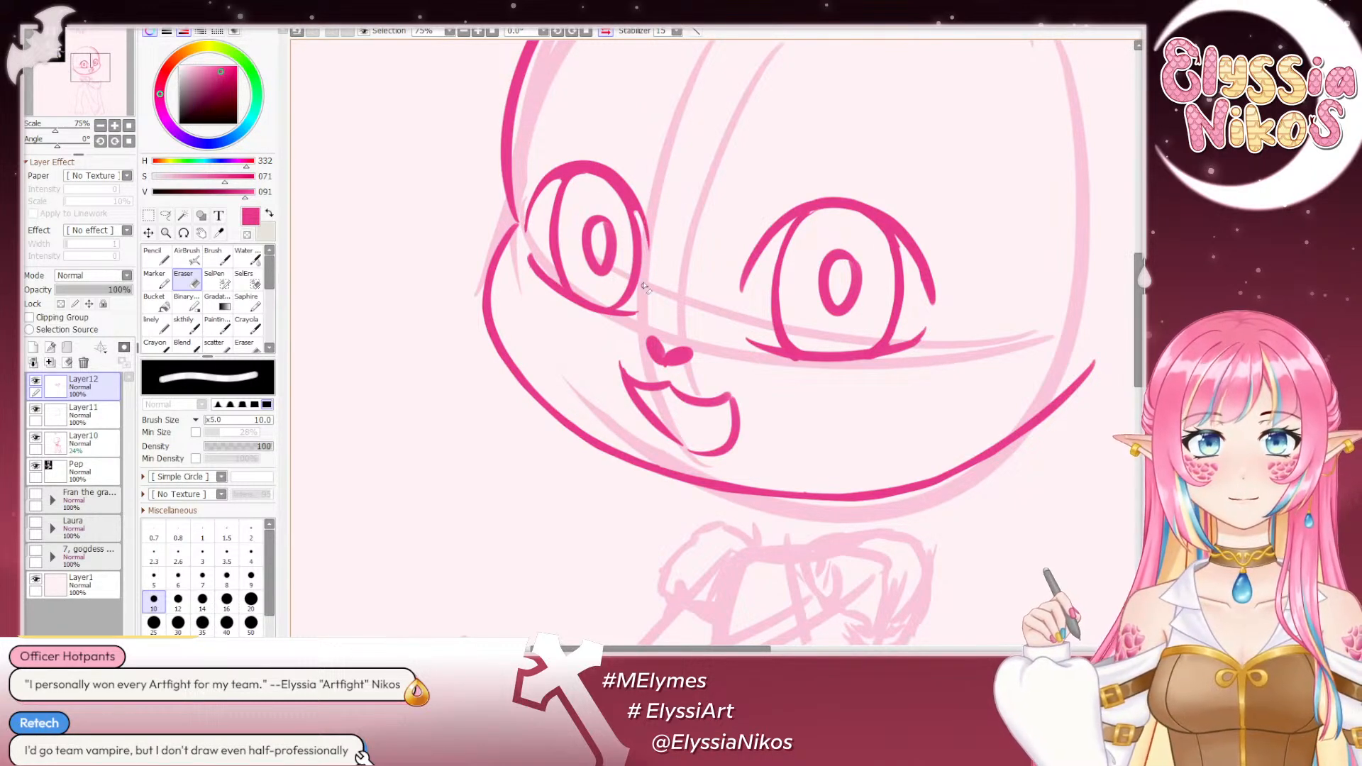
drag(644, 175, 655, 175)
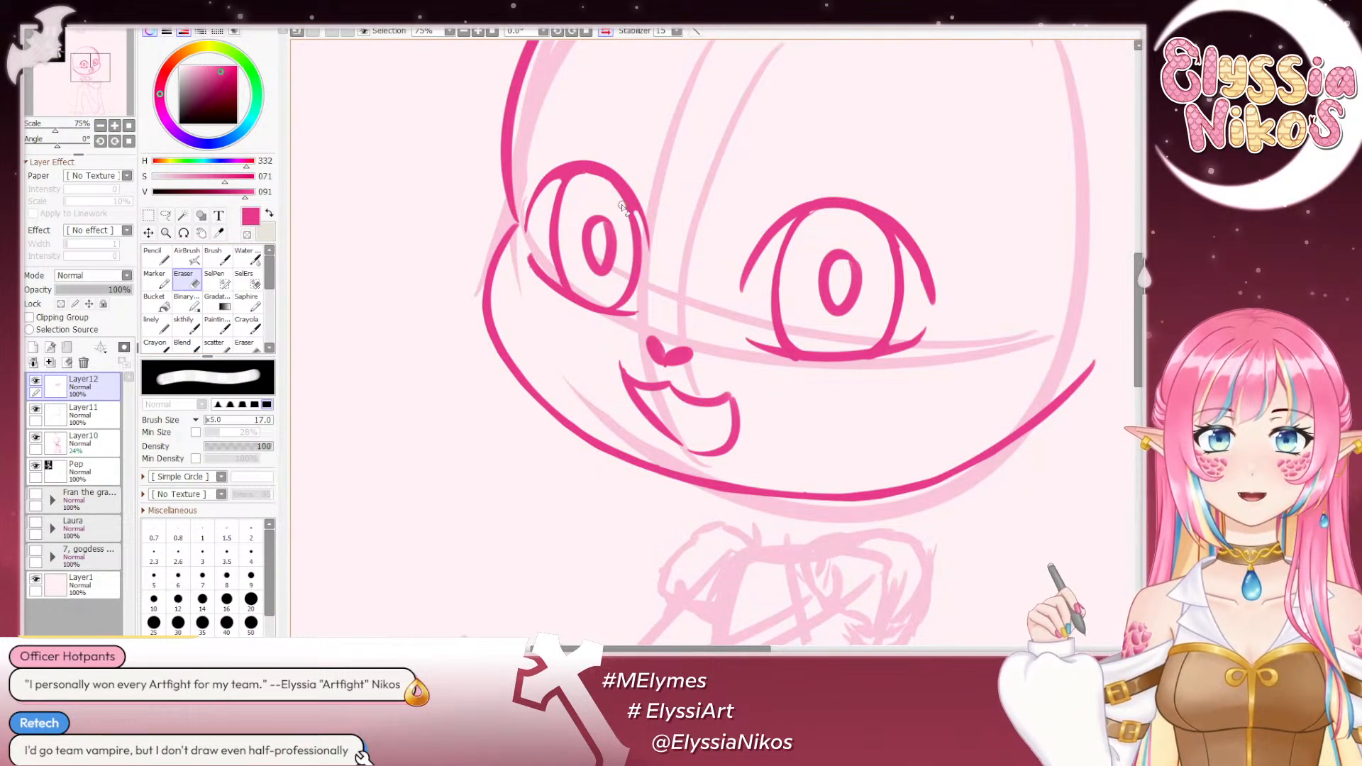
- Redraw the smaller far eye's nose-side outline at -146° rotation with the sketch brush at size 13, and restore the upright, unmirrored view
click(185, 327)
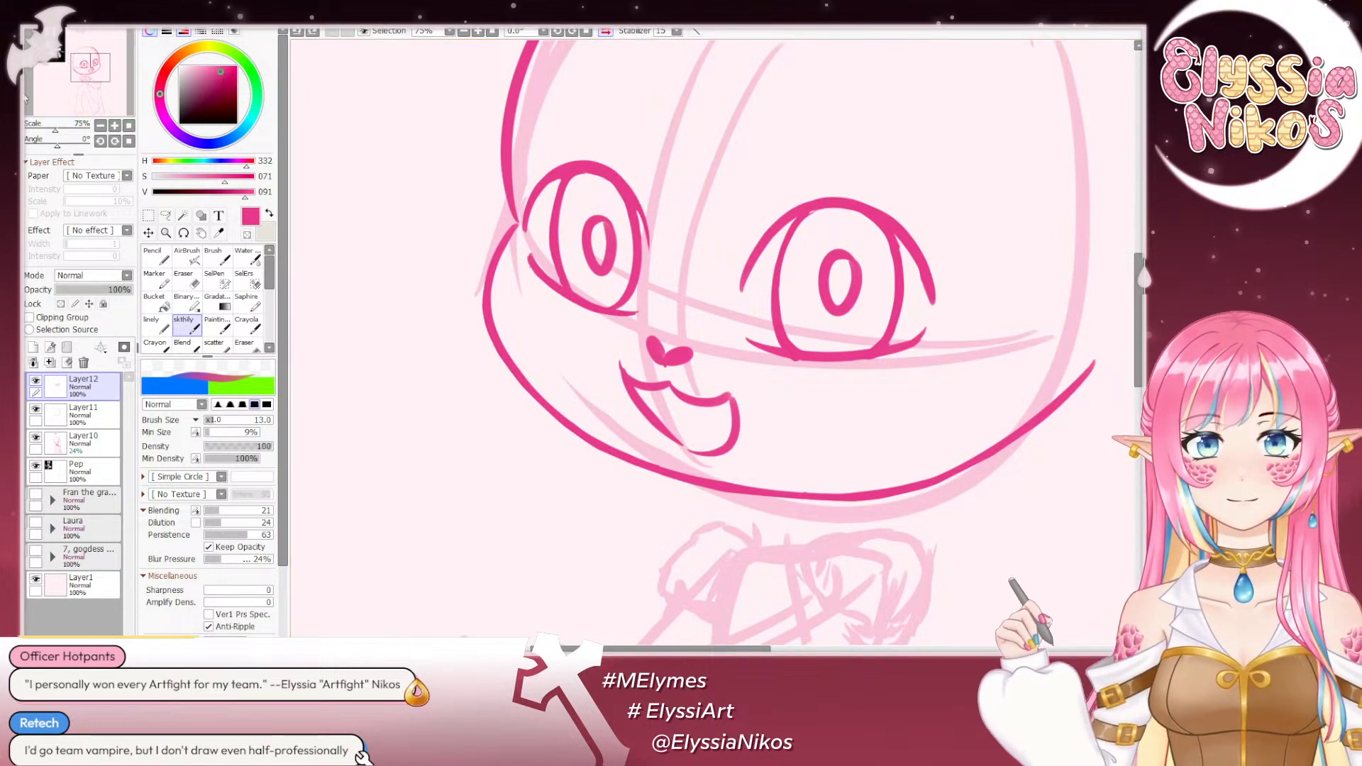
drag(59, 150, 31, 150)
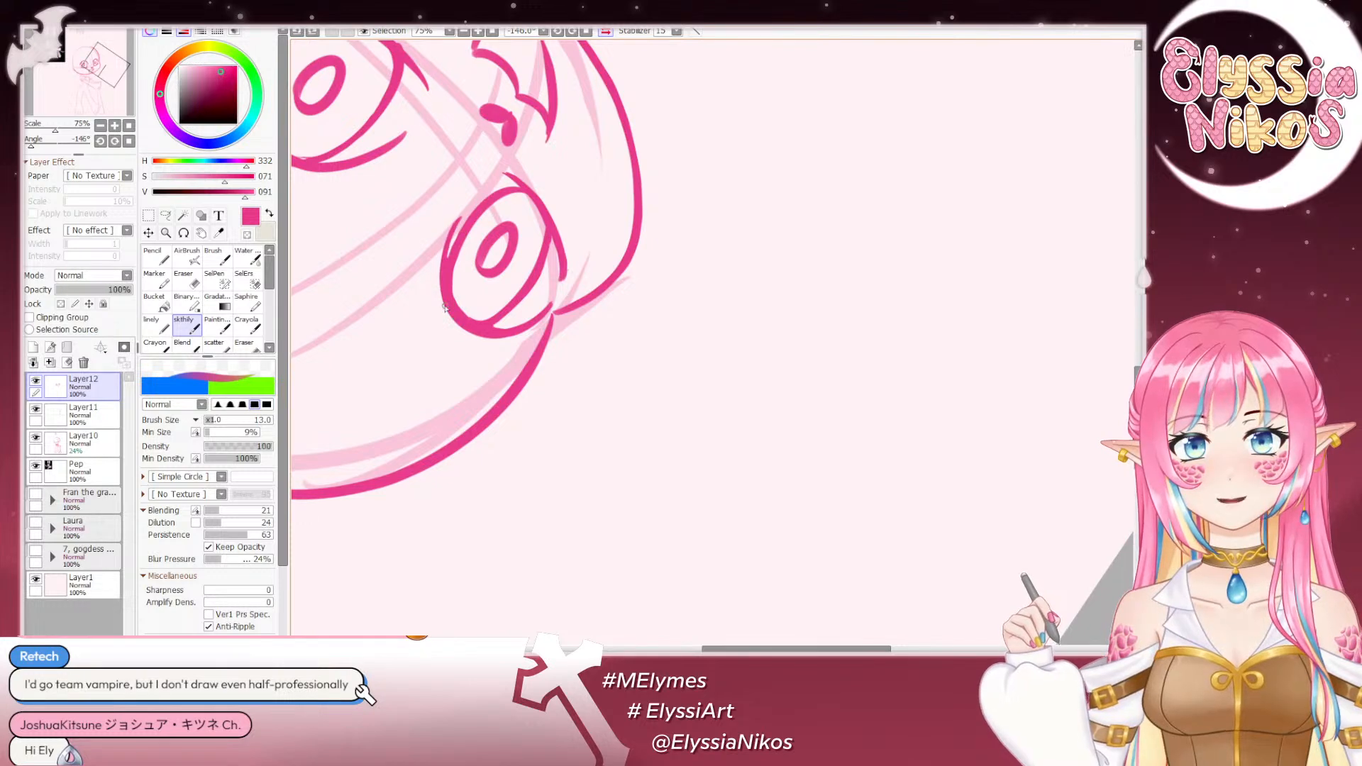
drag(458, 220, 454, 310)
key(ctrl+z)
drag(465, 213, 455, 260)
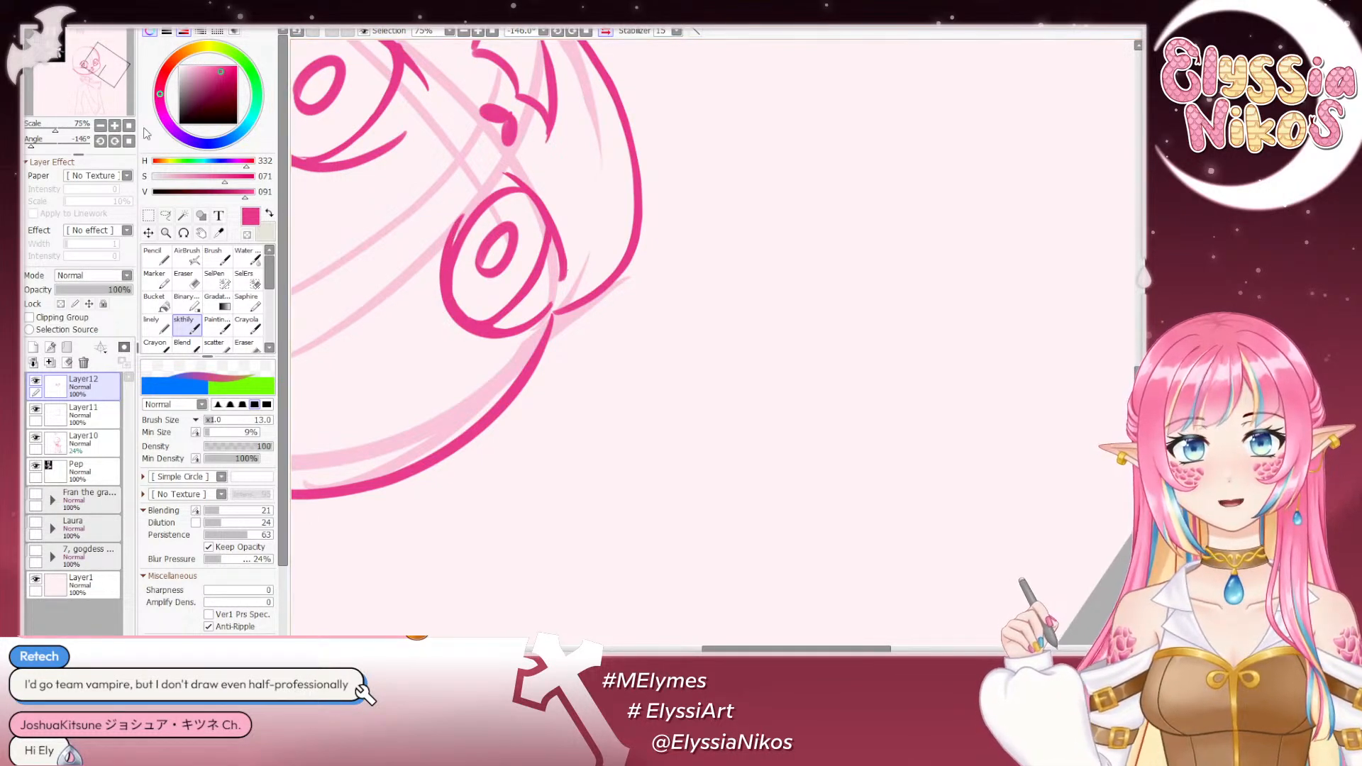
click(129, 141)
click(100, 126)
click(101, 126)
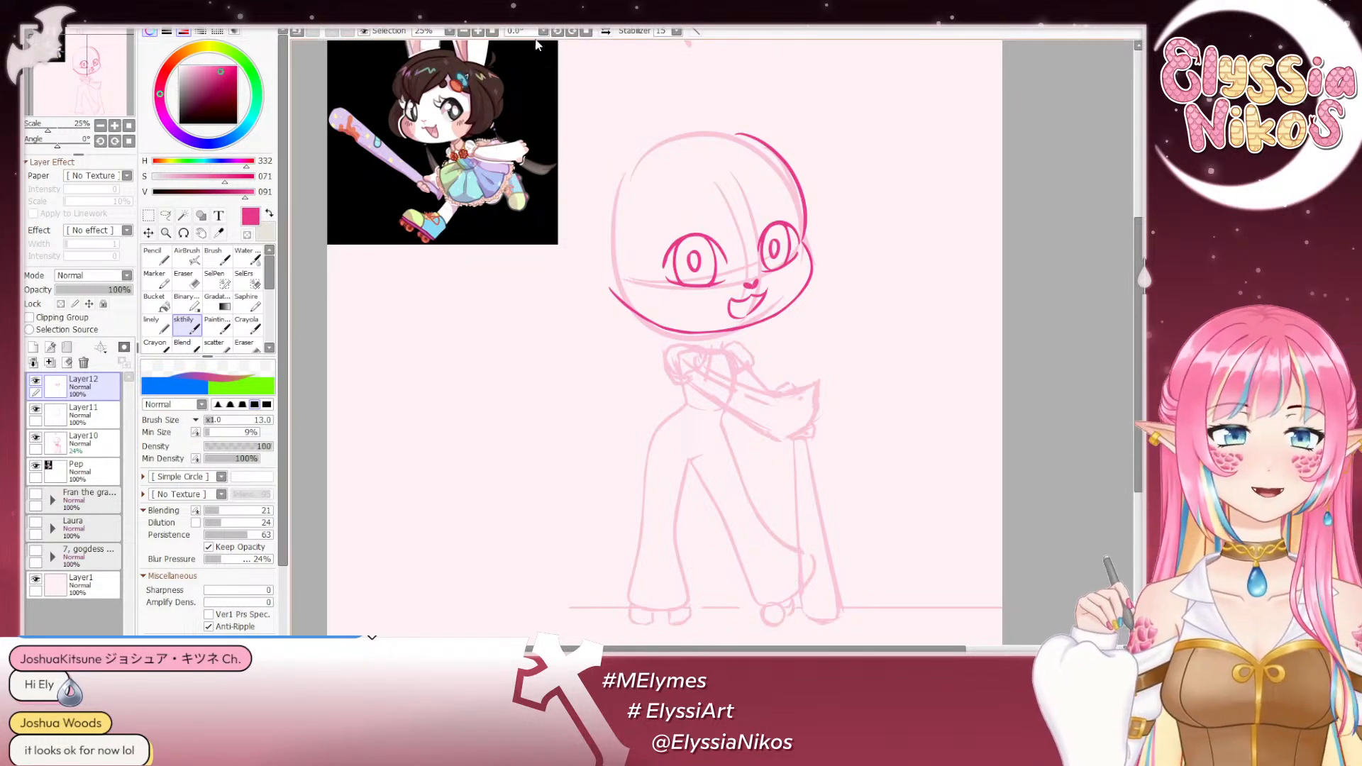
drag(834, 232, 756, 179)
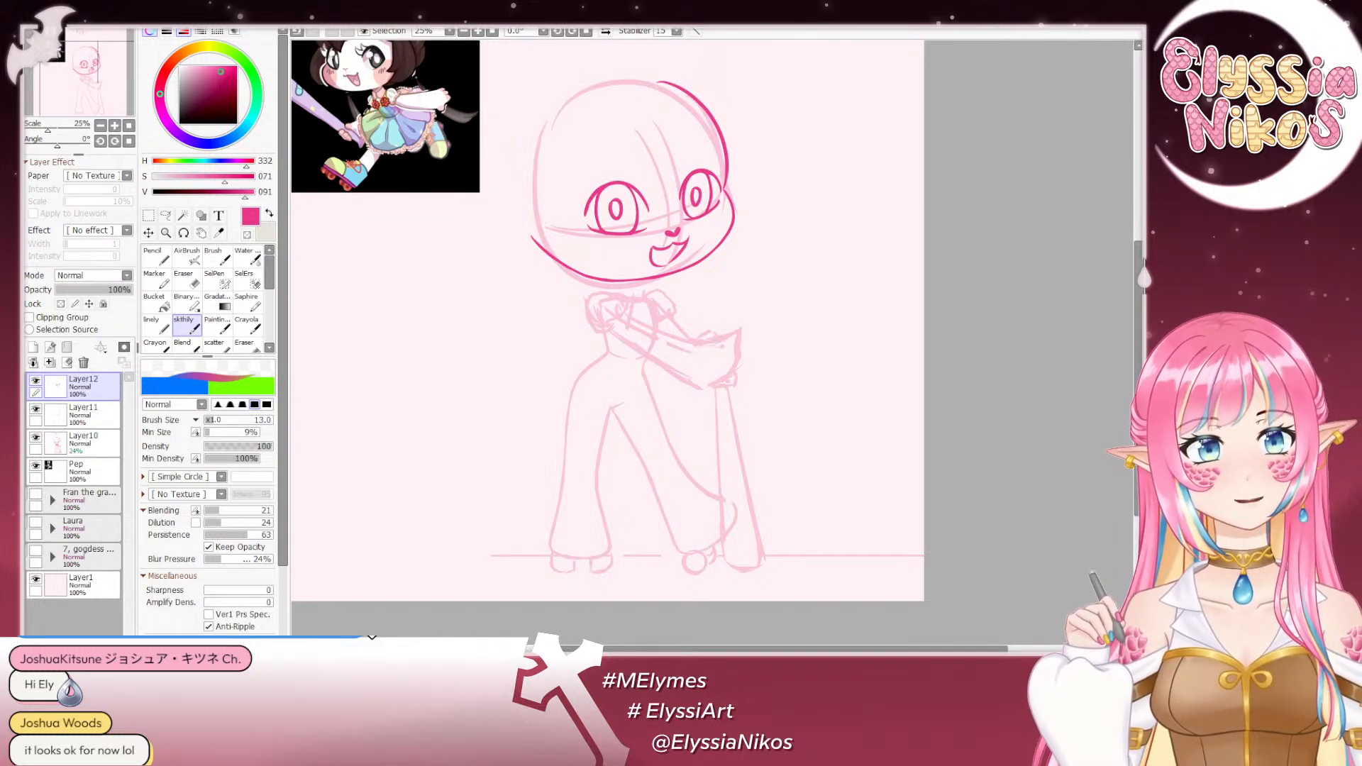
- Extend the cheek-side corner of the mouth at 33.3% scale with the sketch brush at size 24, undoing unsuitable strokes
key(ctrl+minus)
drag(519, 275, 528, 323)
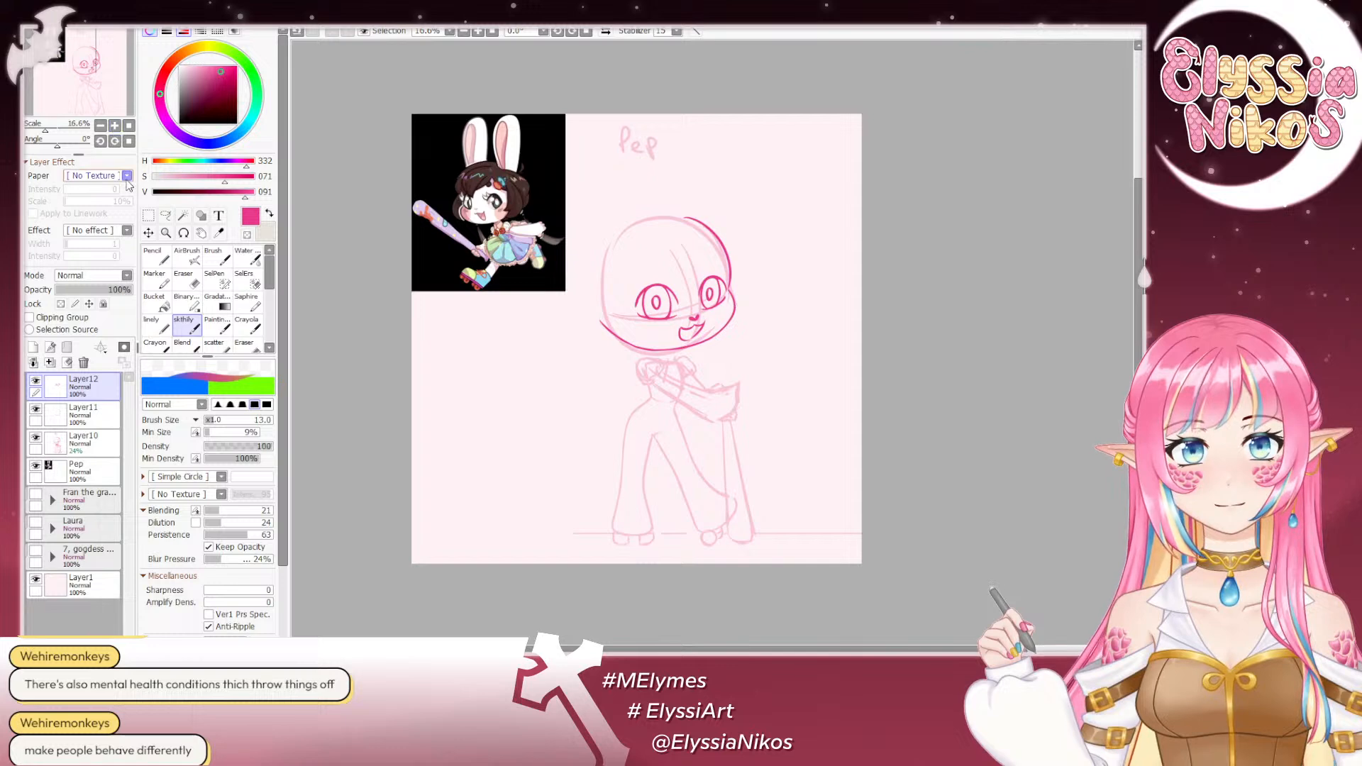
click(114, 125)
click(114, 125)
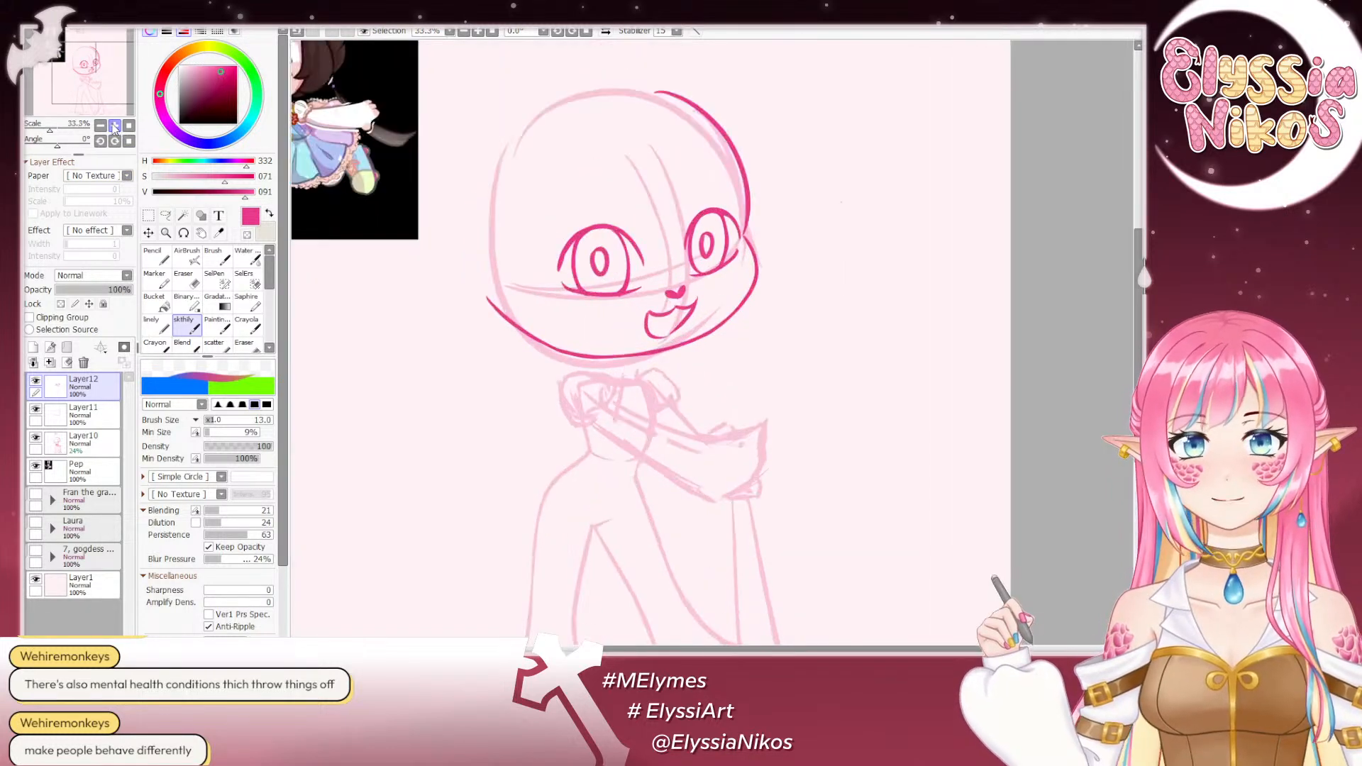
drag(707, 310, 664, 302)
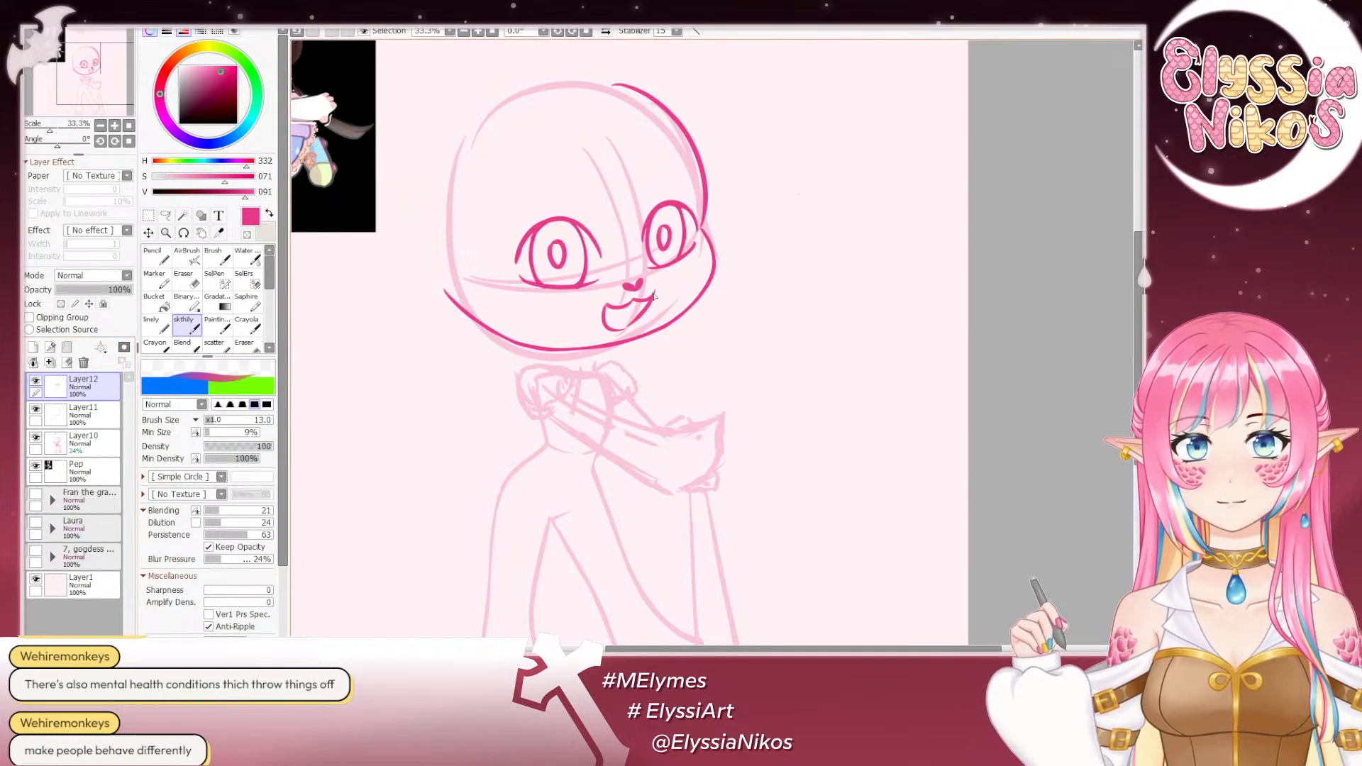
key(ctrl+z)
drag(618, 311, 626, 312)
drag(598, 305, 610, 309)
key(ctrl+z)
drag(598, 306, 604, 310)
key(ctrl+z)
key(ctrl+z)
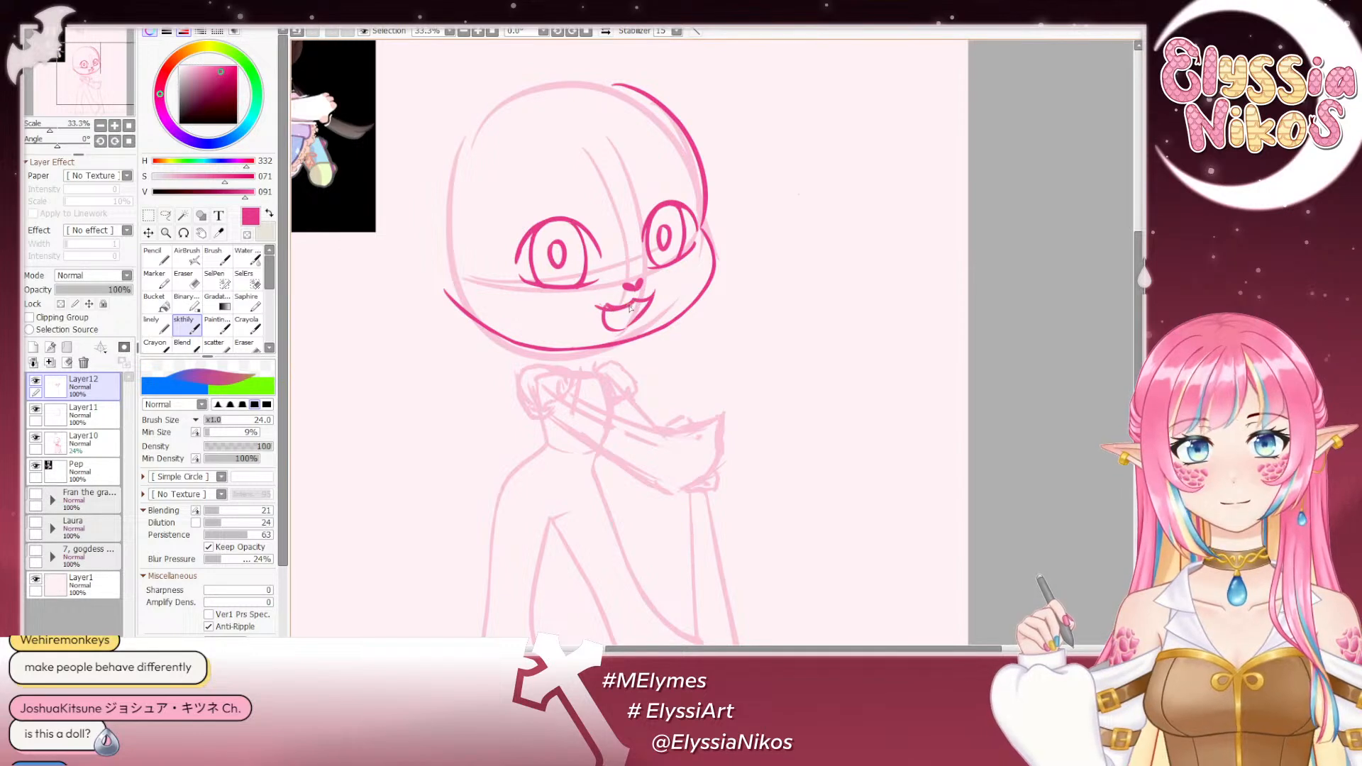
- Clean up the mouth outline with the eraser at size 11 and redraw its cheek-side edge with the sketch brush at size 24
click(183, 278)
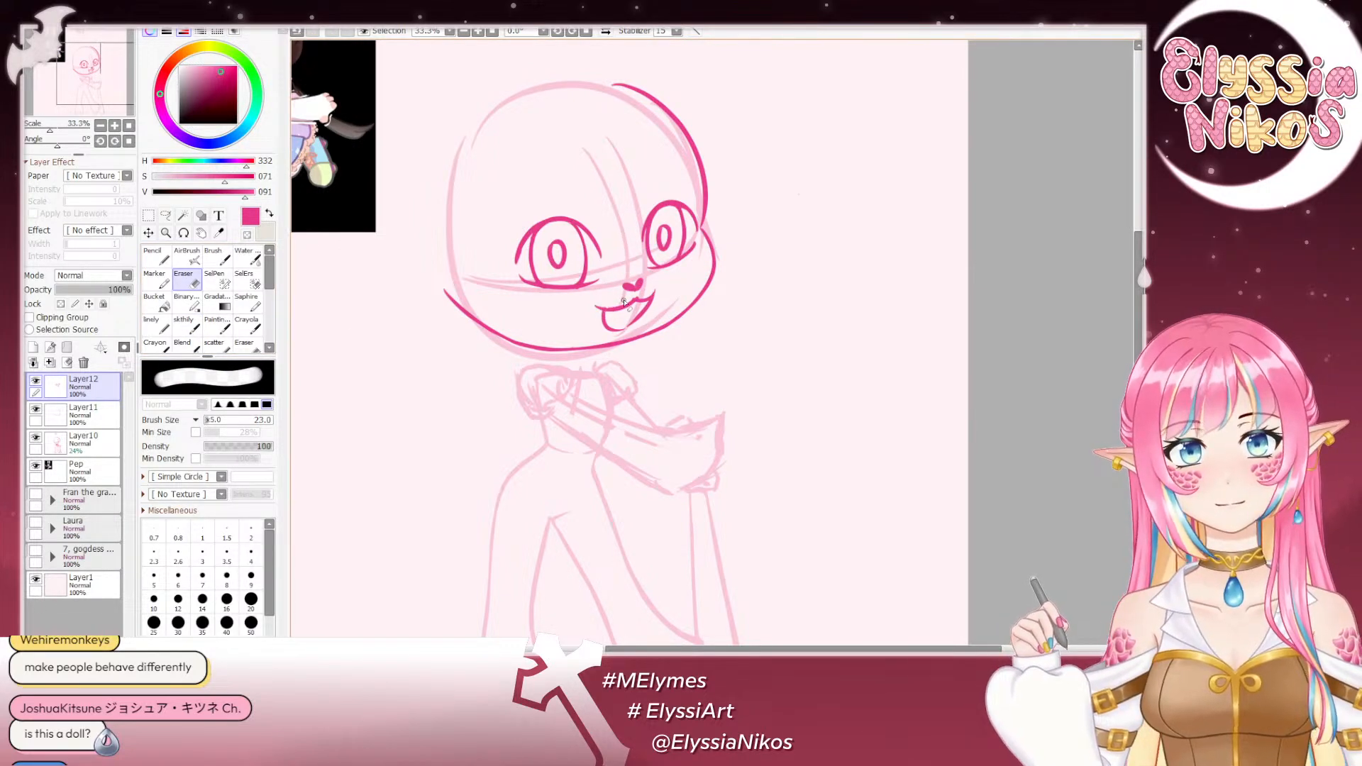
key(bracketleft)
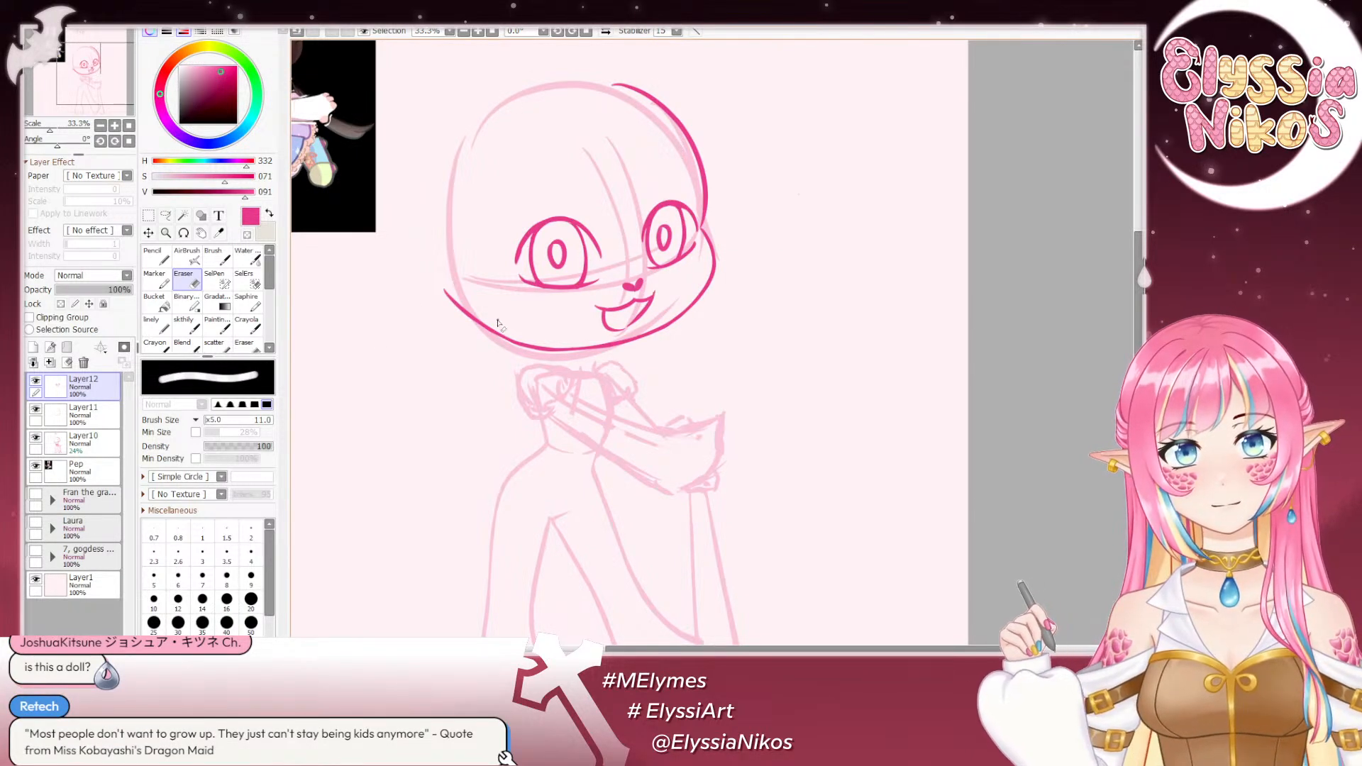
click(183, 325)
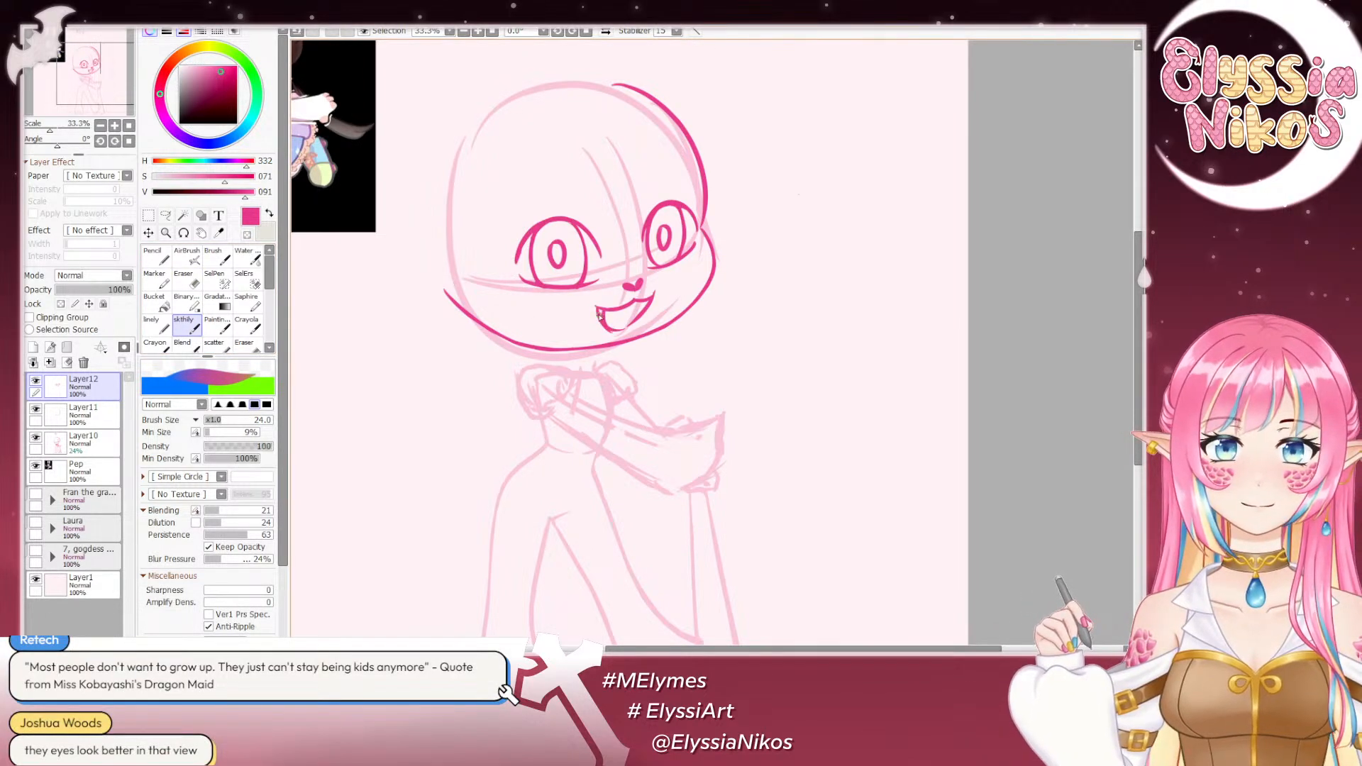
key(e)
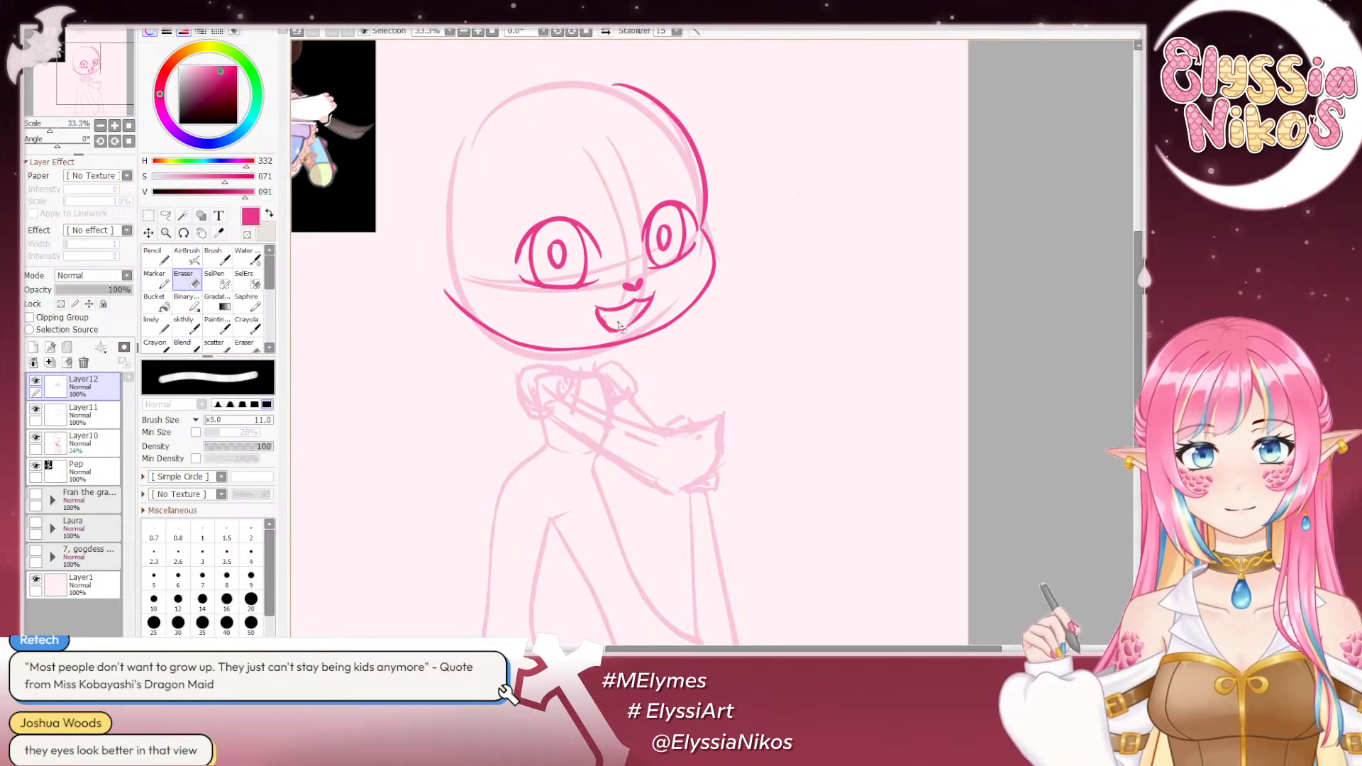
mouse_move(617, 321)
mouse_down()
mouse_move(607, 337)
mouse_move(596, 318)
mouse_up()
key(ctrl+z)
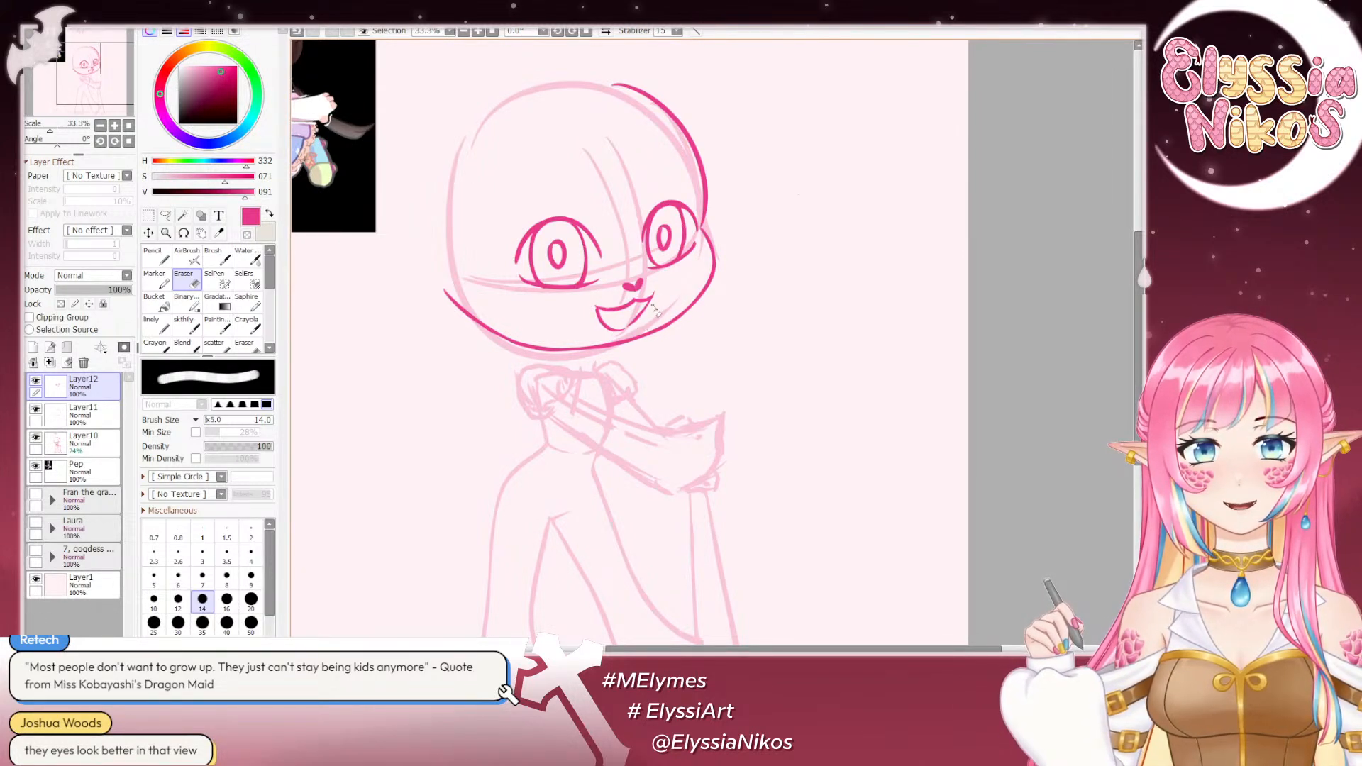
- Rework the mouth's upper line below the nose with the sketch brush at size 24, undoing unsuitable strokes
click(186, 325)
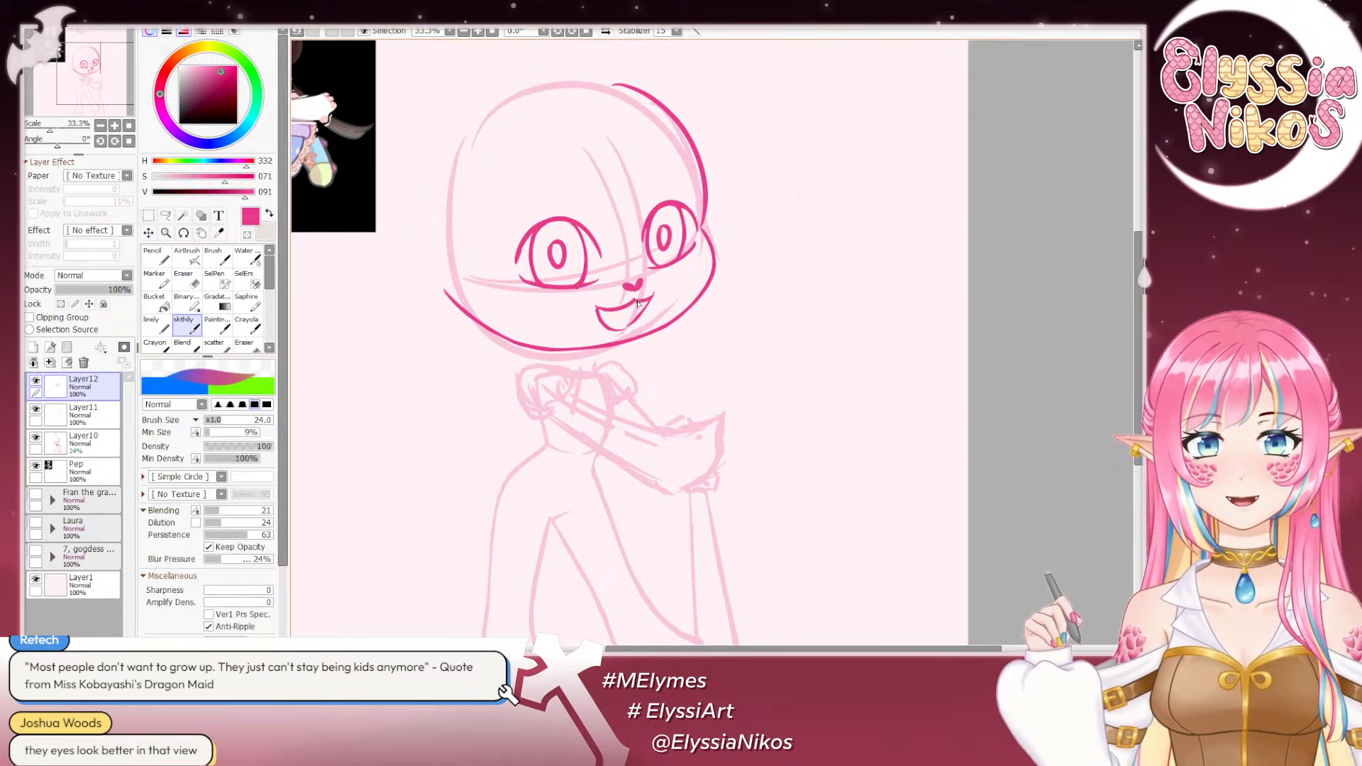
mouse_move(637, 301)
mouse_down()
mouse_move(652, 293)
mouse_move(644, 305)
mouse_up()
key(ctrl+z)
key(ctrl+z)
key(ctrl+z)
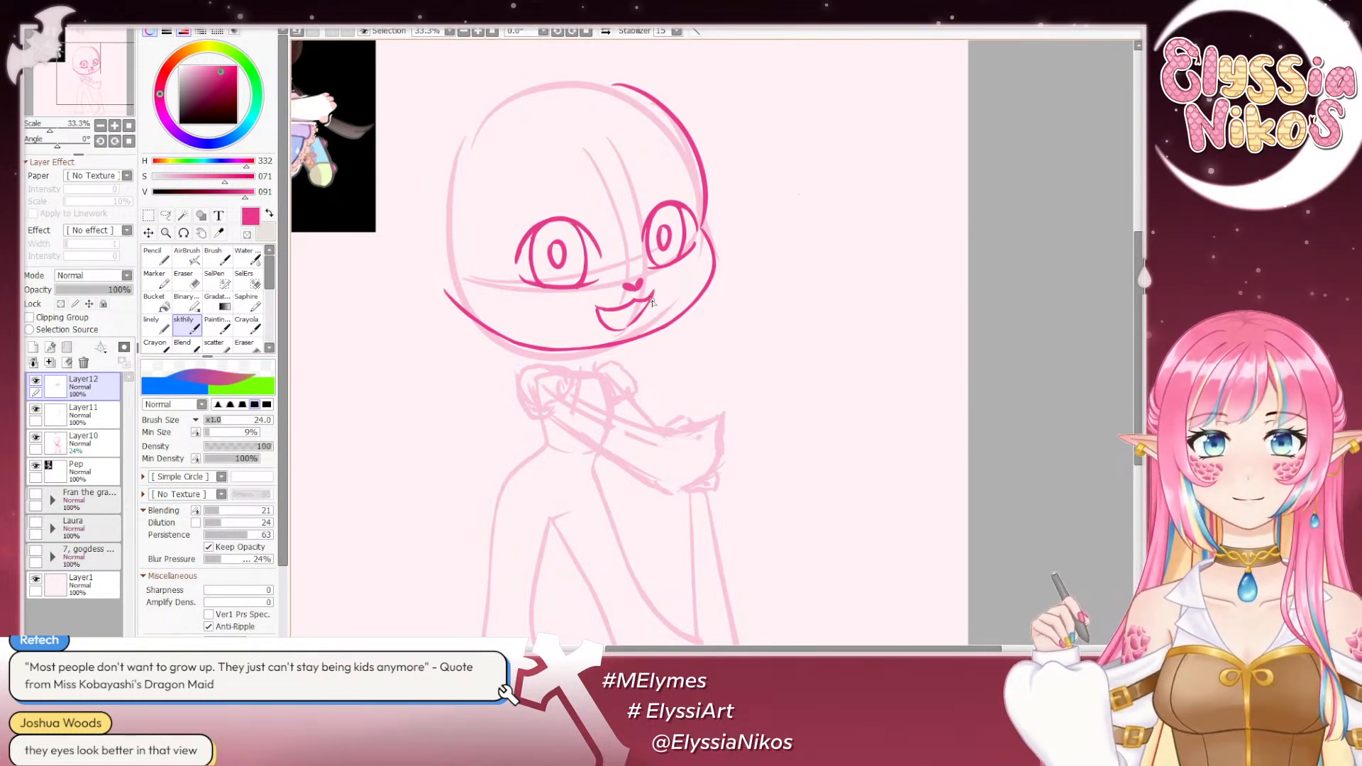
- Check the face in mirrored view, then lasso the smaller far eye's pupil and adjust its placement with a free transform
click(187, 276)
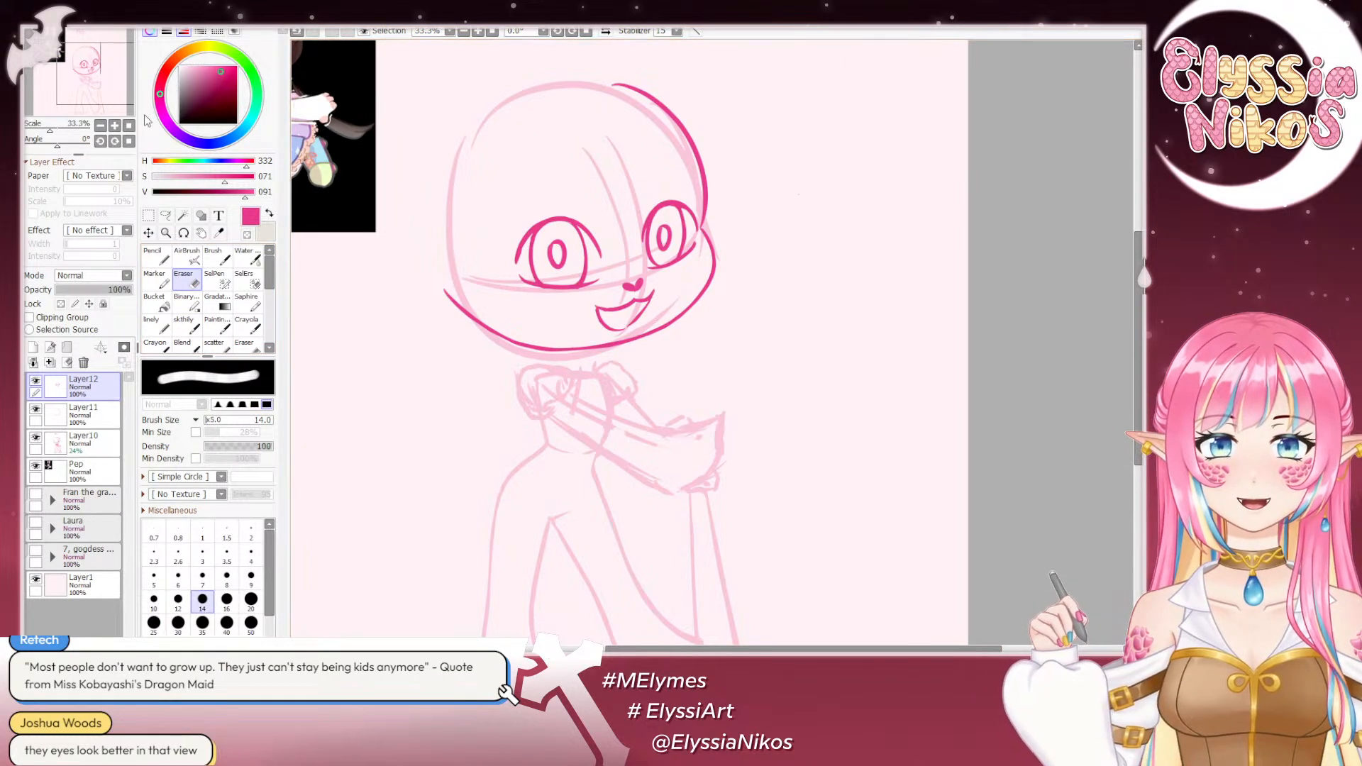
click(100, 125)
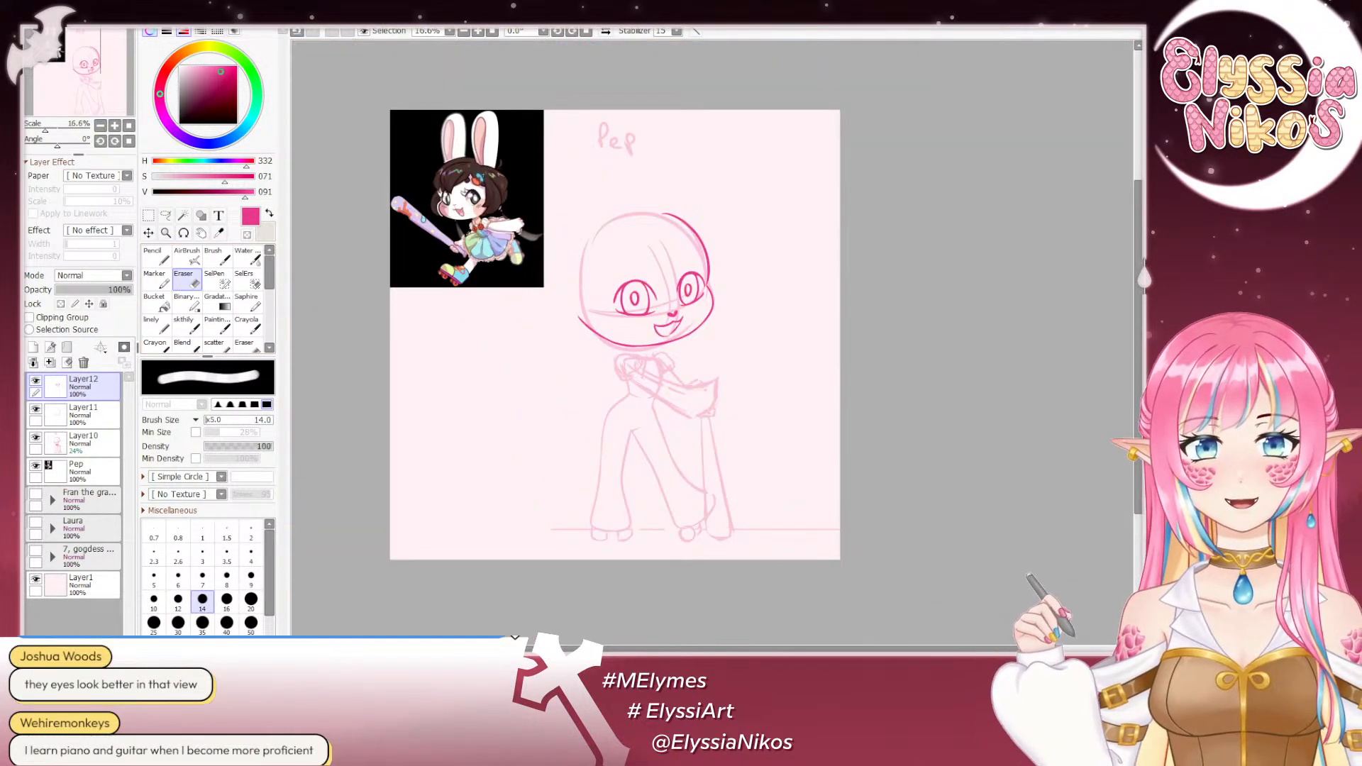
click(608, 32)
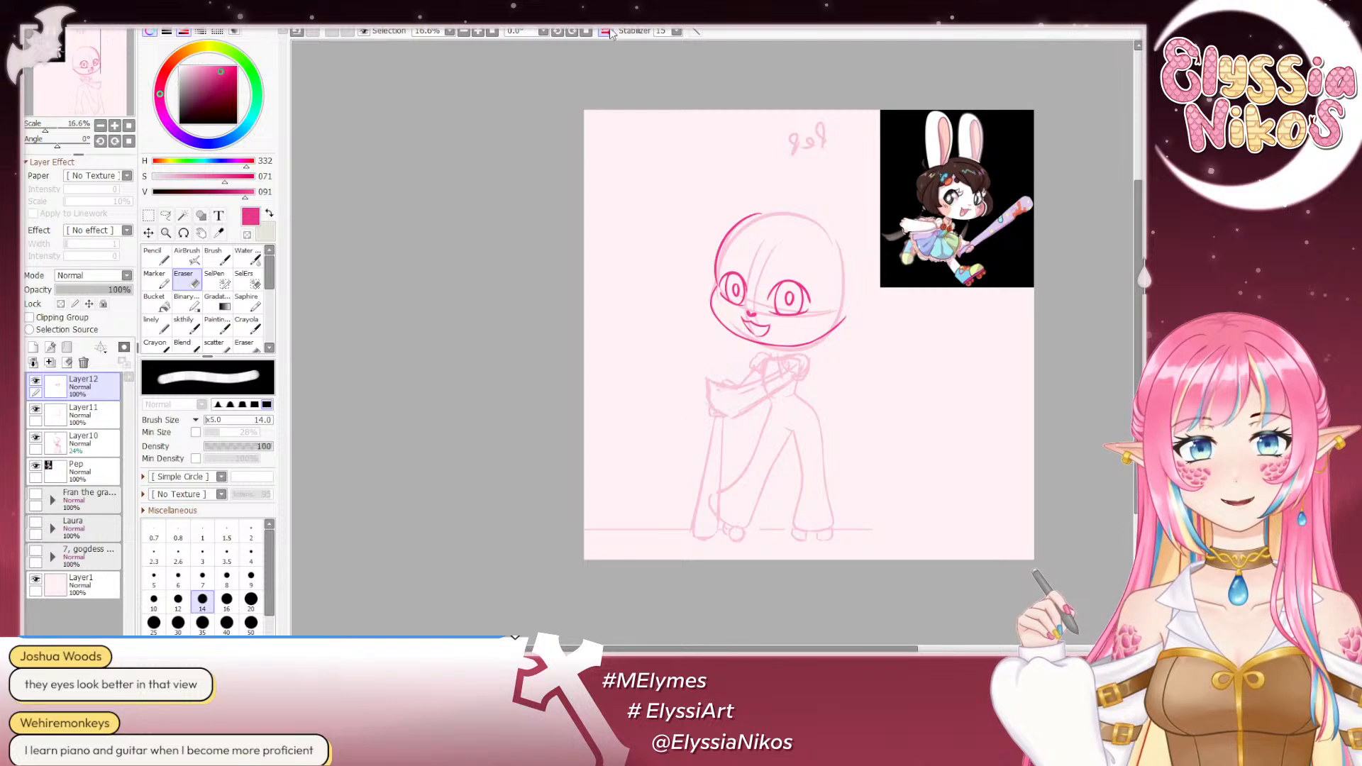
click(608, 32)
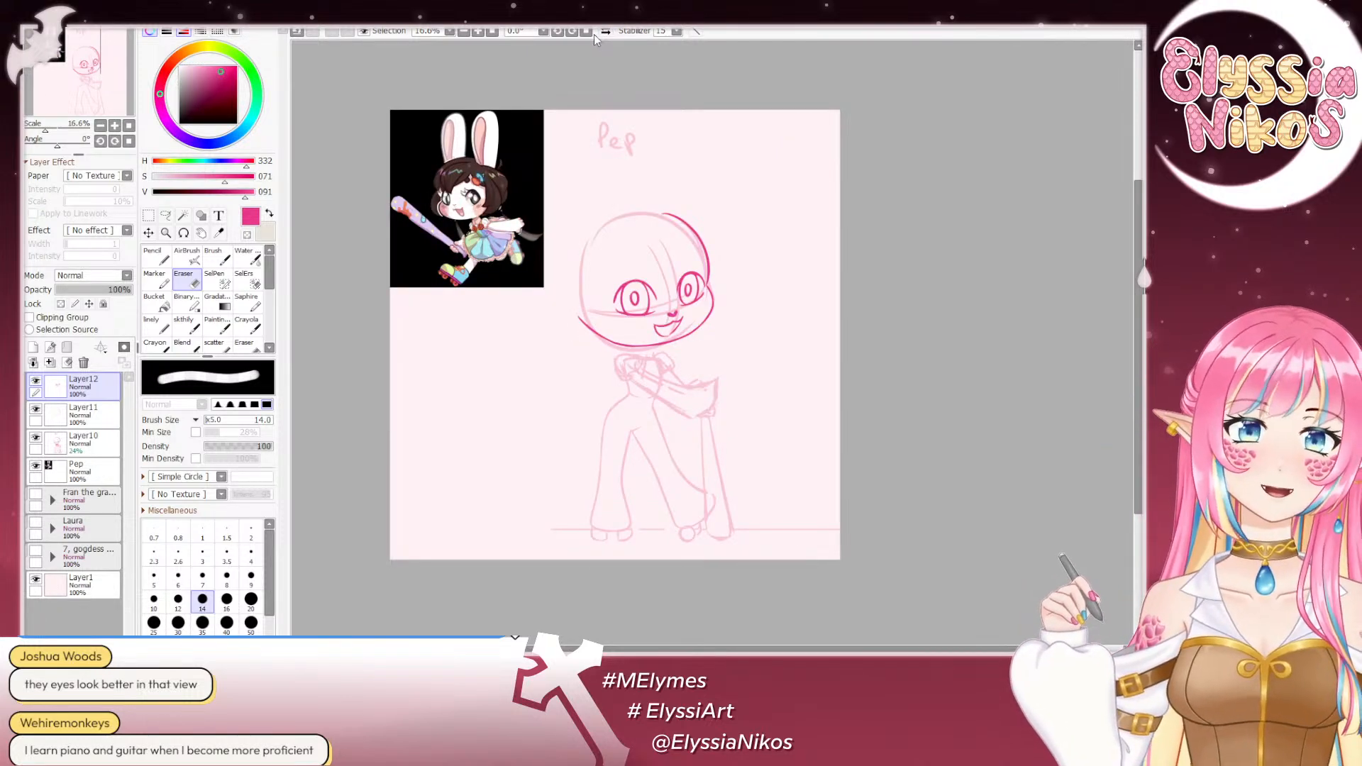
click(165, 215)
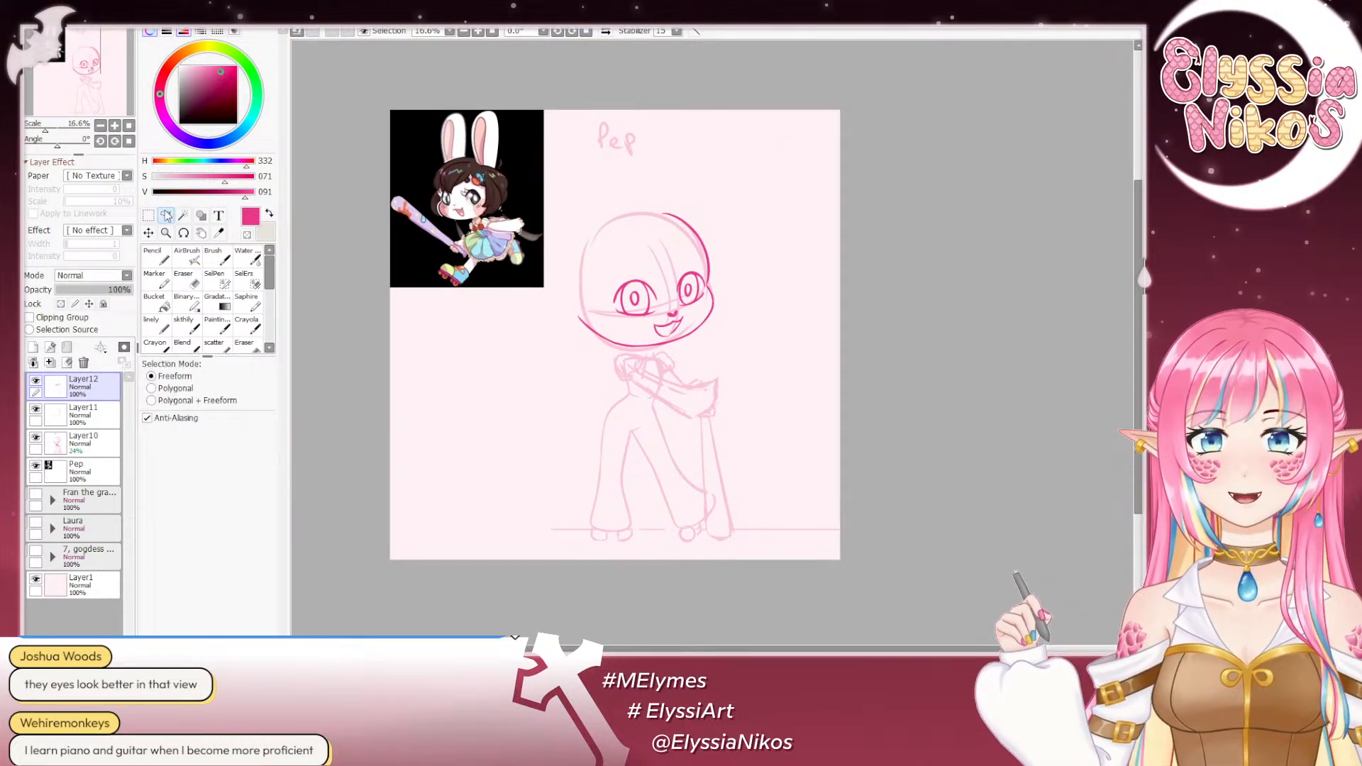
click(114, 126)
mouse_move(656, 186)
mouse_down()
mouse_move(640, 152)
mouse_move(625, 207)
mouse_move(647, 210)
mouse_move(655, 184)
mouse_up()
key(ctrl+t)
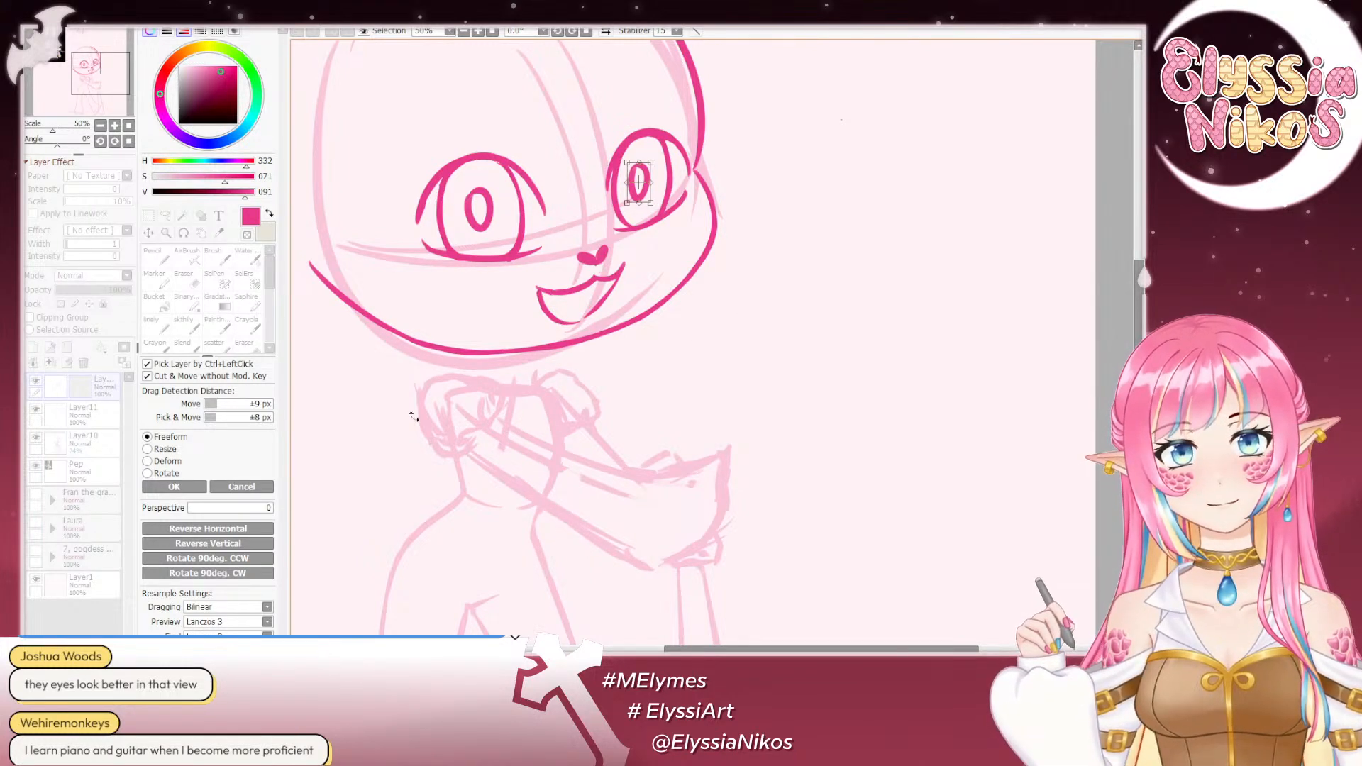
click(170, 486)
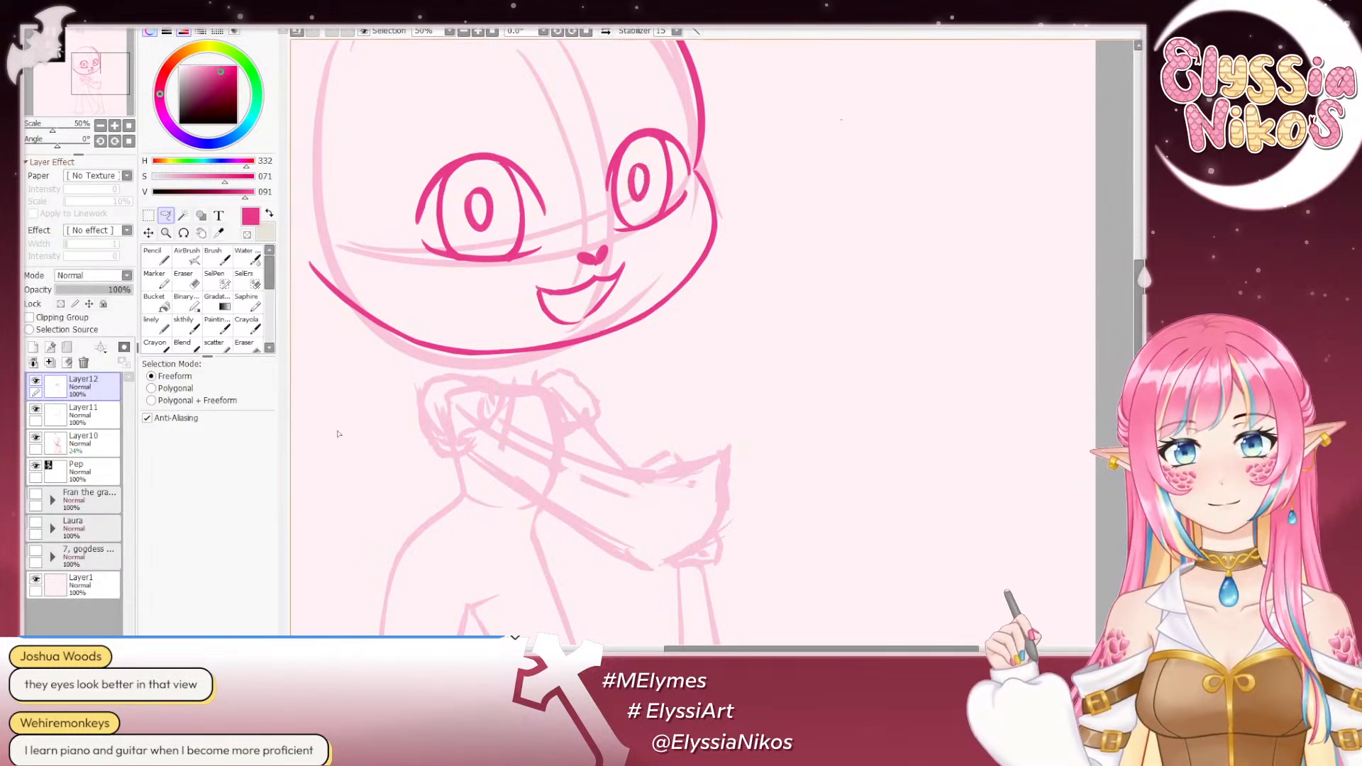
- Check the adjusted pupil in mirrored and normal view at 16.6% scale, and add a new layer above the facial features
click(101, 126)
click(101, 125)
click(101, 126)
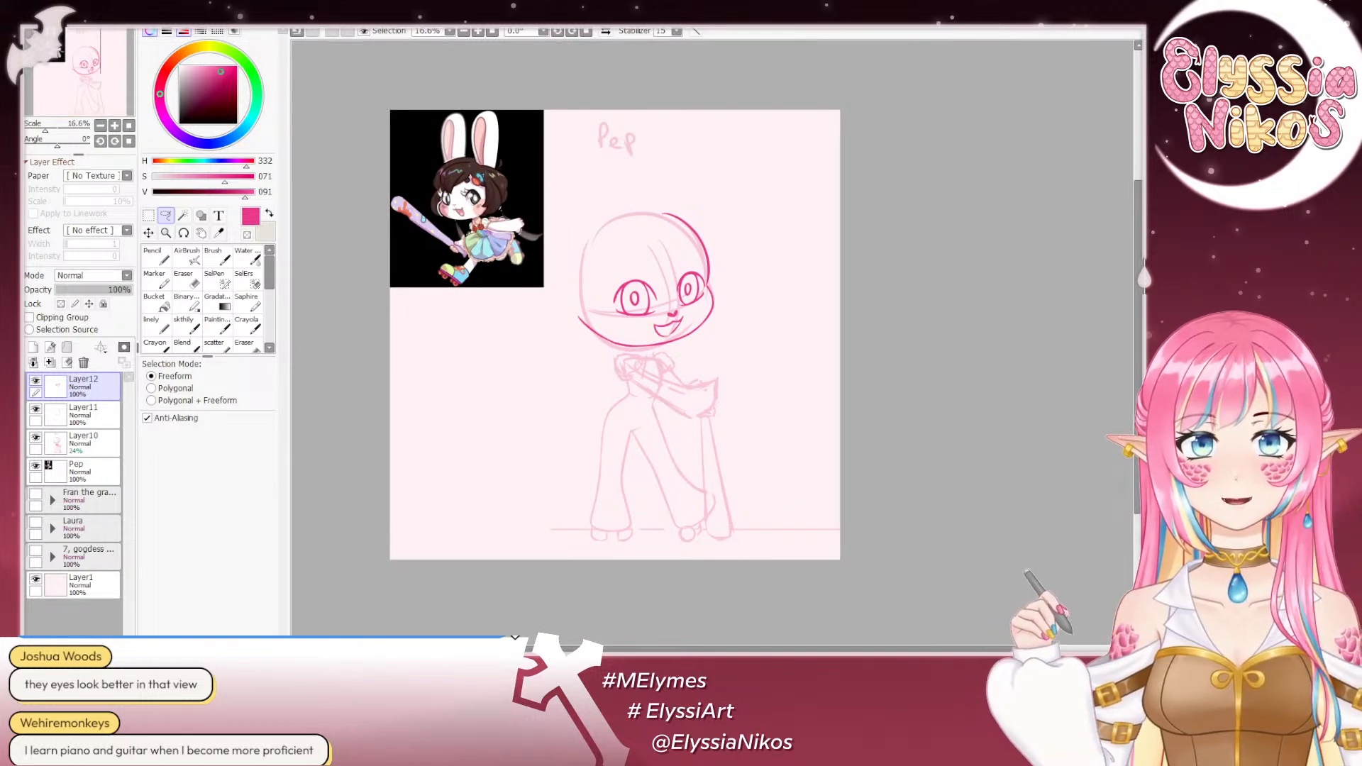
click(605, 30)
drag(636, 209, 574, 202)
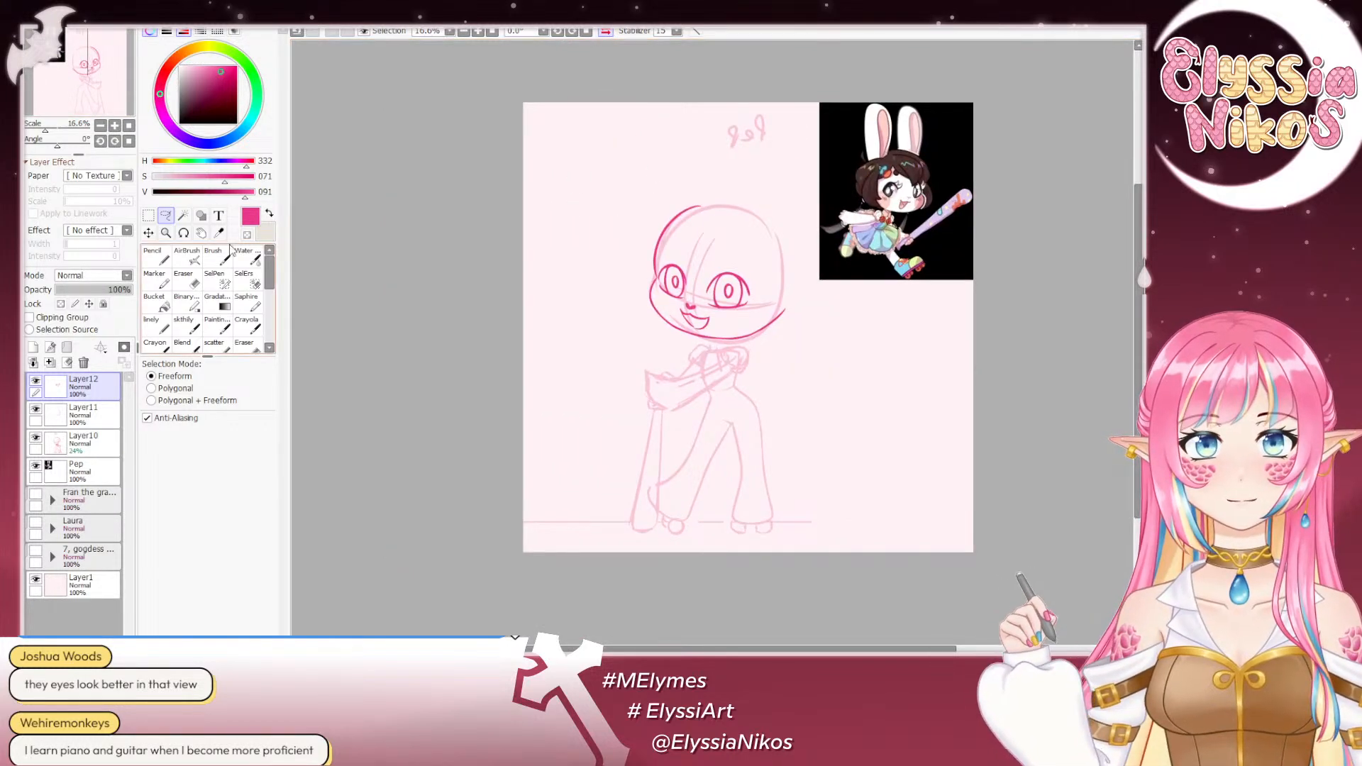
click(605, 30)
drag(473, 332, 416, 340)
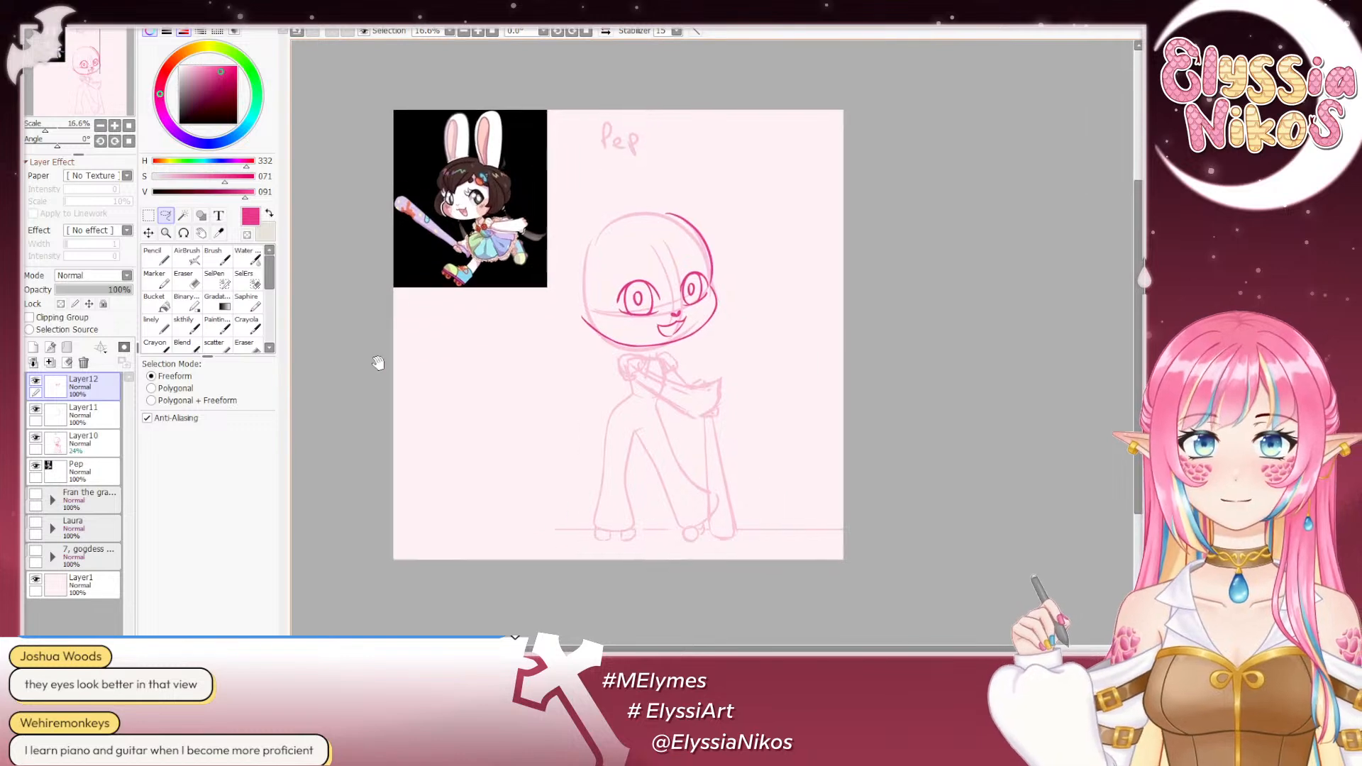
click(185, 329)
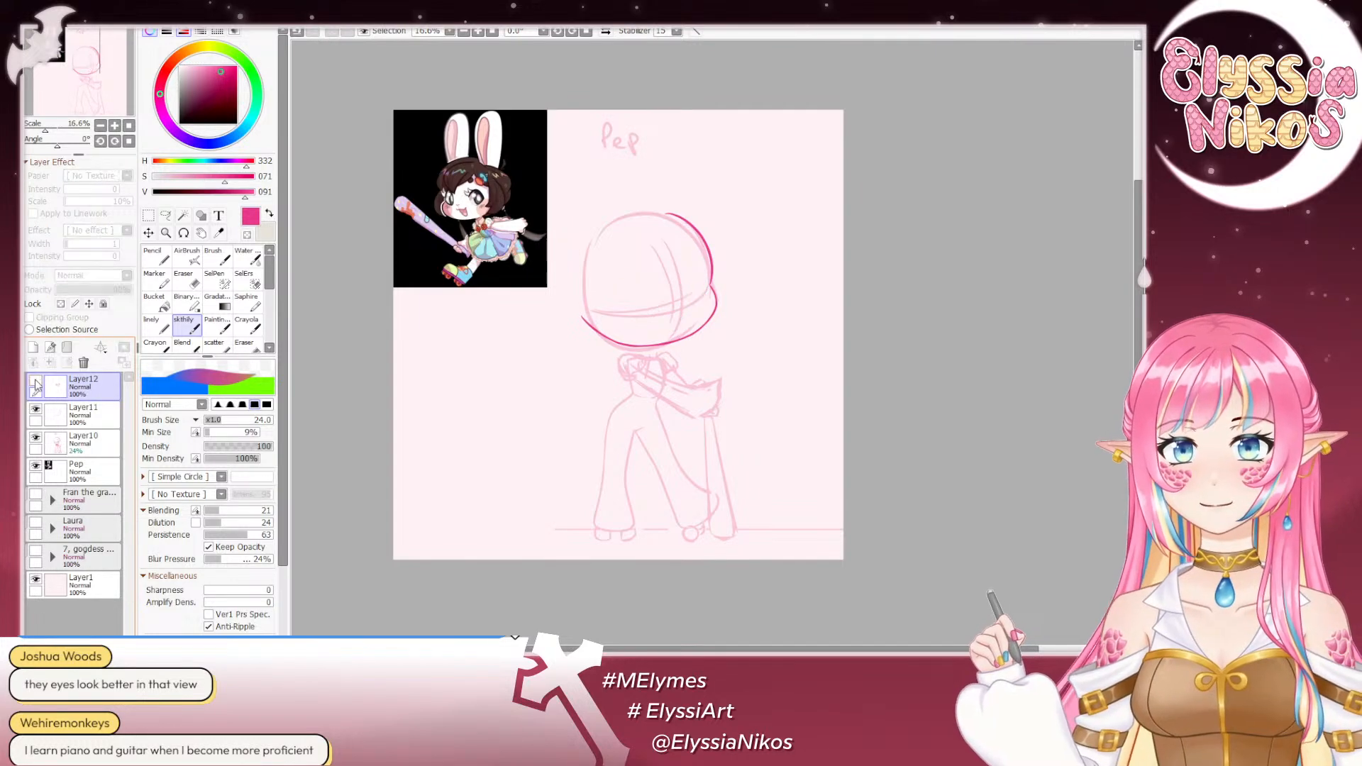
click(33, 347)
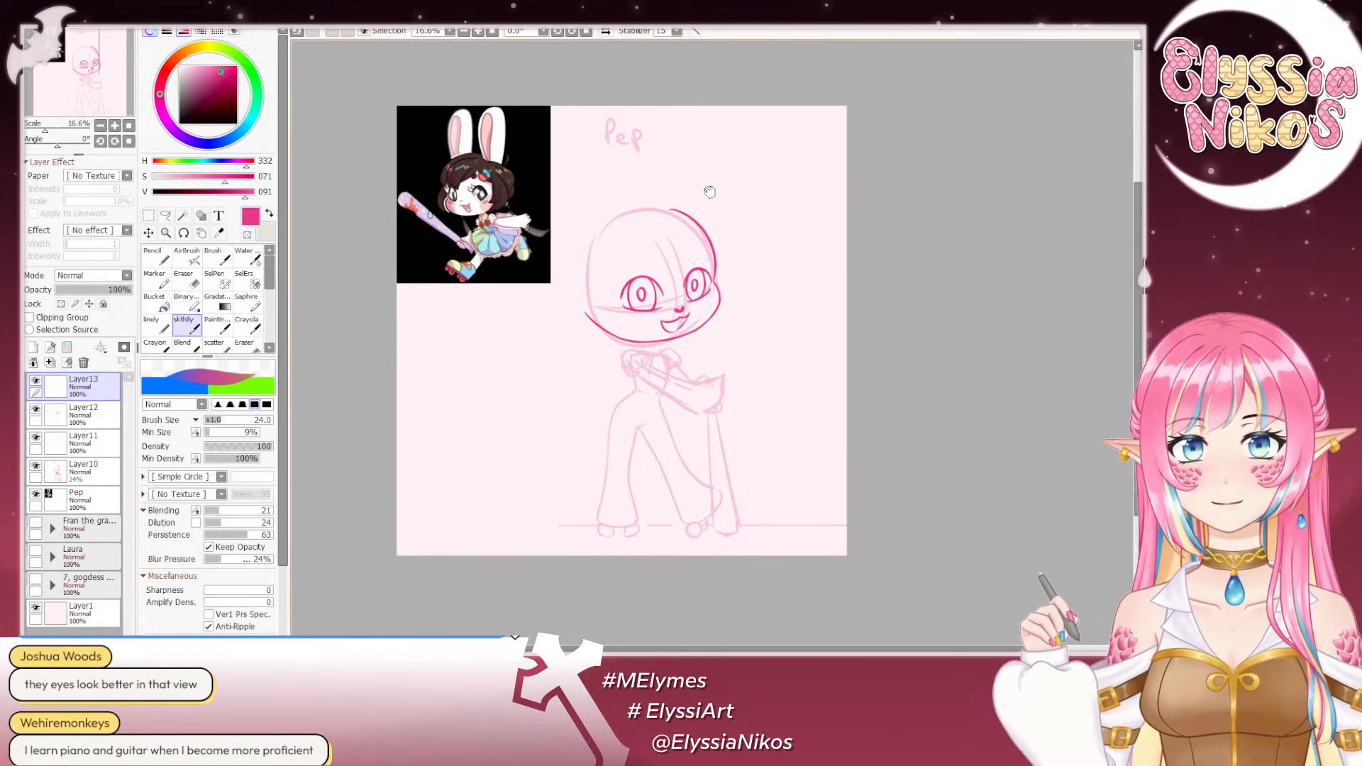
- Try long rabbit-ear strokes rising from the top of the head on the new layer with the sketch brush at size 44
drag(657, 206, 708, 144)
key(ctrl+z)
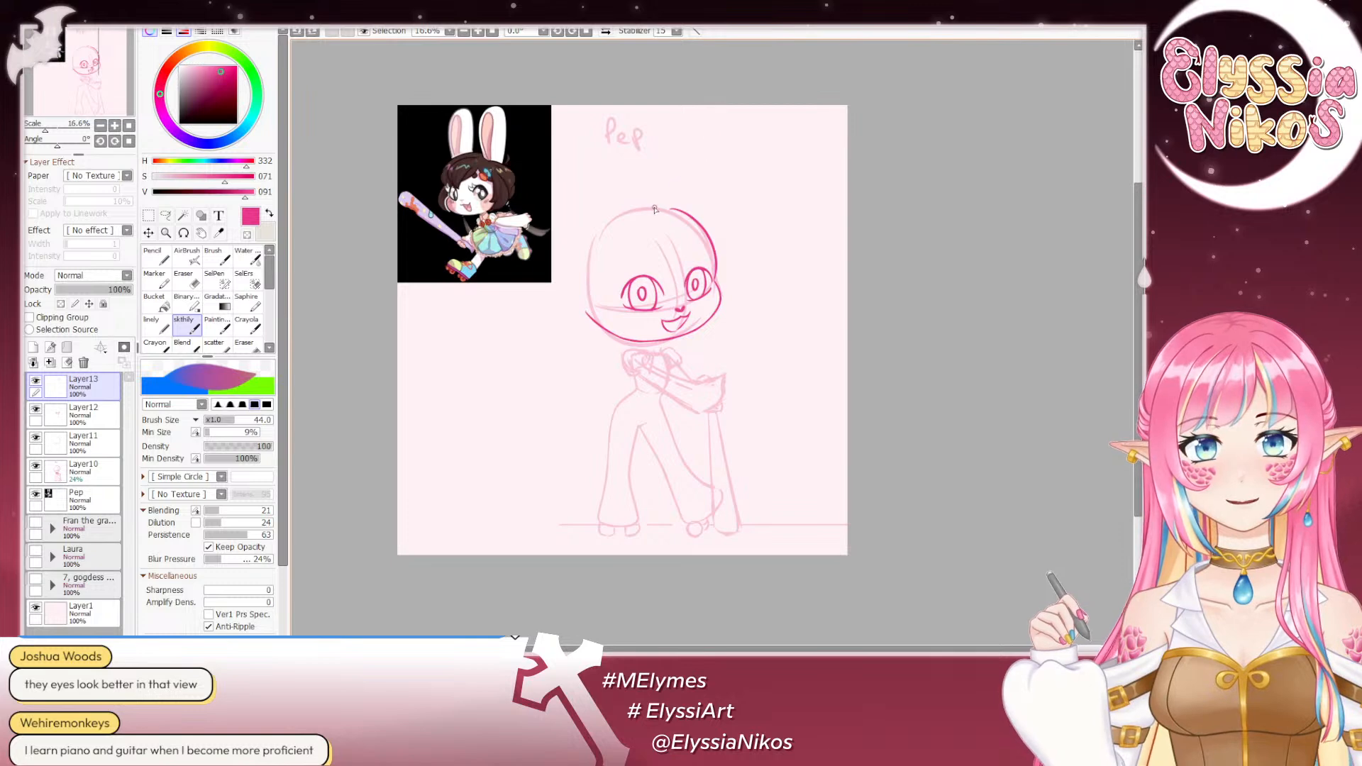
drag(652, 206, 722, 138)
drag(604, 223, 623, 145)
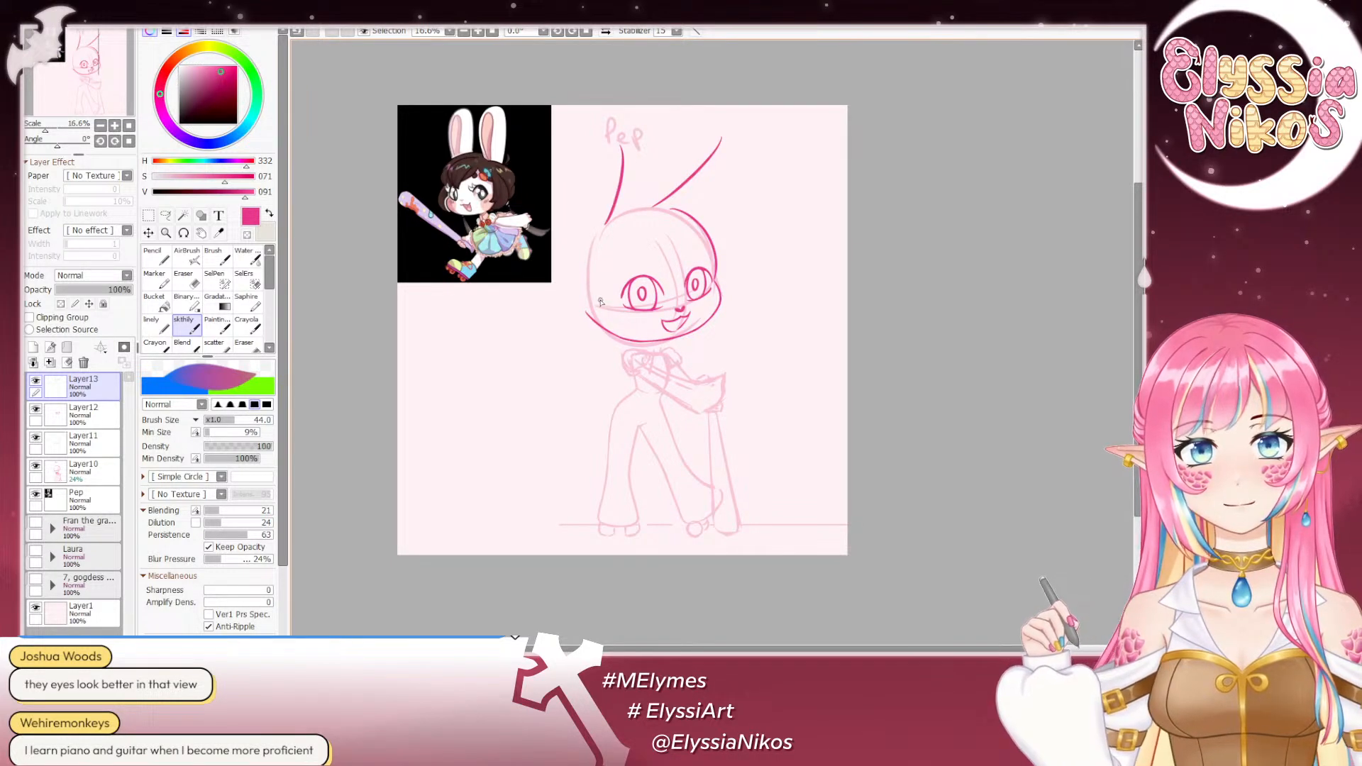
key(ctrl+z)
key(ctrl+z)
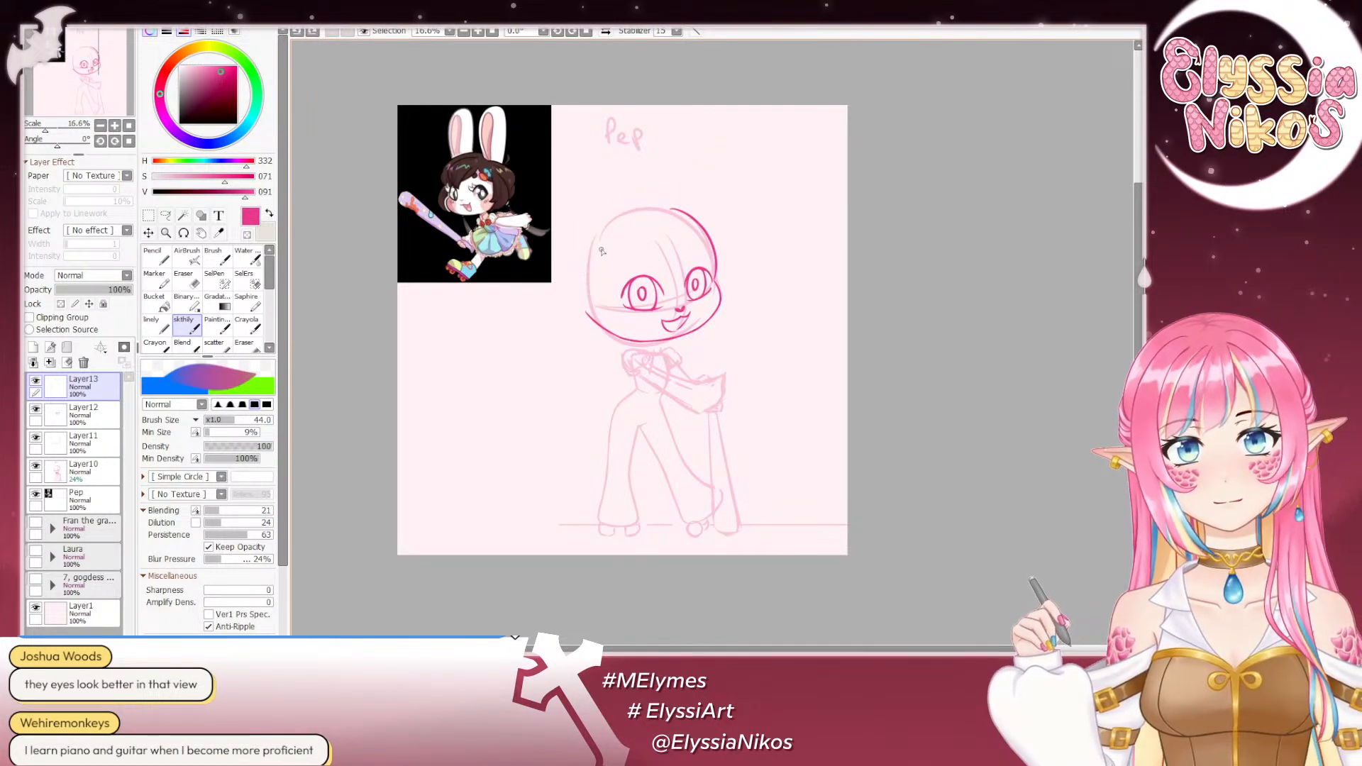
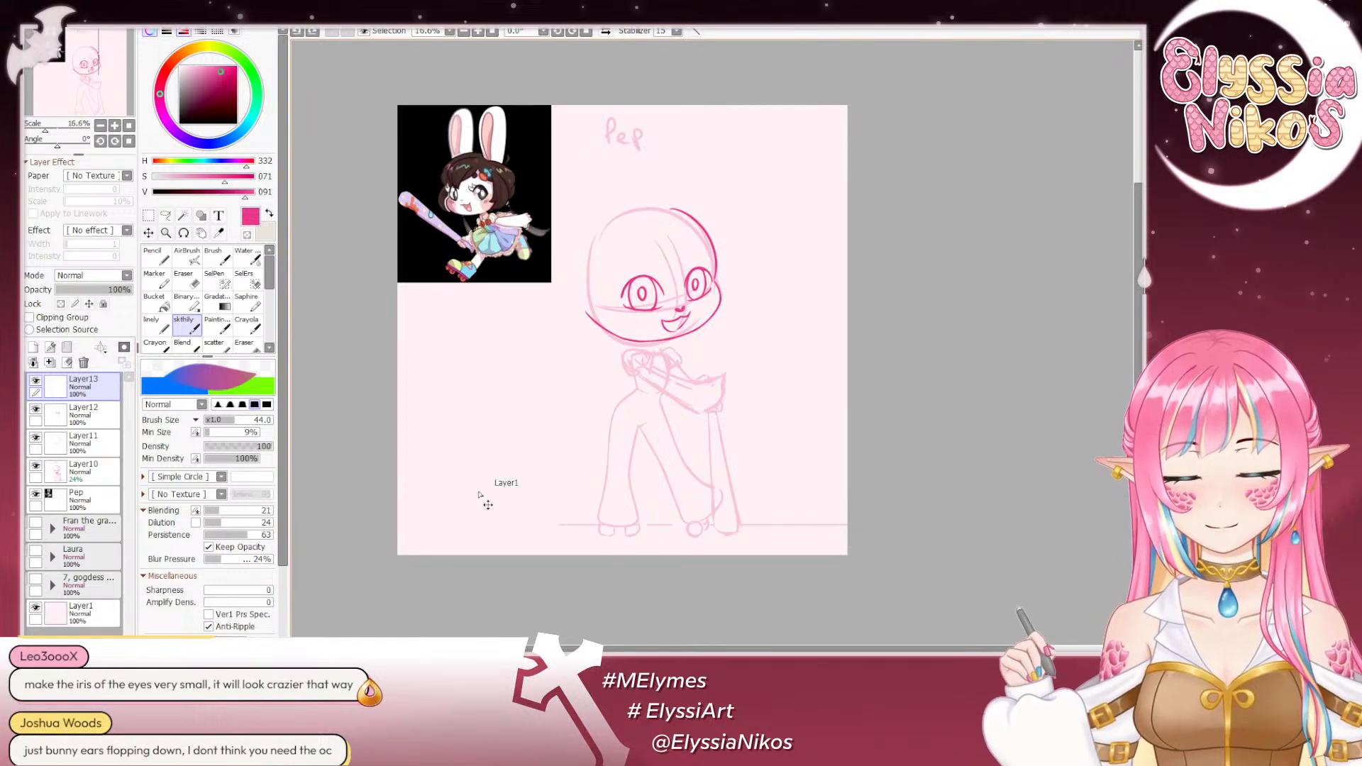
- Add a new layer above the earlier ear-attempt layer and examine the rabbit ears in the chibi and full-size references
key(ctrl+shift+n)
scroll(383, 105, up, 6)
scroll(359, 186, up, 3)
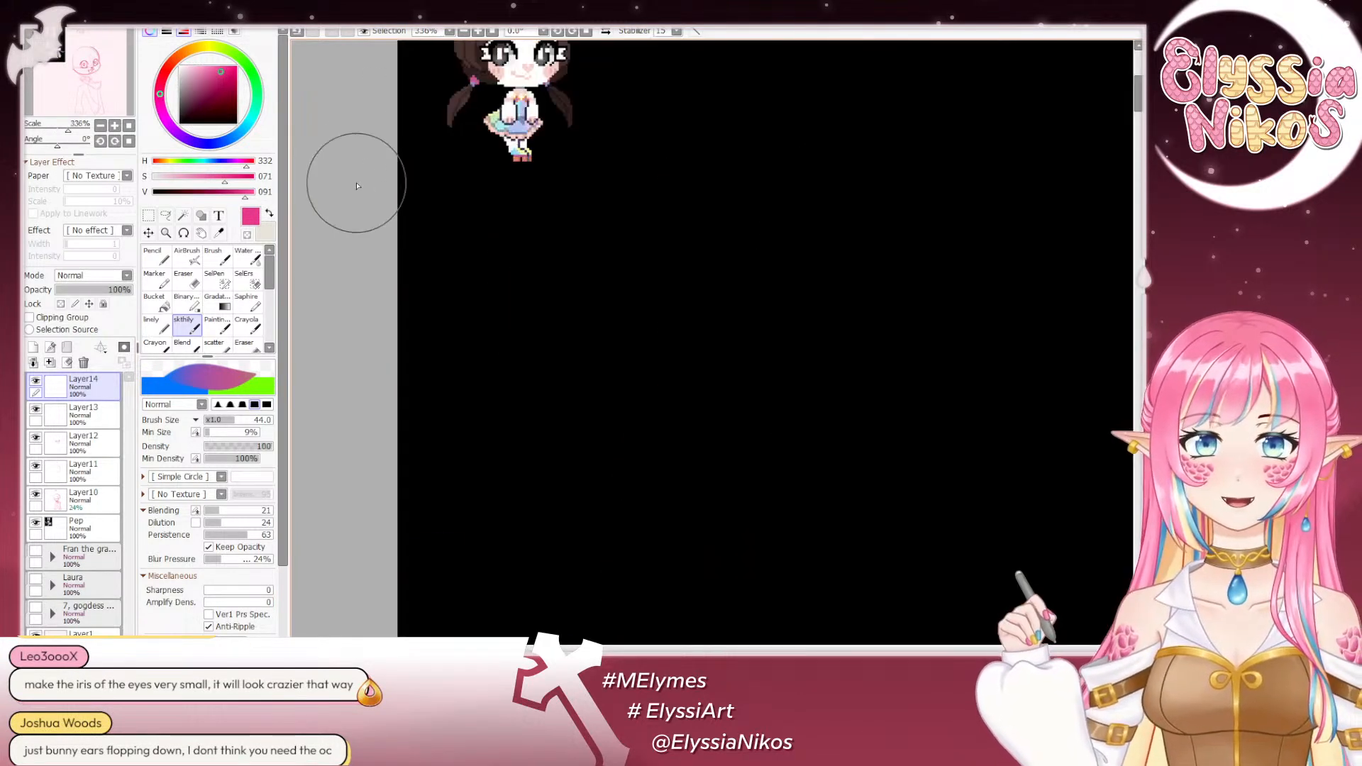
scroll(427, 257, down, 3)
scroll(383, 138, up, 3)
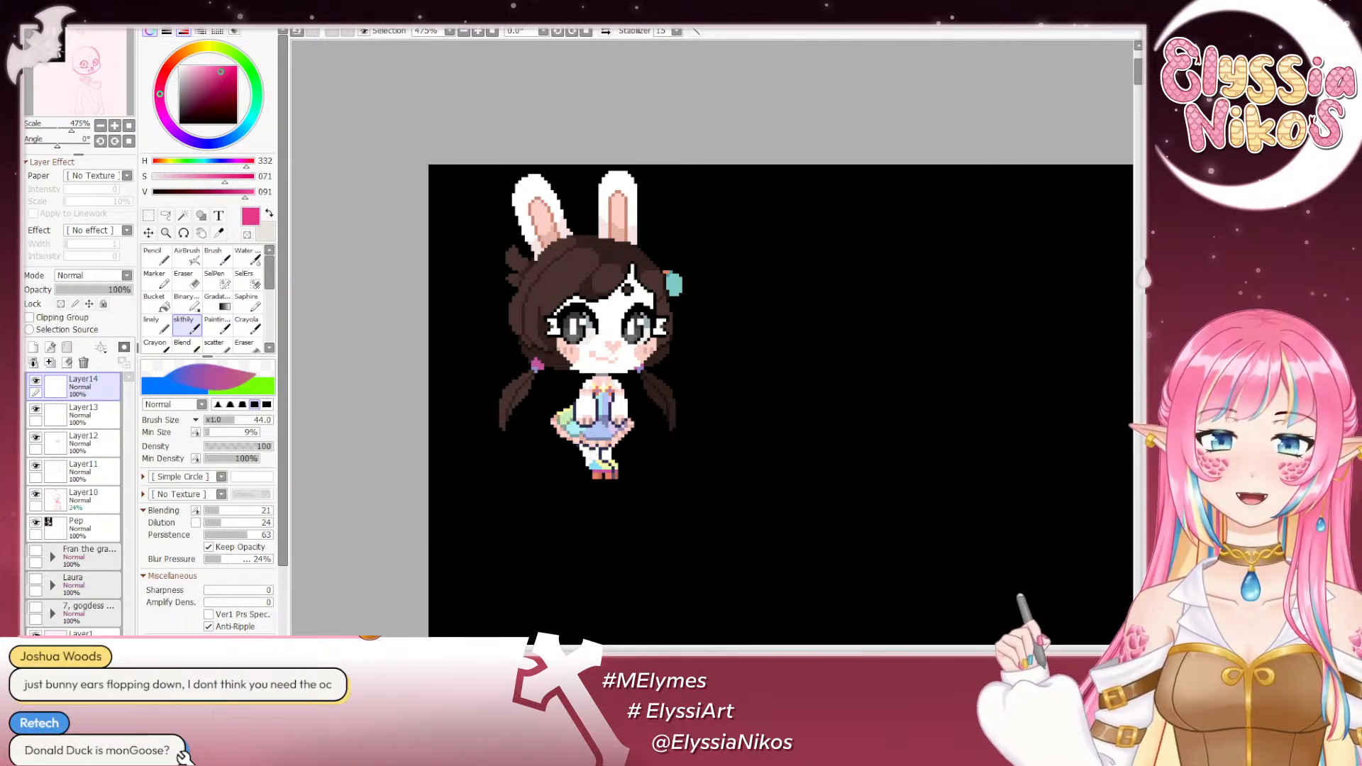
scroll(452, 284, down, 17)
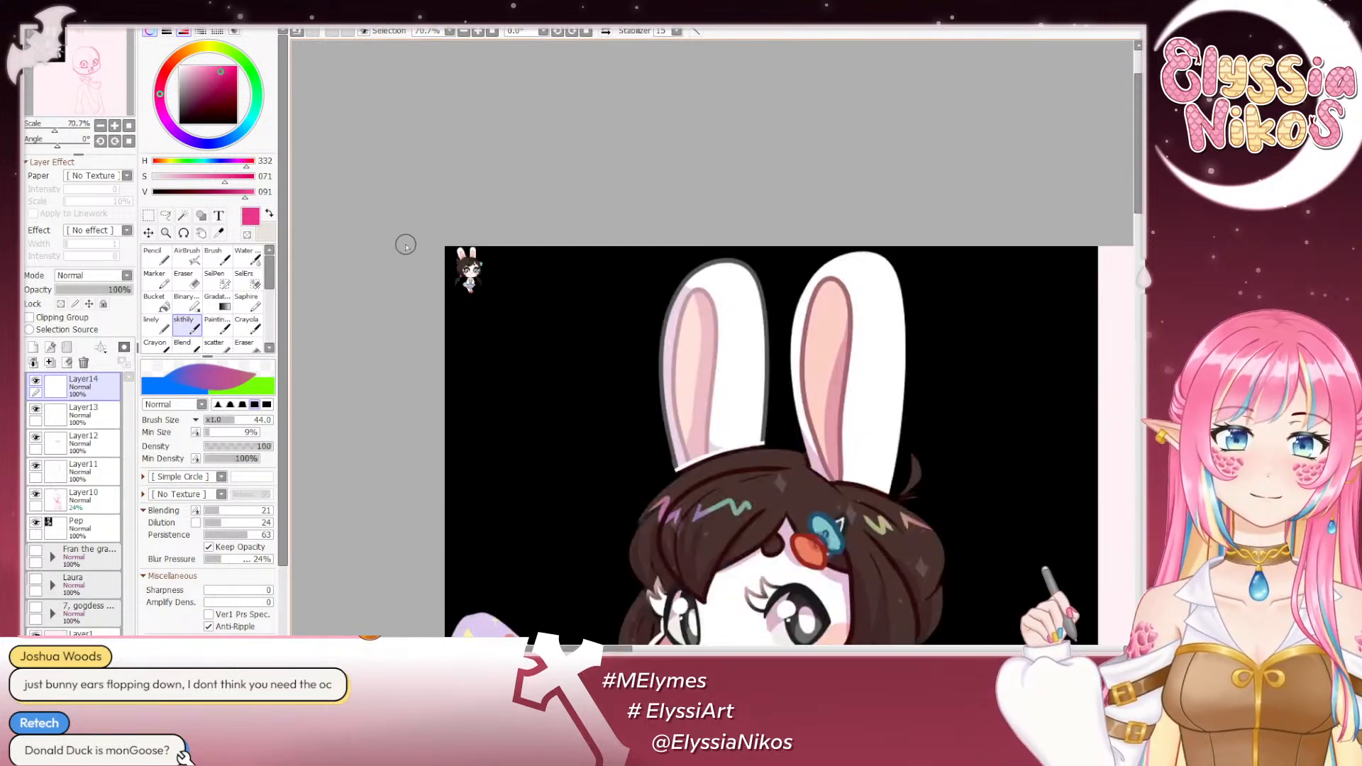
scroll(734, 518, up, 1)
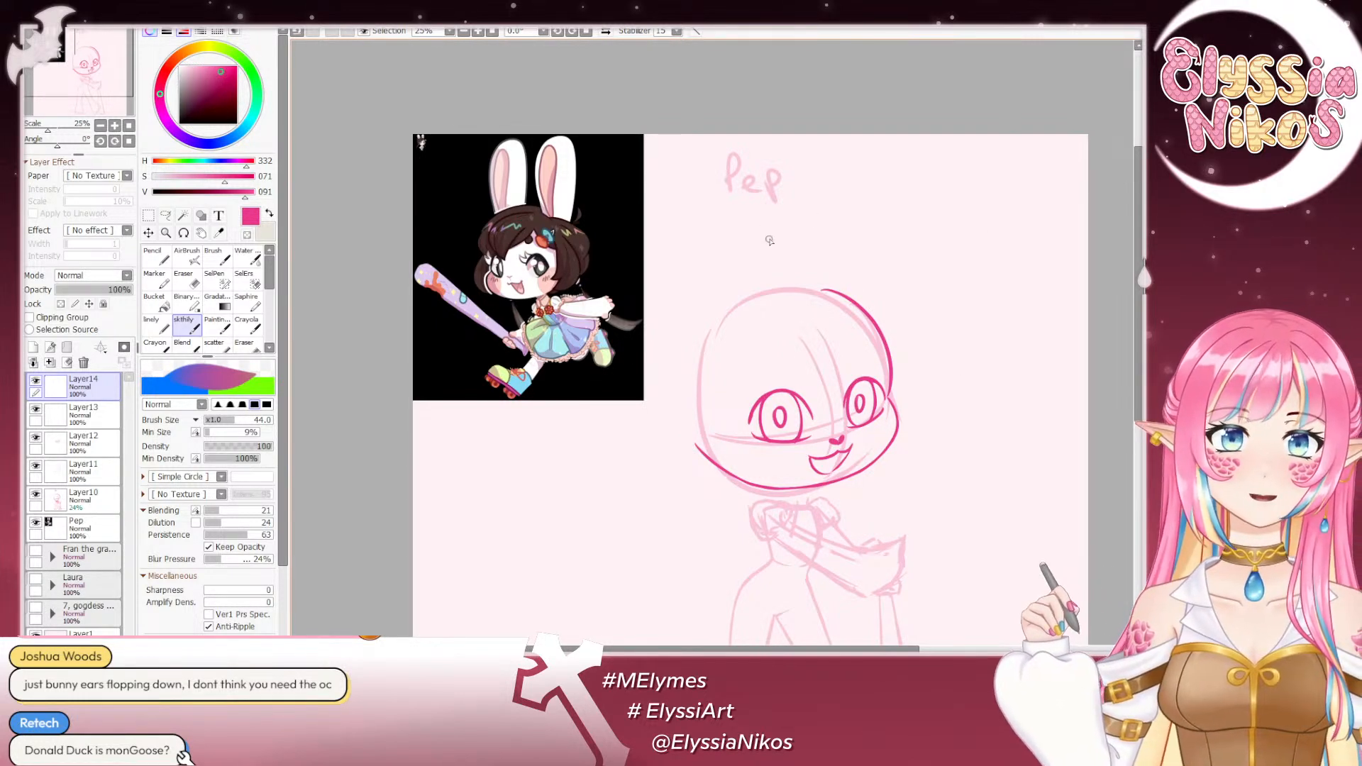
scroll(600, 134, down, 3)
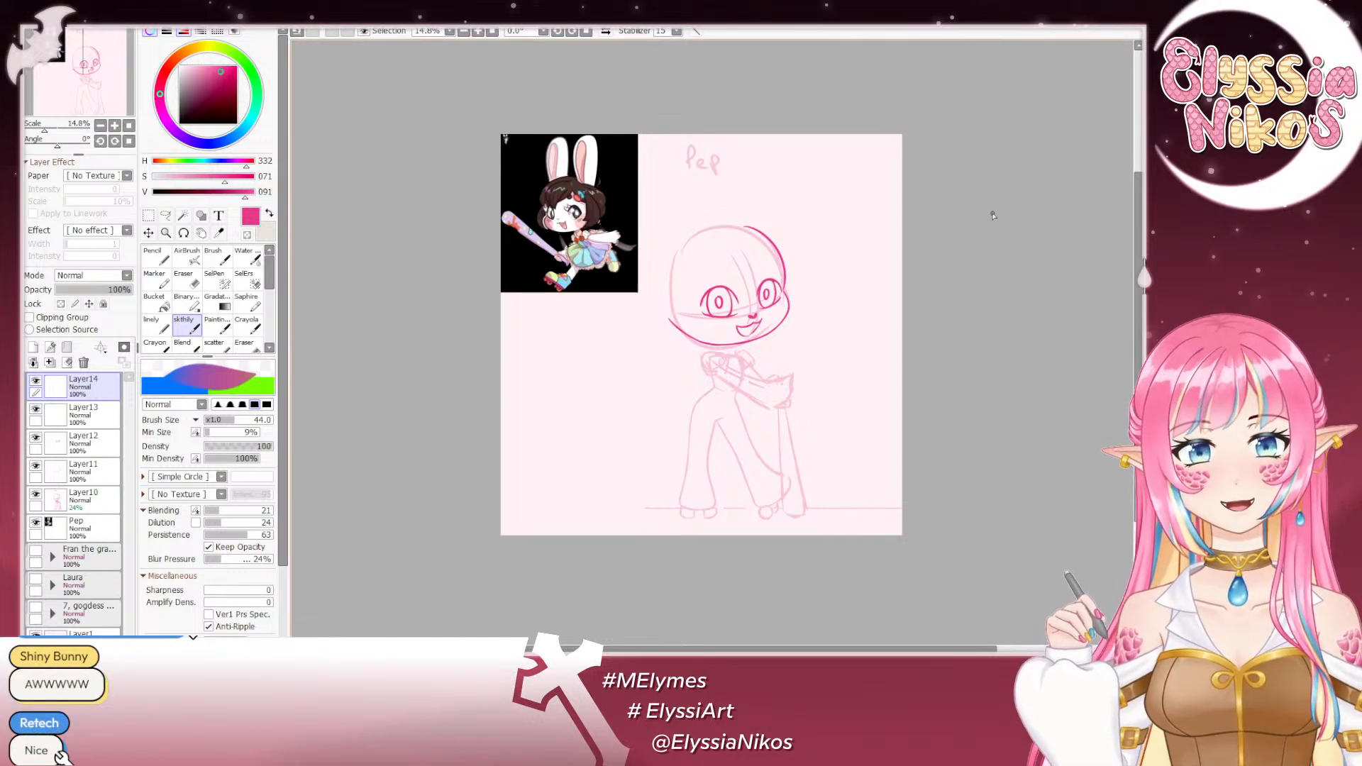
- Sketch the upright ear's first line and the tilted ear's upper edge and rounded tip at brush size 44, undoing unsuitable strokes
click(114, 126)
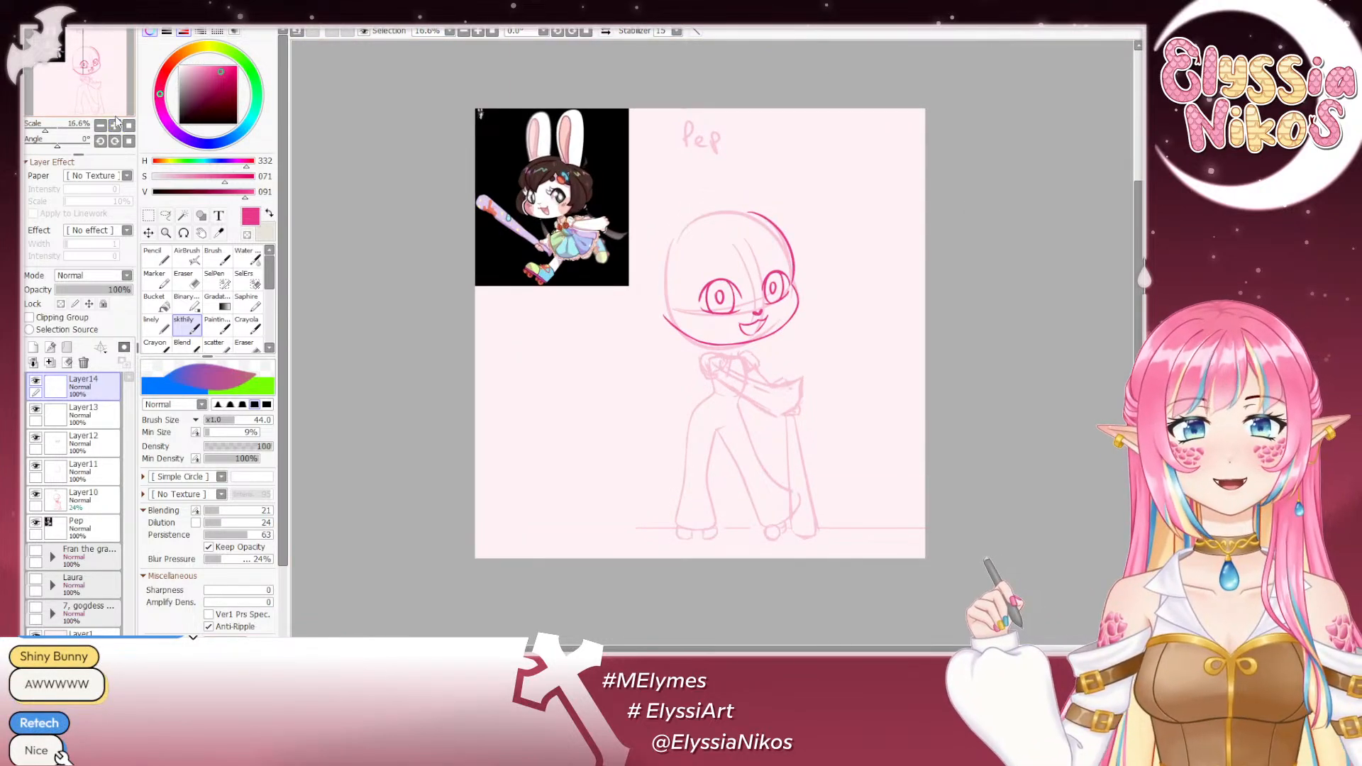
drag(780, 322, 711, 254)
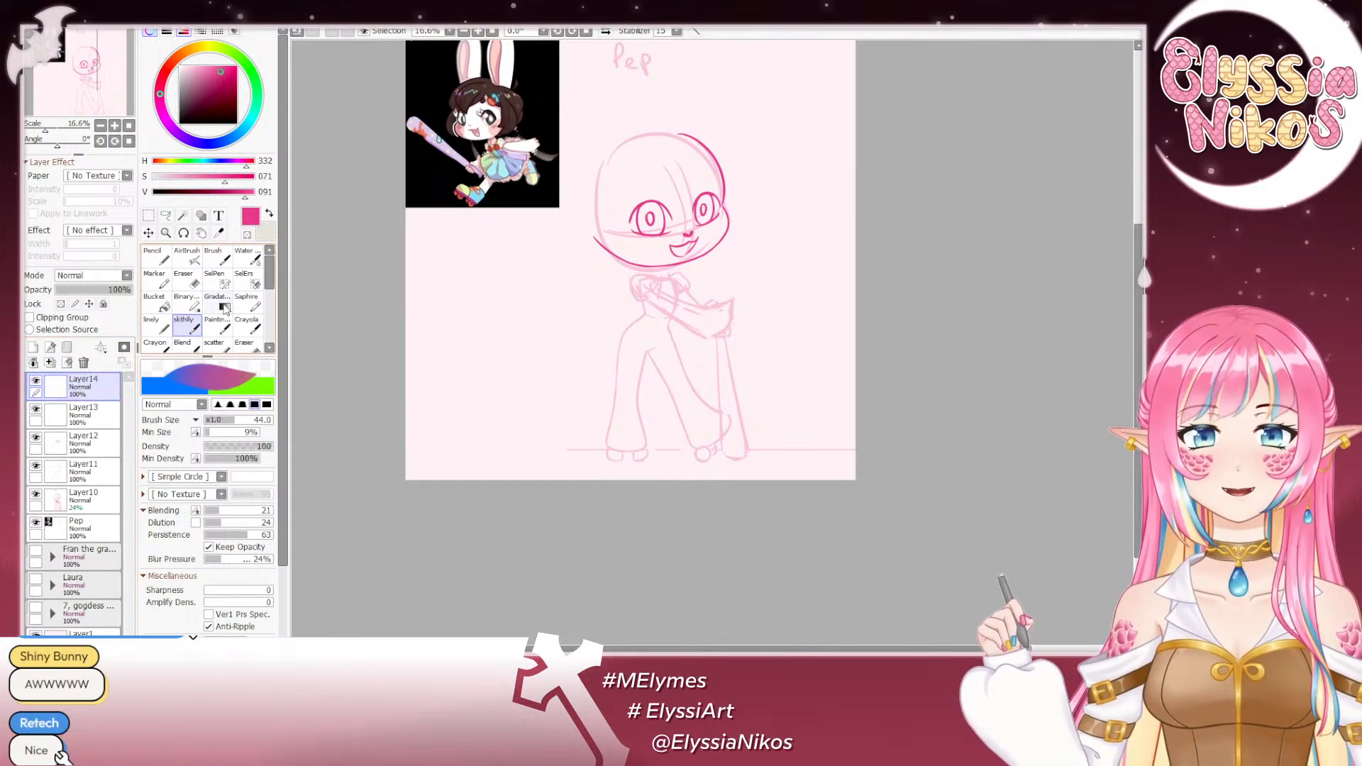
drag(746, 72, 842, 234)
drag(763, 307, 795, 220)
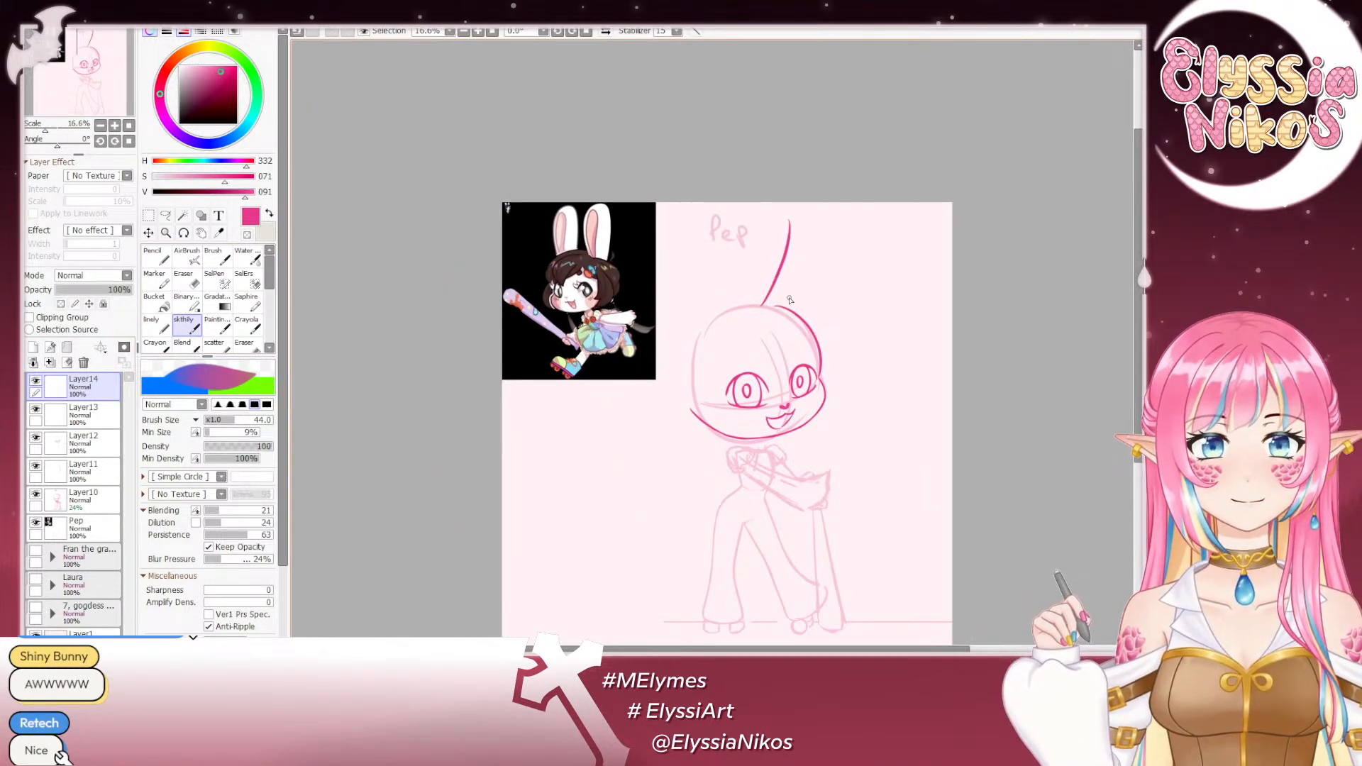
key(ctrl+z)
drag(763, 306, 804, 220)
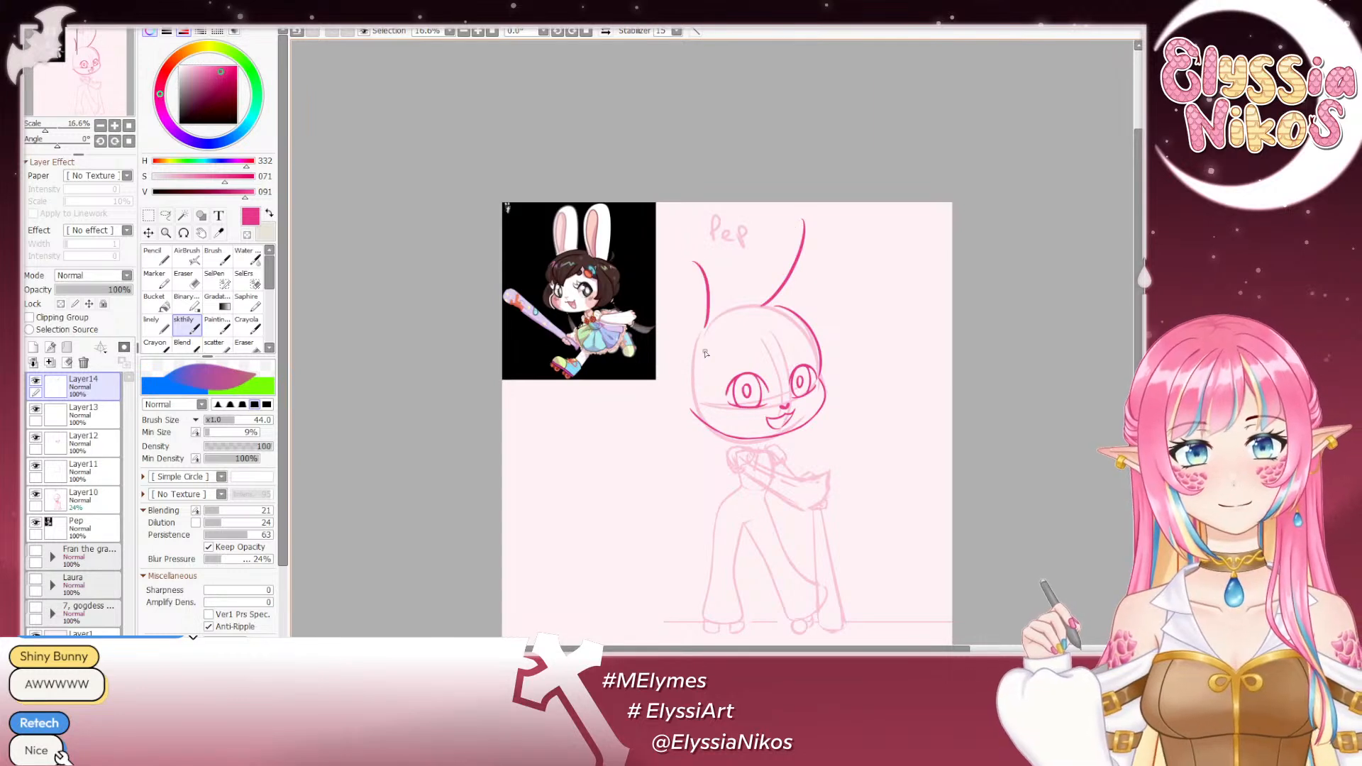
key(ctrl+z)
drag(769, 305, 843, 257)
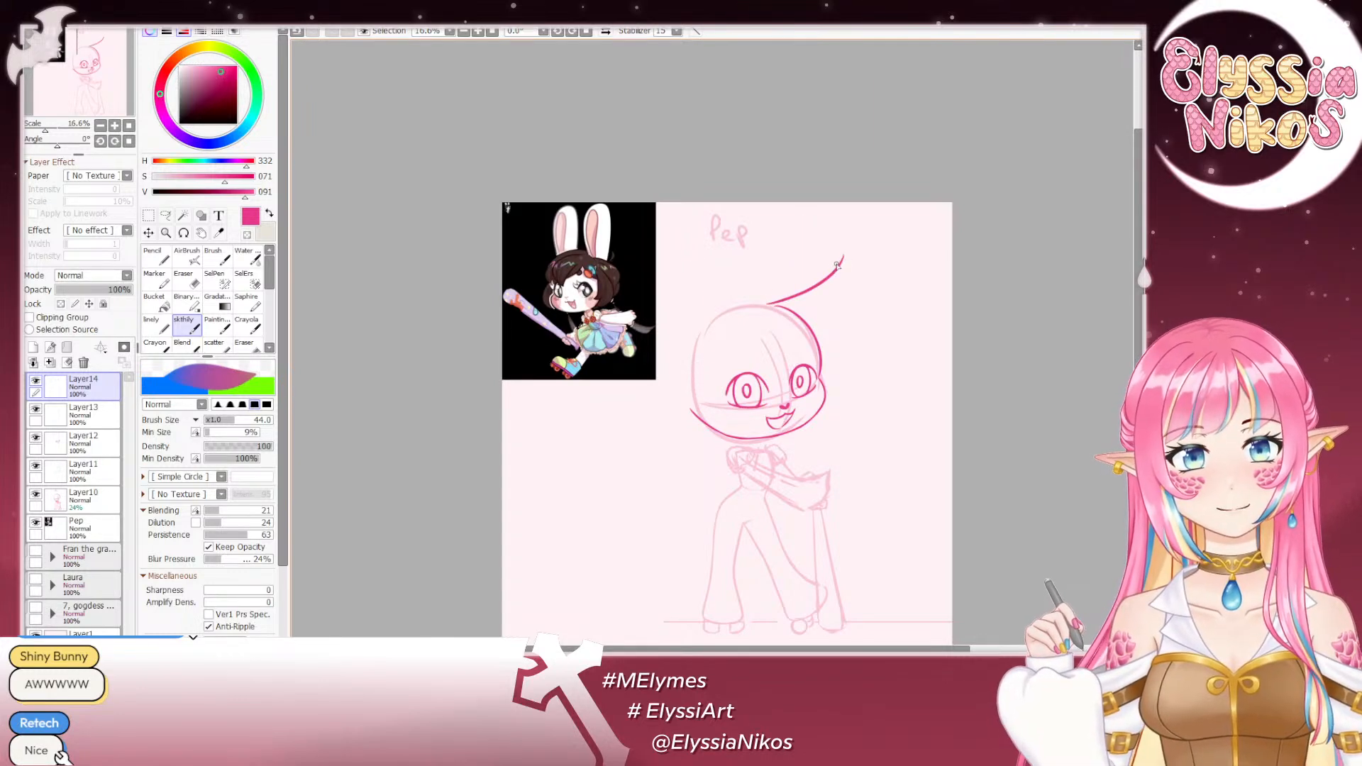
mouse_move(711, 323)
mouse_down()
mouse_move(739, 257)
mouse_move(831, 240)
mouse_move(847, 271)
mouse_move(837, 236)
mouse_move(851, 277)
mouse_move(827, 255)
mouse_move(856, 274)
mouse_move(850, 298)
mouse_move(793, 313)
mouse_up()
key(ctrl+z)
key(ctrl+z)
- Draw the tilted ear's lower edge from the rounded tip back down to the head, redoing unsuitable strokes
key(ctrl+z)
key(ctrl+z)
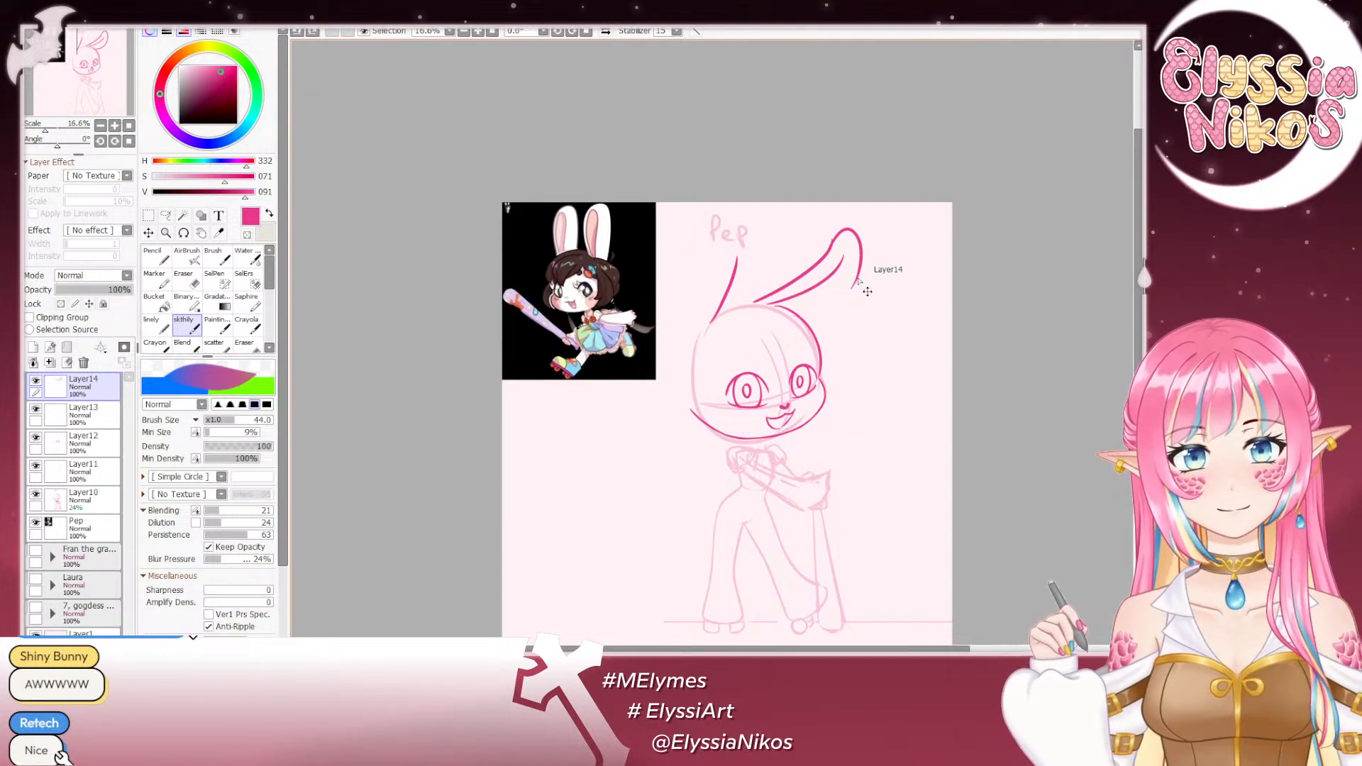
drag(861, 272, 790, 307)
key(ctrl+z)
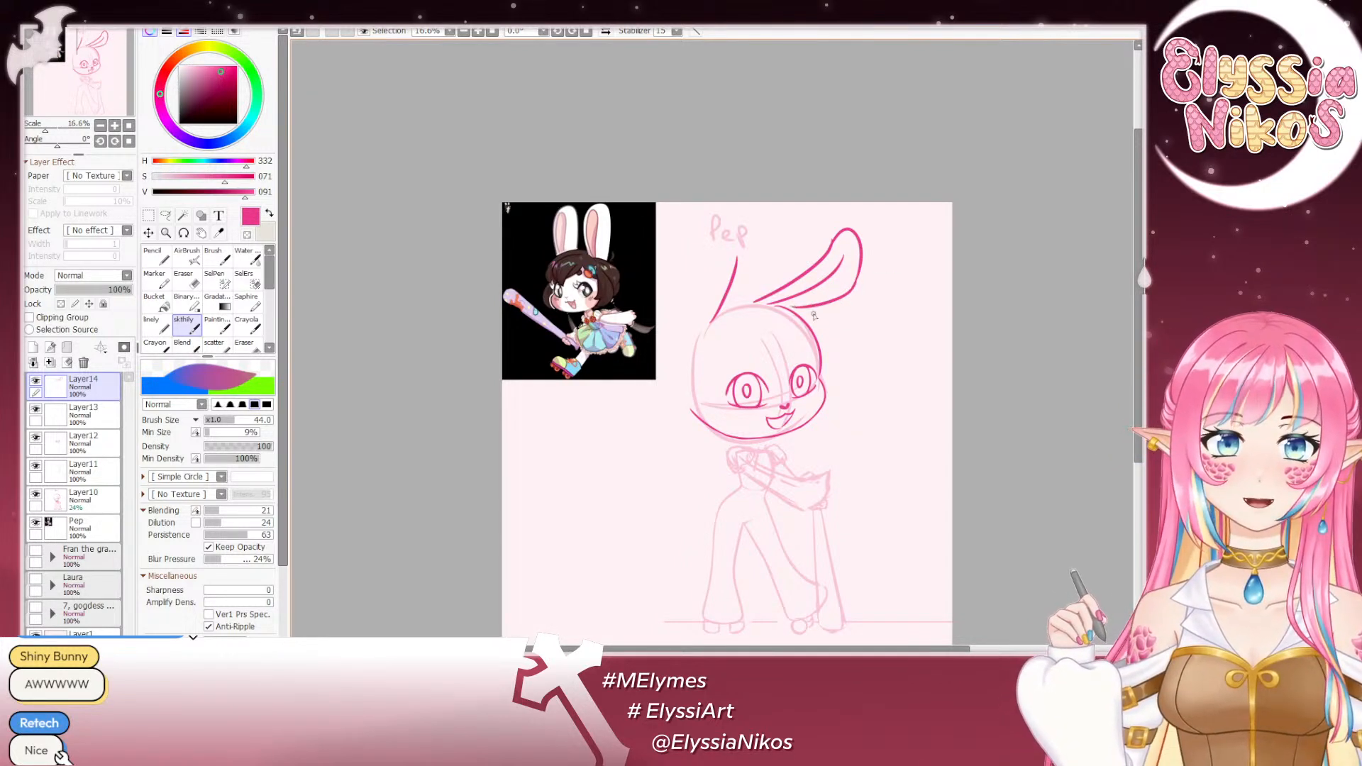
key(ctrl+z)
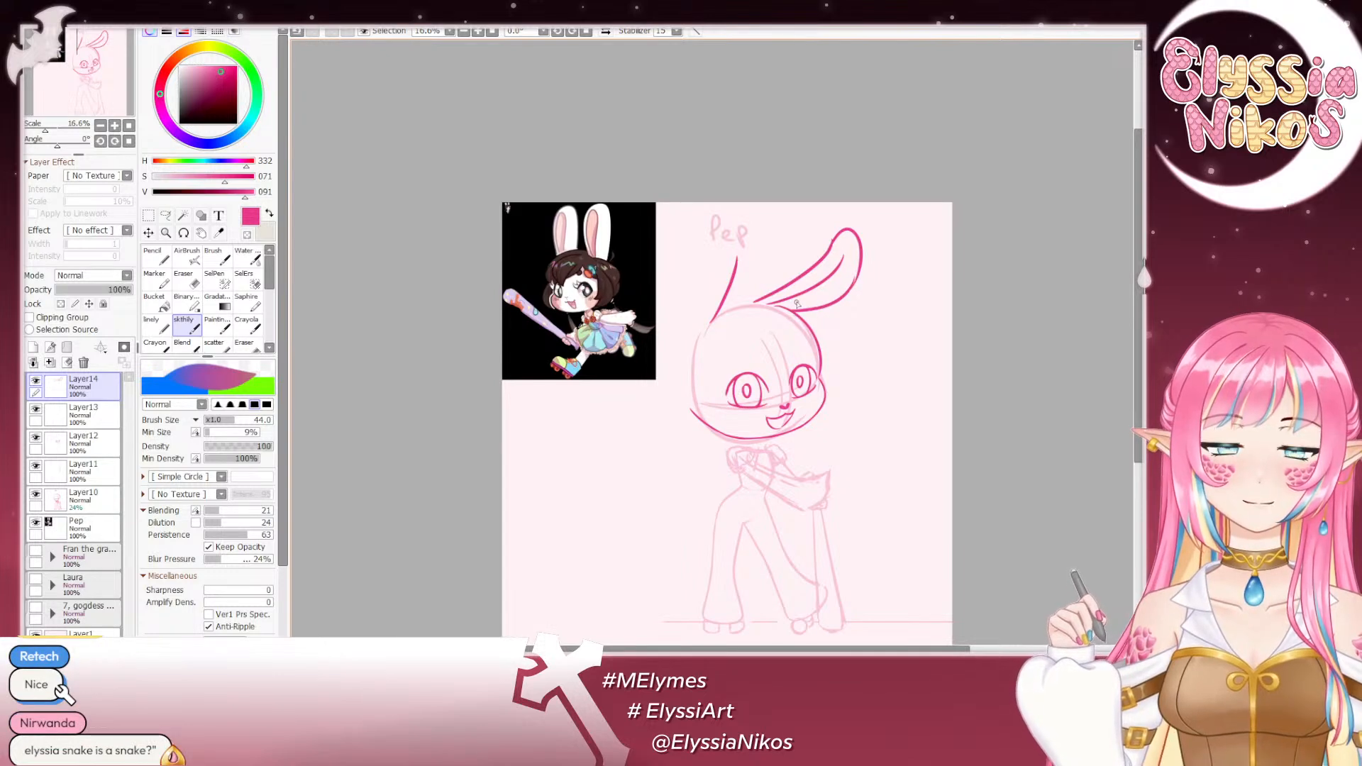
mouse_move(798, 293)
mouse_down()
mouse_move(844, 254)
mouse_move(785, 305)
mouse_up()
- Sketch the narrow inner contour inside the tilted ear, undoing unsuitable strokes
key(ctrl+z)
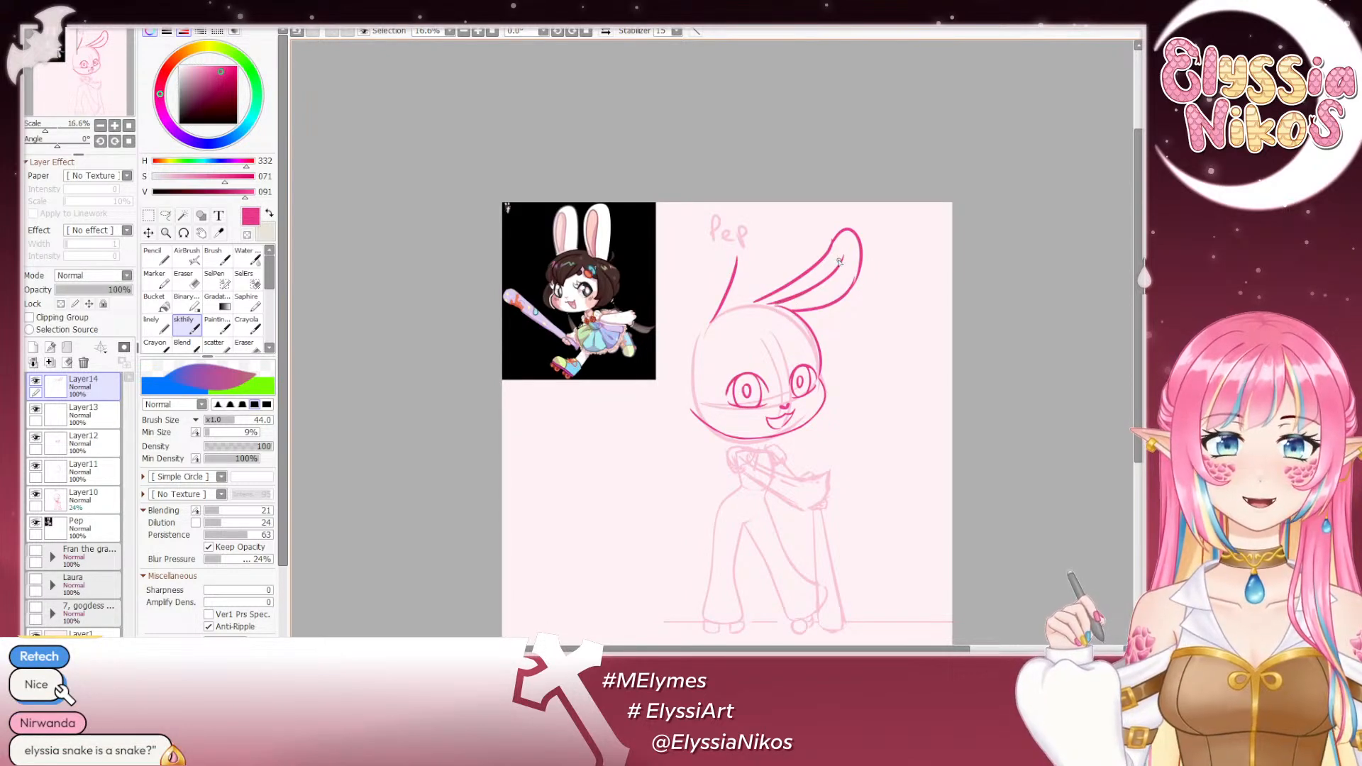
key(ctrl+z)
mouse_move(840, 270)
mouse_down()
mouse_move(850, 261)
mouse_move(836, 290)
mouse_move(801, 305)
mouse_move(851, 261)
mouse_up()
key(ctrl+z)
key(ctrl+z)
key(ctrl+z)
key(ctrl+z)
key(ctrl+z)
key(ctrl+z)
key(ctrl+z)
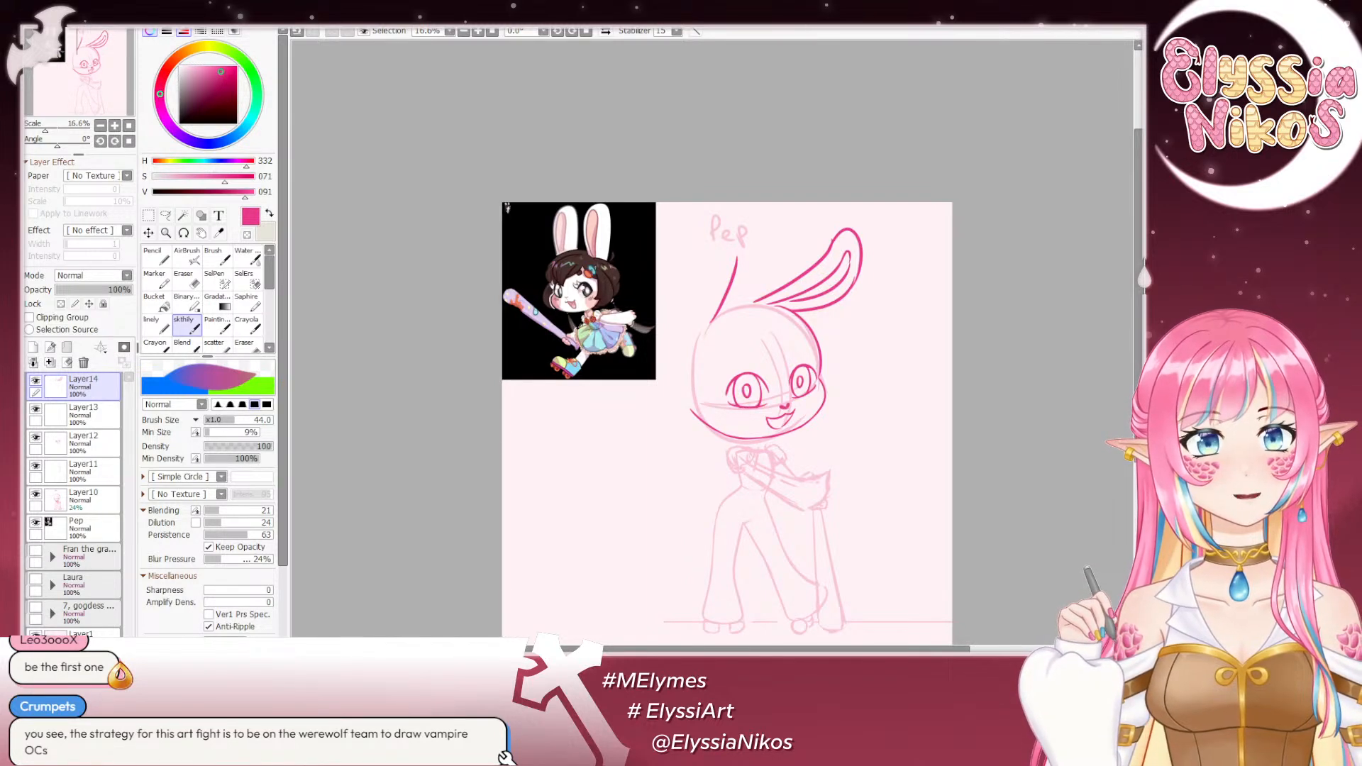
- Check the reference's head up close, then extend the upright ear's single line into a narrow inner-ear contour with a pointed tip
scroll(557, 301, up, 6)
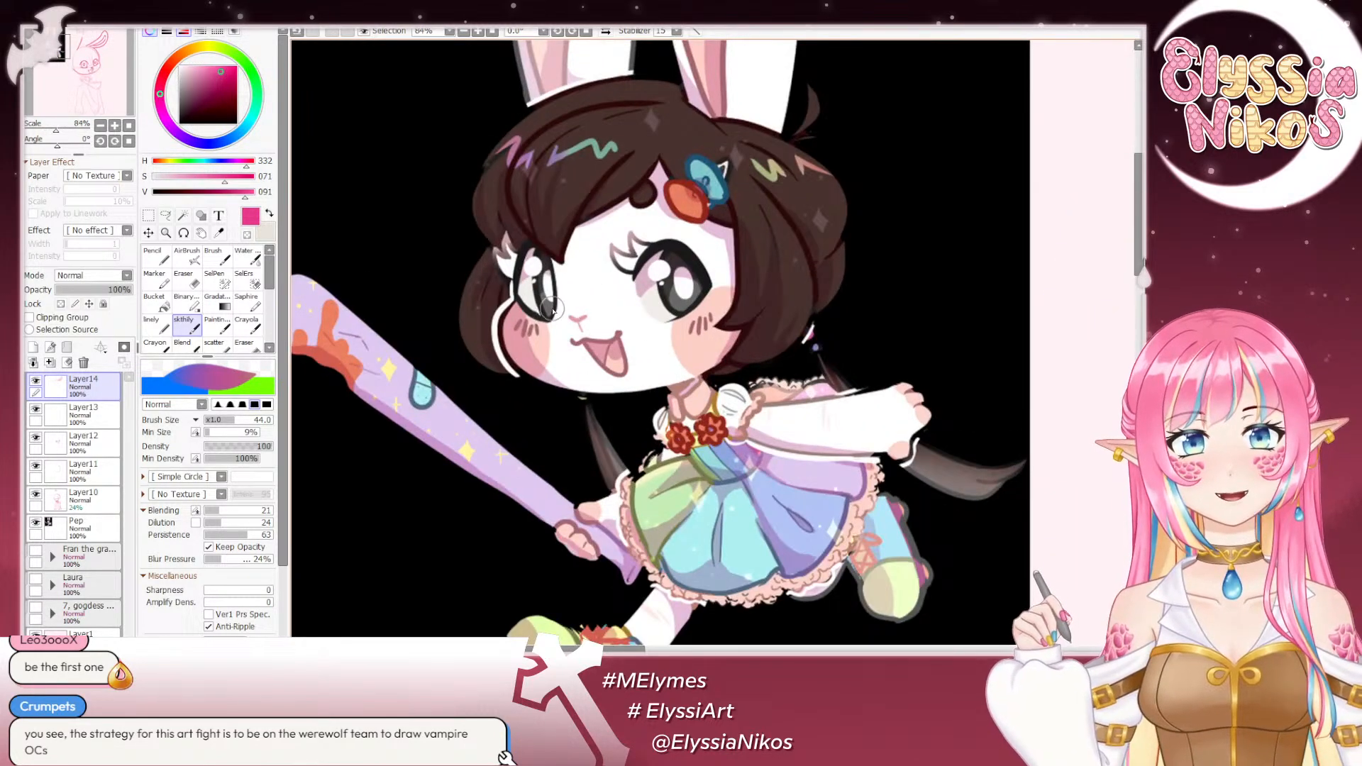
scroll(553, 309, down, 5)
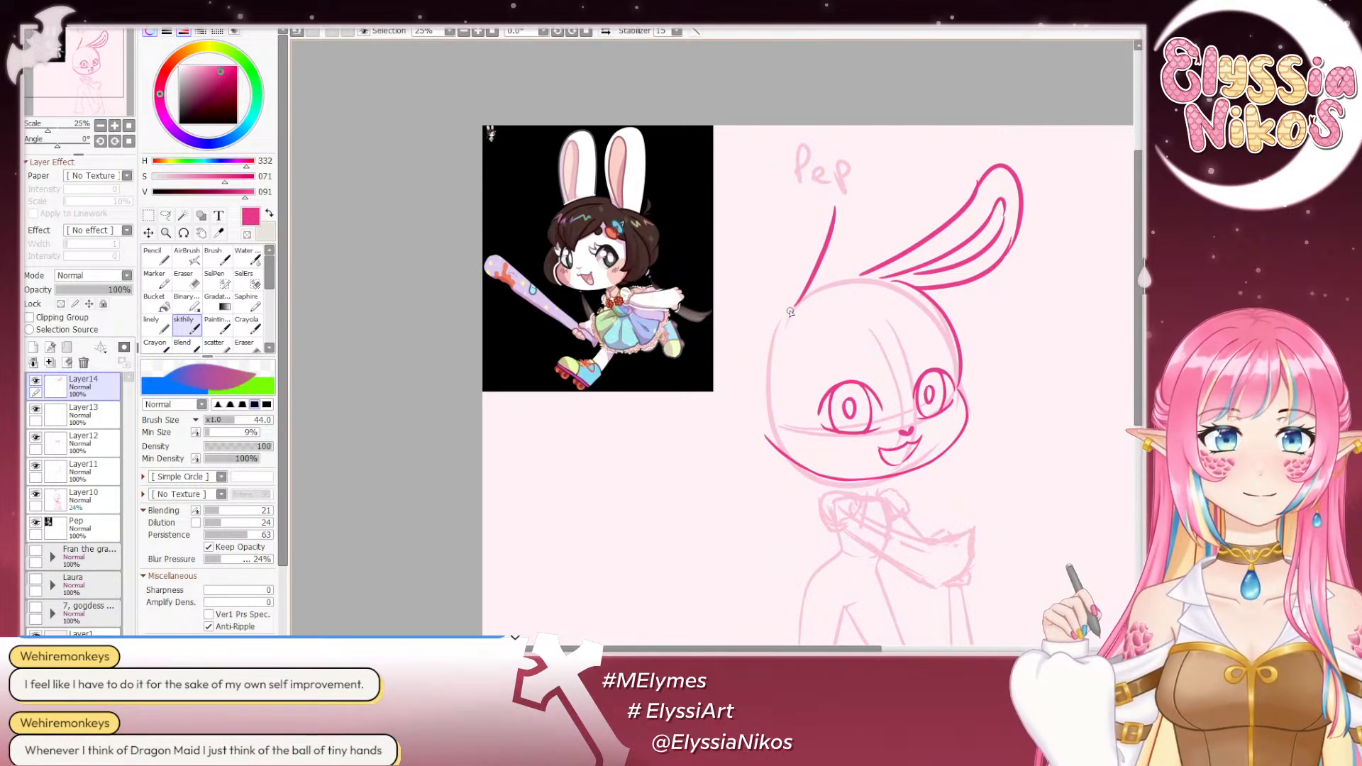
drag(835, 217, 844, 175)
key(ctrl+z)
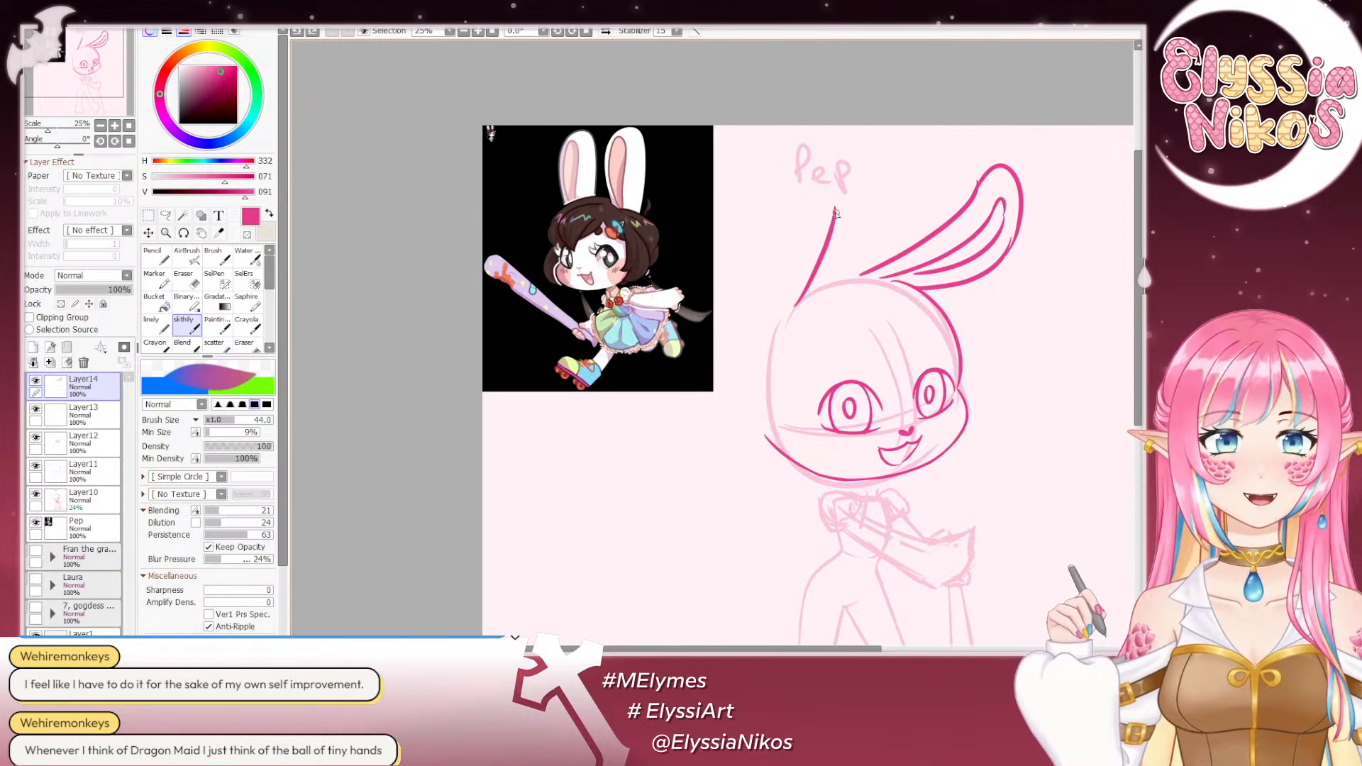
mouse_move(835, 218)
mouse_down()
mouse_move(852, 181)
mouse_move(831, 272)
mouse_up()
key(ctrl+z)
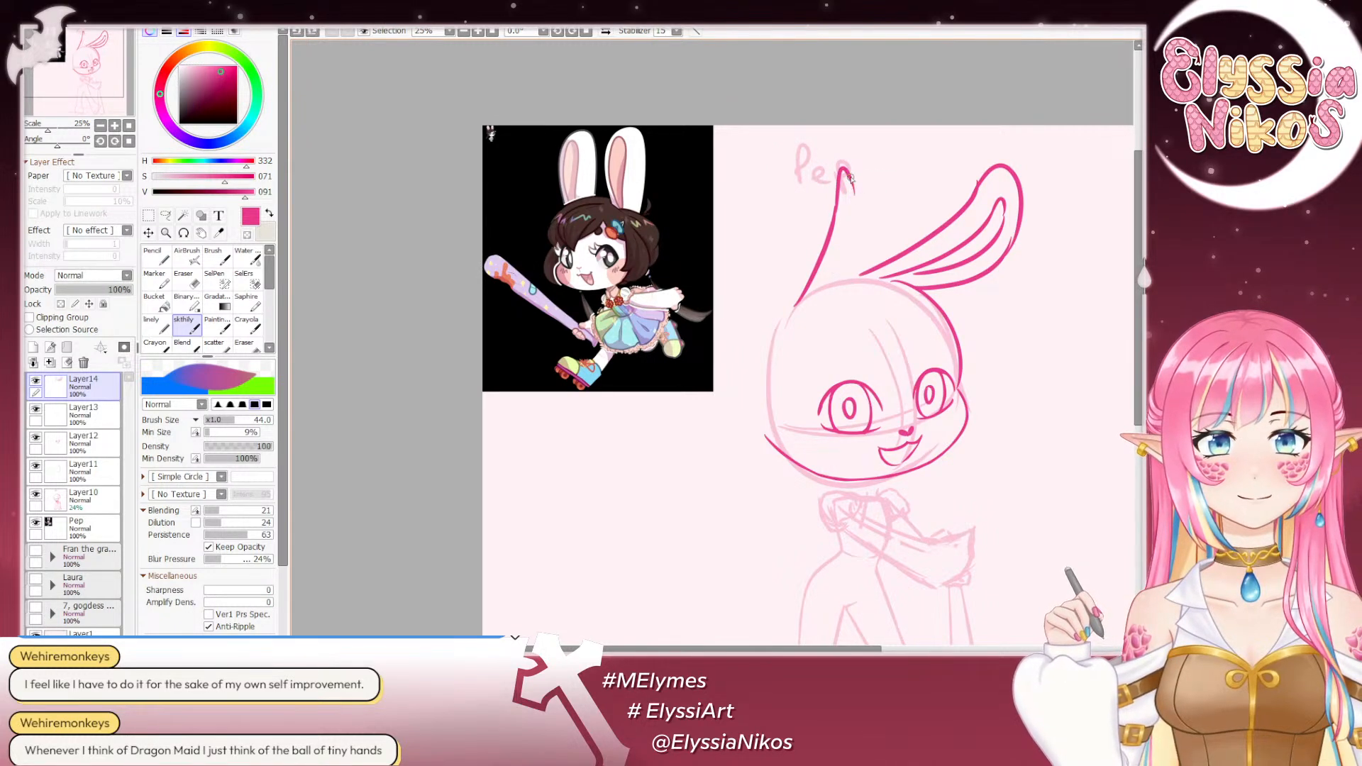
drag(848, 176, 835, 261)
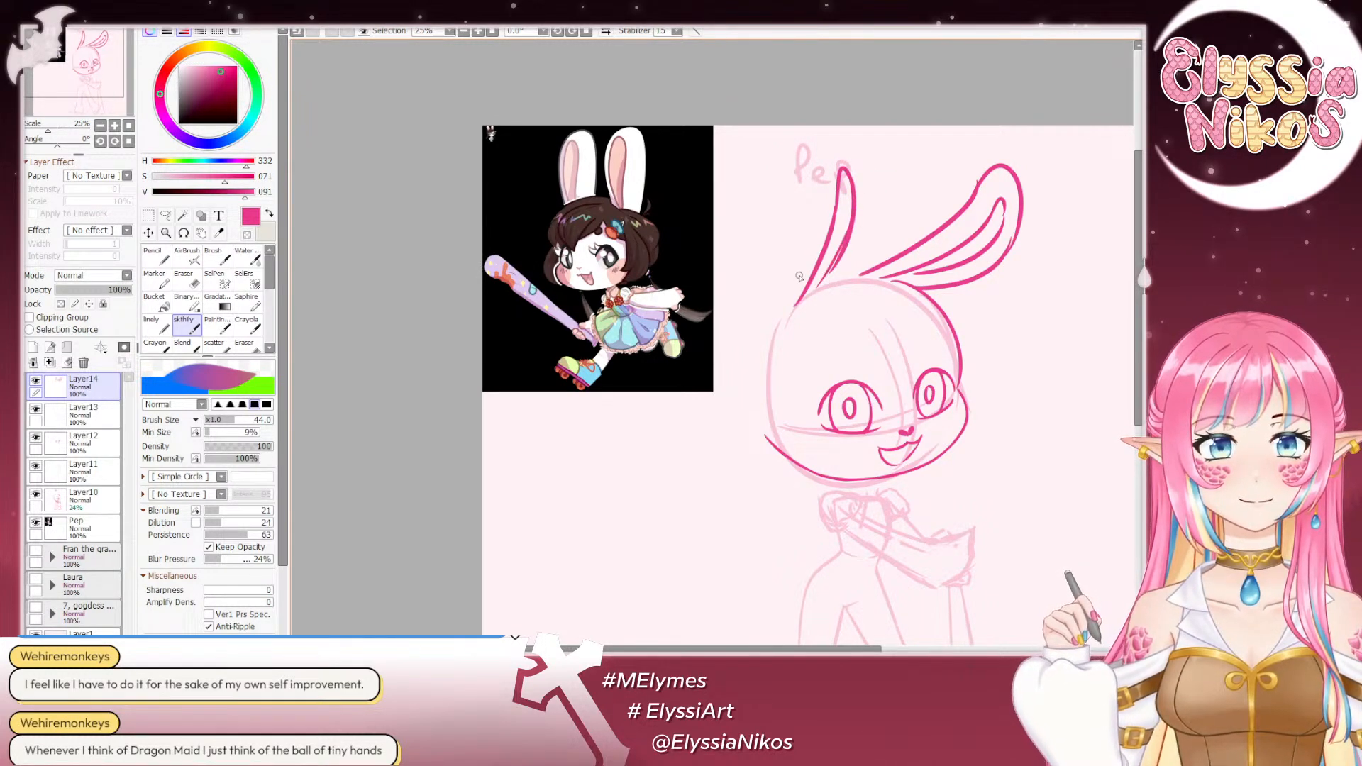
- Draw the upright ear's outer outline around its inner contour, from the head over a rounded tip and back down, undoing unsuitable strokes
mouse_move(772, 325)
mouse_down()
mouse_move(801, 215)
mouse_move(875, 168)
mouse_move(874, 146)
mouse_move(871, 163)
mouse_move(847, 132)
mouse_move(863, 168)
mouse_move(825, 131)
mouse_move(876, 212)
mouse_up()
key(ctrl+z)
key(ctrl+z)
key(ctrl+z)
key(ctrl+z)
key(ctrl+z)
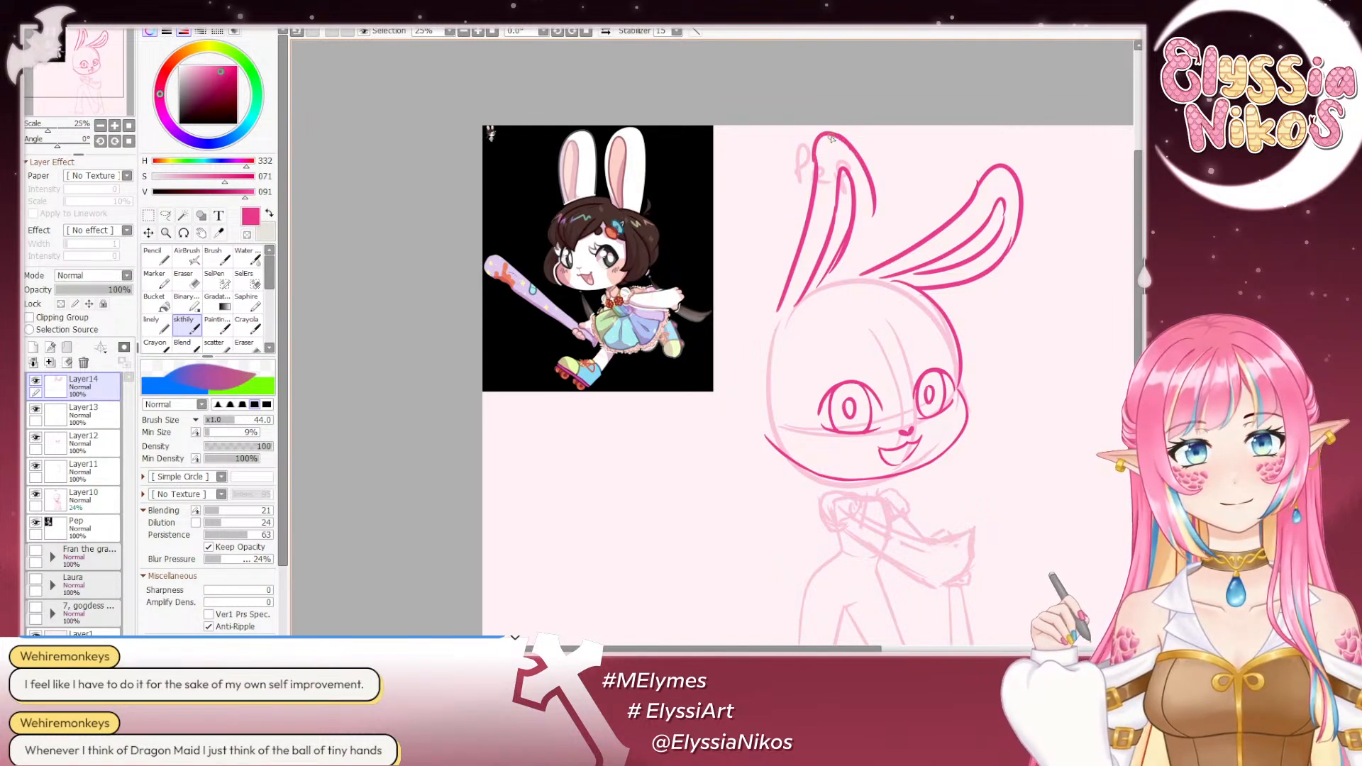
mouse_move(852, 151)
mouse_down()
mouse_move(876, 212)
mouse_move(871, 186)
mouse_move(864, 163)
mouse_move(843, 271)
mouse_up()
key(ctrl+z)
key(ctrl+z)
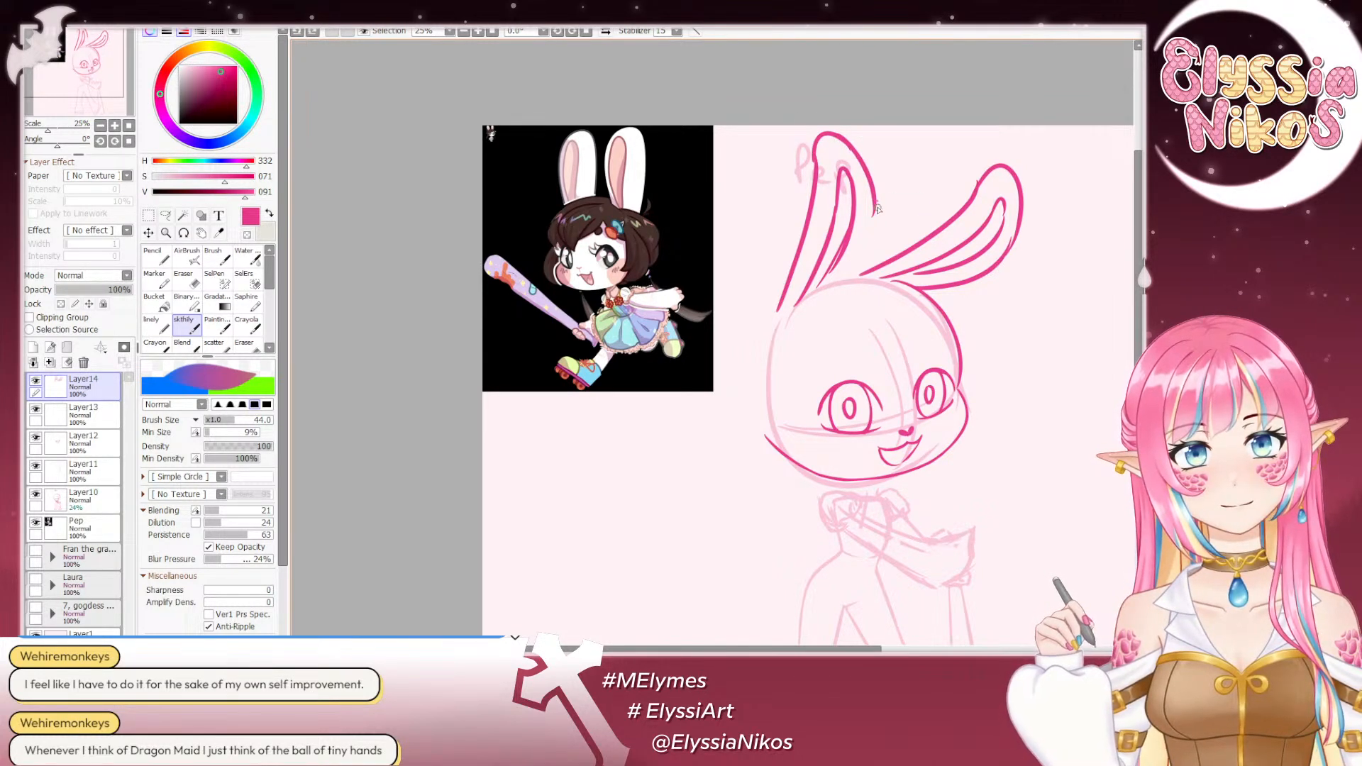
drag(877, 201, 808, 313)
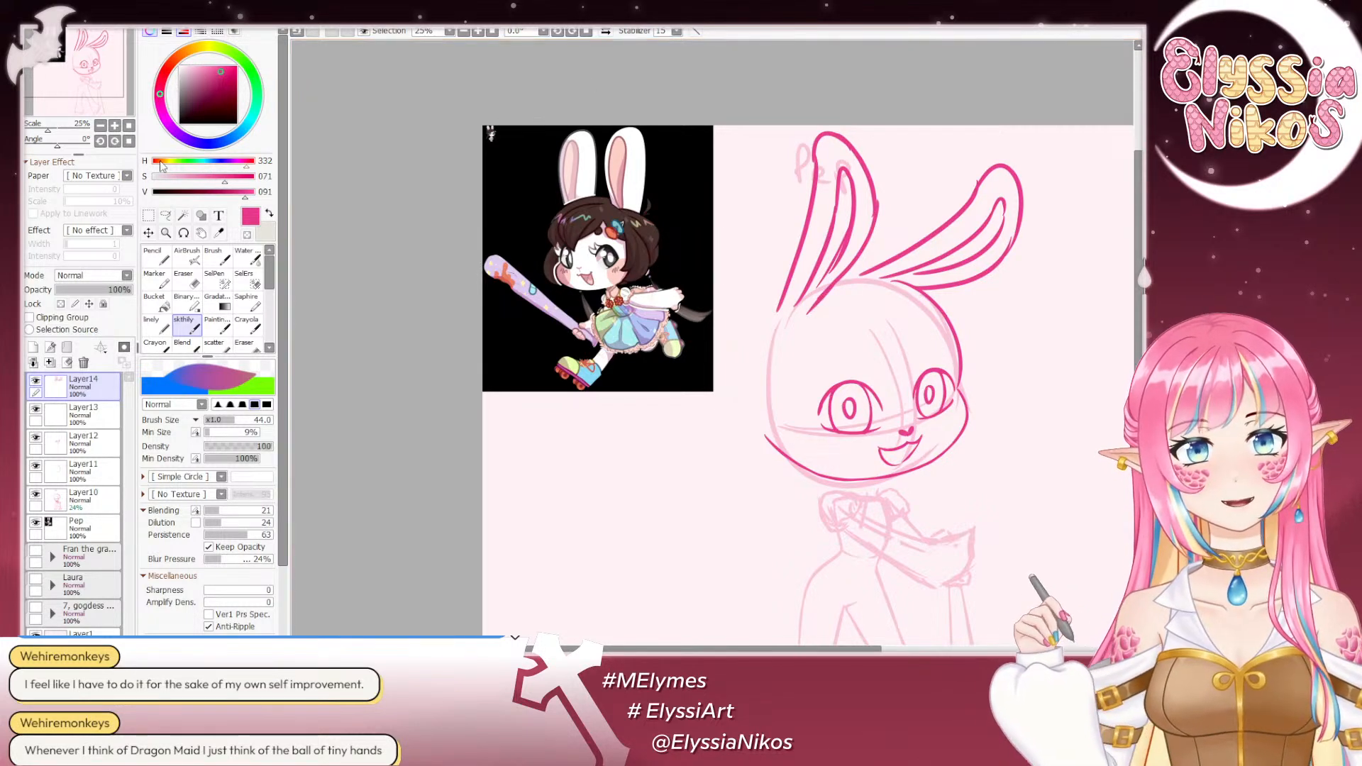
- Check the ears in mirrored view at 12.5% scale, try lassoing the upright ear, then deselect and restore the normal view
click(101, 125)
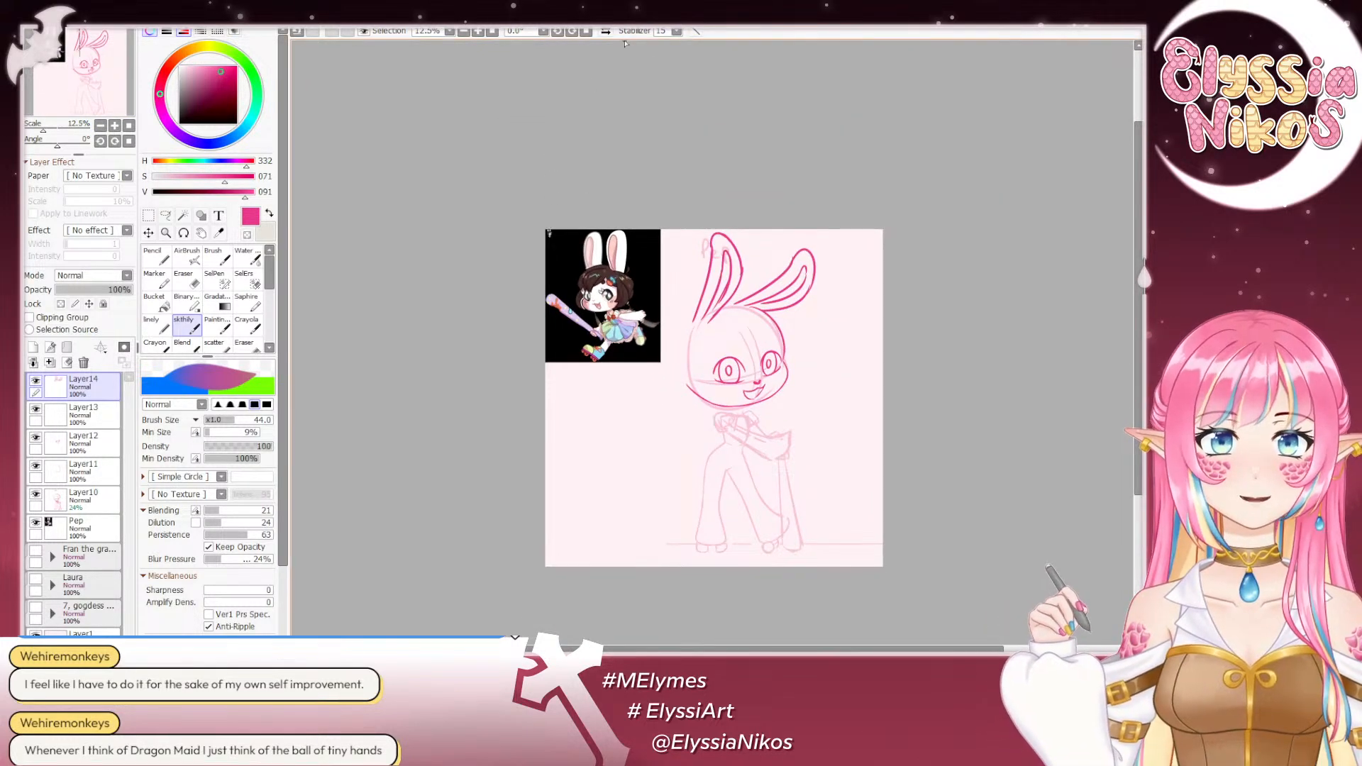
click(605, 32)
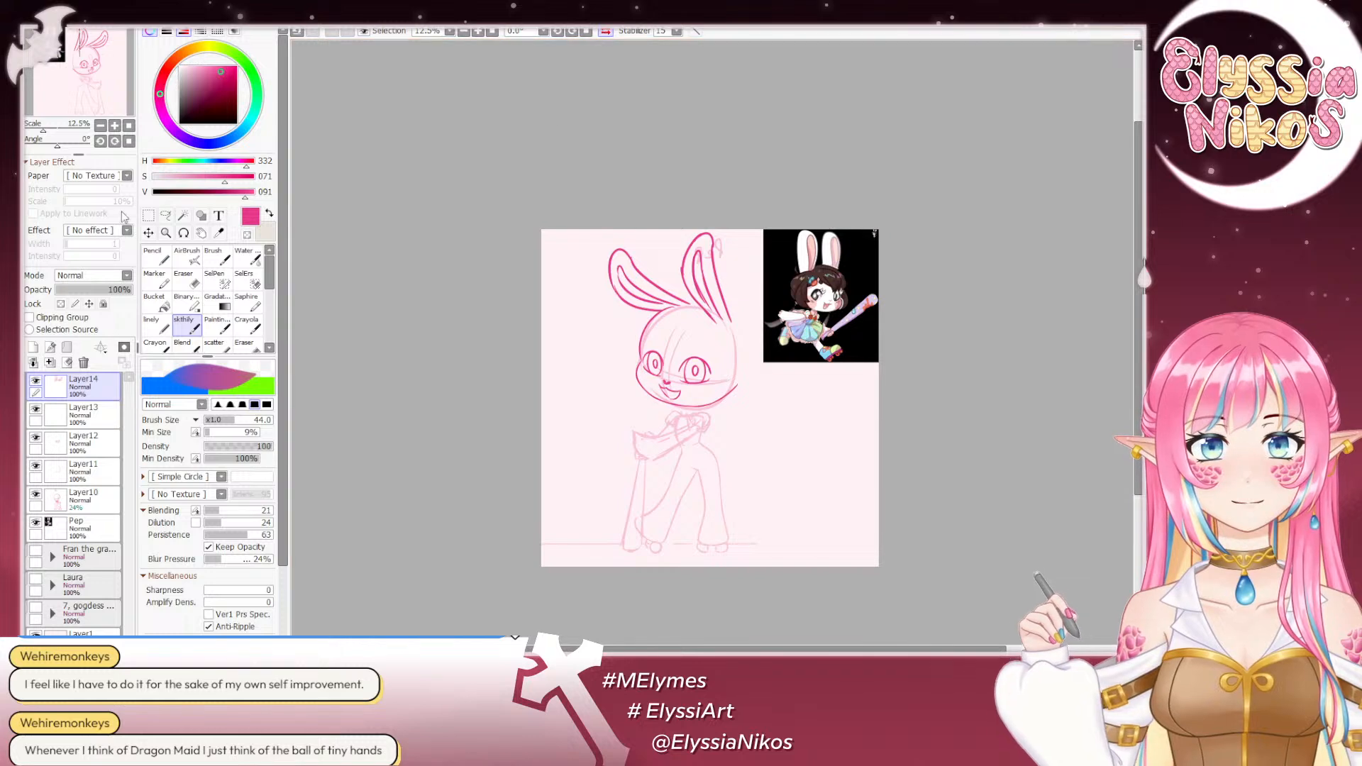
key(a)
drag(732, 226, 677, 232)
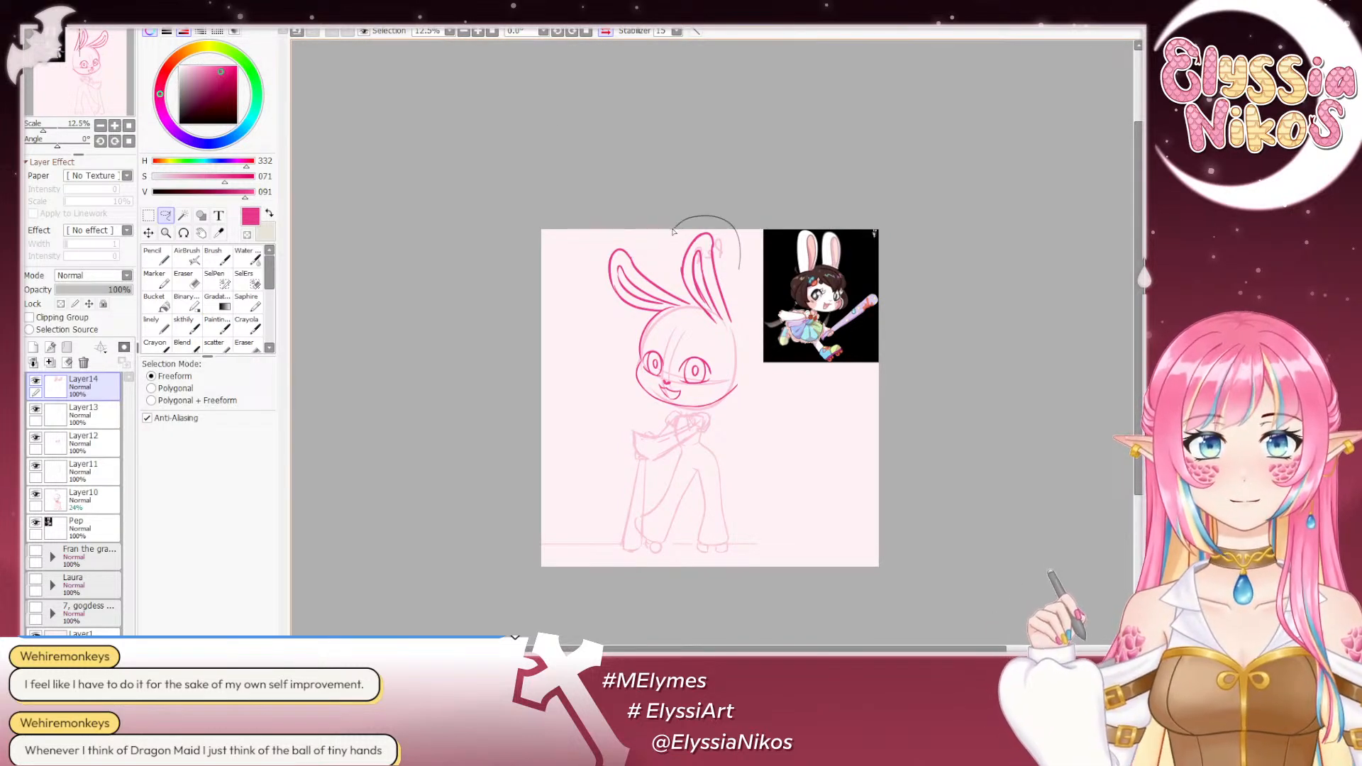
key(m)
key(ctrl+d)
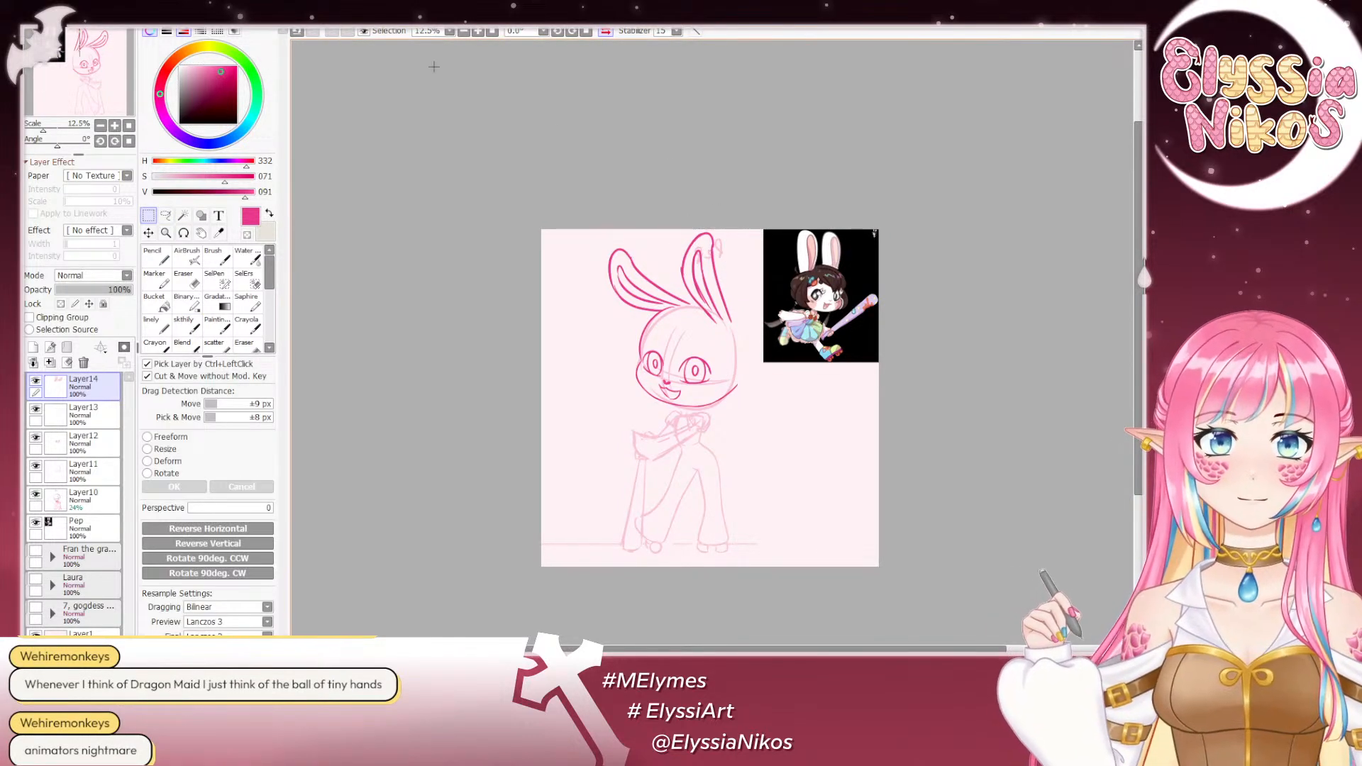
click(605, 32)
drag(722, 141, 696, 129)
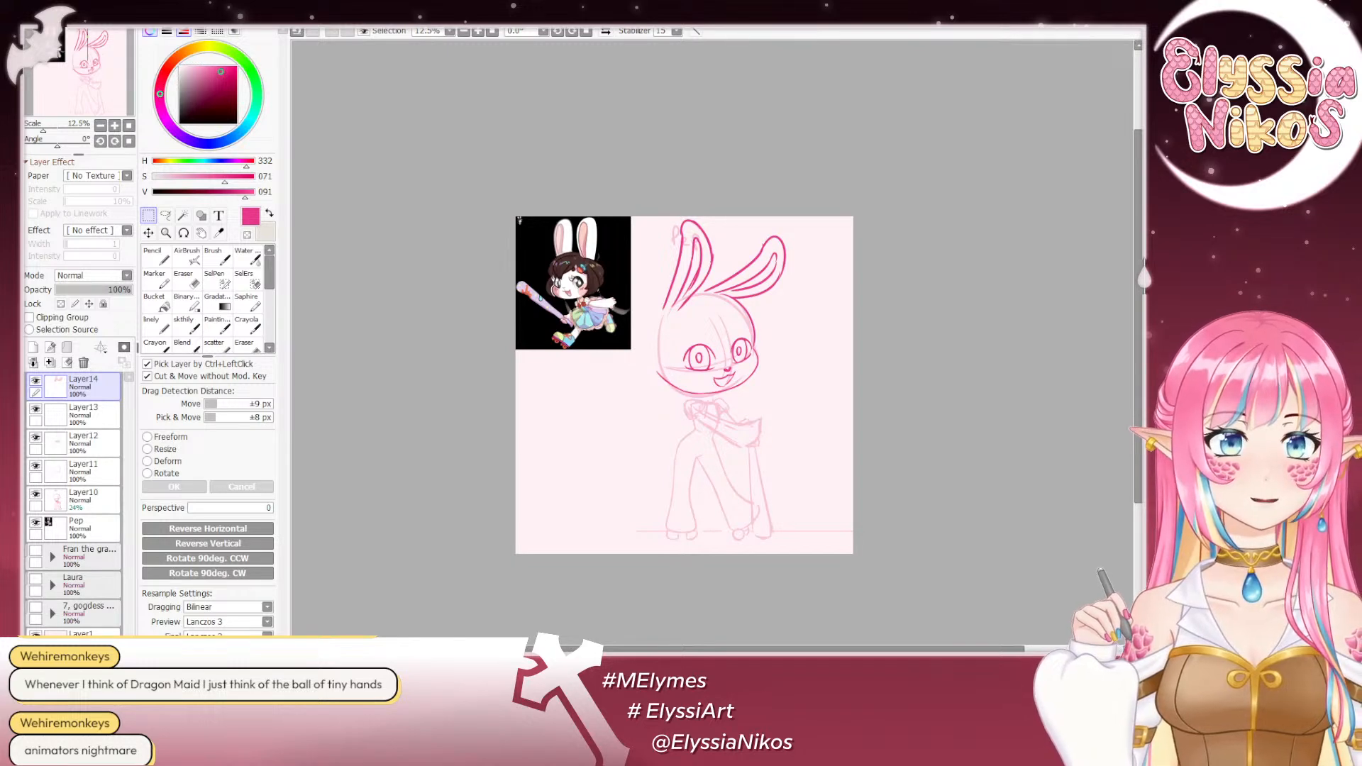
- Rework the lower lines of the upright ear near its base with the sketch brush at 25% scale, undoing unsuitable strokes
click(115, 125)
click(115, 125)
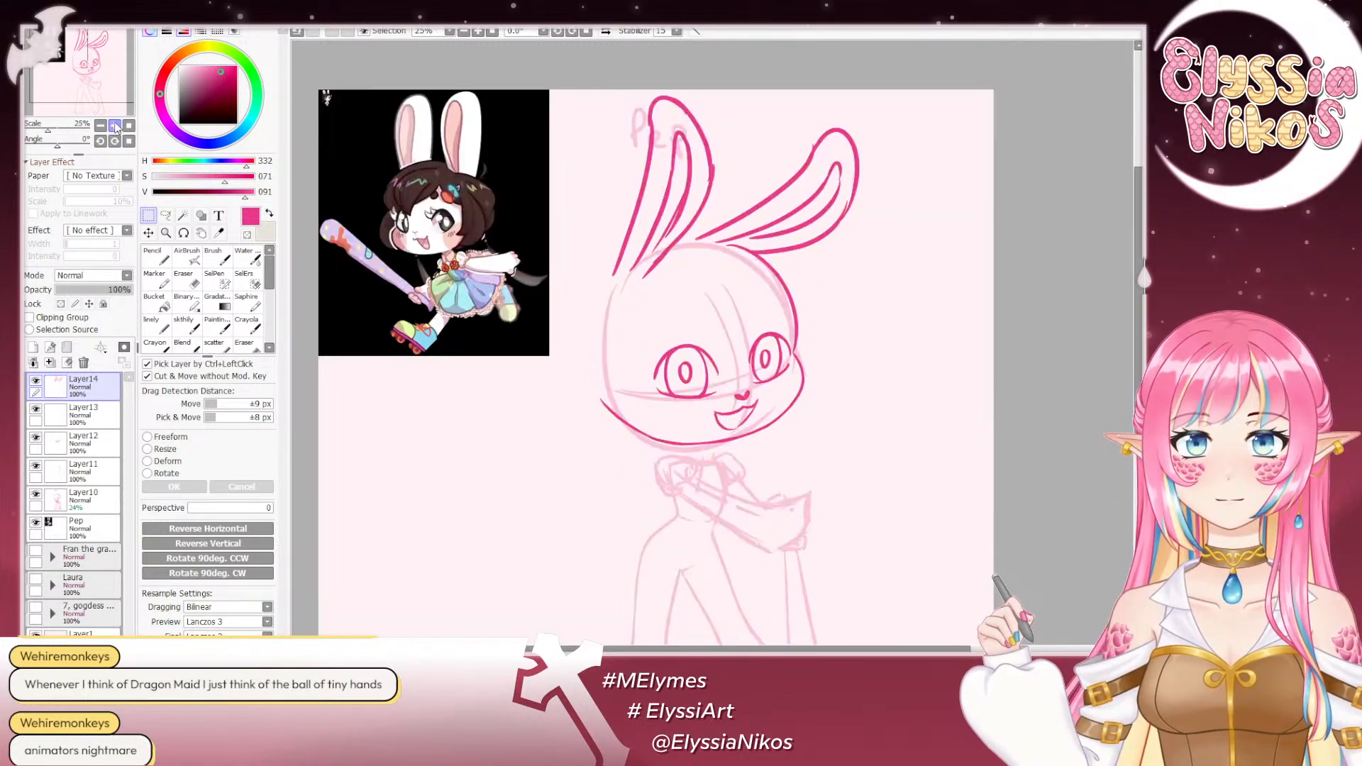
drag(485, 127, 562, 81)
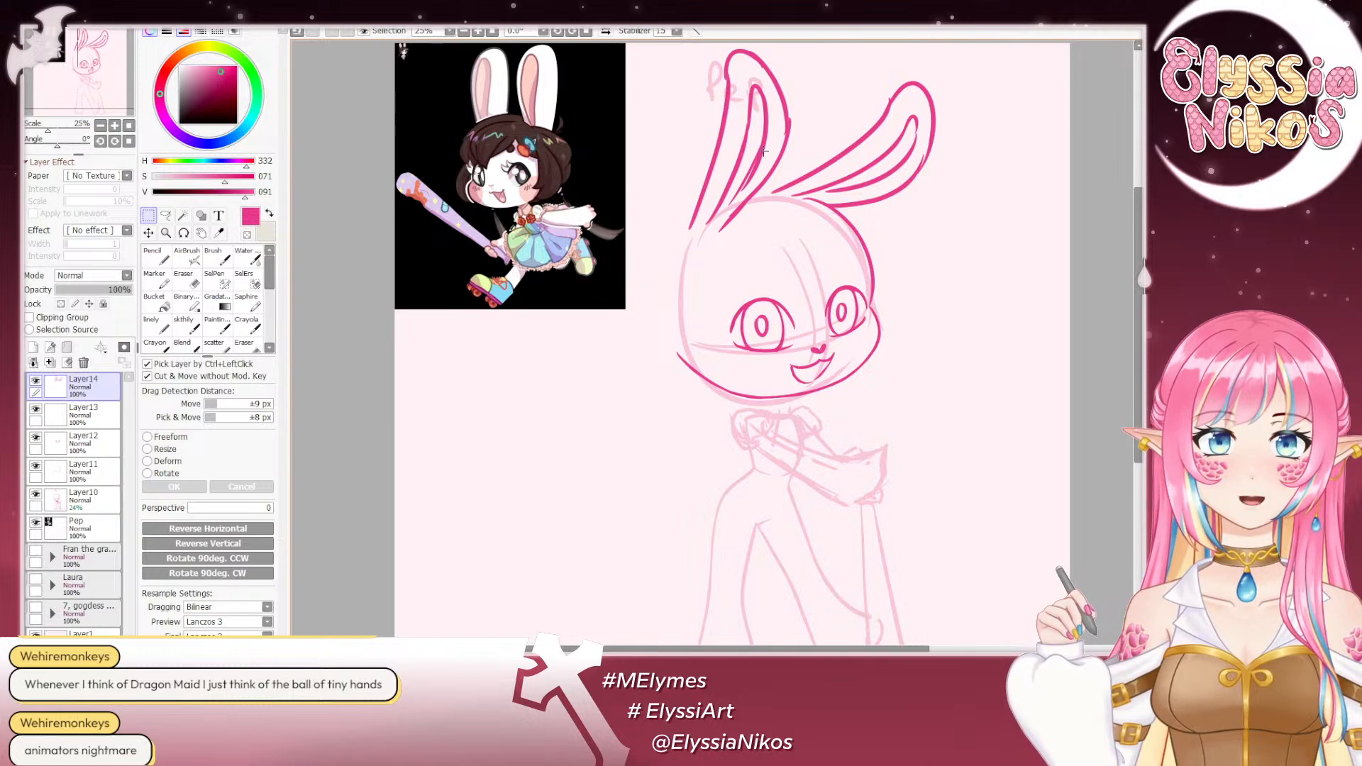
drag(765, 150, 732, 204)
key(ctrl+z)
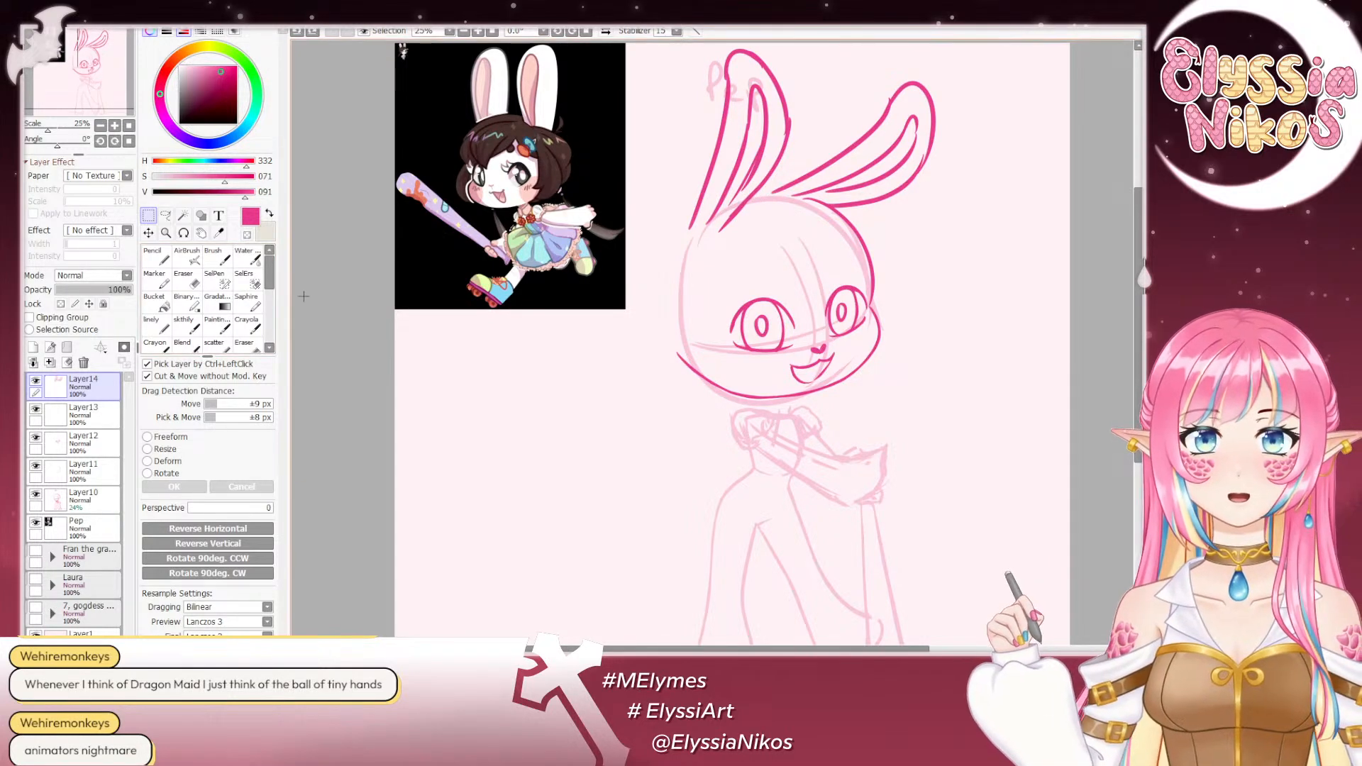
click(198, 319)
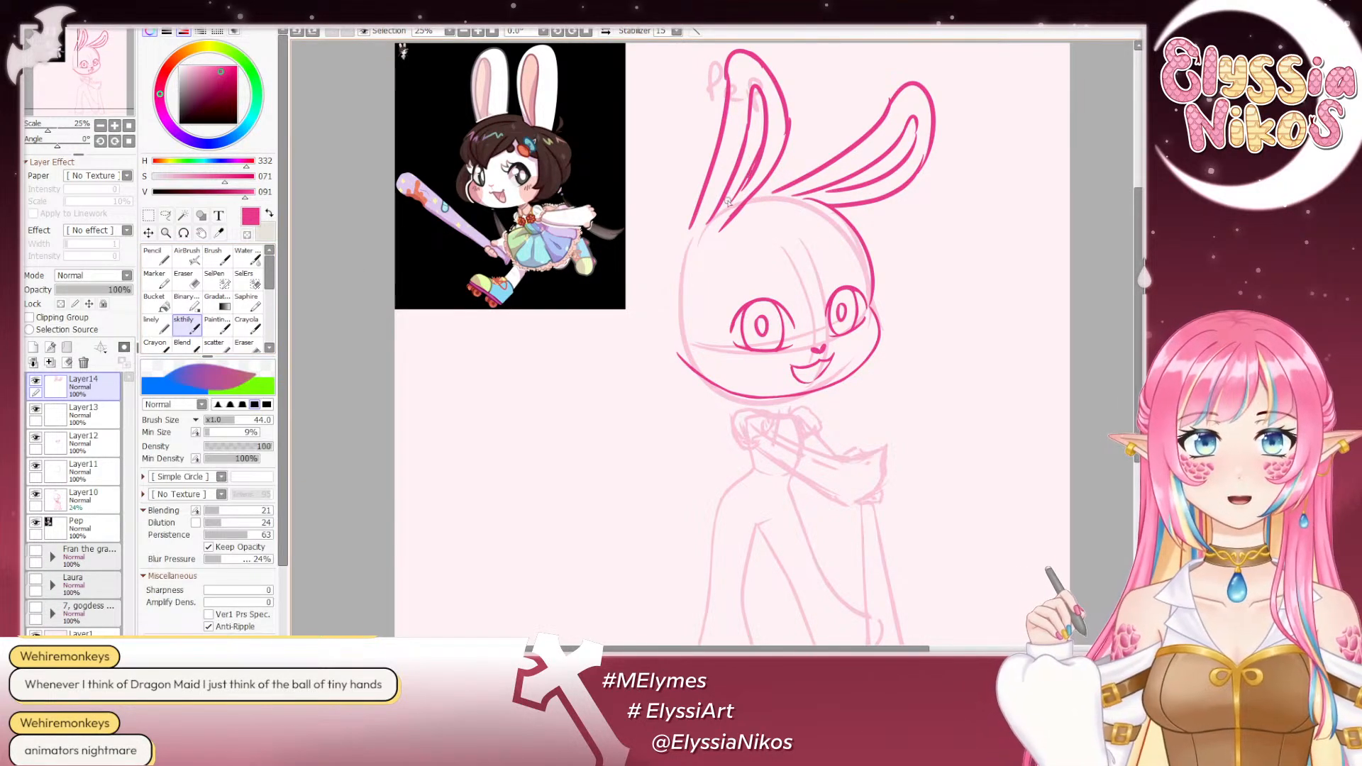
drag(774, 171, 722, 227)
key(ctrl+z)
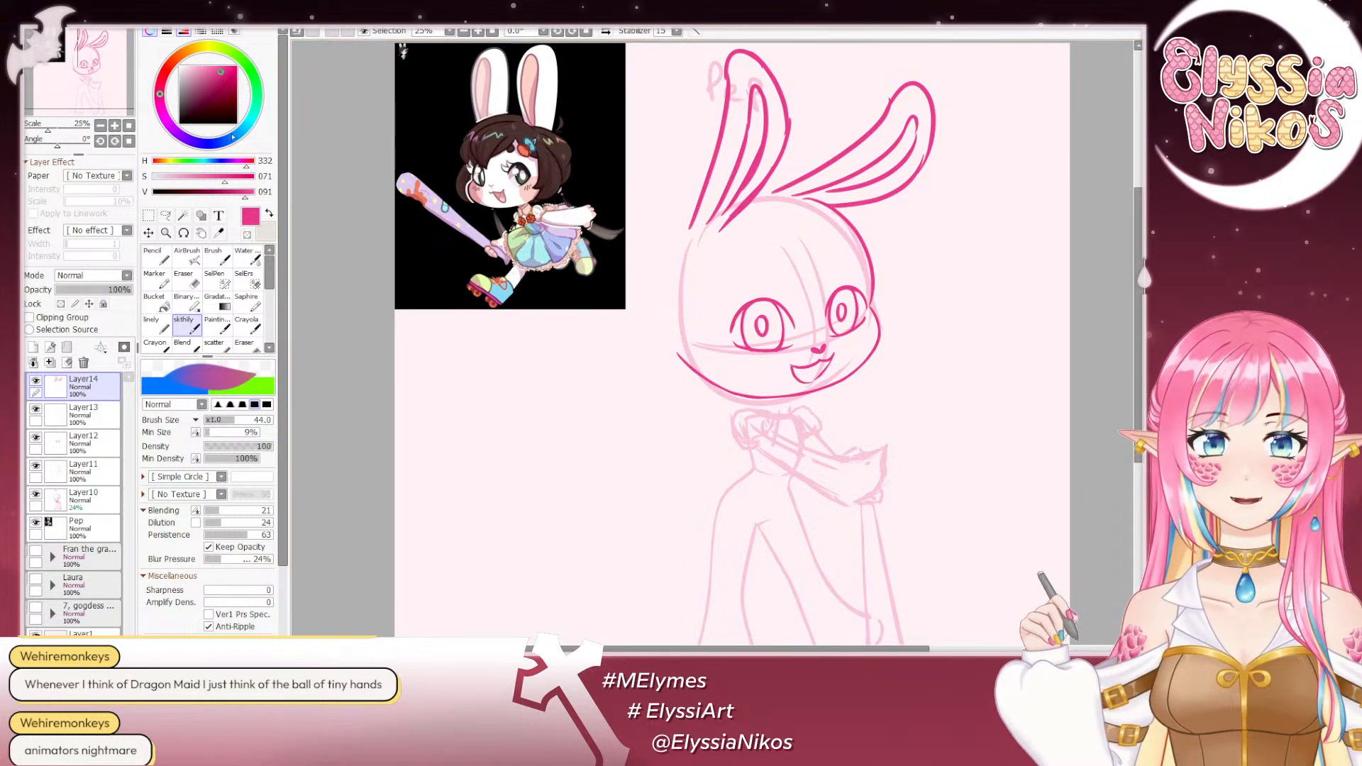
- Add a new layer above the ears and hide Layer13
click(33, 363)
click(34, 438)
click(32, 444)
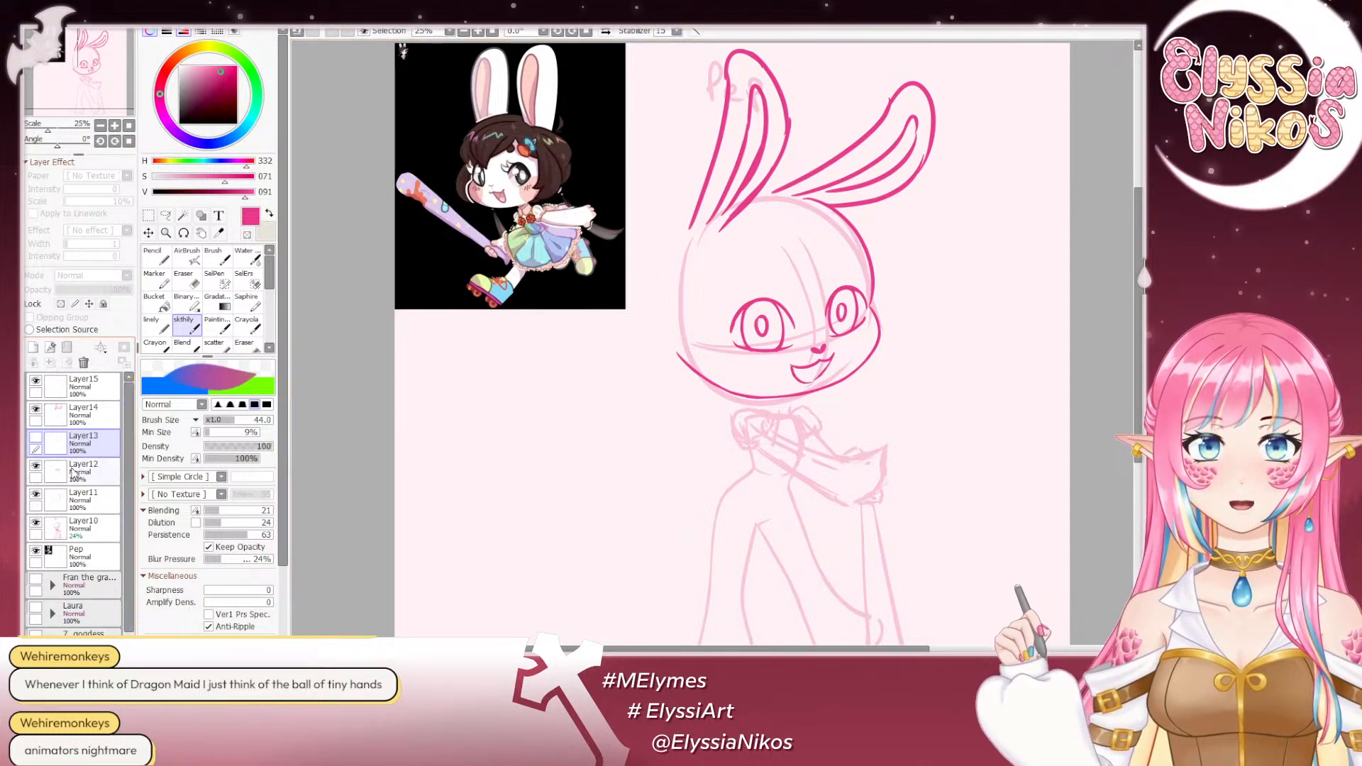
click(36, 438)
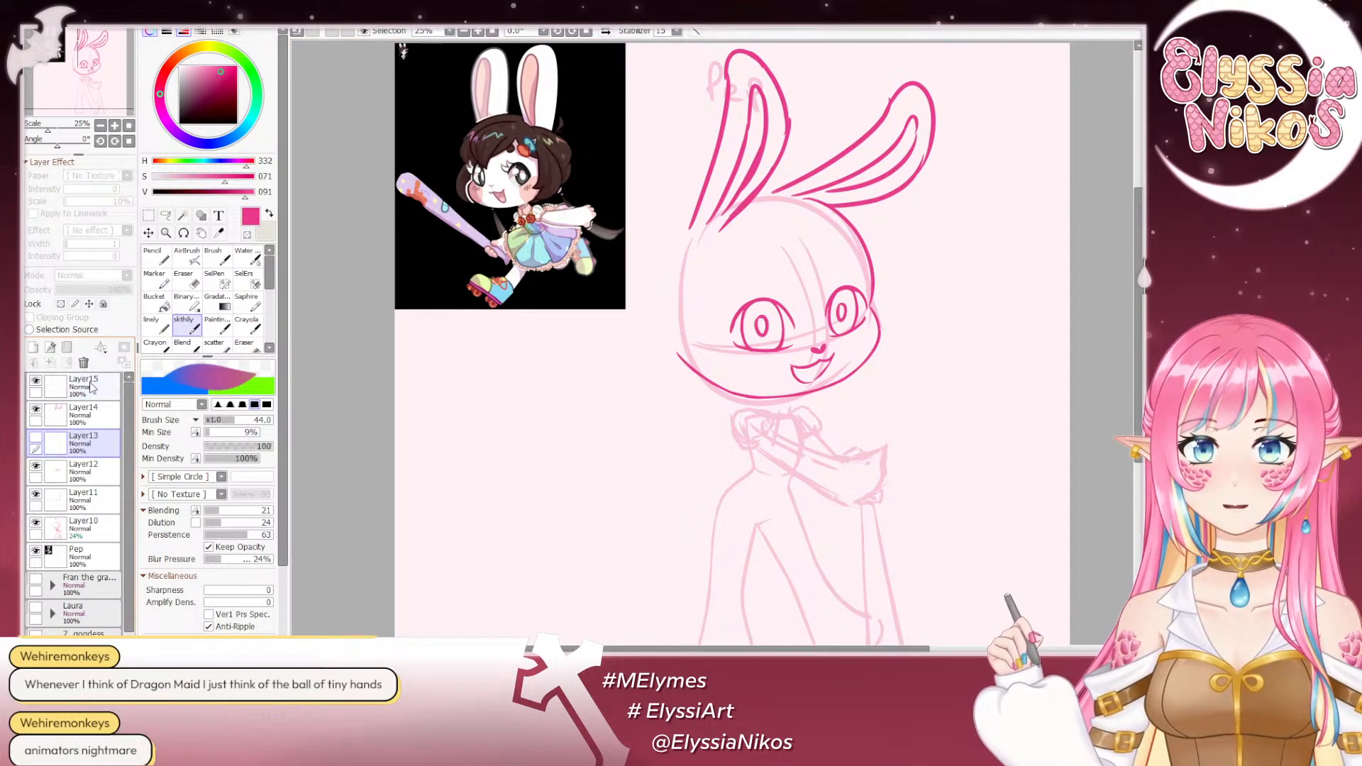
- Delete Layer15 and make Layer13 visible again as the drawing layer
click(91, 384)
click(84, 362)
click(90, 417)
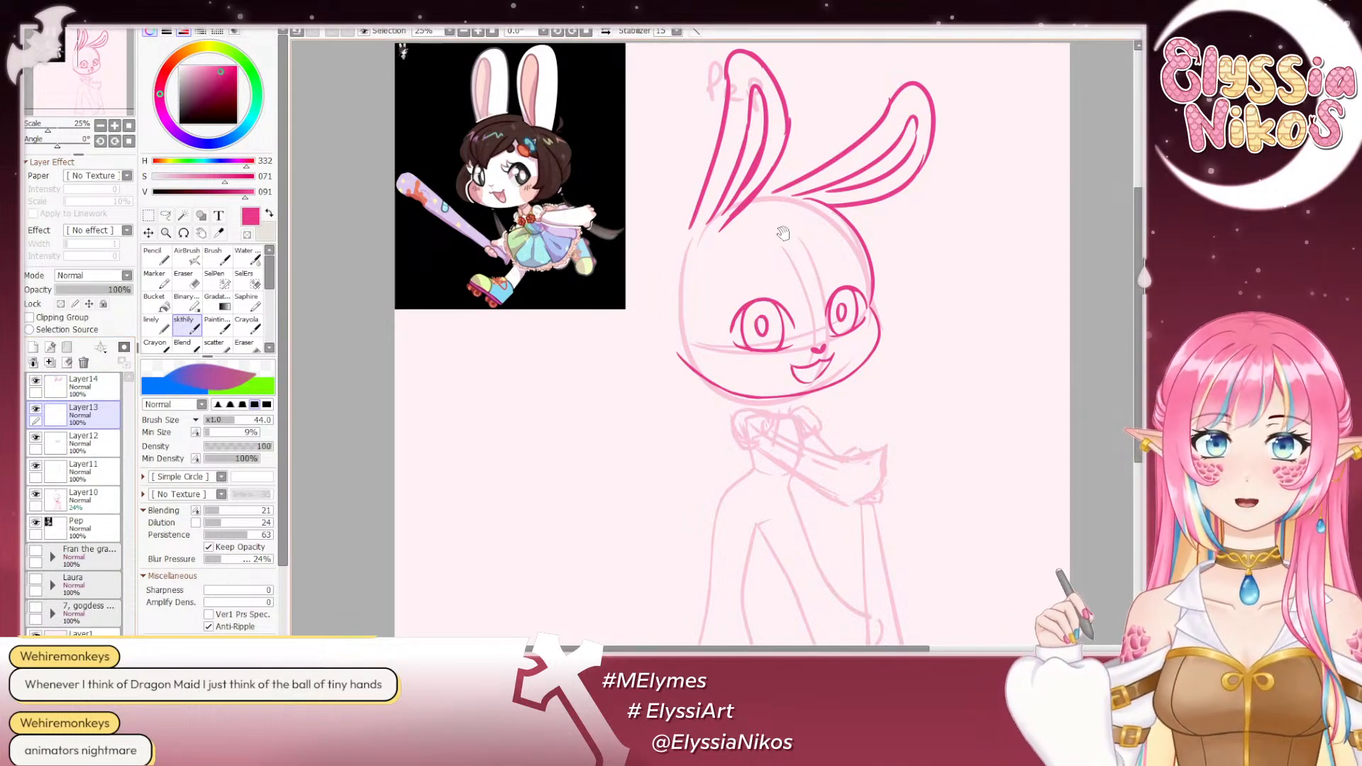
- Sketch the front hair lock curving down the side of the face beside the larger eye, undoing unsuitable strokes
mouse_move(785, 238)
mouse_down()
mouse_move(809, 273)
mouse_move(793, 243)
mouse_up()
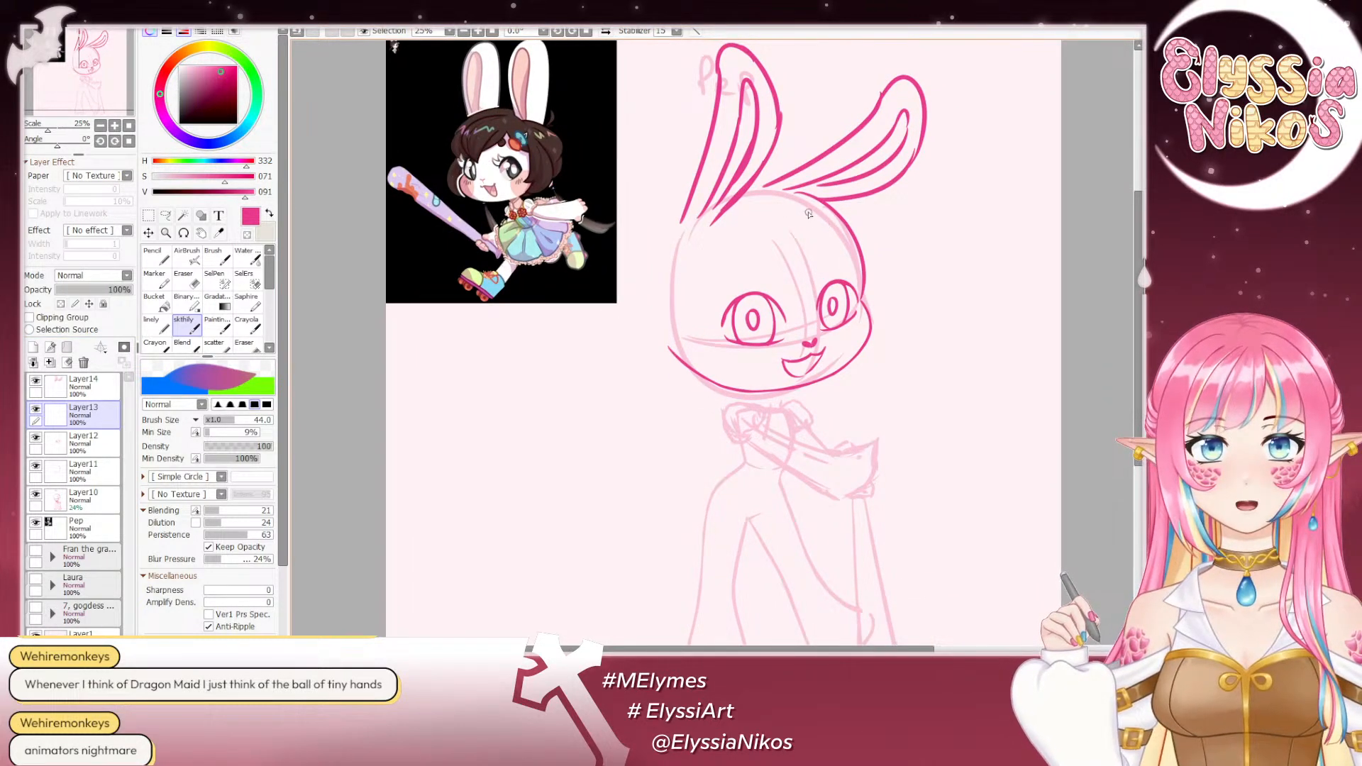
drag(748, 216, 729, 273)
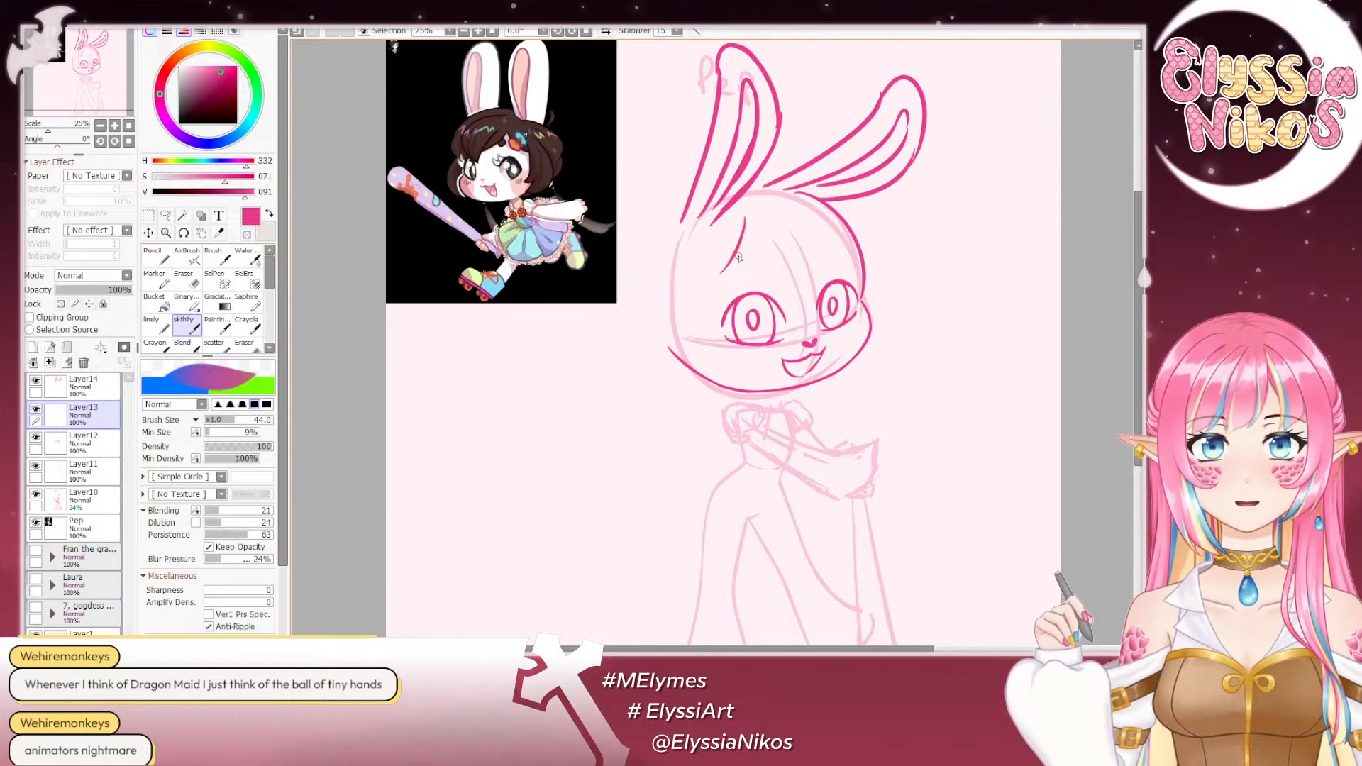
key(ctrl+z)
drag(749, 213, 718, 282)
key(ctrl+z)
drag(754, 217, 736, 284)
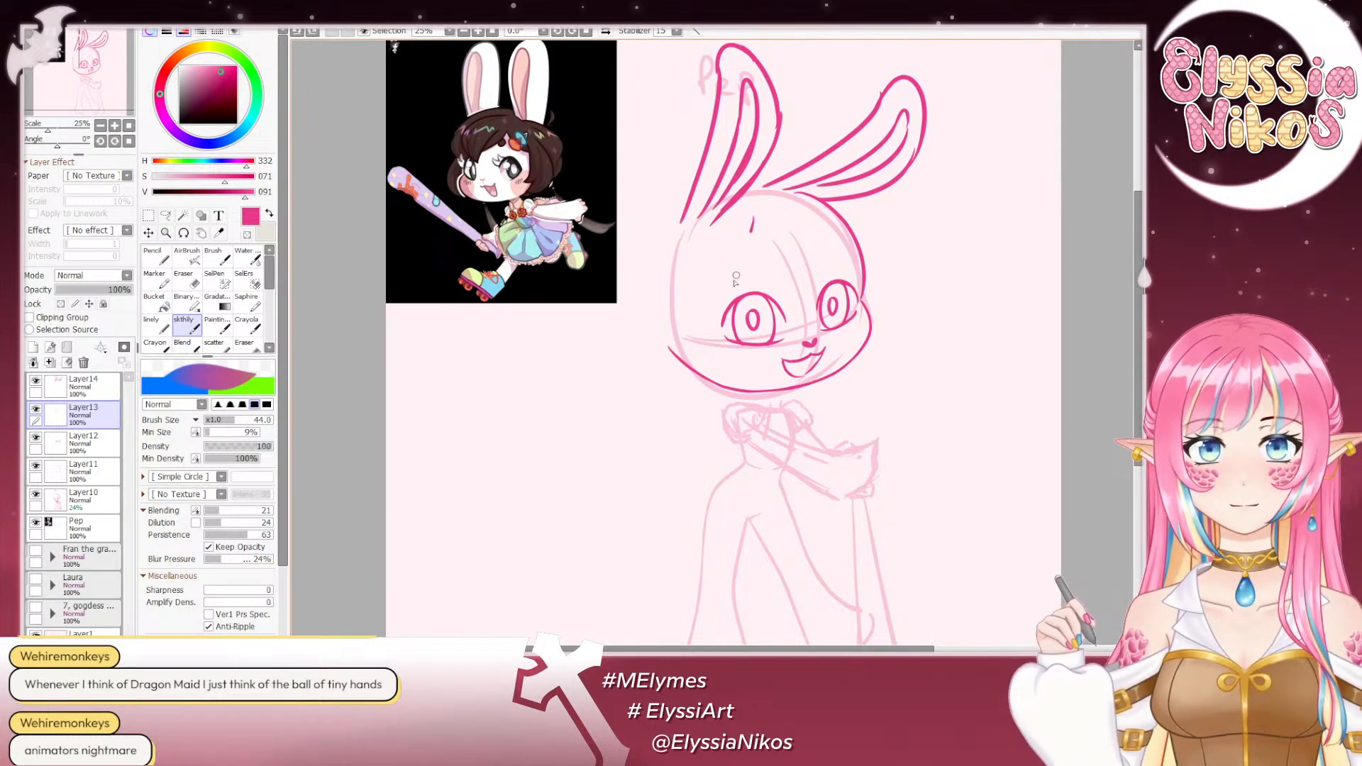
key(ctrl+z)
drag(732, 229, 736, 356)
key(ctrl+z)
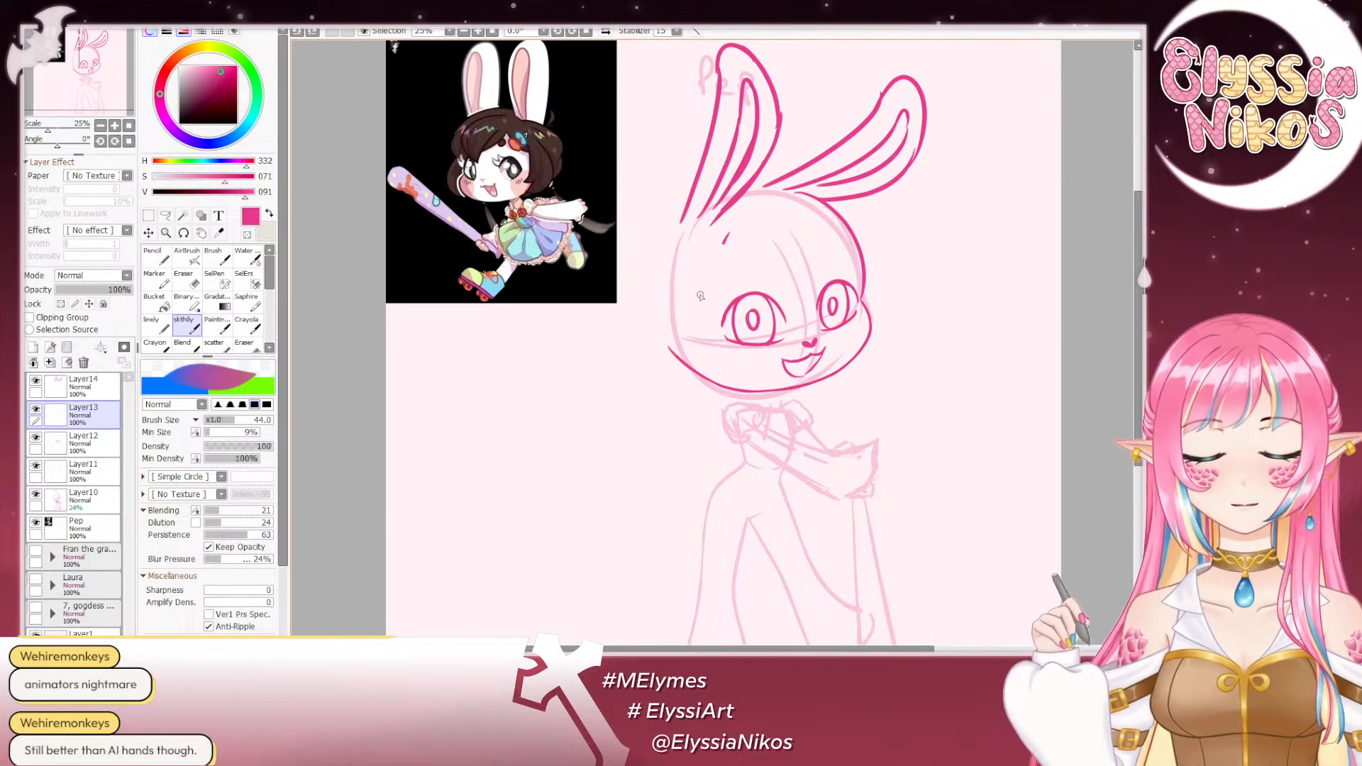
key(ctrl+z)
mouse_move(726, 241)
mouse_down()
mouse_move(720, 346)
mouse_move(737, 352)
mouse_up()
key(ctrl+z)
drag(723, 253, 737, 362)
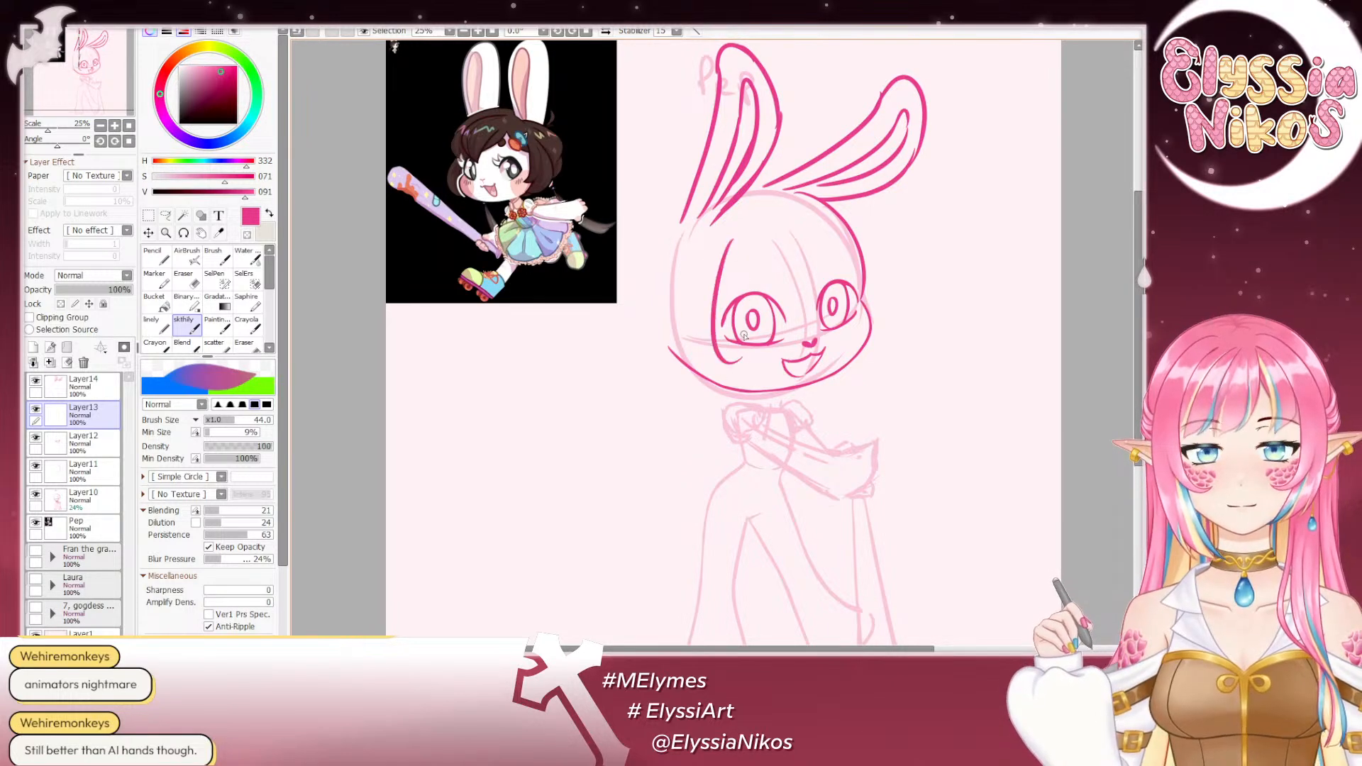
key(ctrl+z)
- Draw the rounded outer contour of the side hair from the forehead down to pointed tips below the cheek, undoing unsuitable strokes
mouse_move(728, 252)
mouse_down()
mouse_move(740, 378)
mouse_move(772, 368)
mouse_move(748, 356)
mouse_move(768, 368)
mouse_move(755, 384)
mouse_move(685, 403)
mouse_up()
key(ctrl+z)
key(ctrl+z)
key(ctrl+z)
key(ctrl+z)
mouse_move(693, 246)
mouse_down()
mouse_move(651, 288)
mouse_move(646, 354)
mouse_move(667, 394)
mouse_move(707, 400)
mouse_up()
key(ctrl+z)
key(ctrl+z)
key(ctrl+z)
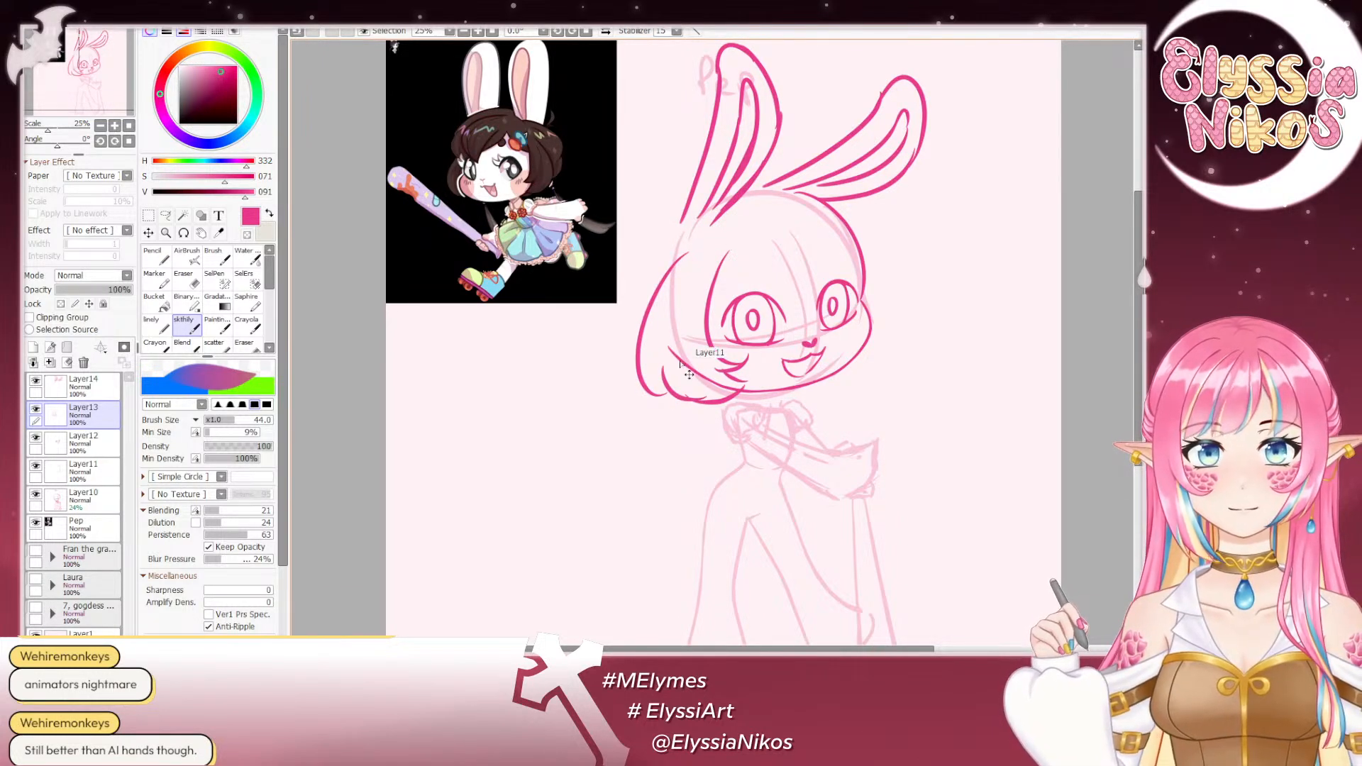
key(ctrl+z)
key(ctrl+z)
mouse_move(704, 242)
mouse_down()
mouse_move(667, 387)
mouse_move(699, 402)
mouse_up()
key(ctrl+z)
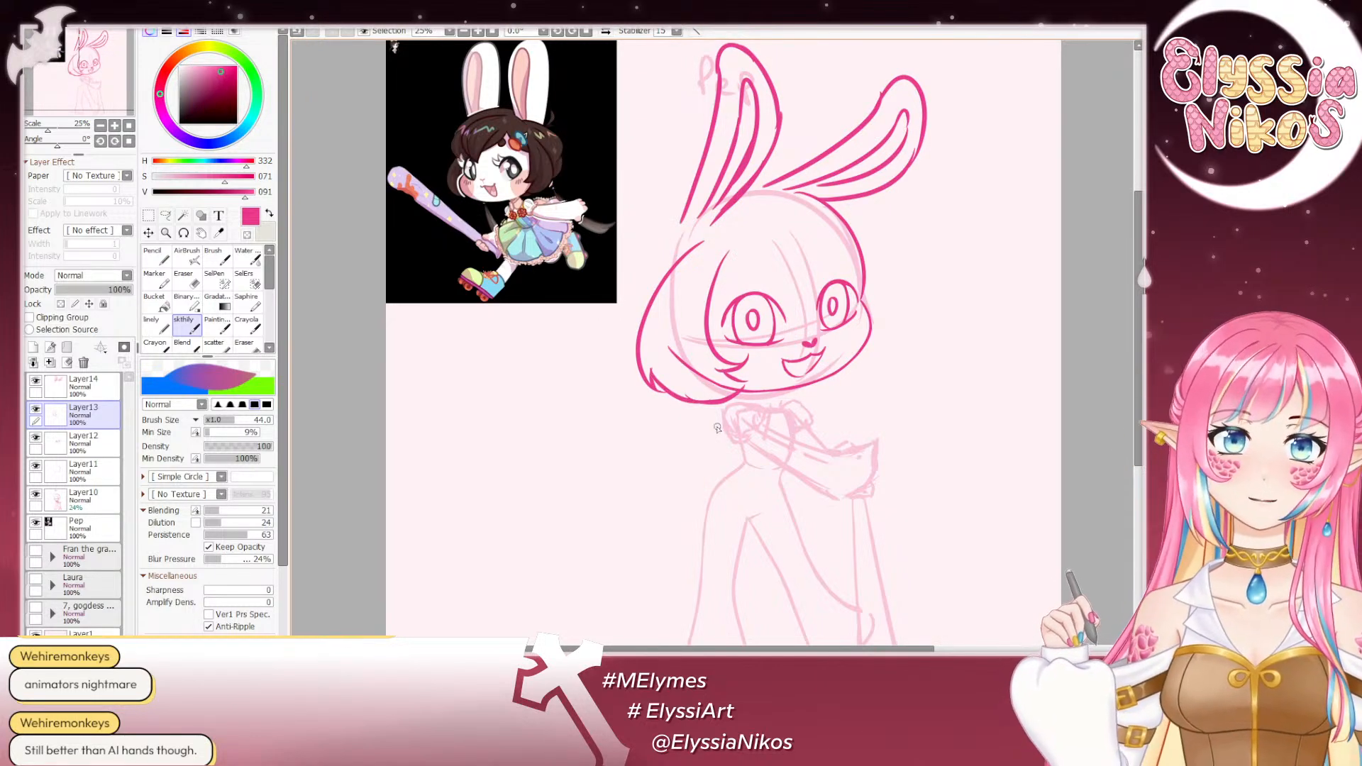
- Rework the outer curve and the pointed lower ends of the side hair beside the cheek
mouse_move(769, 331)
mouse_down()
mouse_move(729, 354)
mouse_move(776, 338)
mouse_up()
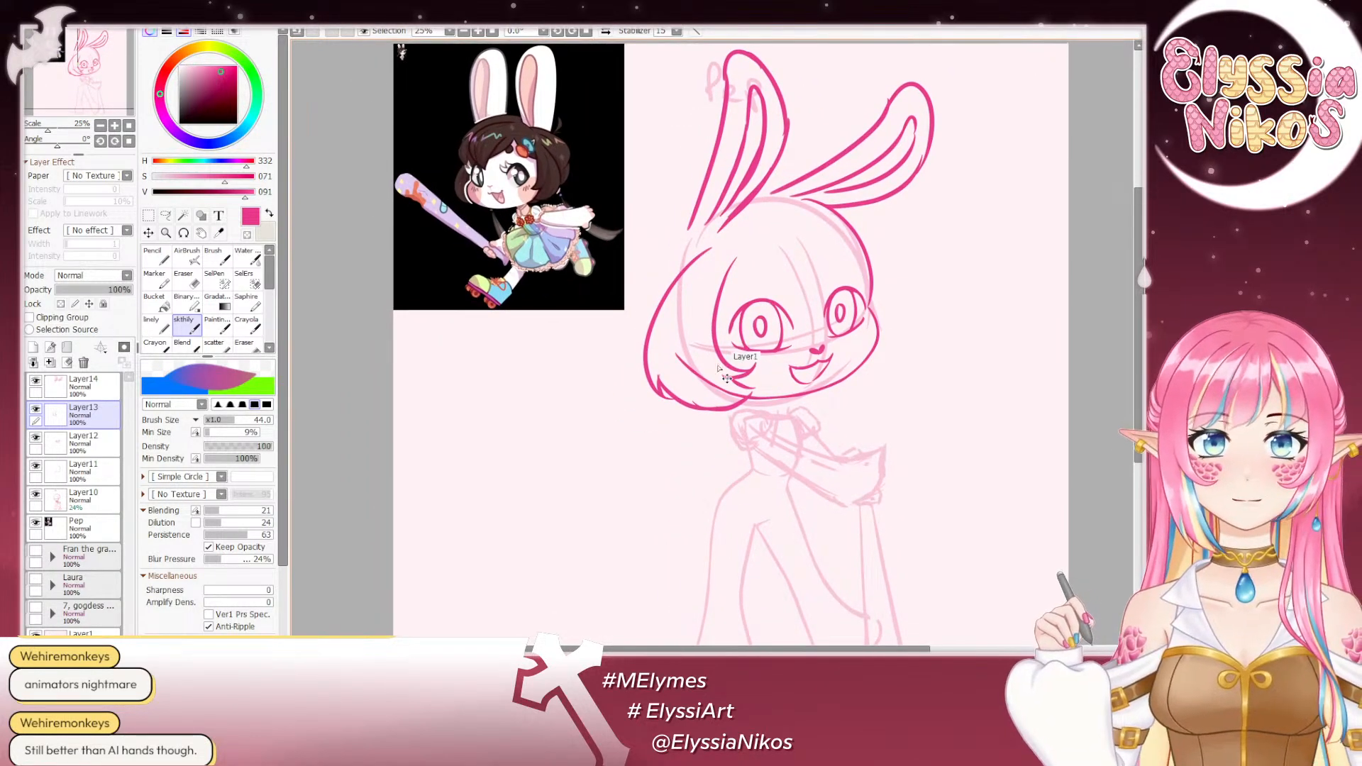
key(ctrl+z)
key(ctrl+z)
mouse_move(713, 252)
mouse_down()
mouse_move(682, 406)
mouse_move(714, 410)
mouse_move(753, 380)
mouse_up()
key(ctrl+z)
key(ctrl+z)
key(ctrl+z)
drag(723, 427, 722, 437)
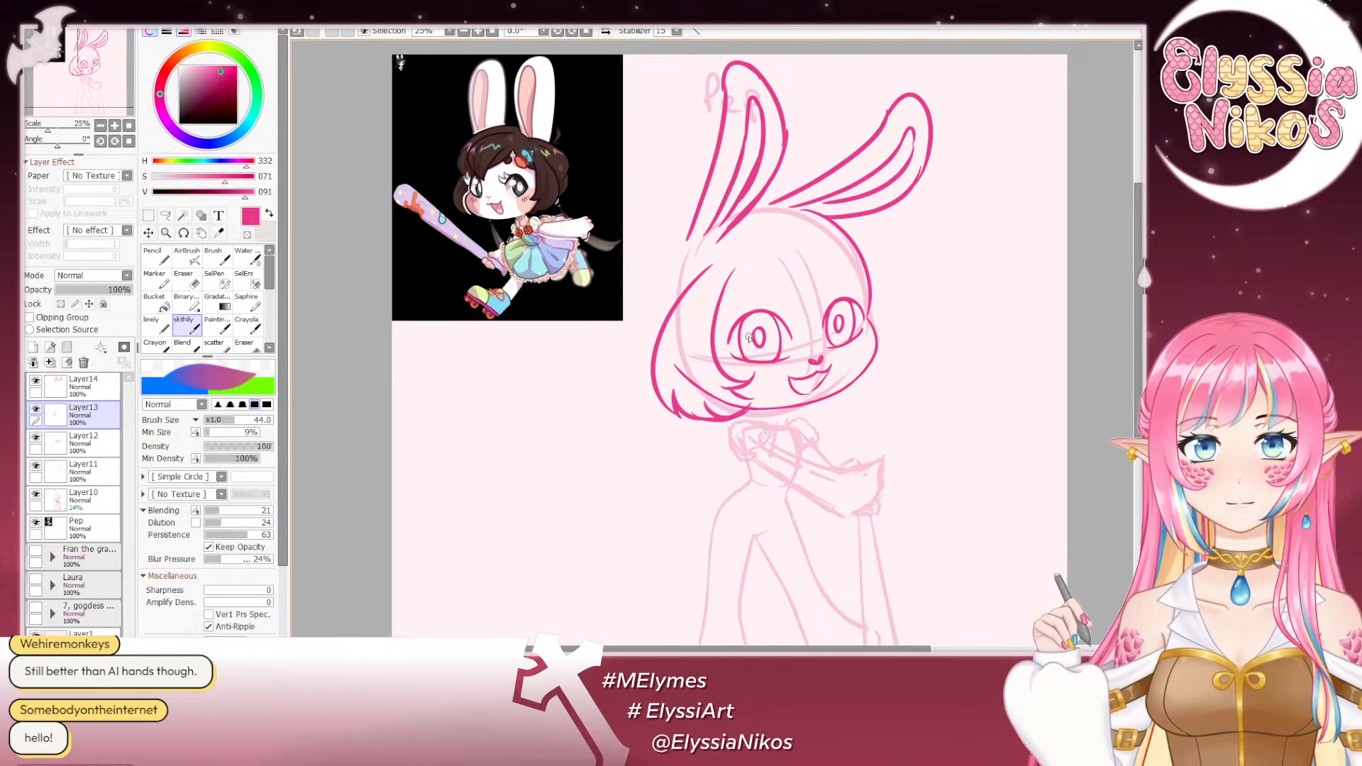
- Extend the side lock's upper end and add a short fringe strand sweeping down from the forehead to it
mouse_move(735, 271)
mouse_down()
mouse_move(711, 311)
mouse_move(716, 299)
mouse_up()
key(ctrl+z)
drag(749, 248, 719, 289)
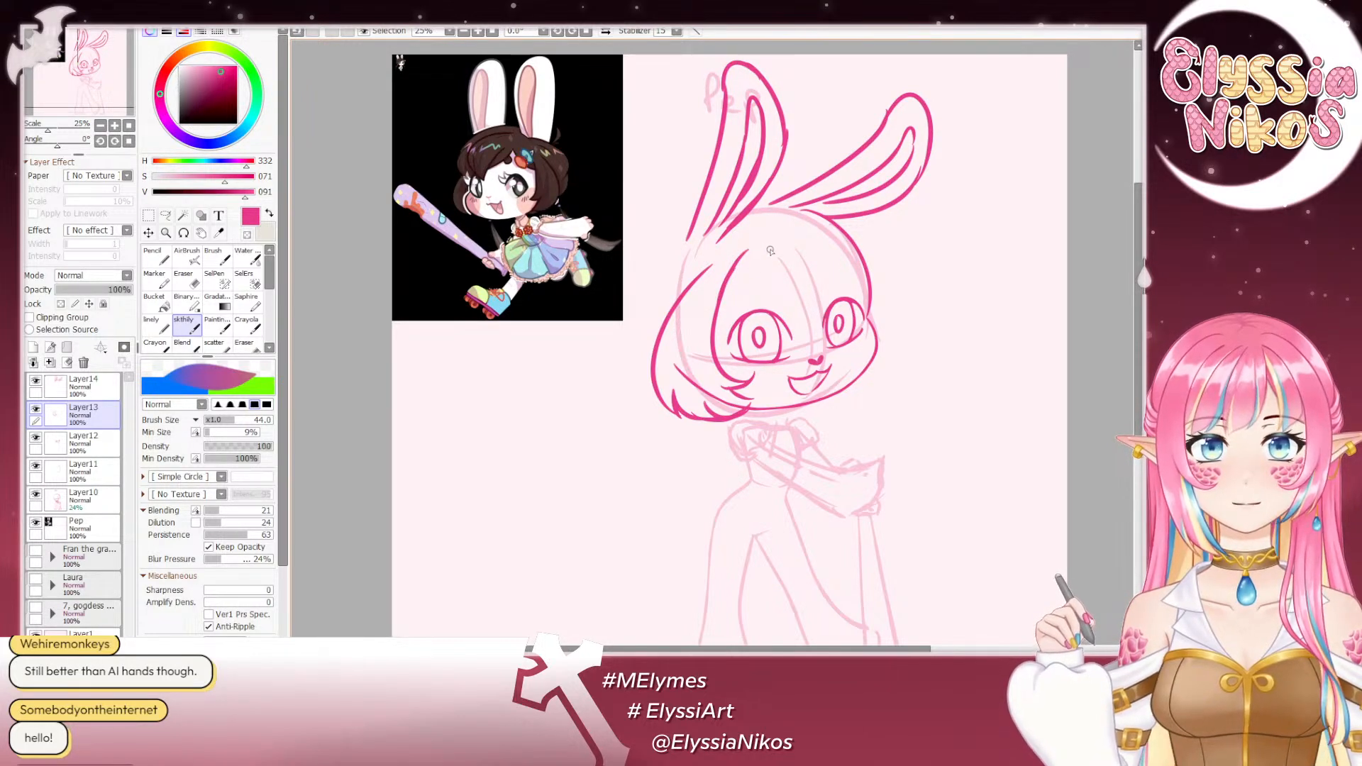
drag(770, 250, 718, 316)
key(ctrl+z)
drag(770, 248, 721, 311)
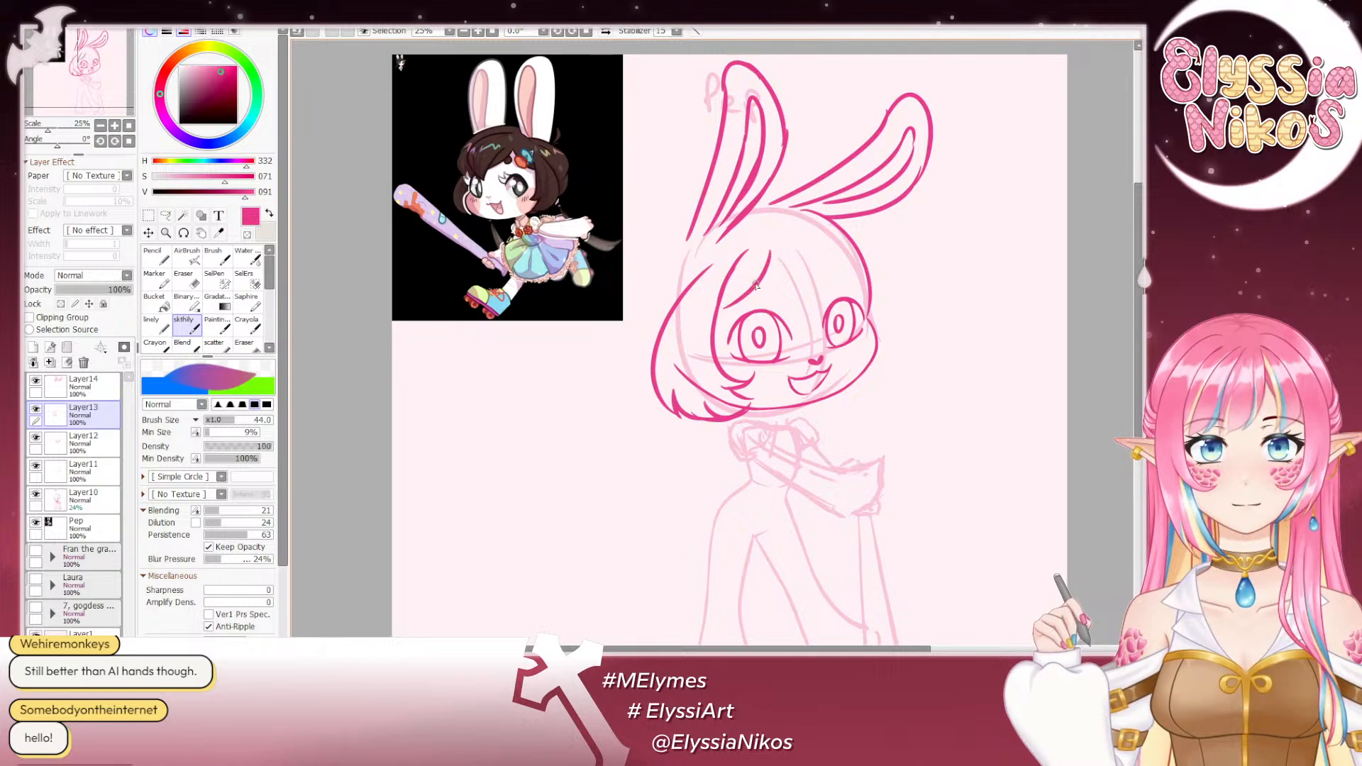
mouse_move(751, 265)
mouse_down()
mouse_move(746, 280)
mouse_move(757, 271)
mouse_up()
key(ctrl+z)
drag(756, 277, 772, 293)
key(ctrl+z)
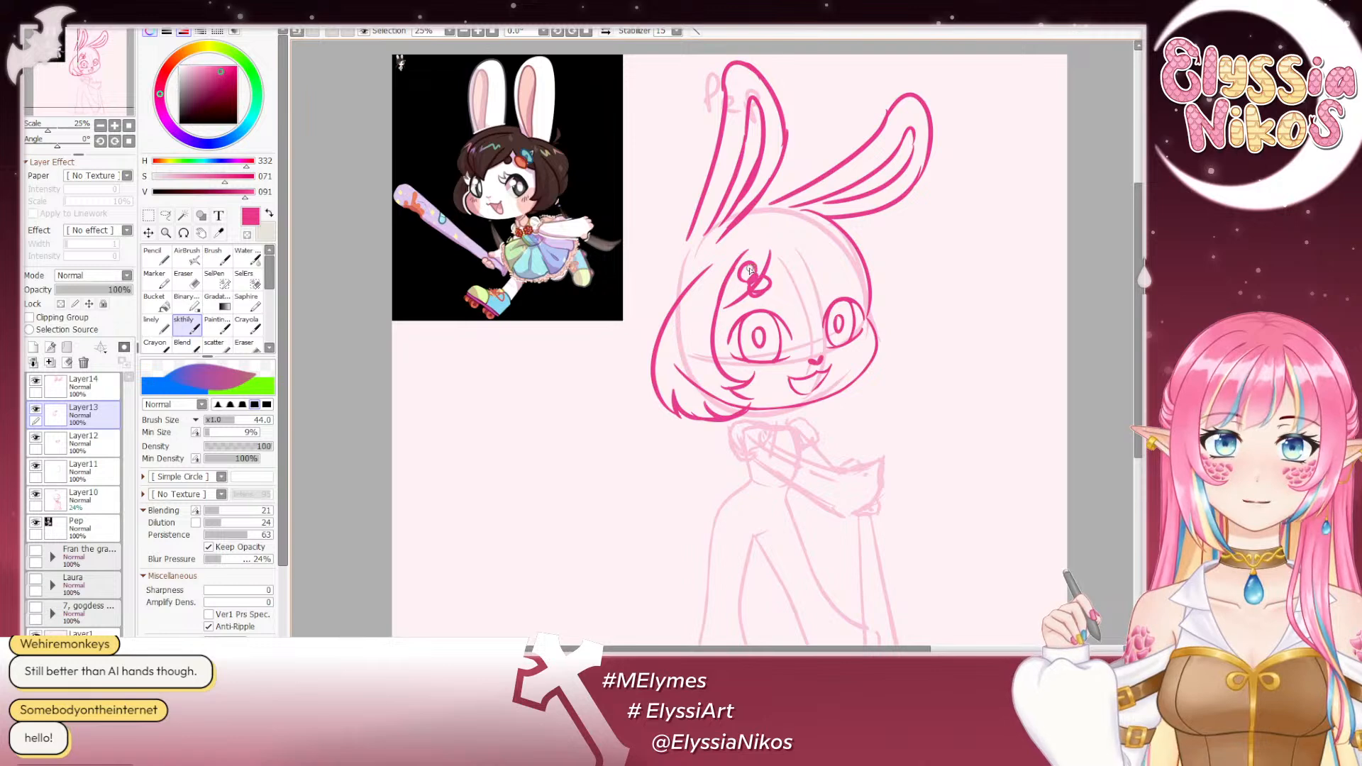
key(e)
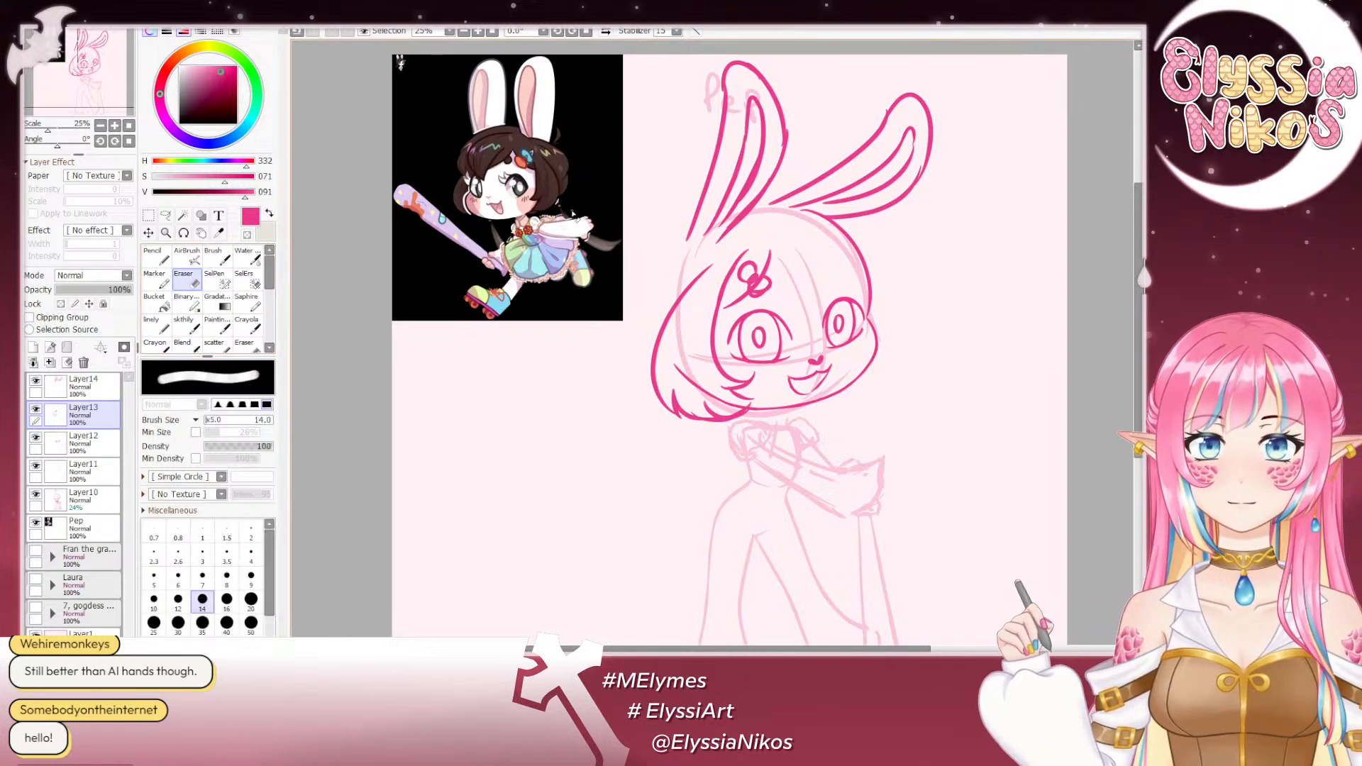
drag(740, 255, 752, 245)
drag(740, 256, 721, 294)
click(187, 323)
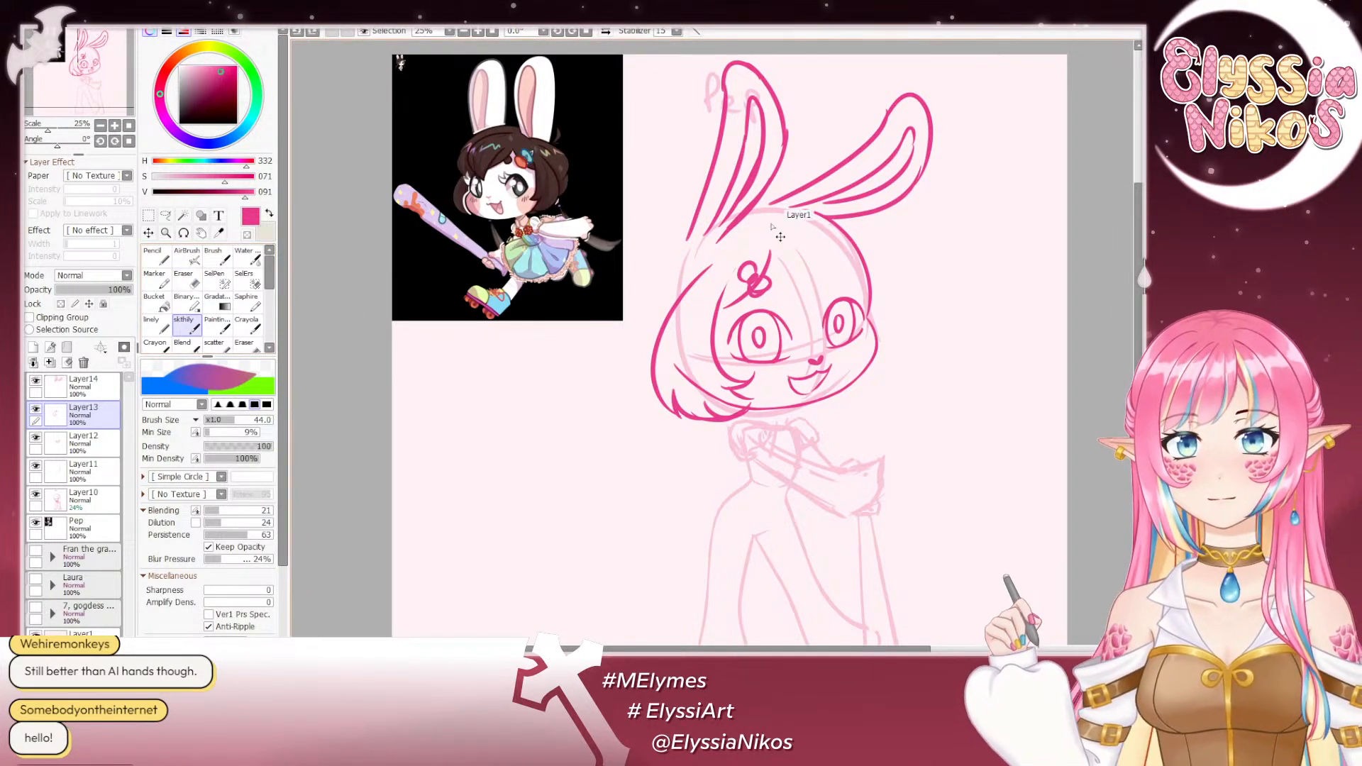
key(ctrl+z)
key(ctrl+z)
key(ctrl+z)
key(ctrl+z)
key(ctrl+z)
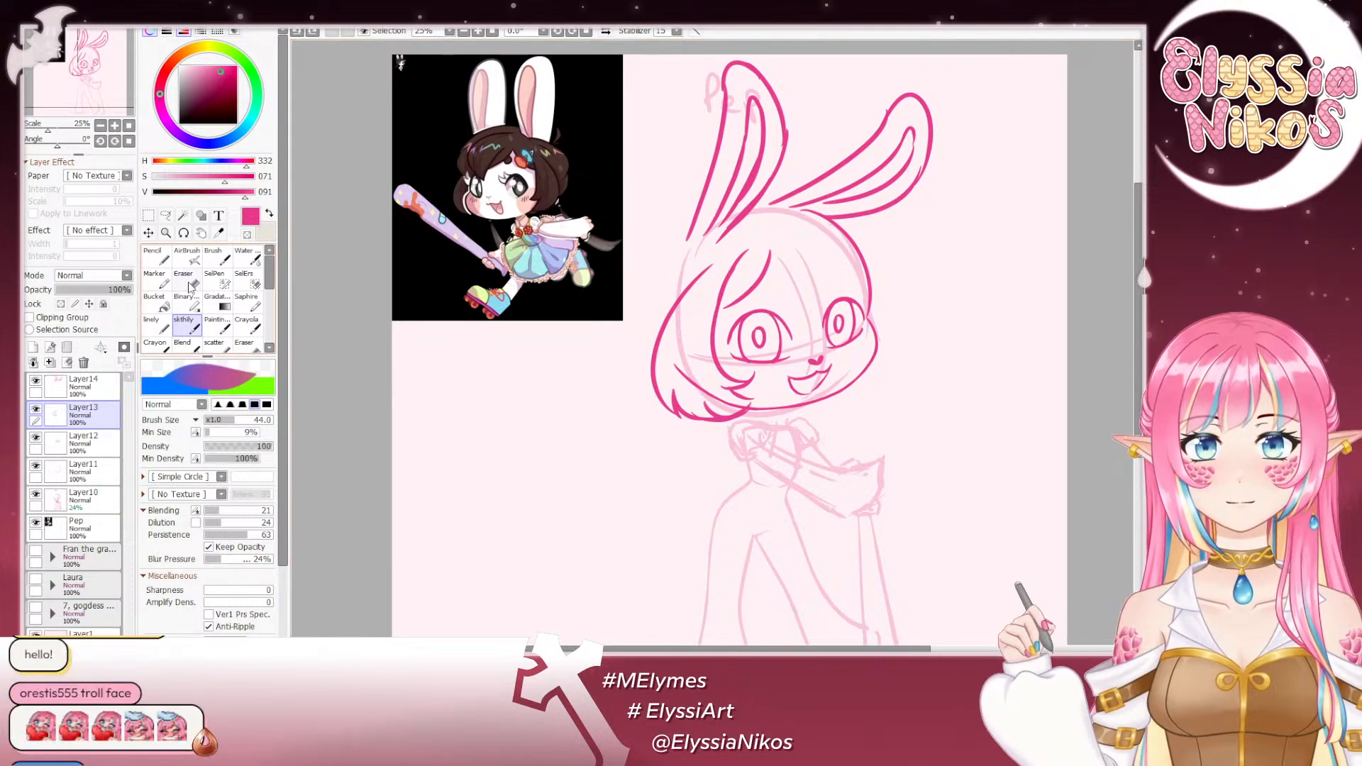
- Erase the upper end of the side lock beside the fringe strand and return to the sketch brush
key(e)
drag(739, 265, 717, 304)
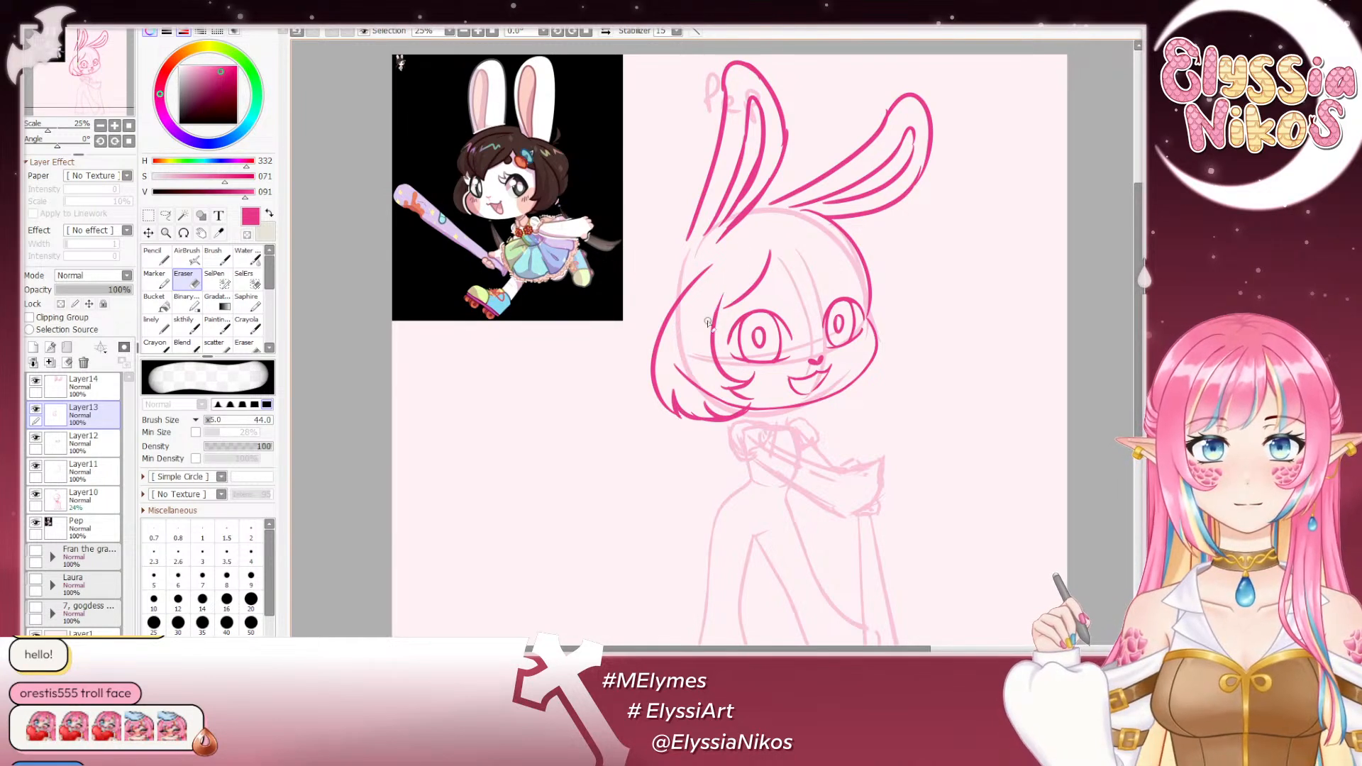
click(179, 331)
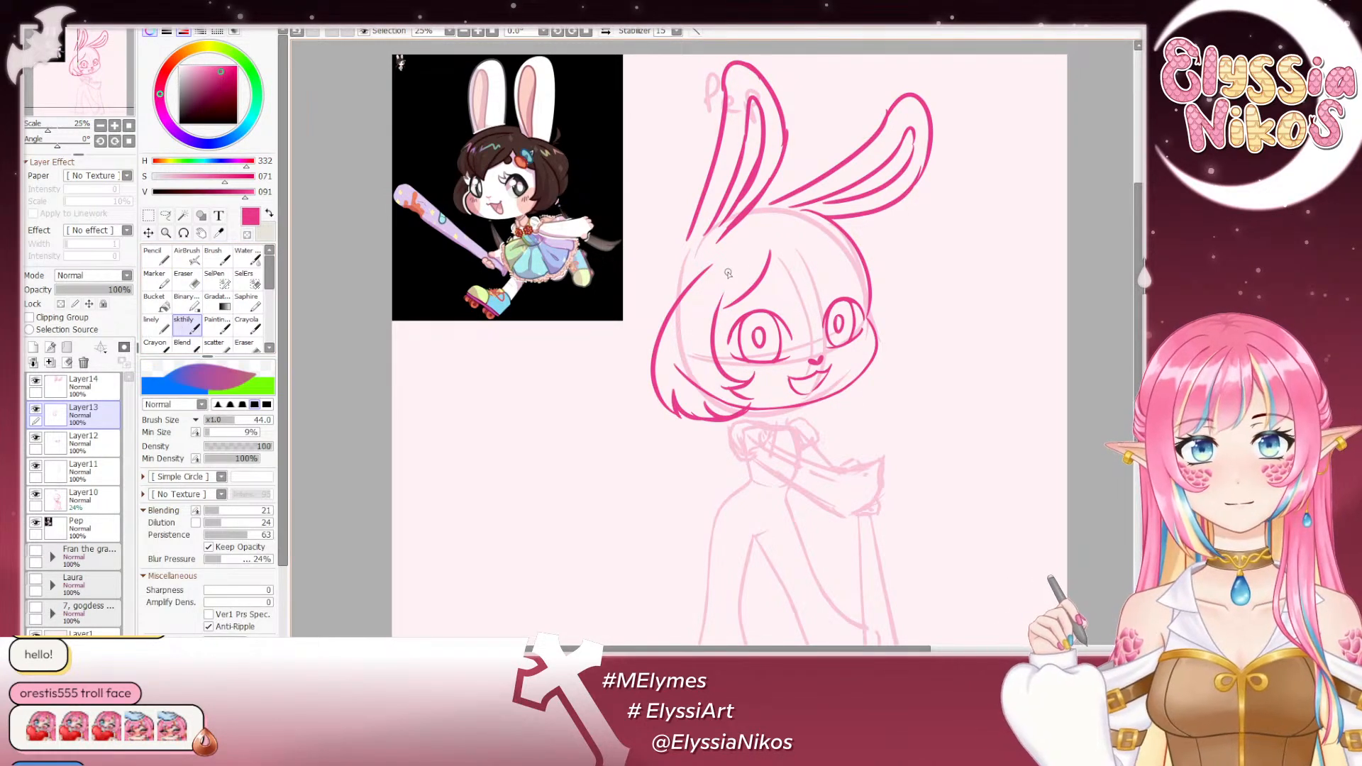
- Draw the small bow hair clip with its loops and tail over the fringe strand on the forehead
mouse_move(722, 271)
mouse_down()
mouse_move(744, 281)
mouse_move(717, 312)
mouse_move(746, 276)
mouse_move(808, 255)
mouse_move(761, 283)
mouse_up()
key(ctrl+z)
drag(815, 328, 804, 337)
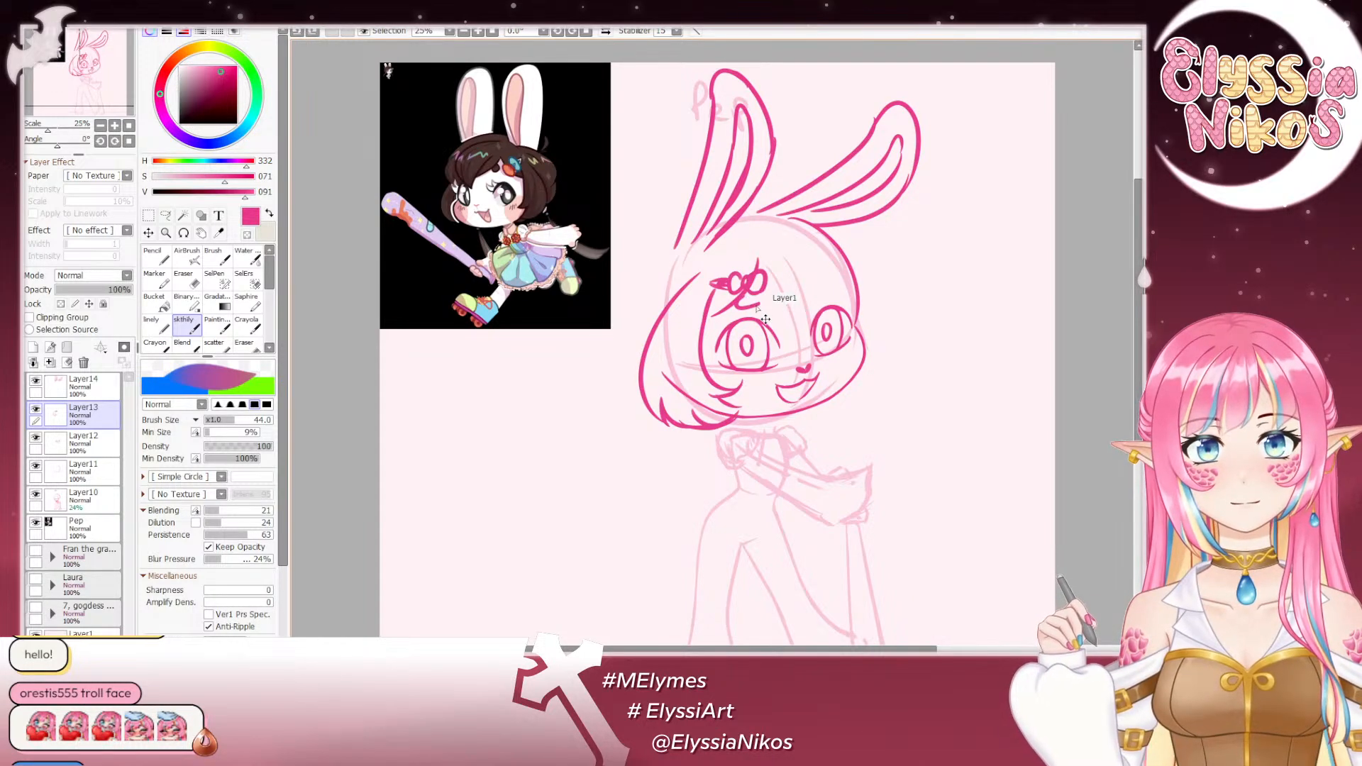
drag(747, 297, 736, 305)
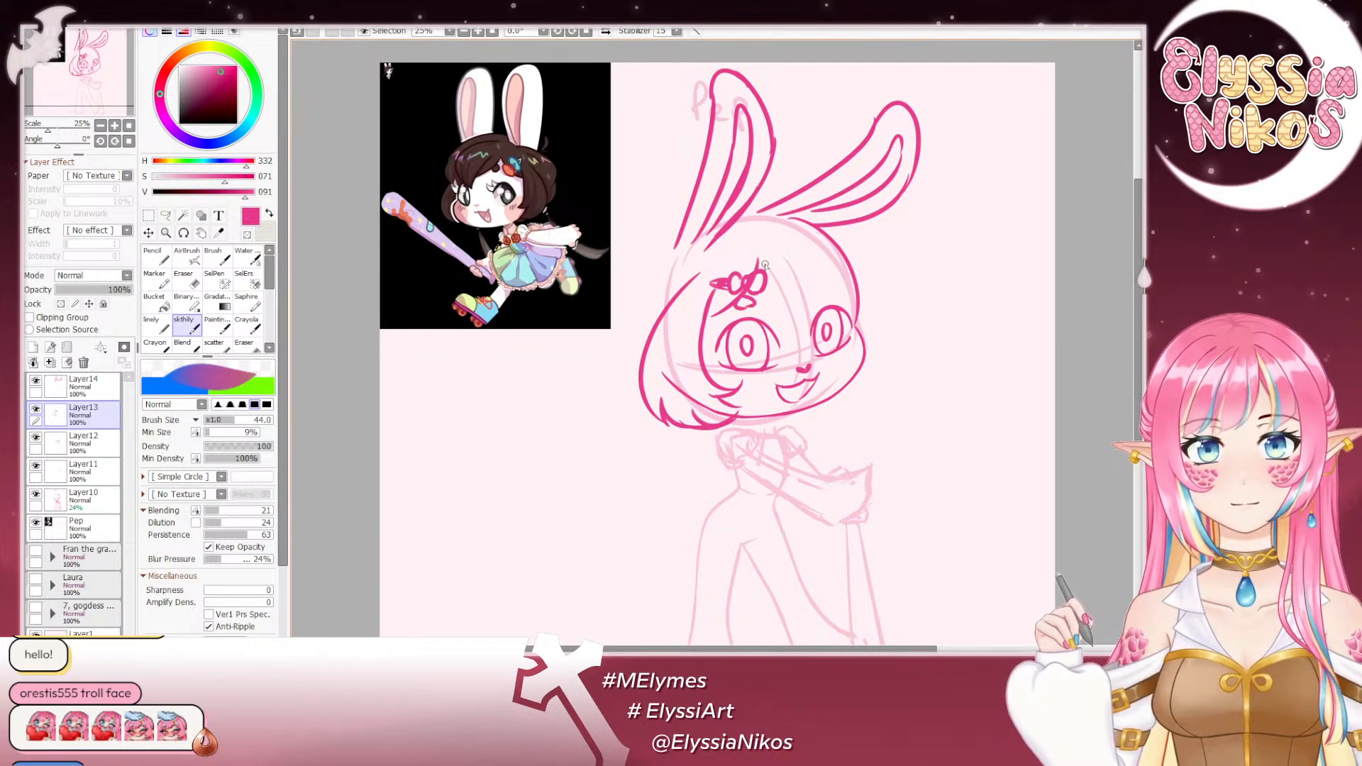
- Draw the fringe sweeping from the bow across the forehead towards the smaller eye, undoing unsuitable strokes
drag(756, 261, 854, 310)
key(ctrl+z)
key(ctrl+z)
key(ctrl+z)
drag(758, 263, 807, 285)
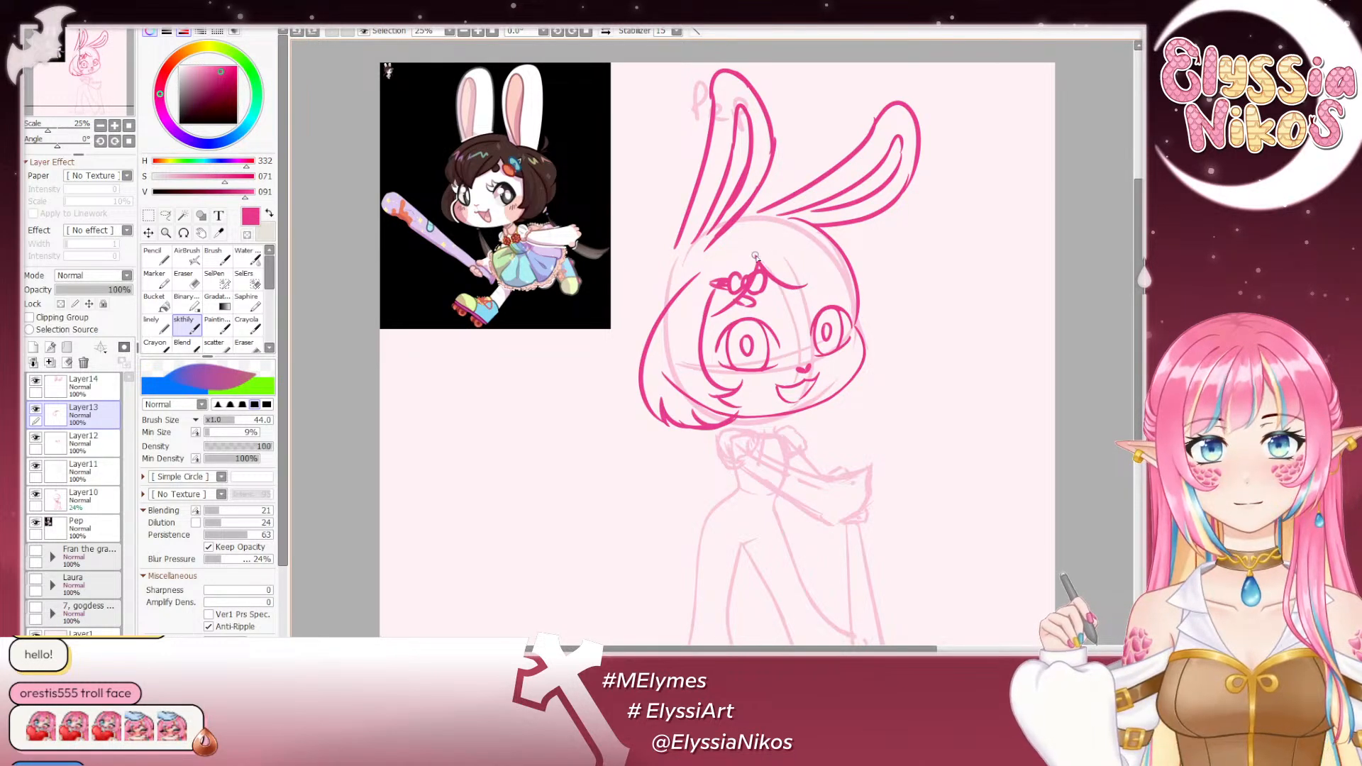
key(ctrl+z)
mouse_move(750, 308)
mouse_down()
mouse_move(815, 291)
mouse_move(819, 303)
mouse_up()
key(ctrl+z)
drag(757, 261, 805, 304)
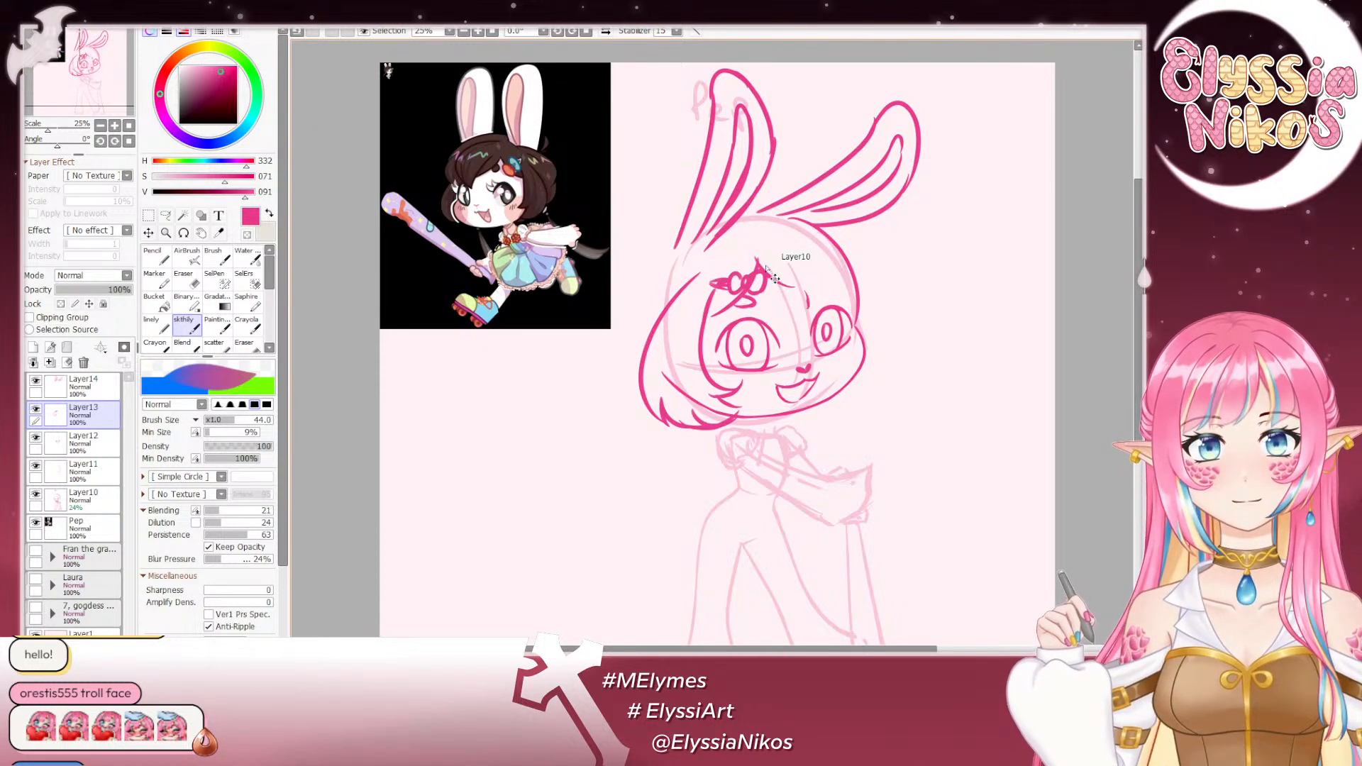
key(ctrl+z)
mouse_move(757, 261)
mouse_down()
mouse_move(819, 312)
mouse_move(816, 253)
mouse_up()
key(ctrl+z)
- Draw the far-side hair curving from the tilted ear's base down past the smaller eye, undoing unsuitable strokes
mouse_move(822, 311)
mouse_down()
mouse_move(817, 254)
mouse_move(863, 308)
mouse_up()
key(ctrl+z)
drag(829, 237, 864, 308)
key(ctrl+z)
key(ctrl+z)
mouse_move(811, 222)
mouse_down()
mouse_move(893, 310)
mouse_move(876, 323)
mouse_move(873, 279)
mouse_up()
- Add pointed inner strands to the far-side hair beside the smaller eye, undoing unsuitable strokes
key(ctrl+z)
drag(876, 294, 858, 318)
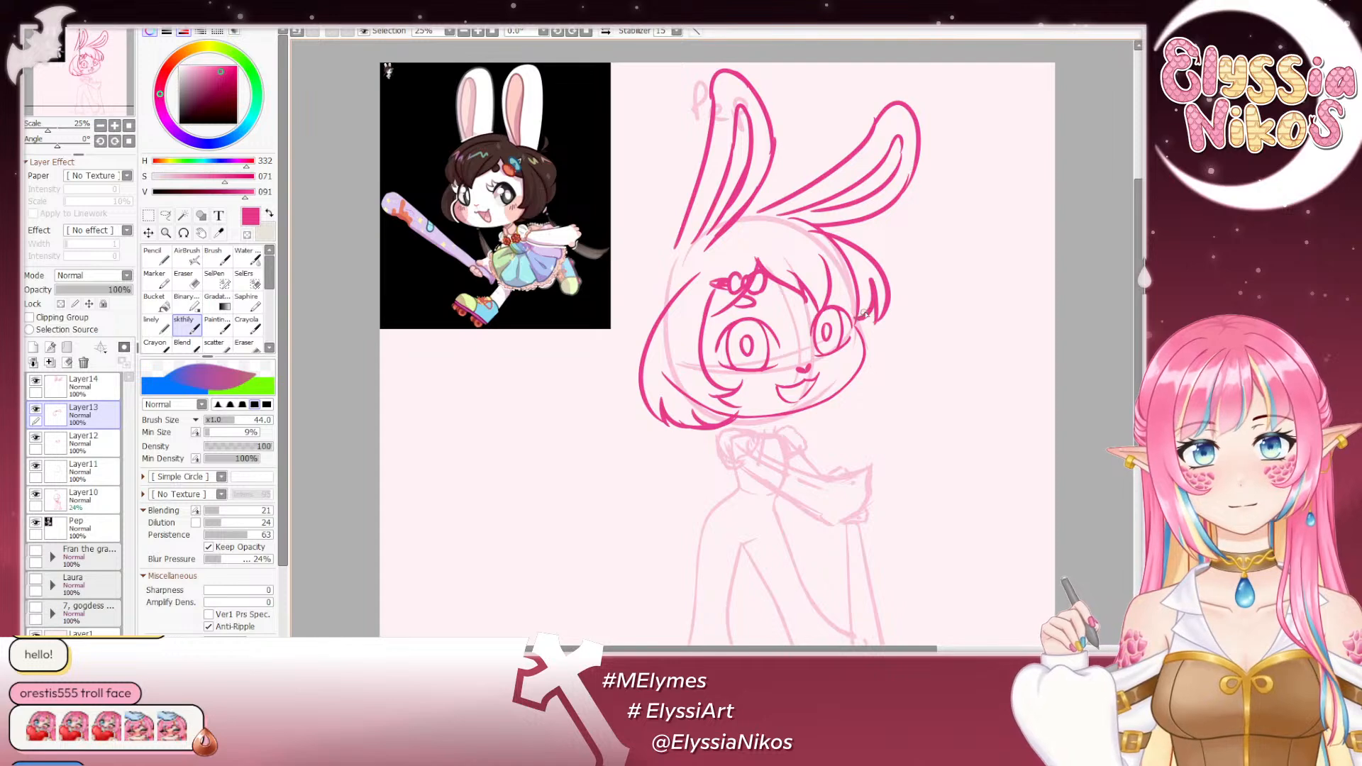
key(ctrl+z)
mouse_move(864, 268)
mouse_down()
mouse_move(879, 310)
mouse_move(858, 329)
mouse_move(844, 308)
mouse_move(849, 337)
mouse_up()
key(ctrl+z)
key(ctrl+z)
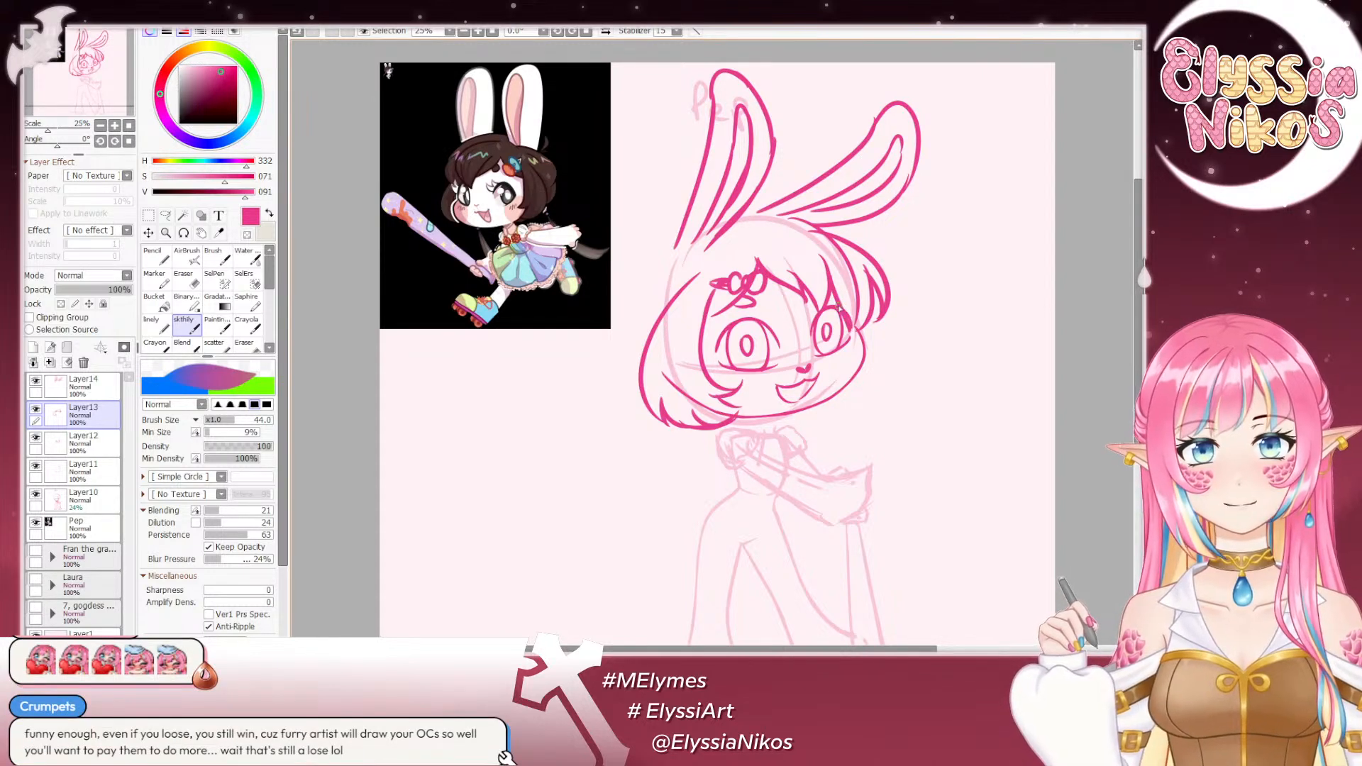
key(ctrl+z)
mouse_move(828, 273)
mouse_down()
mouse_move(848, 320)
mouse_move(828, 312)
mouse_move(848, 317)
mouse_move(866, 375)
mouse_up()
key(ctrl+z)
key(ctrl+z)
key(ctrl+z)
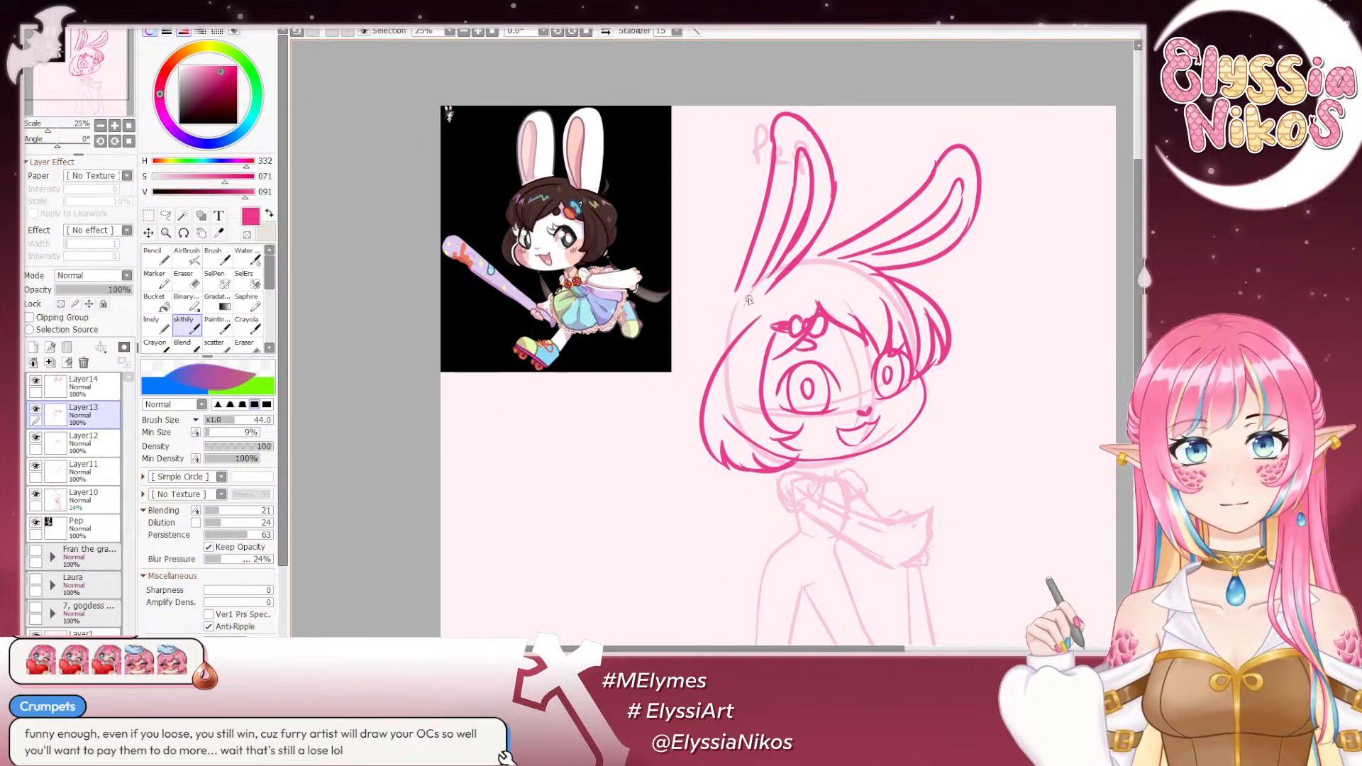
- Draw the top hairline of the head between the two ears, joining it to the far-side hair
key(ctrl+z)
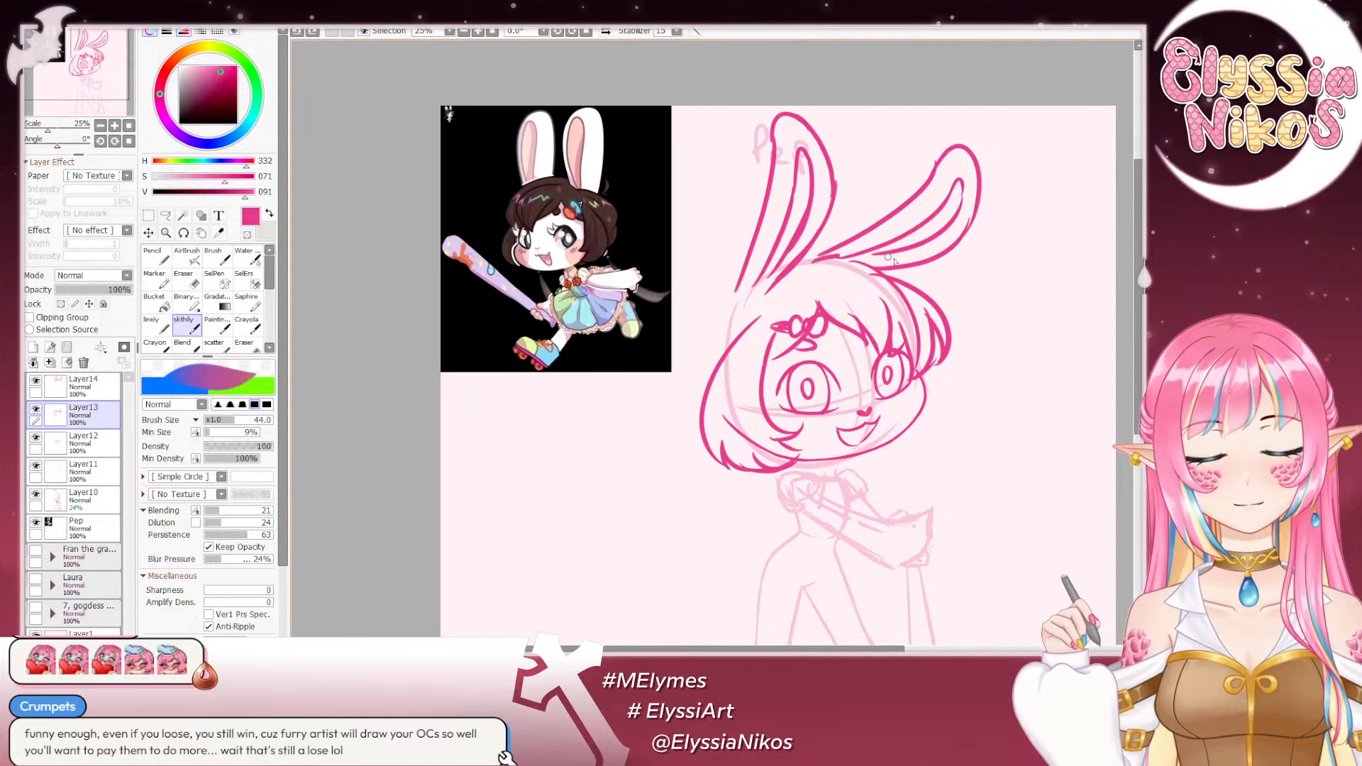
mouse_move(805, 262)
mouse_down()
mouse_move(883, 267)
mouse_move(899, 283)
mouse_up()
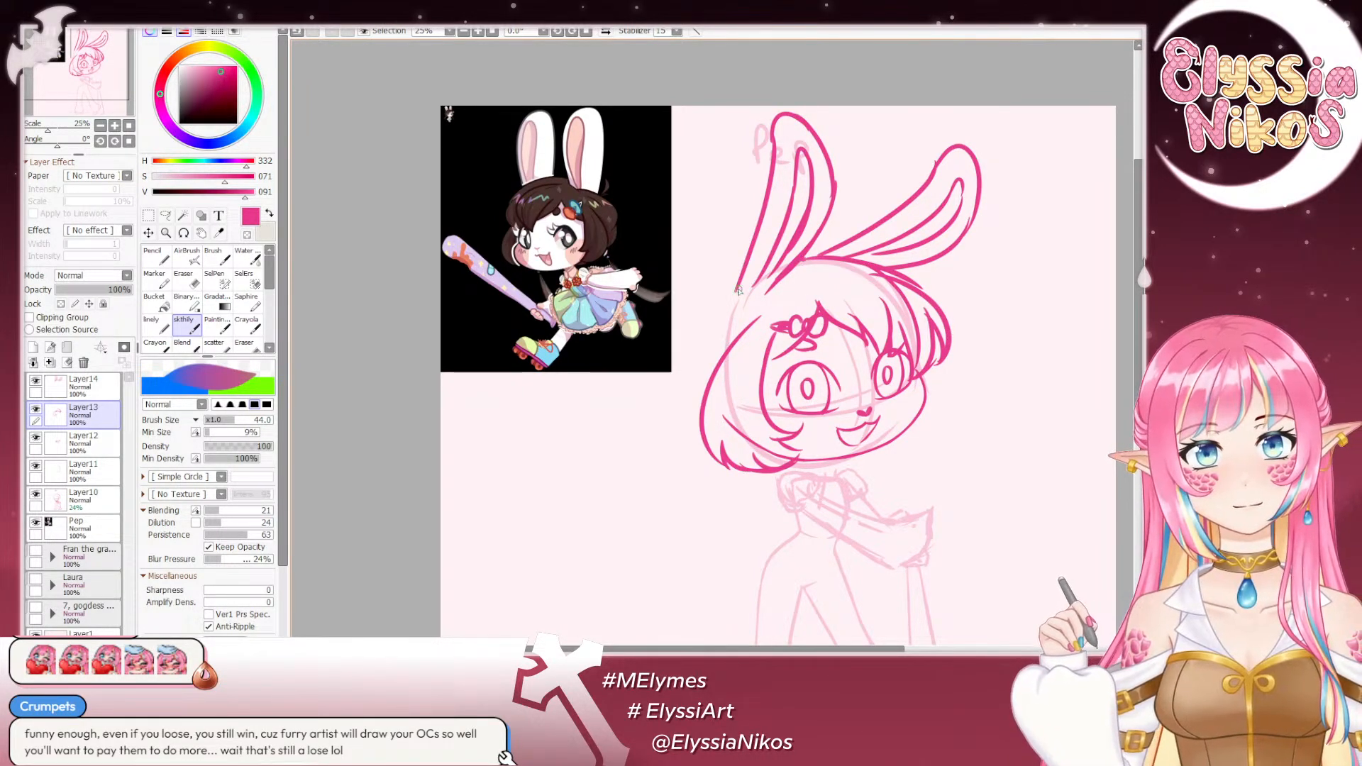
key(ctrl+z)
- Draw the wide back-hair contour curving from the upright ear's base down behind the head, undoing unsuitable strokes
drag(727, 276, 673, 418)
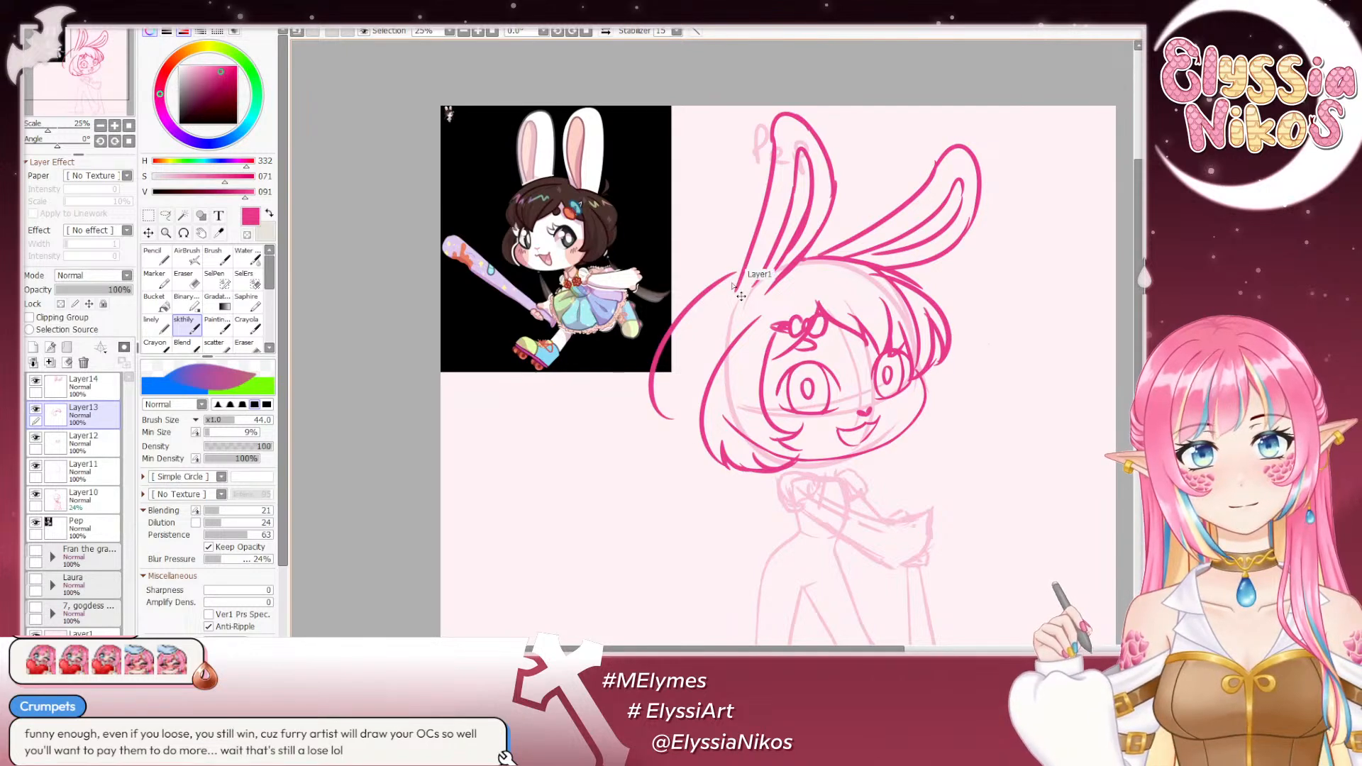
key(ctrl+z)
mouse_move(739, 267)
mouse_down()
mouse_move(652, 371)
mouse_move(672, 426)
mouse_move(659, 376)
mouse_move(673, 401)
mouse_up()
key(ctrl+z)
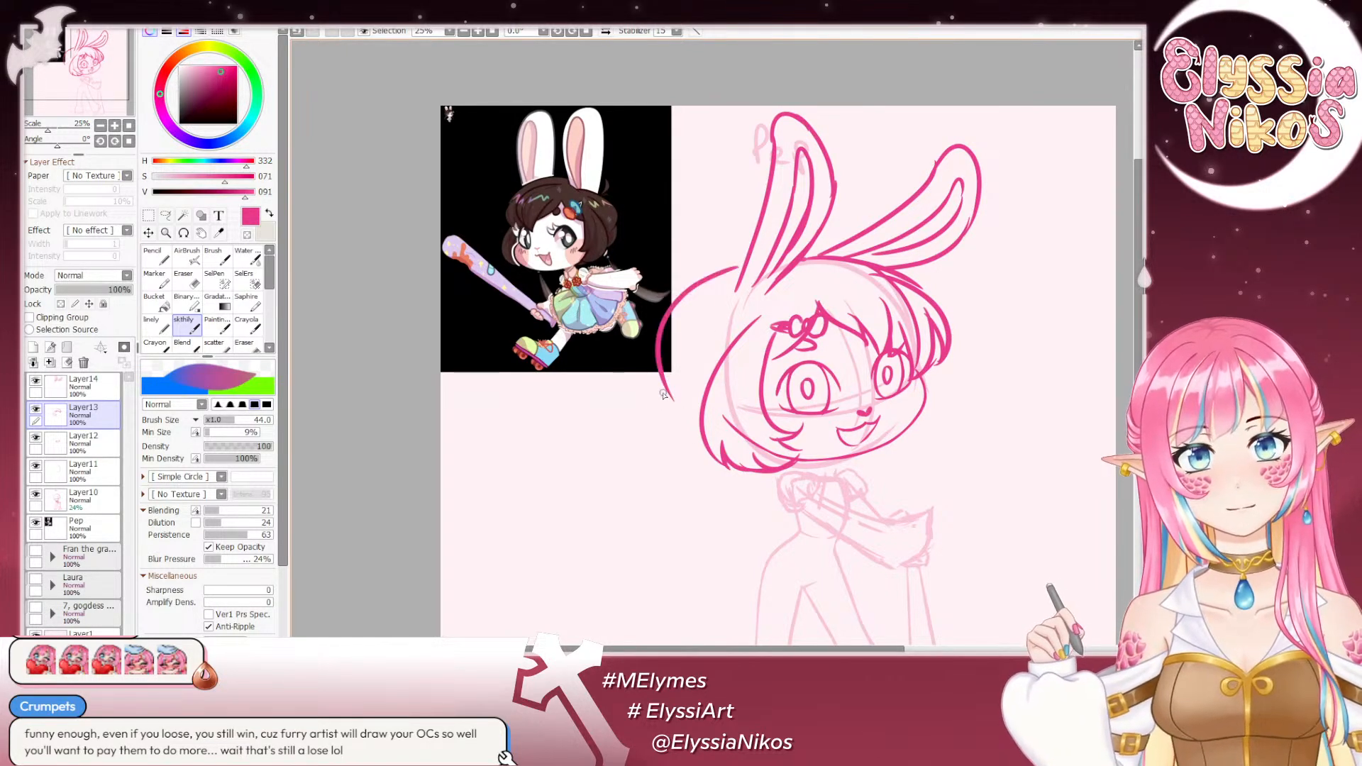
key(ctrl+z)
mouse_move(741, 267)
mouse_down()
mouse_move(661, 370)
mouse_move(674, 463)
mouse_up()
key(ctrl+z)
- Draw the flared lower ends of the bob behind the head and under the far cheek, undoing unsuitable strokes
mouse_move(671, 390)
mouse_down()
mouse_move(650, 453)
mouse_move(679, 484)
mouse_move(744, 472)
mouse_up()
key(ctrl+z)
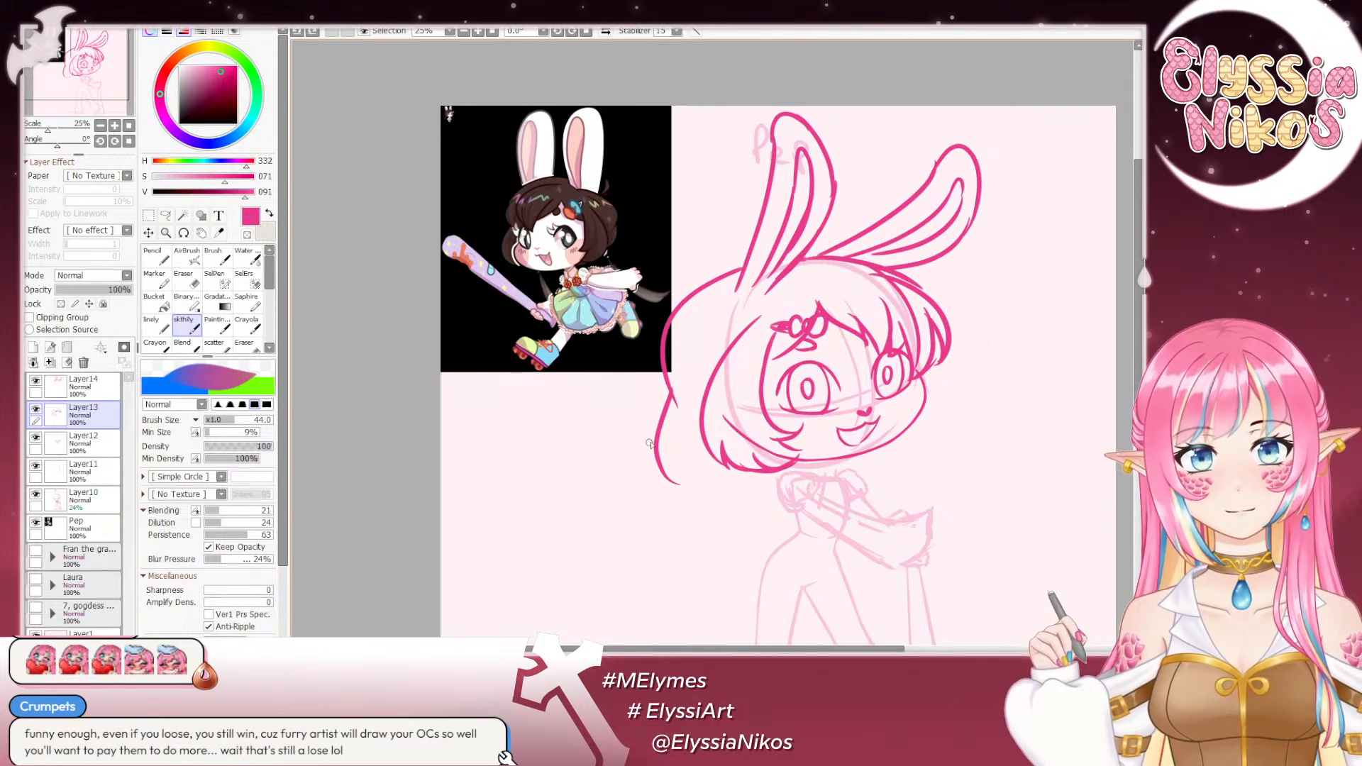
key(ctrl+z)
mouse_move(661, 448)
mouse_down()
mouse_move(691, 479)
mouse_move(709, 474)
mouse_up()
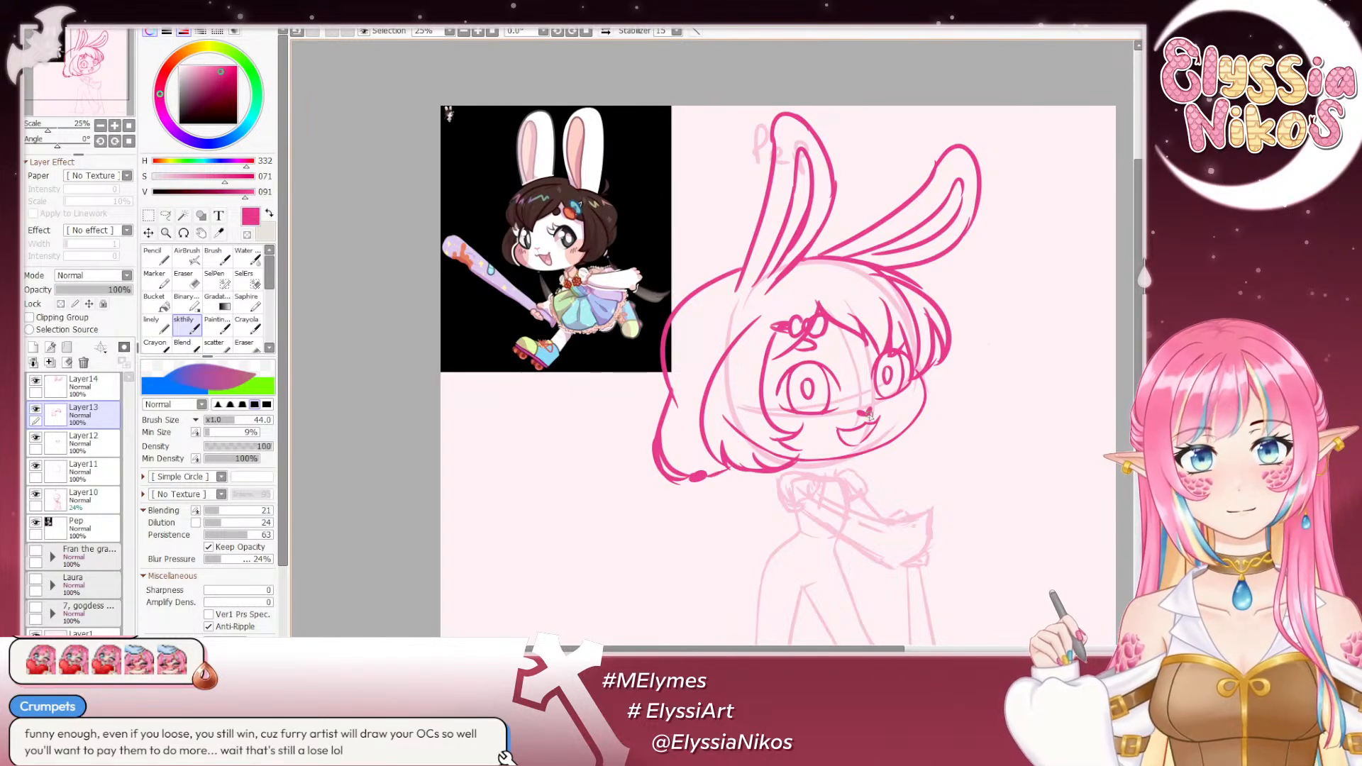
mouse_move(930, 410)
mouse_down()
mouse_move(929, 438)
mouse_move(919, 415)
mouse_move(902, 455)
mouse_move(862, 453)
mouse_move(920, 452)
mouse_move(862, 457)
mouse_up()
key(ctrl+z)
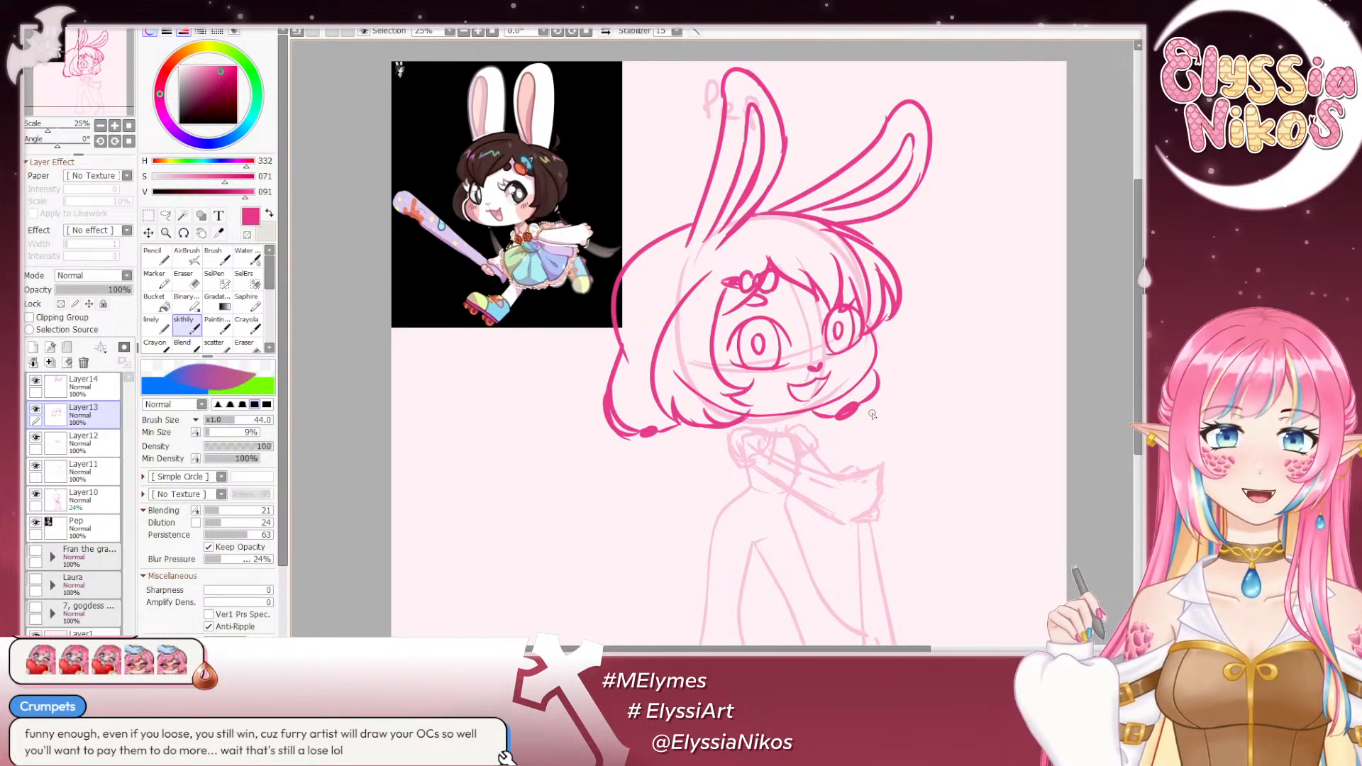
- Check the finished hair sketch in mirrored view at 12.5% scale
click(101, 125)
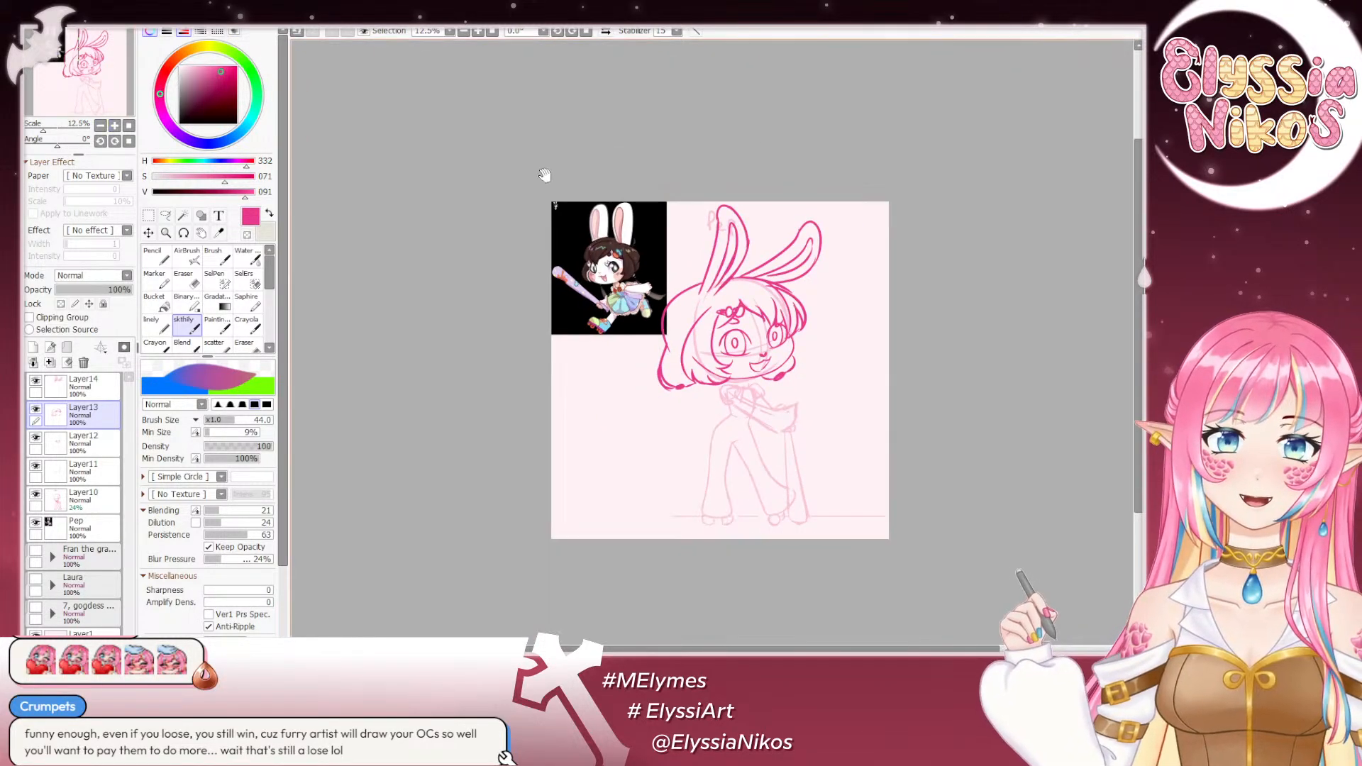
click(605, 32)
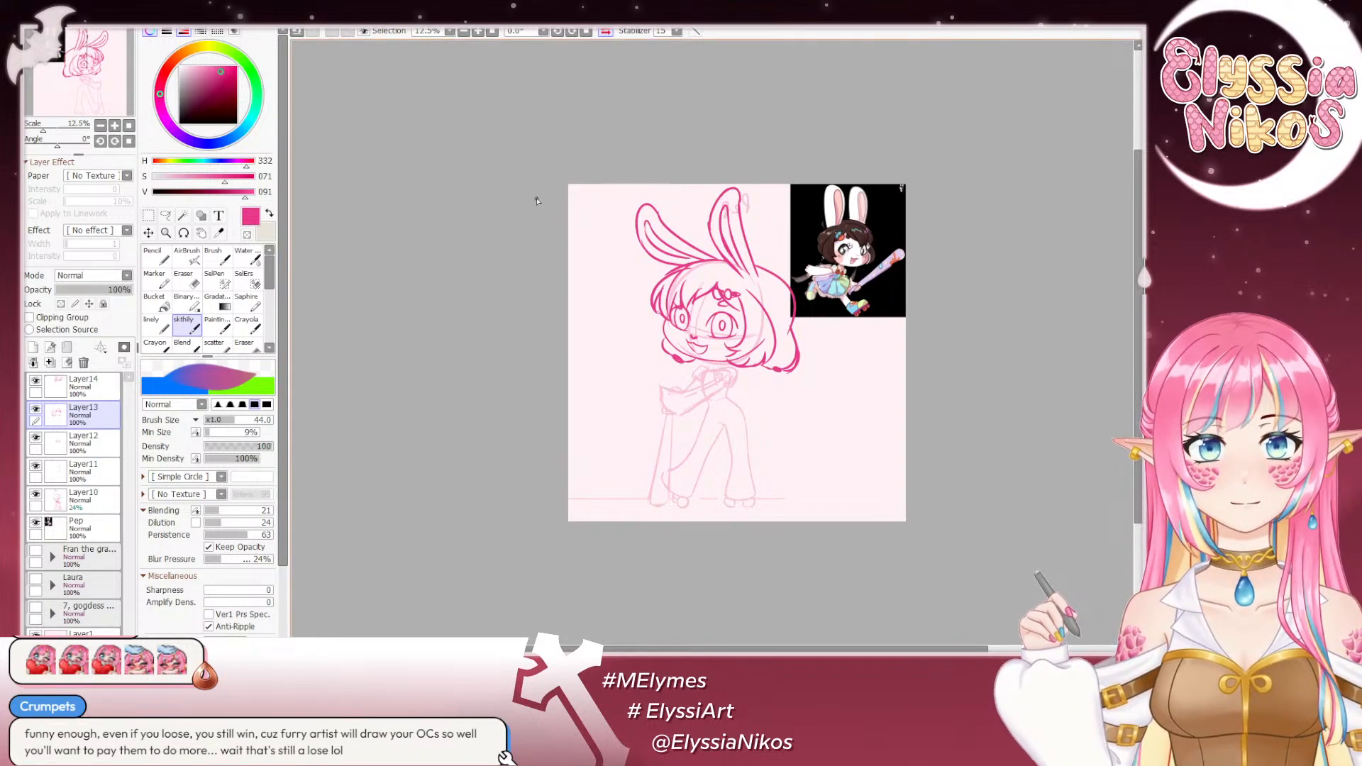
drag(629, 237, 594, 200)
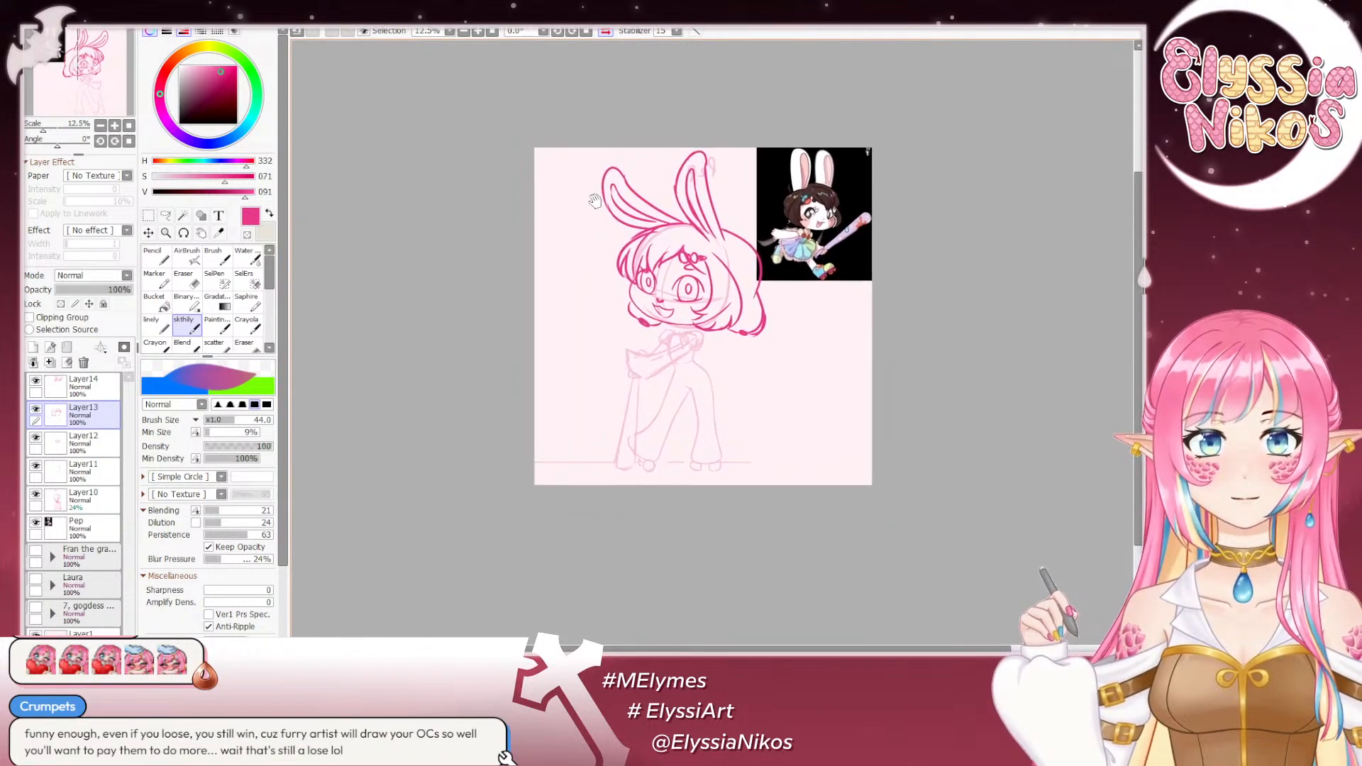
click(115, 126)
drag(441, 125, 490, 372)
click(166, 216)
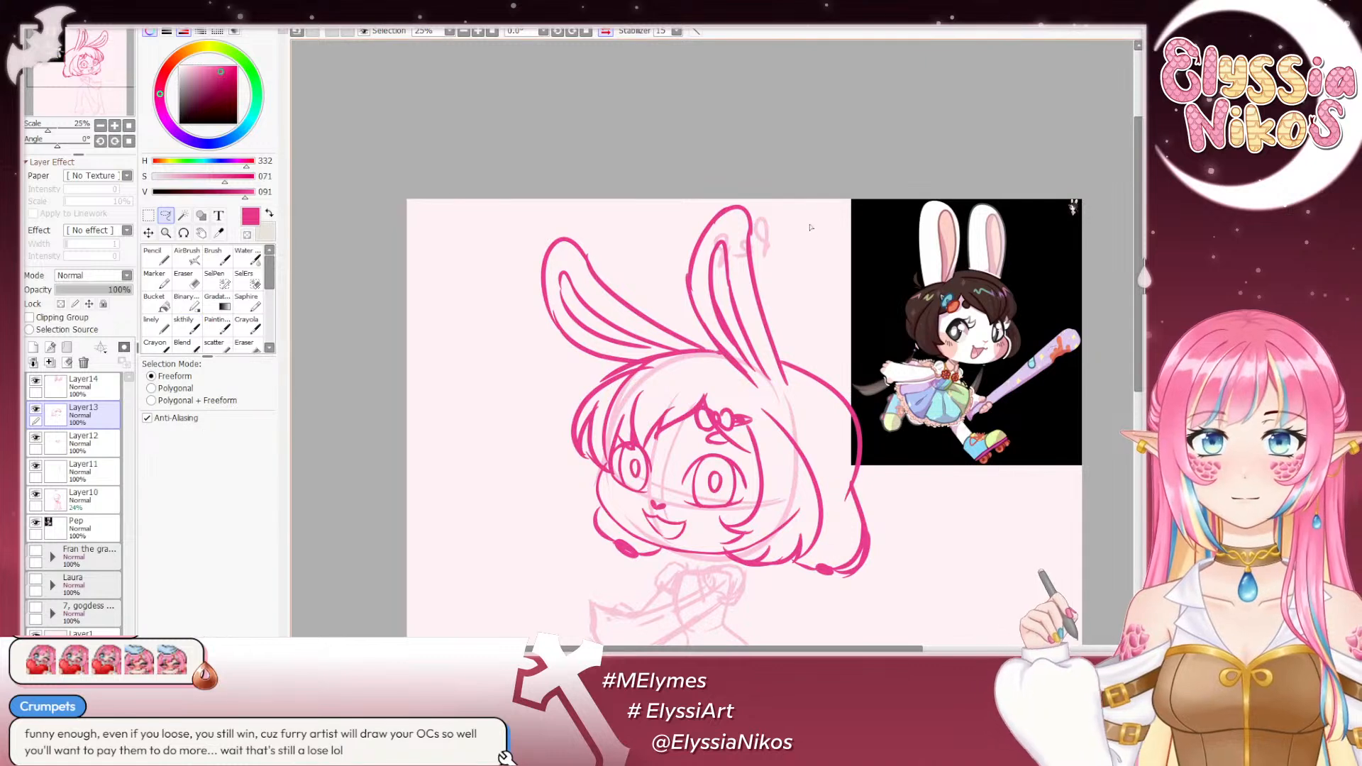
mouse_move(797, 253)
mouse_down()
mouse_move(652, 204)
mouse_move(666, 316)
mouse_up()
drag(714, 358, 780, 388)
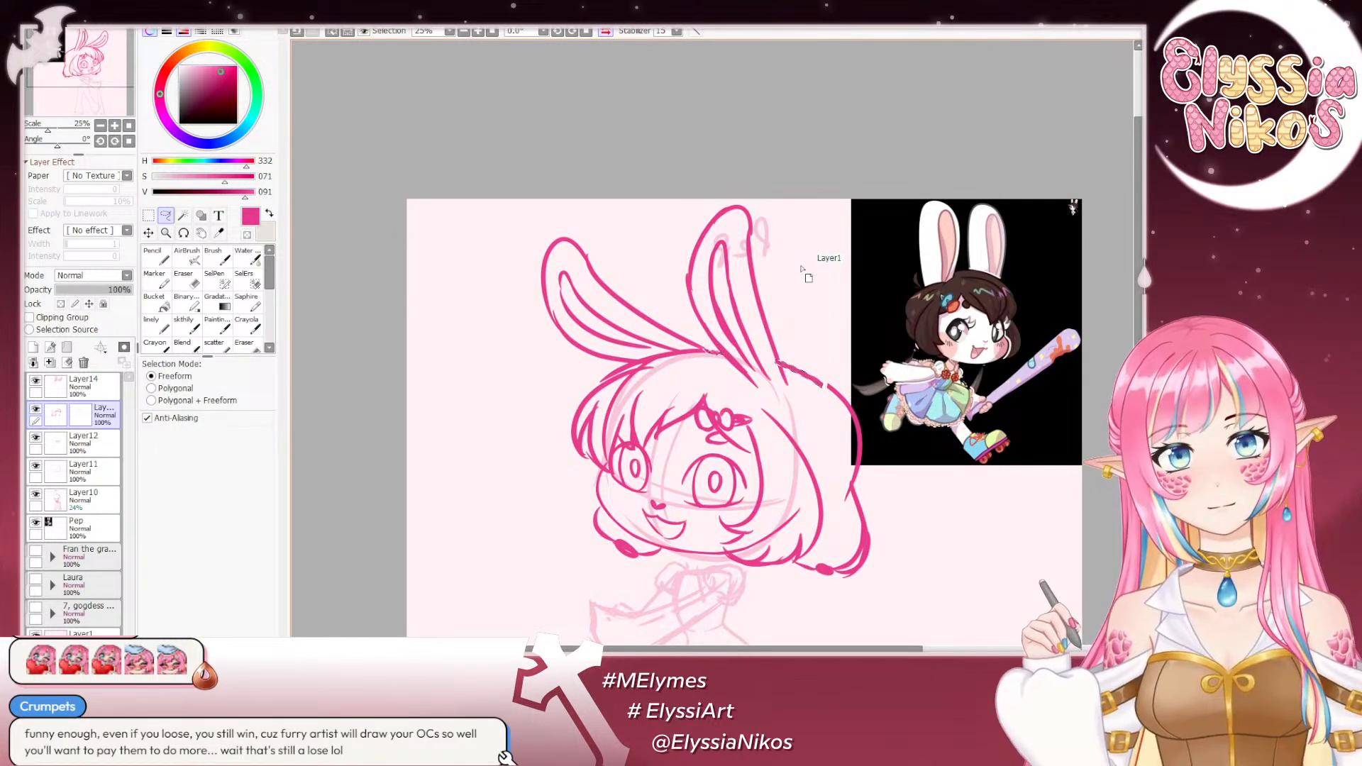
click(149, 216)
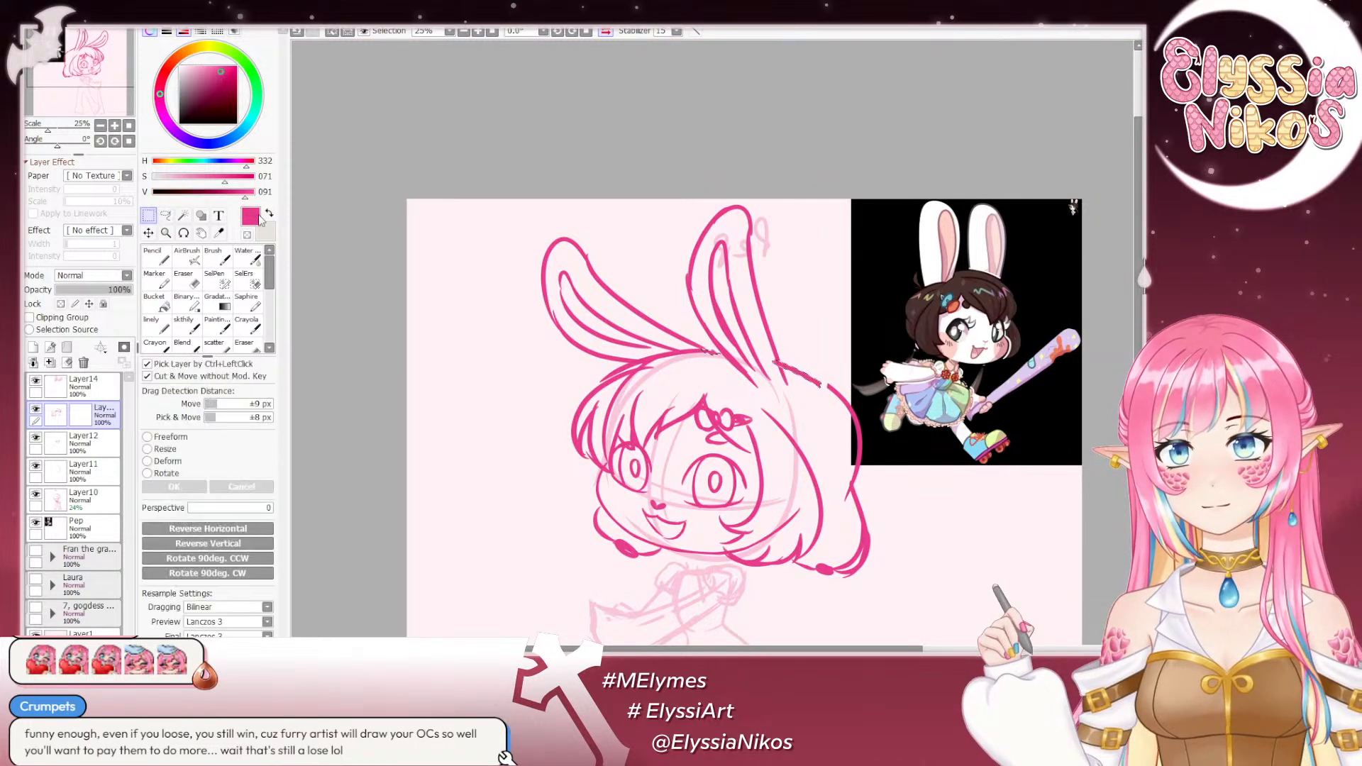
key(ctrl+d)
click(93, 387)
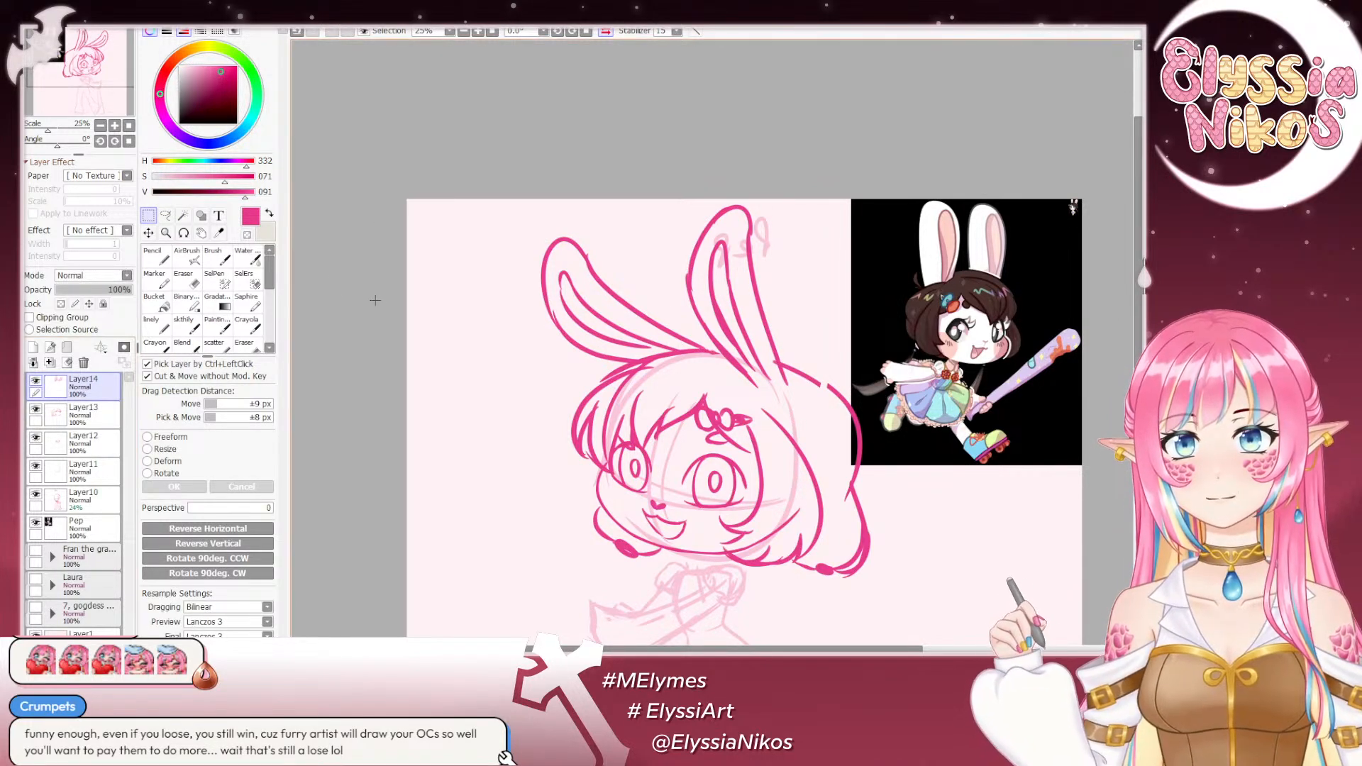
key(ctrl+z)
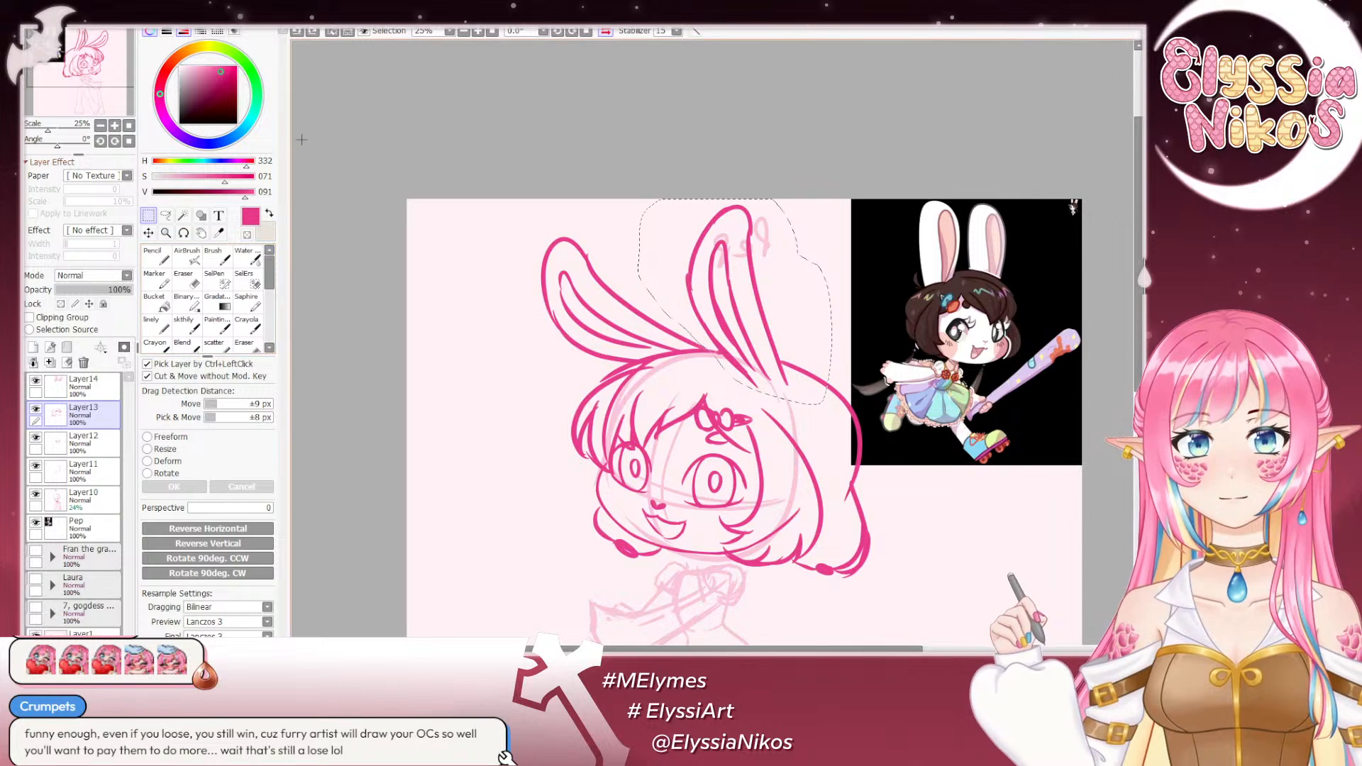
key(ctrl+d)
click(167, 216)
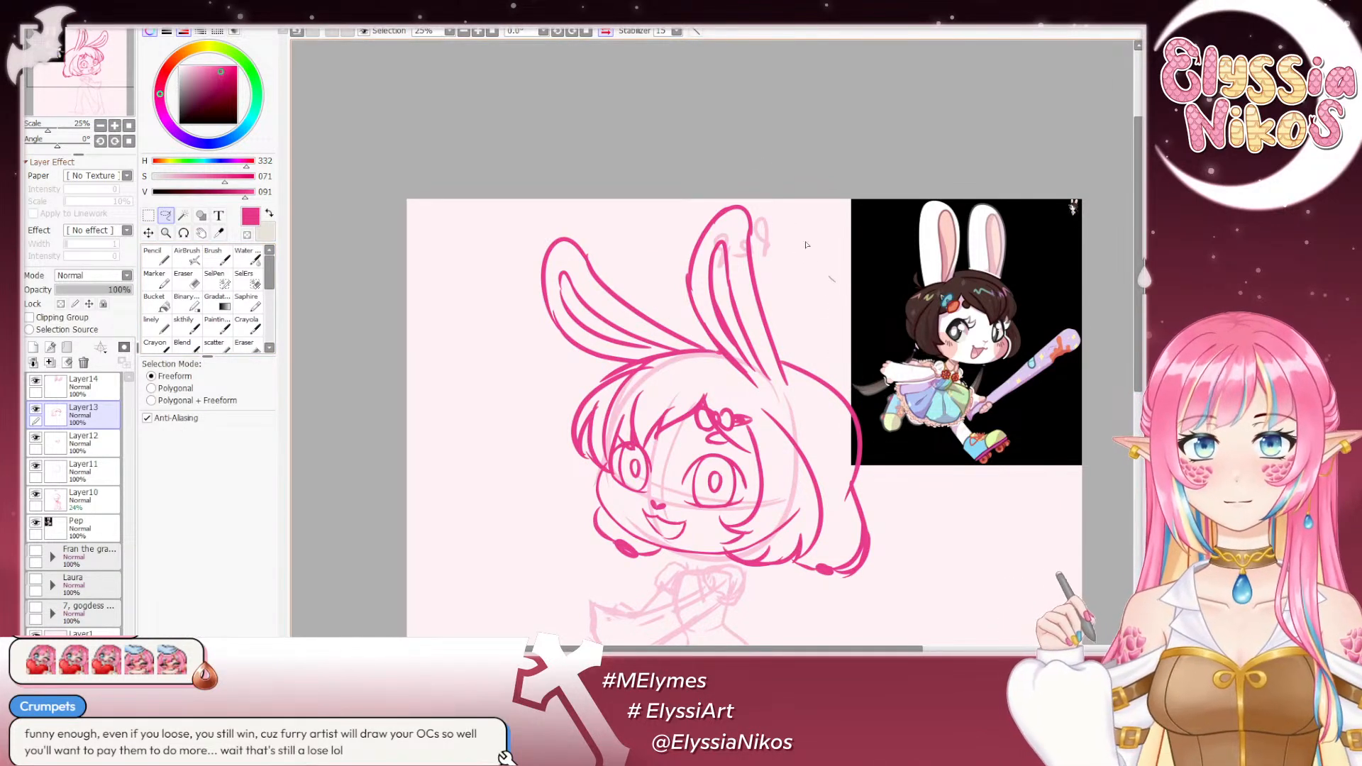
mouse_move(806, 244)
mouse_down()
mouse_move(649, 205)
mouse_move(653, 274)
mouse_move(702, 331)
mouse_up()
drag(773, 417, 834, 310)
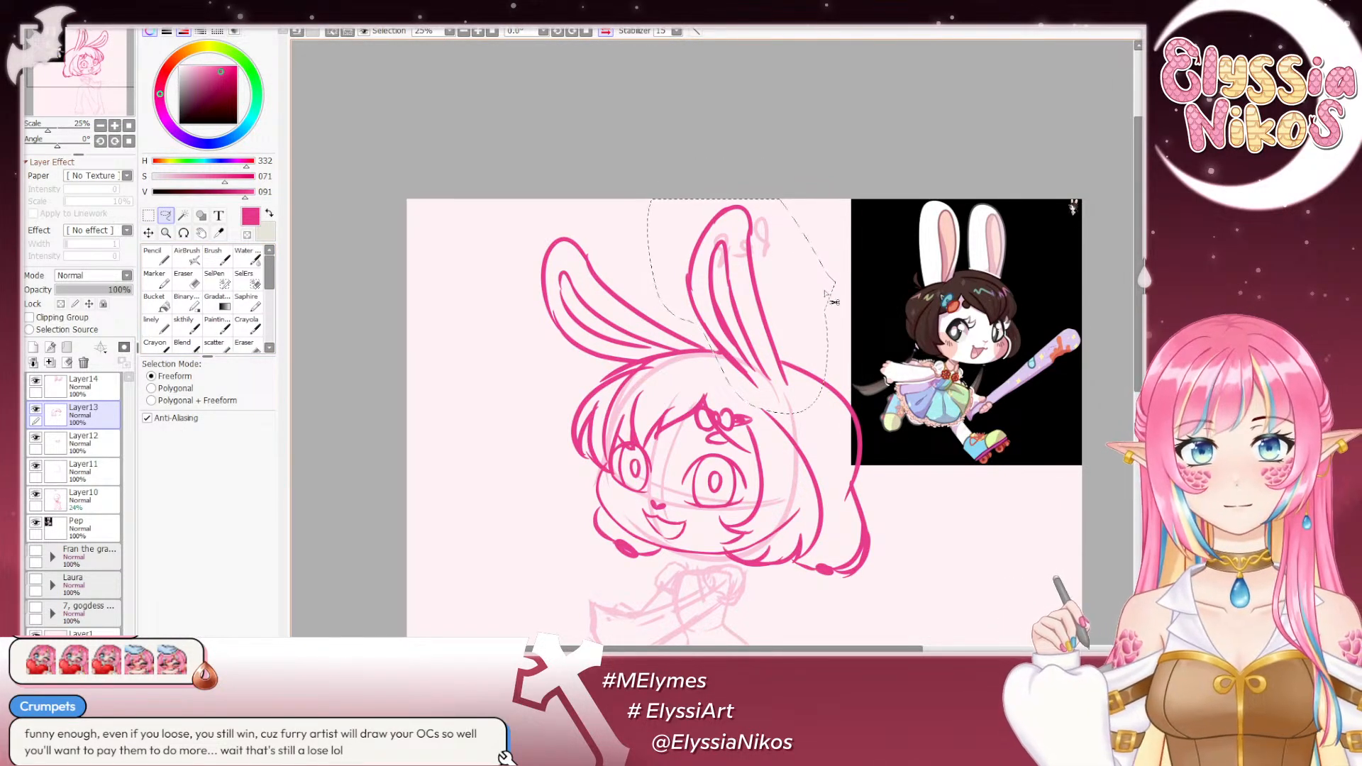
key(ctrl+t)
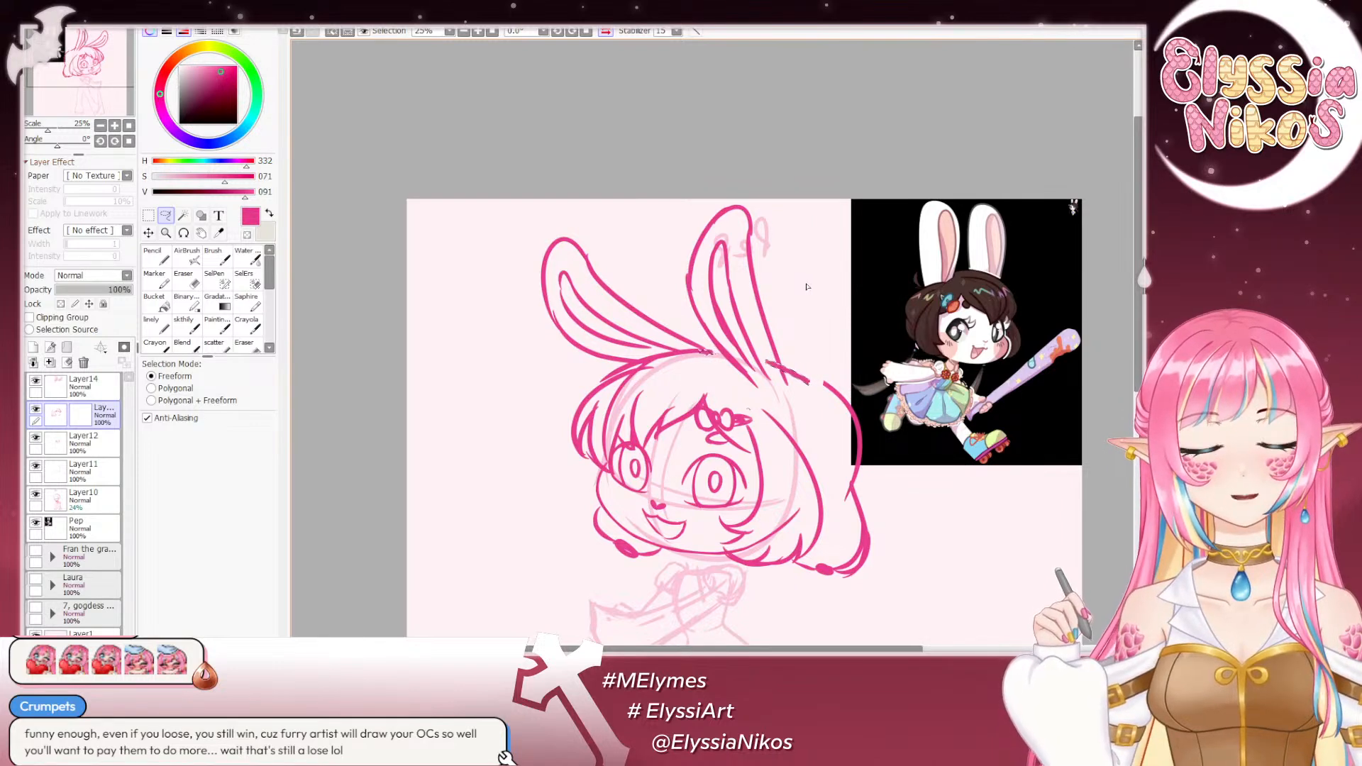
click(148, 215)
key(ctrl+d)
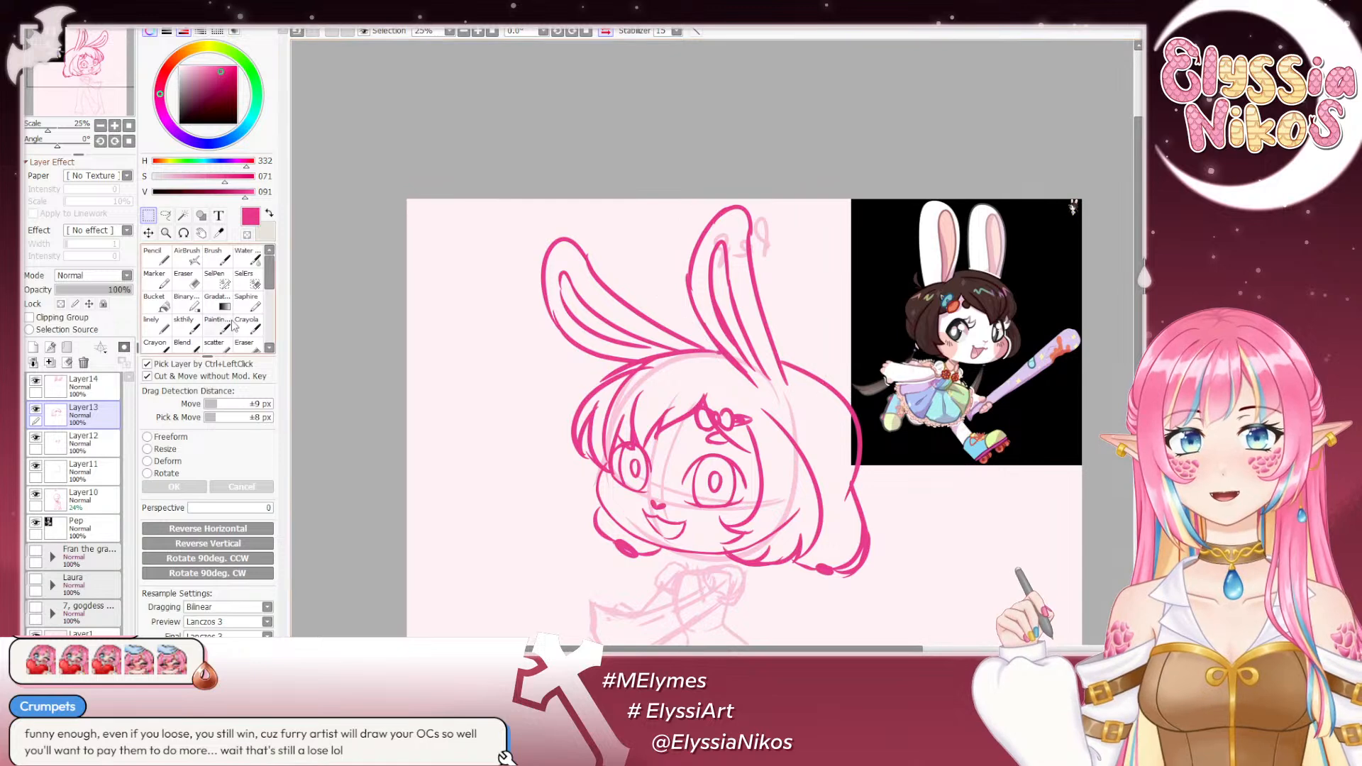
- Lasso the upright ear on Layer14 and shift it slightly toward the other ear
click(105, 386)
click(166, 215)
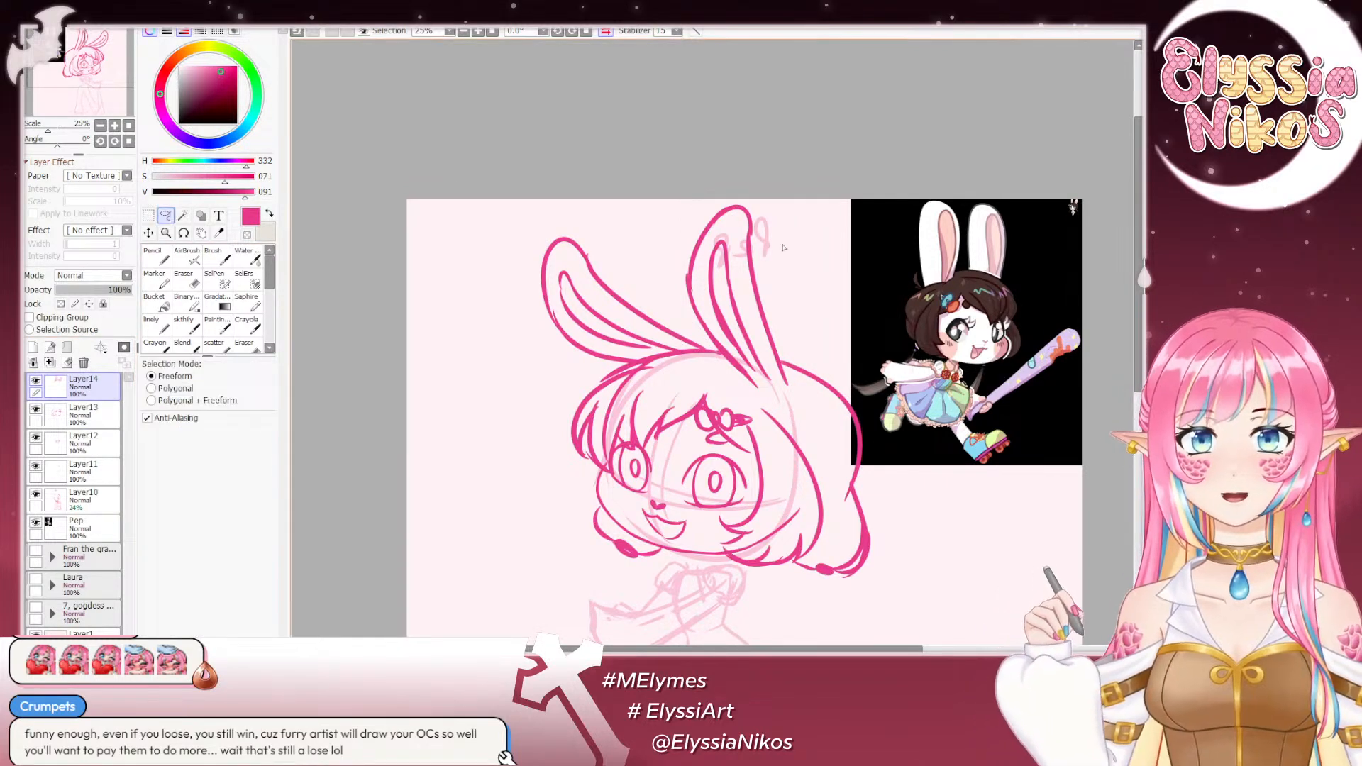
mouse_move(798, 259)
mouse_down()
mouse_move(740, 169)
mouse_move(658, 224)
mouse_move(691, 320)
mouse_up()
mouse_move(764, 402)
mouse_down()
mouse_move(796, 261)
mouse_move(780, 269)
mouse_up()
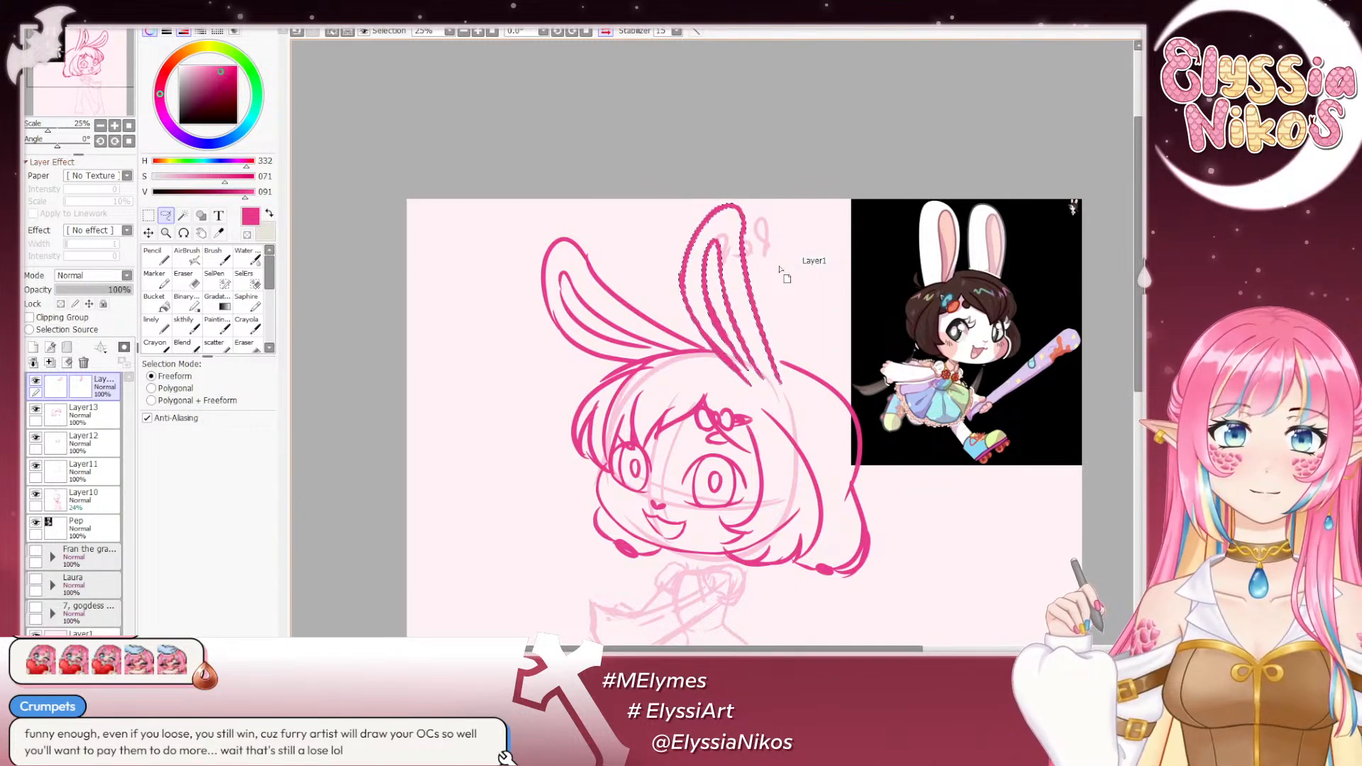
click(149, 216)
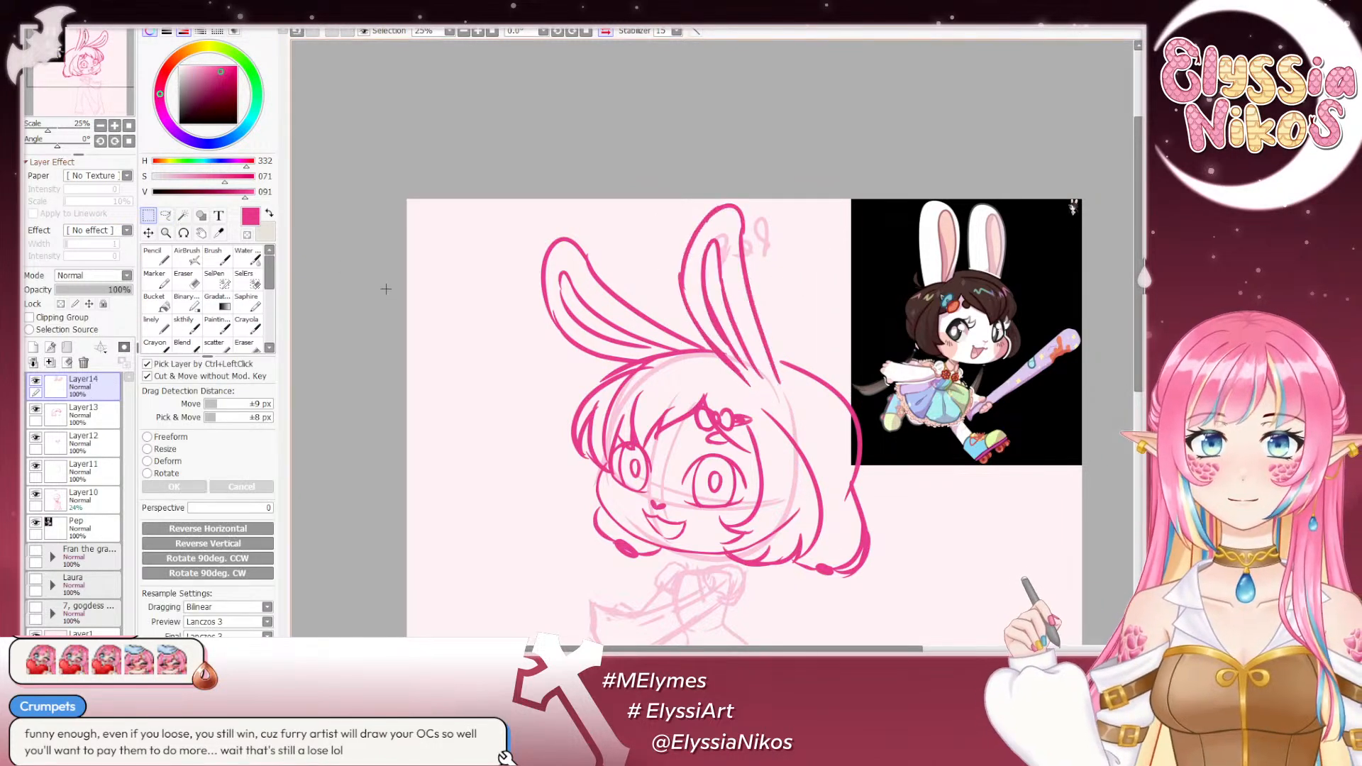
- Flip the canvas view horizontally and raise the opacity of the body sketch on Layer10 to 100%
scroll(435, 47, down, 2)
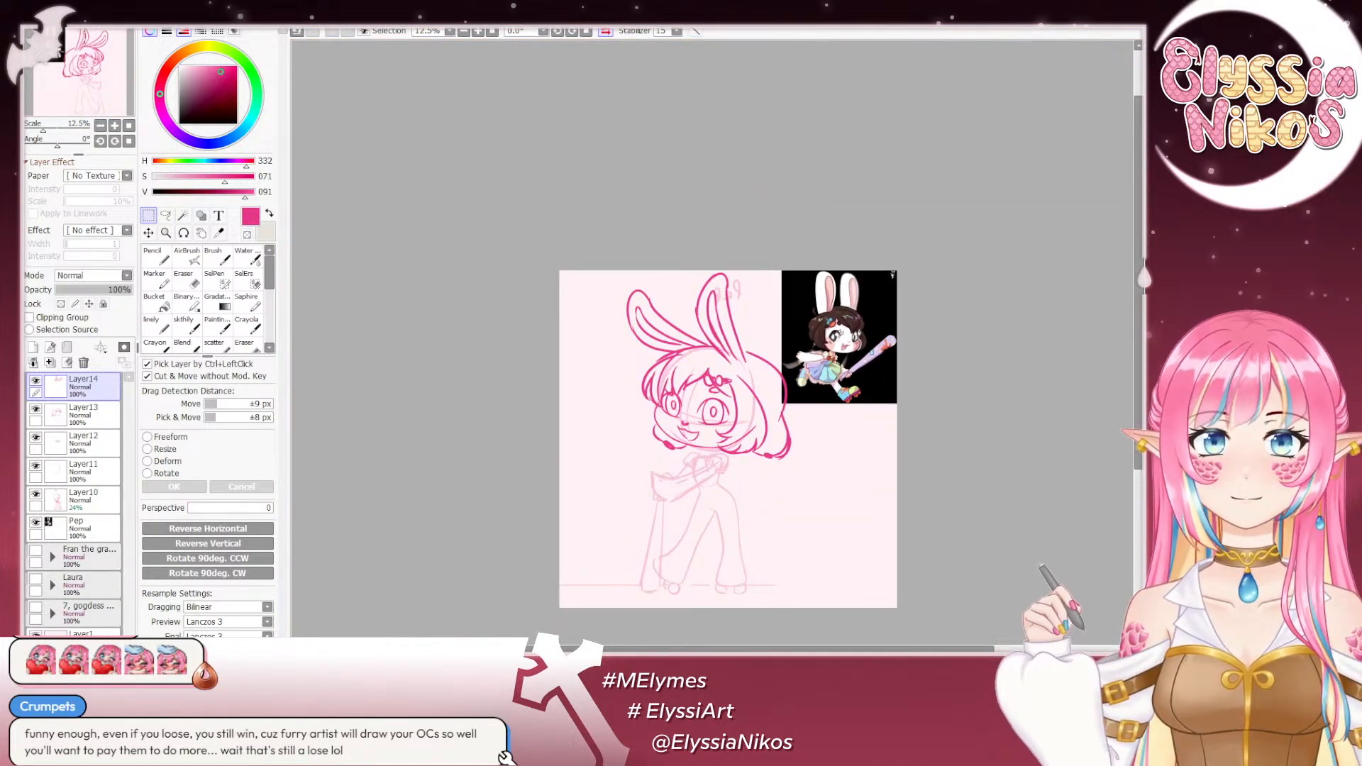
click(605, 31)
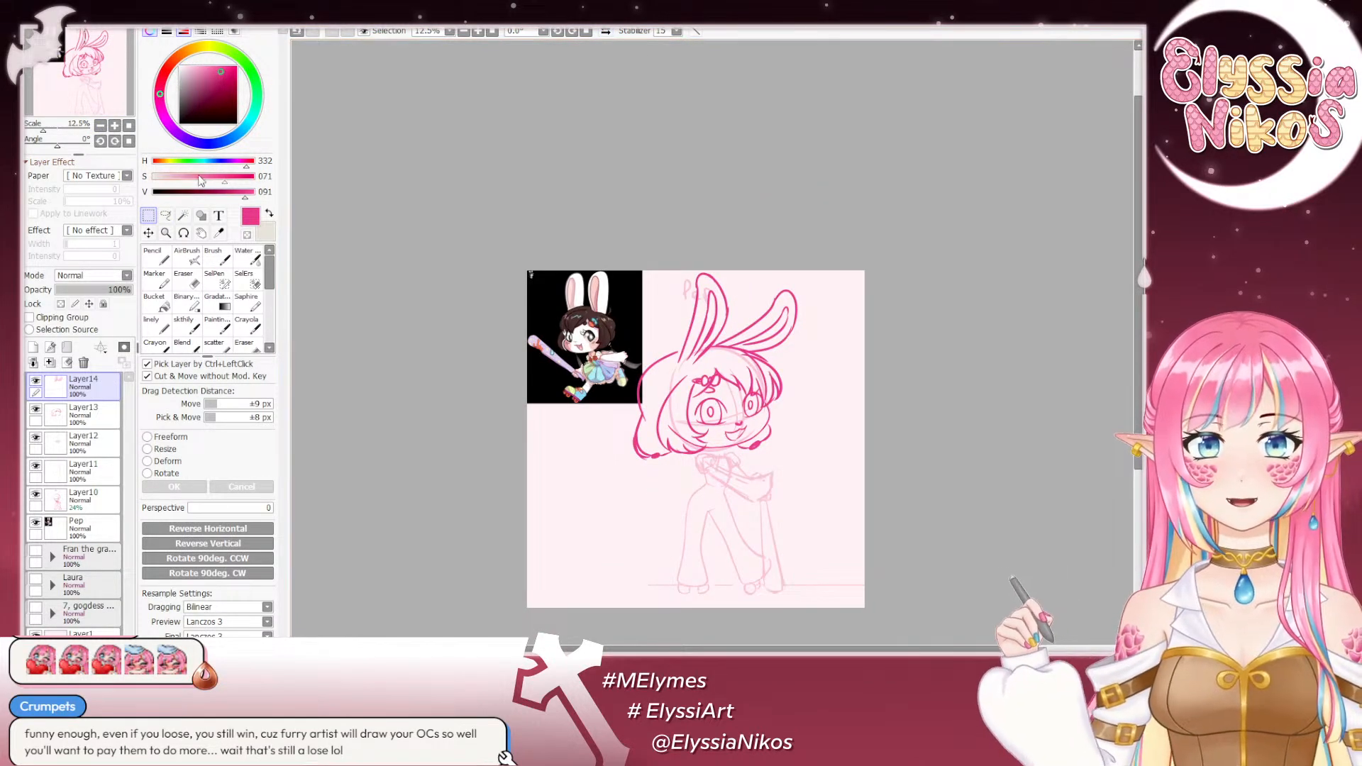
click(114, 126)
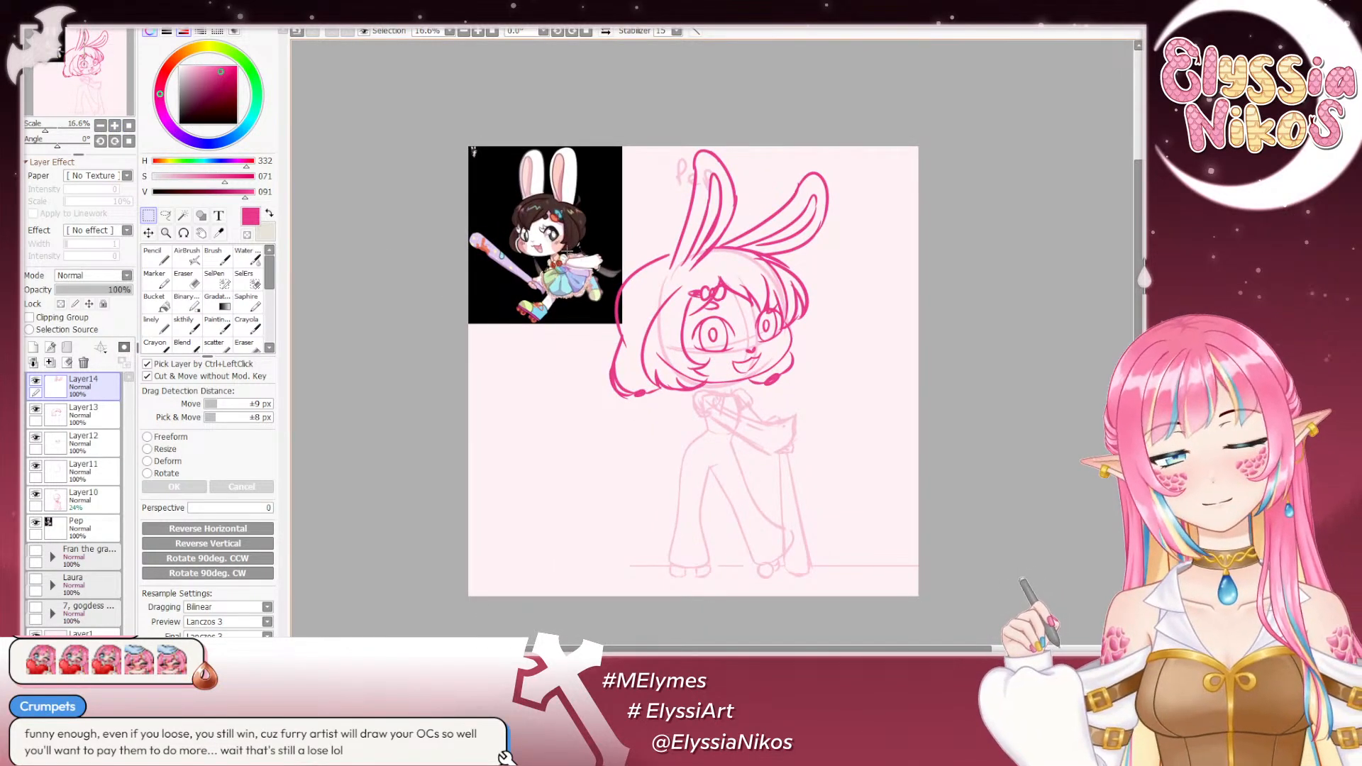
click(114, 126)
mouse_move(539, 243)
mouse_down()
mouse_move(499, 307)
mouse_move(438, 161)
mouse_move(463, 274)
mouse_up()
click(188, 324)
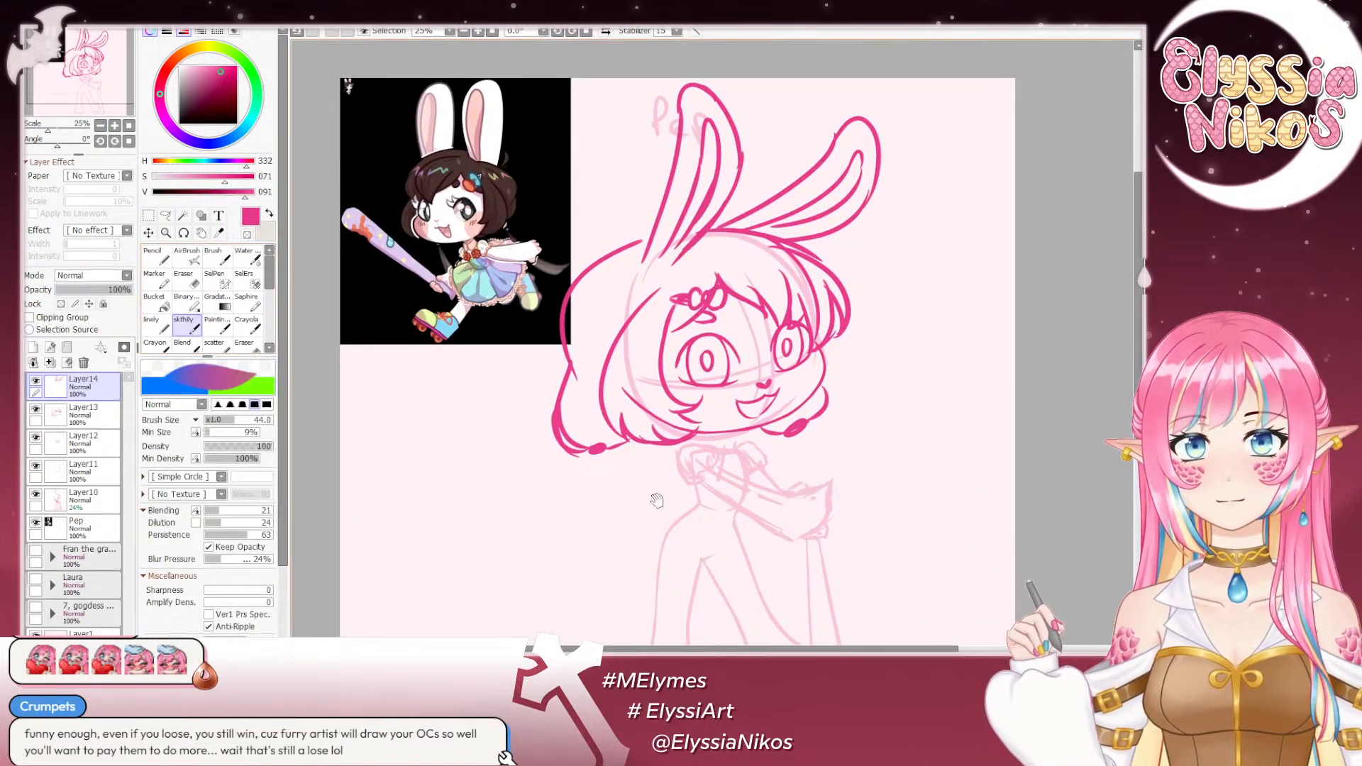
mouse_move(743, 428)
mouse_down()
mouse_move(681, 328)
mouse_move(844, 415)
mouse_move(807, 474)
mouse_move(715, 240)
mouse_move(795, 453)
mouse_up()
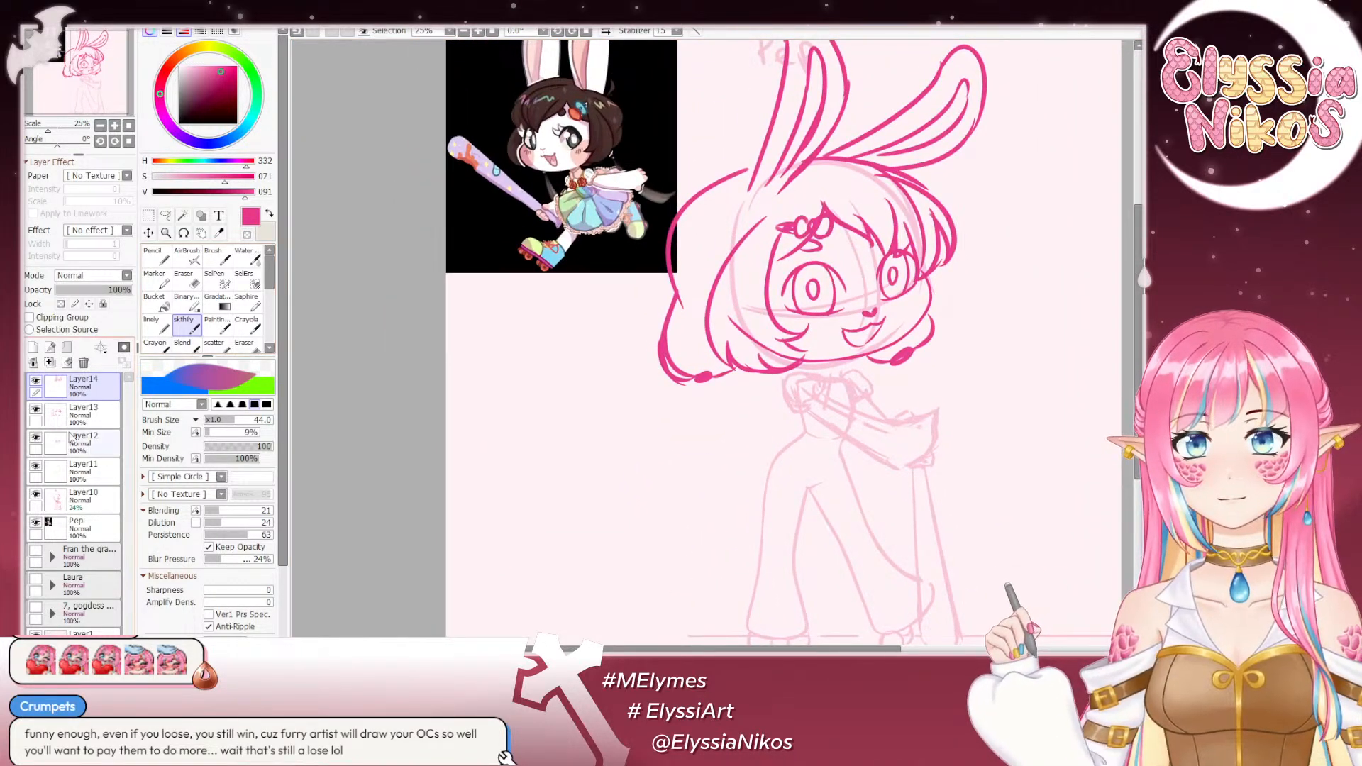
click(63, 504)
drag(71, 290, 132, 289)
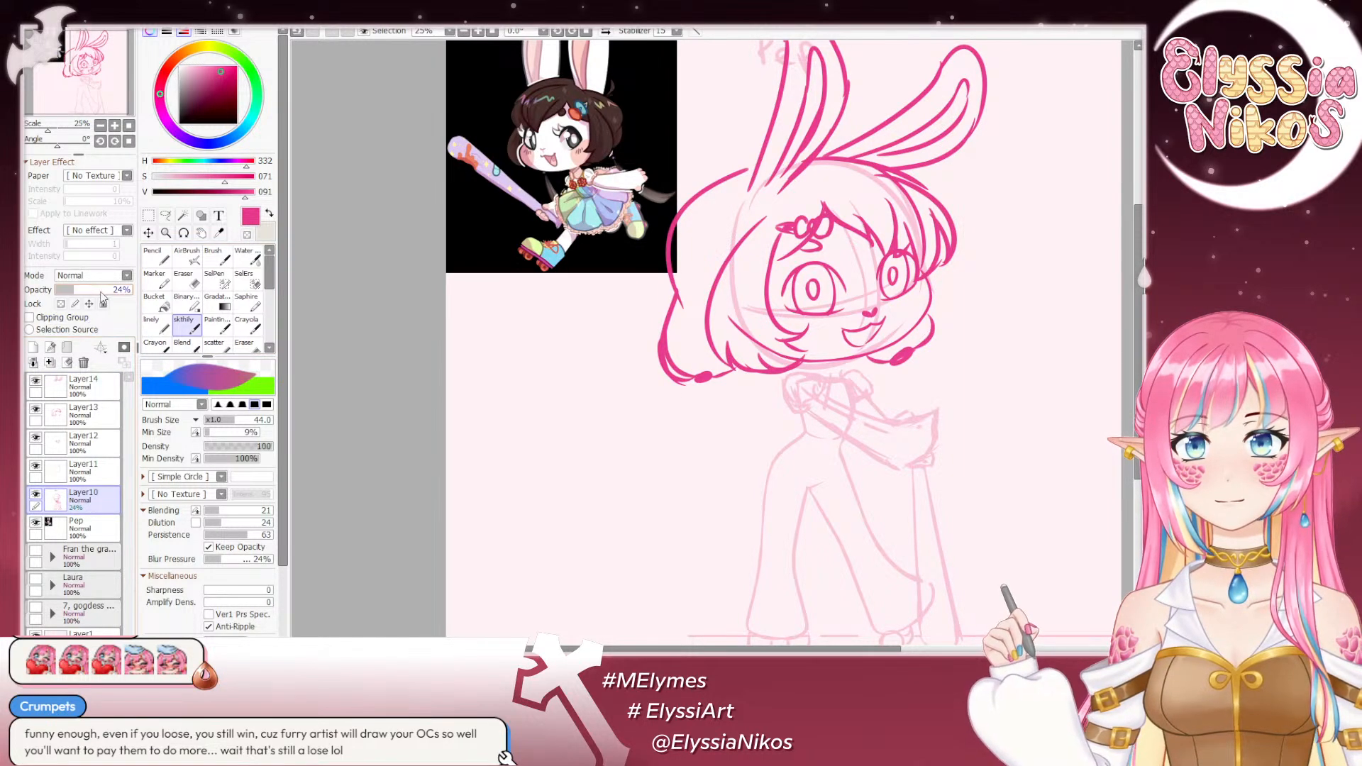
mouse_move(719, 376)
mouse_down()
mouse_move(617, 269)
mouse_move(649, 272)
mouse_up()
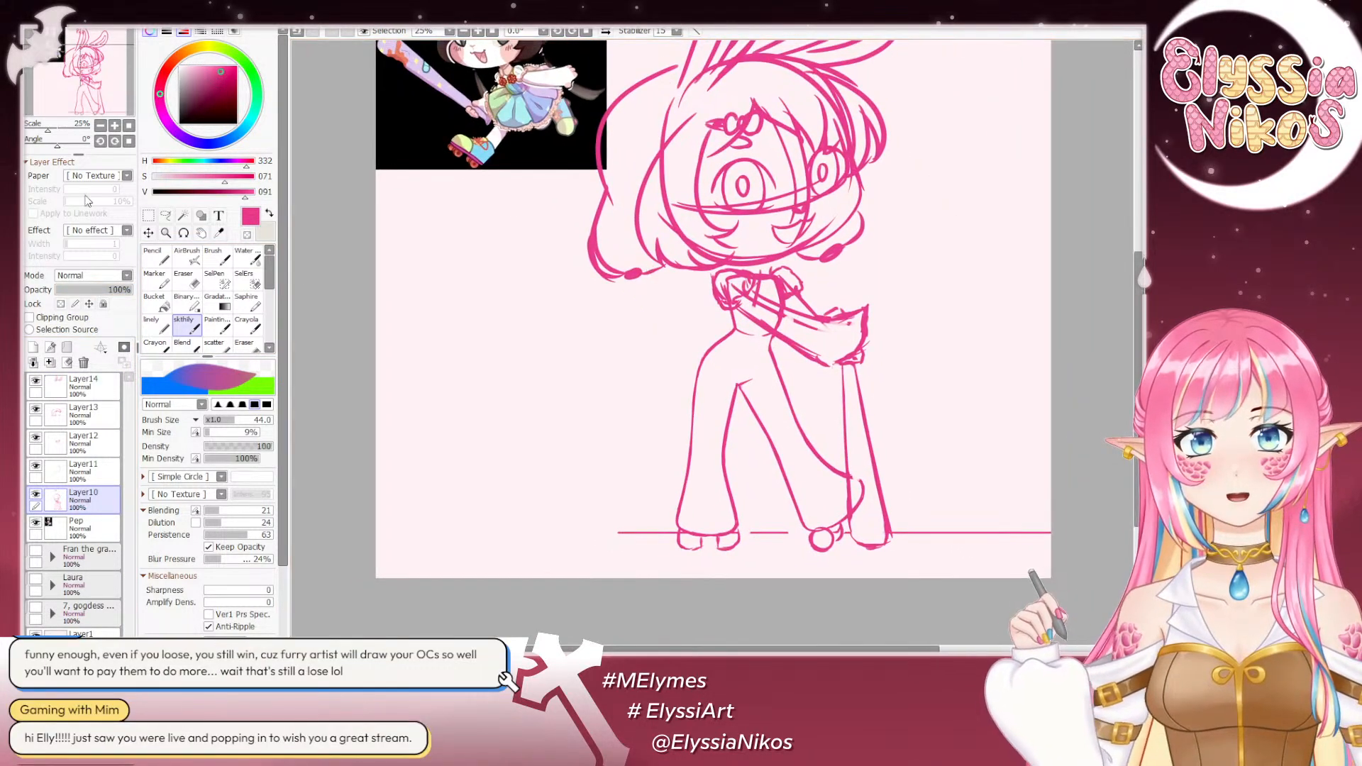
click(165, 214)
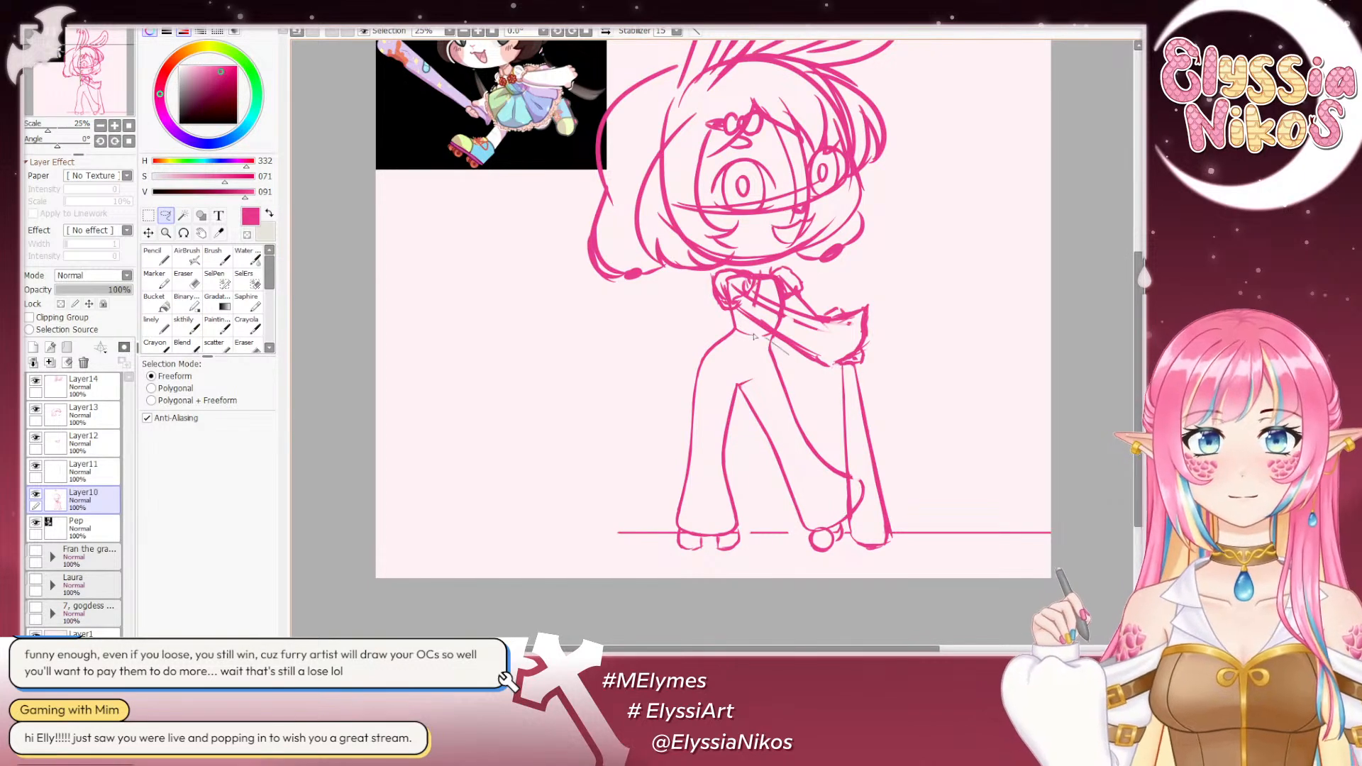
mouse_move(754, 336)
mouse_down()
mouse_move(607, 460)
mouse_move(639, 594)
mouse_move(788, 610)
mouse_move(996, 517)
mouse_move(939, 416)
mouse_move(787, 366)
mouse_up()
key(ctrl+t)
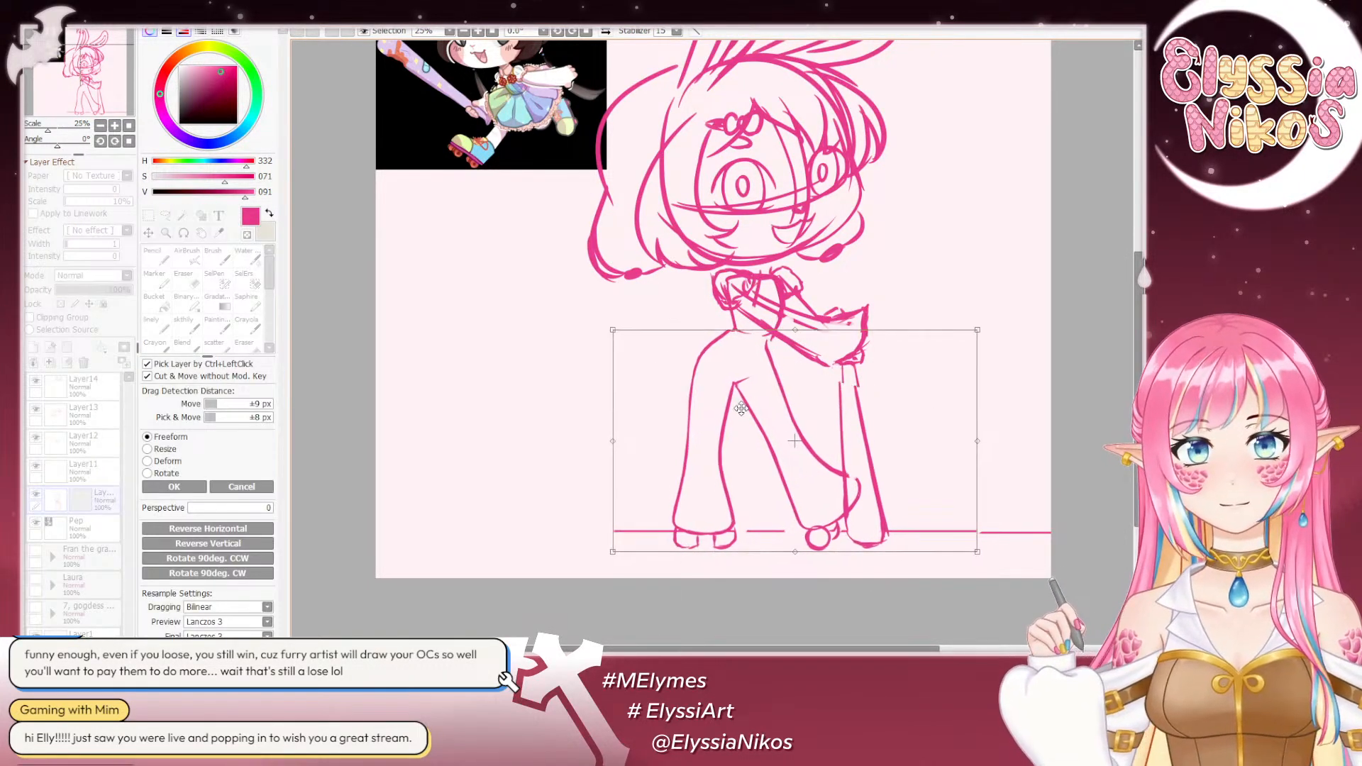
drag(740, 408, 725, 410)
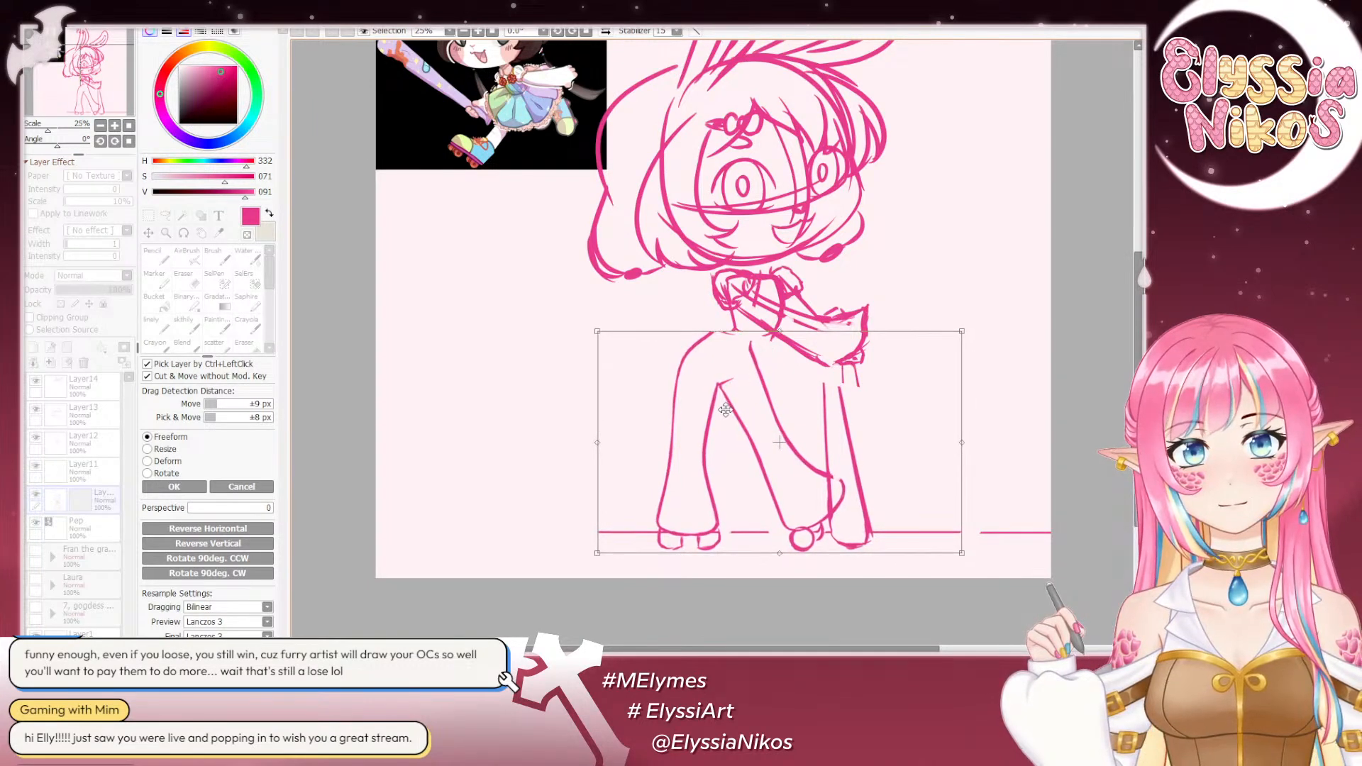
click(236, 487)
key(ctrl+d)
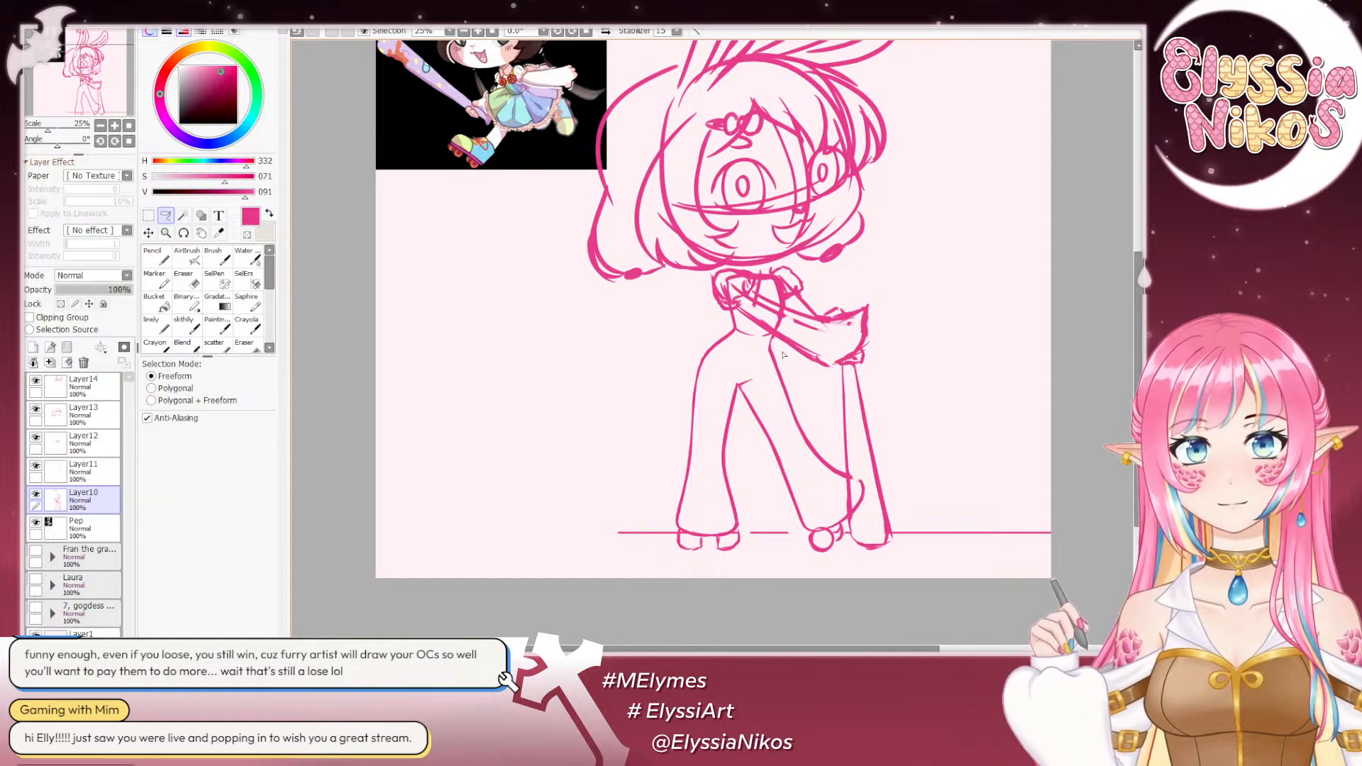
- Lasso the legs and the bat below the hands on Layer10 and shift them slightly toward the back-hair side
mouse_move(783, 354)
mouse_down()
mouse_move(631, 380)
mouse_move(828, 576)
mouse_move(964, 440)
mouse_move(923, 405)
mouse_up()
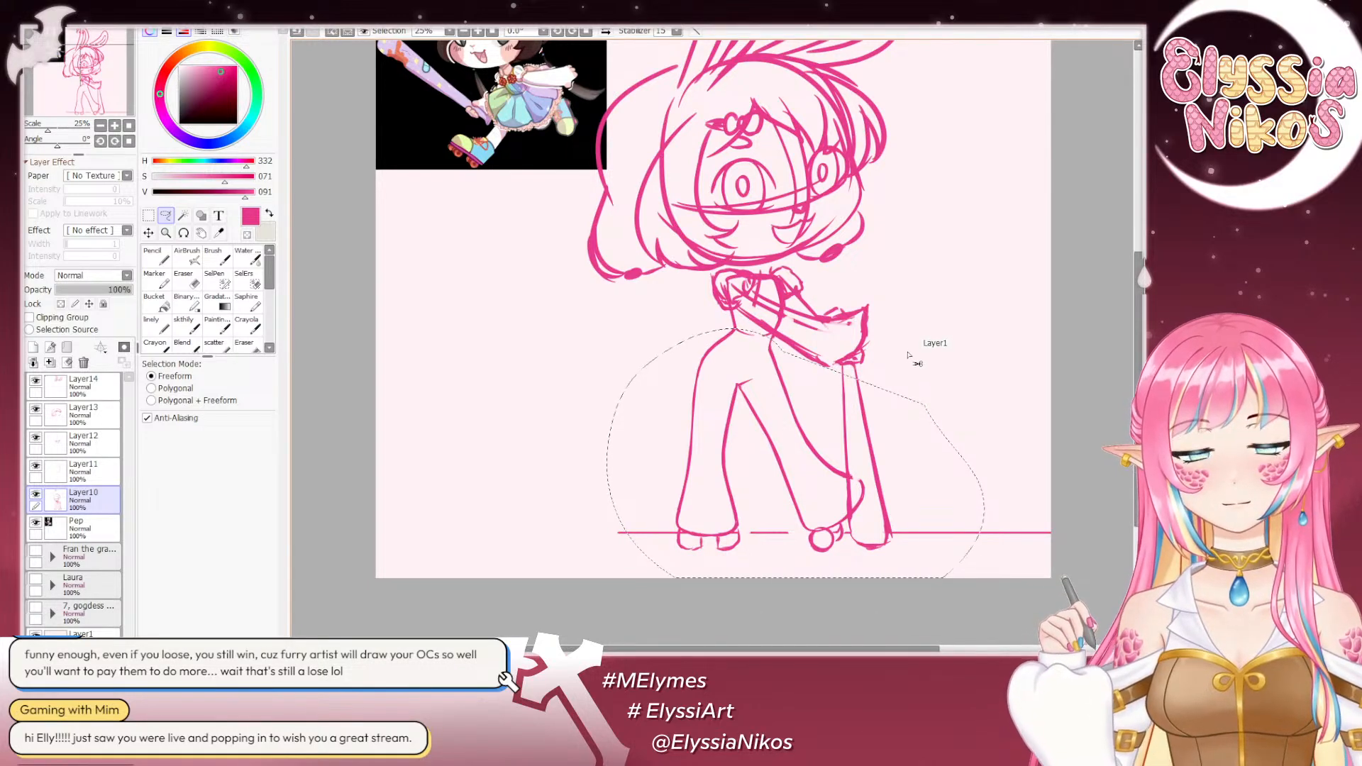
key(ctrl+t)
drag(791, 442, 779, 442)
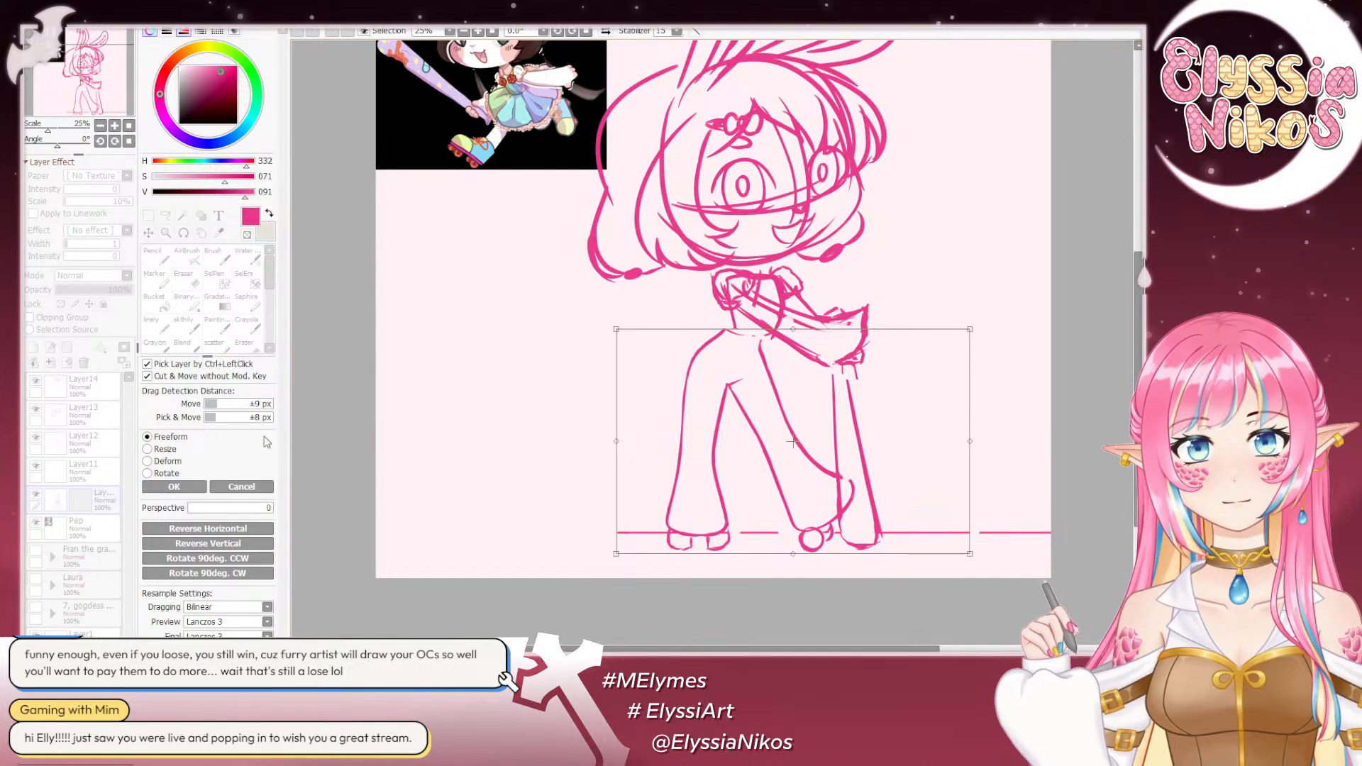
click(173, 487)
key(ctrl+d)
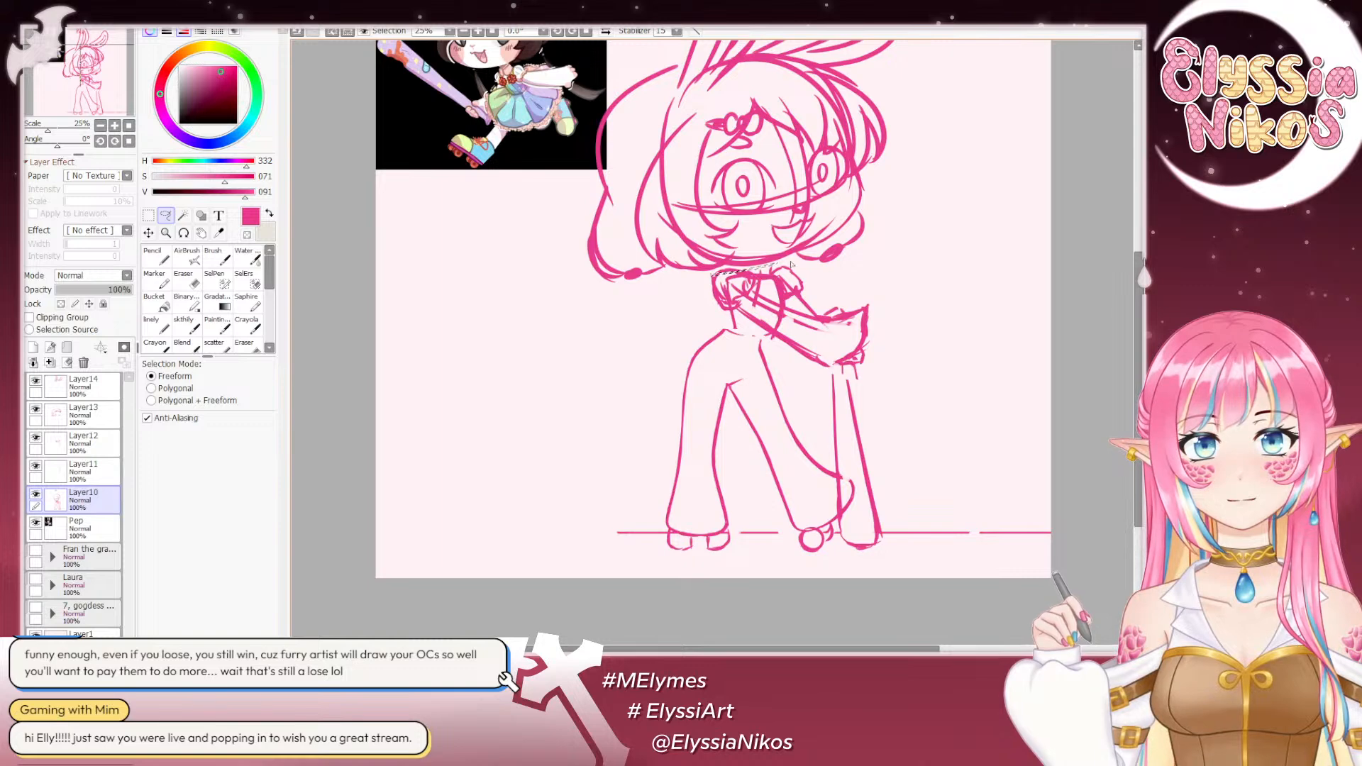
- Lasso the torso and arms and rotate them clockwise, repositioning them between the chin and hips with the hands over the bat
mouse_move(789, 265)
mouse_down()
mouse_move(732, 246)
mouse_move(697, 322)
mouse_up()
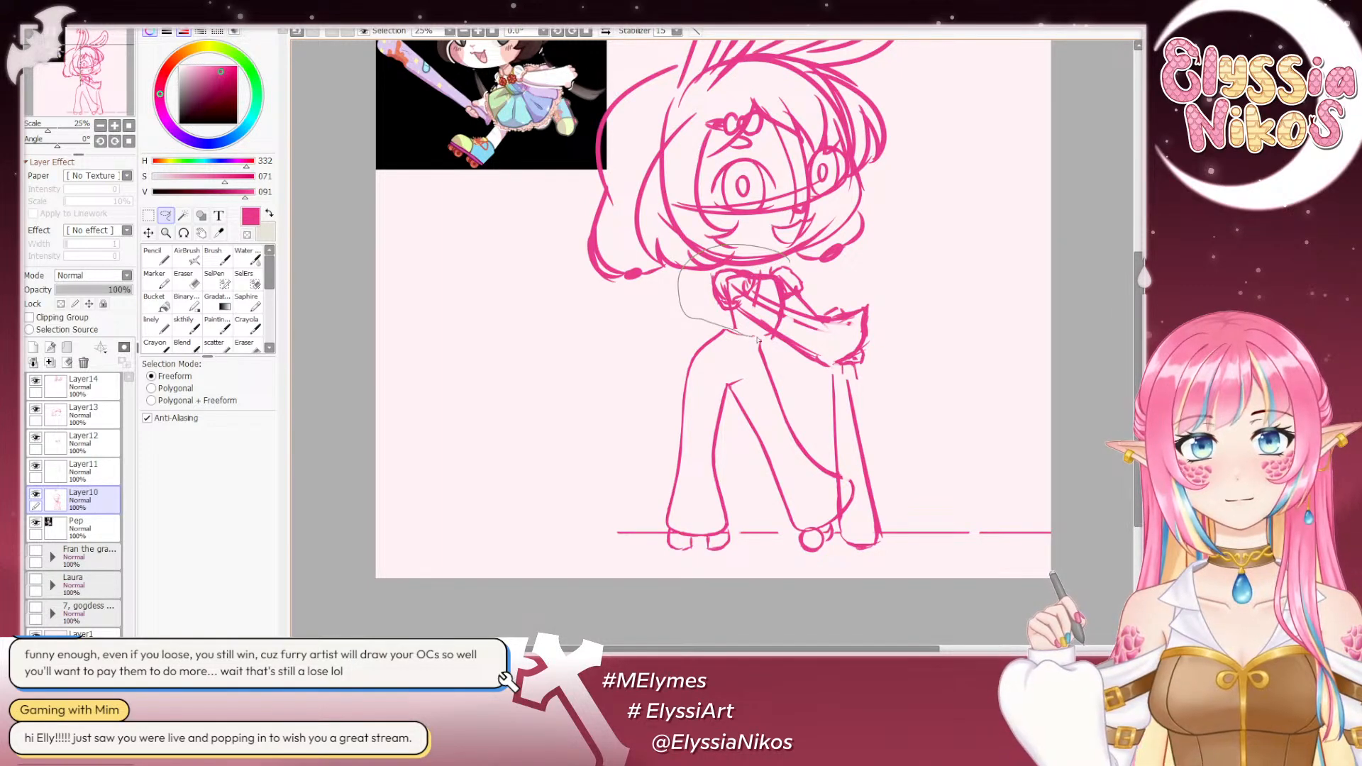
mouse_move(809, 388)
mouse_down()
mouse_move(951, 340)
mouse_move(906, 235)
mouse_move(830, 366)
mouse_move(879, 410)
mouse_move(812, 367)
mouse_move(843, 358)
mouse_up()
key(ctrl+t)
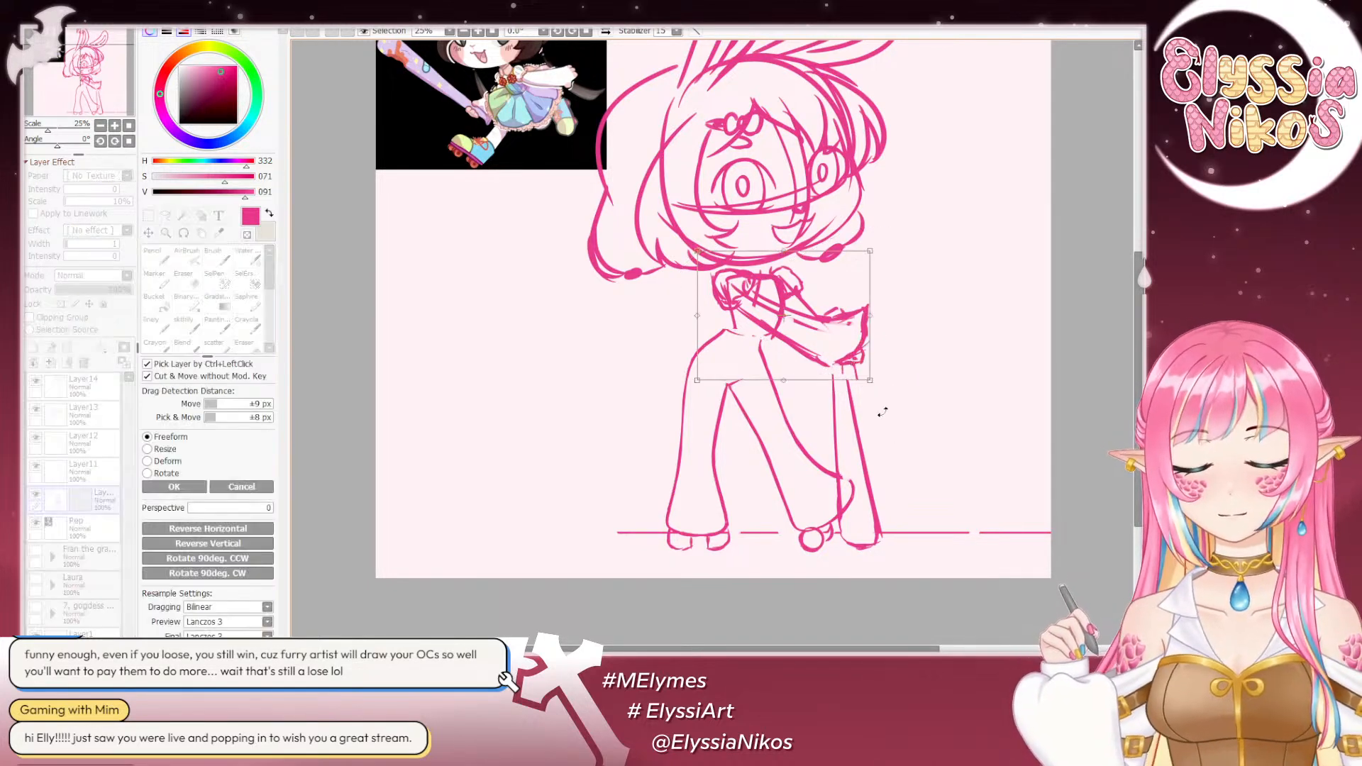
drag(928, 461, 900, 465)
drag(786, 296, 779, 301)
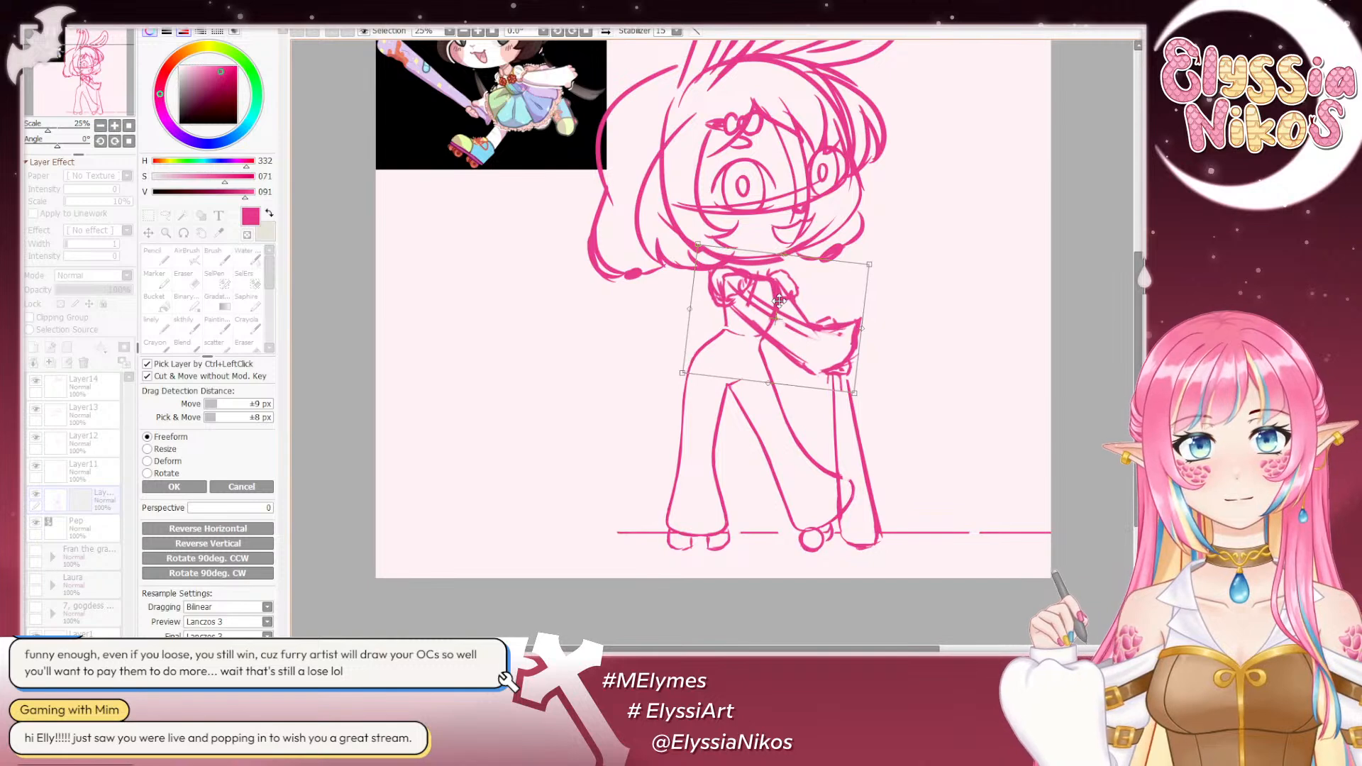
drag(903, 465, 895, 474)
drag(796, 319, 797, 325)
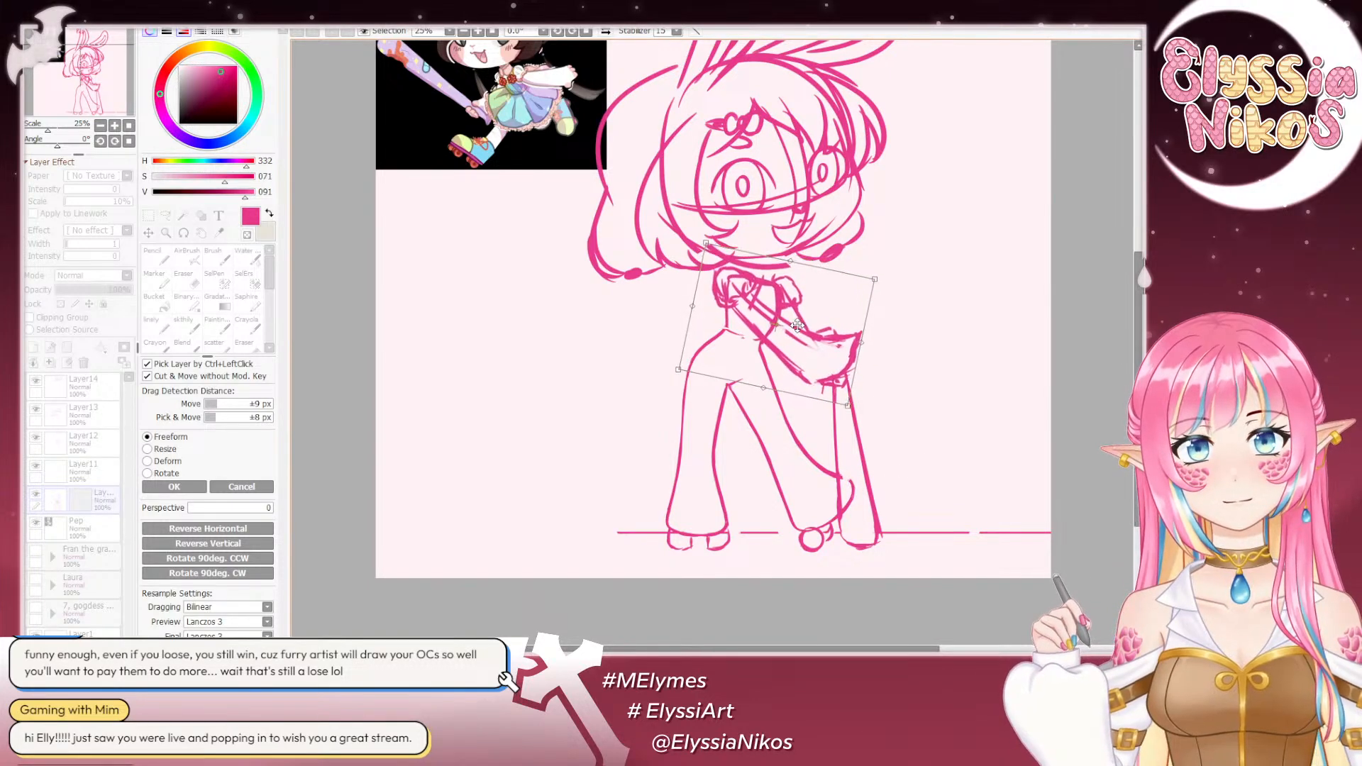
drag(866, 476, 860, 478)
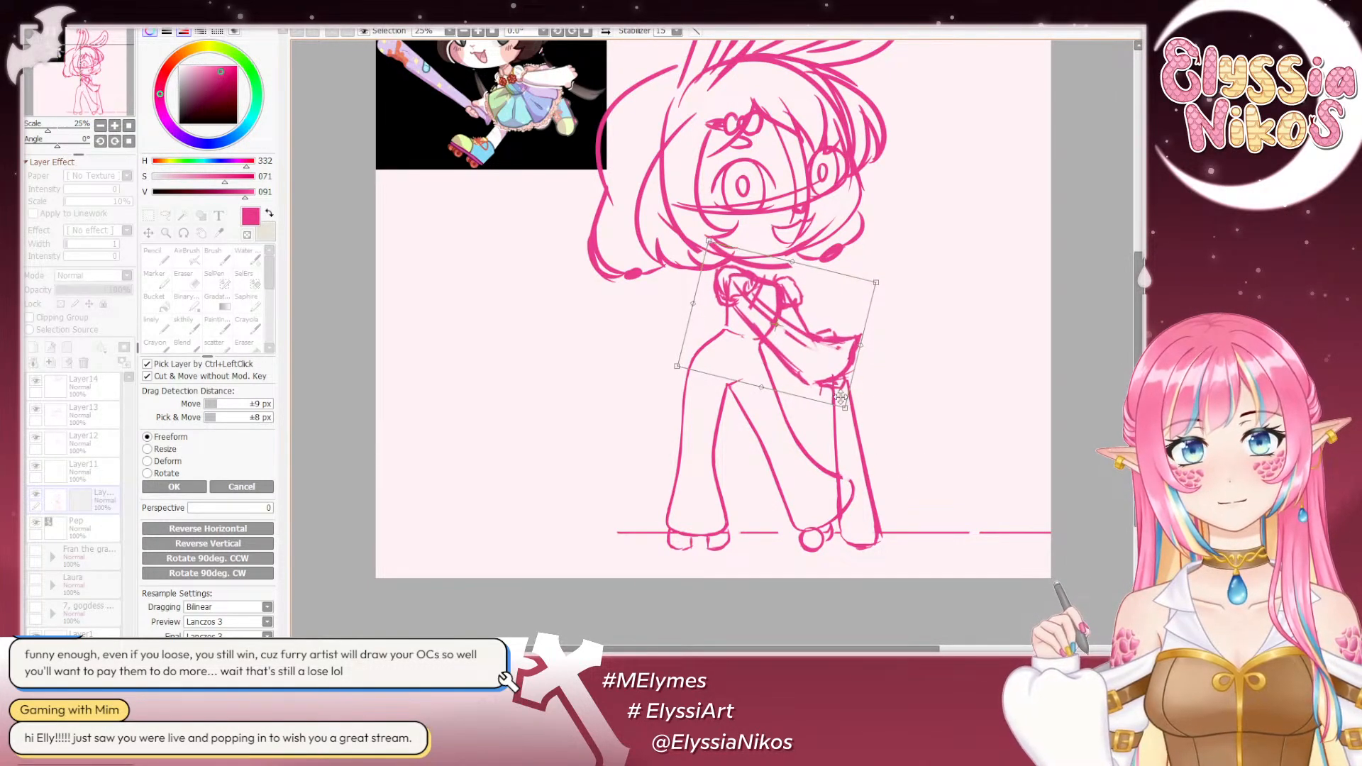
drag(799, 336, 798, 316)
click(179, 487)
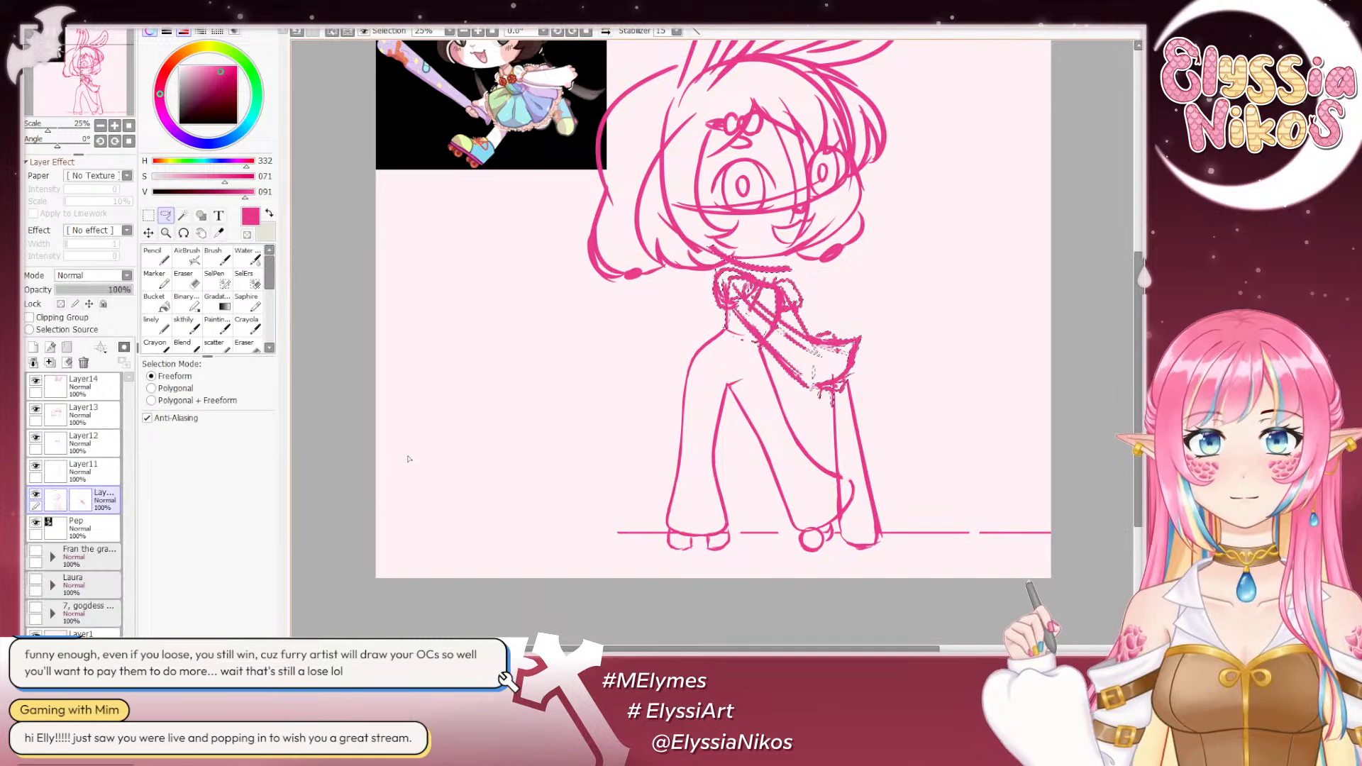
- Erase the rough head construction lines over the face on Layer10 with the Eraser at size 314
click(187, 280)
drag(795, 167, 851, 167)
mouse_move(681, 159)
mouse_down()
mouse_move(748, 153)
mouse_move(849, 191)
mouse_move(783, 215)
mouse_up()
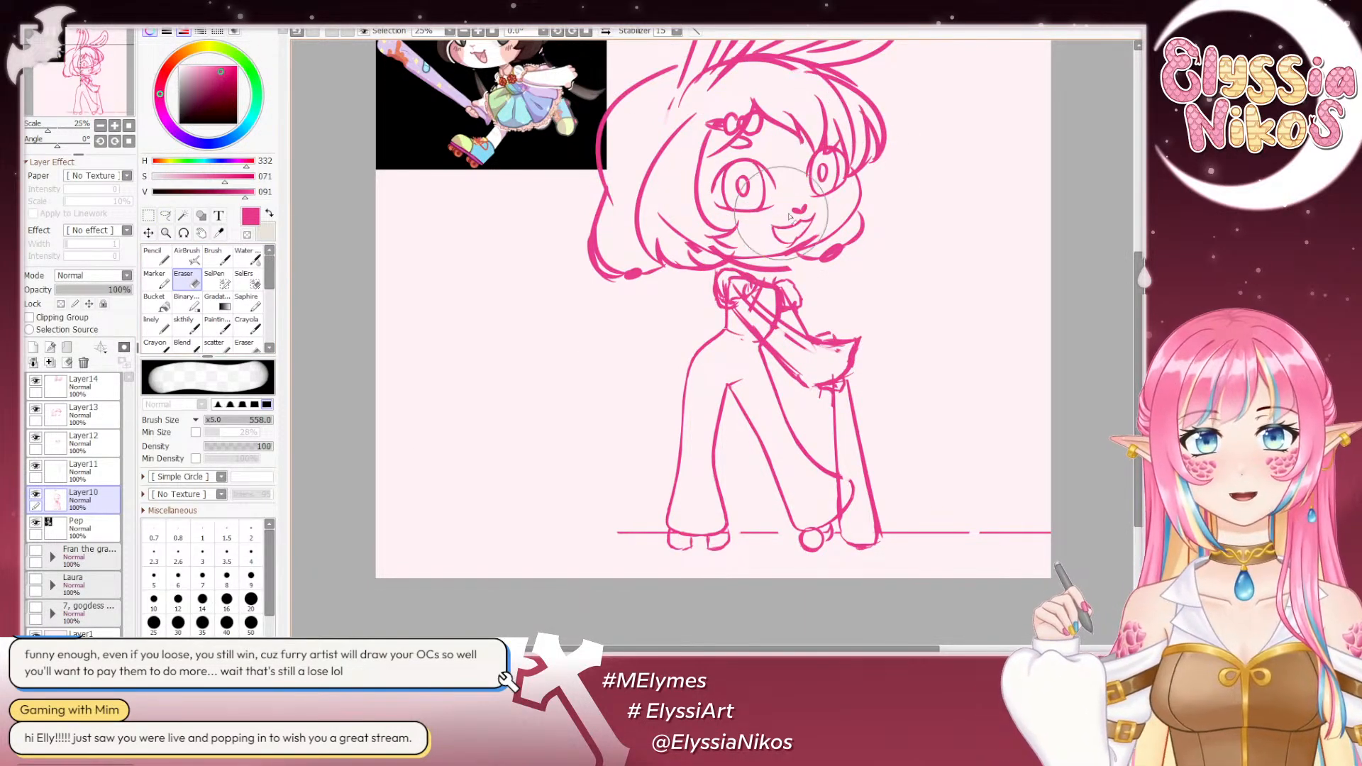
key(ctrl+z)
mouse_move(690, 188)
mouse_down()
mouse_move(632, 174)
mouse_move(629, 105)
mouse_move(674, 113)
mouse_move(754, 165)
mouse_move(738, 135)
mouse_up()
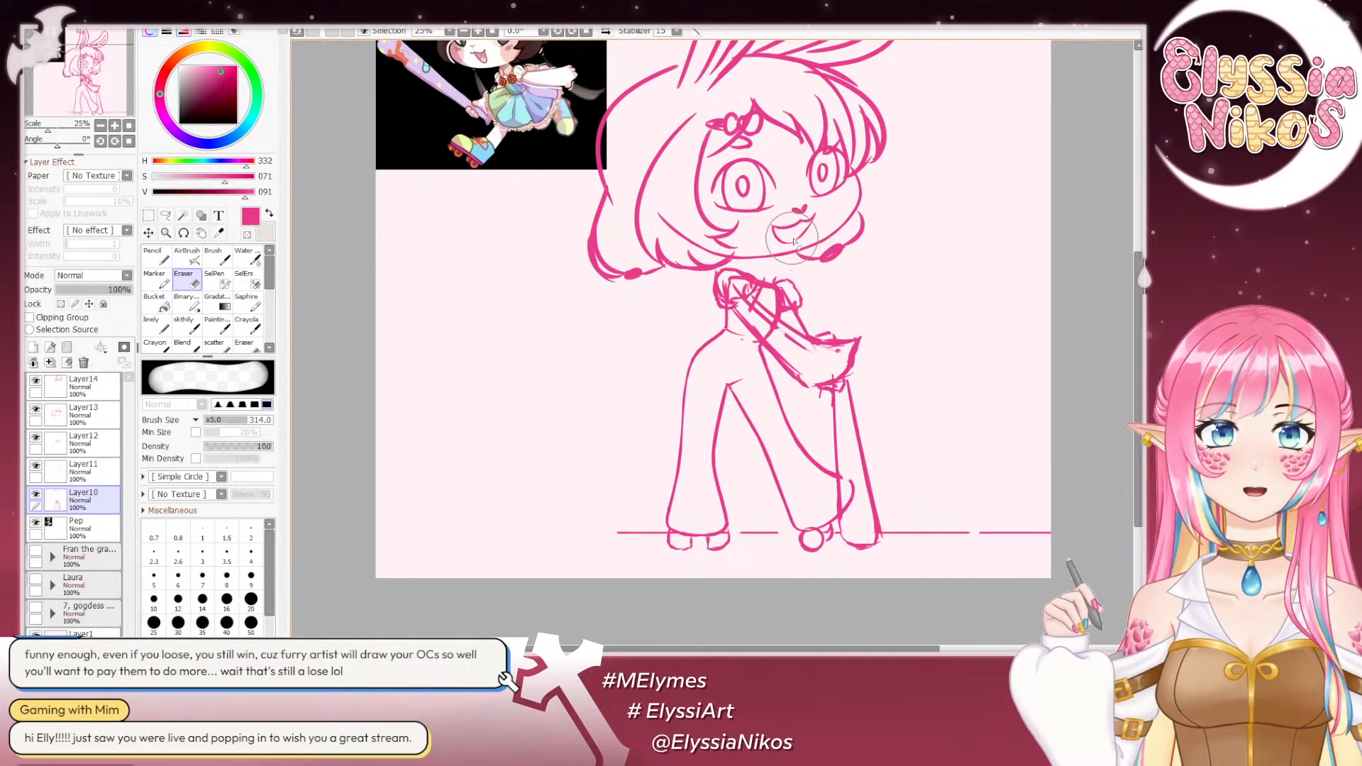
- Lasso the arms and hands on Layer10, cut them out, and paste them onto their own layer
click(163, 217)
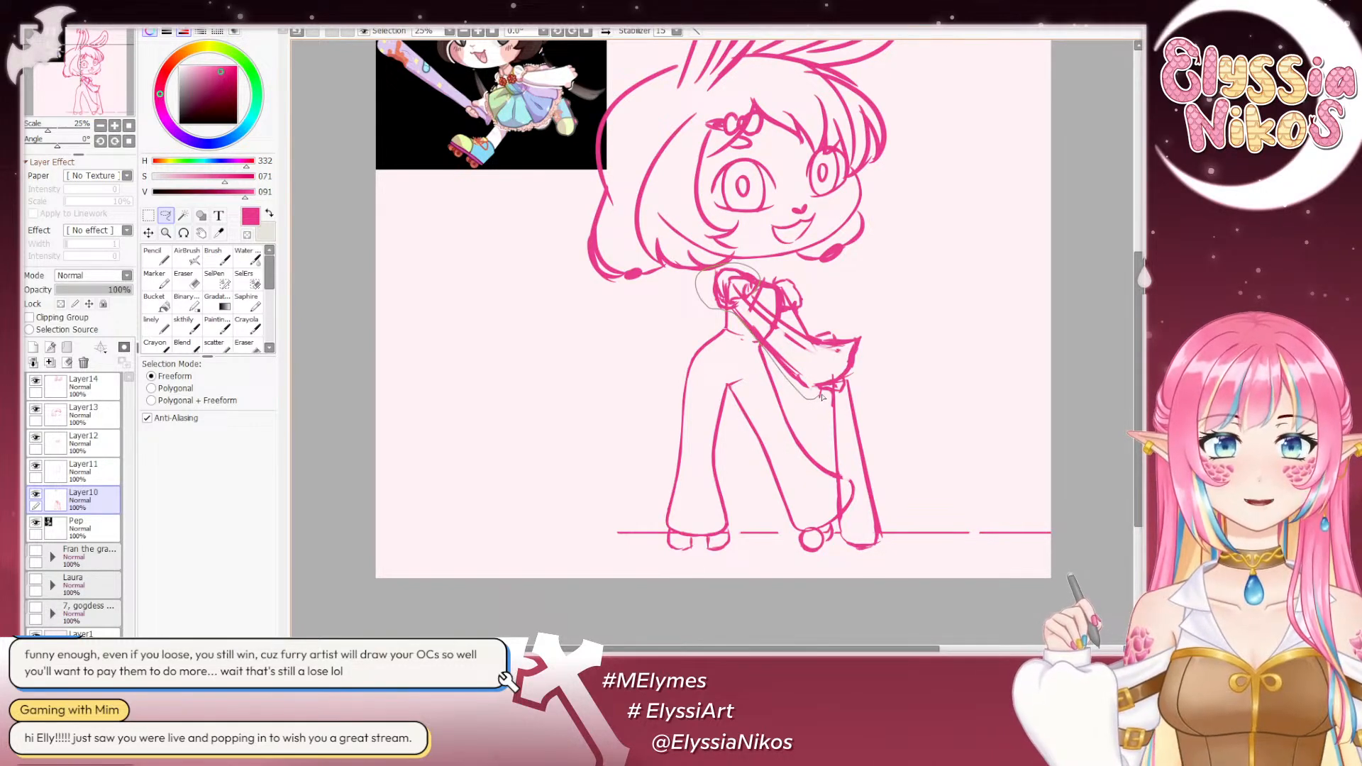
mouse_move(894, 343)
mouse_down()
mouse_move(890, 252)
mouse_move(825, 309)
mouse_move(810, 276)
mouse_up()
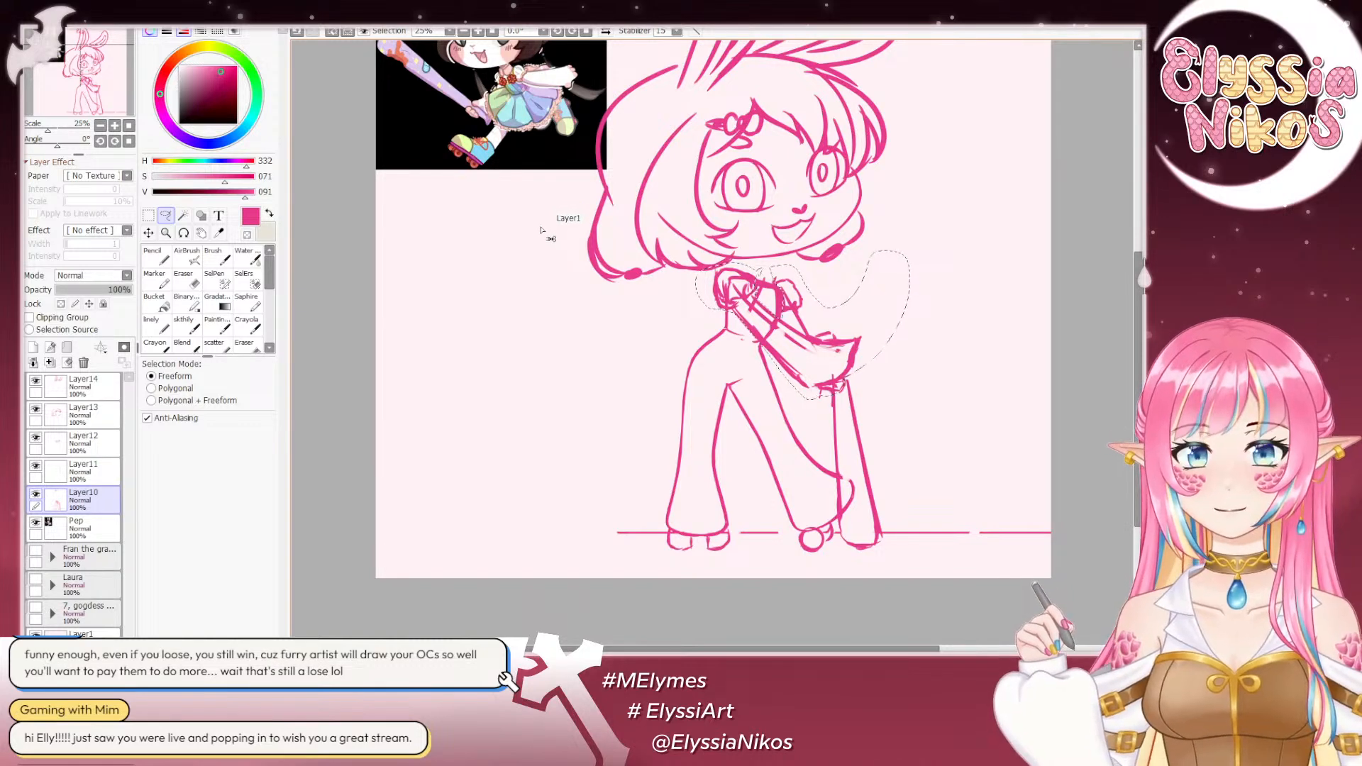
key(ctrl+x)
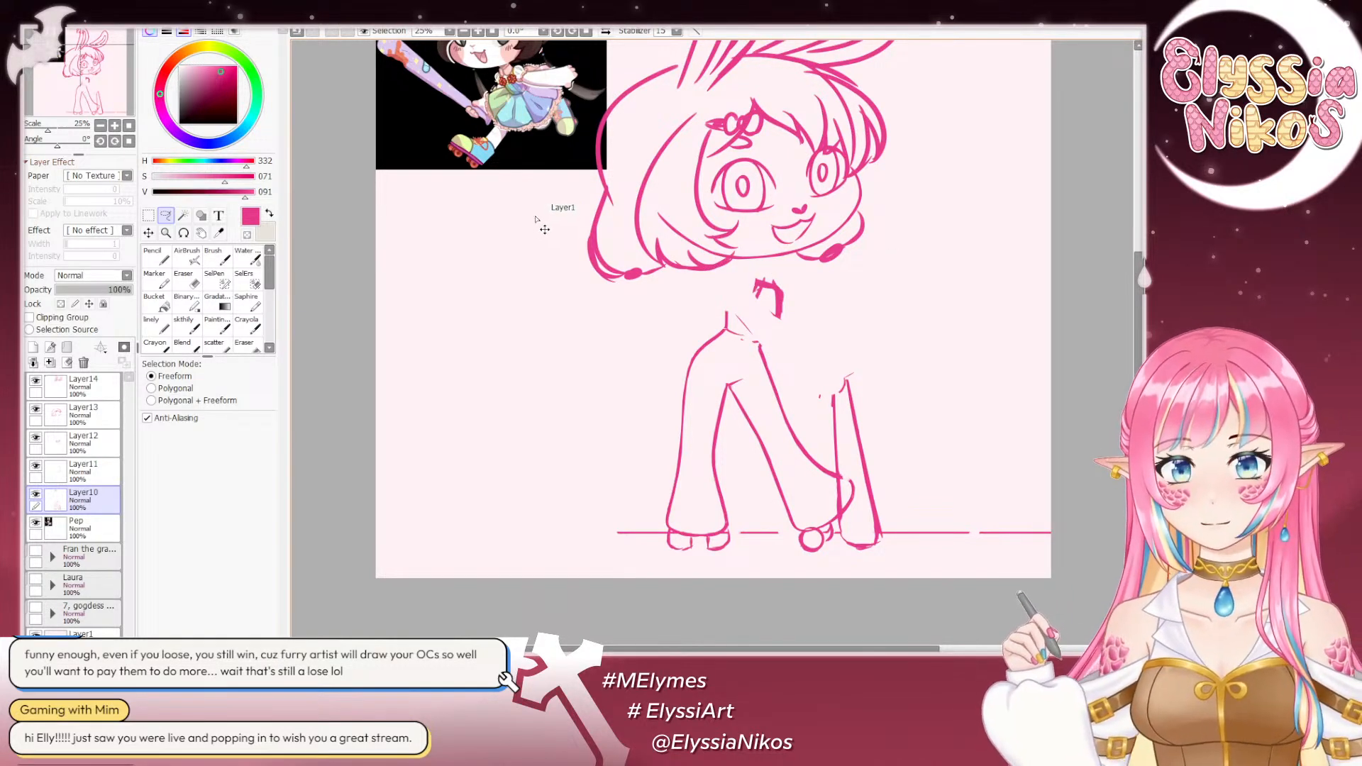
key(ctrl+v)
- Rotate the pasted arms counterclockwise with a free transform and reposition them below the chin with the hands above the bat
key(ctrl+t)
drag(928, 413, 940, 348)
drag(780, 333, 796, 314)
drag(933, 380, 917, 405)
drag(803, 297, 796, 304)
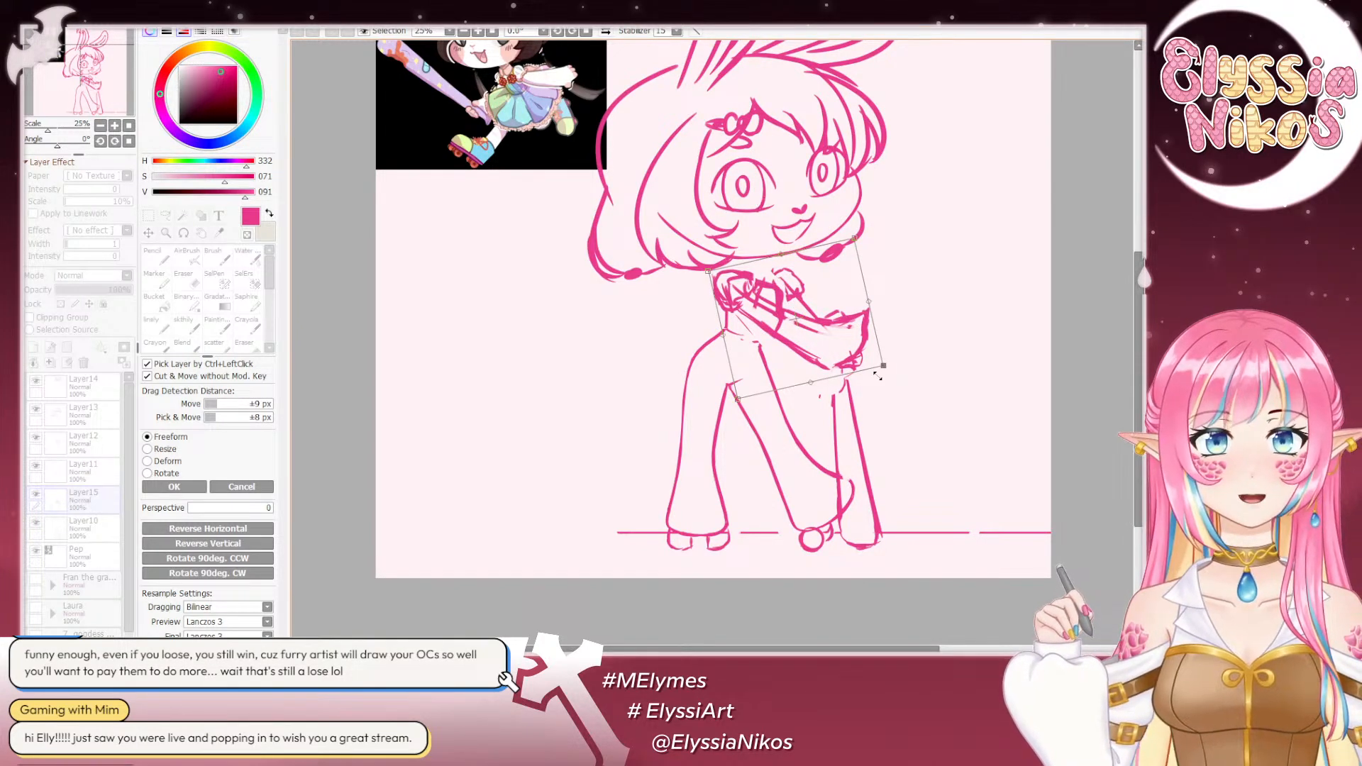
mouse_move(903, 398)
mouse_down()
mouse_move(924, 377)
mouse_move(905, 403)
mouse_up()
mouse_move(816, 300)
mouse_down()
mouse_move(969, 337)
mouse_move(793, 310)
mouse_up()
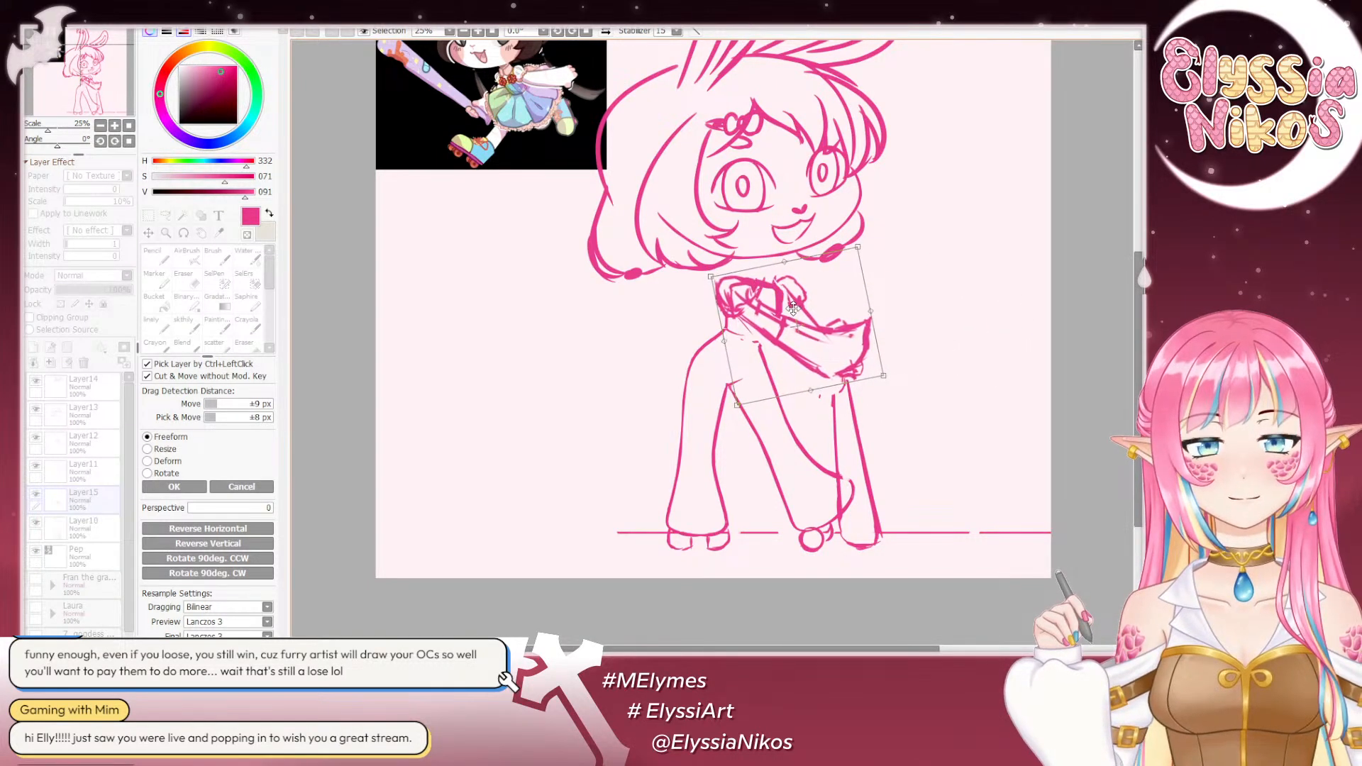
click(173, 487)
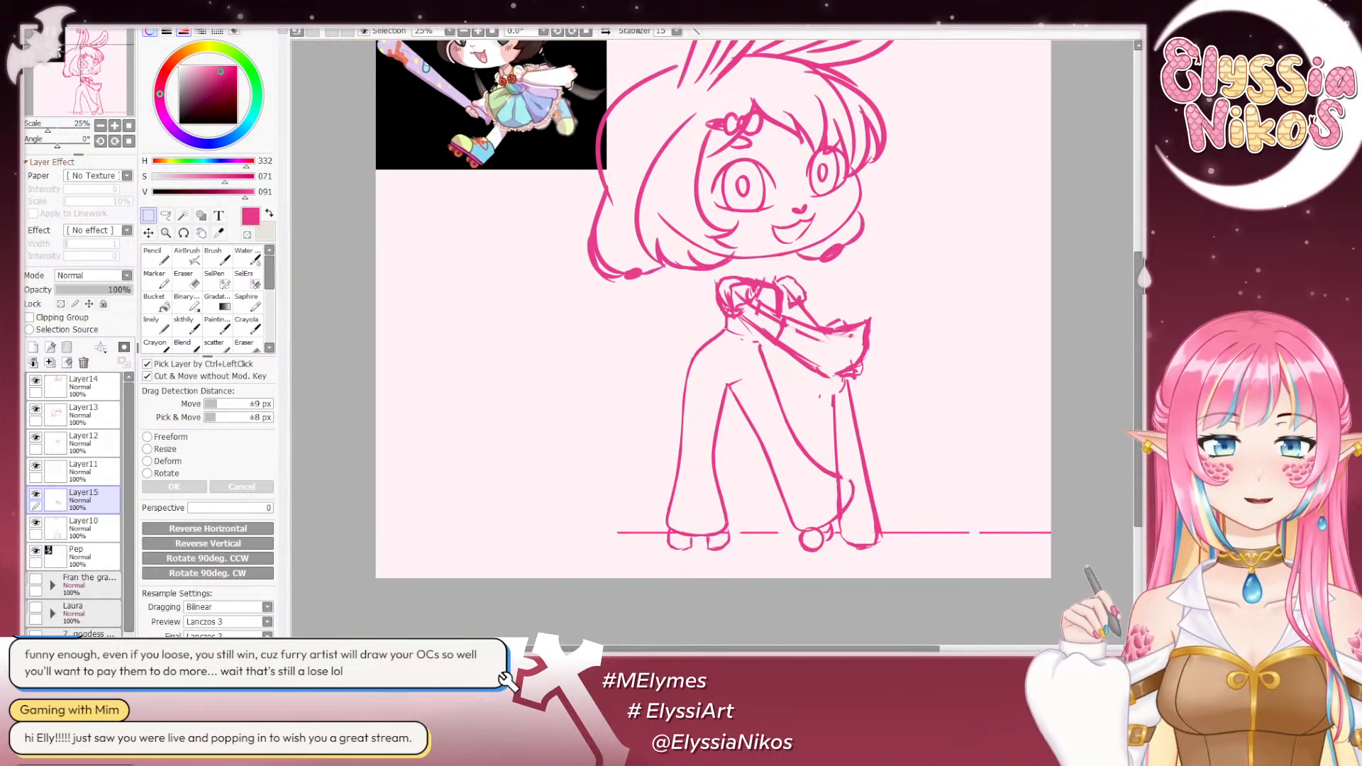
- Hide Layer15 and sketch a rounded torso outline above the hips on Layer10 with the sketch brush at size 44
scroll(1004, 334, up, 1)
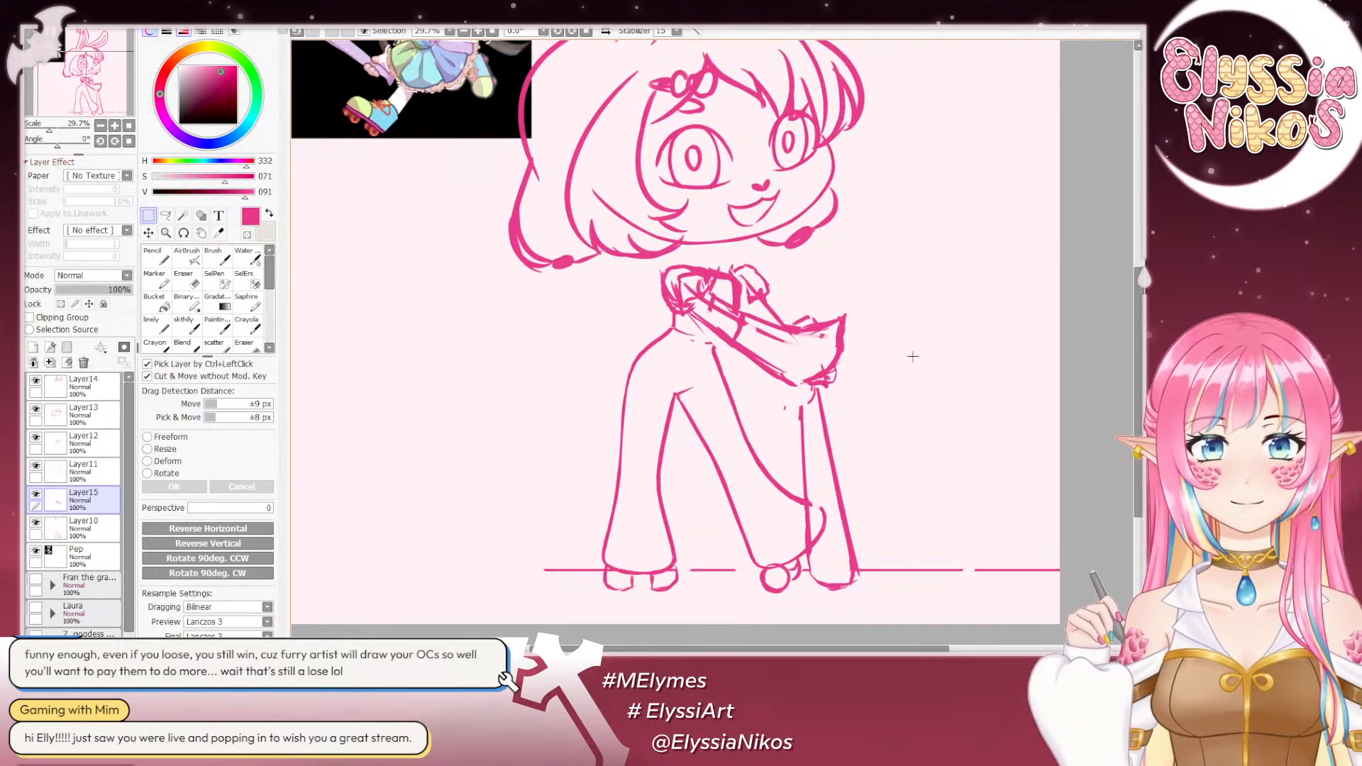
scroll(866, 394, down, 2)
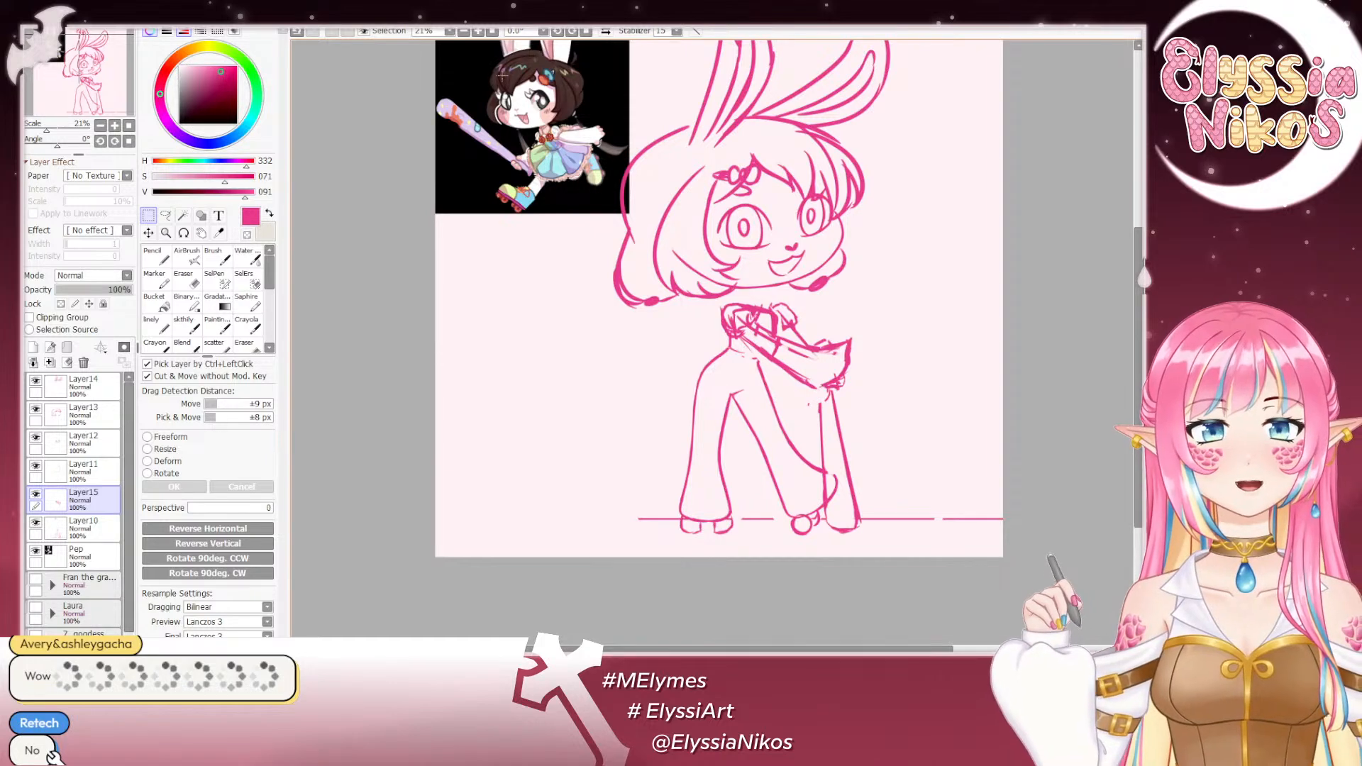
click(36, 495)
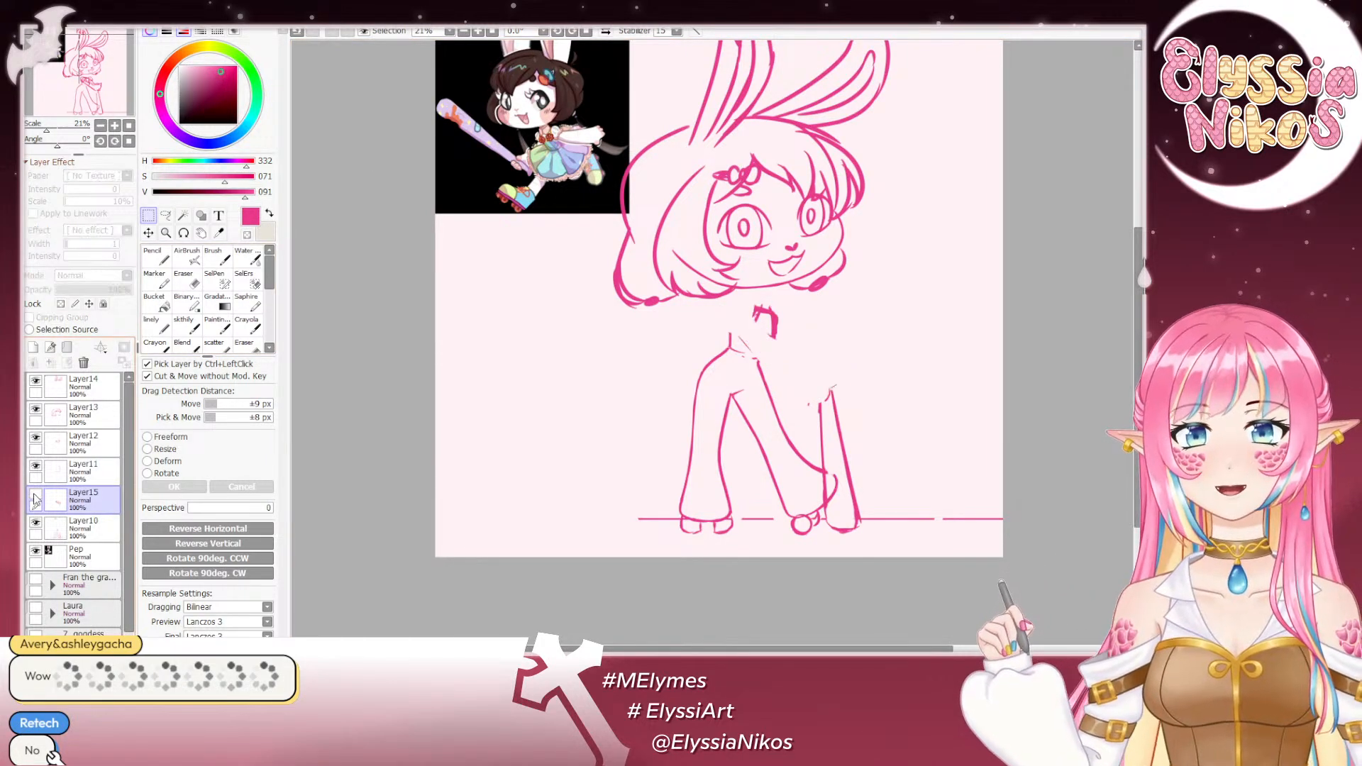
click(85, 529)
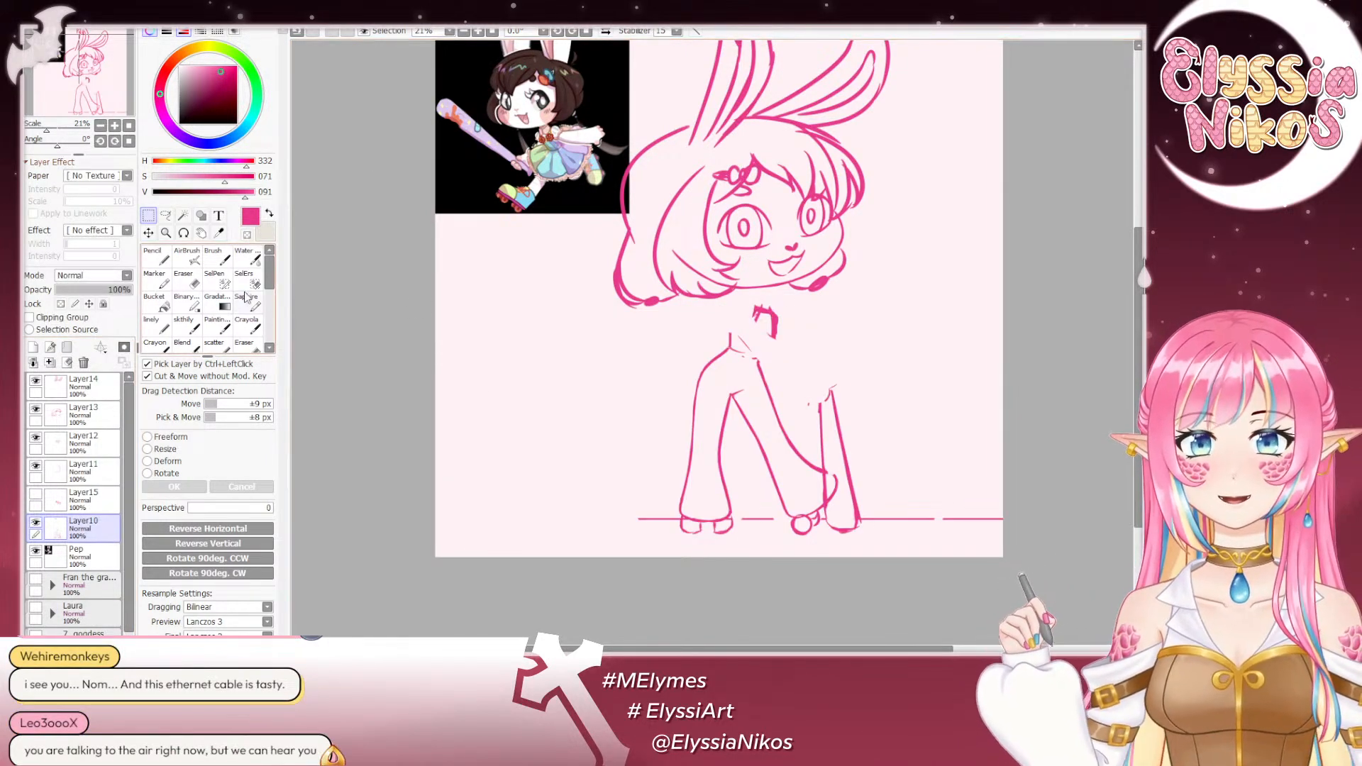
click(177, 326)
drag(734, 227, 677, 191)
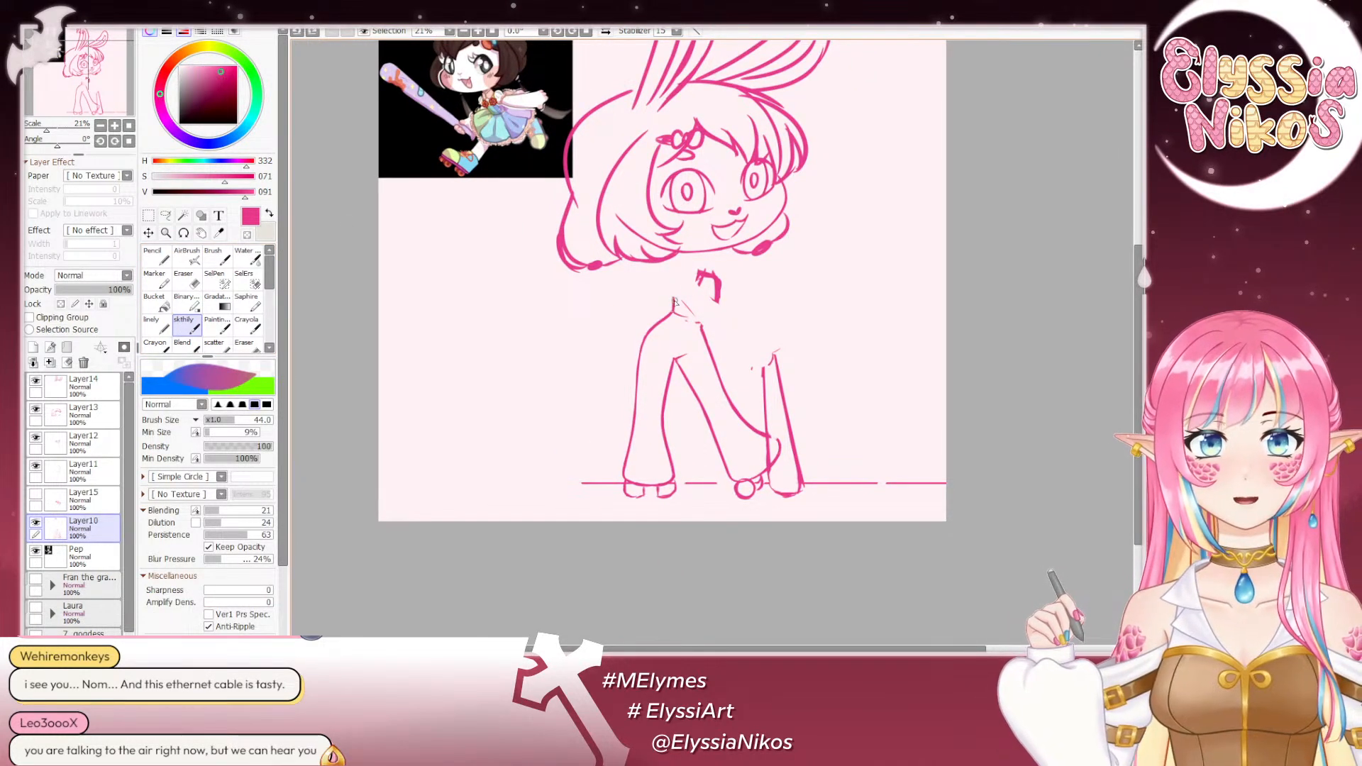
mouse_move(674, 308)
mouse_down()
mouse_move(667, 270)
mouse_move(672, 308)
mouse_move(671, 270)
mouse_move(711, 271)
mouse_move(720, 288)
mouse_move(712, 298)
mouse_move(708, 274)
mouse_move(704, 324)
mouse_move(712, 297)
mouse_move(707, 316)
mouse_move(698, 271)
mouse_move(716, 297)
mouse_up()
key(ctrl+z)
- Thin the thick outer line on the bat side of the torso on Layer10 with the Eraser at size 71
key(ctrl+z)
key(ctrl+z)
click(186, 279)
key(ctrl+z)
key(ctrl+z)
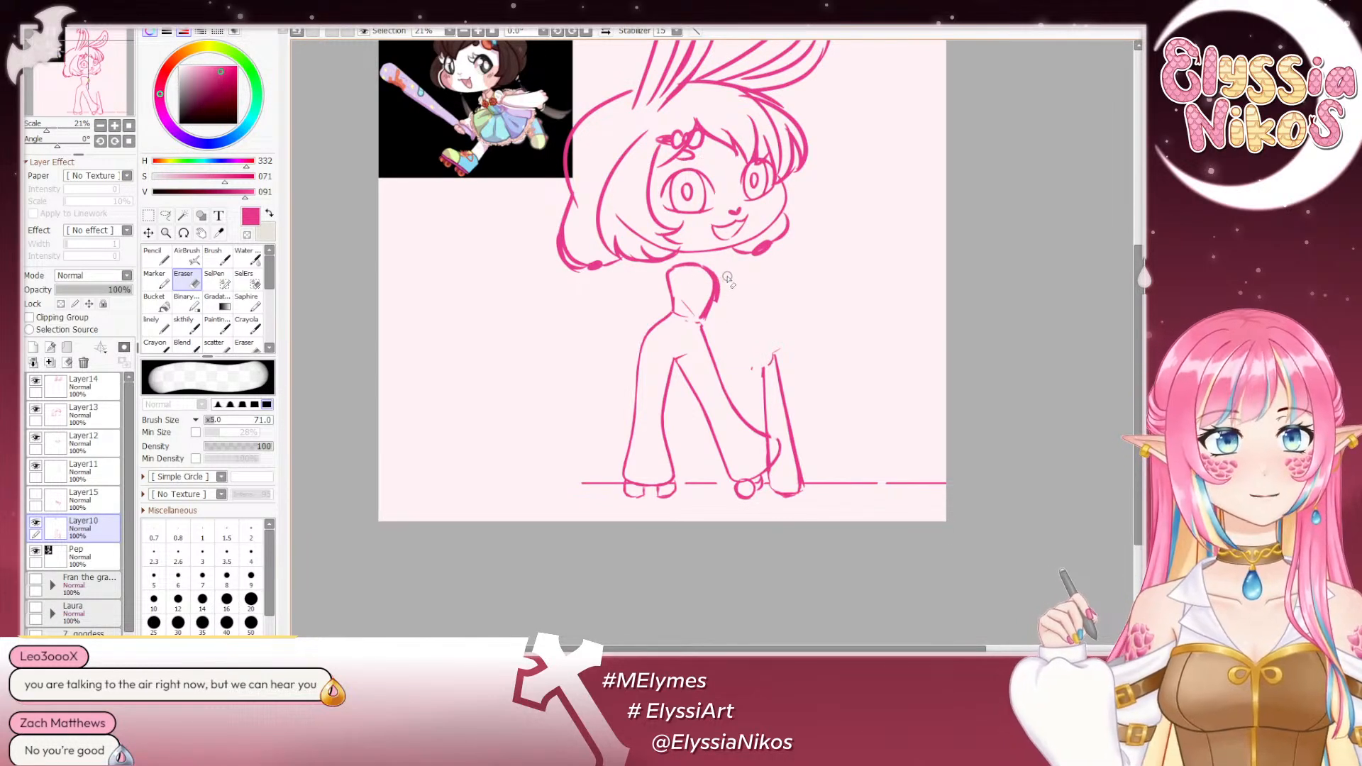
mouse_move(720, 268)
mouse_down()
mouse_move(719, 306)
mouse_move(712, 264)
mouse_up()
key(ctrl+z)
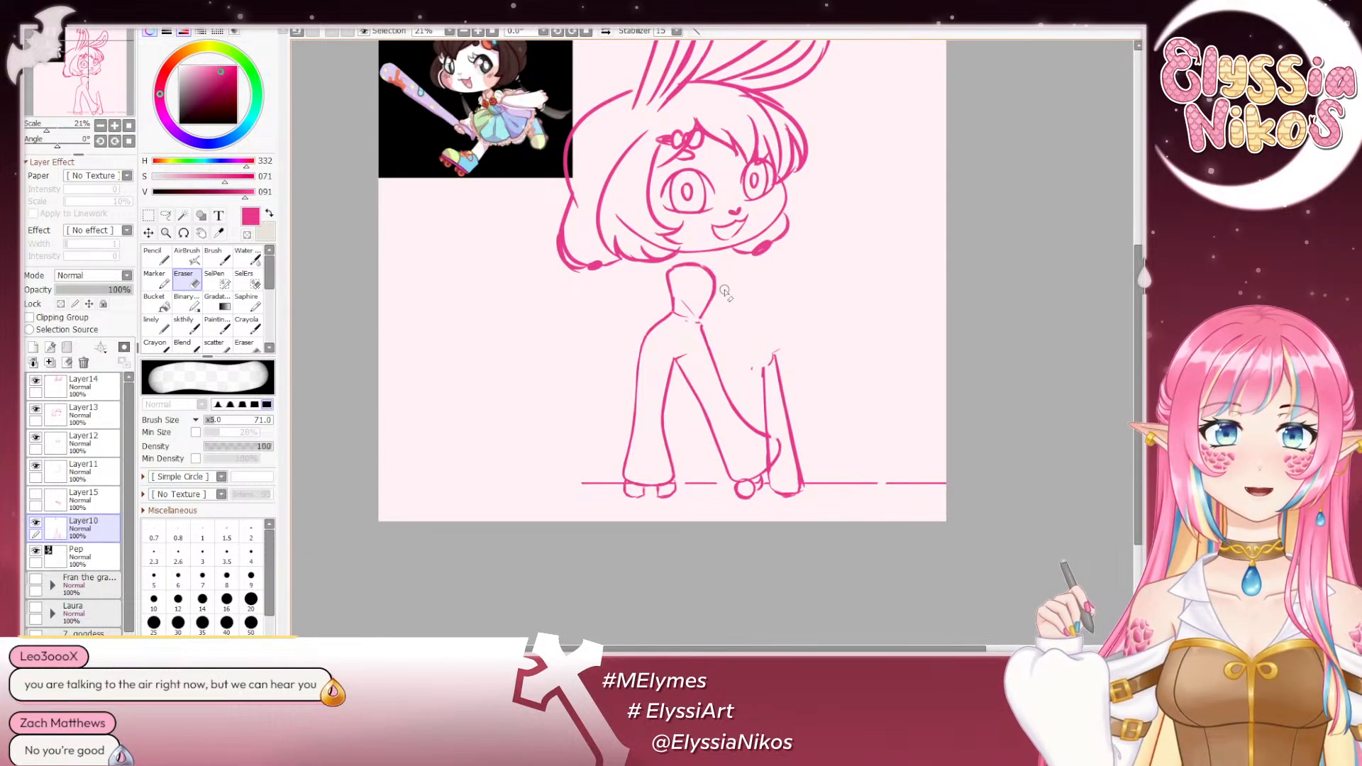
- Lasso the torso outline, rotate it slightly clockwise with a free transform, and clear the selection
key(l)
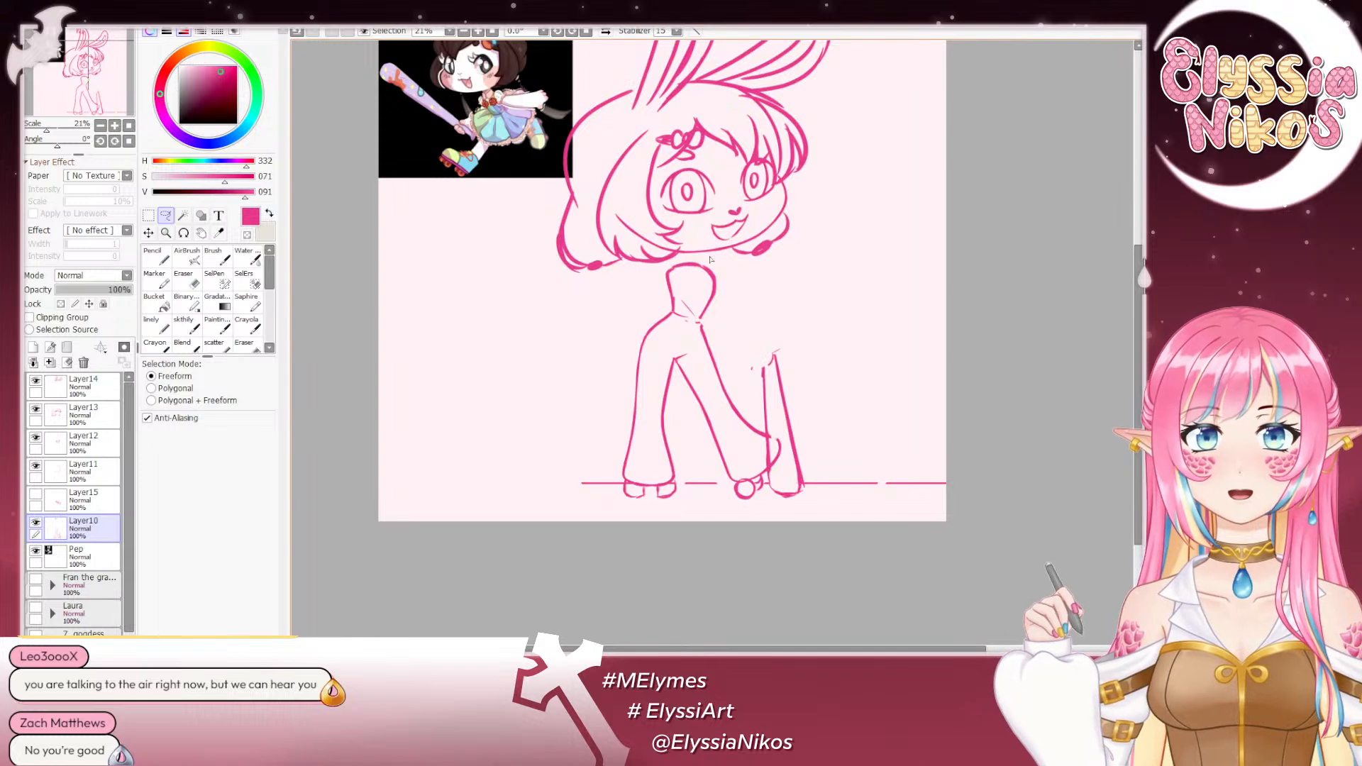
mouse_move(710, 261)
mouse_down()
mouse_move(685, 263)
mouse_move(717, 265)
mouse_move(662, 317)
mouse_move(667, 263)
mouse_move(747, 289)
mouse_move(692, 296)
mouse_up()
key(ctrl+d)
key(ctrl+t)
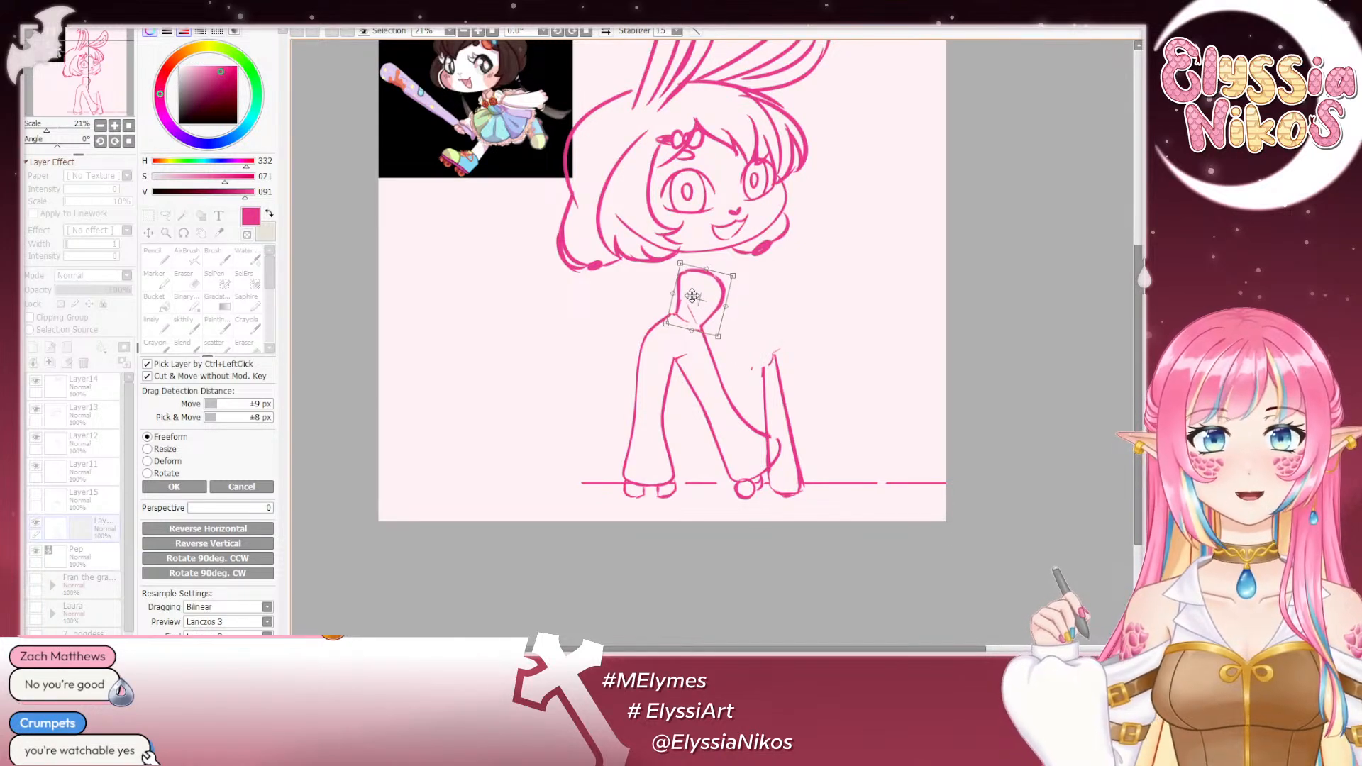
click(173, 486)
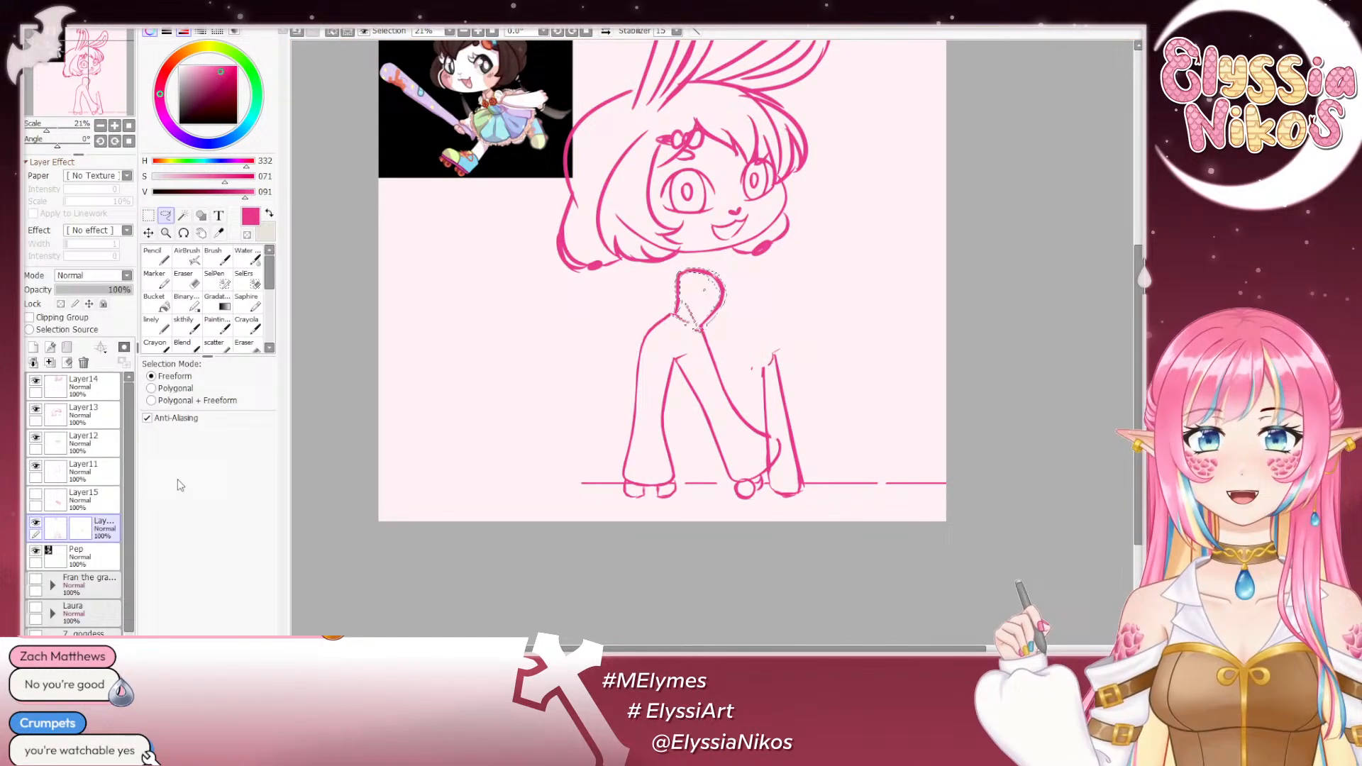
click(149, 216)
click(484, 278)
- Refine the waist and hip lines joining the torso on Layer10 with the sketch brush and Eraser
click(187, 325)
drag(660, 325, 683, 283)
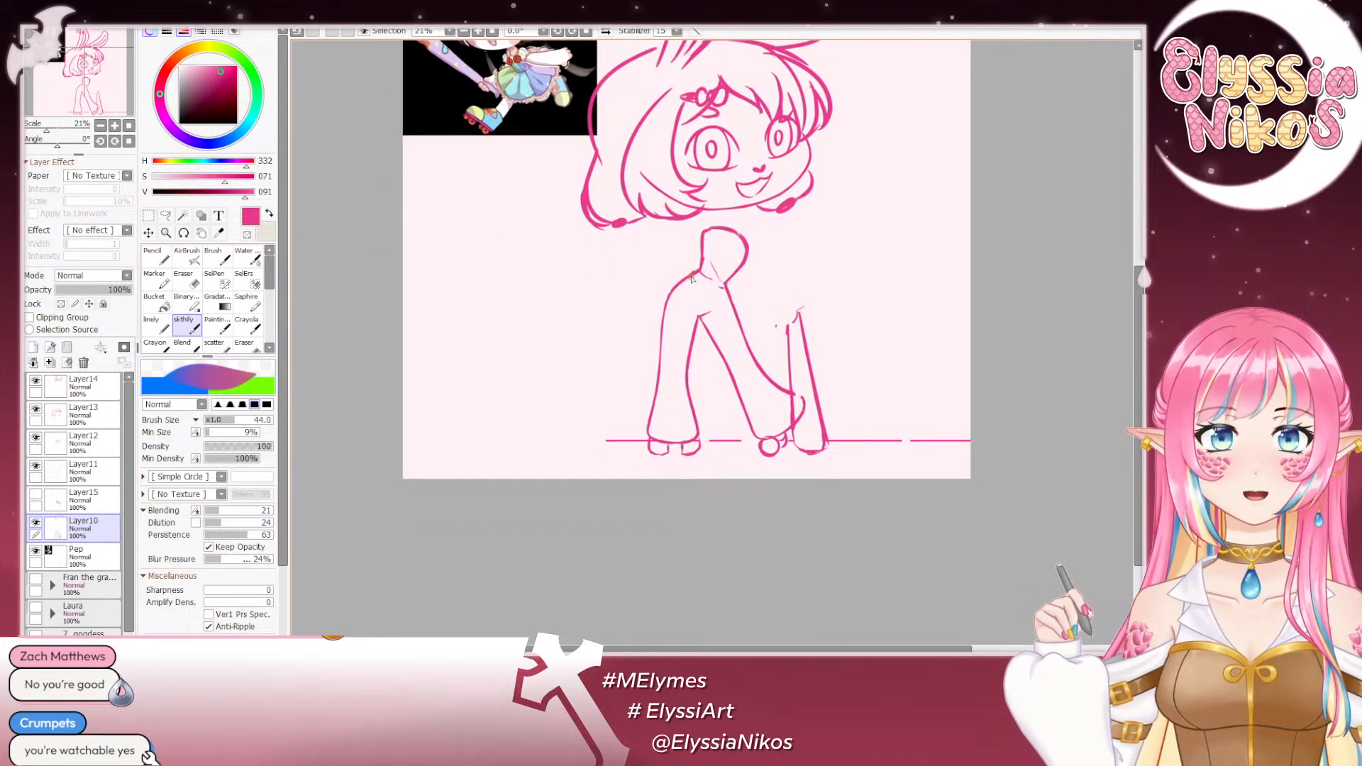
key(e)
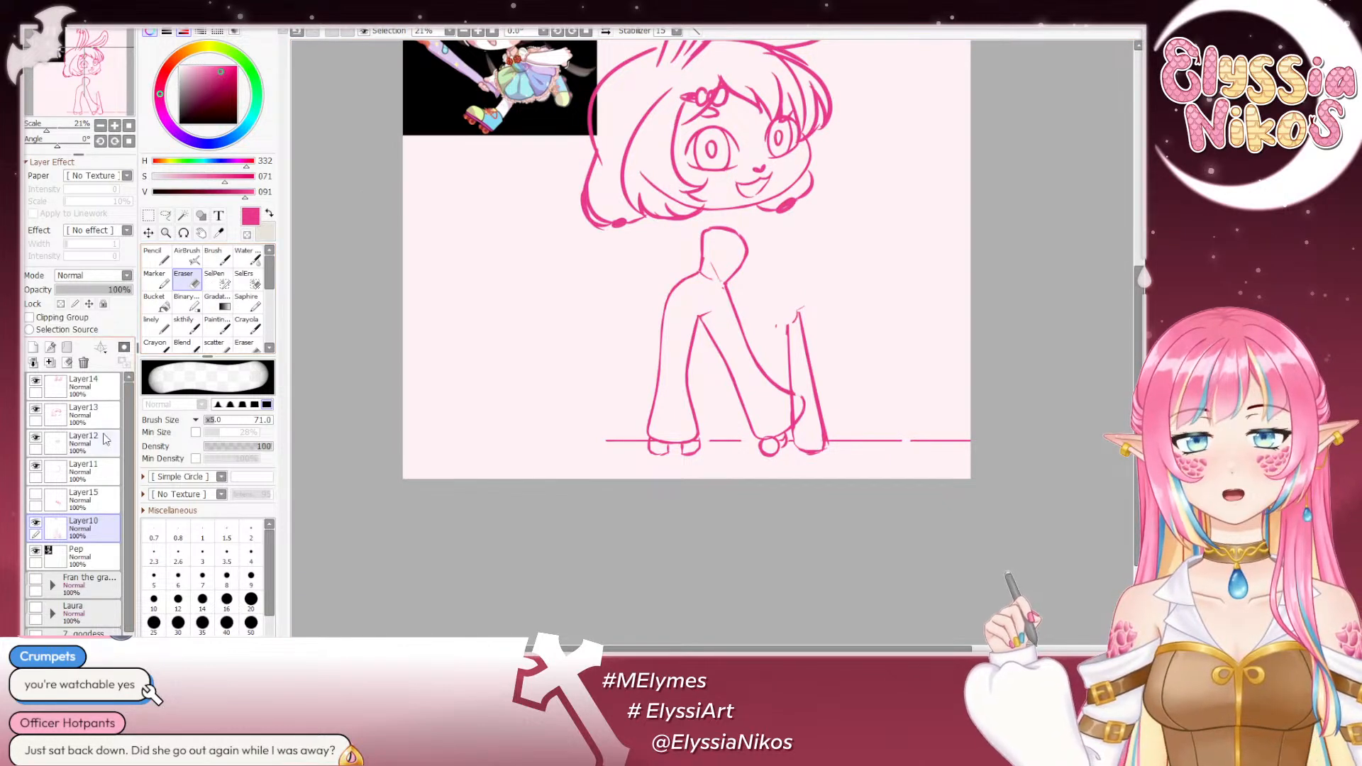
- Show Layer15 and rotate its arms slightly counterclockwise, shifting them to fit the new torso
click(33, 497)
click(85, 500)
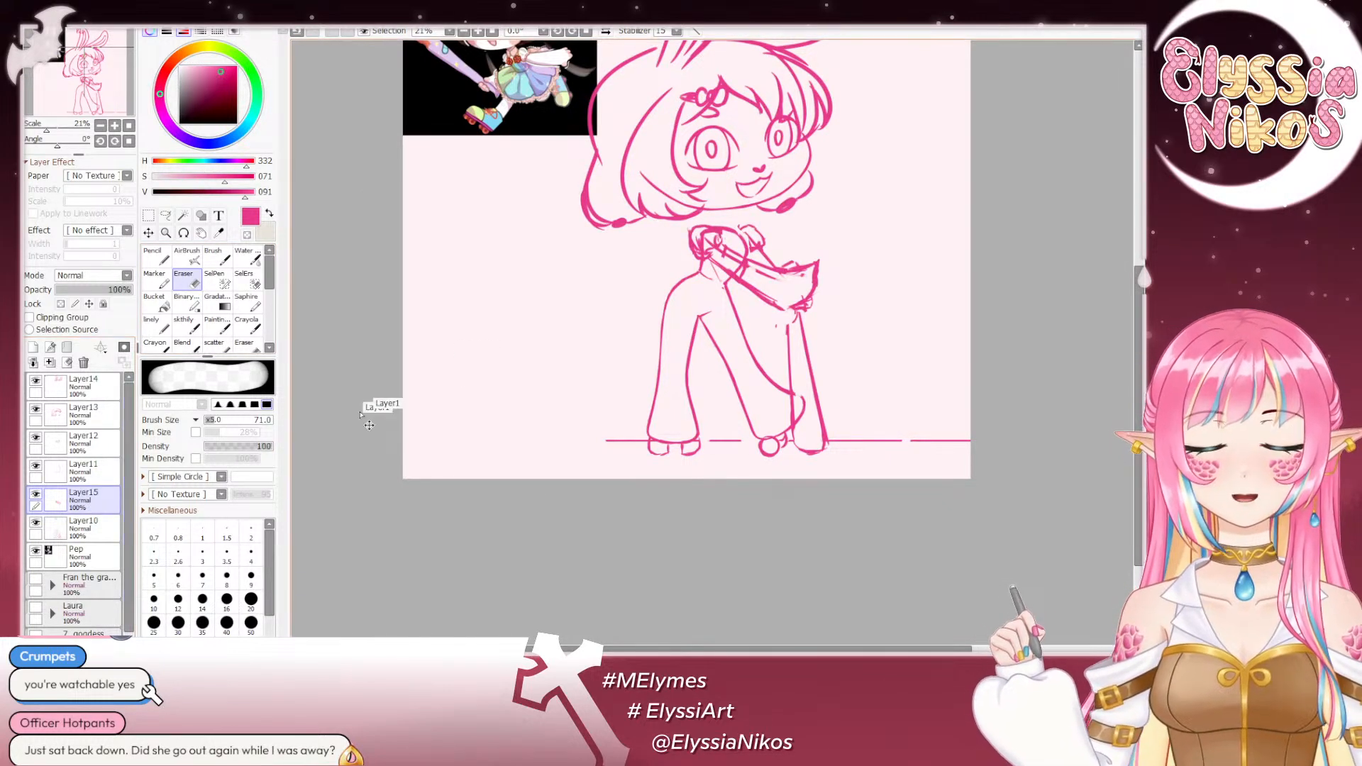
key(ctrl+t)
drag(859, 337, 860, 335)
drag(736, 258, 731, 255)
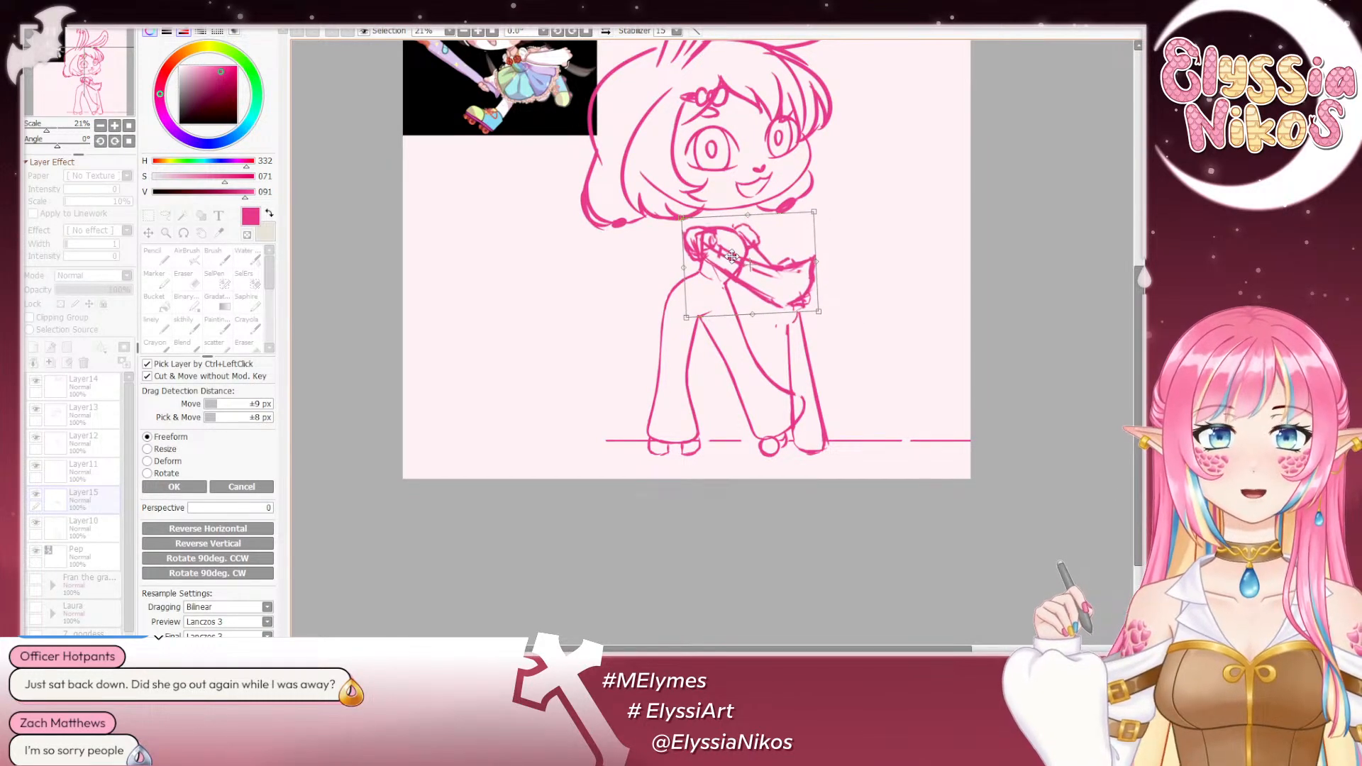
click(174, 487)
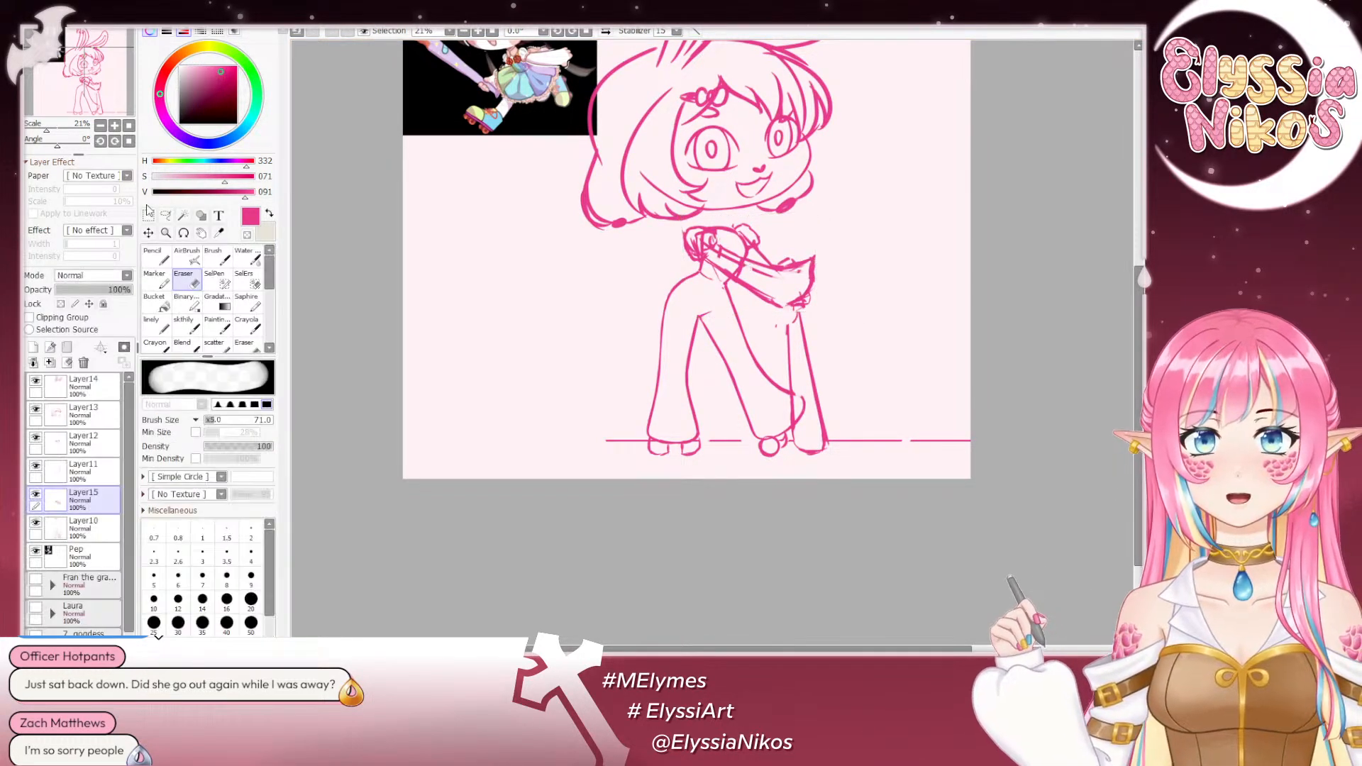
key(m)
key(c)
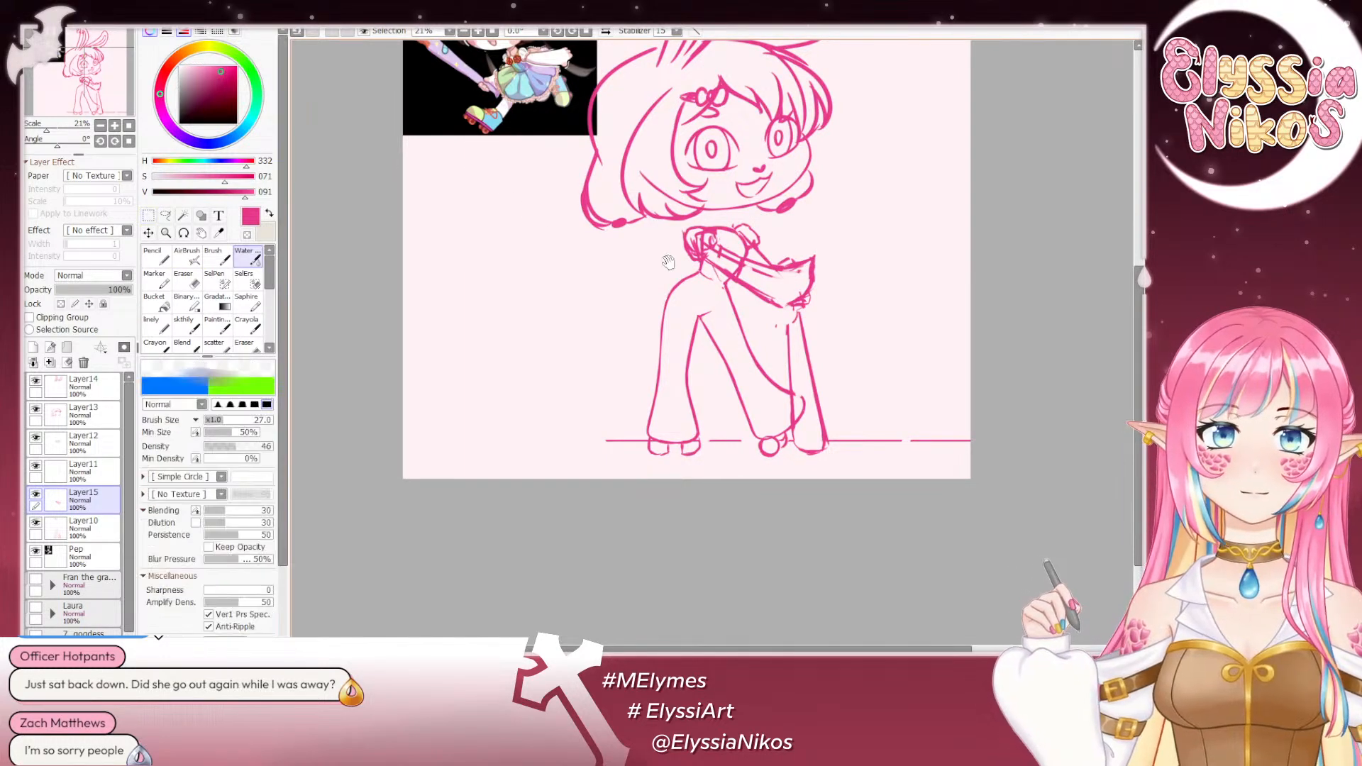
- Toggle Layer11 and Layer13 to locate the hair sketch, and clear the contents of Layer13
drag(669, 261, 670, 363)
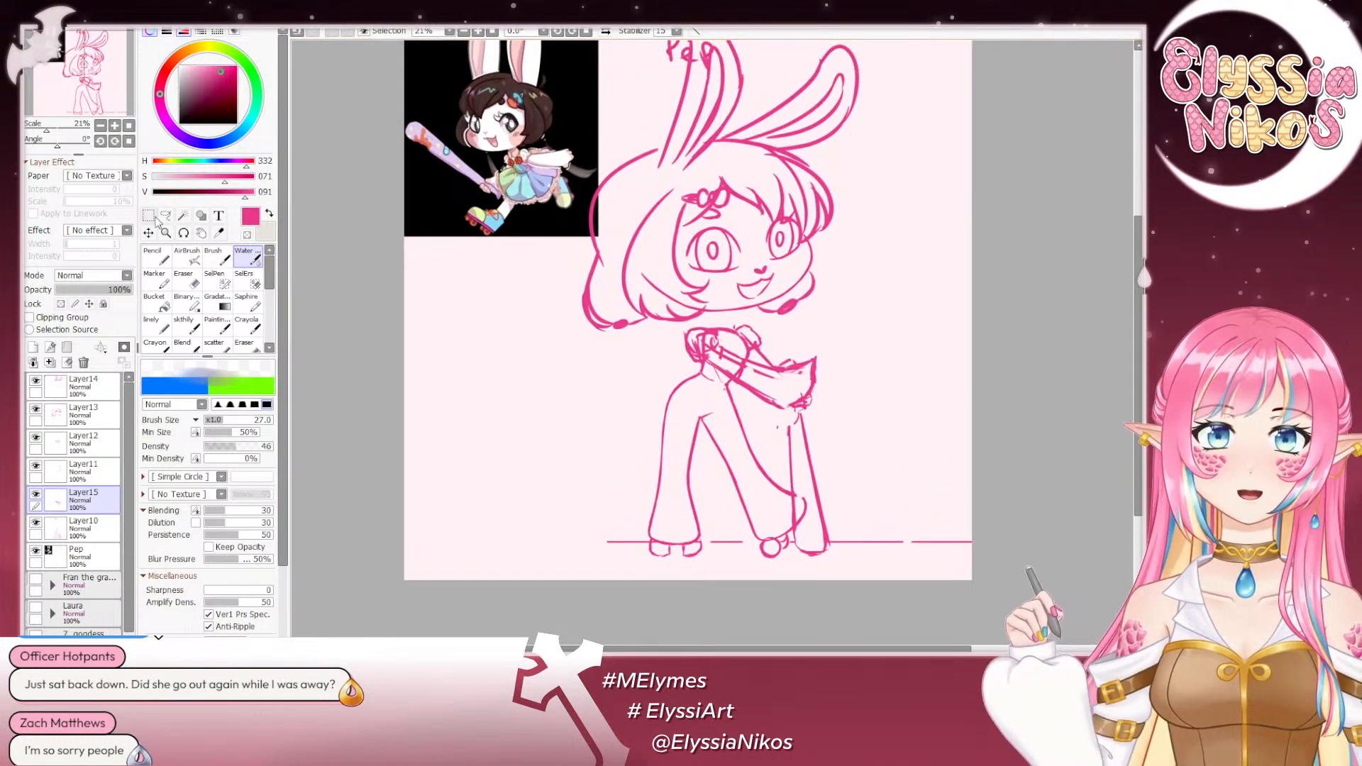
click(36, 468)
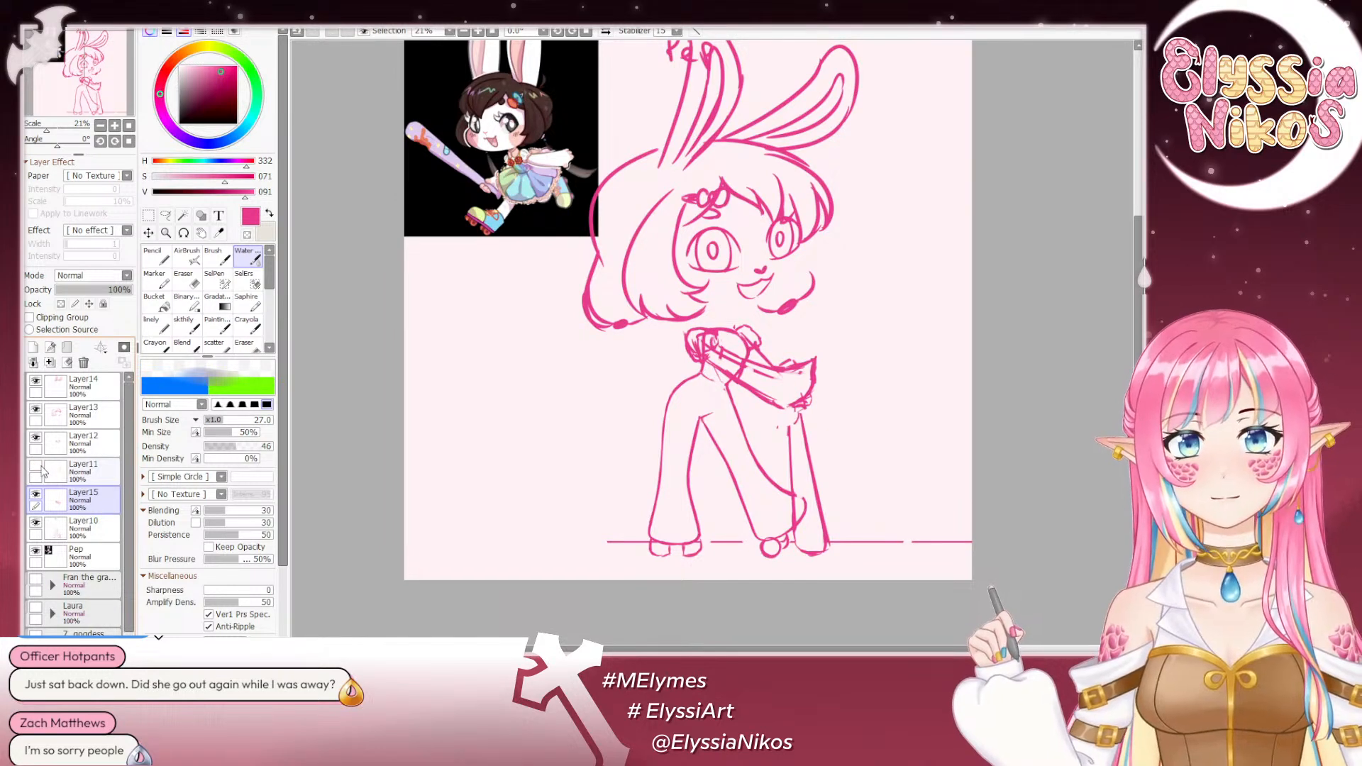
click(37, 468)
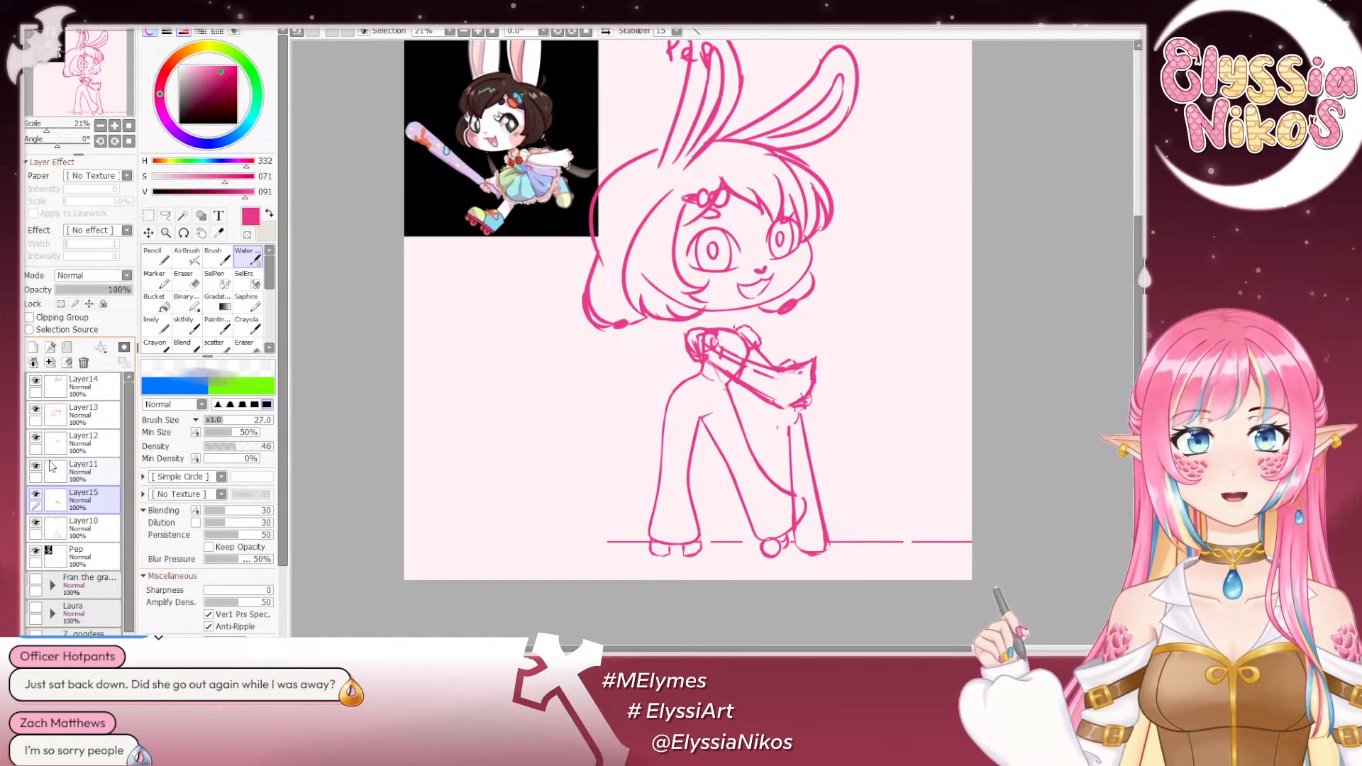
click(35, 411)
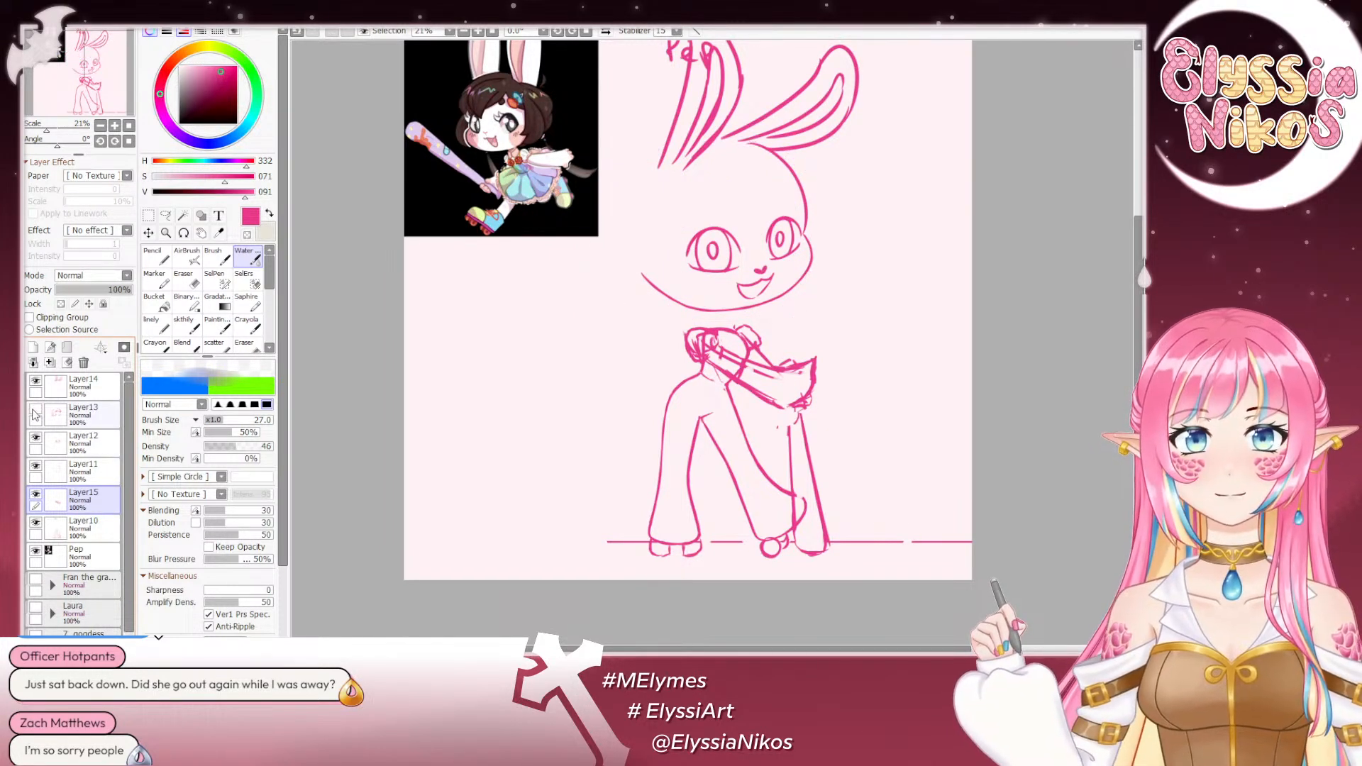
click(36, 414)
click(36, 414)
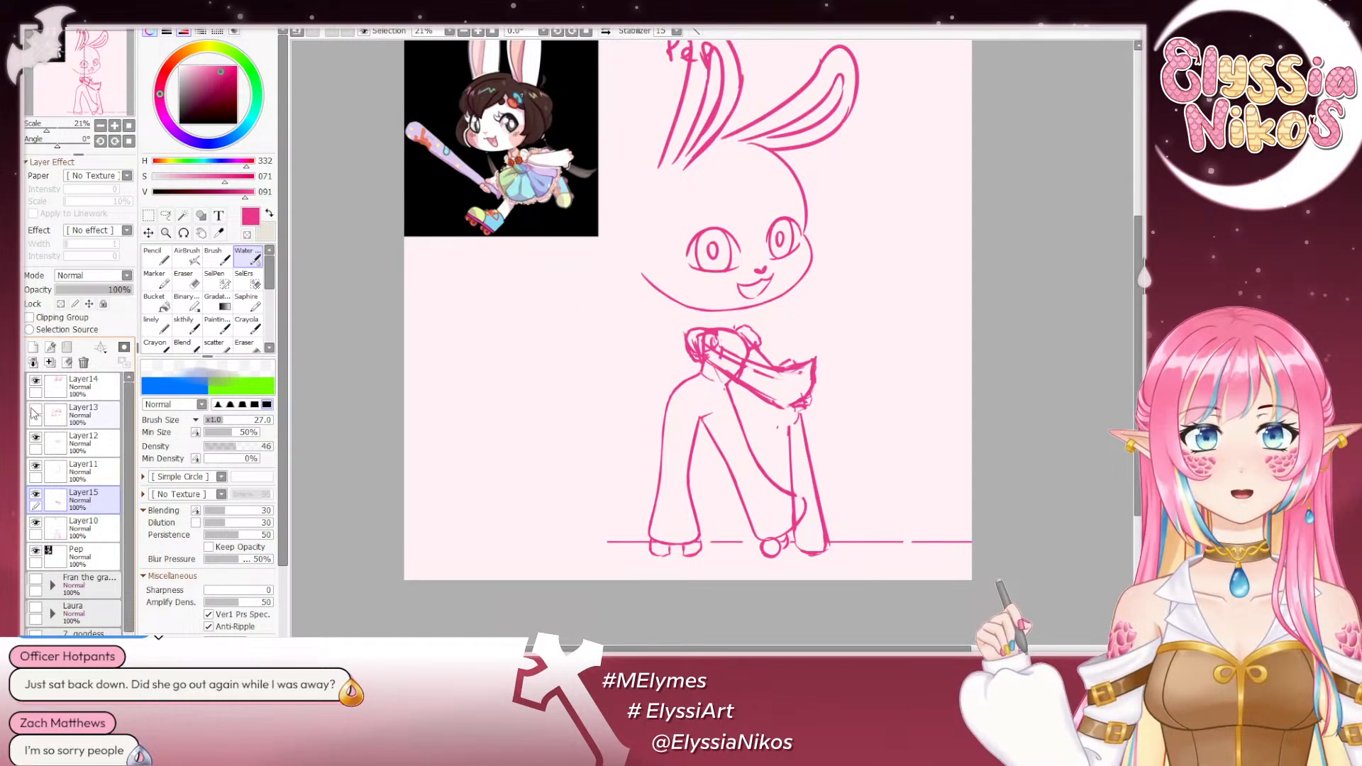
click(35, 411)
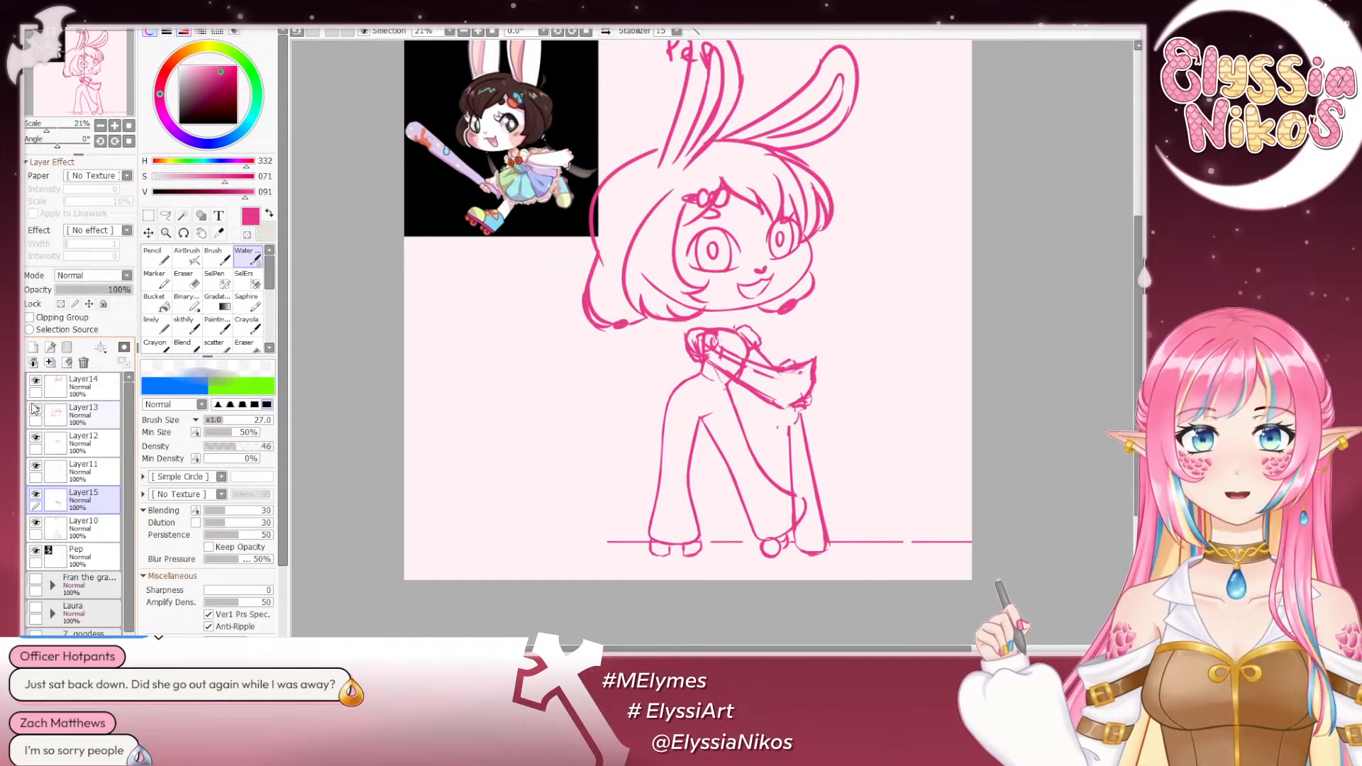
click(30, 411)
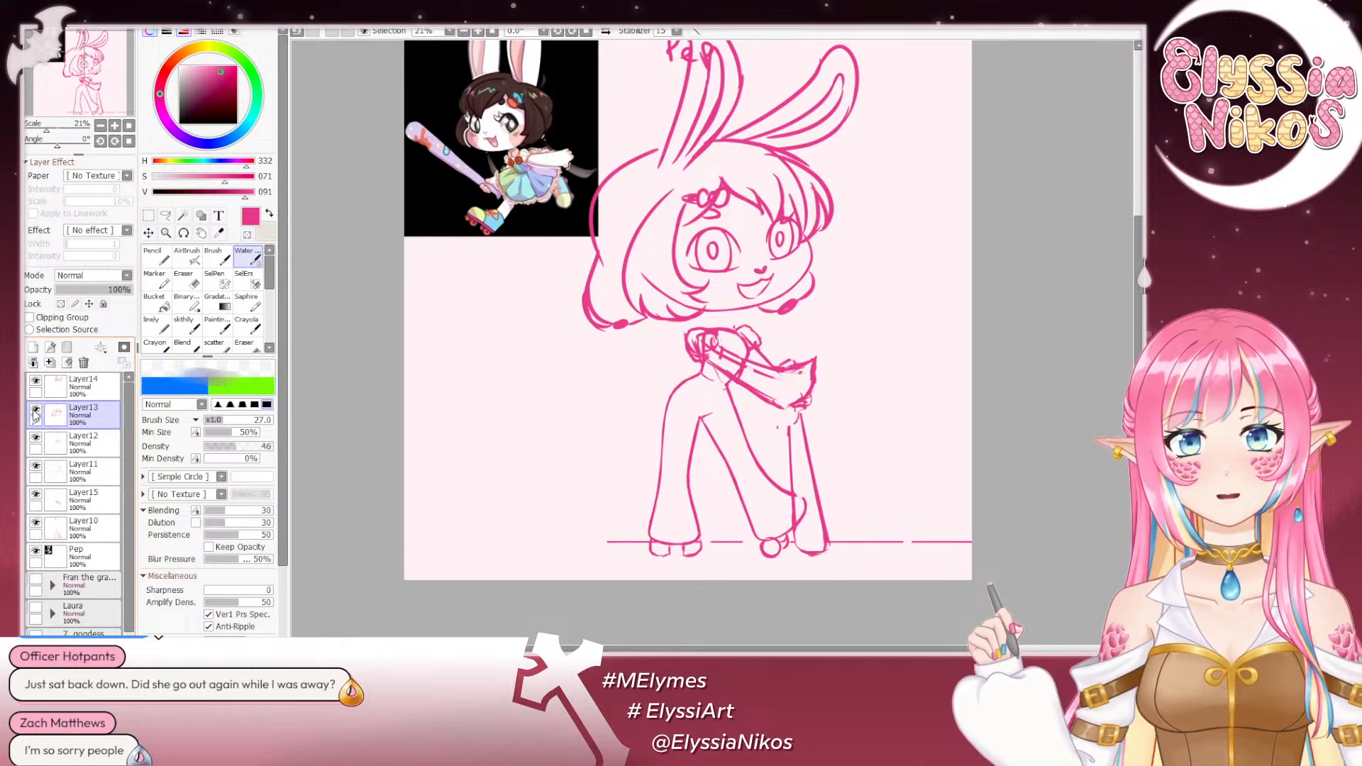
click(36, 413)
click(35, 413)
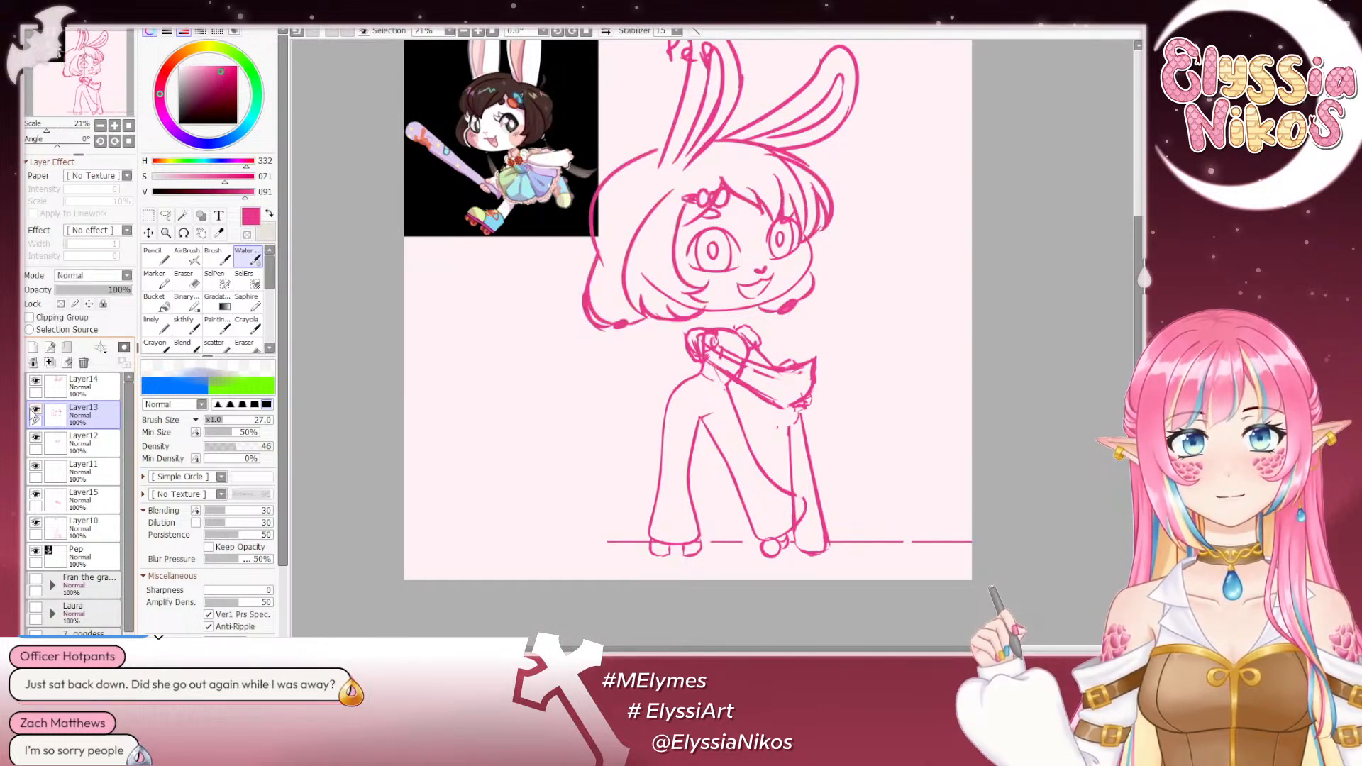
click(68, 363)
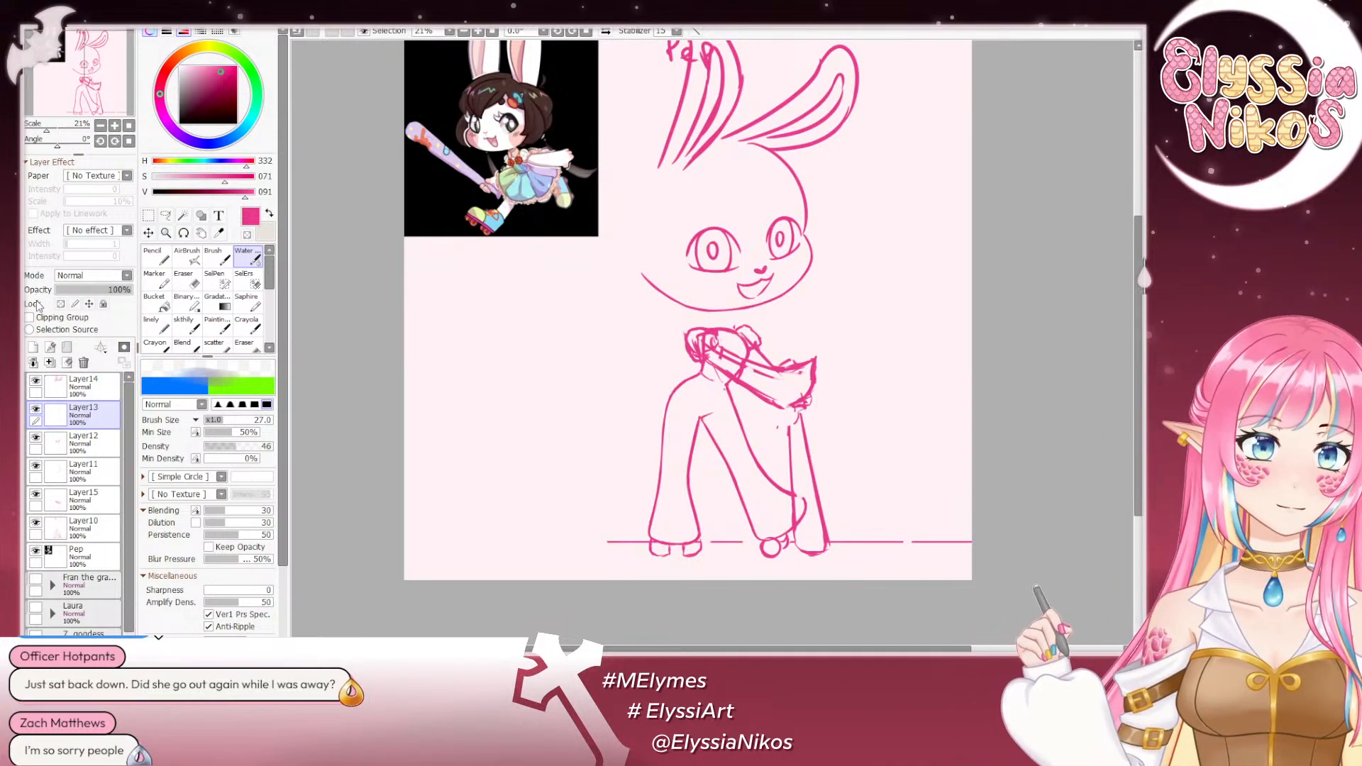
- Check the whole pose at 12.5% zoom with the canvas view flipped horizontally, and restore the original orientation
click(100, 126)
click(100, 125)
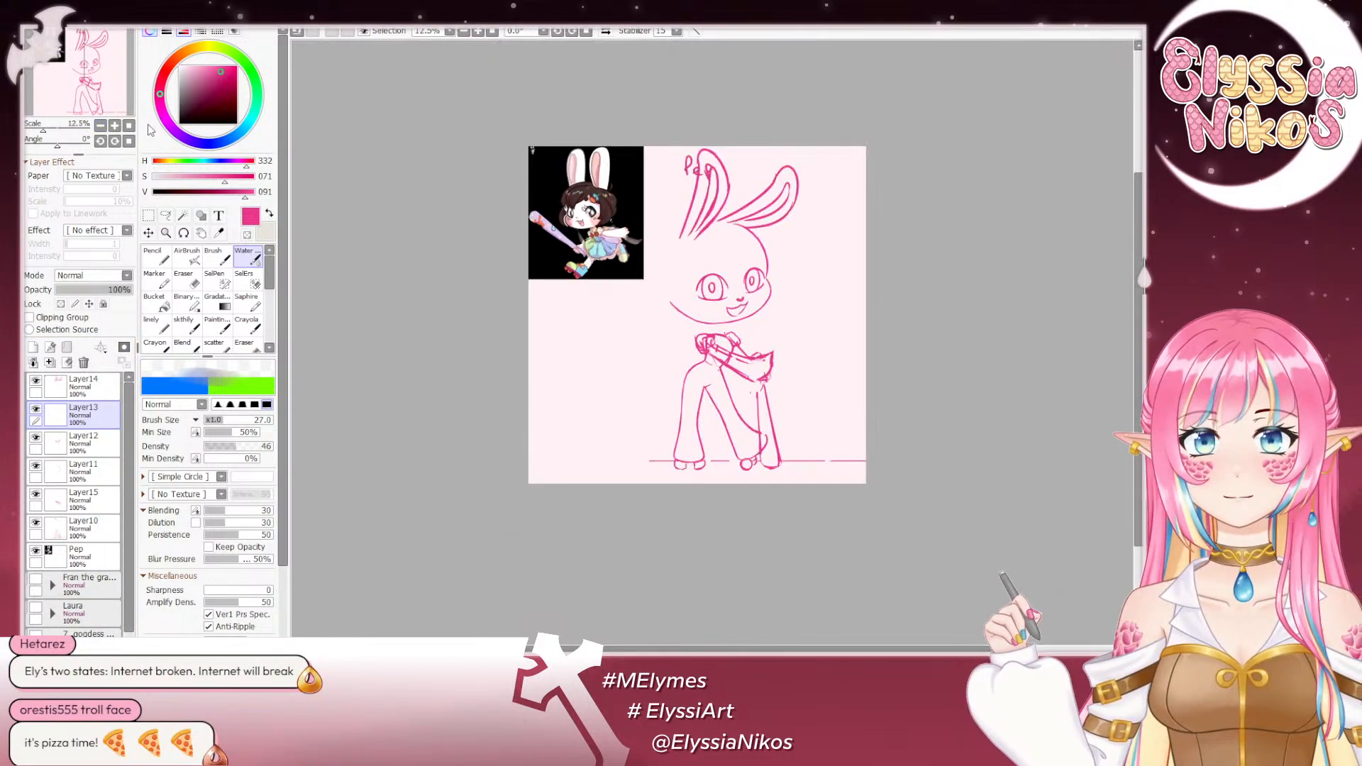
drag(495, 222, 462, 242)
click(603, 33)
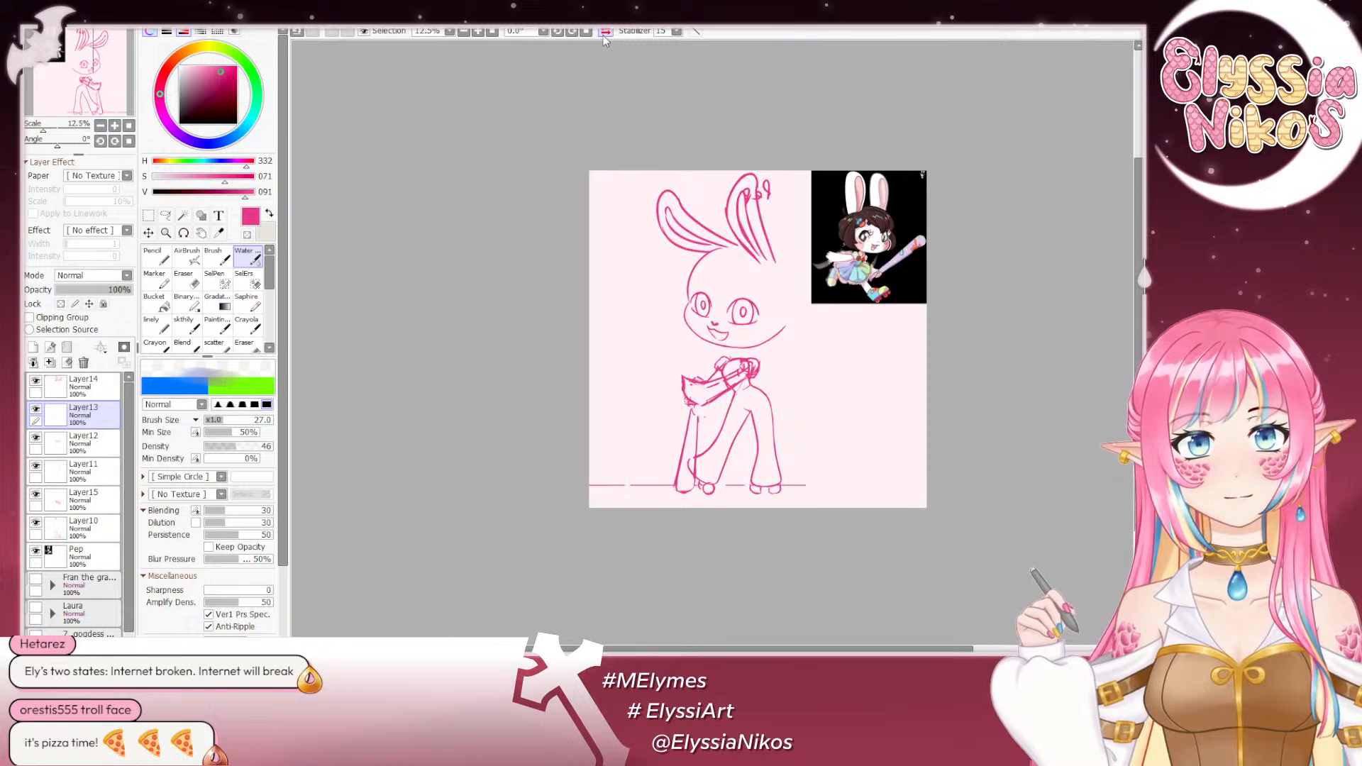
drag(598, 93, 554, 89)
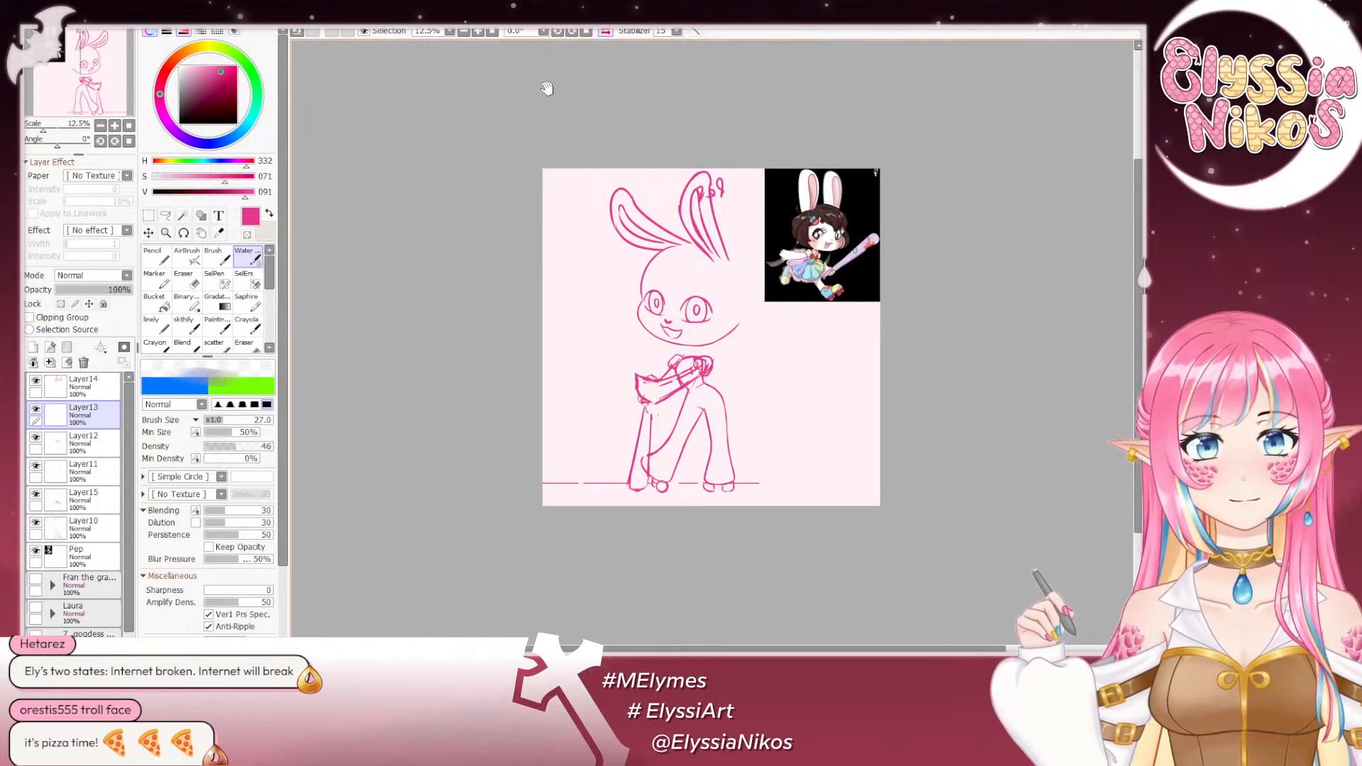
click(605, 32)
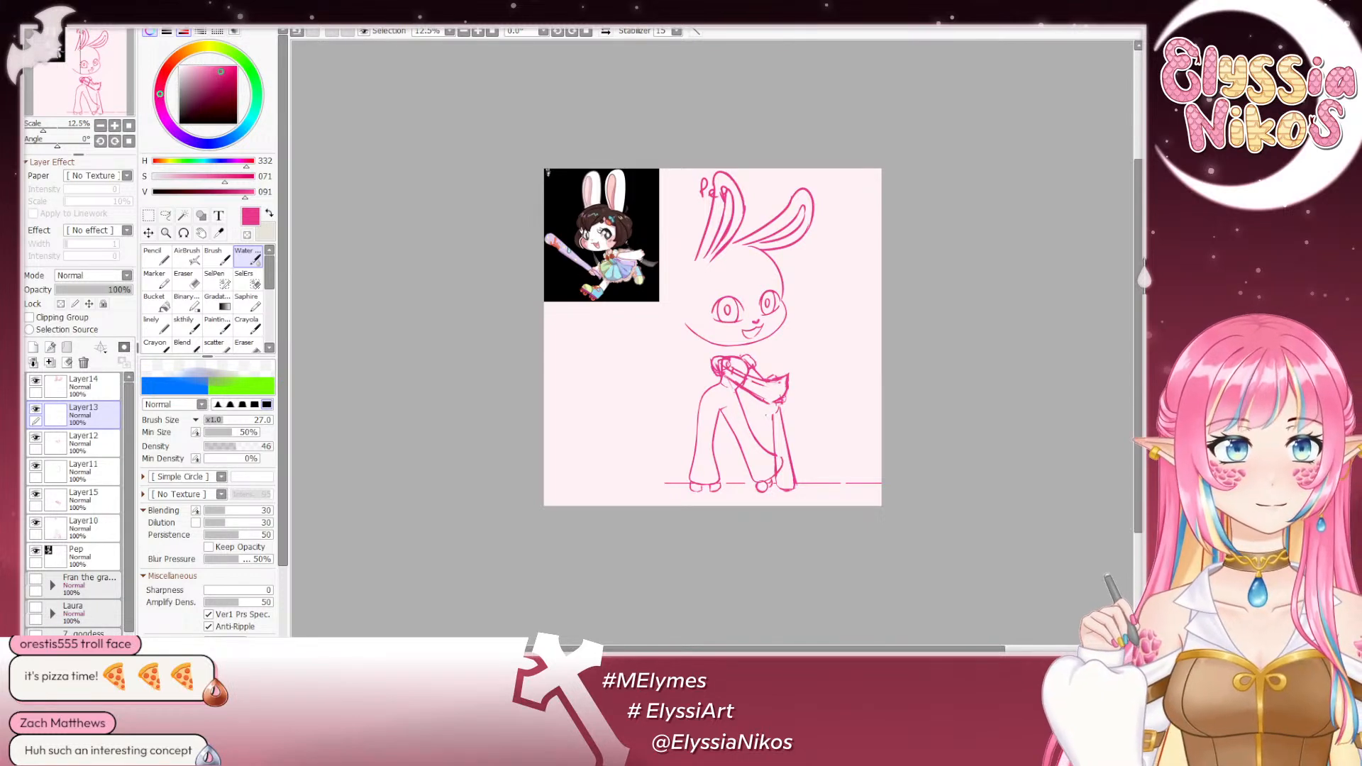
- Toggle the visibility of Layer15 to confirm it holds the arm sketch, and make it the active layer
scroll(839, 430, up, 1)
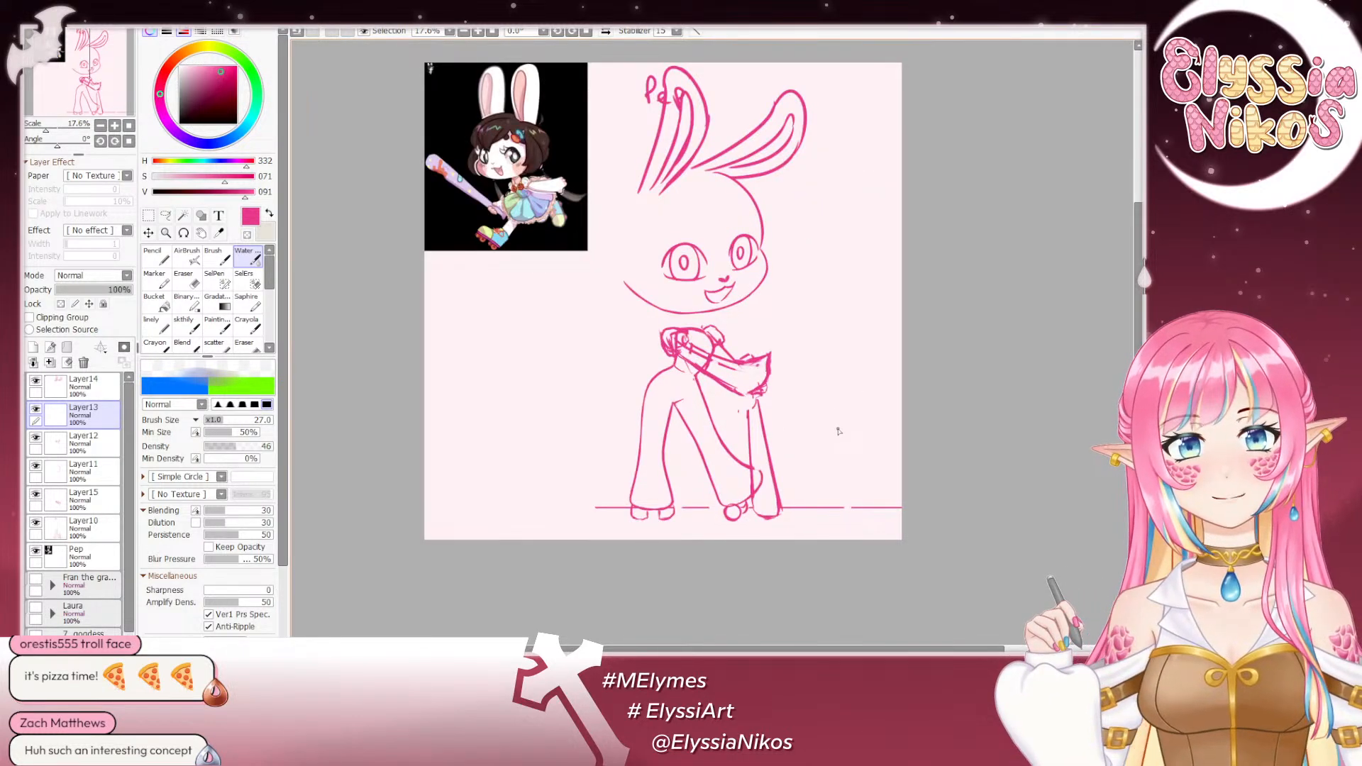
drag(512, 283, 552, 353)
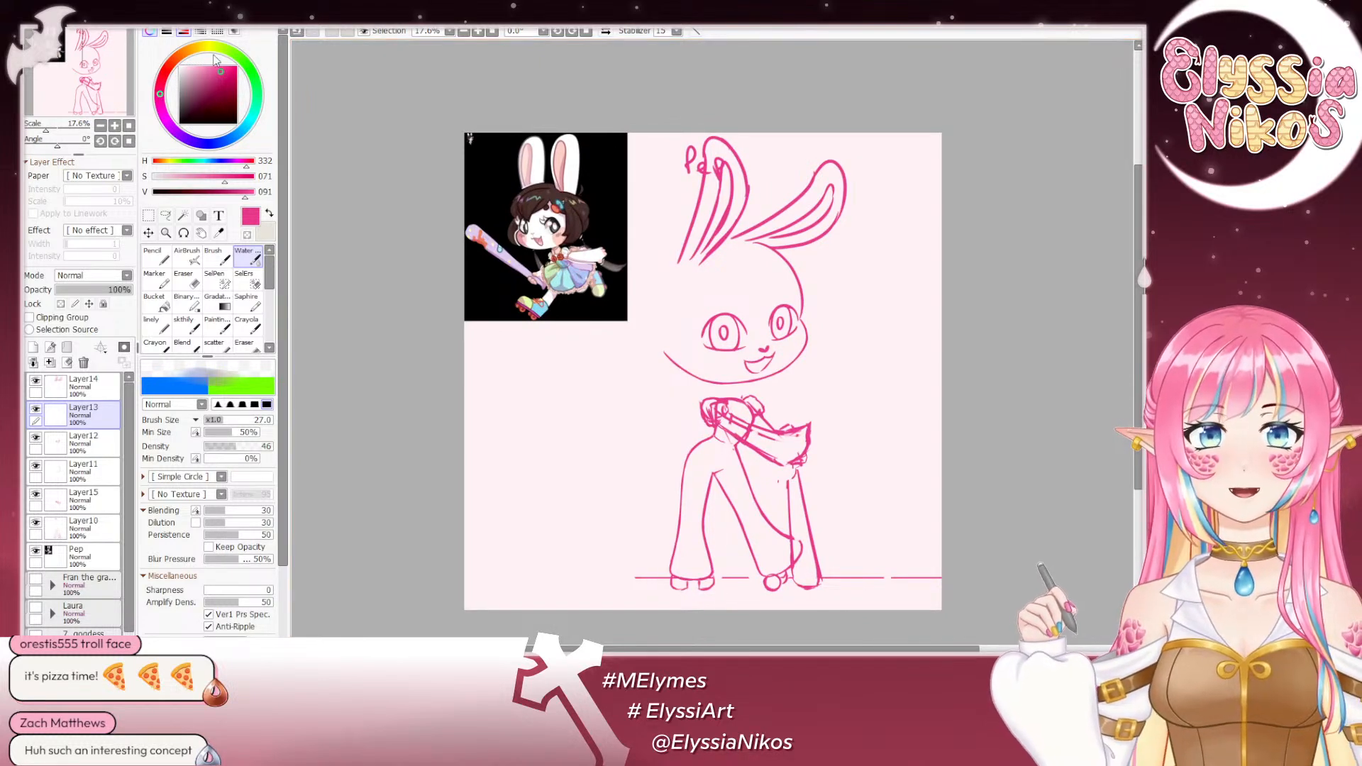
click(184, 325)
drag(666, 370, 649, 319)
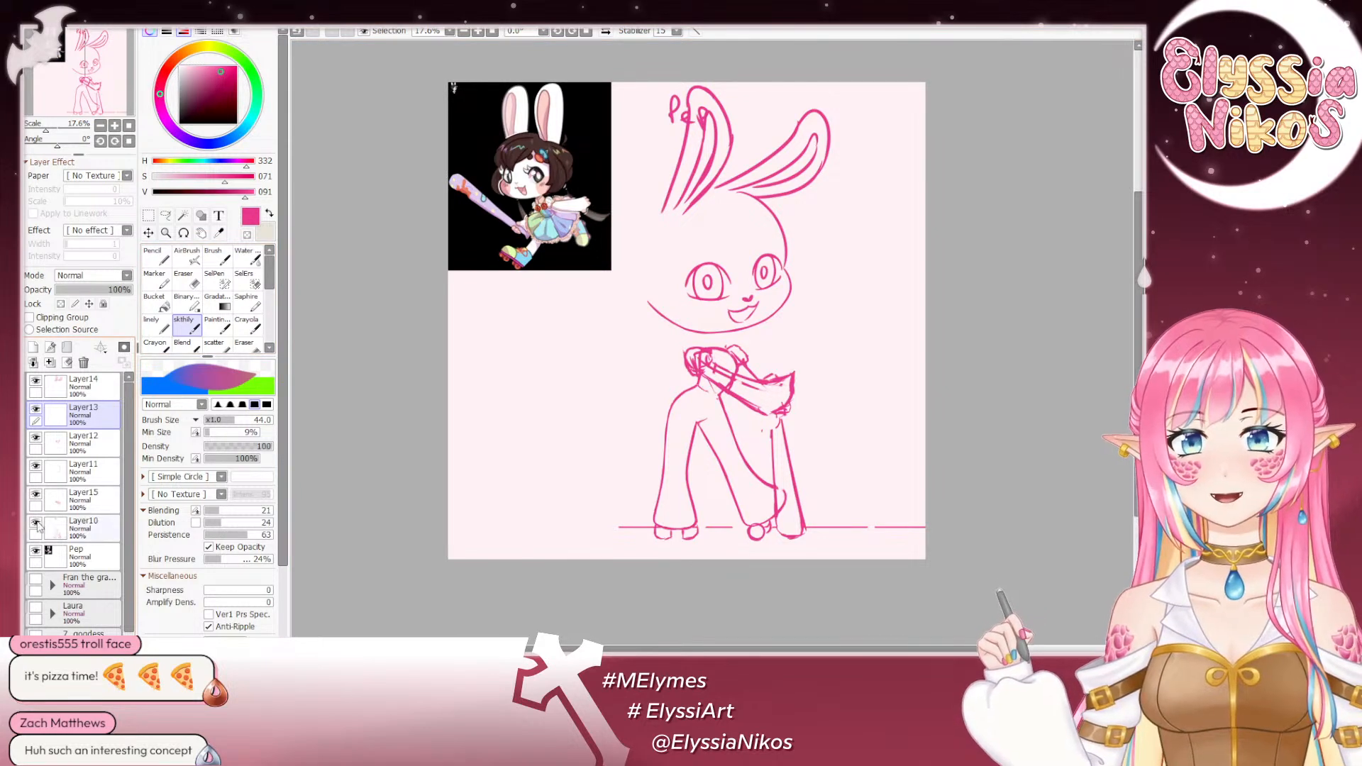
click(35, 494)
click(83, 499)
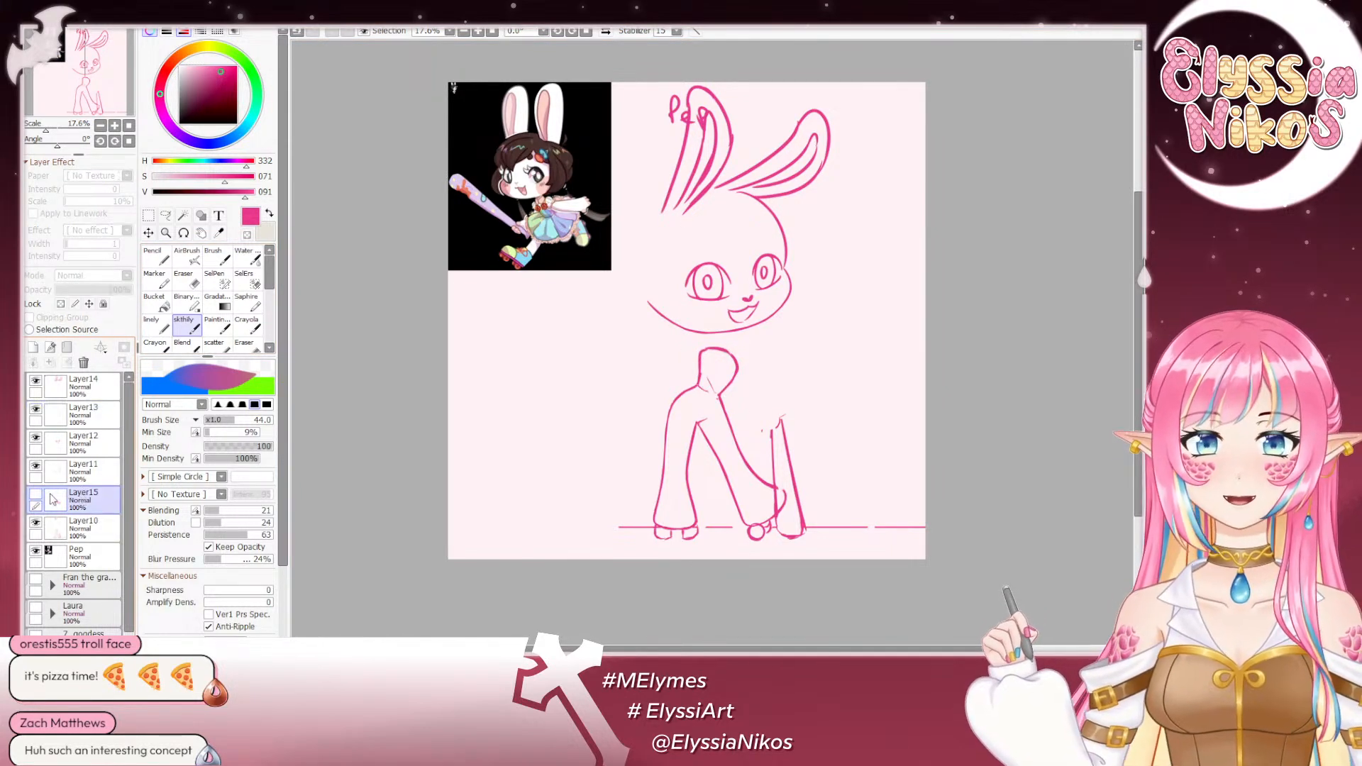
click(35, 494)
- Clean up the rough outline of the shoulder puff on Layer15 with the Eraser, reducing its size to 13
key(e)
click(113, 128)
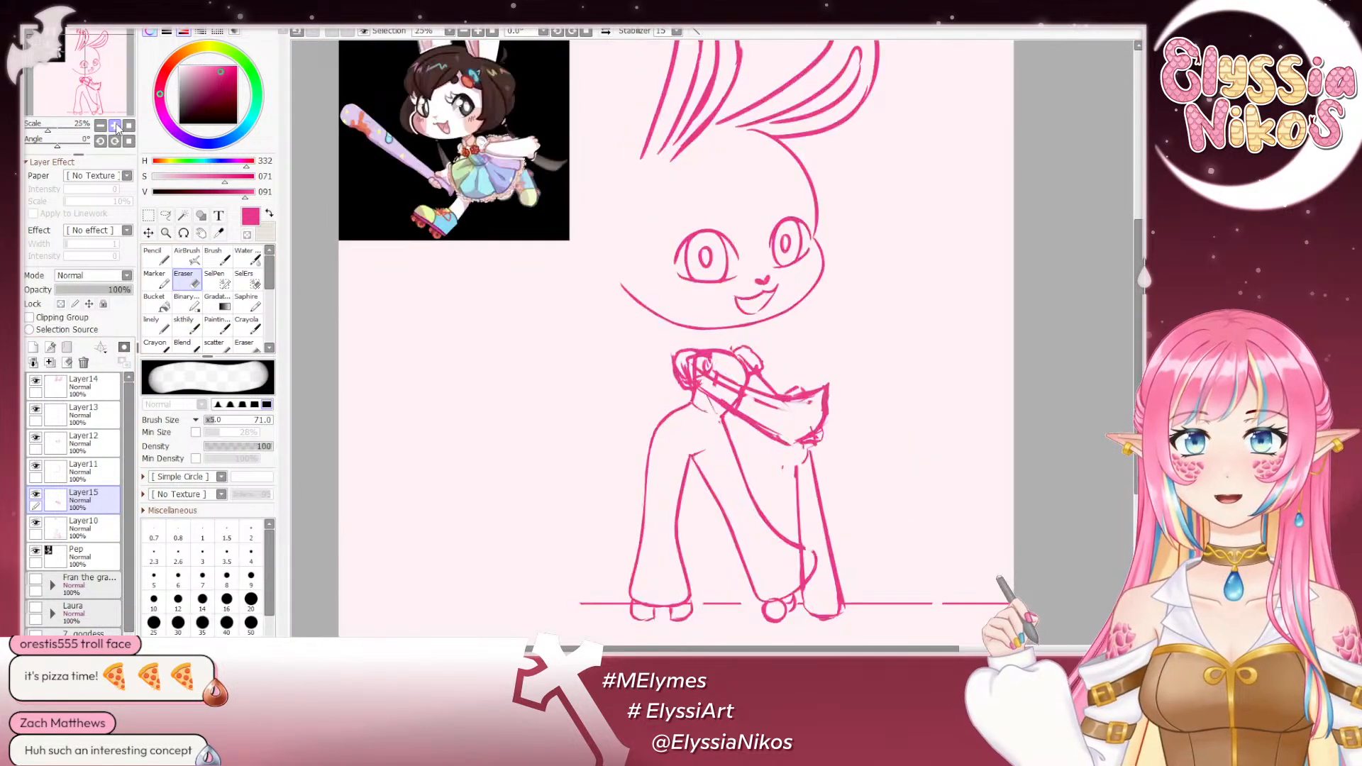
click(112, 127)
drag(53, 139, 69, 136)
mouse_move(627, 332)
mouse_down()
mouse_move(622, 247)
mouse_move(655, 245)
mouse_up()
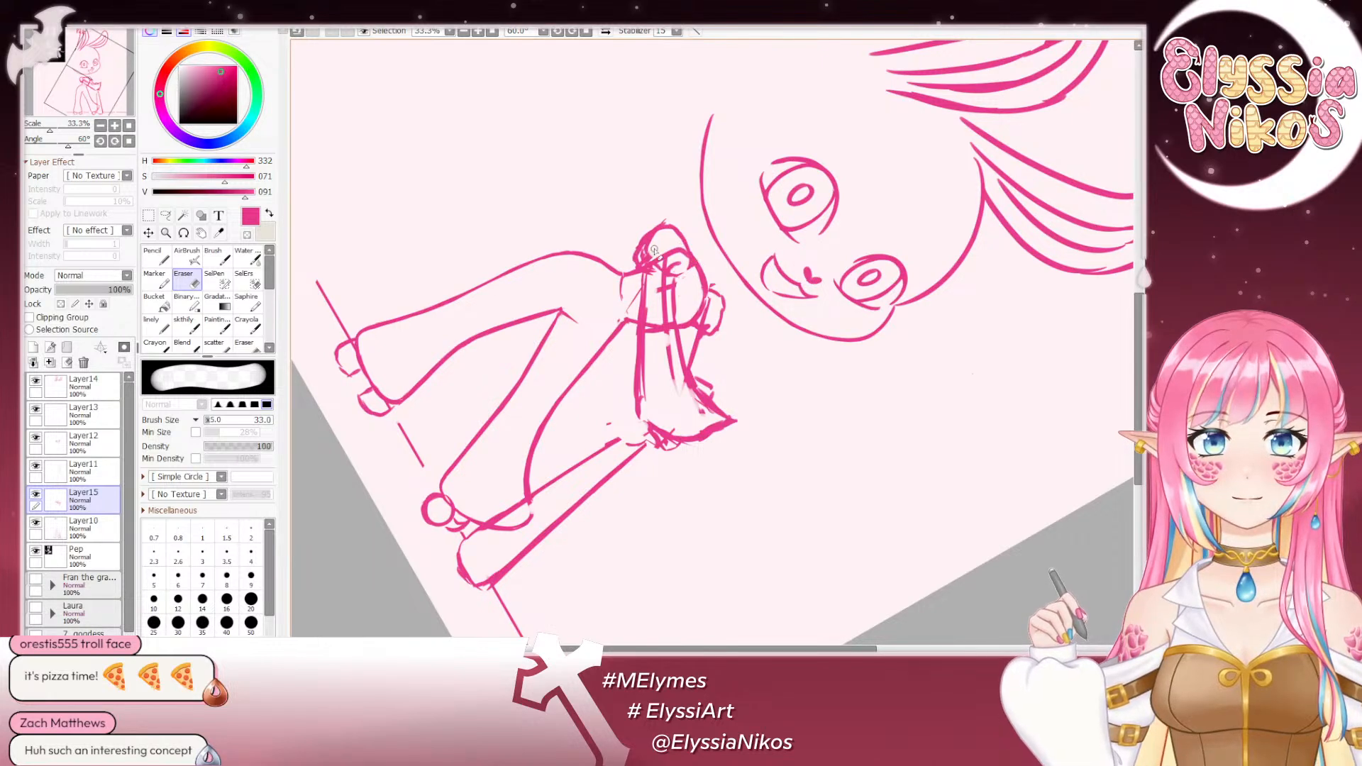
key(ctrl+z)
drag(650, 241, 674, 228)
key(ctrl+z)
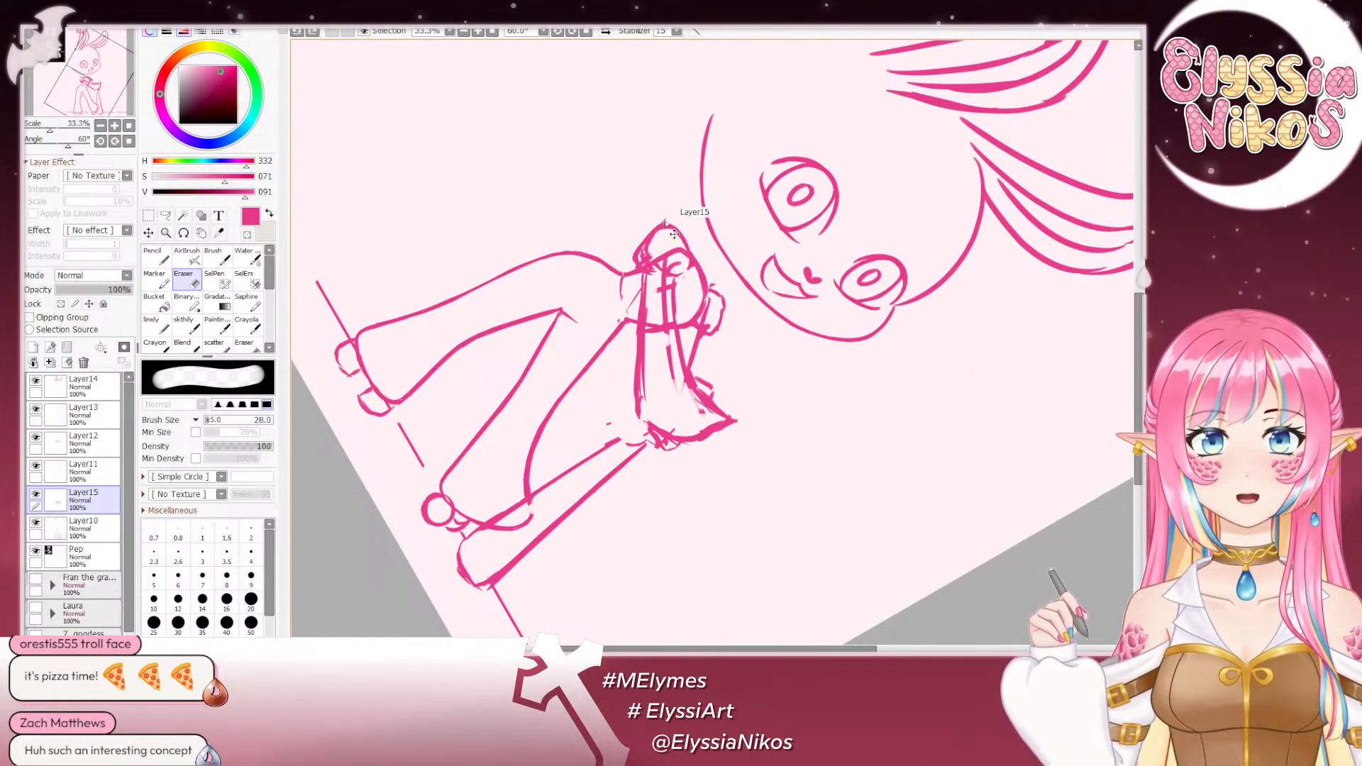
drag(654, 256, 644, 256)
drag(641, 263, 651, 243)
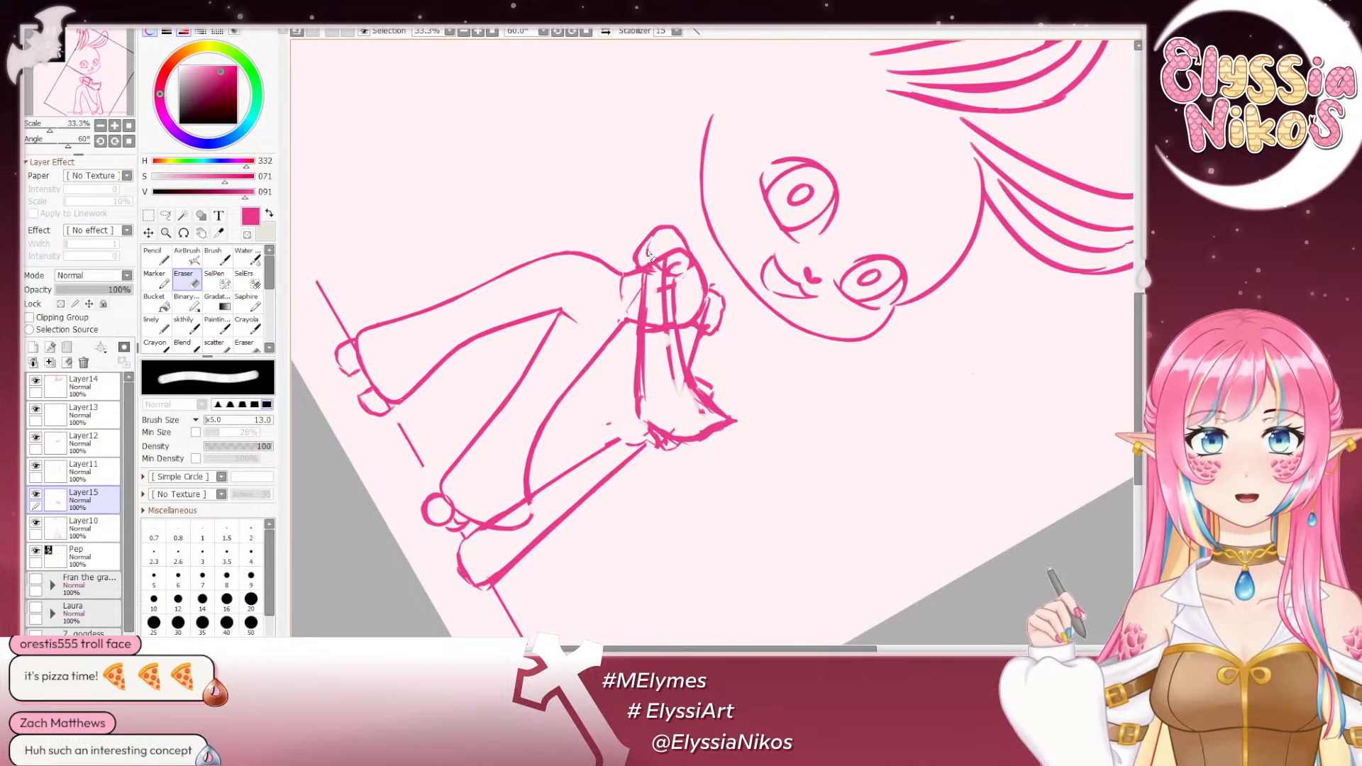
- Erase the leftover construction lines inside the extended arm on Layer15 with the Eraser at size 38
scroll(663, 248, down, 2)
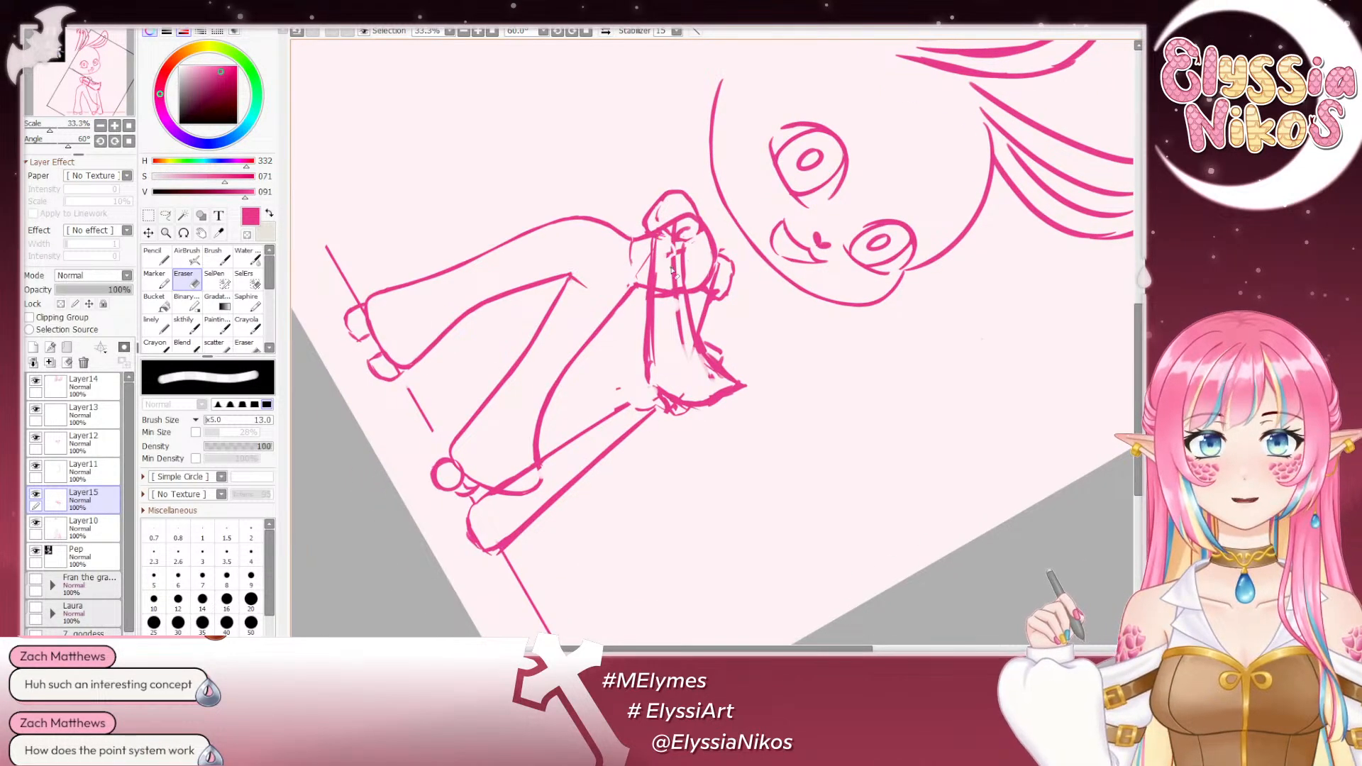
drag(658, 261, 668, 285)
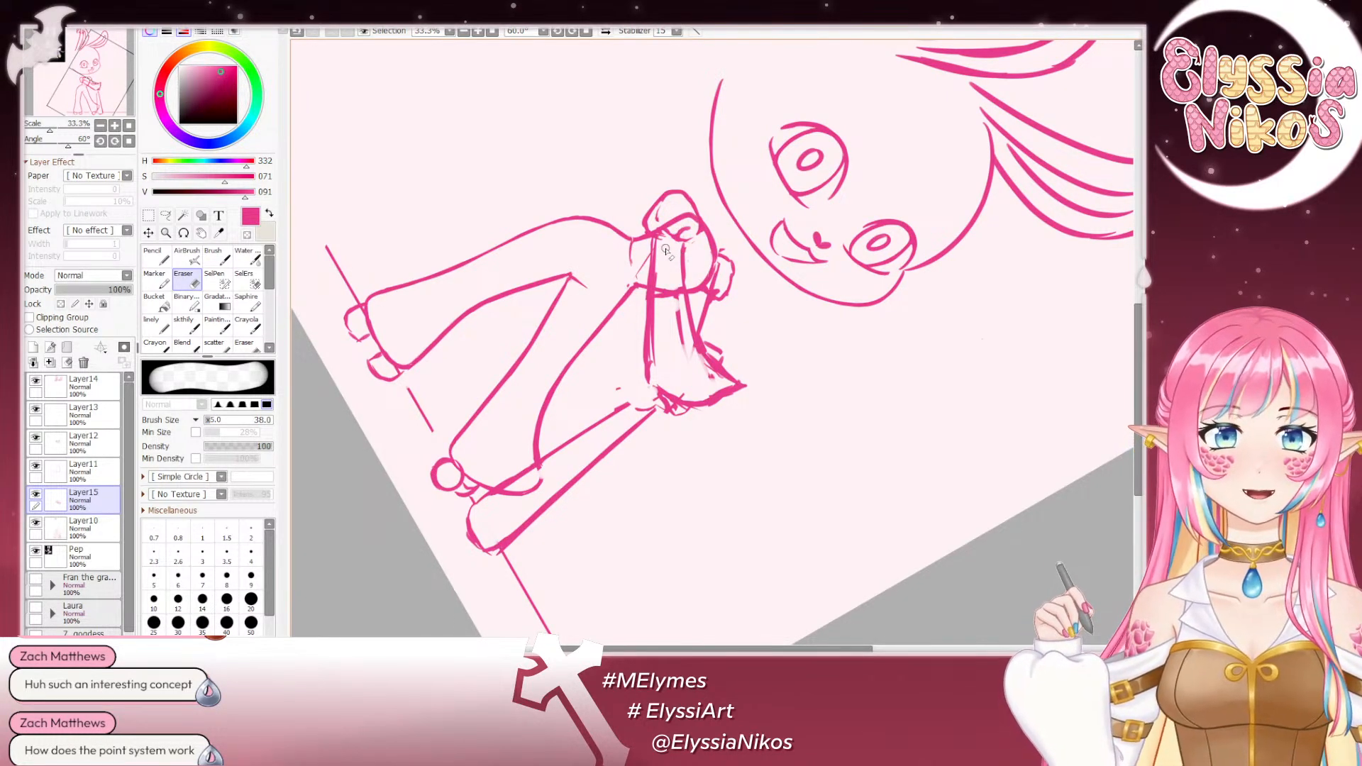
drag(677, 292, 680, 358)
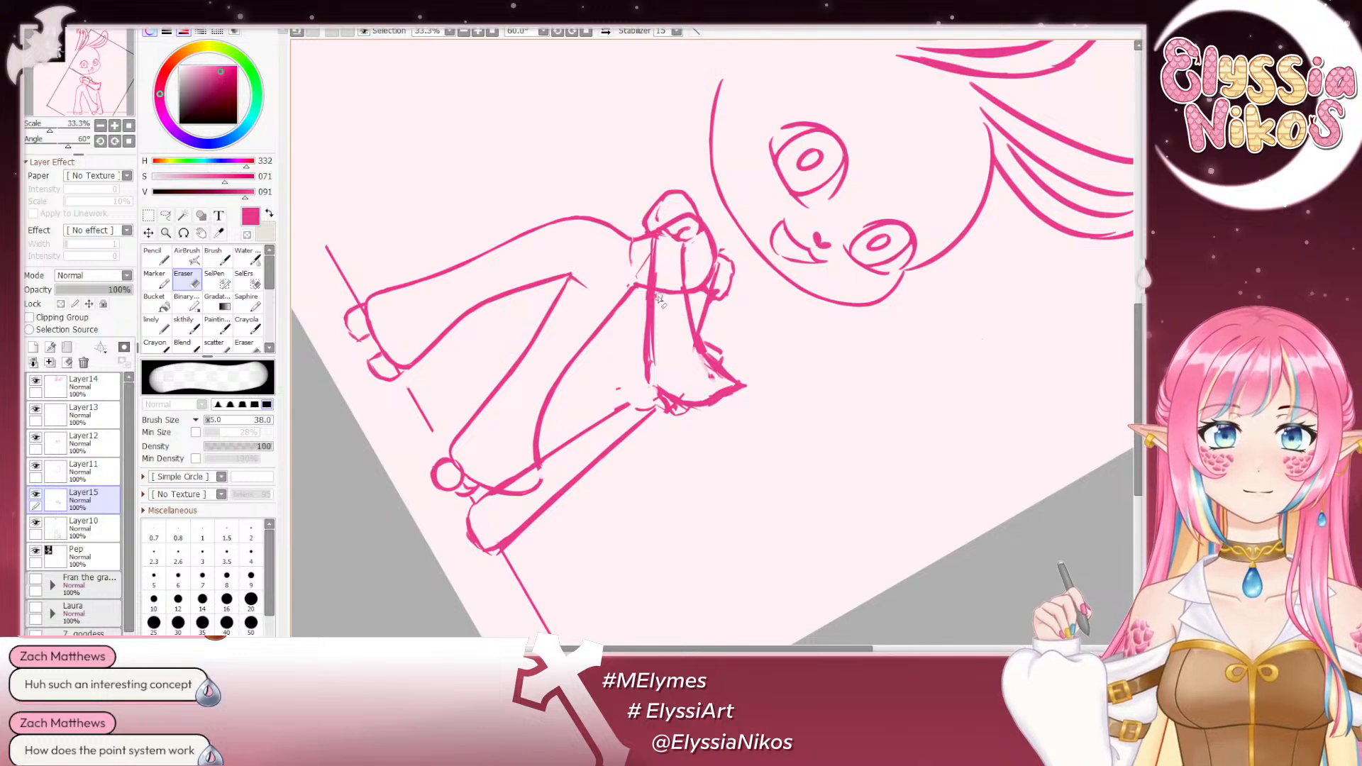
drag(657, 269, 660, 376)
key(ctrl+z)
key(ctrl+z)
drag(660, 303, 661, 371)
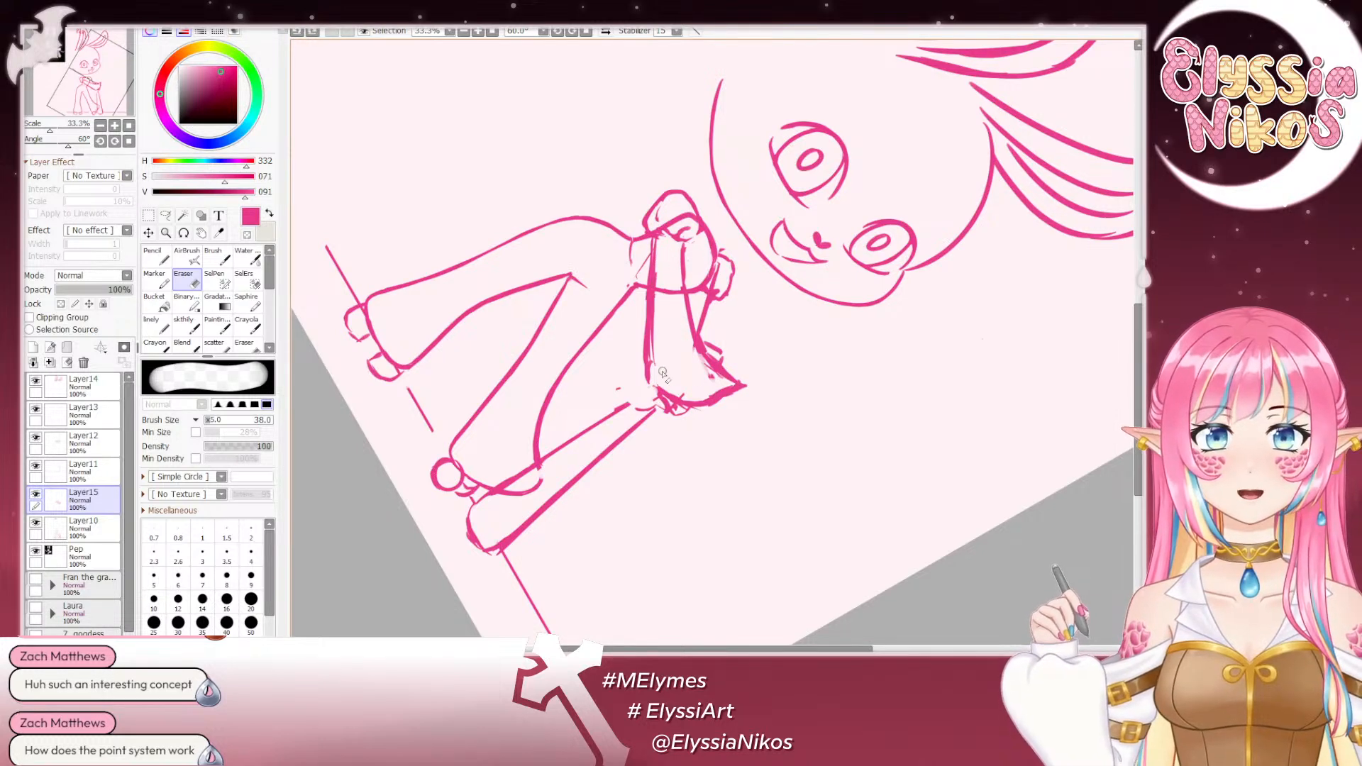
drag(660, 282, 659, 370)
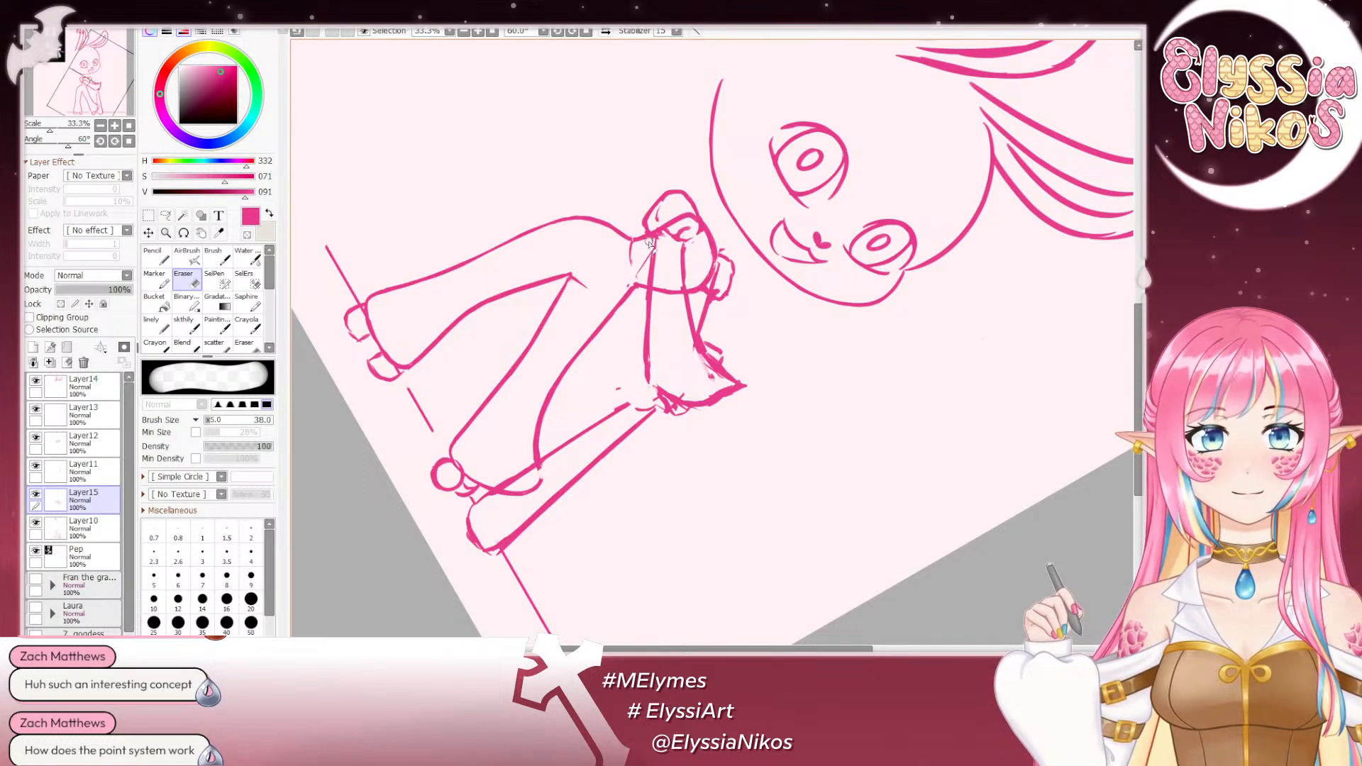
- Thin the lower outline of the extended arm by erasing along its outer edge
drag(647, 275, 644, 357)
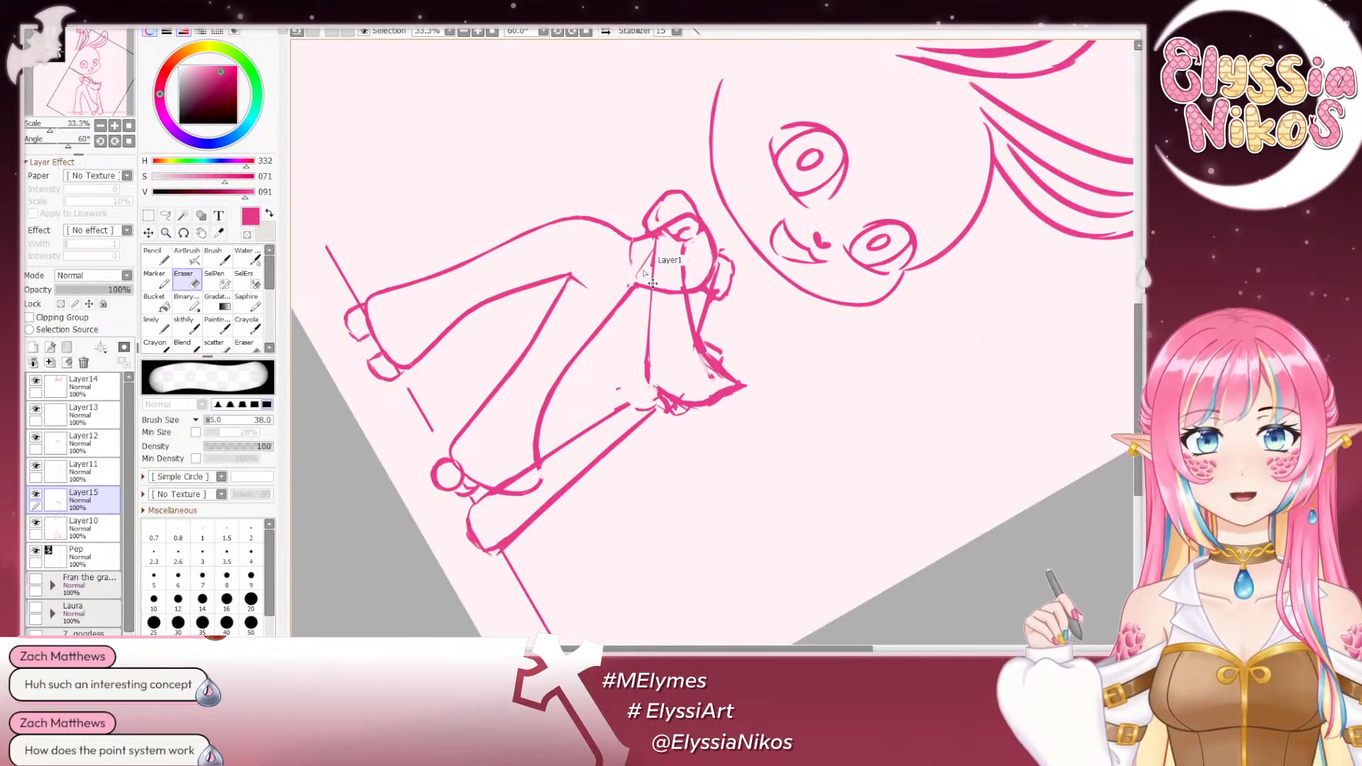
key(ctrl+z)
drag(648, 262, 642, 372)
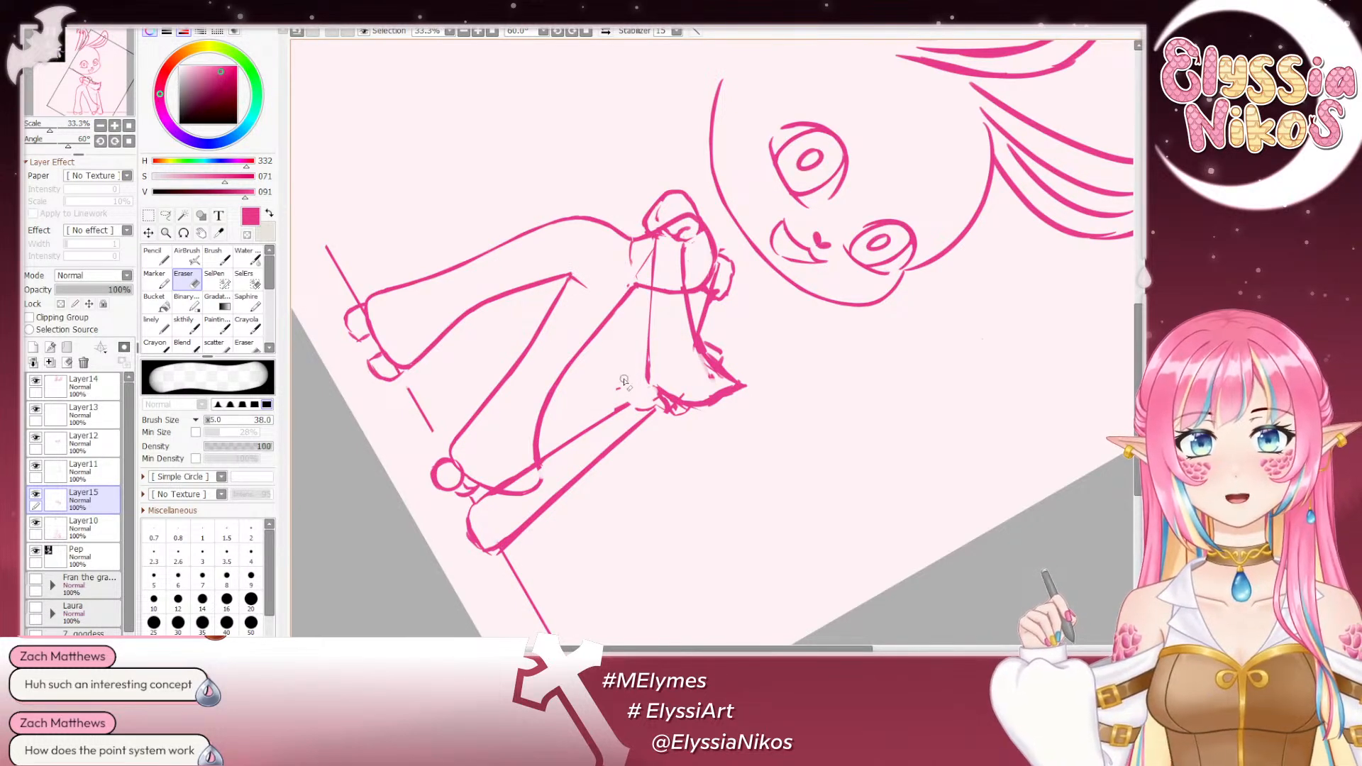
click(128, 142)
mouse_move(756, 316)
mouse_down()
mouse_move(764, 262)
mouse_move(718, 308)
mouse_move(755, 301)
mouse_up()
key(ctrl+z)
key(ctrl+z)
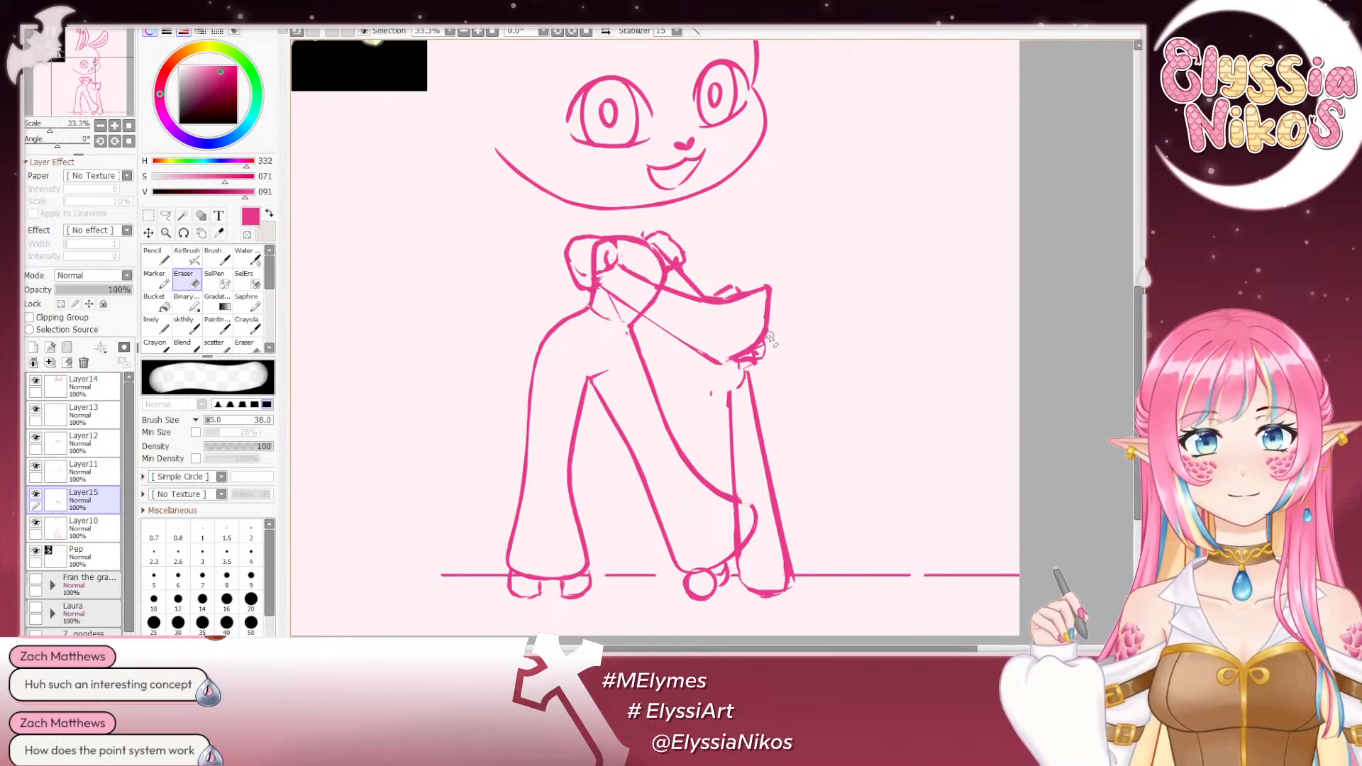
- Redraw the lower outline of the extended arm with the sketch brush at size 18, and check the whole pose
click(185, 323)
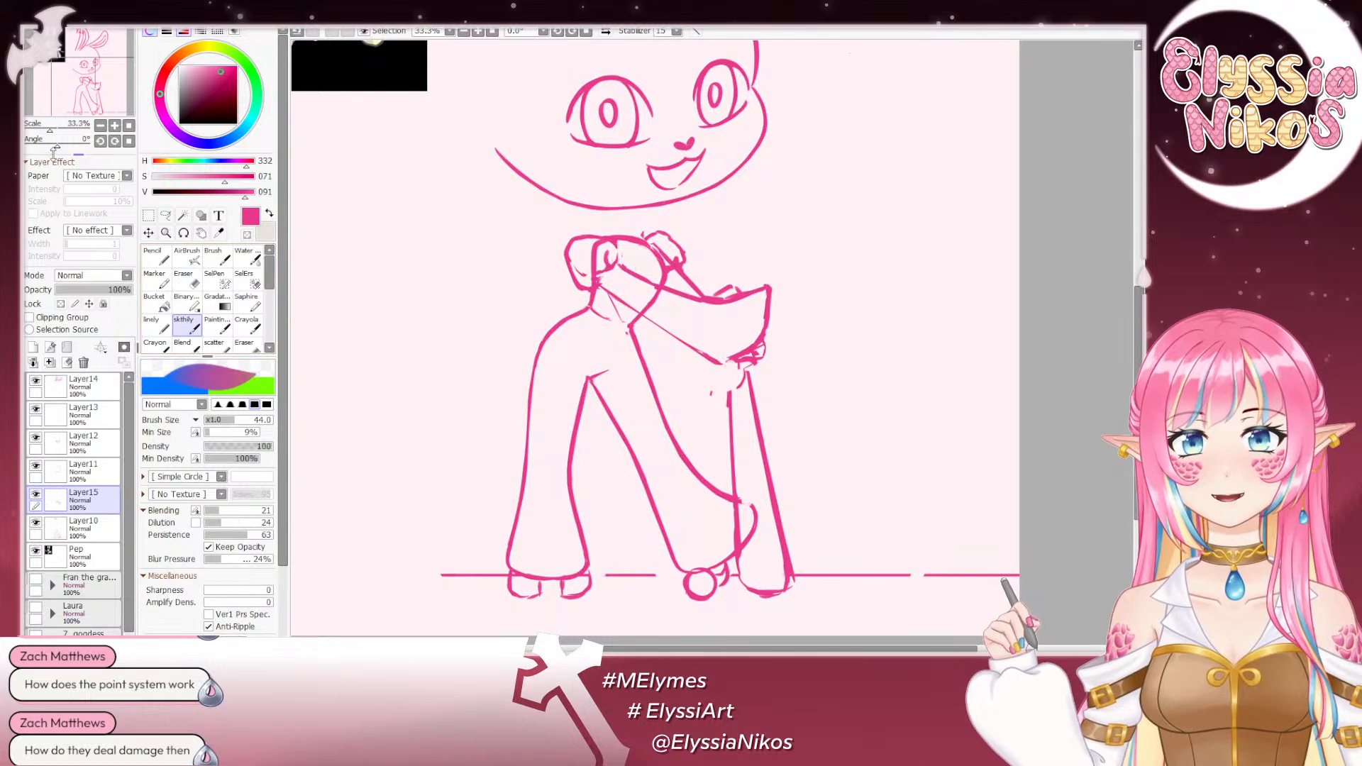
drag(57, 144, 71, 144)
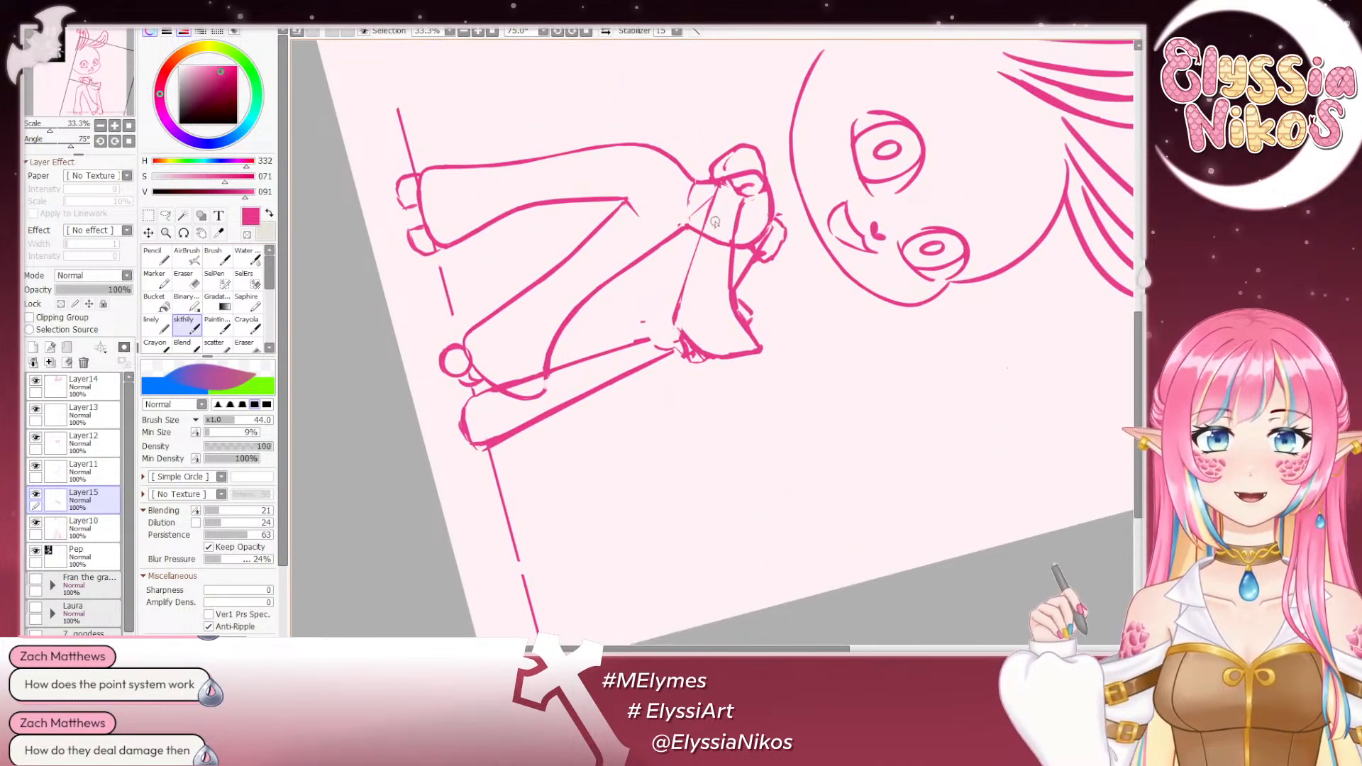
drag(710, 211, 691, 211)
drag(682, 299, 718, 191)
key(ctrl+z)
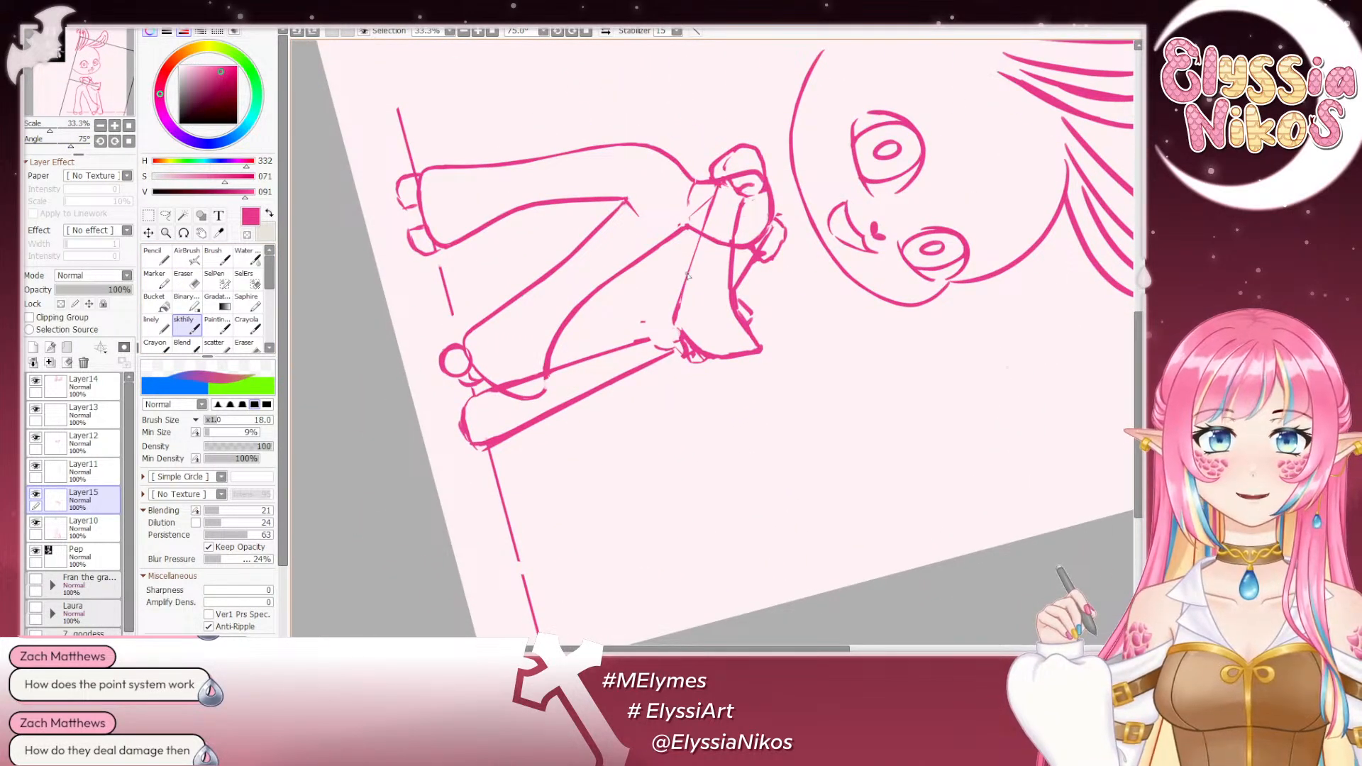
drag(680, 316, 701, 235)
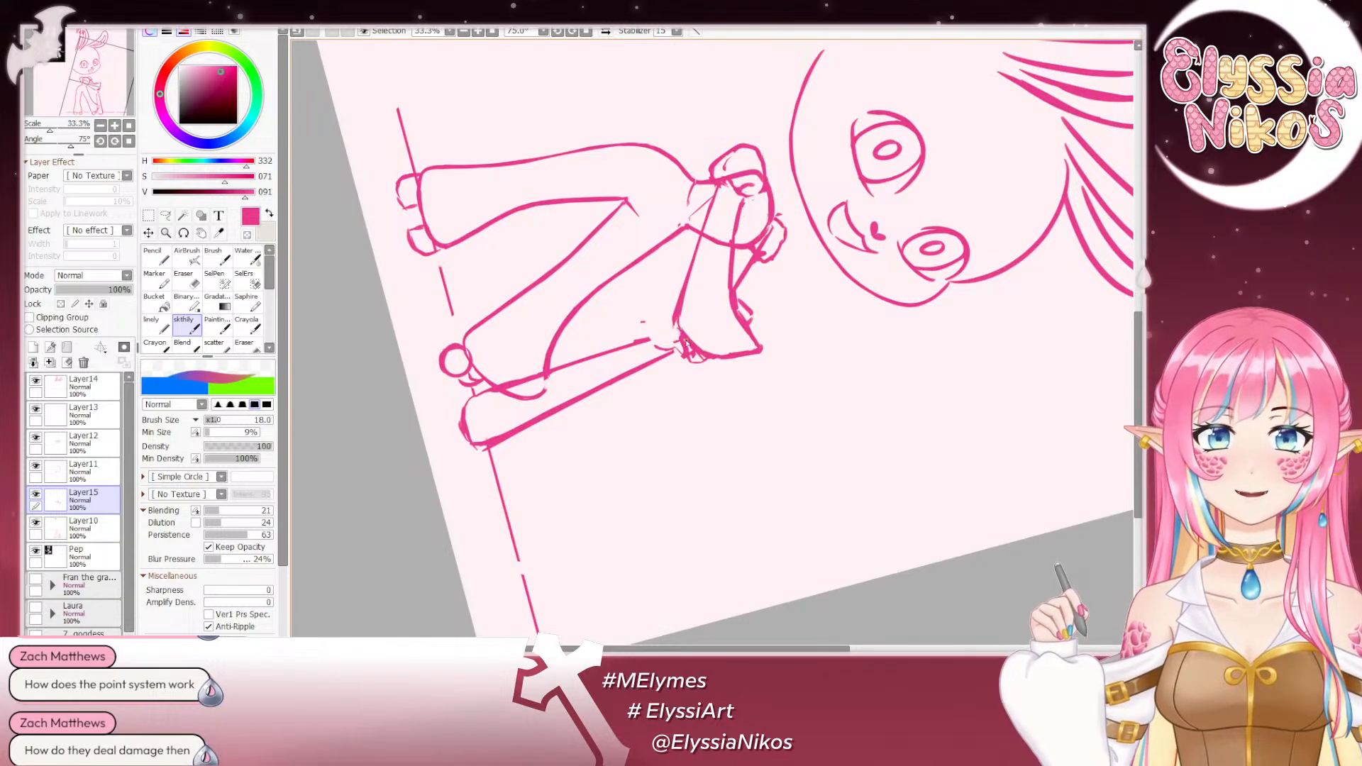
click(128, 141)
click(100, 125)
click(100, 126)
click(100, 125)
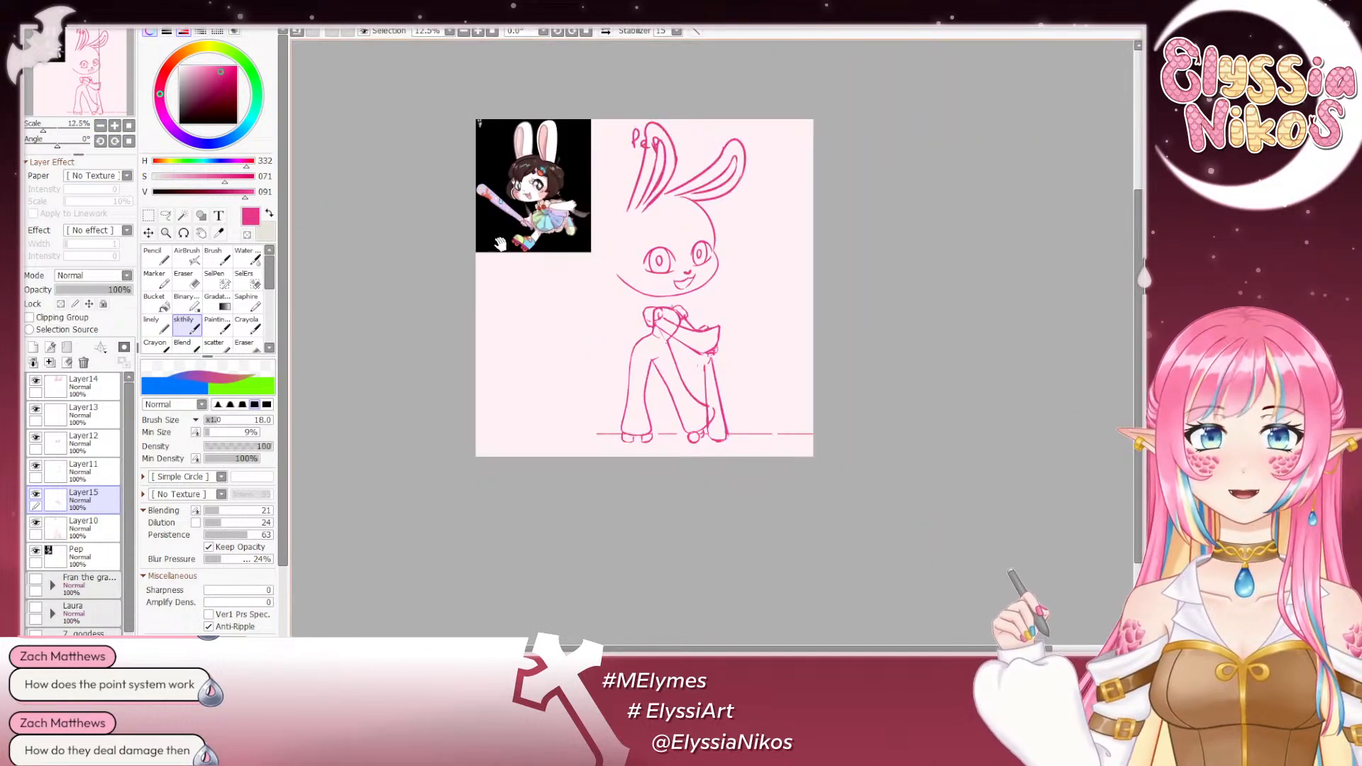
drag(500, 244, 505, 227)
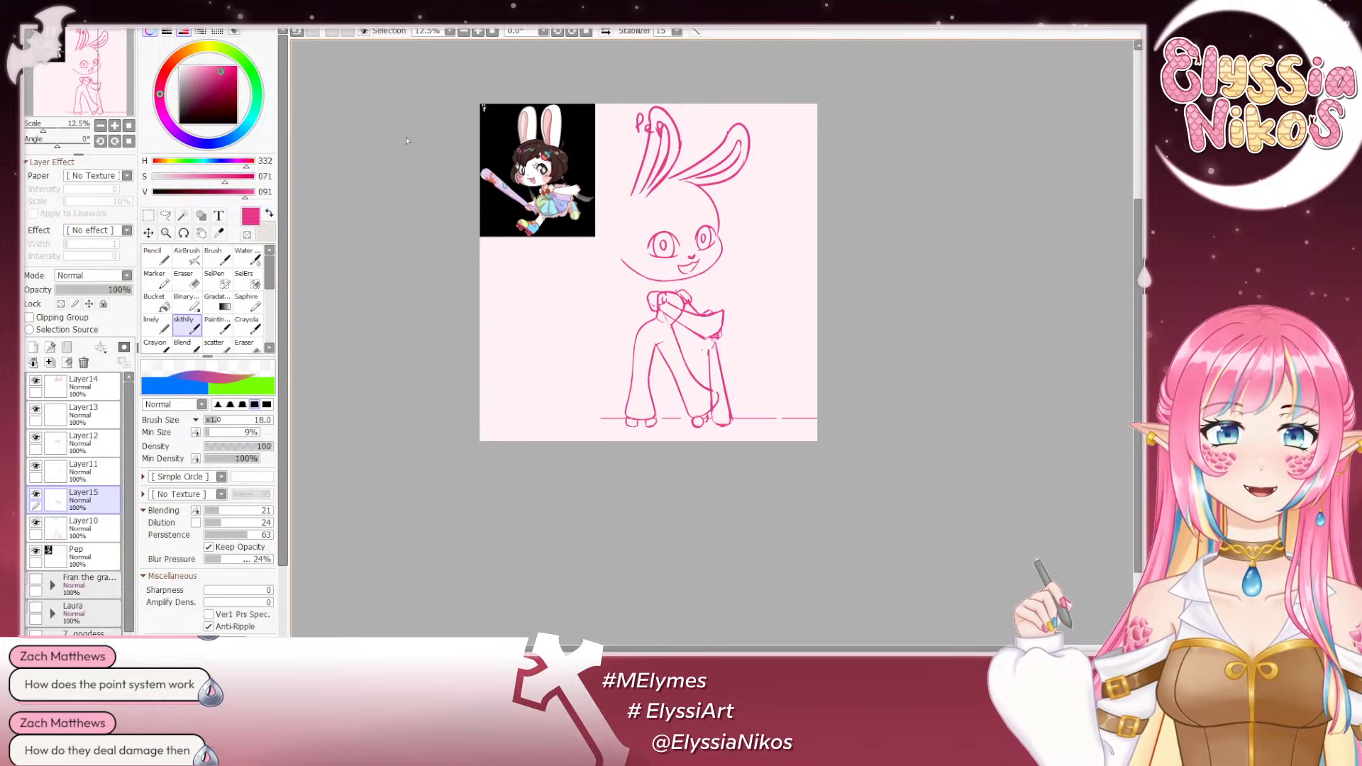
- Toggle the visibility of Layer11 and make it the active layer
click(114, 127)
click(113, 128)
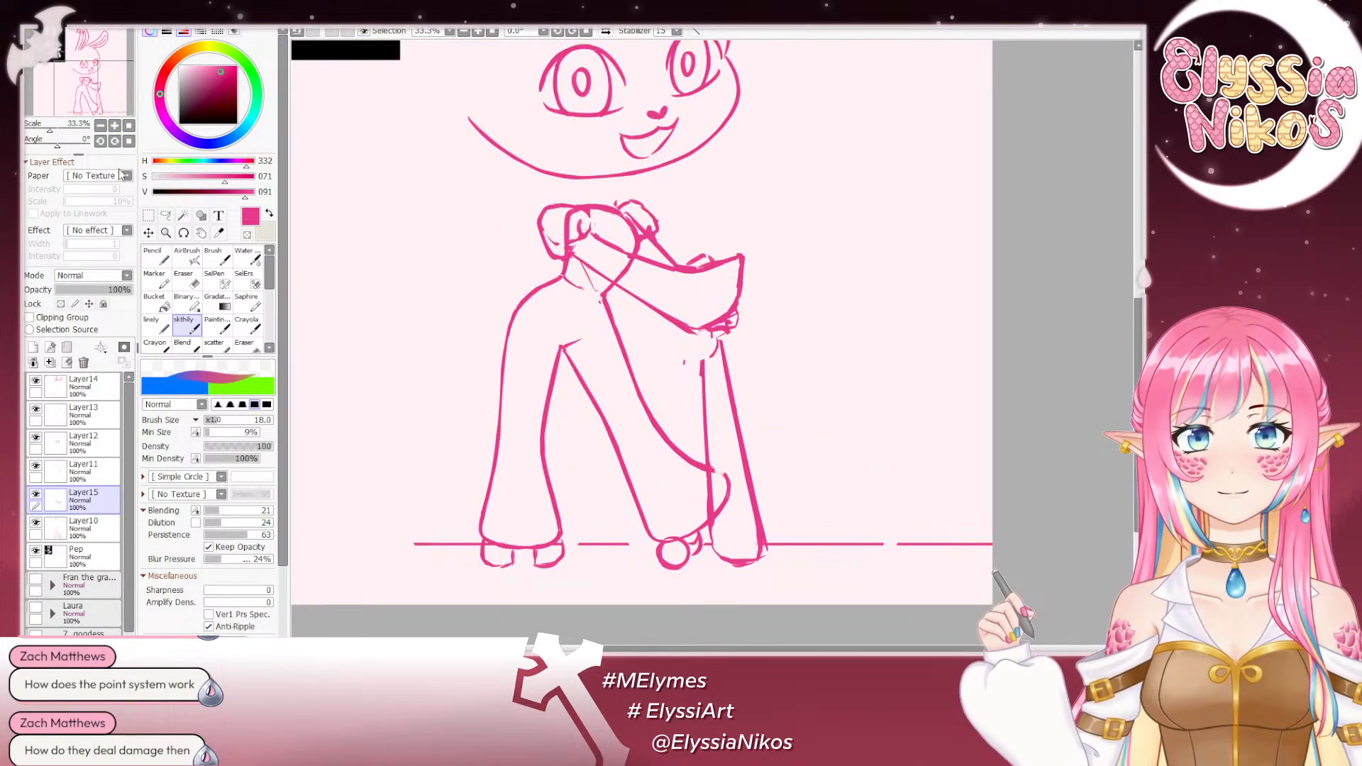
click(113, 128)
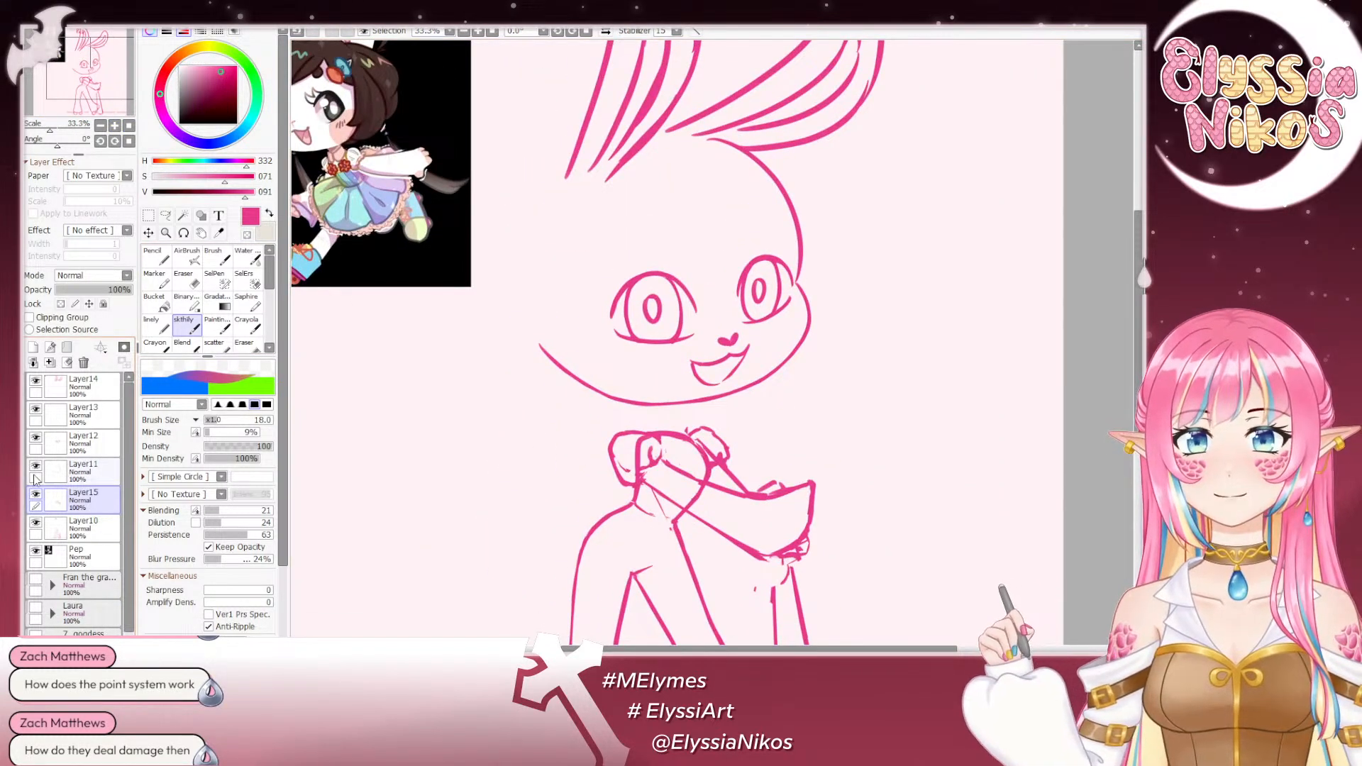
click(35, 466)
click(82, 475)
click(37, 466)
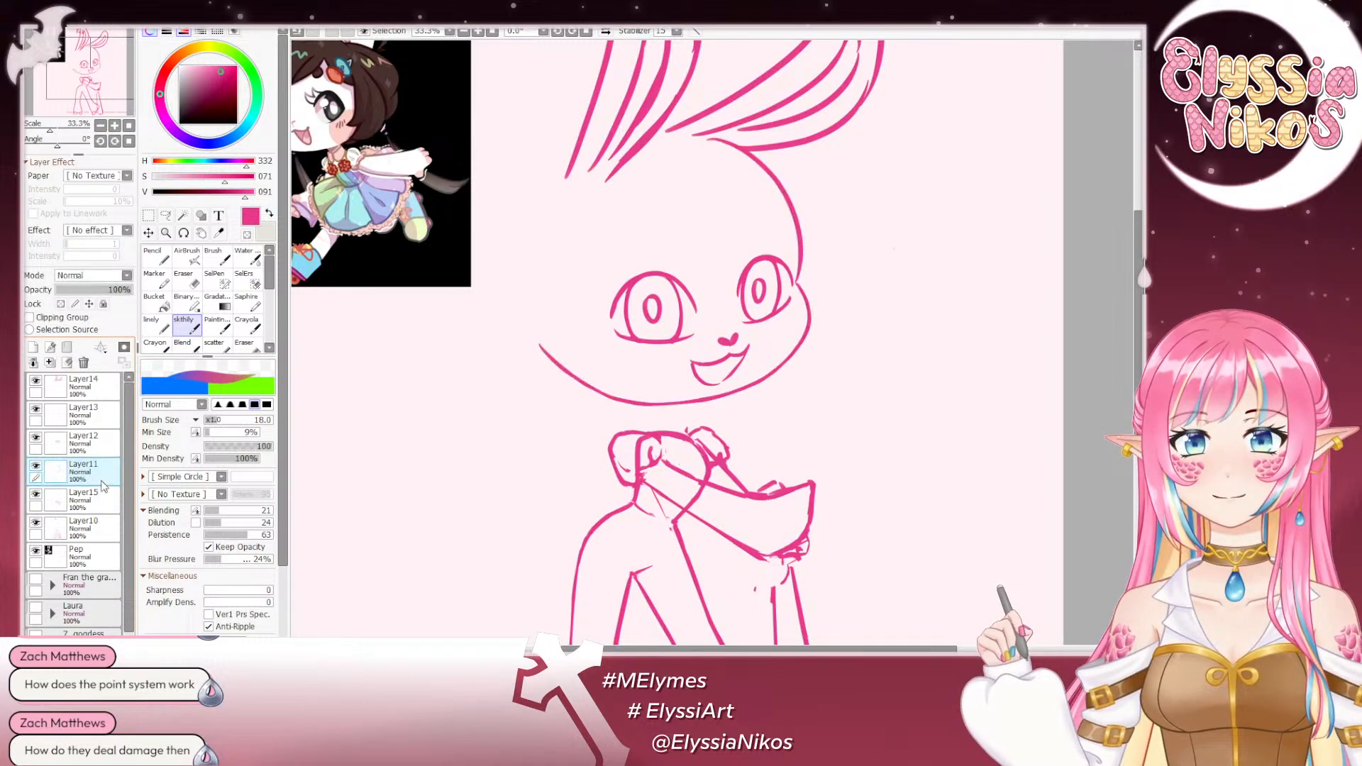
- Try to thicken the open cheek and jaw line on Layer11 with the sketch brush at size 23, and undo the strokes
mouse_move(57, 146)
mouse_down()
mouse_move(35, 145)
mouse_move(72, 146)
mouse_up()
drag(520, 266, 458, 144)
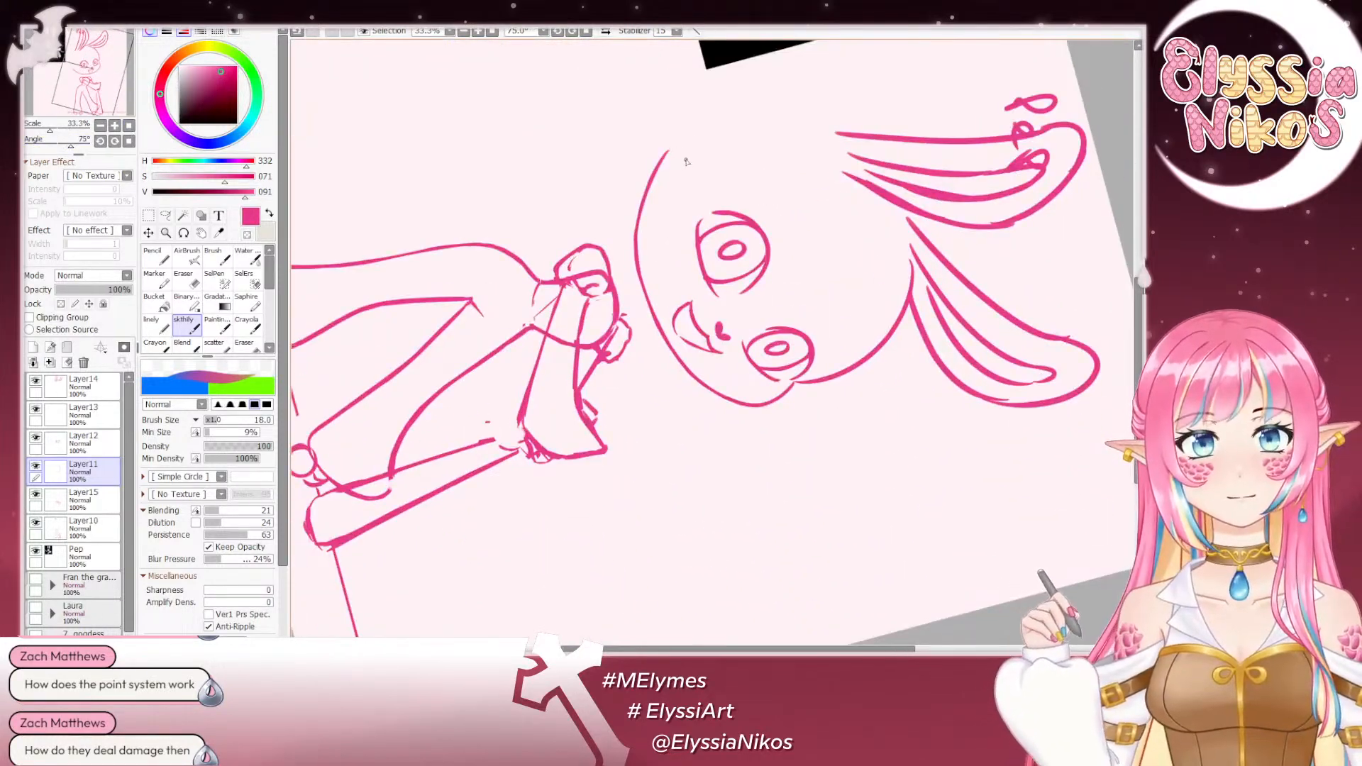
key(])
drag(667, 156, 656, 268)
key(ctrl+z)
mouse_move(669, 152)
mouse_down()
mouse_move(649, 189)
mouse_move(653, 301)
mouse_up()
drag(660, 167, 656, 300)
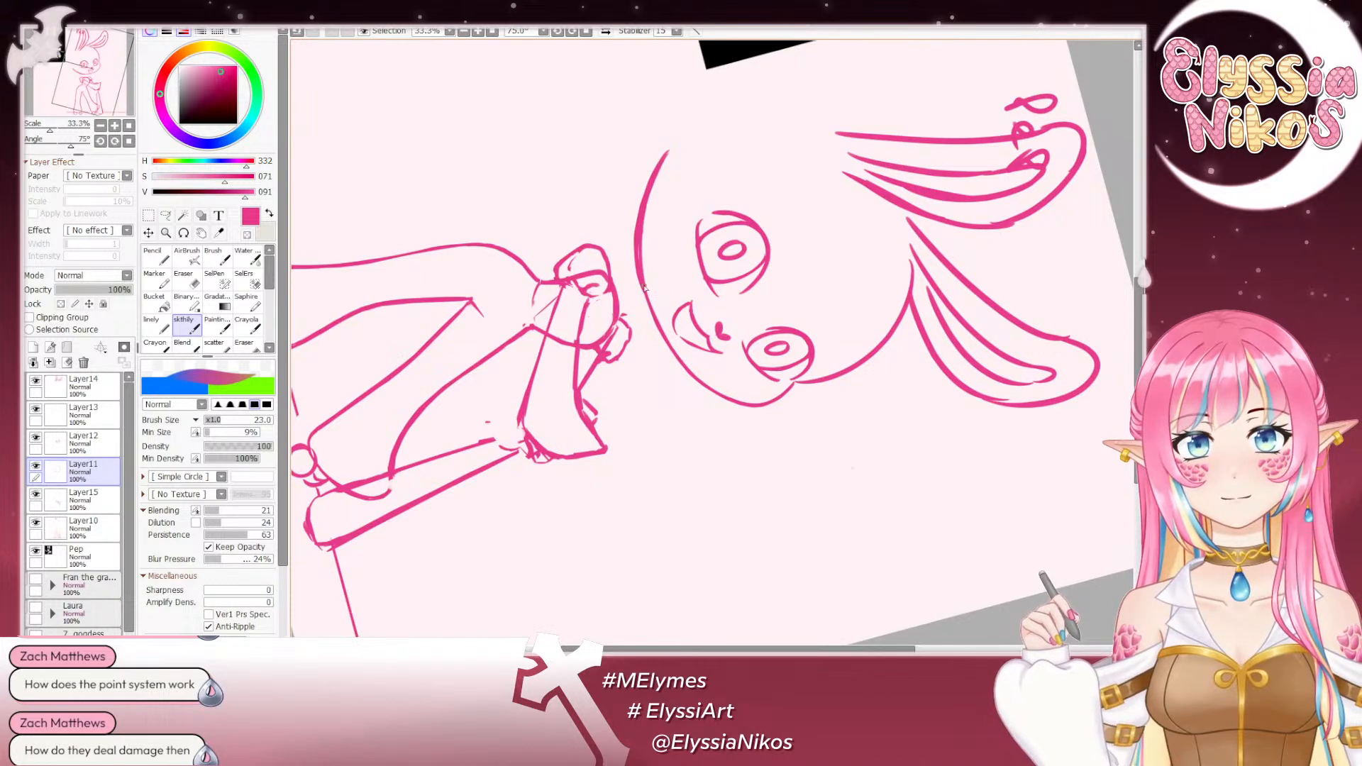
drag(641, 234, 657, 314)
key(ctrl+z)
drag(641, 264, 656, 313)
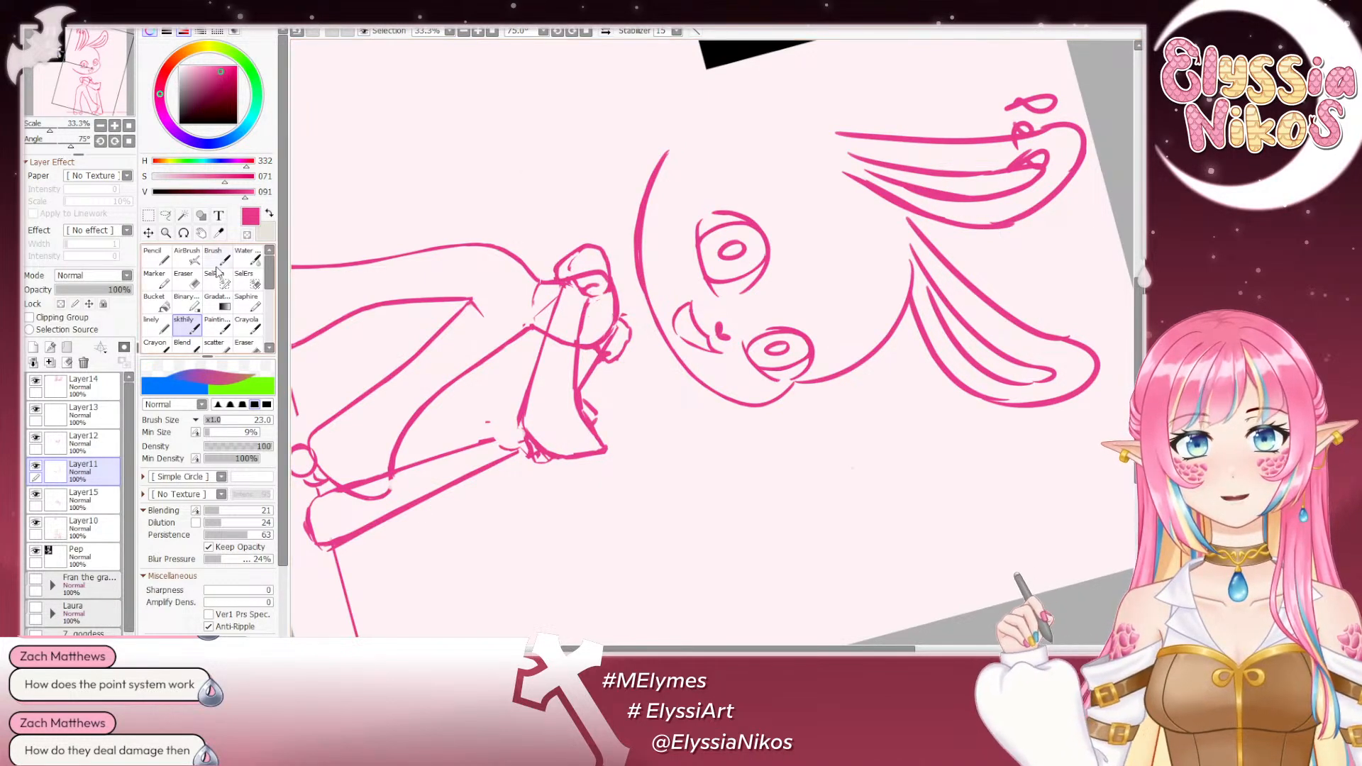
click(186, 281)
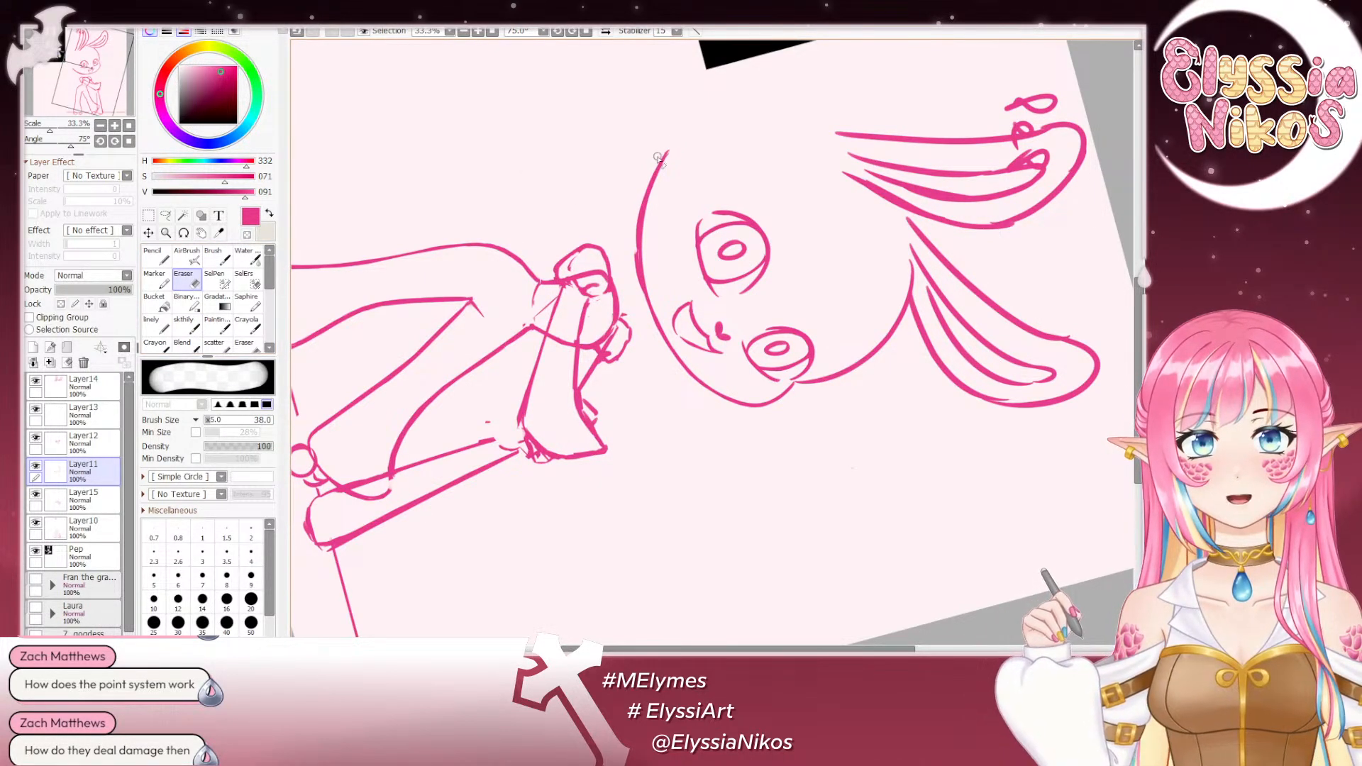
key(ctrl+z)
drag(658, 157, 632, 273)
key(ctrl+z)
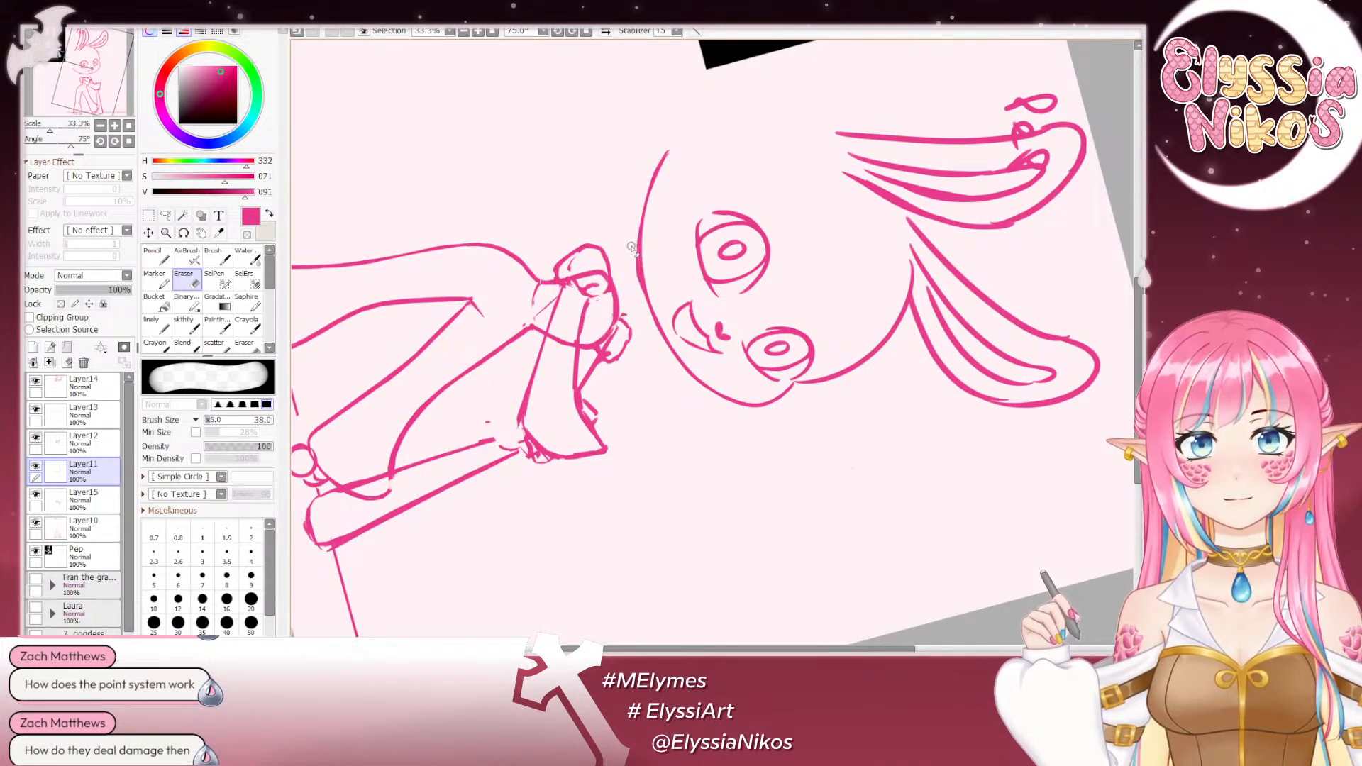
- Redraw the crown and forehead outline from between the ears to the brow with the sketch brush at size 23, and erase the doubled line
click(128, 143)
click(101, 125)
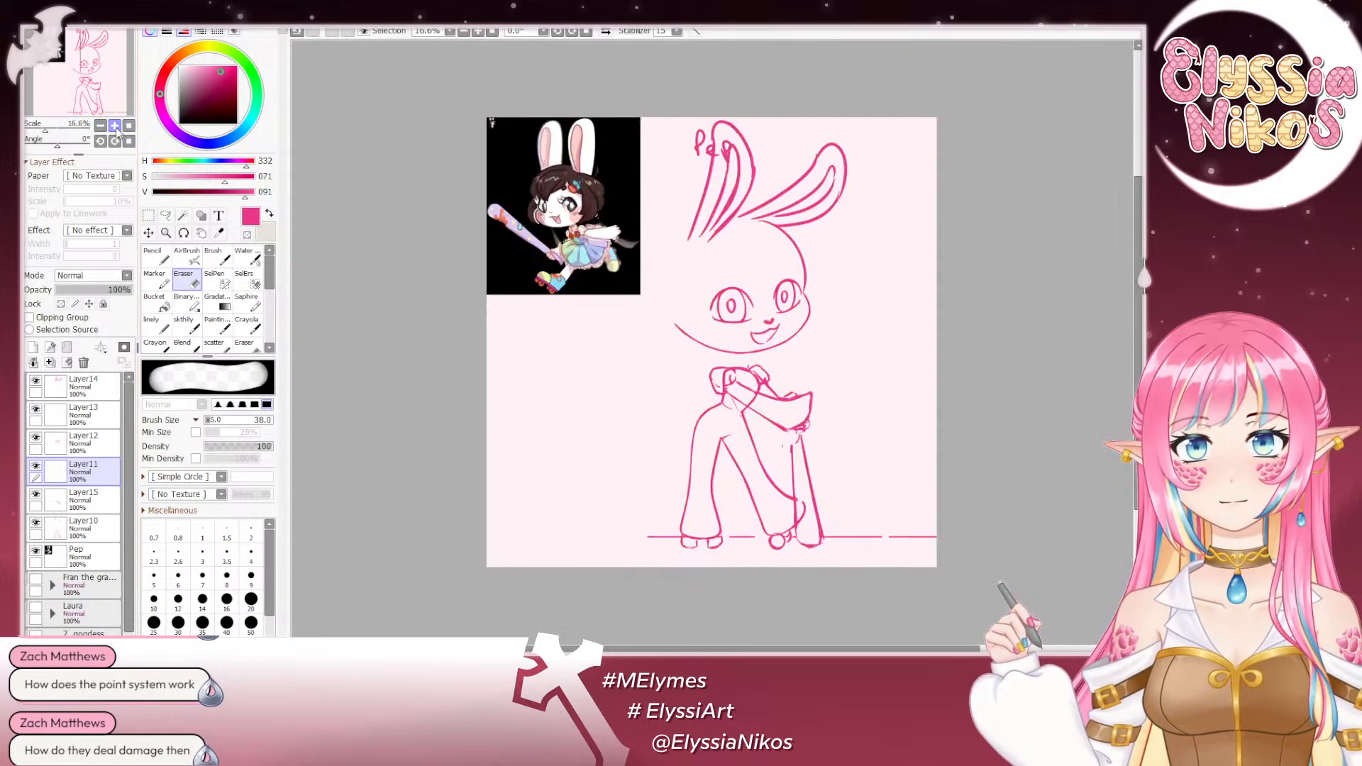
click(115, 126)
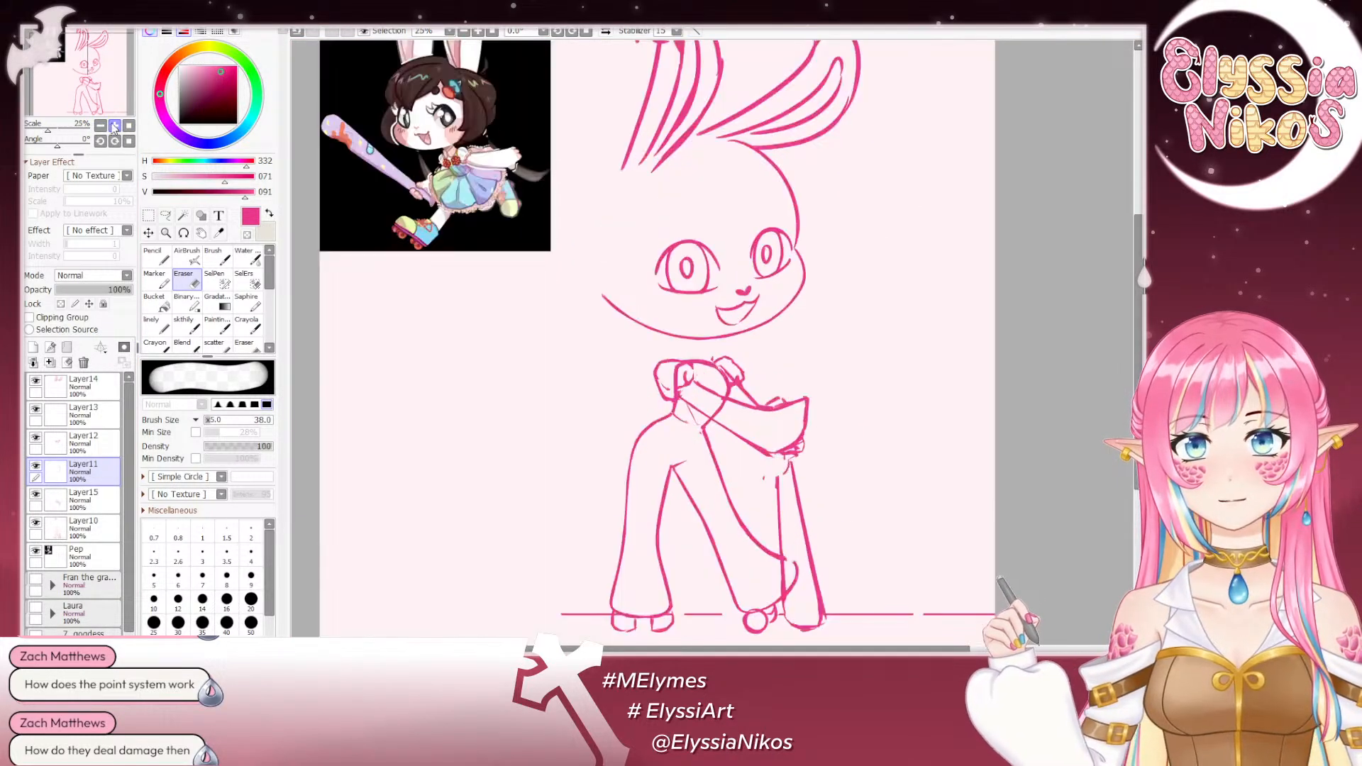
click(180, 328)
mouse_move(700, 147)
mouse_down()
mouse_move(755, 173)
mouse_move(640, 167)
mouse_move(640, 210)
mouse_move(698, 228)
mouse_up()
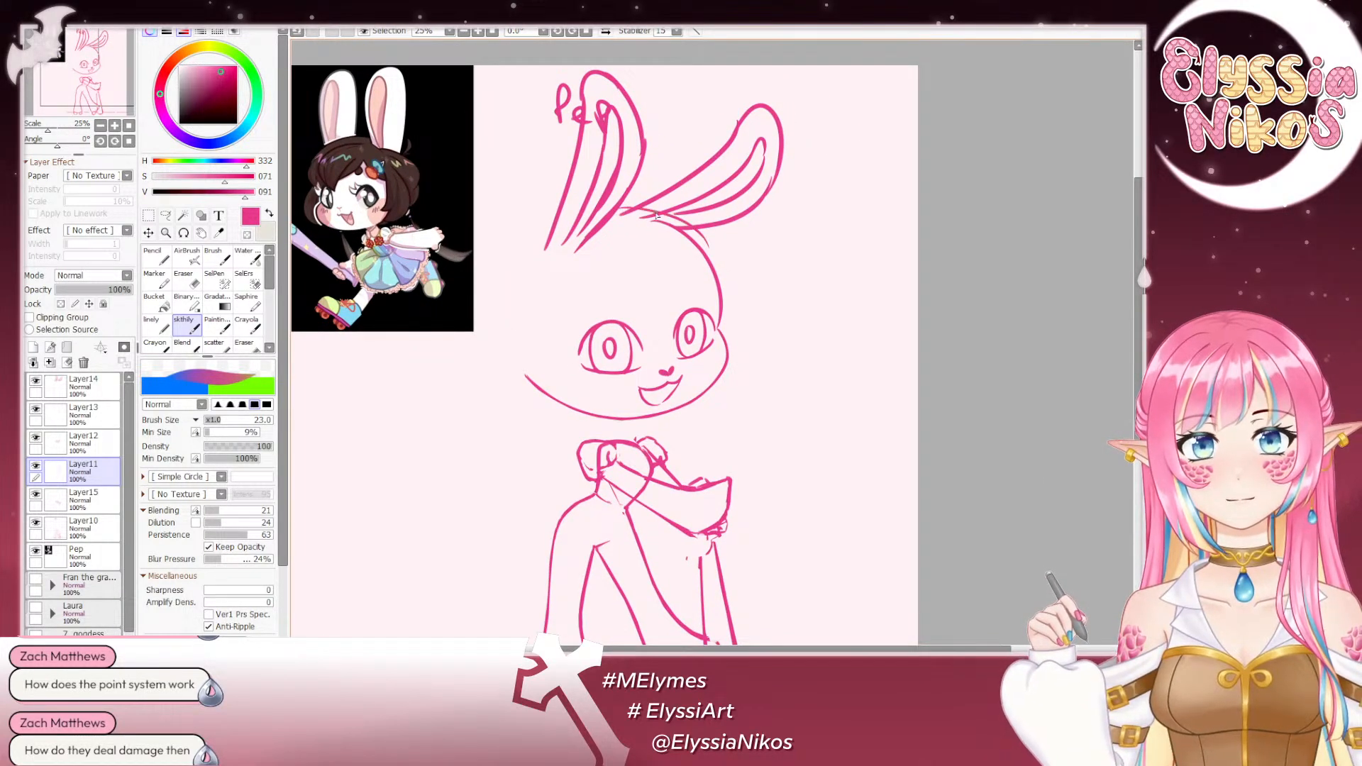
key(ctrl+z)
mouse_move(619, 208)
mouse_down()
mouse_move(668, 204)
mouse_move(703, 242)
mouse_move(615, 204)
mouse_move(706, 238)
mouse_up()
key(ctrl+z)
key(ctrl+z)
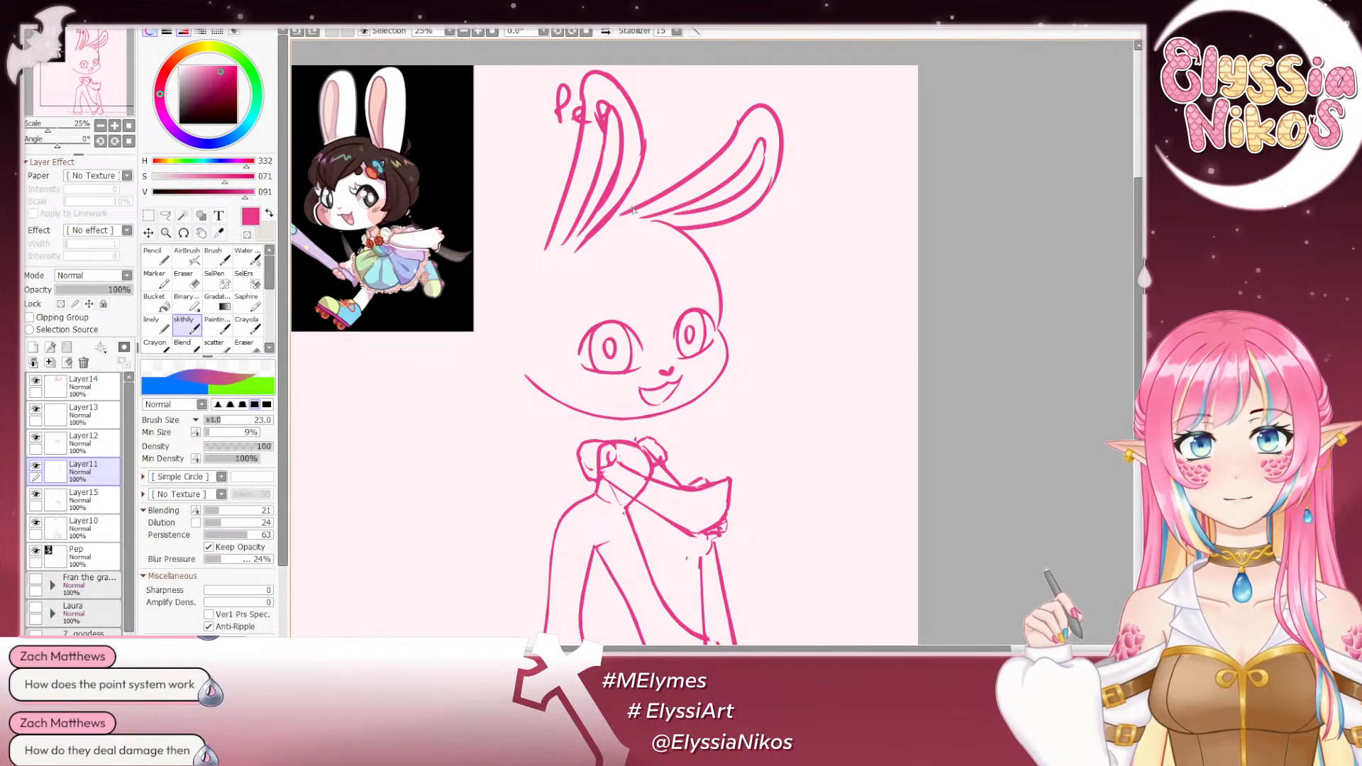
mouse_move(619, 205)
mouse_down()
mouse_move(692, 223)
mouse_move(712, 249)
mouse_up()
key(ctrl+z)
key(ctrl+z)
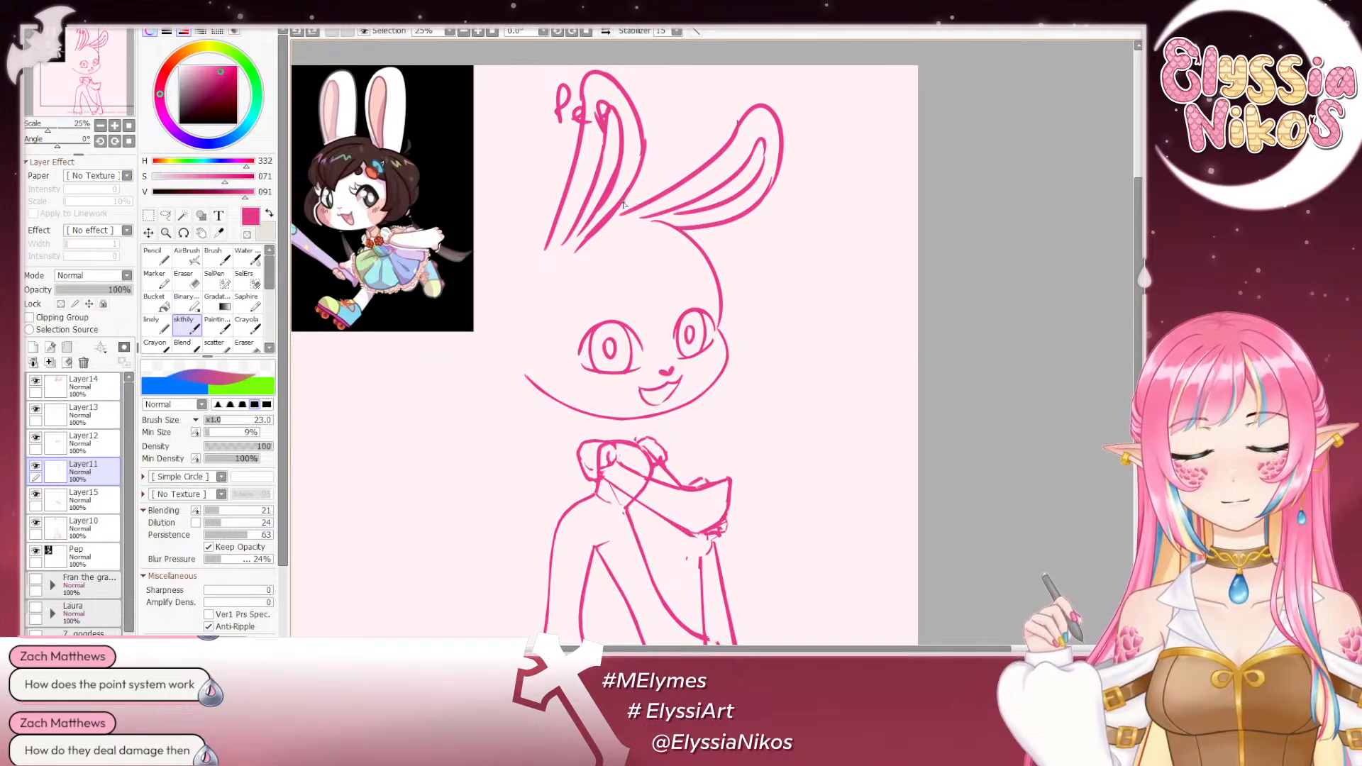
mouse_move(619, 206)
mouse_down()
mouse_move(716, 263)
mouse_move(693, 232)
mouse_move(706, 236)
mouse_move(723, 318)
mouse_up()
key(ctrl+z)
drag(698, 230, 722, 288)
key(ctrl+z)
key(ctrl+z)
drag(691, 227, 720, 305)
key(ctrl+z)
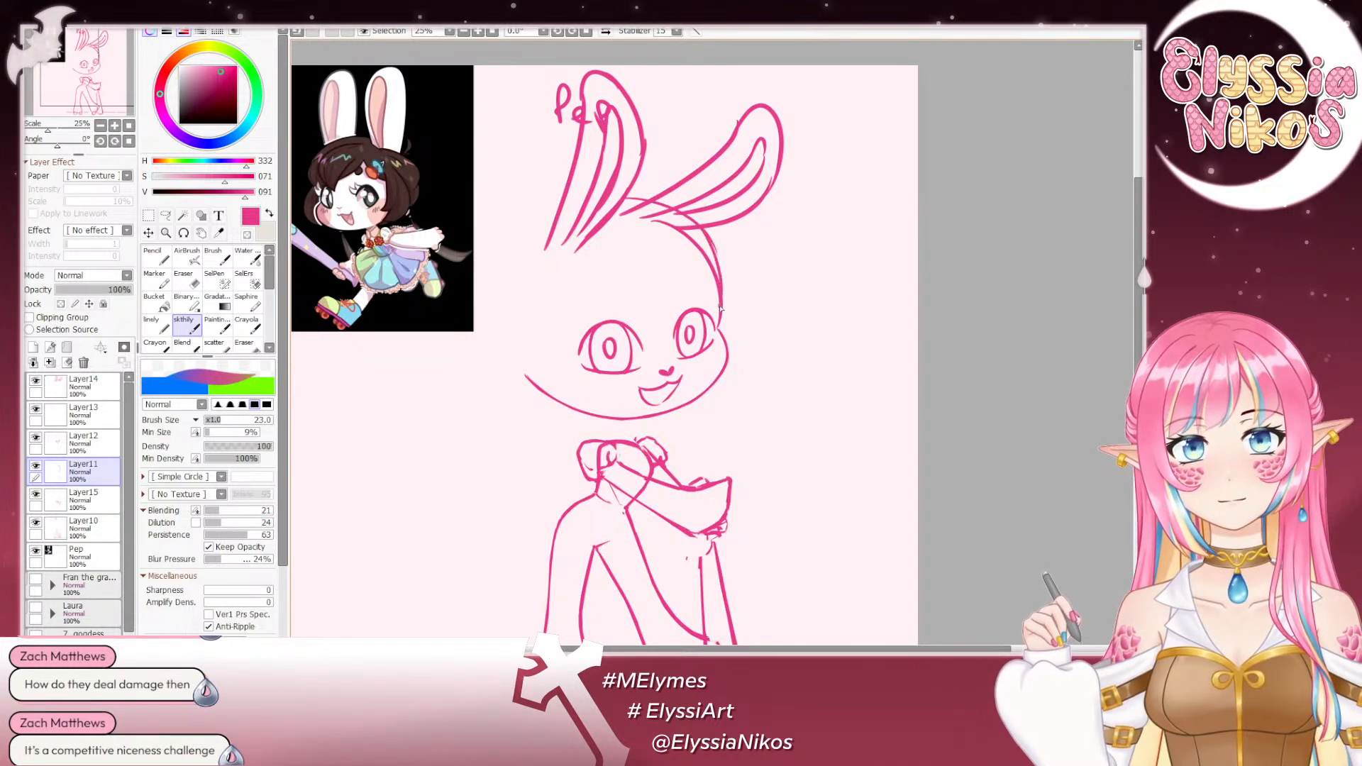
key(e)
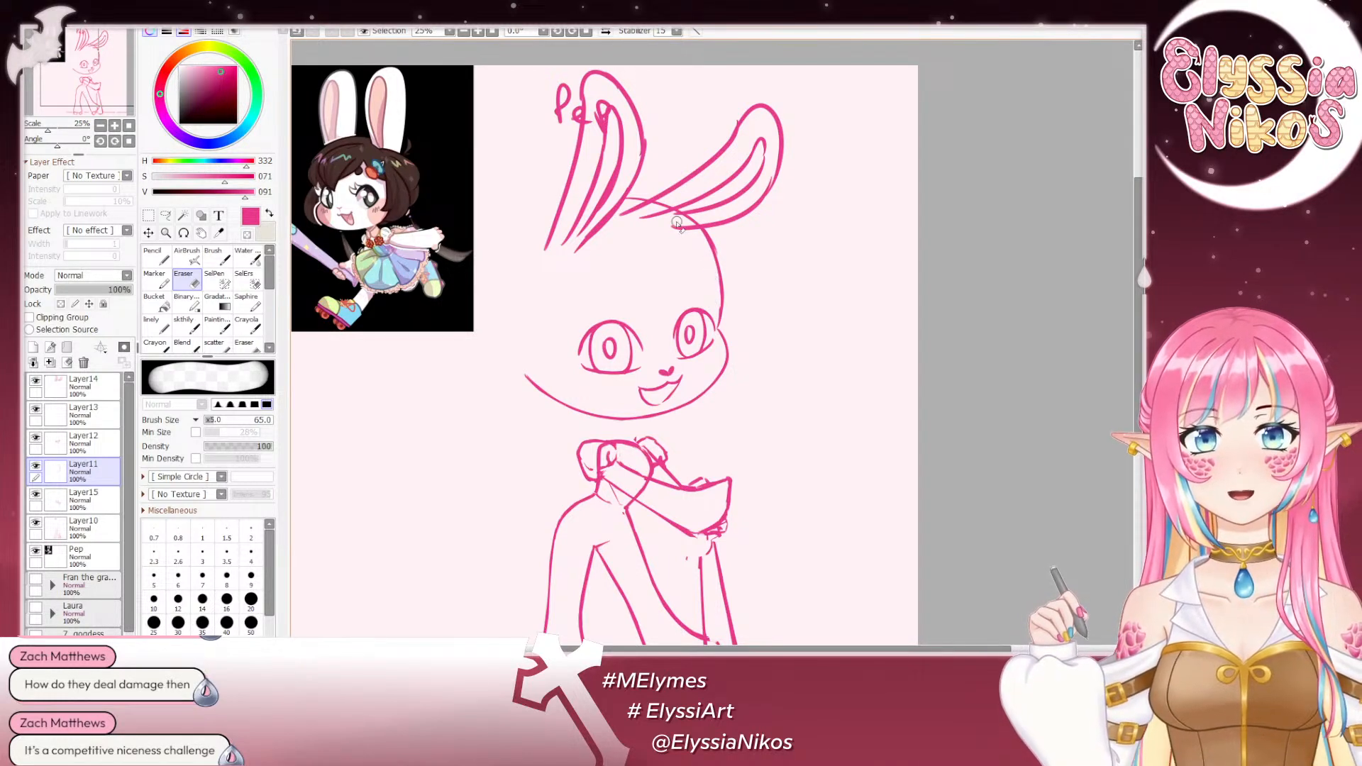
- Draw the back of the head as a rounded curve starting behind the upright ear with the sketch brush
click(177, 333)
mouse_move(522, 216)
mouse_down()
mouse_move(617, 202)
mouse_move(605, 244)
mouse_up()
key(ctrl+z)
drag(660, 186, 606, 248)
key(ctrl+z)
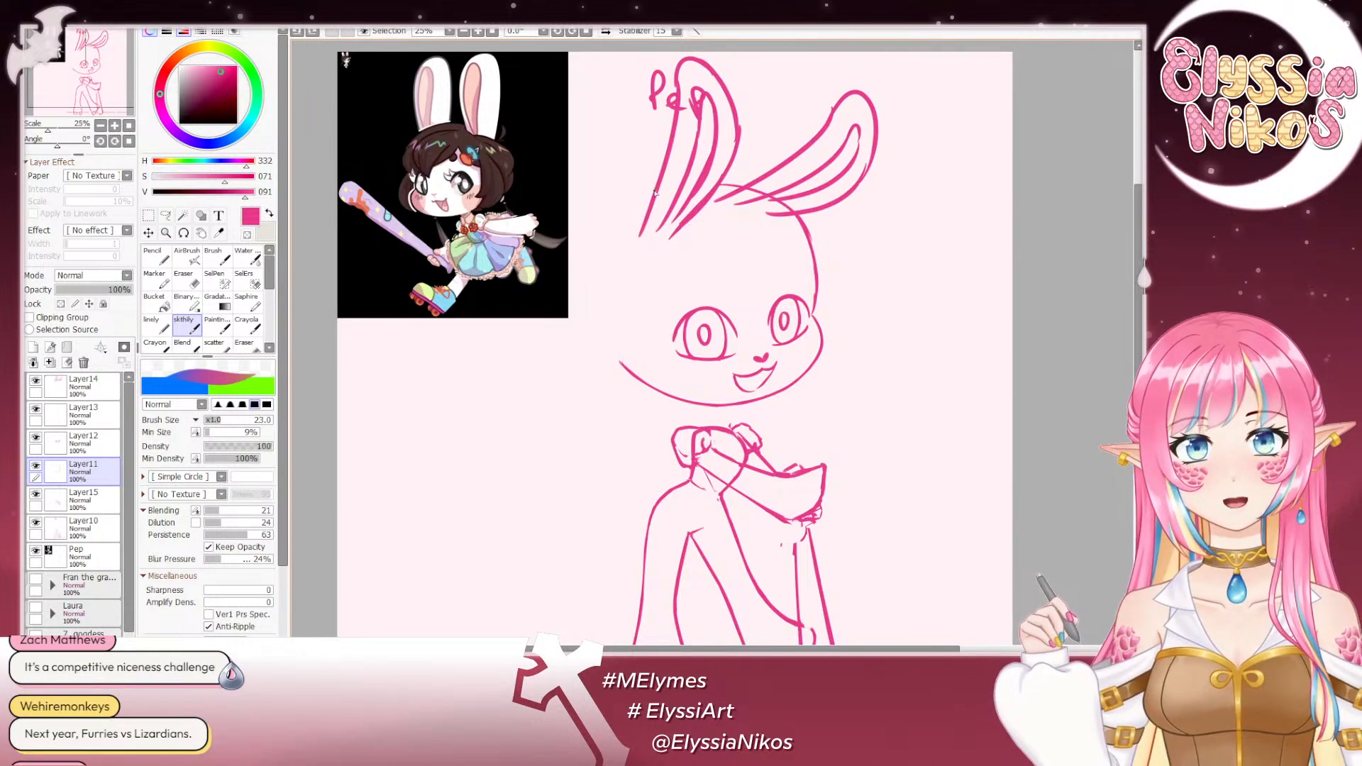
mouse_move(641, 193)
mouse_down()
mouse_move(605, 228)
mouse_move(605, 263)
mouse_up()
key(ctrl+z)
mouse_move(652, 189)
mouse_down()
mouse_move(589, 271)
mouse_move(610, 306)
mouse_up()
key(ctrl+z)
- Extend the back-of-head curve down toward the open end of the jaw line
drag(594, 240, 615, 321)
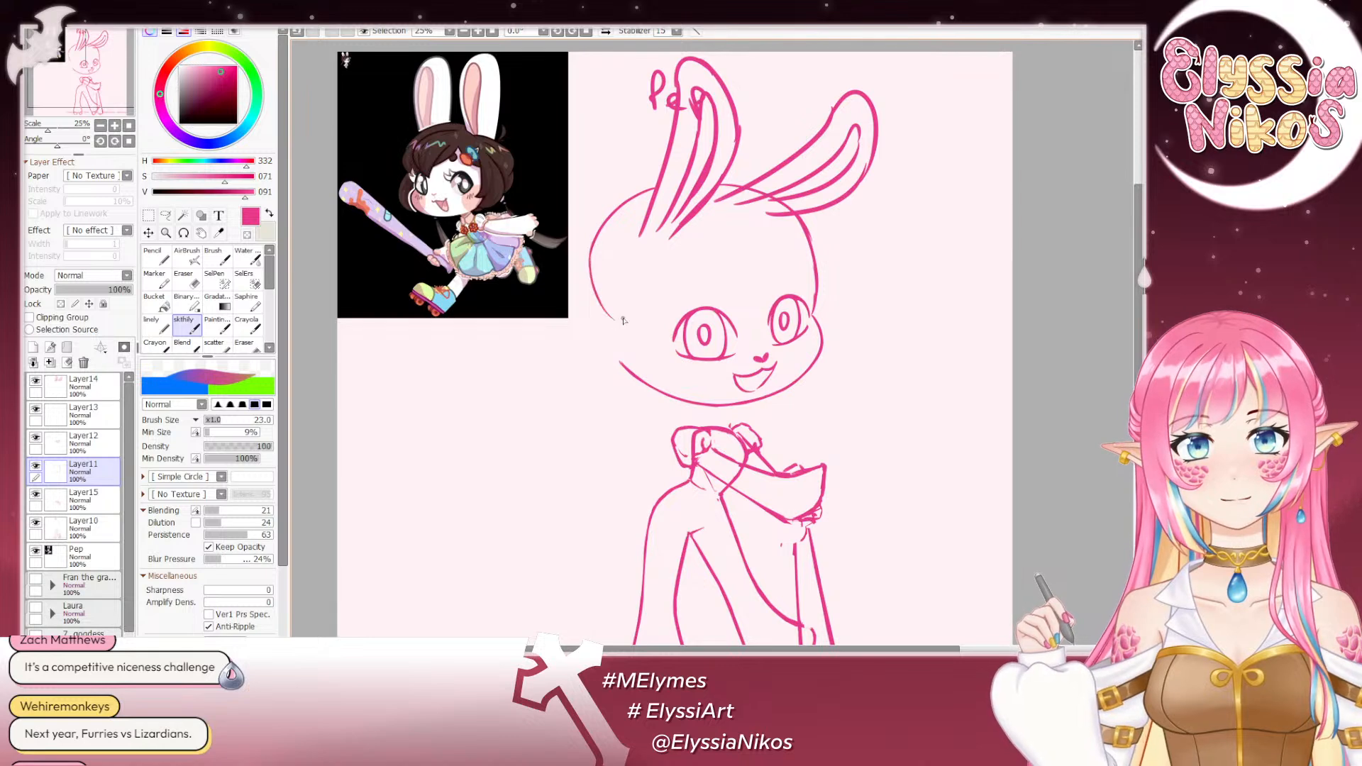
key(ctrl+z)
drag(592, 247, 619, 329)
drag(589, 285, 636, 343)
key(ctrl+z)
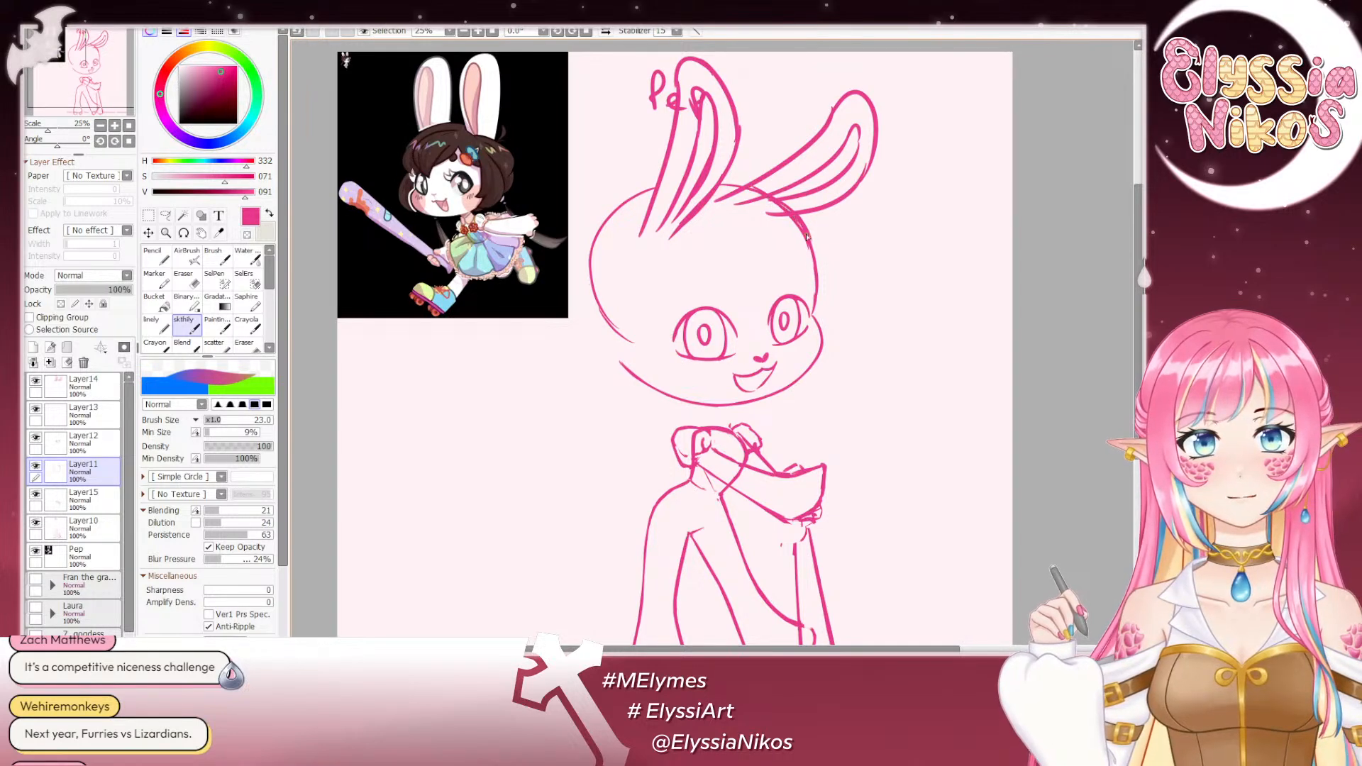
- Thicken the forehead outline below the tilted ear, and thin it by erasing along its outer edge at eraser size 65
drag(771, 201, 817, 291)
drag(801, 237, 812, 304)
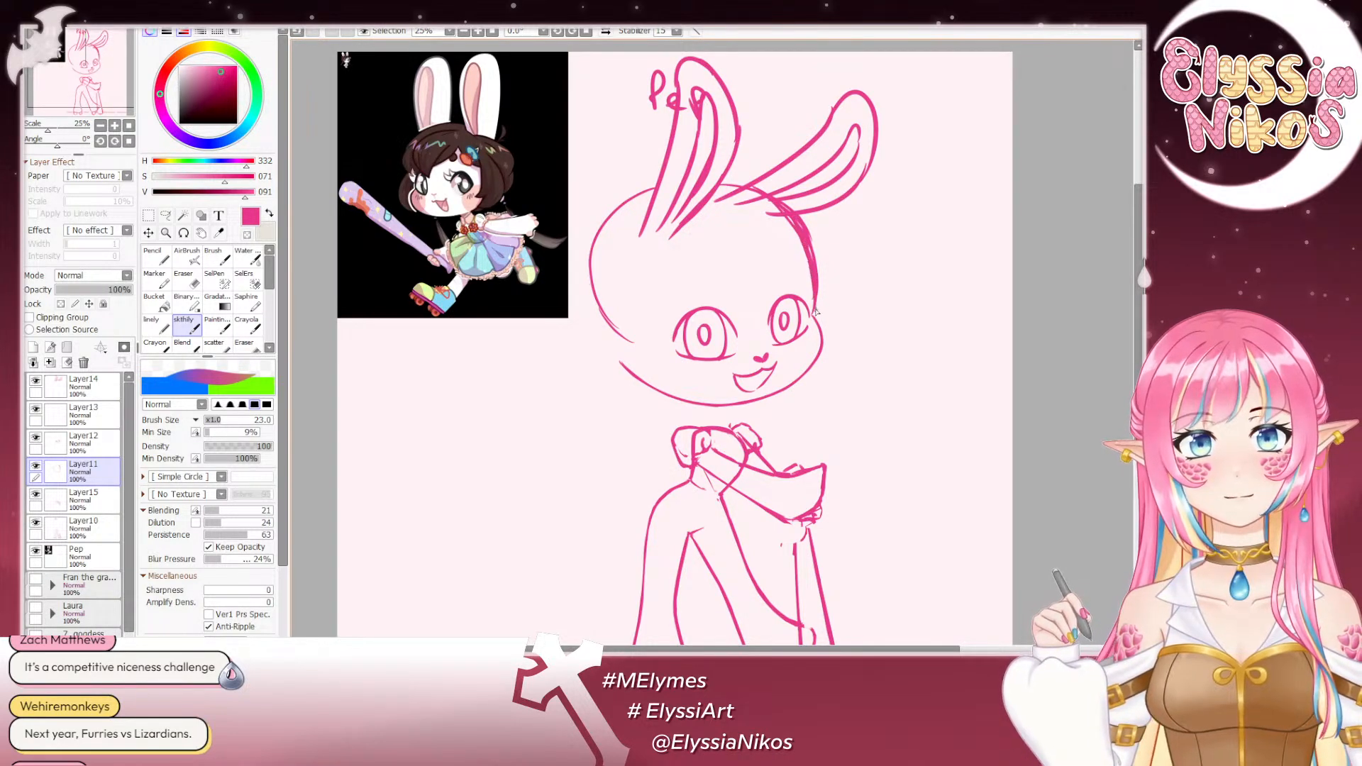
key(ctrl+z)
drag(793, 216, 816, 292)
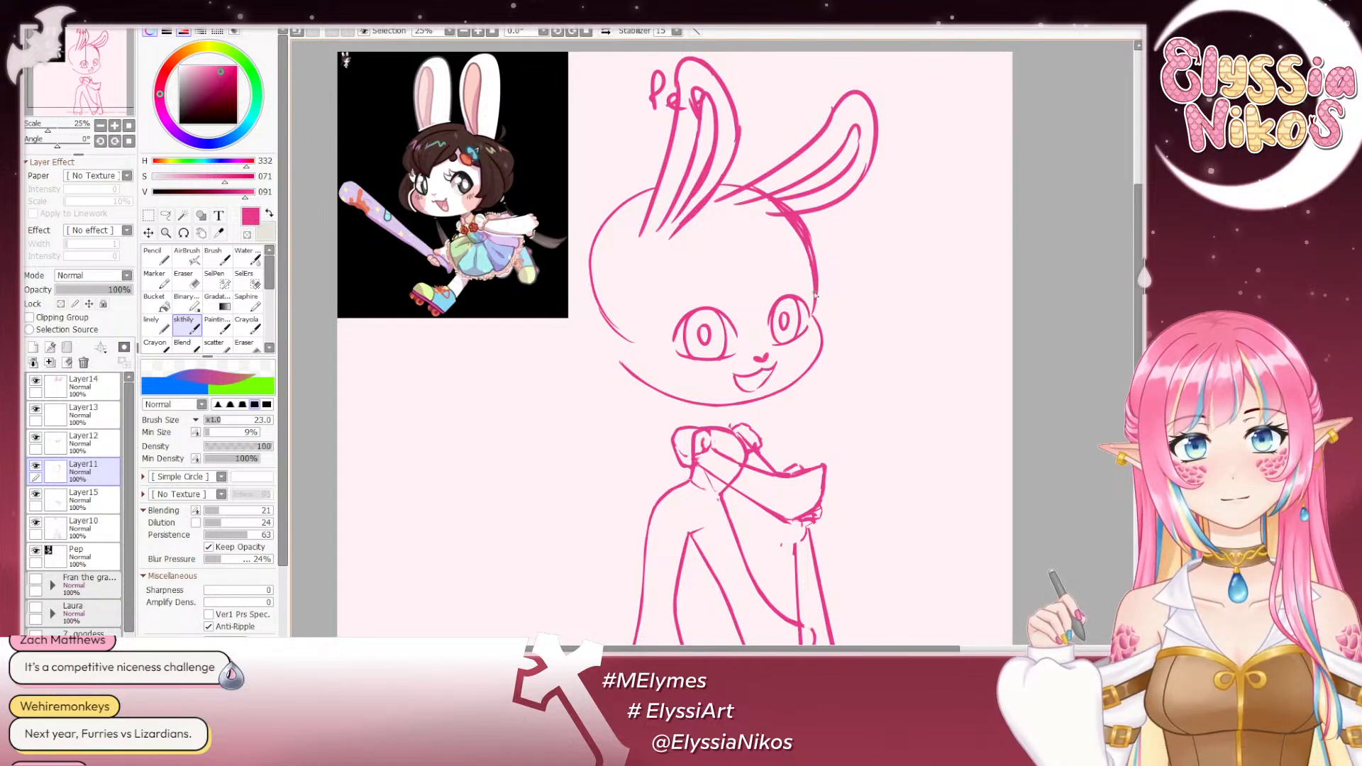
key(e)
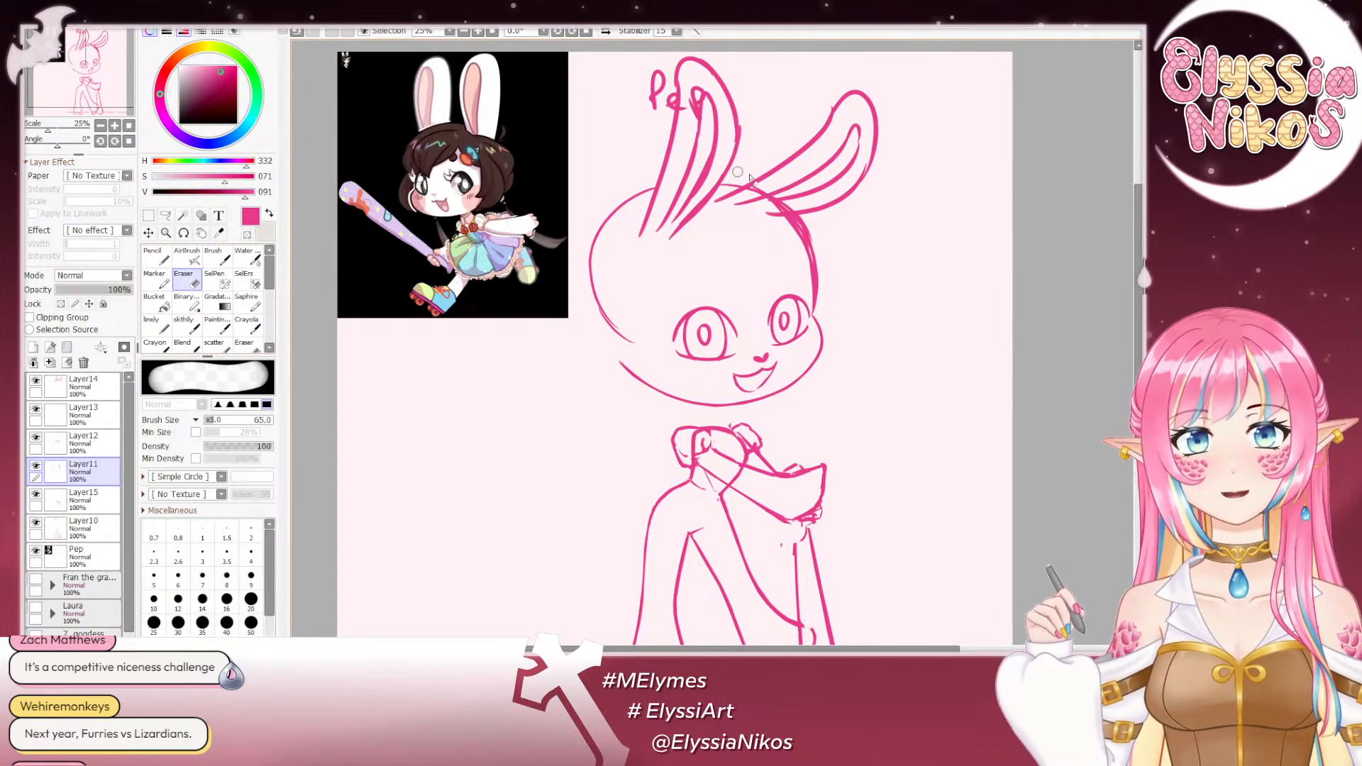
mouse_move(812, 223)
mouse_down()
mouse_move(823, 251)
mouse_move(763, 191)
mouse_move(820, 239)
mouse_move(774, 192)
mouse_move(827, 267)
mouse_move(781, 195)
mouse_move(828, 306)
mouse_move(820, 252)
mouse_move(822, 304)
mouse_move(818, 258)
mouse_move(818, 311)
mouse_up()
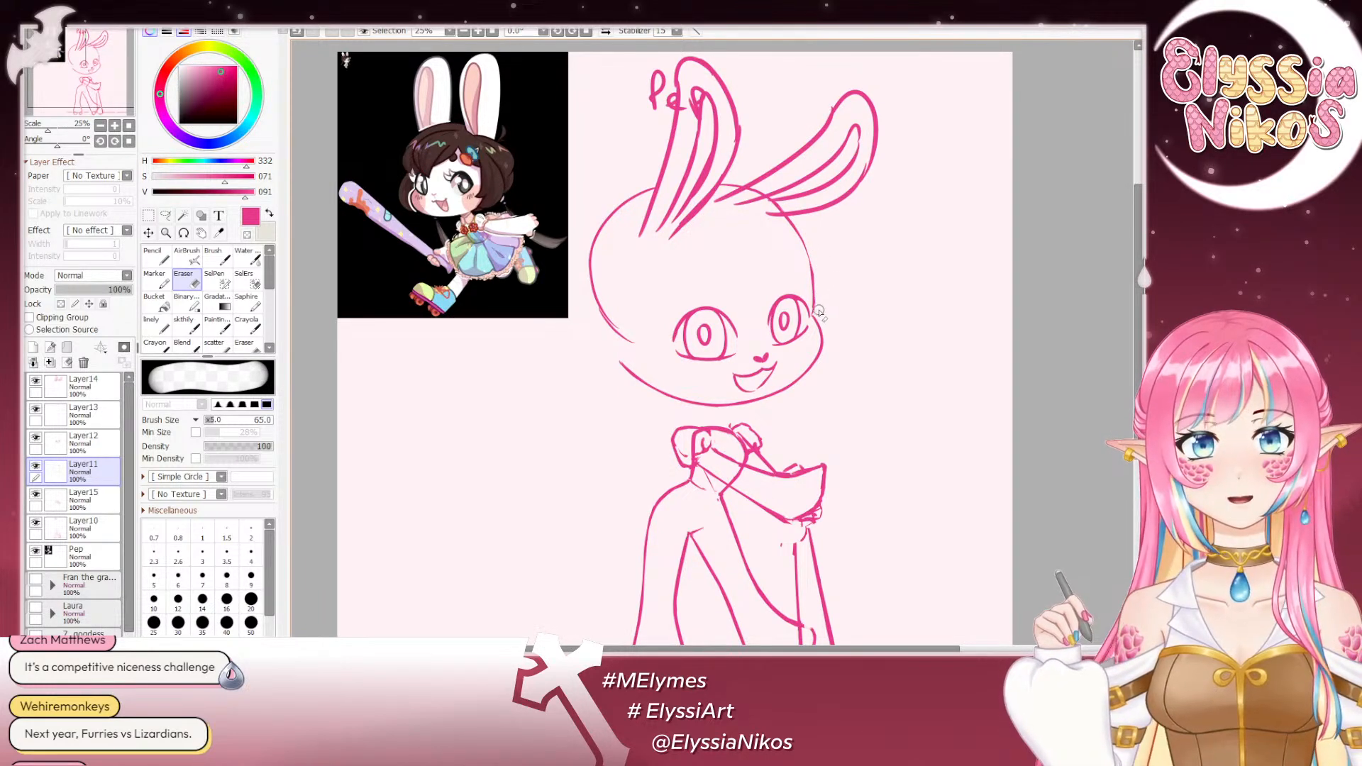
- Rework the crown and forehead outline with the sketch brush at size 47, and then at size 31, undoing the rough strokes
click(186, 330)
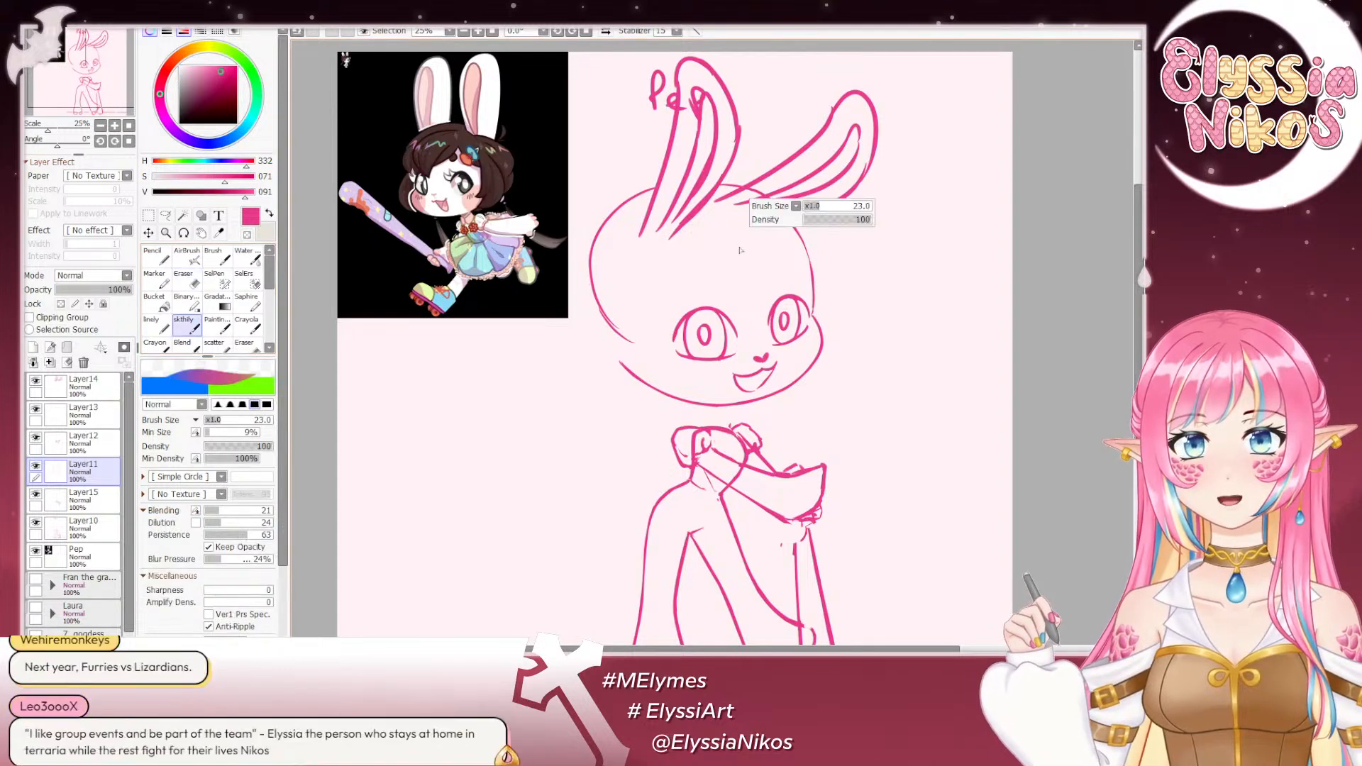
drag(740, 250, 749, 241)
drag(719, 185, 809, 257)
key(ctrl+z)
drag(788, 210, 792, 209)
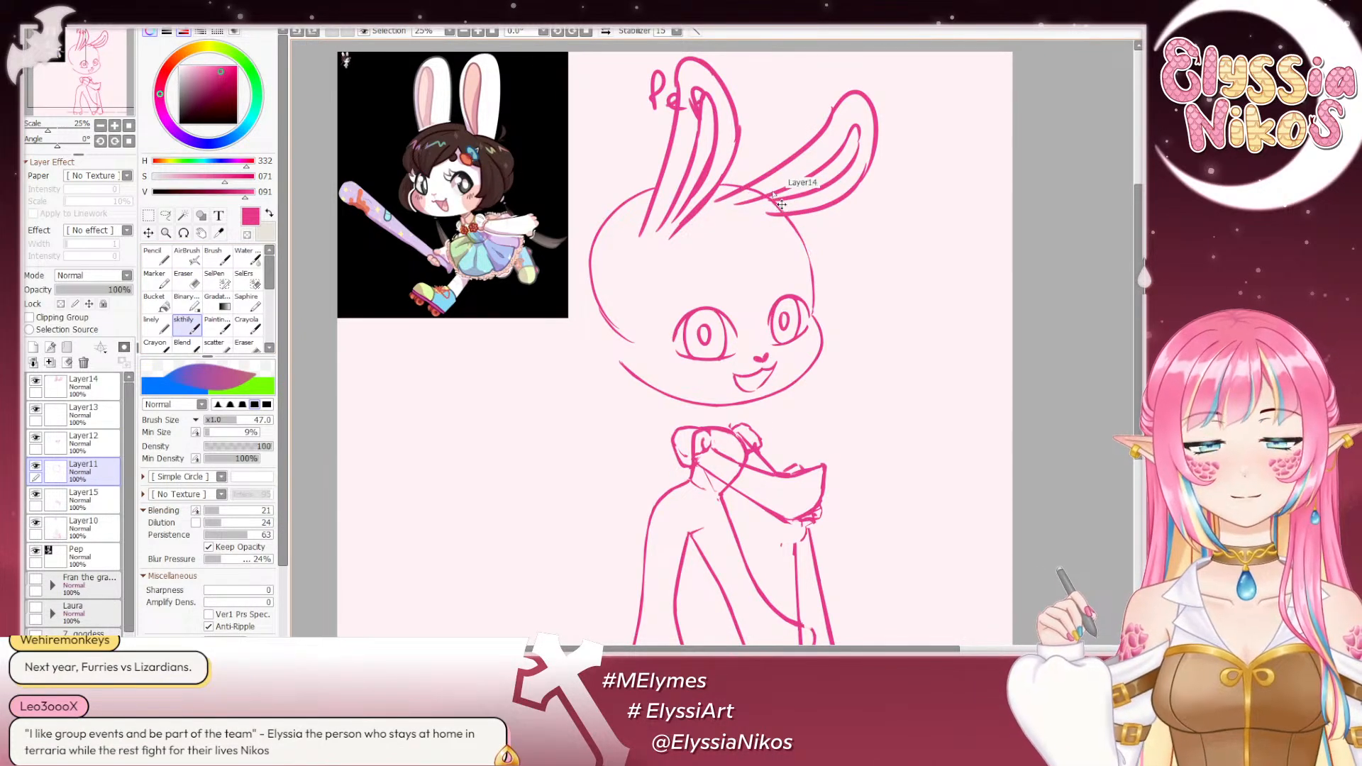
drag(718, 181, 806, 250)
key(ctrl+z)
key(ctrl+z)
key(ctrl+z)
mouse_move(720, 183)
mouse_down()
mouse_move(800, 234)
mouse_move(814, 297)
mouse_up()
key(ctrl+z)
drag(783, 213, 814, 288)
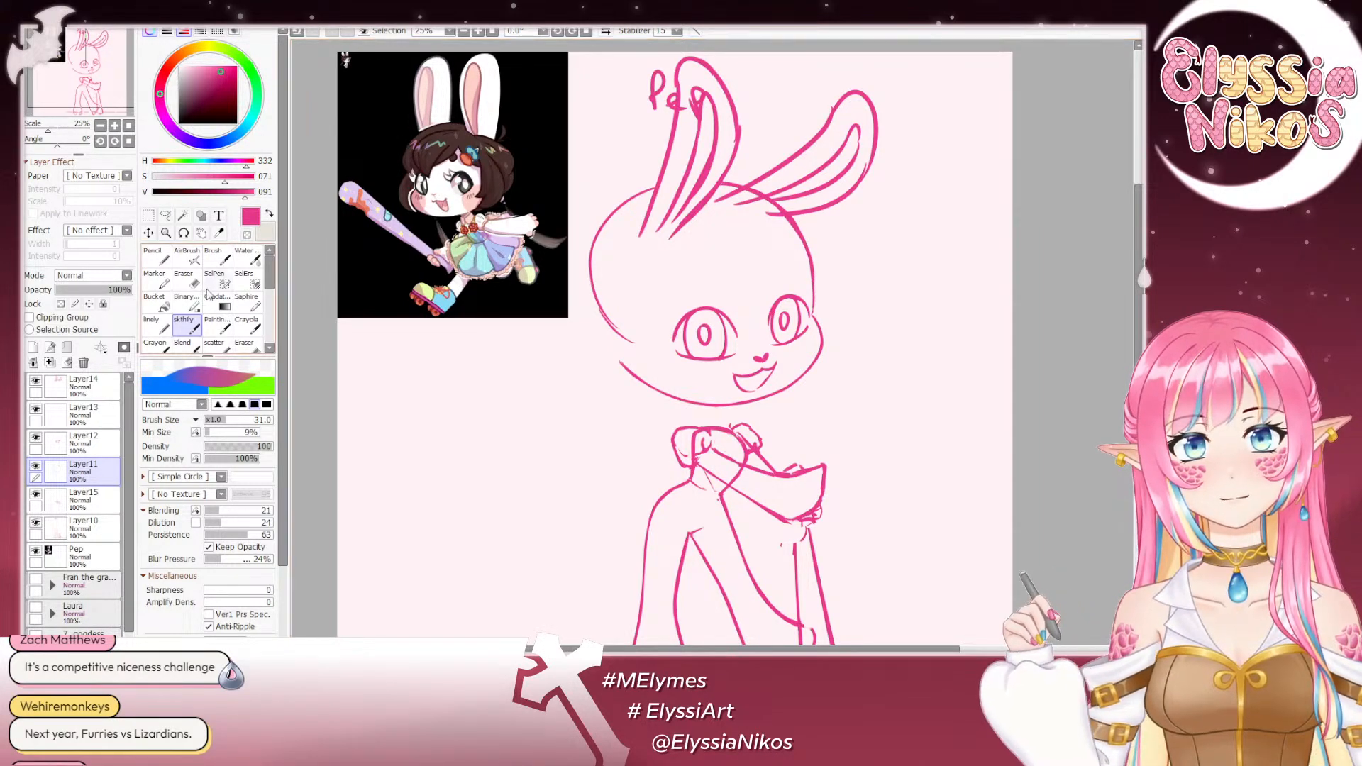
- Refine the edge of the forehead outline with the eraser at size 26
click(188, 282)
drag(719, 291, 725, 285)
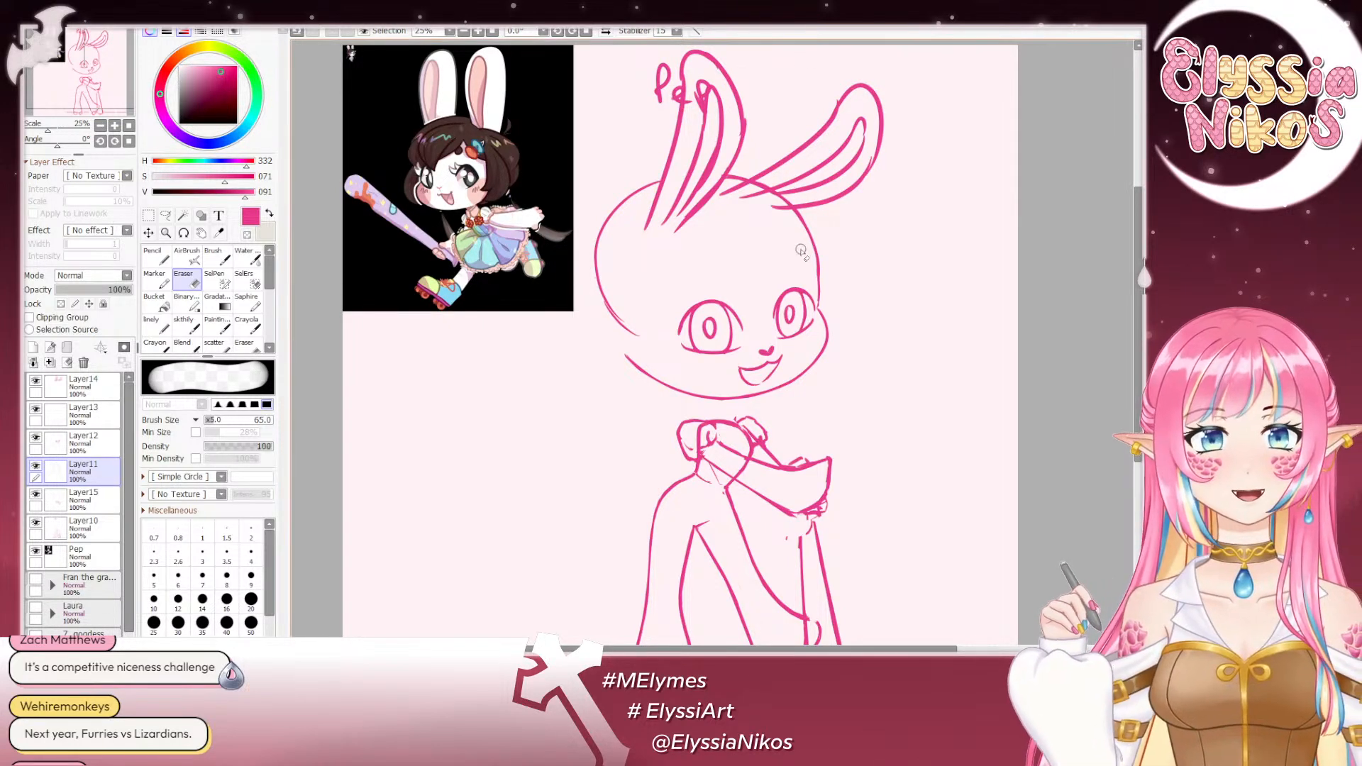
drag(817, 273, 812, 264)
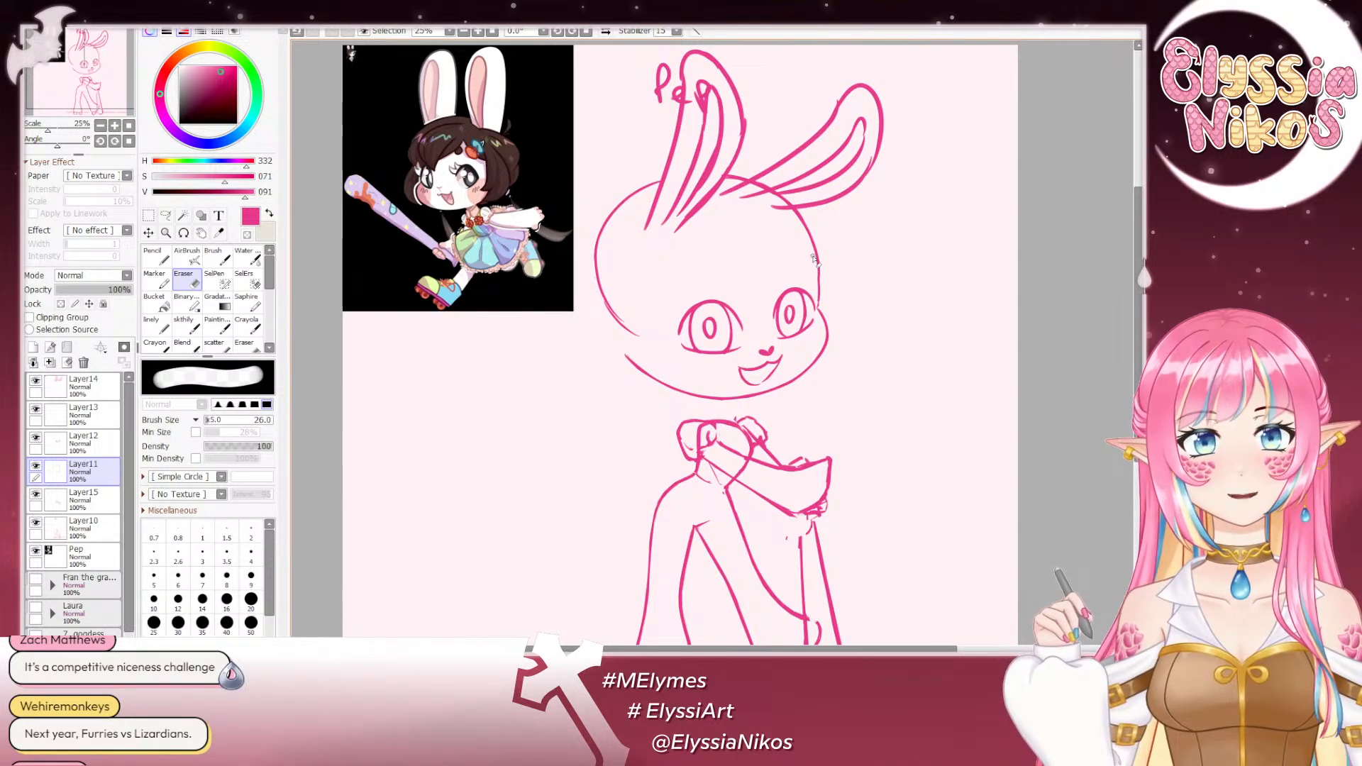
- Retrace the forehead outline from the tilted ear down to the eye with the sketch brush at size 31, and erase the excess
click(186, 327)
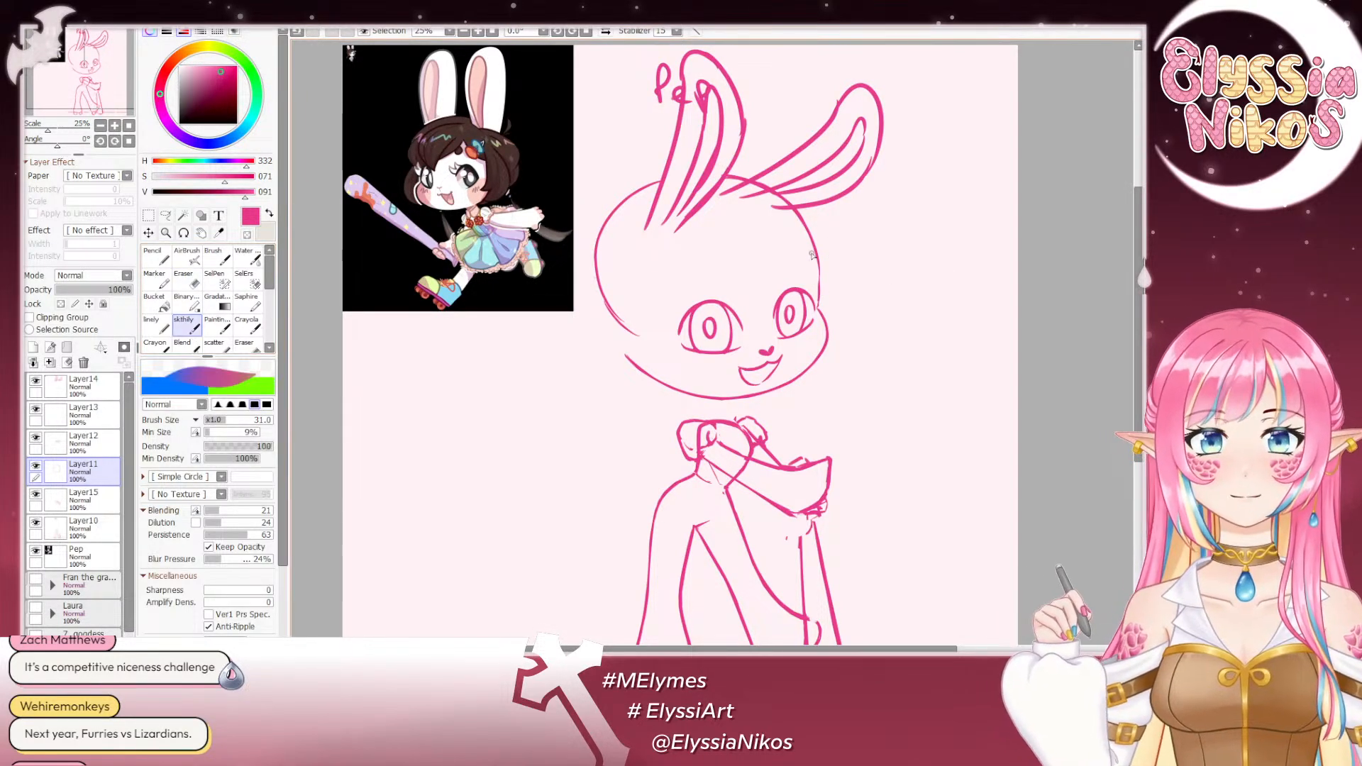
drag(793, 211, 819, 300)
key(ctrl+z)
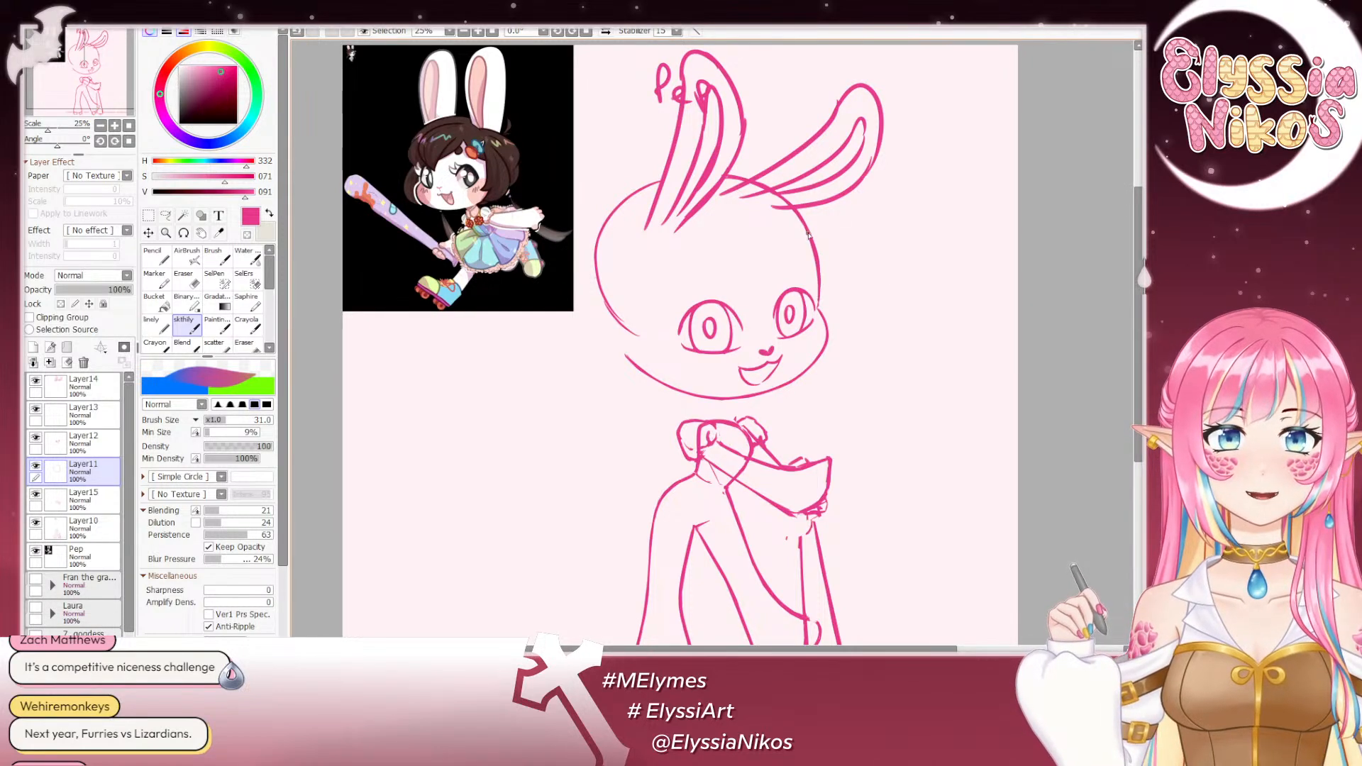
key(ctrl+z)
drag(798, 215, 819, 293)
key(ctrl+z)
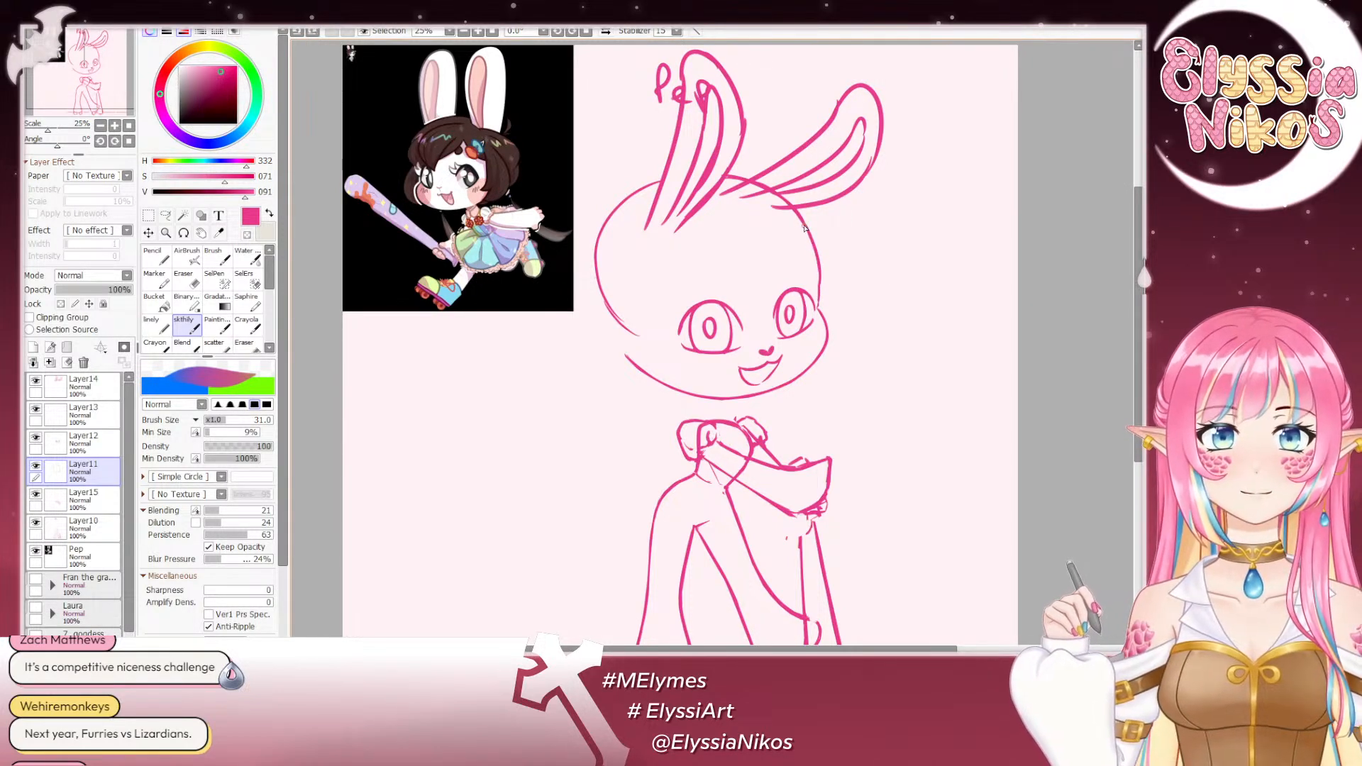
drag(799, 215, 820, 288)
key(ctrl+z)
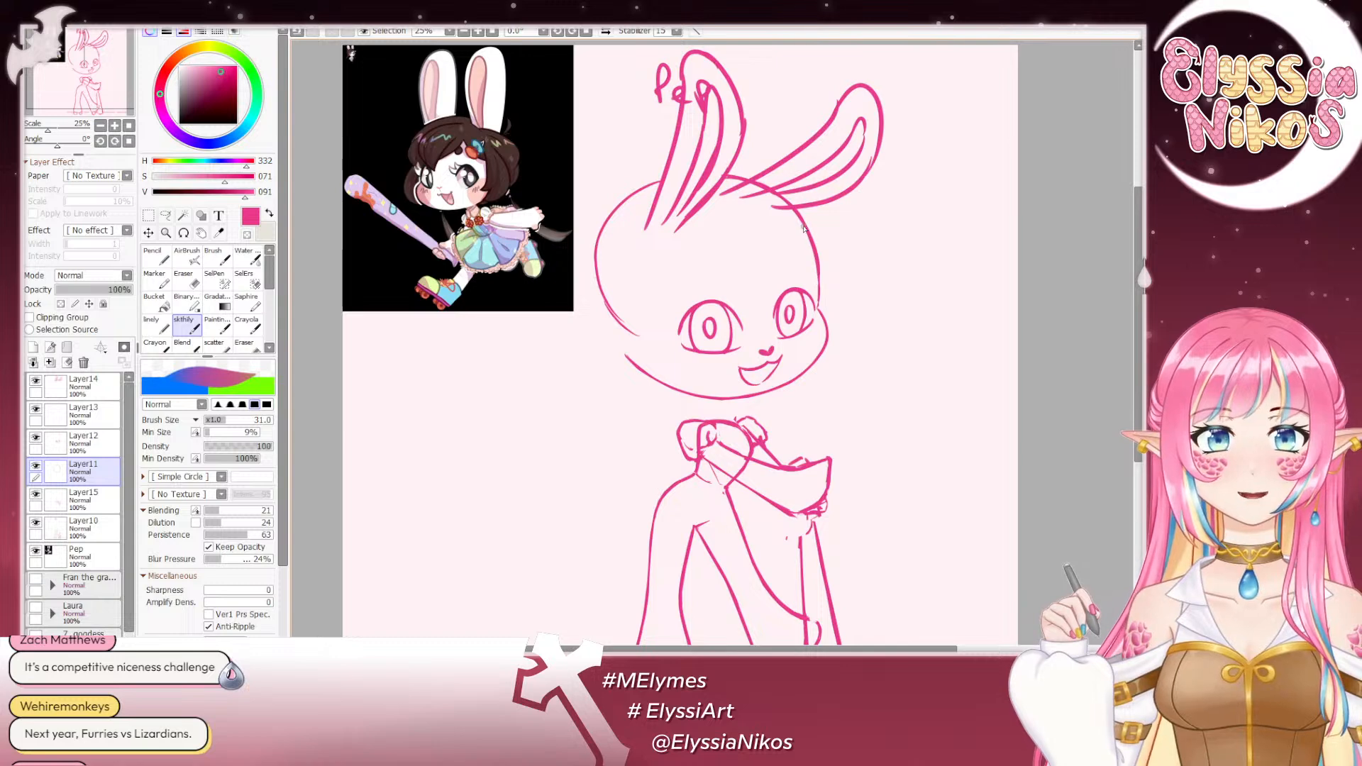
key(ctrl+z)
drag(807, 225, 819, 302)
key(ctrl+z)
drag(799, 215, 817, 256)
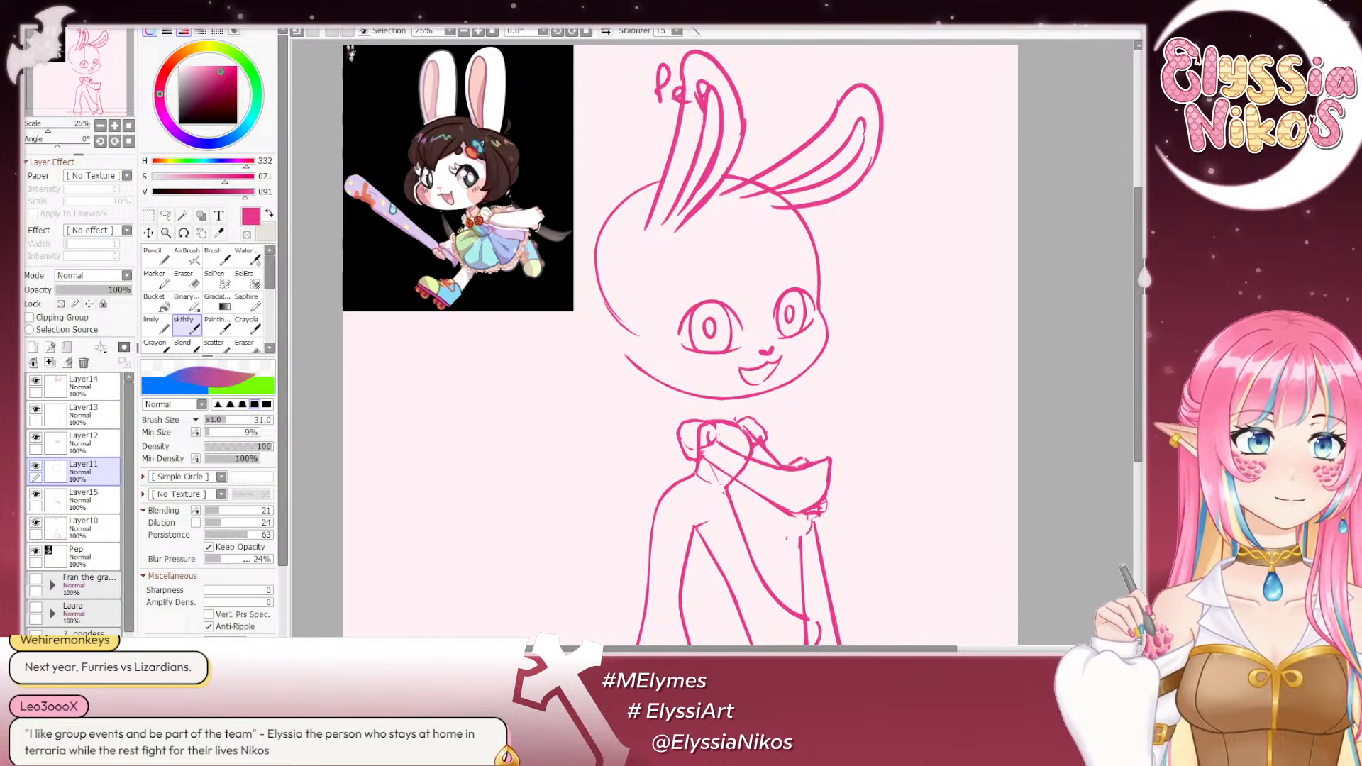
click(183, 278)
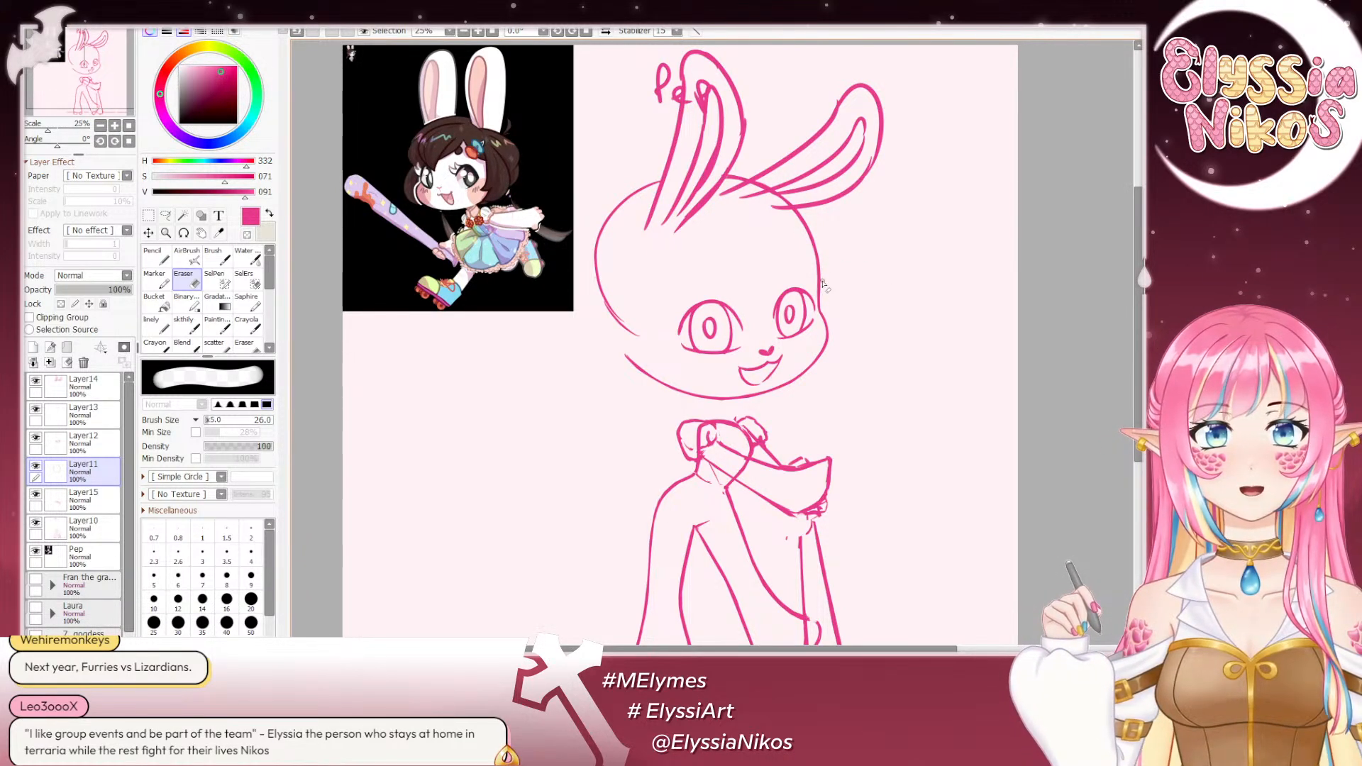
- With the canvas rotated to 49°, redraw the open end of the jaw line slightly inside the old one with the sketch brush
click(190, 324)
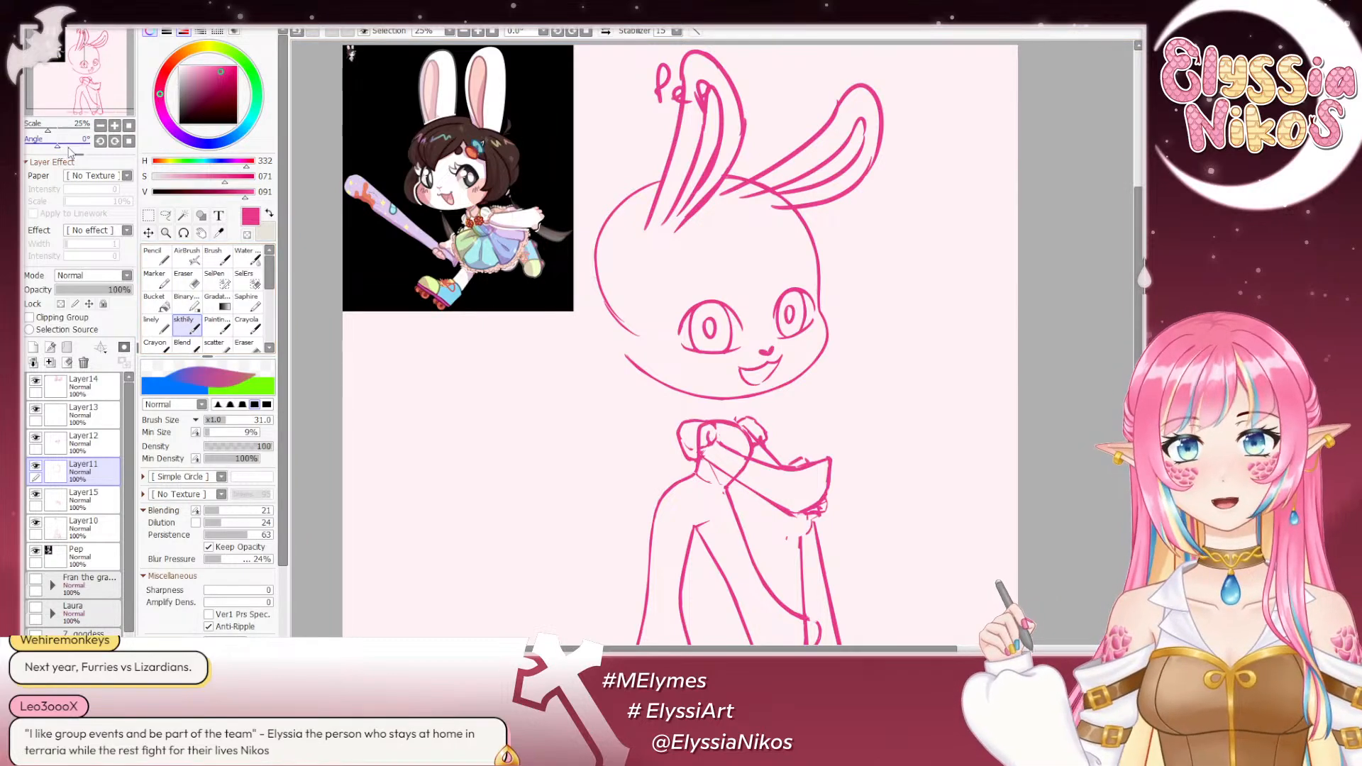
drag(64, 145, 66, 144)
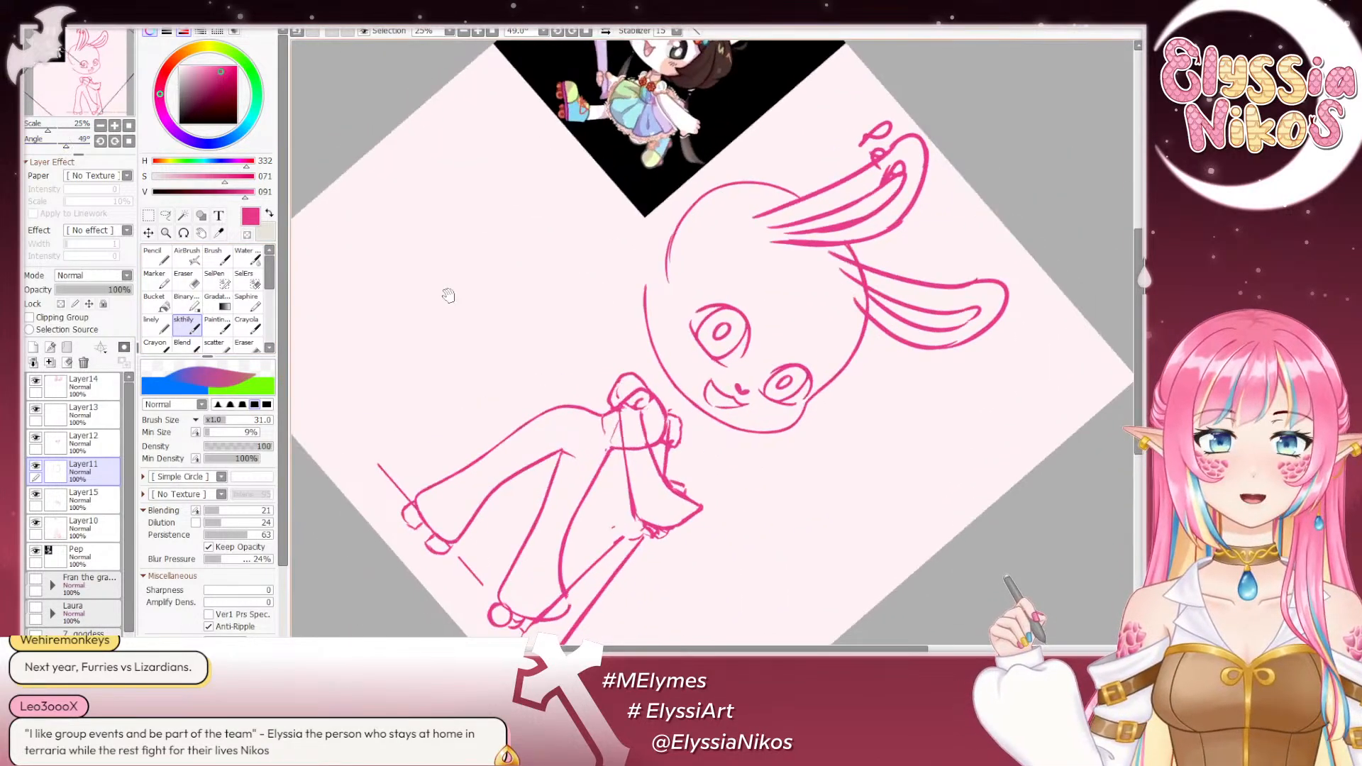
drag(450, 295, 362, 198)
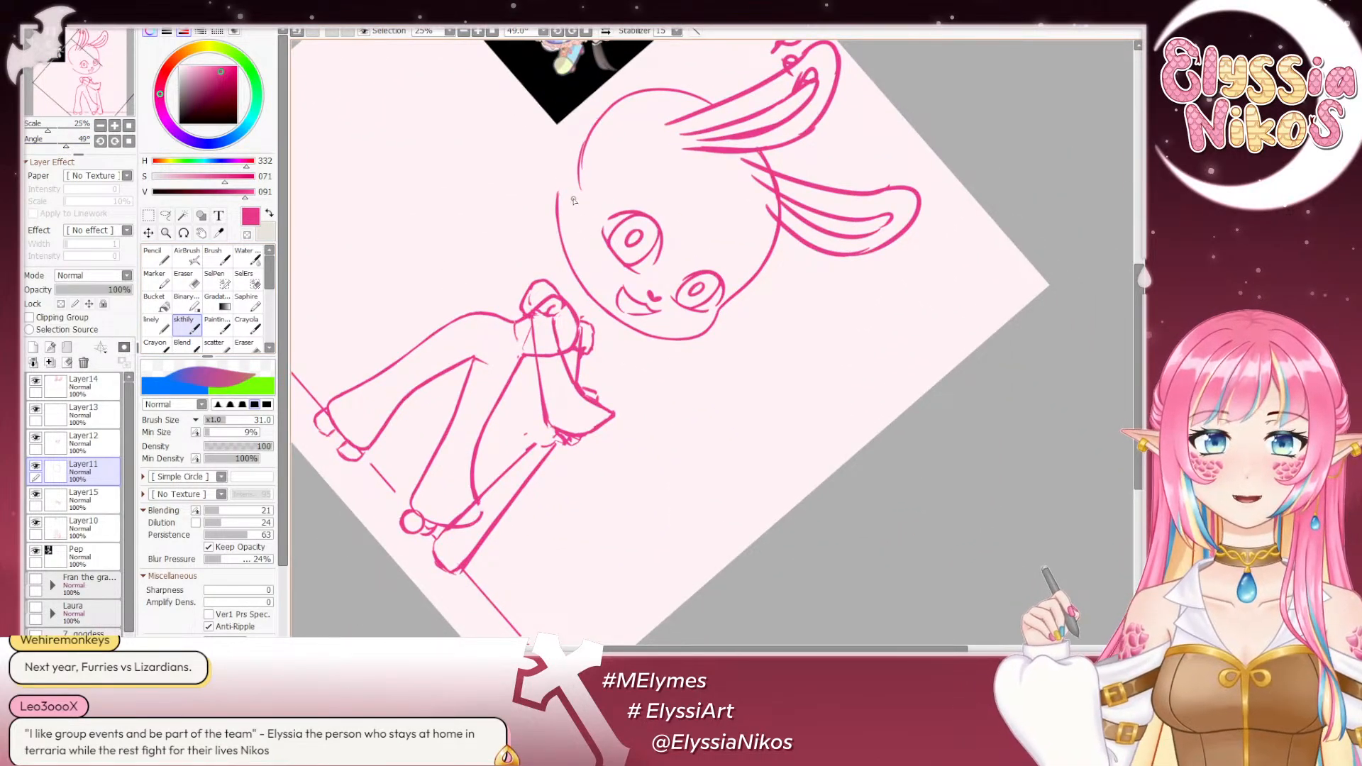
drag(572, 196, 581, 280)
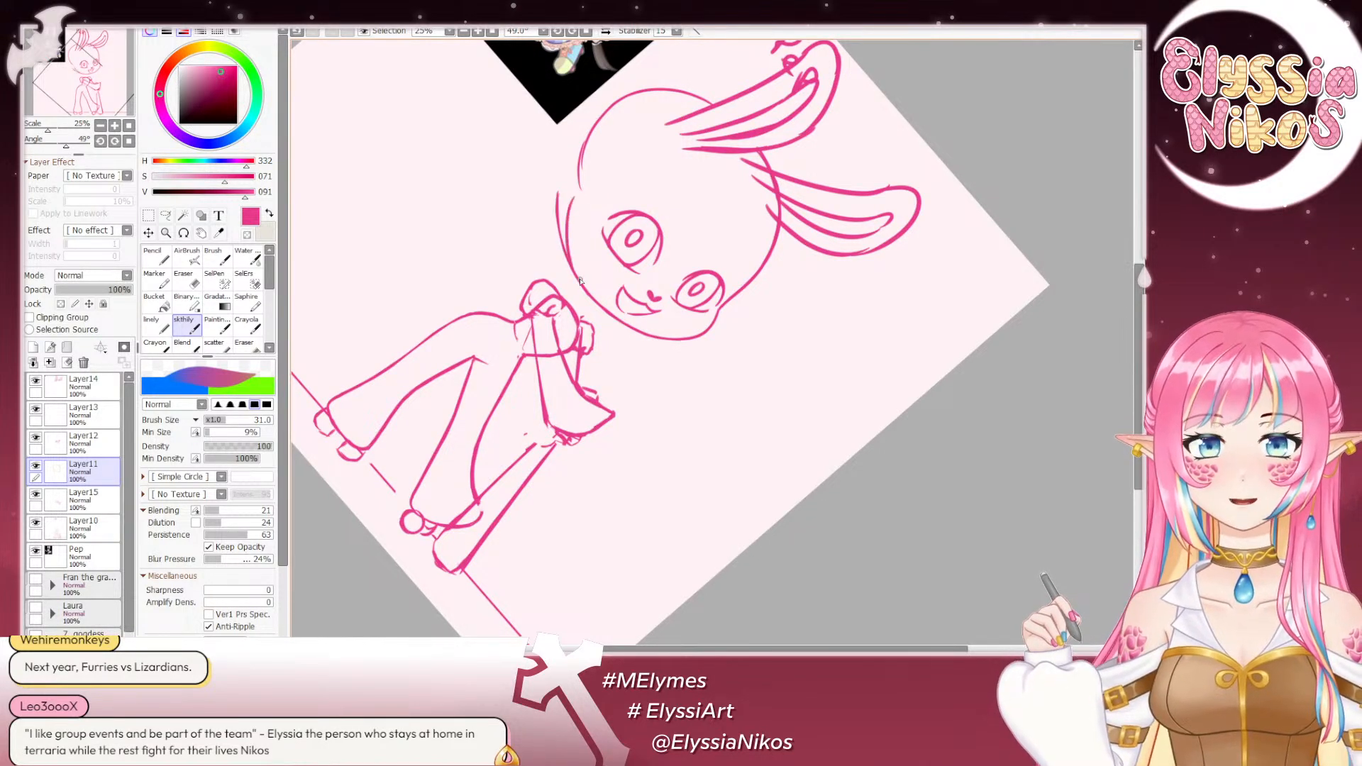
drag(573, 200, 580, 276)
key(ctrl+z)
drag(567, 218, 580, 277)
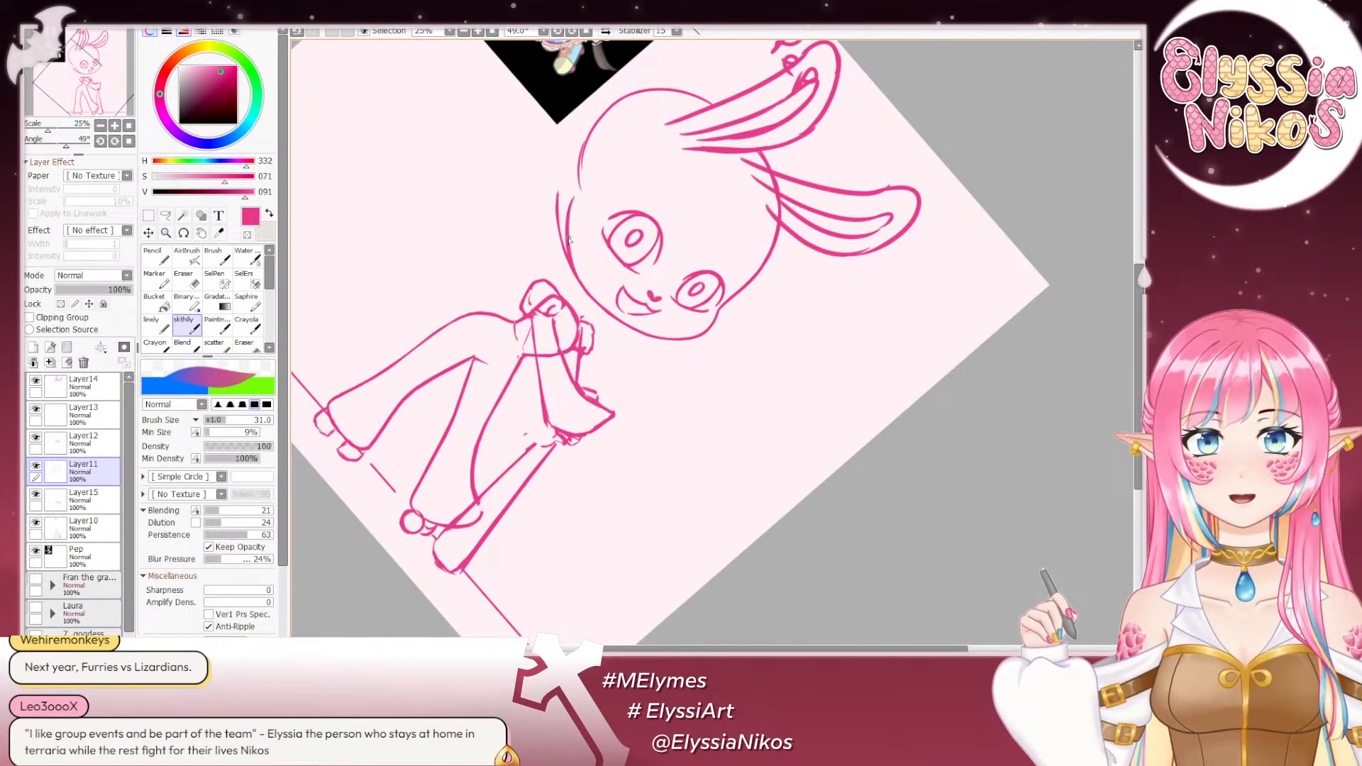
key(Home)
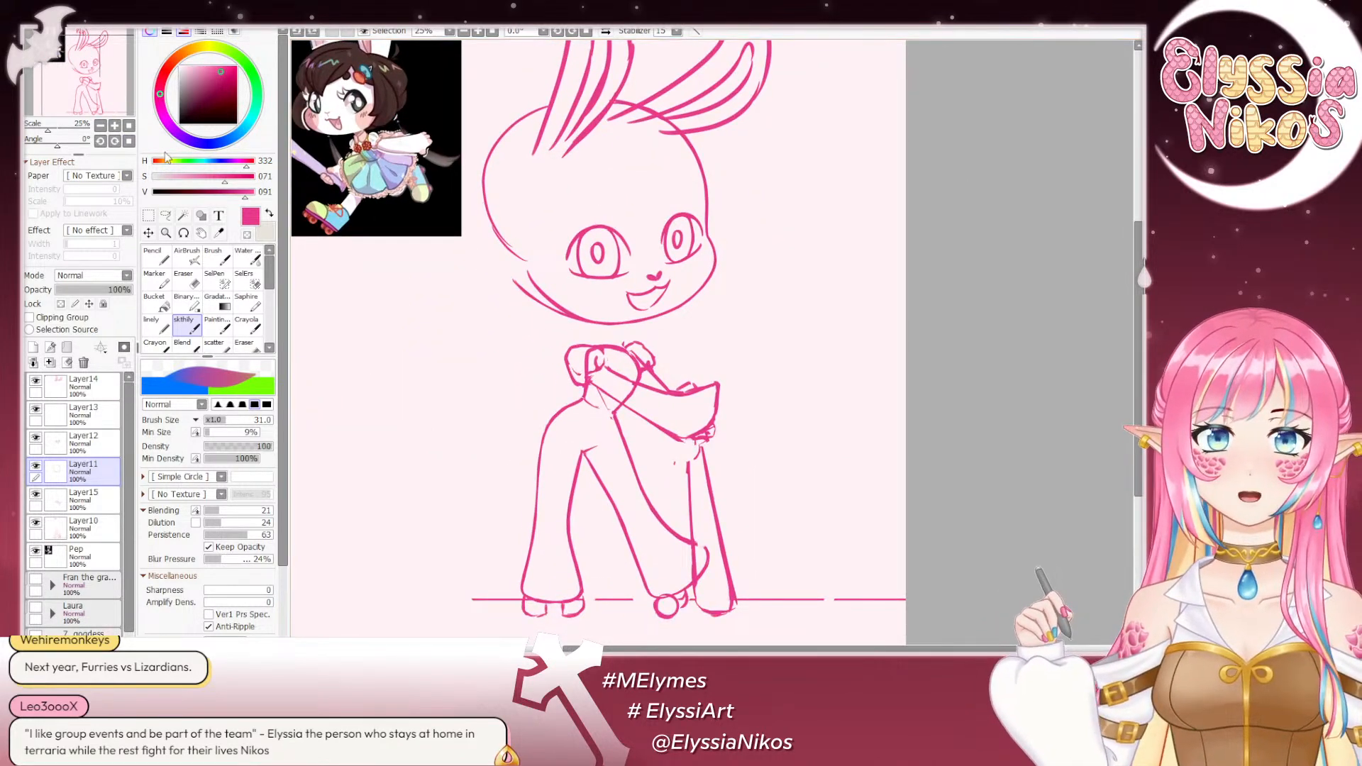
- Erase the excess old line at the open end of the jaw with the eraser at size 47
drag(58, 144, 77, 144)
drag(744, 246, 680, 151)
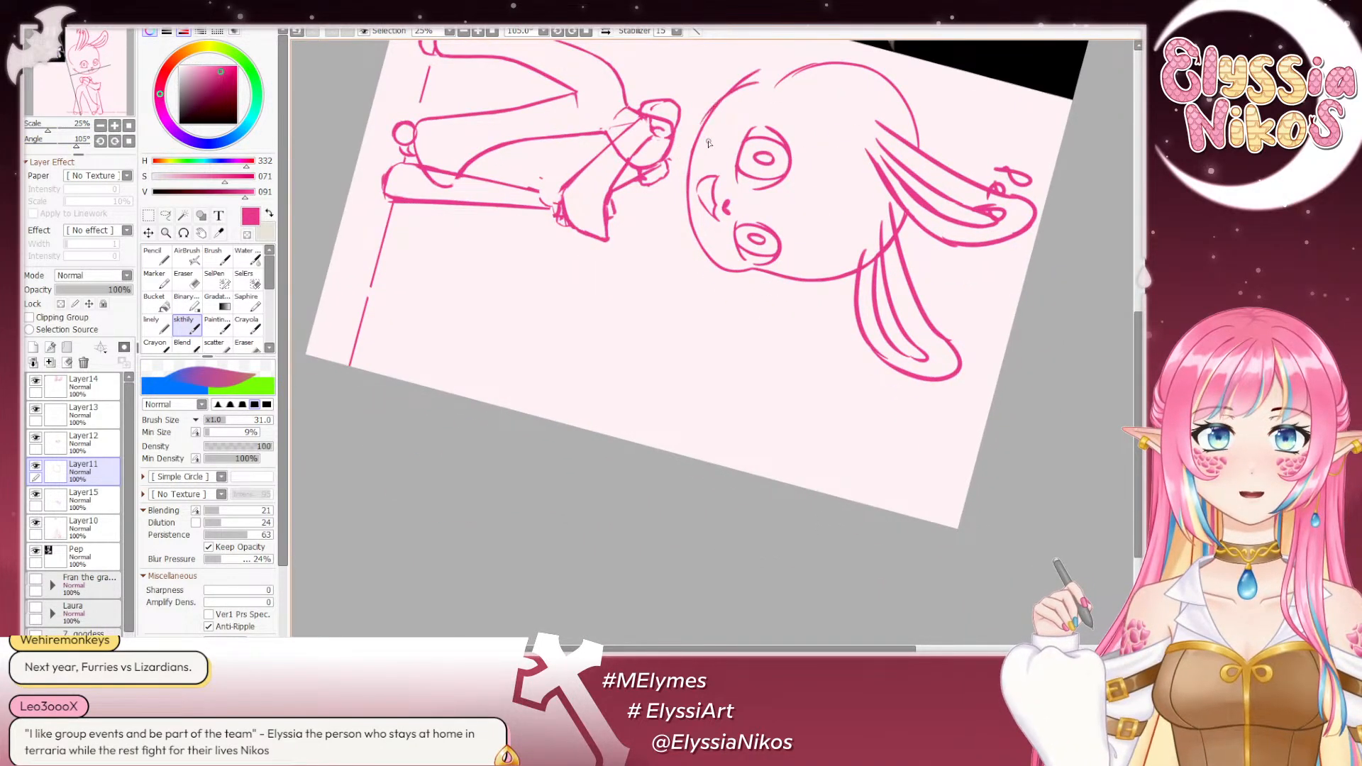
click(128, 141)
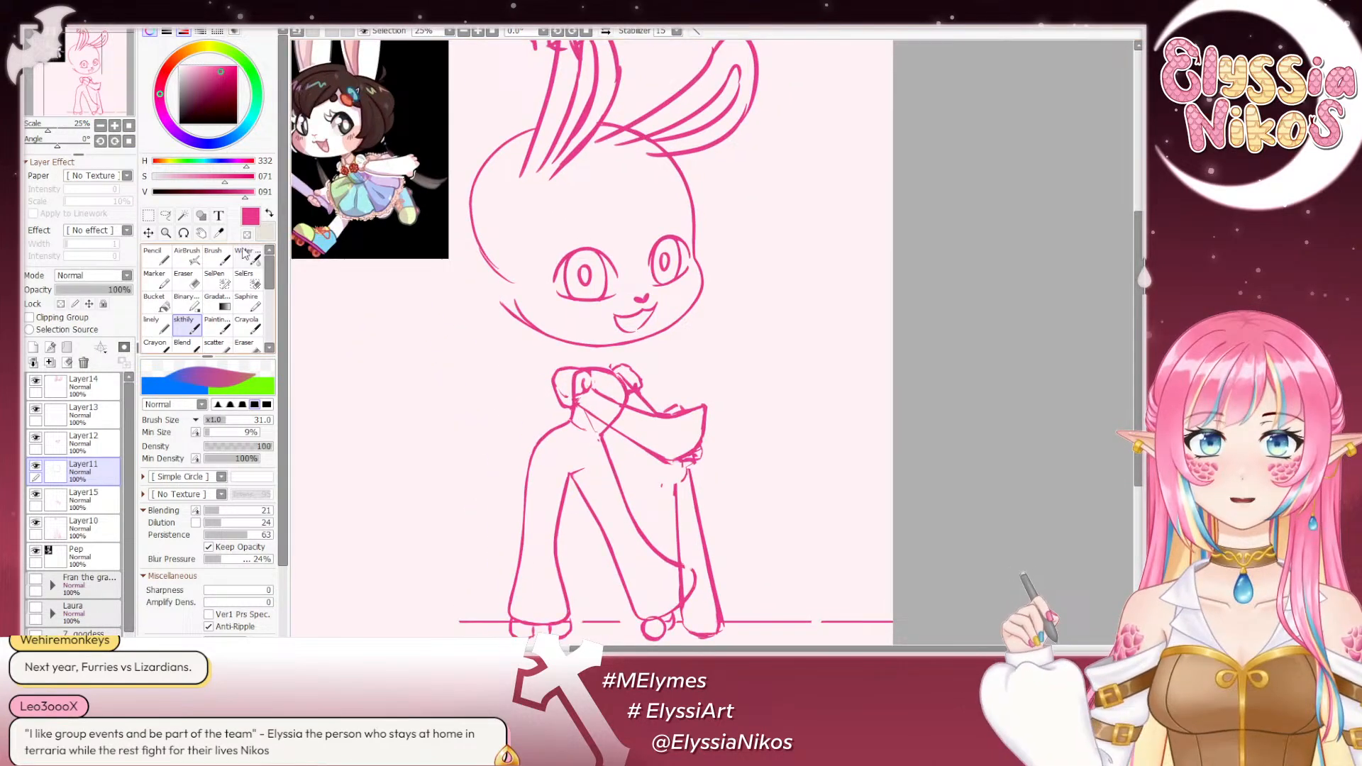
click(185, 279)
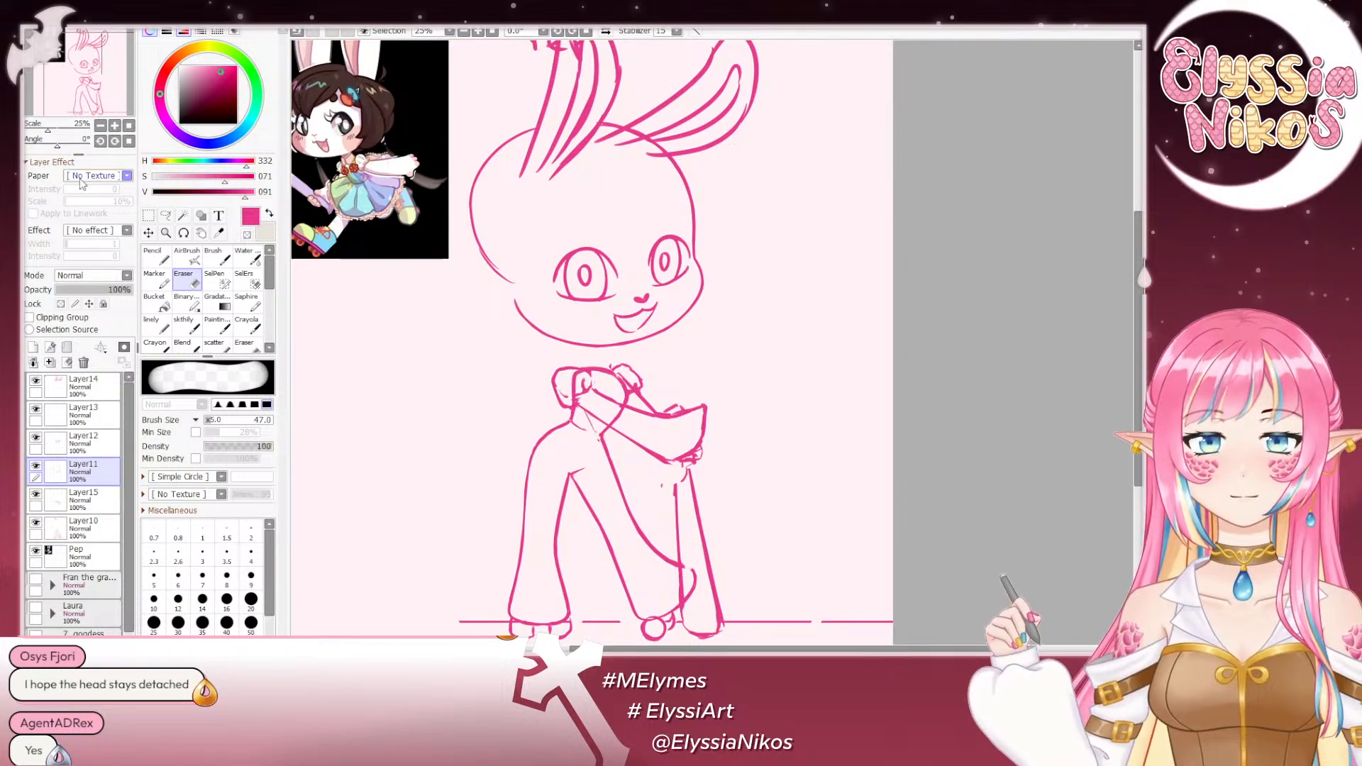
- Examine the head shape and overall pose with the canvas rotated to -101°, upright at 12.5% and horizontally mirrored
drag(57, 146, 39, 146)
drag(618, 346, 603, 209)
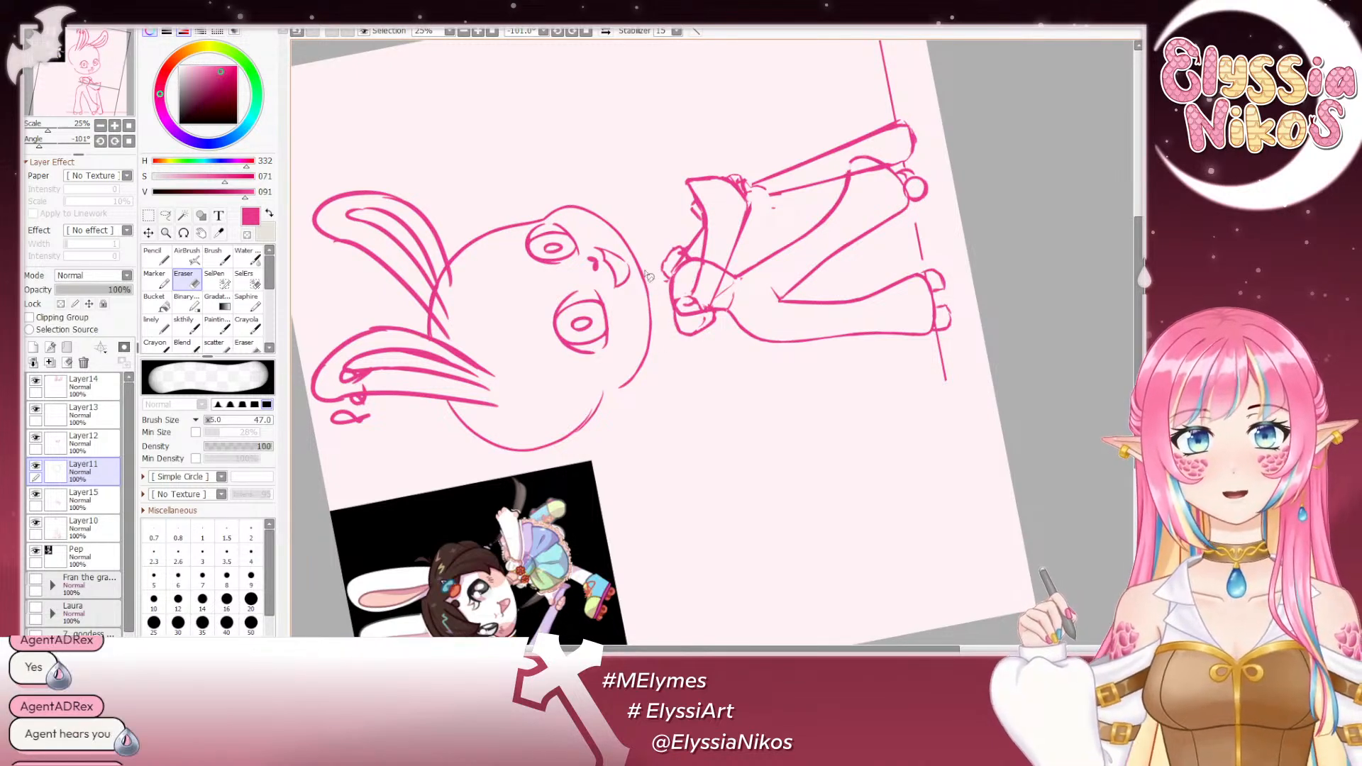
click(114, 142)
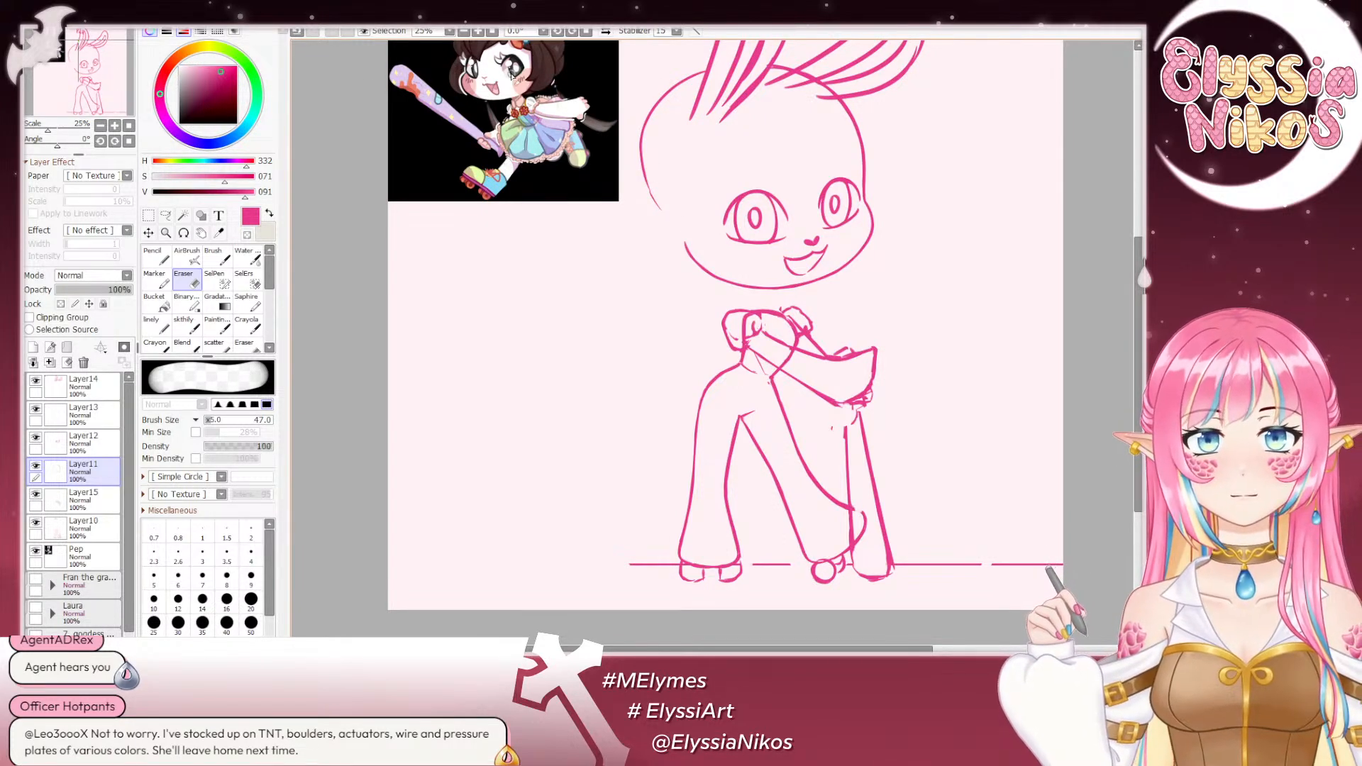
drag(649, 212, 617, 316)
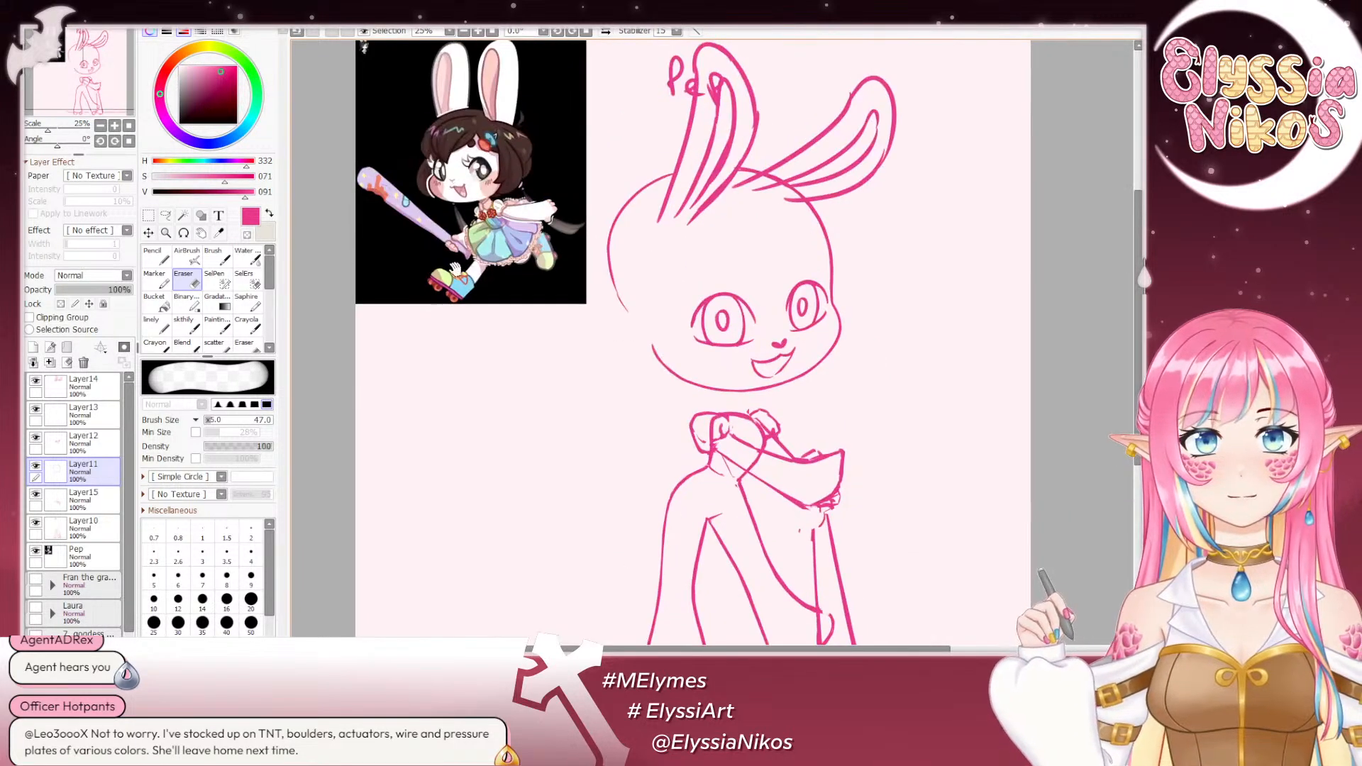
click(101, 125)
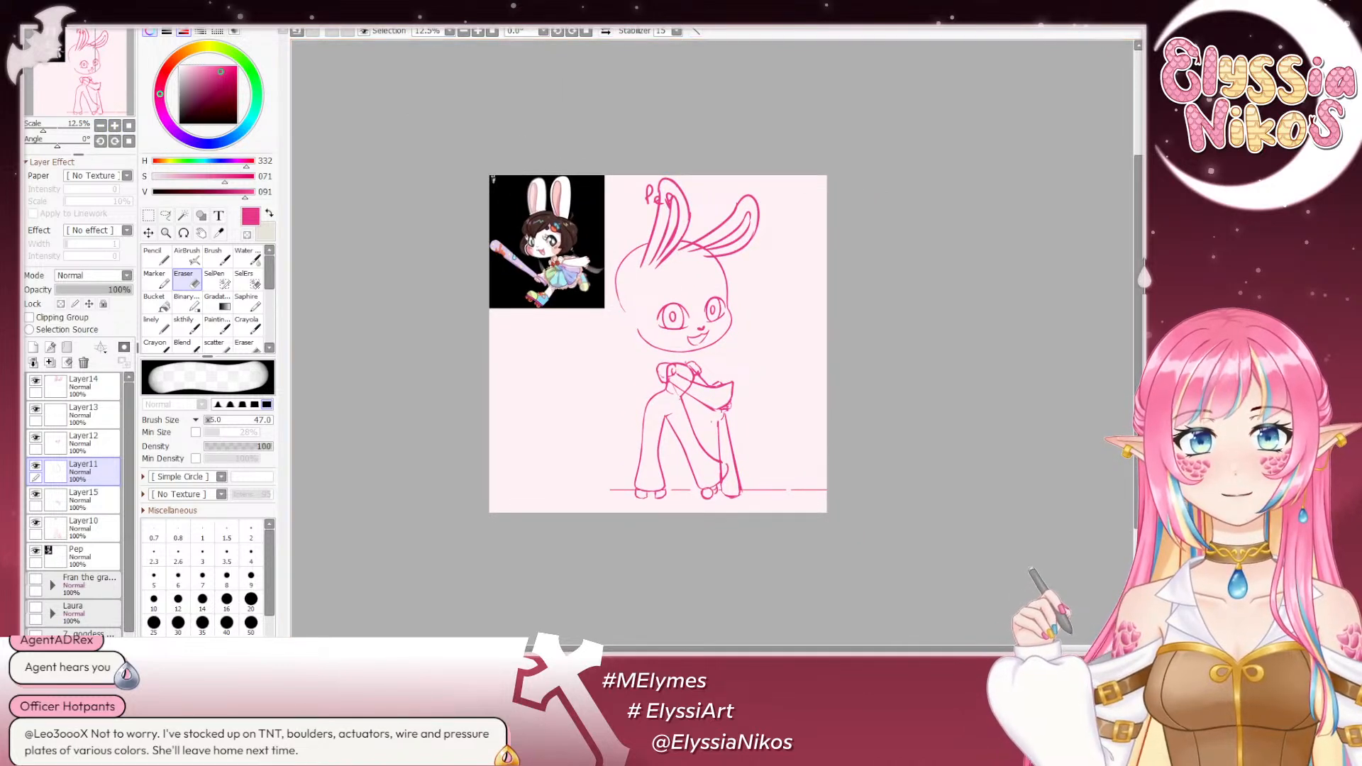
click(606, 31)
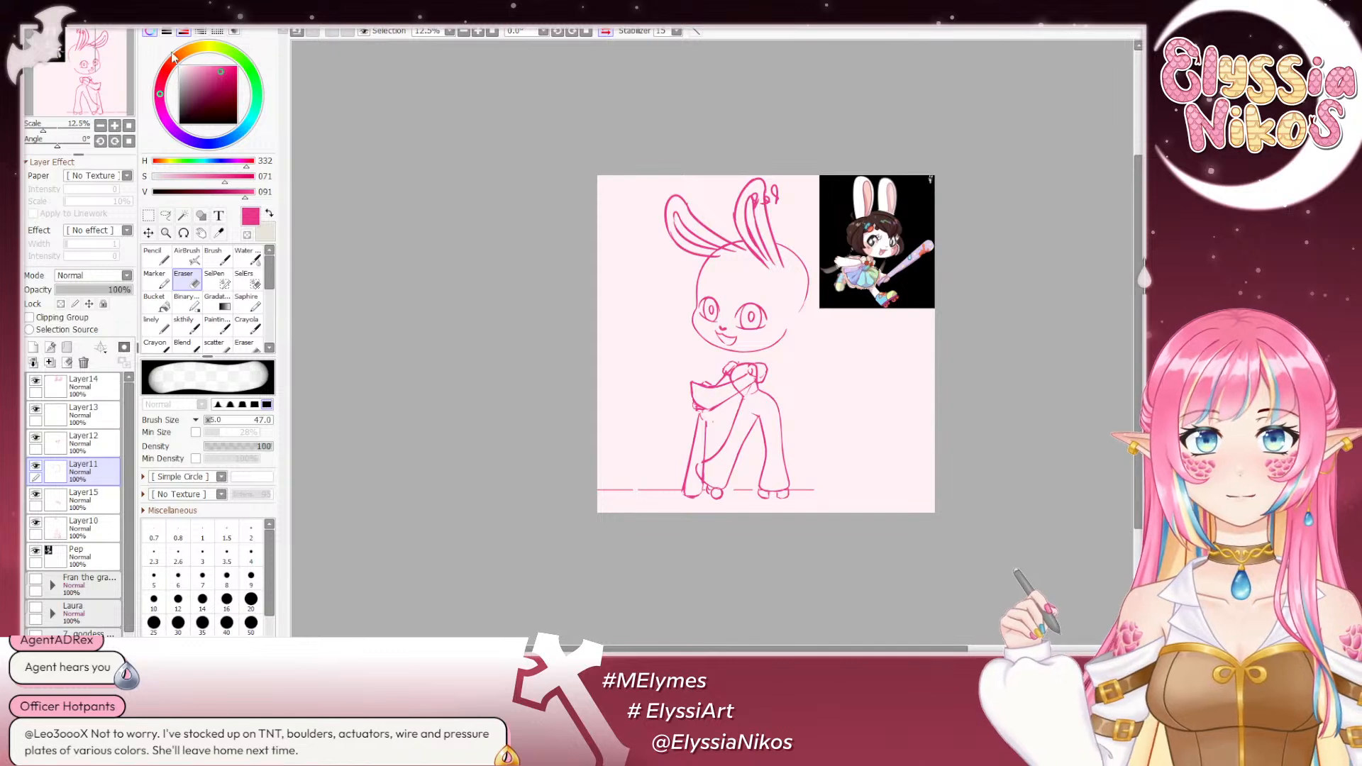
click(477, 31)
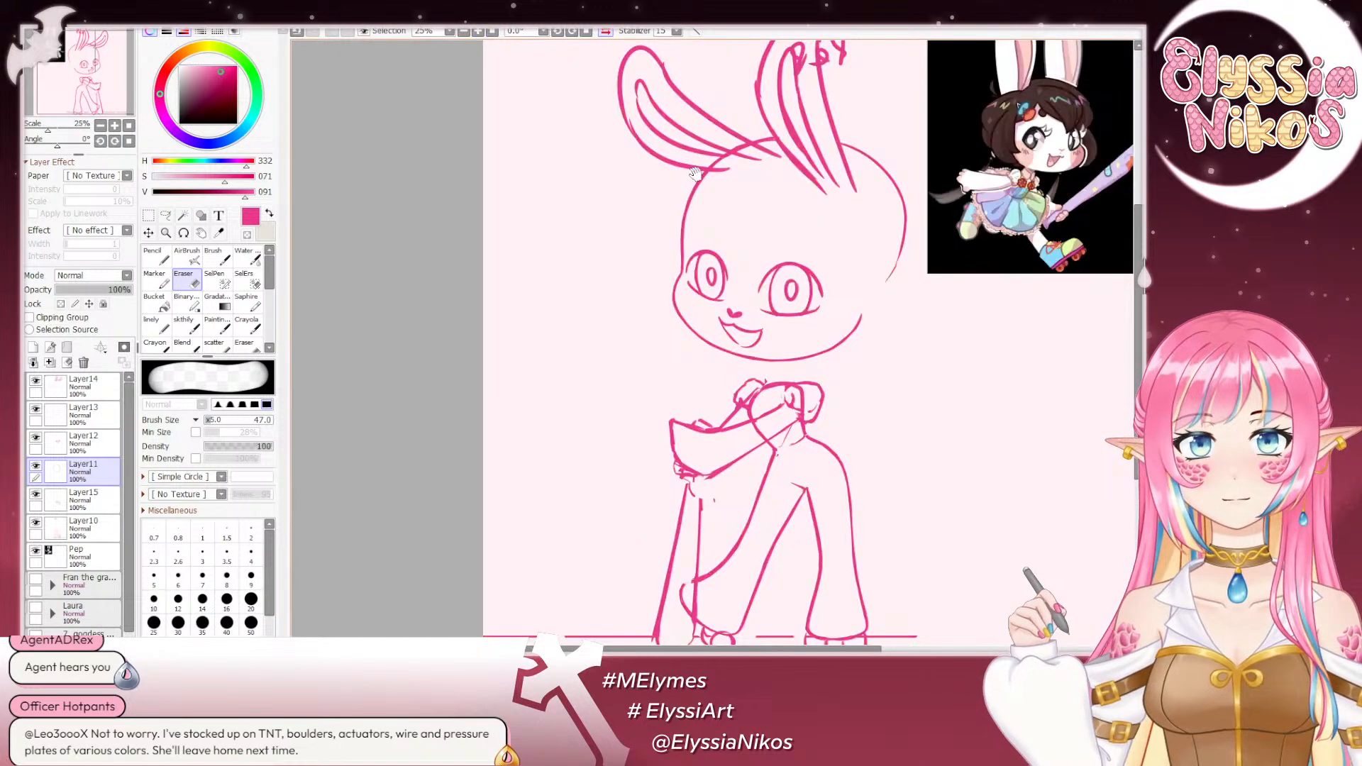
drag(532, 223, 430, 163)
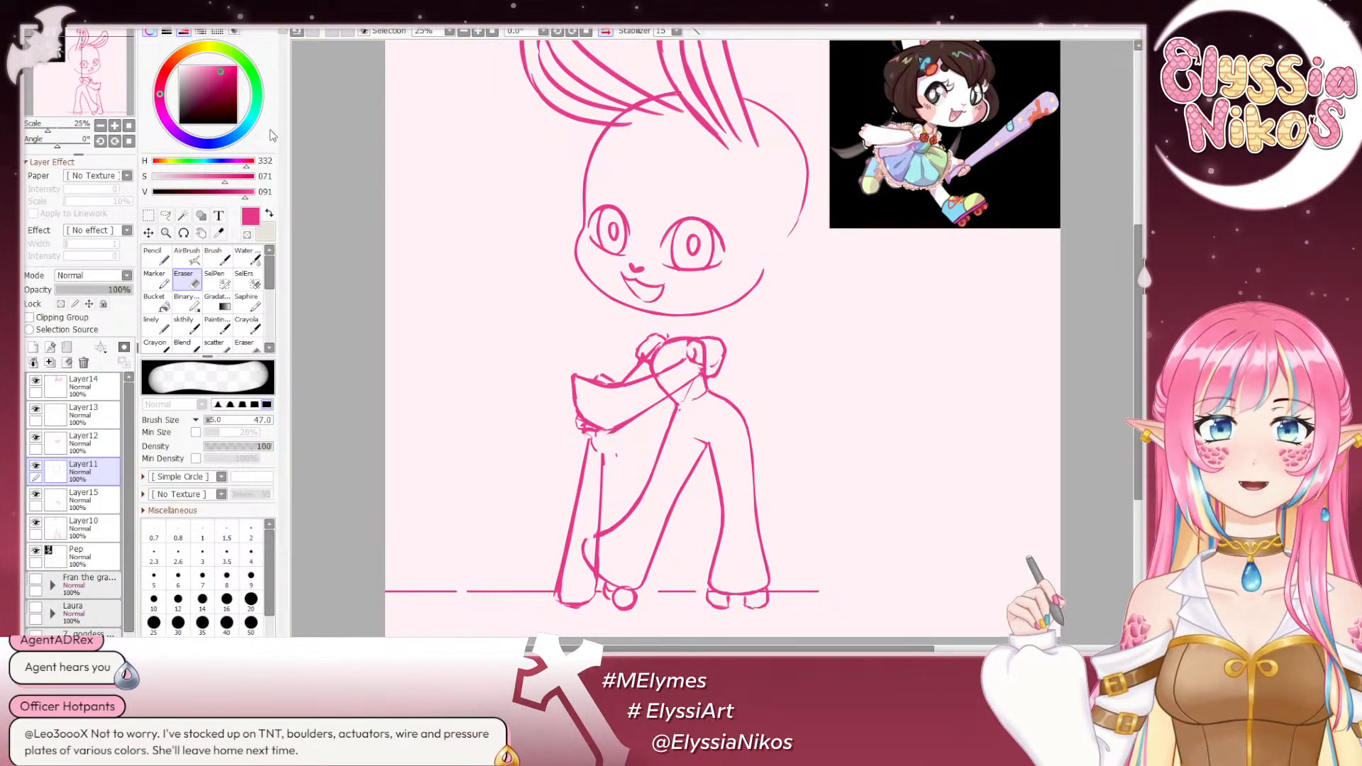
- Clean up the head outline beside the far eye with the eraser at size 22
click(184, 324)
drag(608, 209, 596, 182)
key(bracketleft)
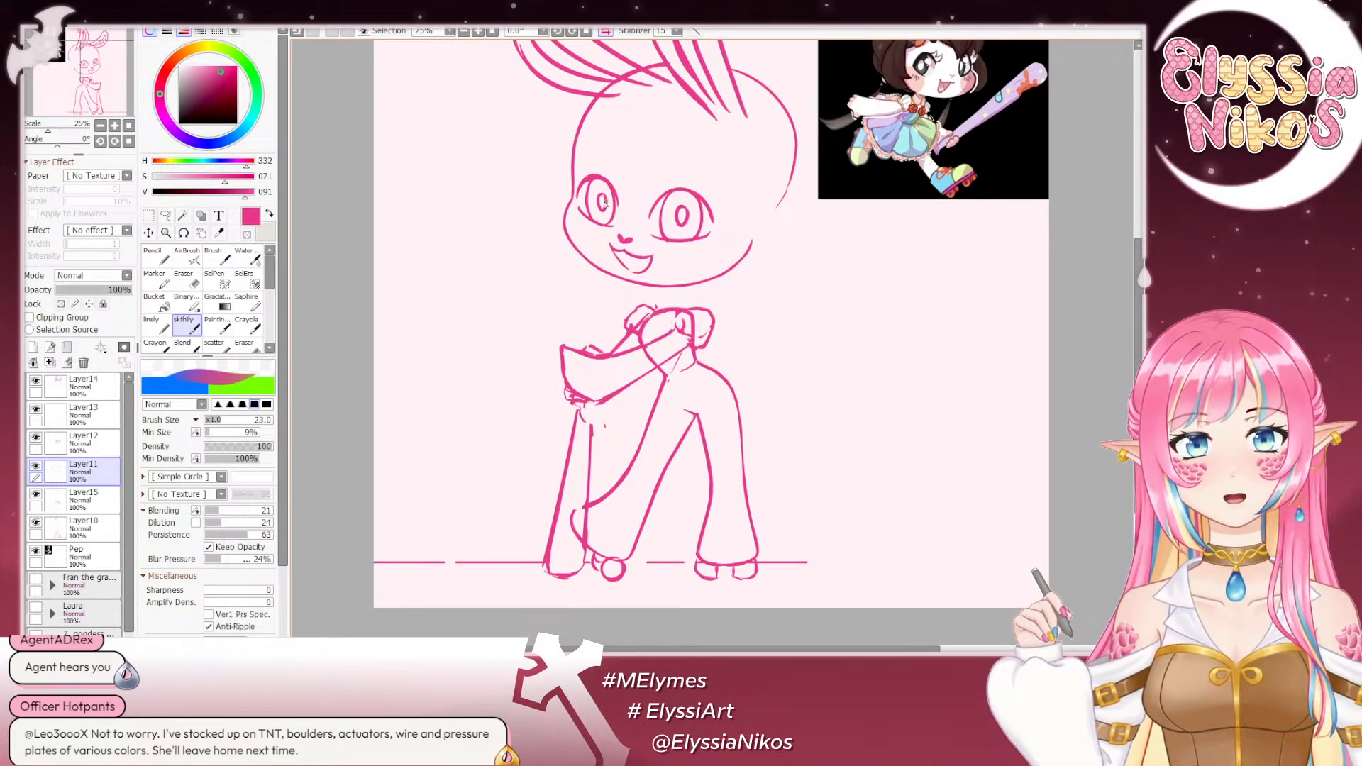
key(e)
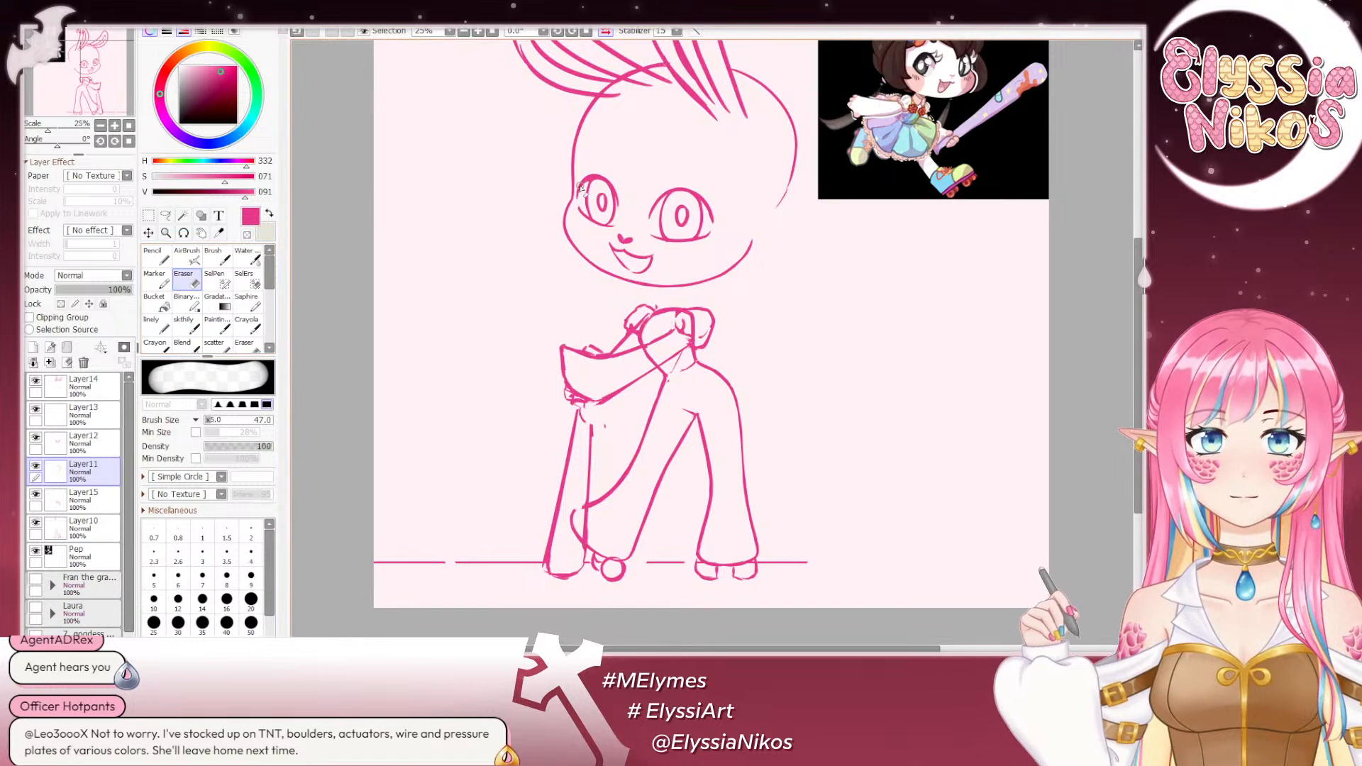
drag(581, 188, 576, 188)
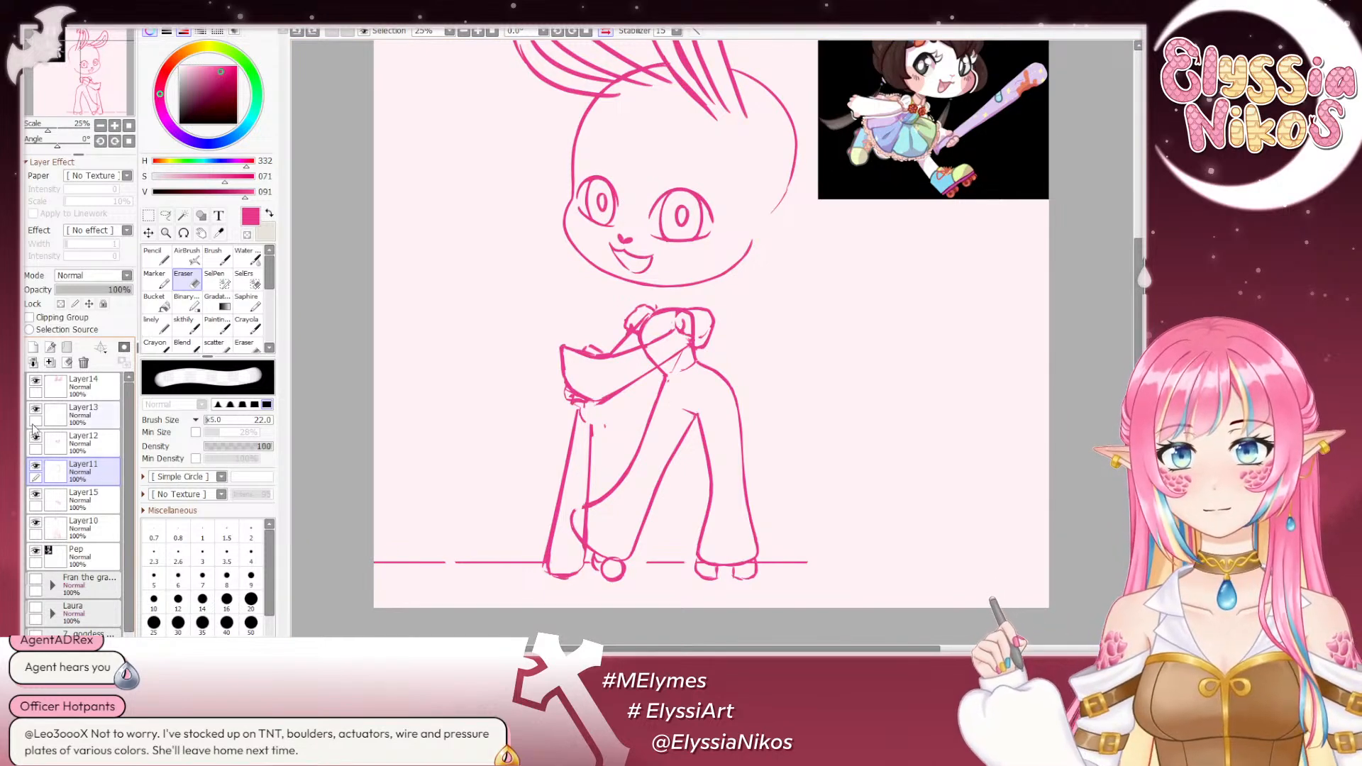
- Toggle the ear and facial feature layers off and on to identify them, and make Layer12 with the eyes active
click(36, 381)
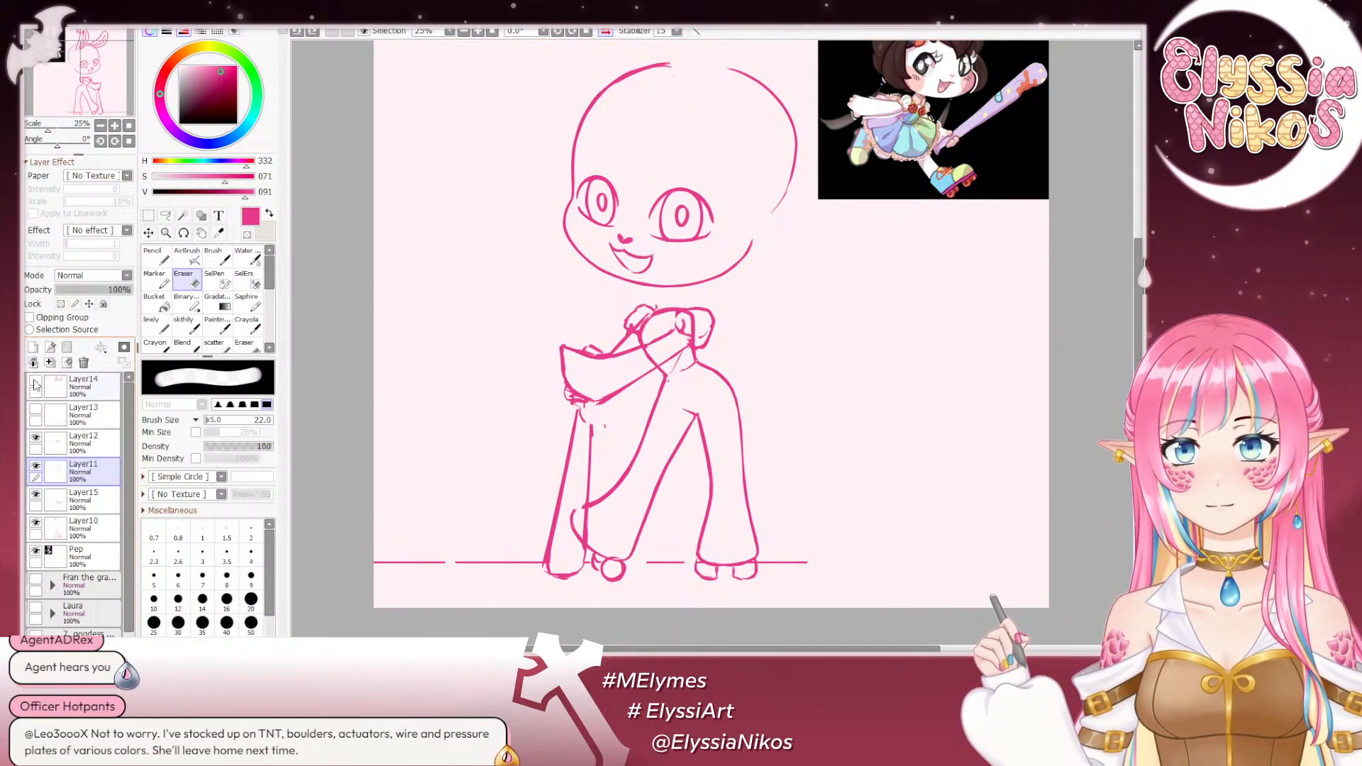
click(35, 381)
click(35, 438)
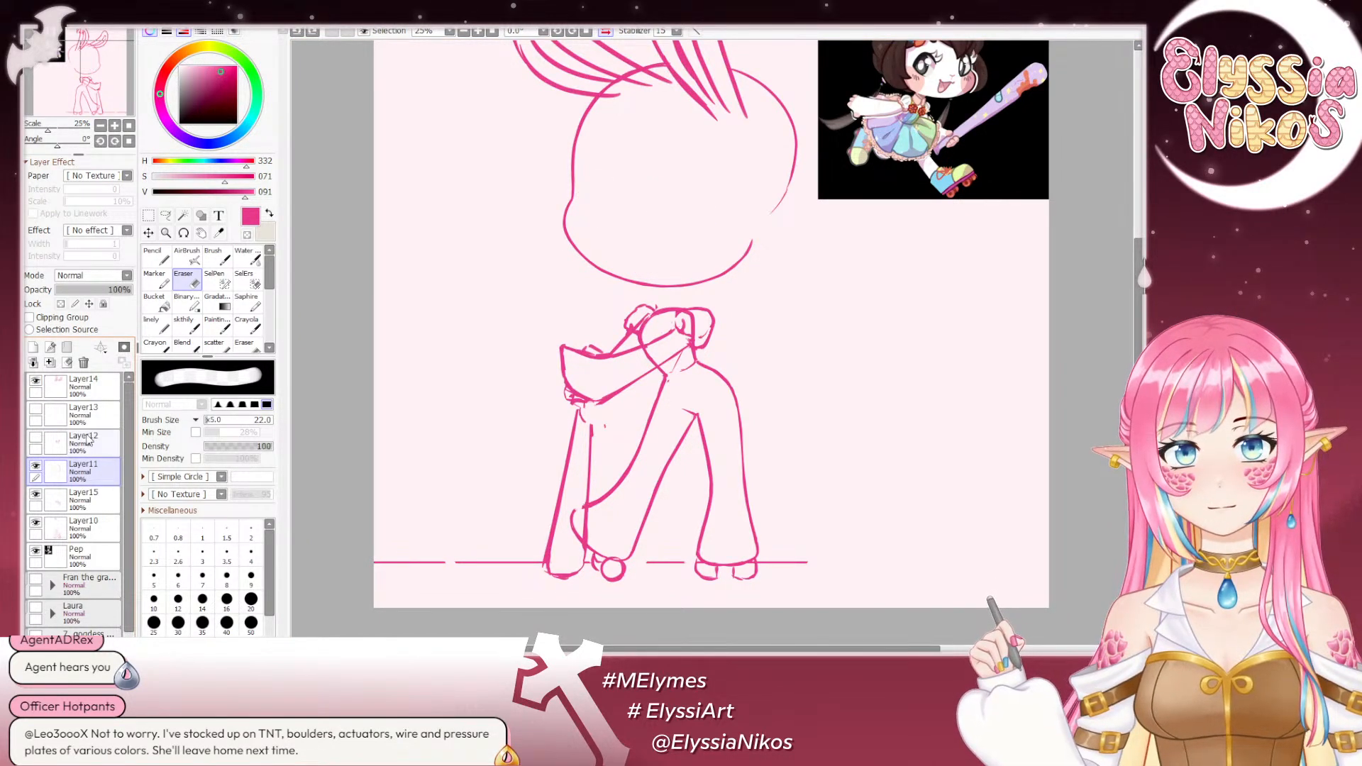
click(35, 438)
click(103, 455)
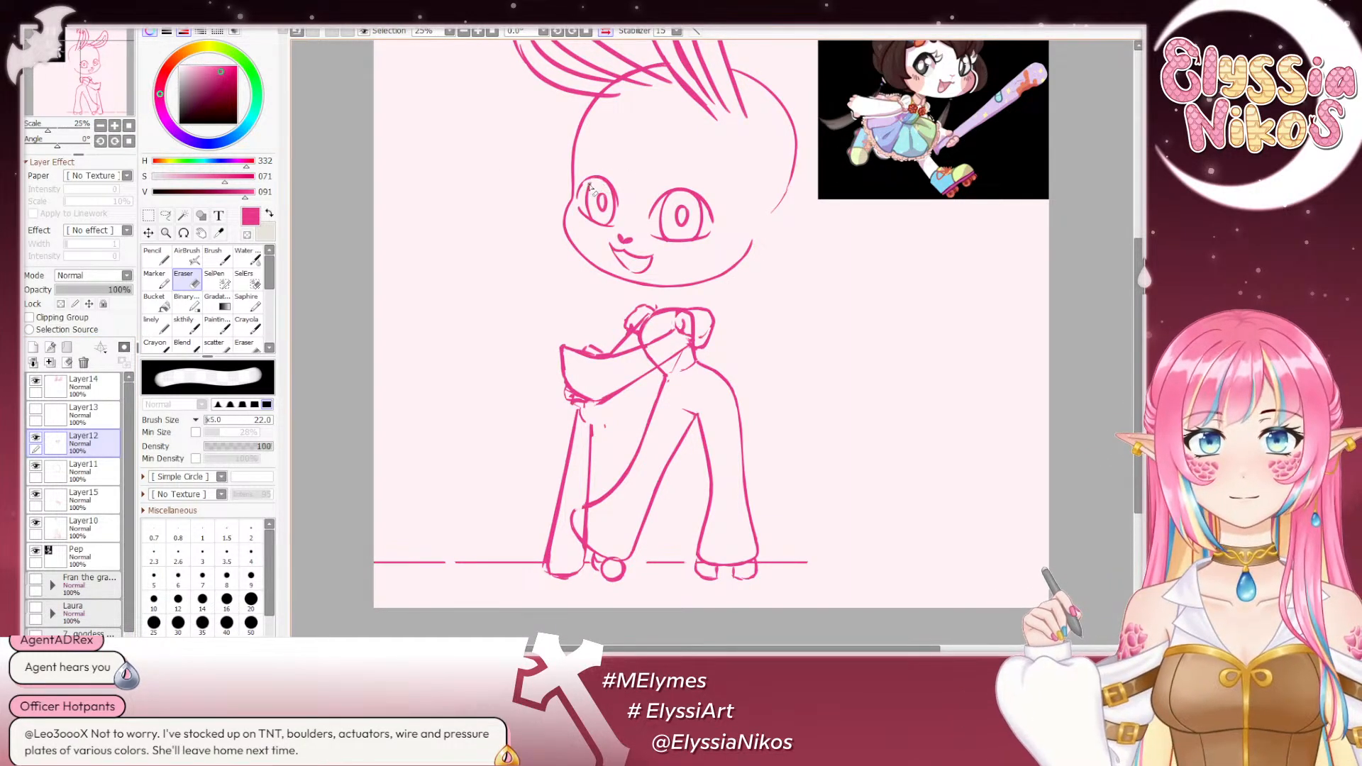
- Try to rework the outer edge of the far eye with the eraser at size 13 and the sketch brush at size 23
key(ctrl+z)
drag(591, 186, 586, 190)
key(ctrl+z)
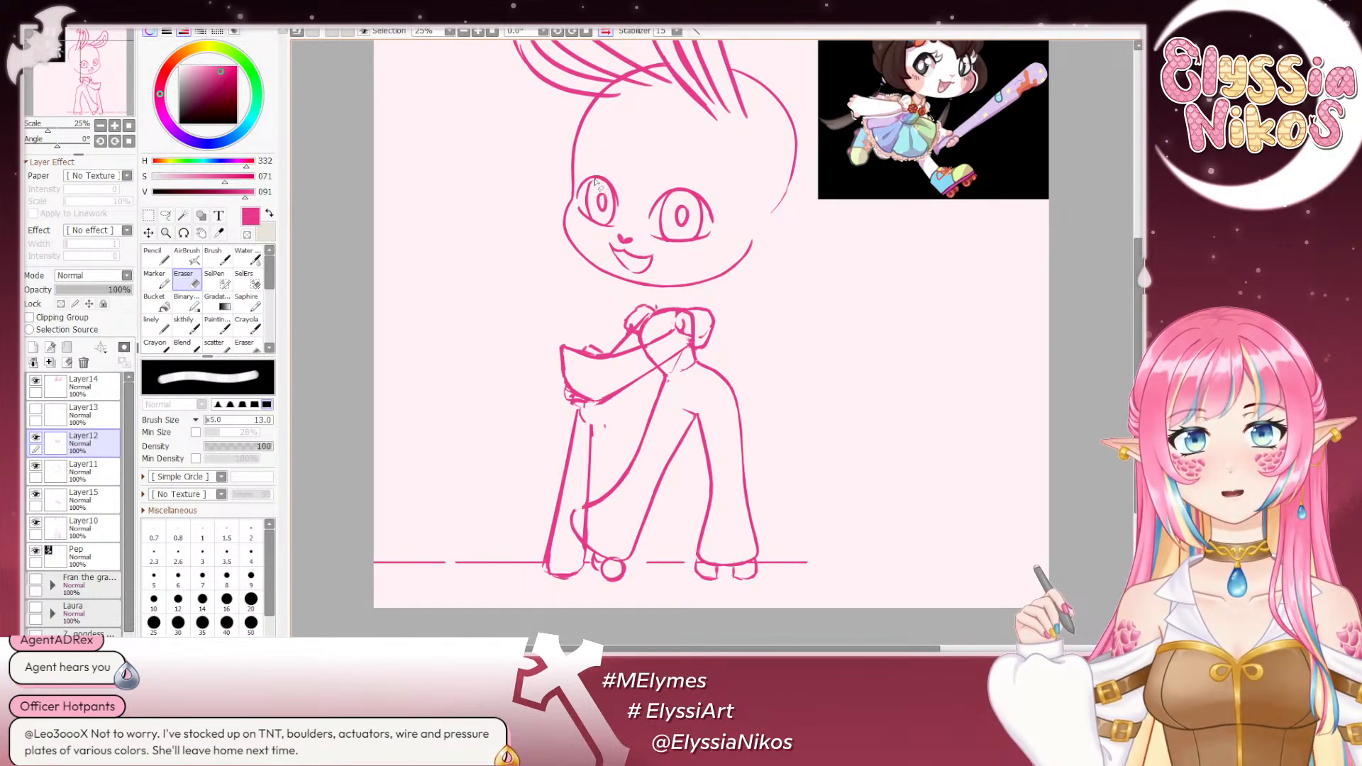
click(187, 325)
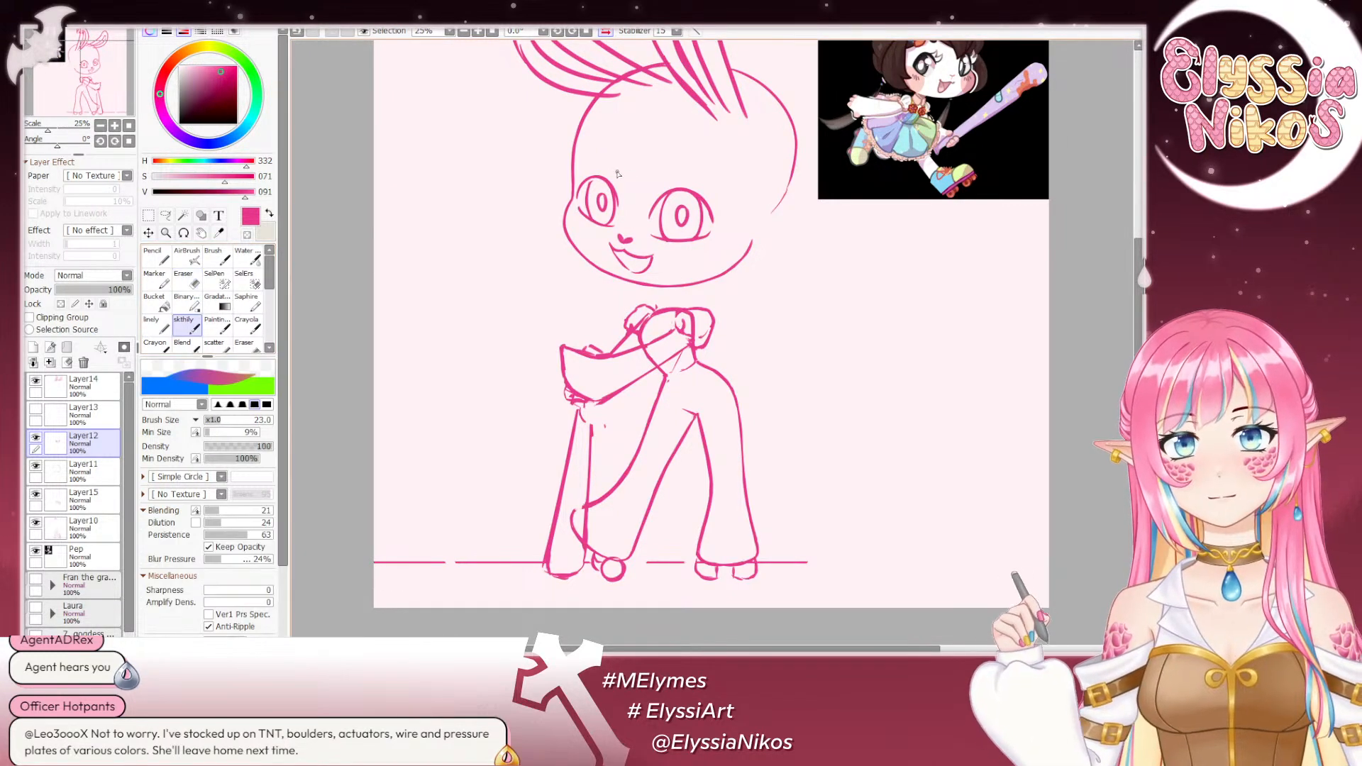
key(ctrl+z)
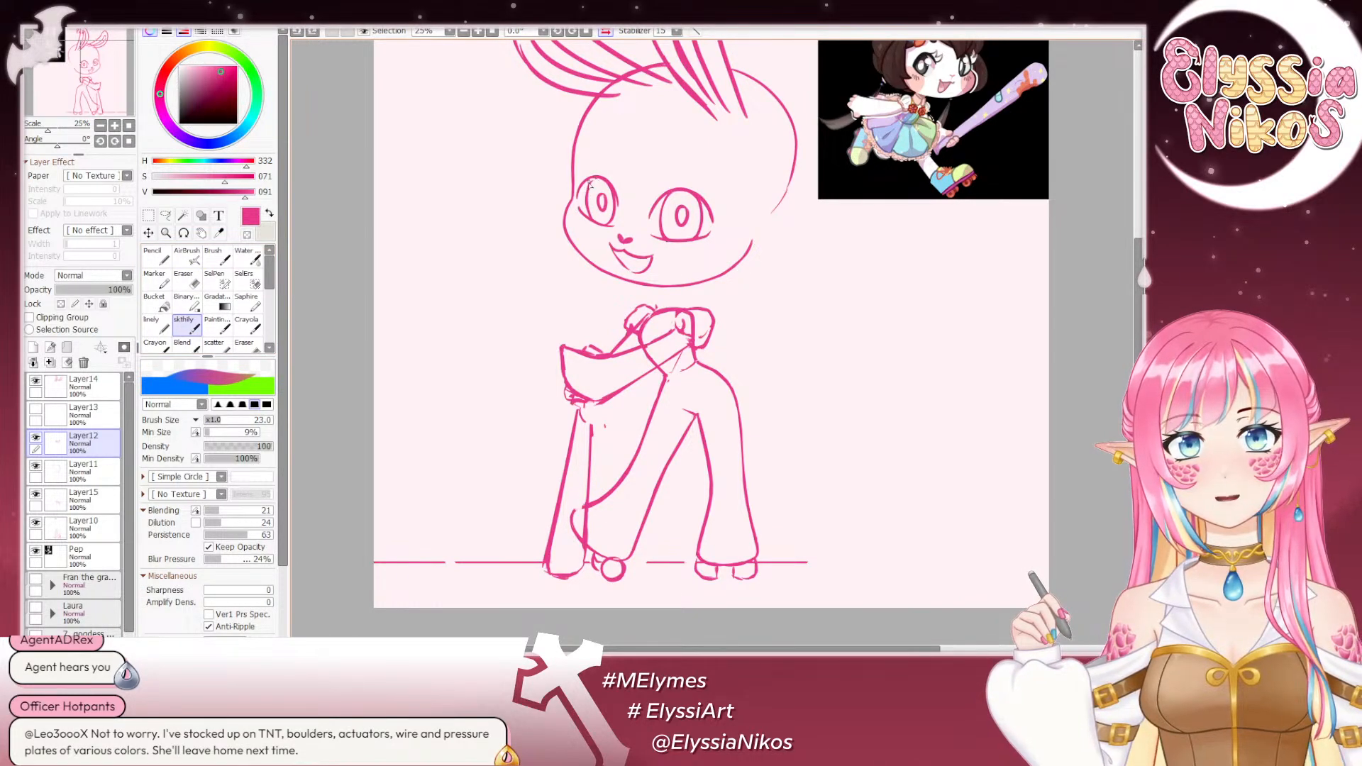
key(ctrl+z)
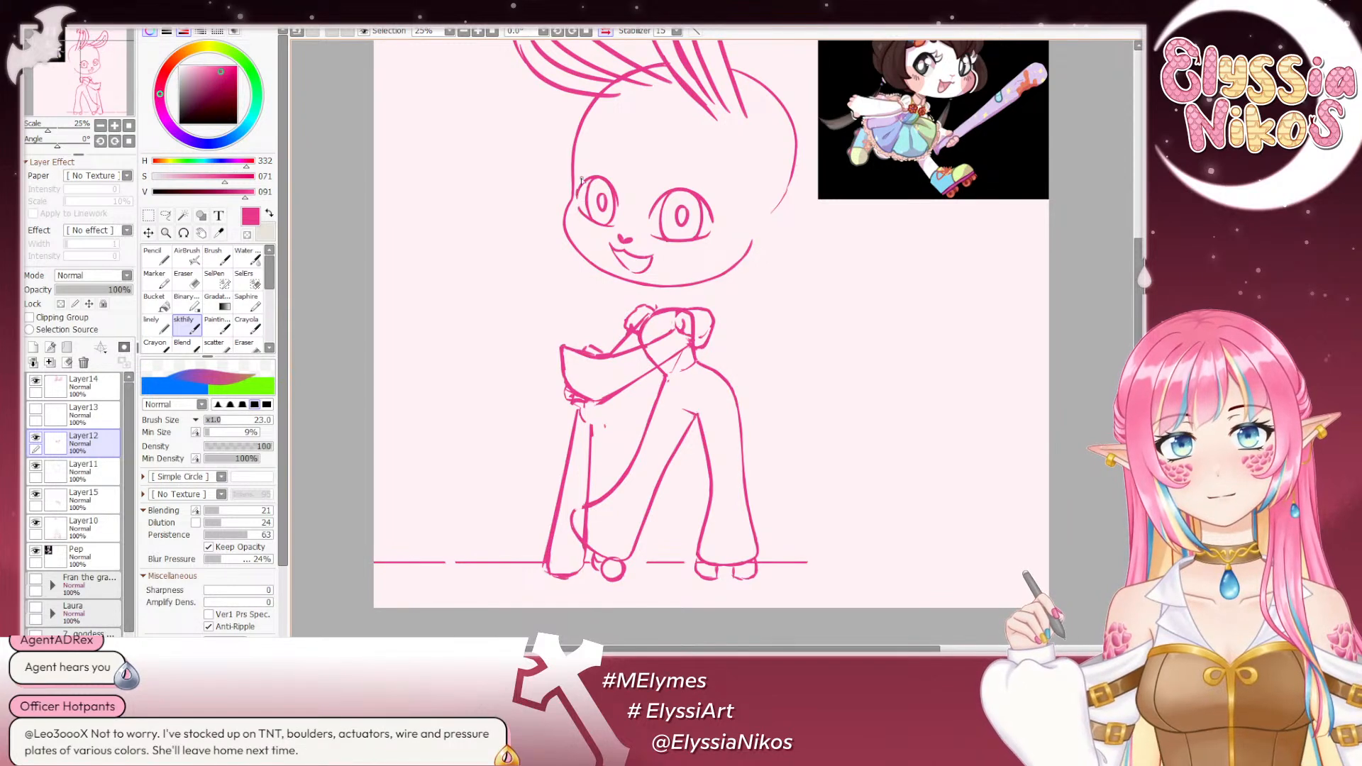
key(ctrl+z)
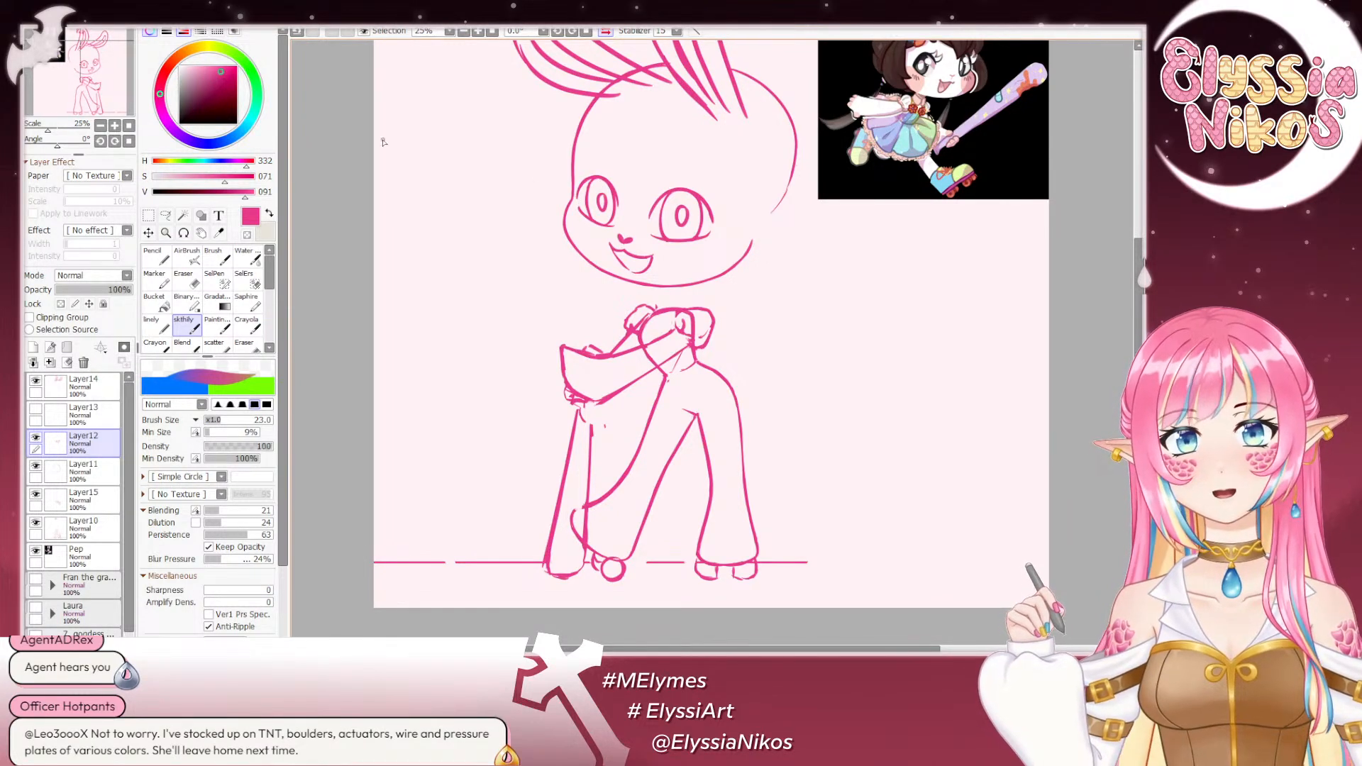
- In the unmirrored view, lasso the far eye, adjust its inner edge slightly with a Deform transform, and clear the selection
click(101, 125)
click(101, 125)
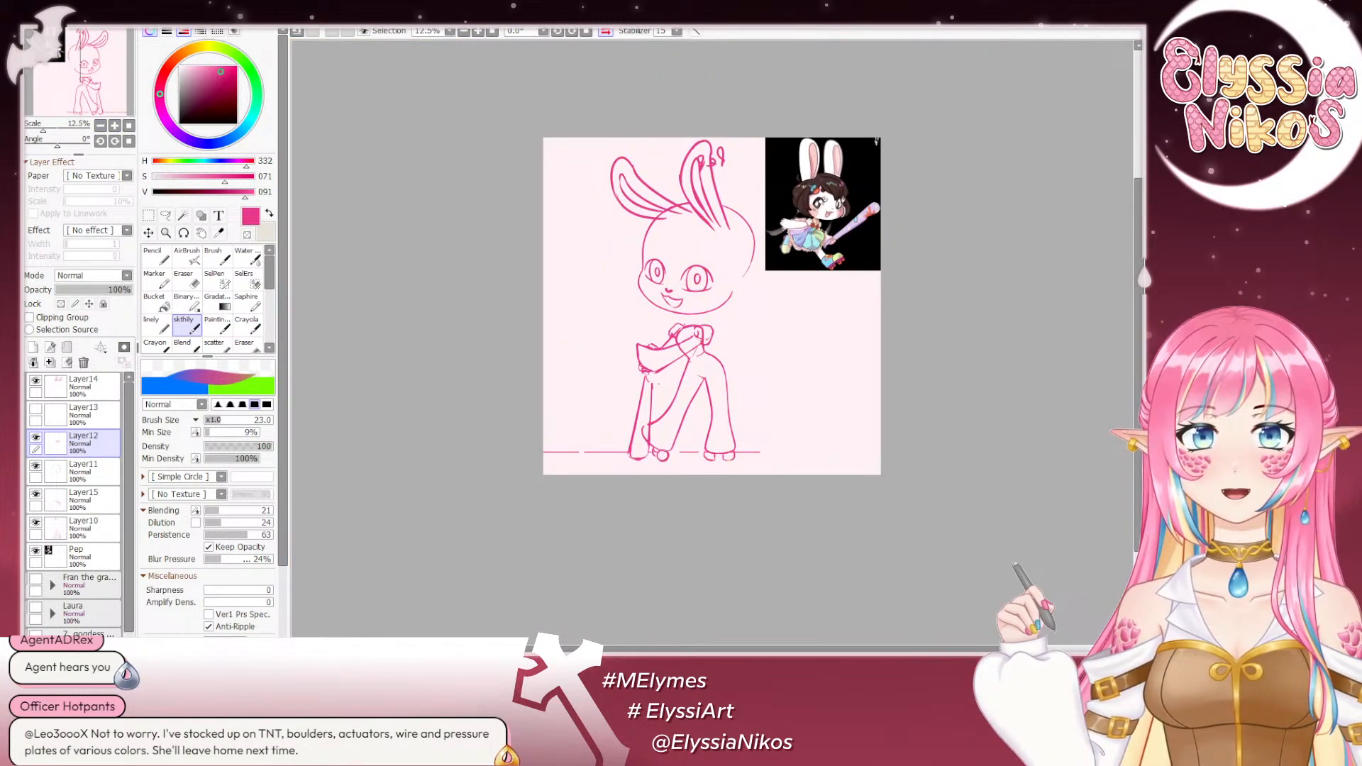
click(604, 32)
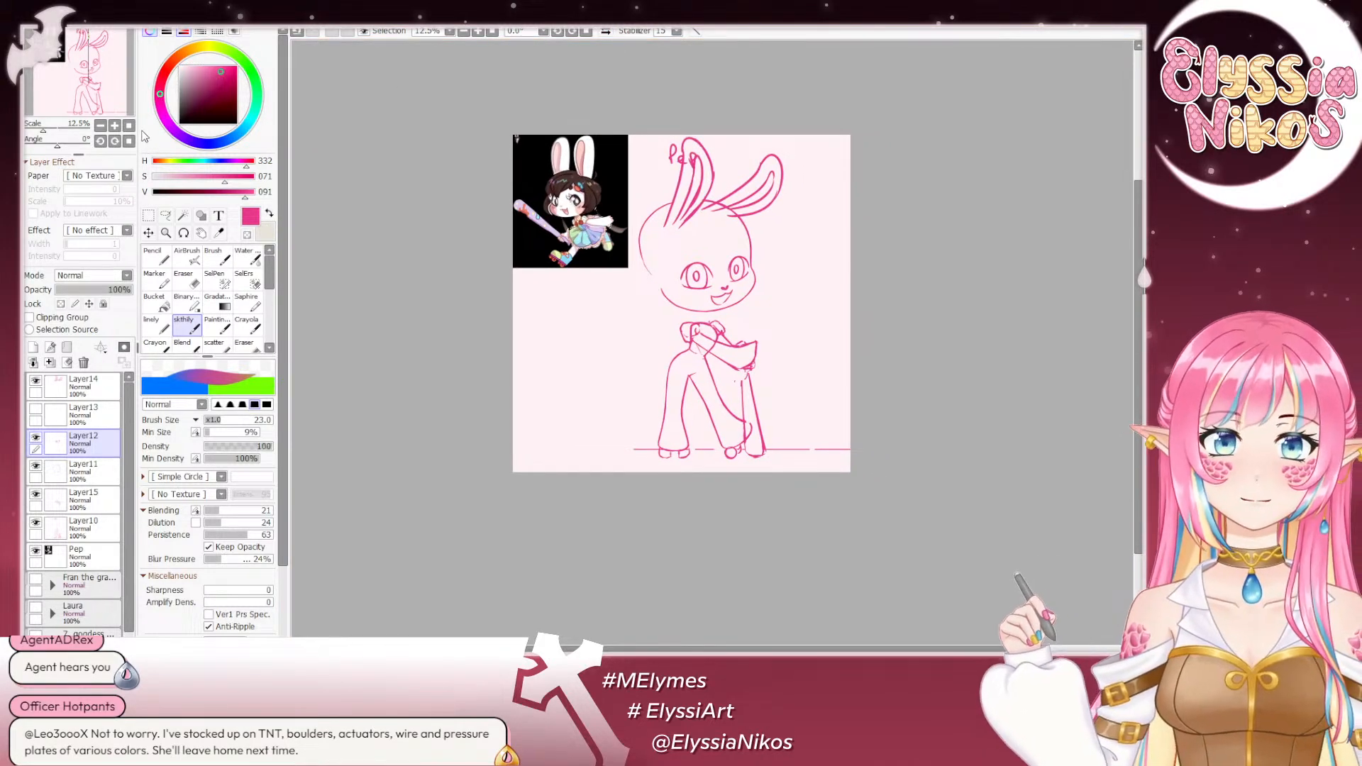
click(115, 127)
click(115, 127)
click(97, 78)
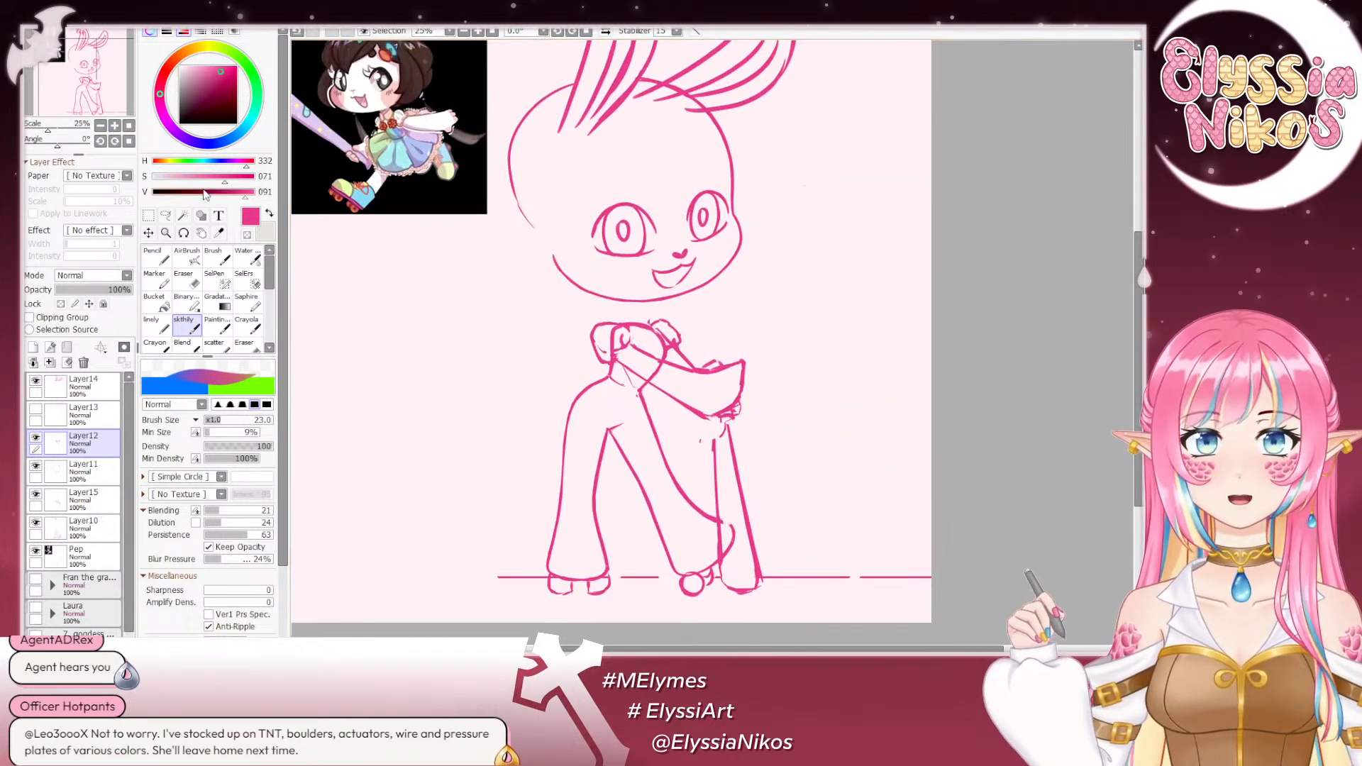
click(167, 214)
mouse_move(742, 205)
mouse_down()
mouse_move(677, 210)
mouse_move(679, 235)
mouse_move(695, 248)
mouse_move(748, 227)
mouse_up()
key(ctrl+t)
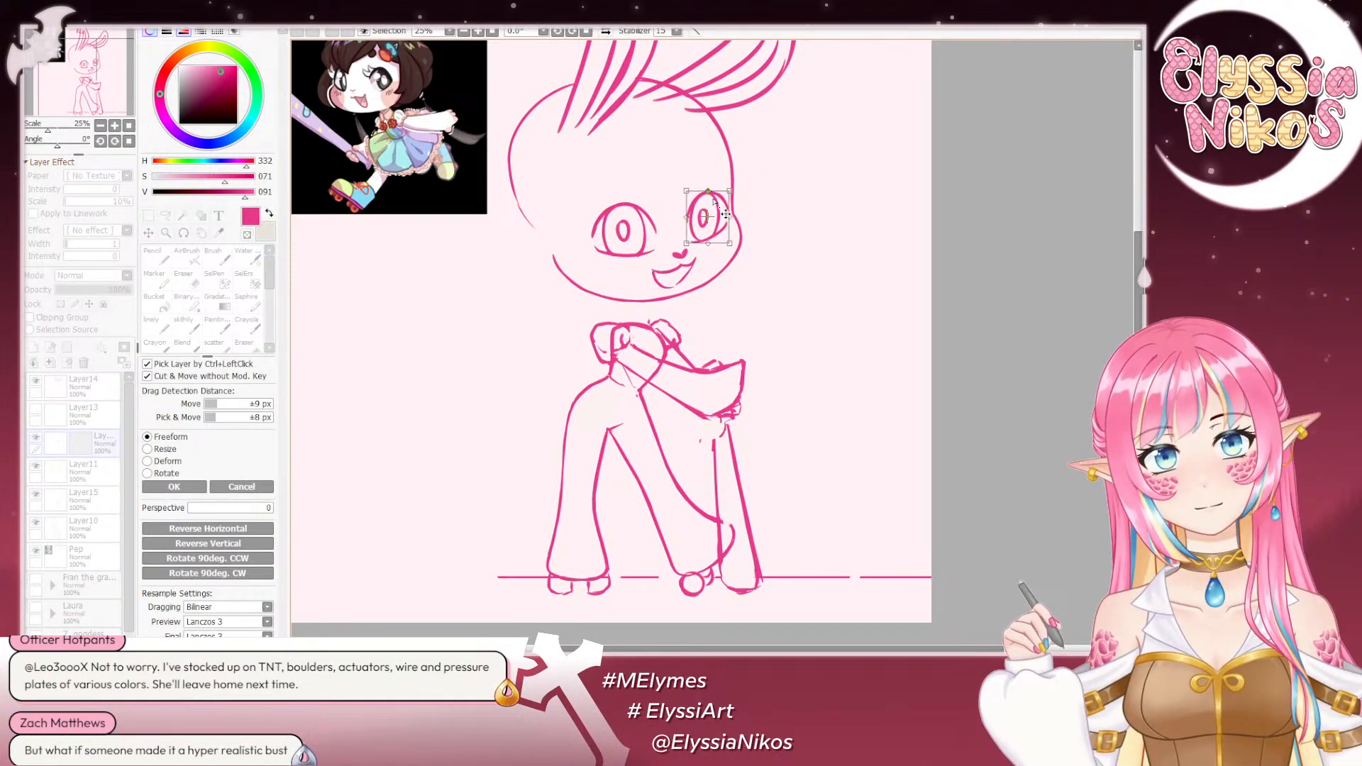
click(165, 462)
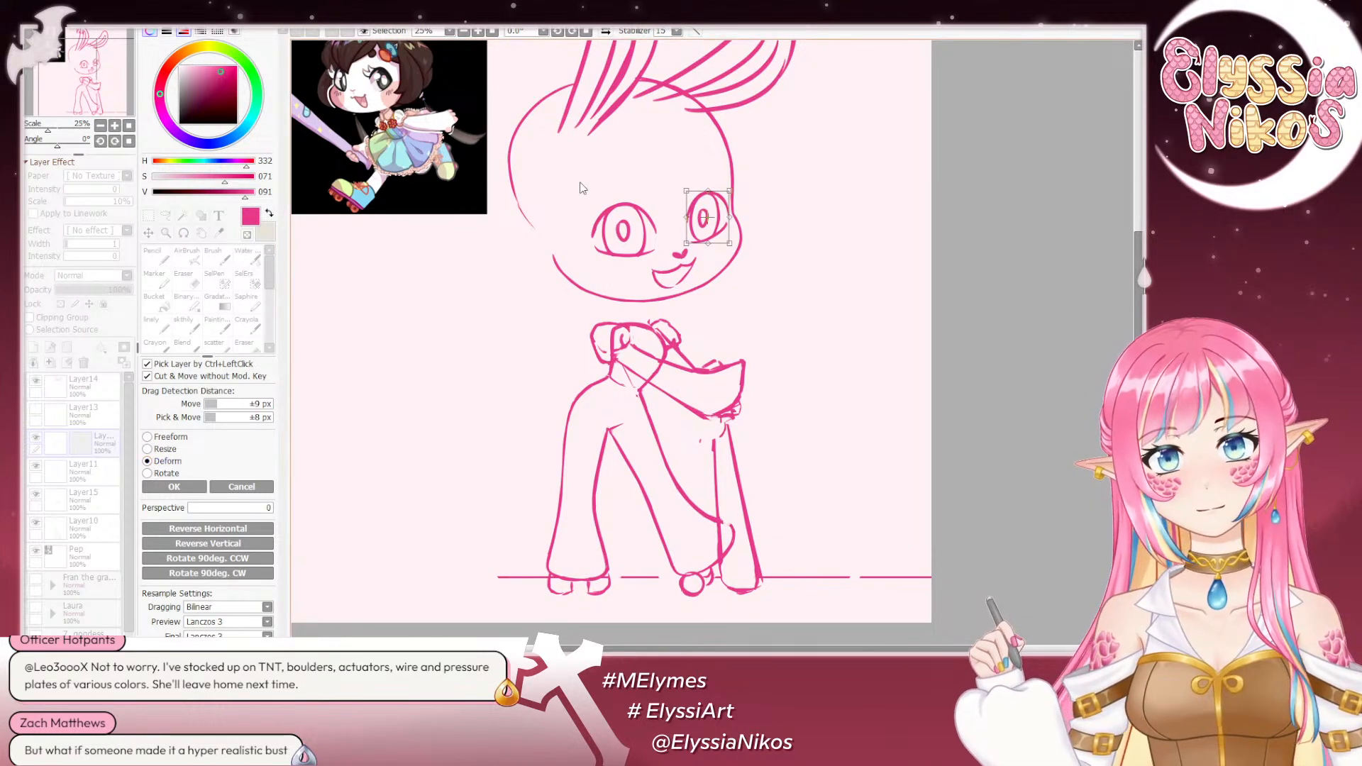
drag(685, 221, 688, 219)
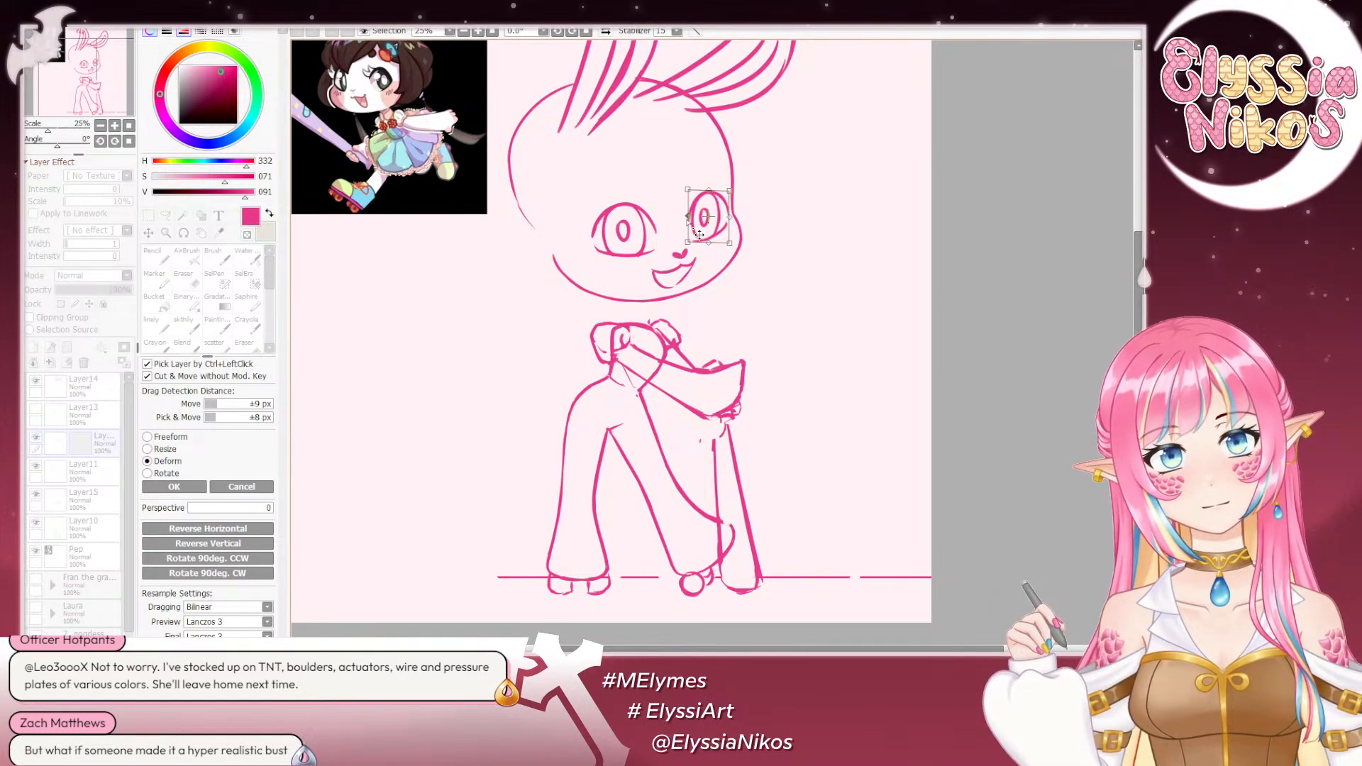
click(187, 487)
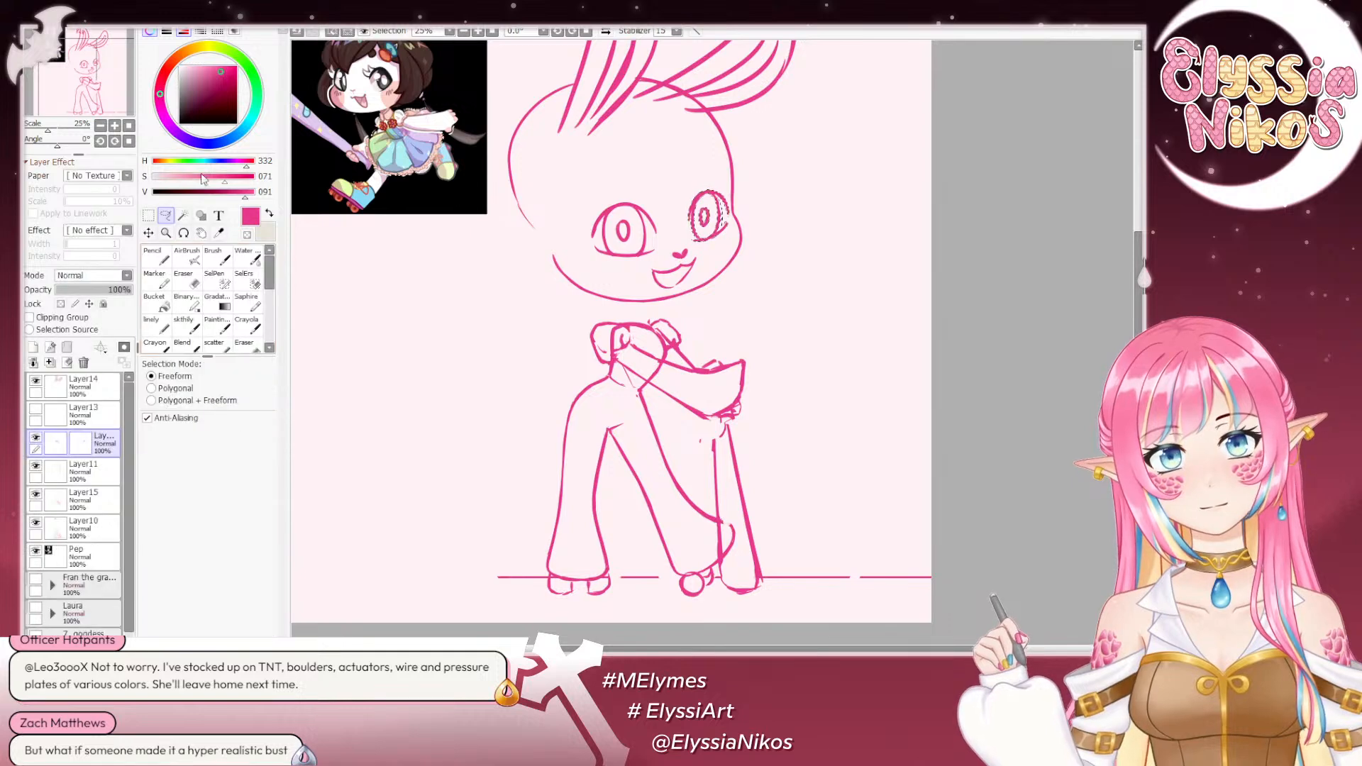
click(149, 214)
click(441, 301)
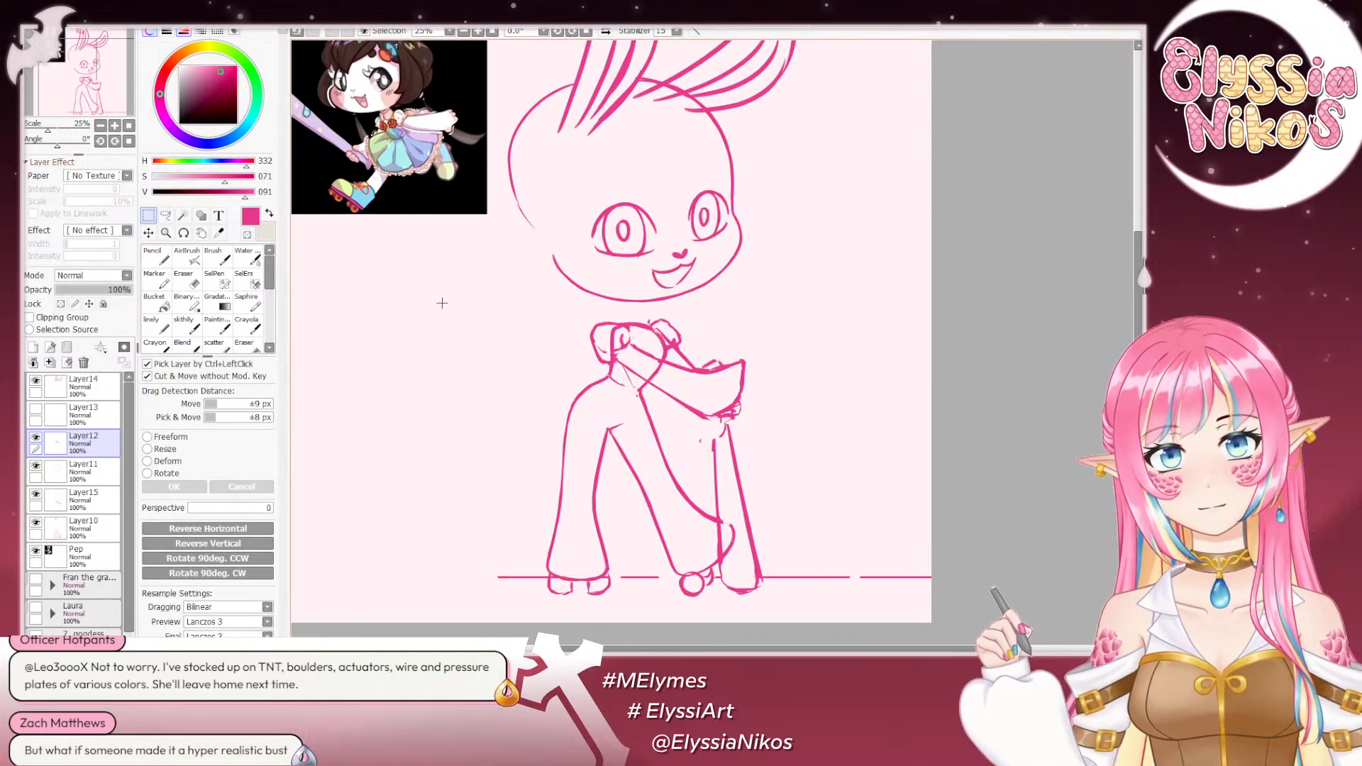
- Mirror the canvas view and compare the sketch before and after the far eye adjustment by undoing and redoing it
click(100, 125)
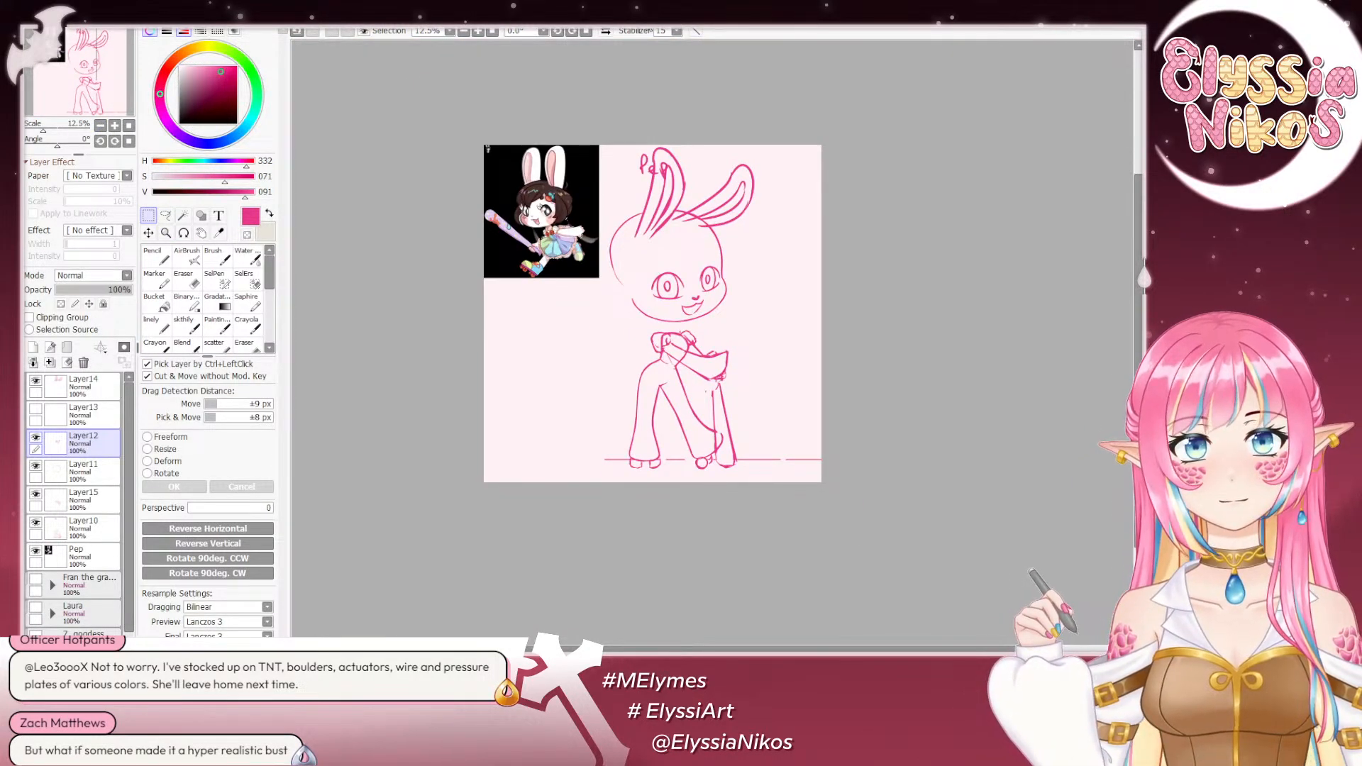
click(605, 31)
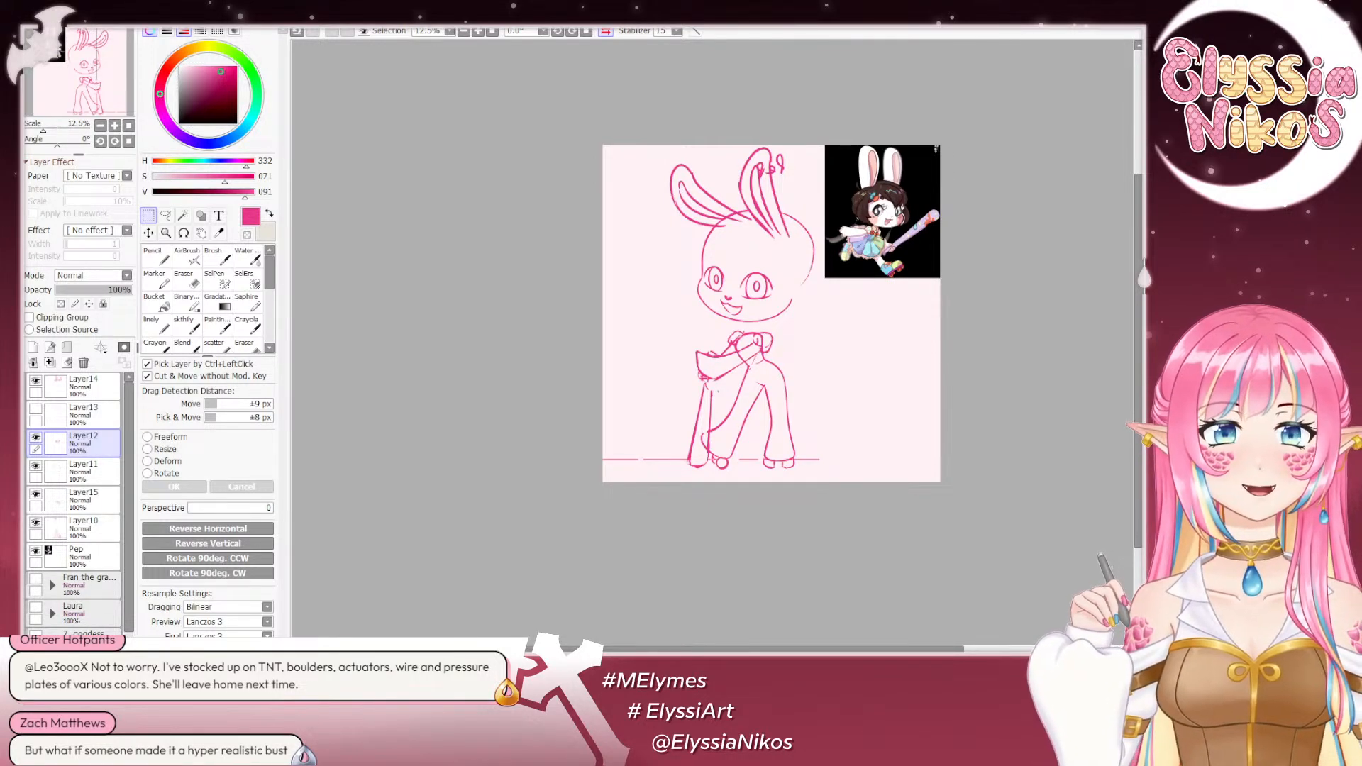
scroll(738, 295, up, 1)
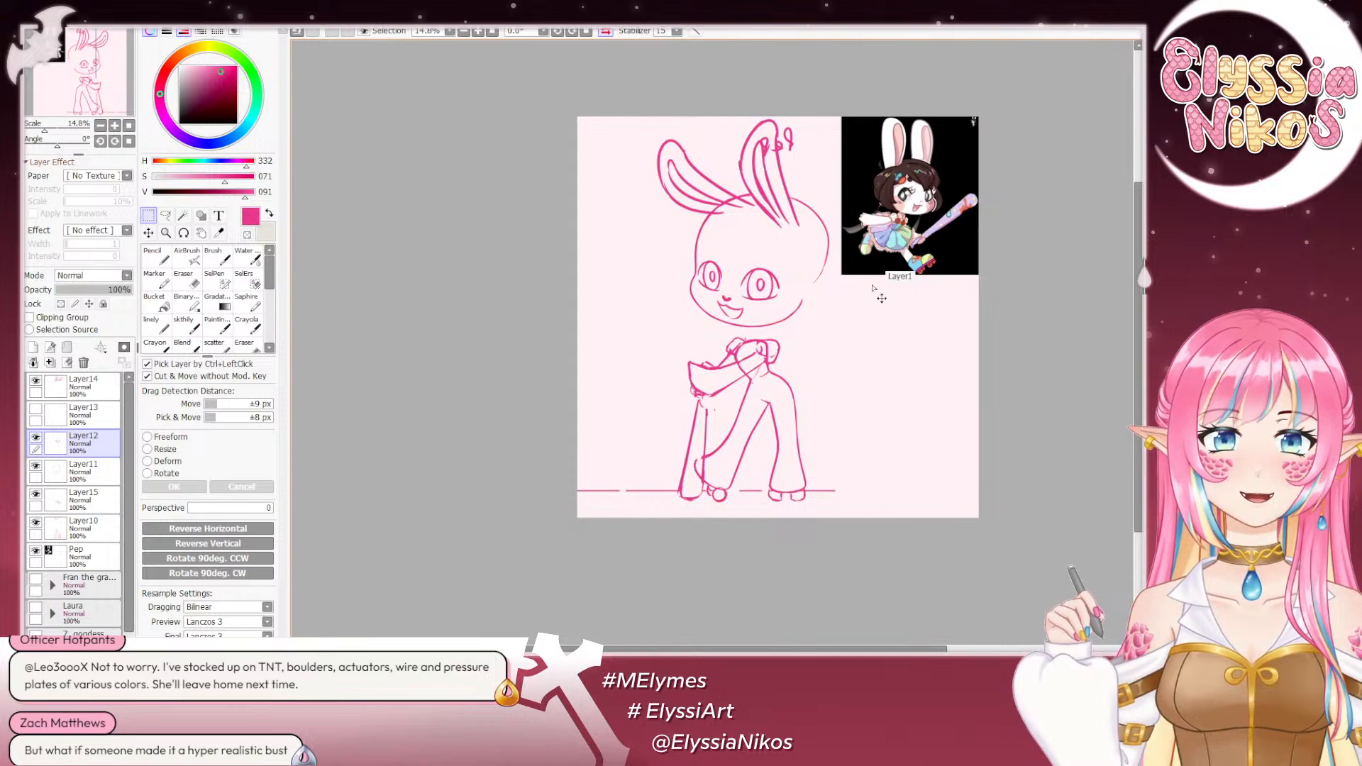
key(ctrl+z)
key(ctrl+z)
key(ctrl+y)
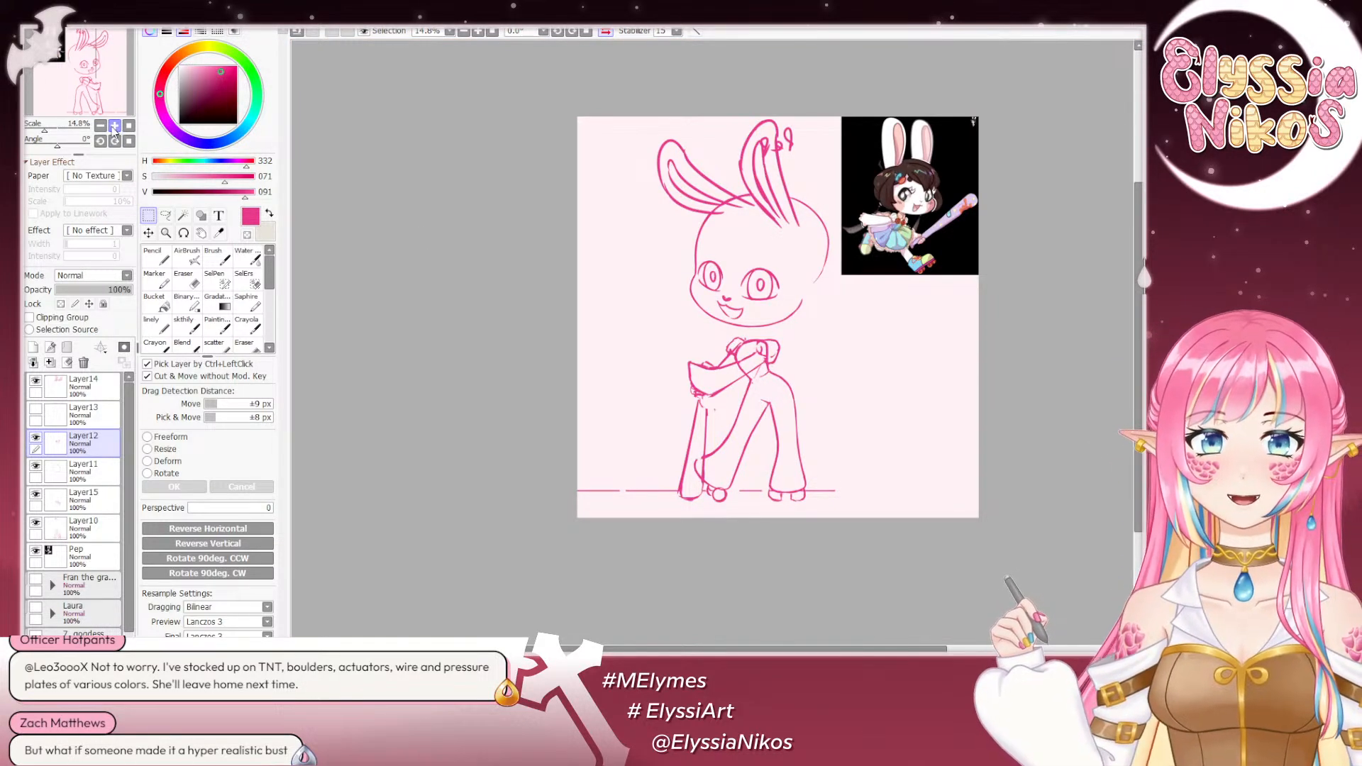
- Try a stroke on the near eye with the sketch brush at size 35, and undo it
click(188, 325)
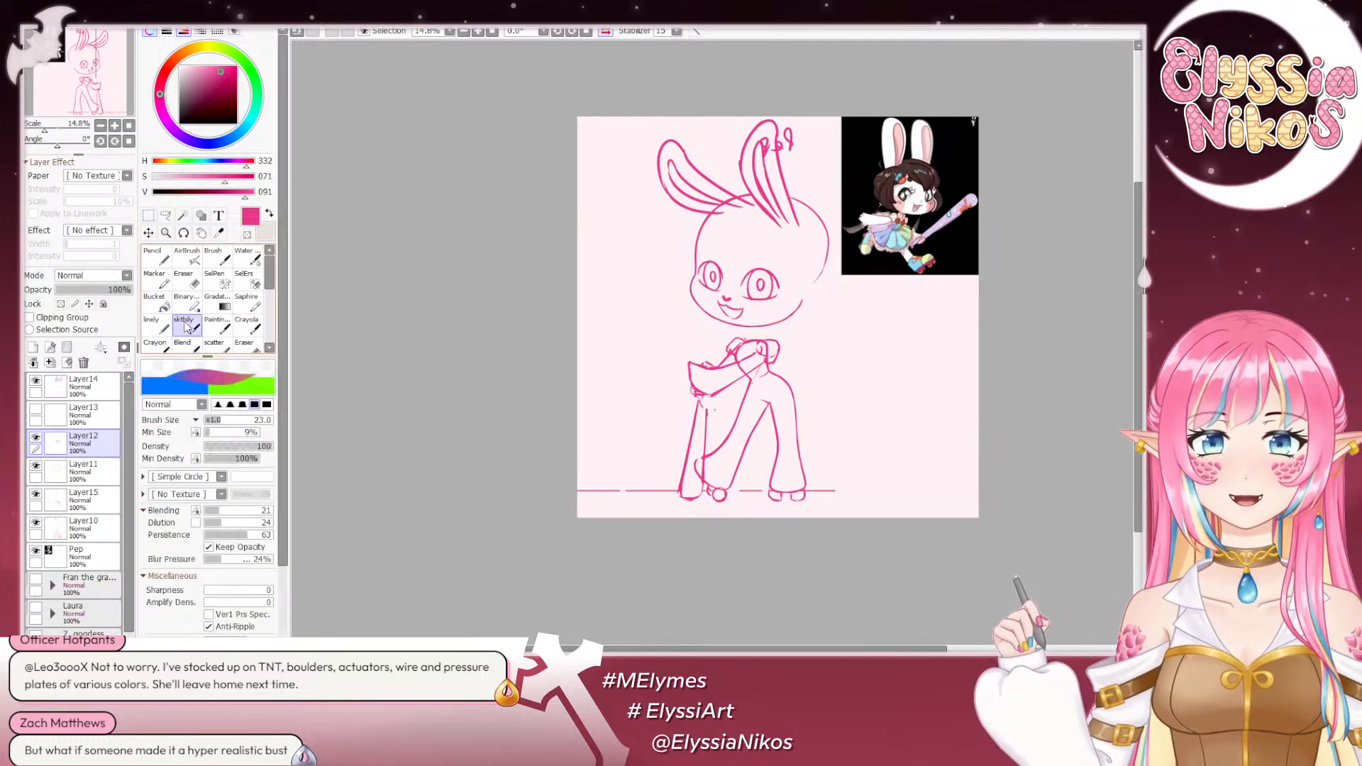
click(115, 126)
click(114, 126)
drag(656, 298, 492, 256)
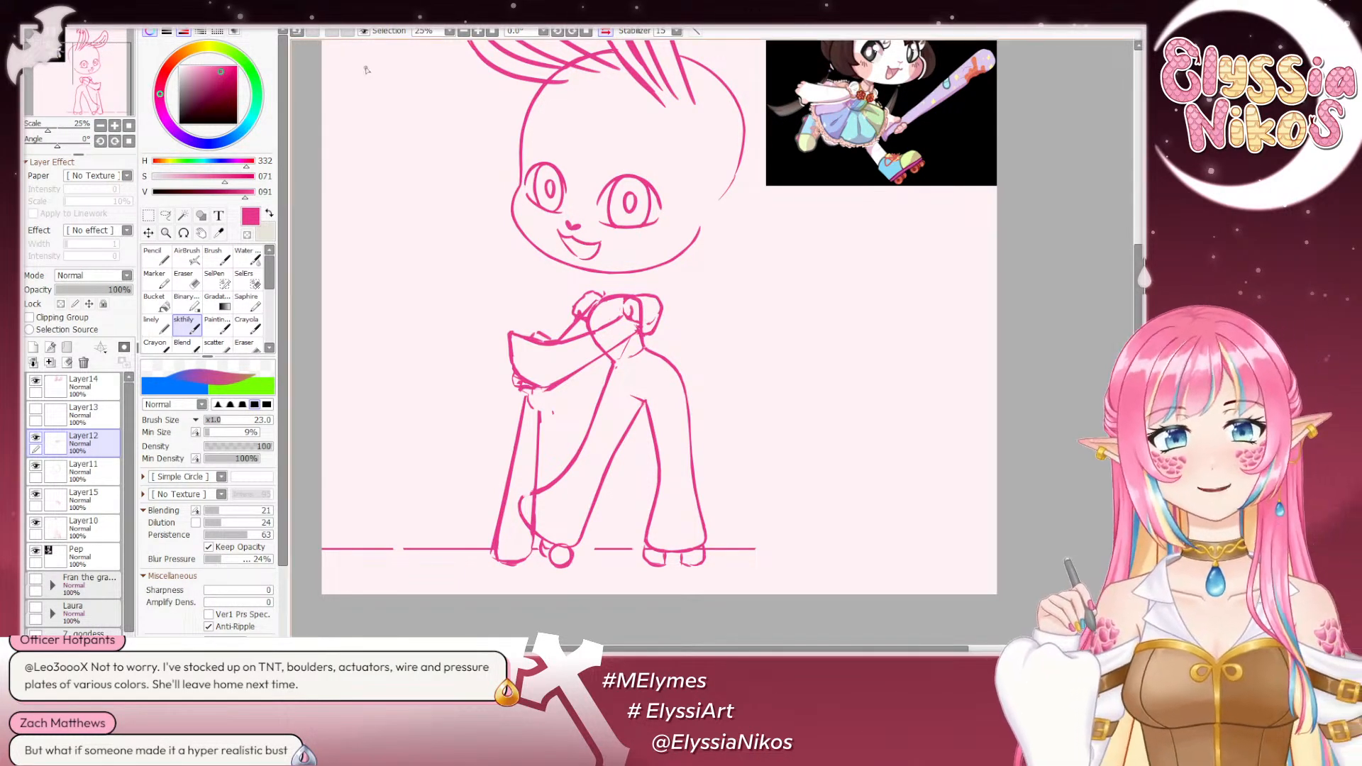
key(bracketright)
key(bracketright)
key(bracketright)
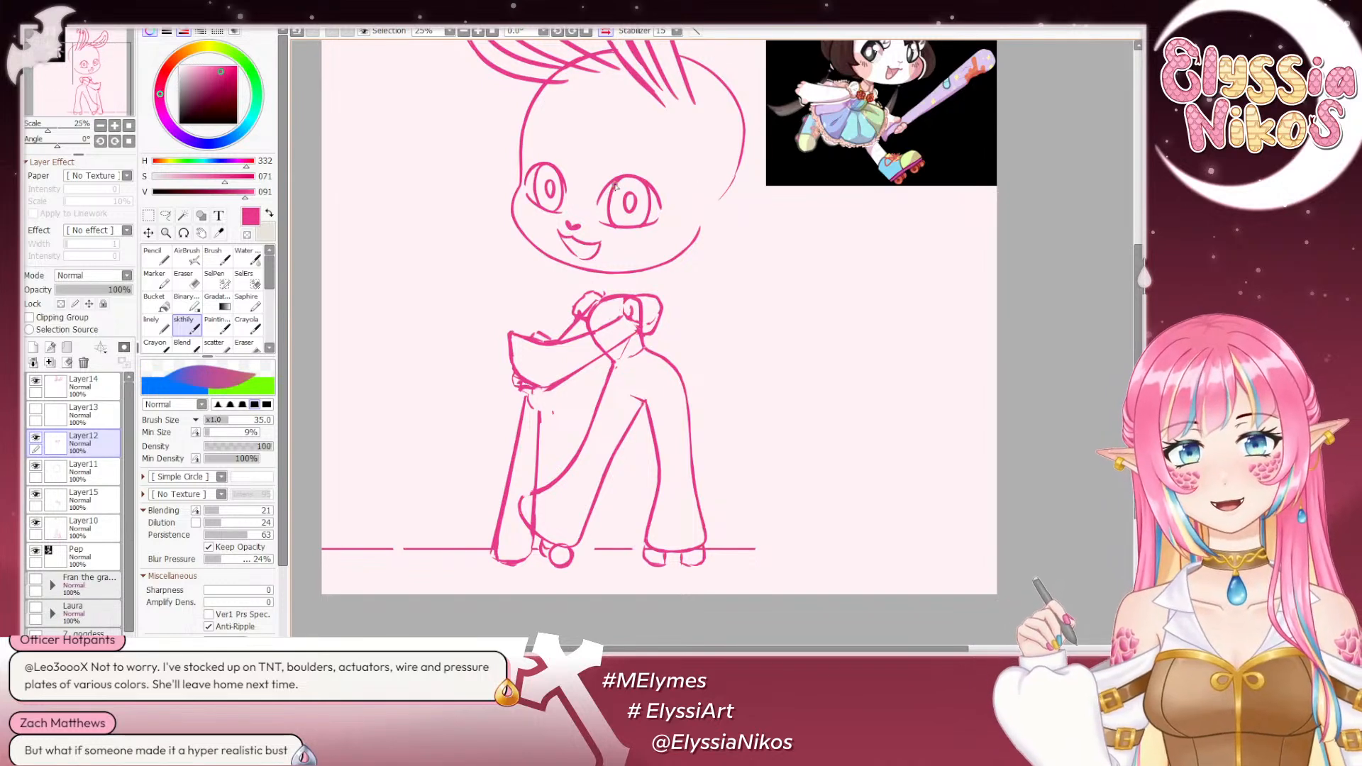
key(ctrl+z)
- Try to redraw the inner edge of the near eye with the sketch brush at size 21, and undo the strokes
key(bracketleft)
key(bracketleft)
key(bracketleft)
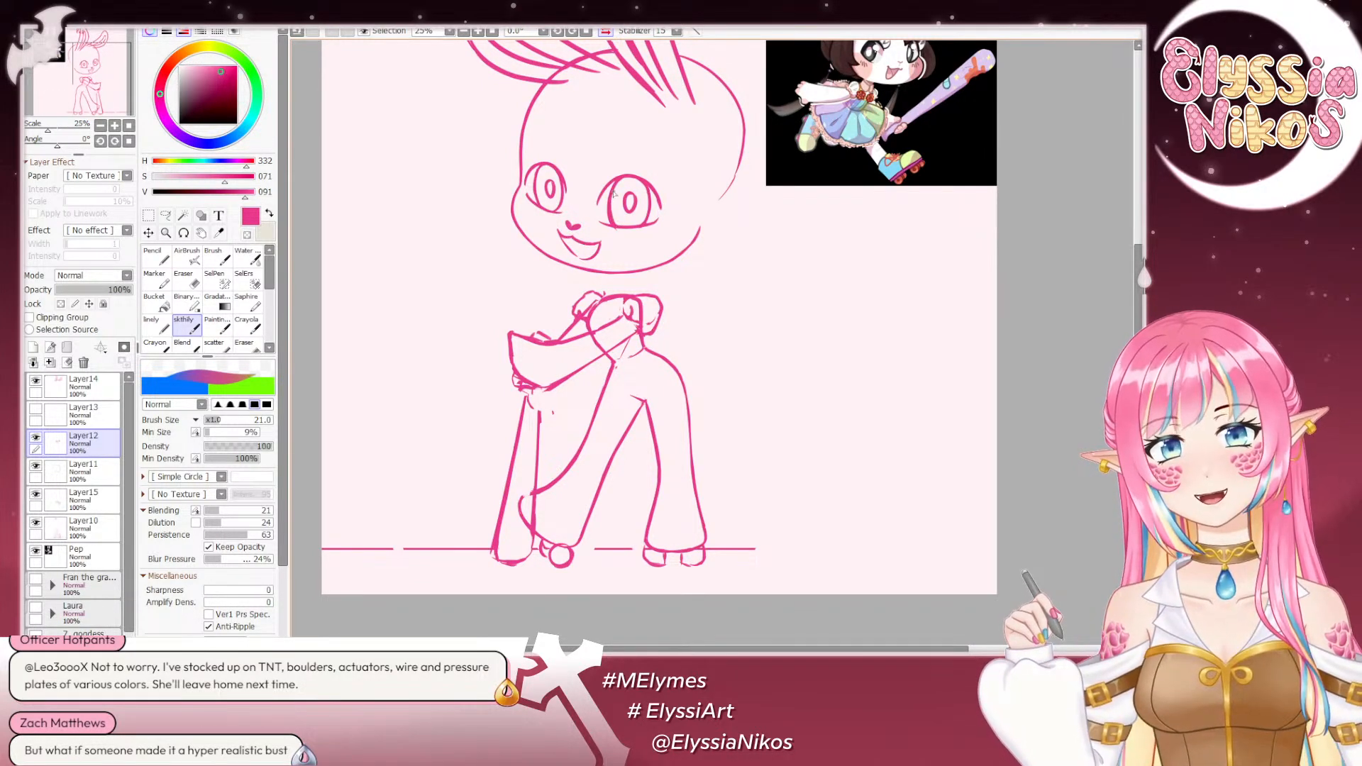
key(ctrl+z)
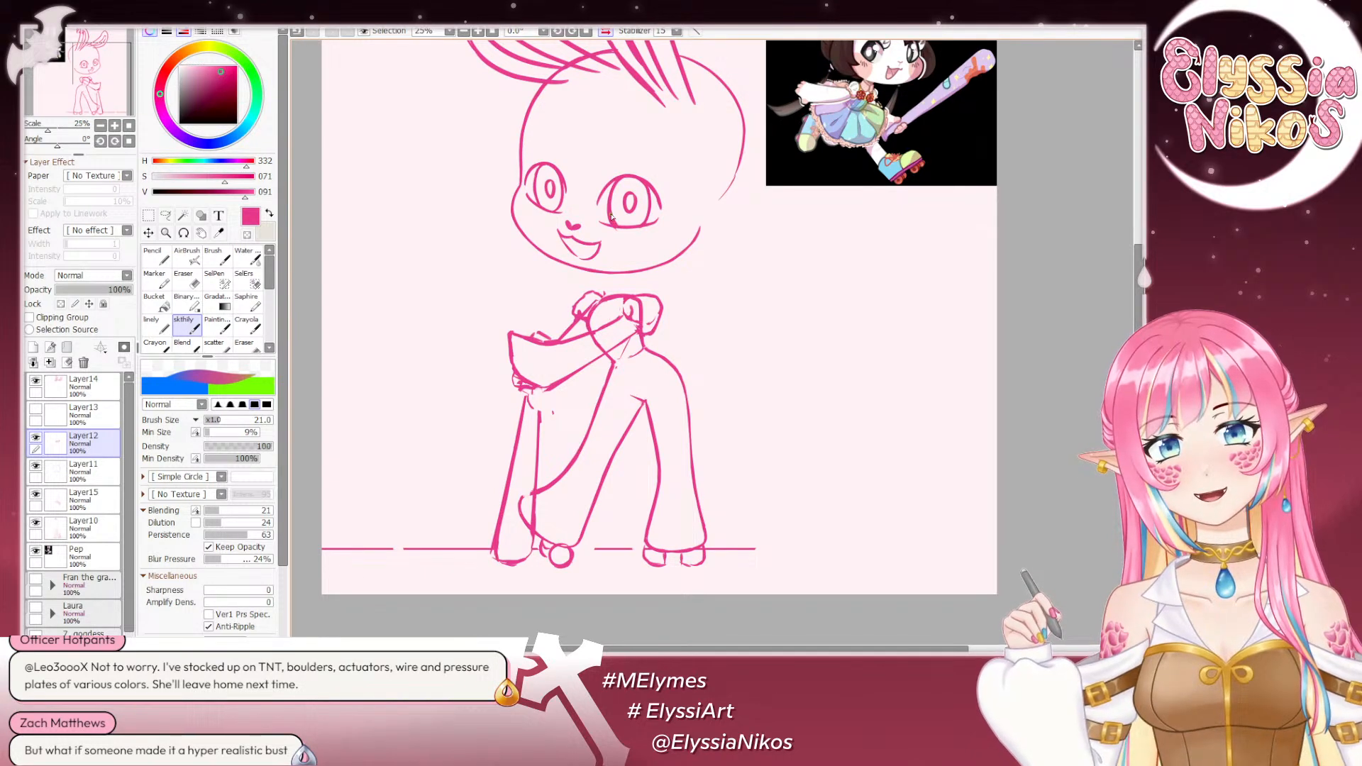
key(ctrl+z)
mouse_move(614, 193)
mouse_down()
mouse_move(614, 221)
mouse_move(644, 221)
mouse_move(611, 215)
mouse_up()
key(ctrl+z)
key(ctrl+z)
key(ctrl+z)
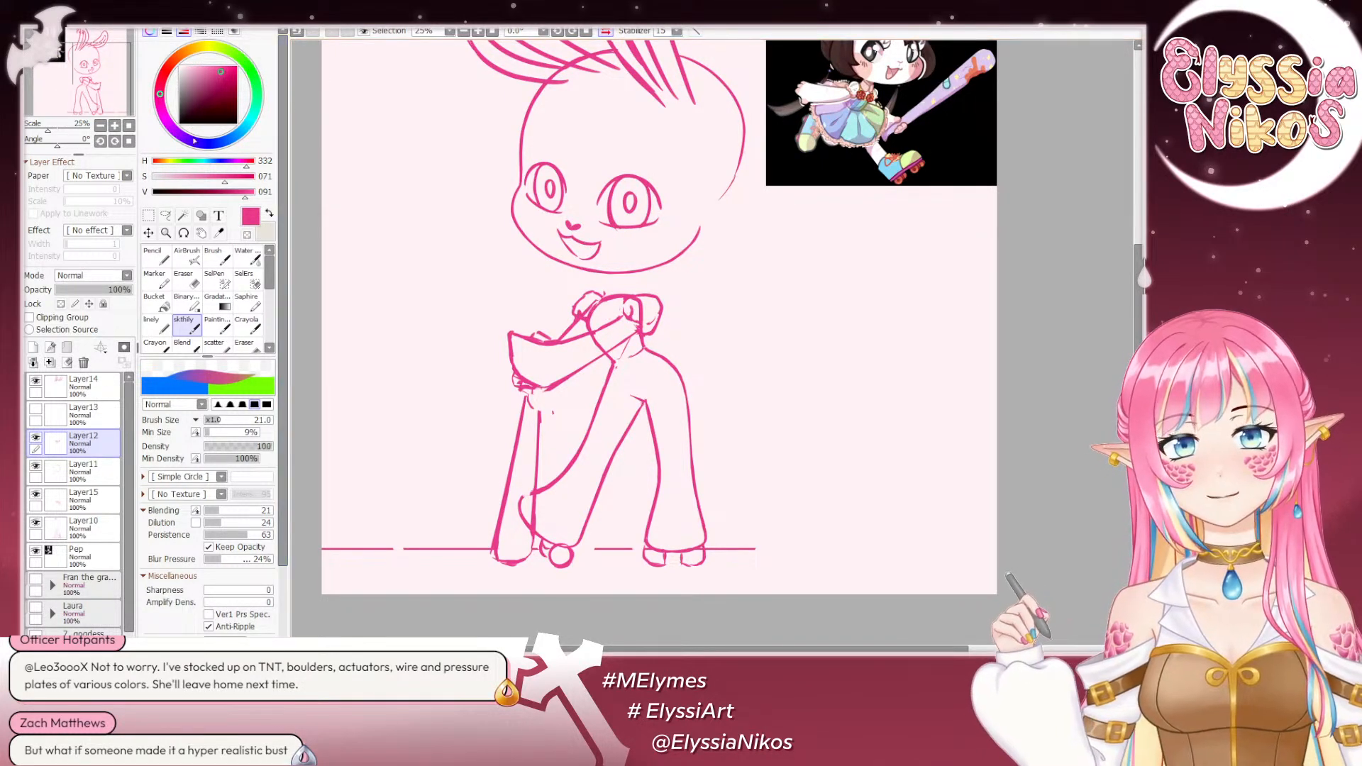
- In the unmirrored view, lasso the far eye, adjust it slightly with a Freeform transform, and clear the selection
click(190, 278)
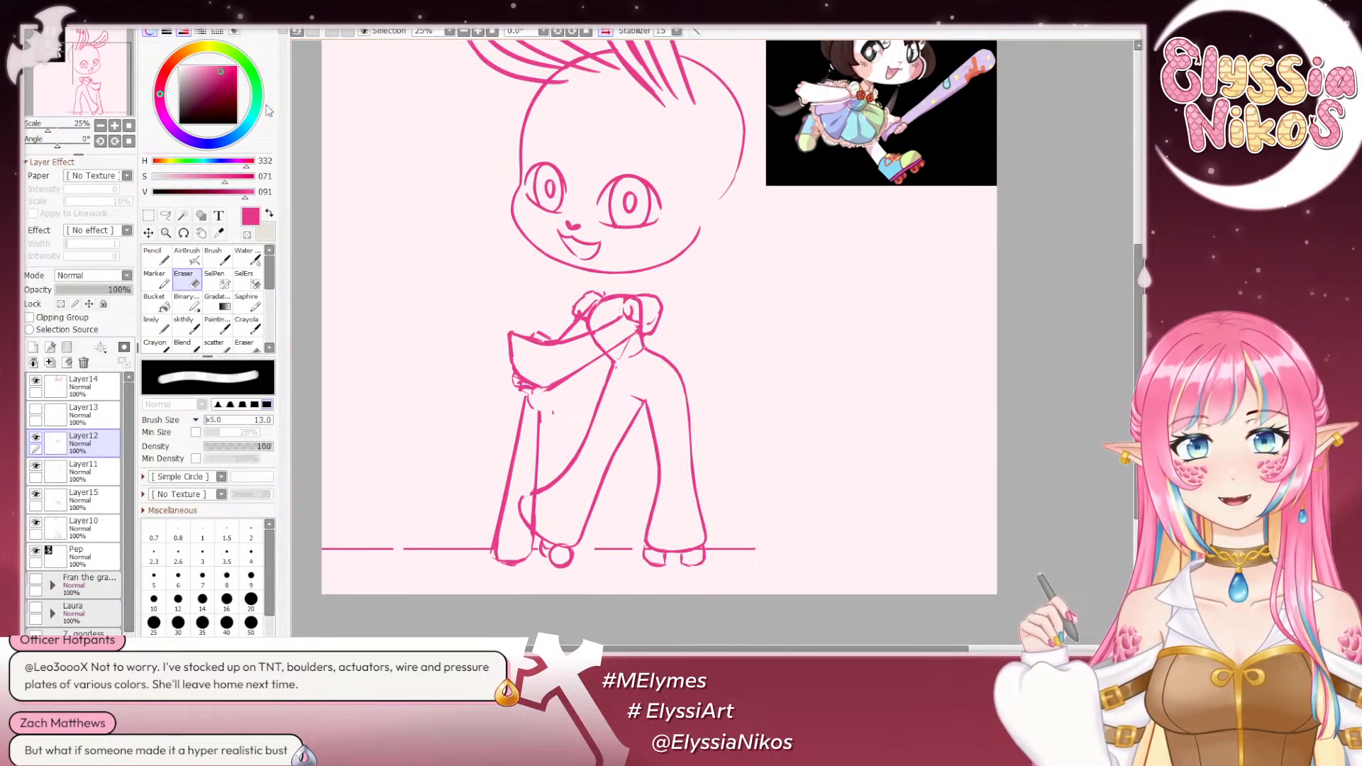
click(100, 126)
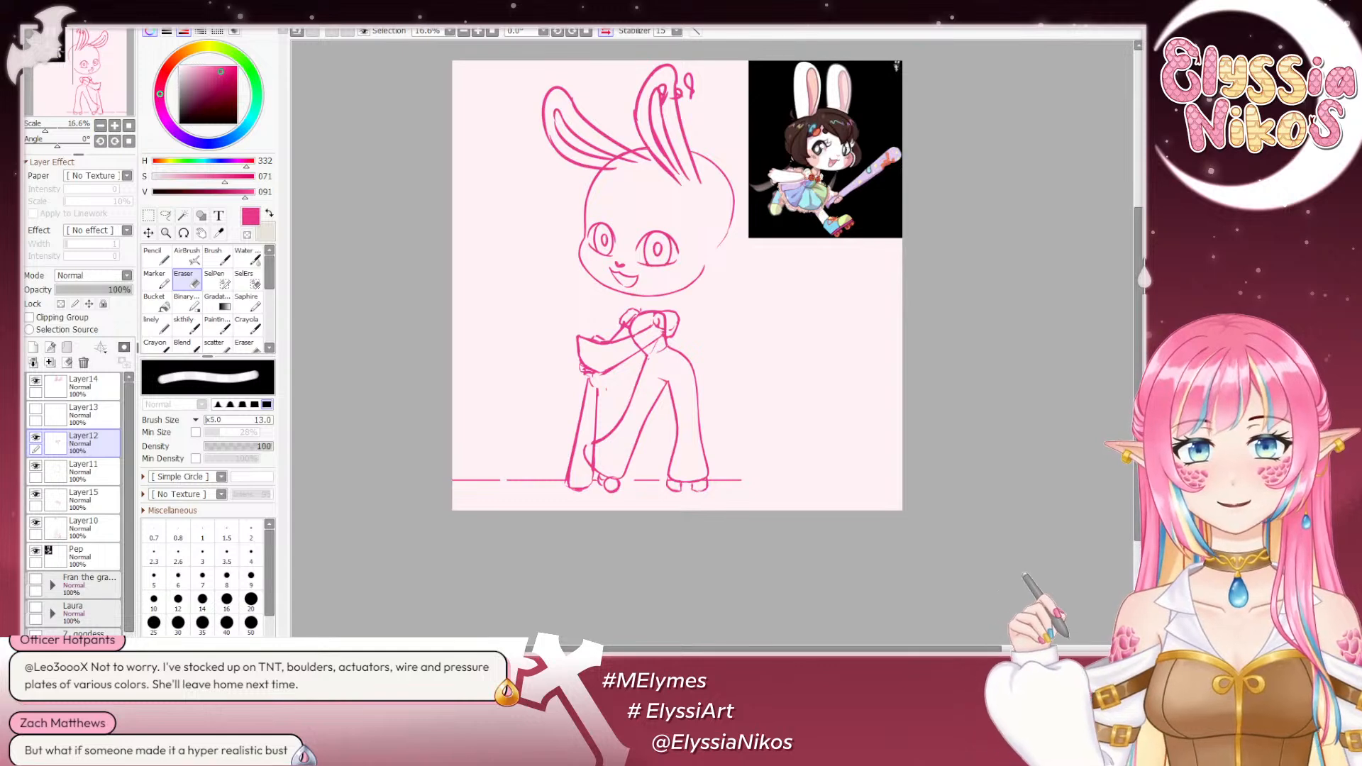
click(606, 31)
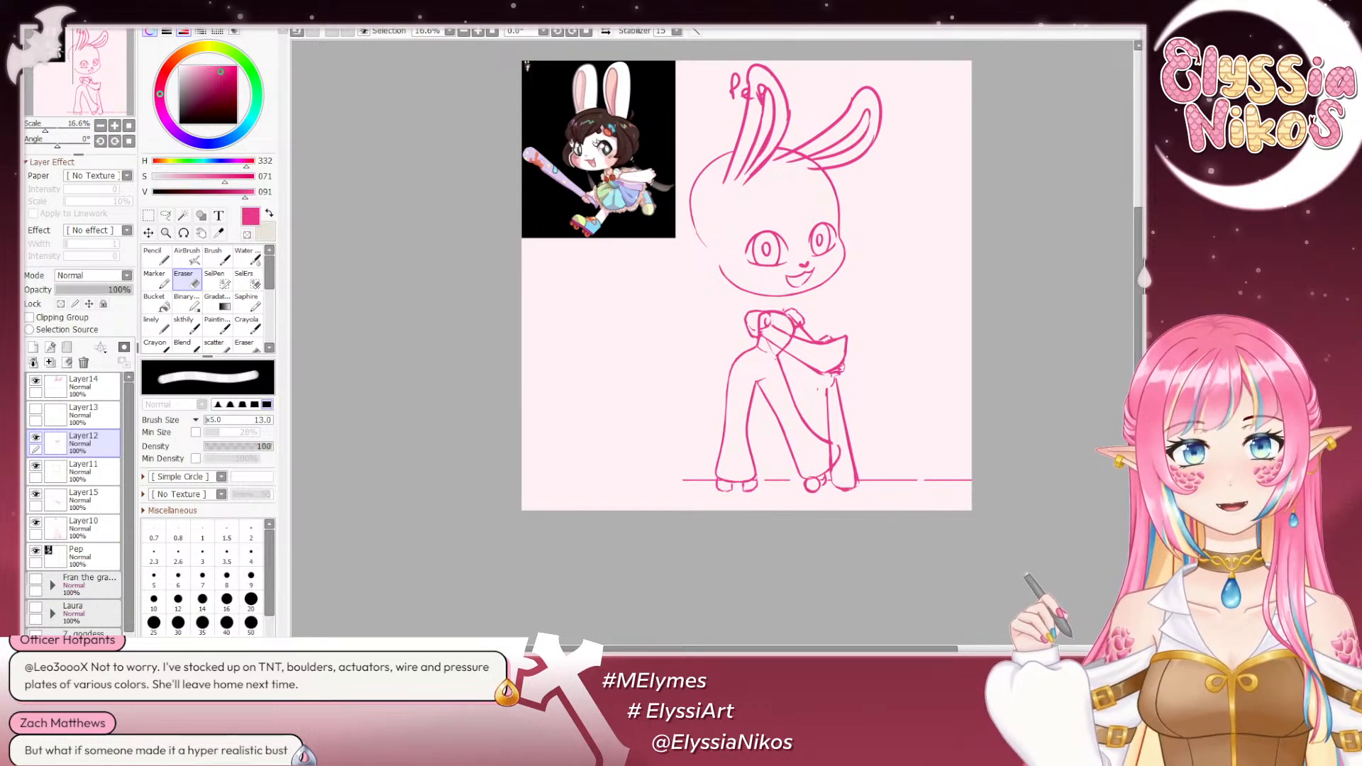
key(l)
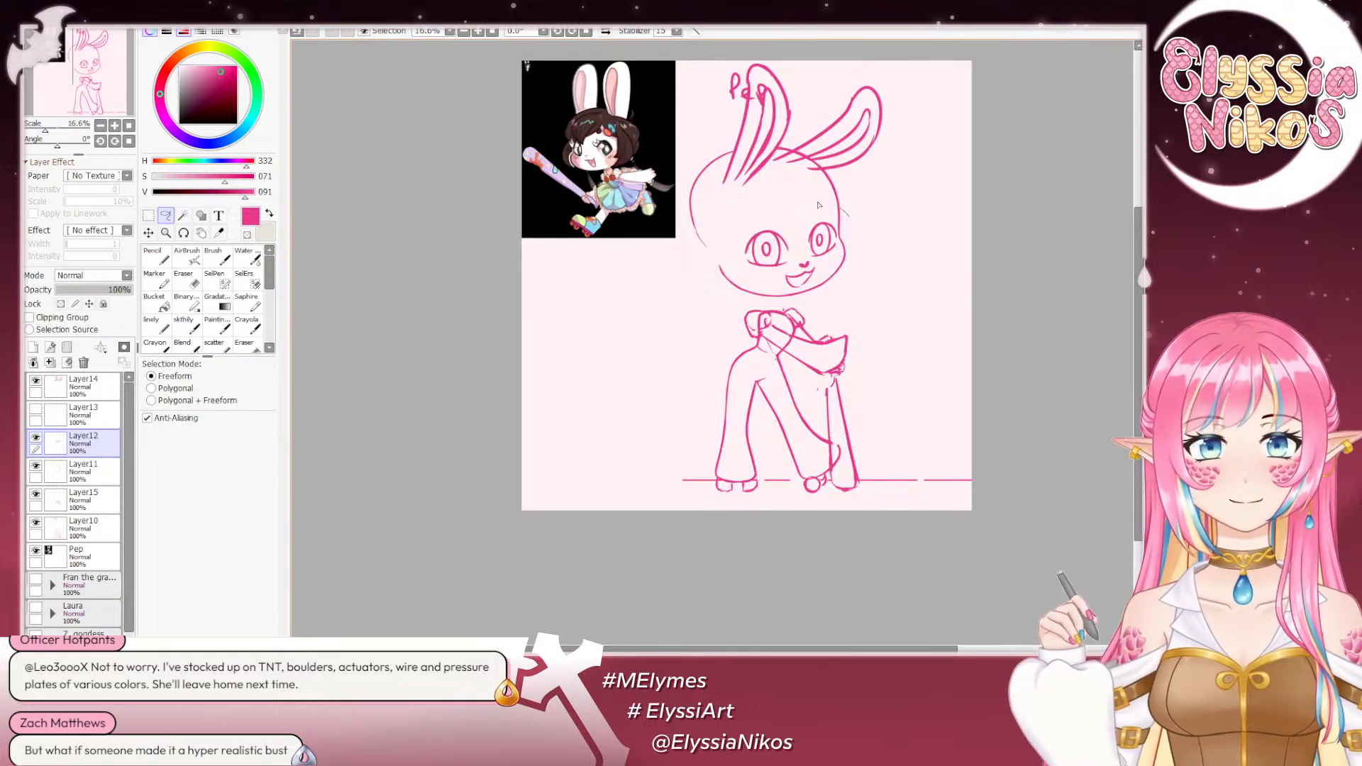
mouse_move(818, 205)
mouse_down()
mouse_move(826, 261)
mouse_move(812, 225)
mouse_up()
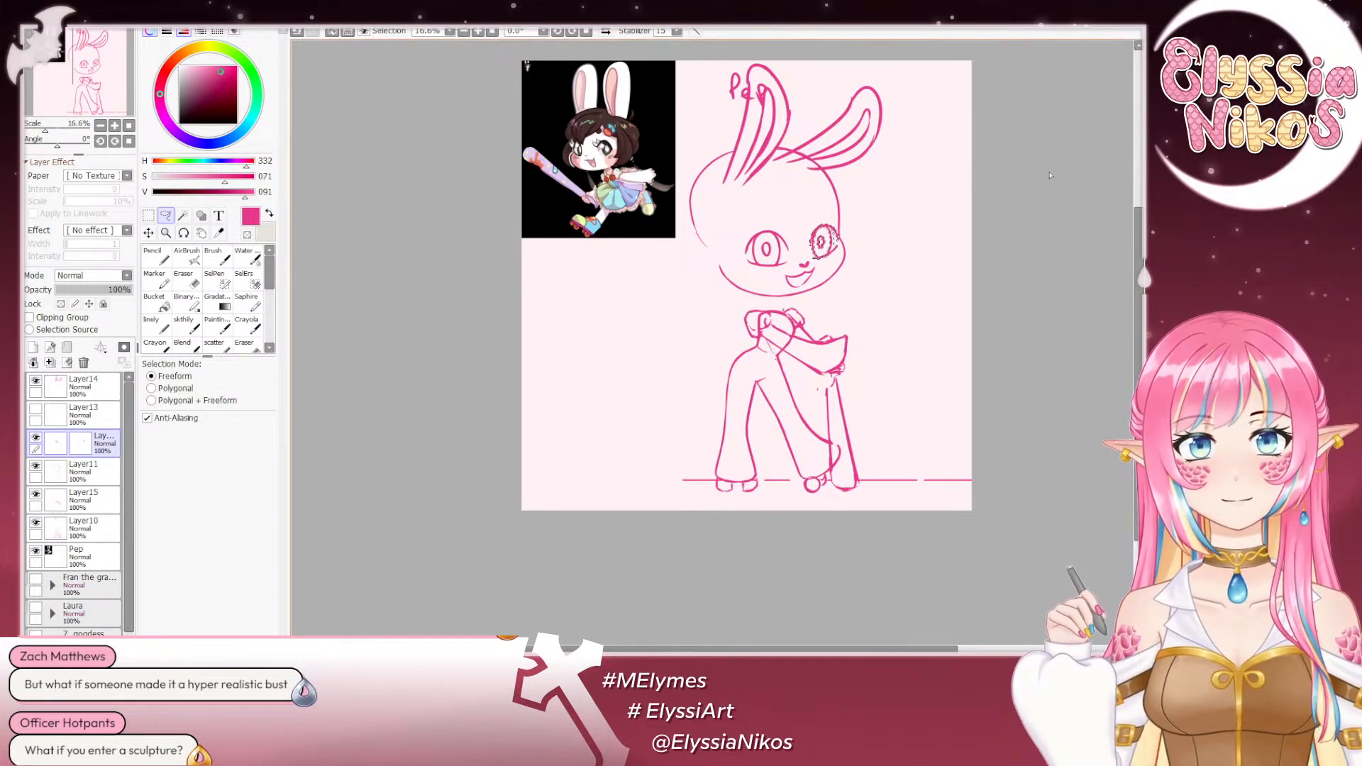
key(ctrl+t)
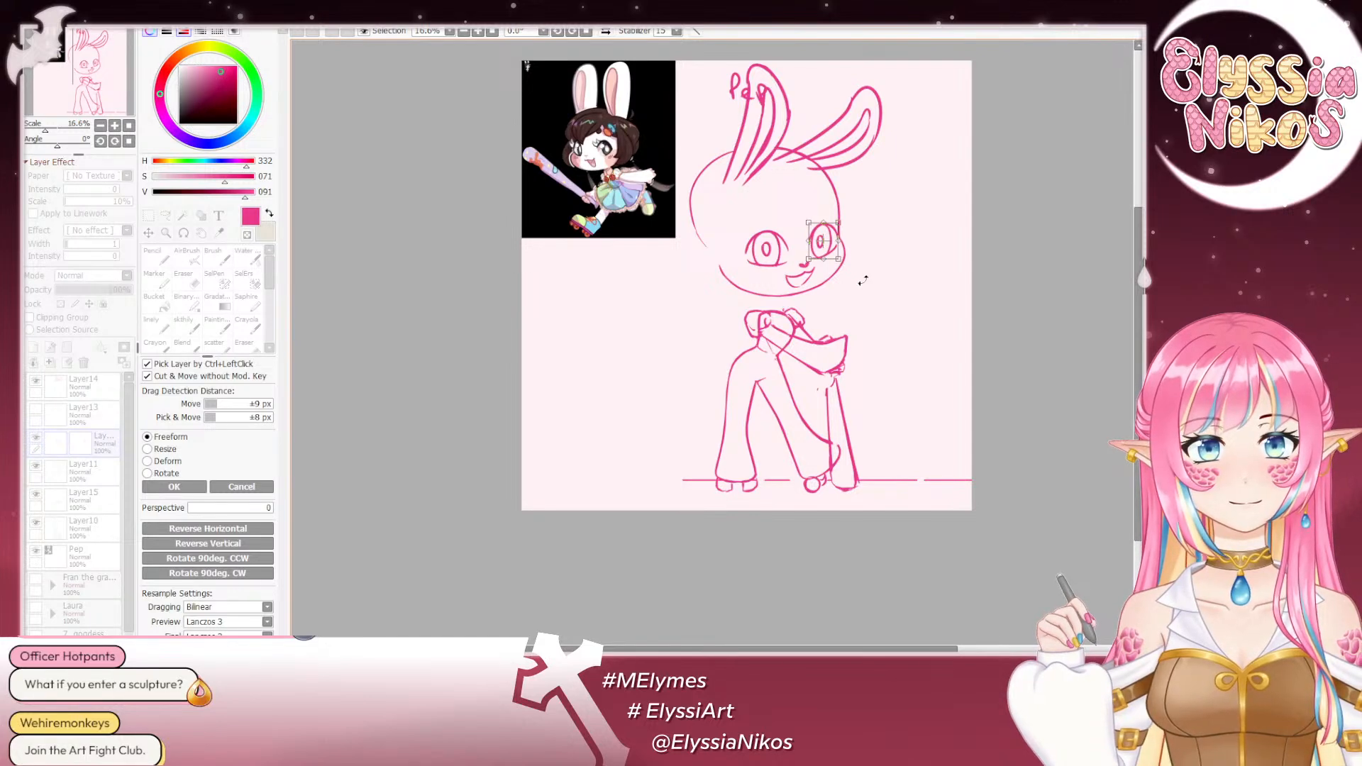
click(173, 486)
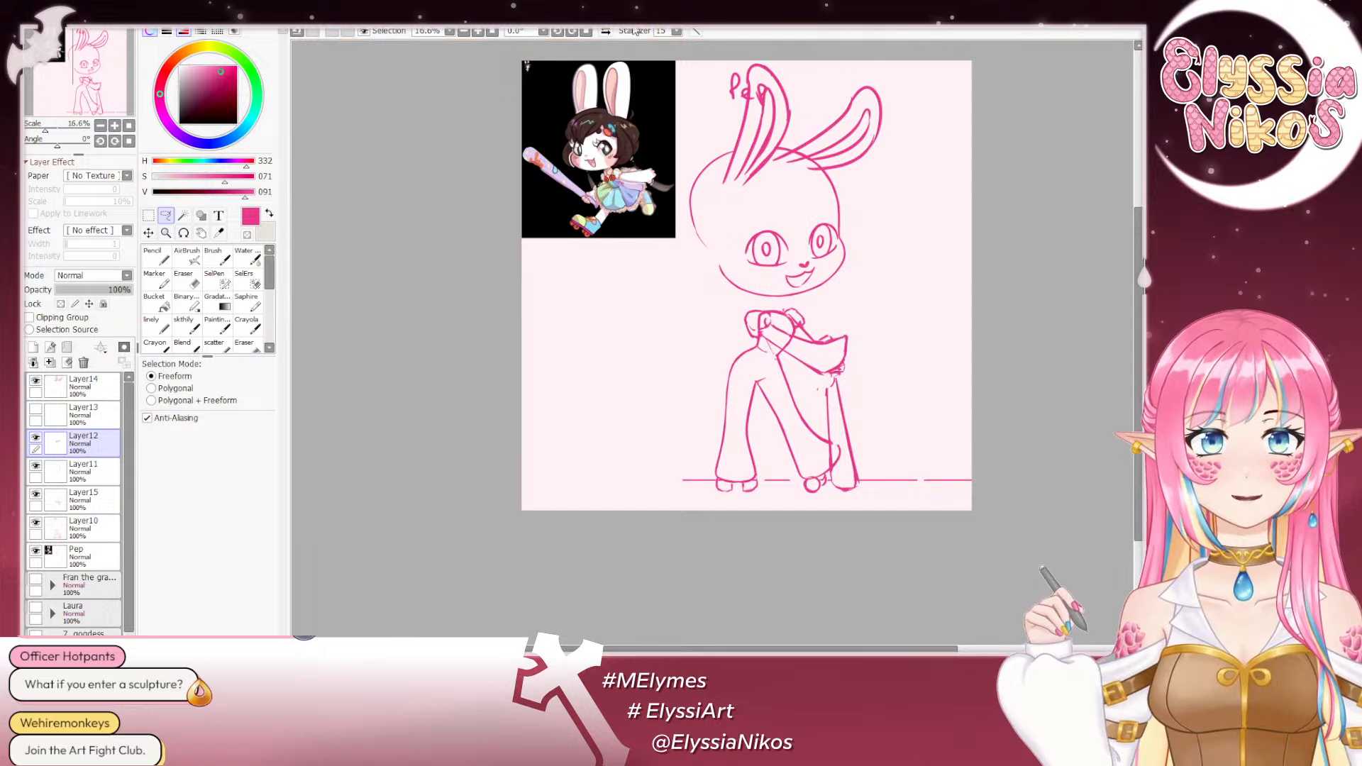
- In the mirrored view, lasso the far eye's pupil and nudge it slightly left and up
click(607, 31)
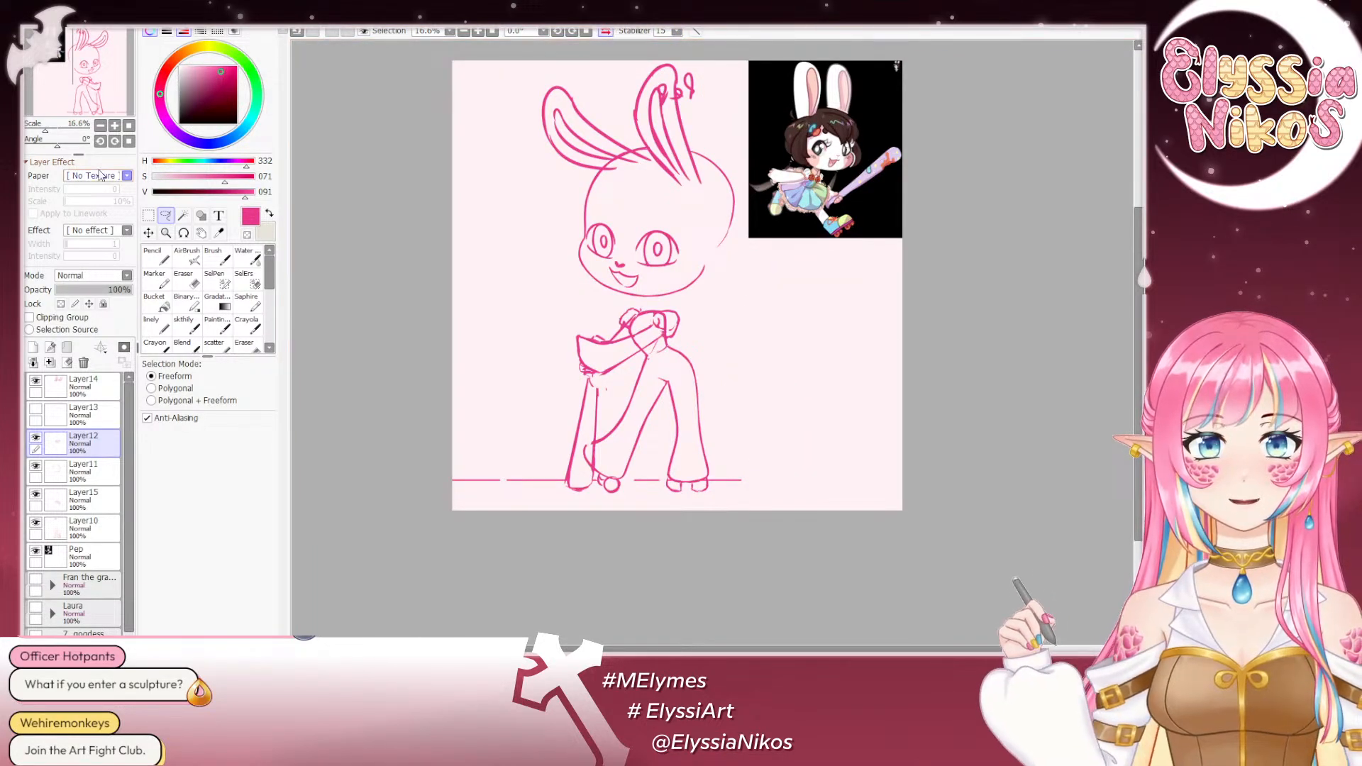
click(115, 126)
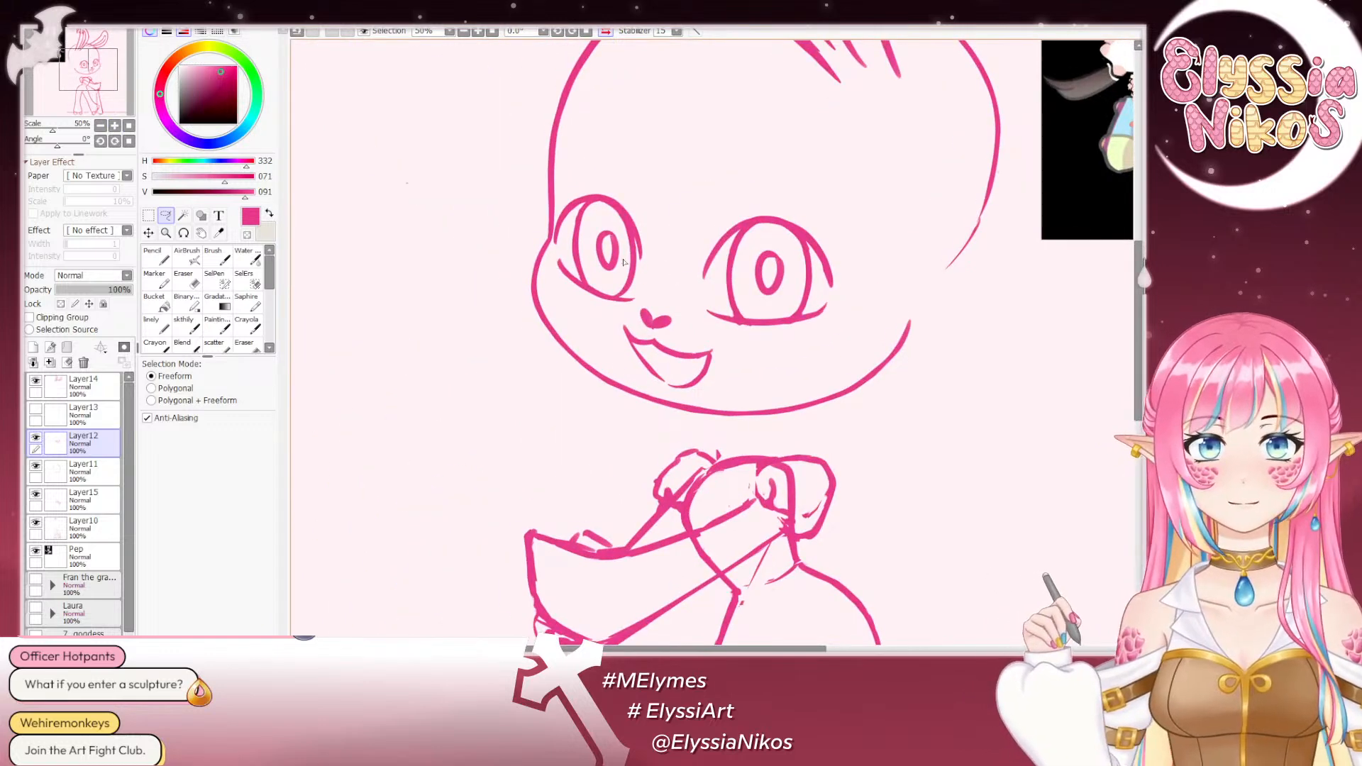
mouse_move(625, 262)
mouse_down()
mouse_move(588, 264)
mouse_move(619, 281)
mouse_up()
drag(620, 210, 618, 208)
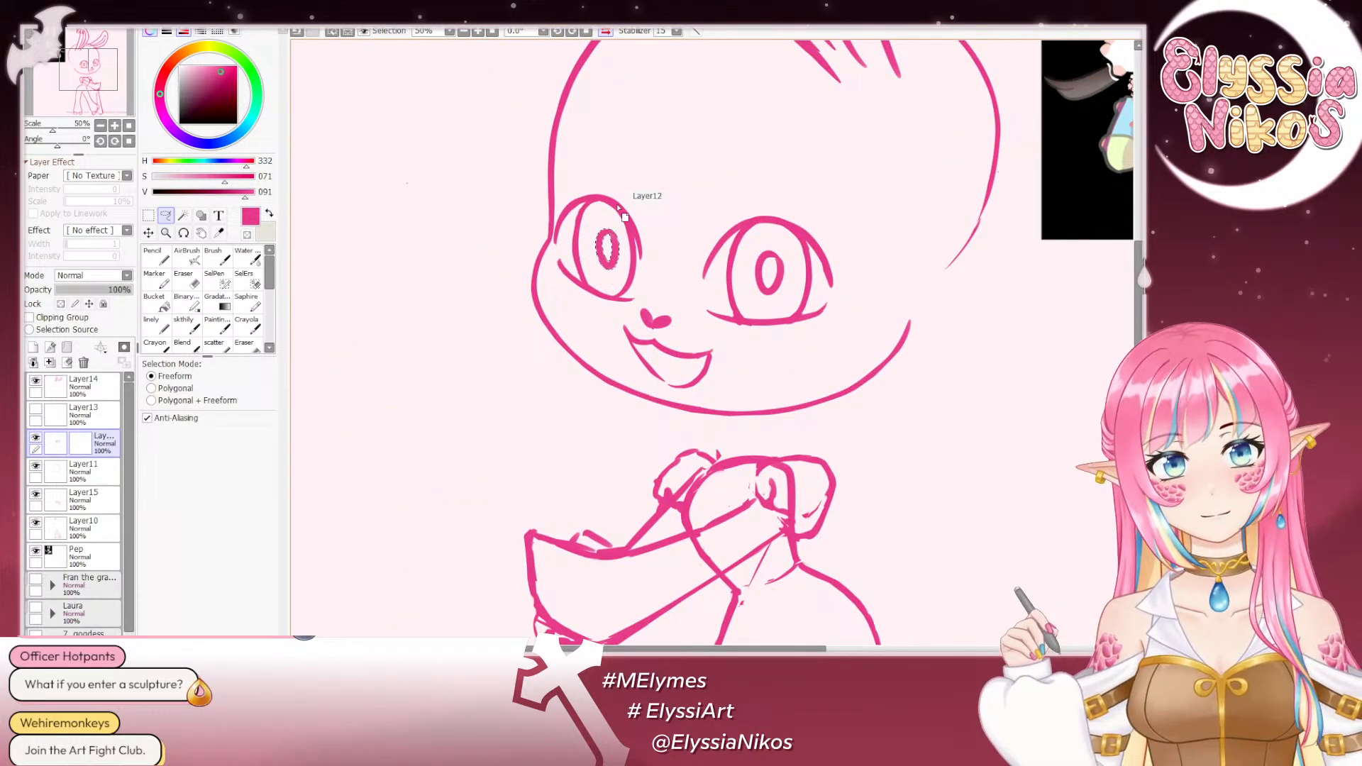
key(ctrl+Left)
key(ctrl+Left)
key(ctrl+Left)
key(ctrl+Up)
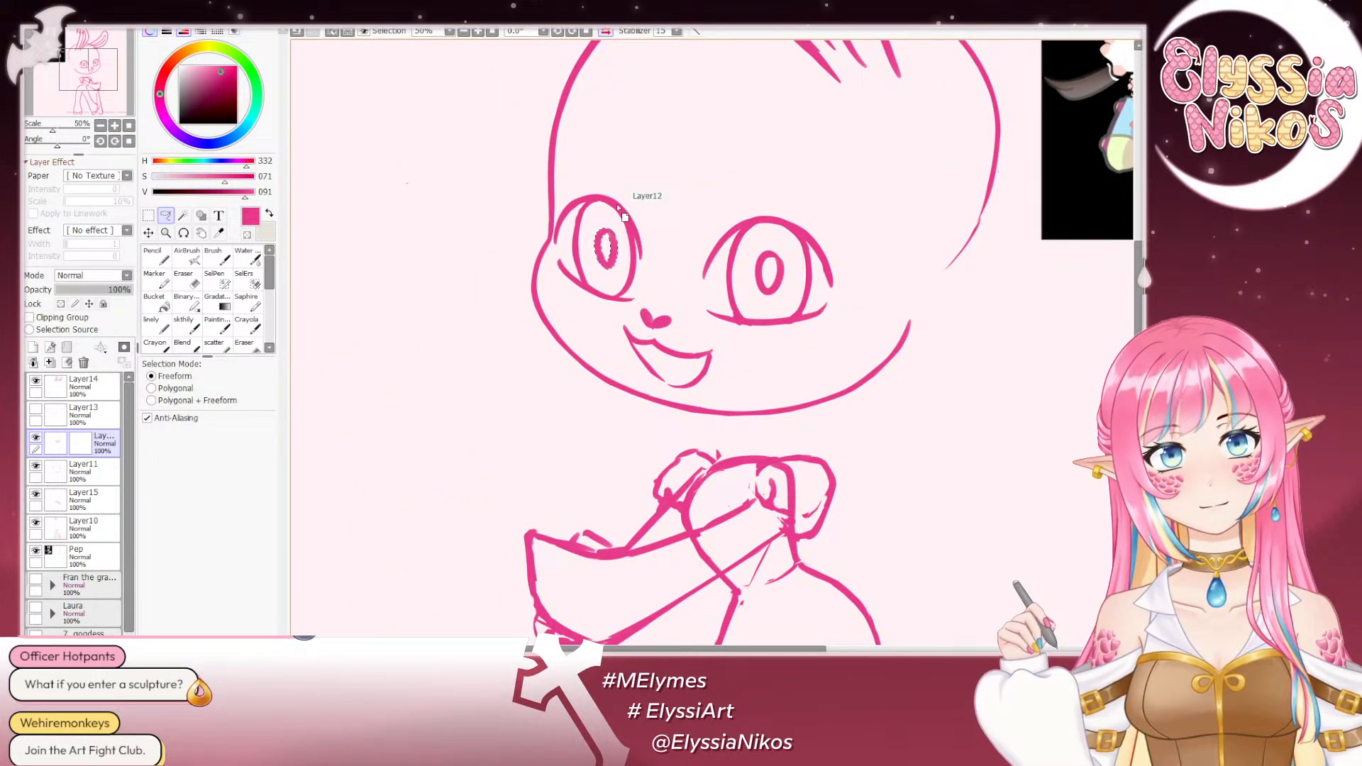
- Clear the pupil selection and flip the canvas back to the unmirrored view to check the whole sketch
click(101, 126)
click(100, 126)
click(100, 127)
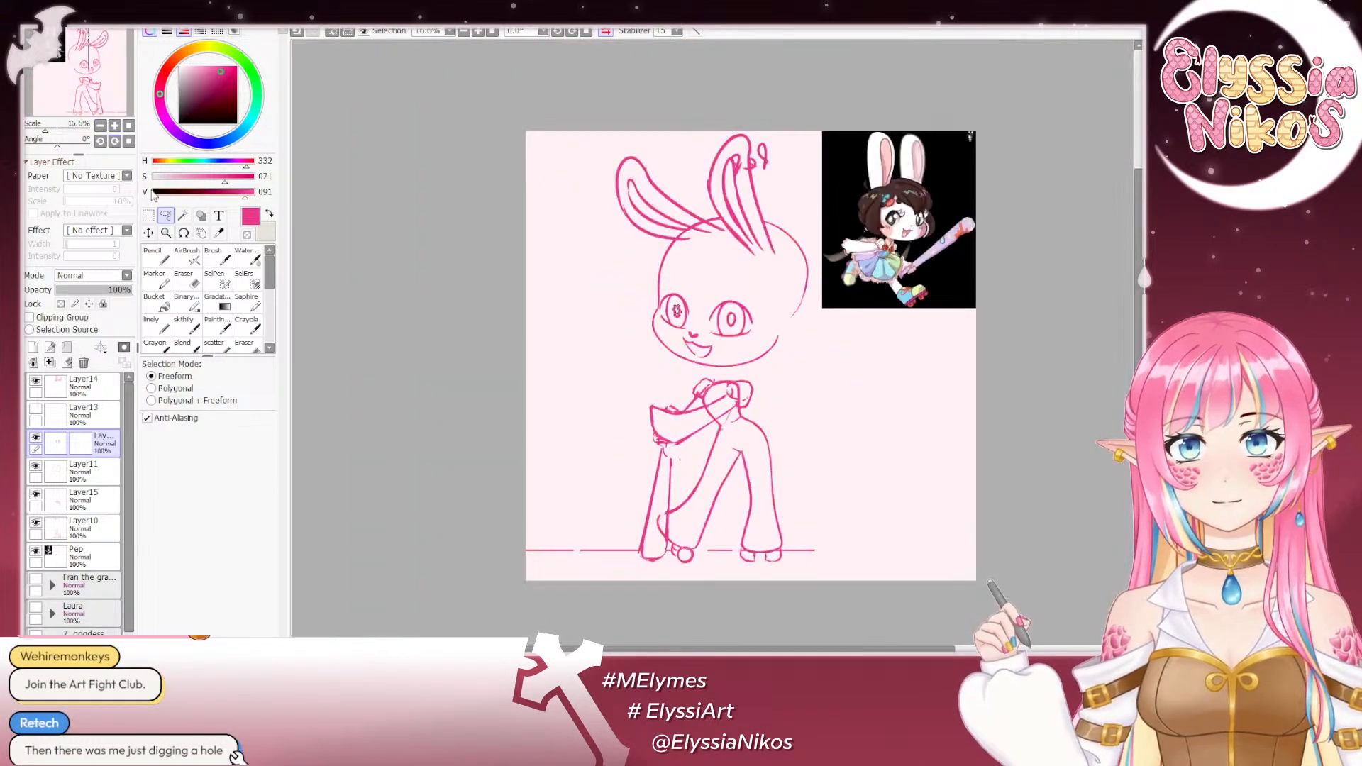
click(148, 233)
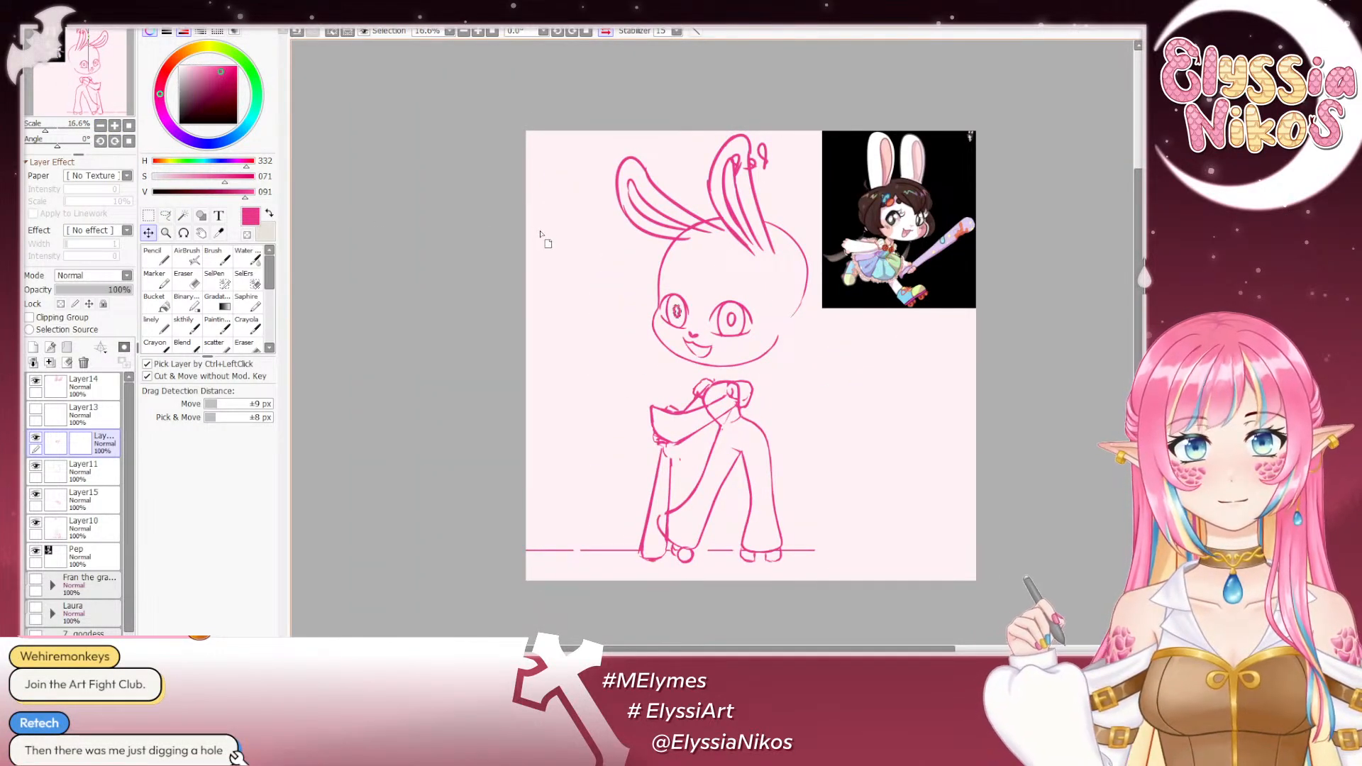
key(ctrl+t)
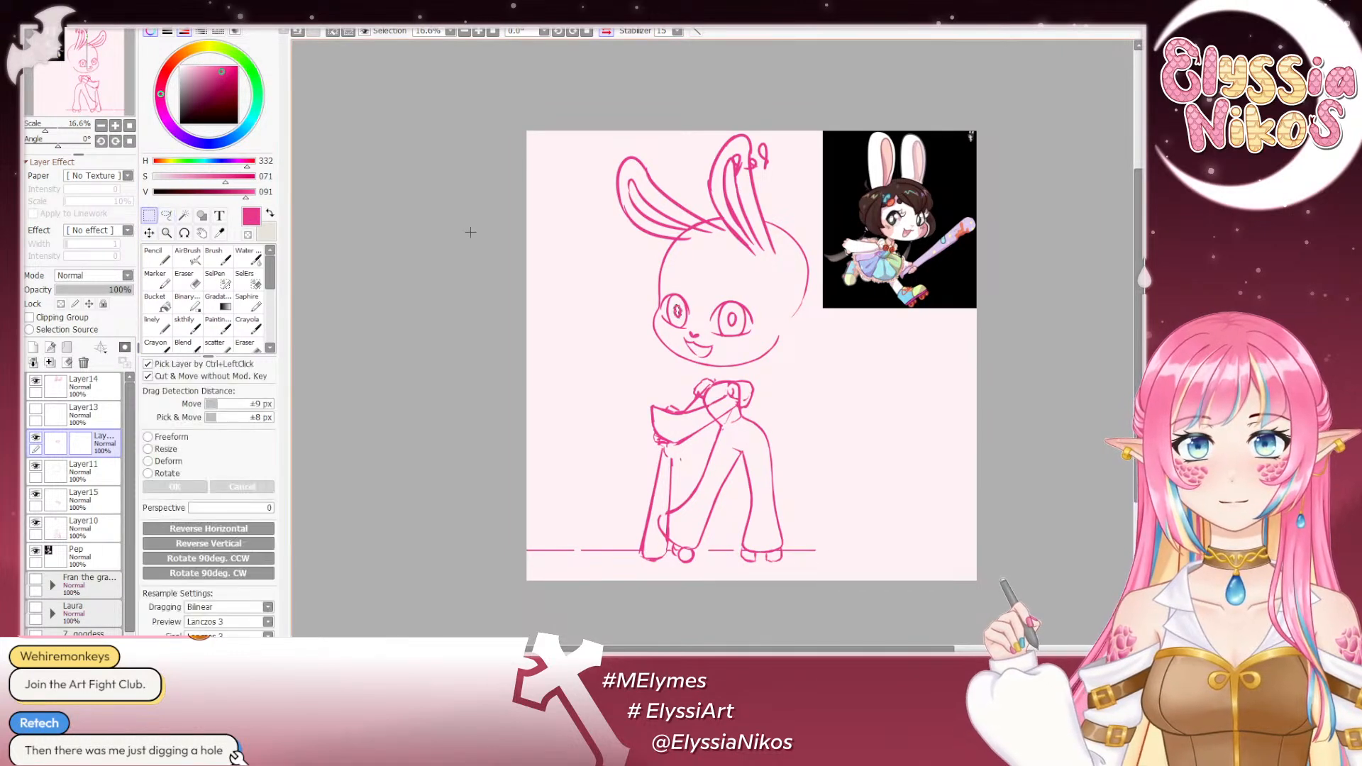
key(ctrl+d)
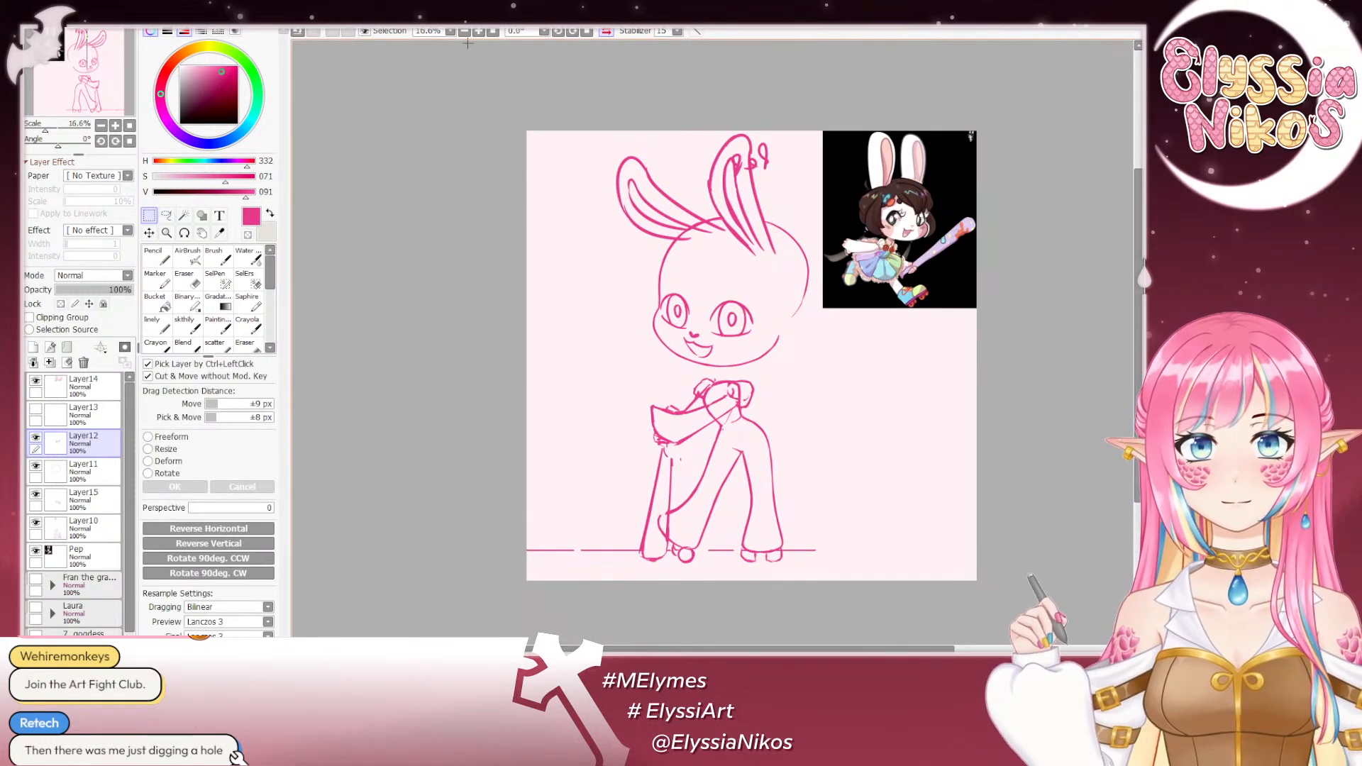
click(607, 31)
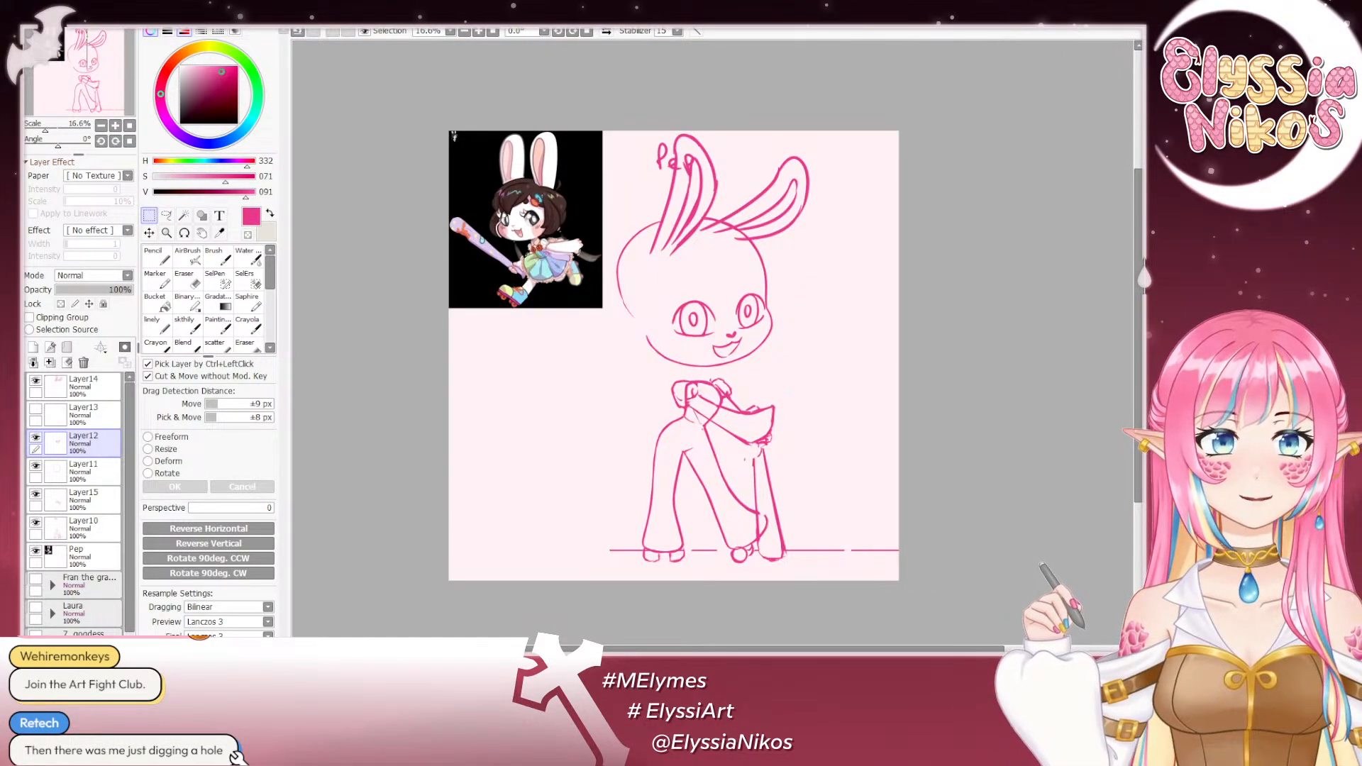
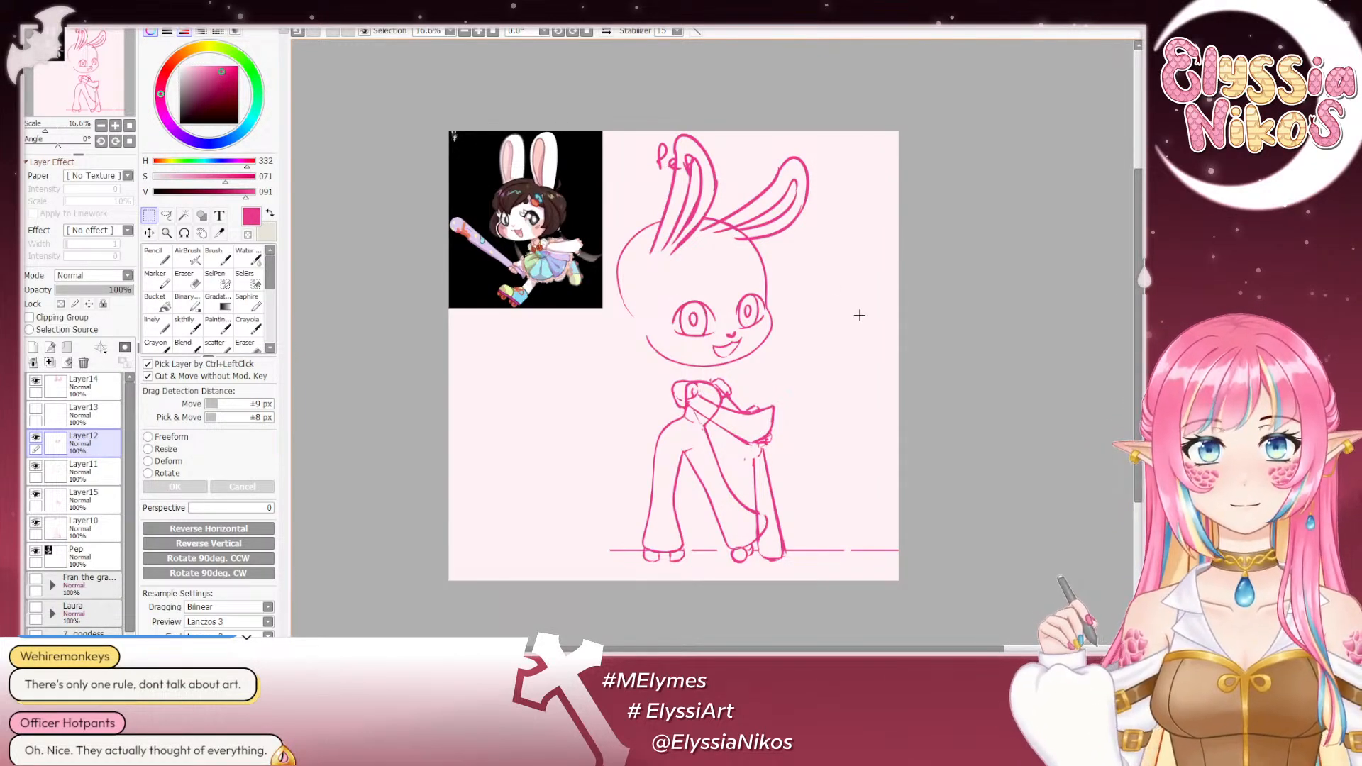
- Lasso the nose on Layer12, adjust it slightly with a Freeform transform, and clear the selection
drag(549, 159, 540, 130)
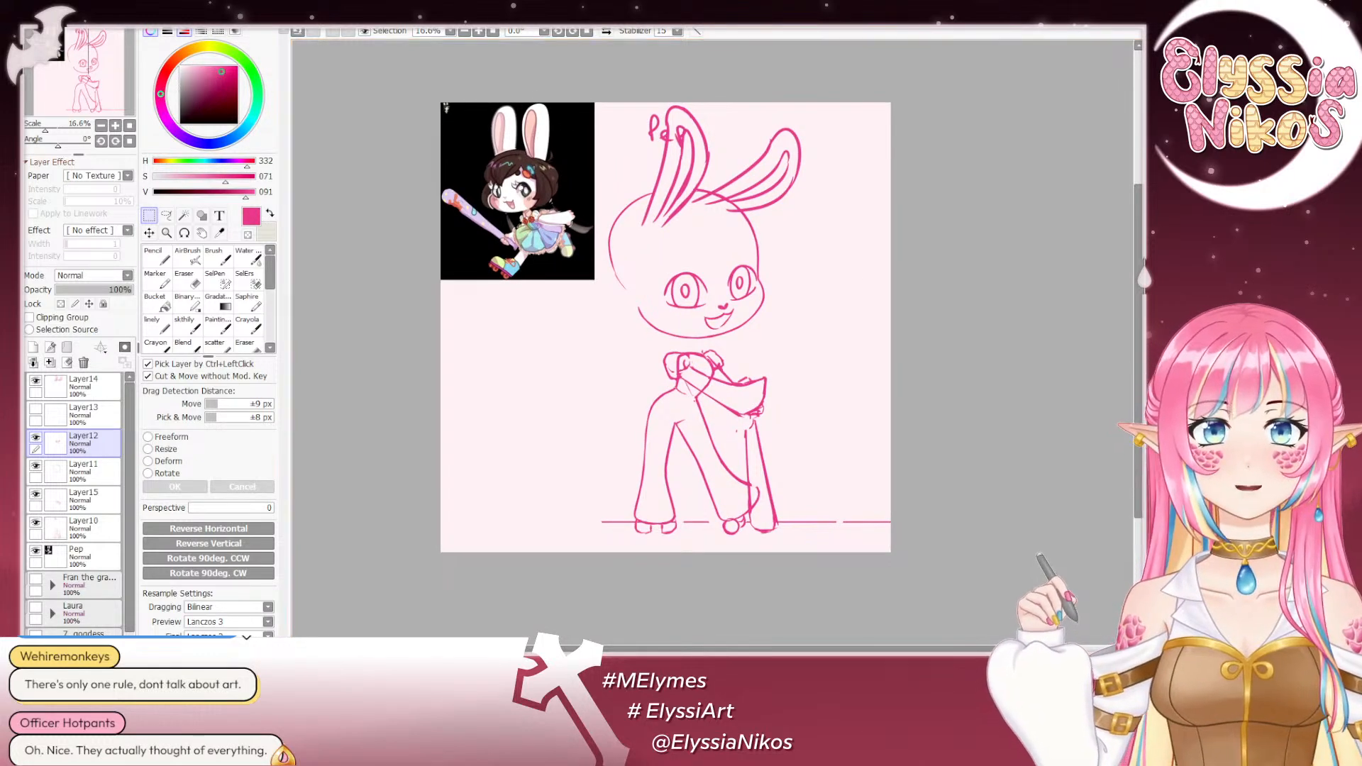
click(606, 32)
click(604, 32)
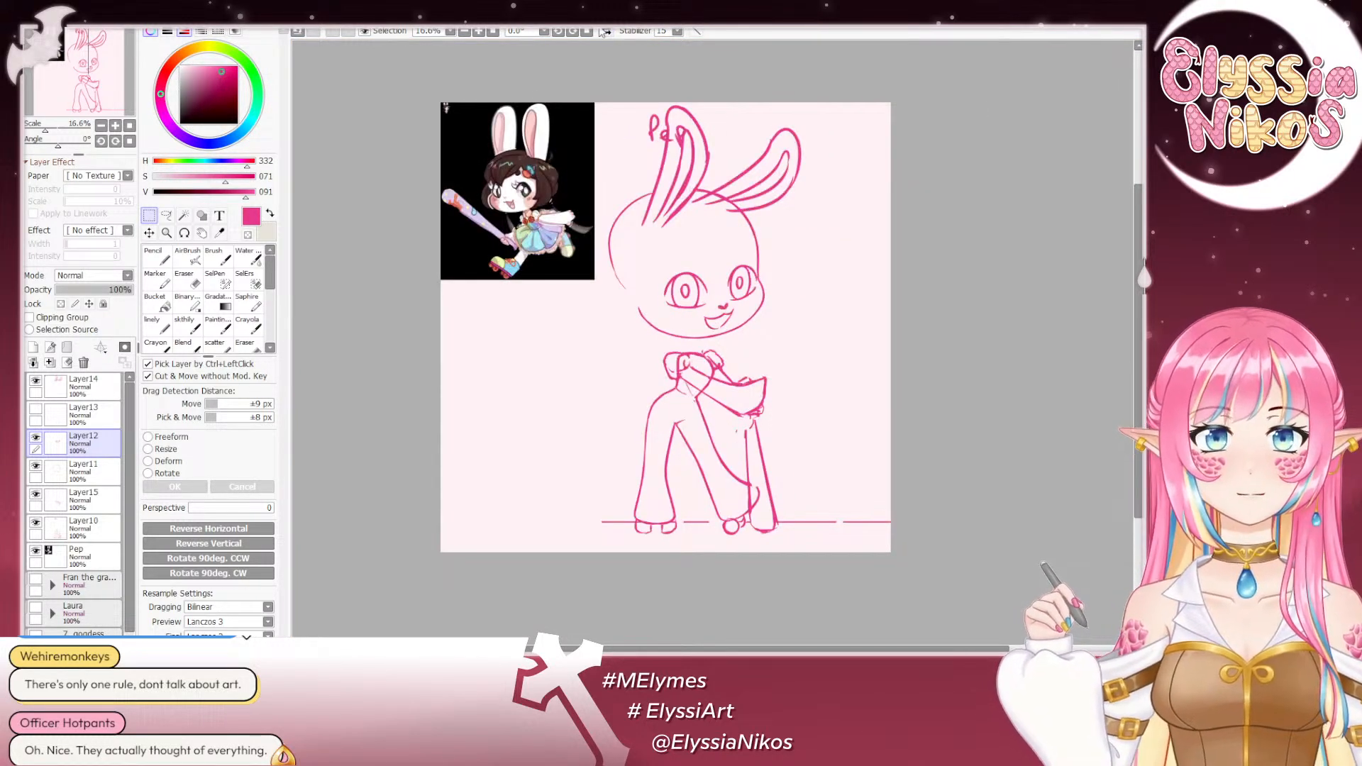
click(166, 215)
click(116, 126)
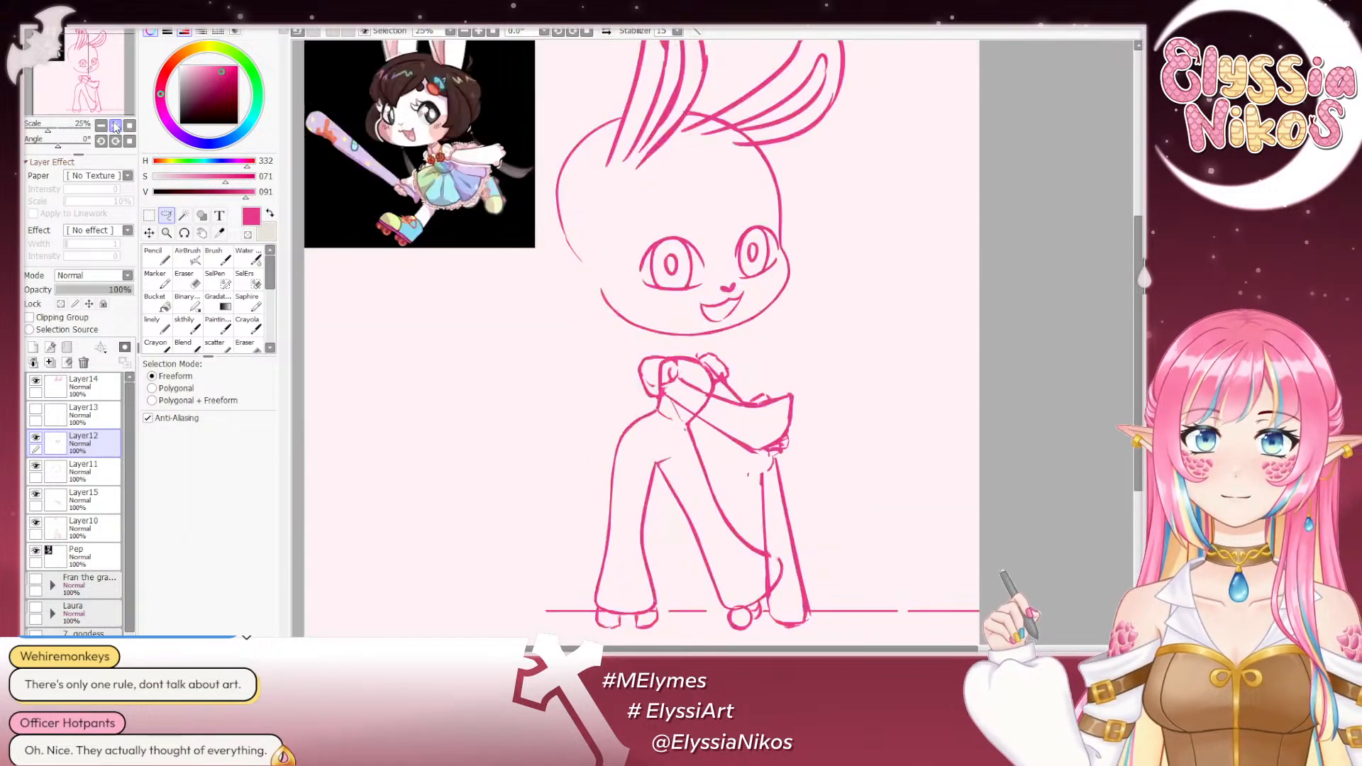
click(115, 126)
mouse_move(673, 170)
mouse_down()
mouse_move(659, 188)
mouse_move(608, 188)
mouse_move(610, 177)
mouse_up()
key(ctrl+t)
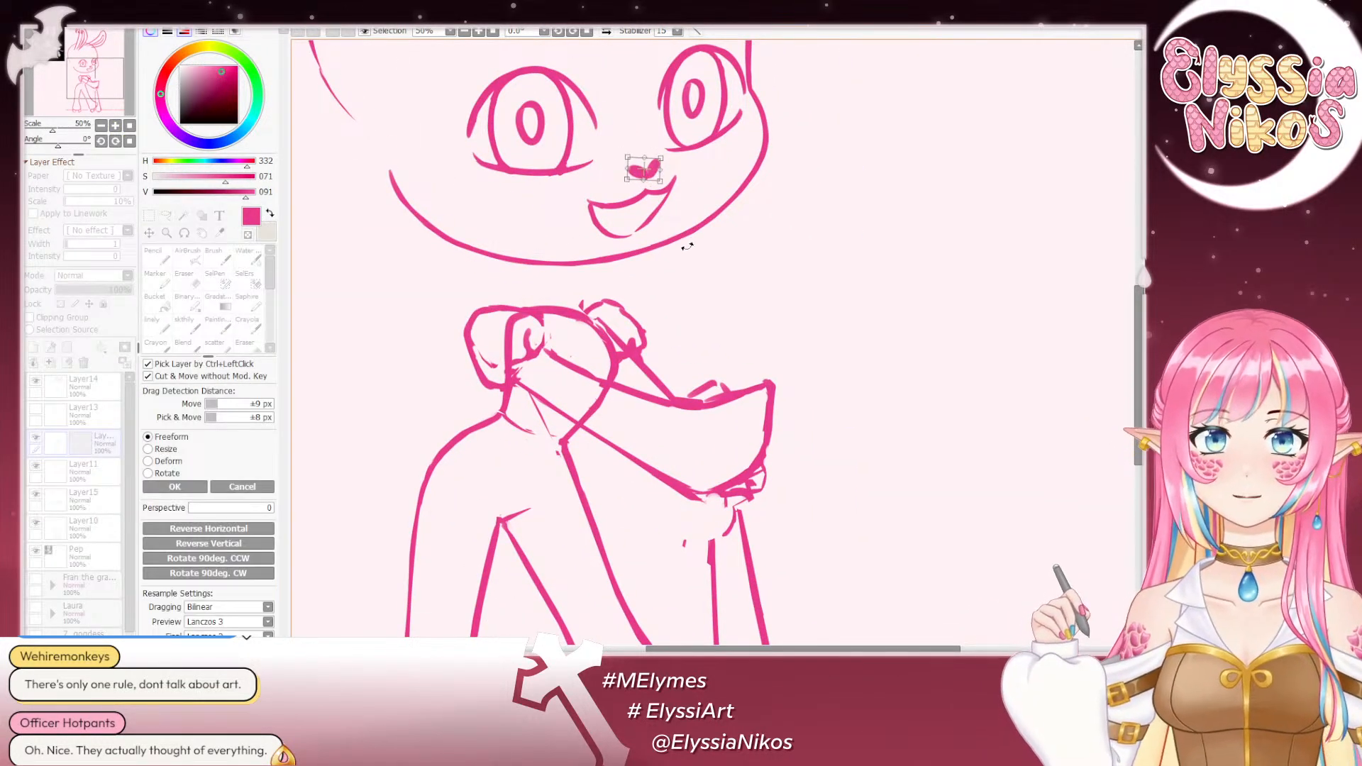
click(175, 486)
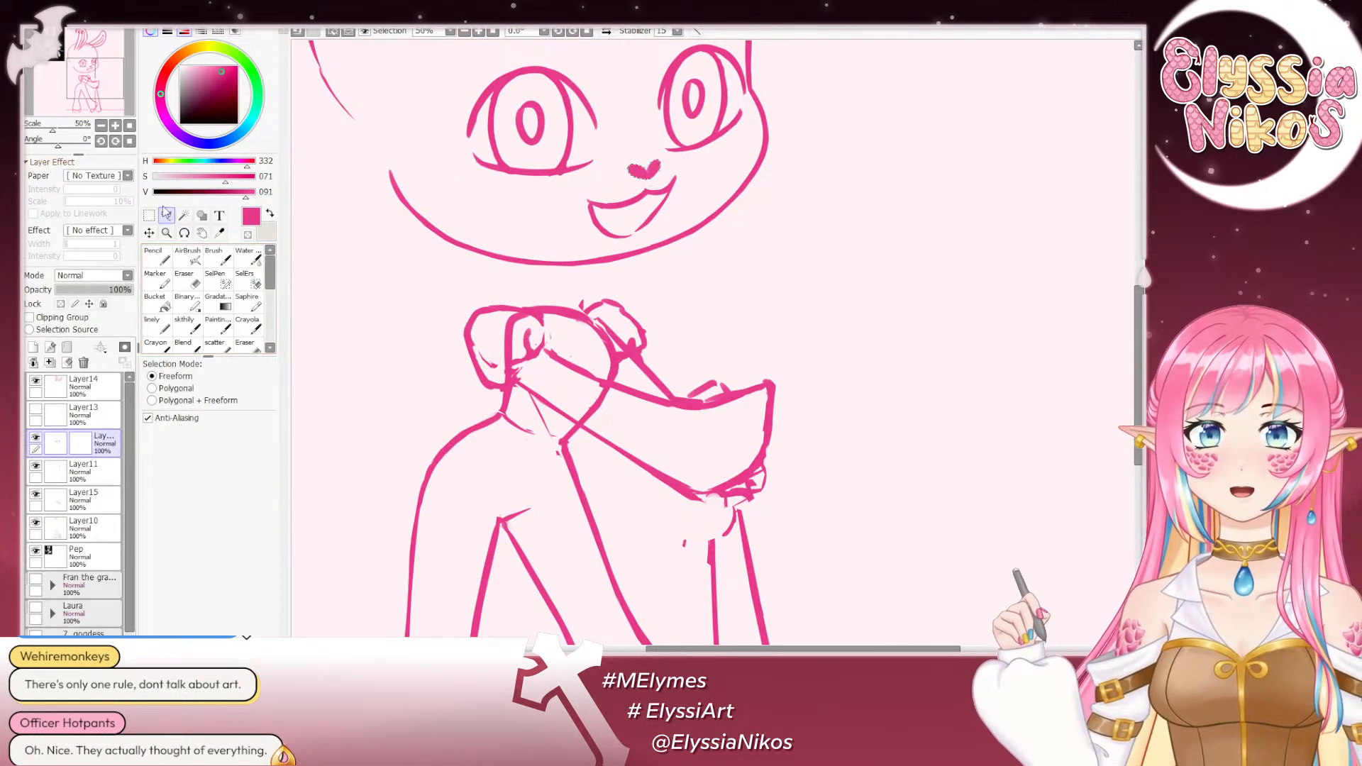
key(ctrl+d)
- In the mirrored view, lasso the near eye's pupil, adjust it slightly with a Freeform transform, and clear the selection
click(184, 281)
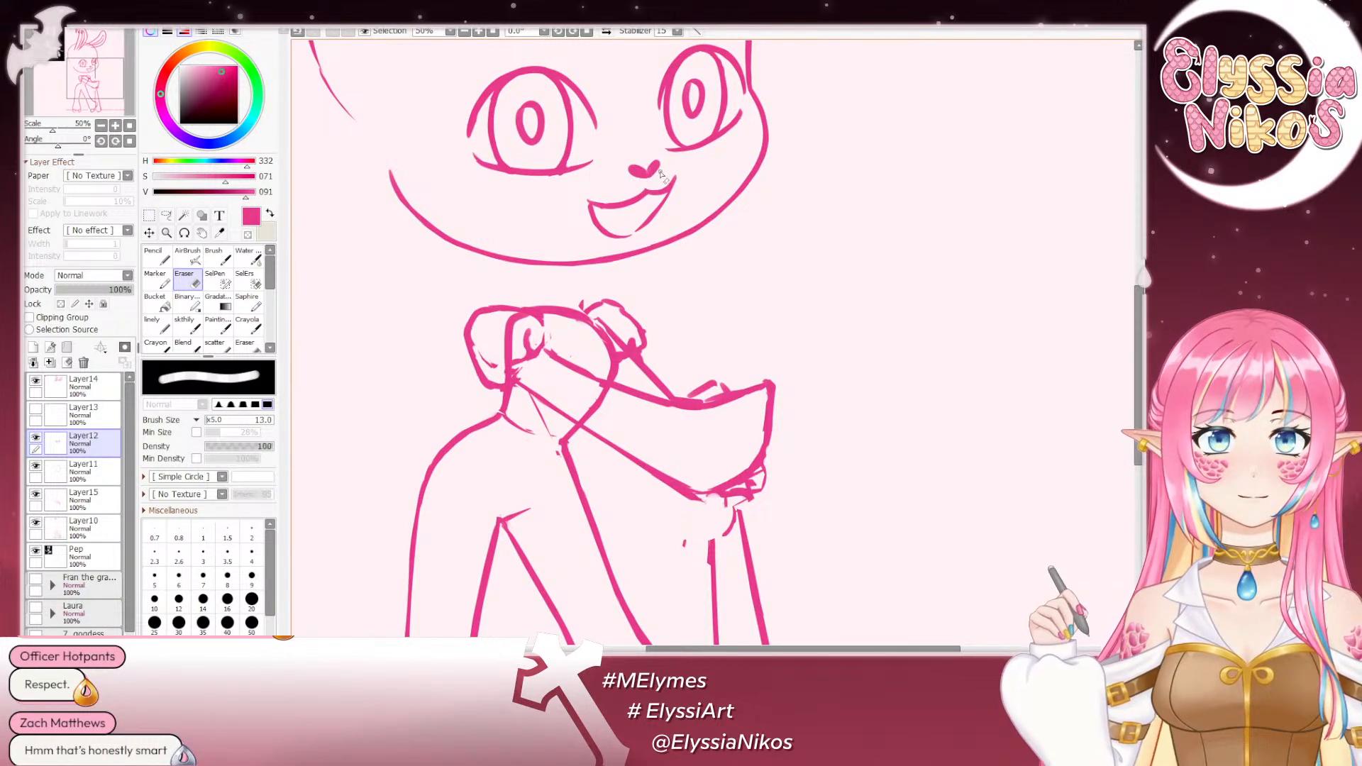
click(101, 126)
click(100, 126)
click(101, 126)
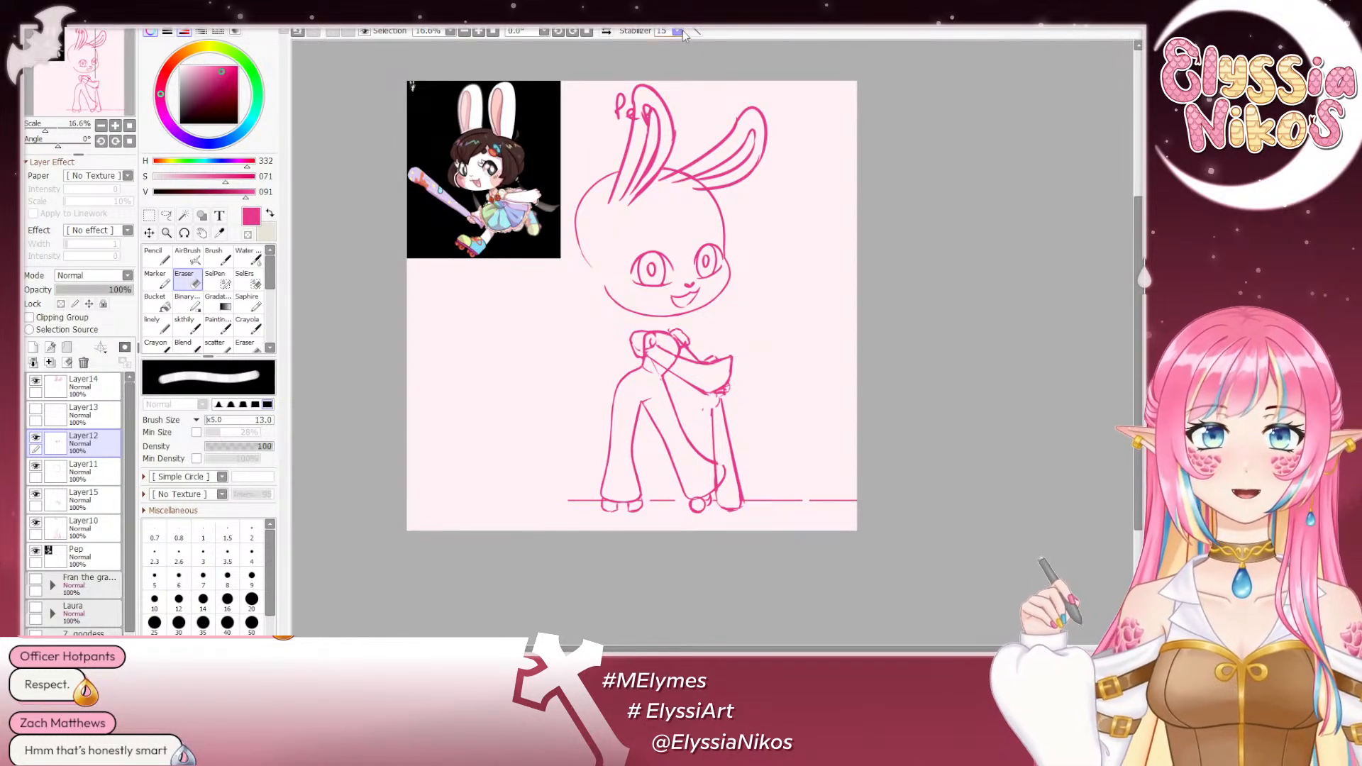
click(606, 31)
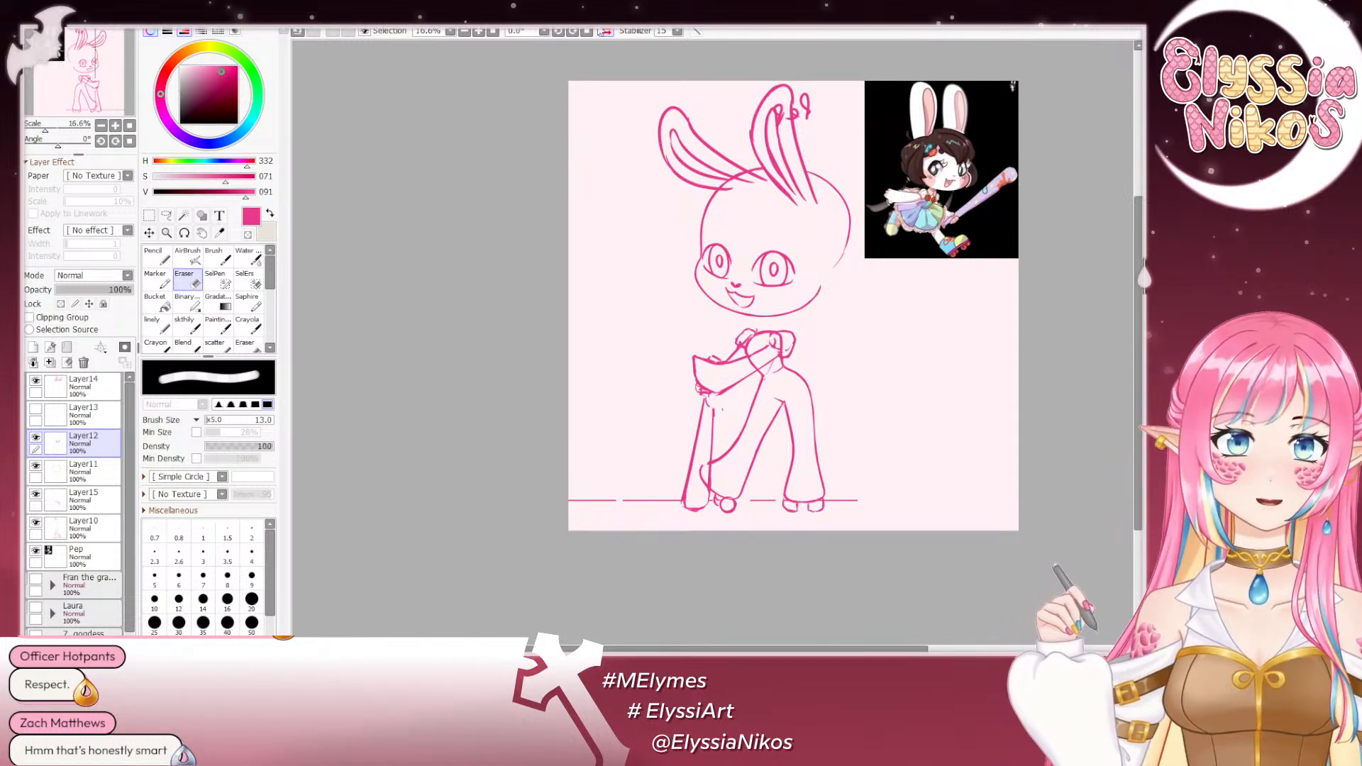
click(167, 215)
double_click(115, 126)
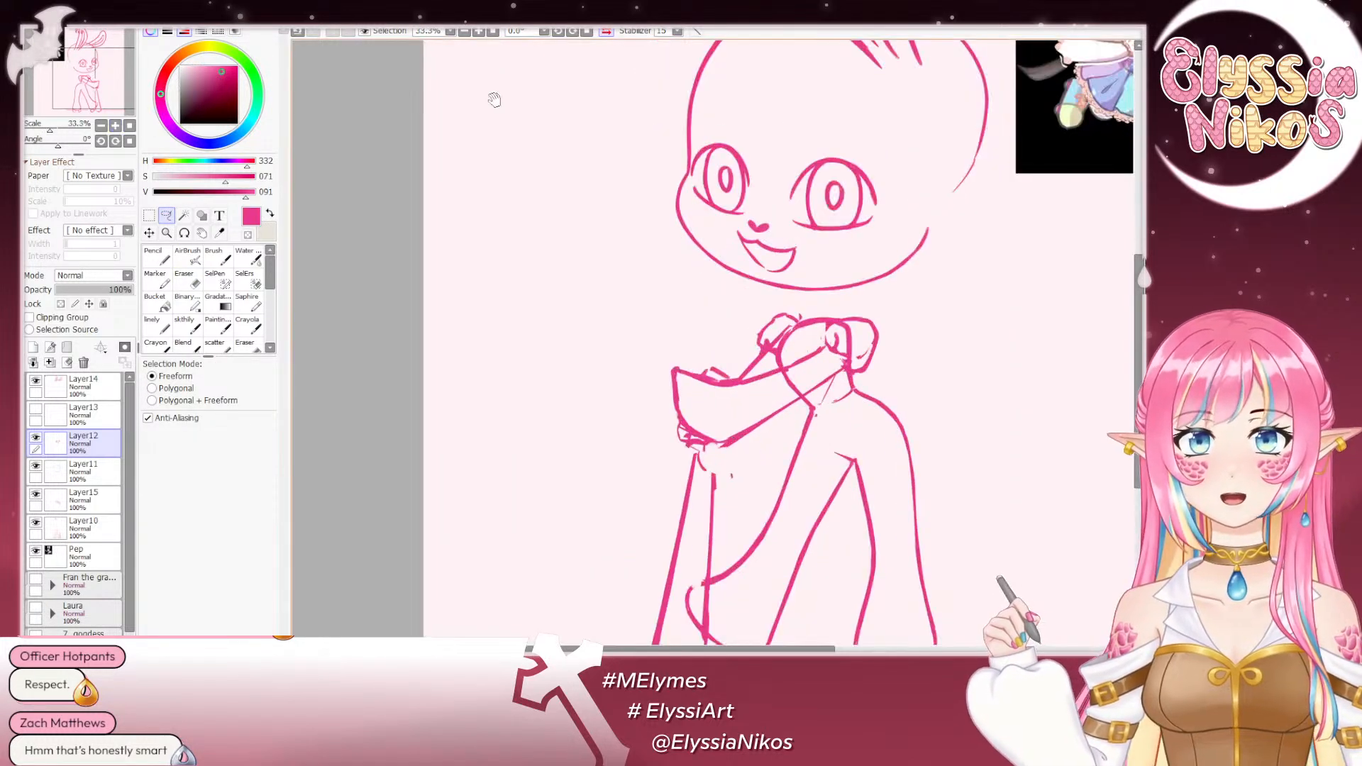
mouse_move(841, 204)
mouse_down()
mouse_move(619, 196)
mouse_move(591, 181)
mouse_move(630, 195)
mouse_up()
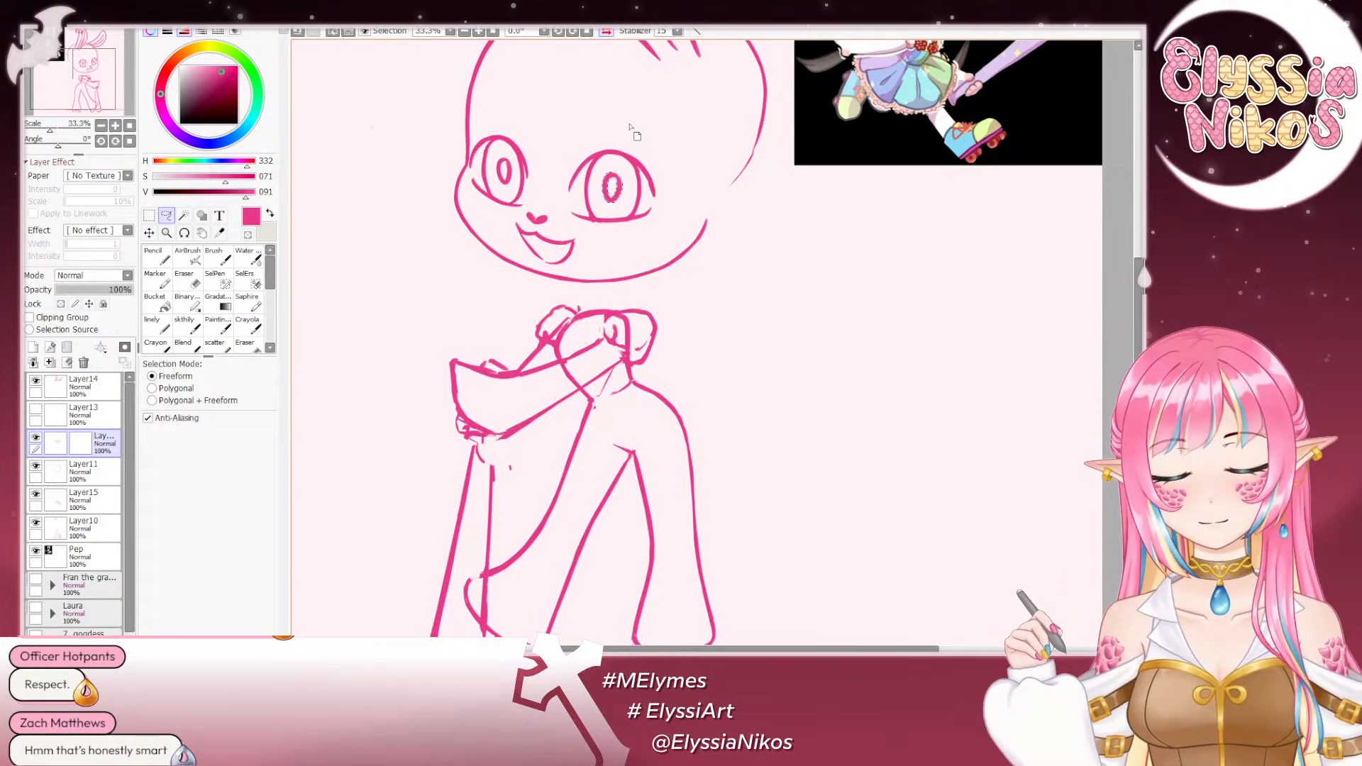
key(ctrl+t)
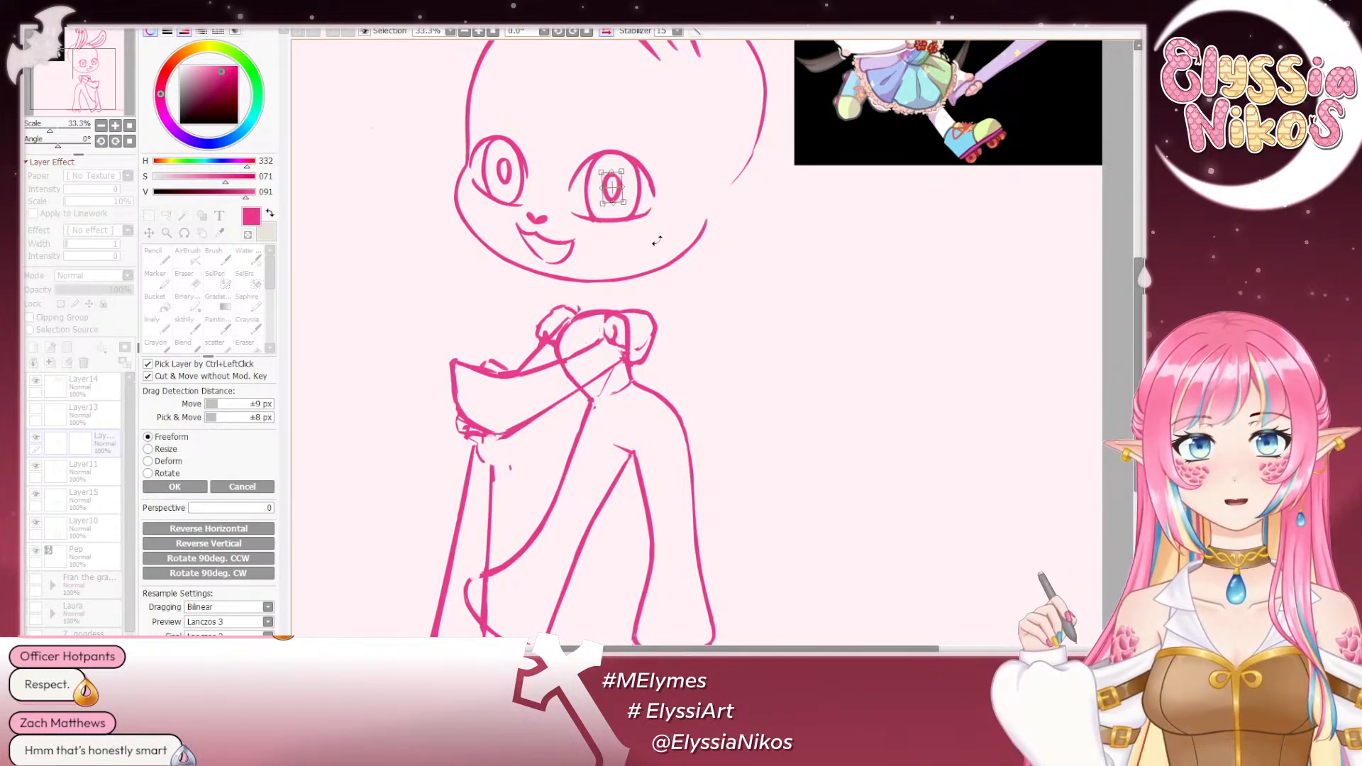
click(174, 487)
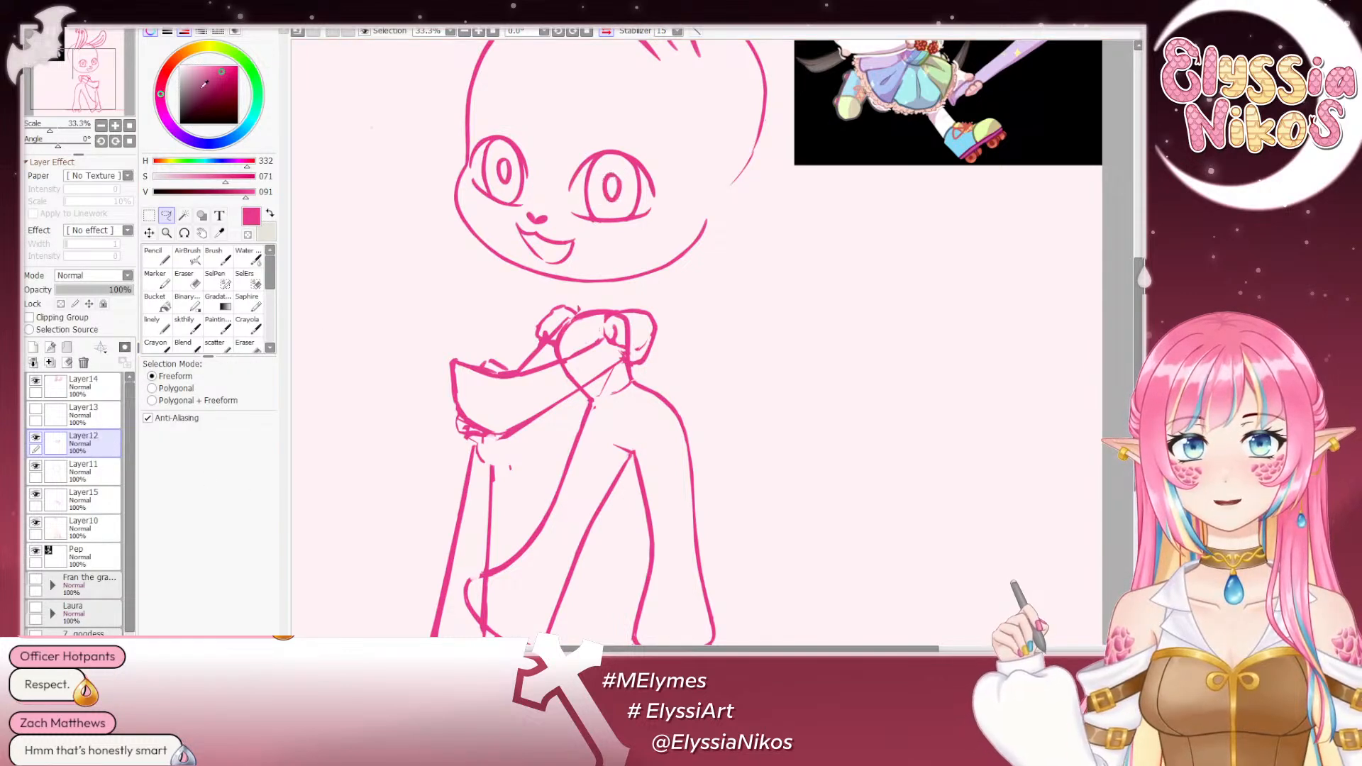
- In the unmirrored view of the whole sketch, nudge the facial features on Layer12 slightly left and fine-tune their height
click(101, 126)
click(101, 126)
click(101, 125)
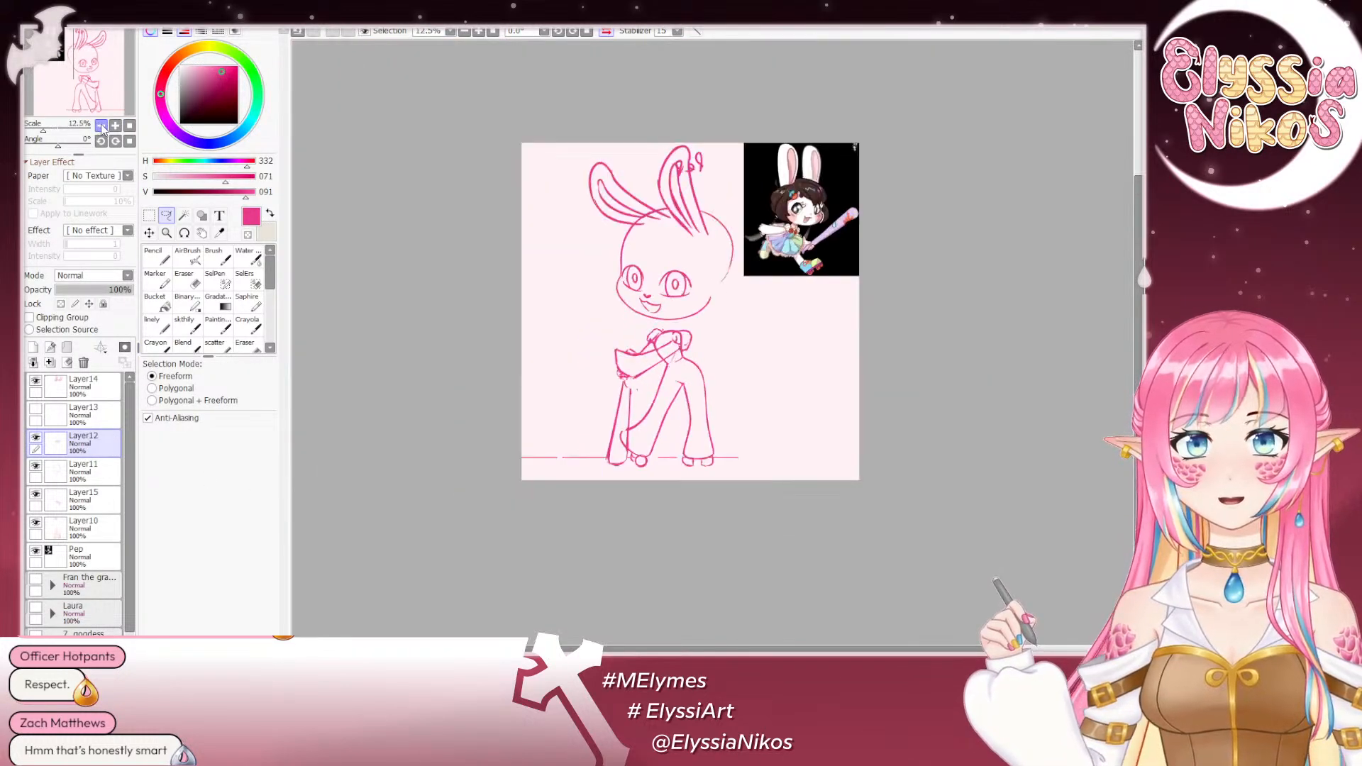
click(606, 31)
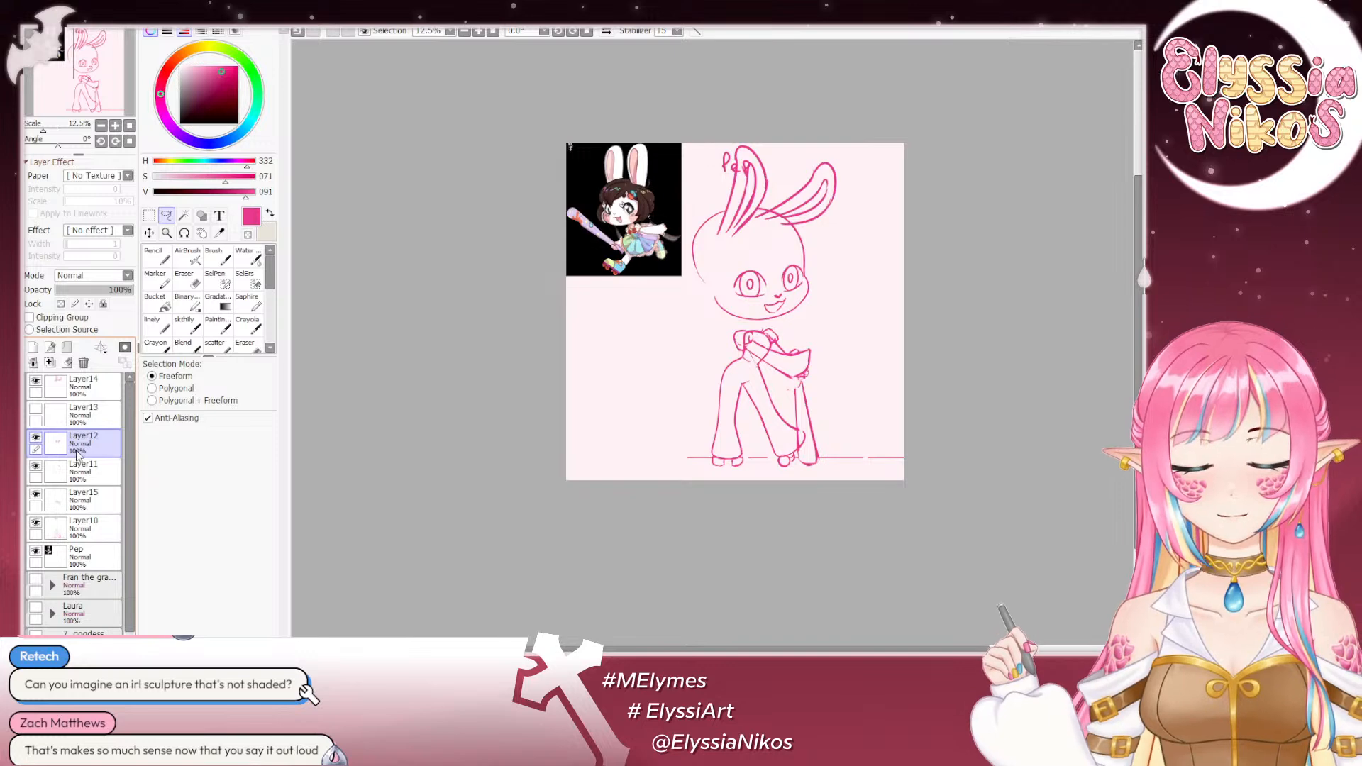
key(ctrl+Up)
key(ctrl+Left)
key(ctrl+Up)
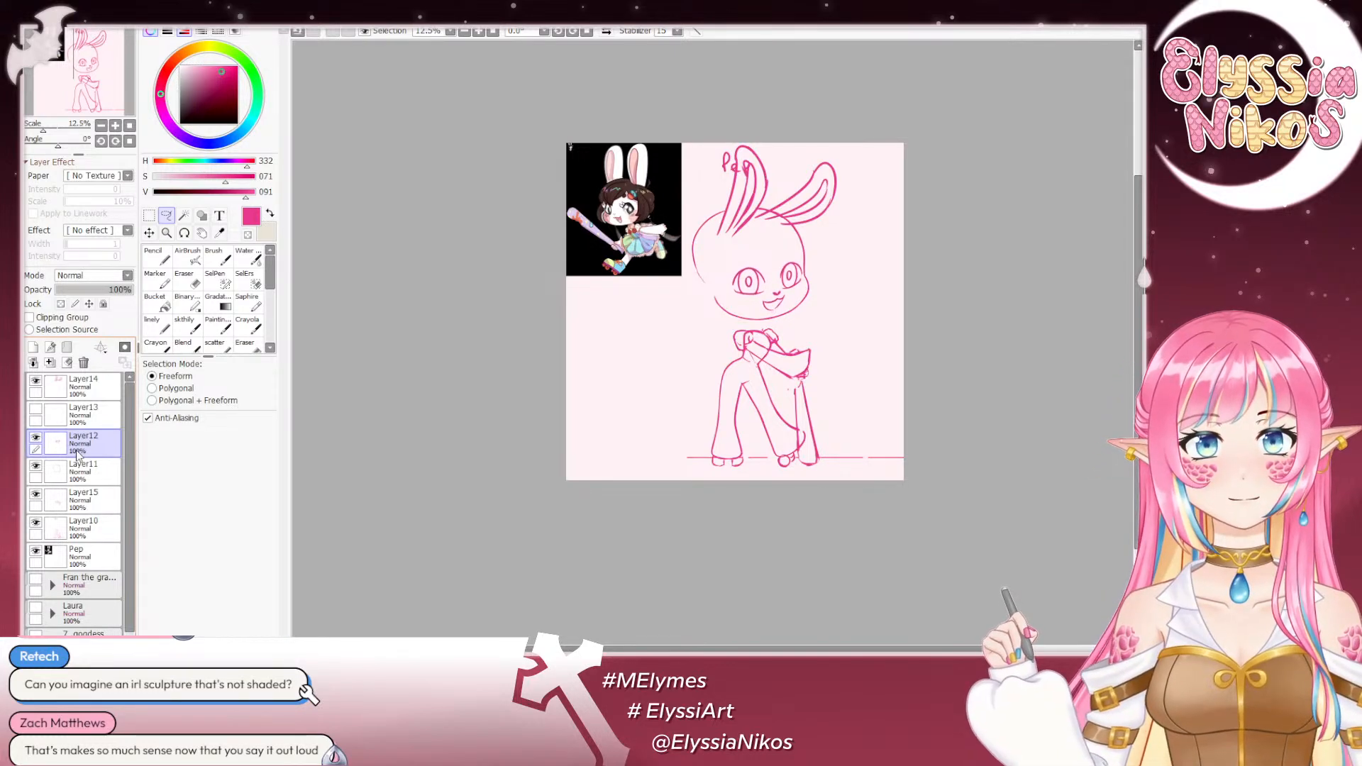
key(ctrl+Left)
key(ctrl+Left)
key(ctrl+Left)
key(ctrl+Up)
key(ctrl+Down)
key(ctrl+Right)
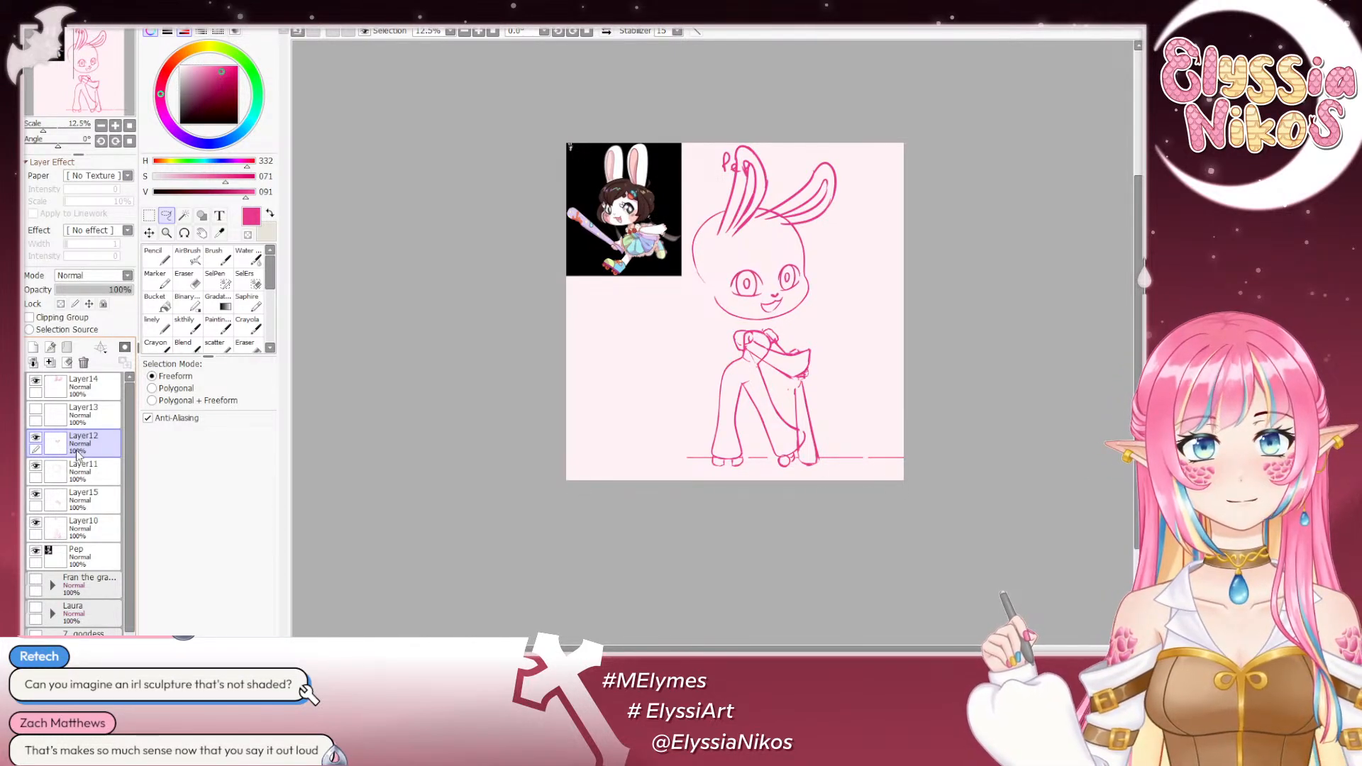
key(ctrl+Right)
key(ctrl+Down)
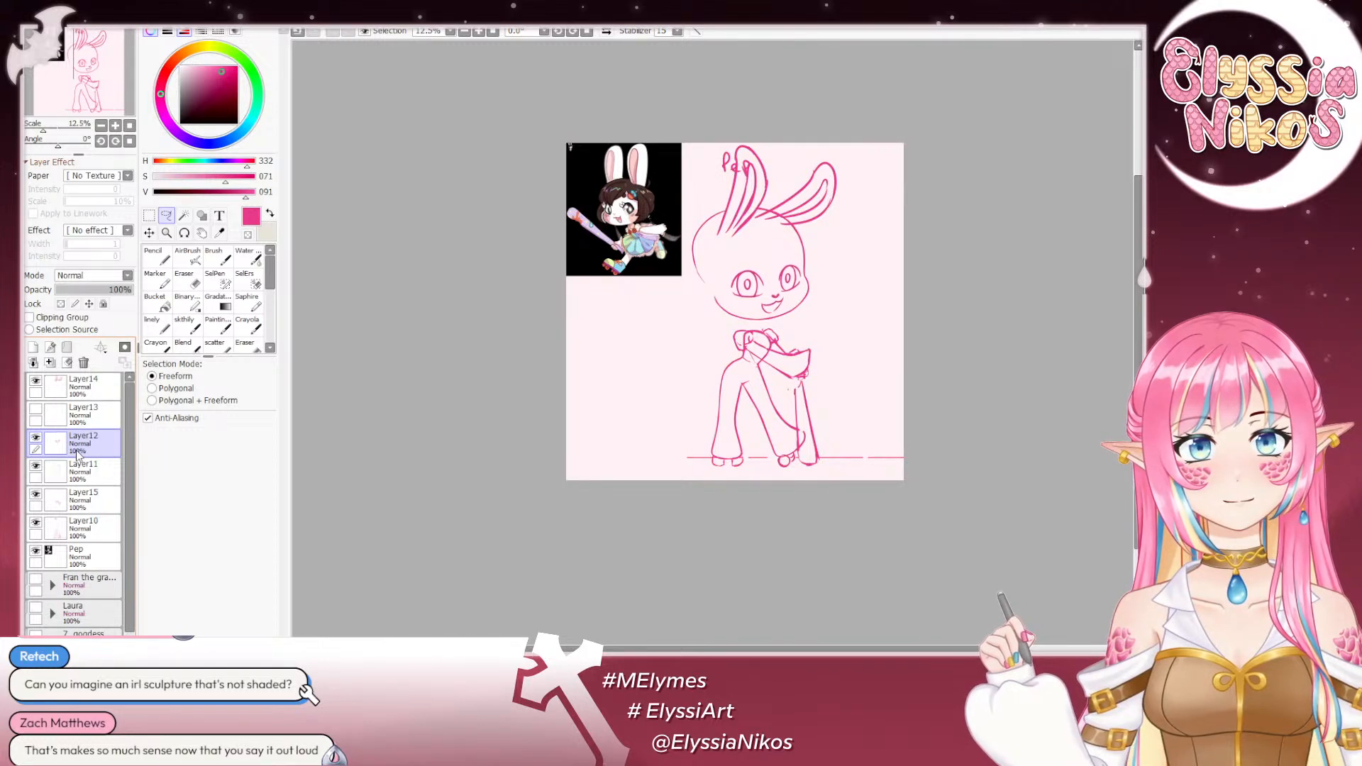
key(ctrl+Down)
key(ctrl+Down)
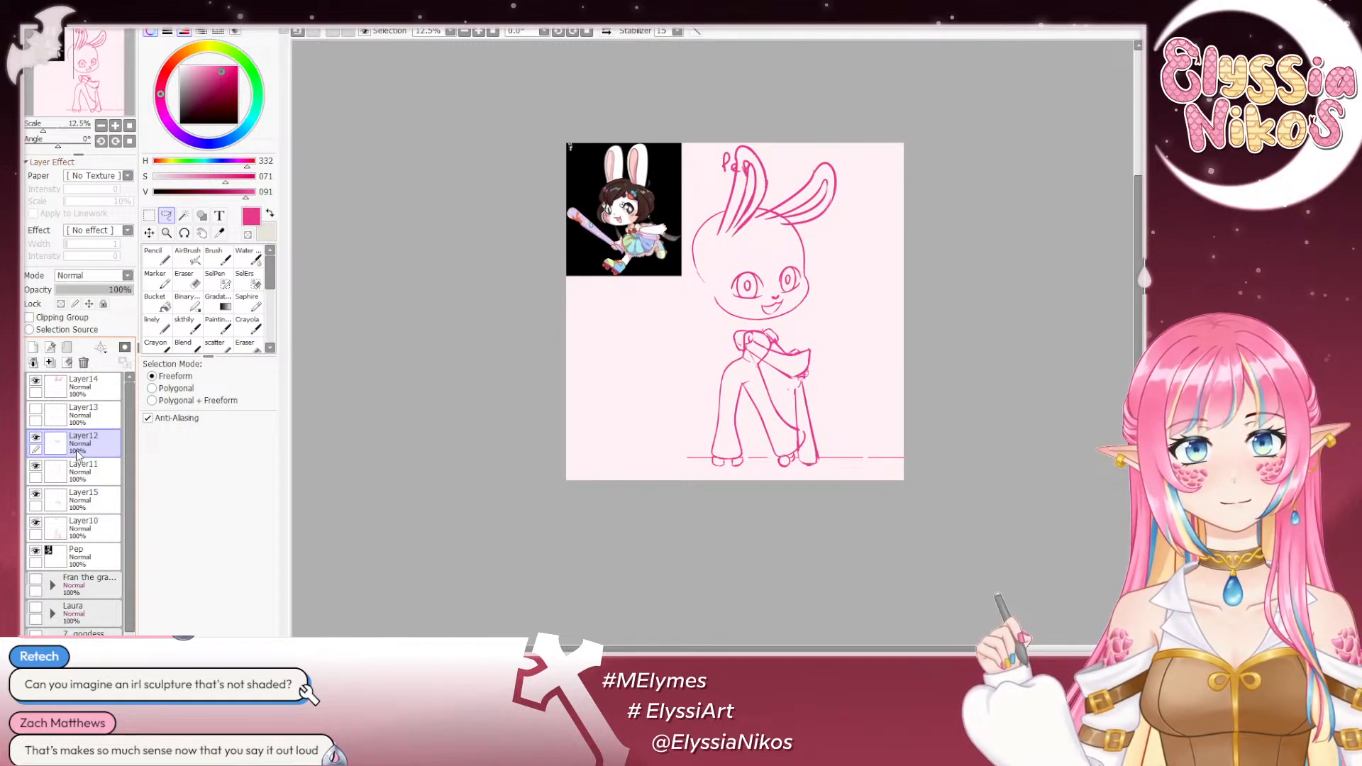
key(ctrl+Up)
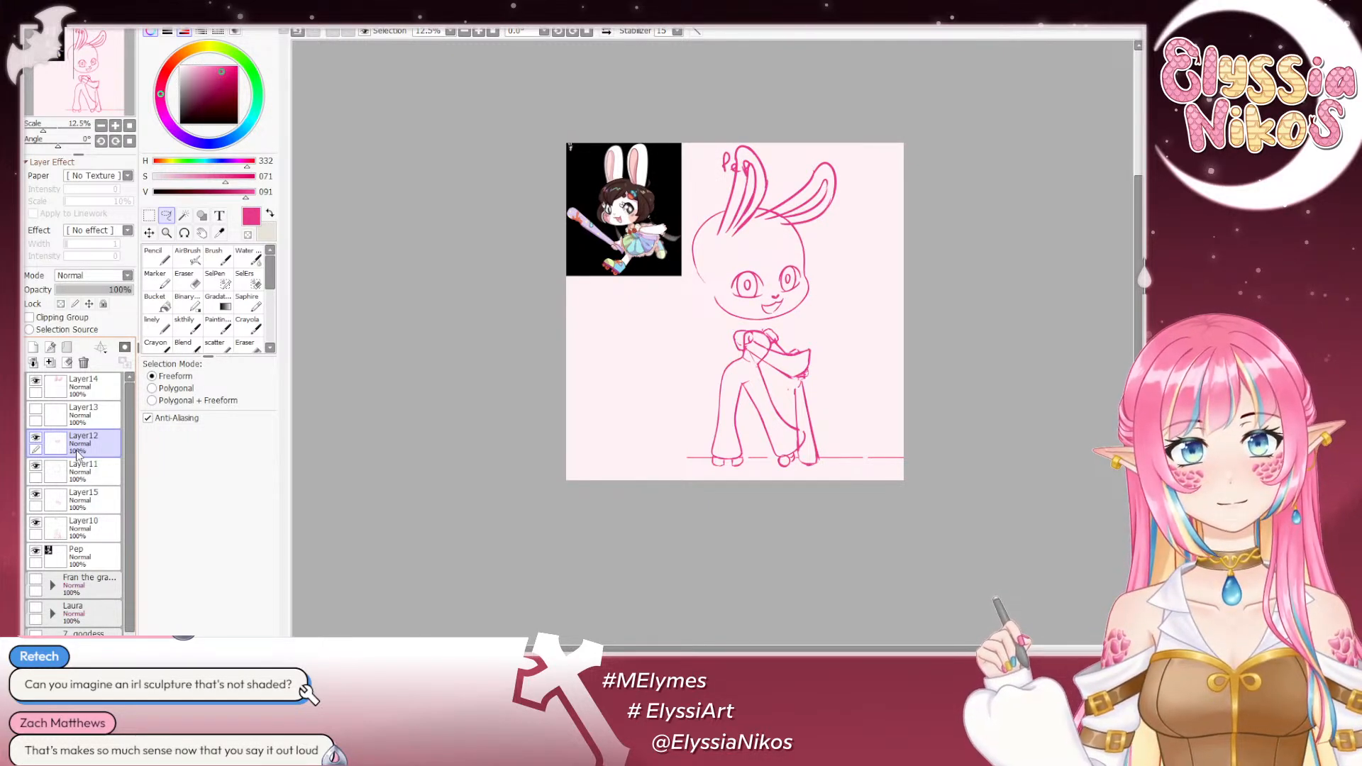
- Select Layer11 and the sketch brush at size 21, and rotate the canvas to -59° around the face
click(149, 215)
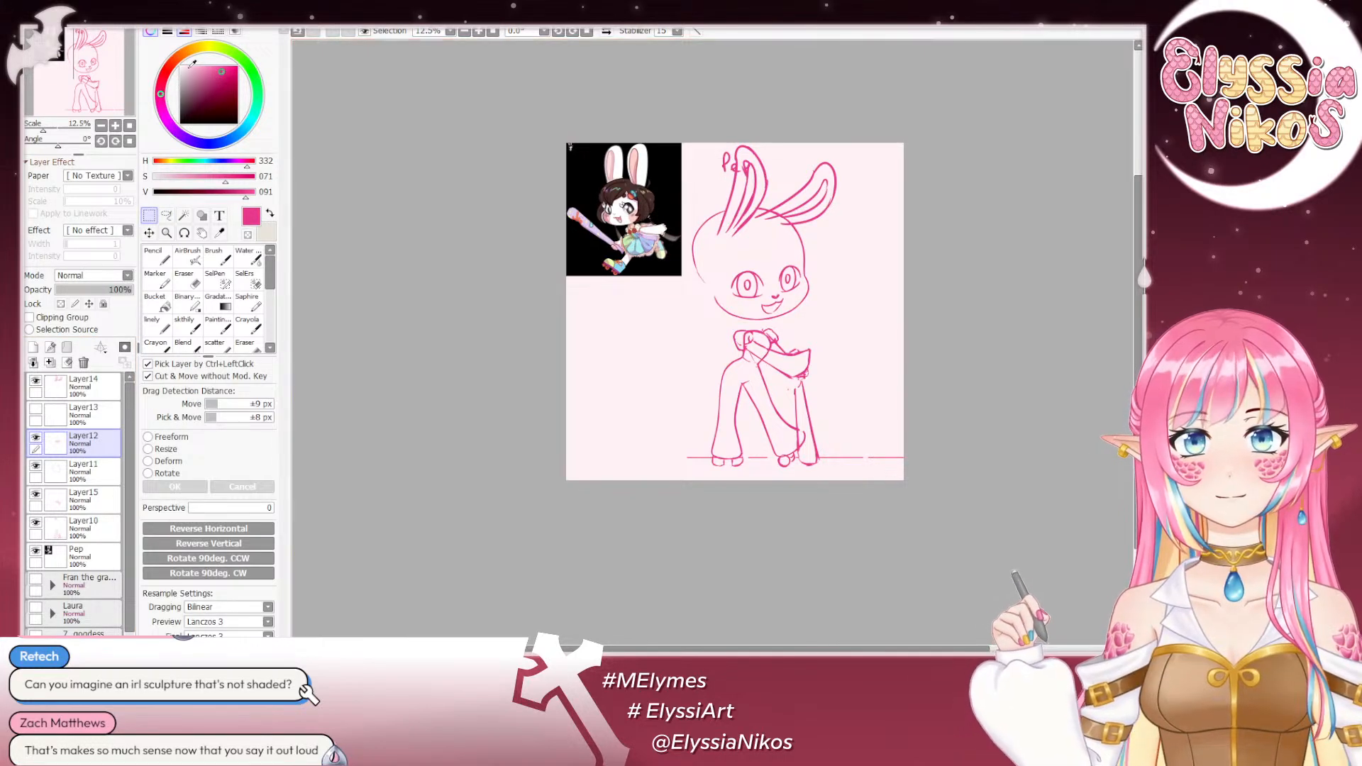
click(117, 127)
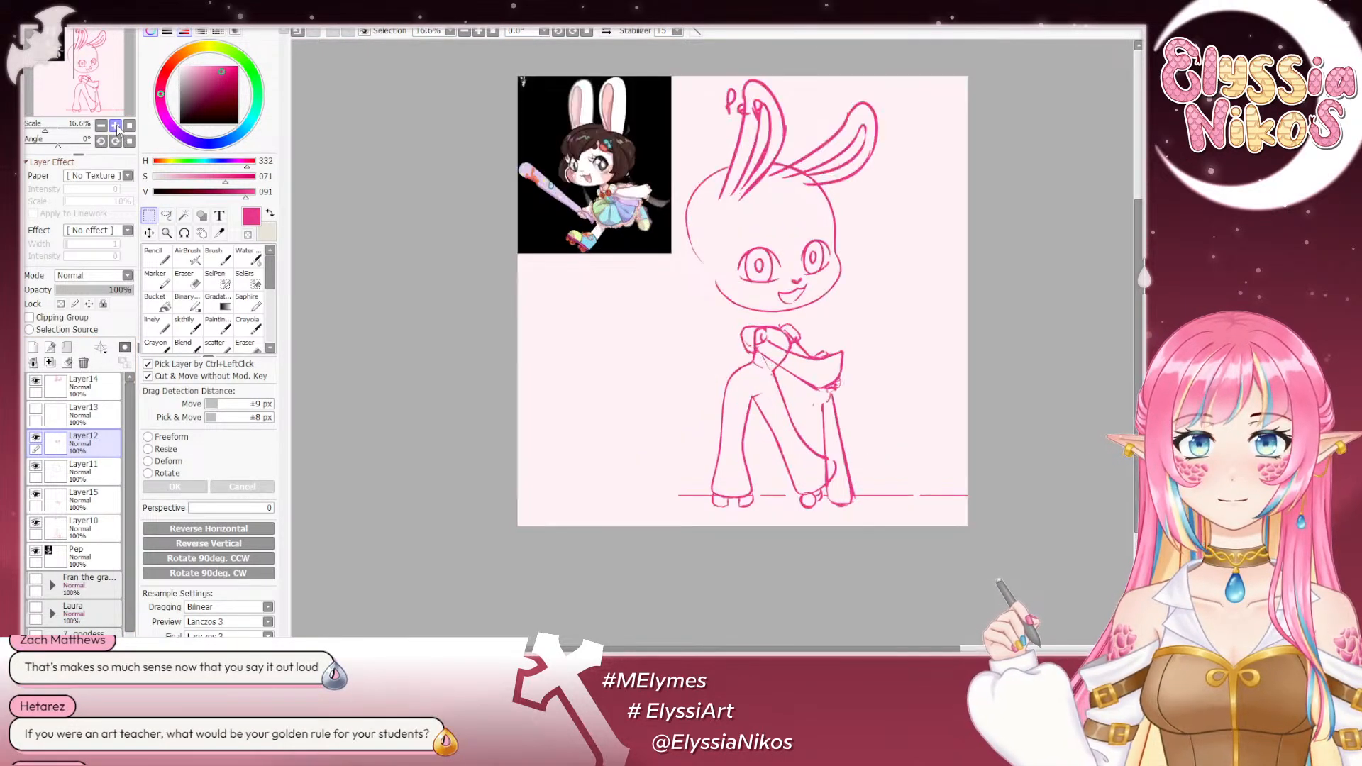
click(116, 127)
drag(648, 130, 570, 153)
click(195, 325)
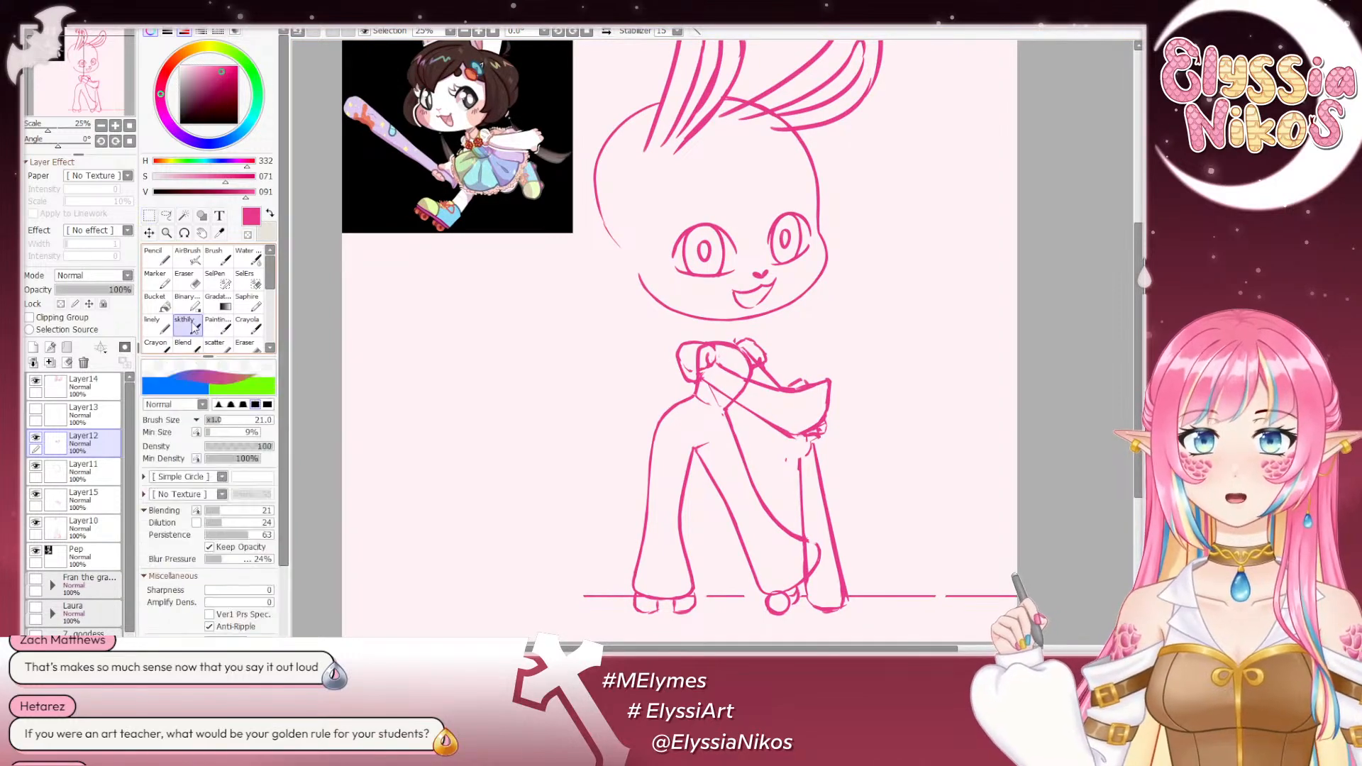
click(49, 472)
mouse_move(58, 147)
mouse_down()
mouse_move(45, 155)
mouse_move(58, 149)
mouse_up()
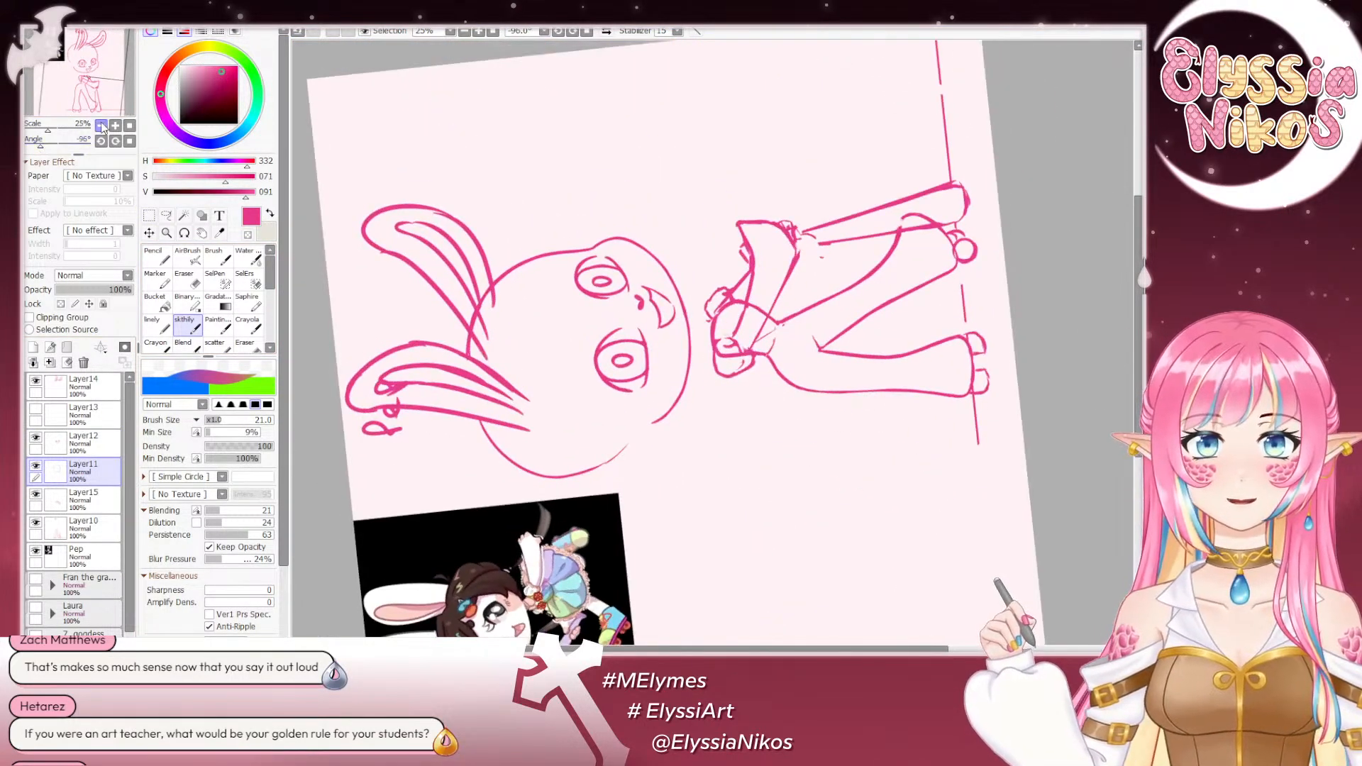
click(101, 125)
click(115, 125)
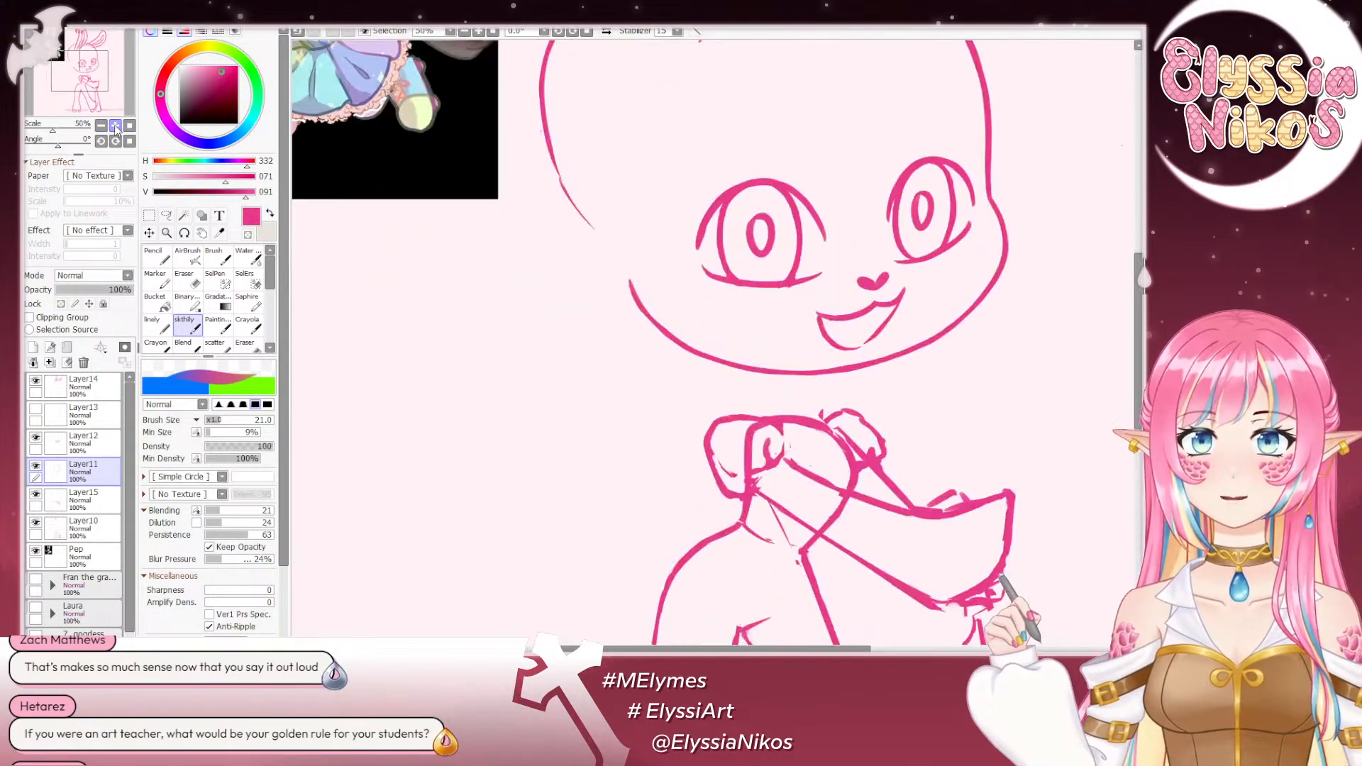
drag(58, 147, 48, 150)
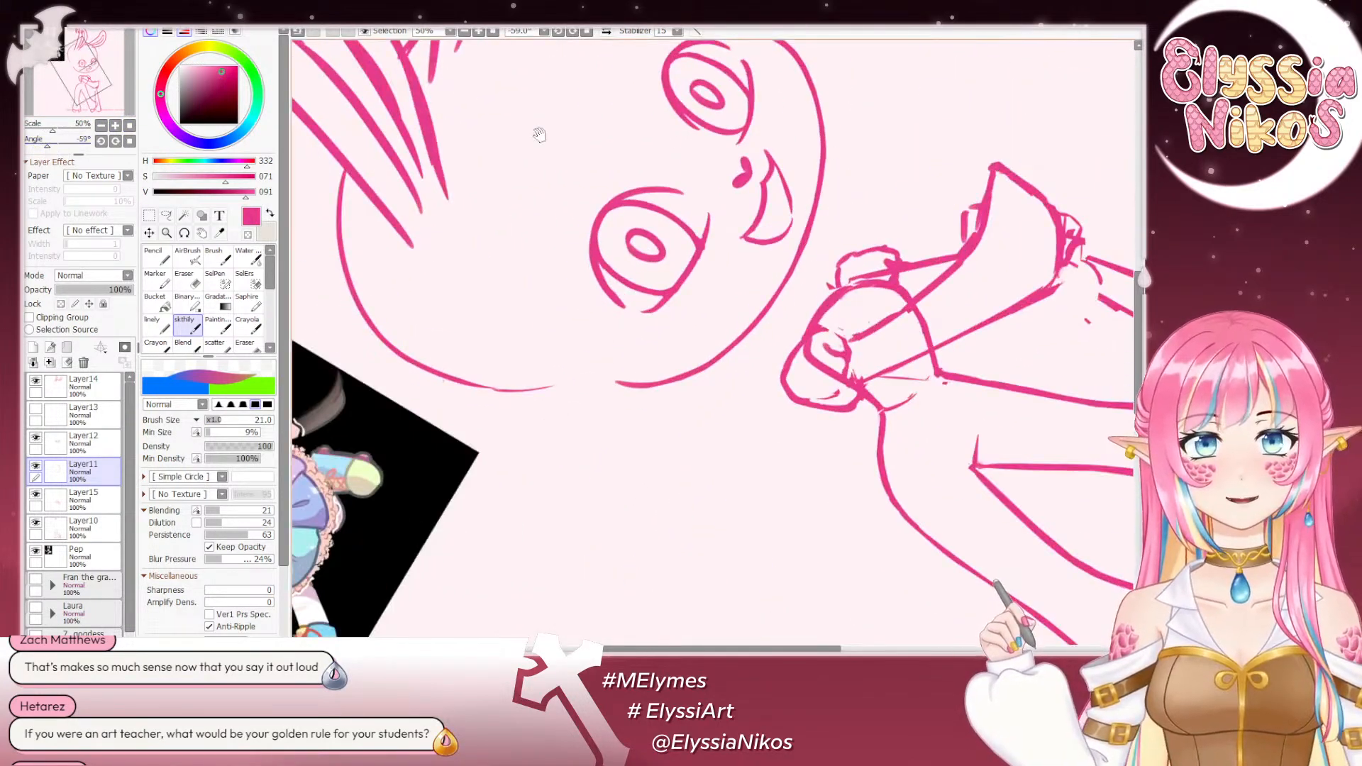
drag(661, 156, 577, 353)
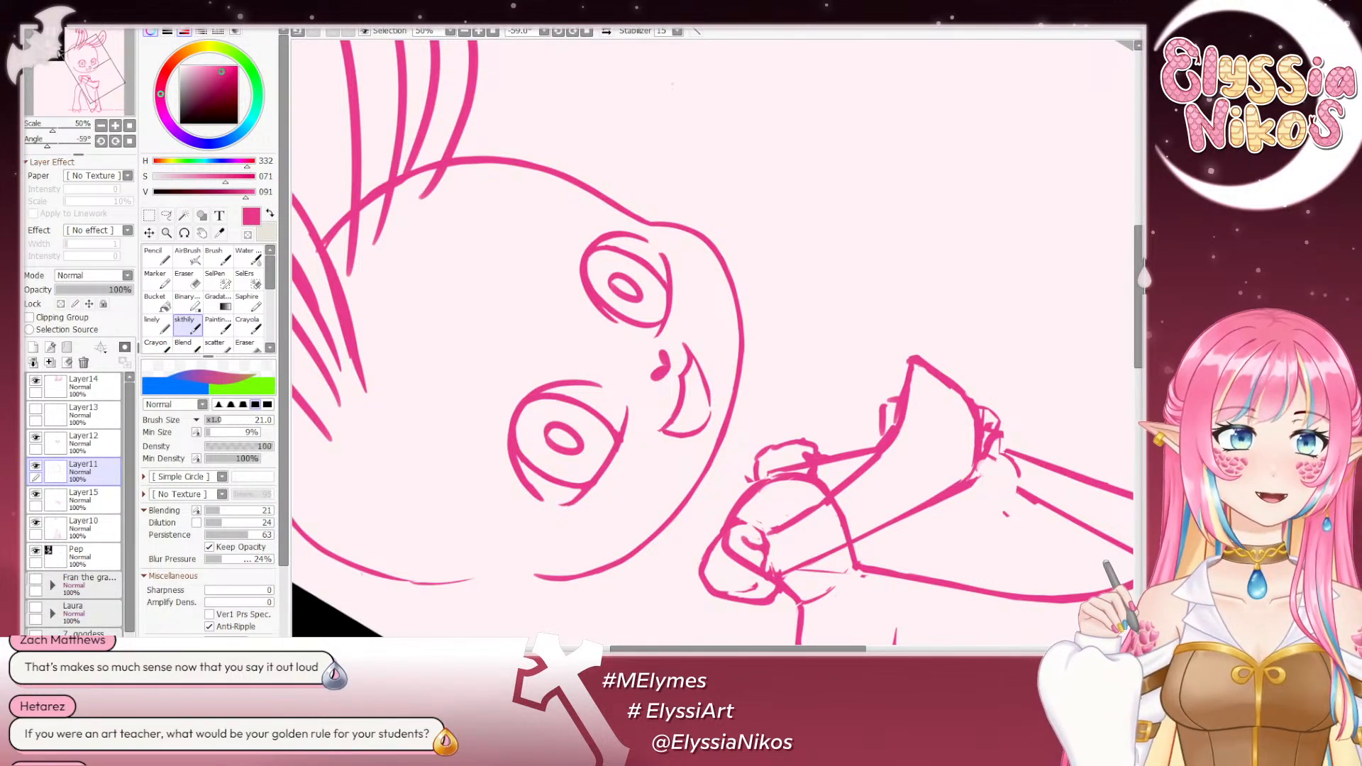
drag(723, 291, 703, 220)
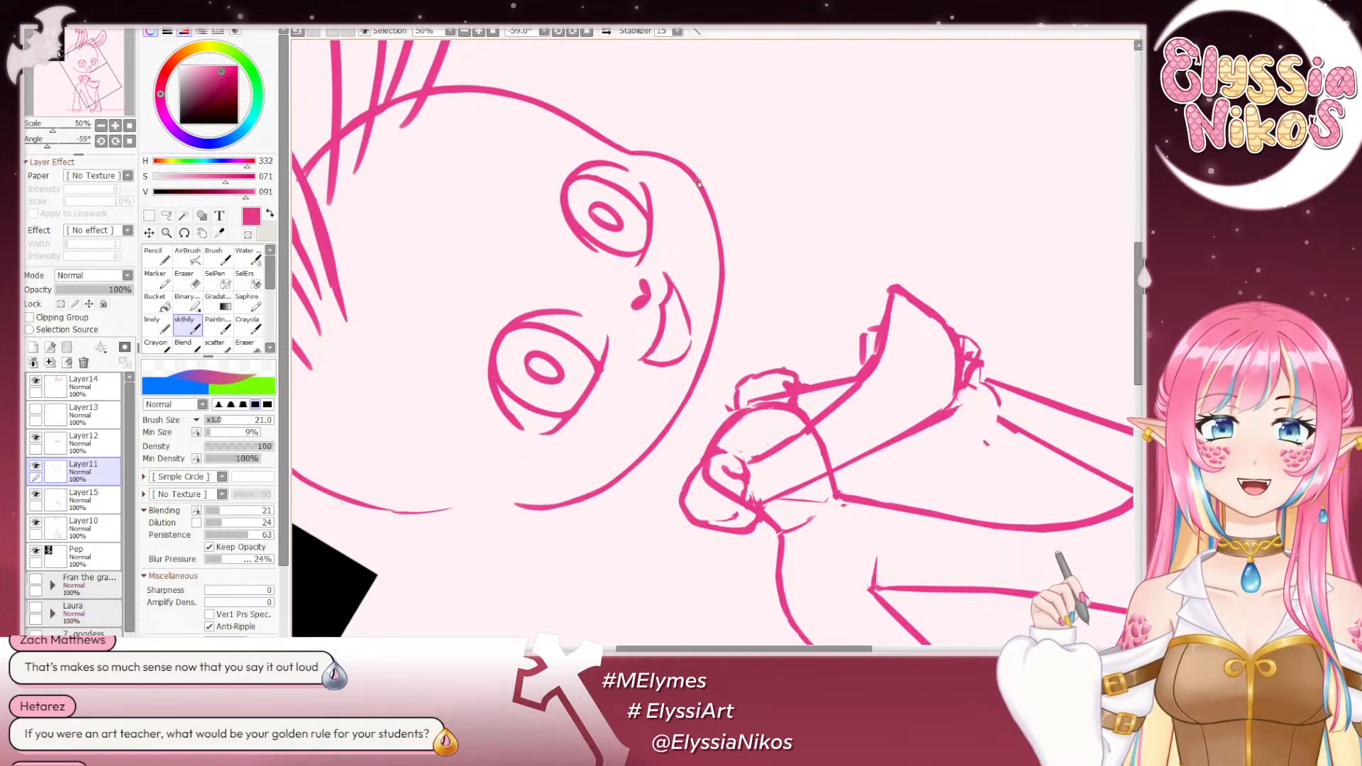
- Try to redraw the upper curve of the far cheek on Layer11, and undo the strokes
drag(686, 168, 719, 284)
key(ctrl+z)
drag(689, 171, 719, 295)
key(ctrl+z)
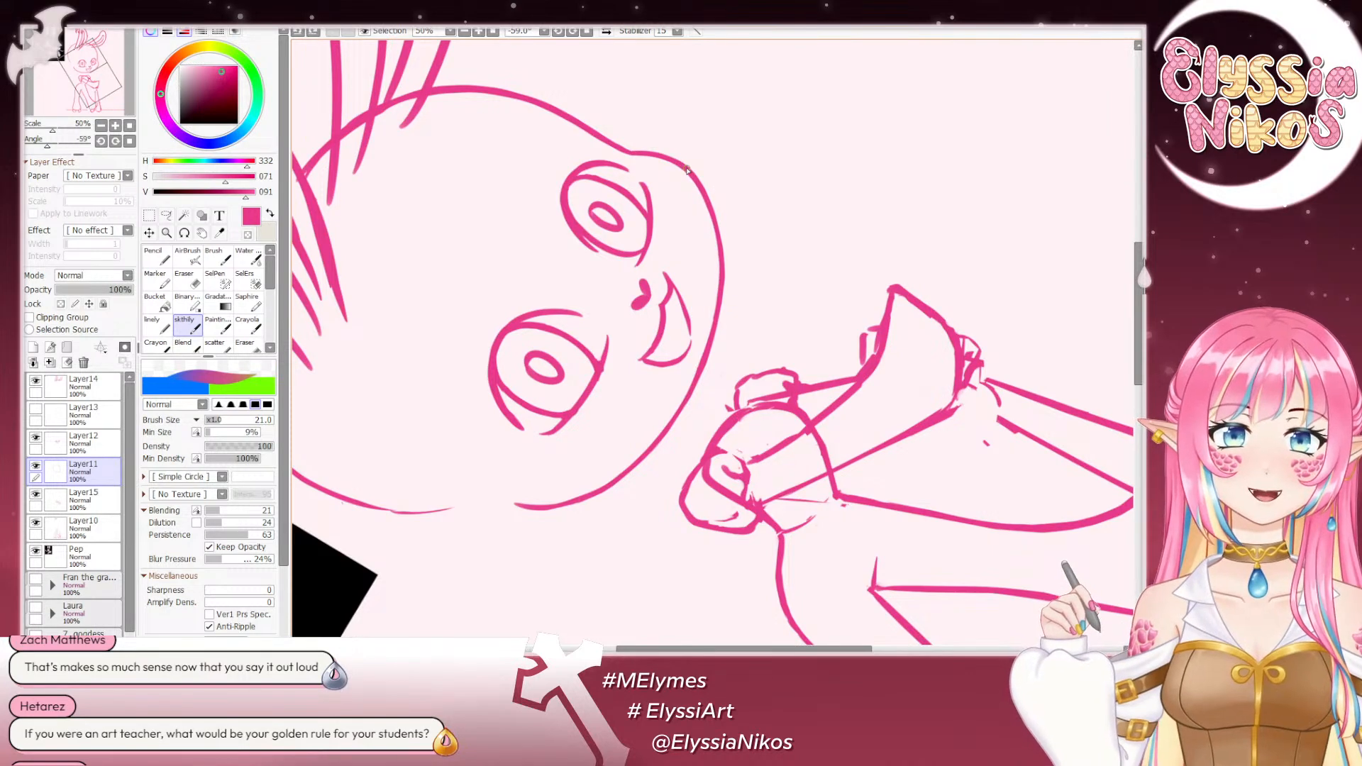
drag(687, 170, 723, 280)
key(ctrl+z)
drag(683, 164, 722, 273)
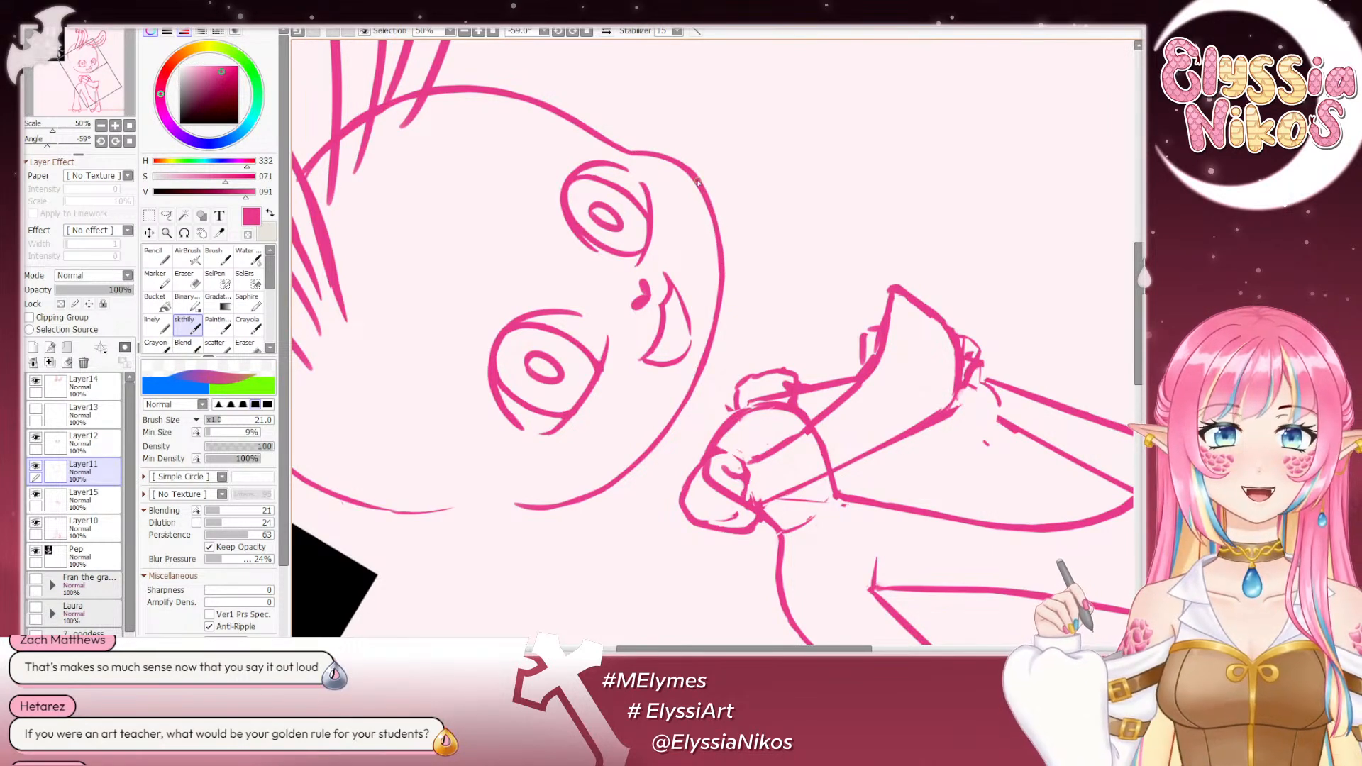
key(ctrl+z)
mouse_move(690, 172)
mouse_down()
mouse_move(721, 248)
mouse_move(723, 309)
mouse_up()
key(ctrl+z)
key(ctrl+z)
- Try to redraw the far cheek outline beside the mouth on Layer11 with long strokes, and undo them
drag(720, 241, 717, 308)
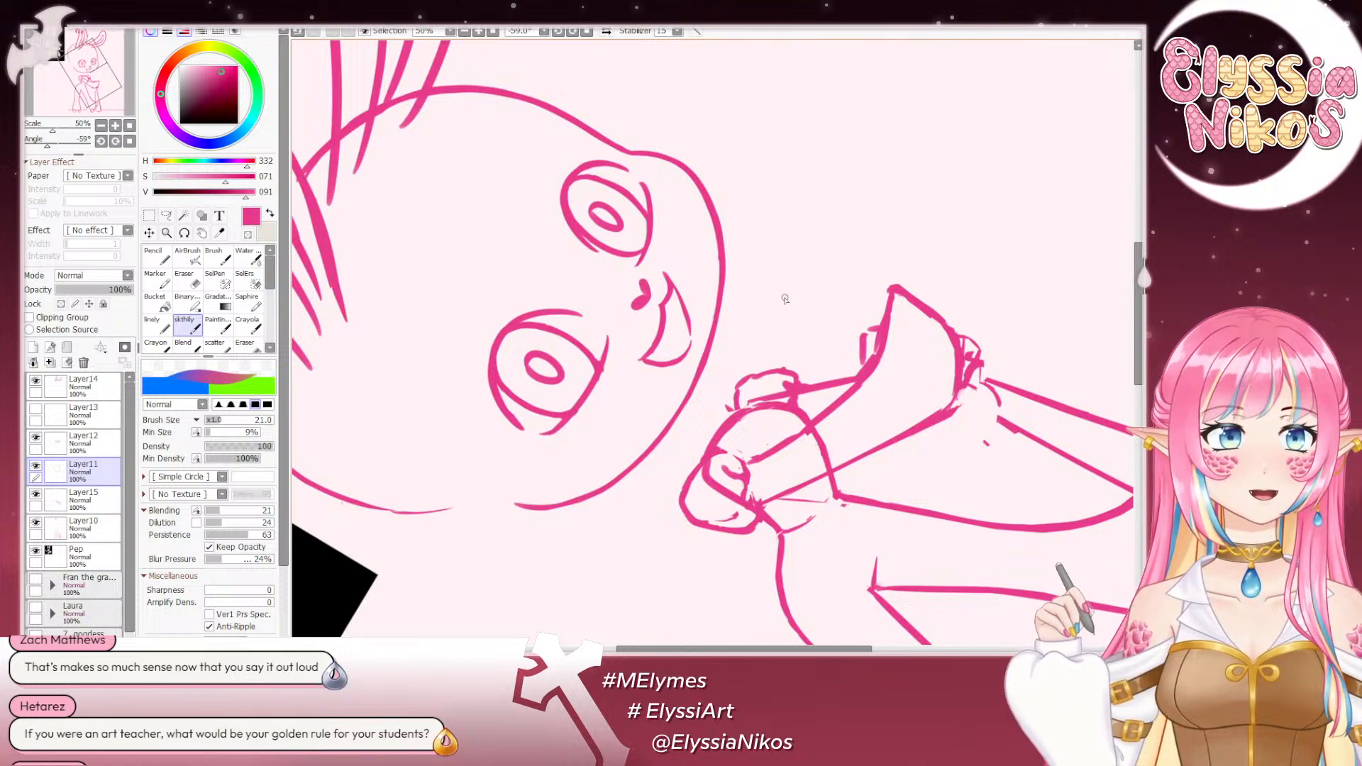
drag(719, 237, 696, 352)
mouse_move(737, 271)
mouse_down()
mouse_move(750, 181)
mouse_move(723, 275)
mouse_up()
key(ctrl+z)
key(ctrl+z)
mouse_move(735, 142)
mouse_down()
mouse_move(732, 249)
mouse_move(747, 206)
mouse_move(739, 155)
mouse_move(715, 294)
mouse_up()
key(ctrl+z)
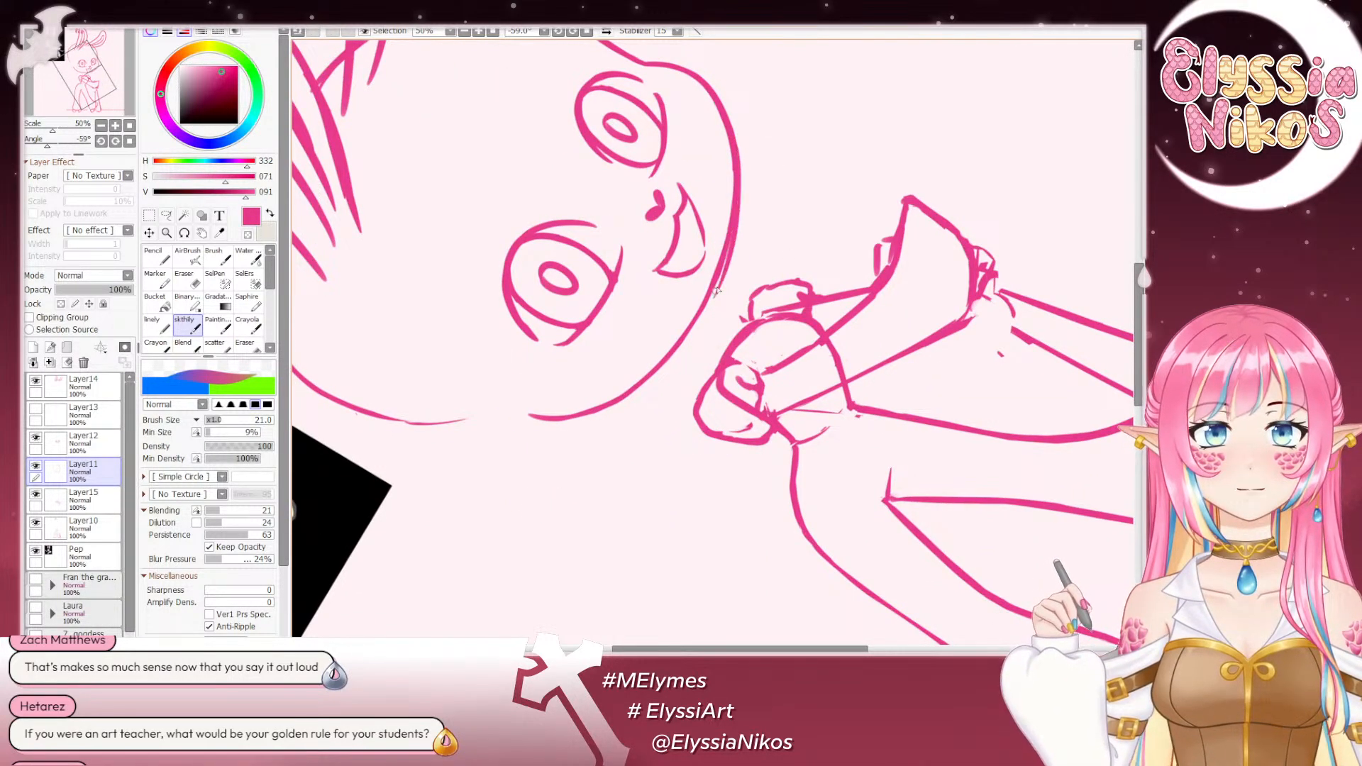
- Redraw the short stretch of outline from the far cheek toward the chin on Layer11, undoing and repeating the stroke until the curve fits
key(ctrl+z)
drag(736, 154, 718, 282)
key(ctrl+z)
drag(737, 168, 721, 254)
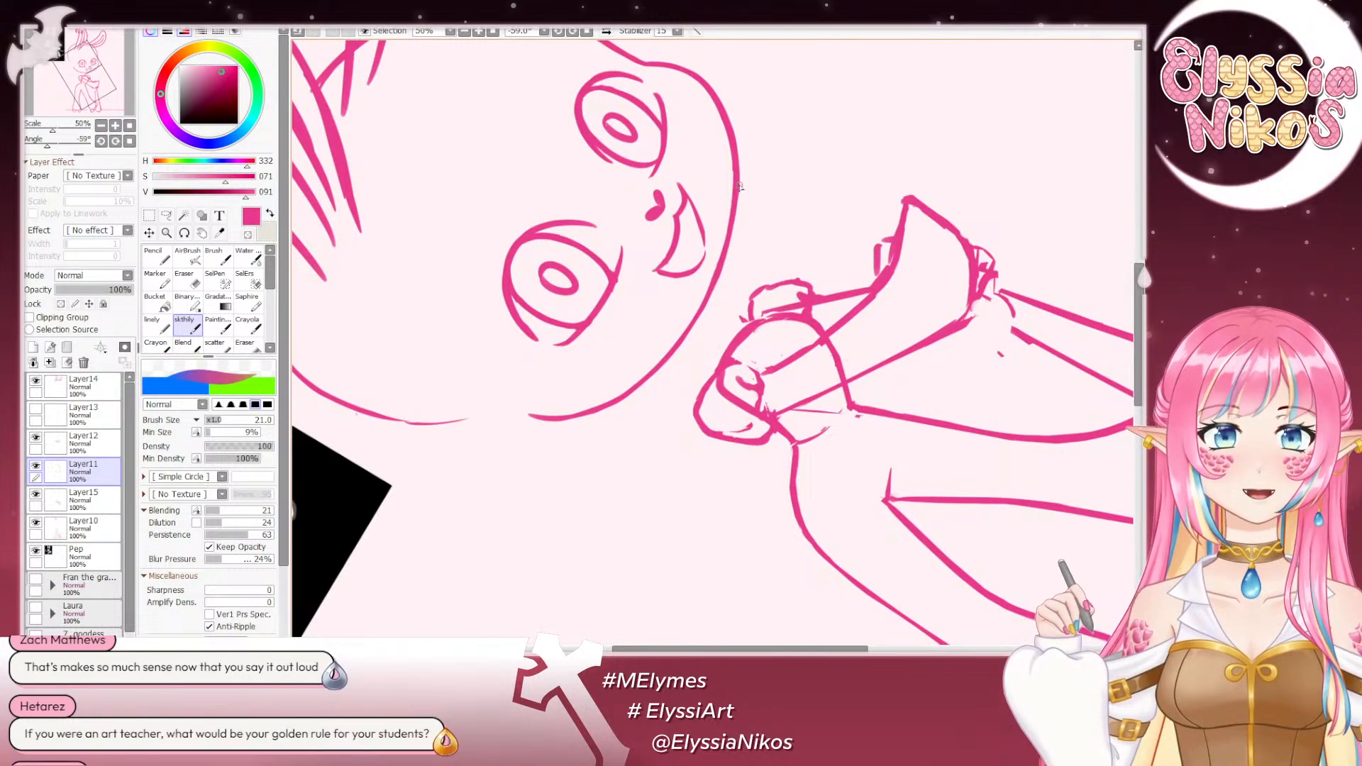
key(ctrl+z)
key(ctrl+z)
drag(739, 188, 724, 257)
key(ctrl+z)
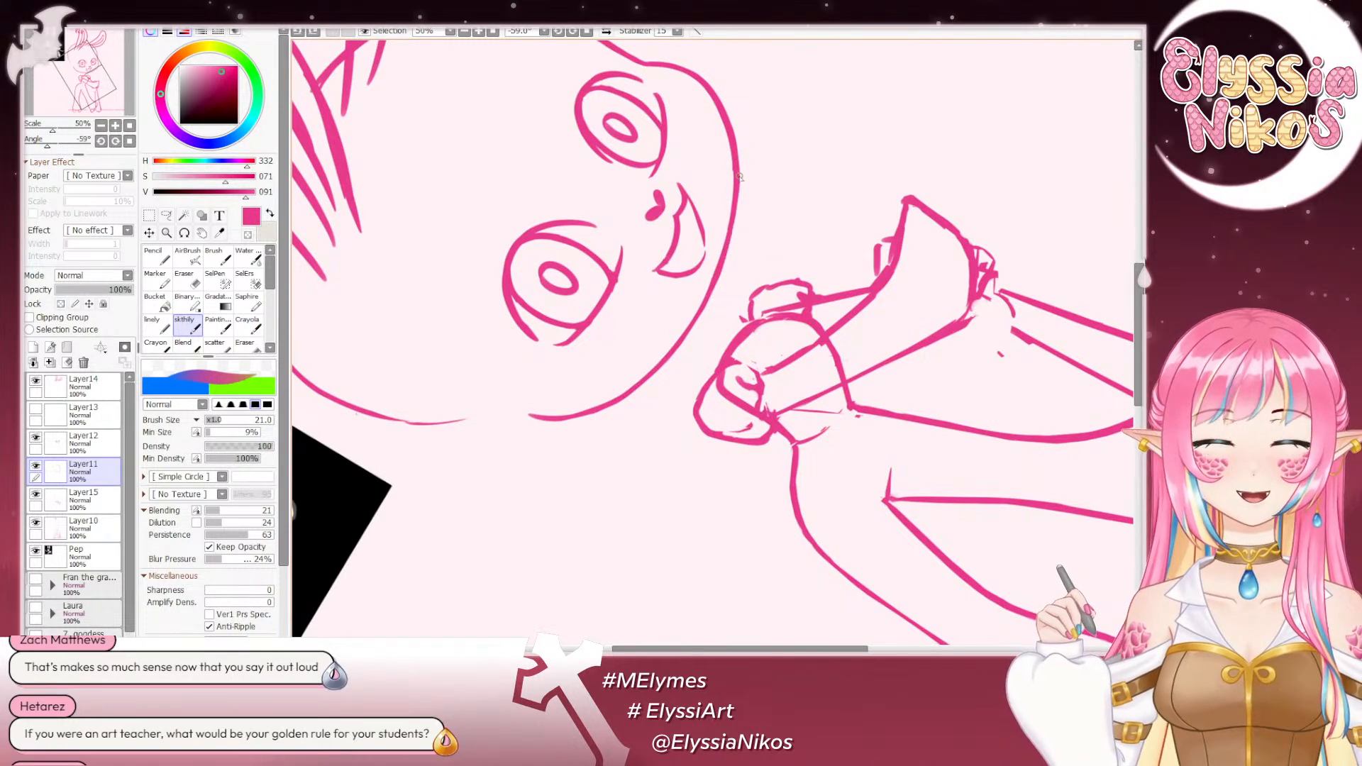
drag(738, 190, 725, 257)
key(ctrl+z)
drag(738, 184, 721, 257)
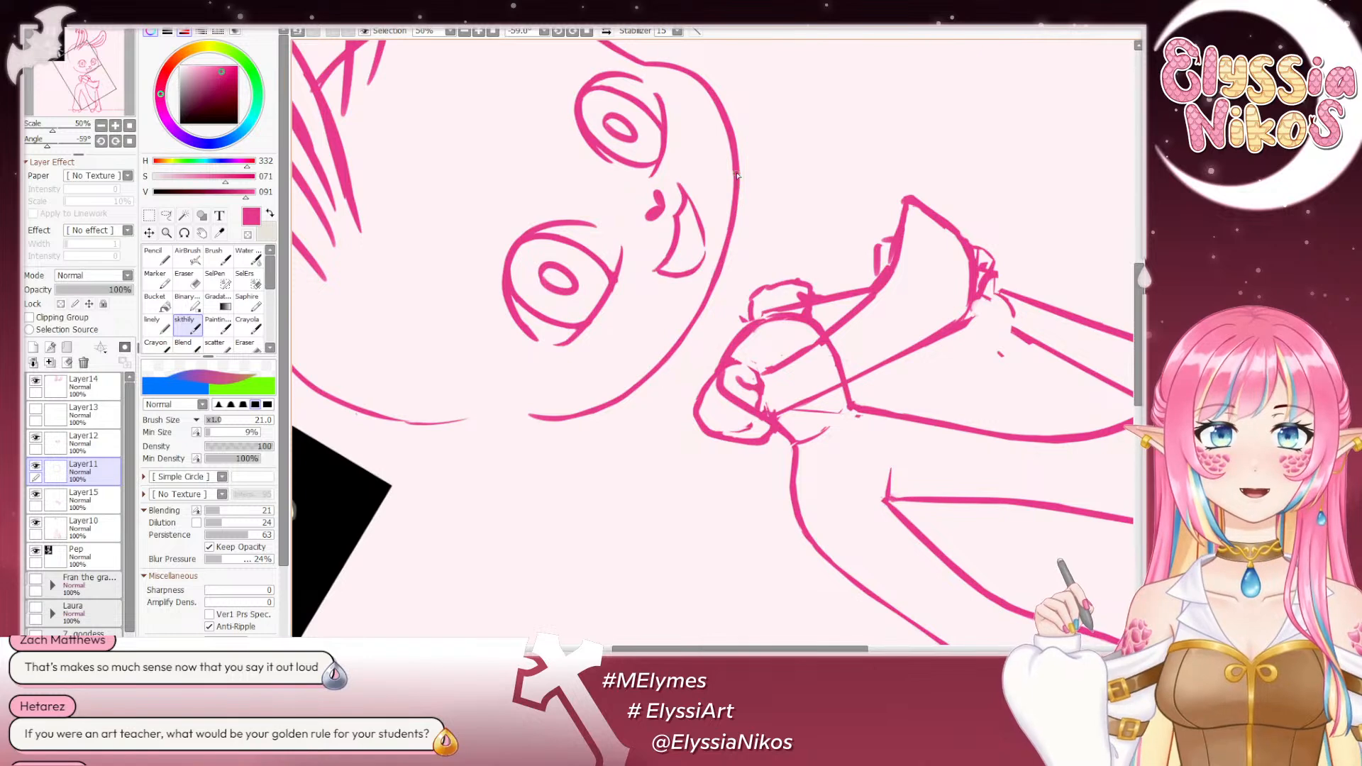
drag(736, 175, 708, 290)
key(ctrl+z)
drag(738, 178, 711, 291)
key(ctrl+z)
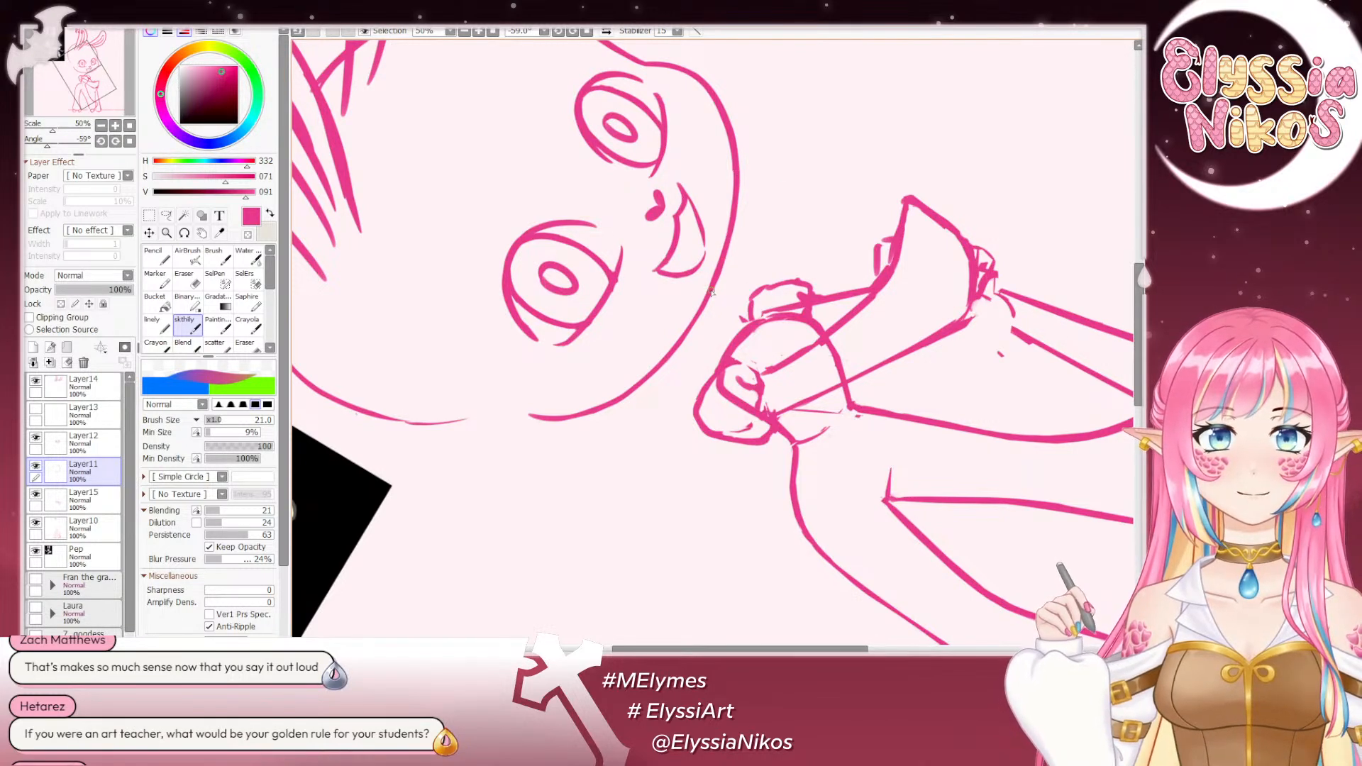
drag(737, 173, 695, 311)
key(ctrl+z)
drag(738, 190, 710, 293)
key(ctrl+z)
key(ctrl+z)
drag(738, 186, 711, 291)
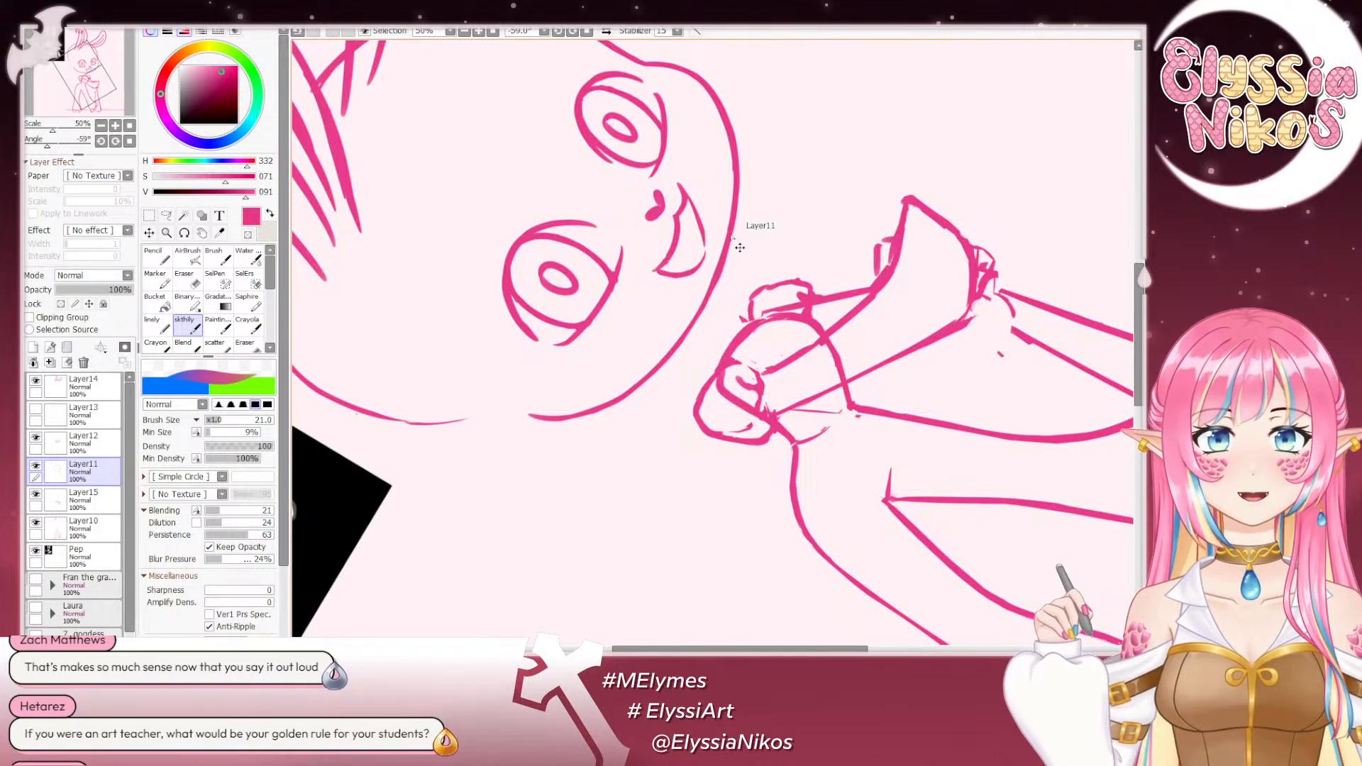
key(ctrl+z)
drag(738, 187, 712, 281)
- Clean up the edge of the far cheek outline on Layer11 with the Eraser, enlarging it up to size 30
key(e)
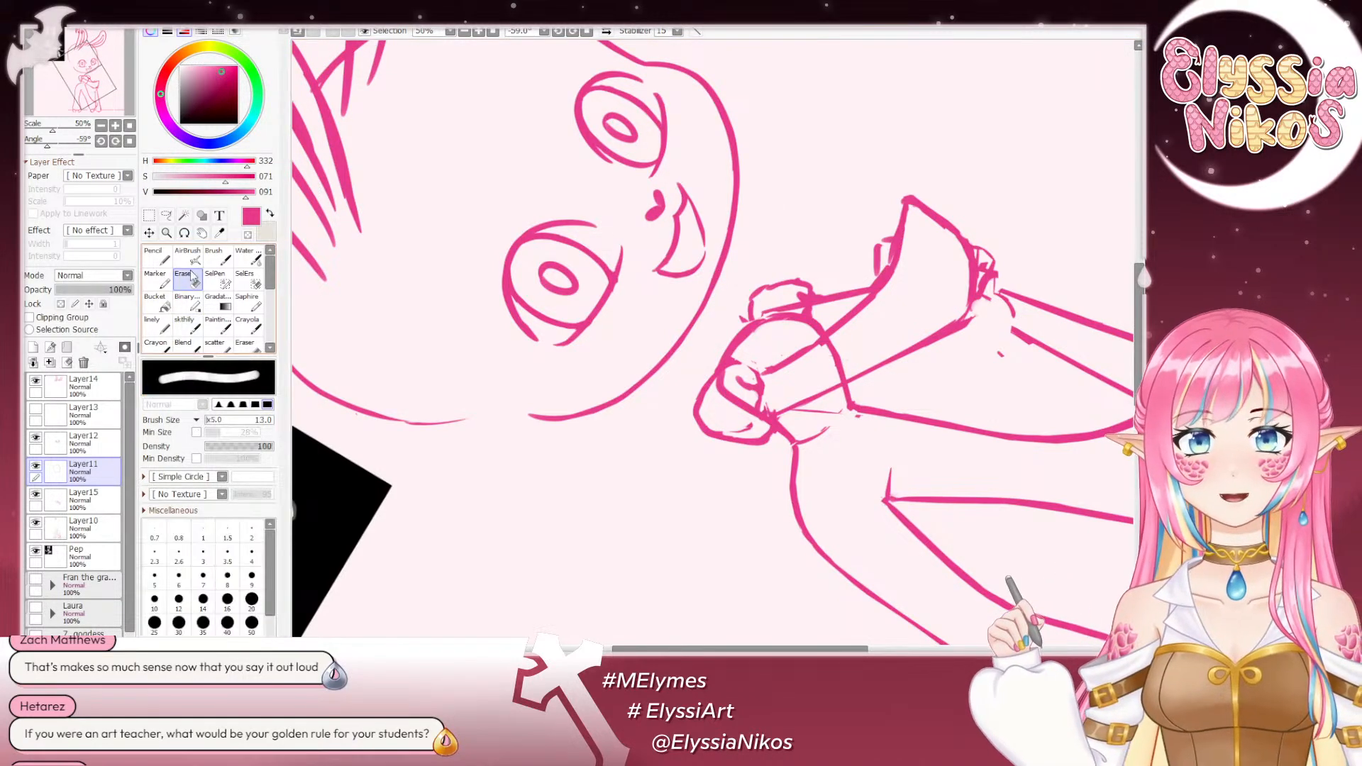
drag(724, 104, 732, 105)
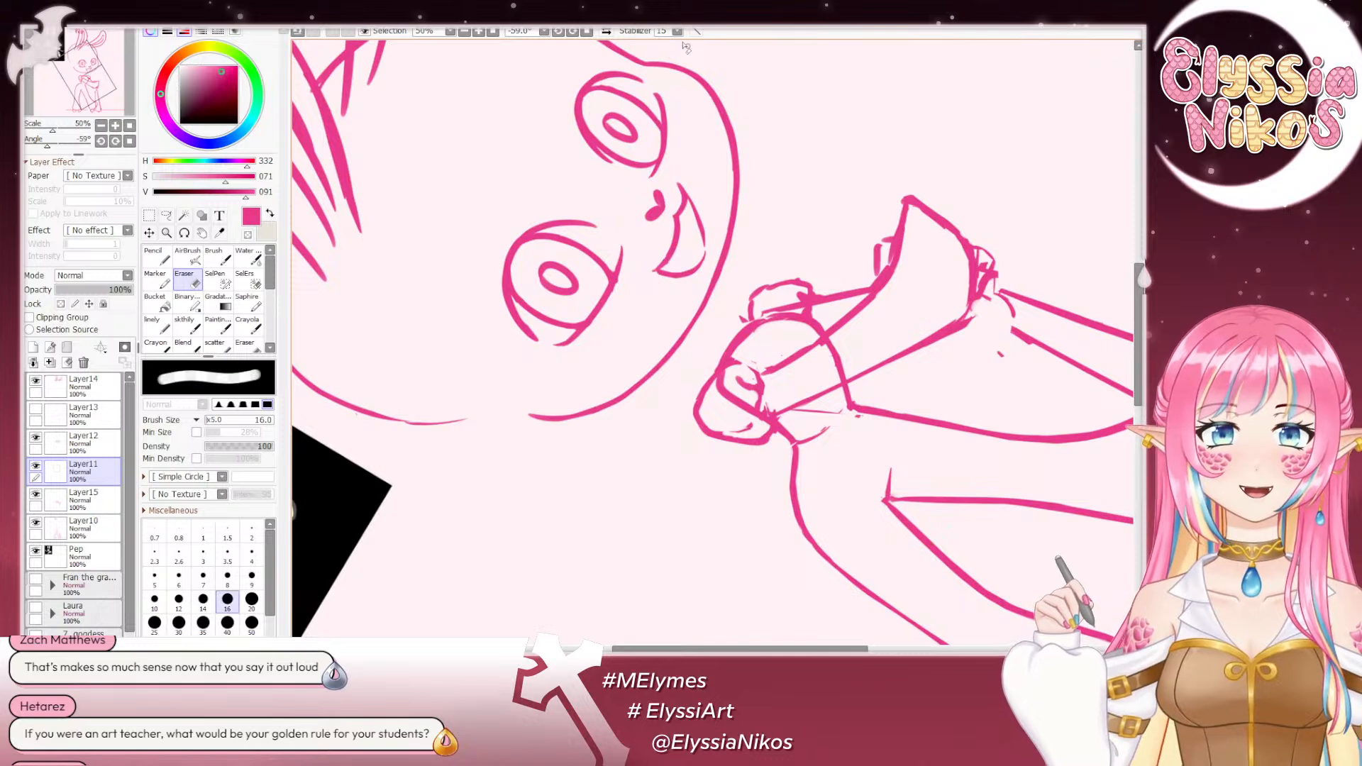
drag(683, 155, 687, 148)
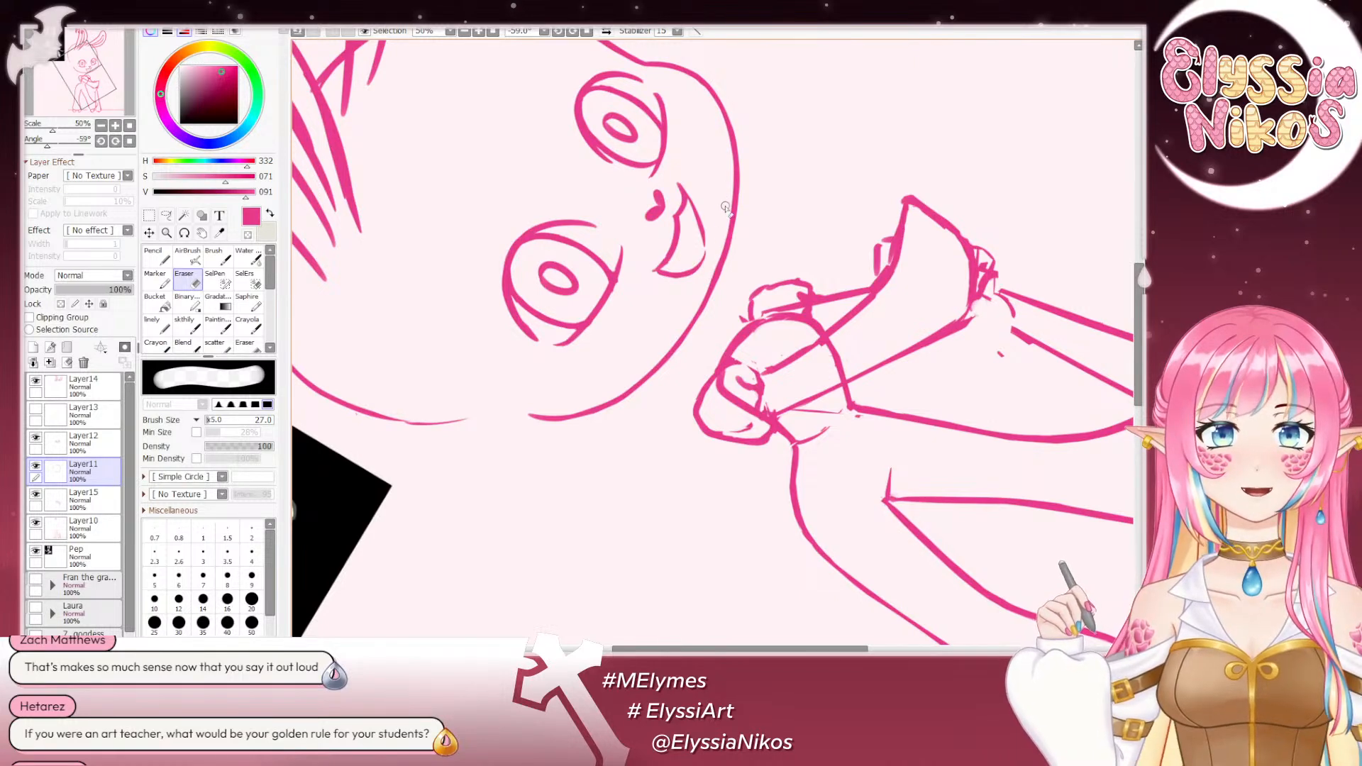
key(bracketright)
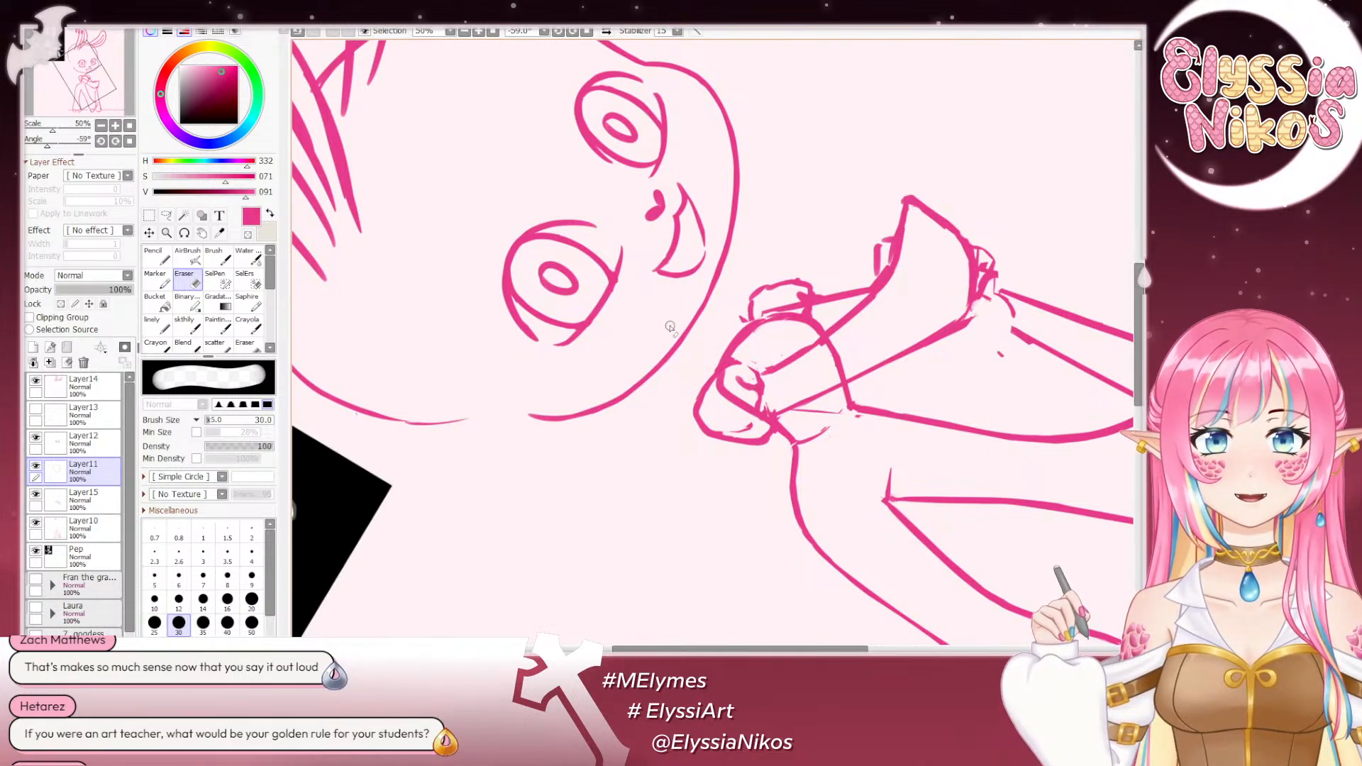
- Reset the canvas rotation and examine the whole sketch in the unmirrored and mirrored views
click(130, 141)
click(101, 125)
click(101, 126)
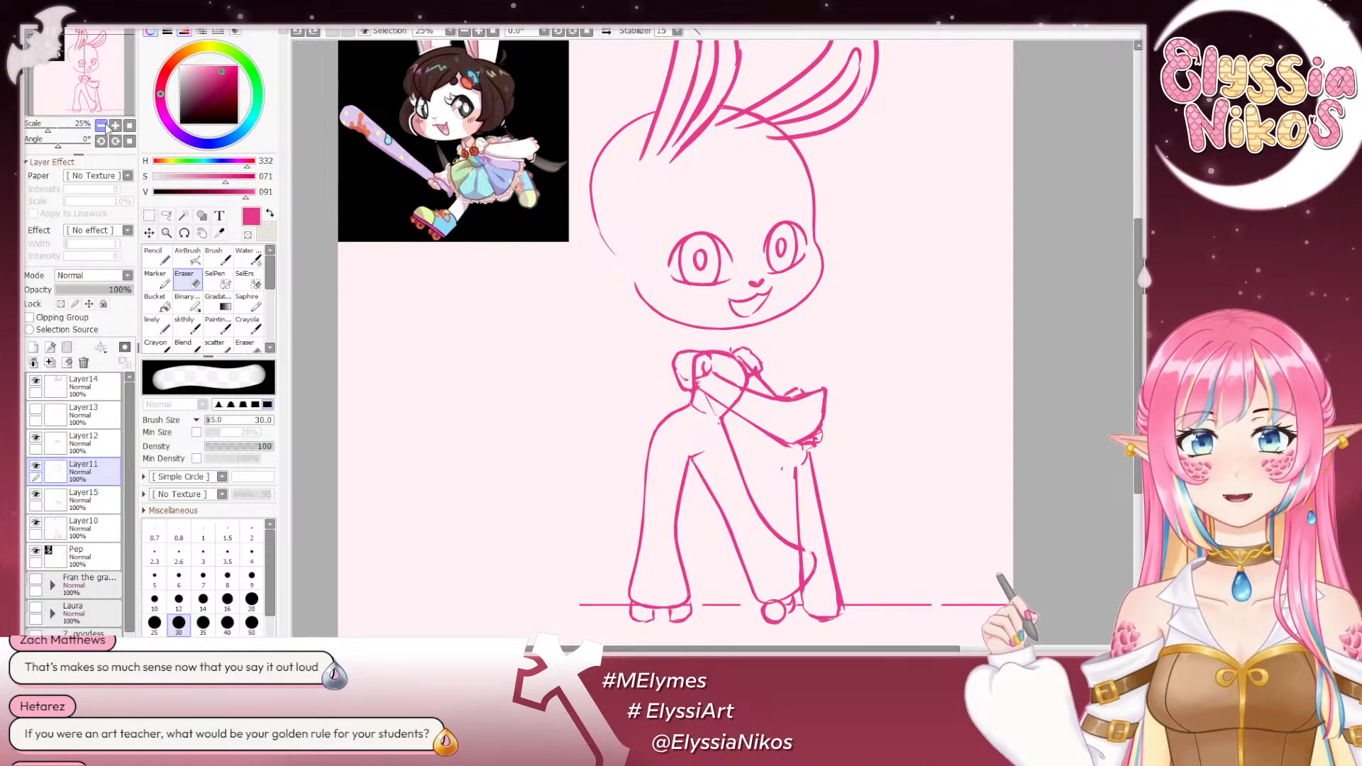
click(102, 125)
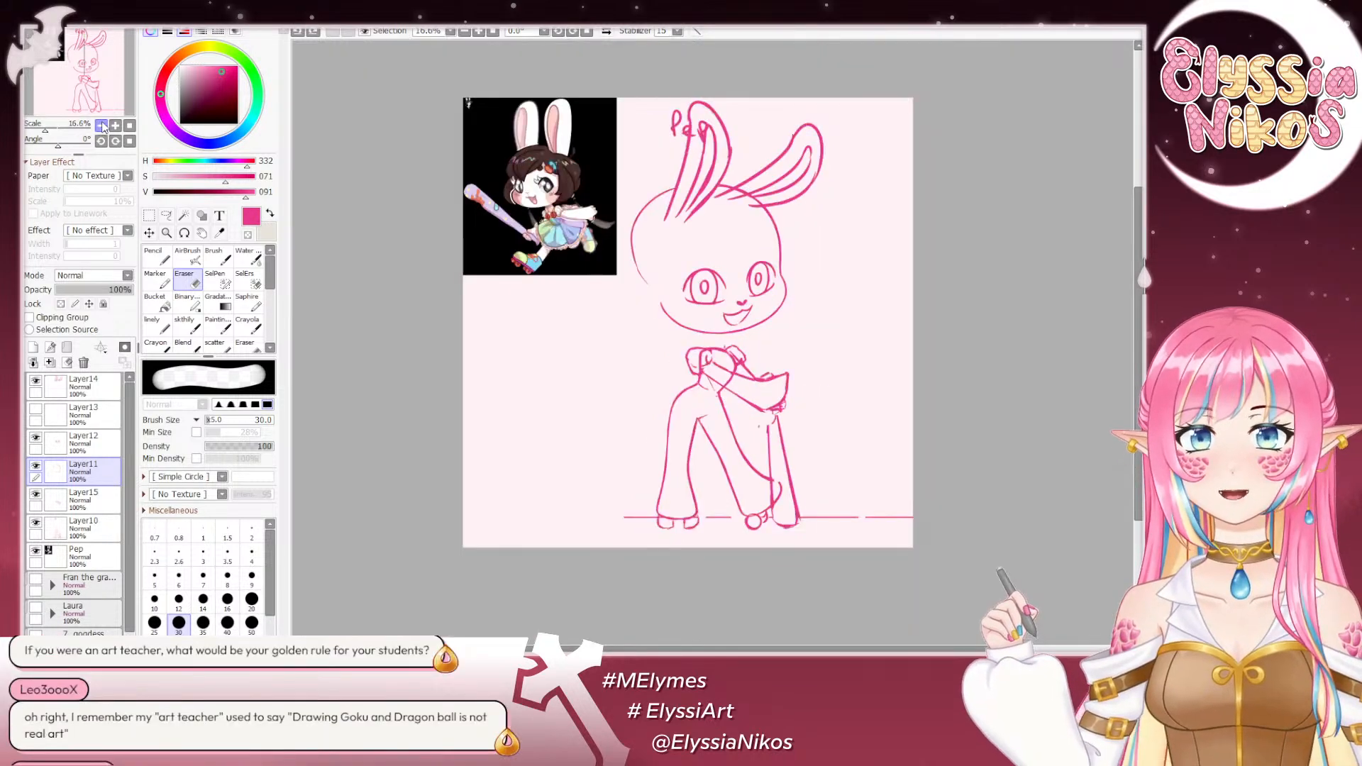
click(606, 32)
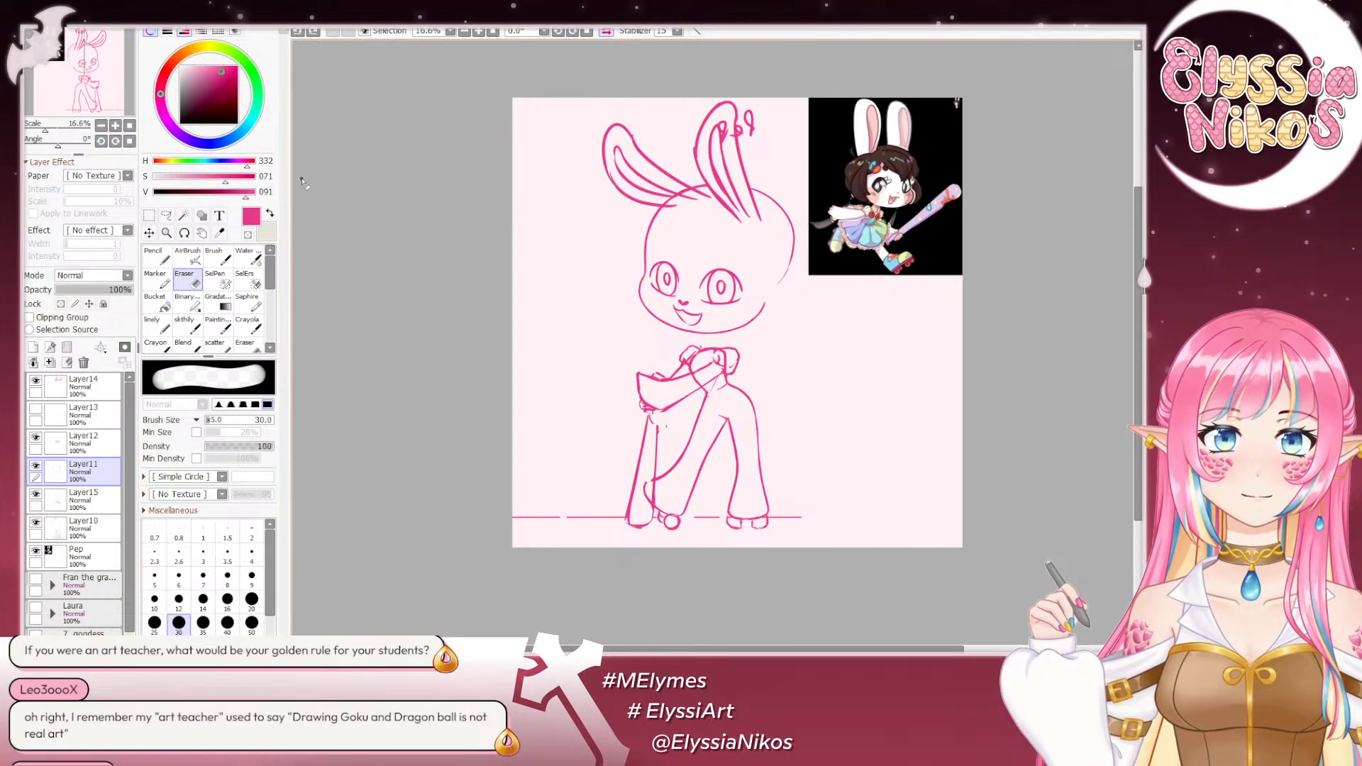
- Select Layer12 in the mirrored view and erase around the far corner of the mouth with a smaller Eraser
click(115, 125)
click(115, 125)
mouse_move(580, 270)
mouse_down()
mouse_move(532, 248)
mouse_move(604, 250)
mouse_up()
ctrl+shift+click(600, 251)
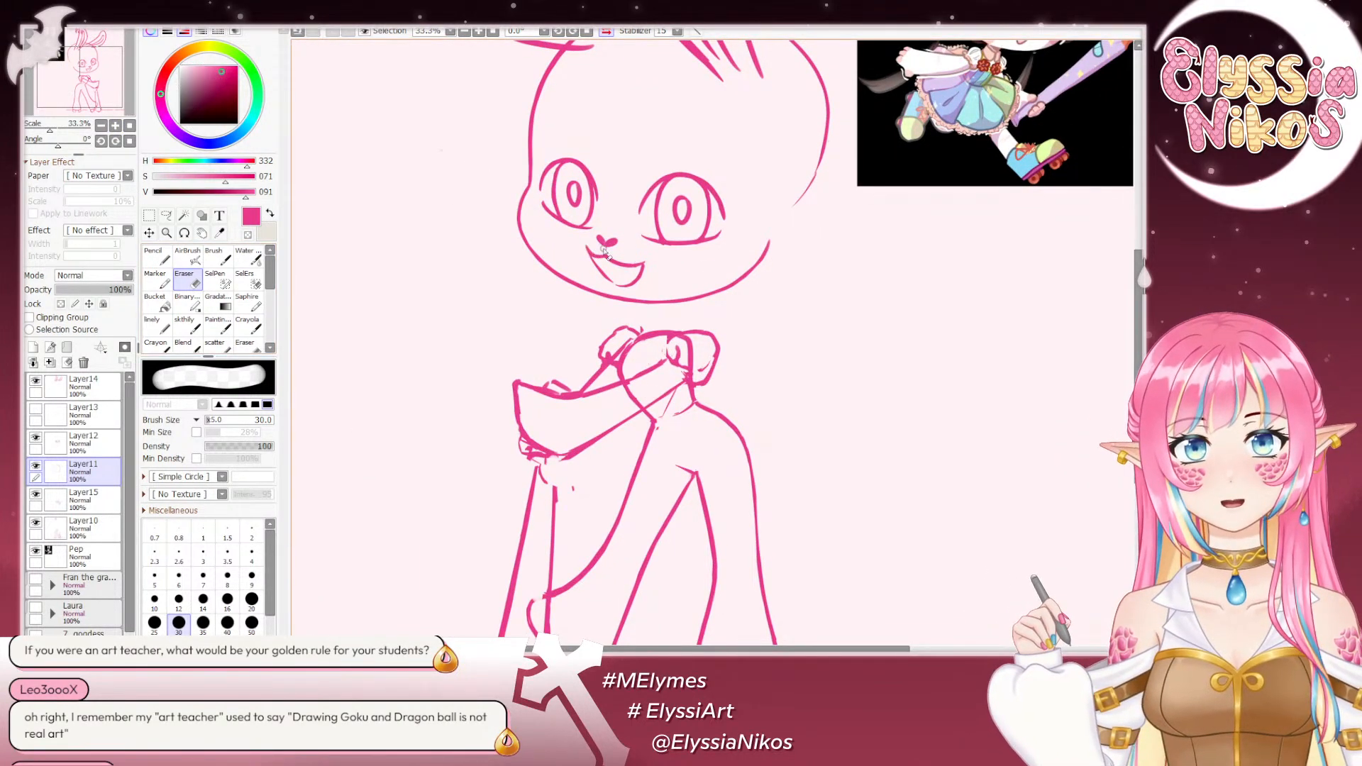
click(35, 438)
click(35, 437)
click(84, 444)
key(bracketleft)
key(bracketleft)
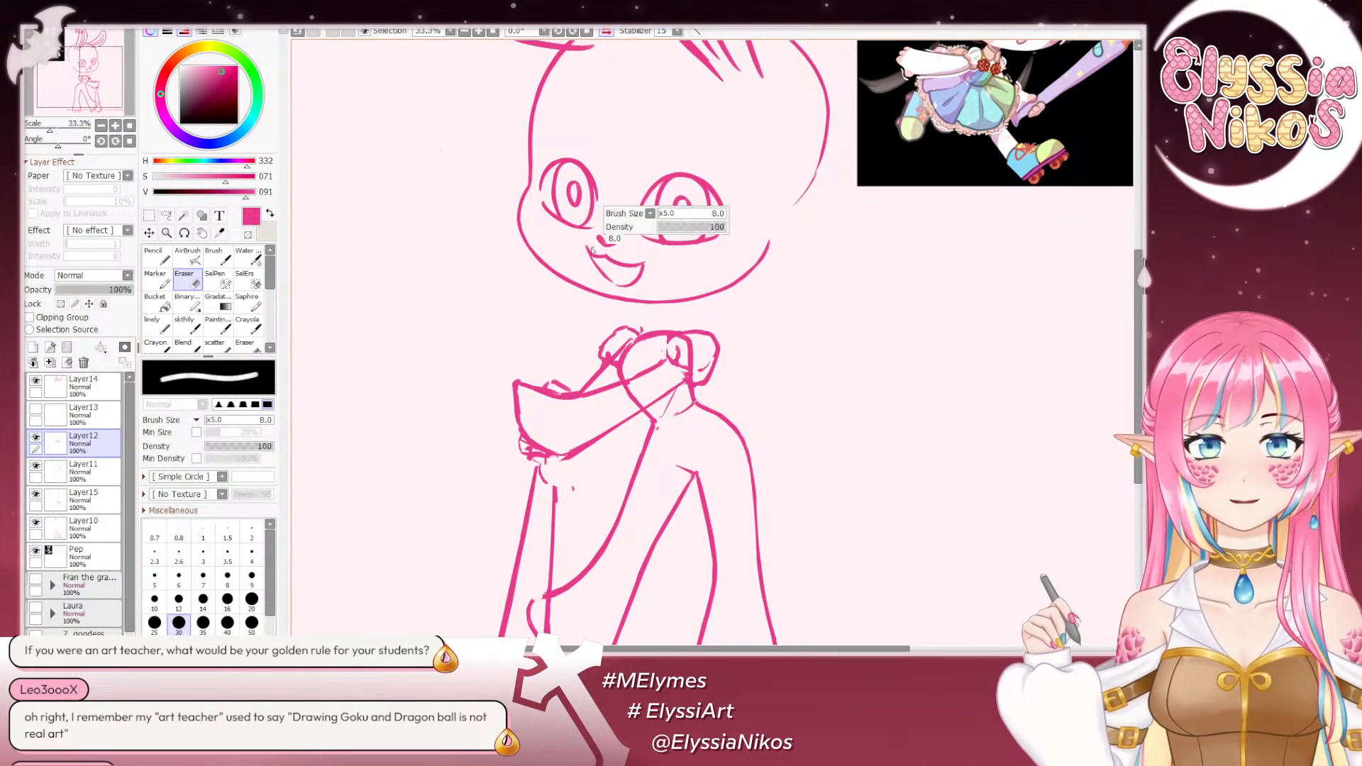
drag(586, 246, 598, 253)
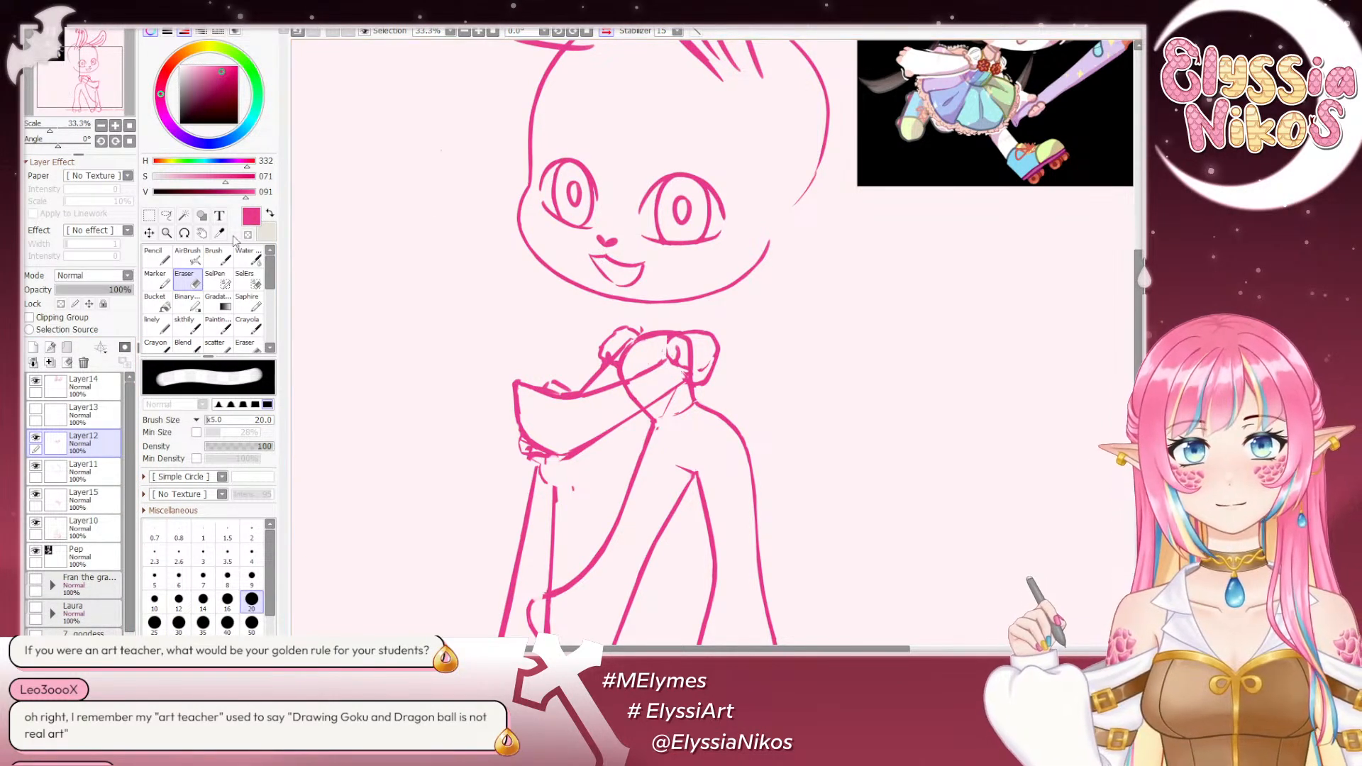
- Try to redraw the mouth's far corner with the sketch brush at size 15, and undo the strokes
click(182, 329)
key(bracketleft)
key(bracketleft)
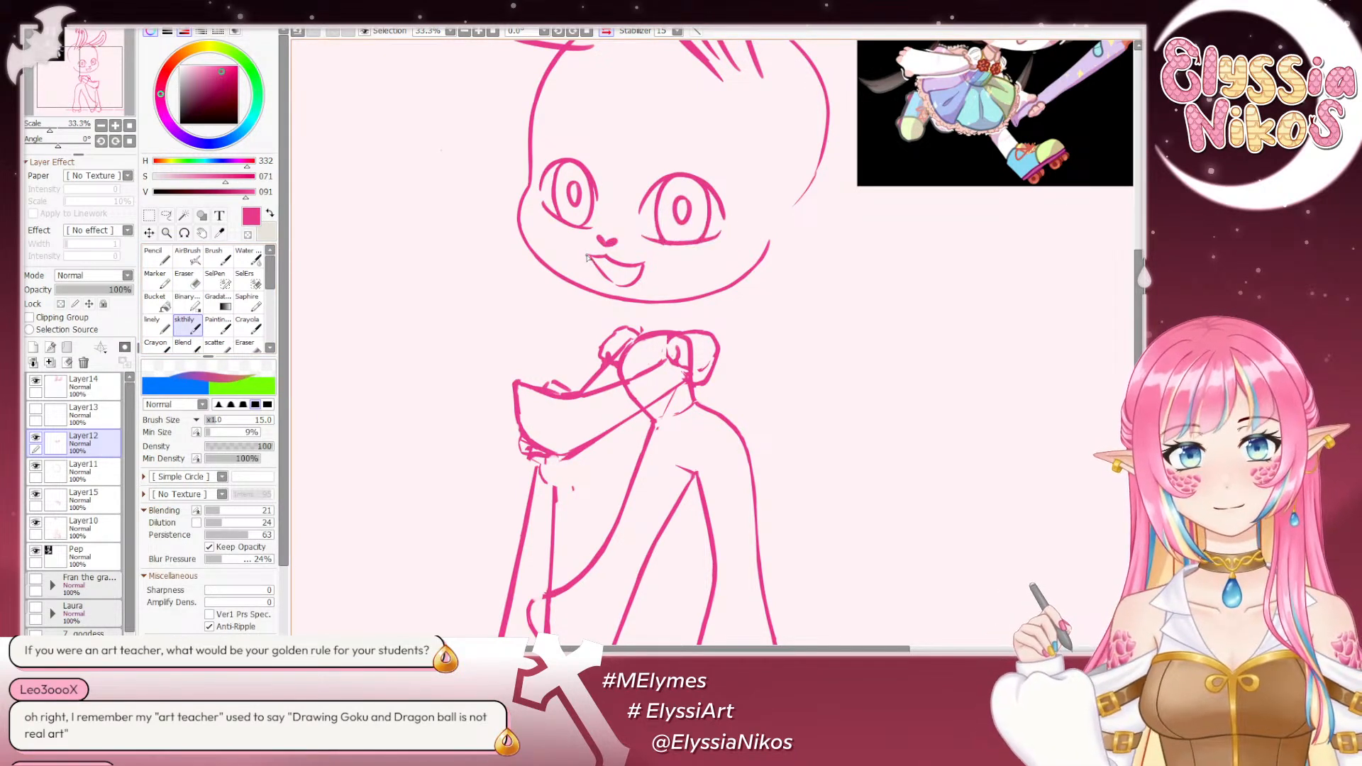
key(ctrl+z)
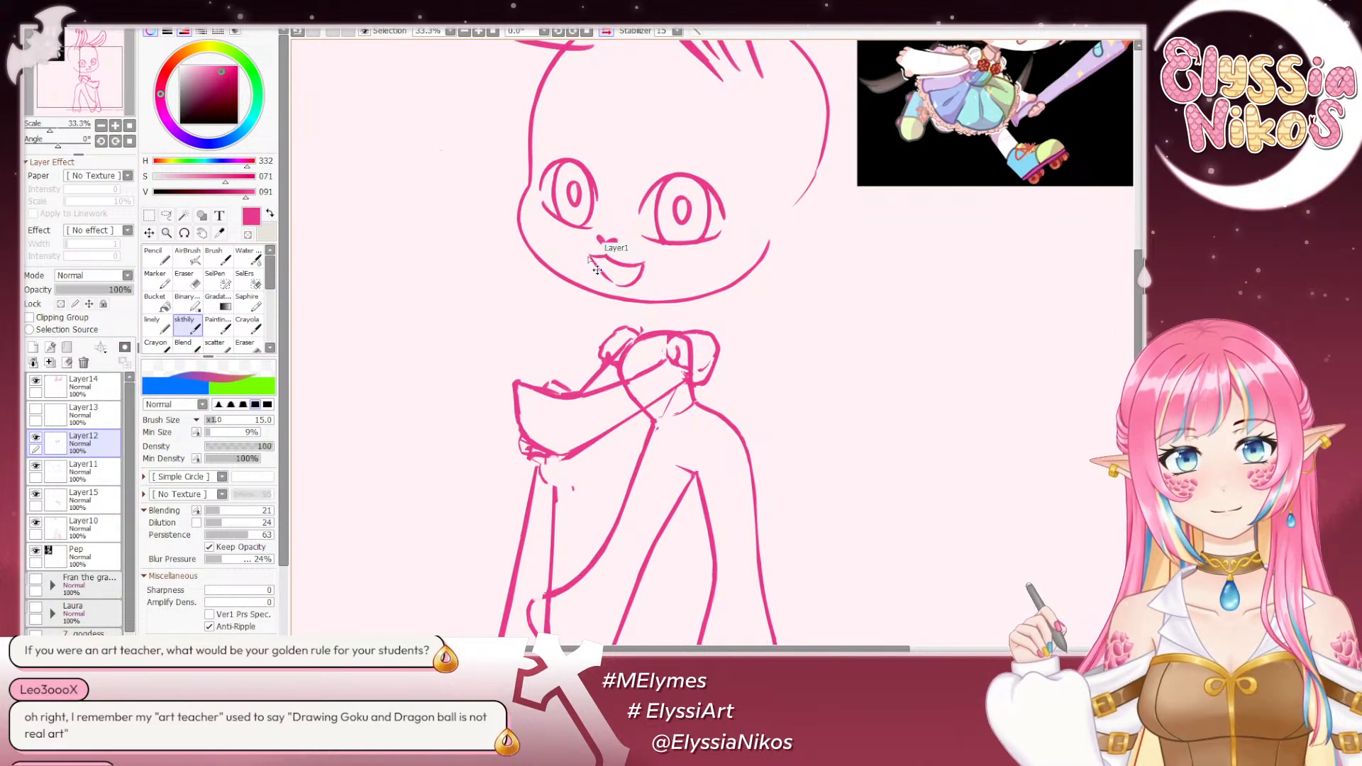
key(ctrl+z)
drag(587, 256, 605, 256)
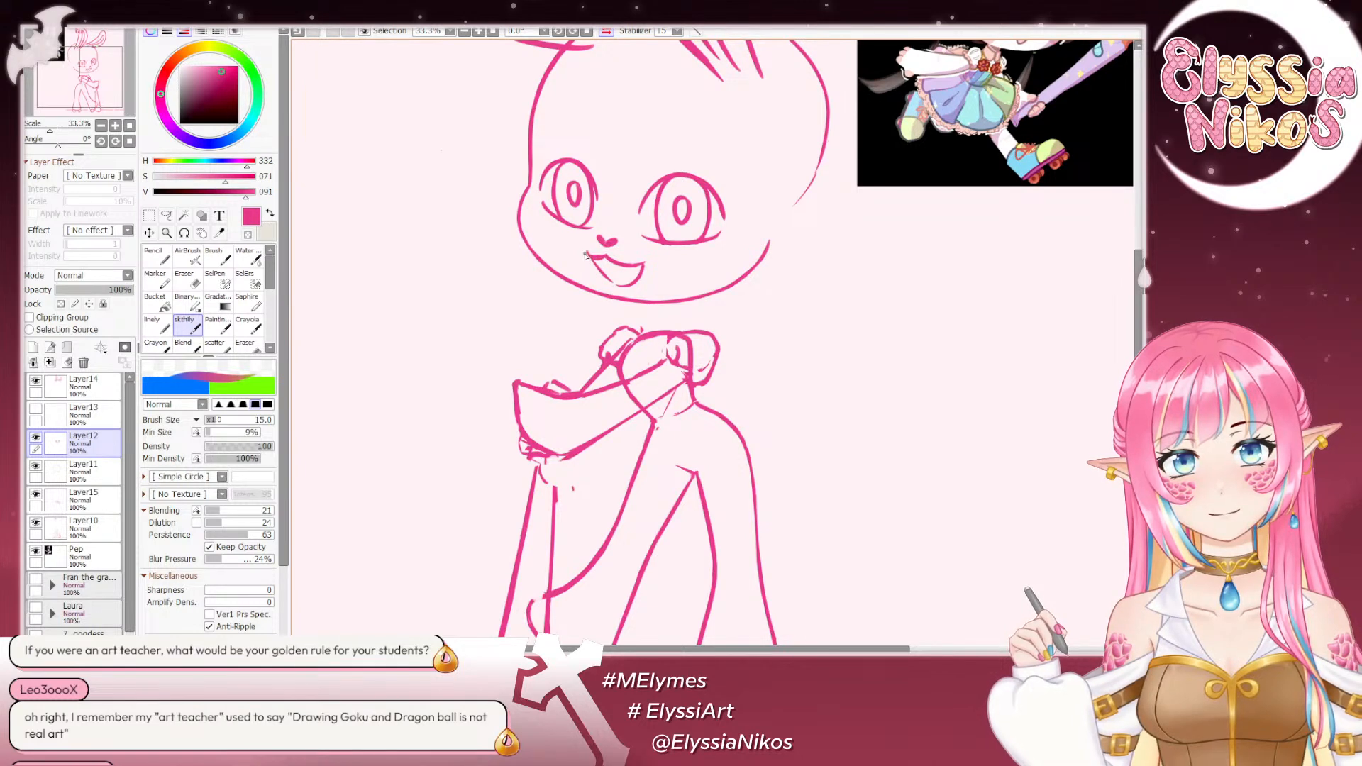
key(ctrl+z)
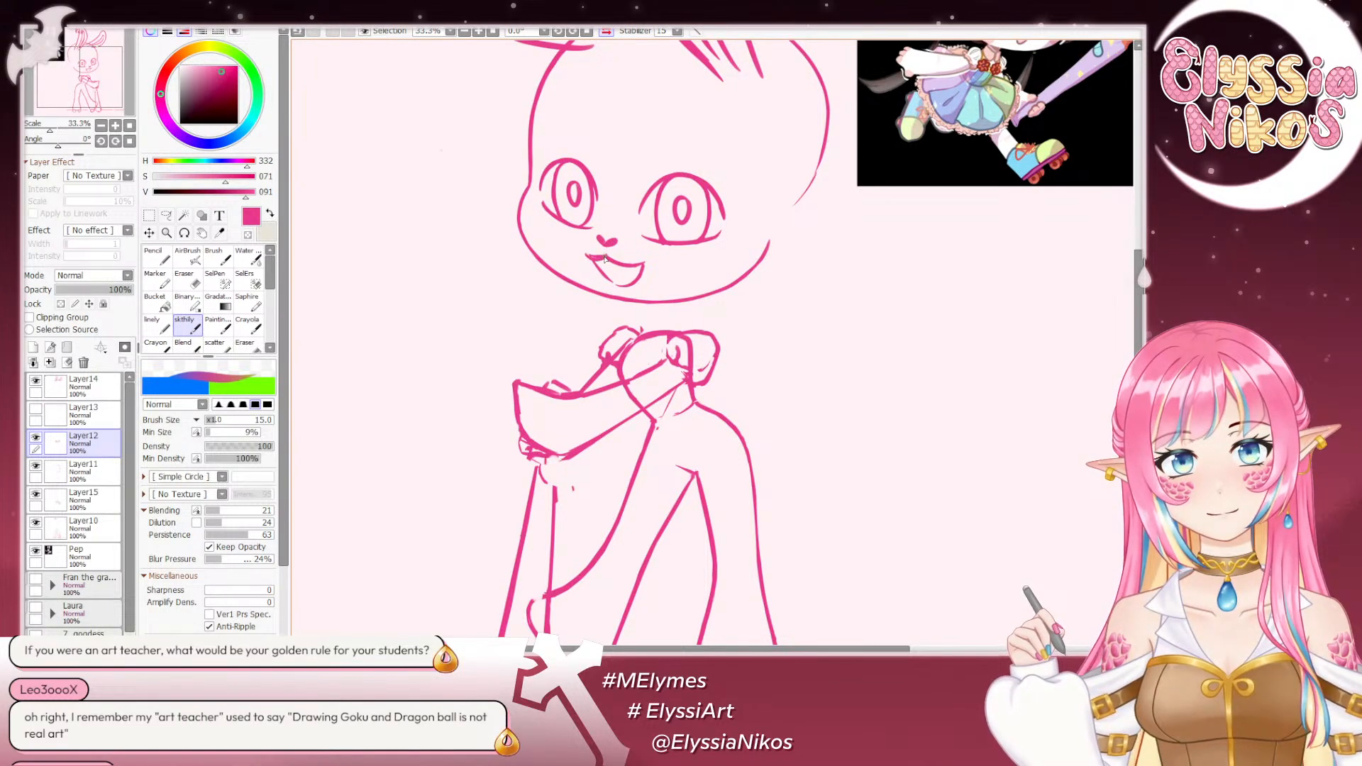
- Try to trim the upper mouth line near the far corner with the Eraser at size 20, and undo it
click(186, 279)
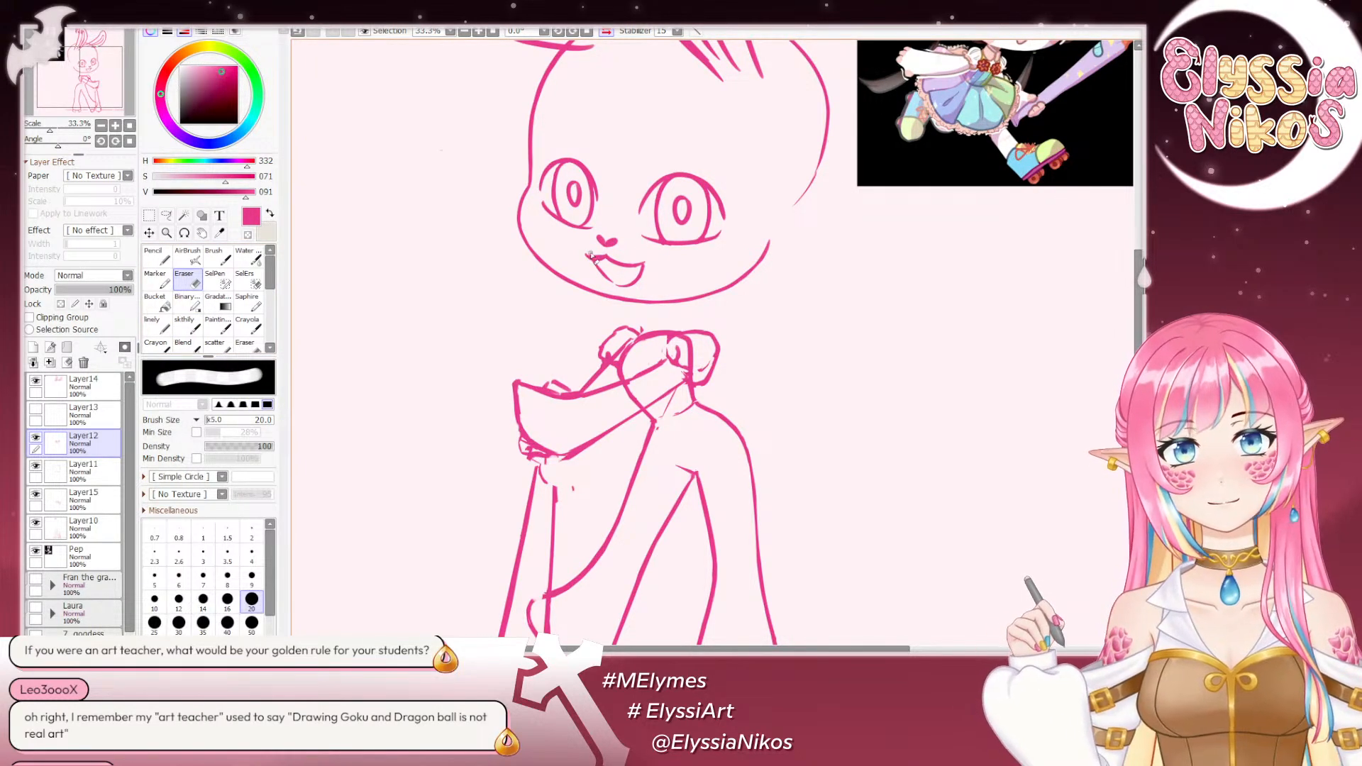
key(ctrl+z)
drag(604, 255, 595, 257)
key(ctrl+z)
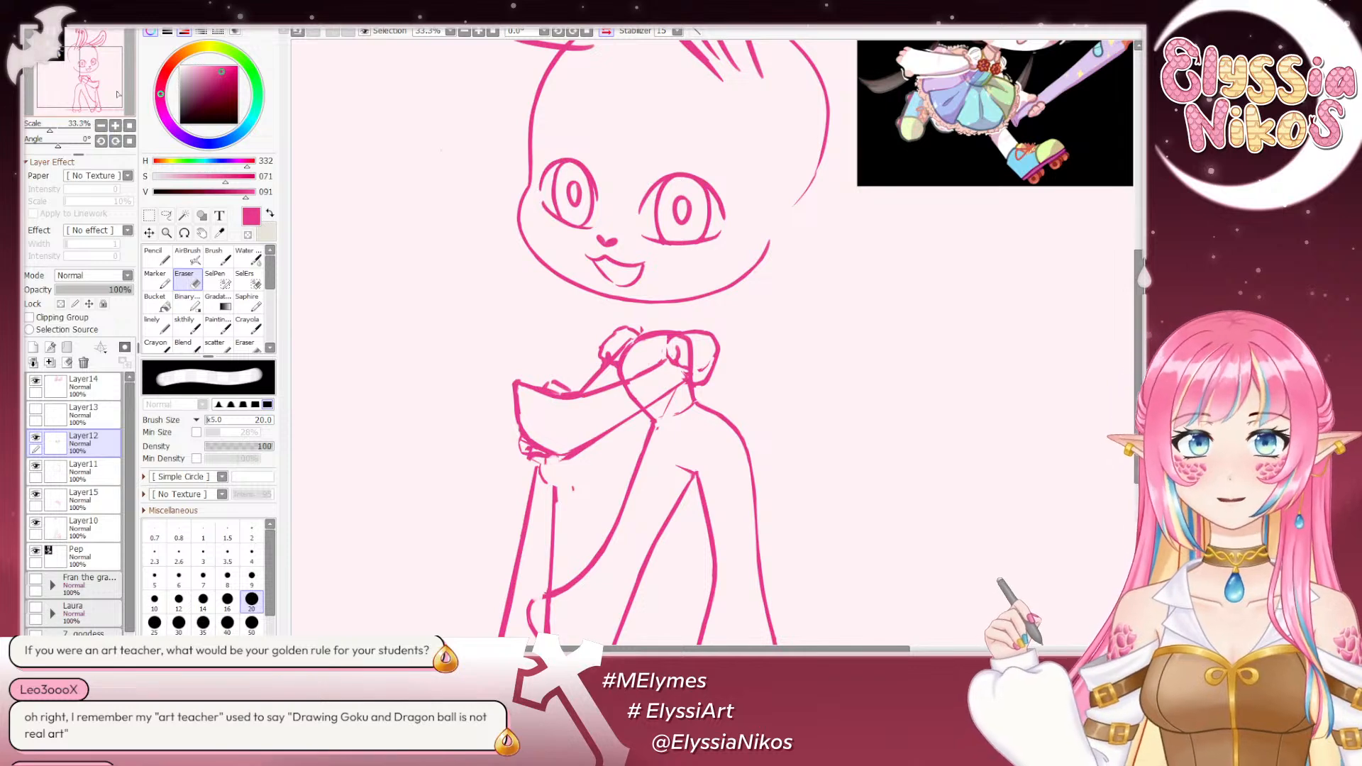
- In the unmirrored view, try to touch up the mouth's far corner with the sketch brush at size 10, and undo the stroke
drag(50, 131, 105, 130)
click(128, 126)
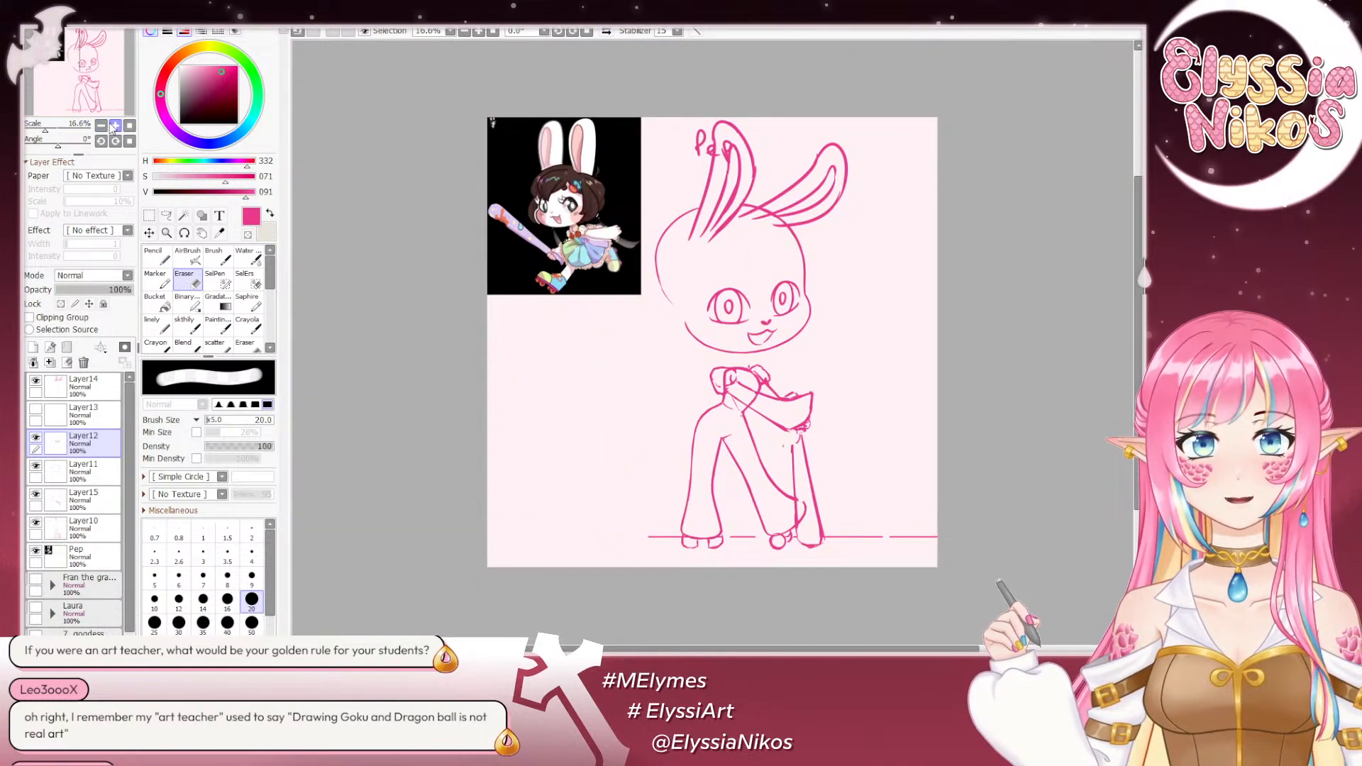
click(115, 126)
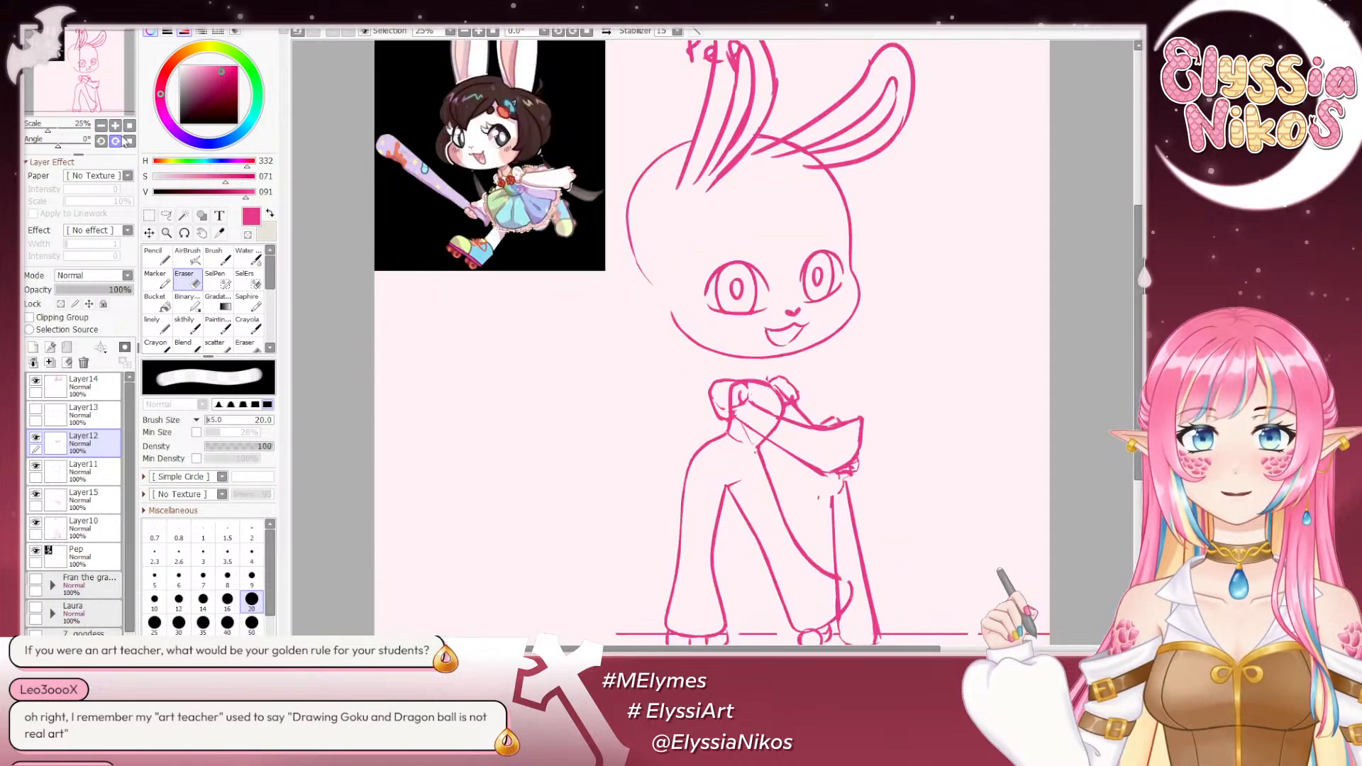
click(188, 326)
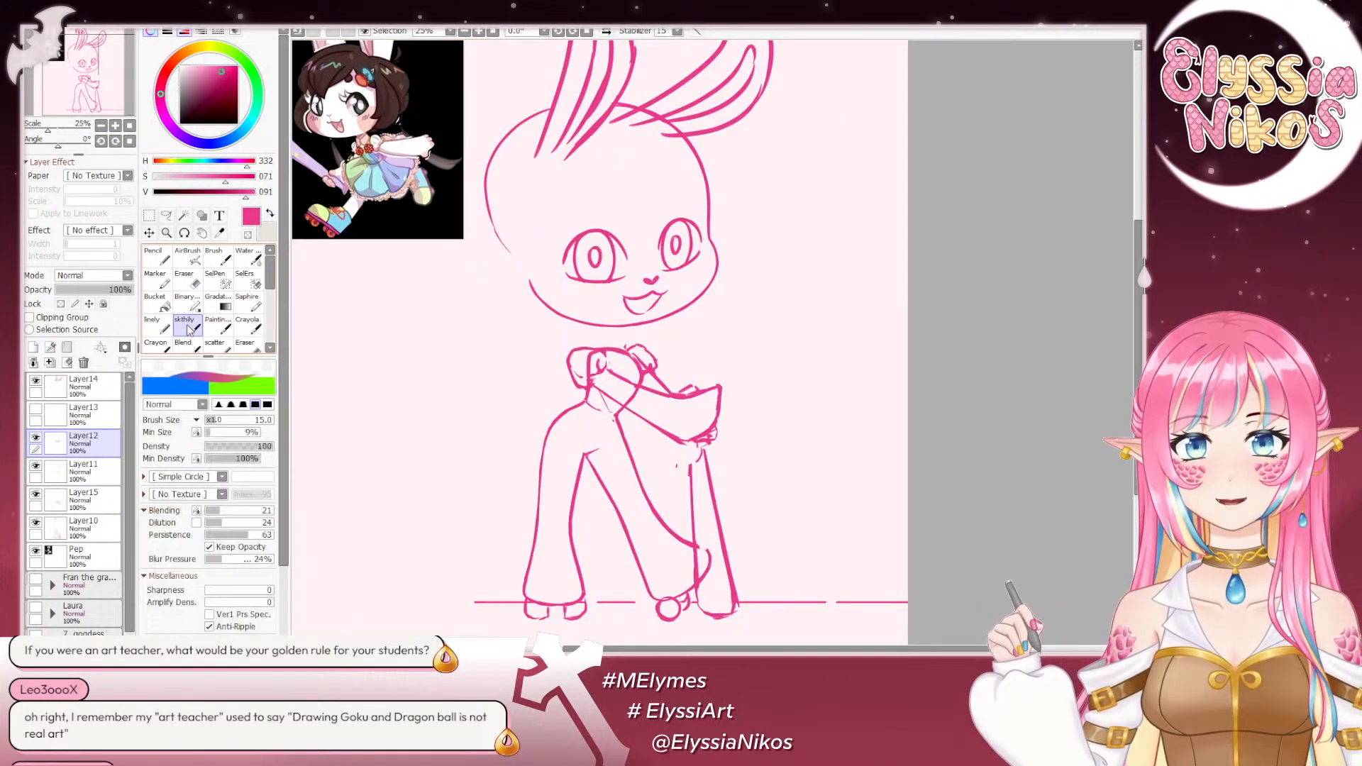
click(115, 126)
click(115, 125)
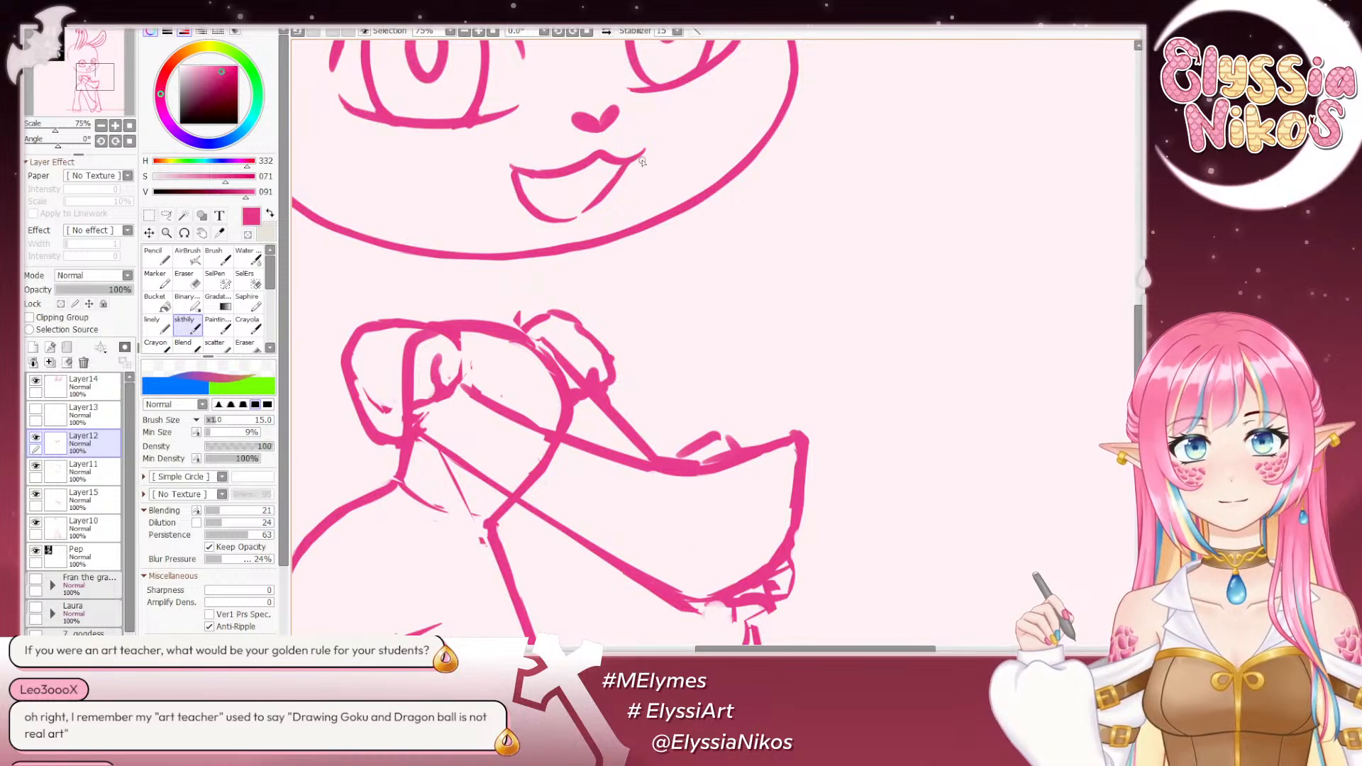
key(ctrl+z)
key(bracketleft)
drag(640, 158, 626, 170)
key(ctrl+z)
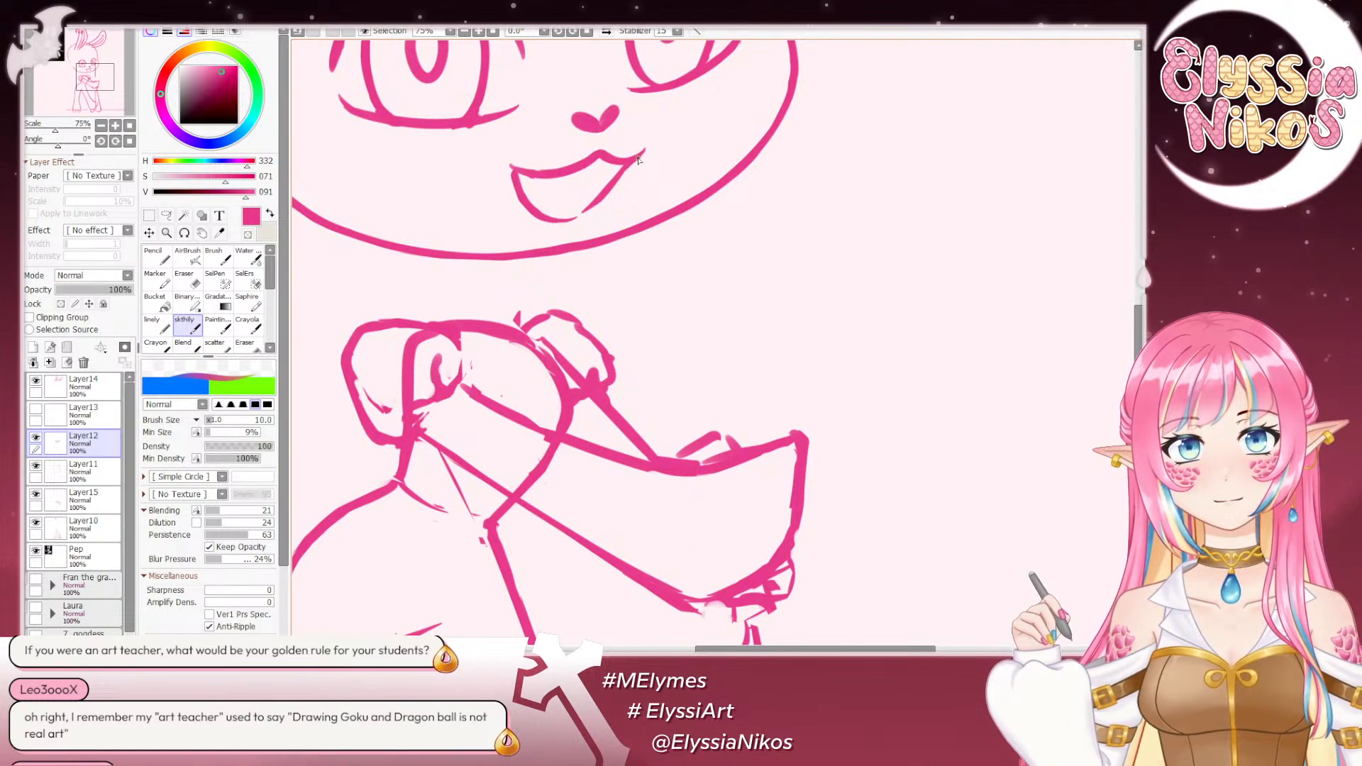
- Trim the near corner and the far side of the mouth line on Layer12 with a small Eraser
drag(510, 158, 552, 129)
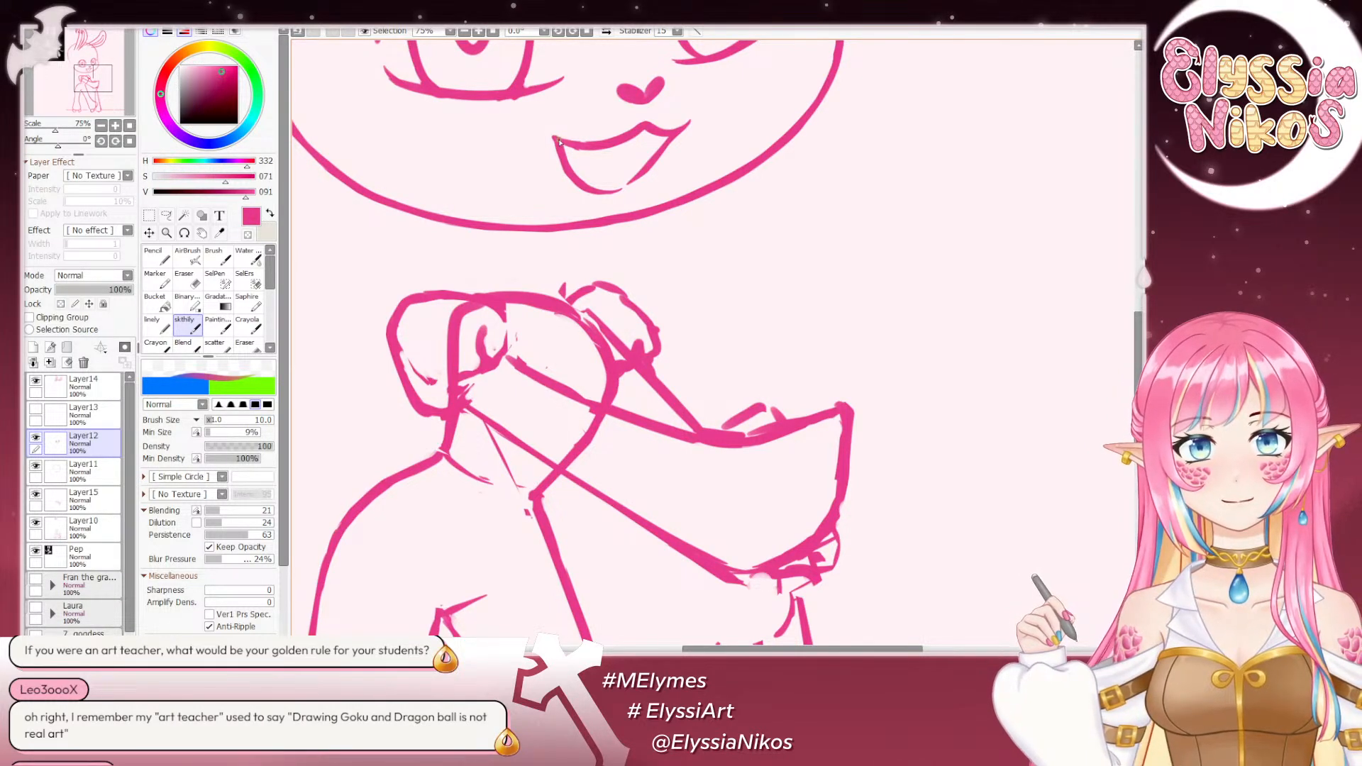
key(e)
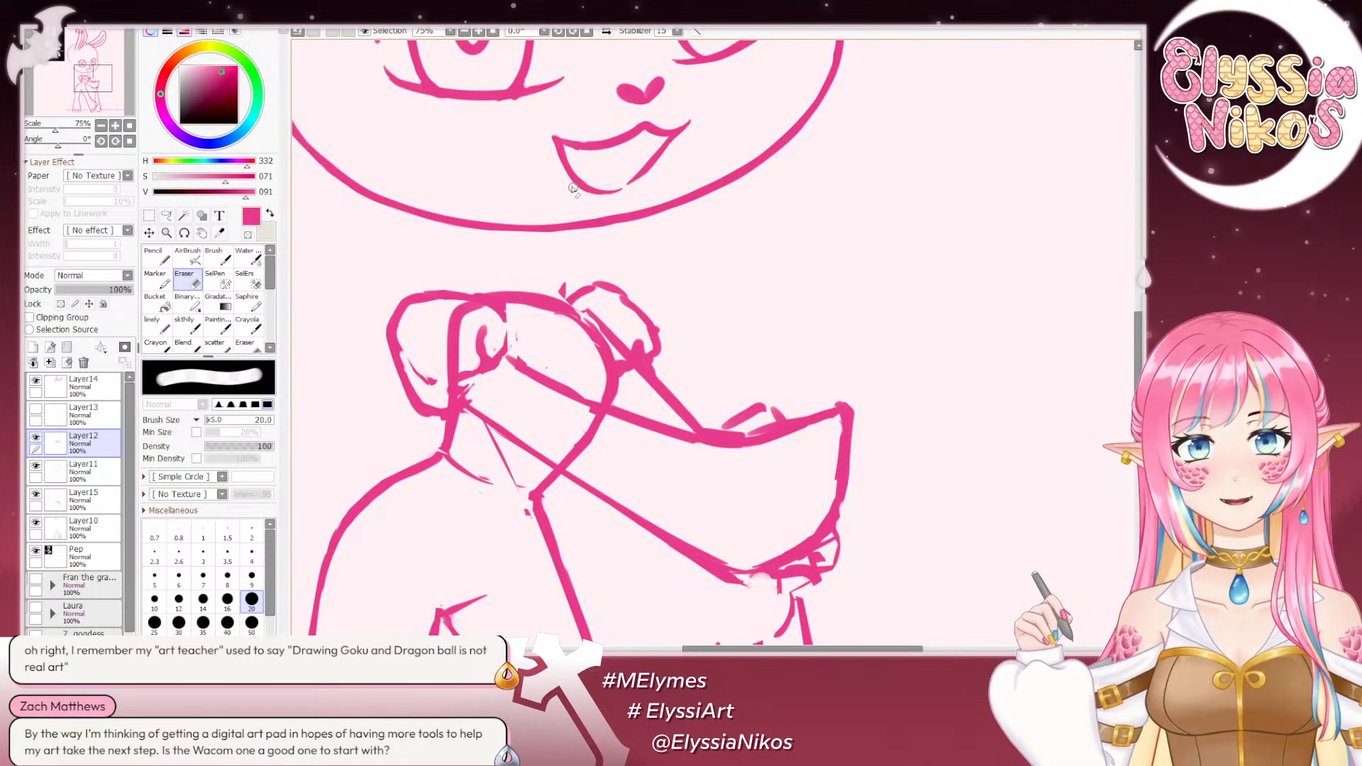
right_click(576, 160)
drag(576, 160, 566, 160)
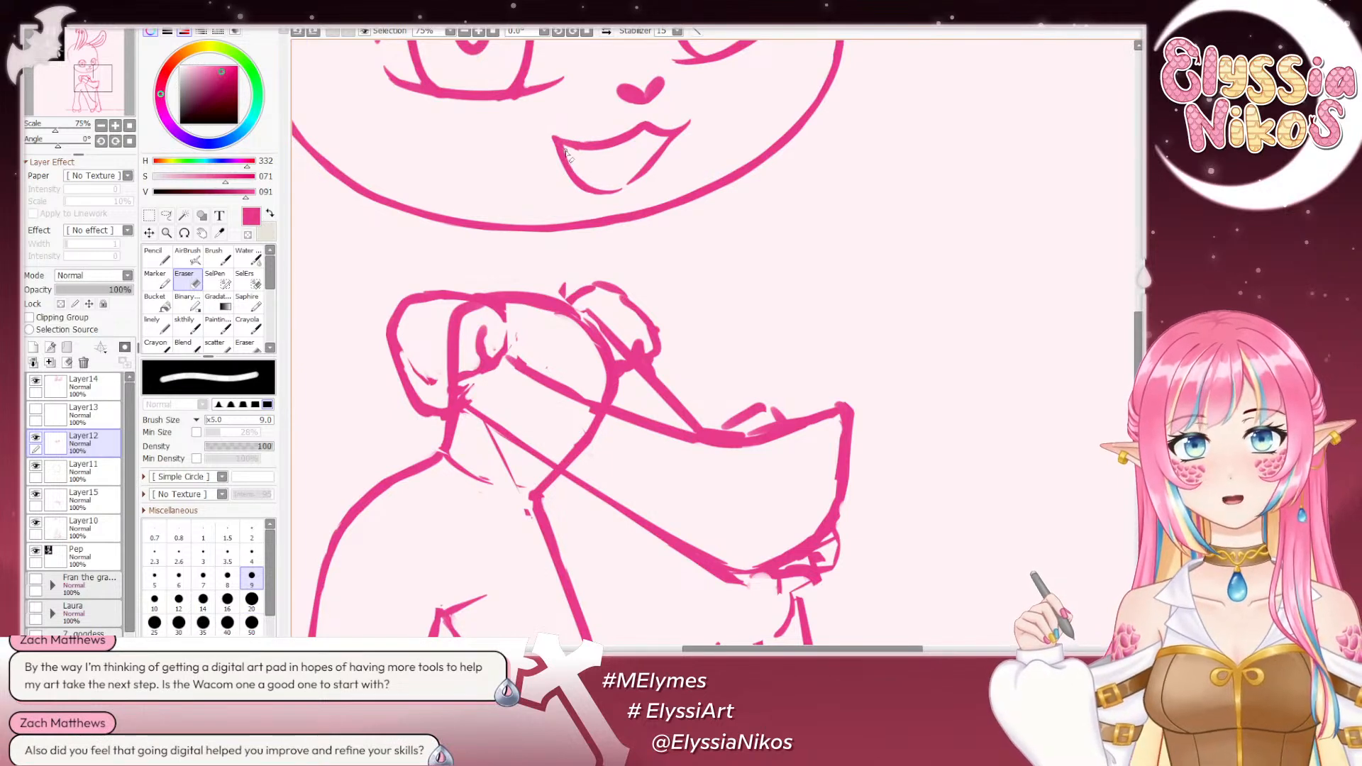
drag(661, 160, 630, 197)
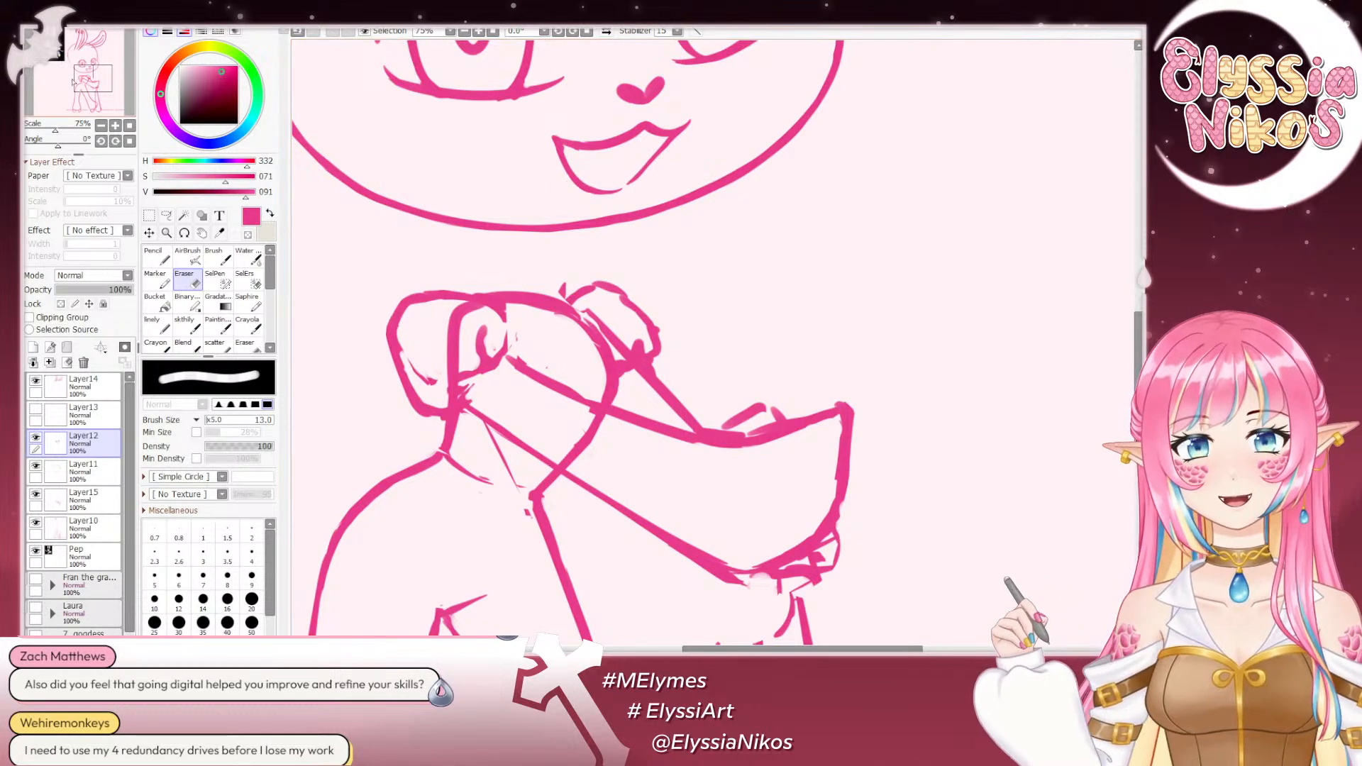
- Rotate the canvas to 105° and refine the mouth line's edges with the Eraser, adjusting its size between 20 and 6
key(End)
key(End)
key(End)
key(End)
key(End)
key(End)
key(End)
drag(731, 323, 535, 269)
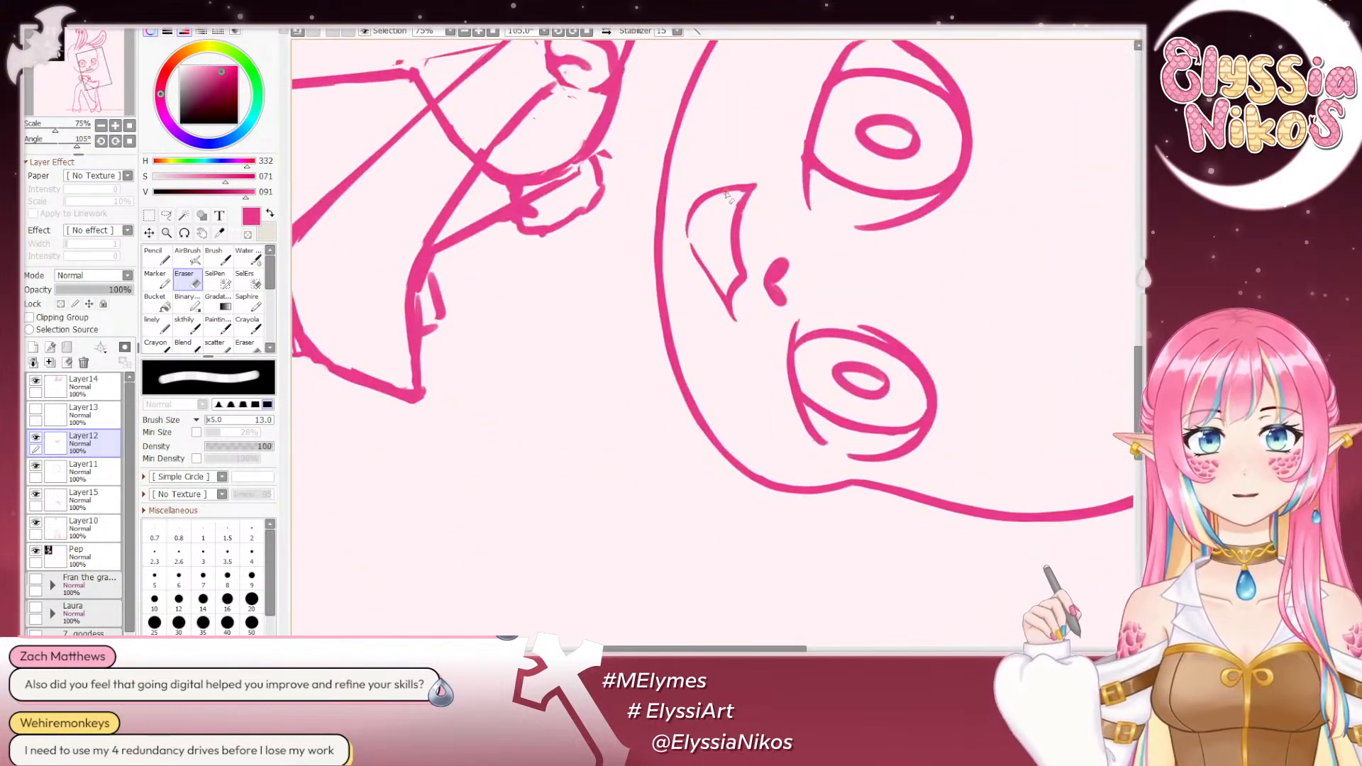
key(bracketright)
key(bracketright)
key(bracketright)
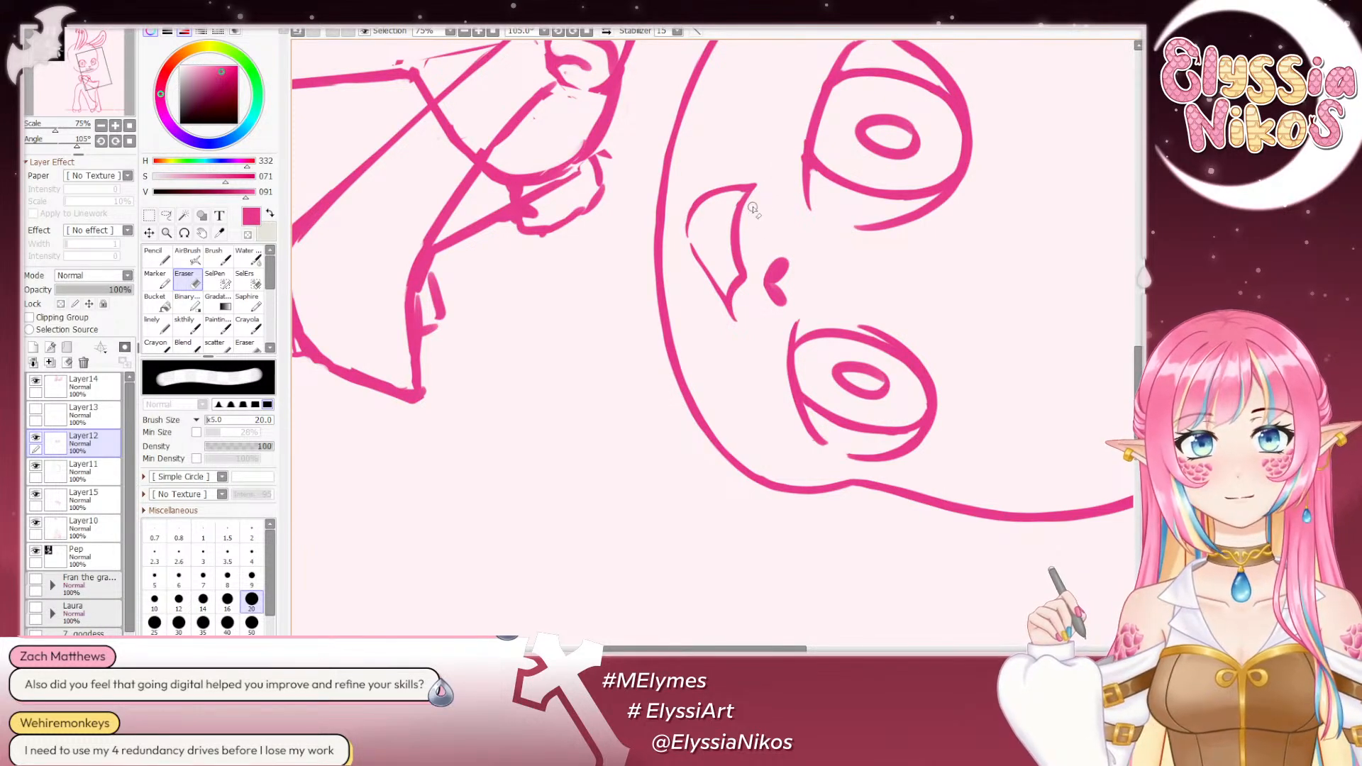
key(bracketleft)
key(bracketleft)
key(bracketleft)
key(bracketleft)
key(bracketleft)
key(bracketleft)
key(bracketleft)
key(bracketleft)
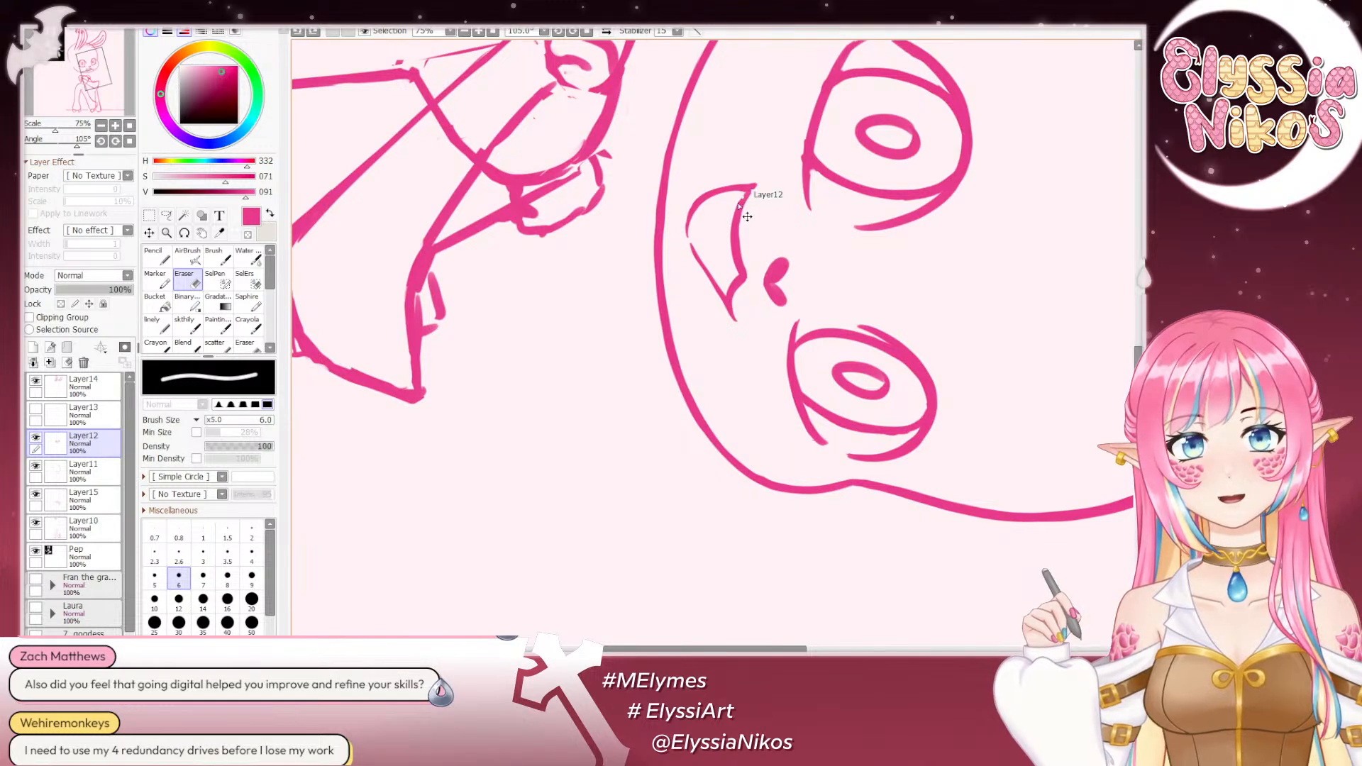
- Reset the canvas rotation and smooth the upper mouth line on Layer12 with the Eraser at size 20
click(129, 142)
drag(642, 320, 710, 269)
key(bracketright)
key(bracketright)
key(bracketright)
key(bracketright)
key(bracketright)
key(bracketright)
key(bracketright)
key(bracketright)
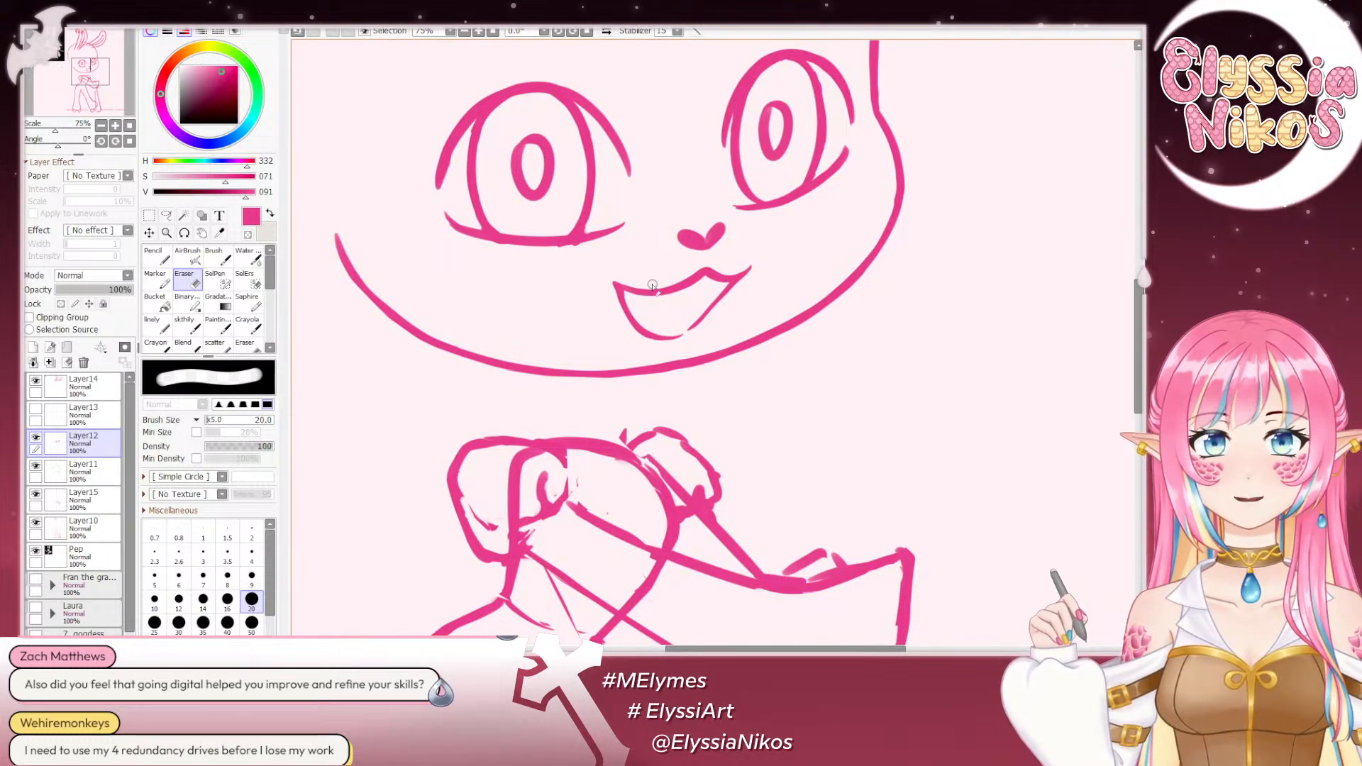
drag(638, 282, 693, 271)
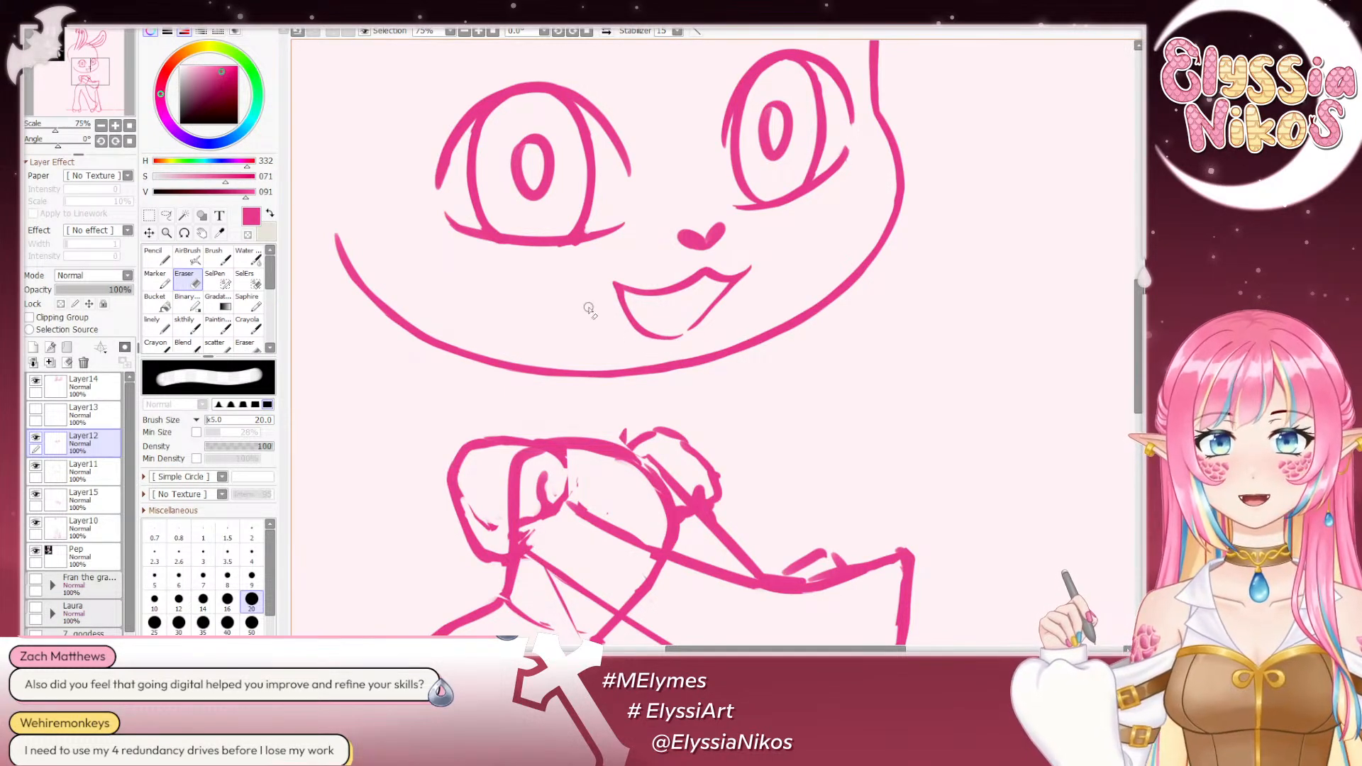
- Mirror the view and examine the face's proportions and expression at full-figure and closer zoom
click(100, 125)
click(101, 126)
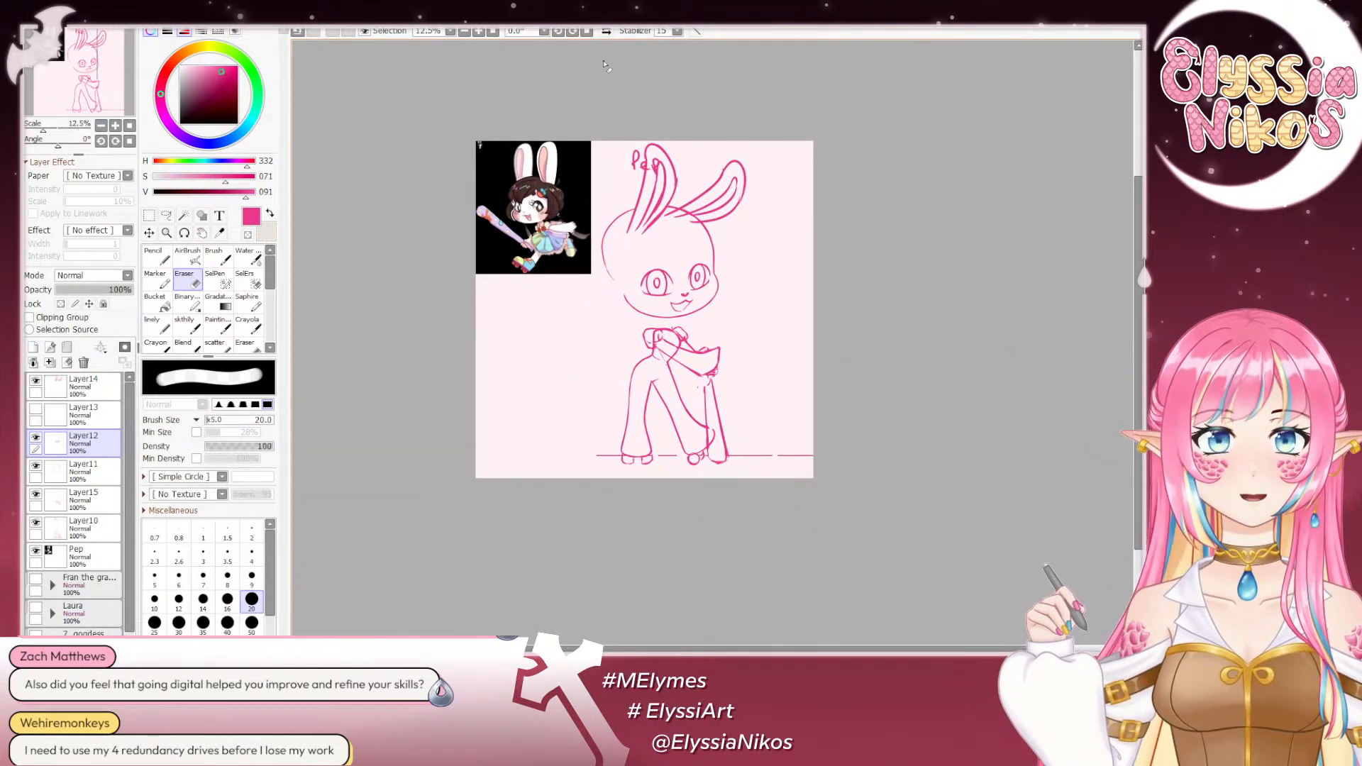
click(607, 31)
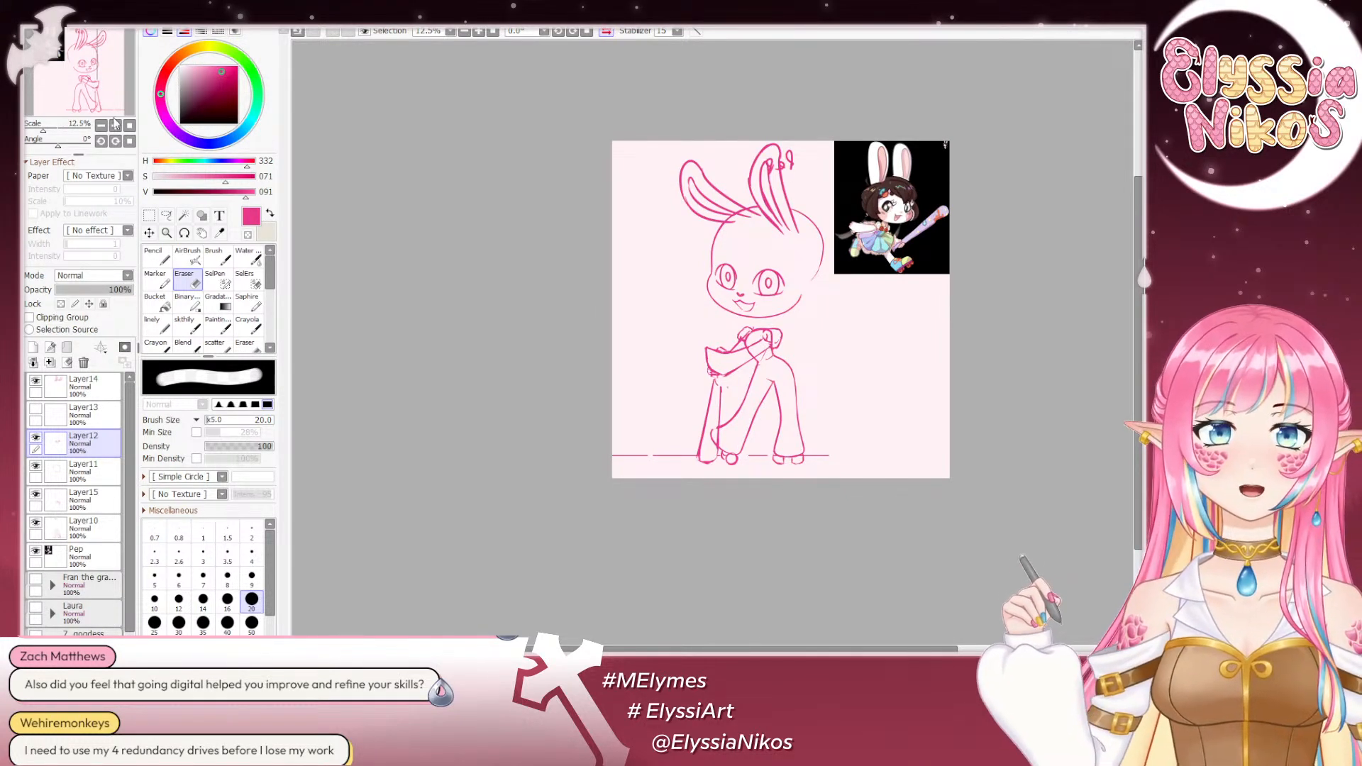
click(115, 125)
click(115, 125)
drag(677, 145, 475, 162)
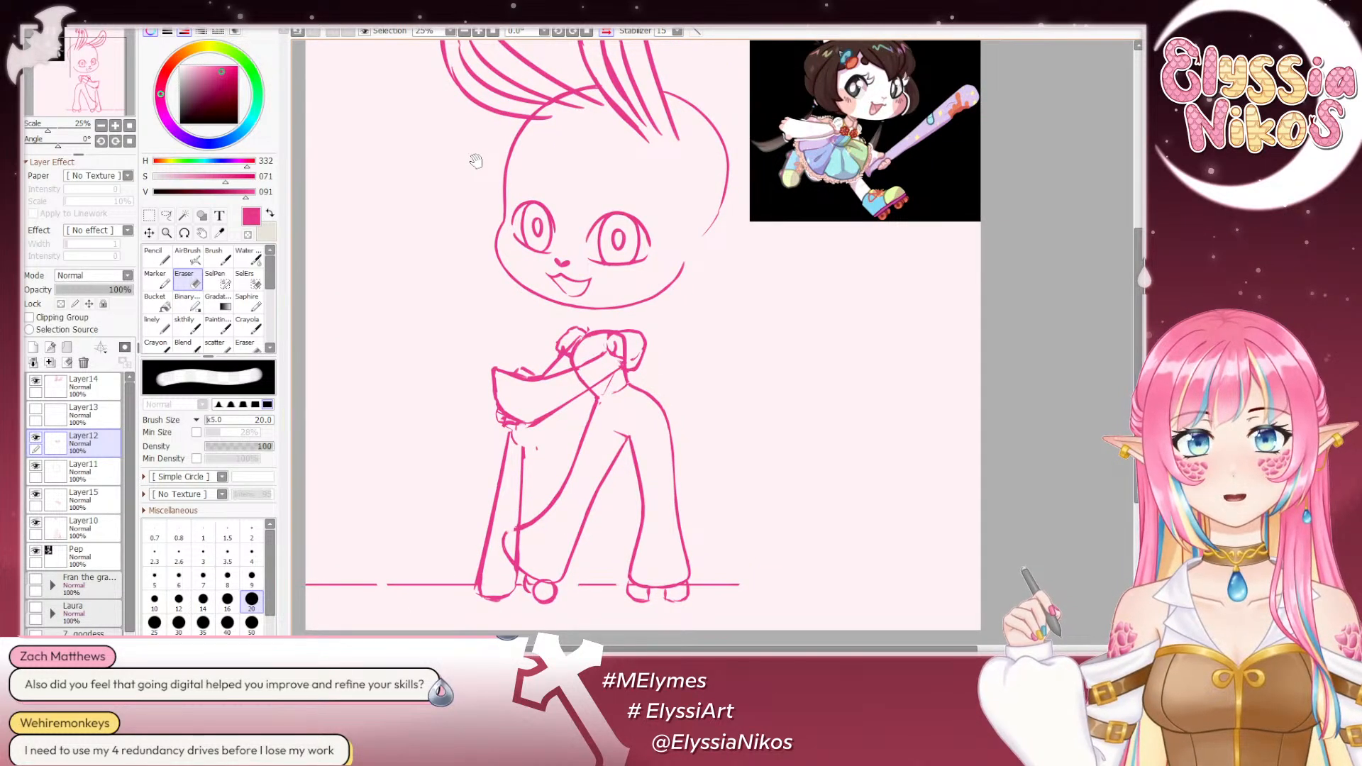
click(102, 126)
click(102, 126)
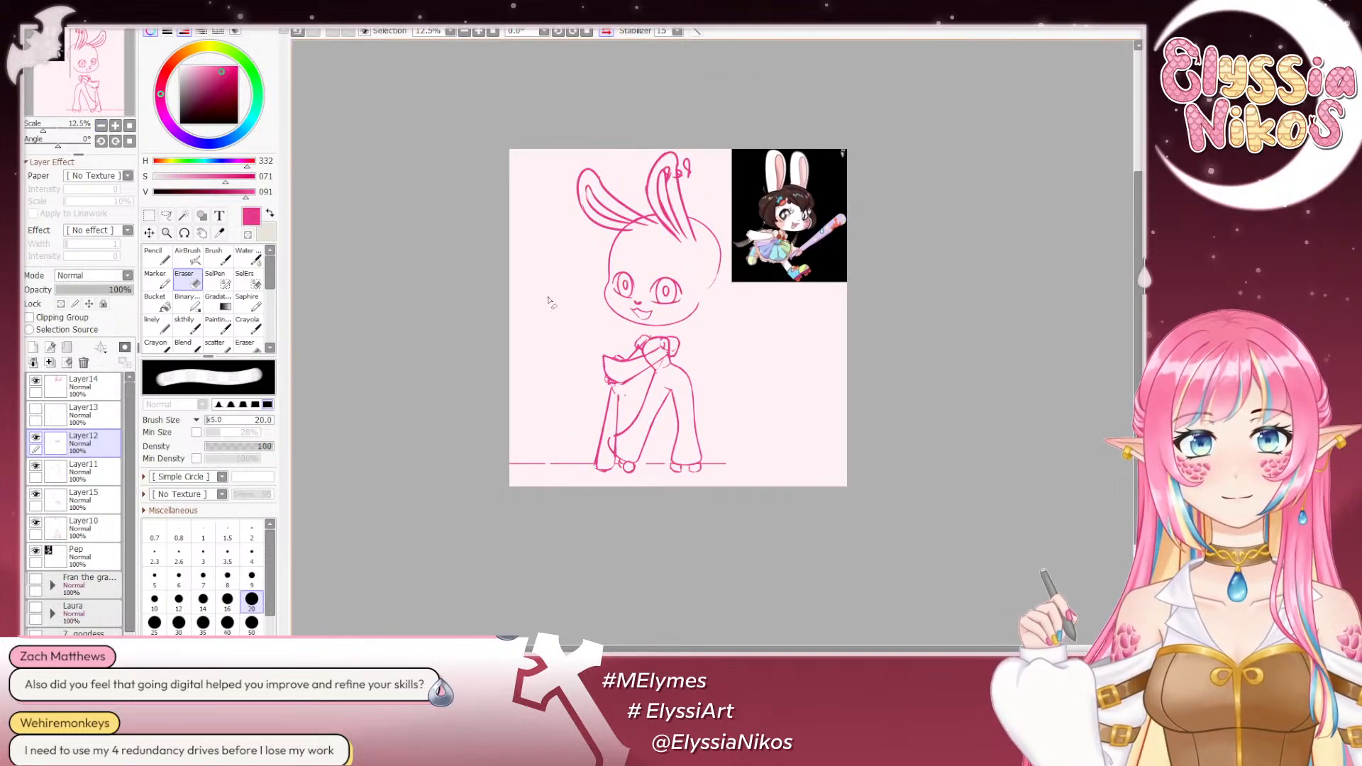
- In the mirrored view, touch up the far eye's lower lid on Layer12 with the sketch brush, setting its size to 18
click(182, 326)
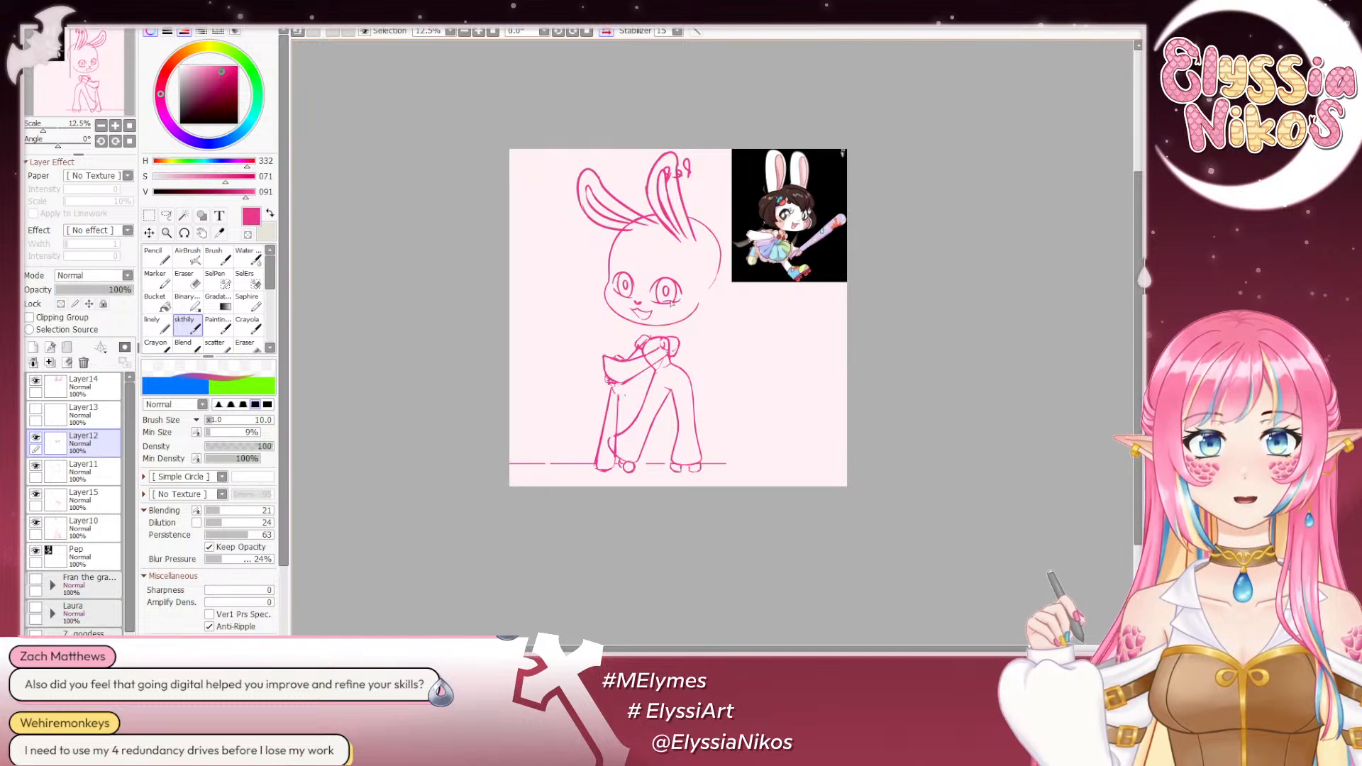
ctrl+shift+click(622, 292)
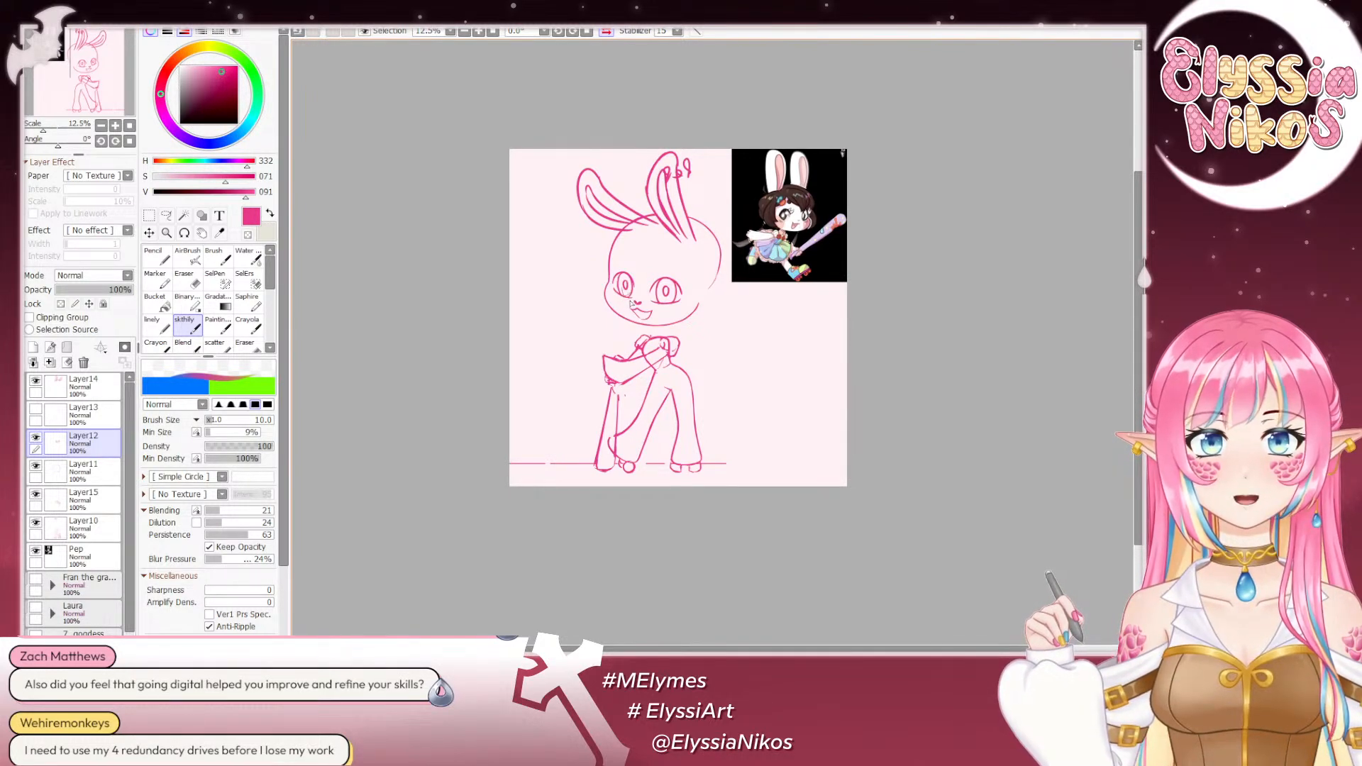
click(116, 126)
click(115, 126)
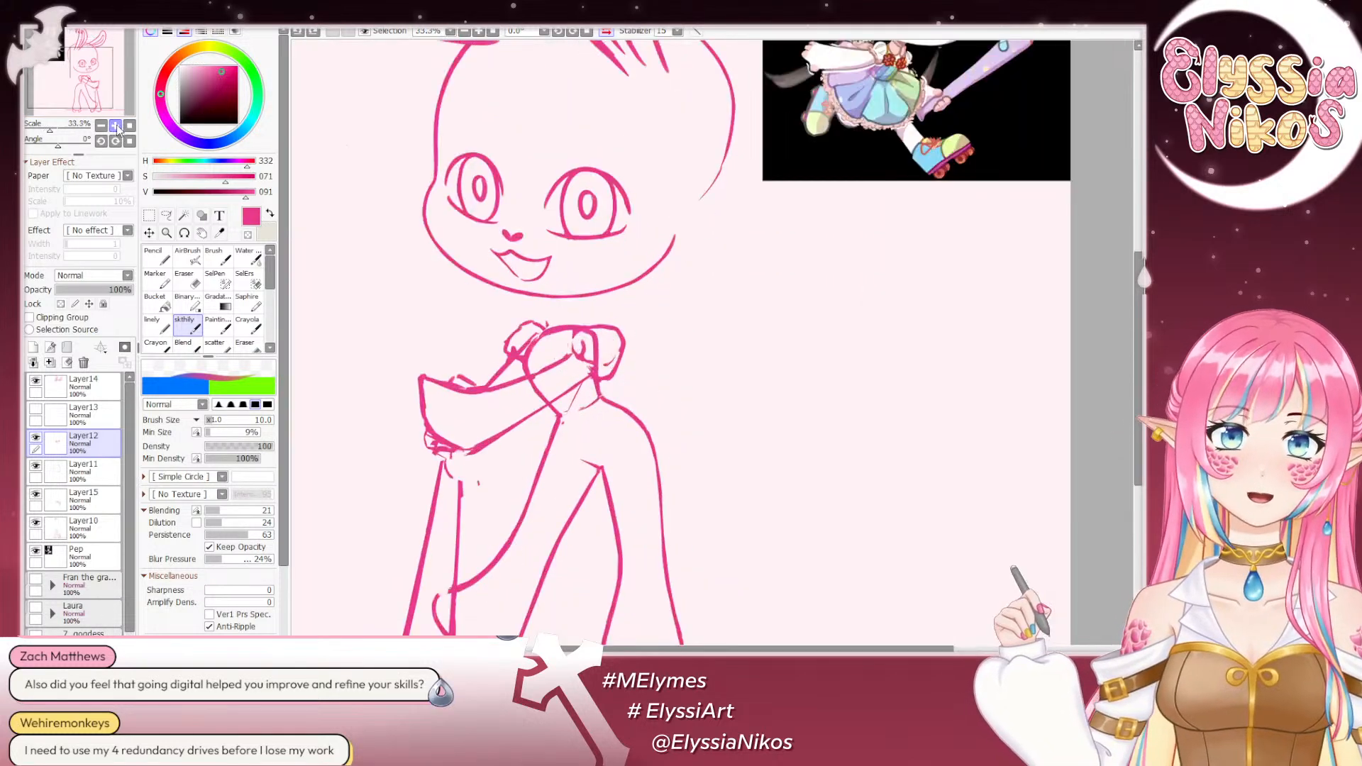
click(116, 126)
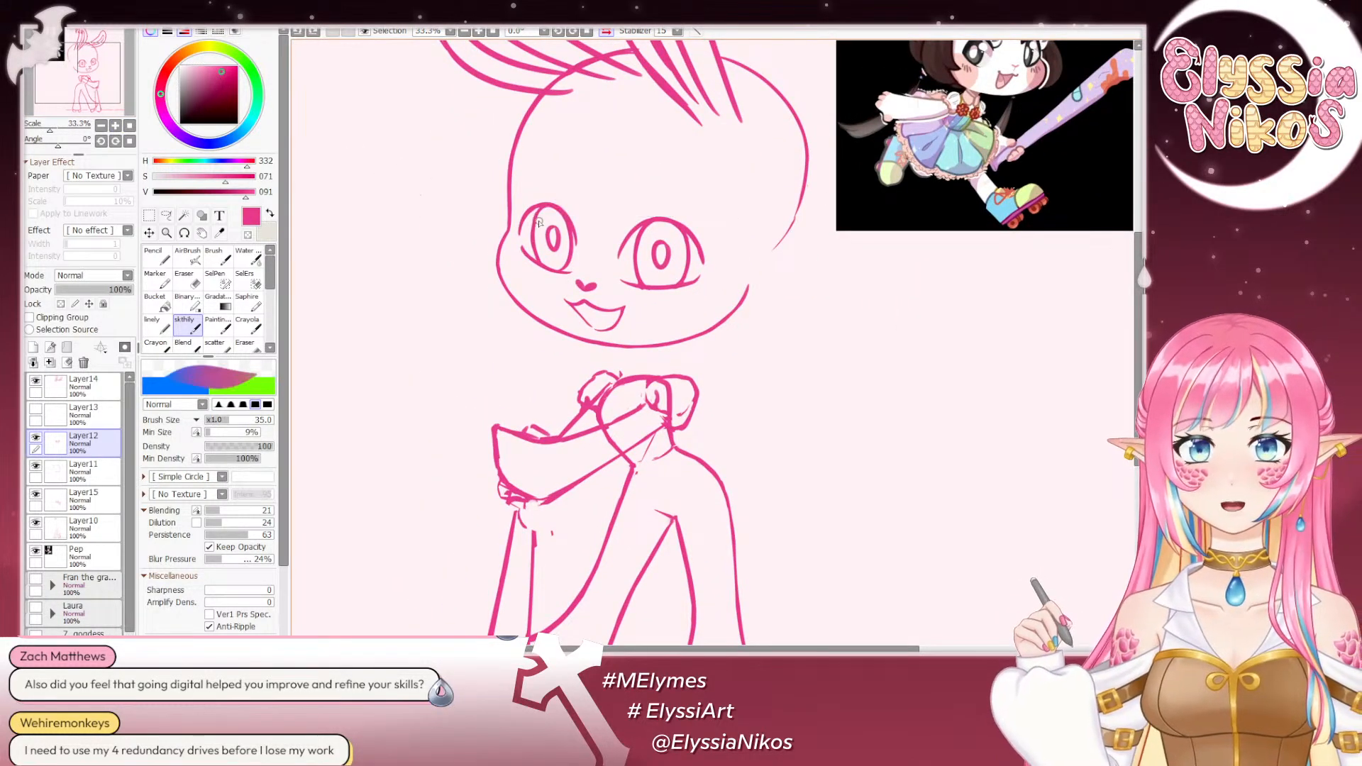
click(34, 439)
click(34, 438)
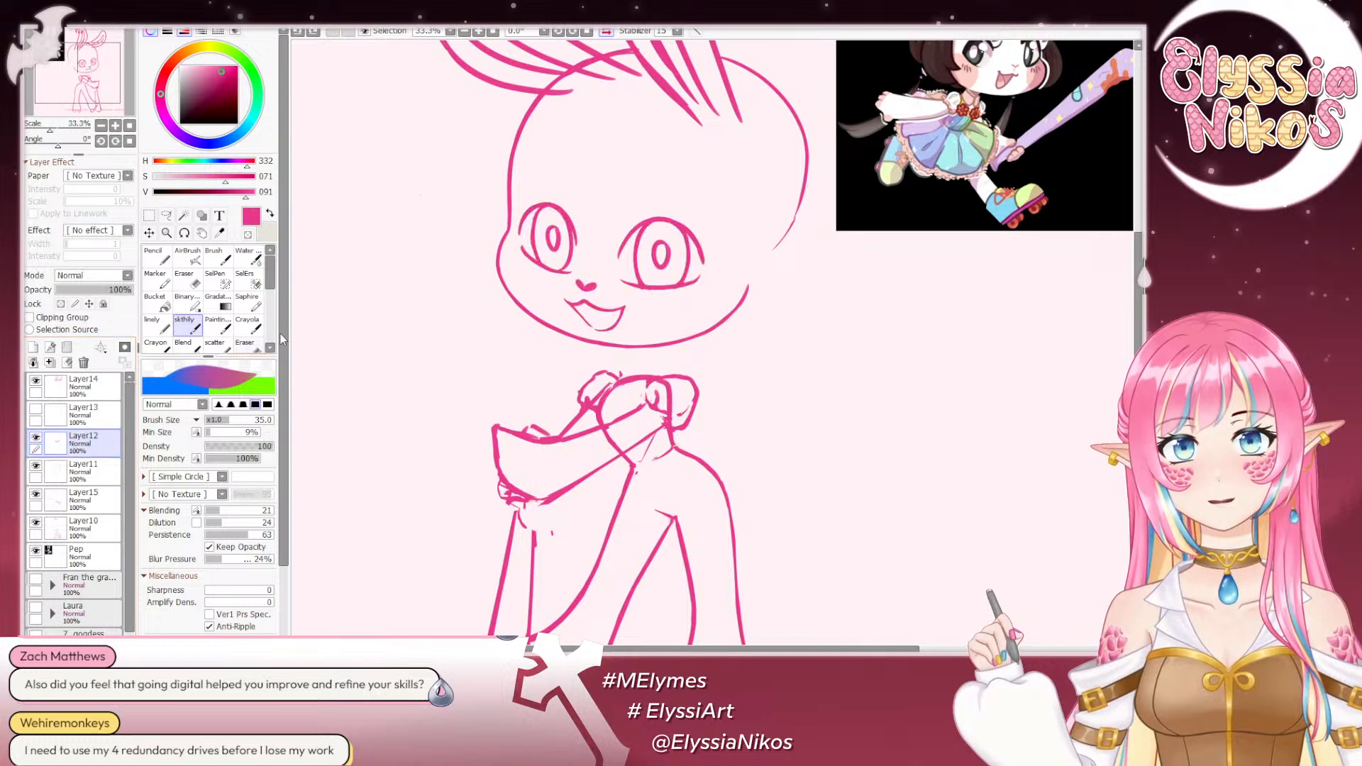
key(bracketleft)
key(bracketleft)
key(bracketleft)
key(bracketleft)
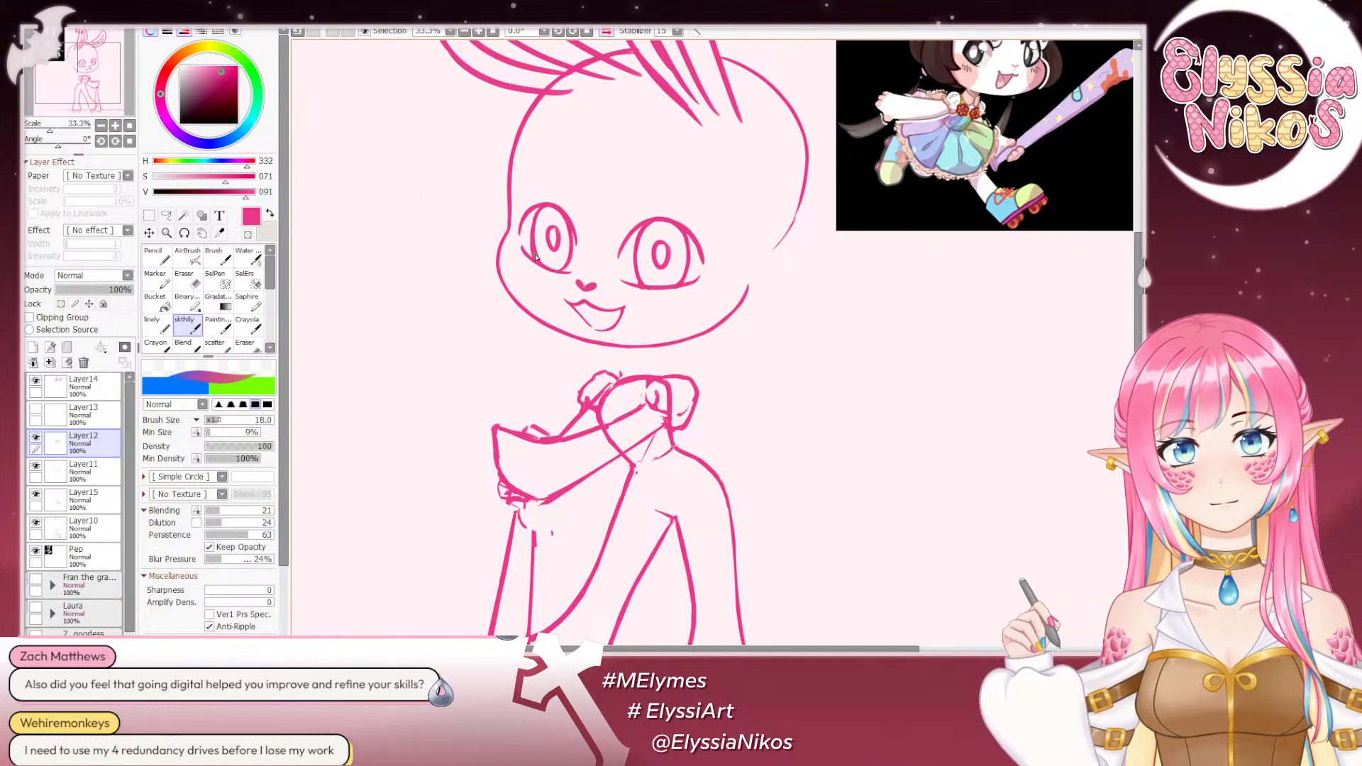
- Rotate the mirrored canvas to -118° and trim the far eye's lower lid line with the Eraser at size 20
click(190, 282)
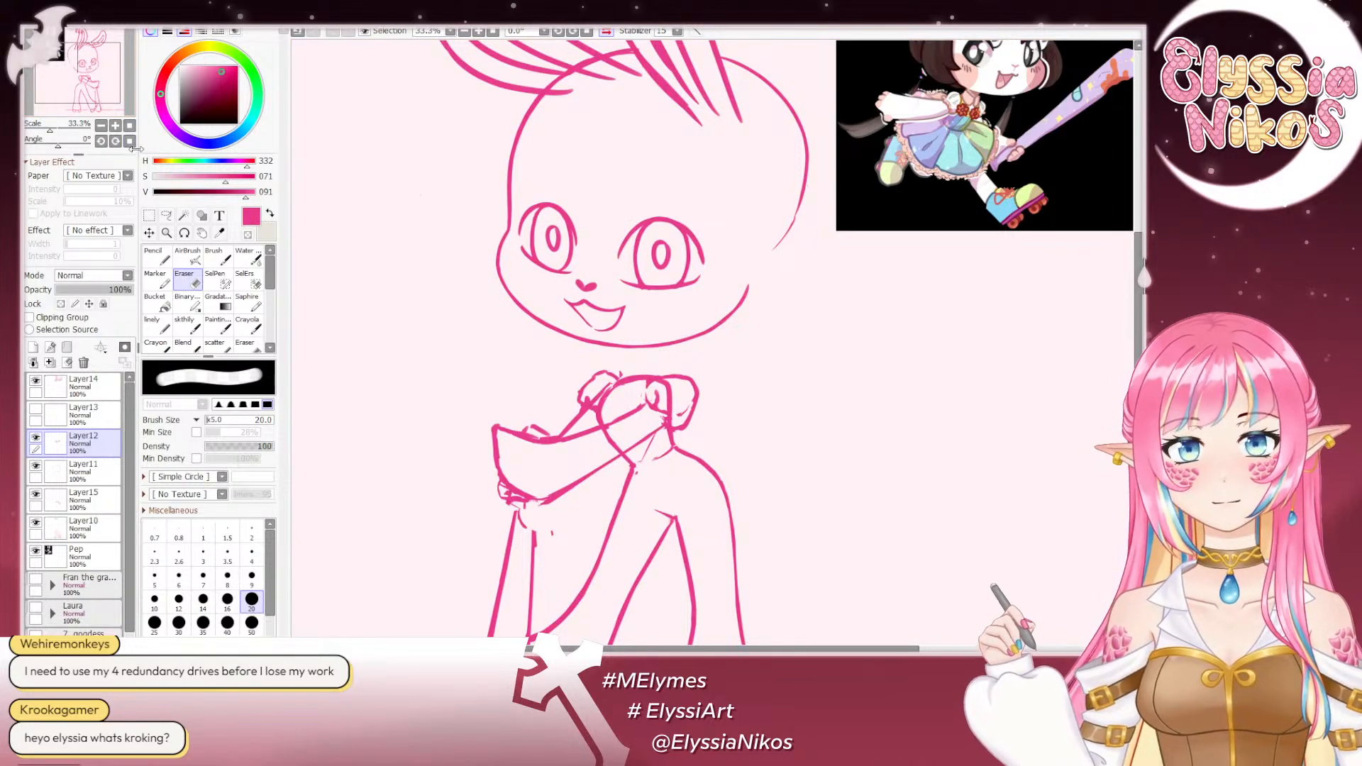
click(102, 124)
click(102, 125)
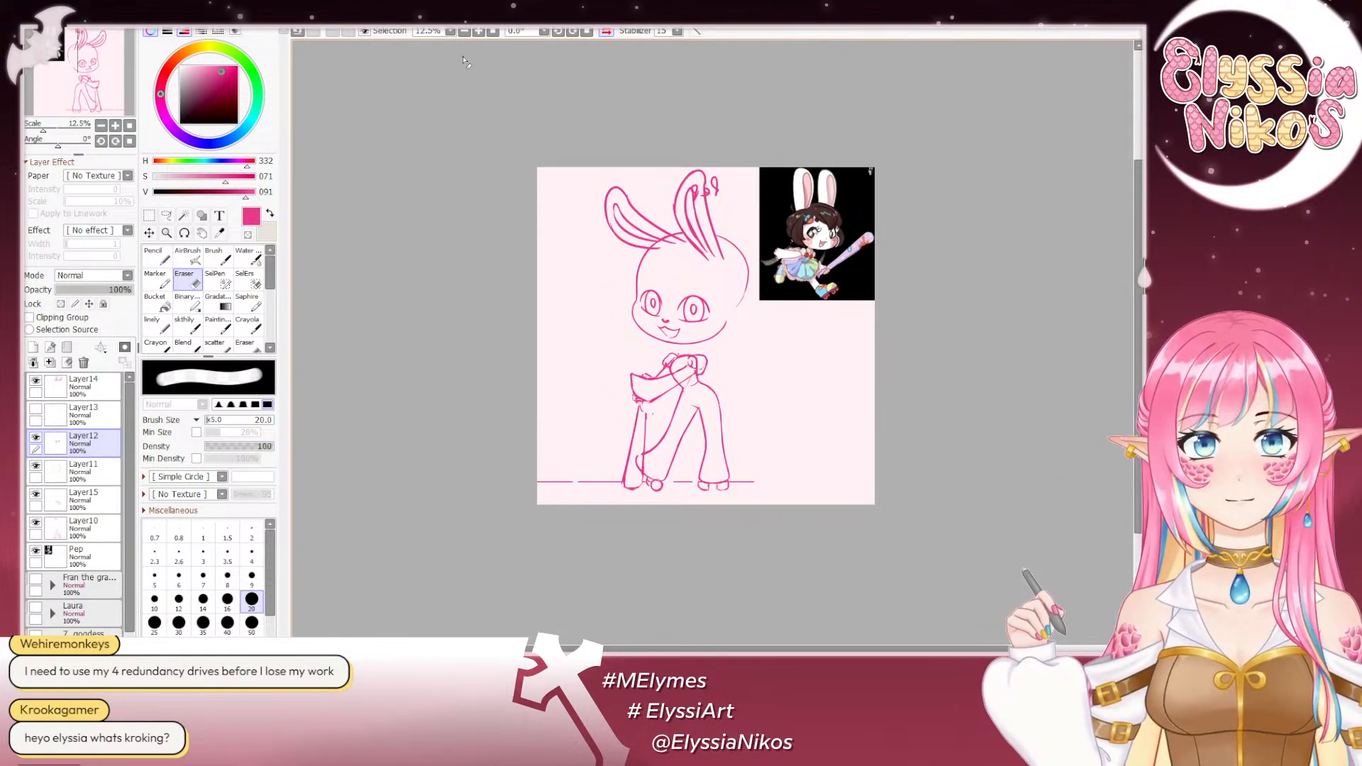
click(115, 126)
click(115, 125)
click(116, 126)
click(116, 126)
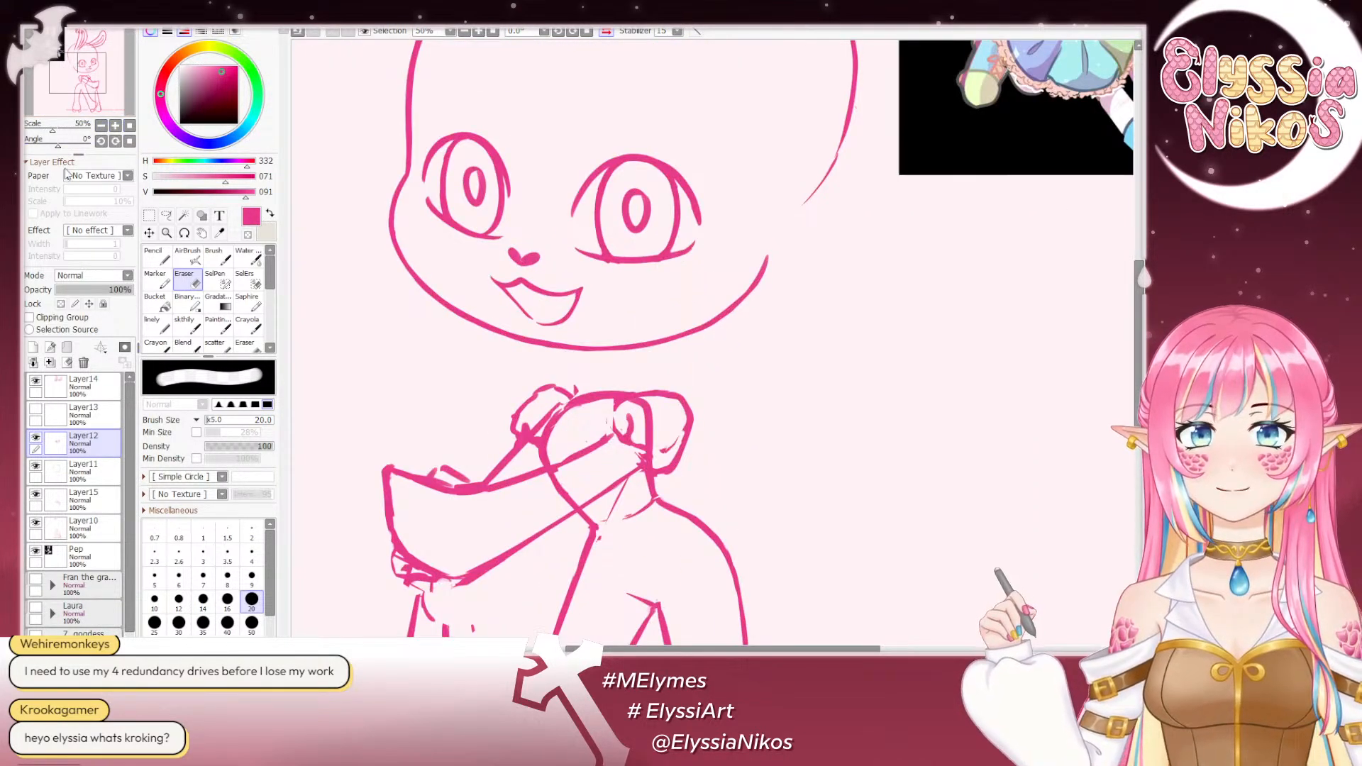
drag(59, 146, 36, 151)
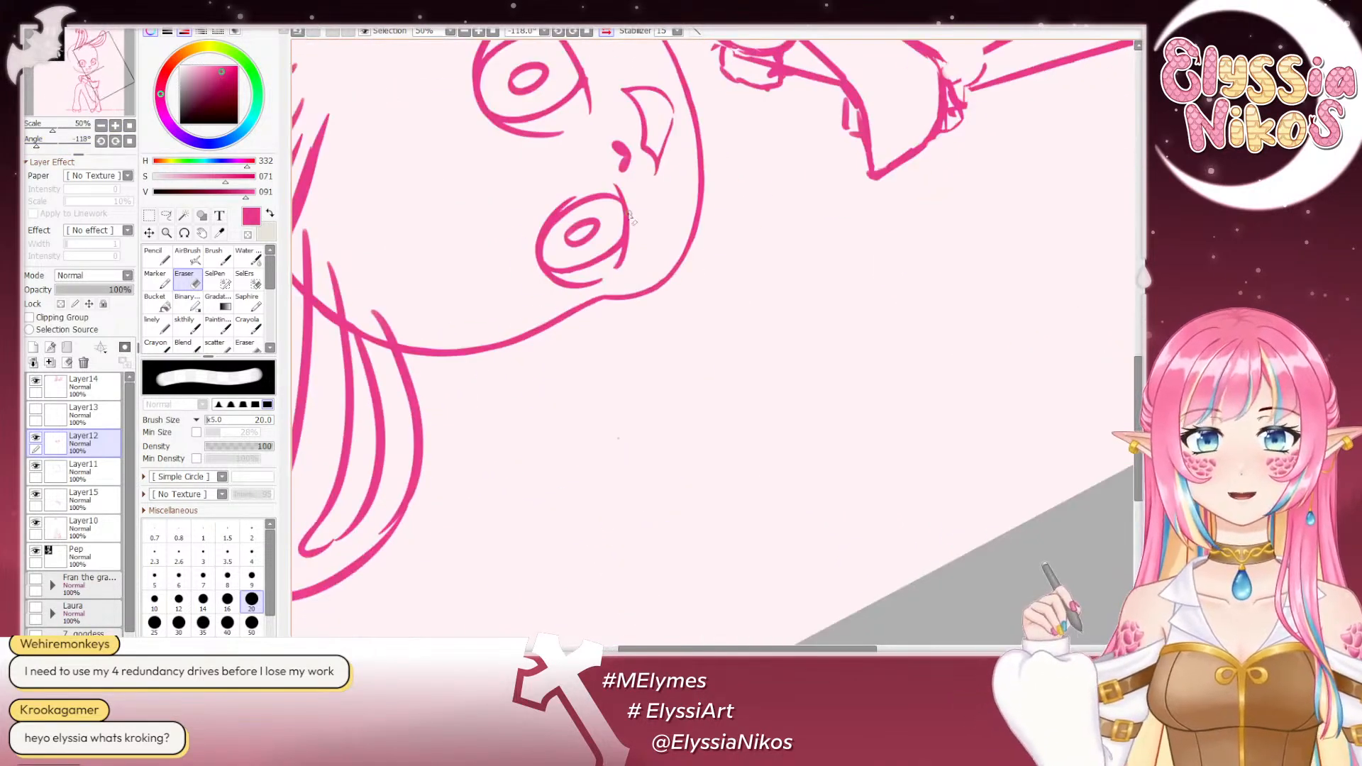
click(186, 325)
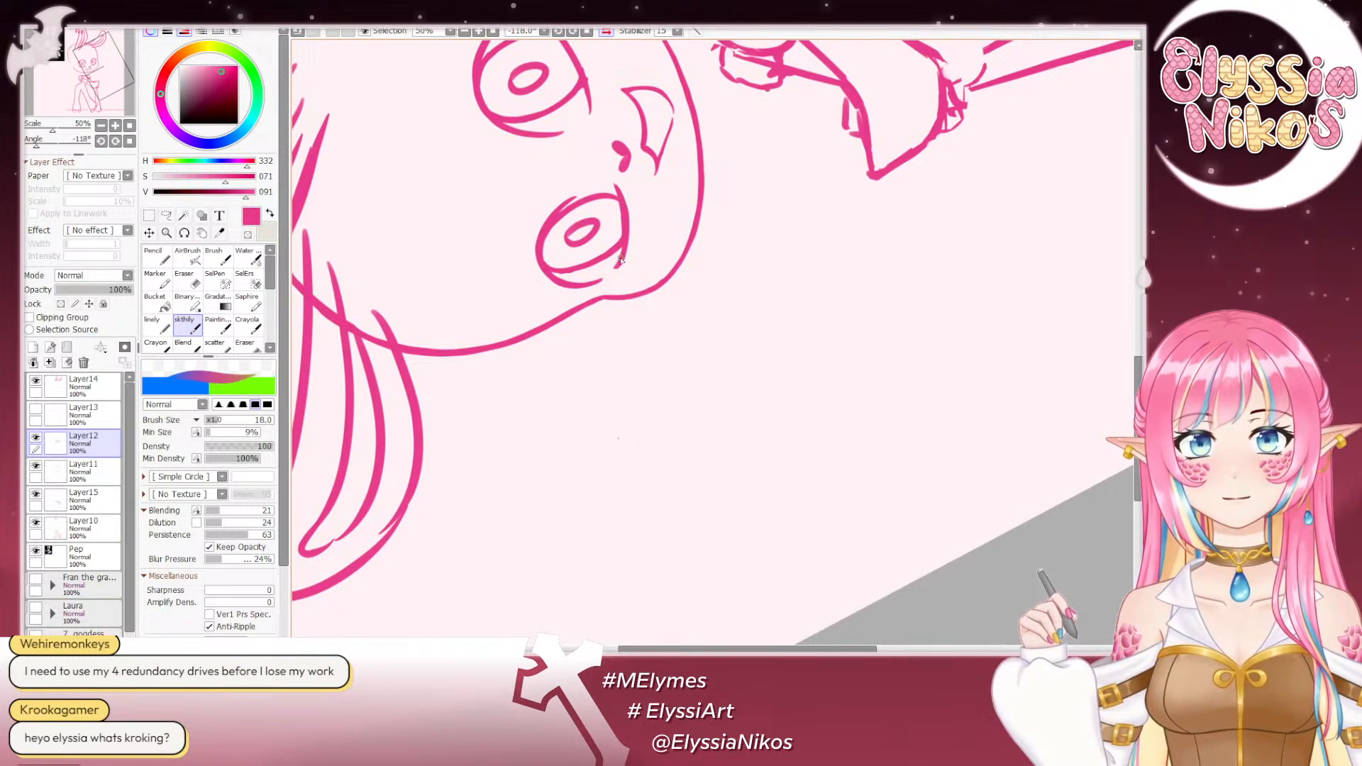
click(191, 280)
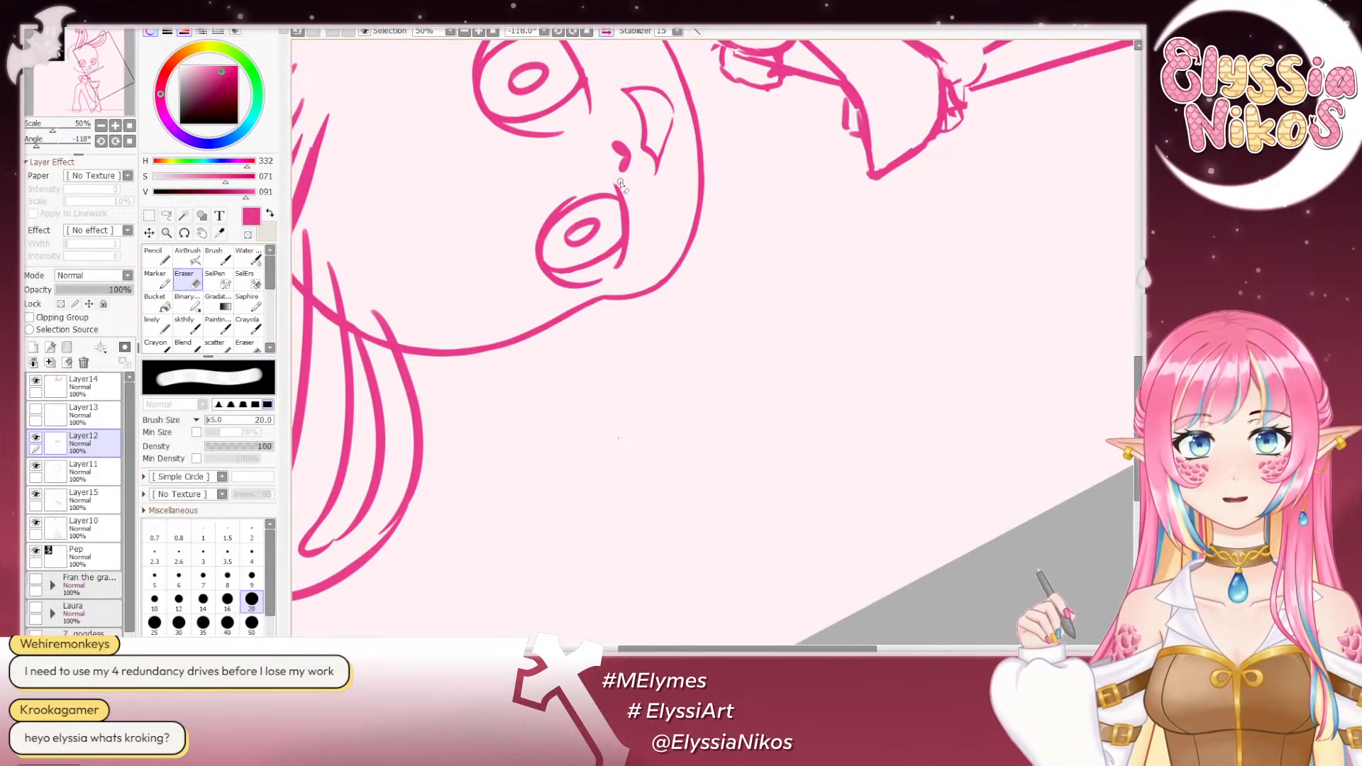
drag(622, 185, 627, 266)
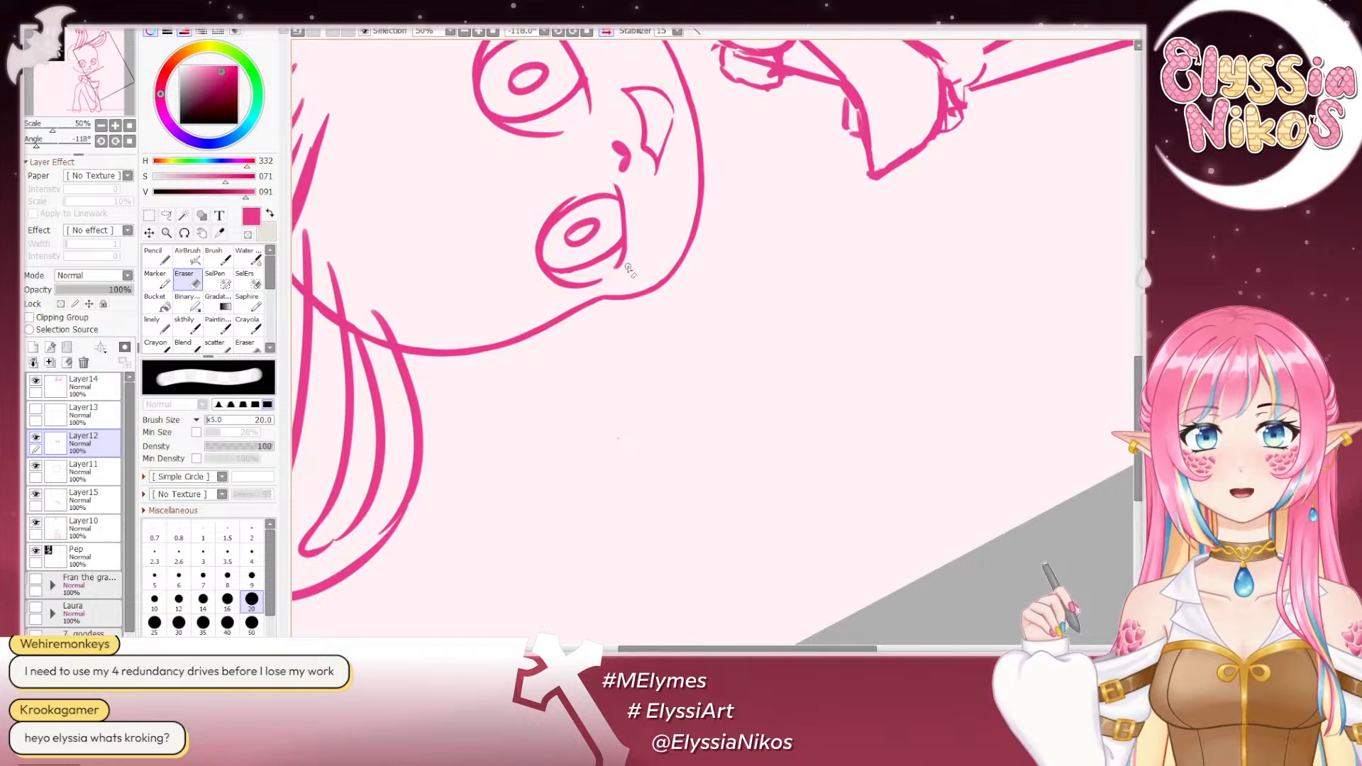
- Rotate the mirrored canvas to 113°, clean up the near eye's lower lid with the Eraser, and reset the rotation
click(129, 141)
drag(902, 252, 546, 219)
drag(58, 145, 78, 145)
drag(669, 248, 674, 199)
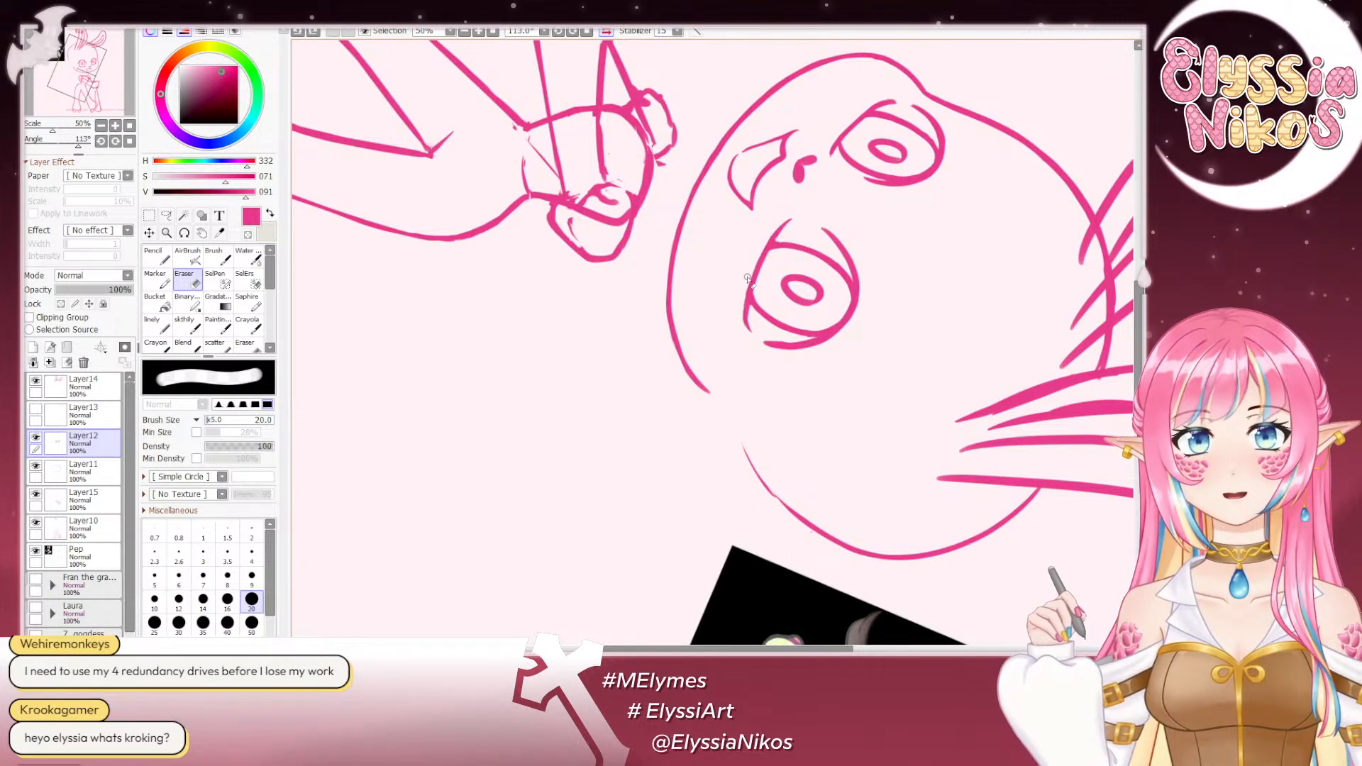
click(129, 141)
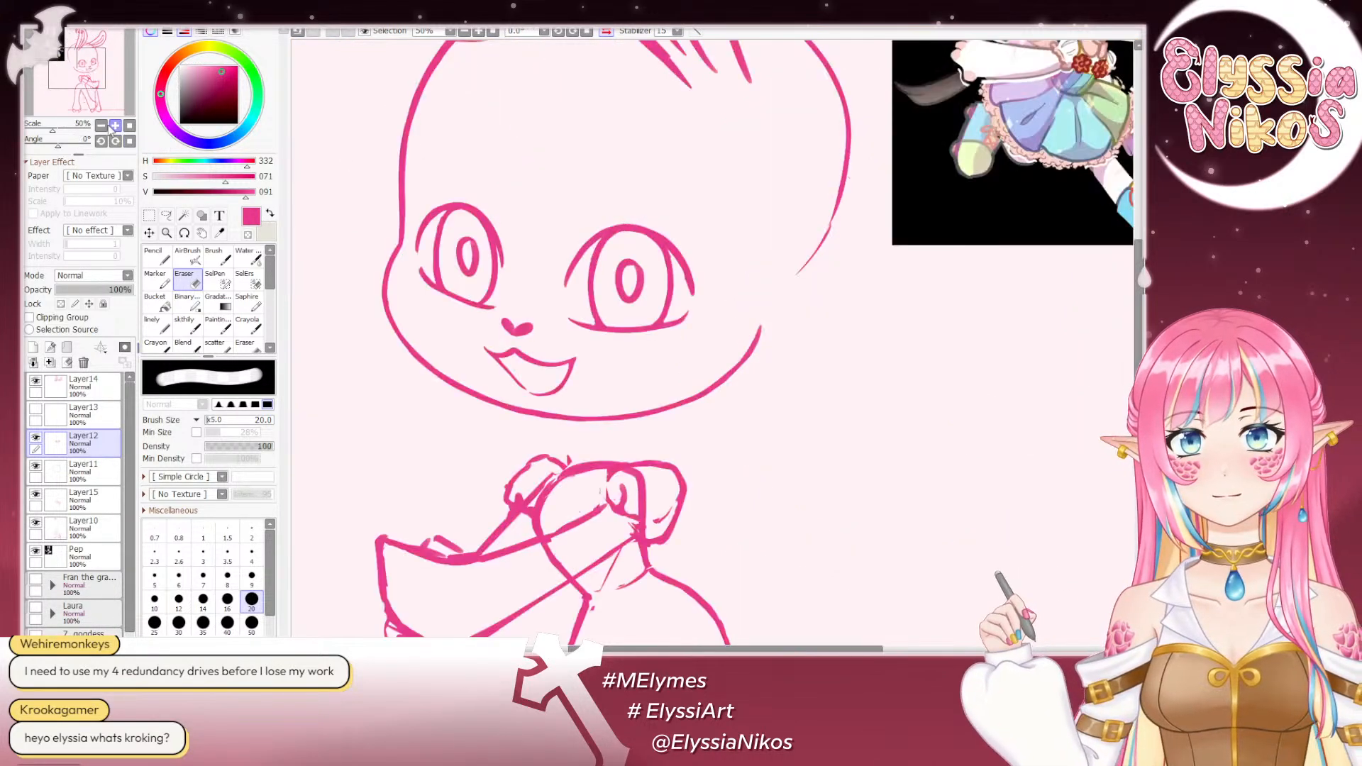
- Return to the unmirrored view, rotate it to -77°, and touch up the far eye's lower lid with the sketch brush at size 18
click(93, 126)
click(129, 125)
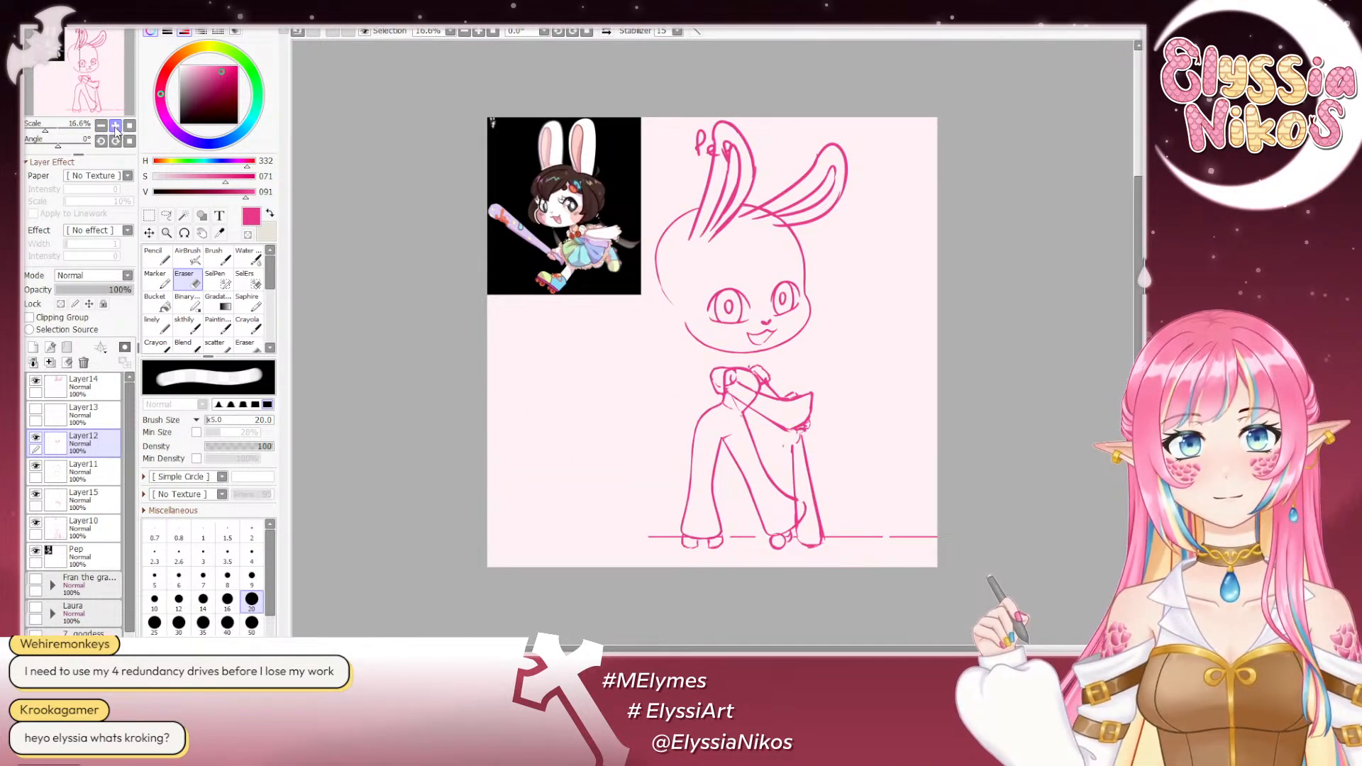
click(115, 125)
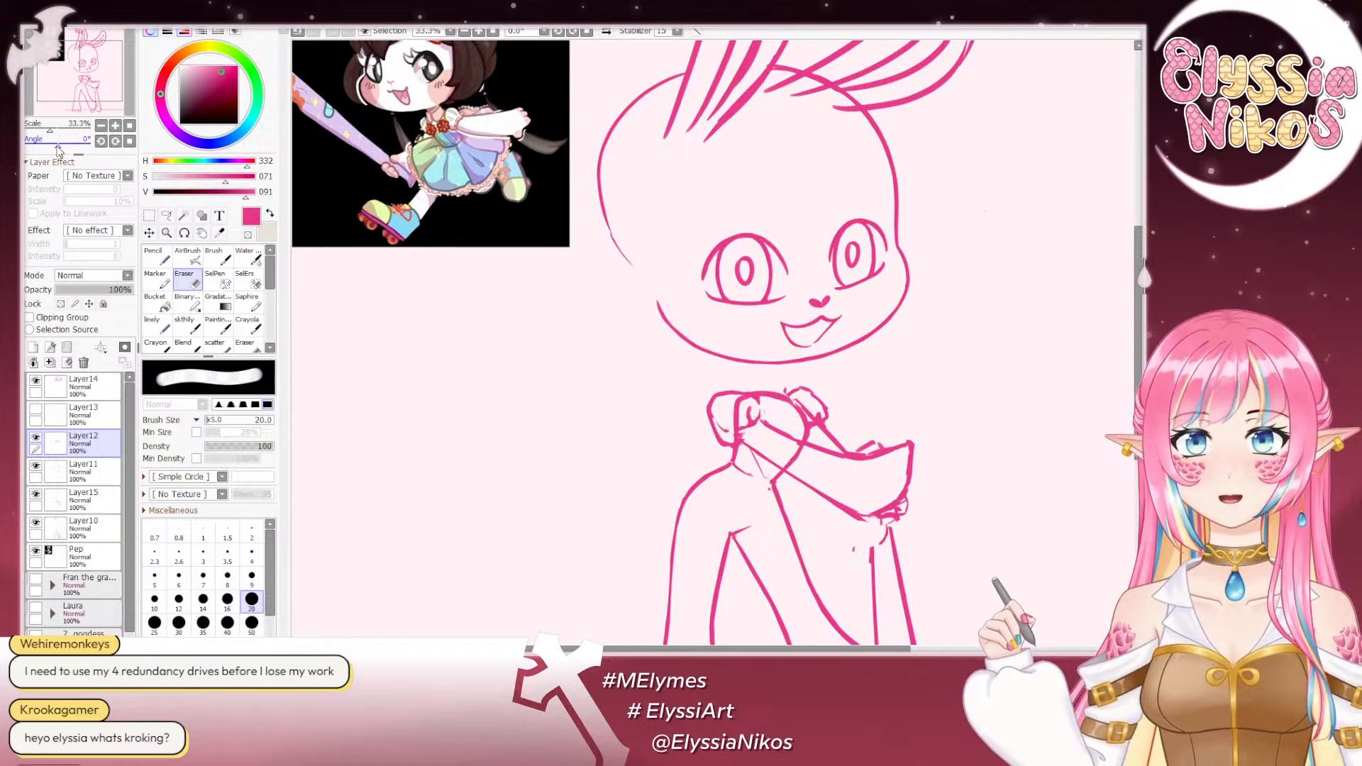
drag(60, 146, 44, 146)
click(116, 125)
click(115, 125)
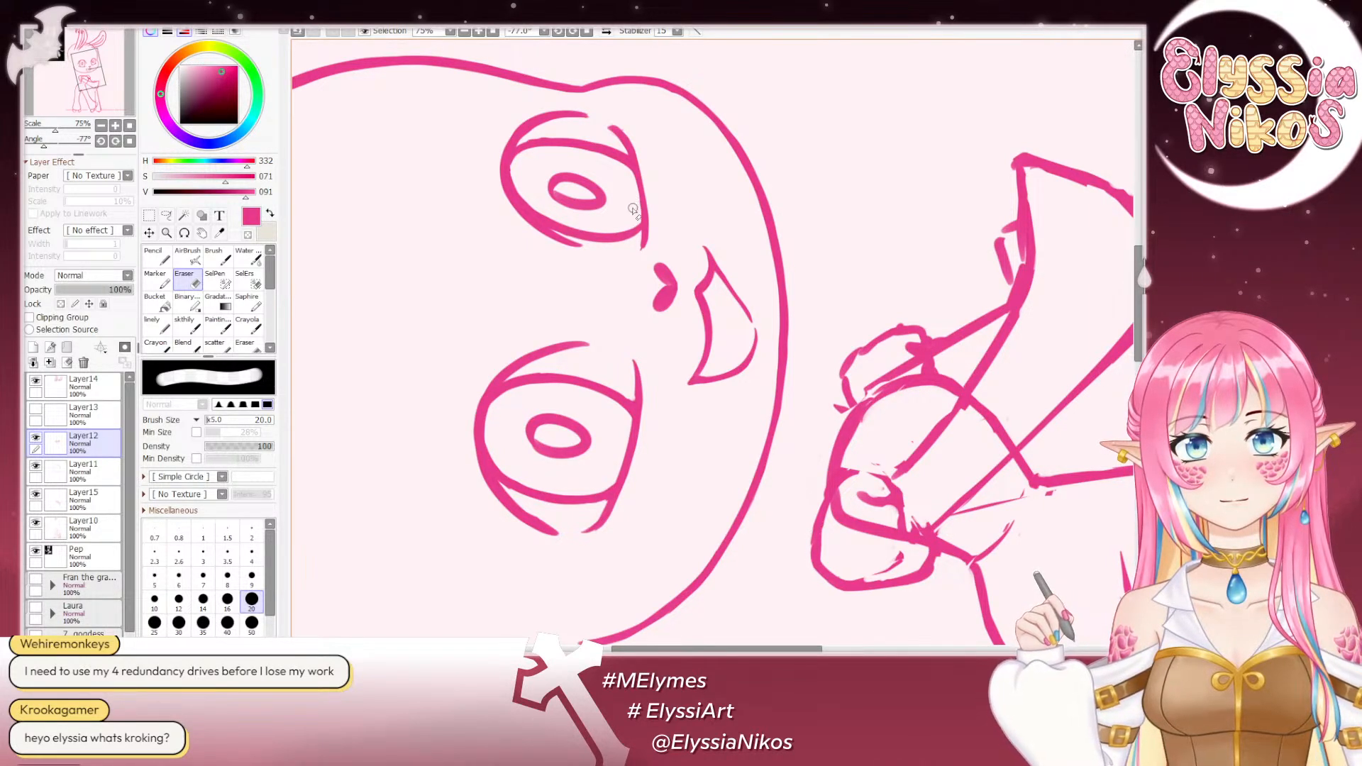
click(191, 324)
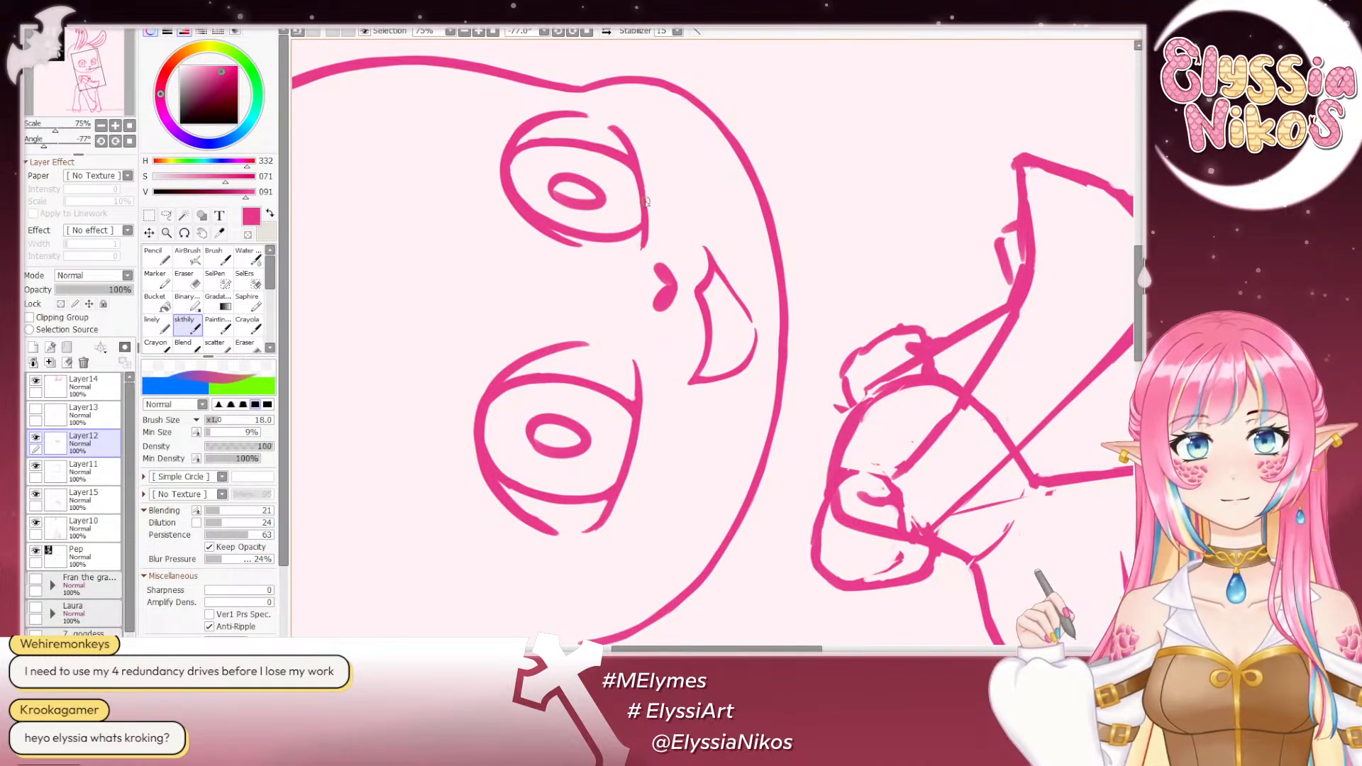
click(129, 141)
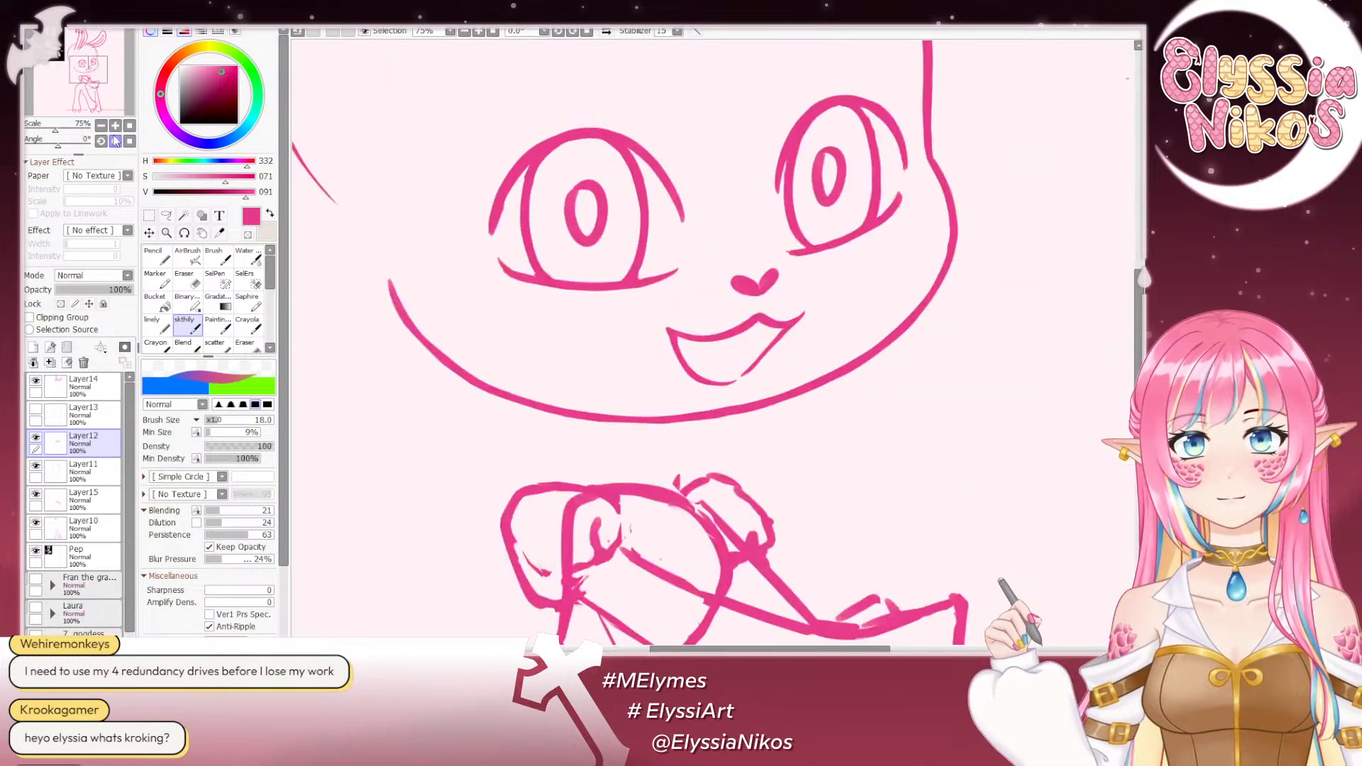
click(102, 126)
click(103, 125)
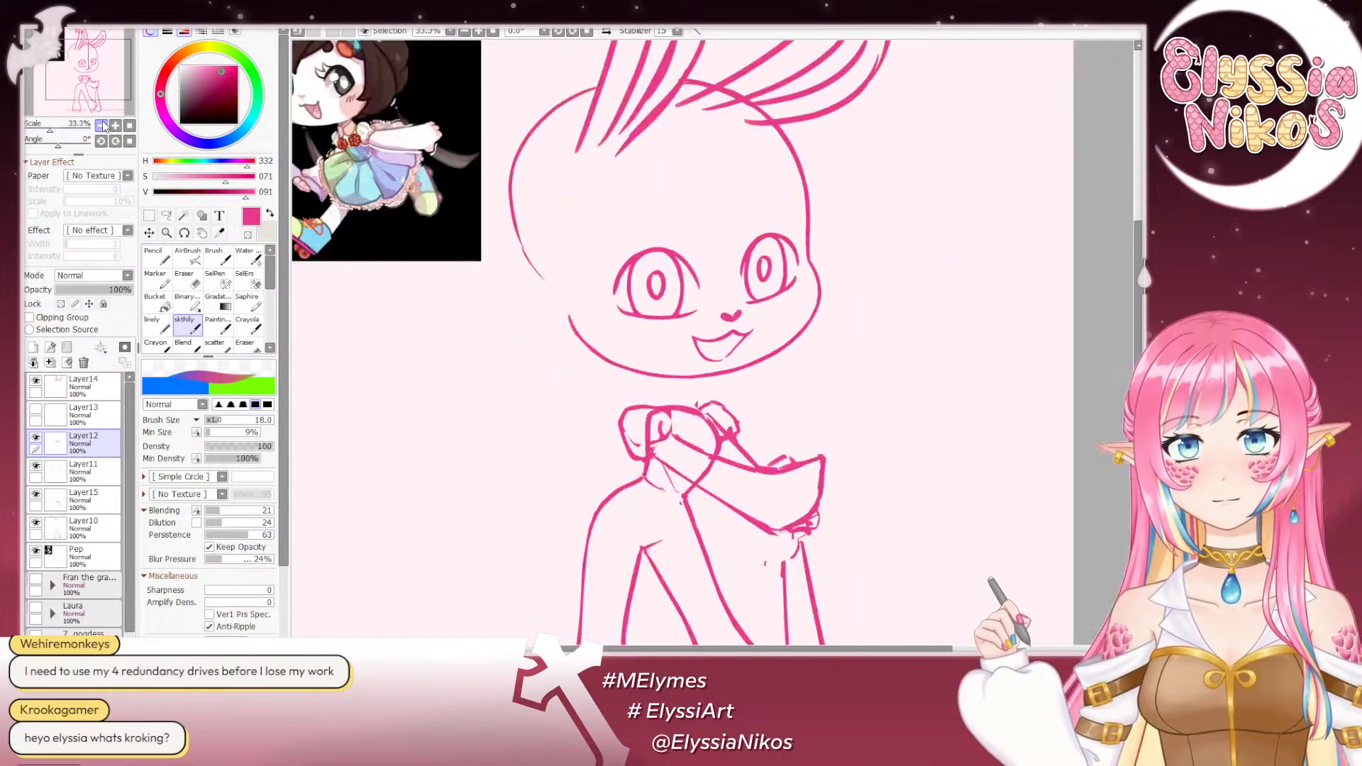
click(103, 126)
click(103, 126)
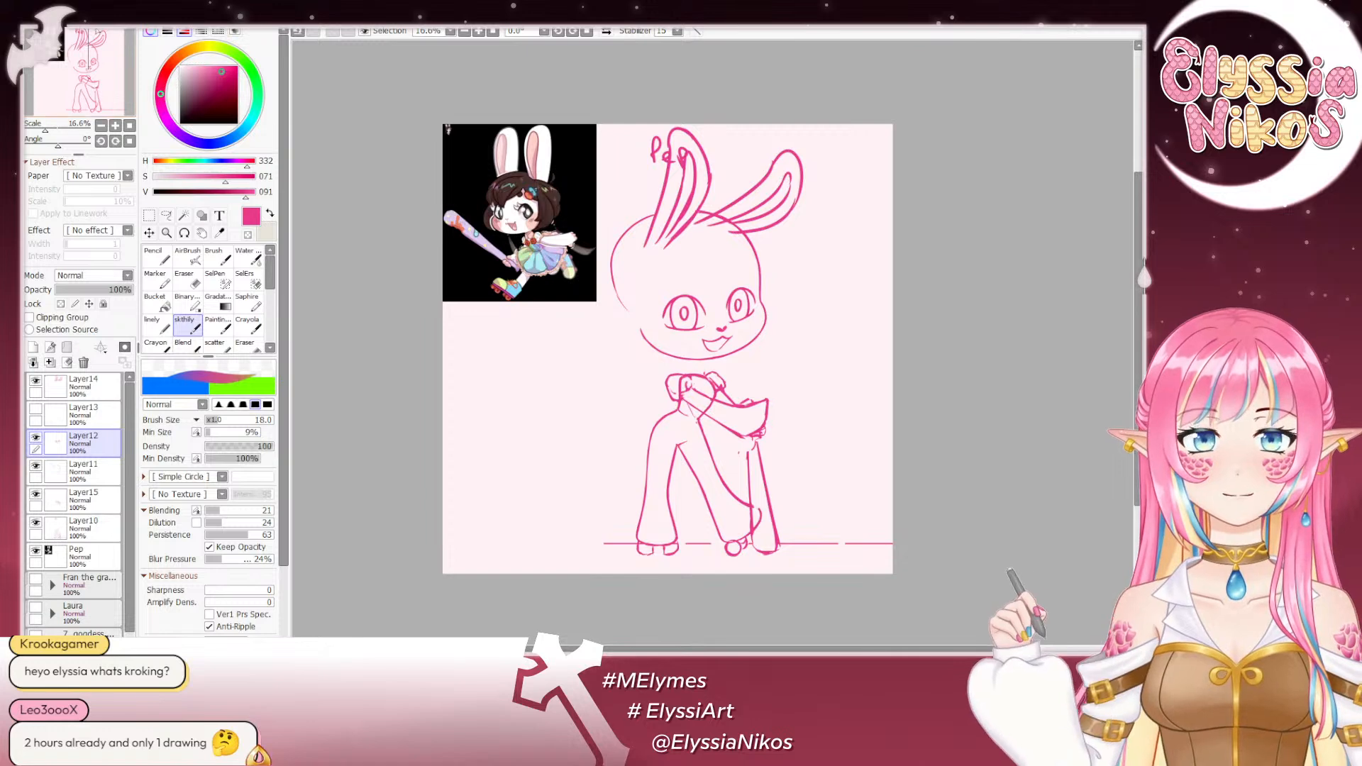
- Rotate the canvas to -99°, redraw the outer part of the far eye's lower lid, and reset the rotation
click(115, 125)
click(115, 125)
click(116, 126)
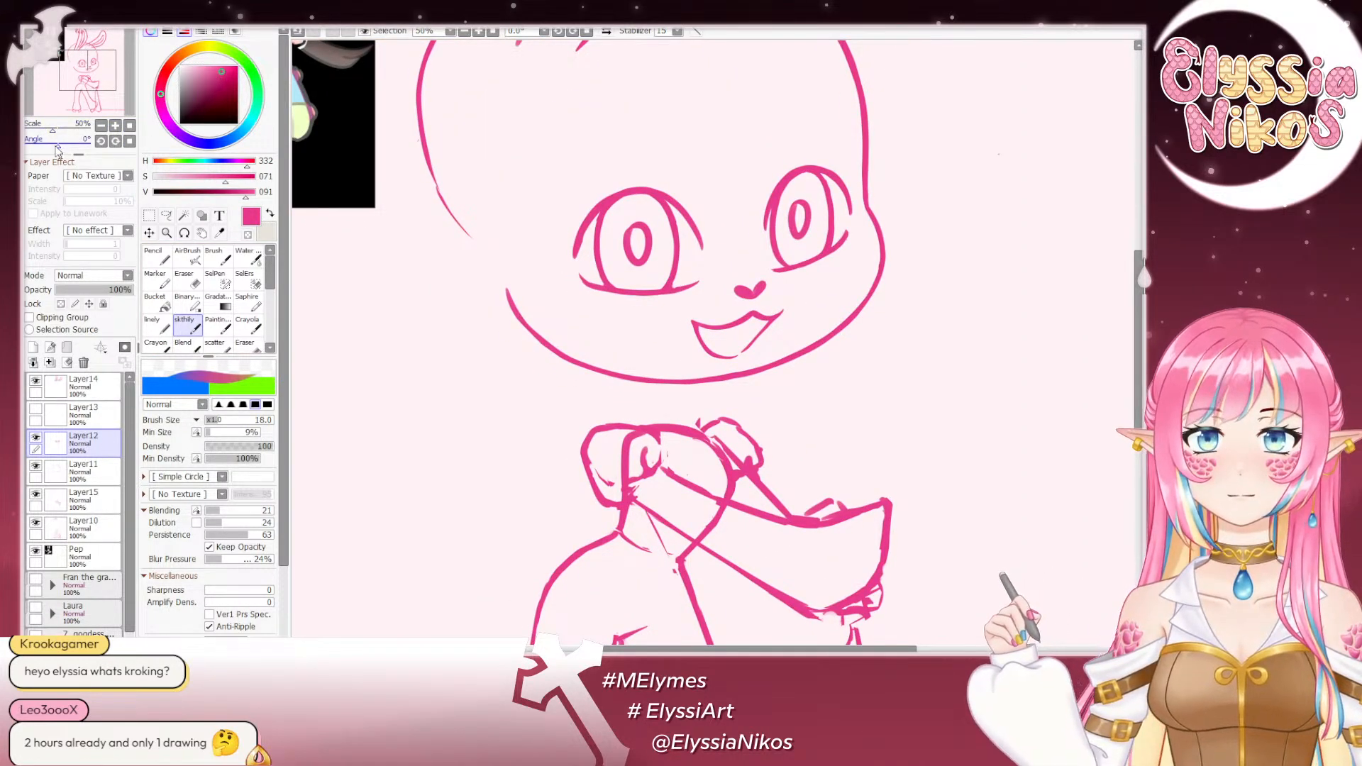
drag(58, 146, 39, 146)
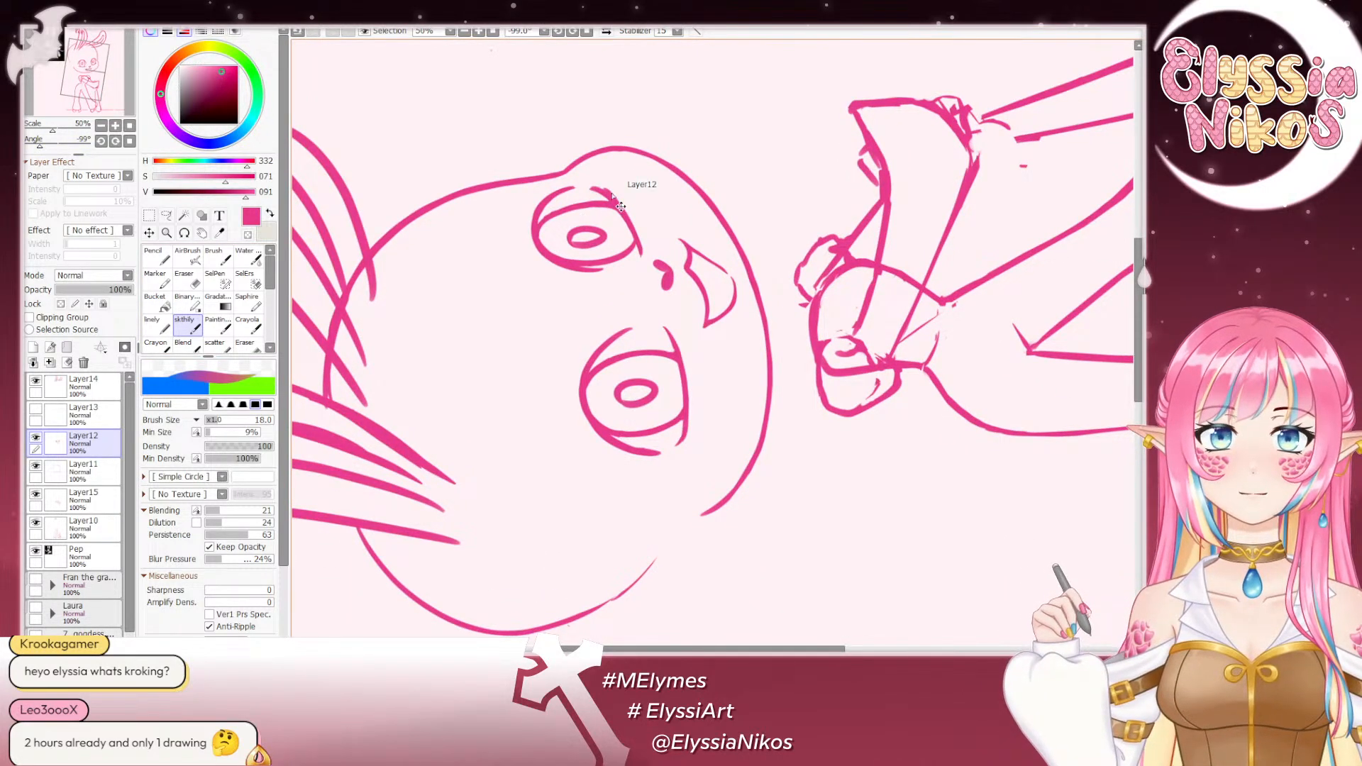
drag(607, 197, 634, 235)
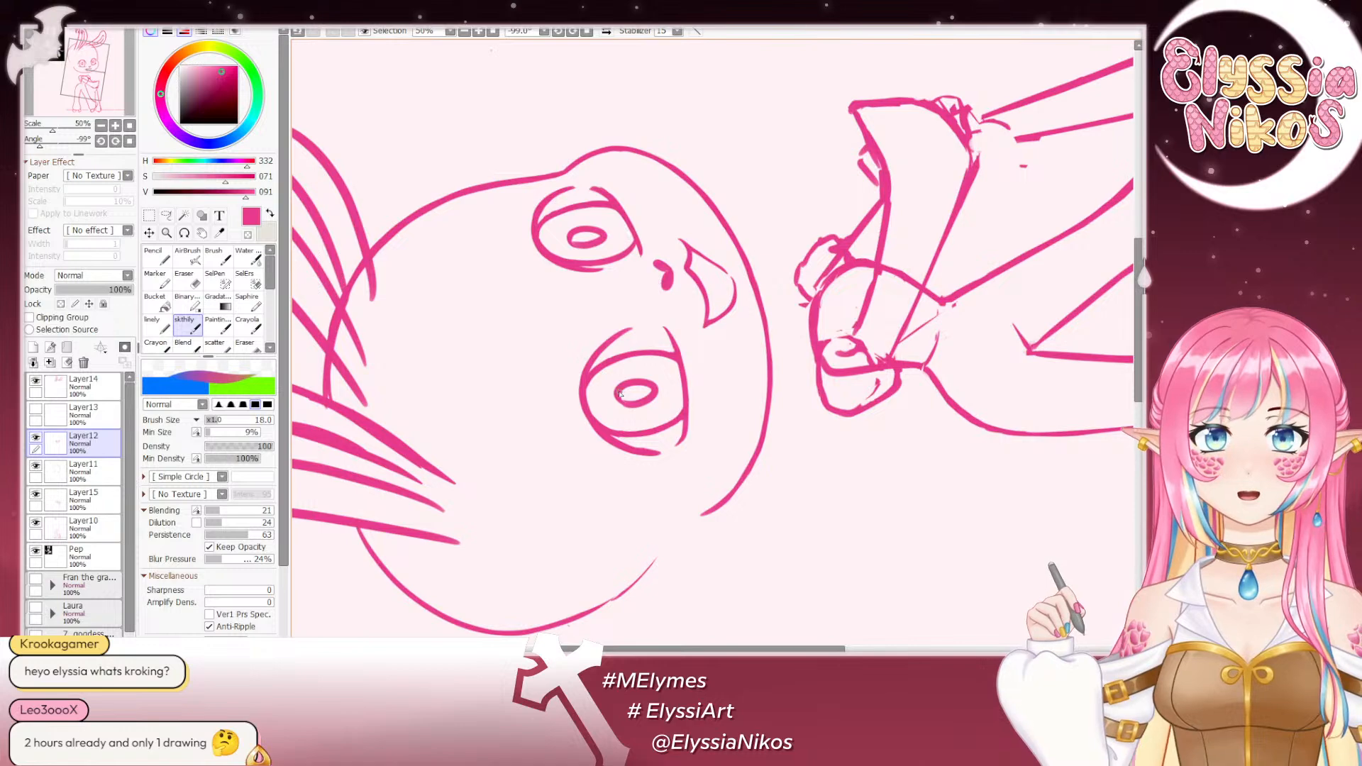
click(128, 141)
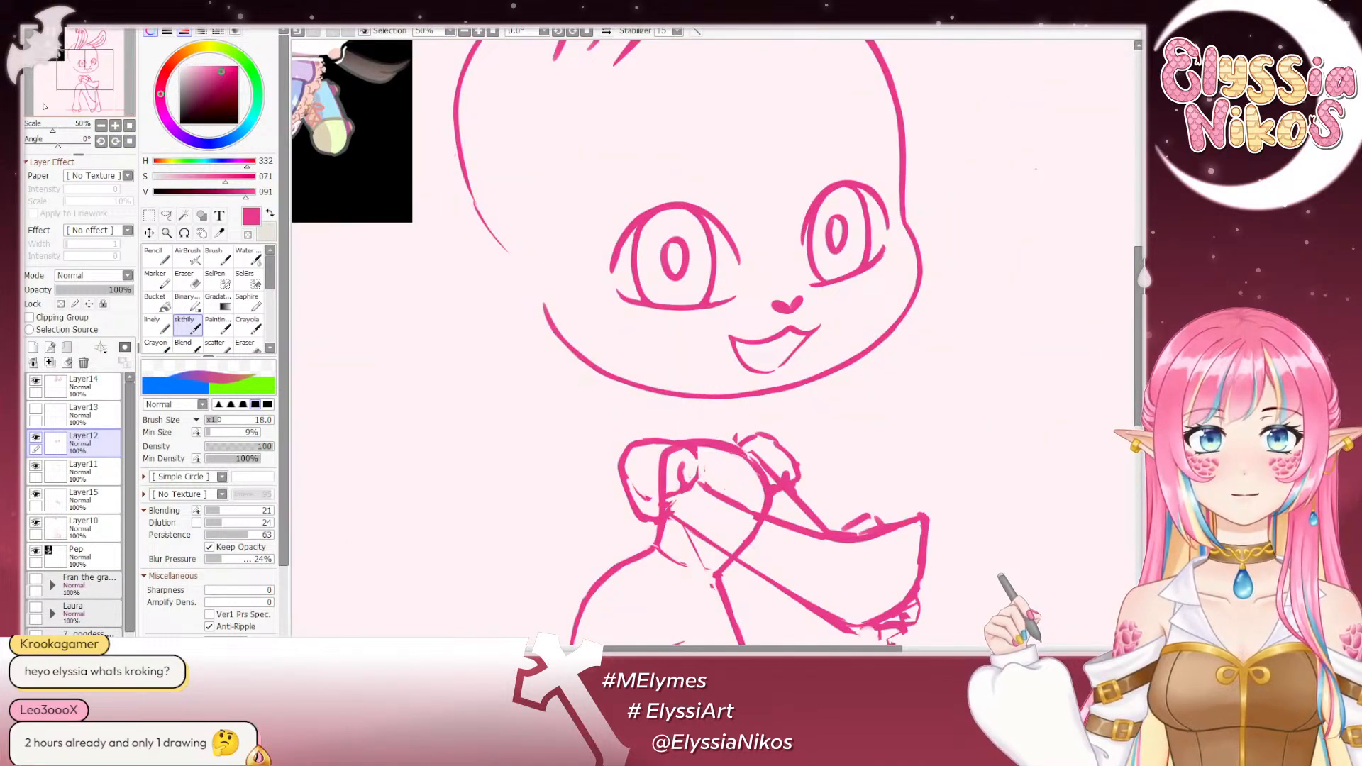
- Rotate the canvas to 105°, touch up the near eye's lower lid, and return to the upright full-figure view
drag(58, 145, 79, 140)
drag(673, 283, 672, 140)
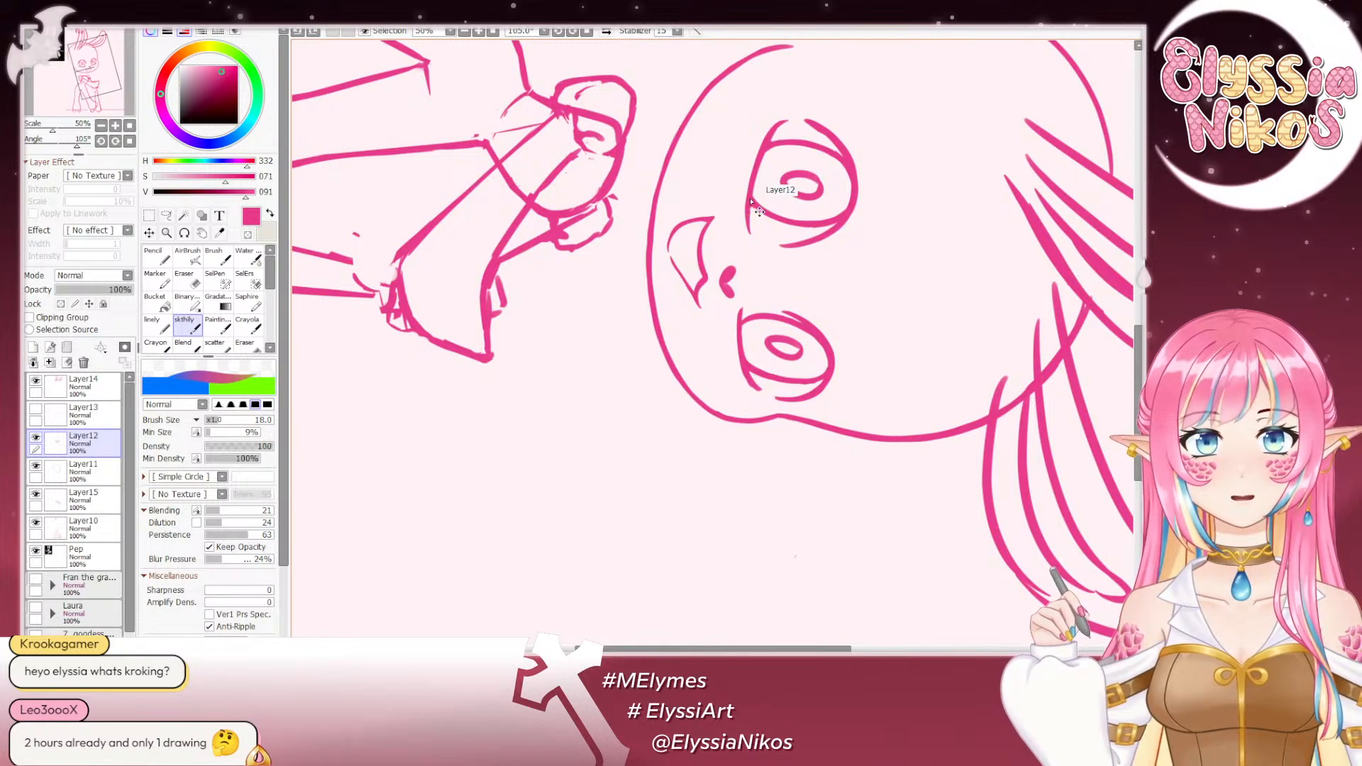
click(129, 140)
click(101, 125)
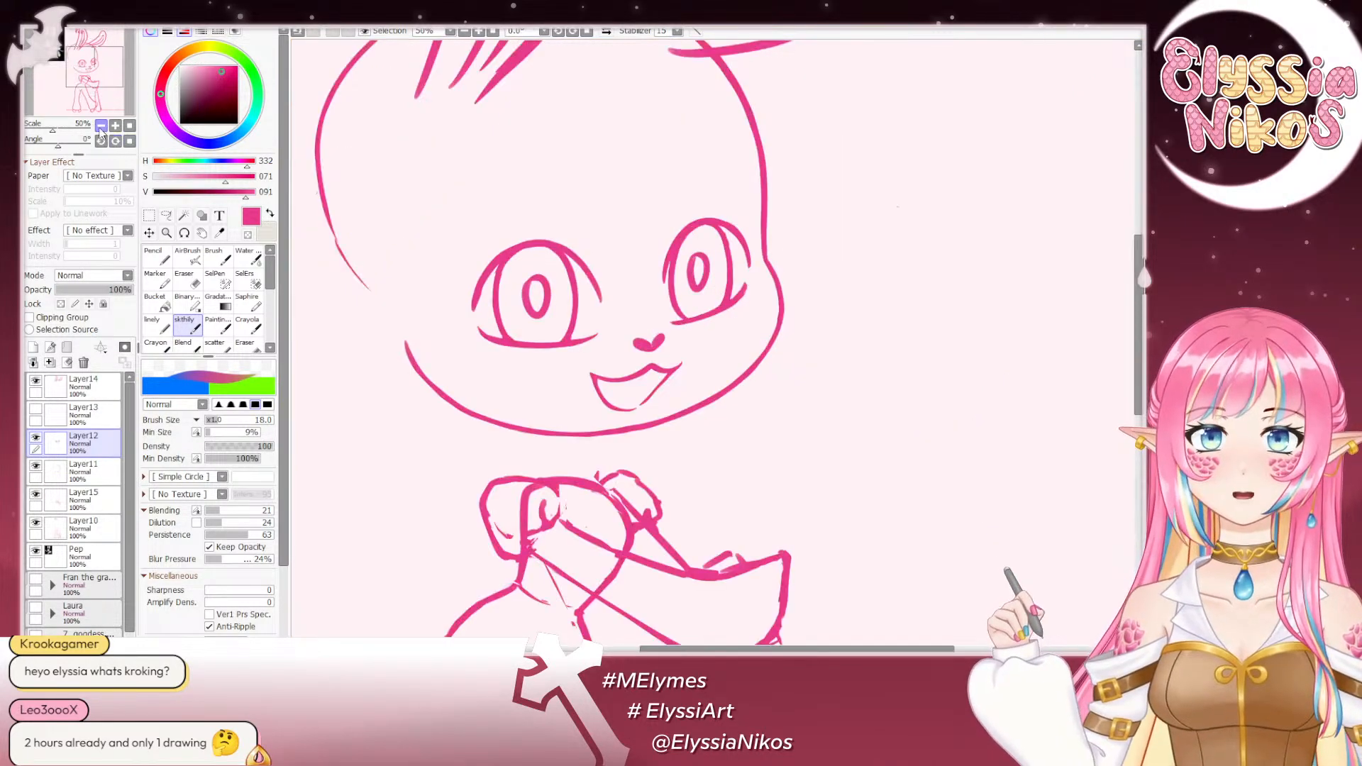
click(101, 125)
click(101, 126)
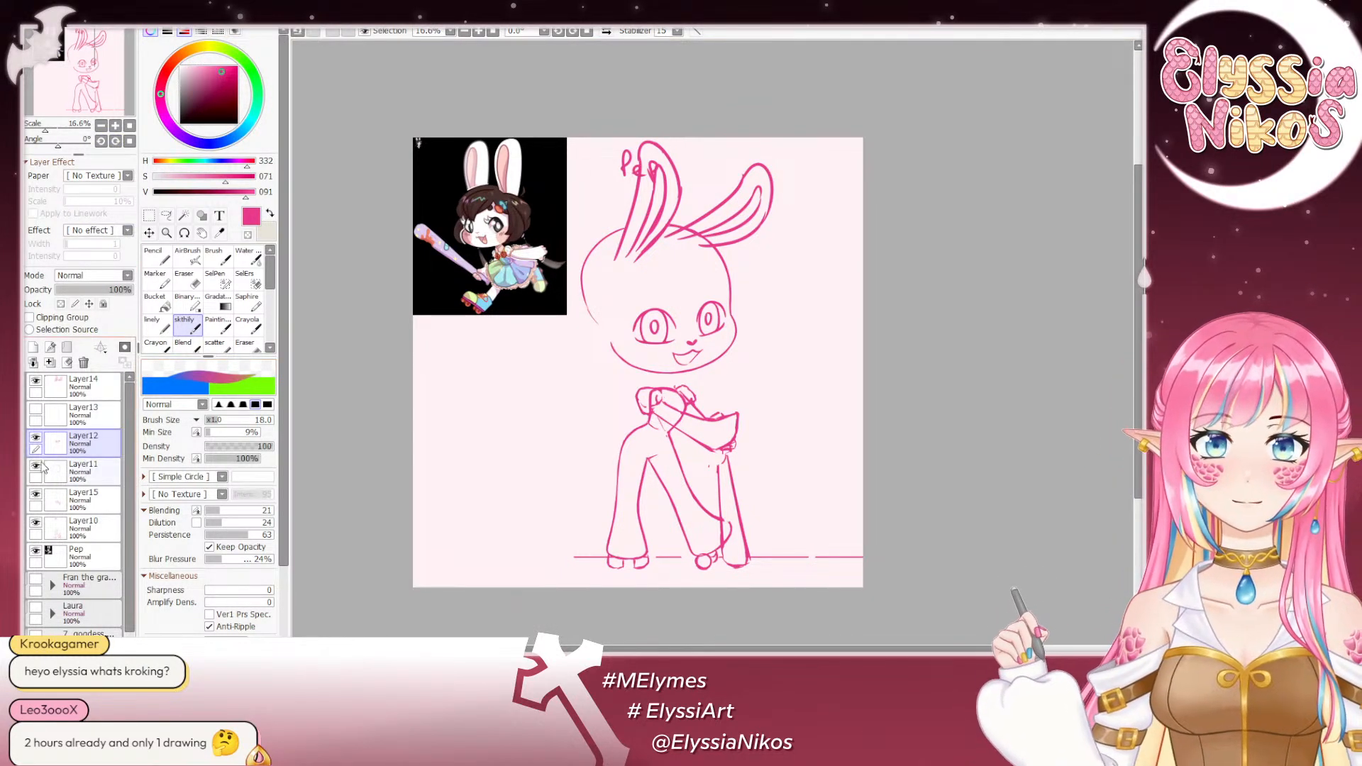
- Toggle Layer10 off and on to check its contents, and select the legs on it with the freeform Lasso
click(35, 523)
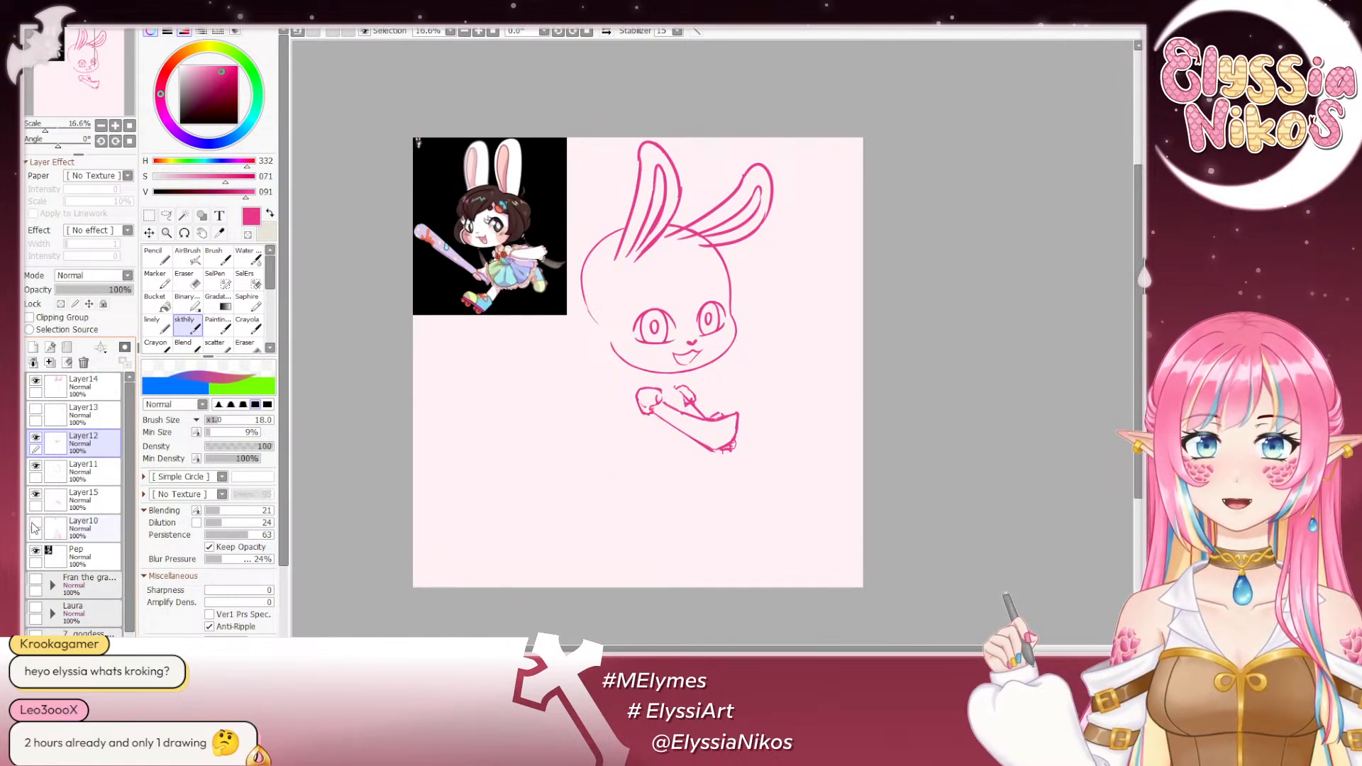
click(37, 525)
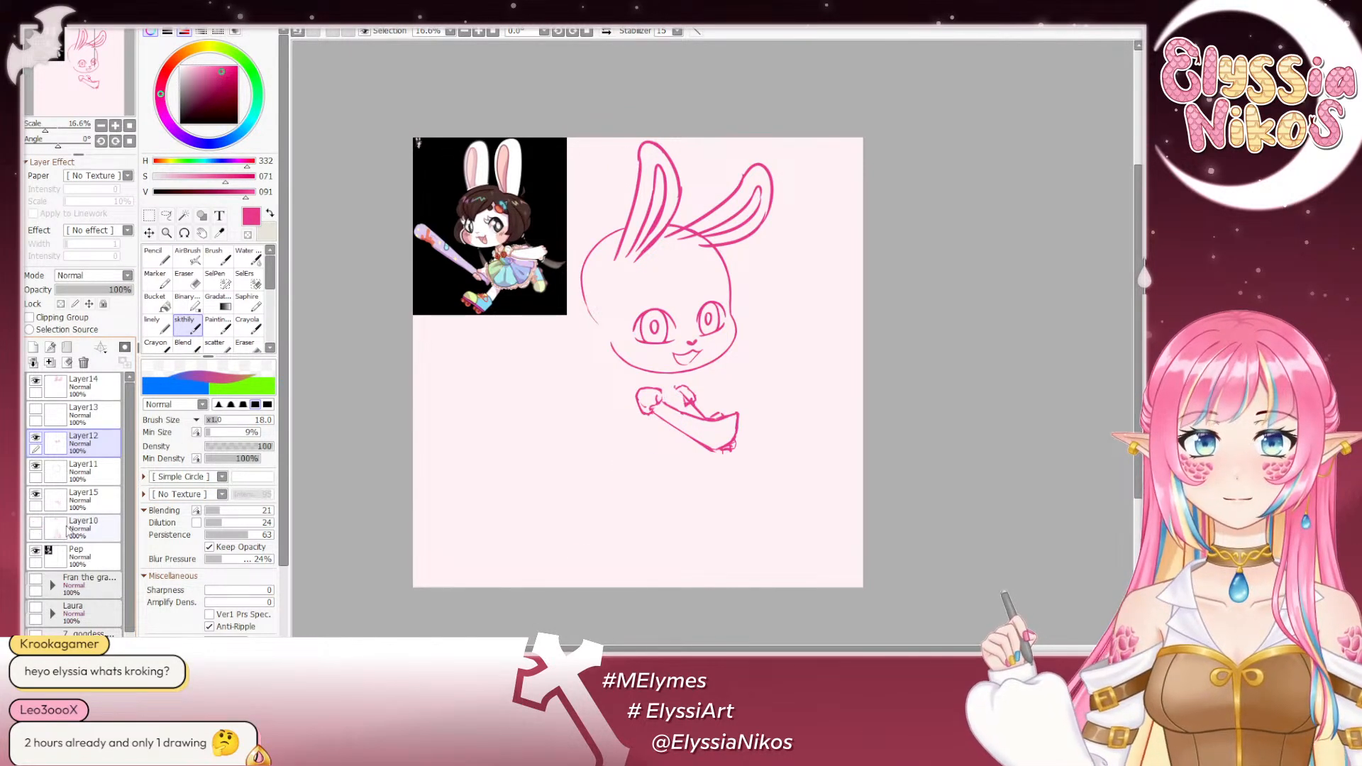
click(36, 523)
click(80, 528)
click(166, 215)
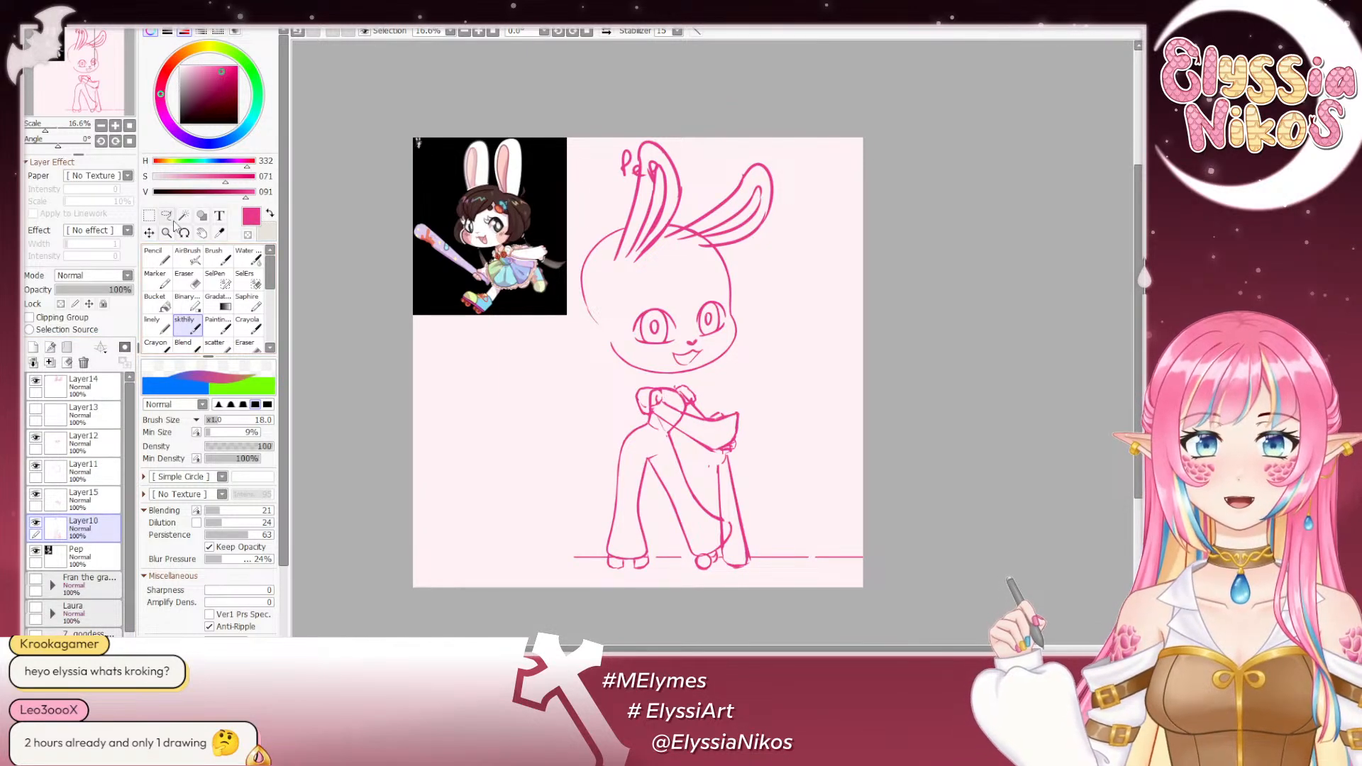
mouse_move(702, 400)
mouse_down()
mouse_move(614, 291)
mouse_move(567, 331)
mouse_move(542, 430)
mouse_move(579, 463)
mouse_move(740, 460)
mouse_move(774, 368)
mouse_move(736, 334)
mouse_move(647, 305)
mouse_up()
key(ctrl+t)
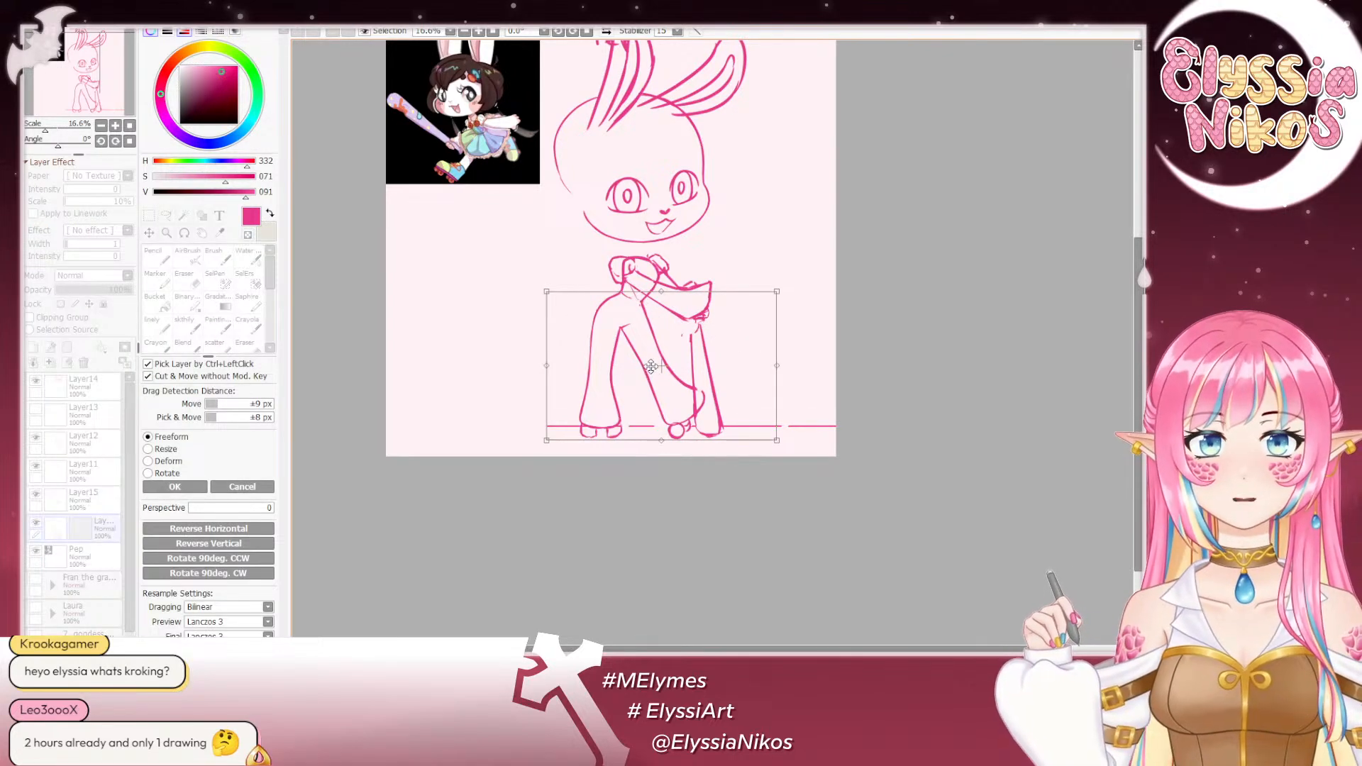
drag(651, 366, 647, 364)
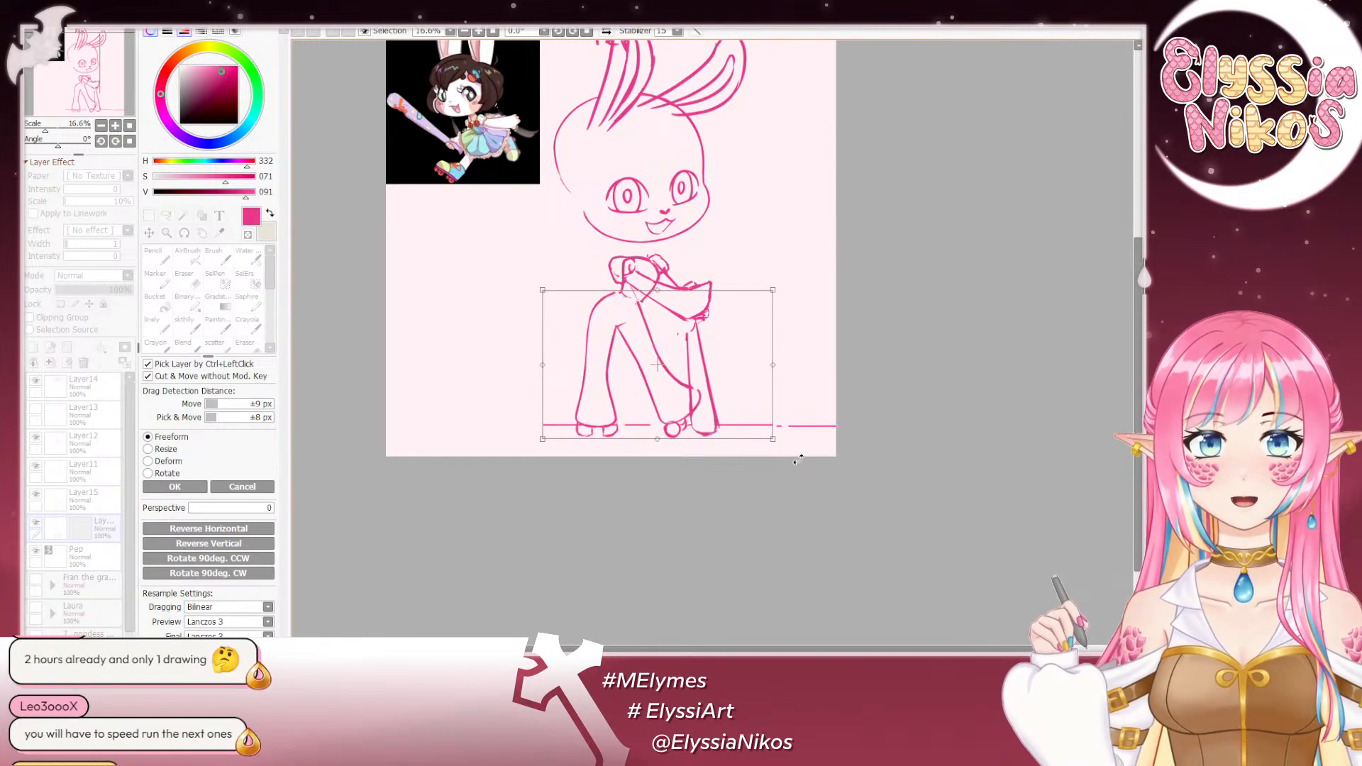
drag(798, 459, 800, 463)
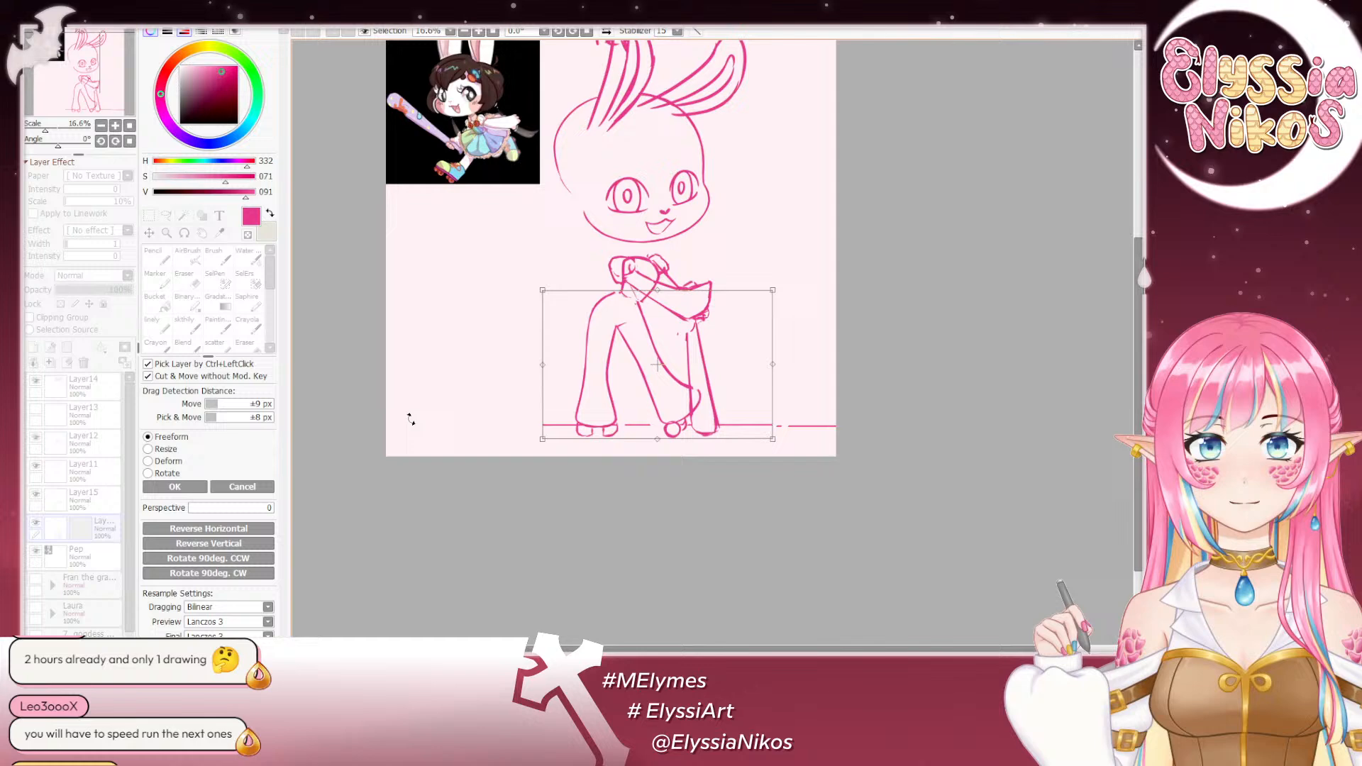
click(237, 490)
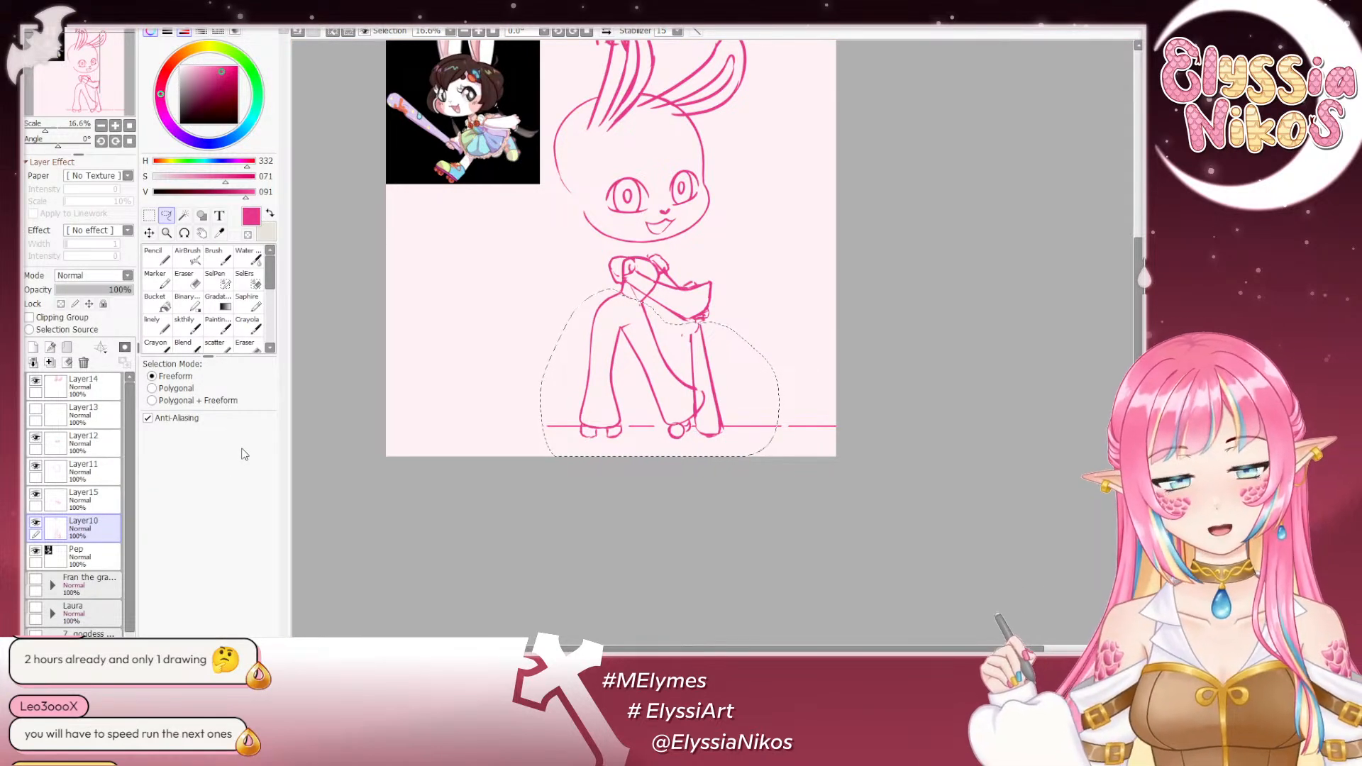
- Nudge the selected legs and ground line slightly to the left and clear the selection
key(ctrl+Left)
key(ctrl+Left)
key(ctrl+Left)
key(ctrl+Left)
key(ctrl+Left)
key(ctrl+Left)
key(ctrl+Left)
key(ctrl+Left)
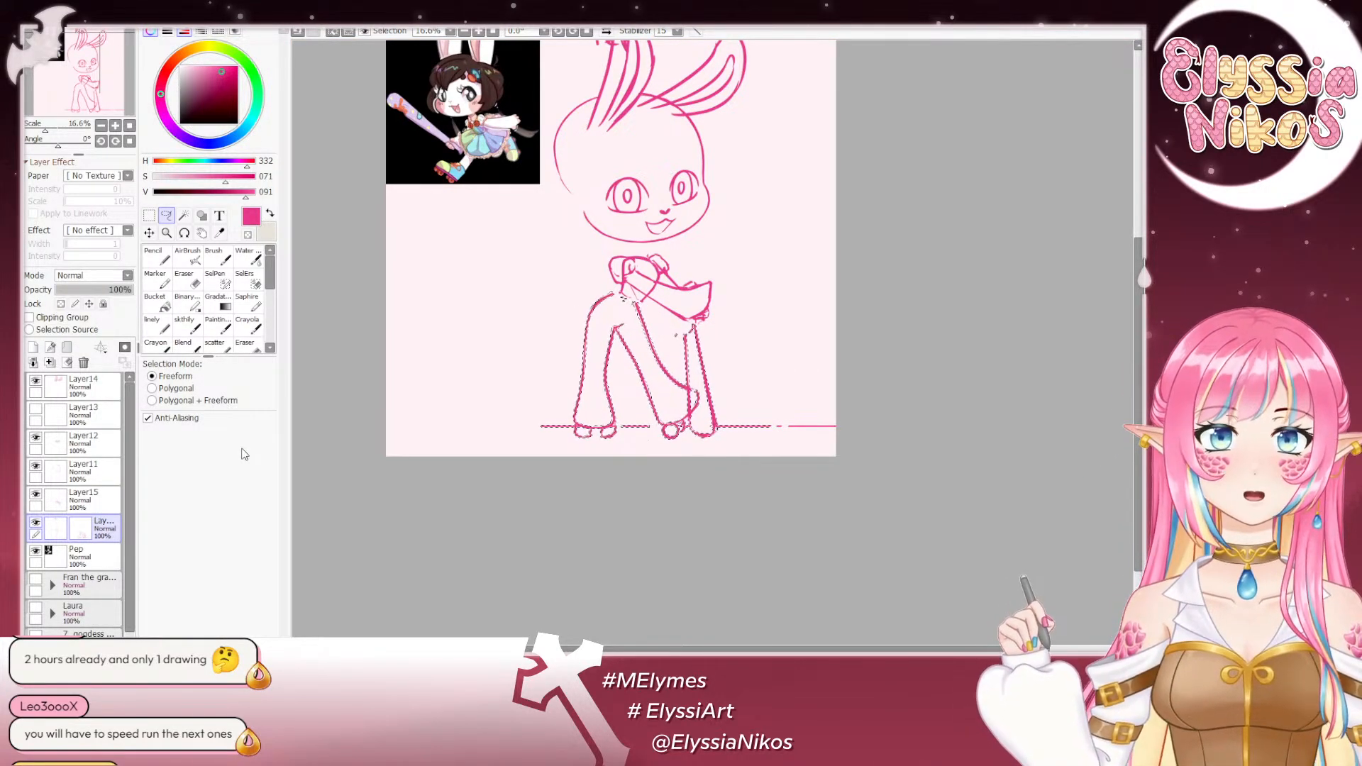
click(149, 217)
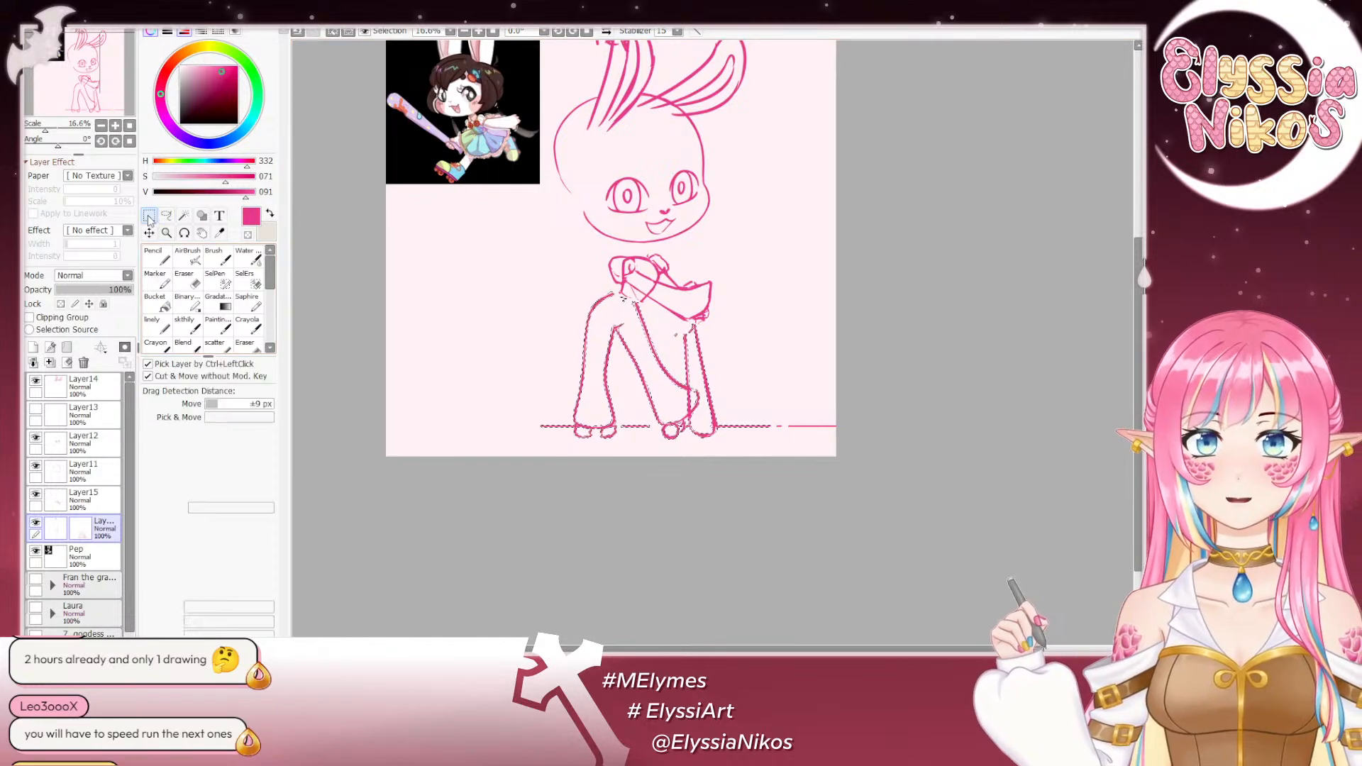
key(ctrl+t)
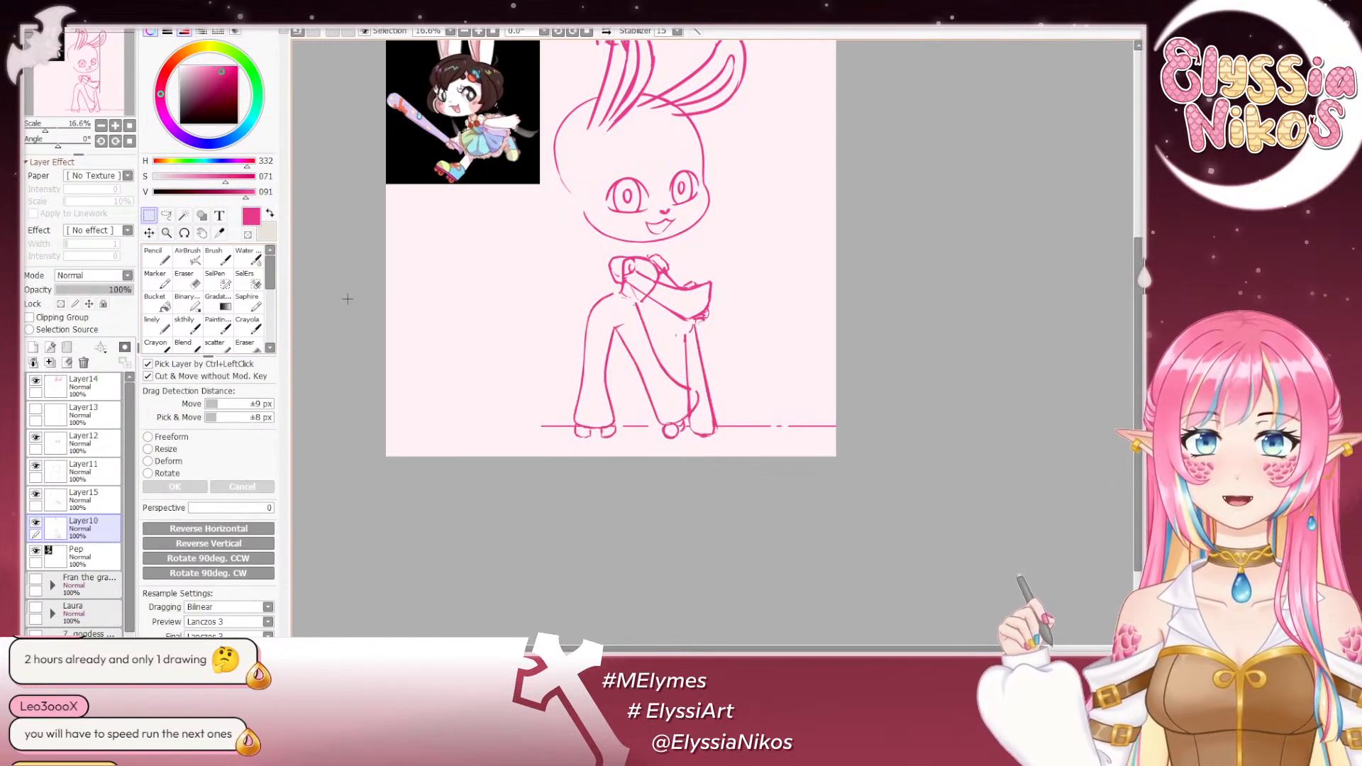
- Hide the arms on Layer15 and lasso the torso outline on Layer10, redoing the selection until it follows the waist
click(36, 496)
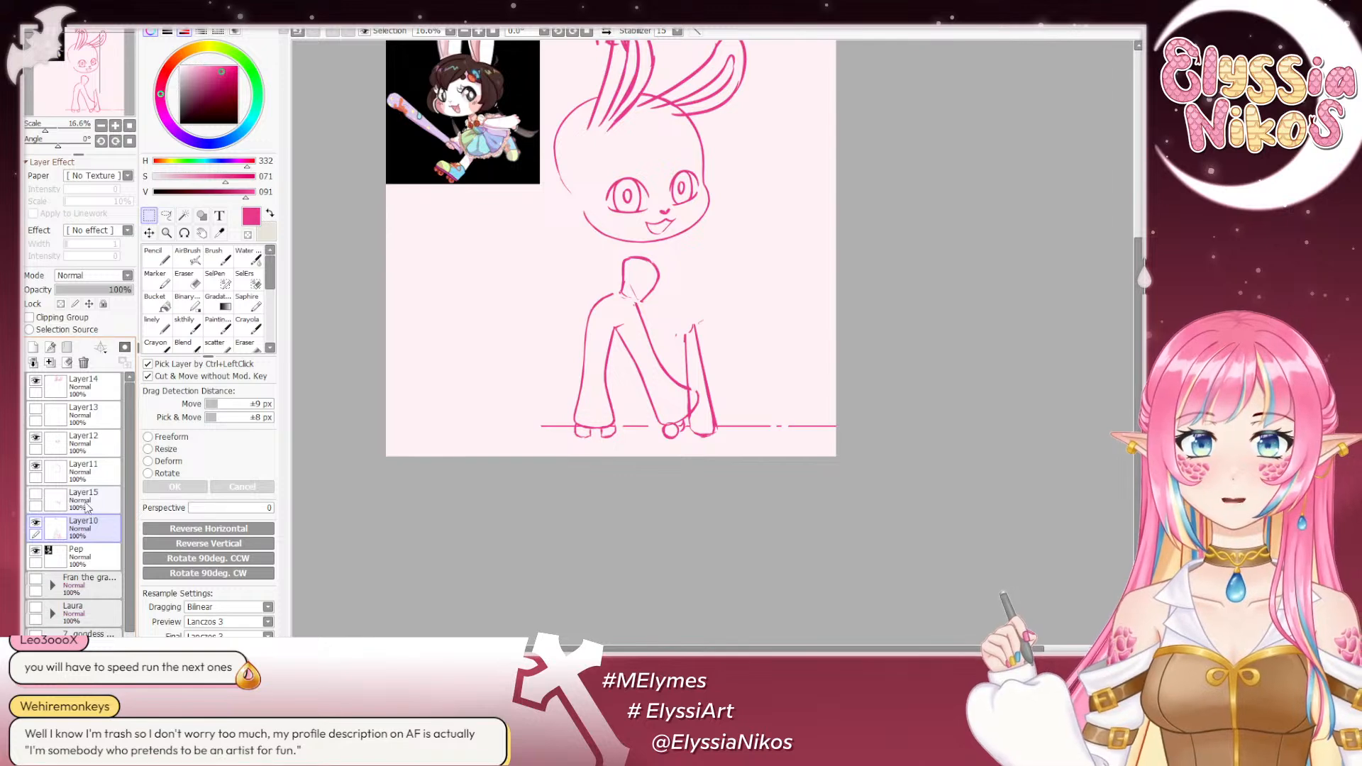
click(36, 524)
click(36, 523)
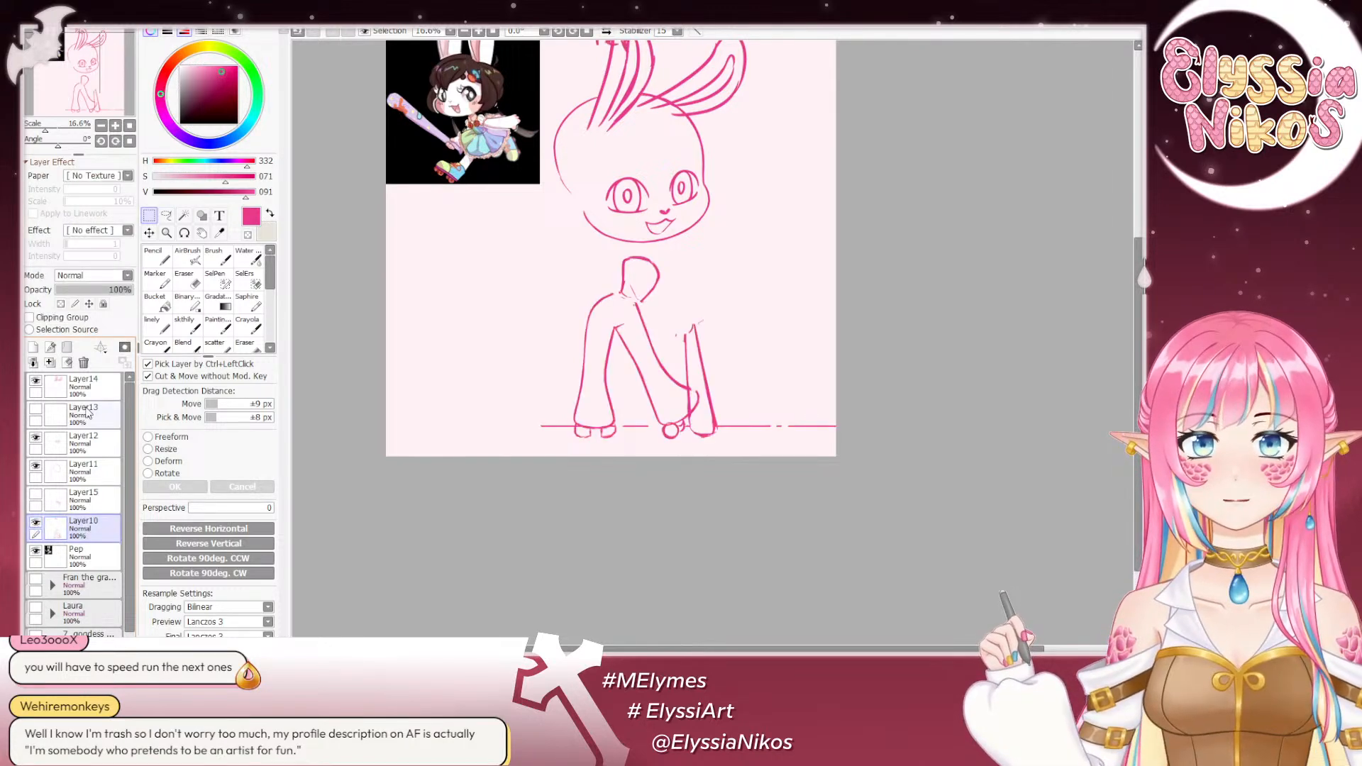
click(167, 216)
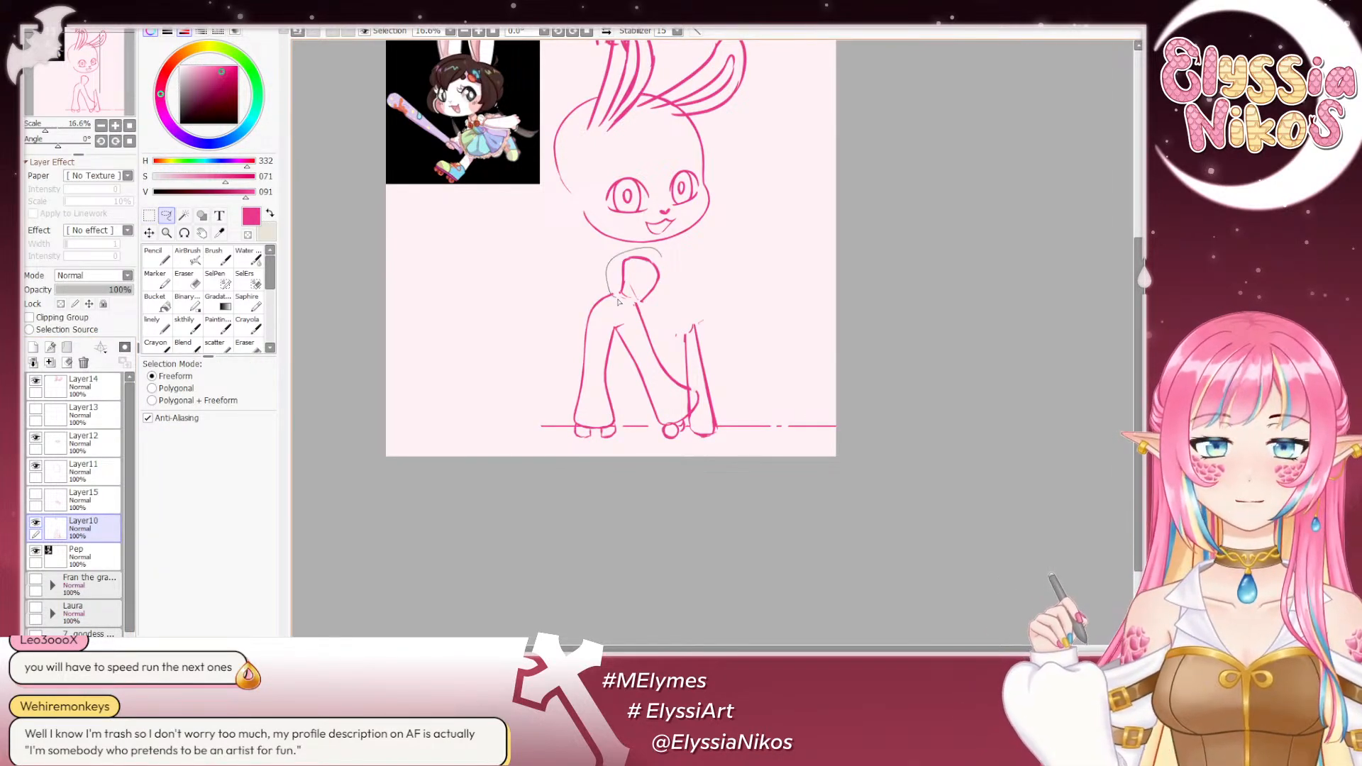
mouse_move(625, 305)
mouse_down()
mouse_move(665, 292)
mouse_move(640, 250)
mouse_up()
key(ctrl+d)
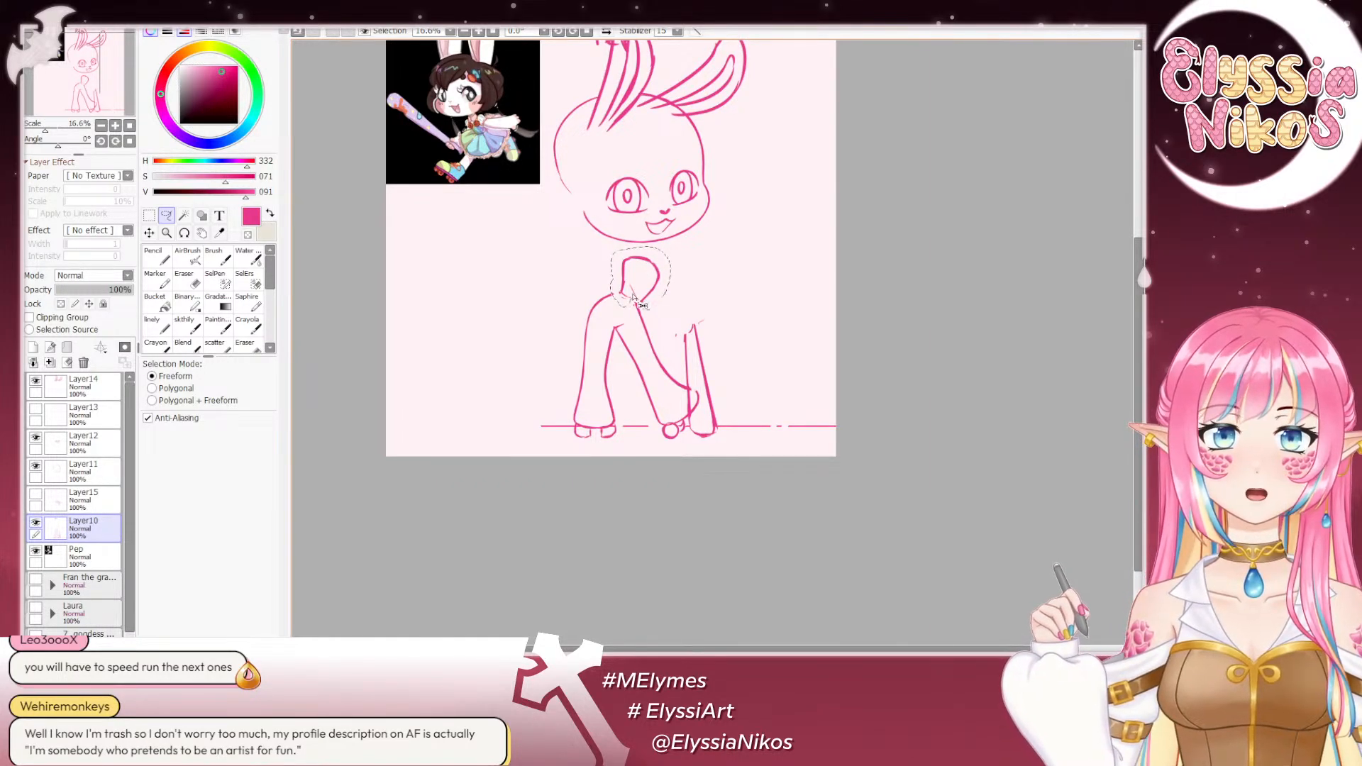
drag(637, 303, 638, 305)
key(ctrl+d)
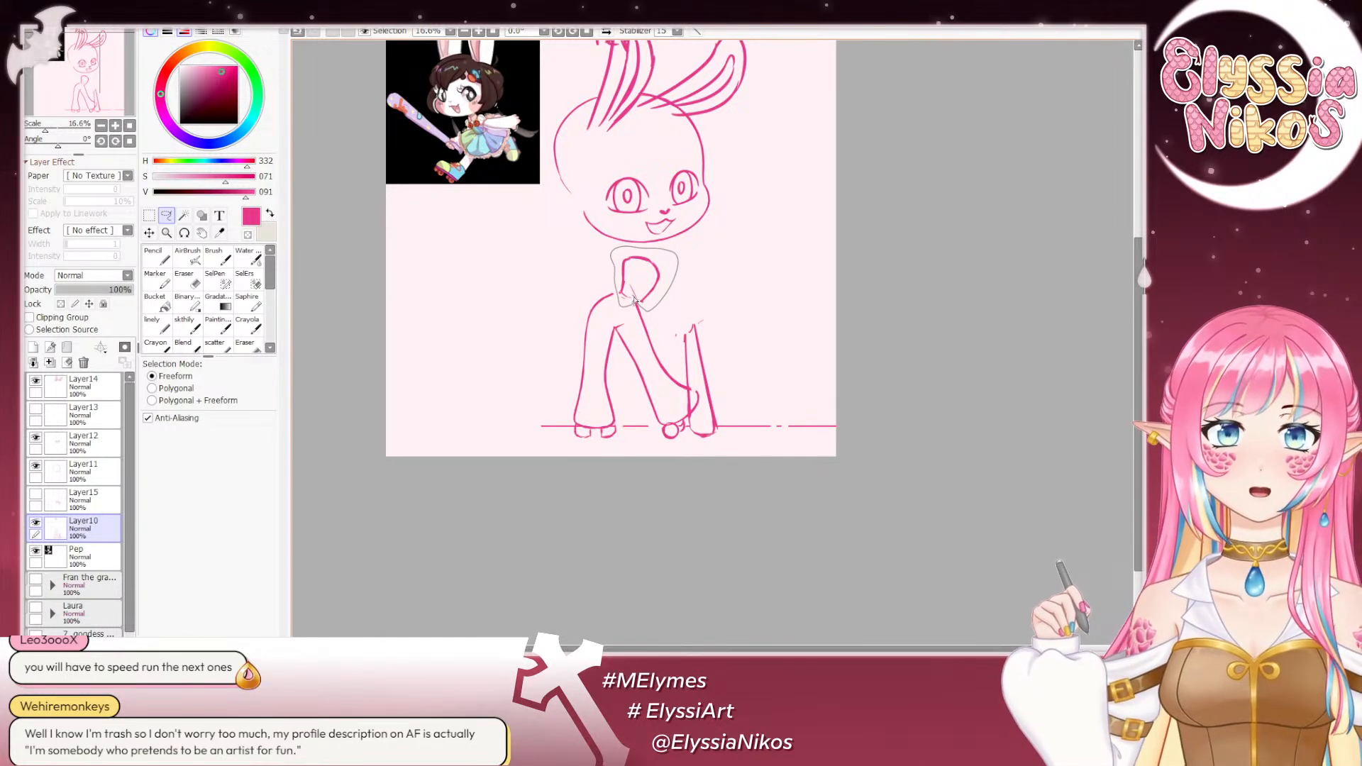
drag(635, 301, 636, 303)
- Tilt the selected torso slightly, shift it a little to the left, apply the transform and deselect
key(ctrl+t)
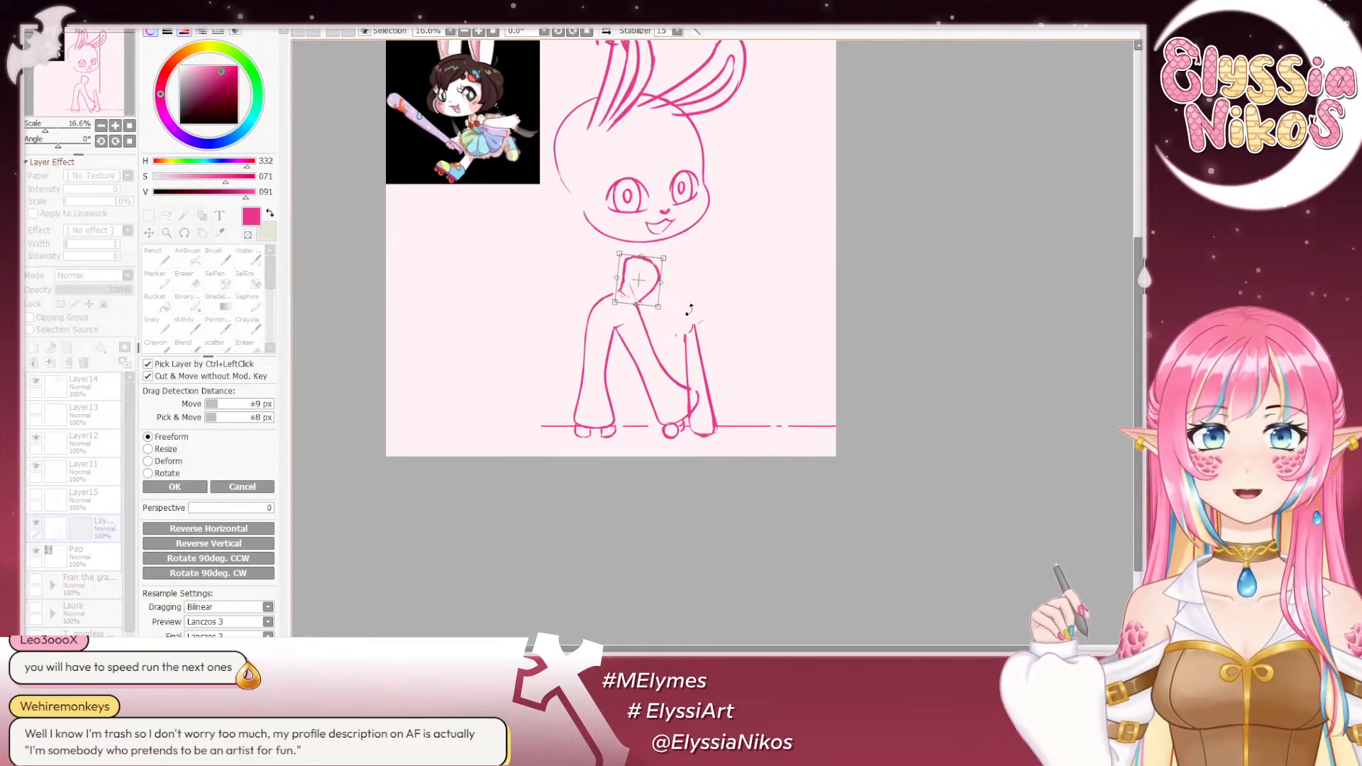
drag(638, 277, 636, 279)
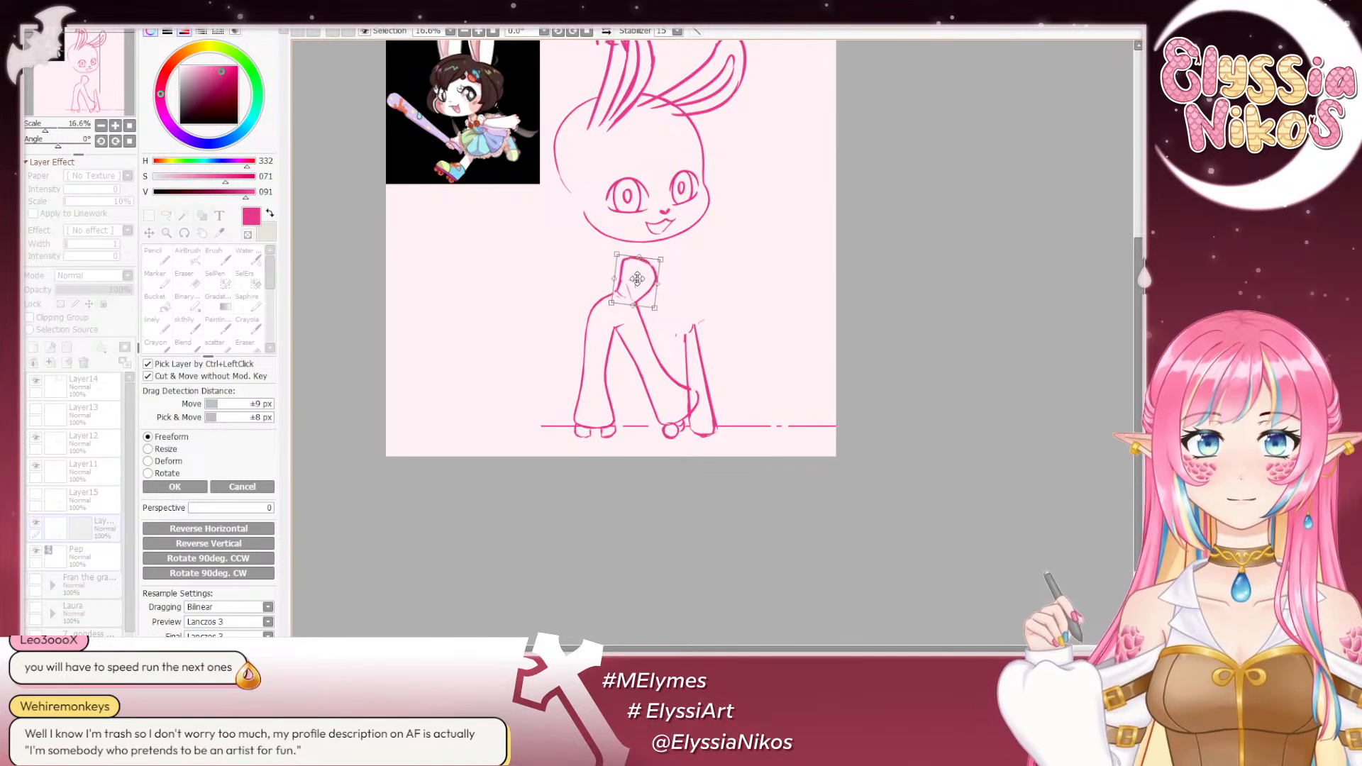
click(175, 486)
key(ctrl+d)
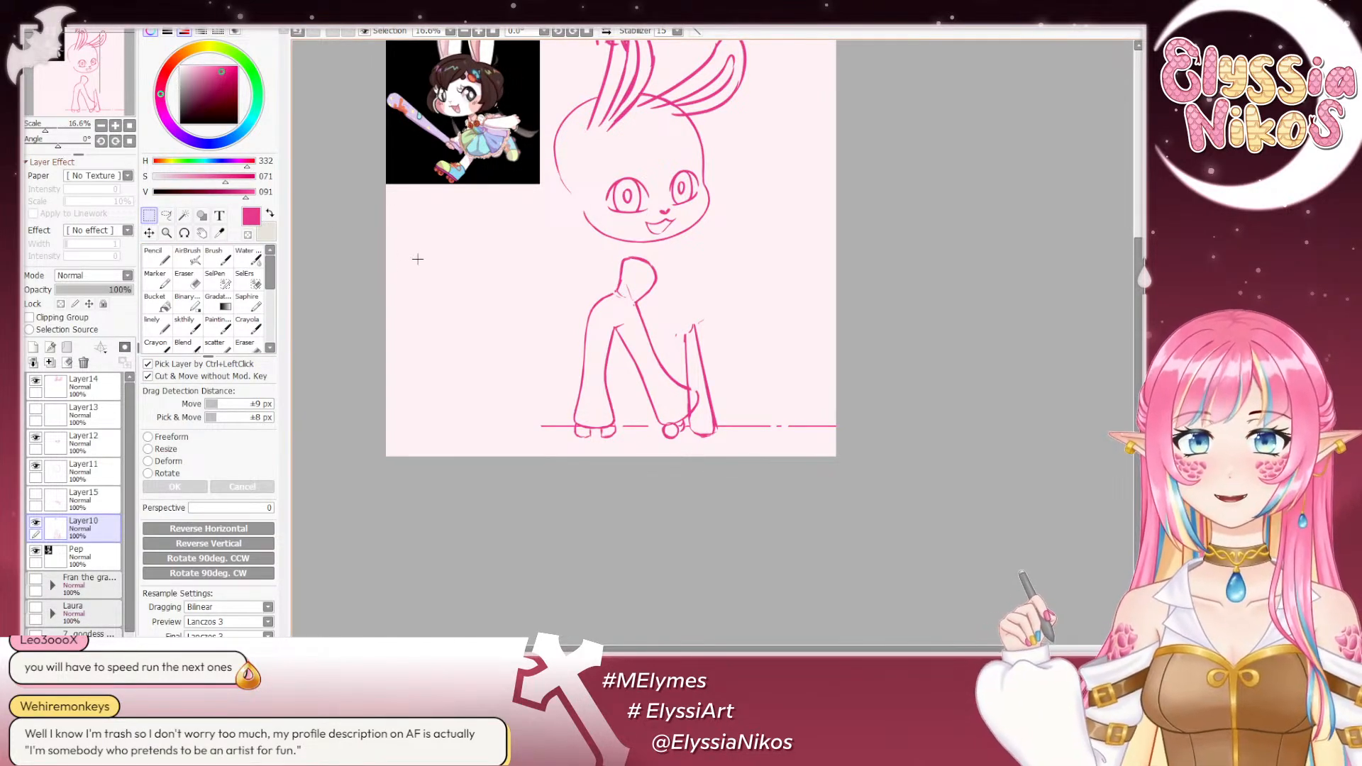
- Show the arms on Layer15 again and apply a slight Transform rotation to fit them to the adjusted torso
click(35, 494)
click(84, 498)
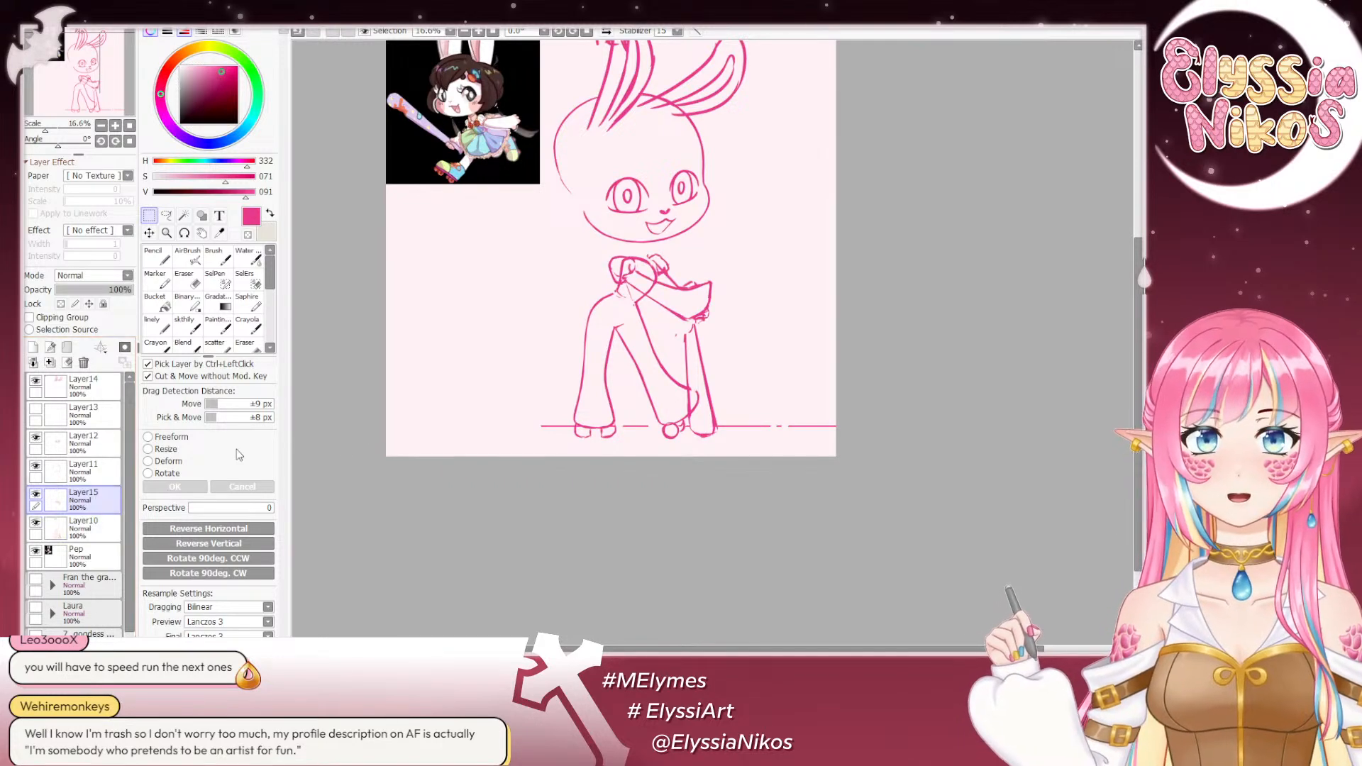
key(ctrl+t)
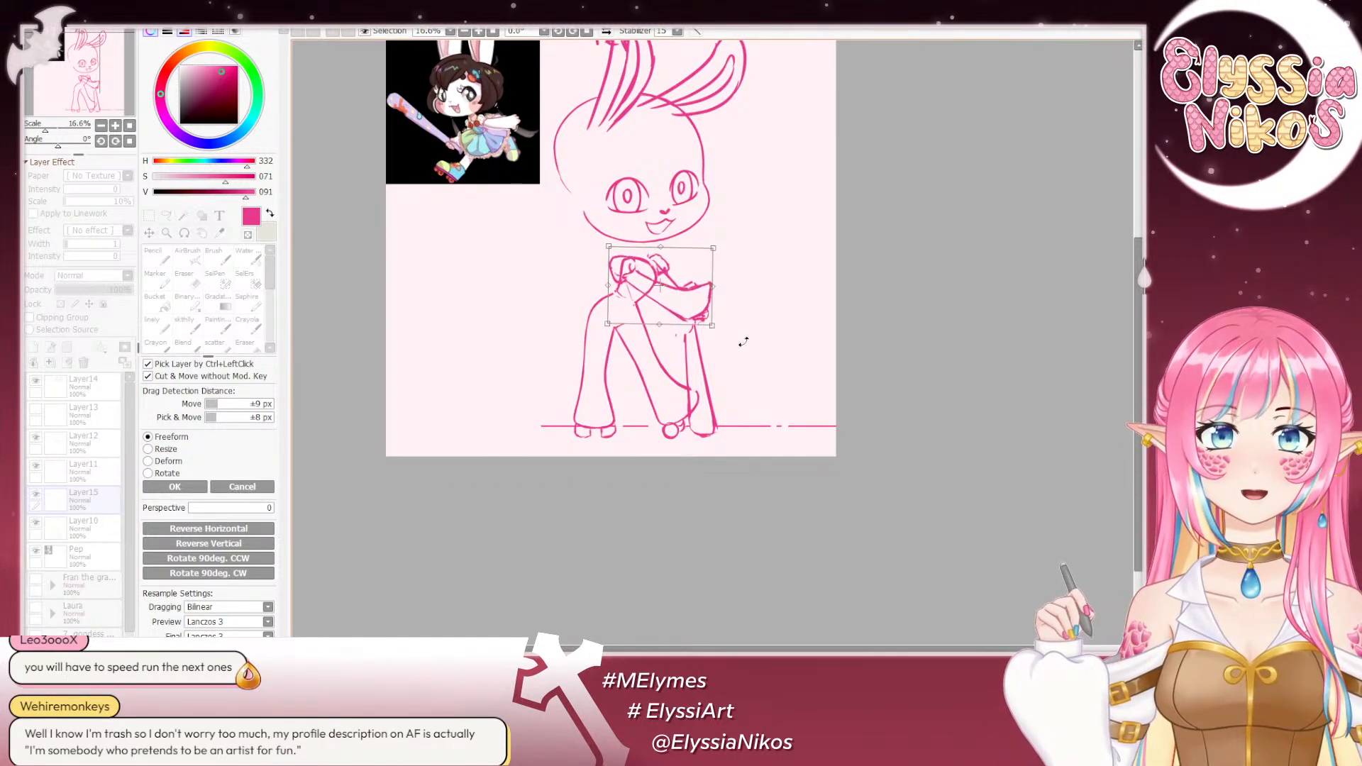
drag(744, 342, 746, 340)
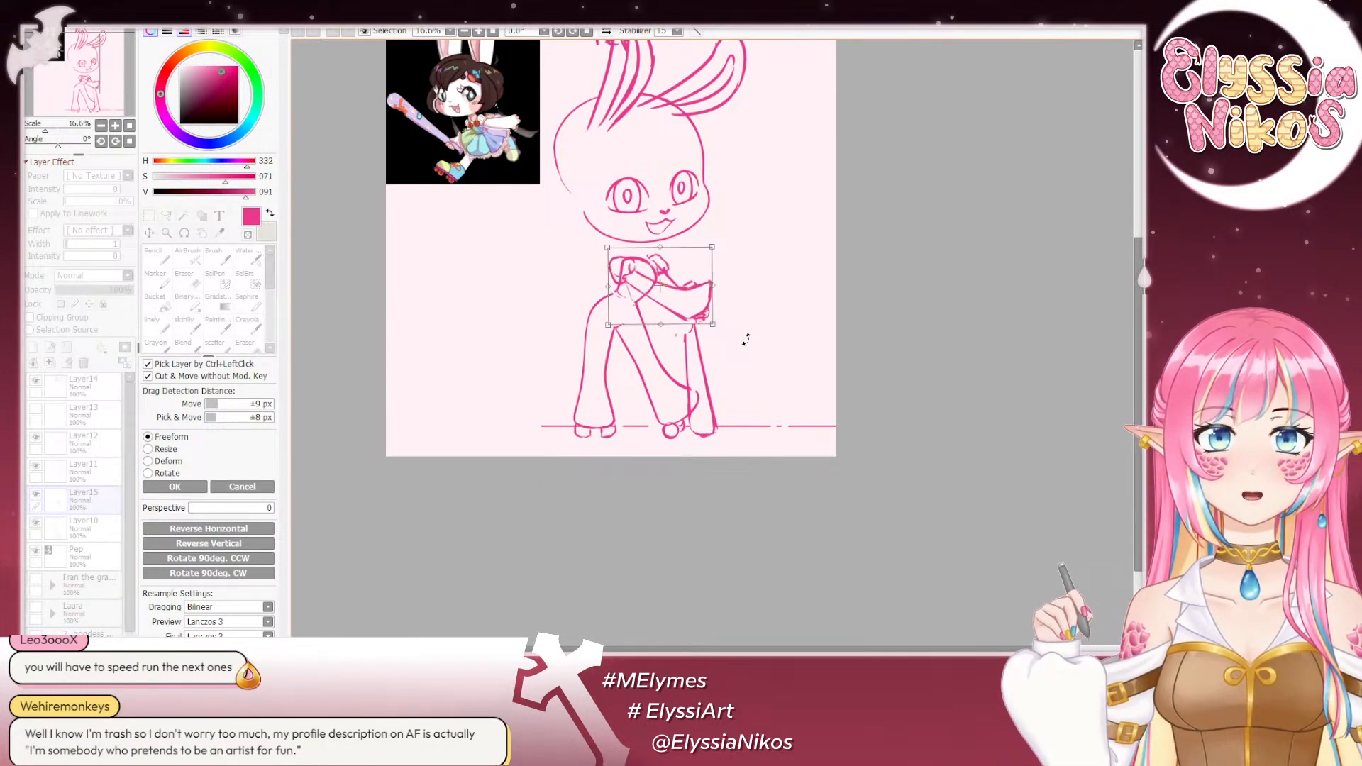
click(174, 486)
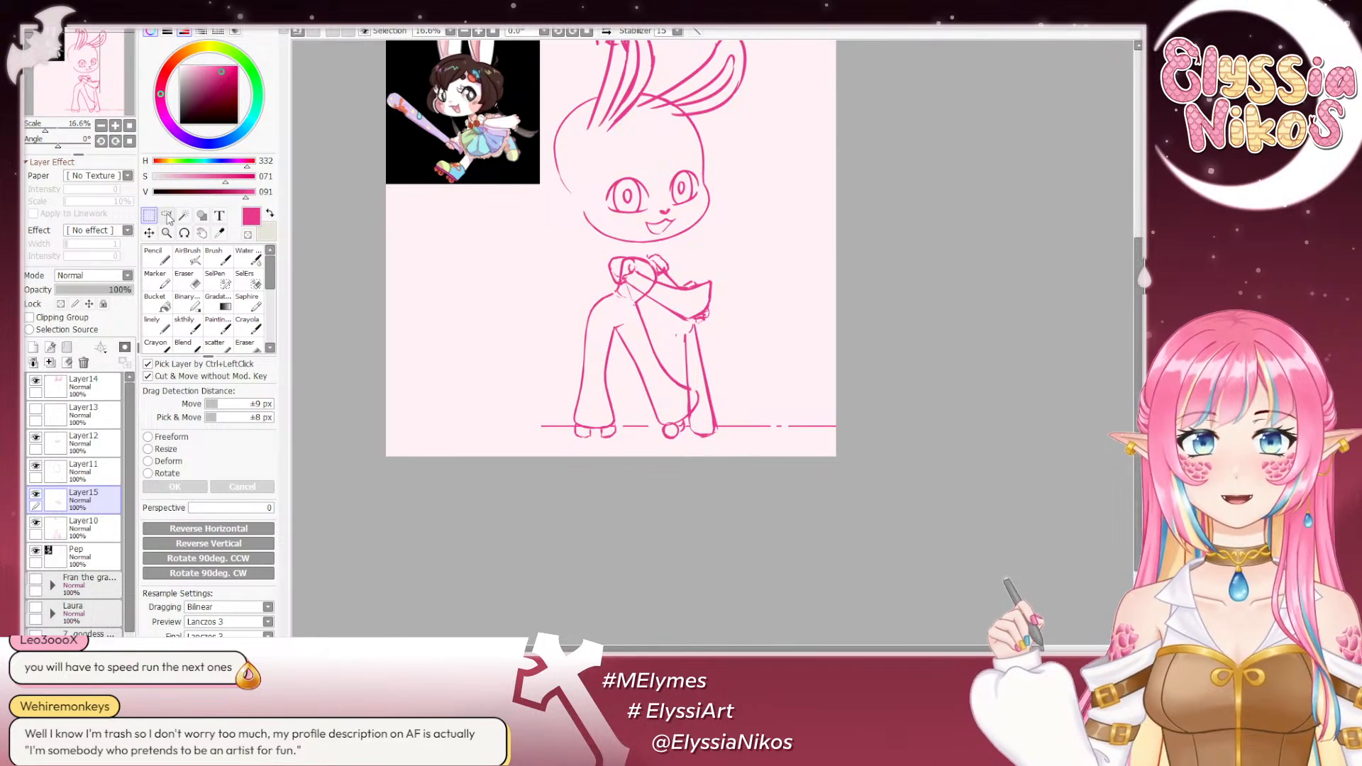
- Redraw the line joining the waist to the outer hip on Layer10 with the sketch brush at size 23
click(184, 323)
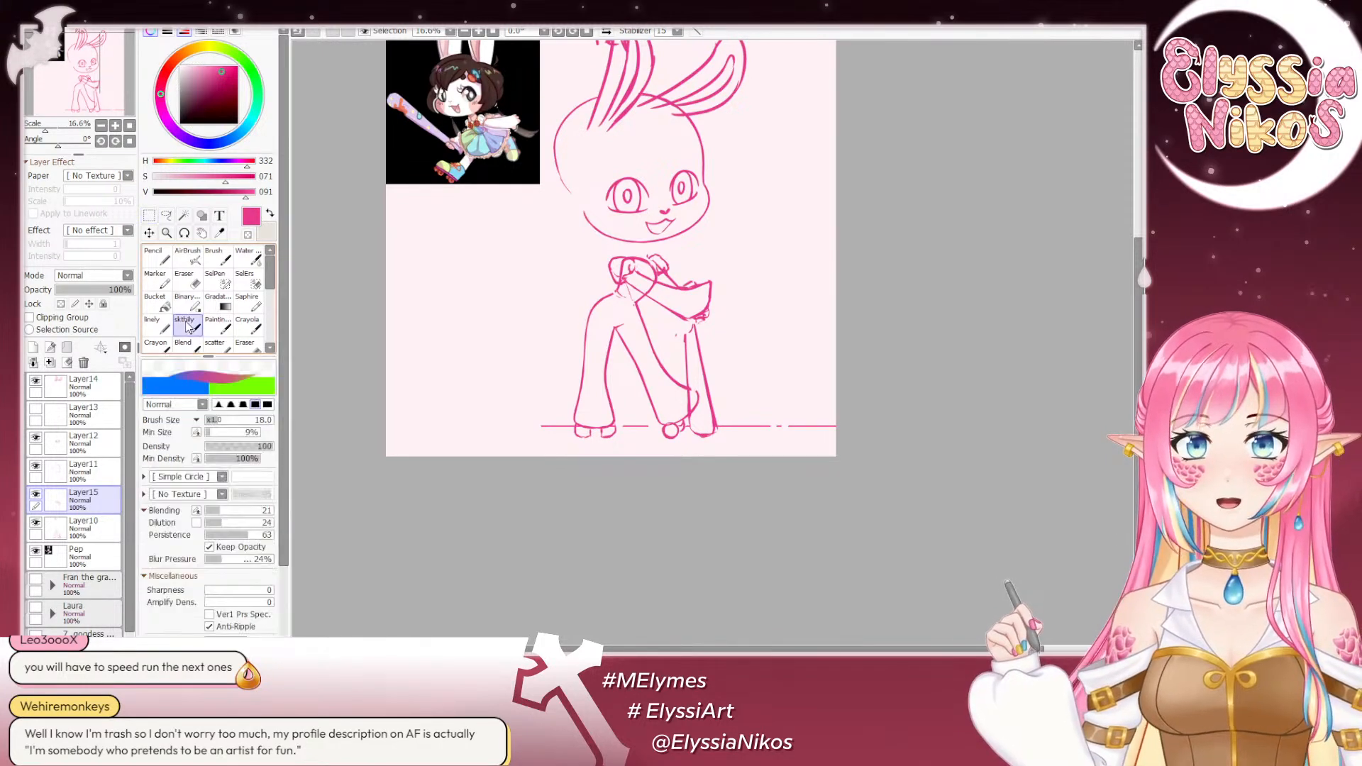
click(34, 524)
click(34, 524)
click(84, 527)
mouse_move(645, 260)
mouse_down()
mouse_move(699, 189)
mouse_move(693, 218)
mouse_move(649, 236)
mouse_up()
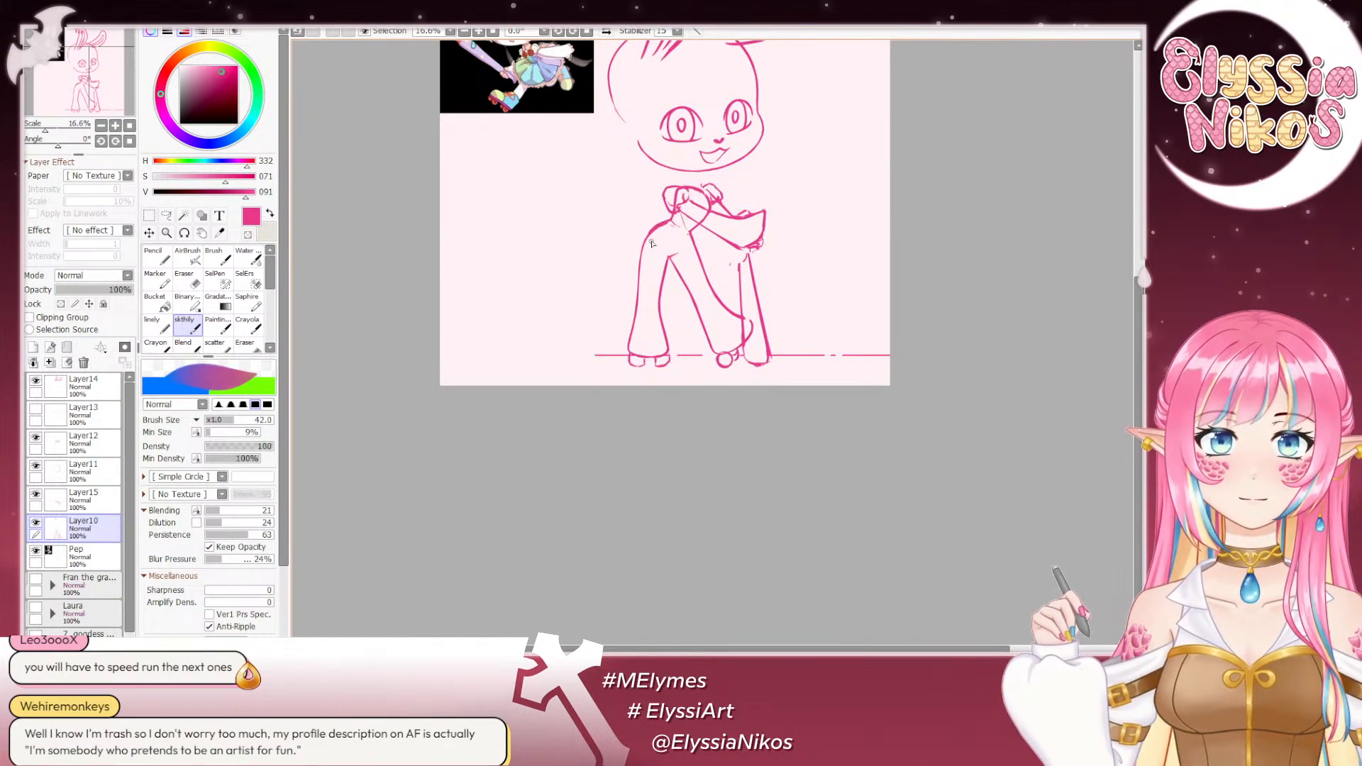
click(115, 126)
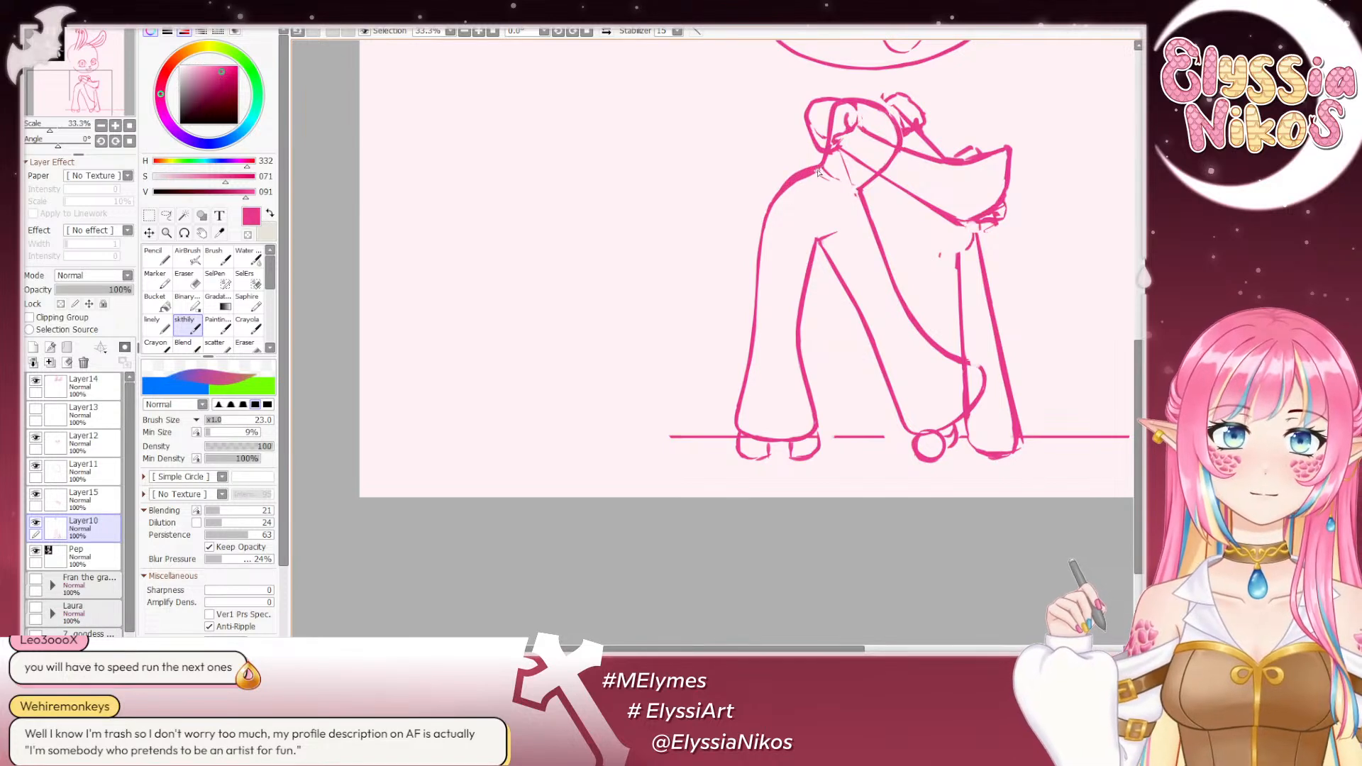
drag(817, 169, 765, 210)
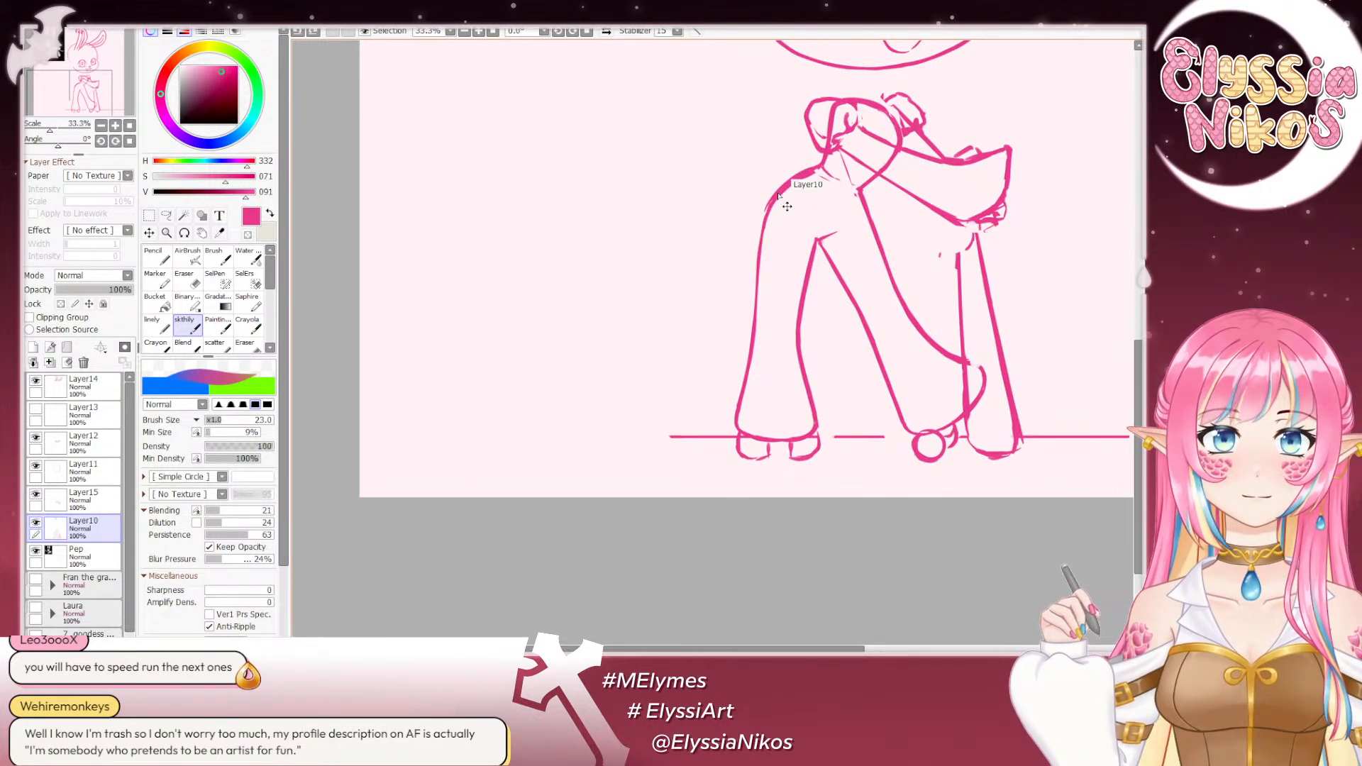
- Clean up the hip curve with the Eraser at size 20 and return to the full-figure view
click(186, 284)
mouse_move(784, 198)
mouse_down()
mouse_move(809, 179)
mouse_move(777, 215)
mouse_up()
click(102, 126)
click(101, 126)
click(102, 126)
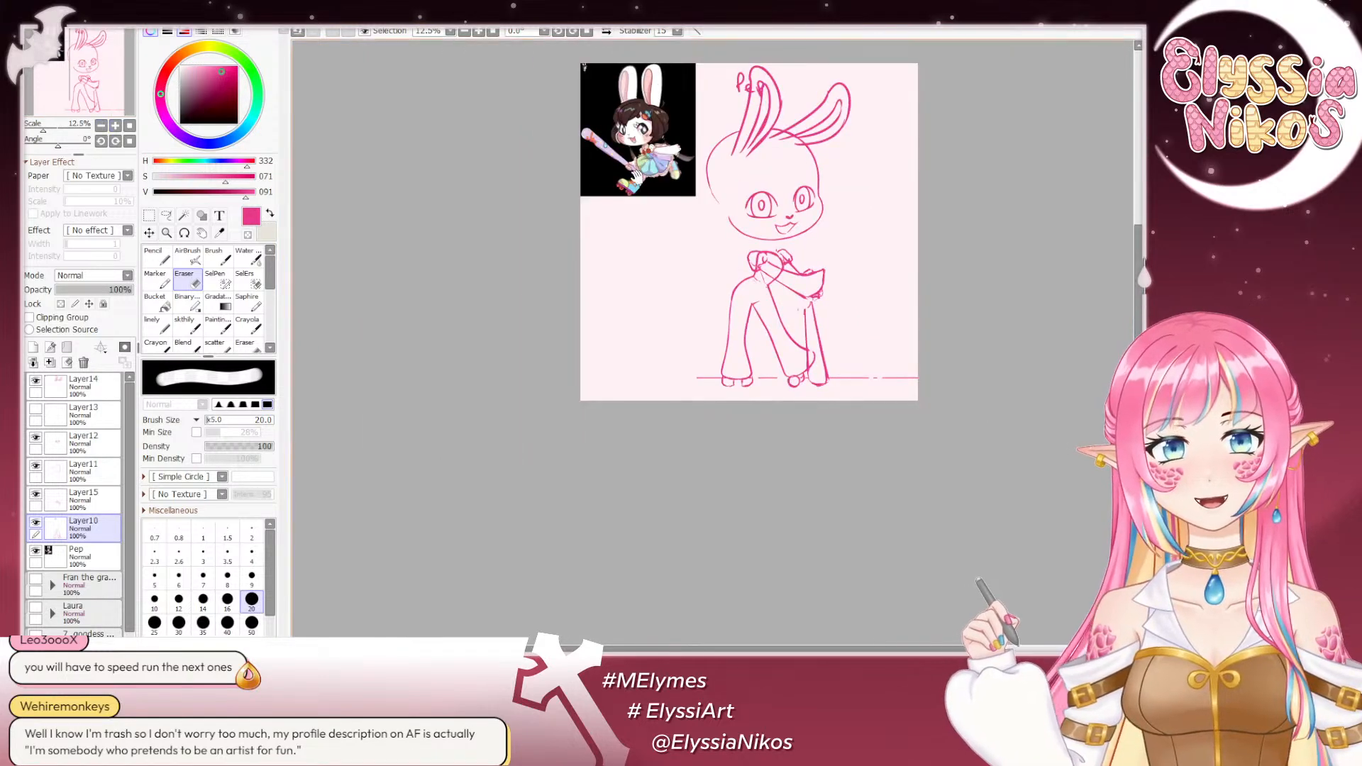
click(90, 85)
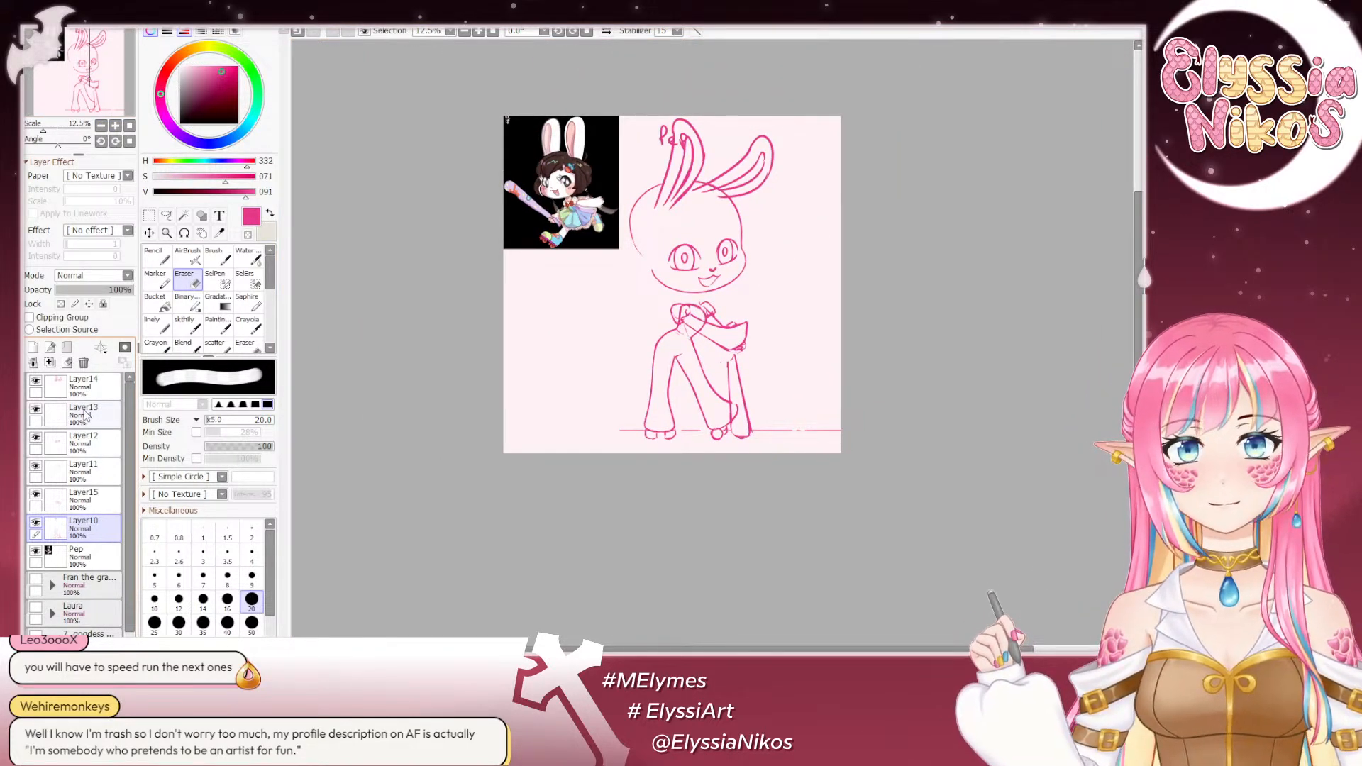
- Move Layer13 above Layer14, fade Layer14 through Layer10 to 23% opacity, and activate Layer13 with the sketch brush
drag(98, 416, 105, 384)
click(91, 412)
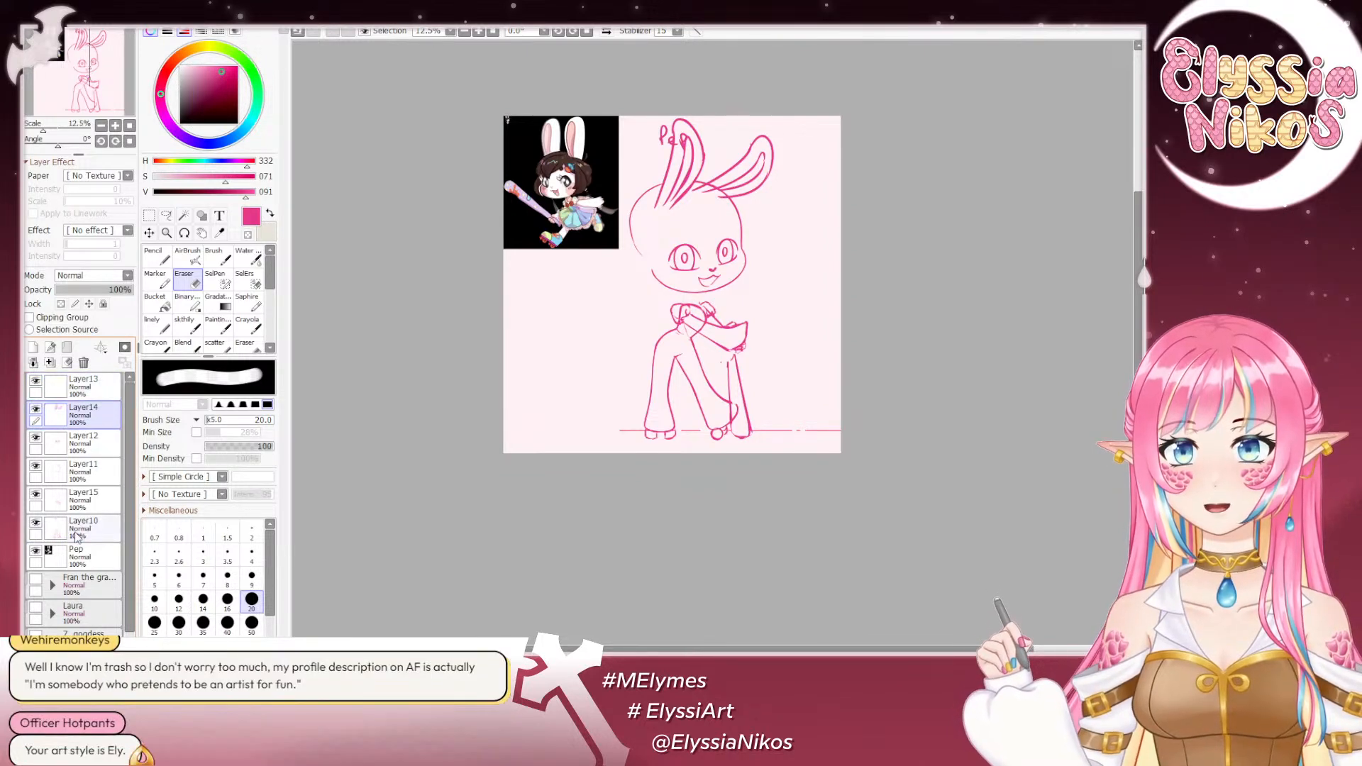
shift+click(77, 537)
click(74, 290)
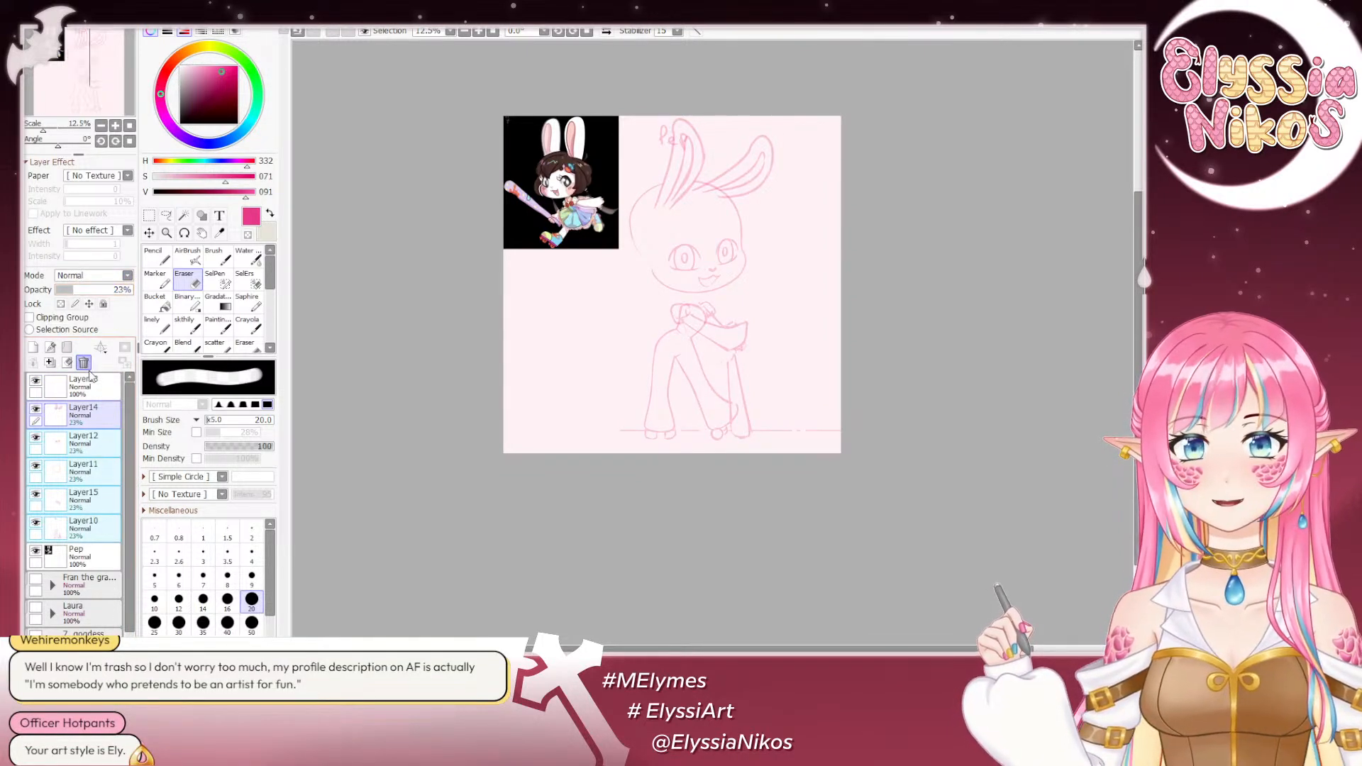
click(90, 384)
click(189, 324)
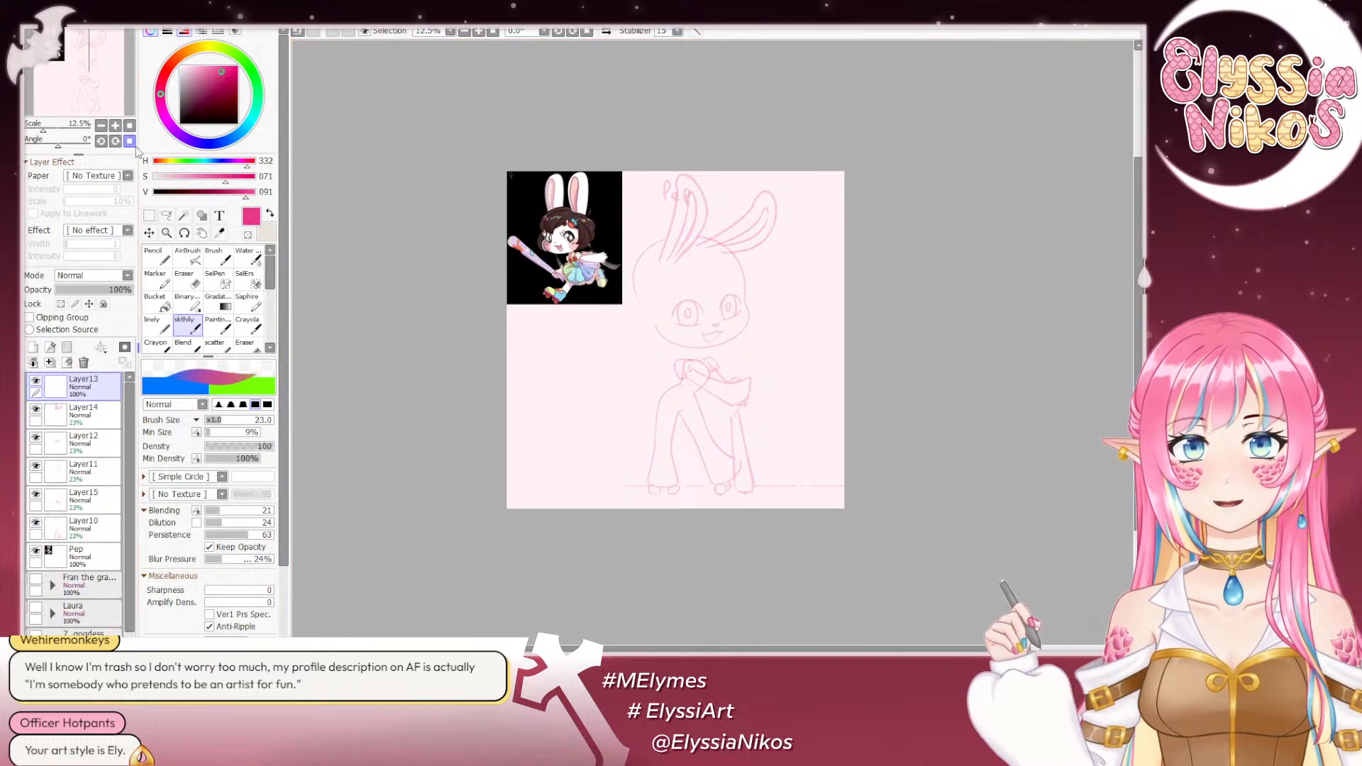
- Sketch the dress's striped waistband across the torso on Layer13 at 25% zoom, undoing unwanted strokes
click(116, 126)
drag(598, 306, 658, 303)
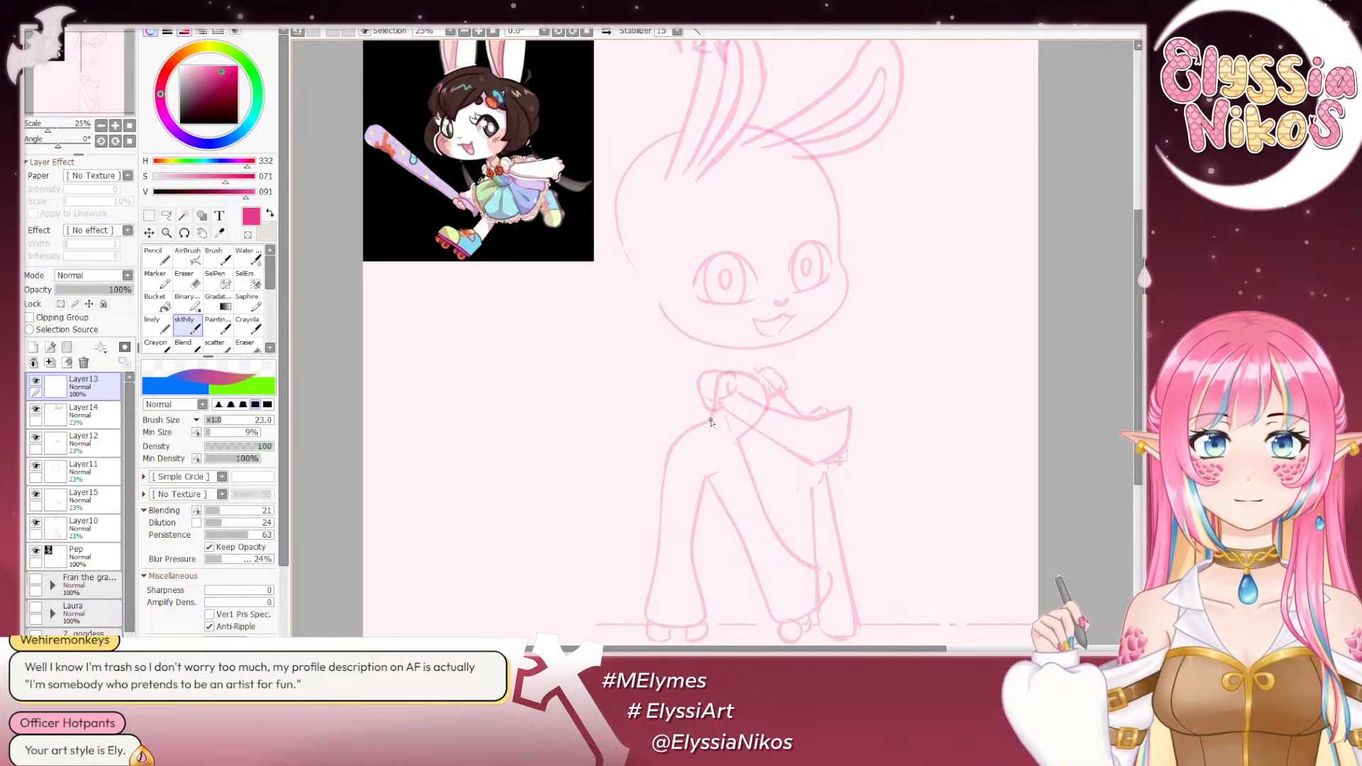
key(ctrl+z)
mouse_move(711, 420)
mouse_down()
mouse_move(742, 437)
mouse_move(718, 432)
mouse_move(737, 466)
mouse_move(751, 448)
mouse_move(651, 408)
mouse_move(639, 382)
mouse_move(611, 454)
mouse_move(660, 522)
mouse_move(791, 511)
mouse_up()
key(ctrl+z)
key(ctrl+z)
key(ctrl+z)
key(ctrl+z)
key(ctrl+z)
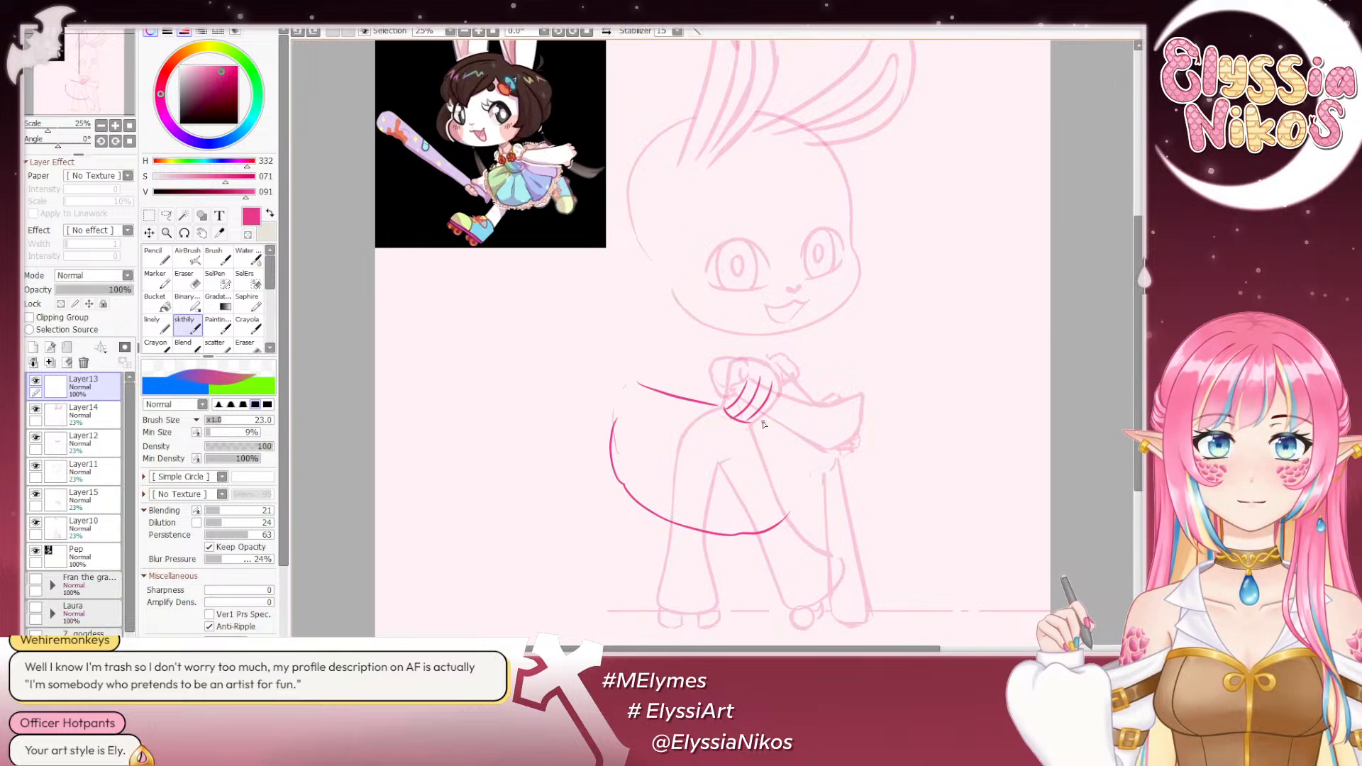
- Undo the skirt outline and resketch its upper edge, back side and start of the hem from the waistband on Layer13
key(ctrl+z)
key(ctrl+z)
drag(720, 405, 657, 359)
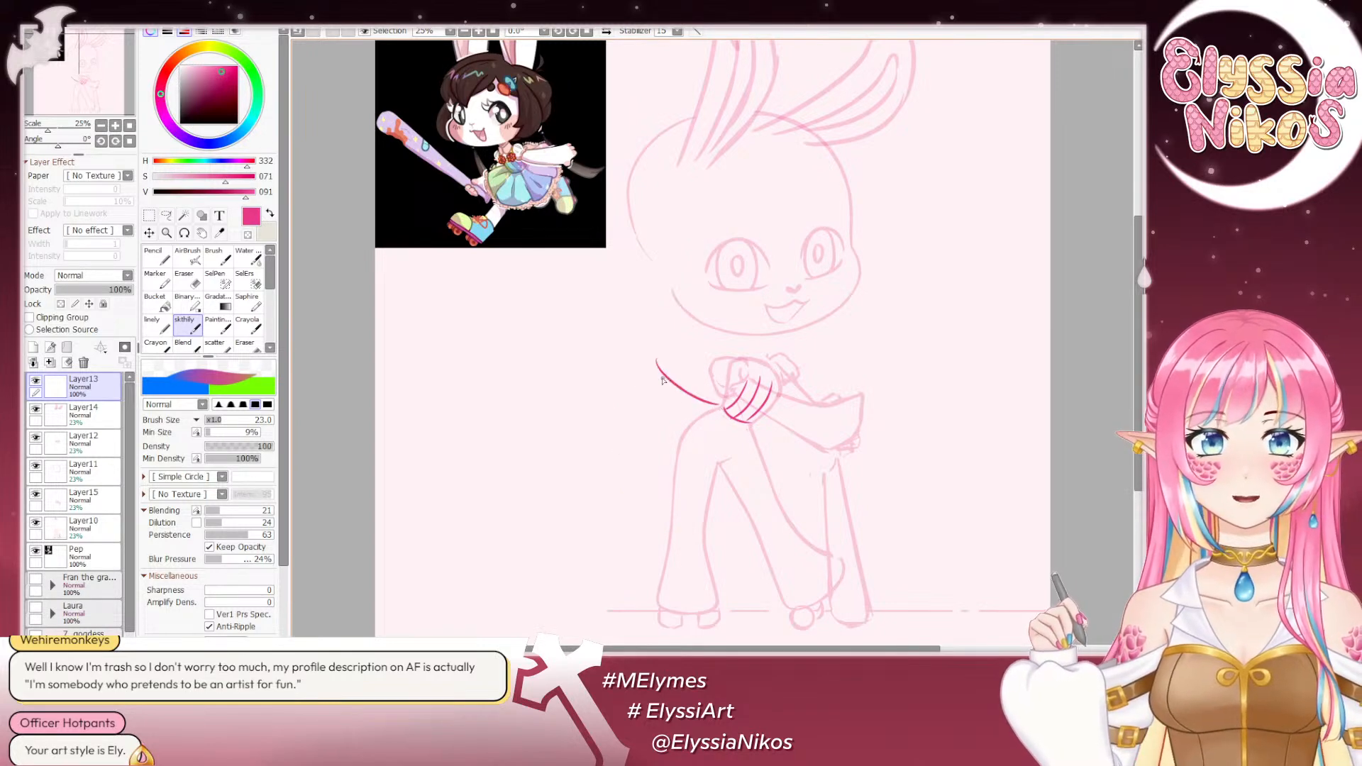
key(ctrl+z)
mouse_move(720, 405)
mouse_down()
mouse_move(612, 379)
mouse_move(604, 466)
mouse_up()
mouse_move(617, 484)
mouse_down()
mouse_move(636, 508)
mouse_move(721, 533)
mouse_up()
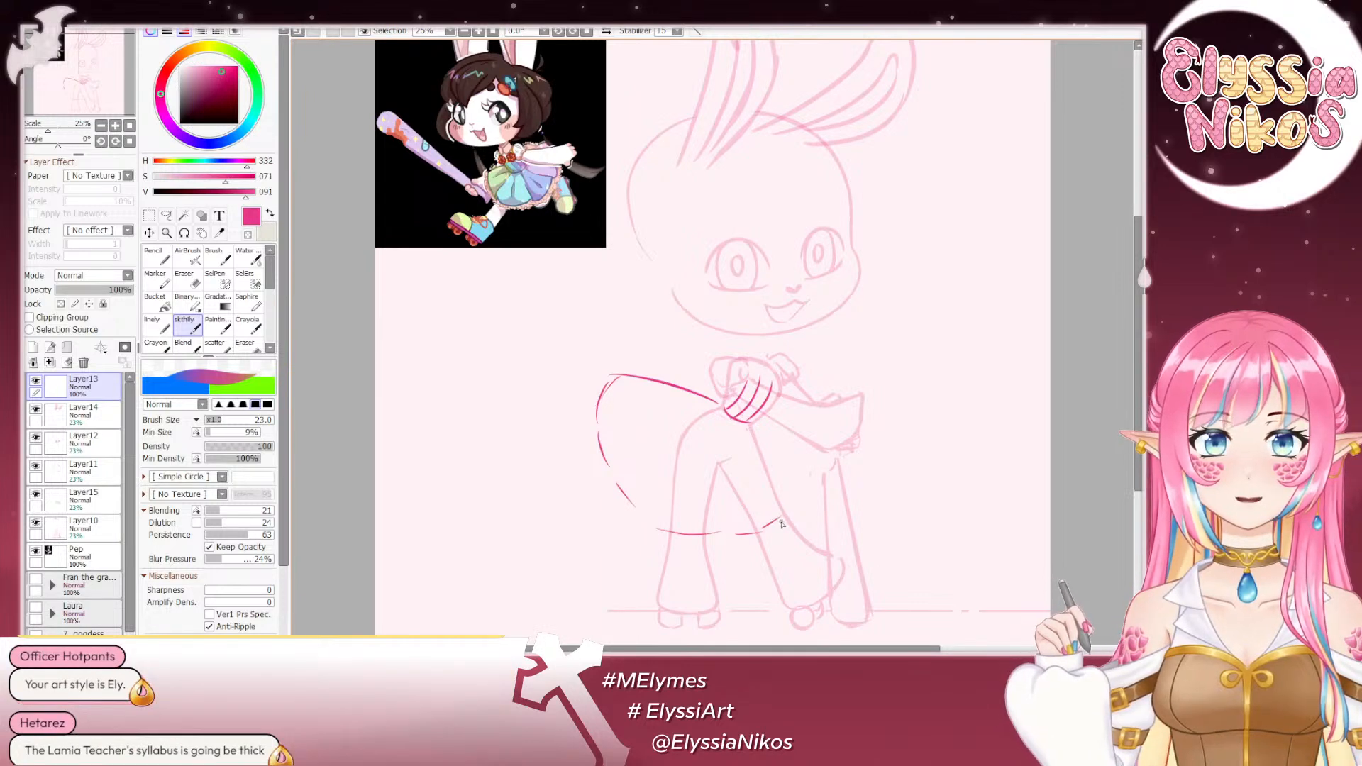
- Sketch the skirt's front side down from the waistband and reinforce the back curve and hem to close the rounded outline
mouse_move(771, 424)
mouse_down()
mouse_move(807, 478)
mouse_move(796, 522)
mouse_up()
key(ctrl+z)
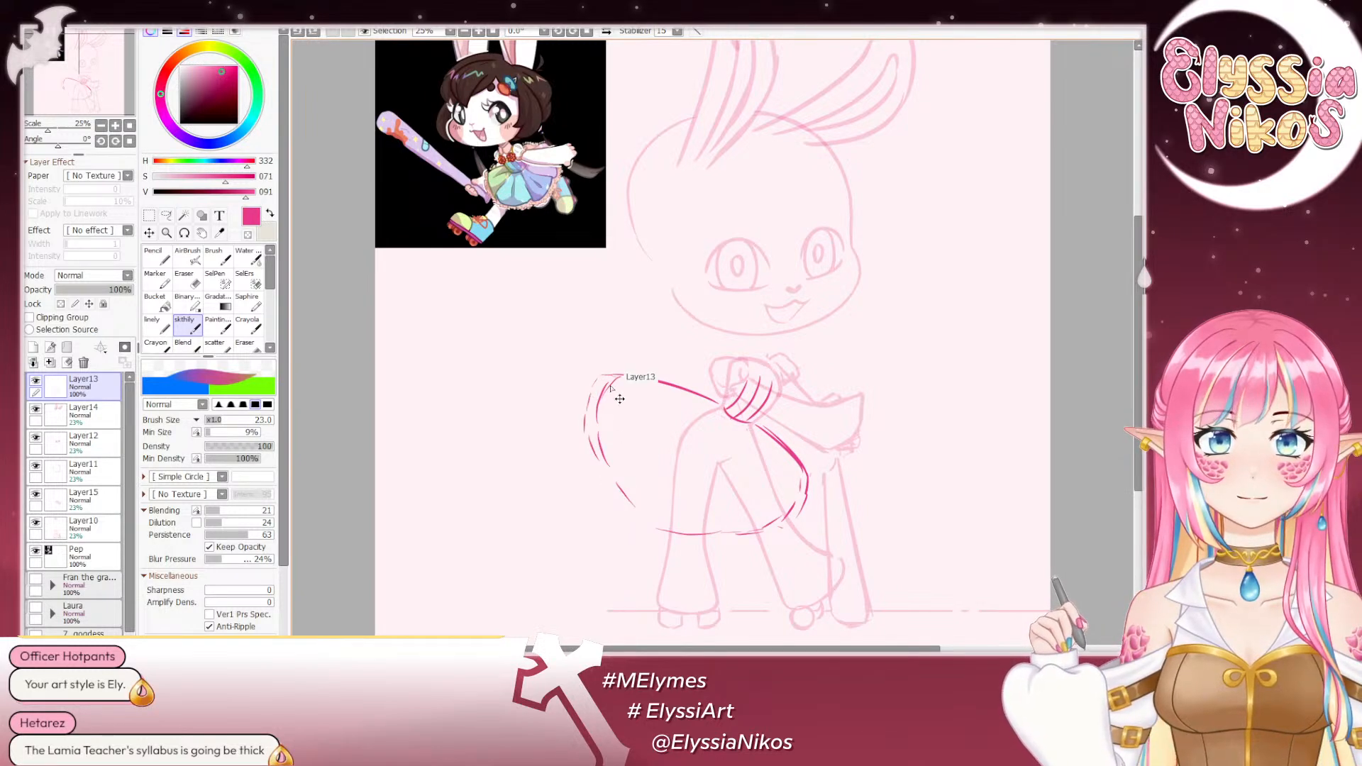
drag(604, 377, 588, 432)
mouse_move(611, 490)
mouse_down()
mouse_move(674, 532)
mouse_move(744, 537)
mouse_move(793, 517)
mouse_up()
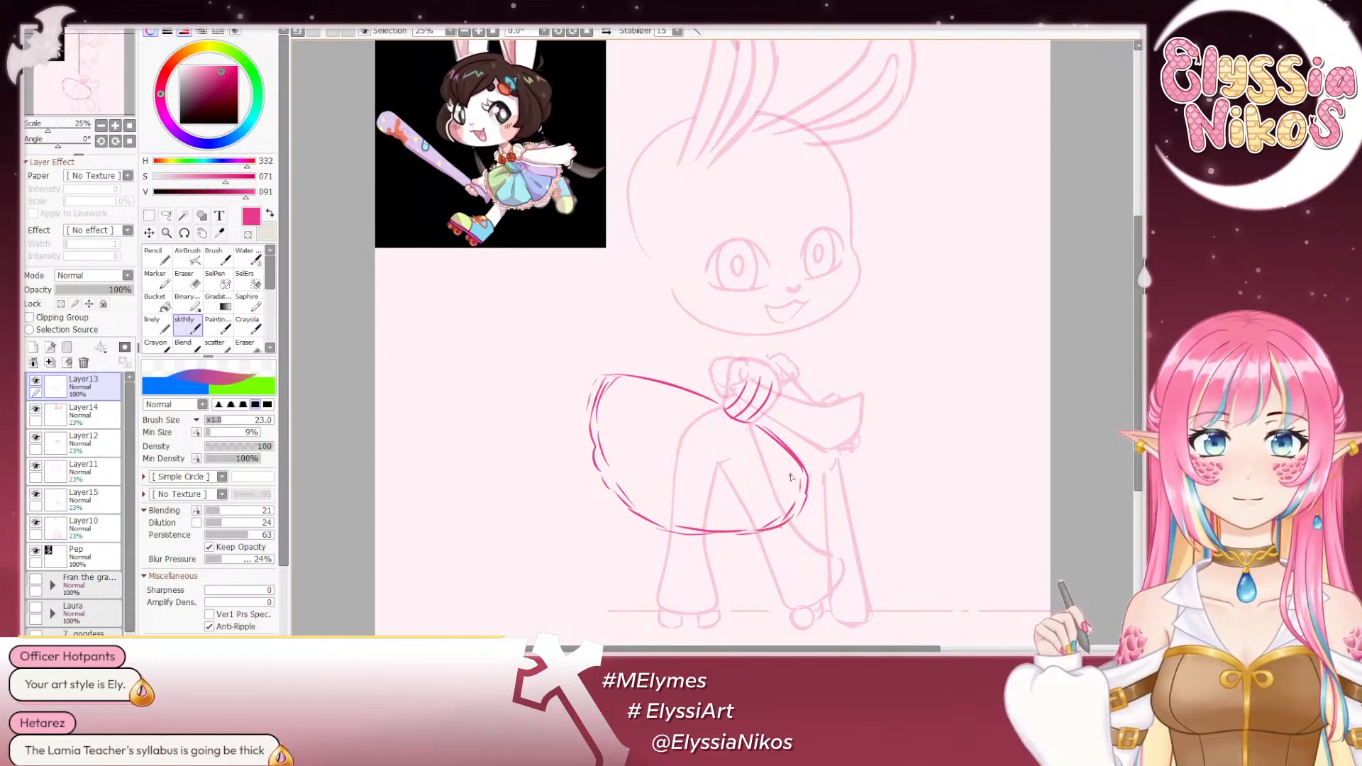
- Mark the reference skirt's frilled hem with an arrow at 75% zoom and doodle ruffle shapes beside the character
click(113, 127)
click(113, 127)
click(113, 127)
drag(390, 102, 865, 478)
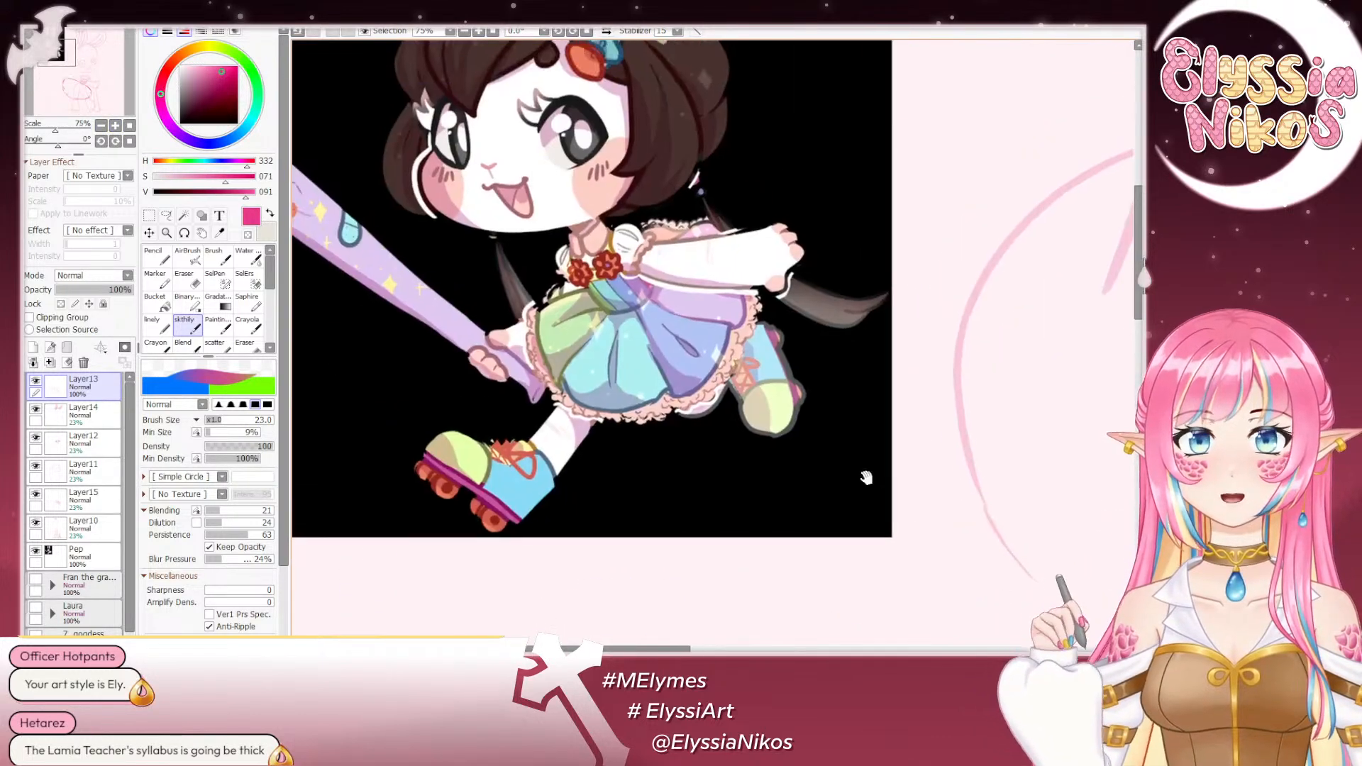
mouse_move(666, 490)
mouse_down()
mouse_move(656, 438)
mouse_move(667, 454)
mouse_up()
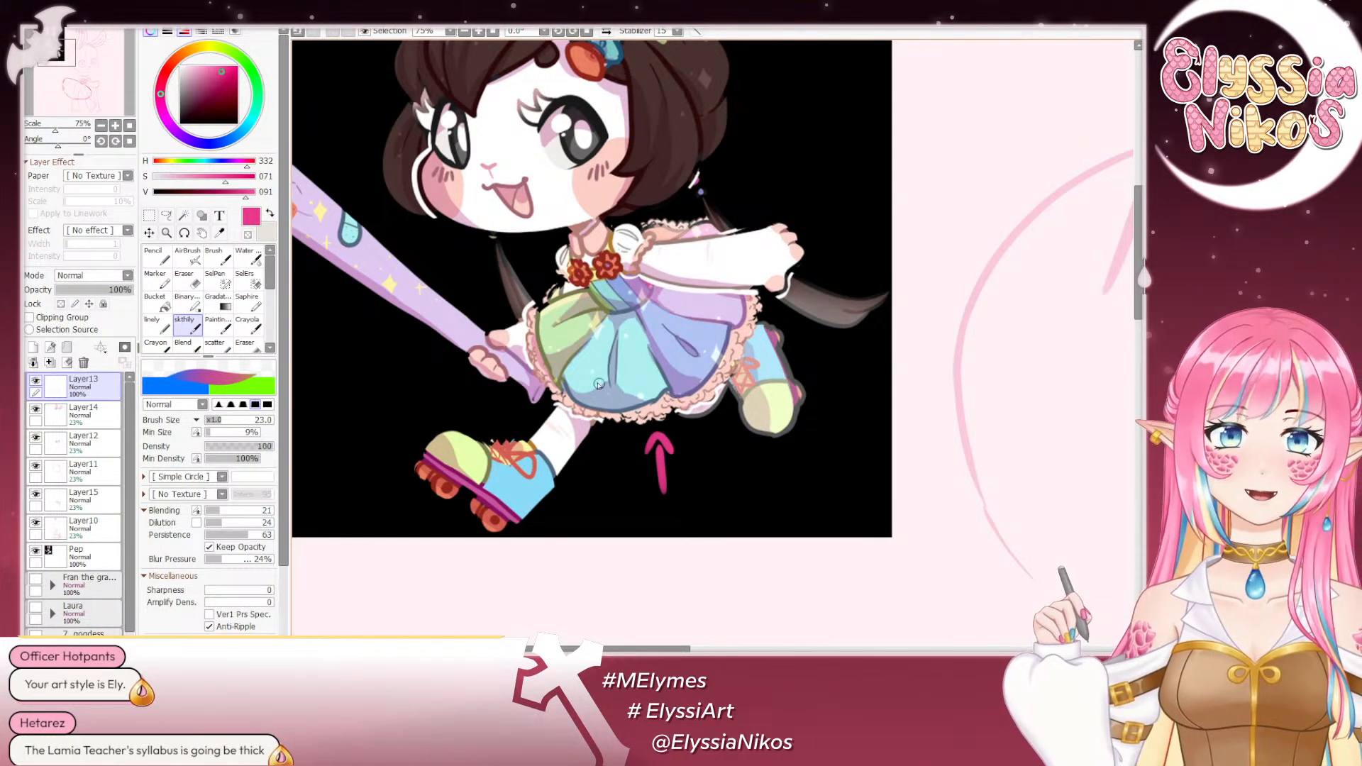
mouse_move(780, 142)
mouse_down()
mouse_move(783, 170)
mouse_move(816, 148)
mouse_move(834, 167)
mouse_move(841, 131)
mouse_up()
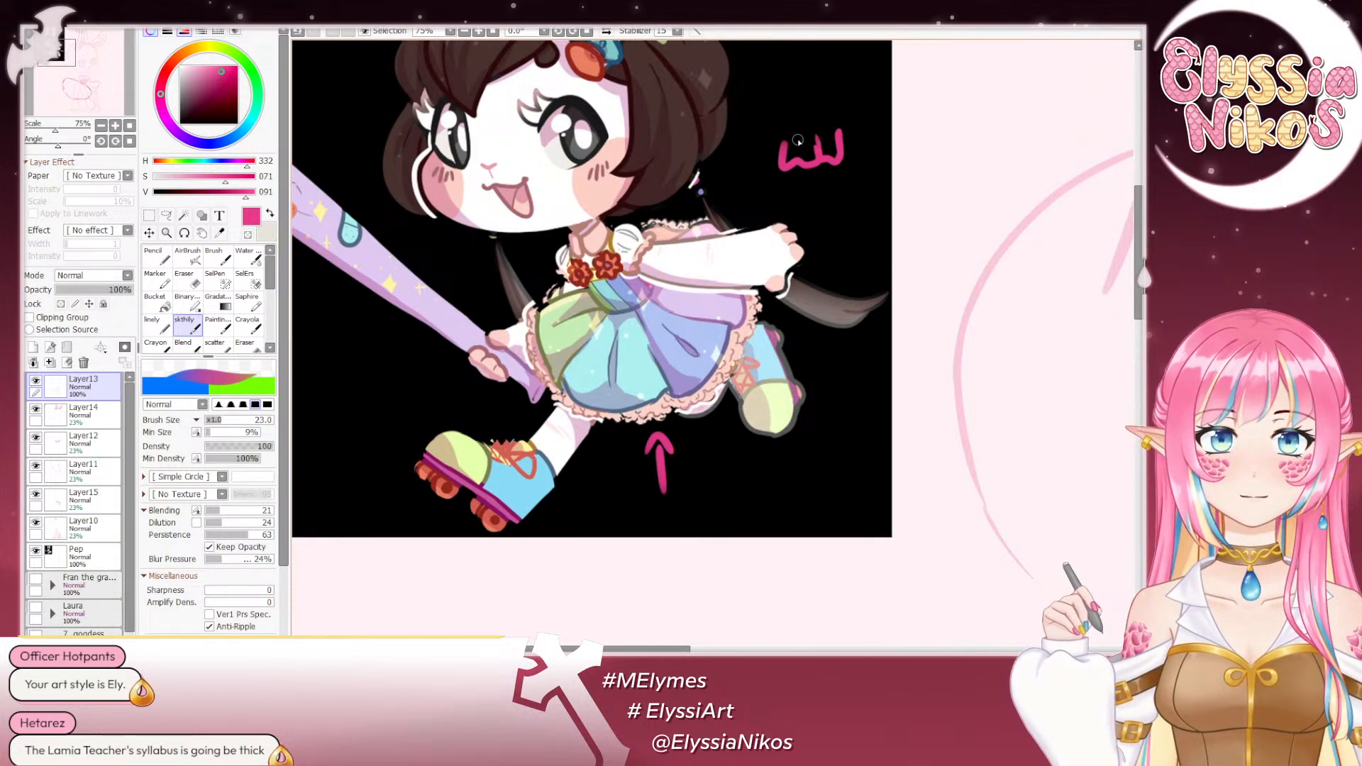
mouse_move(756, 127)
mouse_down()
mouse_move(779, 169)
mouse_move(869, 148)
mouse_move(860, 103)
mouse_up()
mouse_move(802, 184)
mouse_down()
mouse_move(857, 183)
mouse_move(842, 205)
mouse_move(874, 201)
mouse_move(865, 170)
mouse_move(882, 183)
mouse_move(905, 163)
mouse_up()
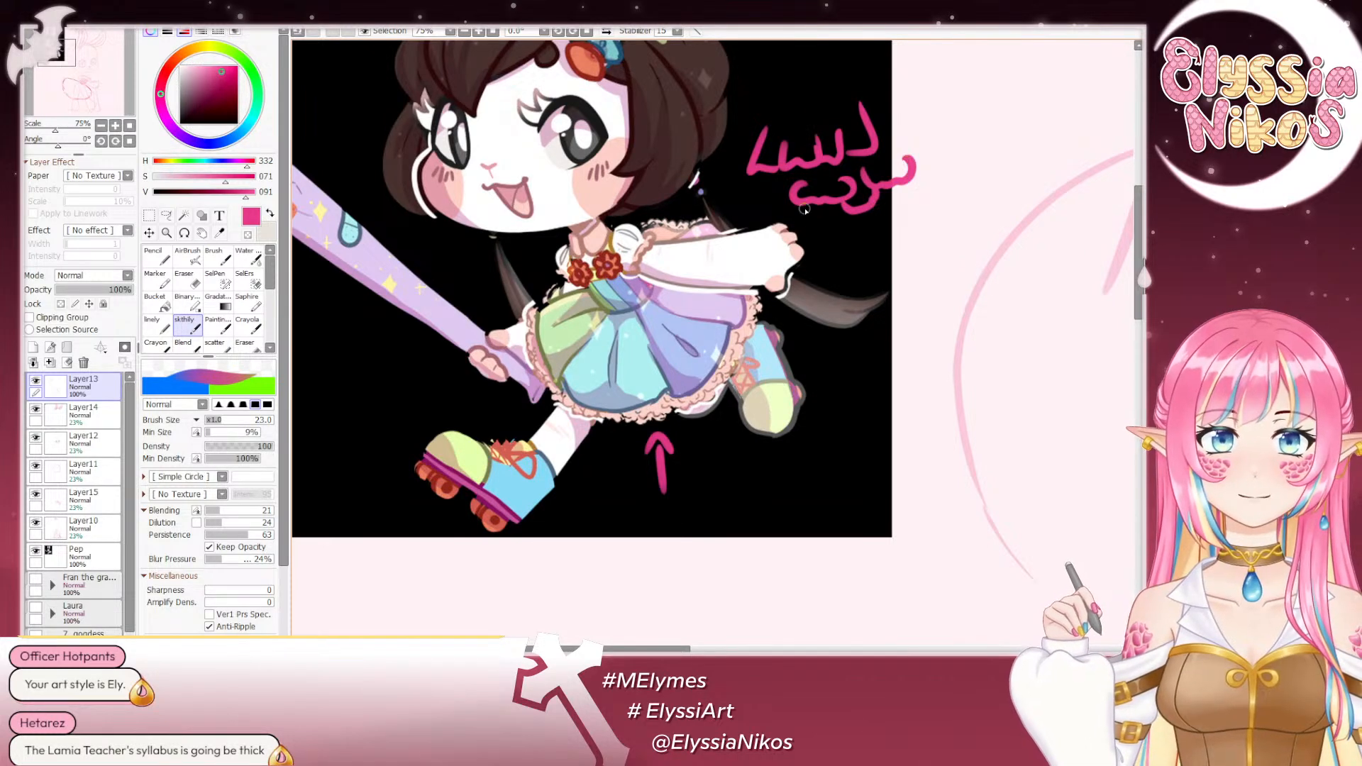
mouse_move(805, 209)
mouse_down()
mouse_move(842, 207)
mouse_move(791, 195)
mouse_move(766, 206)
mouse_move(787, 203)
mouse_up()
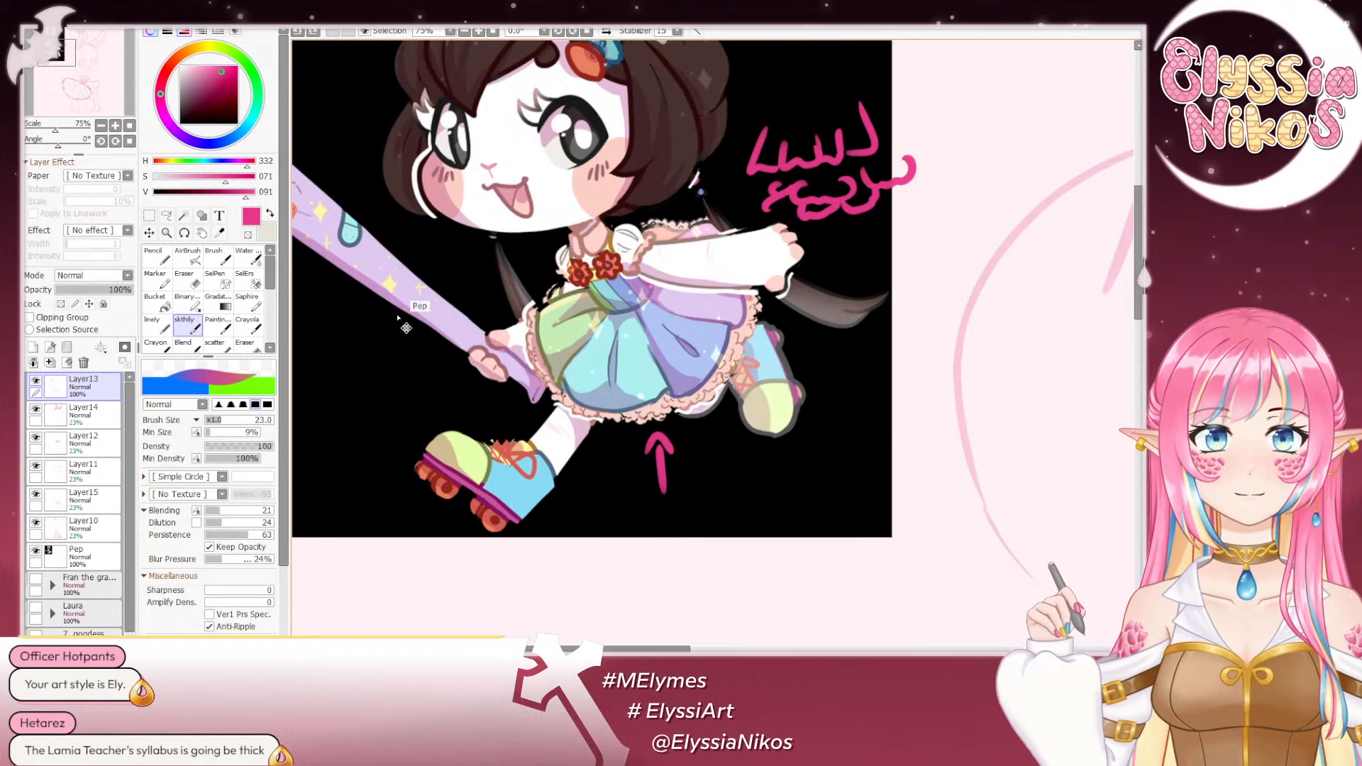
- Erase the arrow and ruffle doodles from the reference with the Eraser at size 160 and return to the full-figure view
click(184, 279)
drag(688, 445, 656, 397)
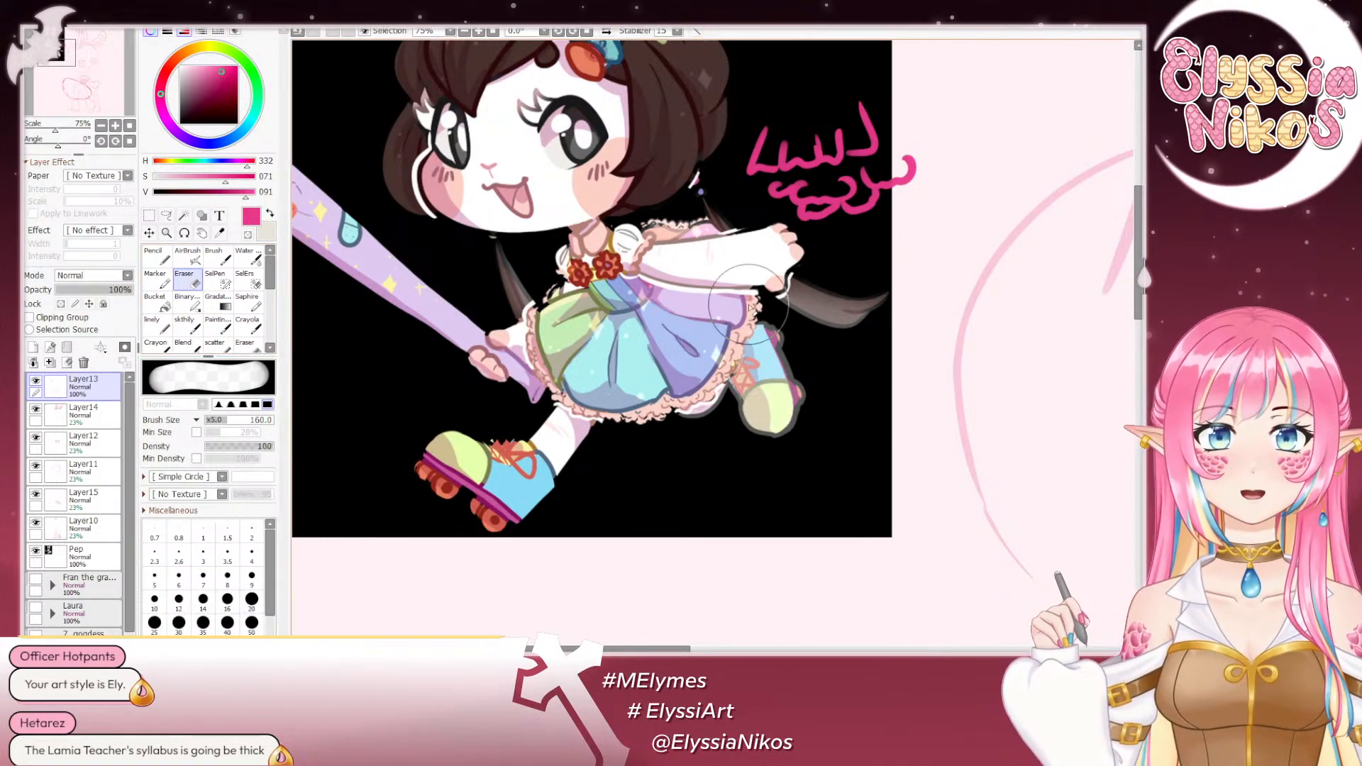
drag(766, 142, 893, 164)
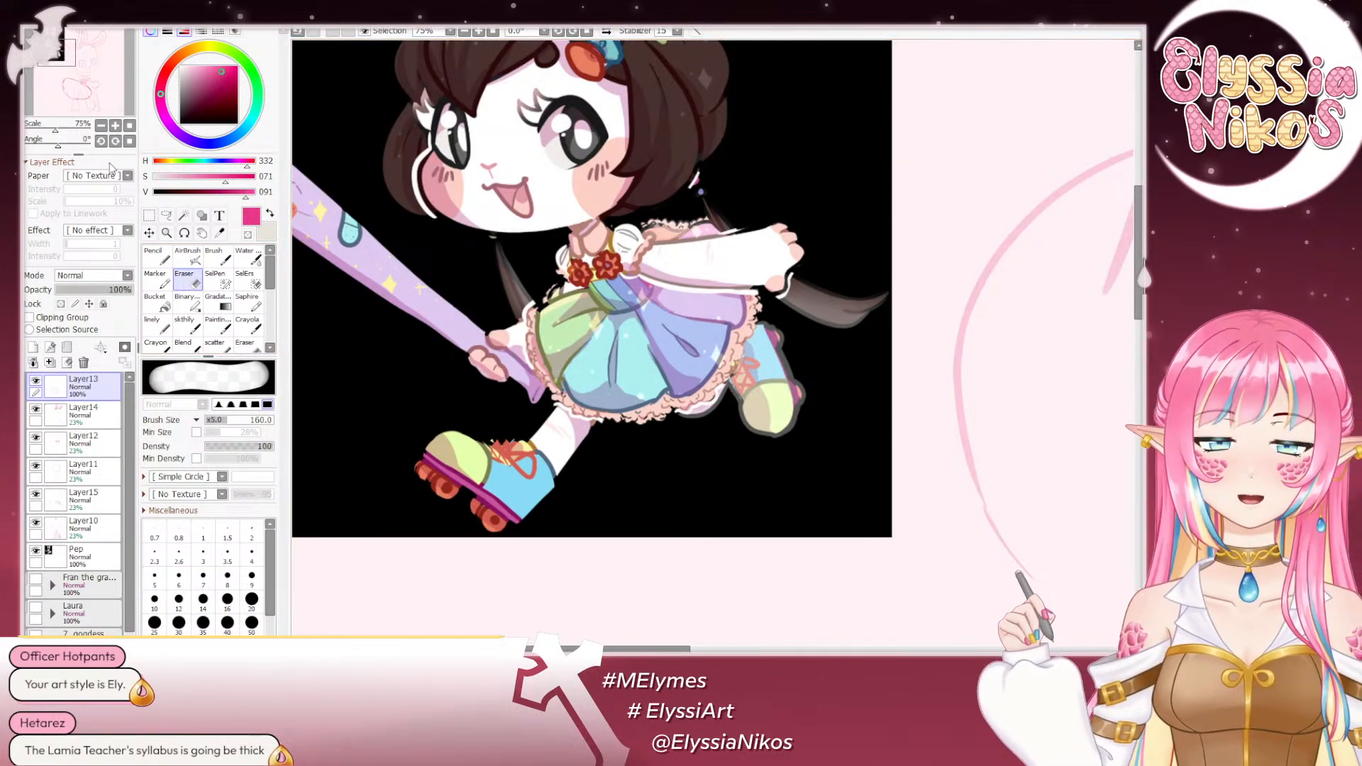
click(100, 126)
click(100, 126)
click(91, 126)
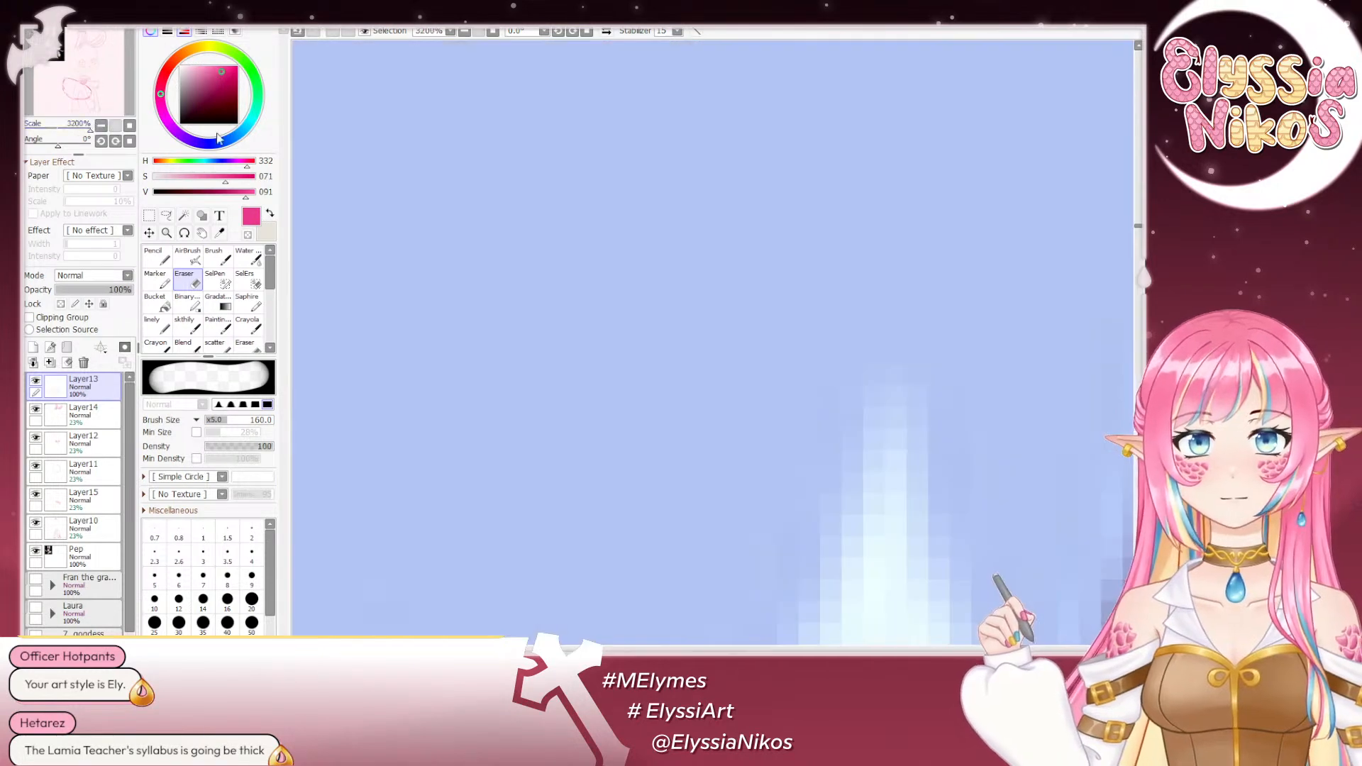
click(128, 126)
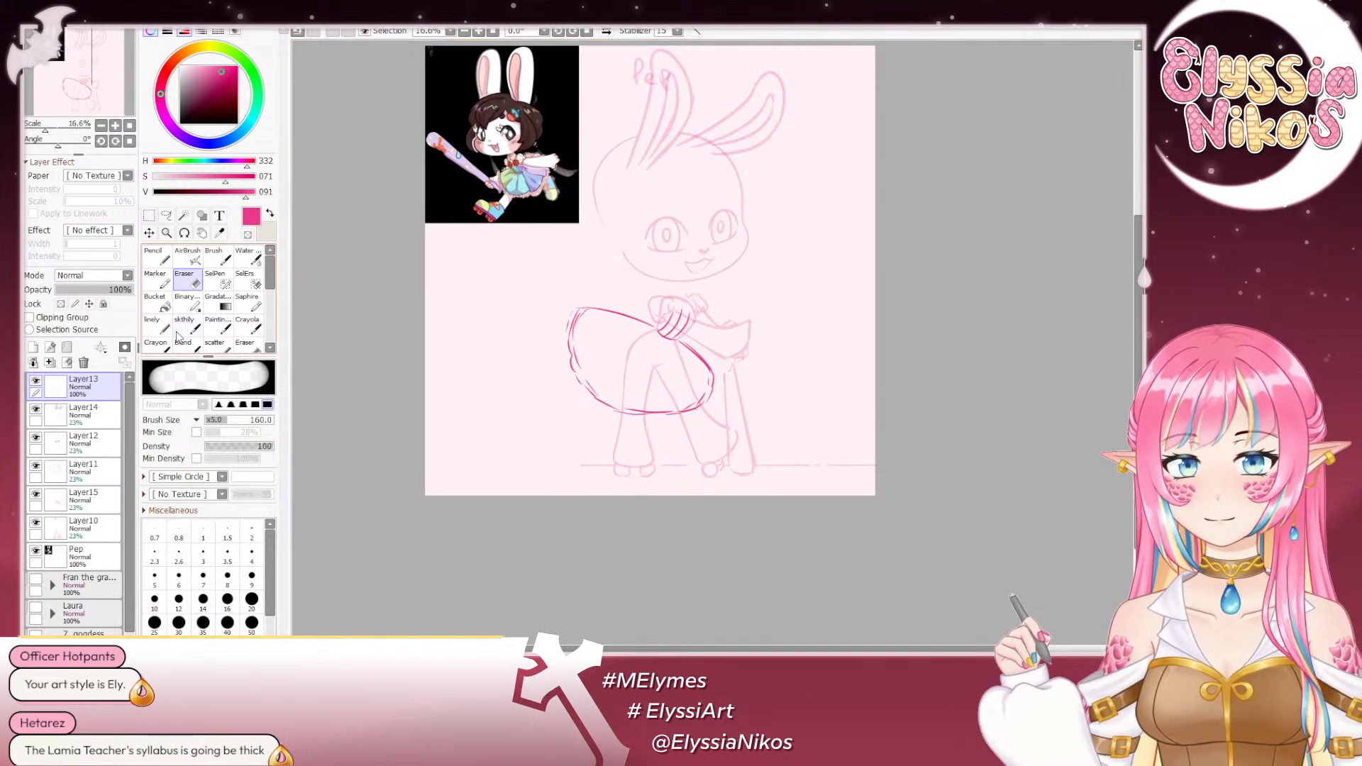
- Sketch a tighter contour inside the skirt's upper edge and back side with the sketch brush at size 23
click(185, 327)
drag(616, 387, 582, 295)
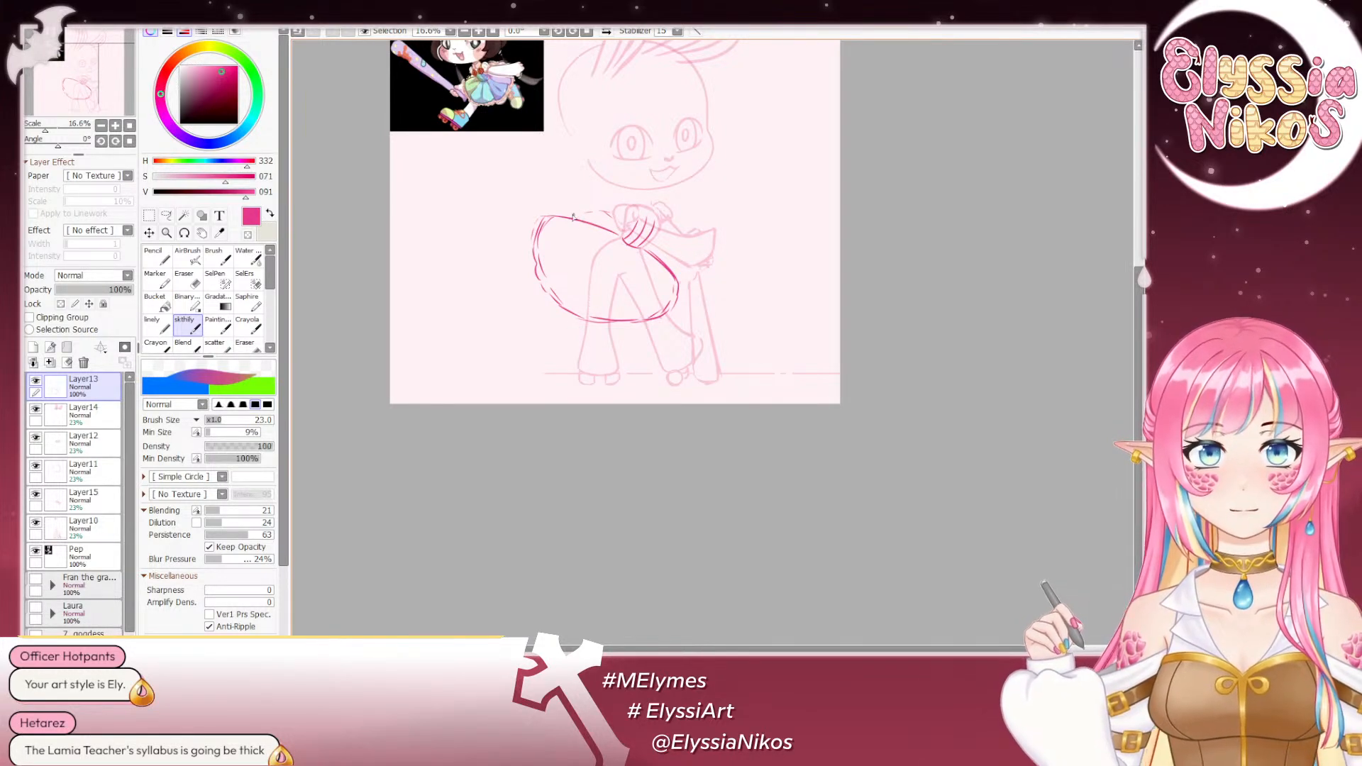
drag(554, 225, 548, 272)
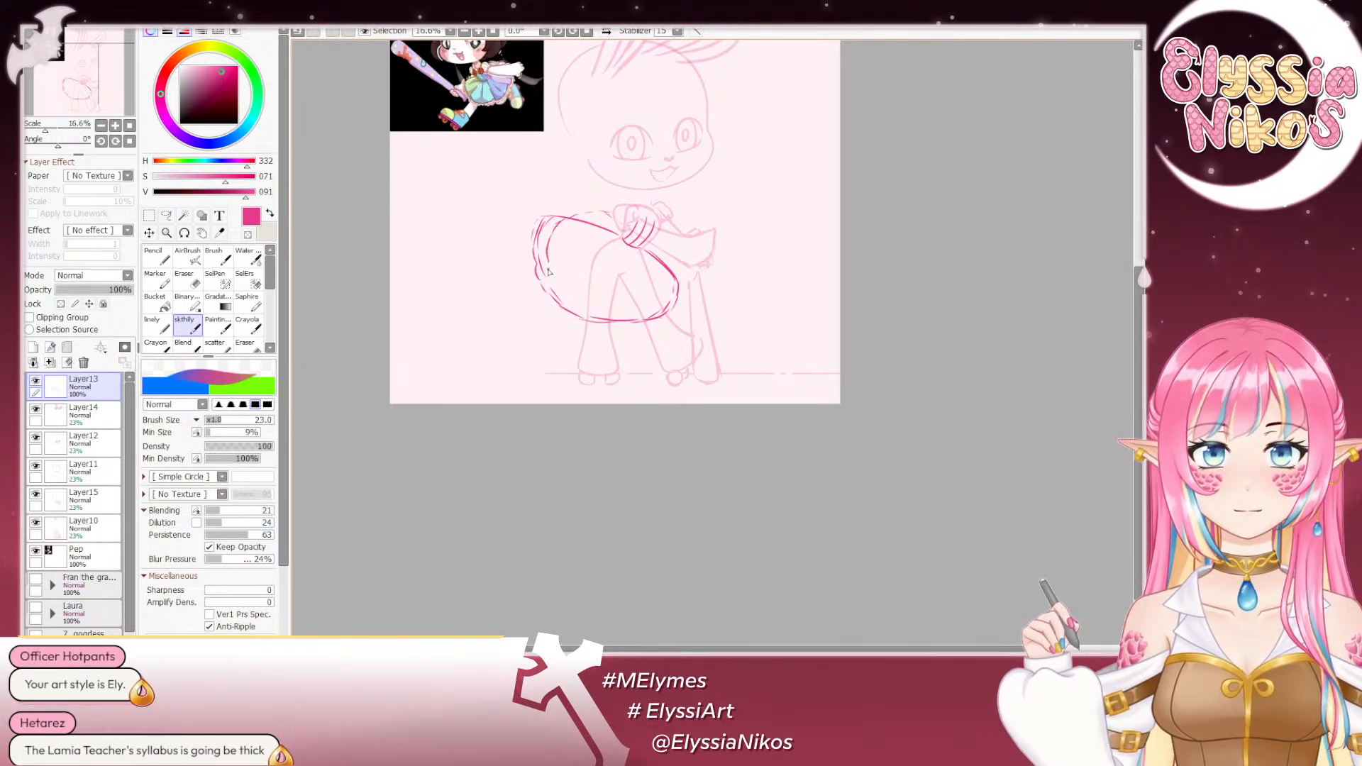
key(ctrl+z)
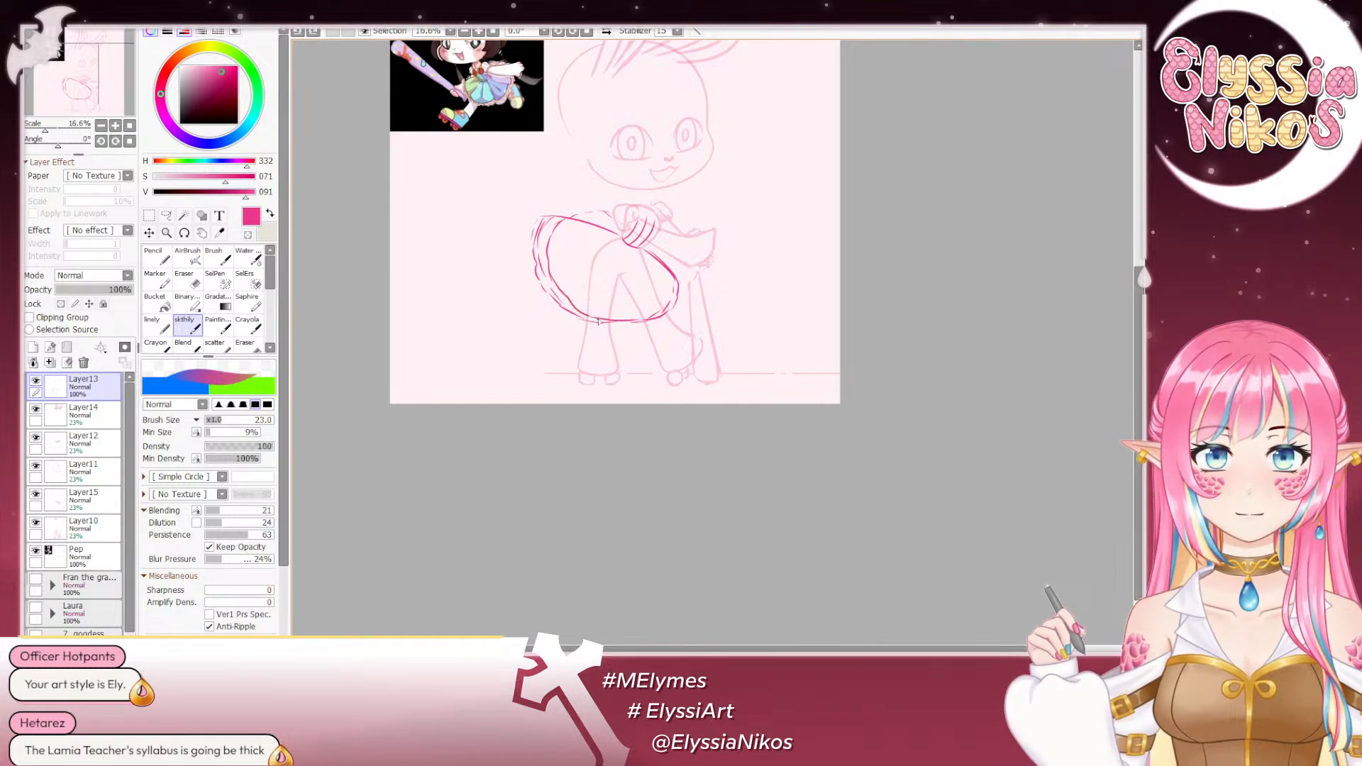
- Erase the old outer lines along the skirt's back and upper edge with the Eraser at size 160
click(185, 279)
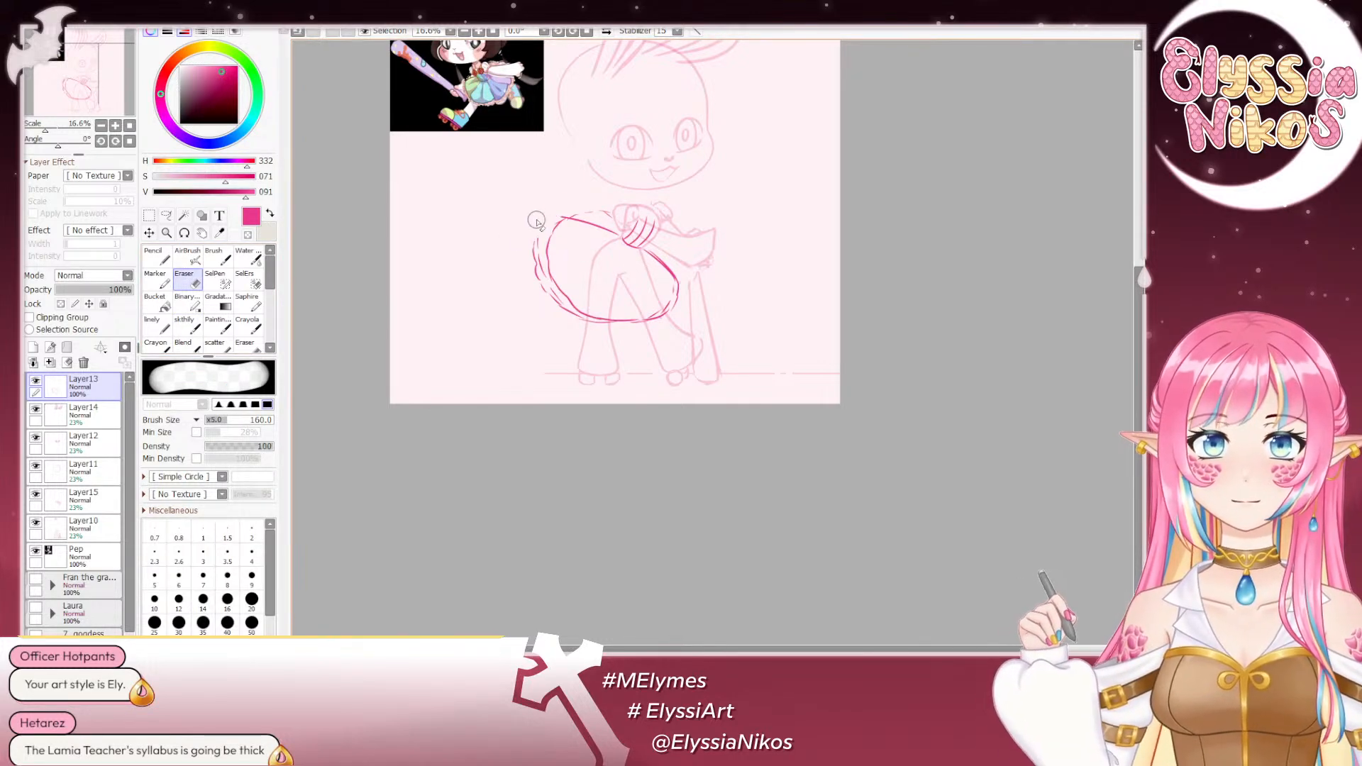
mouse_move(536, 221)
mouse_down()
mouse_move(524, 245)
mouse_move(548, 326)
mouse_move(527, 256)
mouse_move(571, 321)
mouse_move(603, 339)
mouse_up()
drag(594, 234, 616, 244)
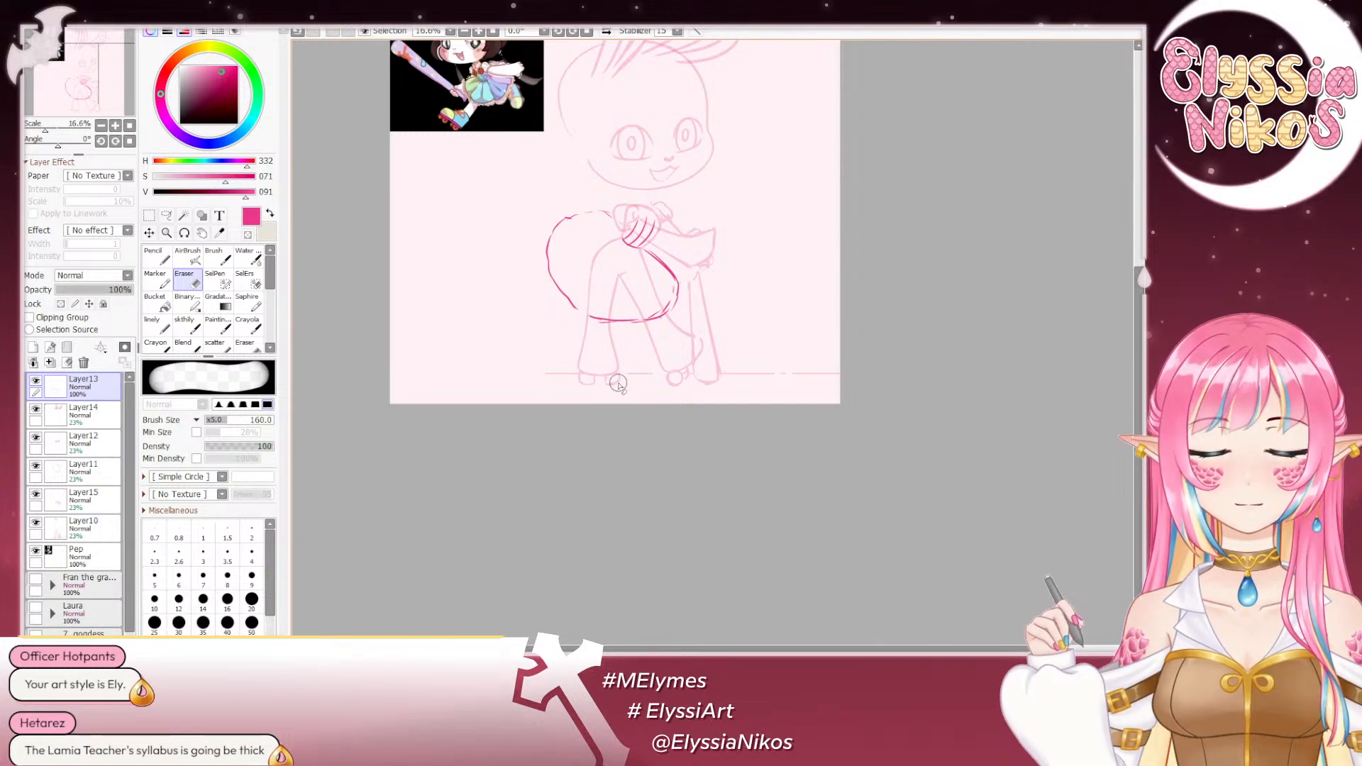
- Rejoin the skirt's upper edge to the waistband with the sketch brush and clean up stray lines with the Eraser at size 111
click(186, 328)
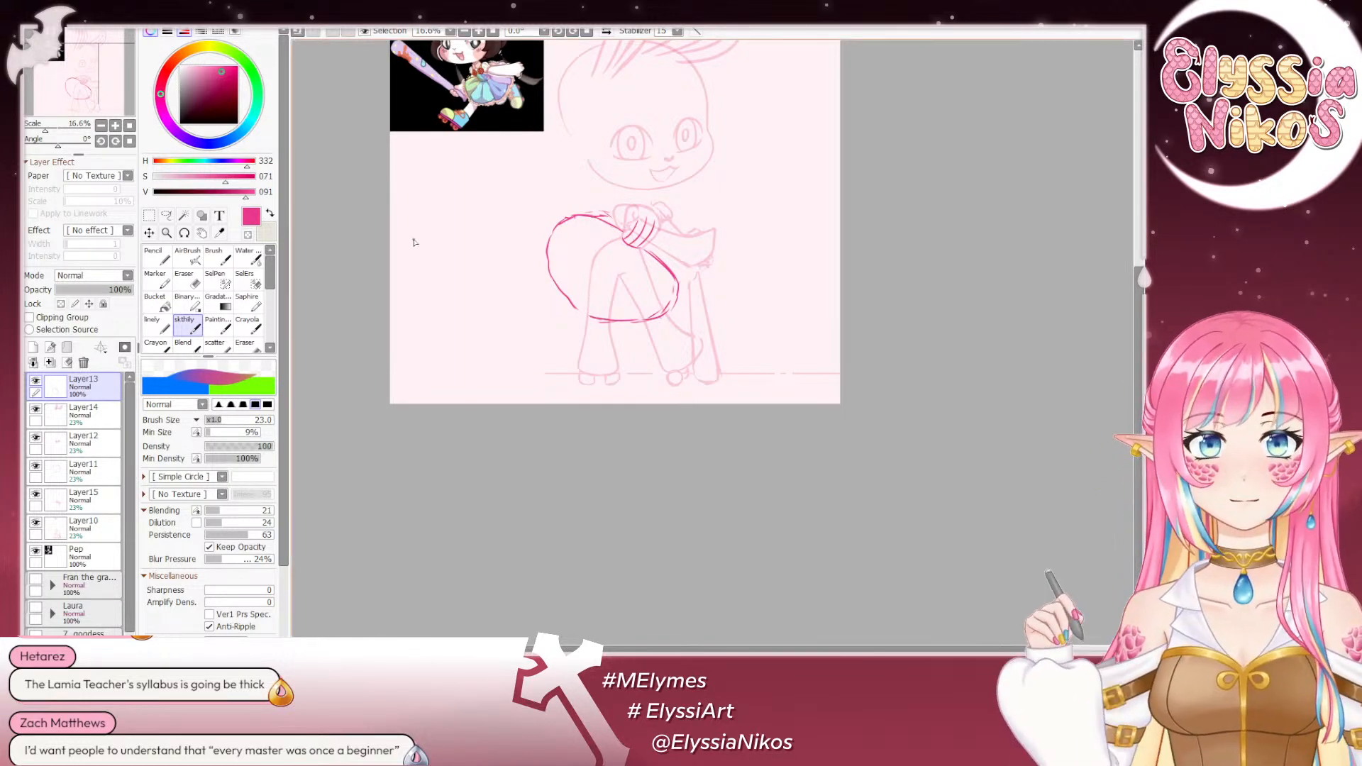
click(116, 126)
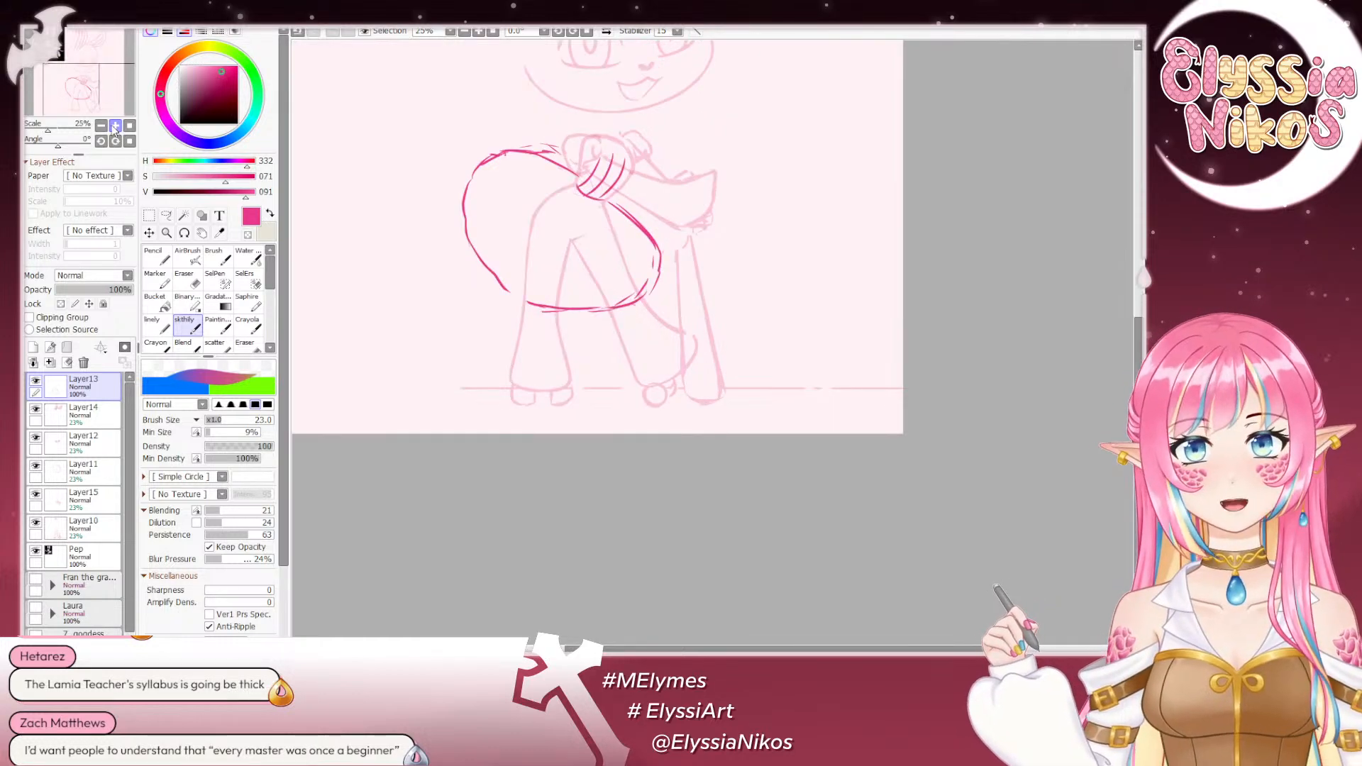
click(116, 126)
click(116, 126)
click(197, 284)
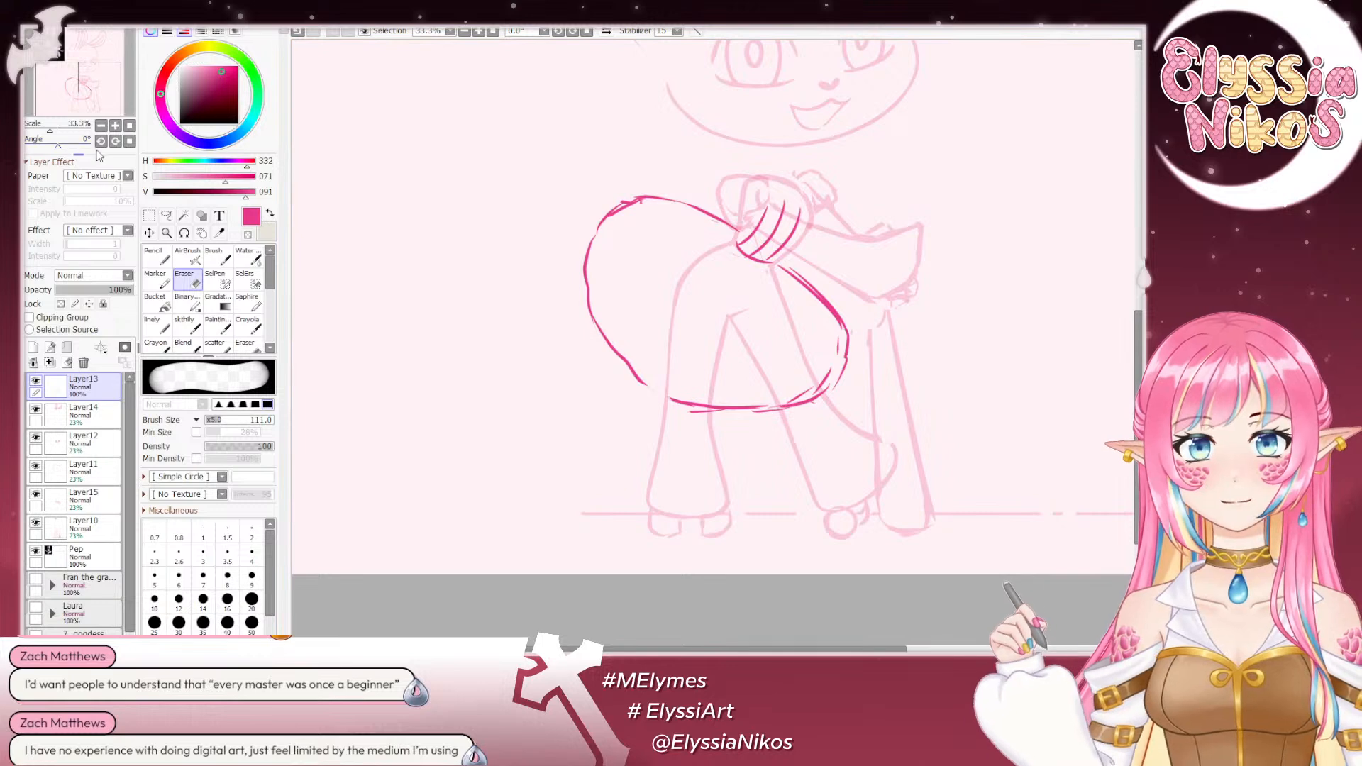
click(101, 126)
click(102, 125)
click(101, 126)
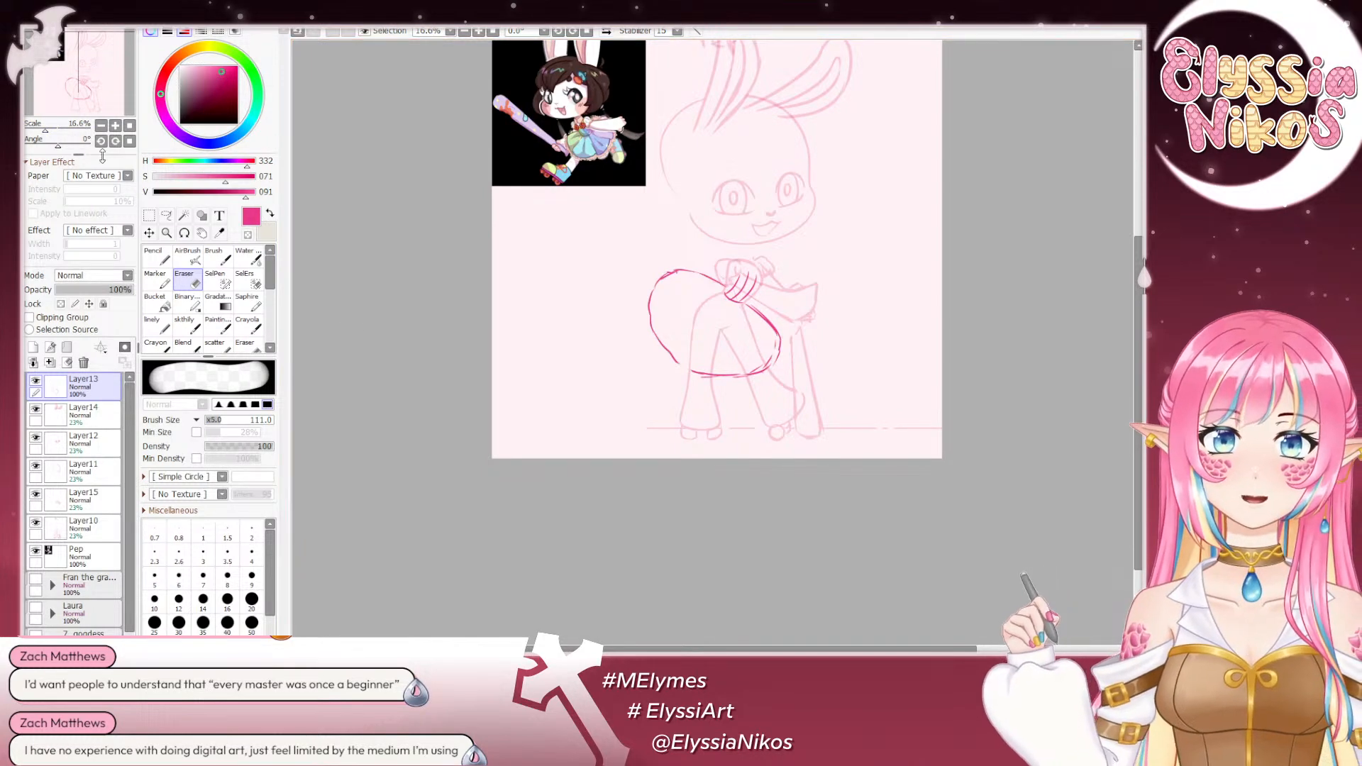
- Lasso the skirt outline, transform it slightly smaller and rotated to sit against the waistband, and deselect it
click(166, 215)
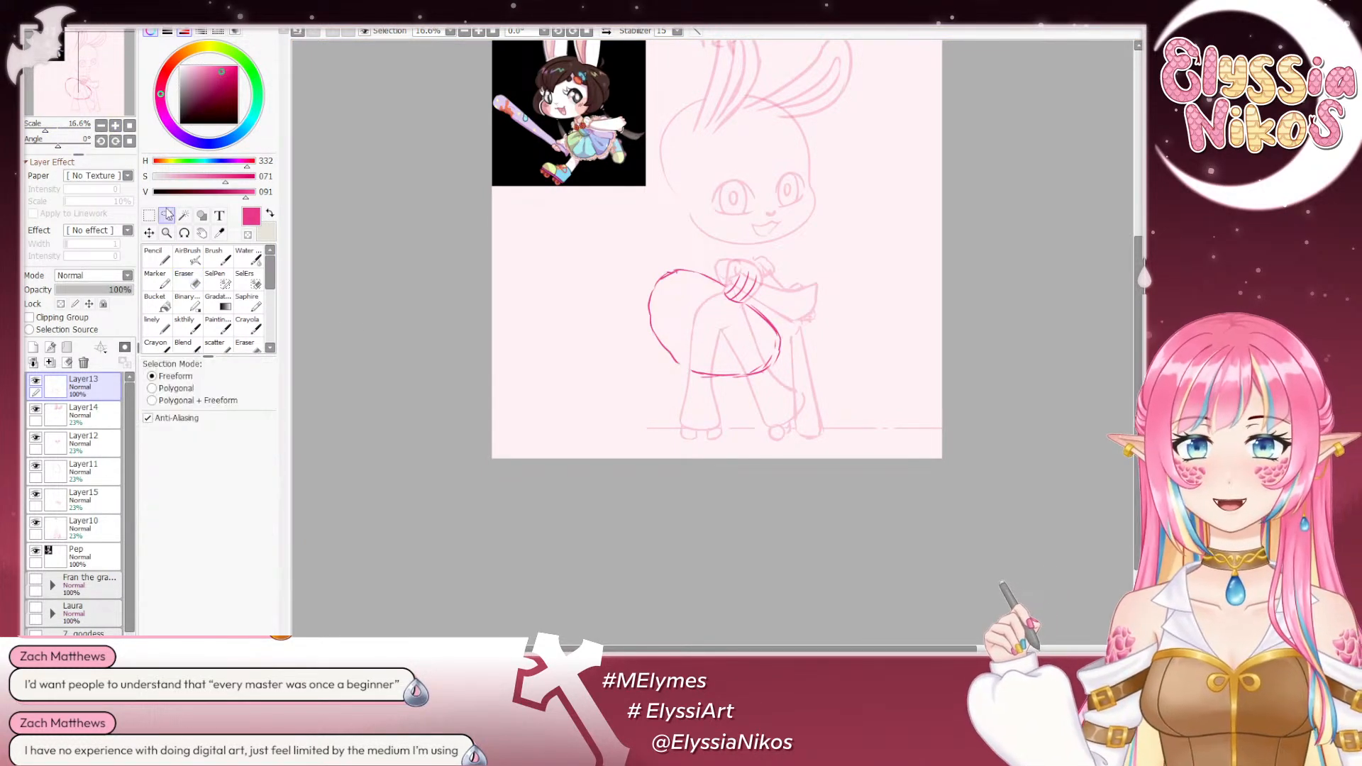
mouse_move(727, 291)
mouse_down()
mouse_move(624, 291)
mouse_move(813, 378)
mouse_move(768, 298)
mouse_move(723, 304)
mouse_move(694, 273)
mouse_move(651, 264)
mouse_up()
key(Page_Up)
key(Page_Up)
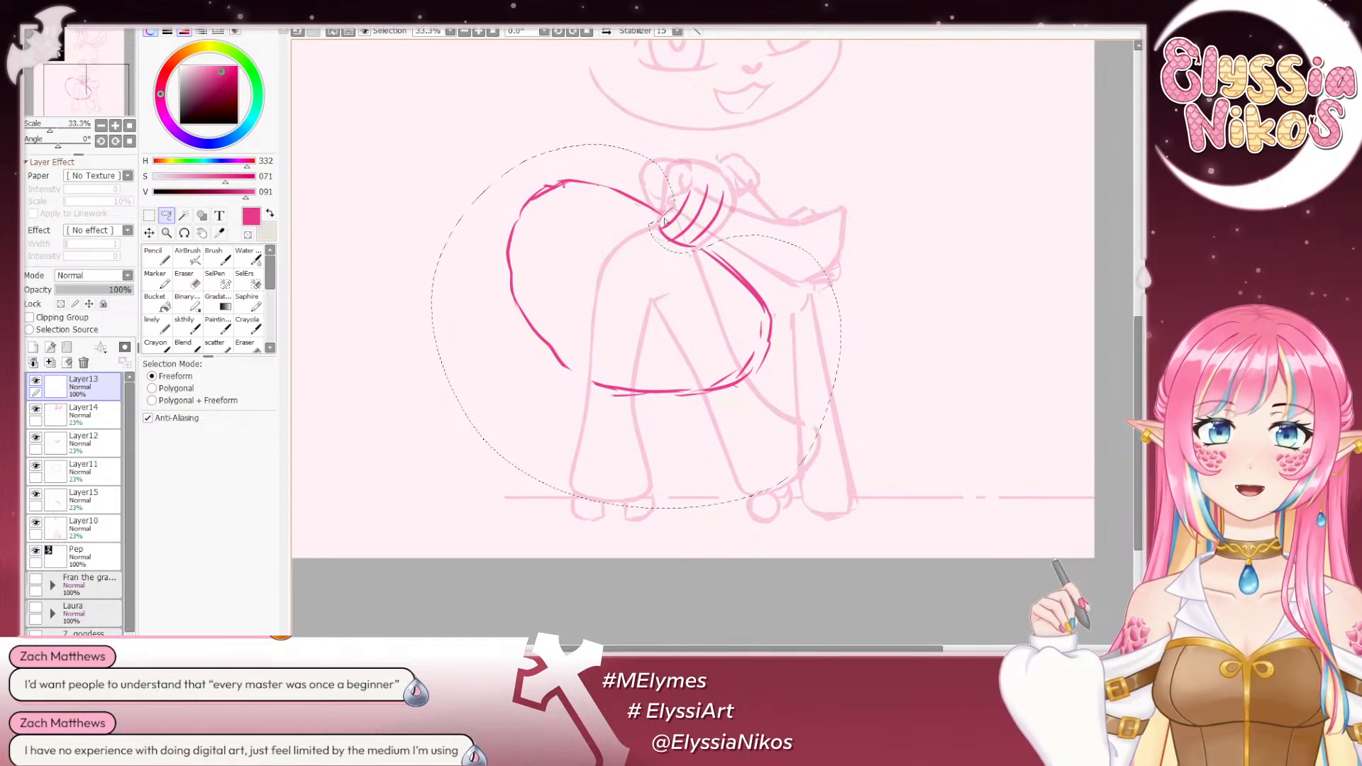
key(ctrl+t)
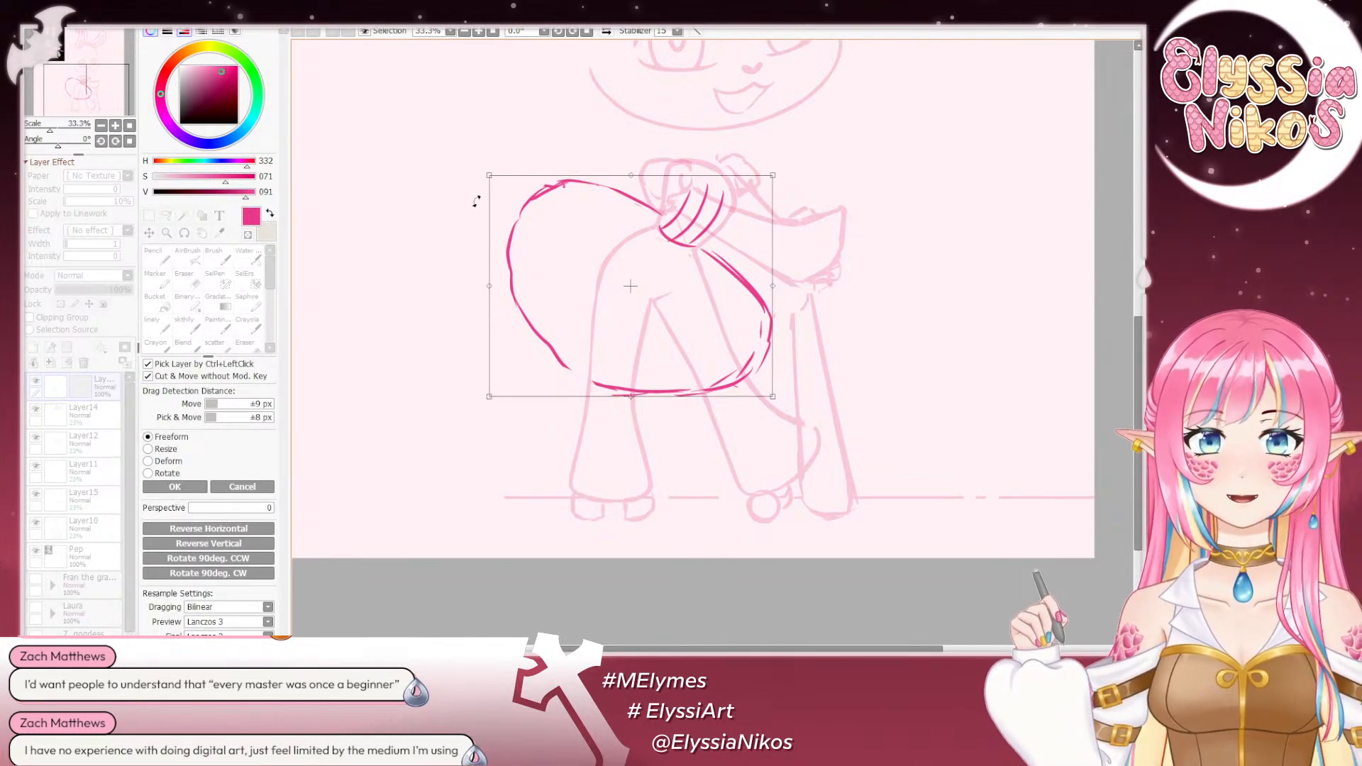
drag(488, 179, 505, 183)
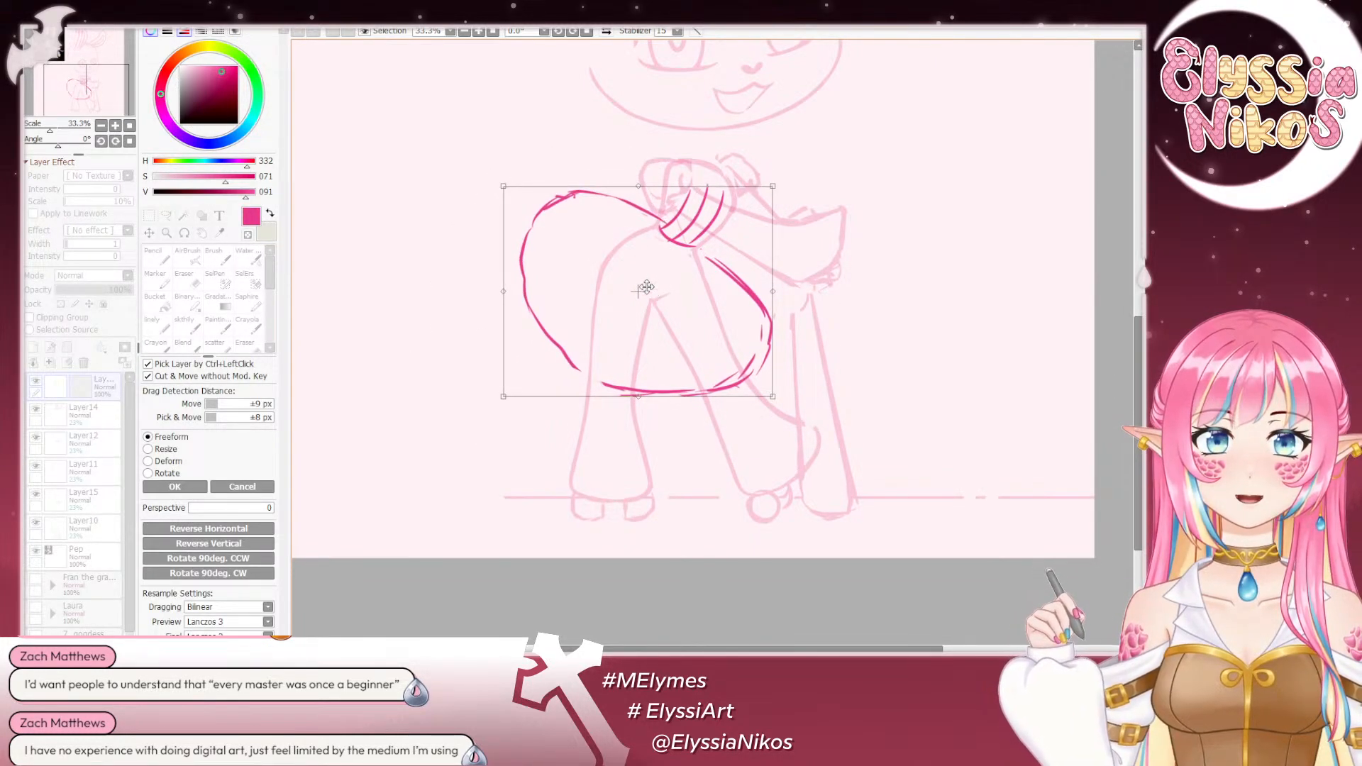
drag(646, 288, 640, 278)
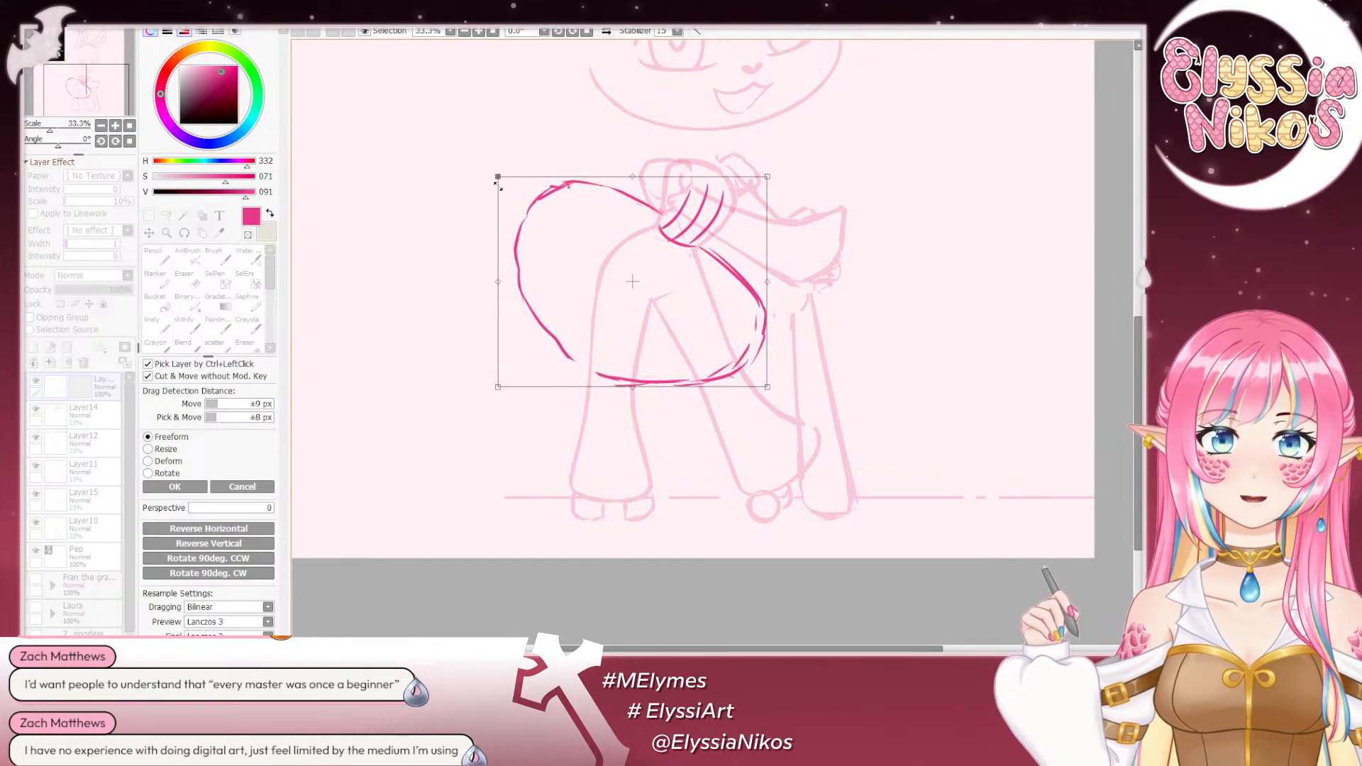
drag(499, 177, 511, 183)
drag(590, 247, 586, 244)
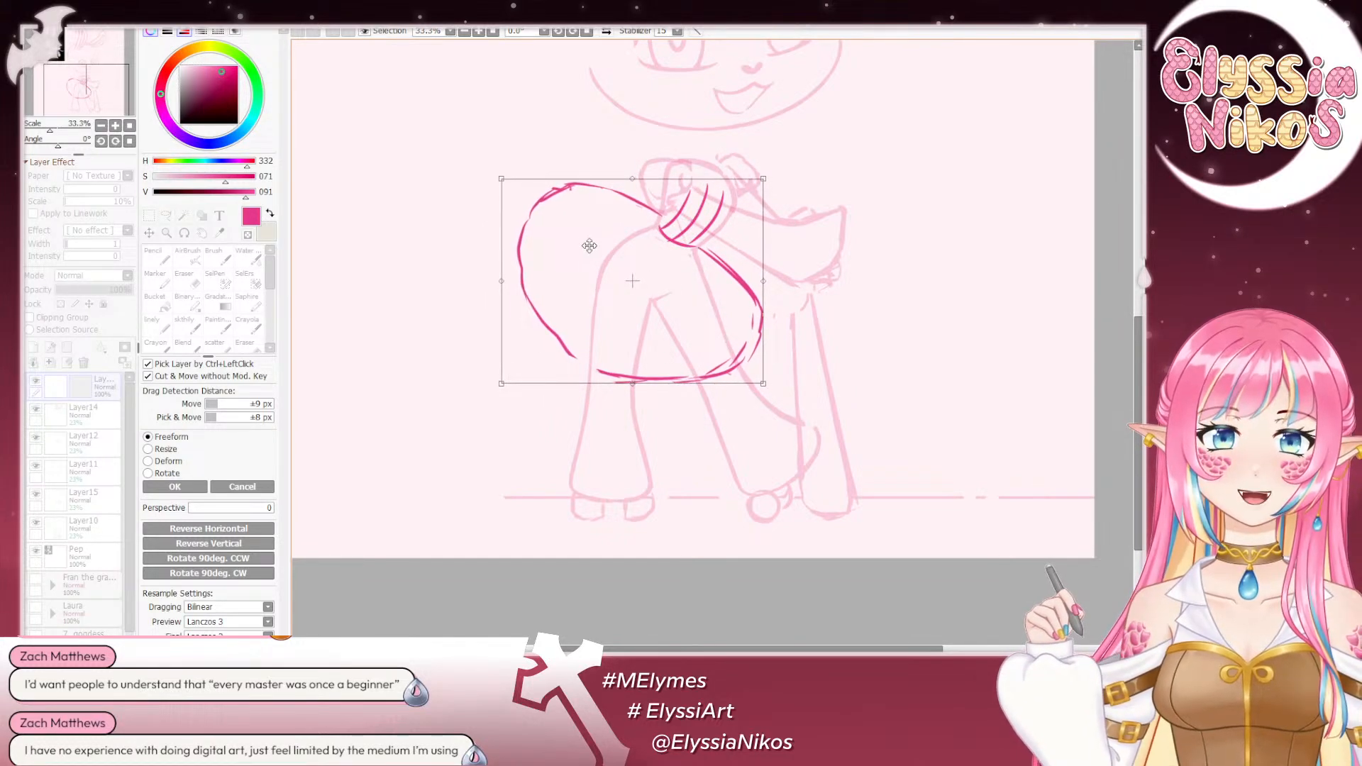
mouse_move(822, 462)
mouse_down()
mouse_move(836, 449)
mouse_move(795, 461)
mouse_up()
drag(643, 303, 648, 303)
click(175, 487)
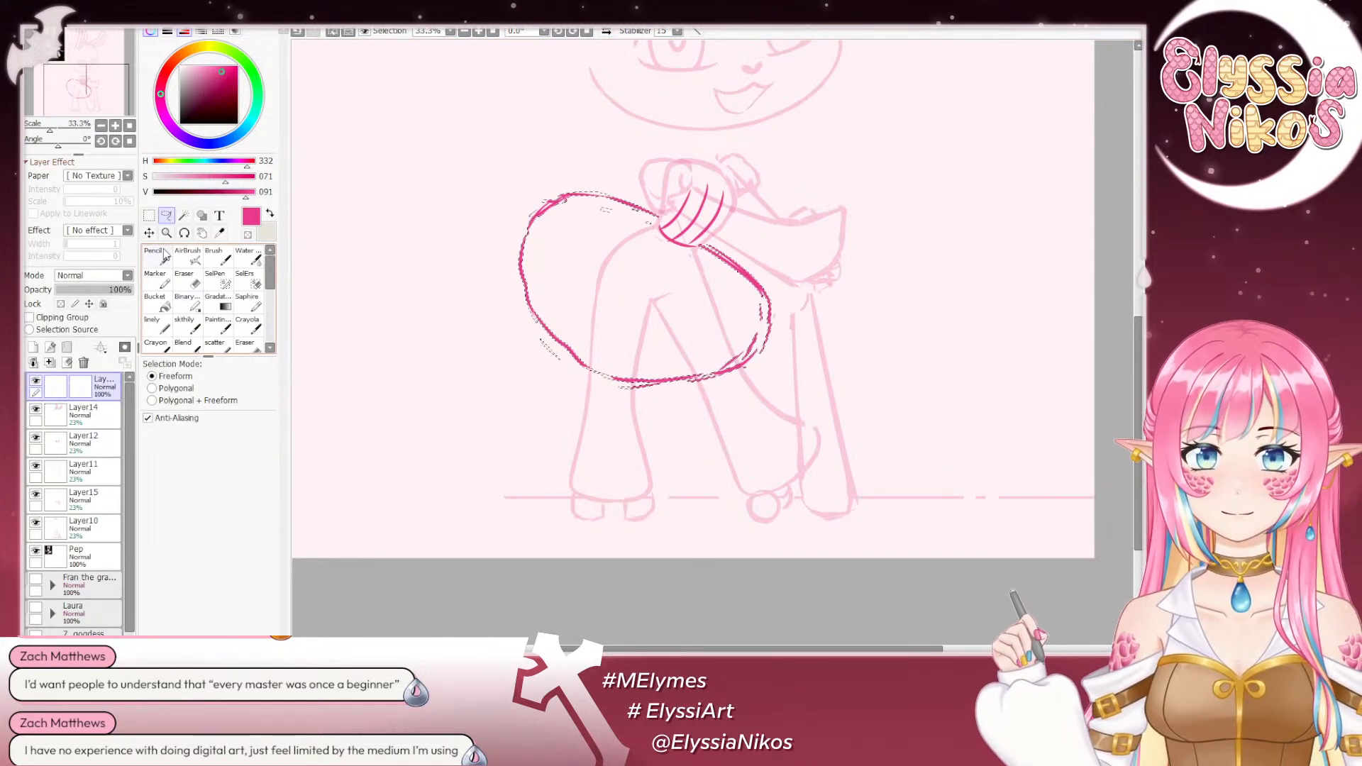
key(ctrl+d)
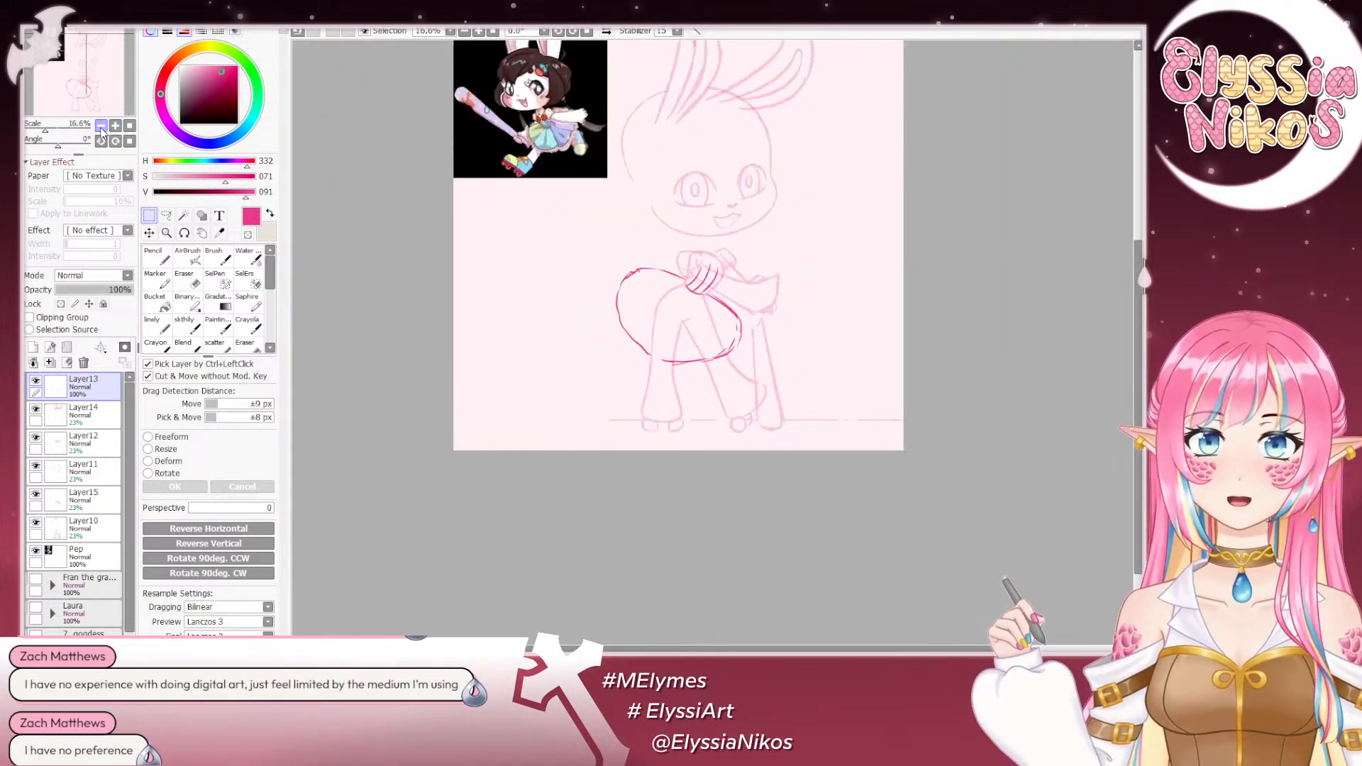
- Touch up the skirt's lower back hem with the sketch brush at size 23 and the Eraser at size 111
click(100, 125)
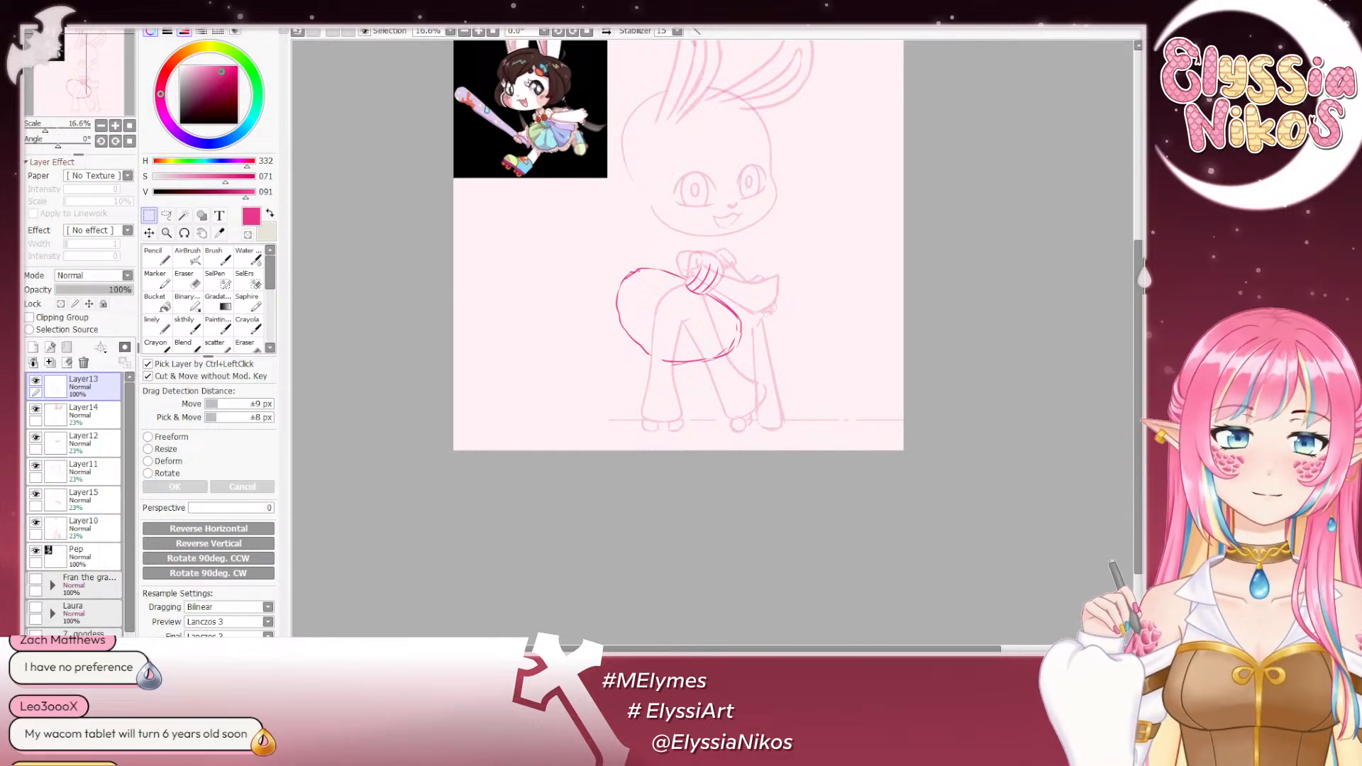
drag(422, 323, 350, 310)
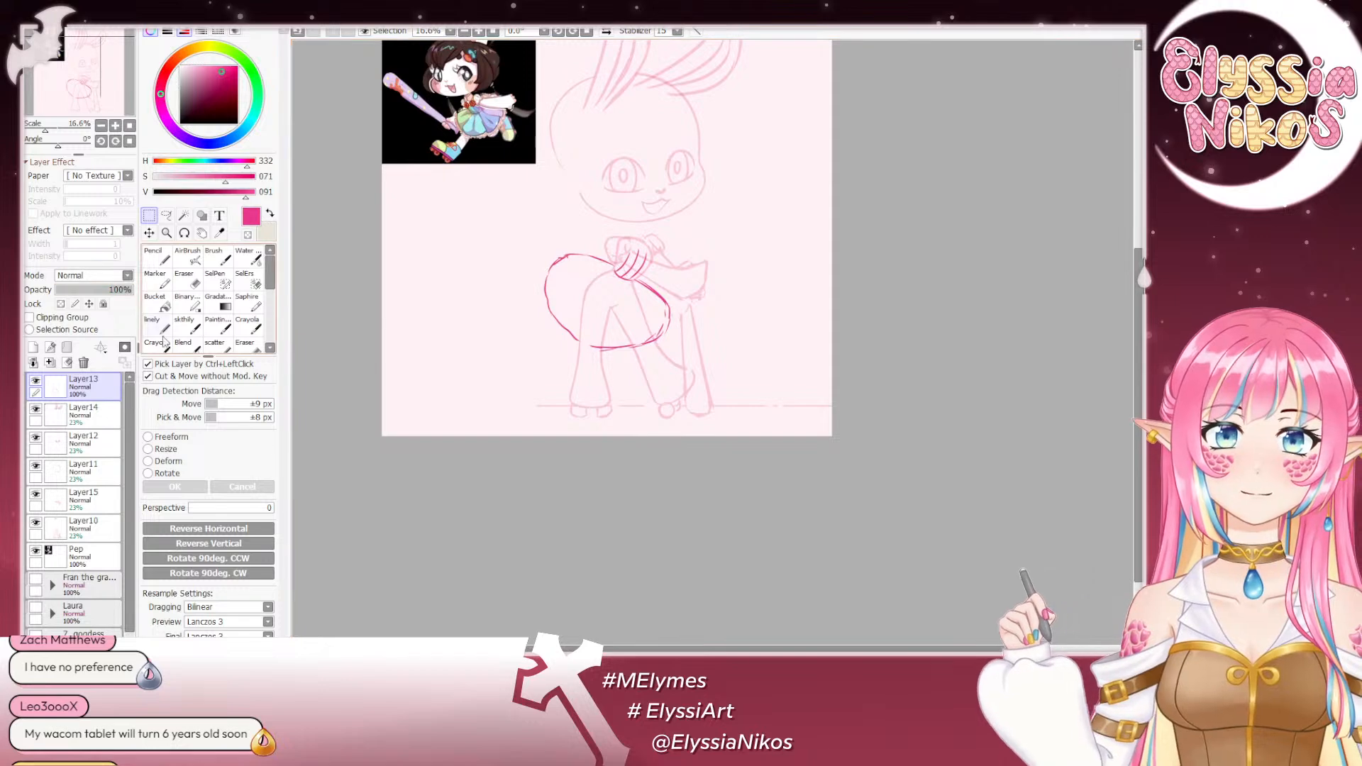
click(186, 329)
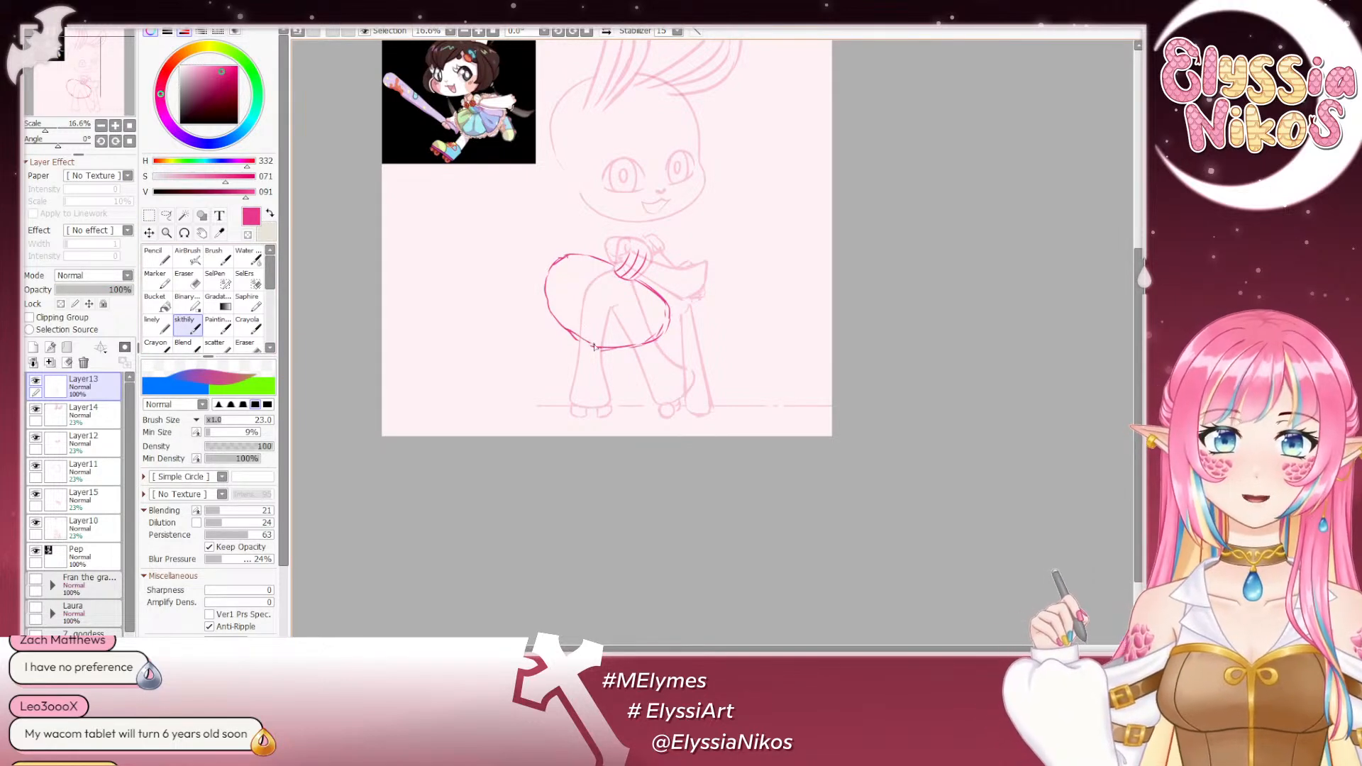
click(184, 280)
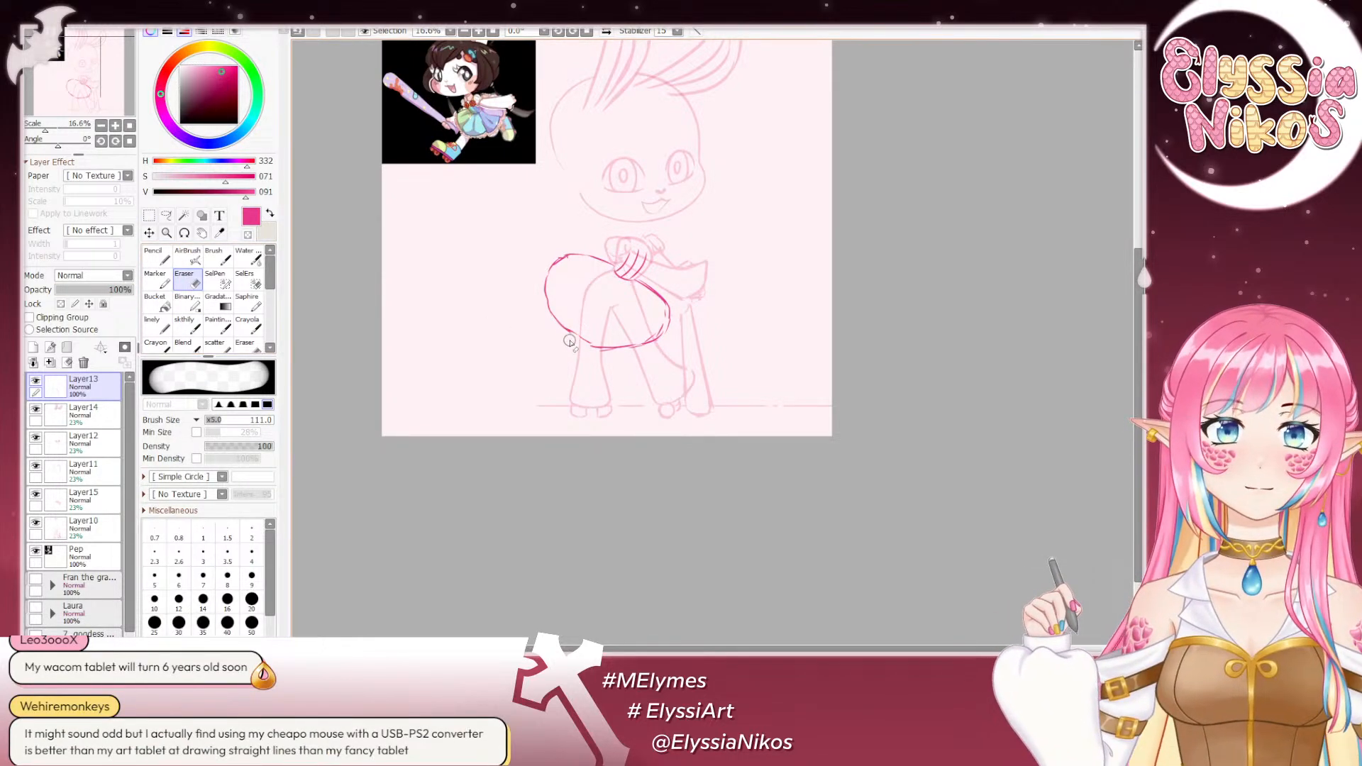
drag(545, 369, 577, 425)
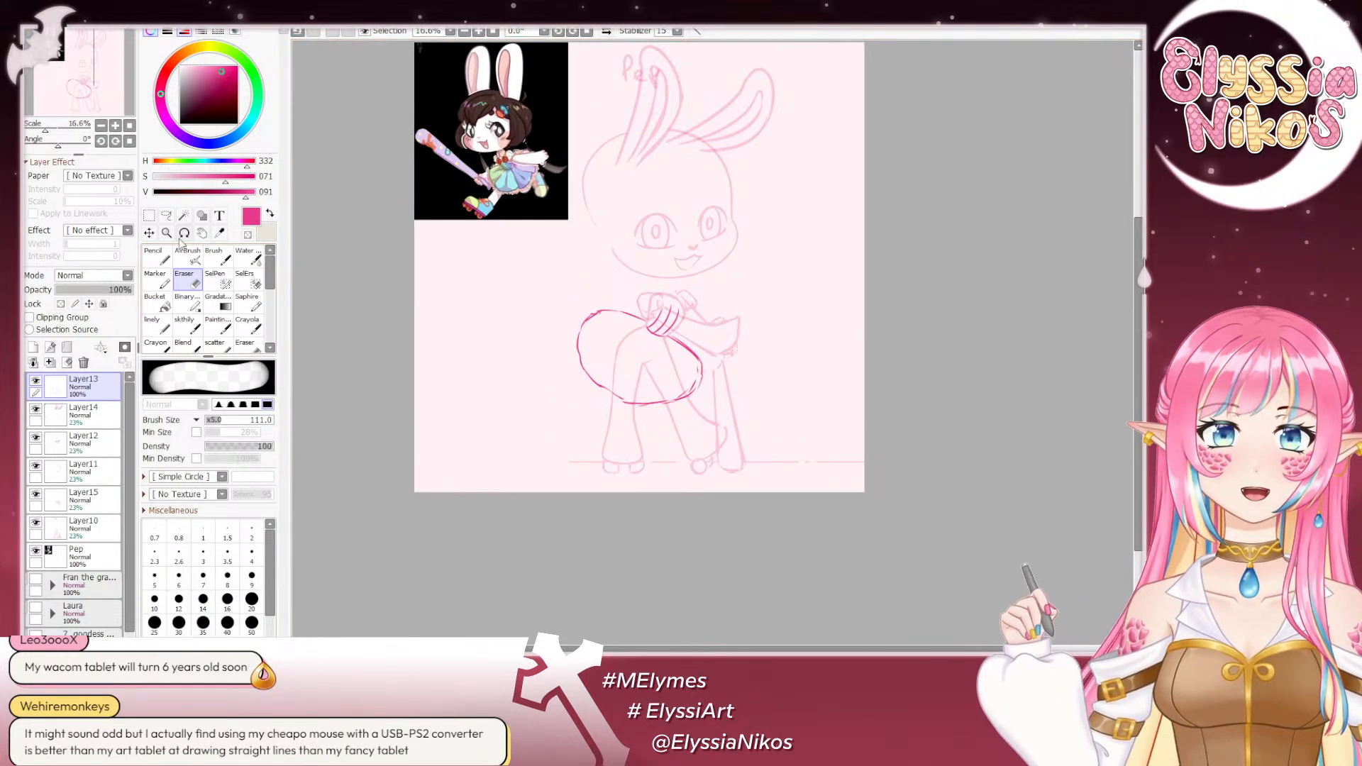
- Undo the curved stripe strokes across the torso above the waistband and return to the sketch brush at size 23
double_click(115, 125)
drag(533, 267, 556, 257)
mouse_move(611, 294)
mouse_down()
mouse_move(641, 265)
mouse_move(621, 303)
mouse_move(638, 308)
mouse_move(648, 295)
mouse_move(607, 301)
mouse_move(613, 318)
mouse_move(642, 316)
mouse_move(599, 302)
mouse_move(642, 323)
mouse_up()
click(187, 326)
key(ctrl+z)
key(ctrl+z)
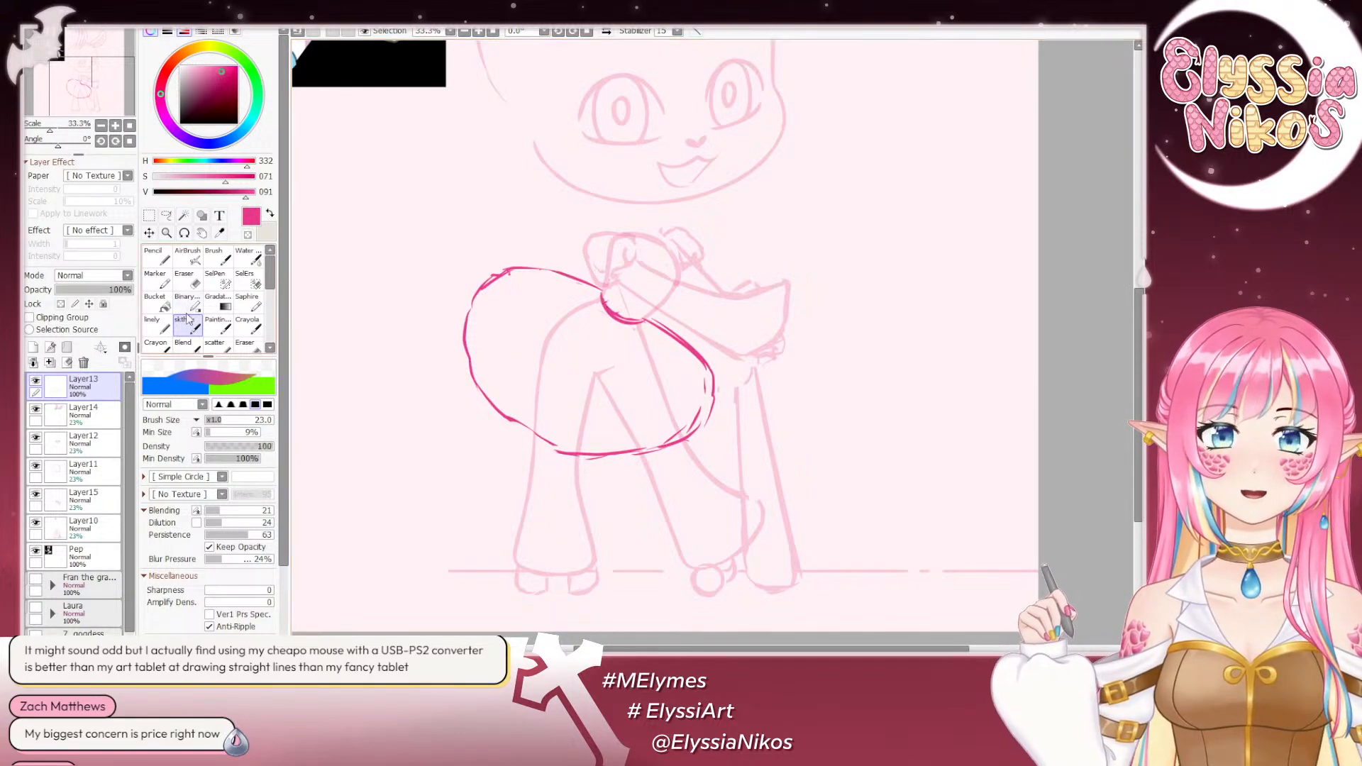
click(196, 280)
click(187, 325)
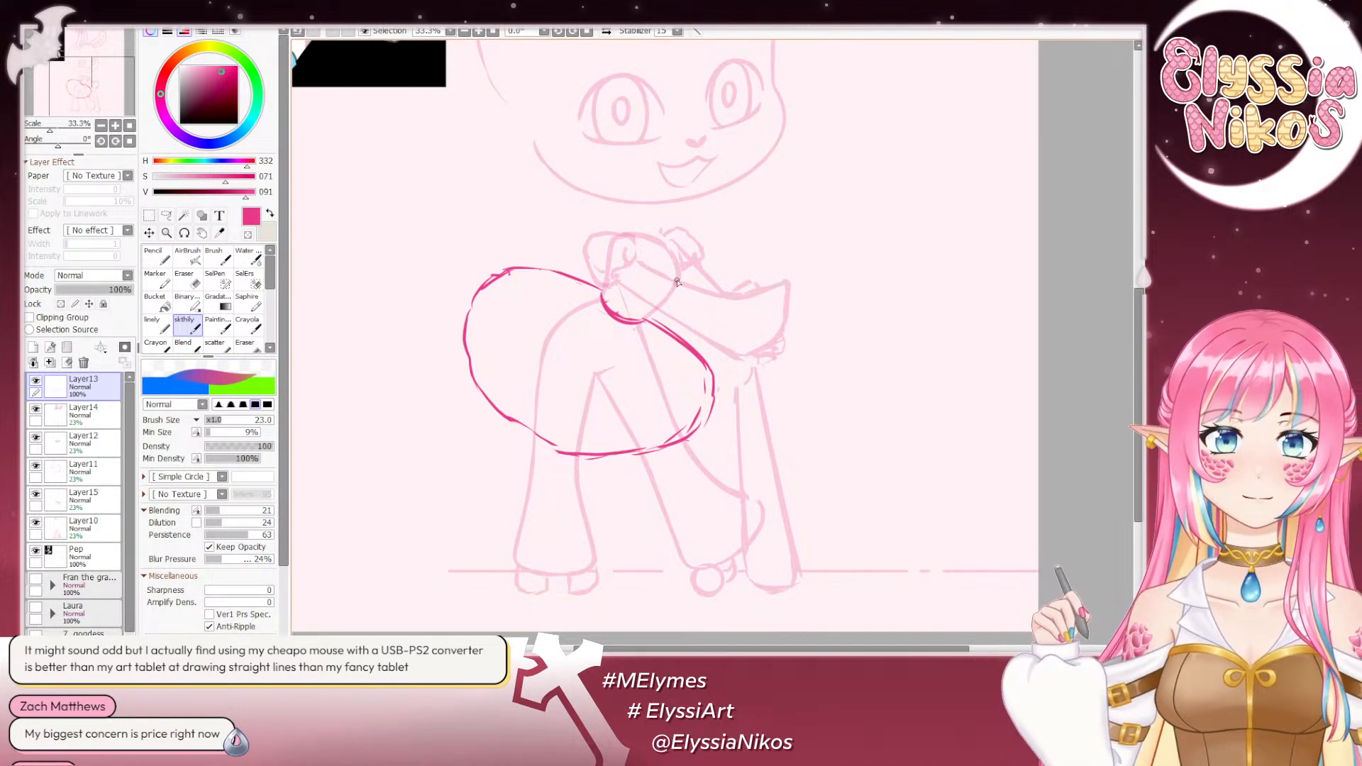
- Draw the torso's curved front edge from the chest down to the waistband with the sketch brush
drag(668, 264, 641, 319)
key(ctrl+z)
drag(669, 276, 641, 318)
key(ctrl+z)
key(ctrl+z)
mouse_move(670, 266)
mouse_down()
mouse_move(639, 317)
mouse_move(622, 319)
mouse_up()
key(ctrl+z)
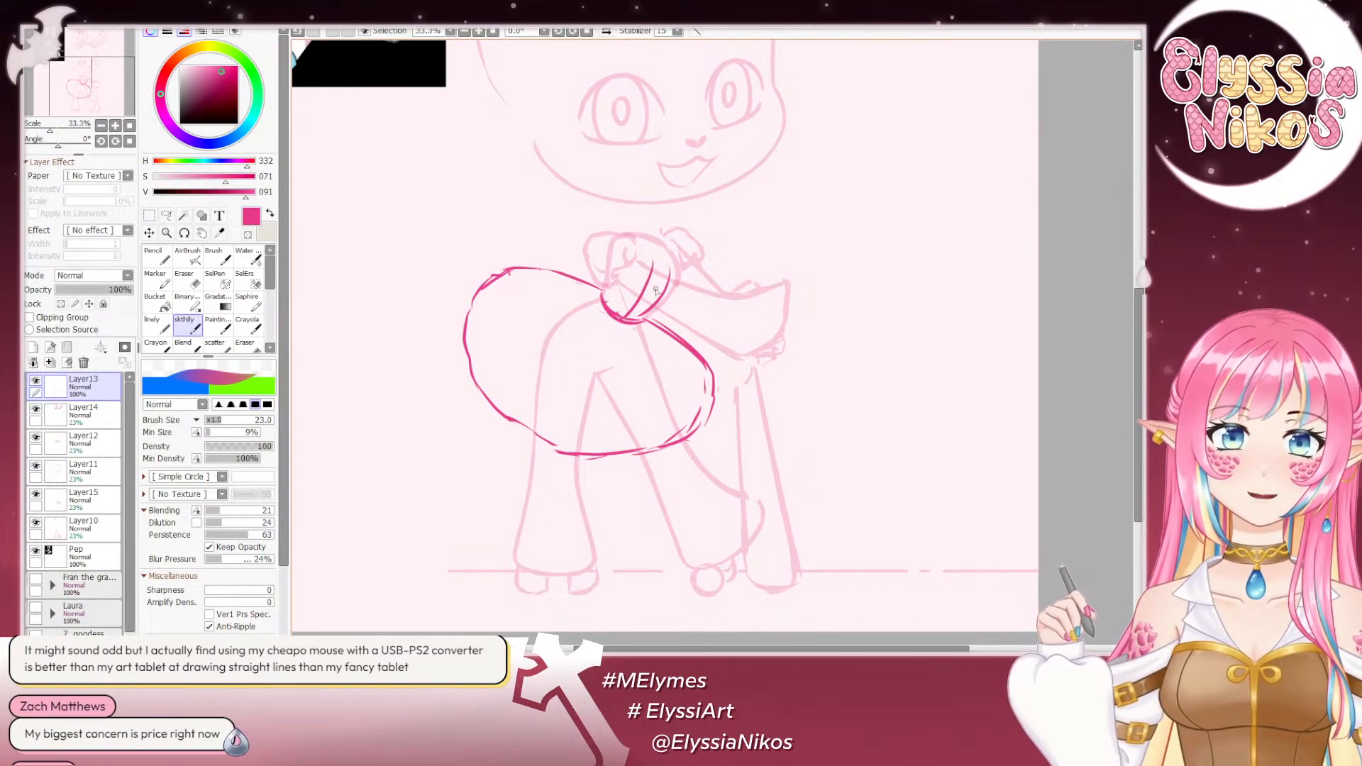
- Sketch the short neck lines beneath the head on Layer10 and return to Layer13
key(ctrl+z)
drag(638, 239, 653, 244)
key(ctrl+z)
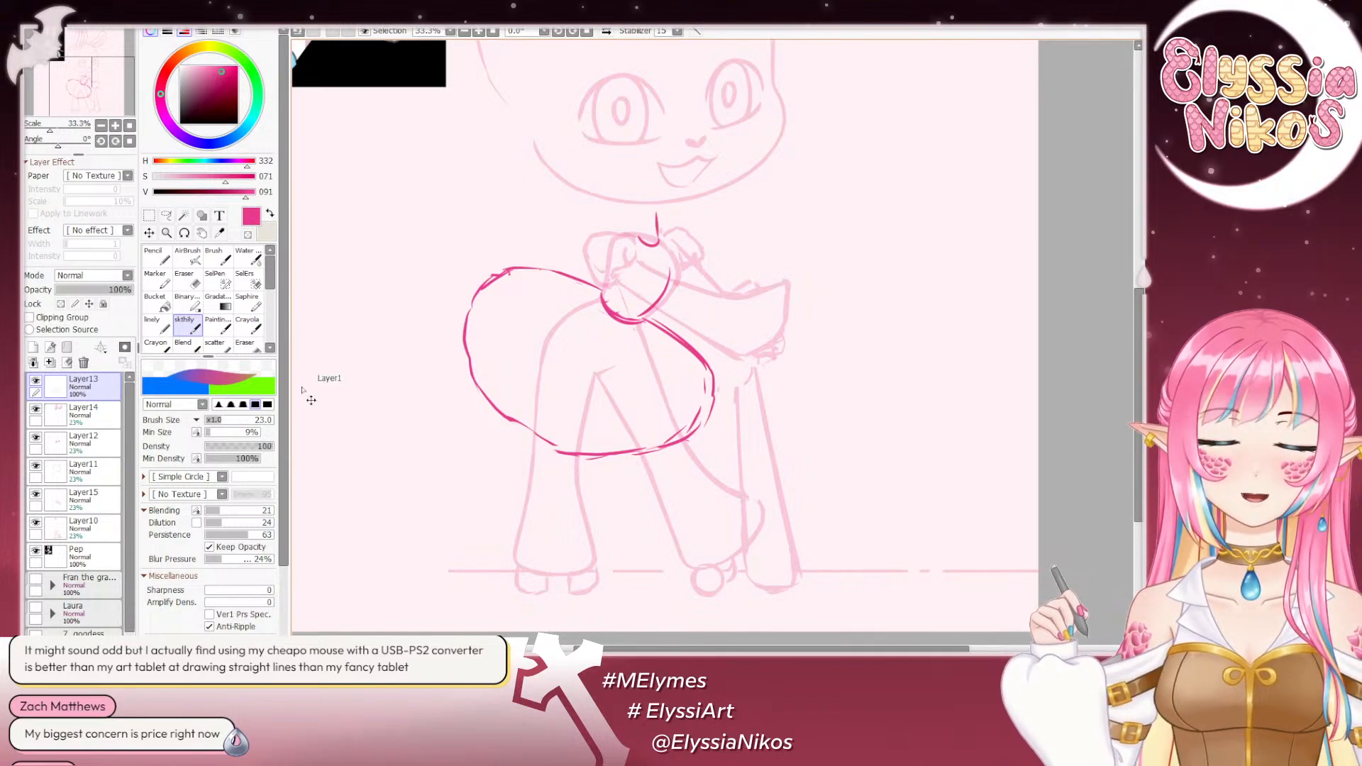
key(ctrl+z)
click(85, 531)
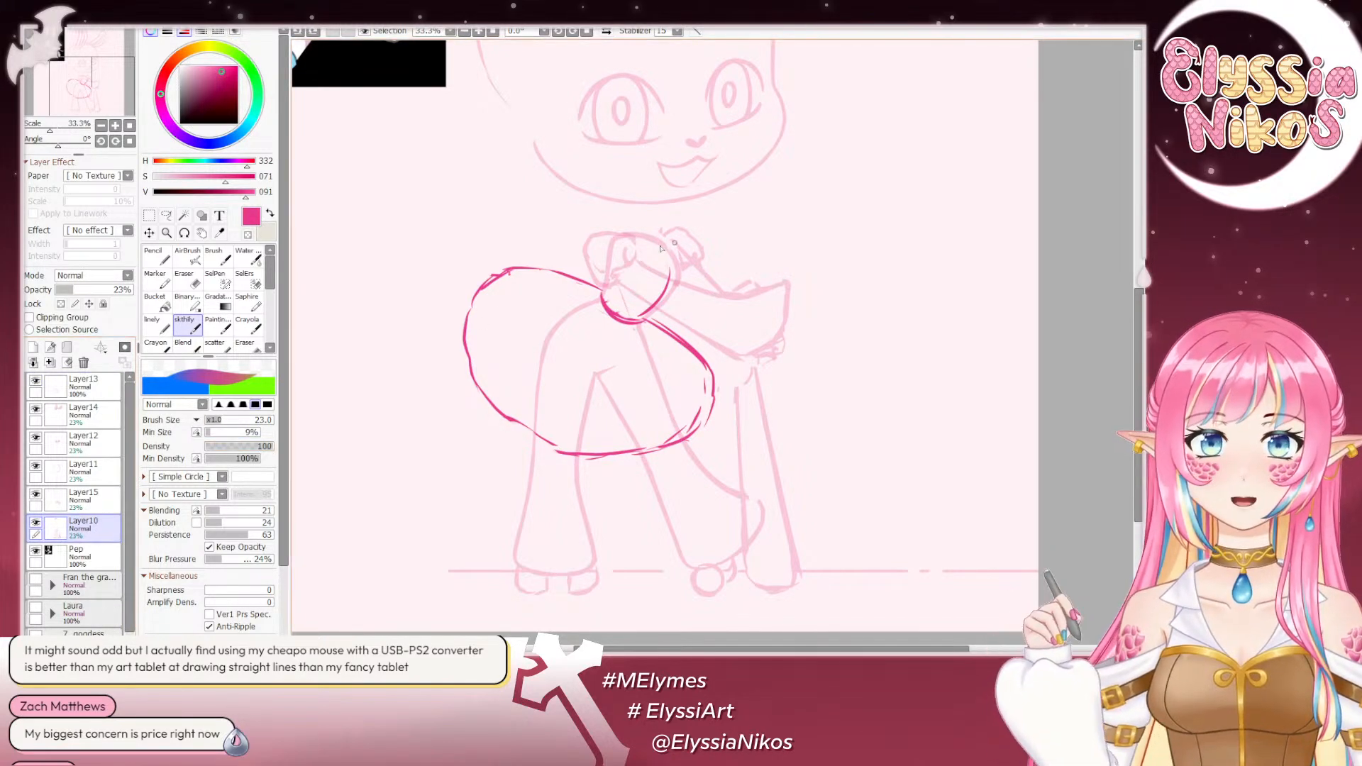
mouse_move(641, 241)
mouse_down()
mouse_move(655, 243)
mouse_move(639, 233)
mouse_up()
key(ctrl+z)
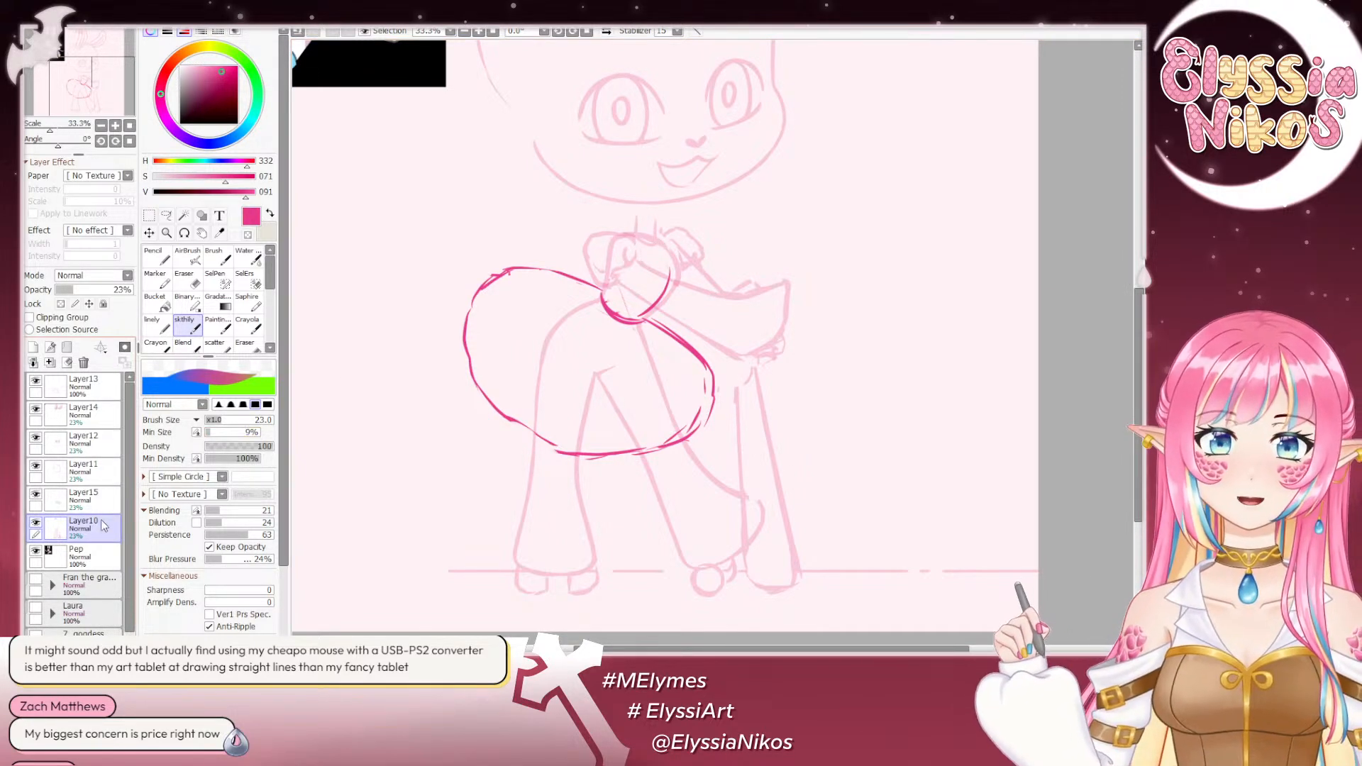
click(78, 386)
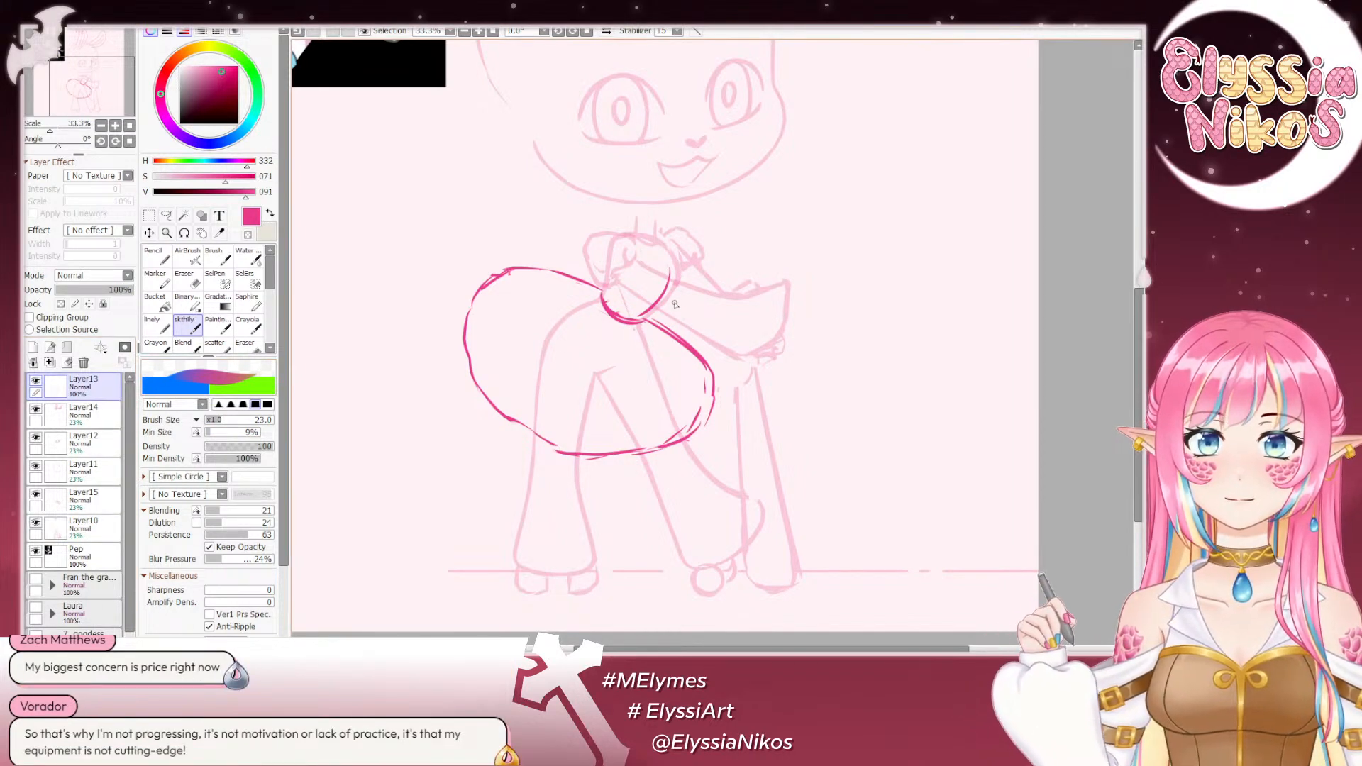
- Draw the bodice's short upper edge and an inner curved line running down to the waistband
drag(674, 304, 680, 276)
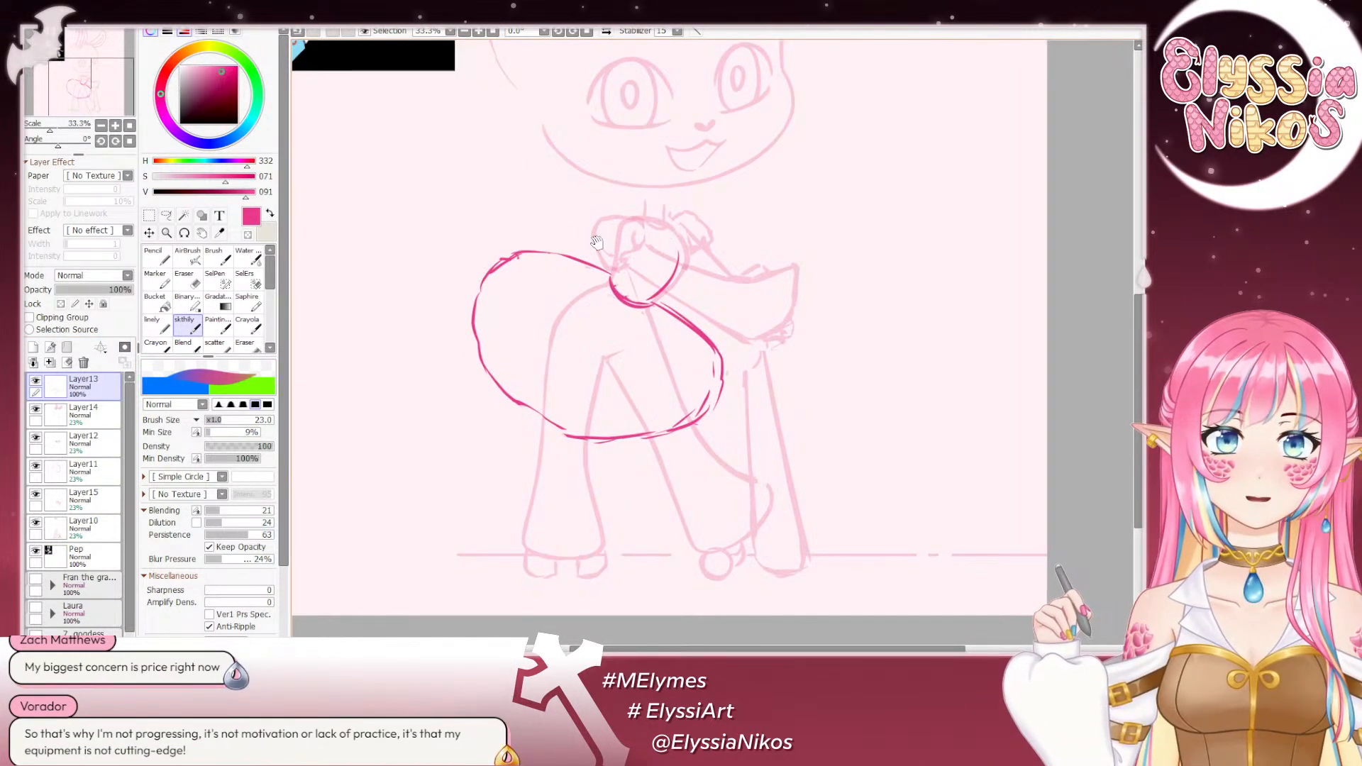
mouse_move(597, 243)
mouse_down()
mouse_move(753, 402)
mouse_move(839, 603)
mouse_move(833, 567)
mouse_move(581, 335)
mouse_move(683, 363)
mouse_up()
key(ctrl+z)
key(ctrl+z)
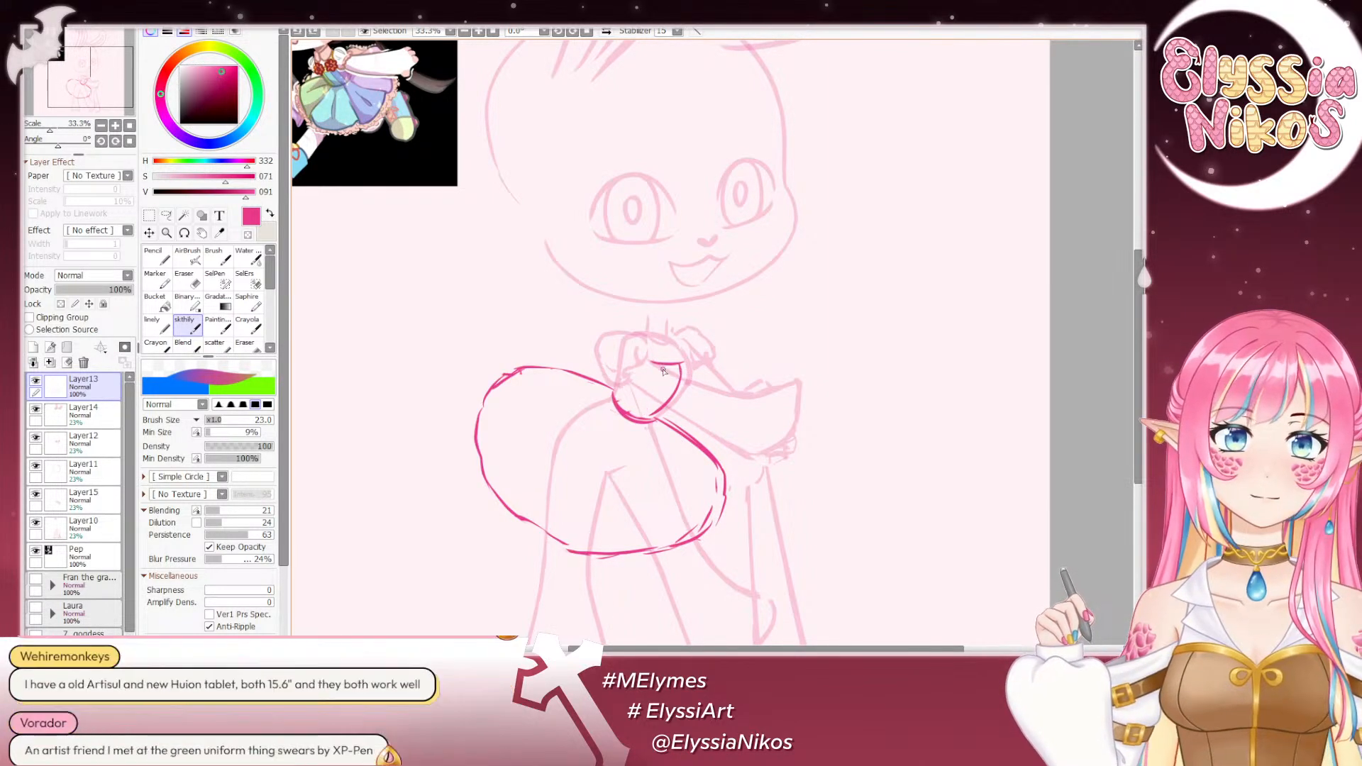
key(ctrl+z)
mouse_move(660, 384)
mouse_down()
mouse_move(639, 412)
mouse_move(654, 417)
mouse_up()
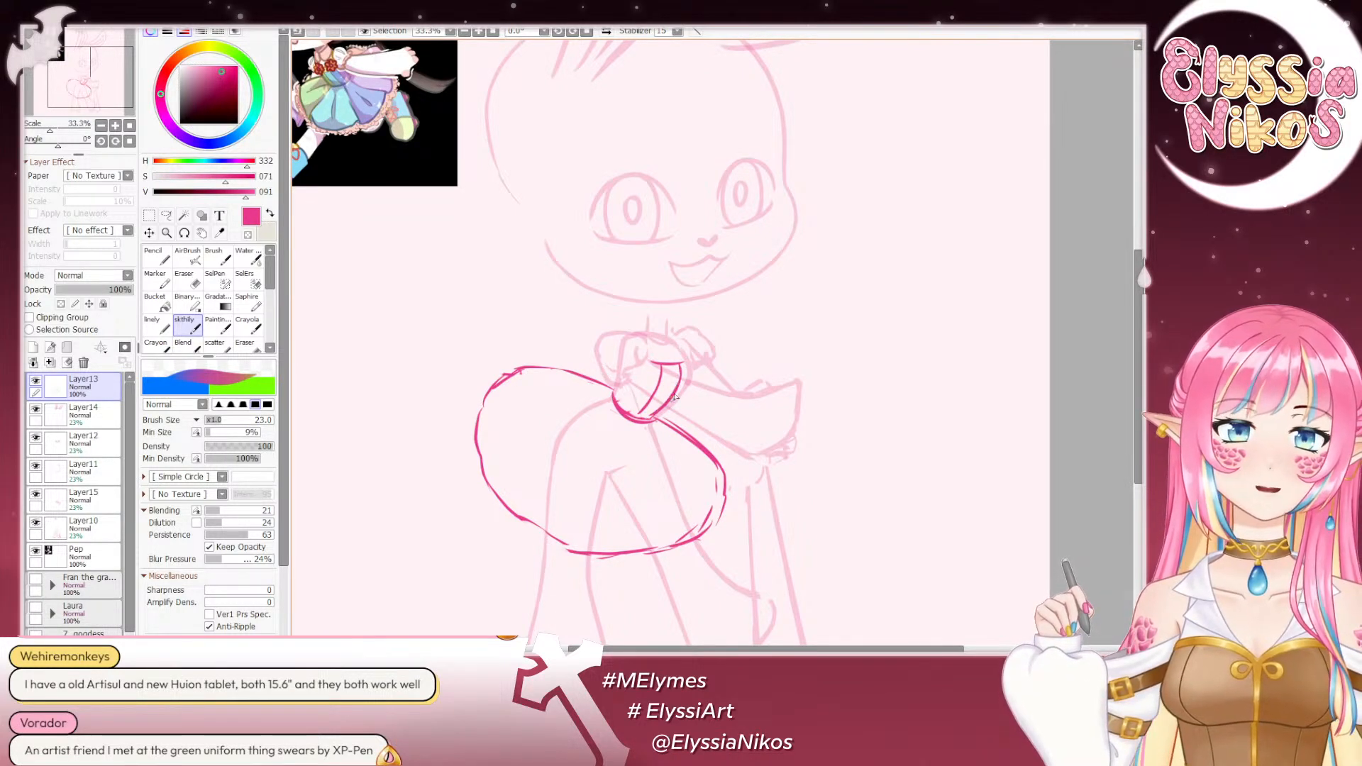
mouse_move(724, 369)
mouse_down()
mouse_move(690, 380)
mouse_move(696, 369)
mouse_move(647, 417)
mouse_up()
key(ctrl+z)
key(ctrl+z)
key(ctrl+z)
drag(681, 366, 648, 416)
key(ctrl+z)
drag(681, 368, 646, 419)
key(ctrl+z)
mouse_move(687, 363)
mouse_down()
mouse_move(688, 391)
mouse_move(663, 414)
mouse_up()
- Redraw the bodice's outer curved front edge down to the waistband with the sketch brush at size 23
key(ctrl+z)
key(ctrl+z)
key(ctrl+z)
mouse_move(686, 365)
mouse_down()
mouse_move(683, 398)
mouse_move(663, 407)
mouse_up()
key(ctrl+z)
click(185, 283)
key(ctrl+z)
key(ctrl+z)
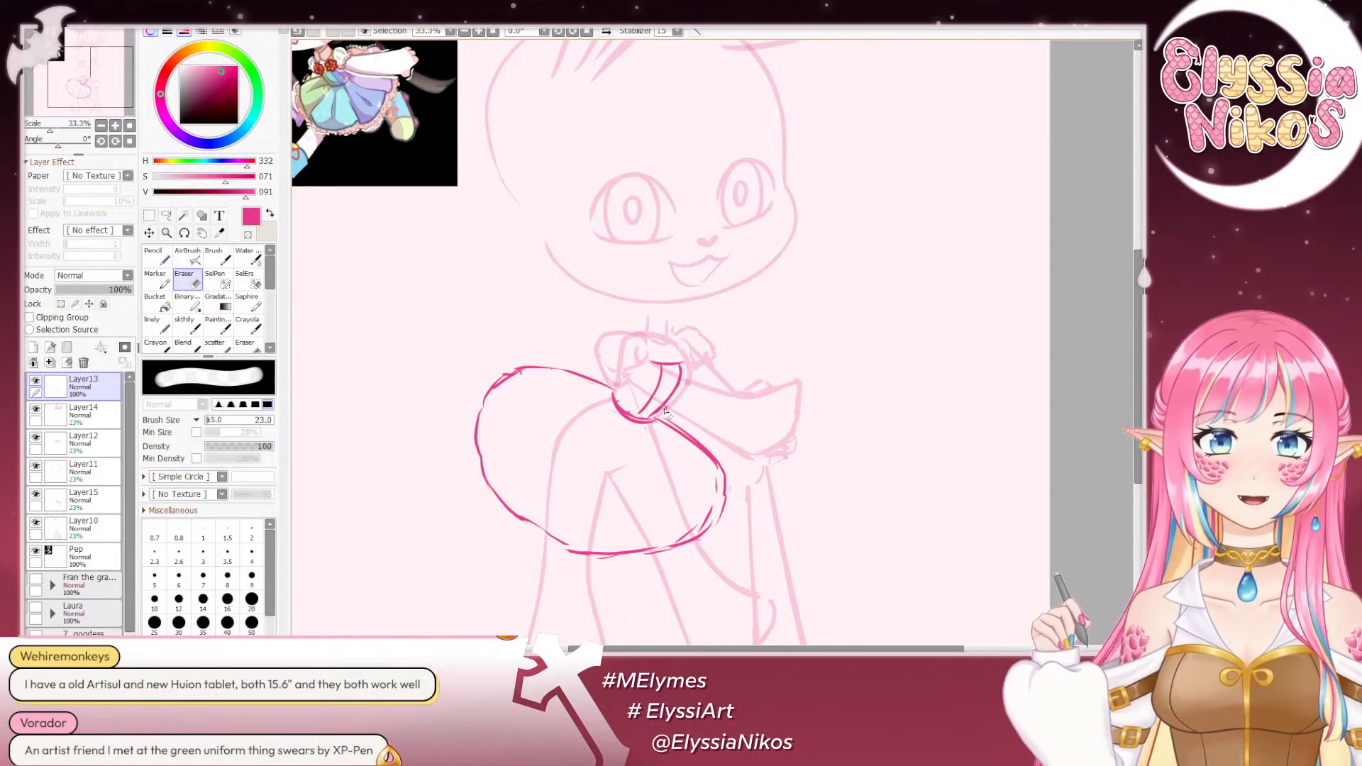
click(184, 325)
drag(686, 371, 660, 418)
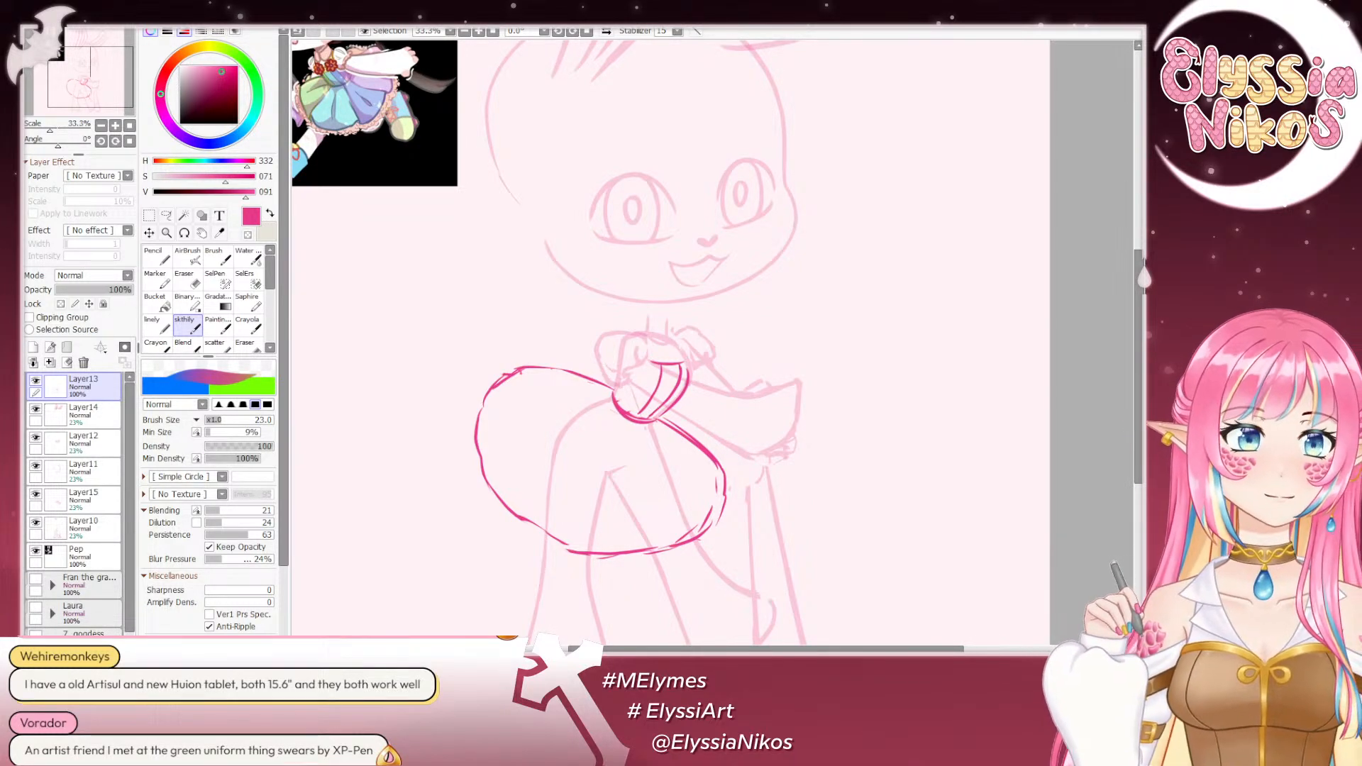
- Zoom out to the whole figure and mirror the canvas view horizontally to check the pose
scroll(778, 147, down, 5)
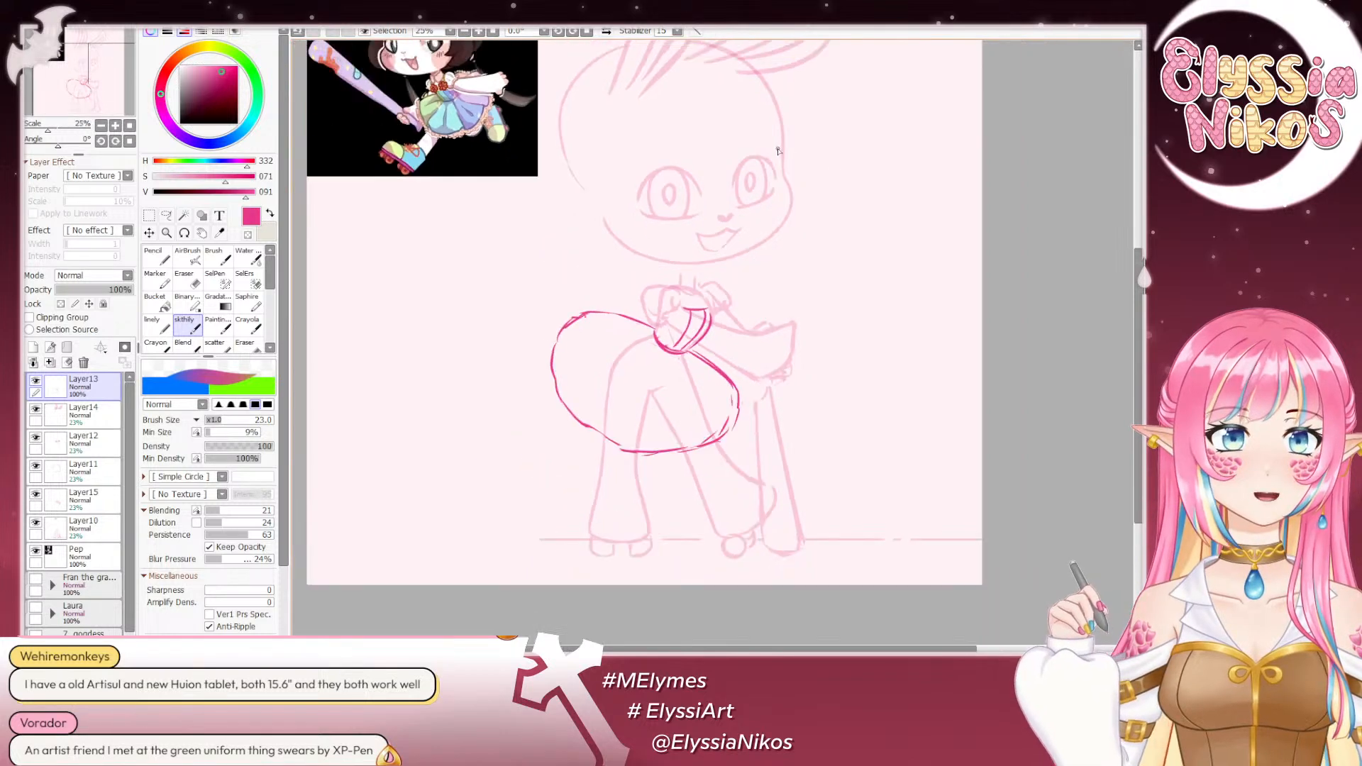
scroll(723, 255, up, 1)
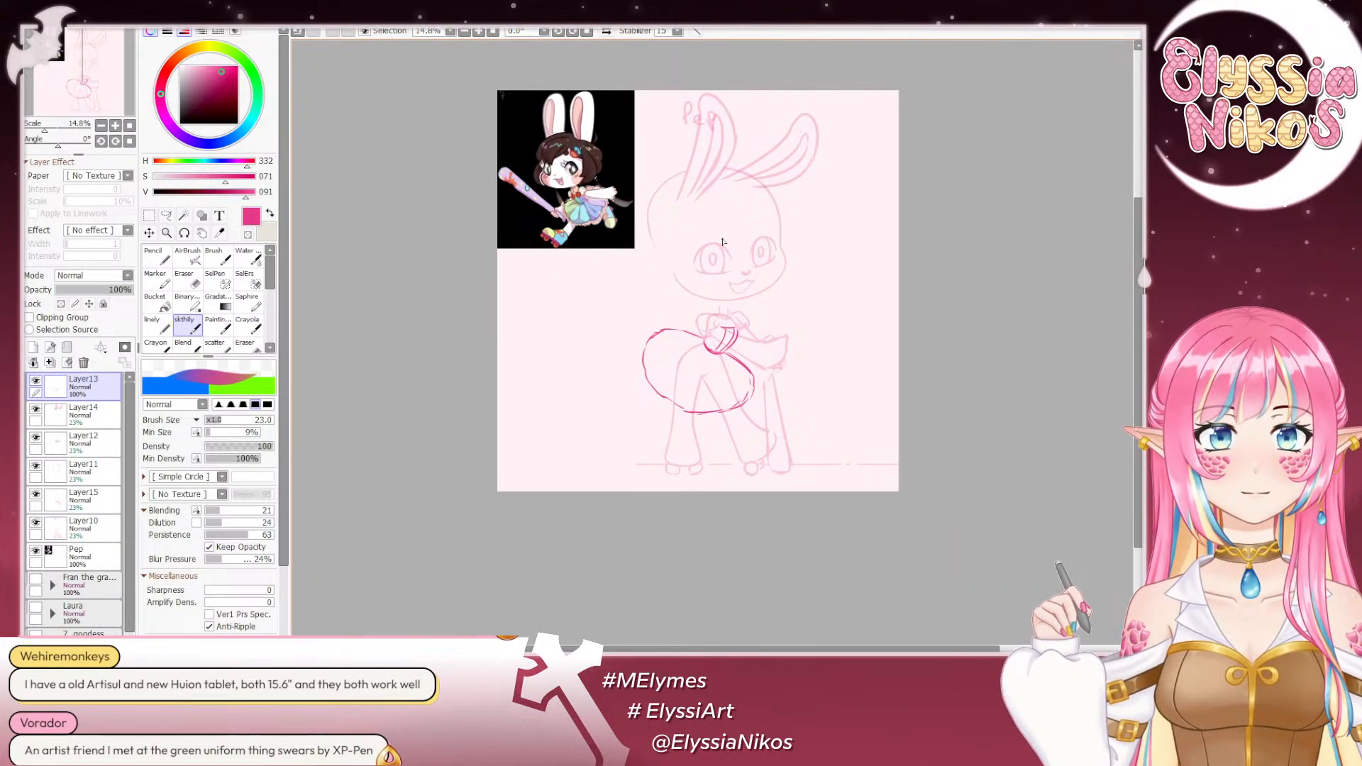
scroll(723, 242, up, 1)
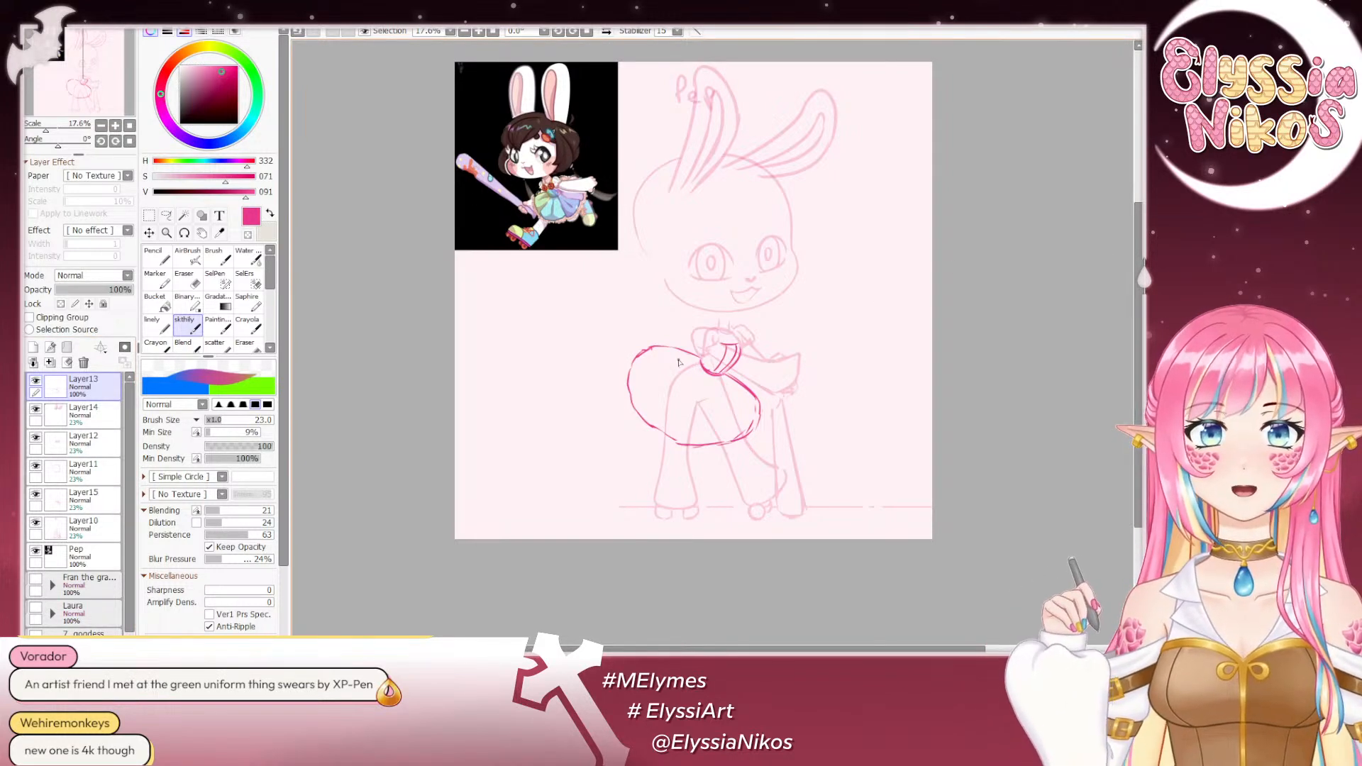
scroll(678, 363, down, 1)
scroll(724, 208, up, 1)
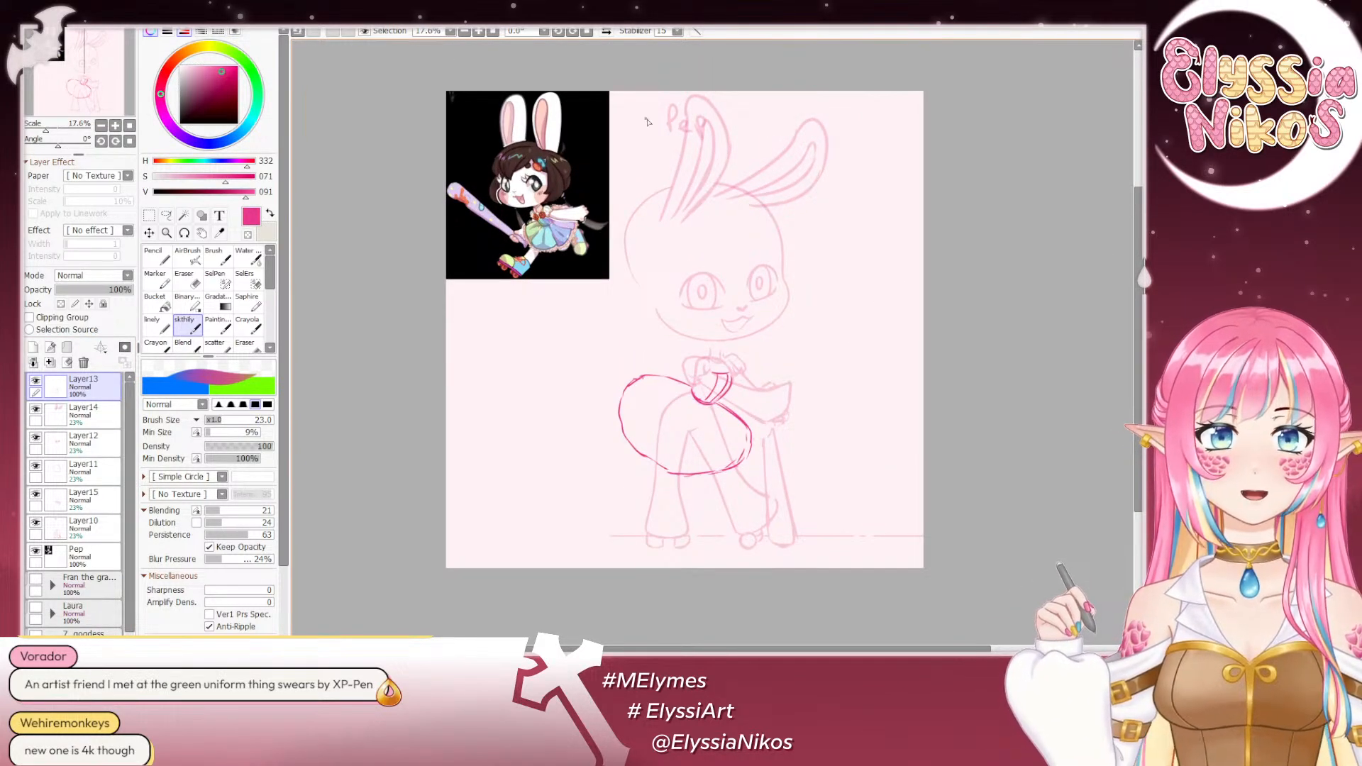
click(606, 32)
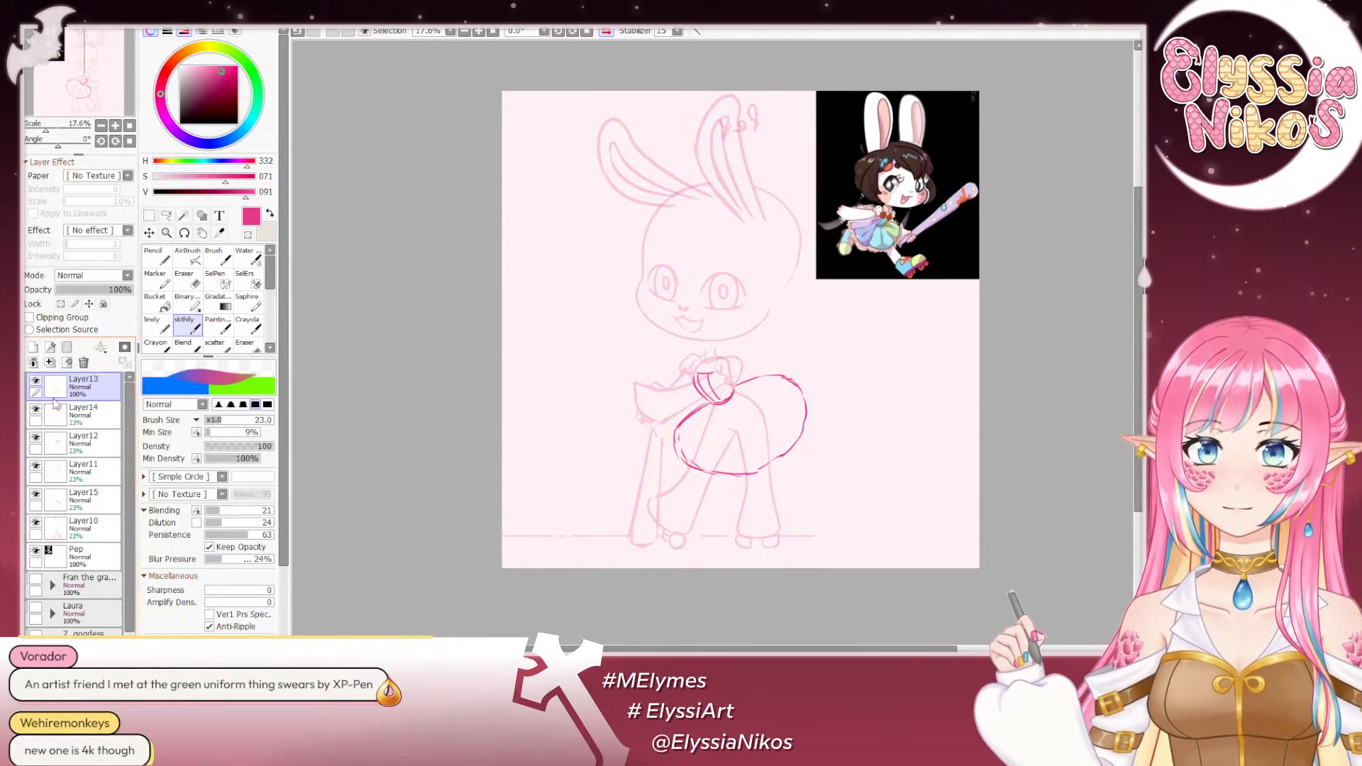
- Select Layer14, Layer12 and Layer11 together and transform the head sketch, tilting it slightly clockwise above the neck
click(93, 418)
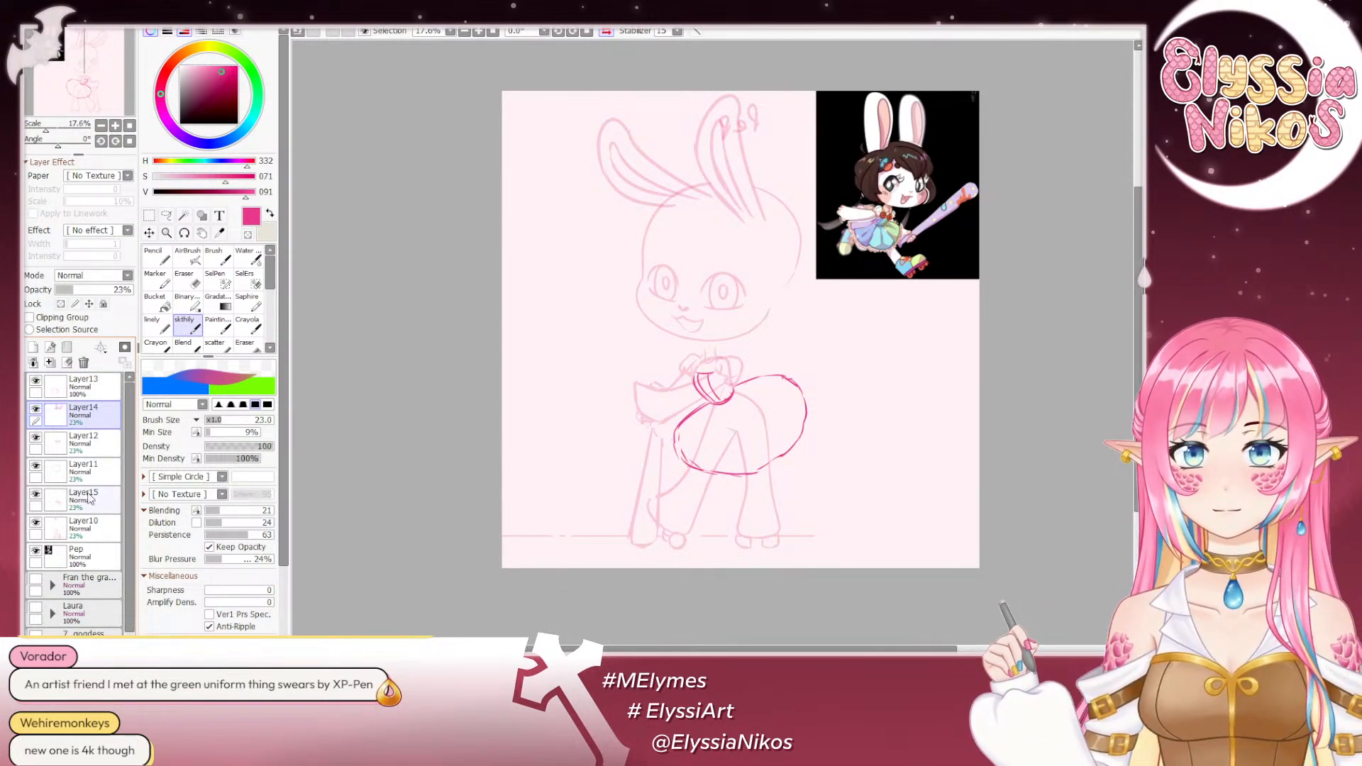
shift+click(92, 469)
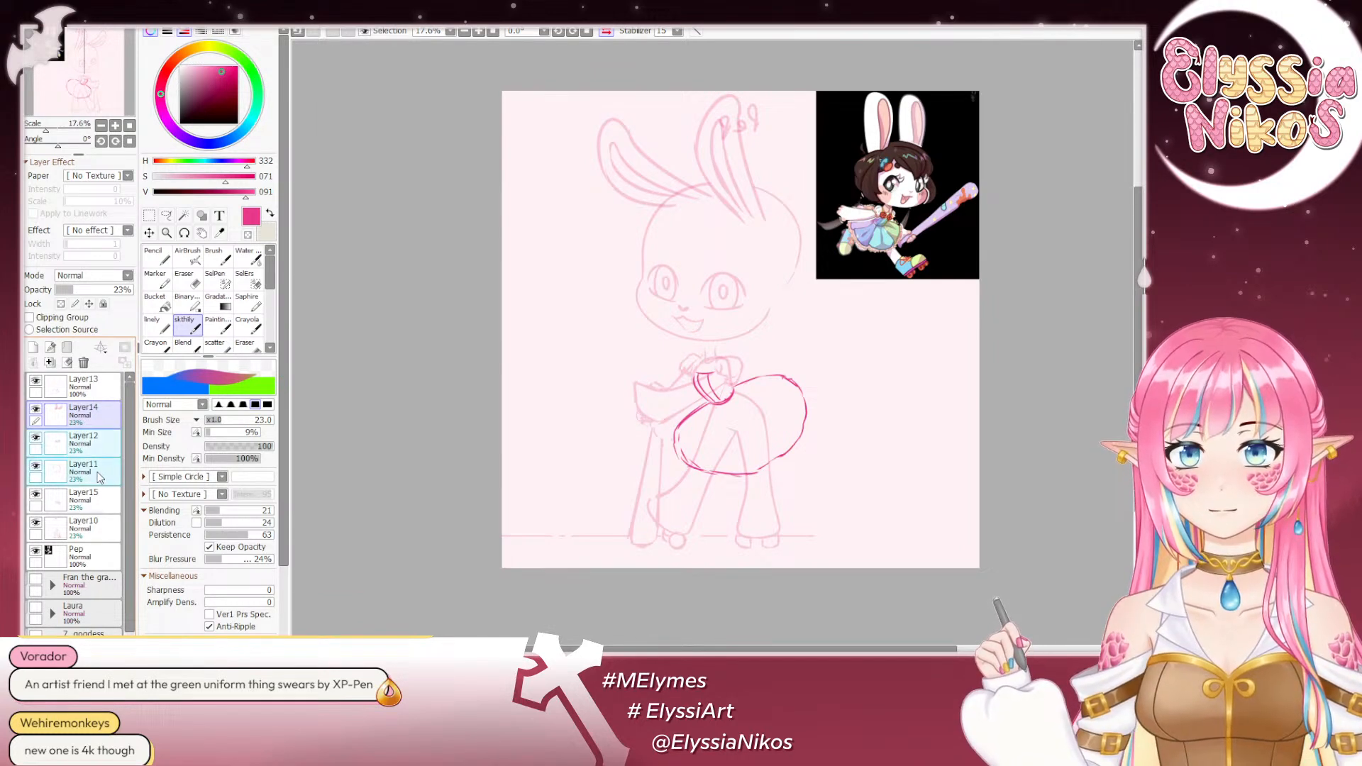
key(ctrl+t)
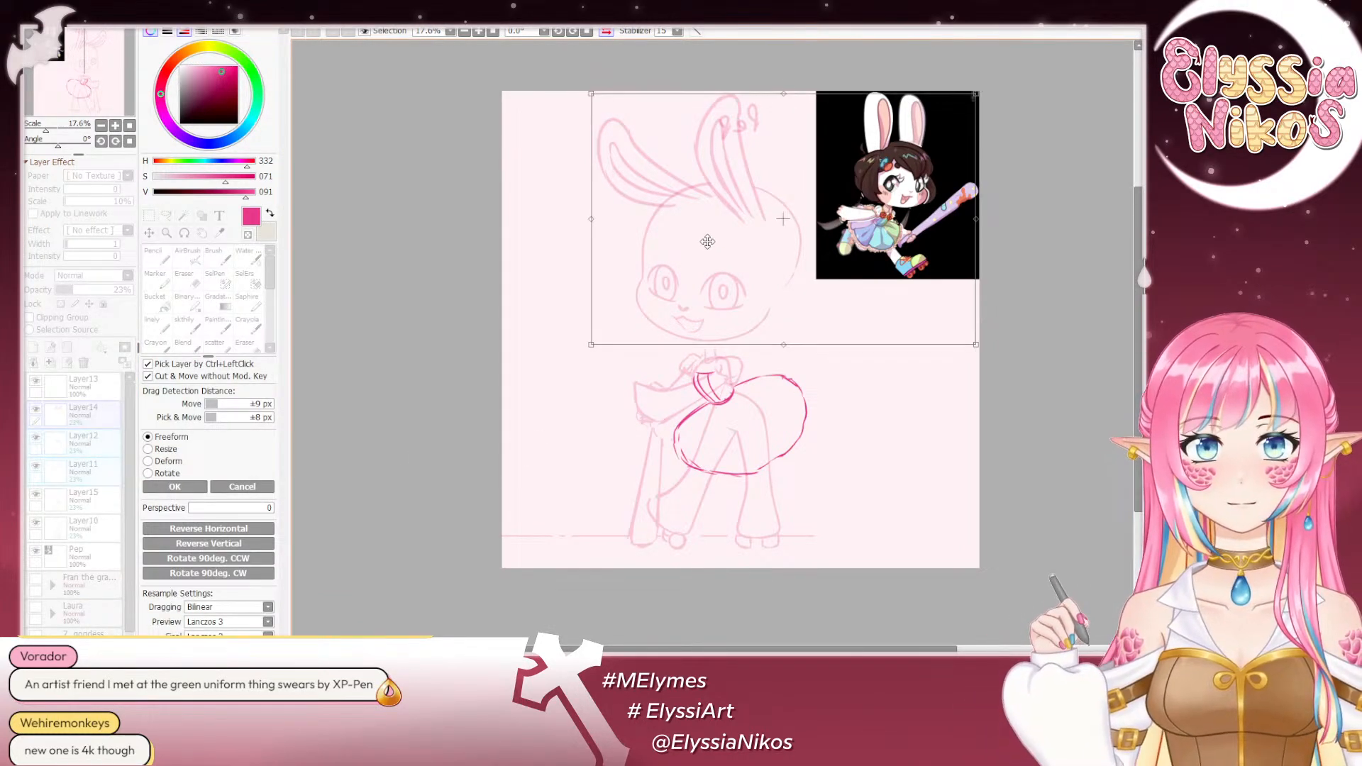
drag(702, 239, 702, 248)
drag(891, 480, 911, 446)
drag(705, 247, 717, 249)
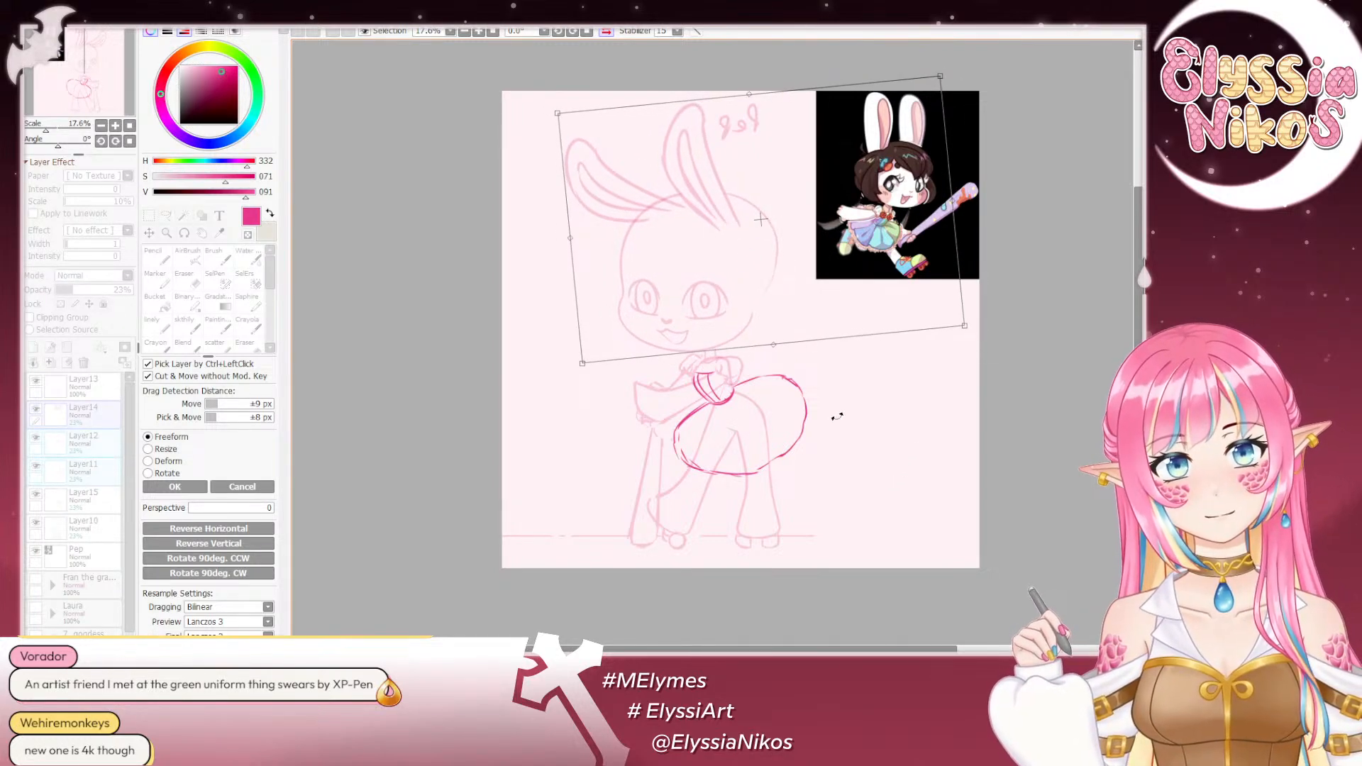
drag(838, 417, 873, 414)
drag(735, 259, 733, 250)
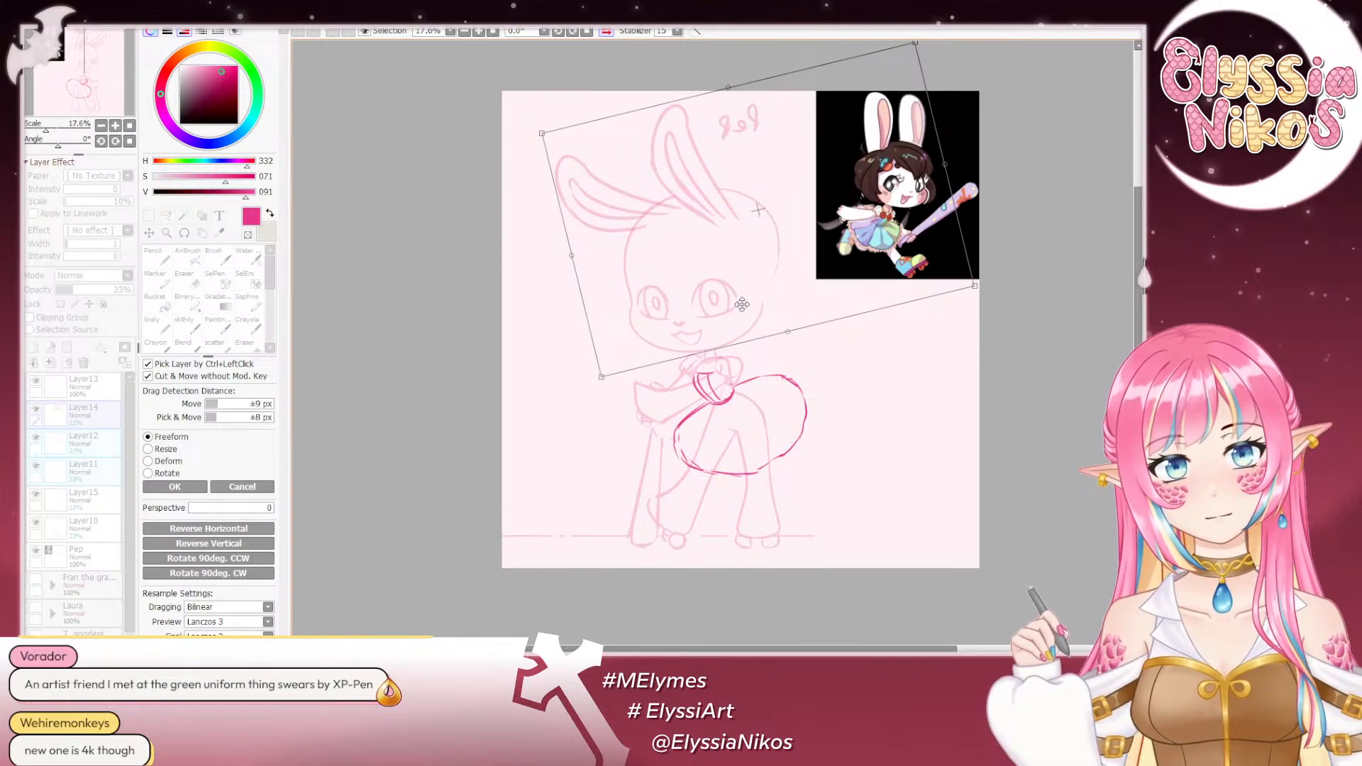
drag(950, 455, 854, 468)
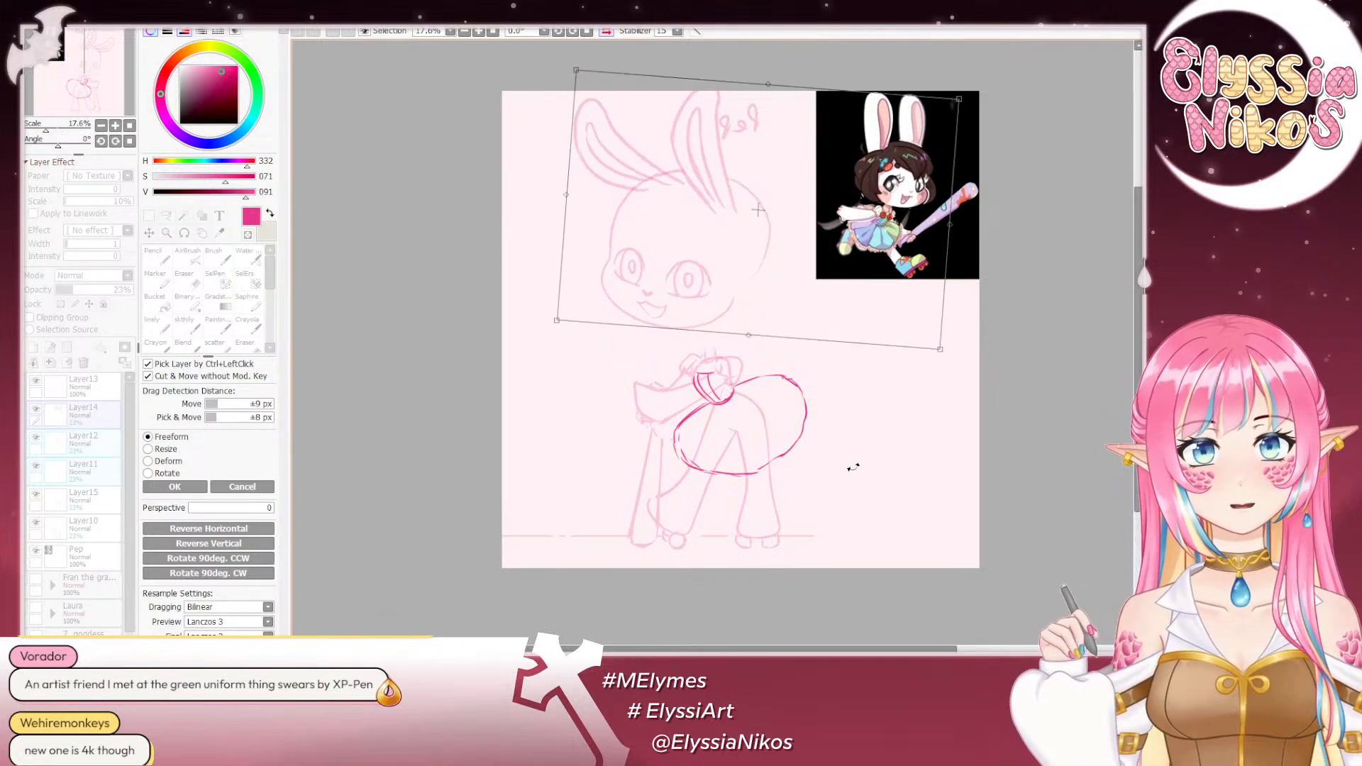
drag(773, 234, 800, 254)
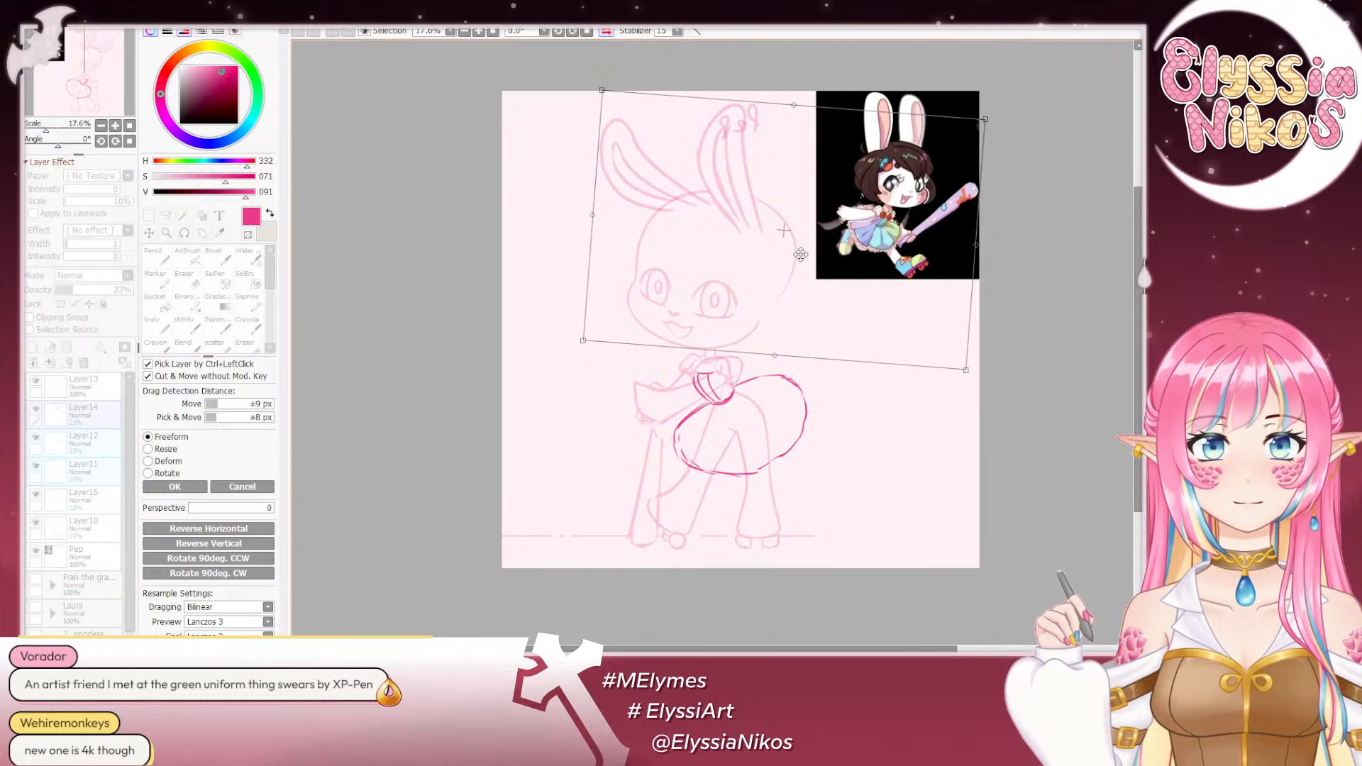
drag(883, 464, 898, 423)
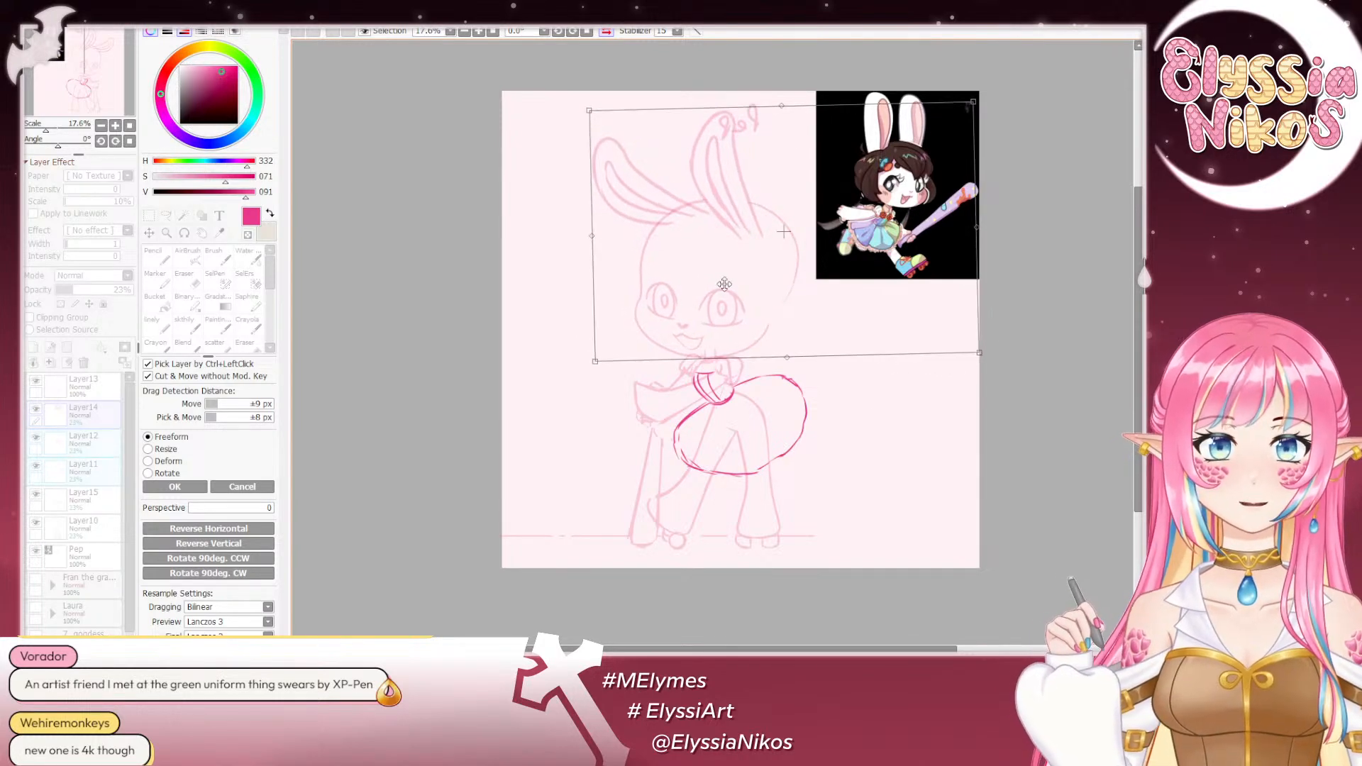
drag(725, 285, 726, 280)
mouse_move(881, 425)
mouse_down()
mouse_move(861, 496)
mouse_move(795, 501)
mouse_up()
drag(766, 255, 794, 290)
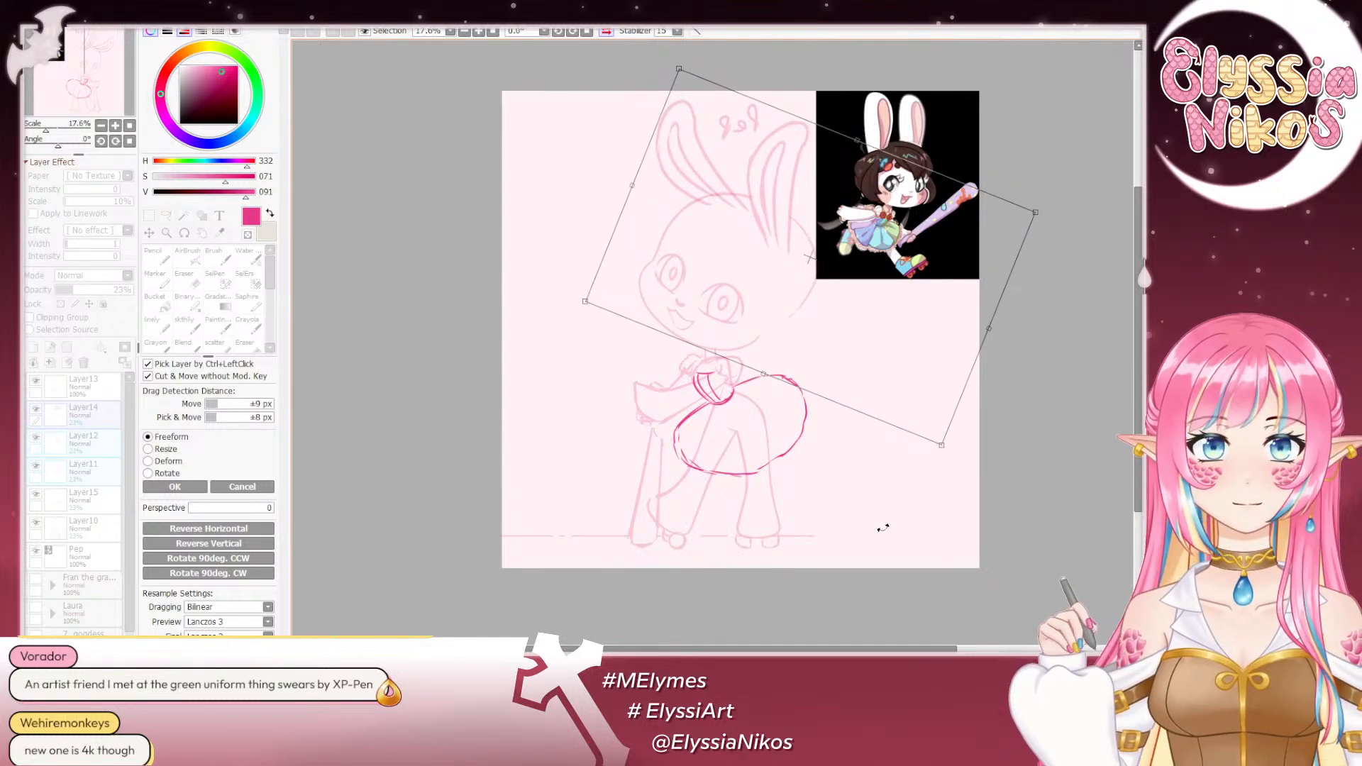
drag(885, 530, 932, 457)
mouse_move(784, 305)
mouse_down()
mouse_move(761, 272)
mouse_move(765, 284)
mouse_up()
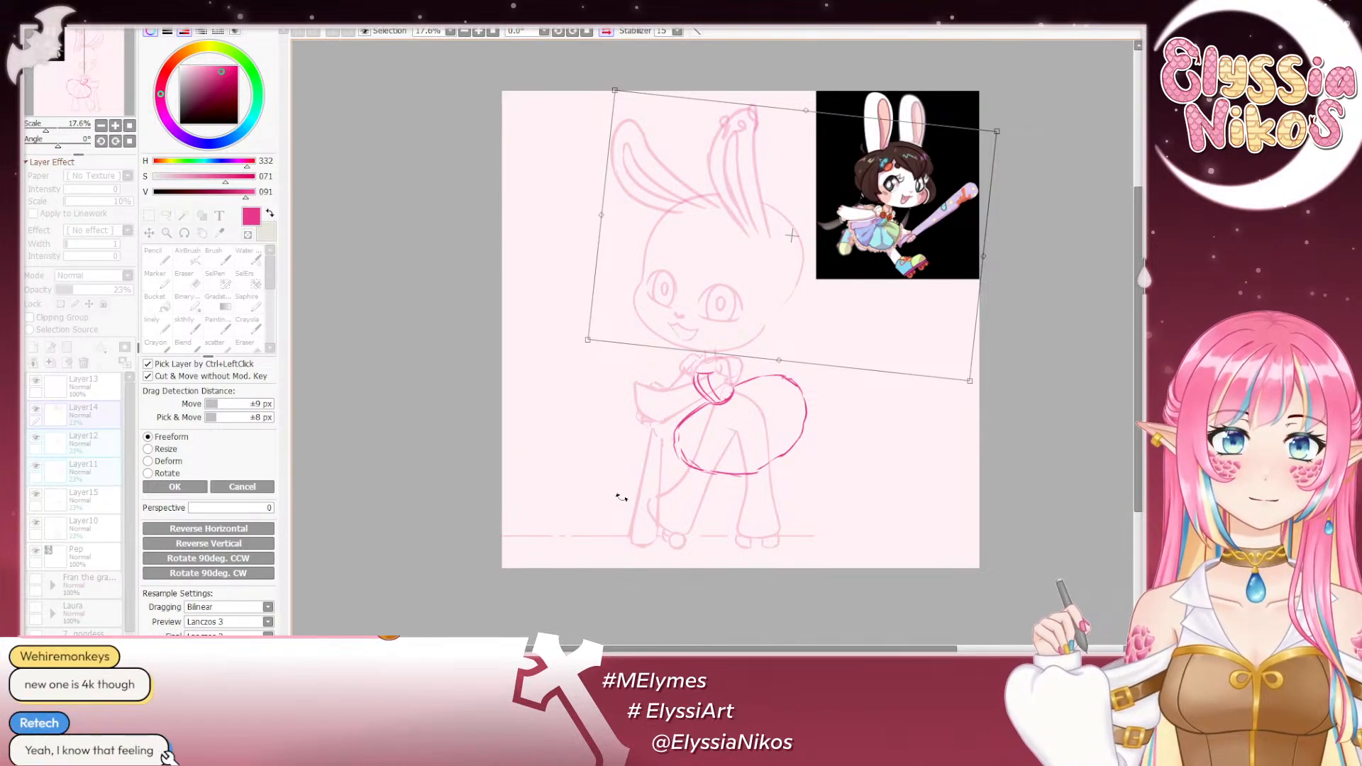
- Try stronger tilts of the head sketch in both directions
drag(914, 436, 976, 339)
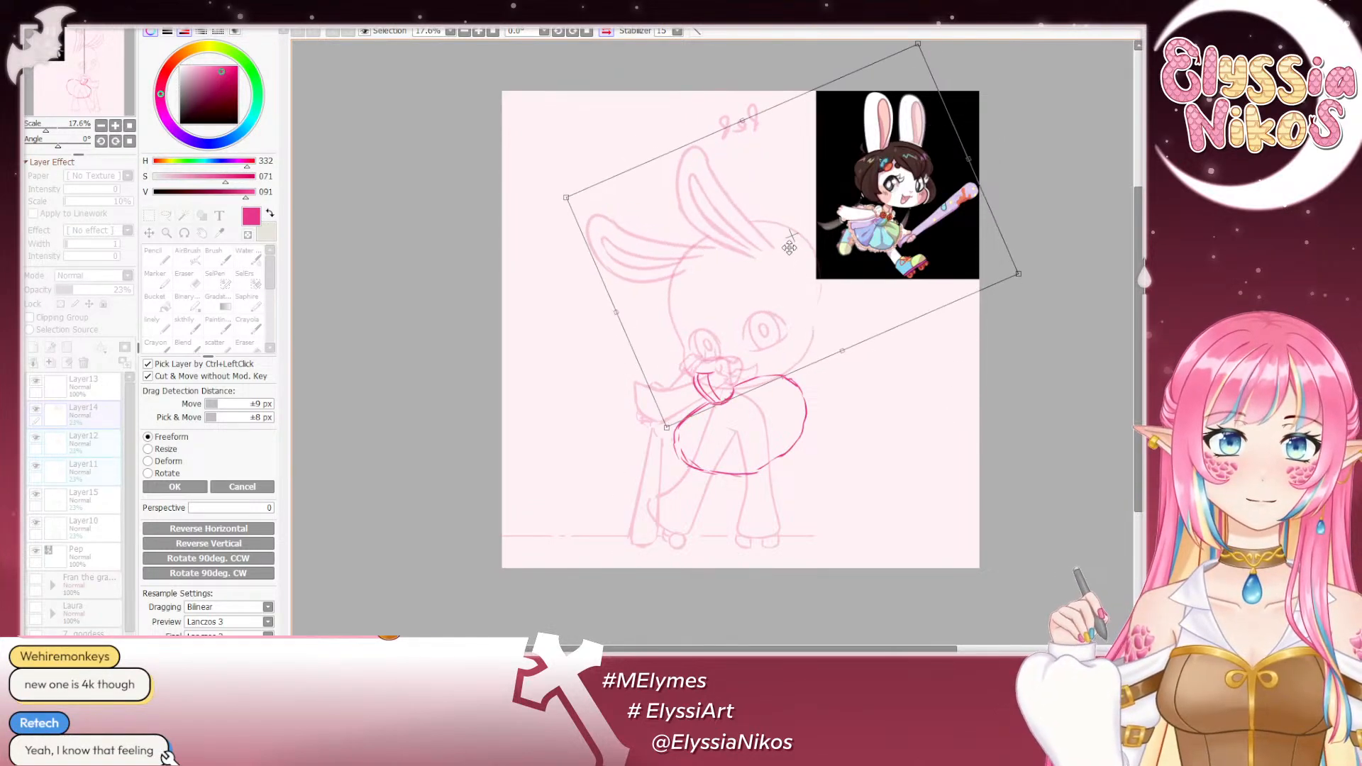
drag(795, 251, 727, 222)
drag(982, 369, 909, 375)
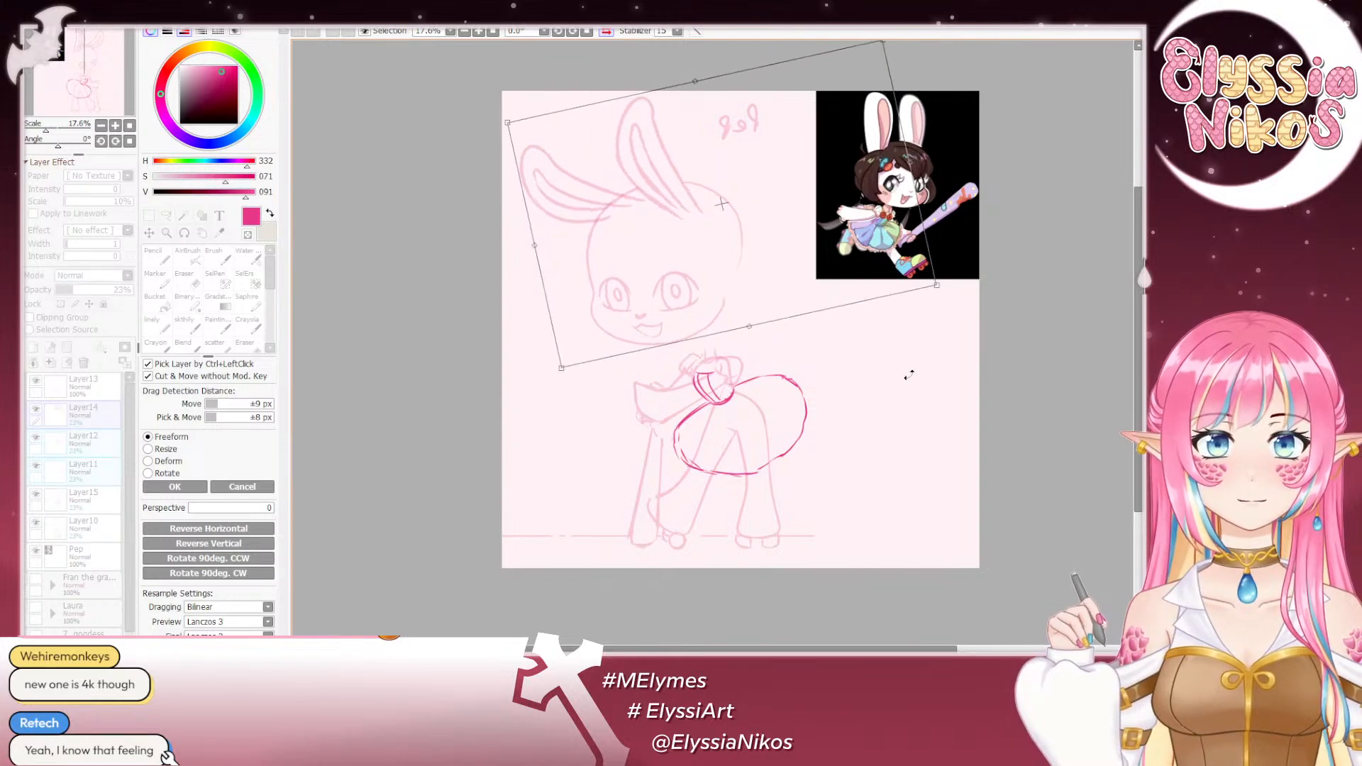
drag(711, 254, 743, 265)
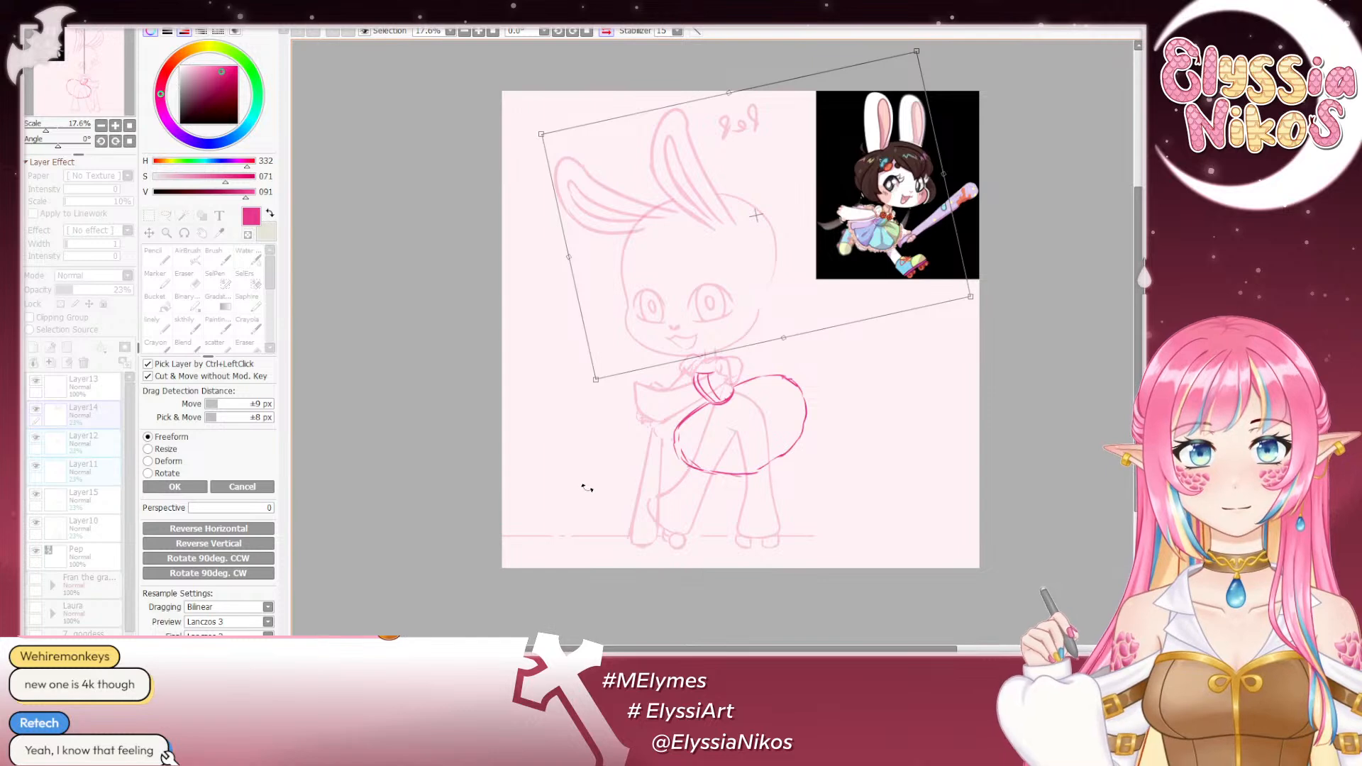
drag(925, 441, 810, 472)
drag(781, 262, 844, 302)
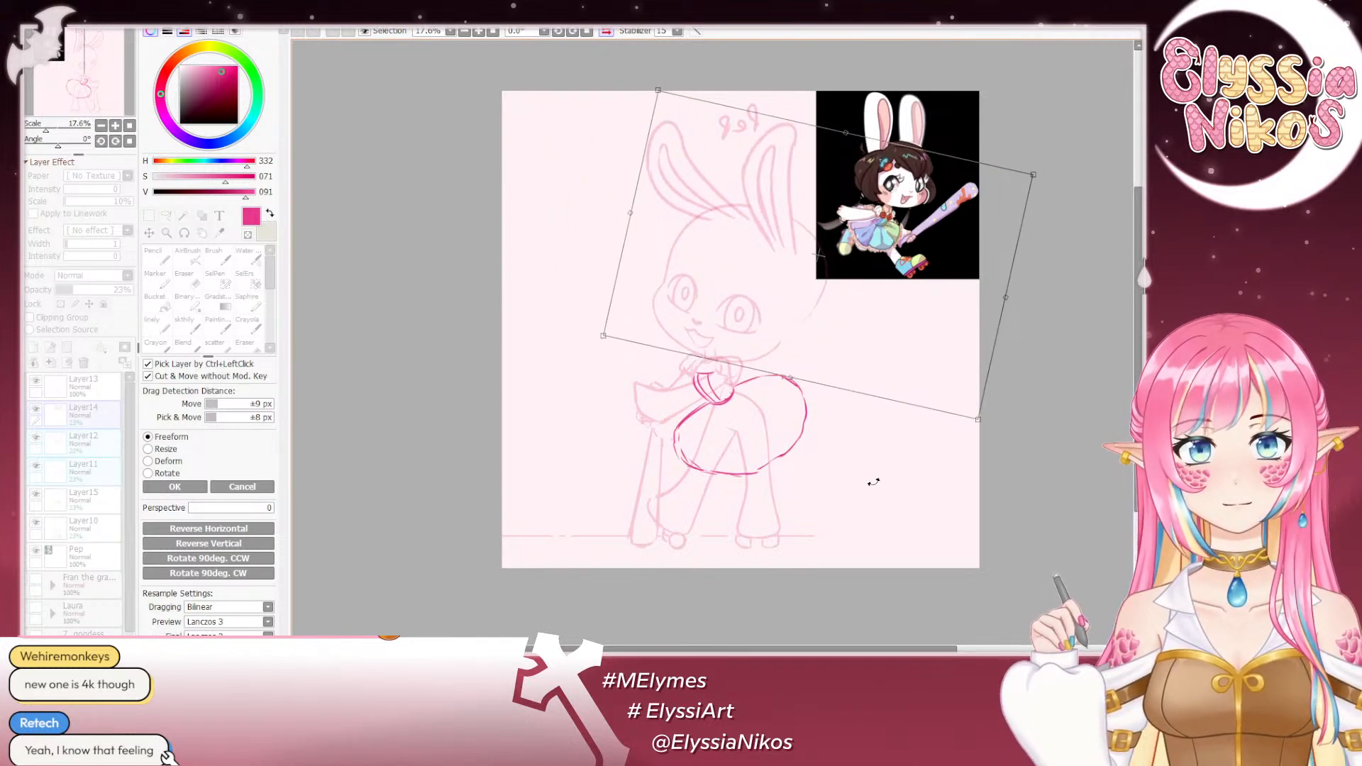
drag(873, 482, 924, 463)
drag(796, 283, 763, 255)
drag(898, 463, 864, 484)
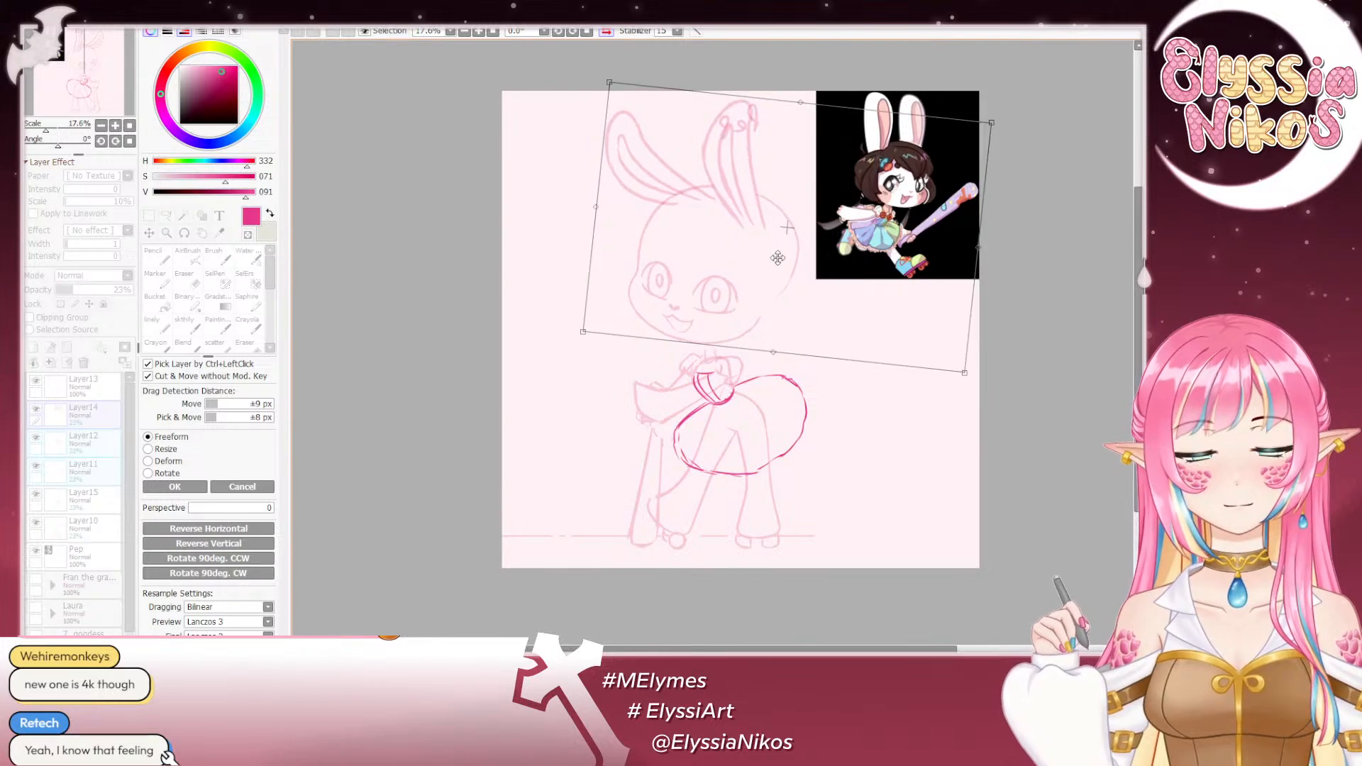
- Lower the head sketch onto the neck, ease its clockwise tilt slightly, apply the transform and make Layer14 the only selected layer
drag(778, 258, 795, 283)
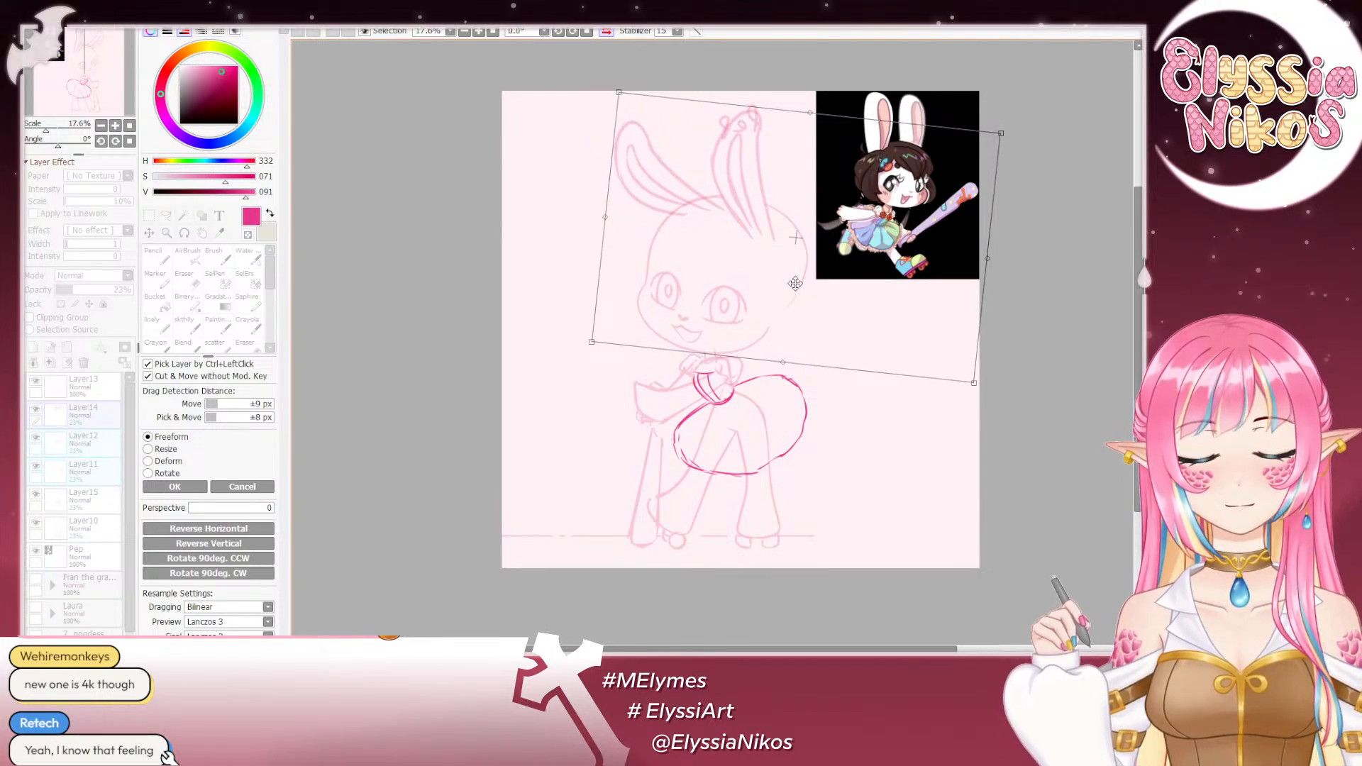
drag(803, 445, 807, 444)
drag(779, 294, 779, 290)
drag(781, 432, 783, 425)
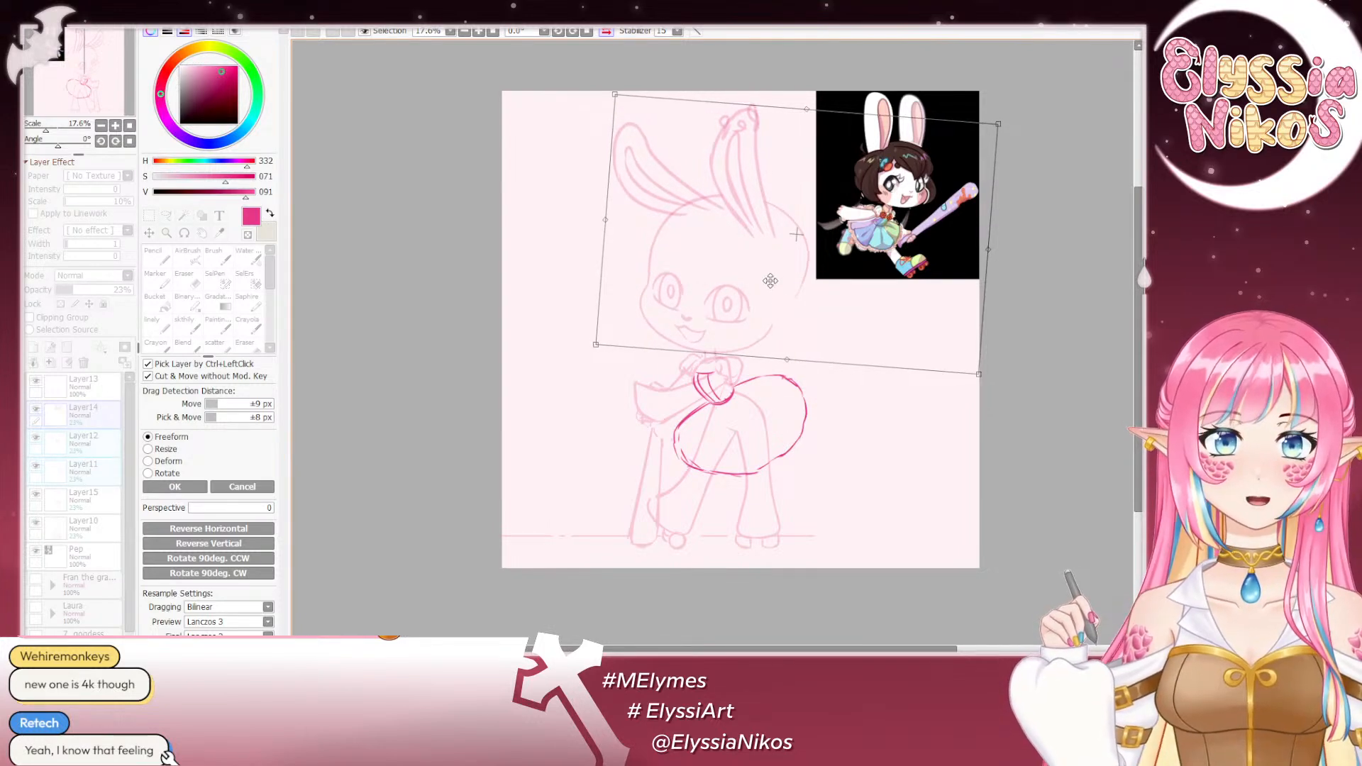
drag(771, 281, 770, 280)
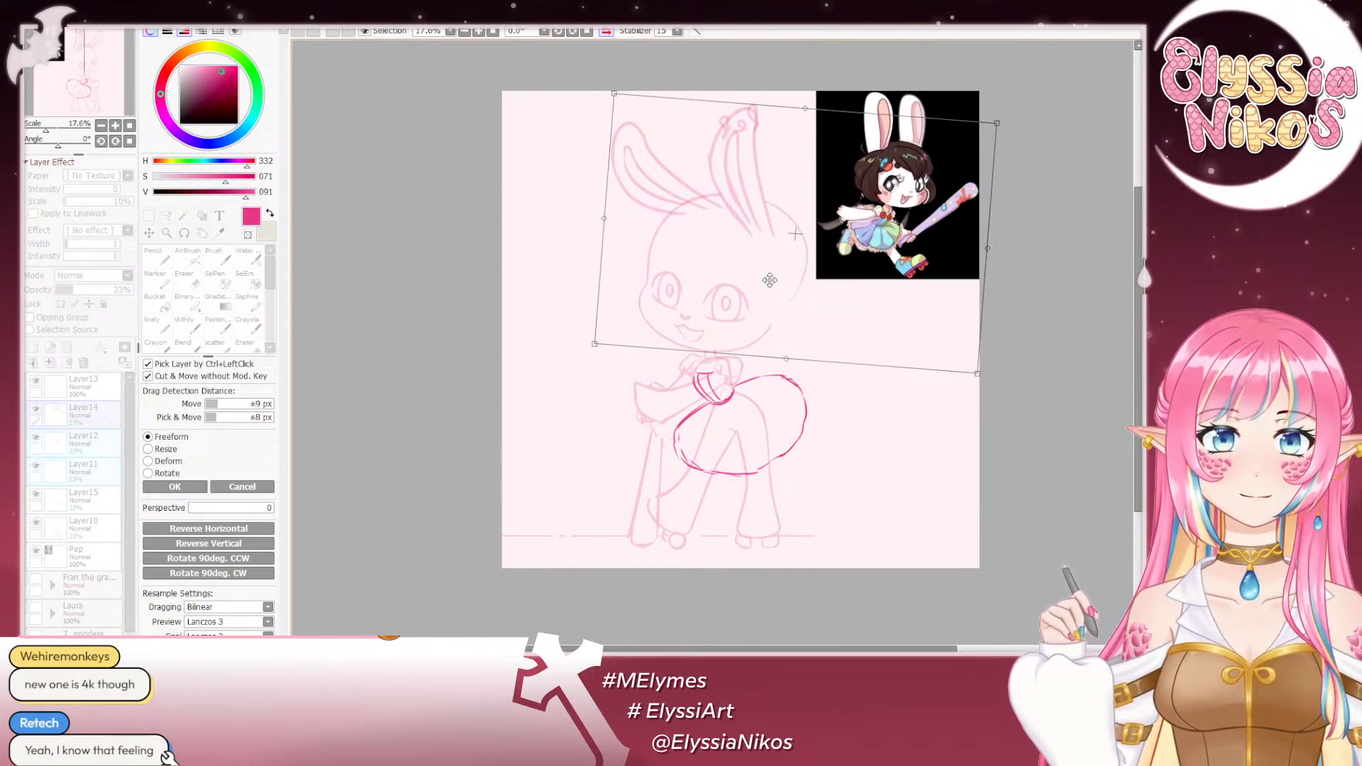
click(184, 489)
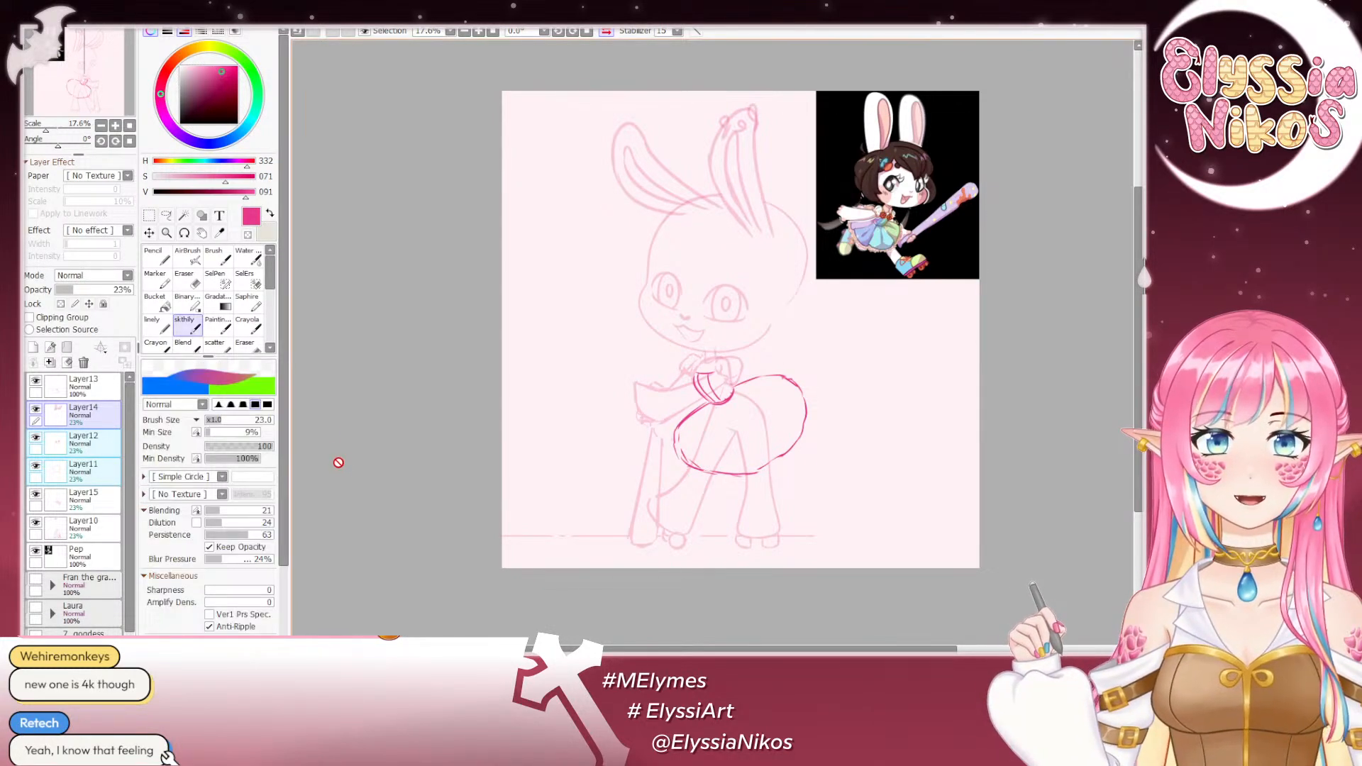
click(149, 215)
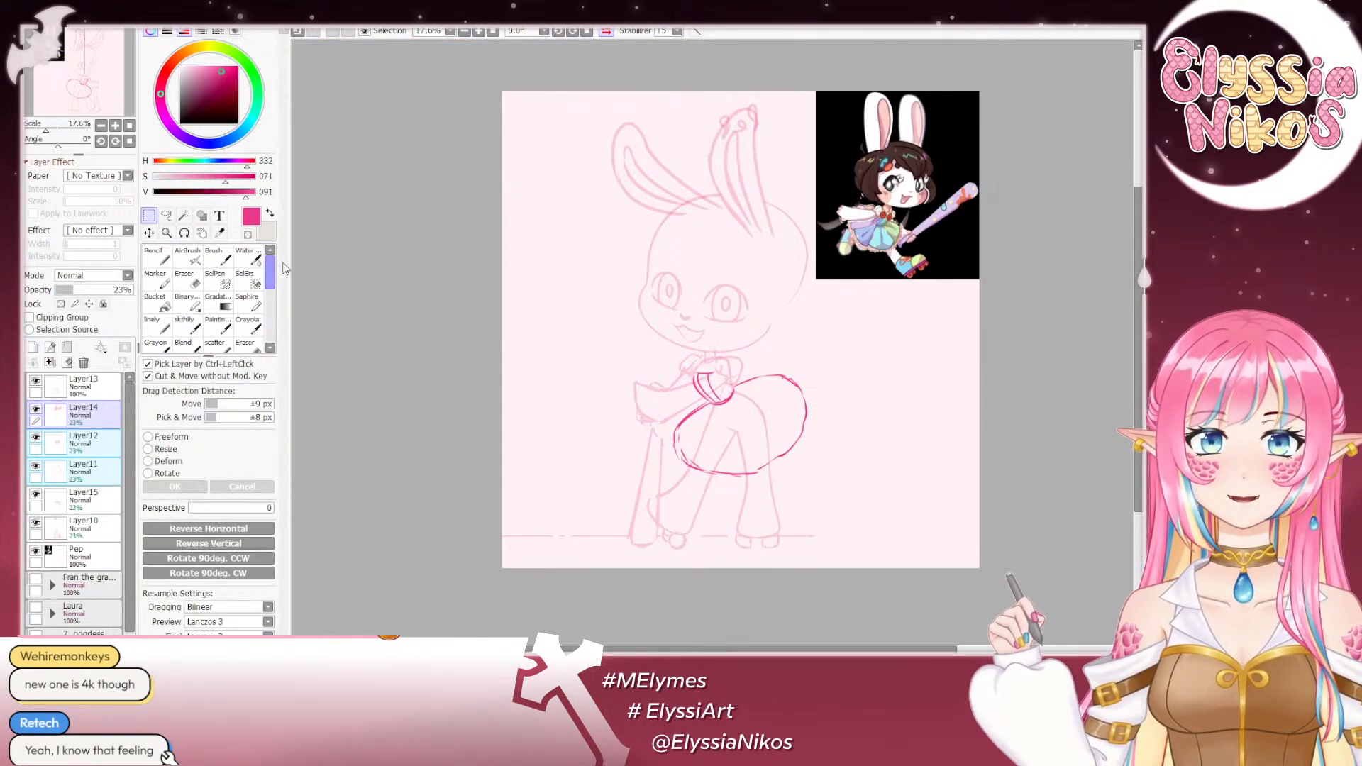
click(88, 411)
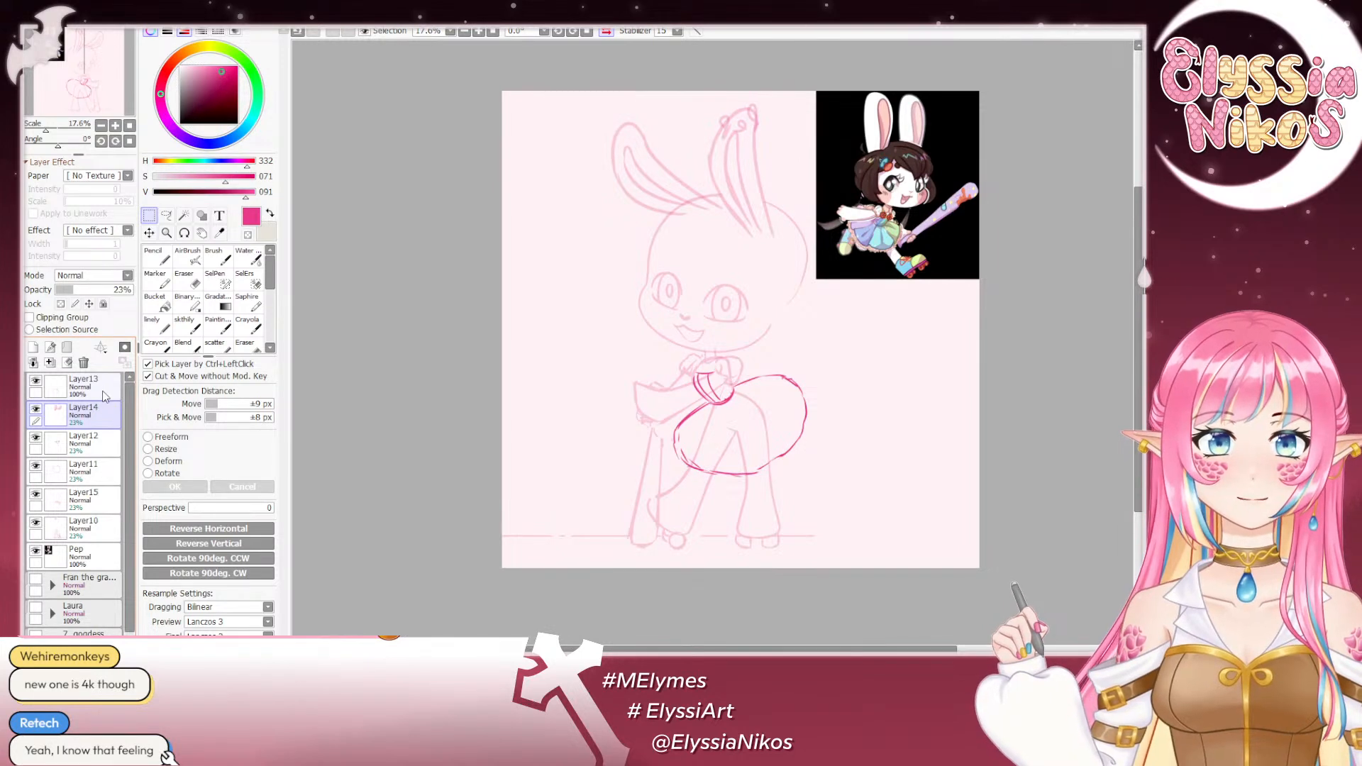
- Examine the reference character's dress and arms up close and compare them with the sketched bodice, sleeve and skirt
click(116, 127)
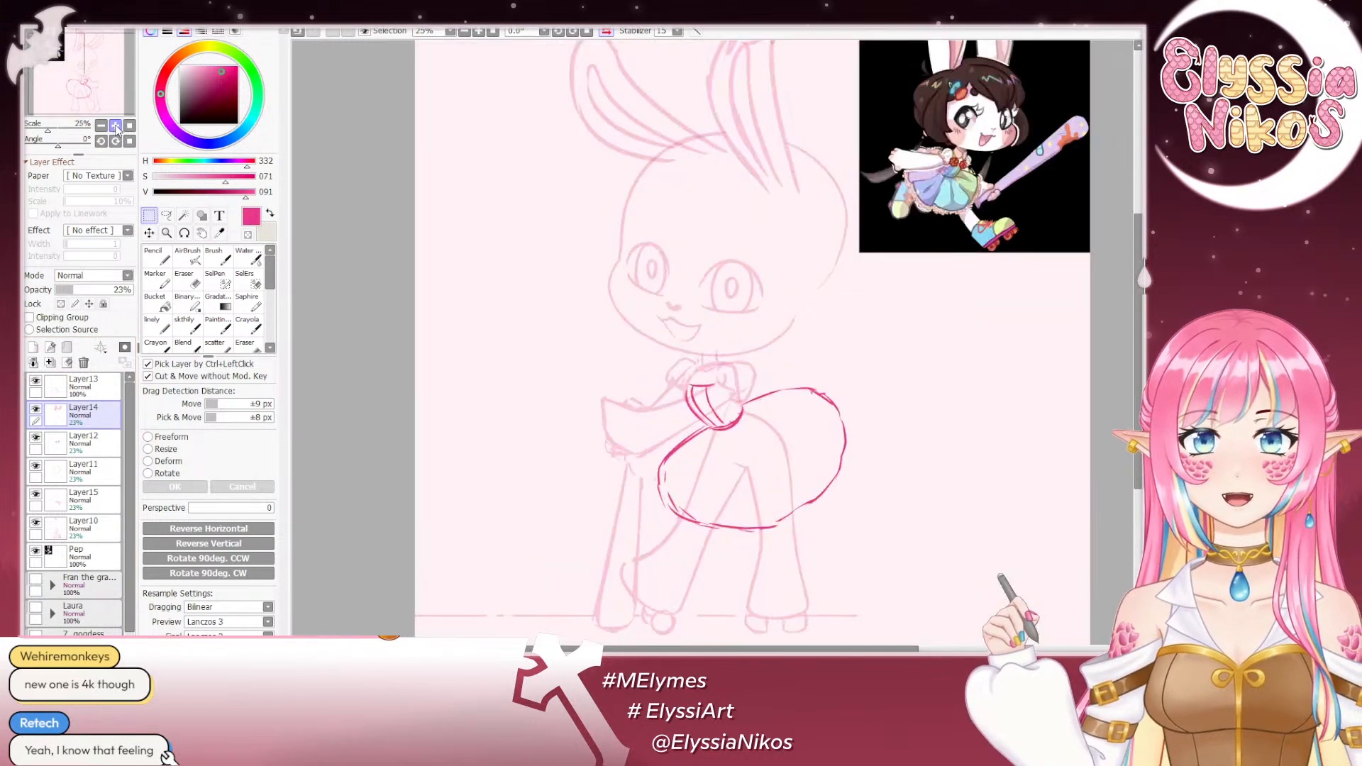
click(116, 126)
click(116, 126)
click(115, 127)
drag(905, 131, 736, 304)
drag(961, 99, 560, 413)
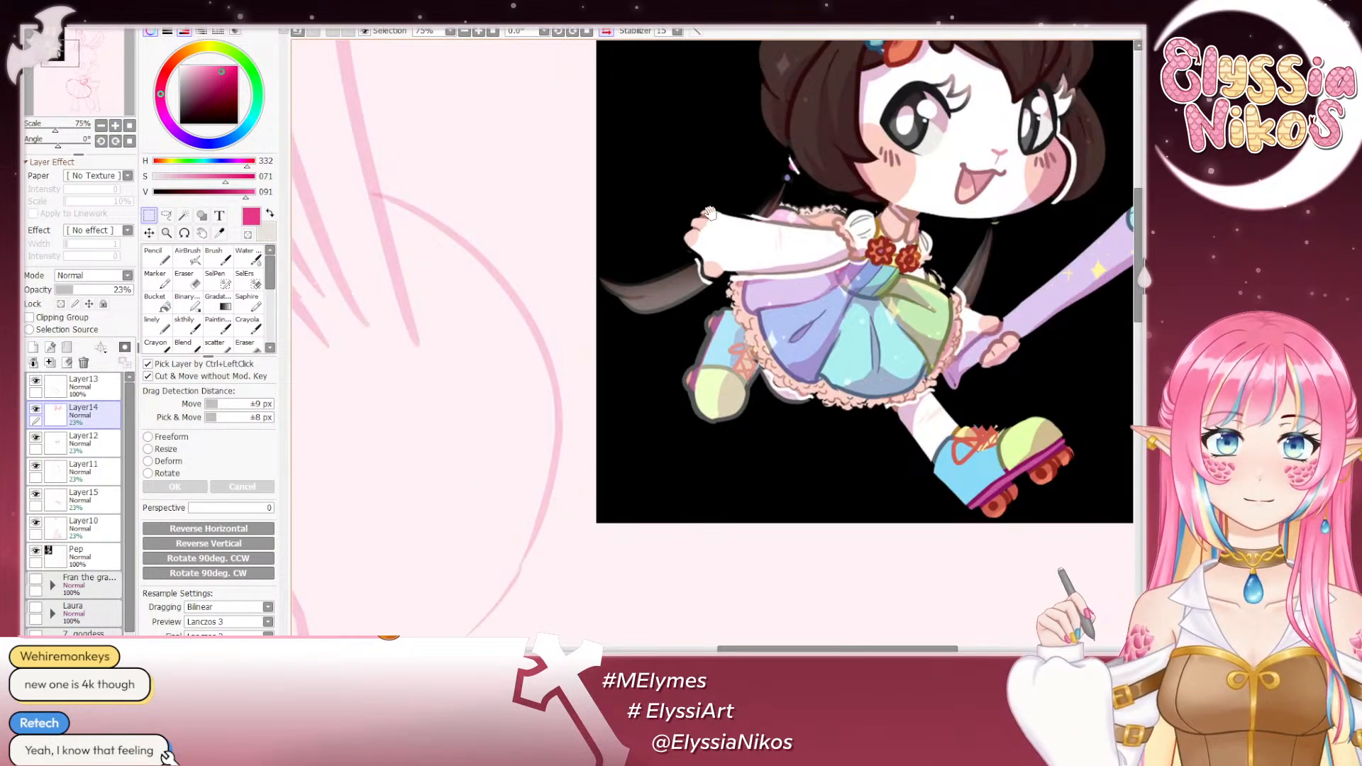
drag(722, 216, 712, 272)
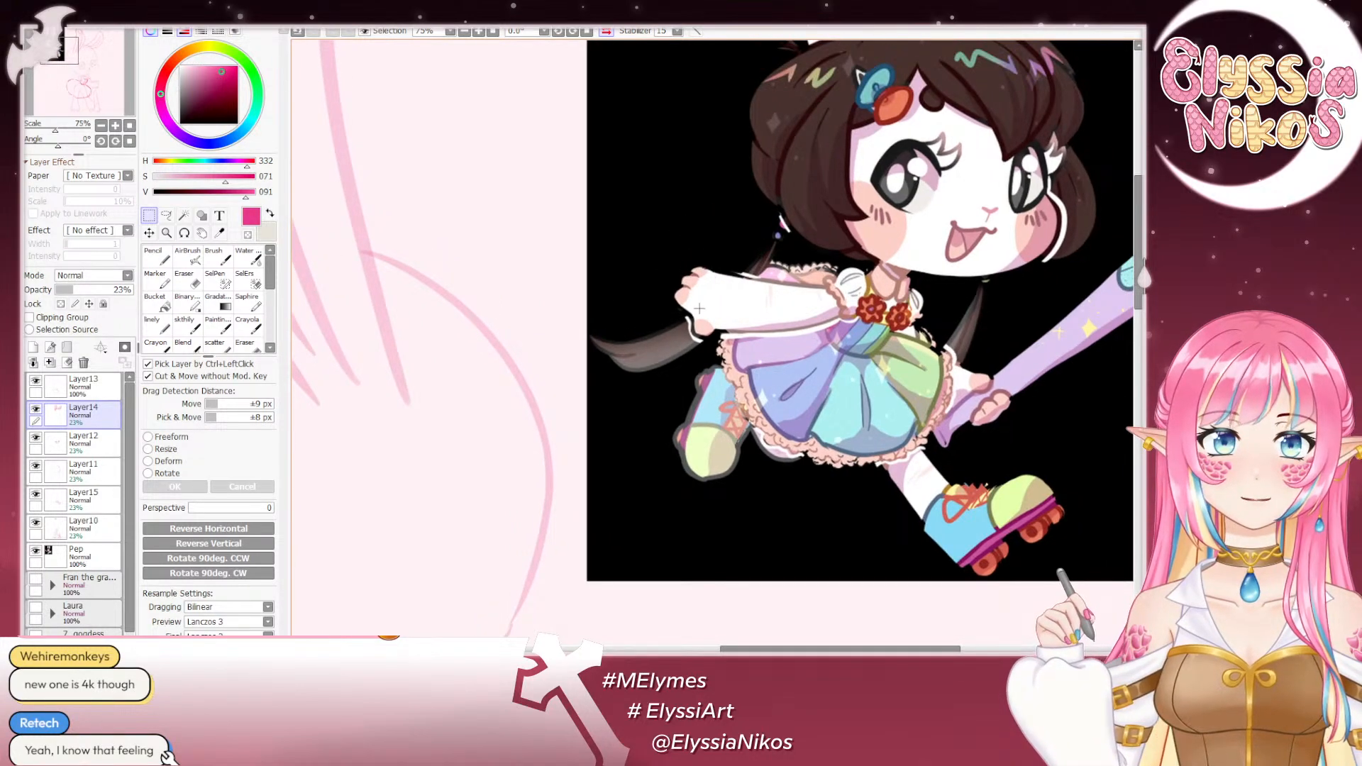
mouse_move(557, 436)
mouse_down()
mouse_move(599, 363)
mouse_move(822, 188)
mouse_up()
drag(641, 333, 861, 156)
drag(527, 386, 733, 94)
drag(545, 357, 522, 248)
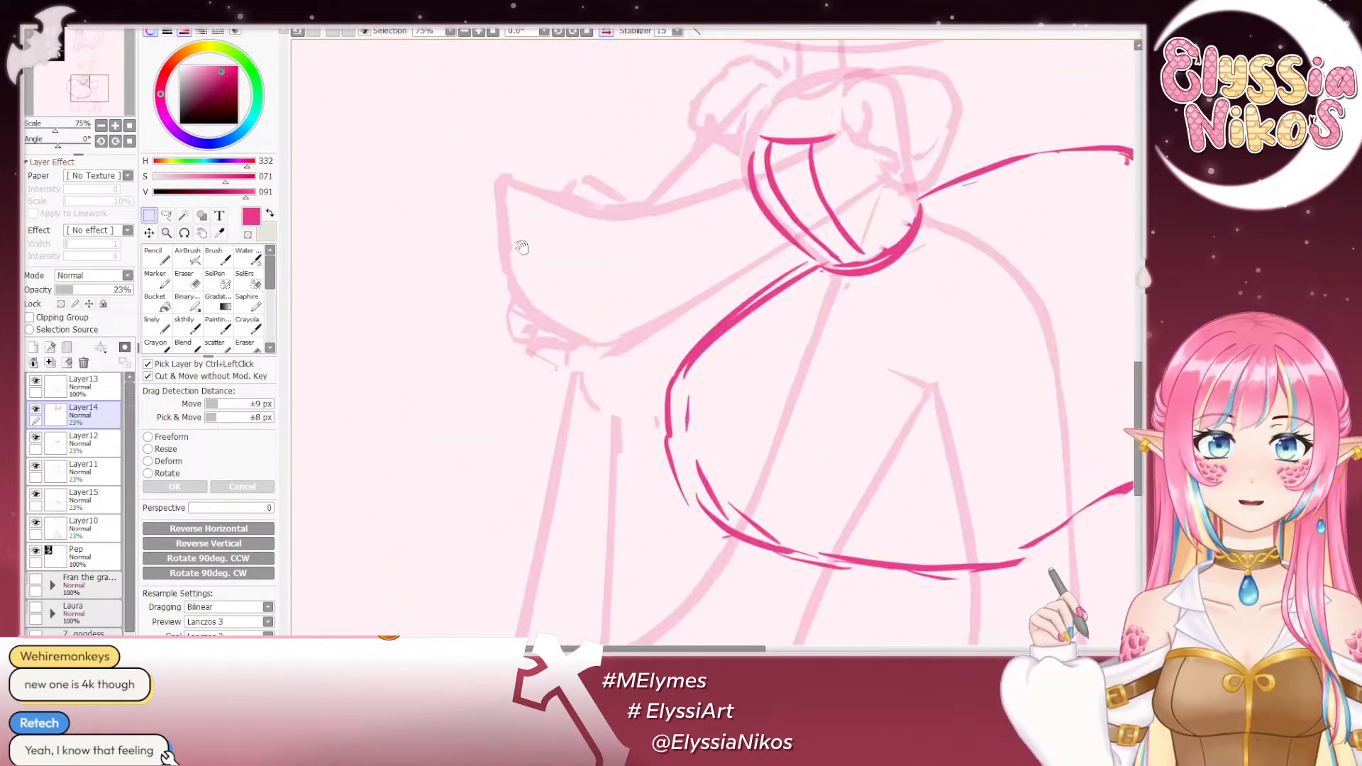
click(102, 126)
click(102, 126)
click(102, 126)
click(102, 126)
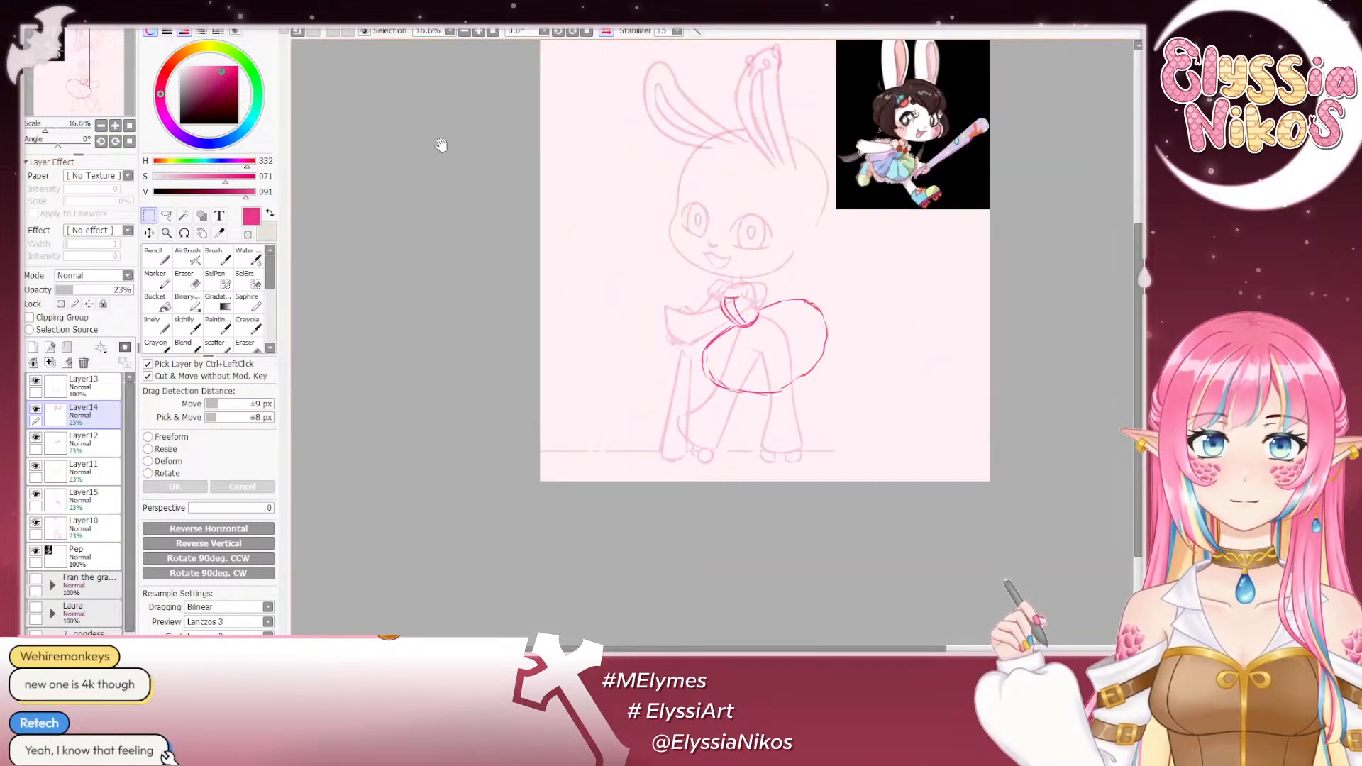
- Mirror the canvas view and raise the opacity of Layer14, Layer12, Layer11, Layer15 and Layer10 together to 100%
drag(560, 155, 425, 191)
click(607, 31)
drag(732, 125, 544, 146)
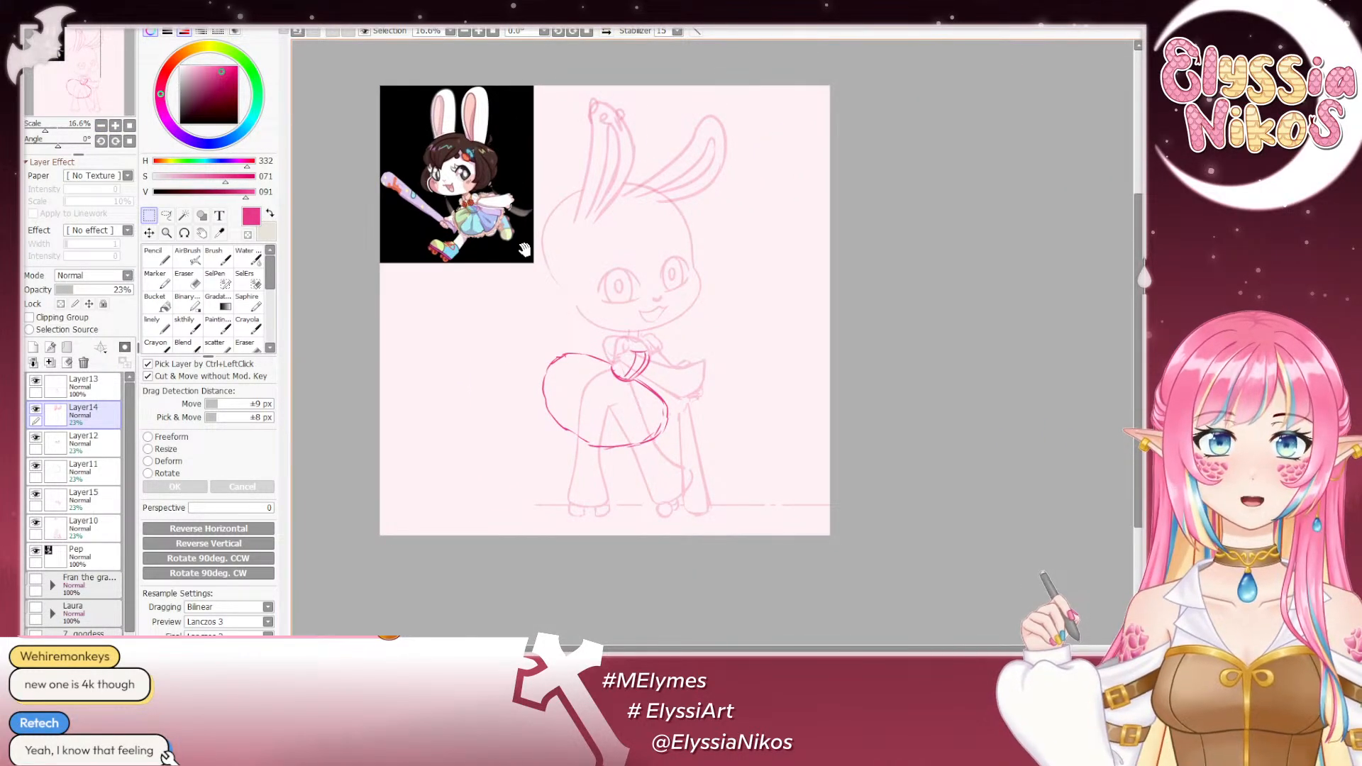
click(166, 215)
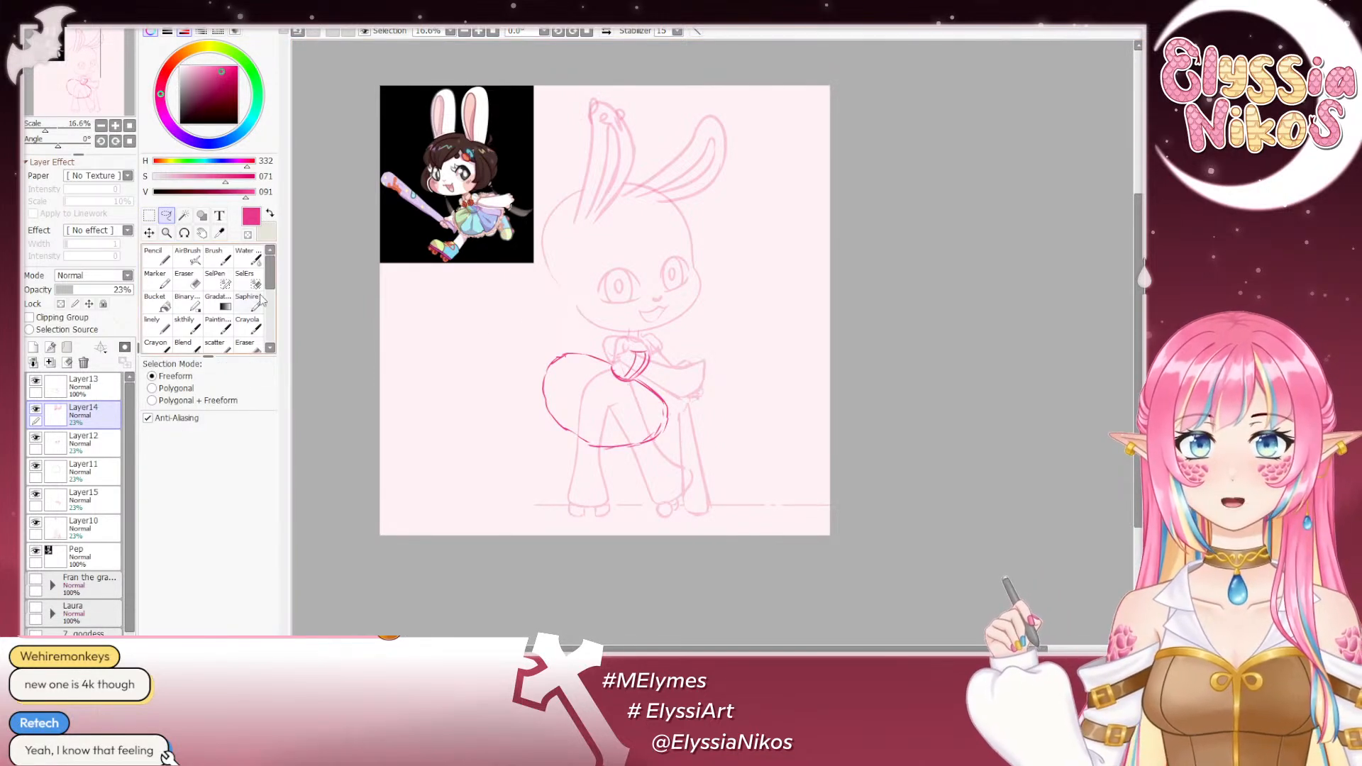
shift+click(83, 528)
drag(110, 290, 134, 288)
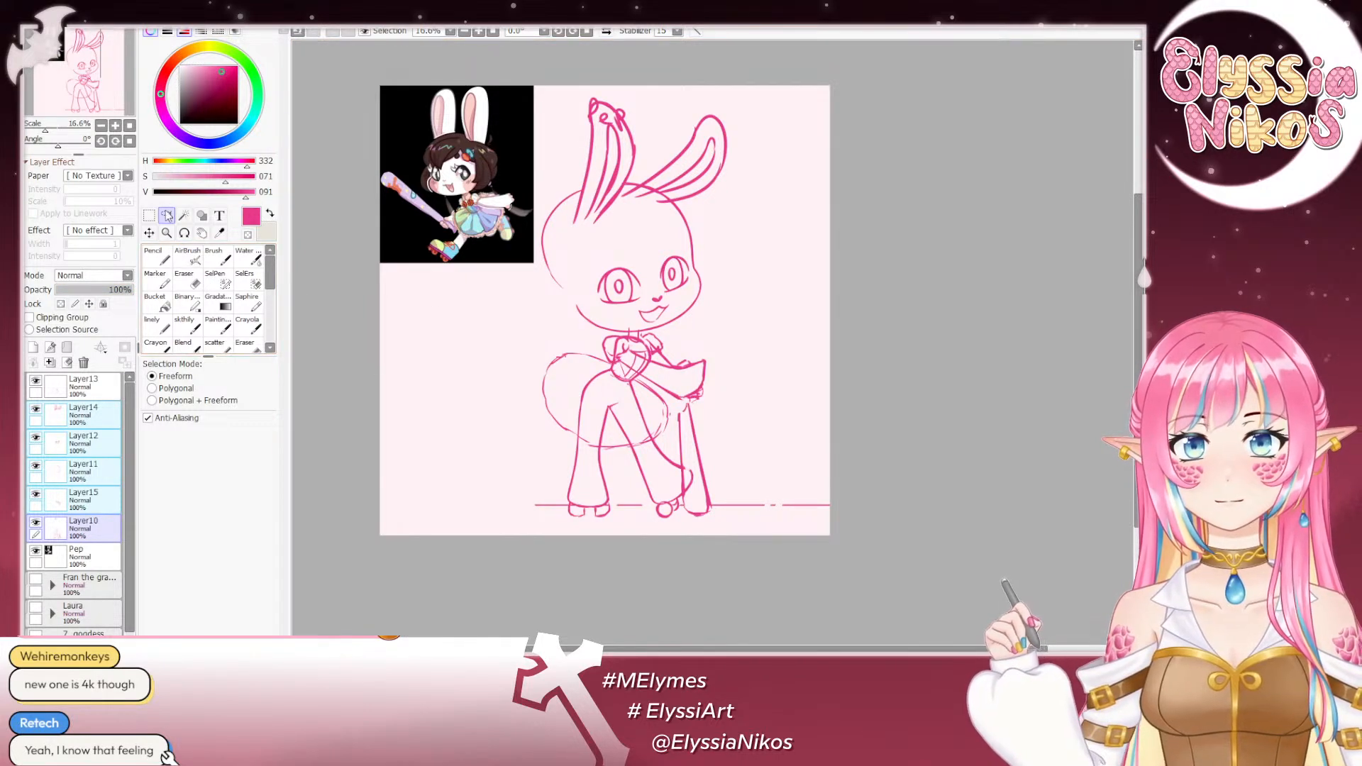
- Lasso the mouth in the sketch and adjust its placement slightly below the nose with a freeform transform
click(115, 126)
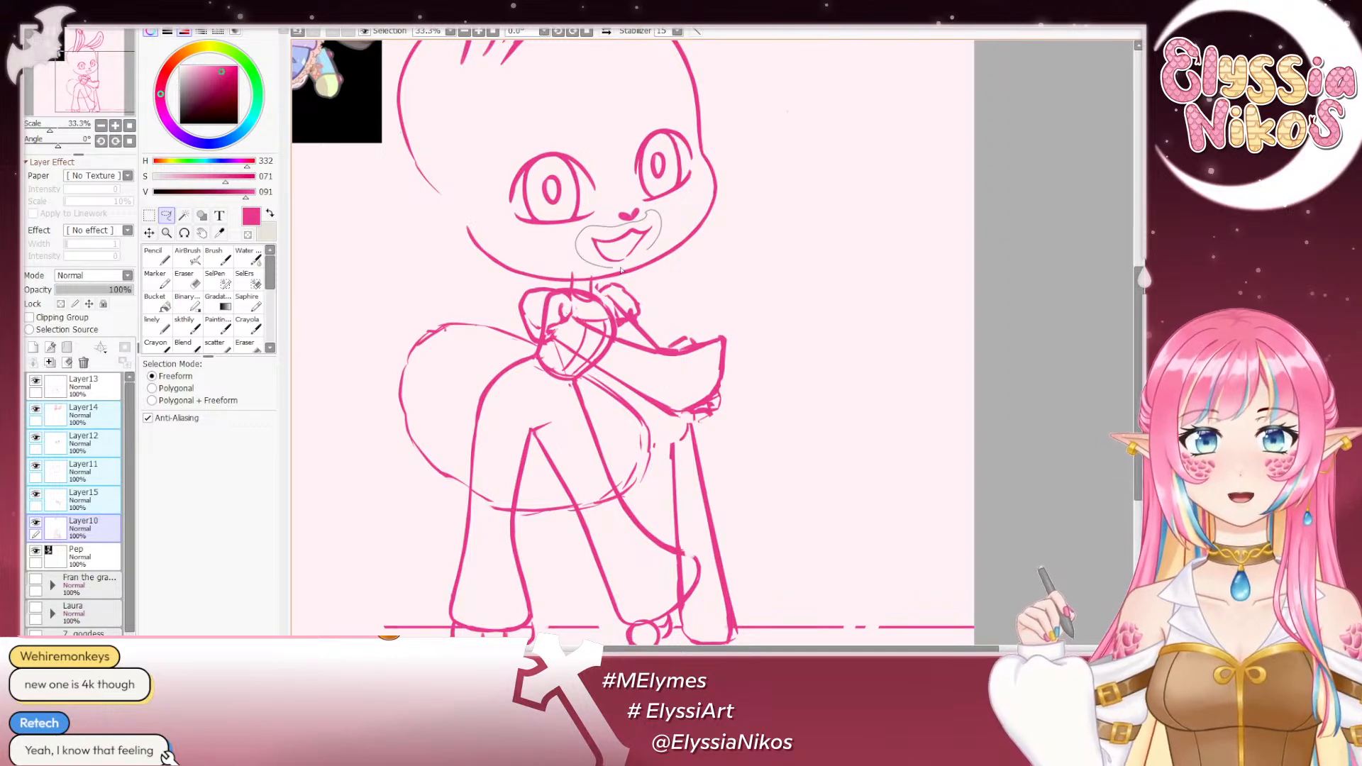
drag(620, 270, 654, 245)
key(ctrl+t)
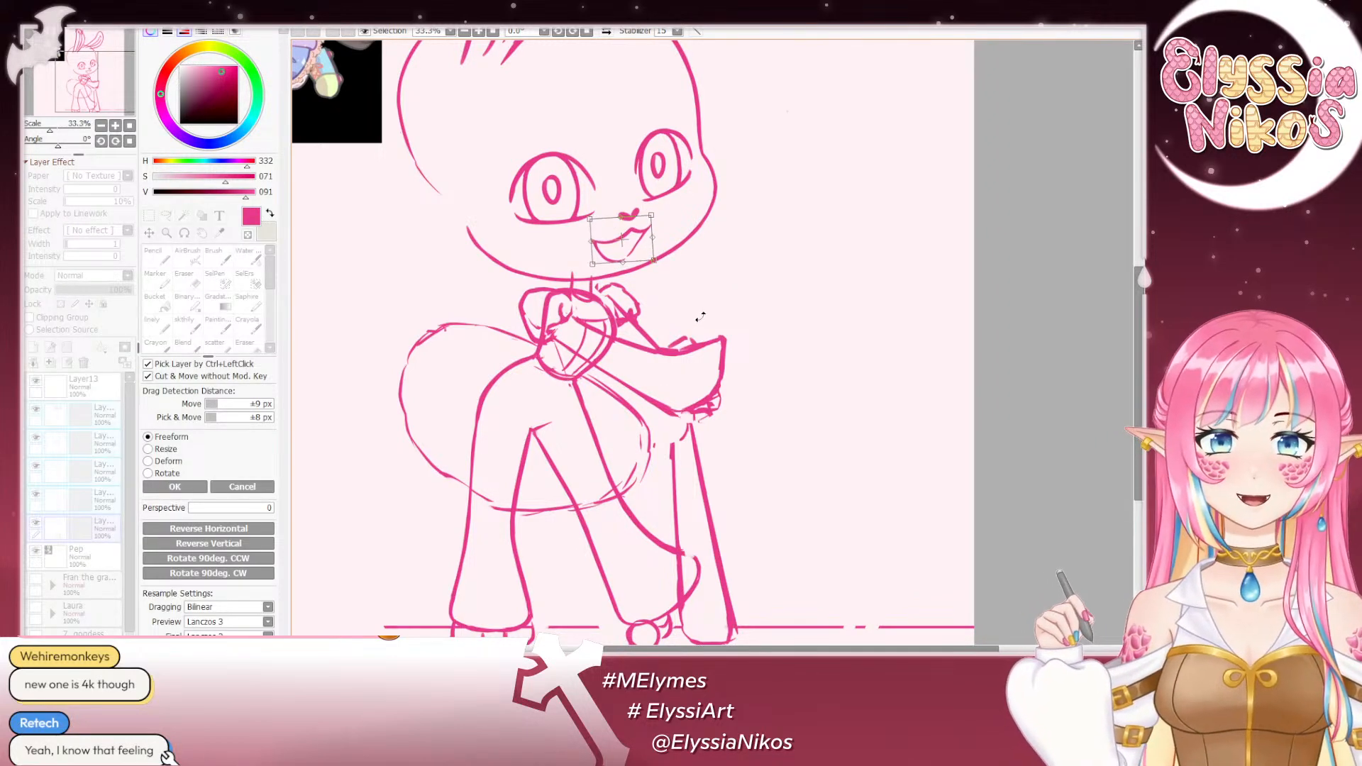
click(175, 487)
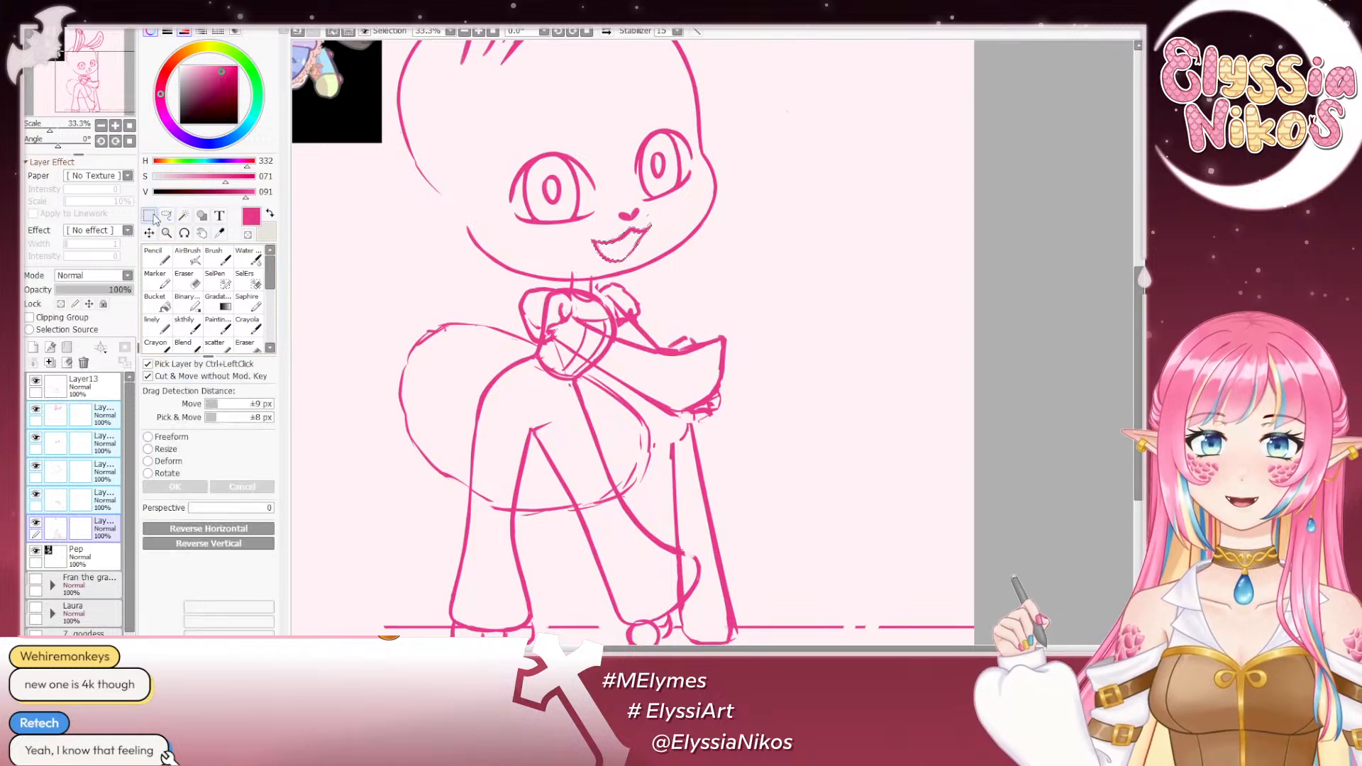
- Check Layer10's contents by toggling its visibility and erase the stray loops around the upright ear's tip with the eraser at size 262
click(102, 125)
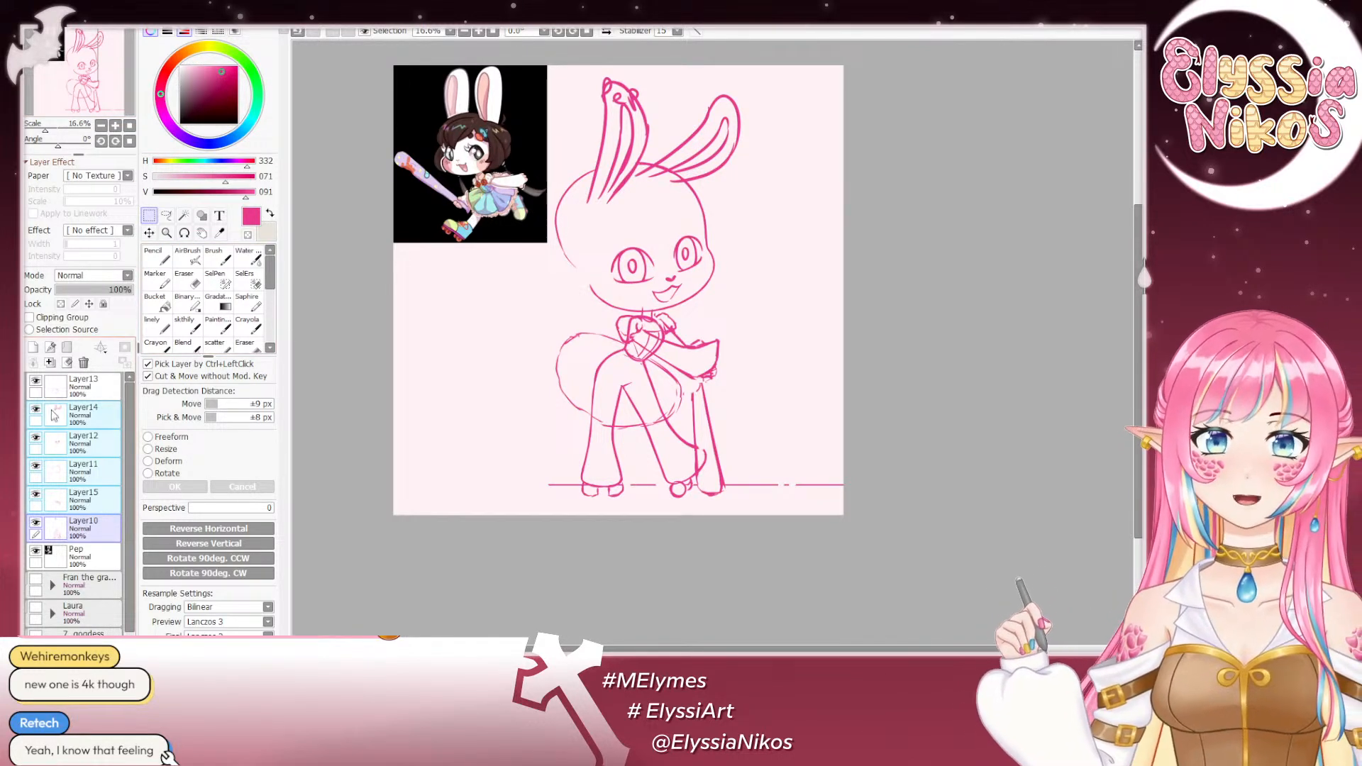
click(34, 527)
click(106, 521)
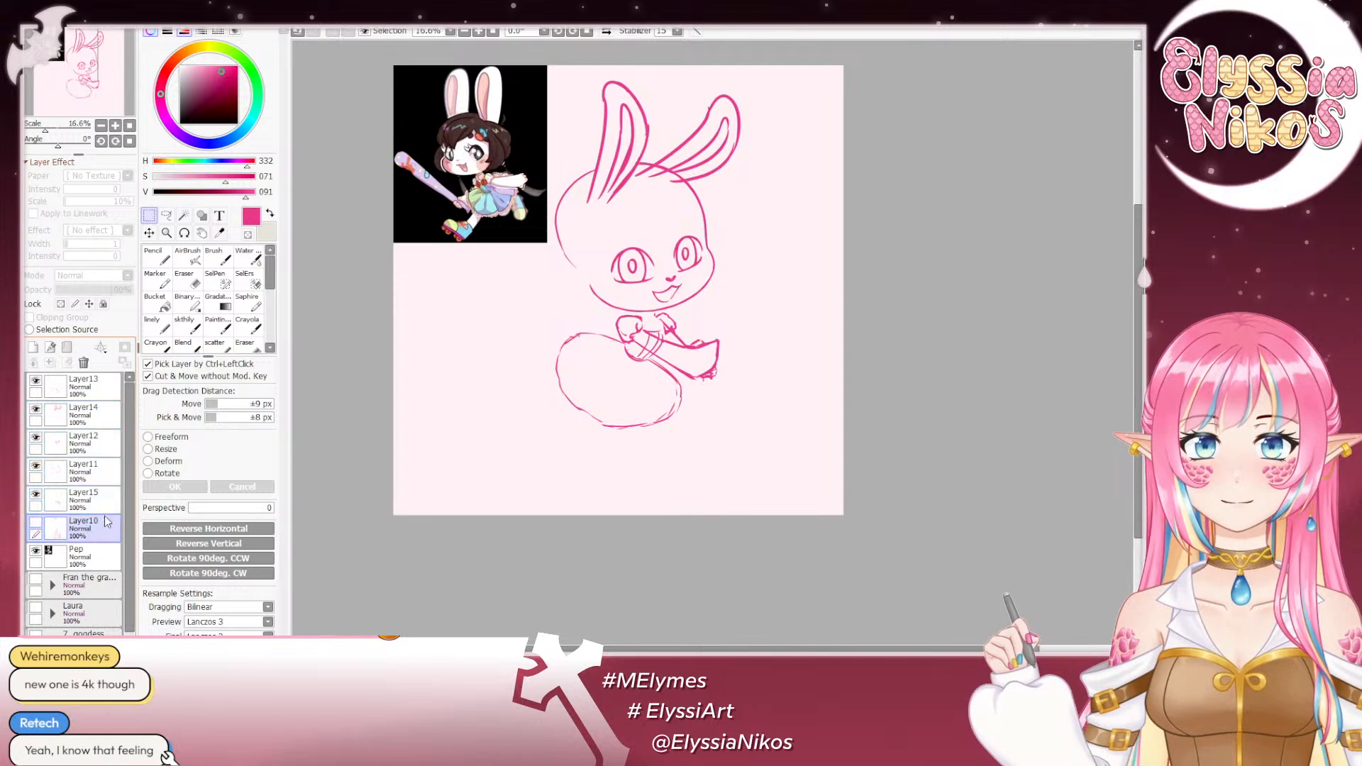
click(36, 523)
click(192, 273)
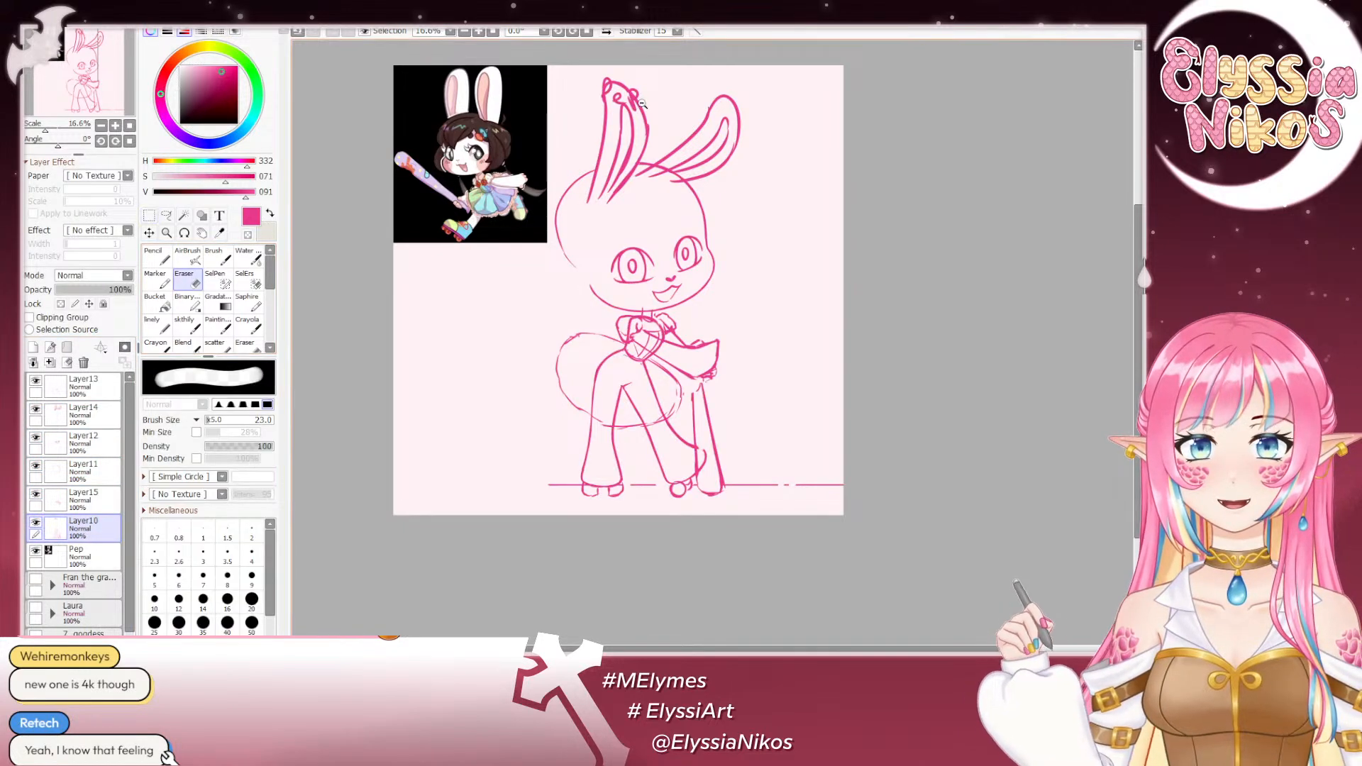
scroll(615, 102, up, 10)
click(100, 126)
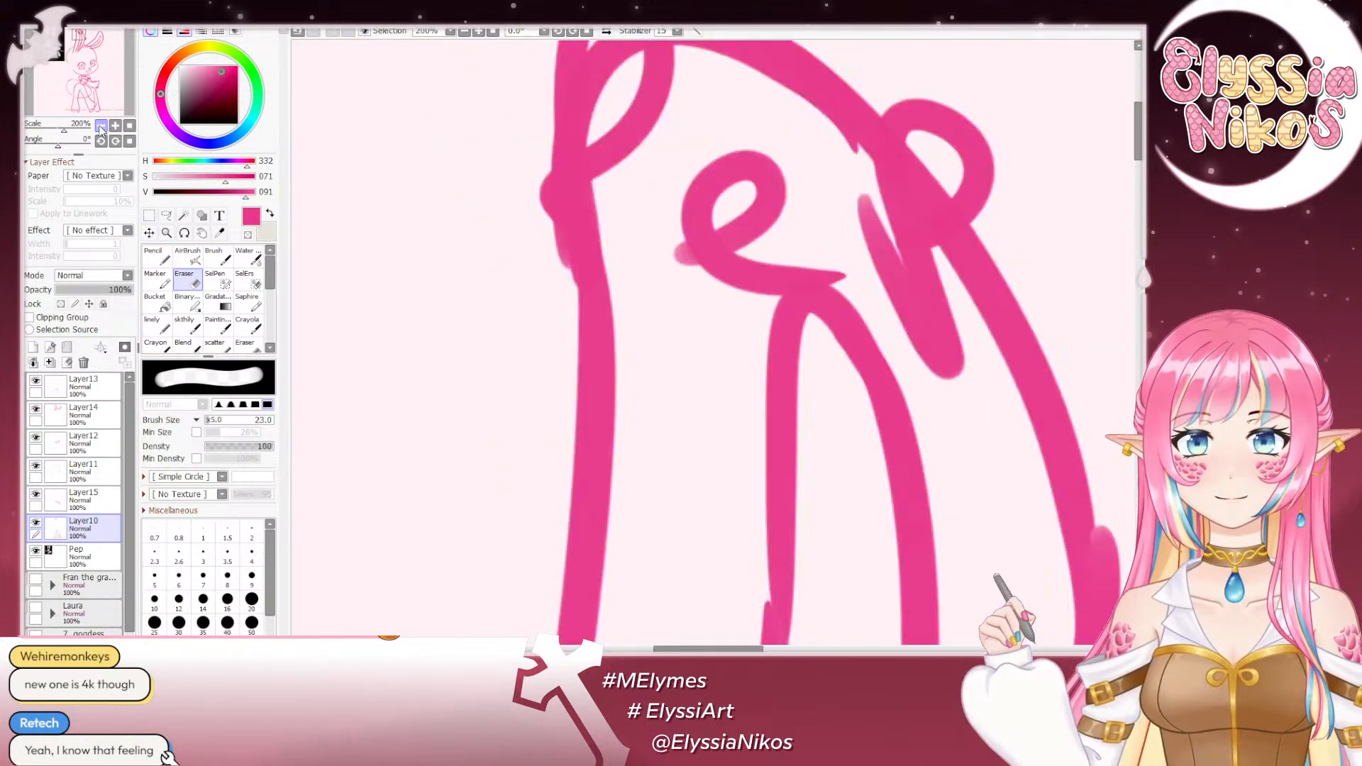
click(101, 125)
click(100, 127)
click(101, 126)
click(101, 127)
mouse_move(738, 319)
mouse_down()
mouse_move(749, 321)
mouse_move(710, 320)
mouse_up()
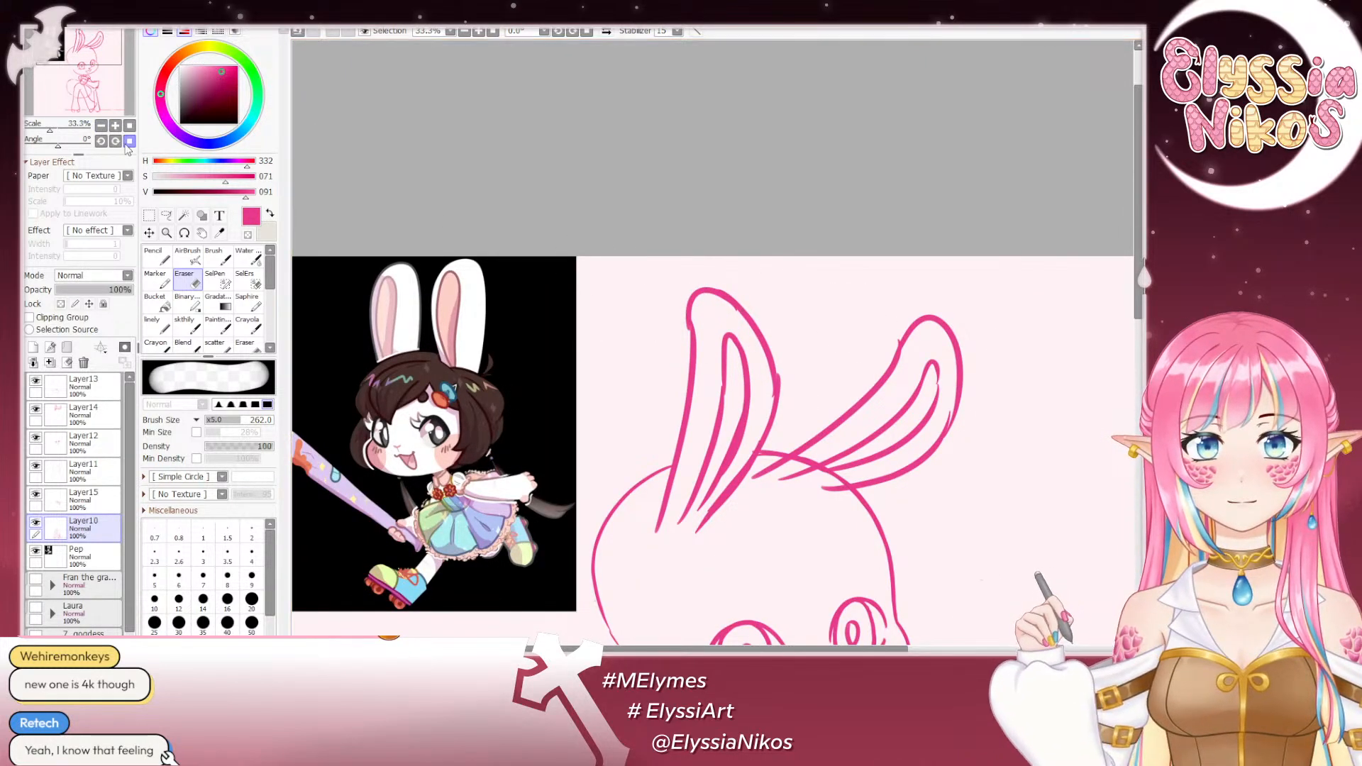
- Compare the whole figure's pose in mirrored and unmirrored views, checking the head's balance over the body
click(101, 125)
click(101, 125)
click(101, 125)
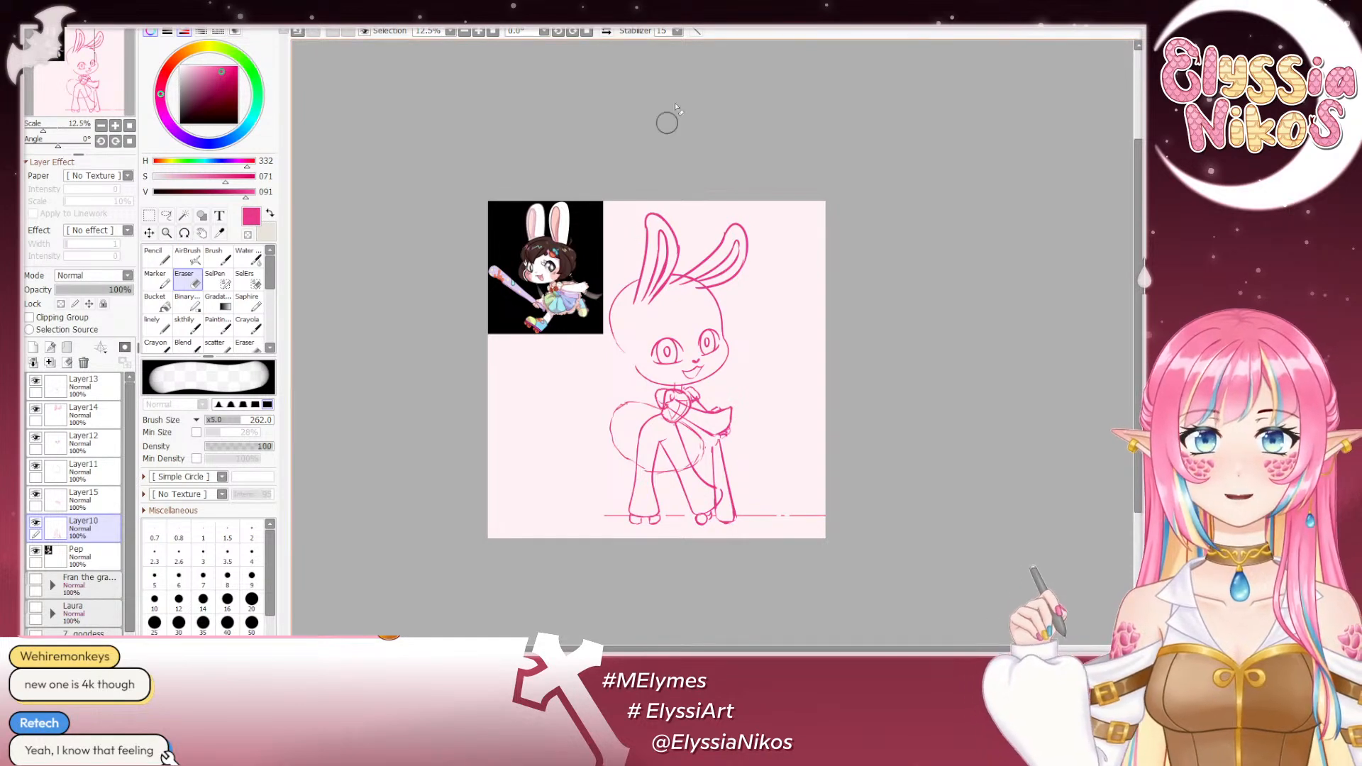
click(606, 32)
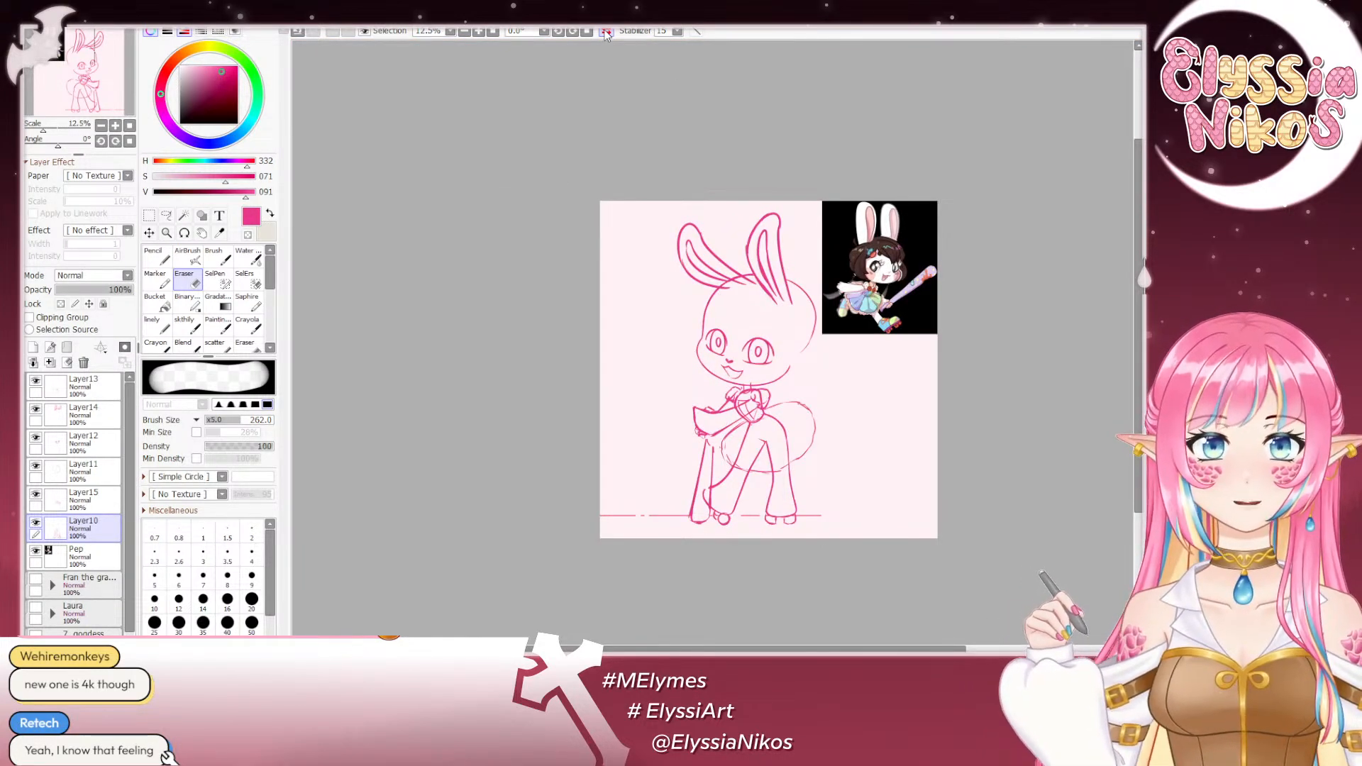
click(607, 32)
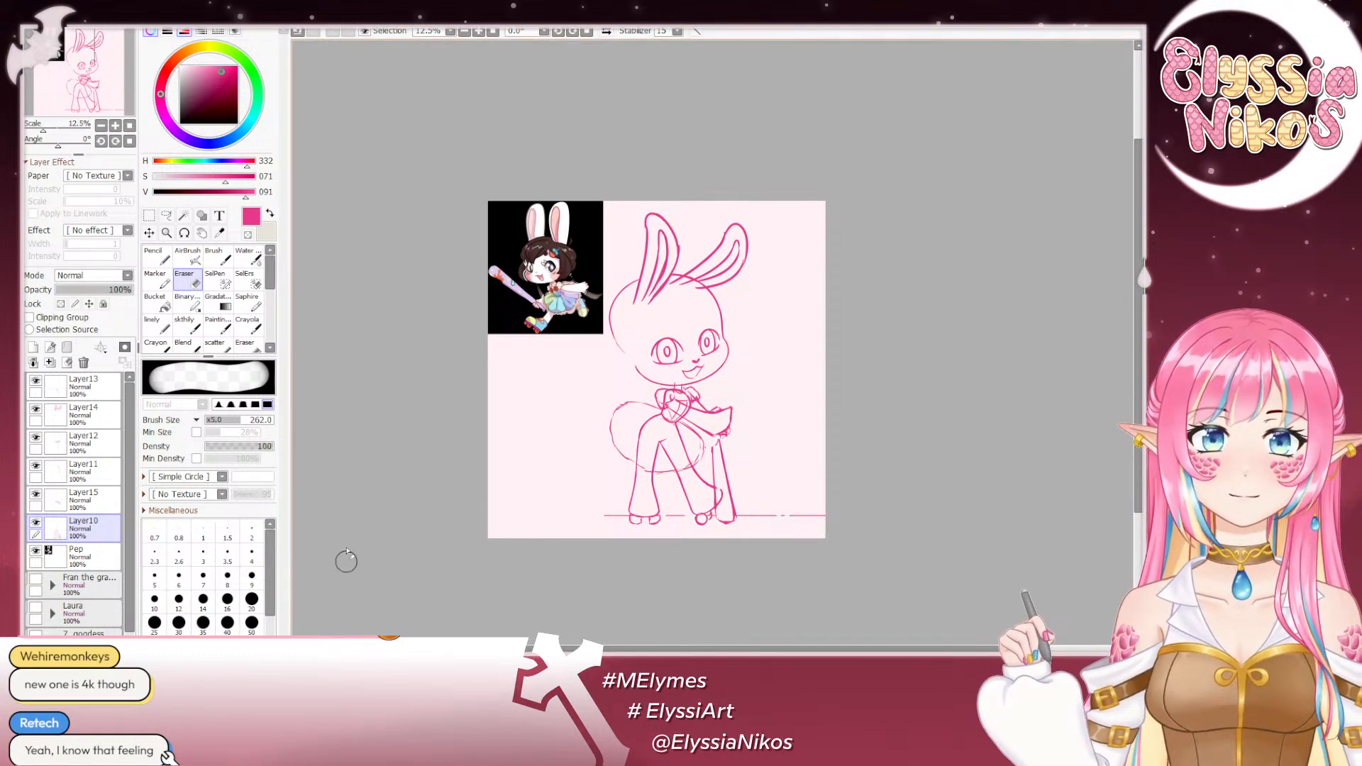
click(607, 32)
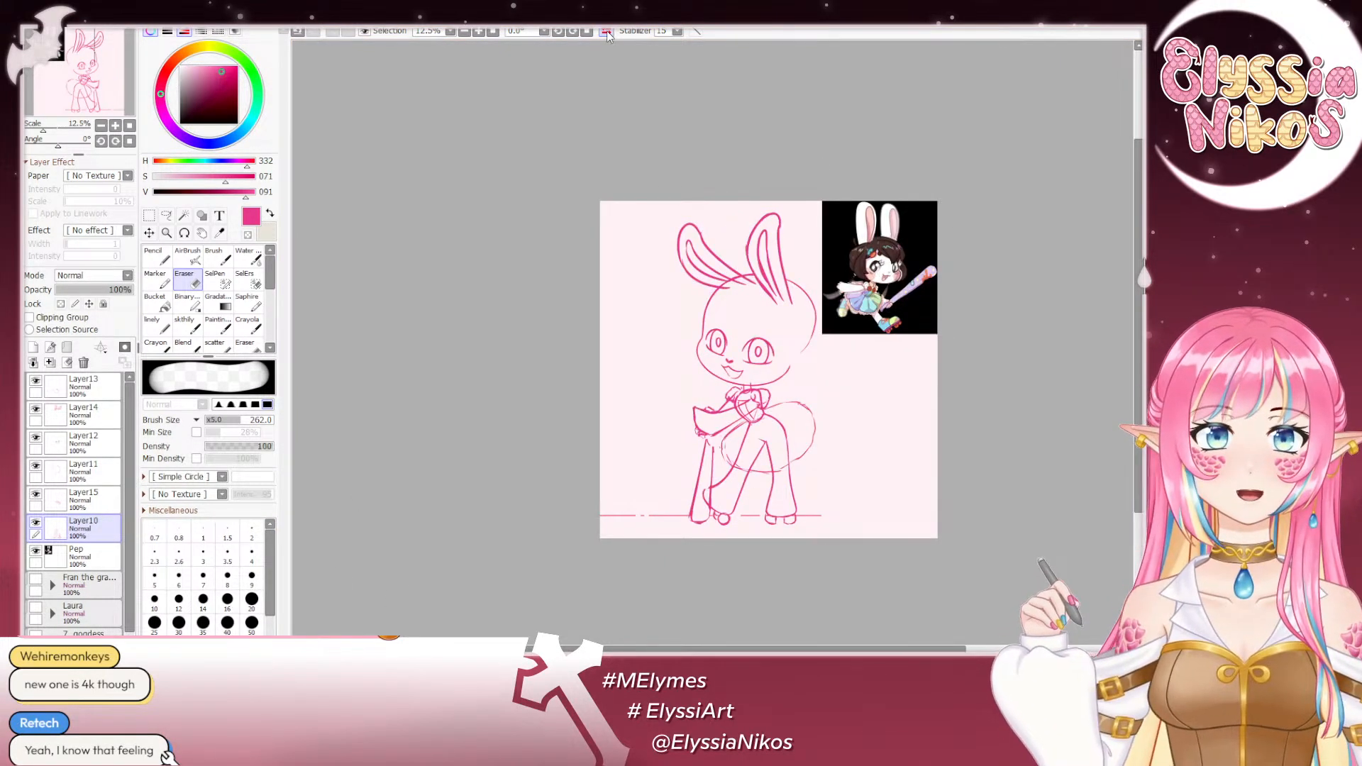
click(607, 32)
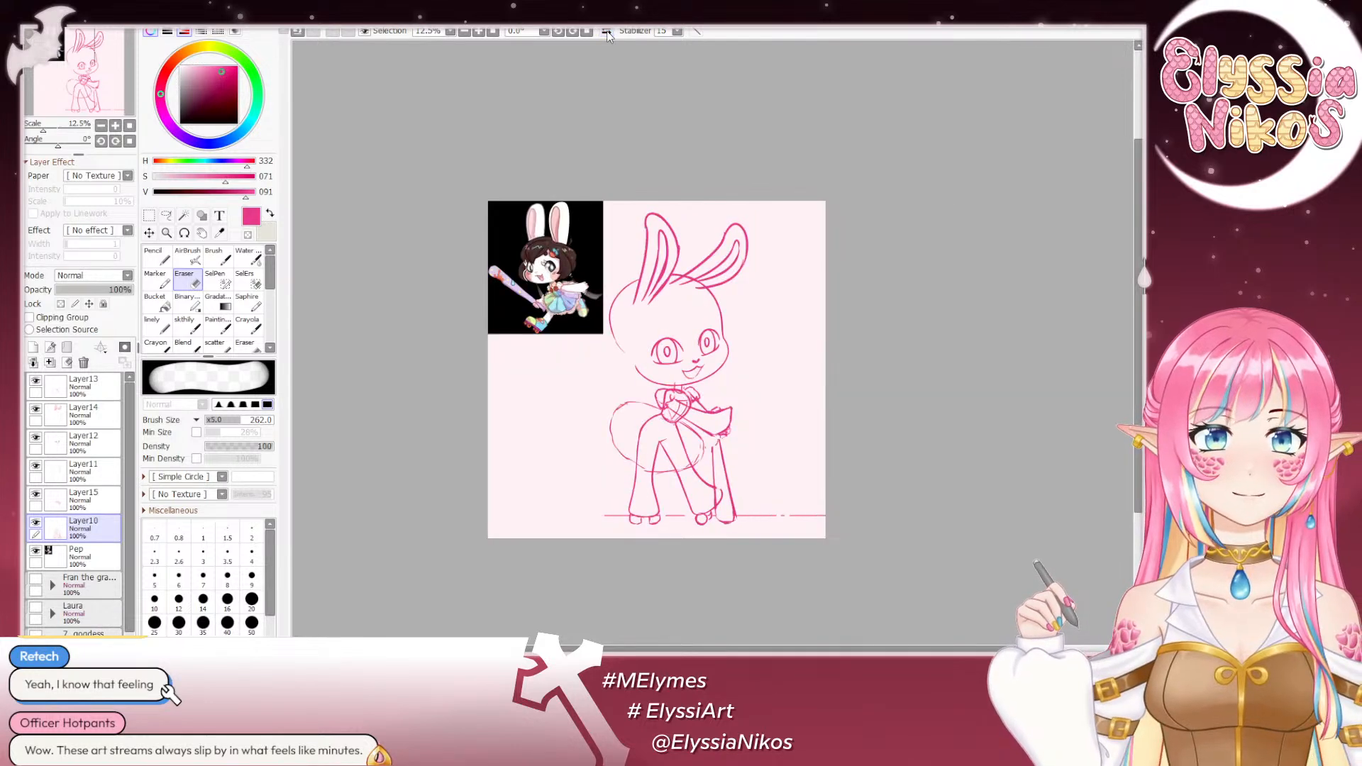